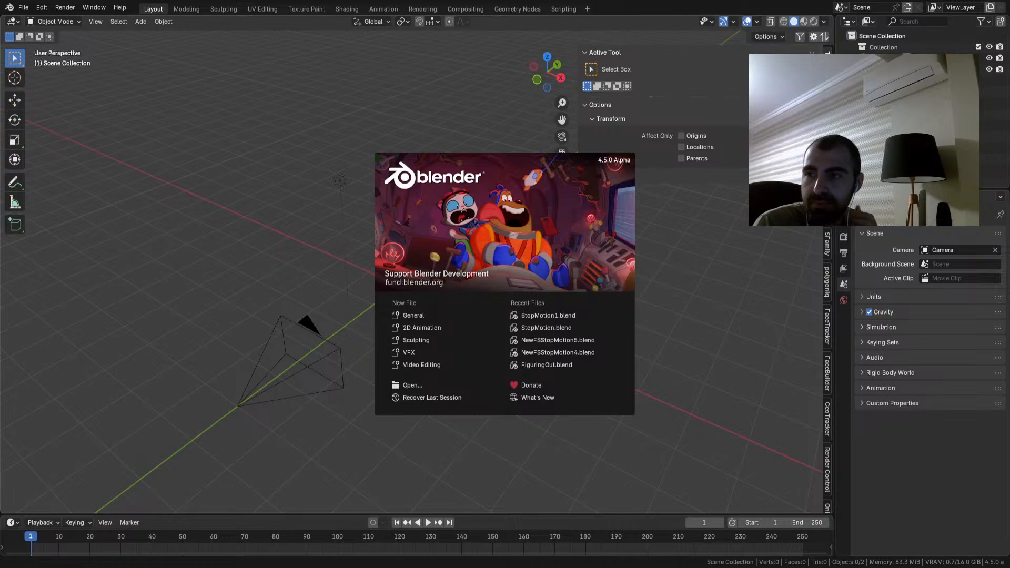
# Step: Dismiss the splash screen and open the saved stop-motion project file
pyautogui.click(375, 208)
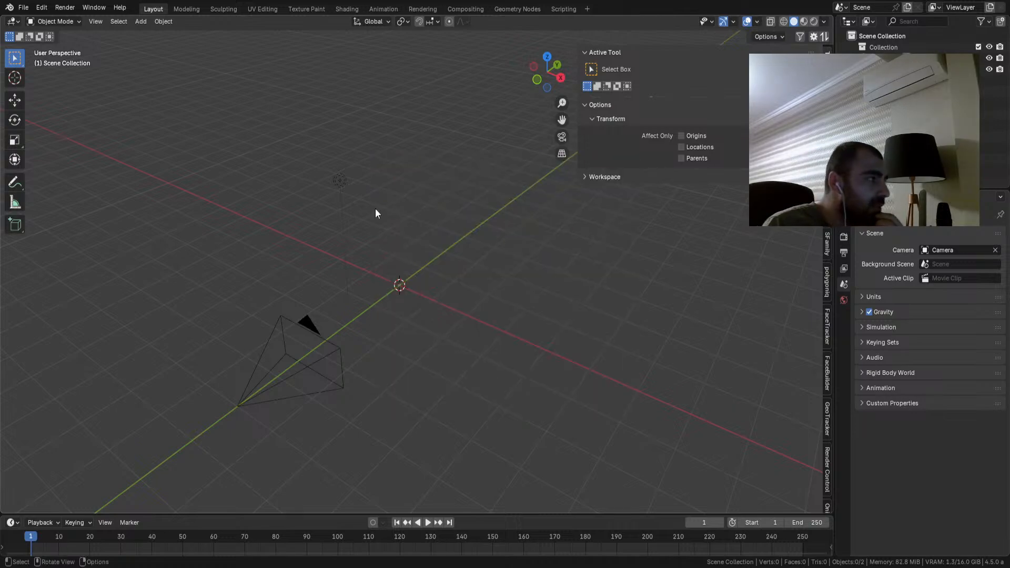
pyautogui.click(23, 7)
pyautogui.moveTo(52, 42)
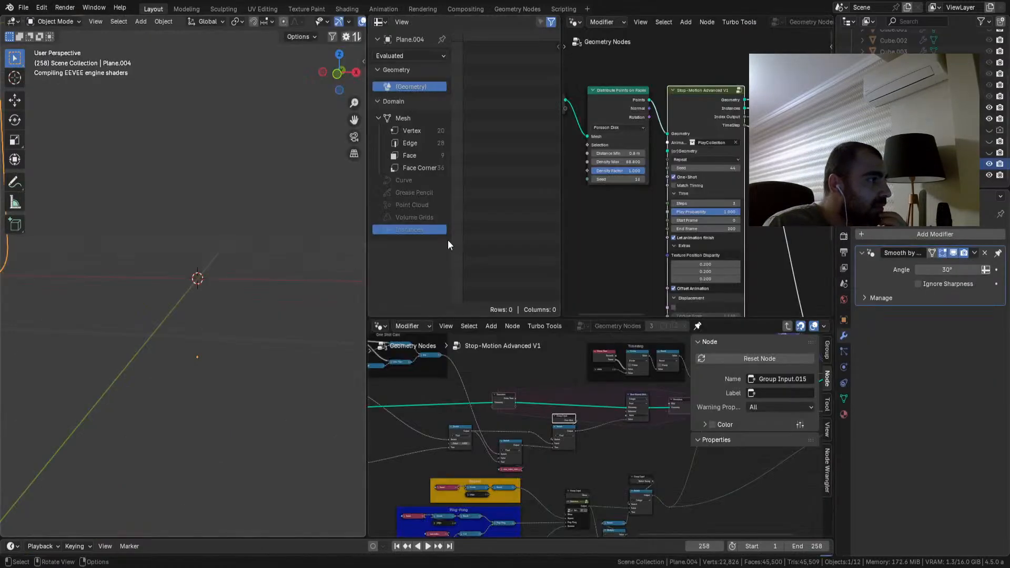
pyautogui.scroll(4, 223, 300)
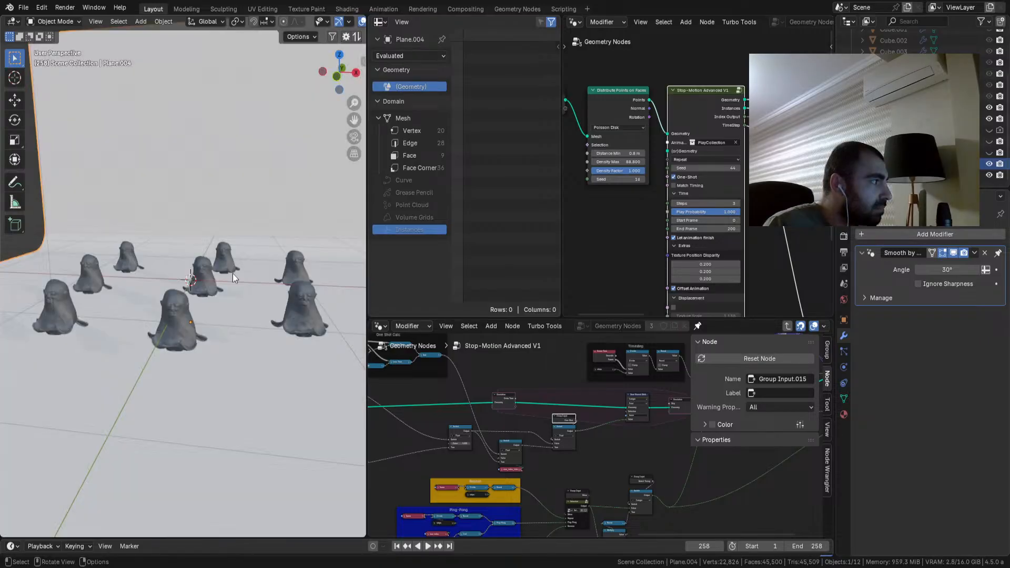
# Step: Play the animation of the instanced creatures and watch the nearest one up close
pyautogui.scroll(4, 233, 273)
pyautogui.press('space')
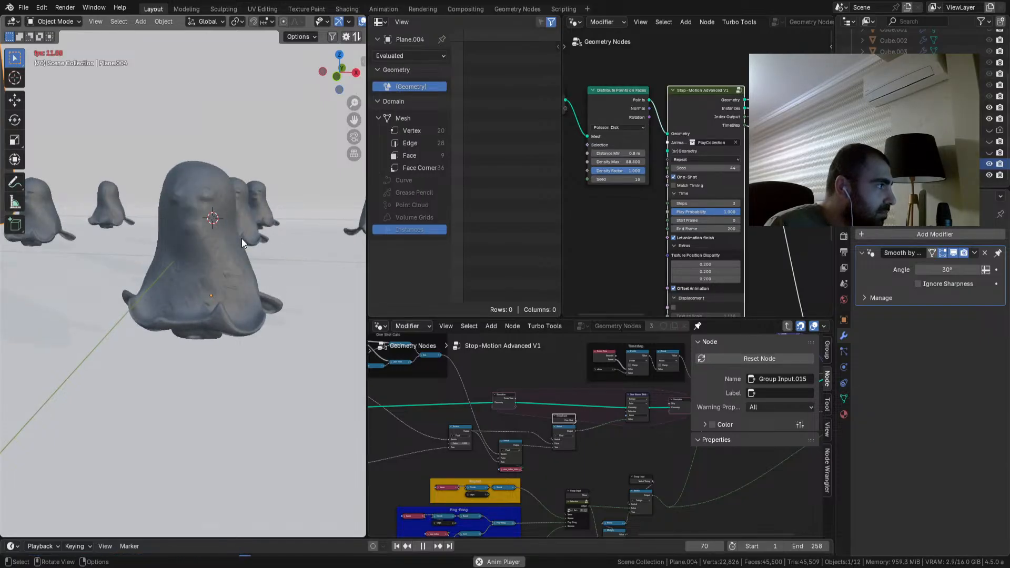
pyautogui.scroll(1, 241, 239)
pyautogui.scroll(-2, 242, 238)
pyautogui.moveTo(242, 239); pyautogui.dragTo(242, 245, button='middle')
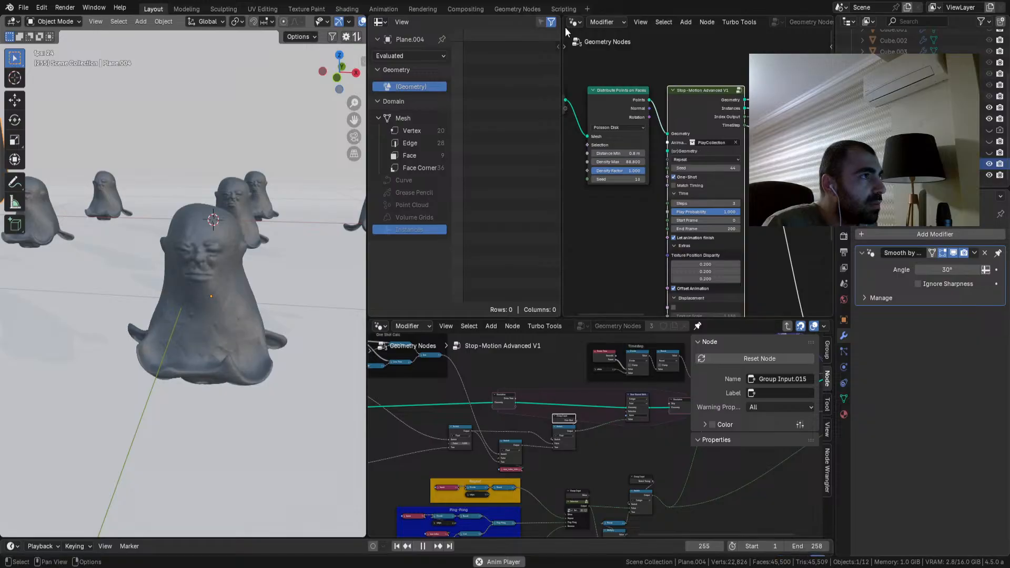
# Step: Select the instanced creatures and widen the spreadsheet to show more of their instance attributes
pyautogui.moveTo(565, 19); pyautogui.dragTo(520, 98)
pyautogui.click(254, 261)
pyautogui.moveTo(519, 140); pyautogui.dragTo(481, 137, button='middle')
pyautogui.moveTo(561, 138); pyautogui.dragTo(643, 138)
pyautogui.moveTo(572, 138); pyautogui.dragTo(518, 155, button='middle')
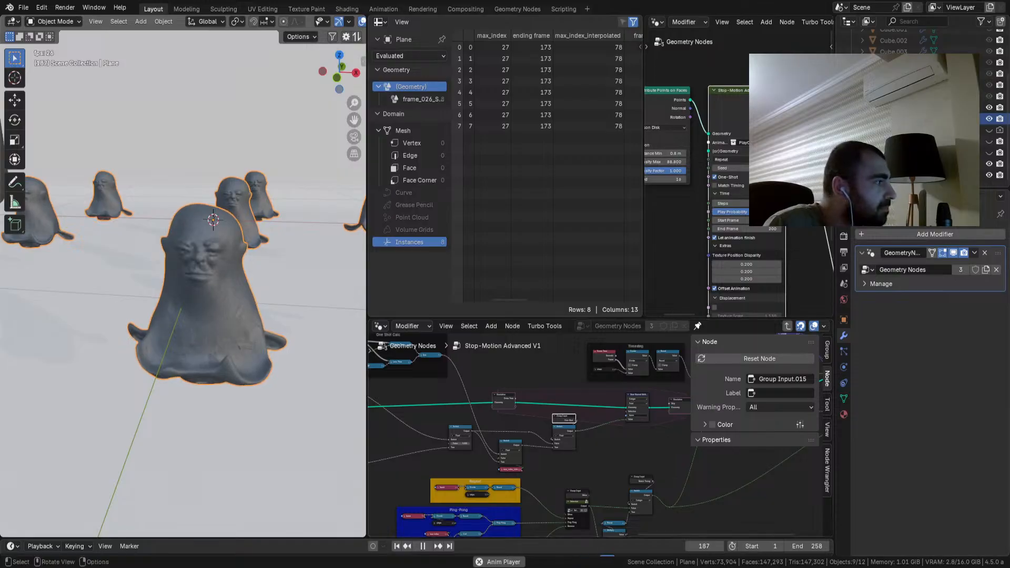
# Step: Examine the front creature's face and surface detail up close, both during playback and on a paused frame
pyautogui.scroll(3, 267, 317)
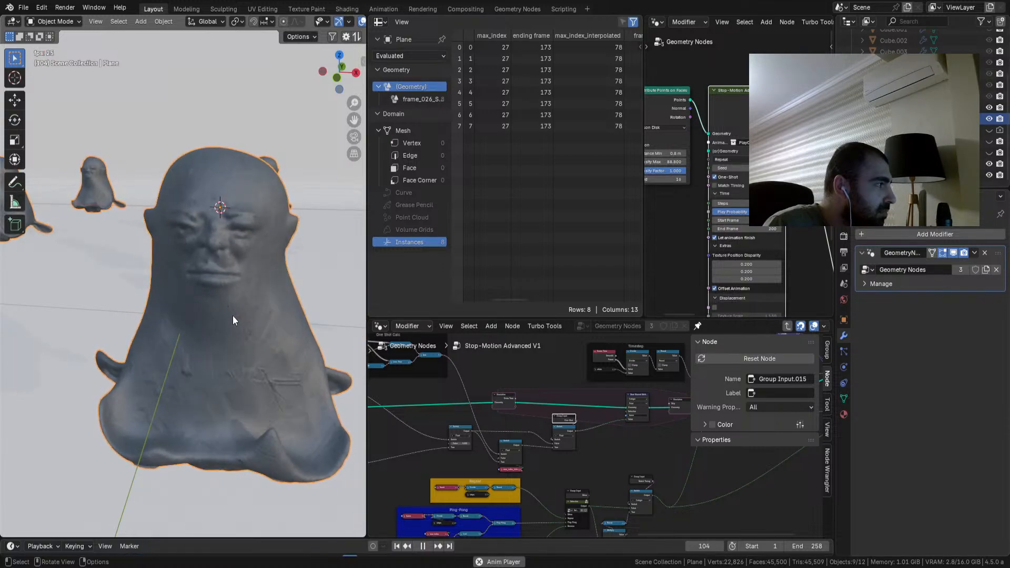
pyautogui.press('space')
pyautogui.moveTo(226, 312); pyautogui.dragTo(221, 313, button='middle')
pyautogui.scroll(6, 226, 323)
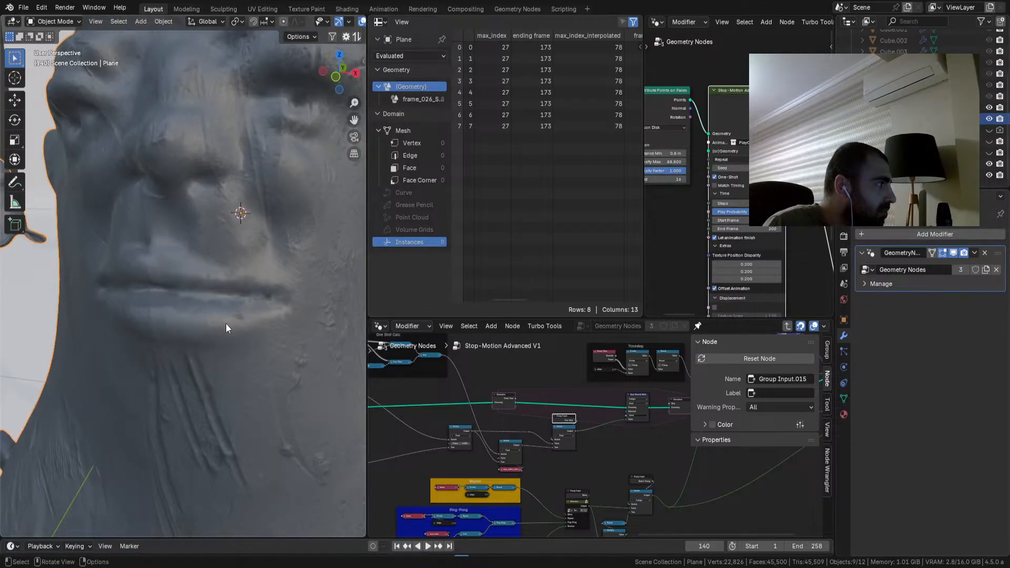
pyautogui.scroll(-8, 226, 323)
pyautogui.scroll(3, 226, 323)
pyautogui.press('space')
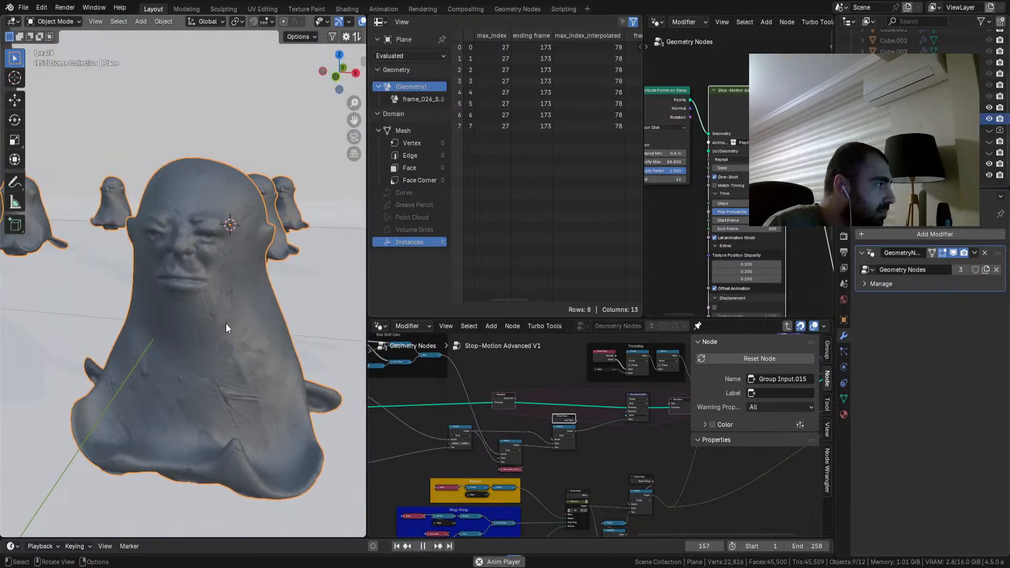
pyautogui.press('space')
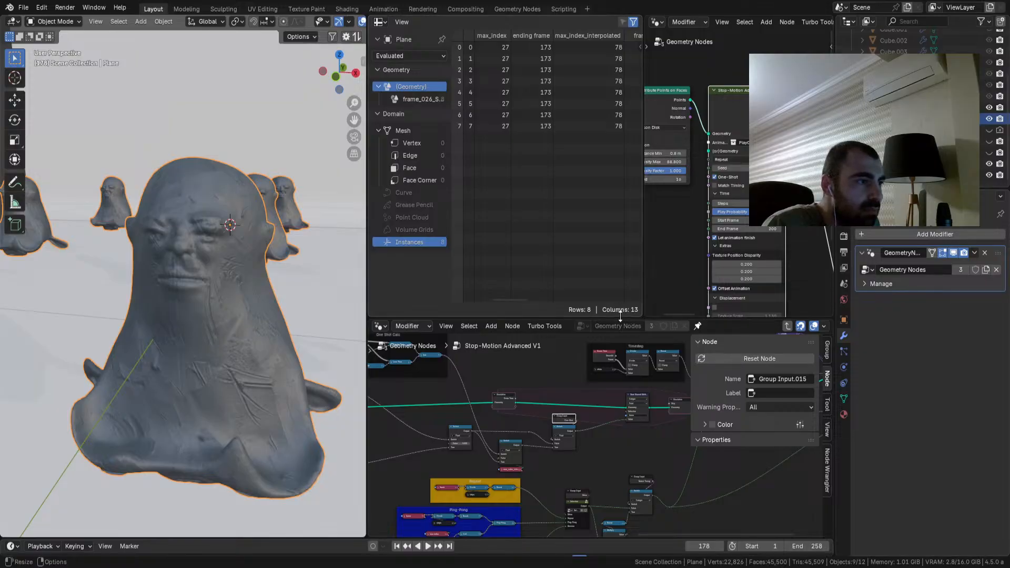
# Step: Narrow the spreadsheet to give the upper geometry node editor more width
pyautogui.moveTo(644, 274); pyautogui.dragTo(508, 270)
pyautogui.scroll(-3, 617, 254)
pyautogui.moveTo(617, 255); pyautogui.dragTo(531, 287, button='middle')
pyautogui.scroll(4, 613, 252)
# Step: Add an FS Distribute node group above the Stop-Motion Advanced V1 output links and widen the node
pyautogui.hotkey('shift', 'a')
pyautogui.click(646, 76)
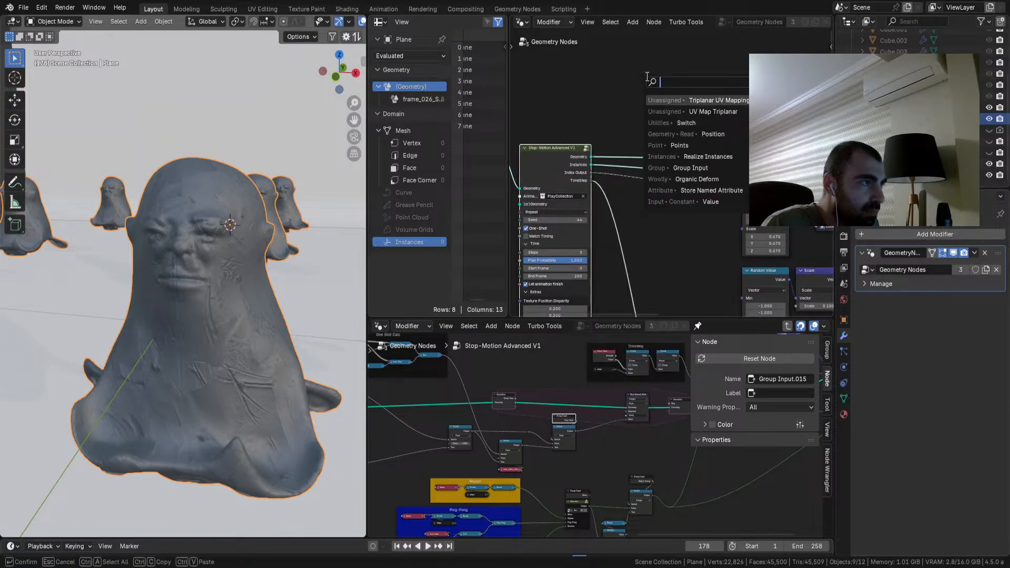
pyautogui.write('fs dis')
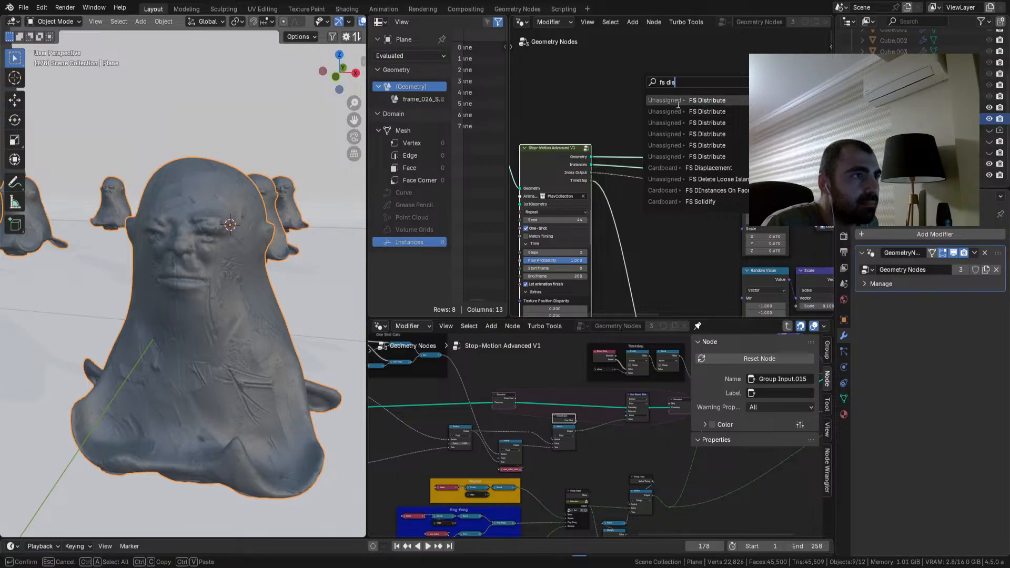
pyautogui.click(673, 112)
pyautogui.click(682, 82)
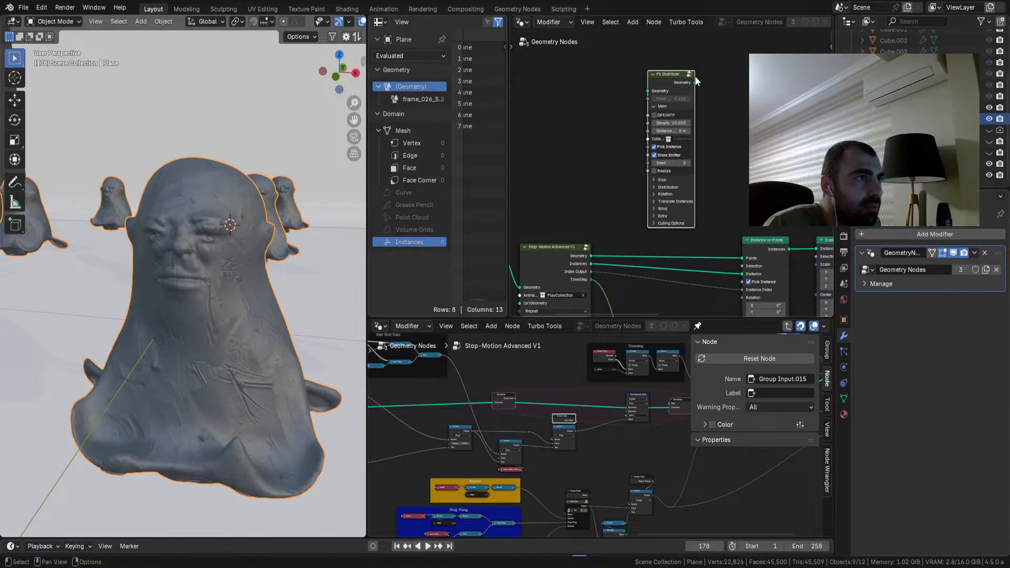
pyautogui.moveTo(694, 77); pyautogui.dragTo(729, 78)
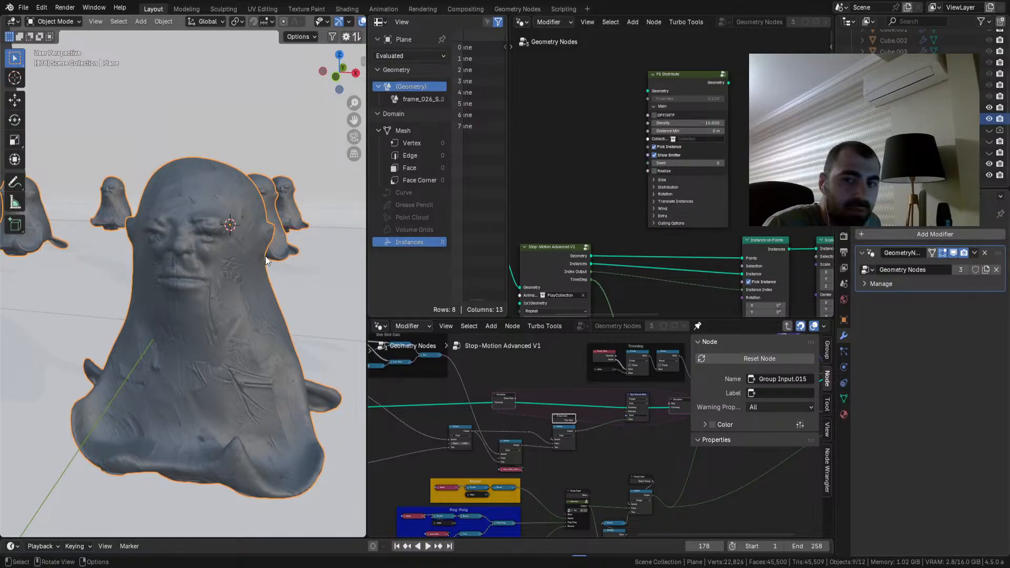
# Step: Remove the Scale Instances node after Instance on Points while keeping the instances link connected
pyautogui.scroll(-1, 665, 231)
pyautogui.moveTo(697, 263)
pyautogui.keyDown('shift'); pyautogui.mouseDown(button='middle')
pyautogui.moveTo(625, 189)
pyautogui.moveTo(678, 201)
pyautogui.moveTo(688, 272)
pyautogui.mouseUp(button='middle'); pyautogui.keyUp('shift')
pyautogui.scroll(6, 686, 264)
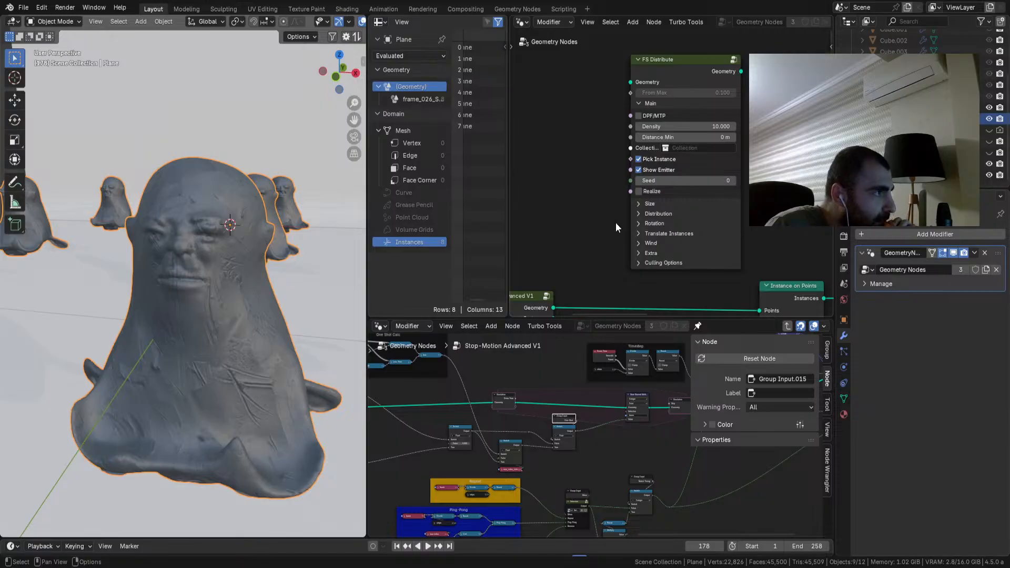
pyautogui.scroll(-5, 637, 283)
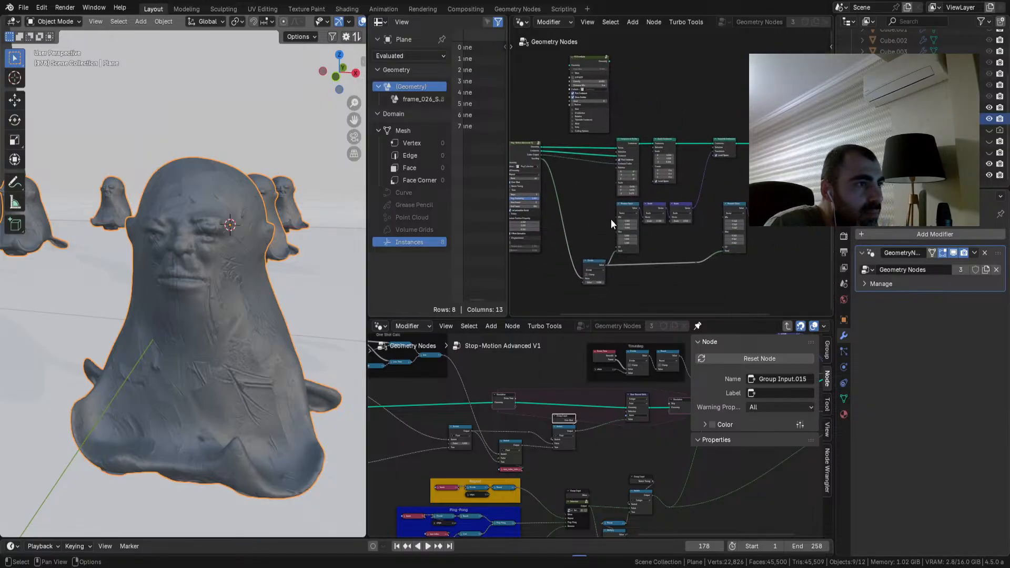
pyautogui.scroll(4, 629, 235)
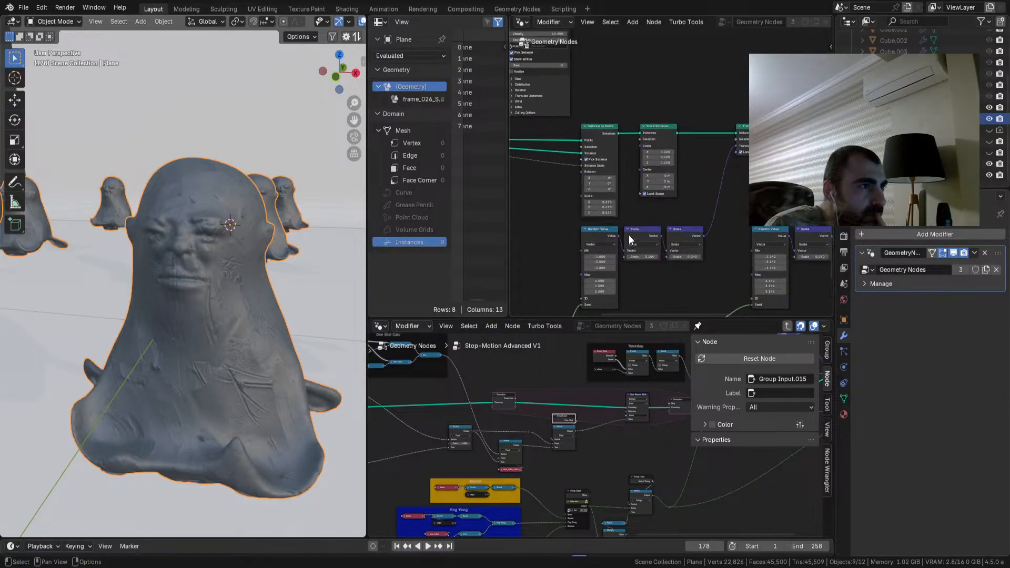
pyautogui.moveTo(681, 100); pyautogui.dragTo(643, 201)
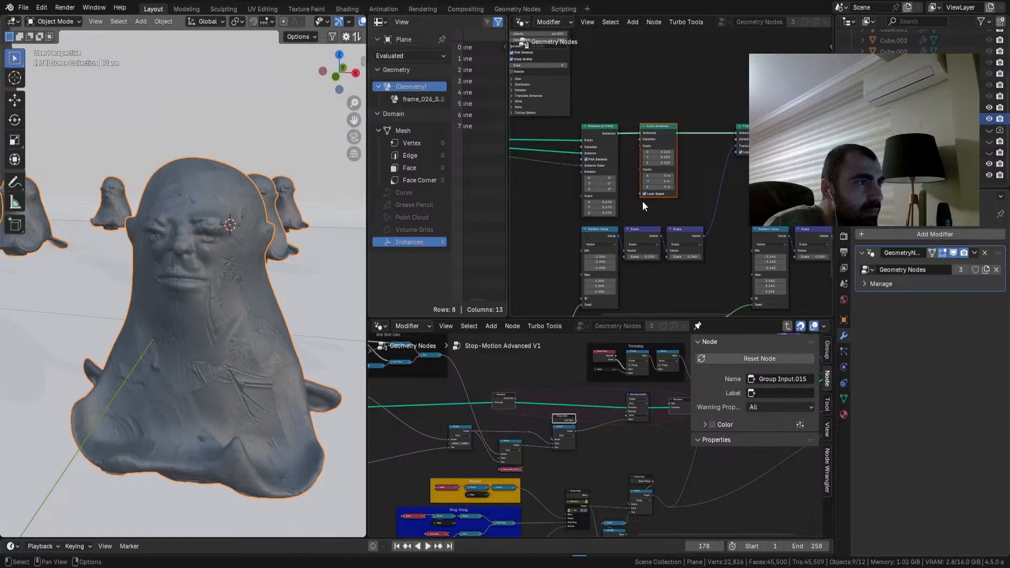
pyautogui.hotkey('ctrl', 'x')
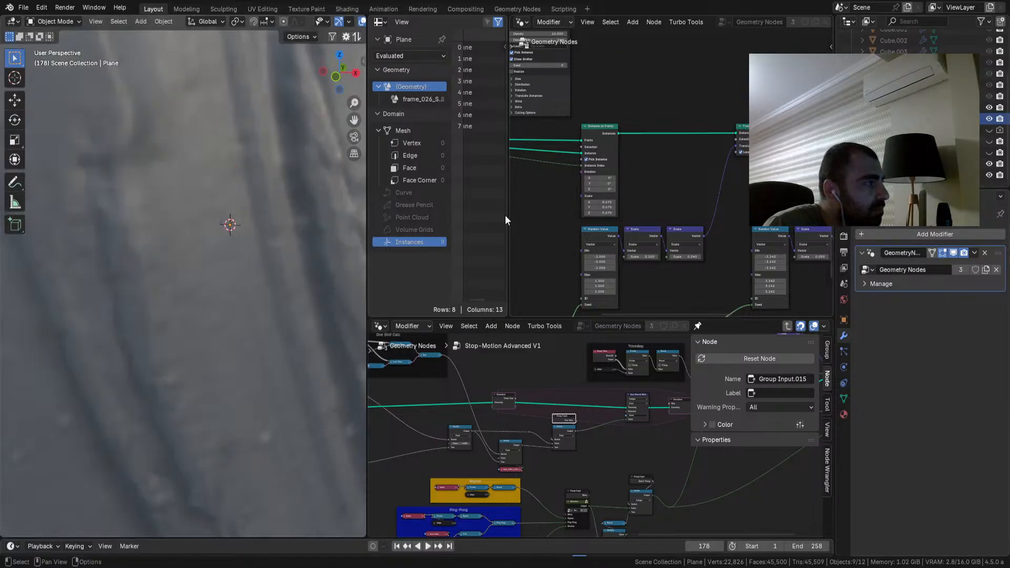
# Step: Set the Instance on Points scale to 0.450 on all axes and preview the animation
pyautogui.scroll(-5, 298, 242)
pyautogui.scroll(1, 298, 242)
pyautogui.moveTo(298, 242); pyautogui.dragTo(318, 256, button='middle')
pyautogui.moveTo(601, 200); pyautogui.dragTo(557, 212)
pyautogui.moveTo(291, 210); pyautogui.dragTo(270, 205, button='middle')
pyautogui.scroll(1, 271, 205)
pyautogui.press('space')
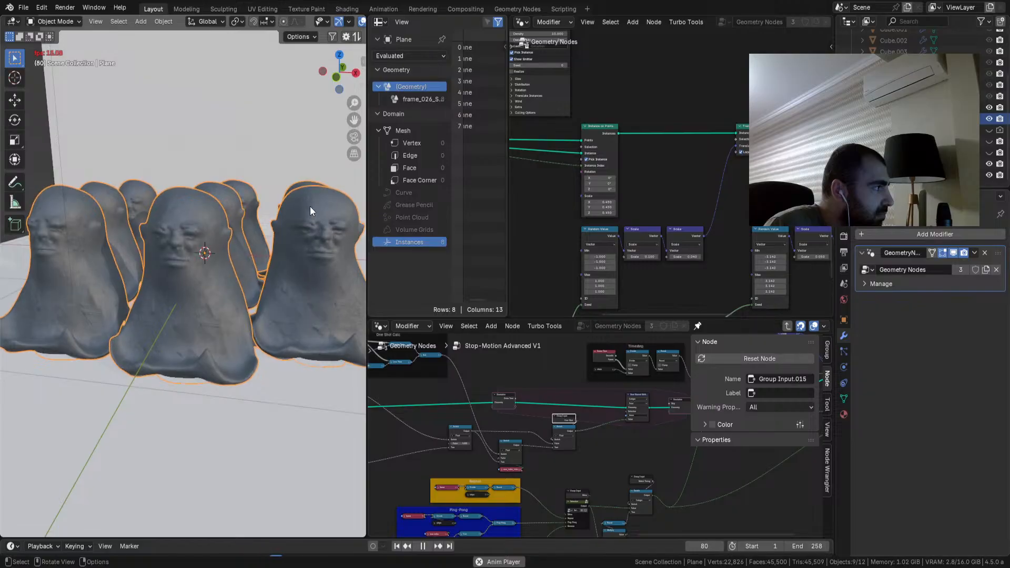
pyautogui.scroll(2, 576, 217)
pyautogui.press('space')
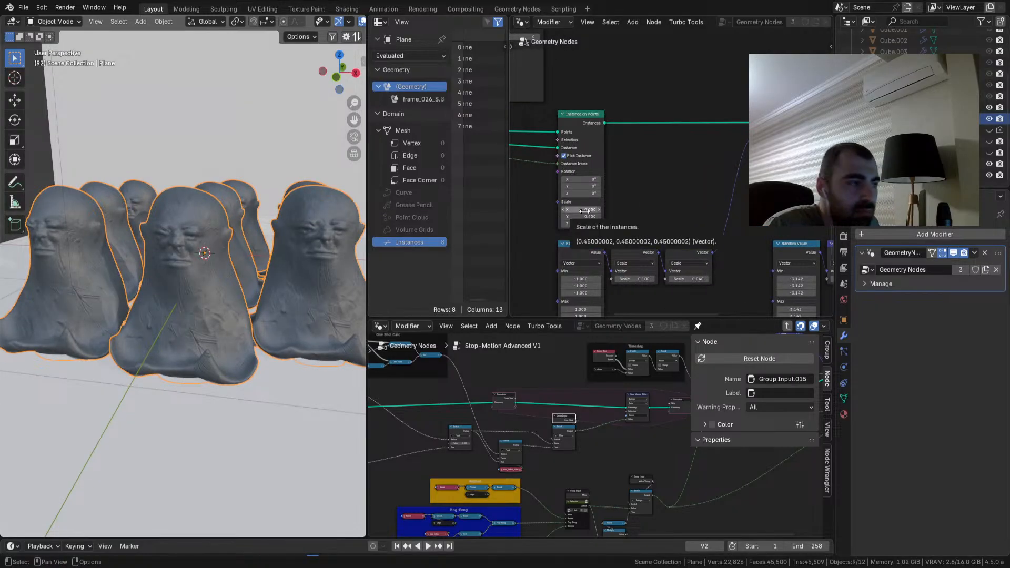
# Step: Reduce the Instance on Points scale equally on all axes so the creatures stand apart, and start playback
pyautogui.moveTo(581, 211); pyautogui.dragTo(542, 211)
pyautogui.scroll(3, 269, 227)
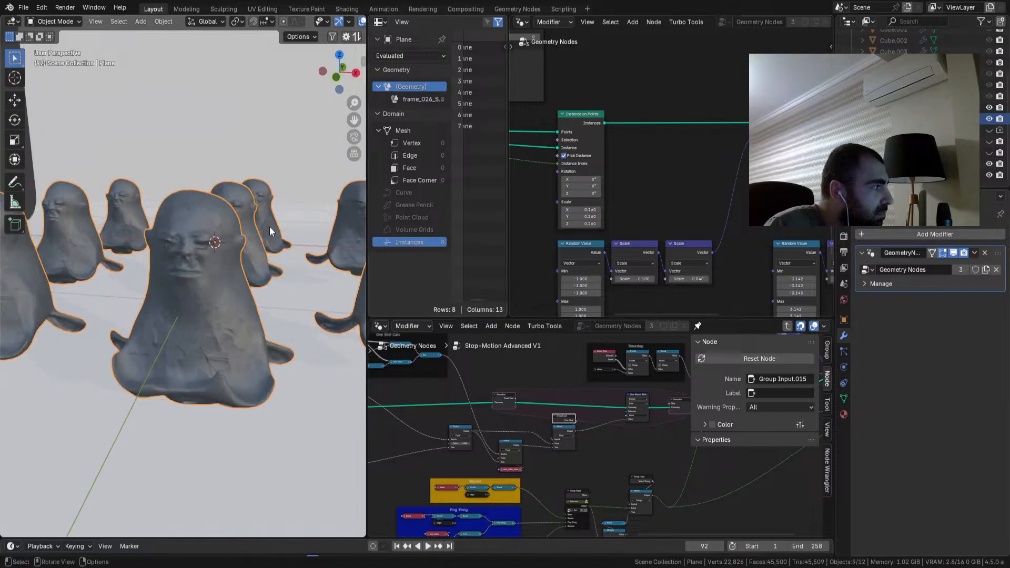
pyautogui.press('space')
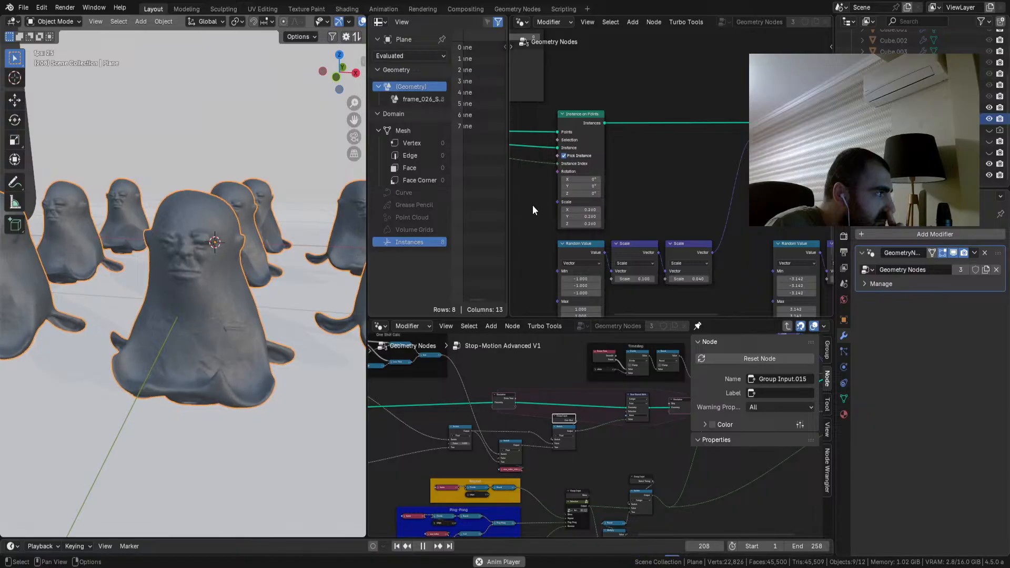
# Step: Turn off Offset Animation on the Stop-Motion Advanced V1 node and replay the animation from the first frame
pyautogui.moveTo(560, 223); pyautogui.dragTo(738, 272, button='middle')
pyautogui.moveTo(588, 254); pyautogui.dragTo(689, 182, button='middle')
pyautogui.scroll(1, 683, 217)
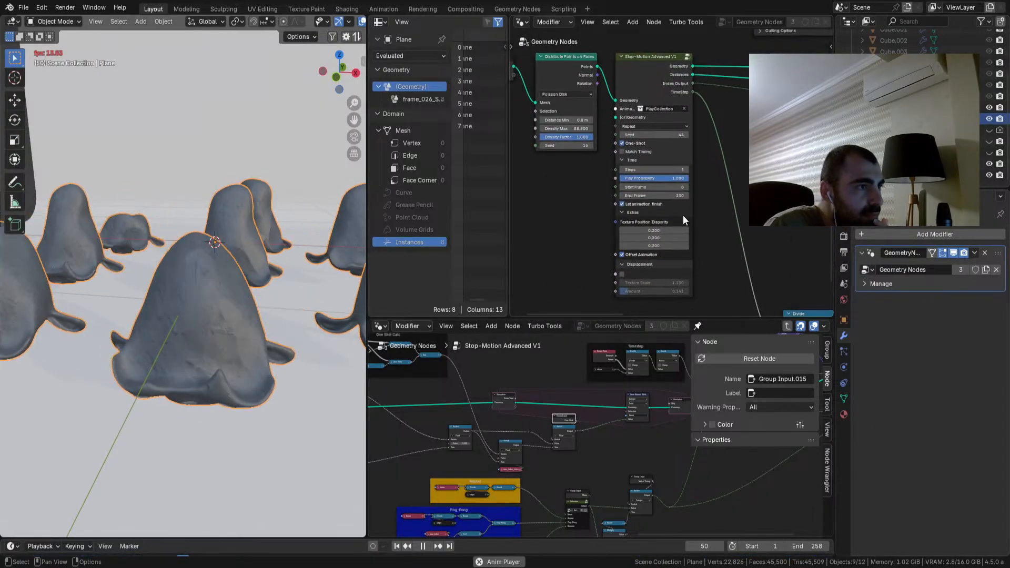
pyautogui.click(638, 255)
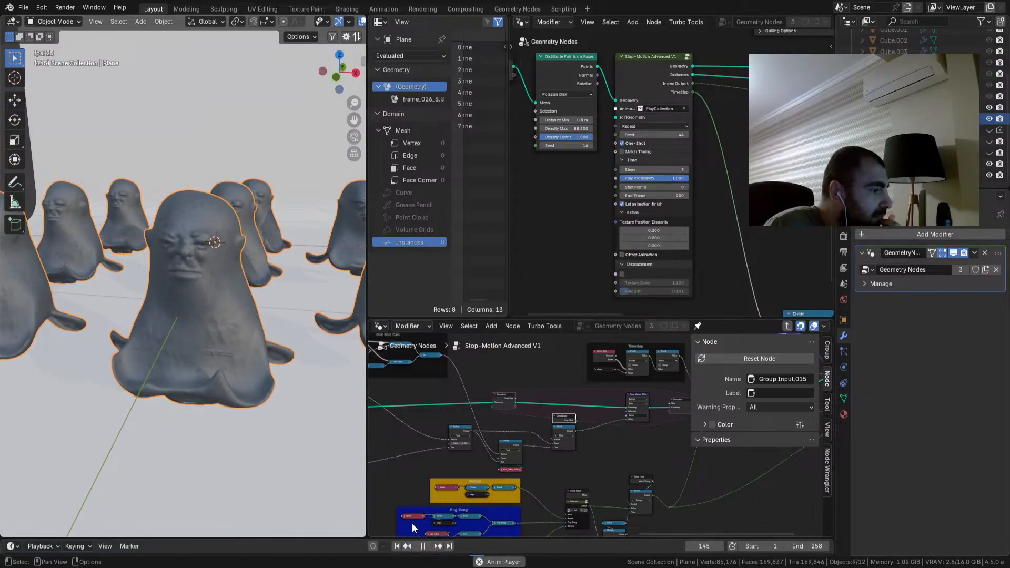
pyautogui.click(396, 547)
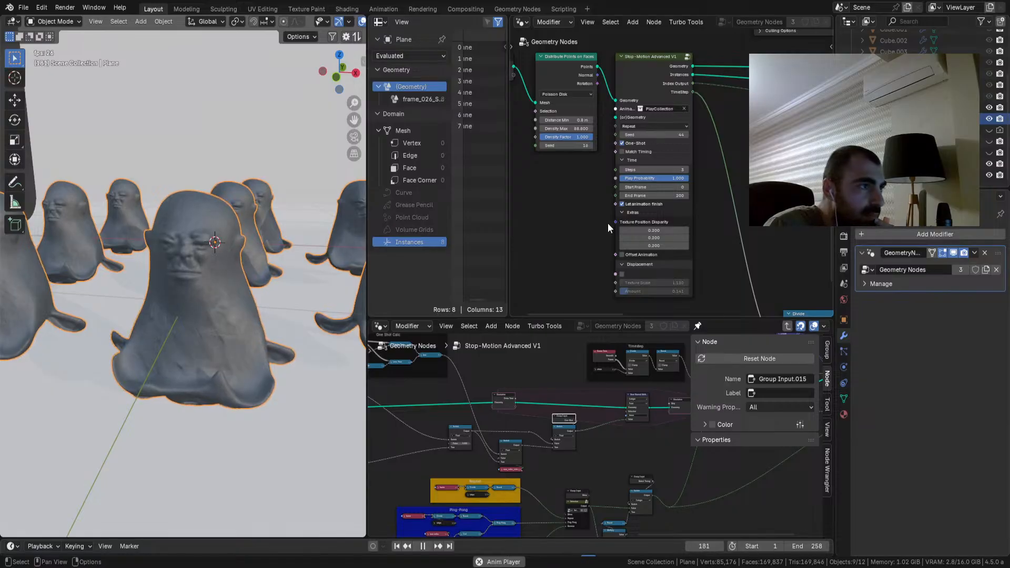
# Step: Turn off Let Animation Finish and One-Shot on the Stop-Motion Advanced V1 node, and replay from the first frame
pyautogui.click(622, 204)
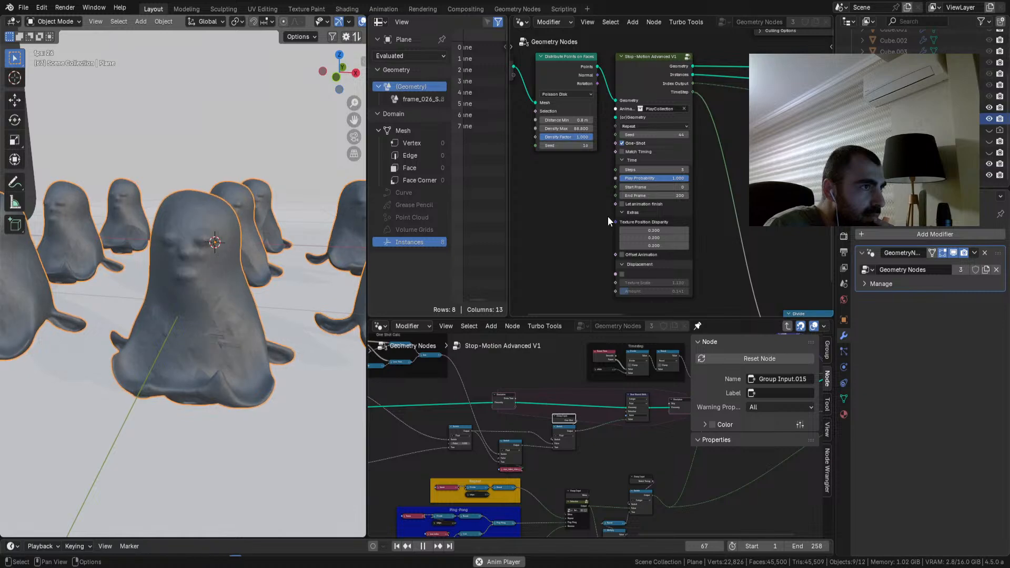
pyautogui.click(622, 143)
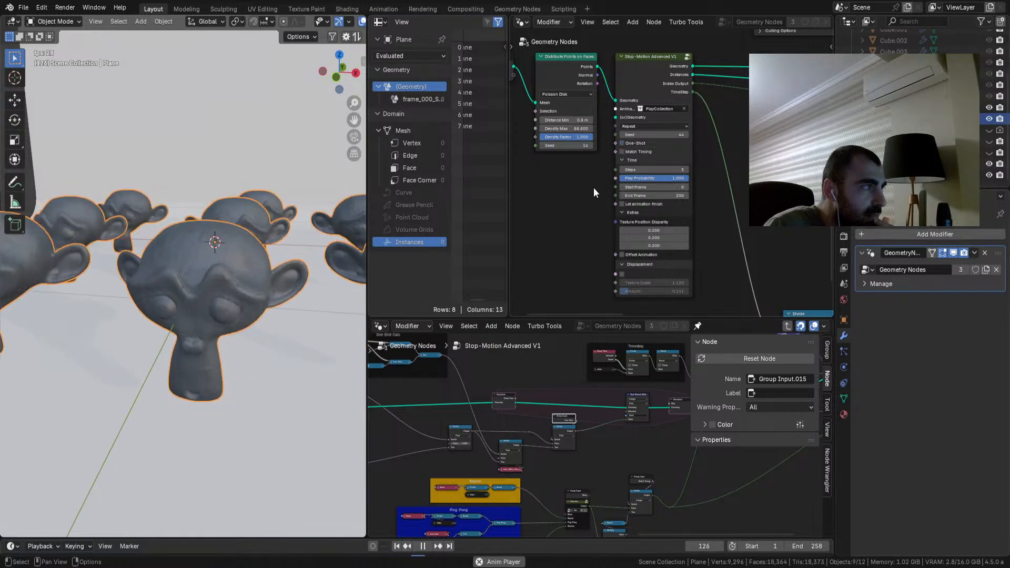
pyautogui.click(398, 547)
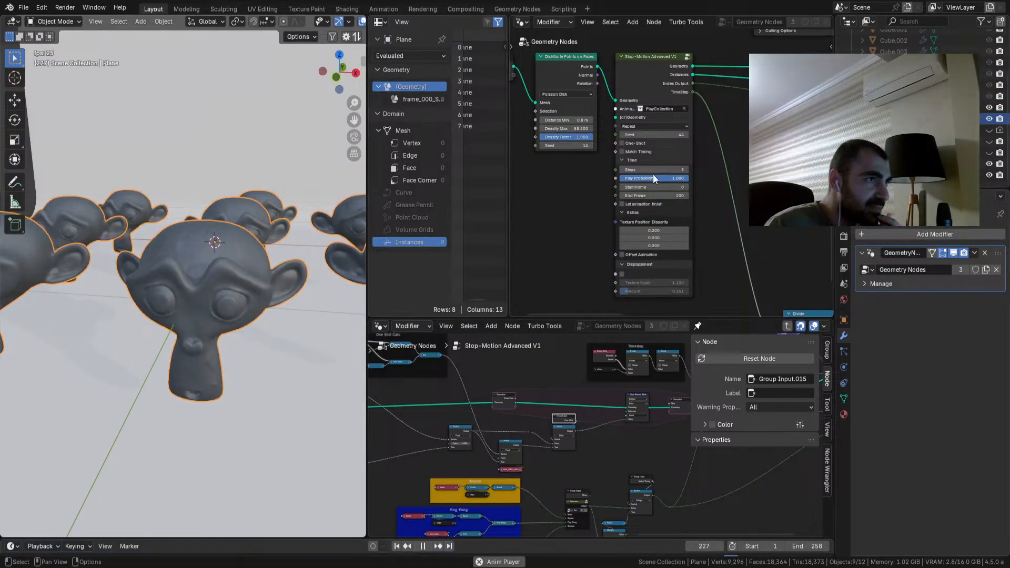
# Step: Set Steps to 2 and the repeat mode to Ping-Pong on the Stop-Motion Advanced V1 node, and preview the playback
pyautogui.click(623, 170)
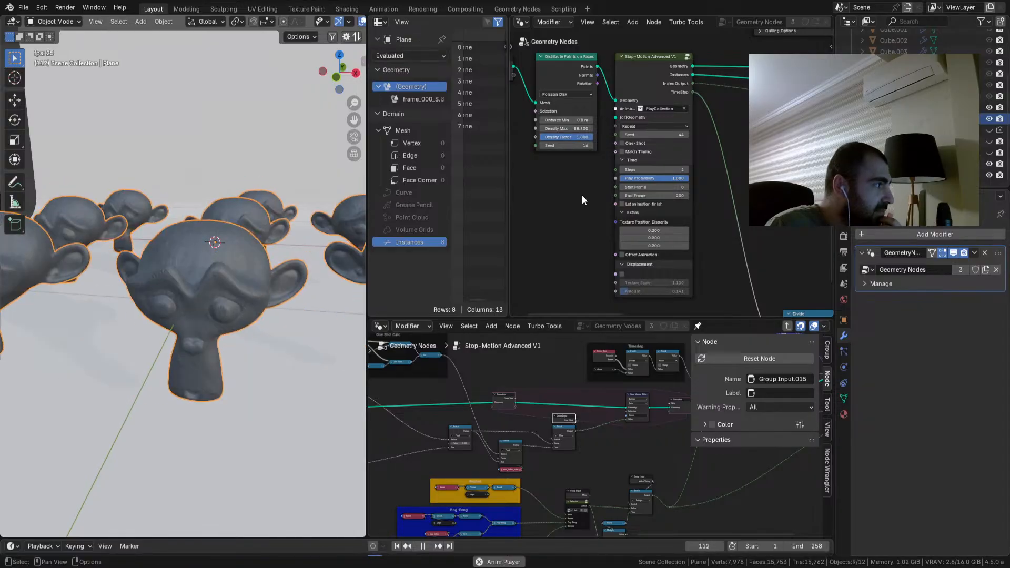
pyautogui.click(646, 128)
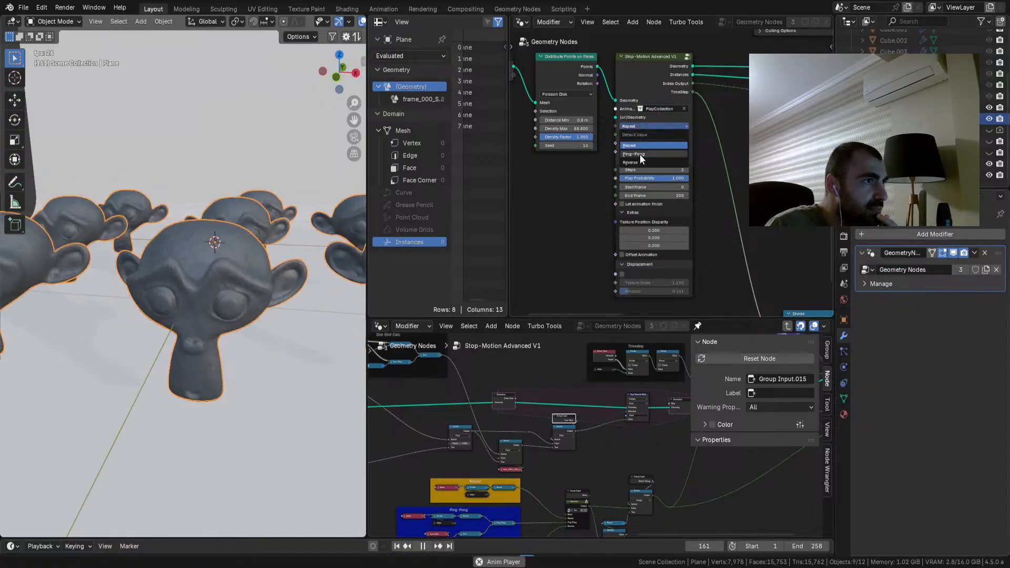
pyautogui.click(640, 154)
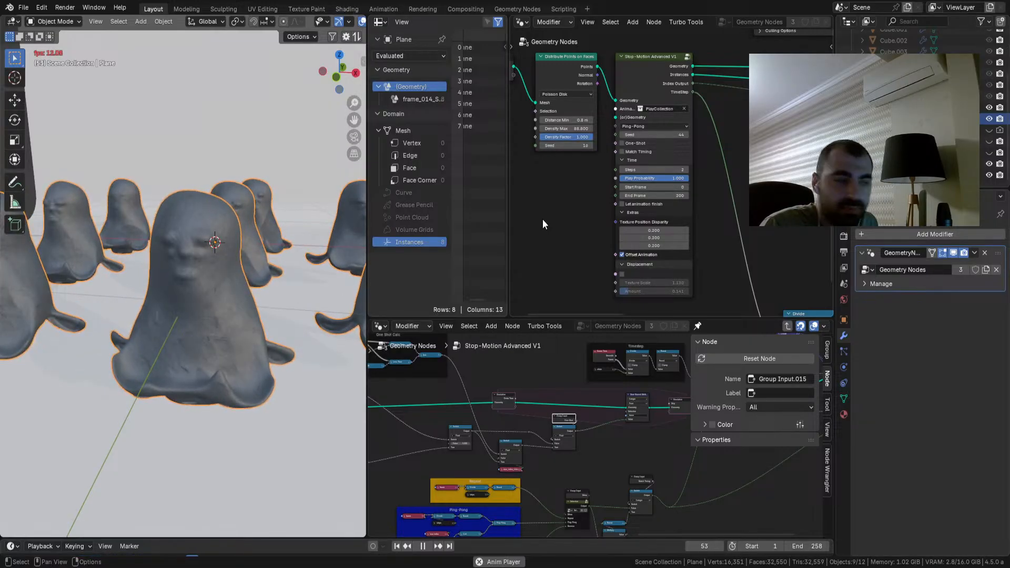
pyautogui.press('space')
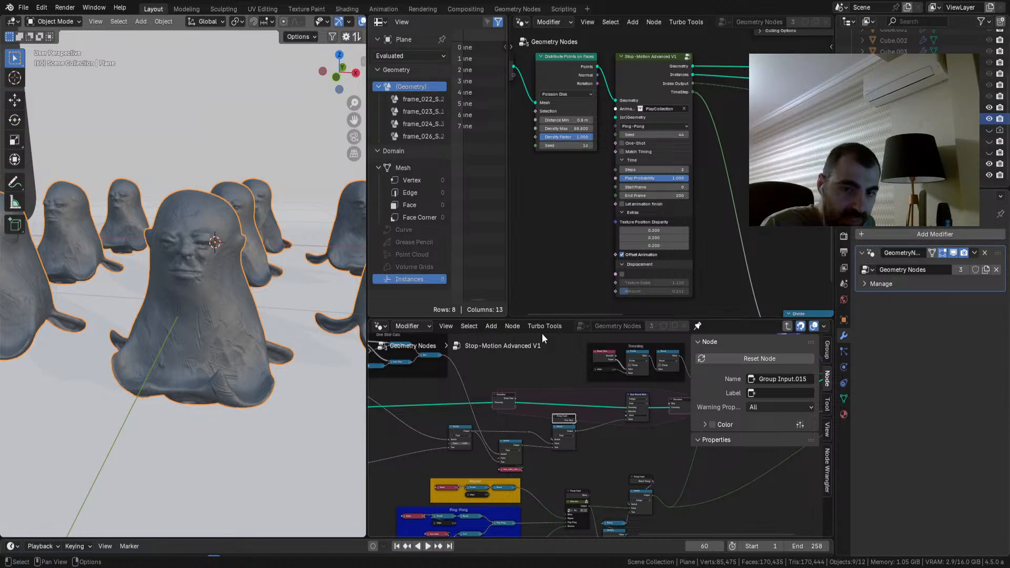
pyautogui.press('space')
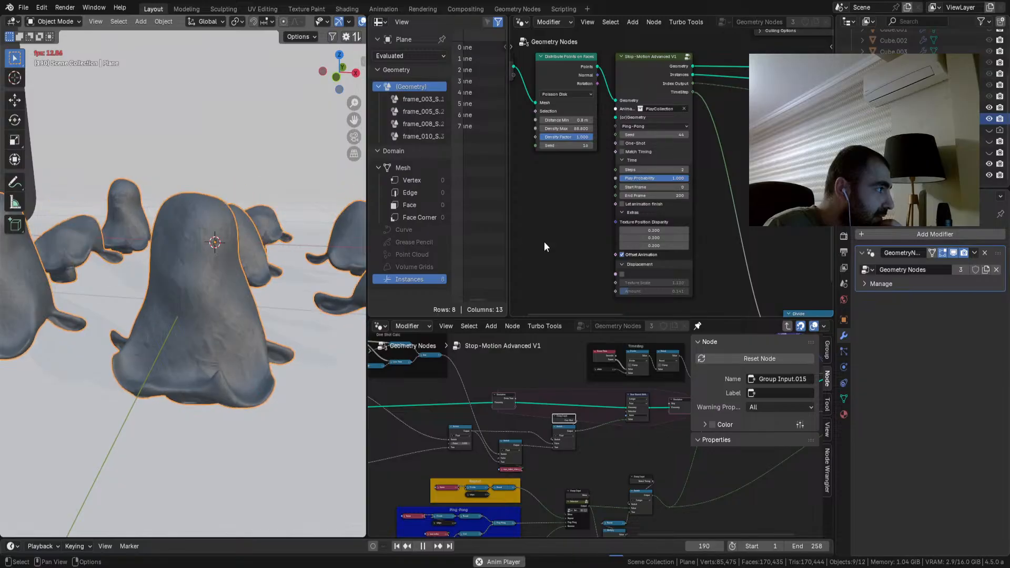
# Step: Delete the unconnected node group above the Stop-Motion Advanced V1 node and stop playback
pyautogui.scroll(-8, 628, 233)
pyautogui.moveTo(727, 233); pyautogui.dragTo(574, 266, button='middle')
pyautogui.scroll(2, 658, 239)
pyautogui.moveTo(659, 237); pyautogui.dragTo(696, 282, button='middle')
pyautogui.moveTo(711, 90); pyautogui.dragTo(550, 124)
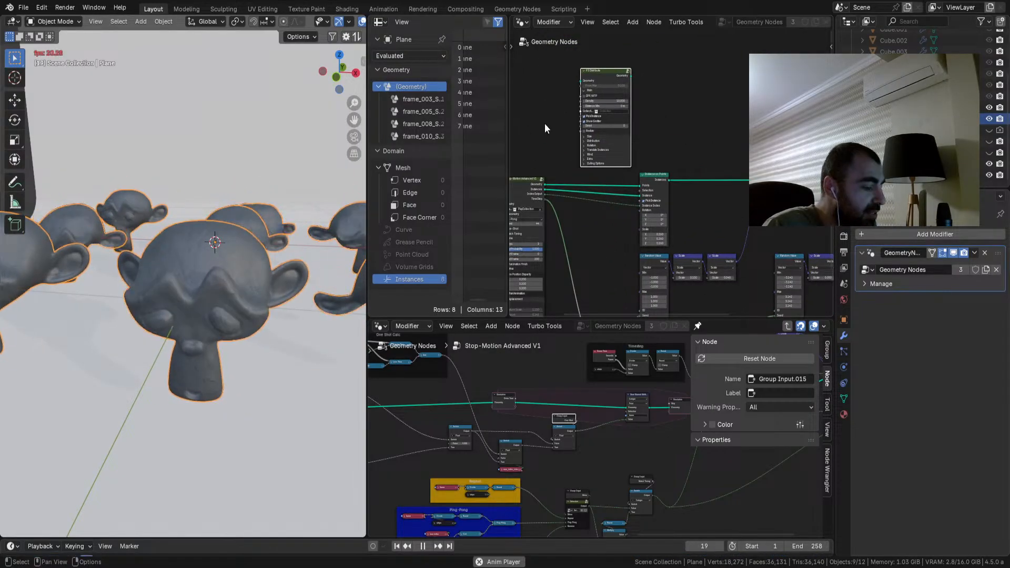
pyautogui.press('x')
pyautogui.moveTo(714, 168); pyautogui.dragTo(531, 172, button='middle')
pyautogui.press('space')
# Step: Move the Triplanar UV node slightly down beside the Rotate Instances node
pyautogui.scroll(7, 760, 225)
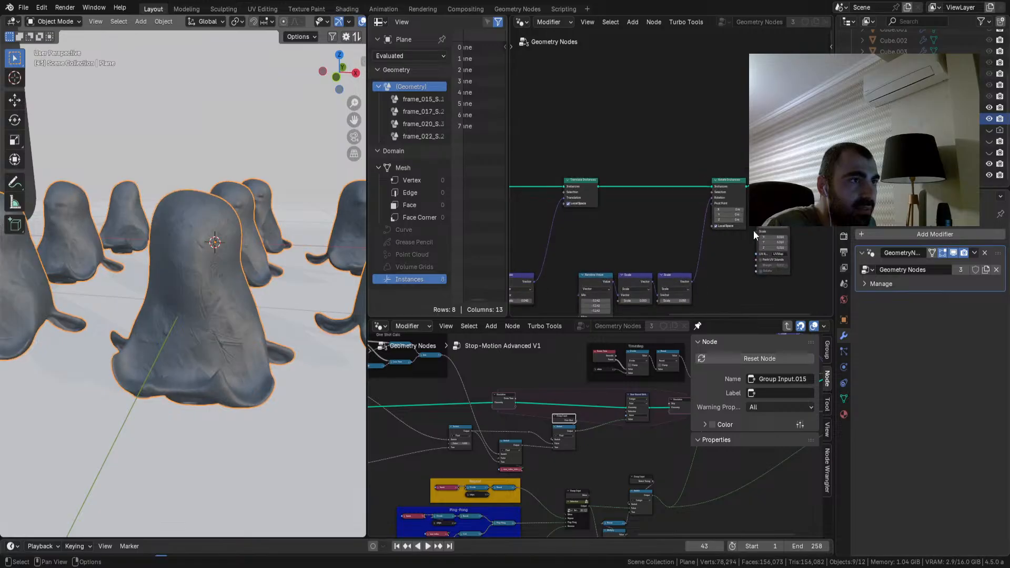
pyautogui.moveTo(700, 223); pyautogui.dragTo(568, 211, button='middle')
pyautogui.scroll(5, 691, 214)
pyautogui.moveTo(691, 217); pyautogui.dragTo(667, 149, button='middle')
pyautogui.scroll(1, 667, 150)
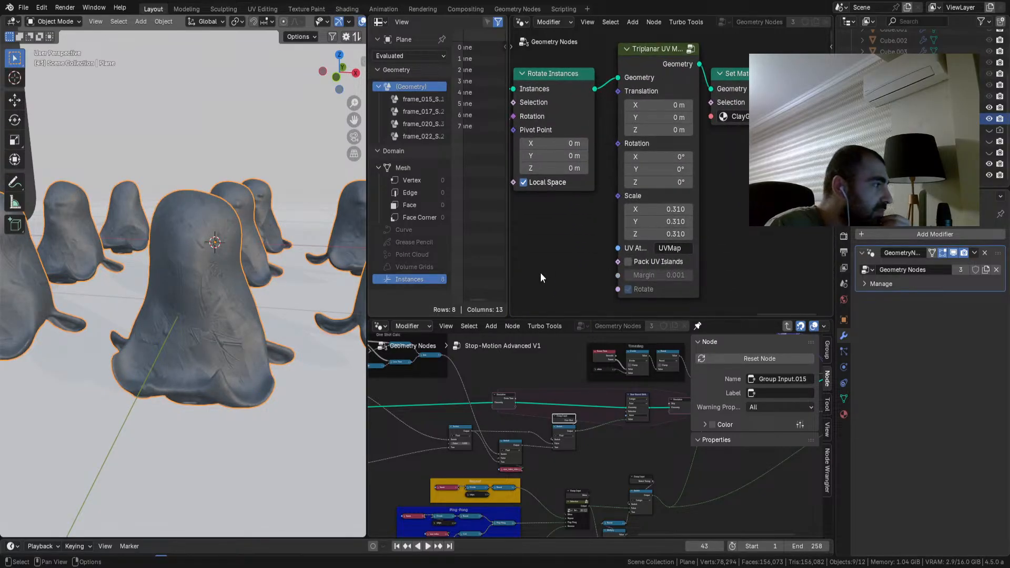
pyautogui.moveTo(633, 52); pyautogui.dragTo(633, 77)
# Step: Open the Stop-Motion Advanced V1 node group and inspect its displacement section
pyautogui.scroll(-12, 632, 187)
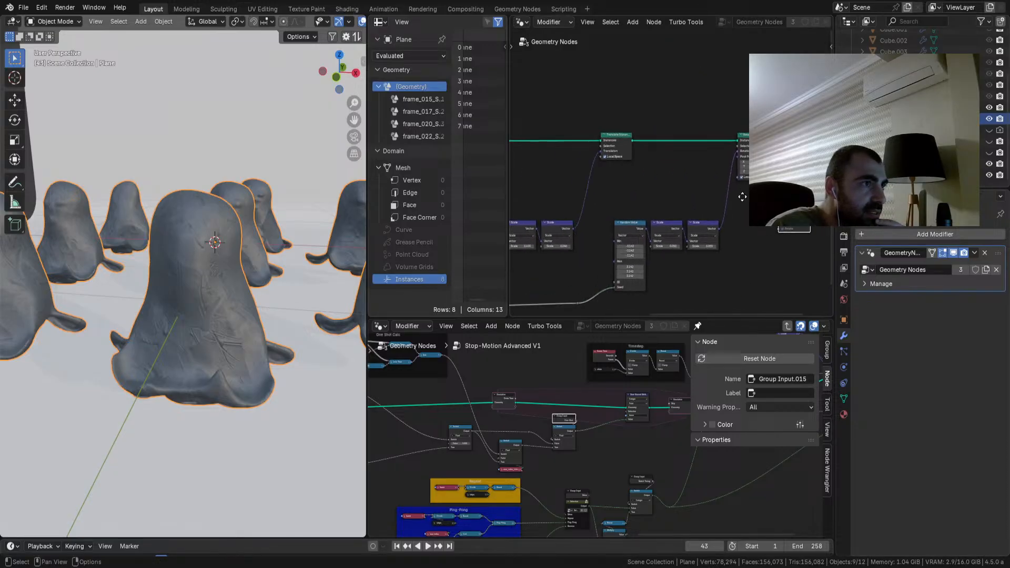
pyautogui.moveTo(615, 196); pyautogui.dragTo(695, 166, button='middle')
pyautogui.scroll(2, 665, 168)
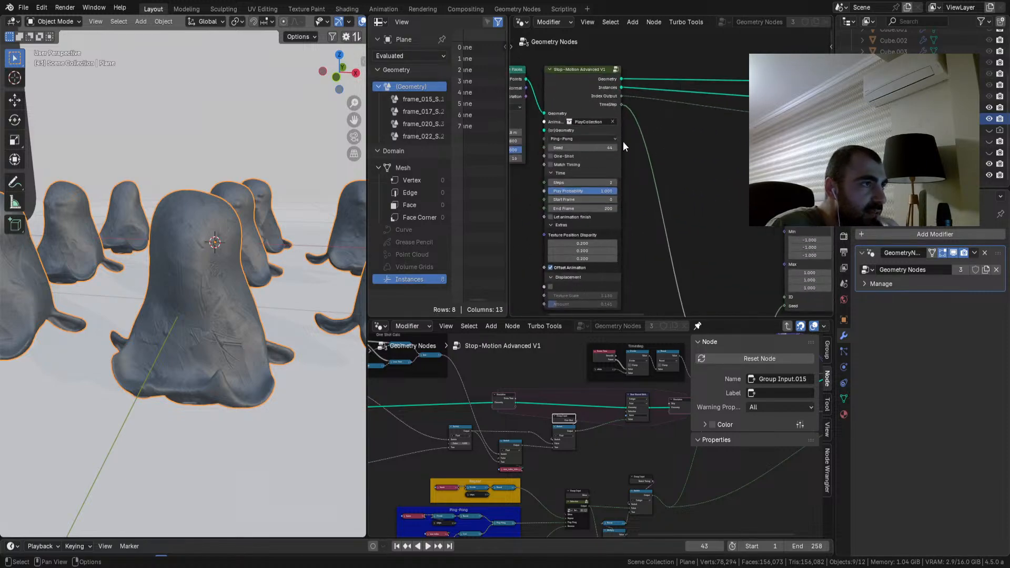
pyautogui.click(617, 68)
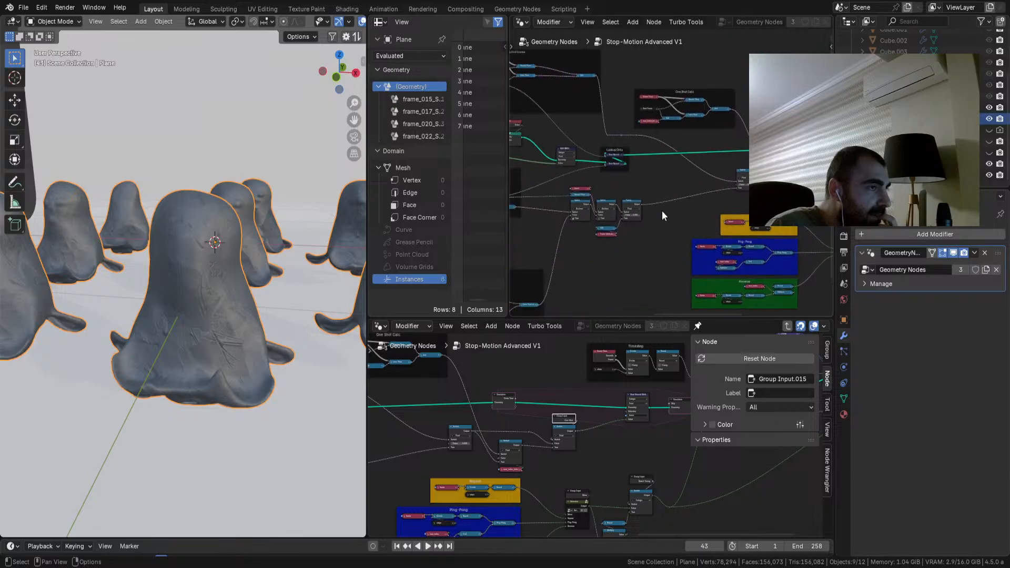
pyautogui.scroll(5, 657, 212)
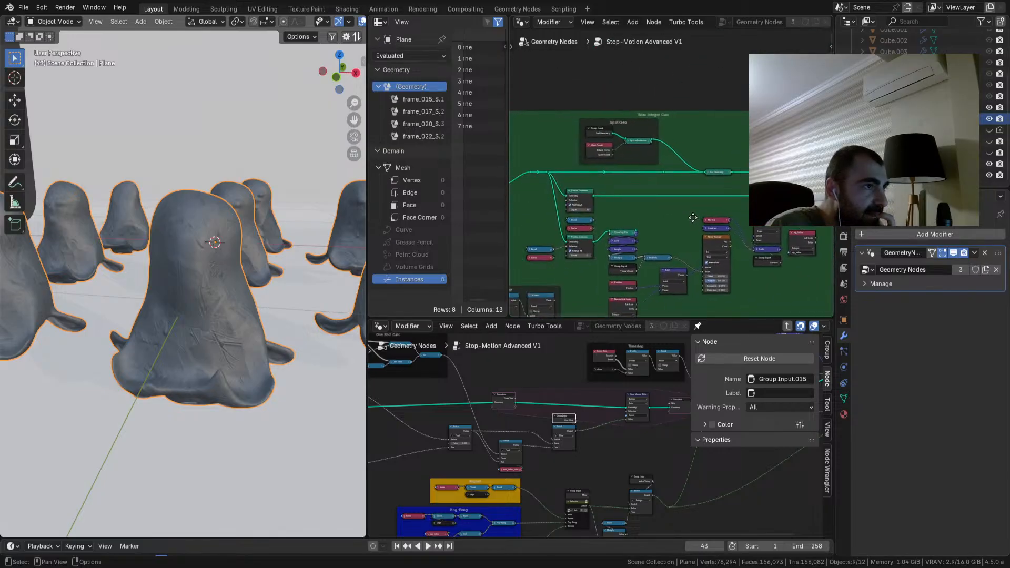
pyautogui.scroll(1, 686, 217)
pyautogui.moveTo(606, 236); pyautogui.dragTo(722, 242, button='middle')
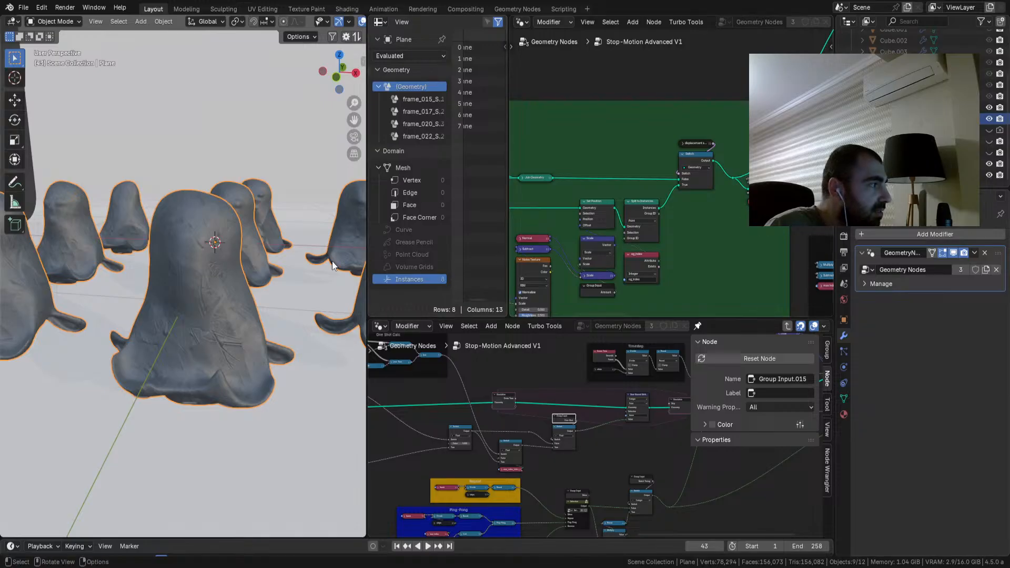
# Step: Start playback and pin the main Geometry Nodes tree in the upper node editor
pyautogui.press('space')
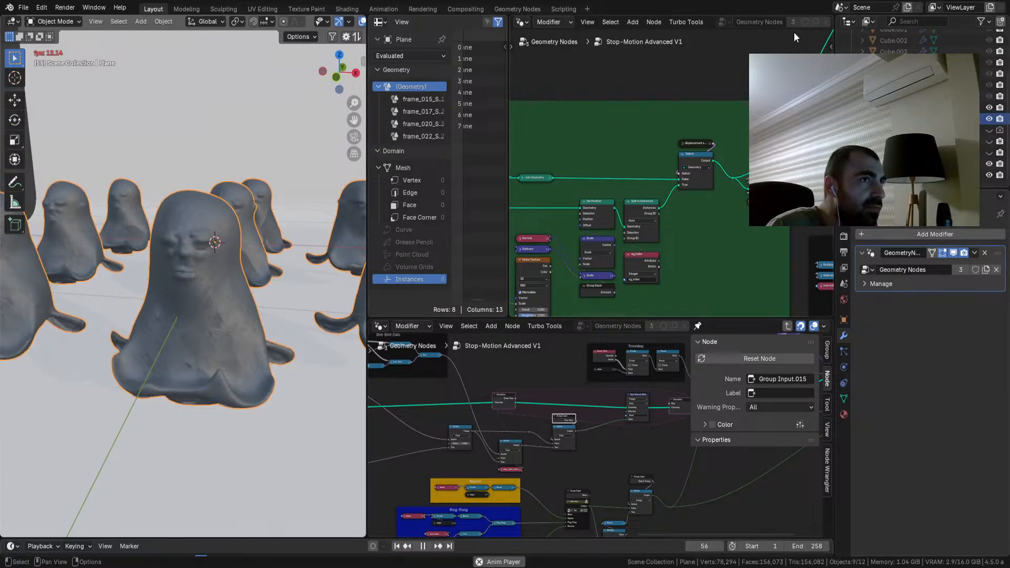
pyautogui.scroll(-3, 658, 22)
pyautogui.click(784, 21)
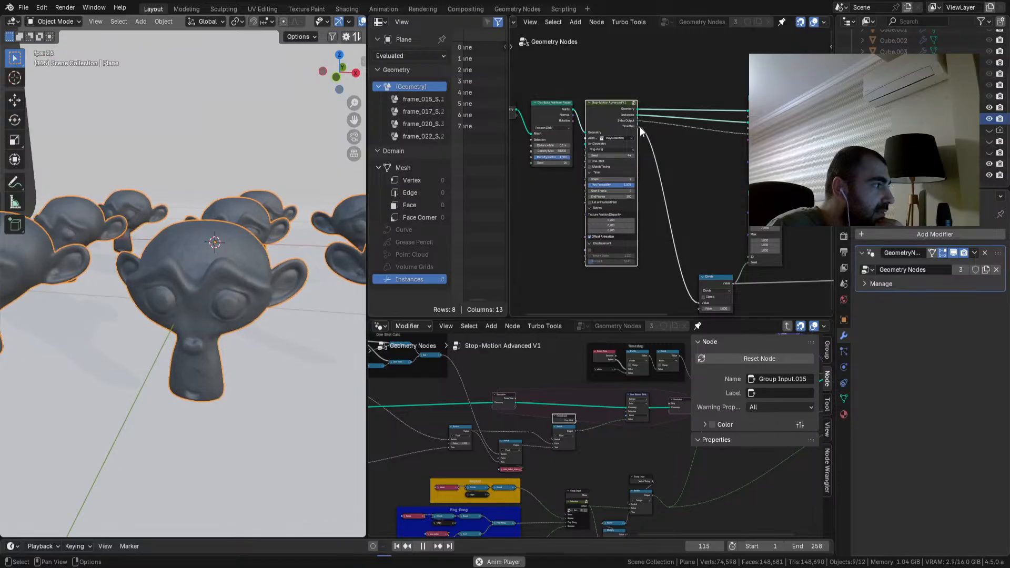
# Step: Enable One-Shot and set the repeat mode to Repeat on the Stop-Motion Advanced V1 node, replaying from the first frame
pyautogui.click(592, 161)
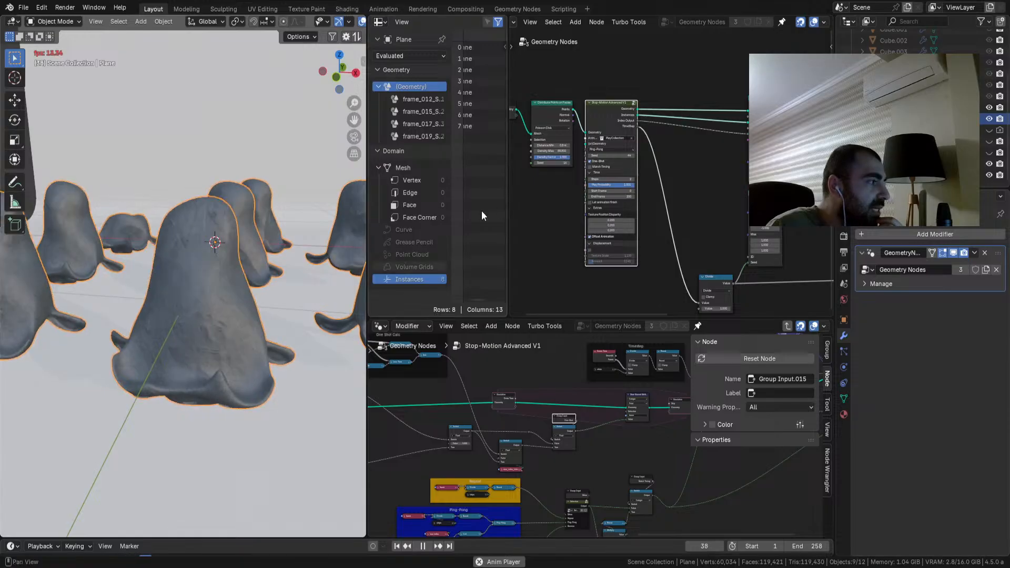
pyautogui.click(605, 149)
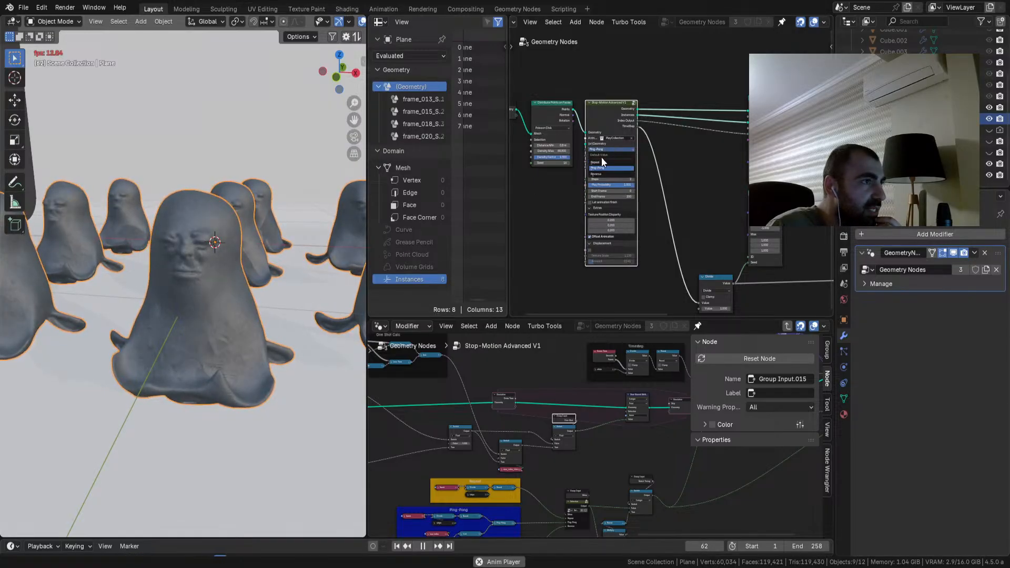
pyautogui.click(599, 160)
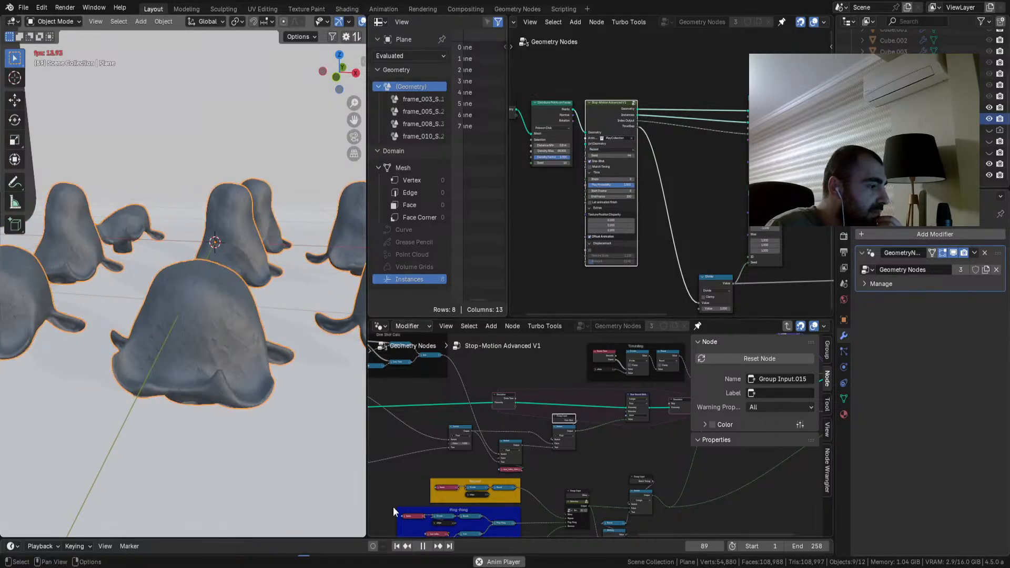
pyautogui.click(397, 546)
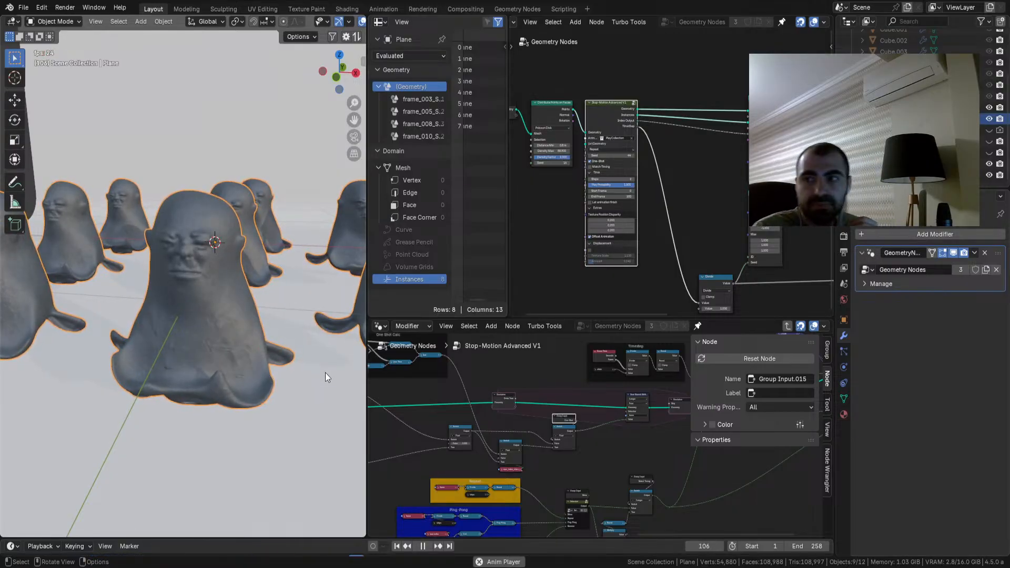
# Step: Enlarge the timeline and the spreadsheet, and examine the instances' frame, timestep and outputviewer columns at frame 51
pyautogui.moveTo(430, 539); pyautogui.dragTo(187, 544)
pyautogui.moveTo(505, 261); pyautogui.dragTo(719, 257)
pyautogui.moveTo(539, 248); pyautogui.dragTo(519, 247, button='middle')
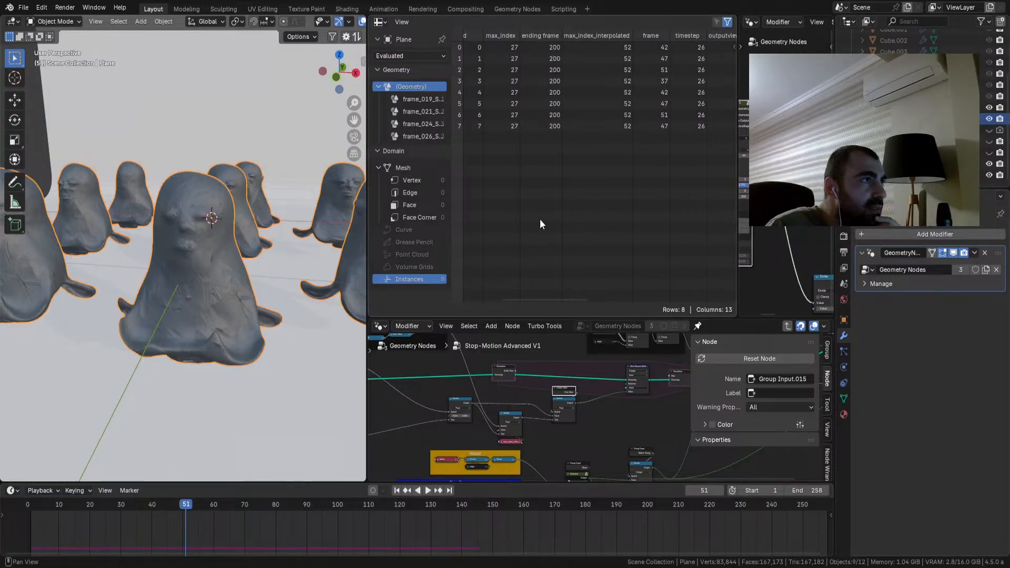
pyautogui.keyDown('ctrl'); pyautogui.hscroll(3, 563, 210); pyautogui.keyUp('ctrl')
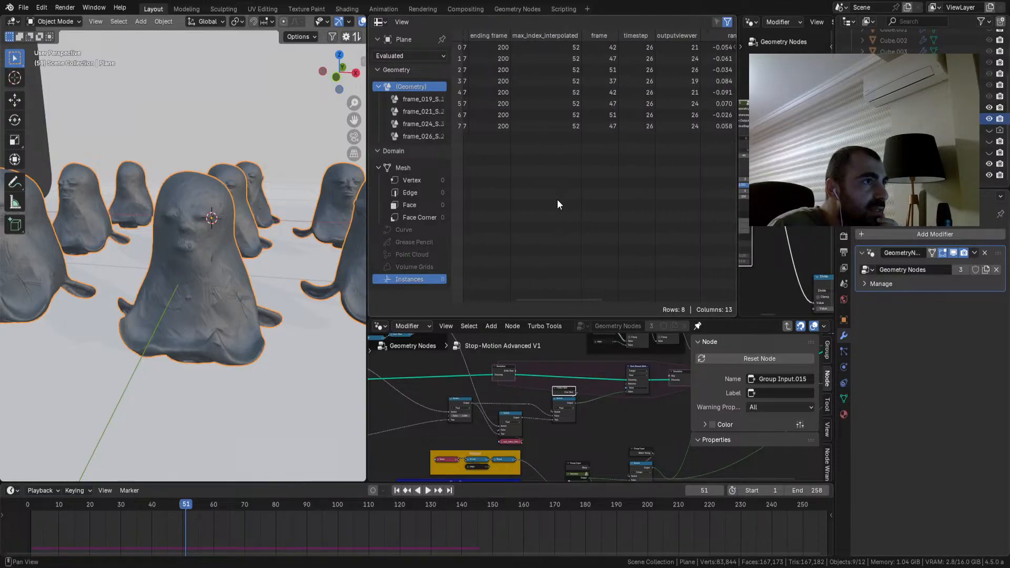
# Step: Turn off Offset Animation on the Stop-Motion Advanced V1 node, replay from the first frame, and scrub back to frame 51 while checking the spreadsheet
pyautogui.moveTo(739, 212); pyautogui.dragTo(582, 232)
pyautogui.click(403, 489)
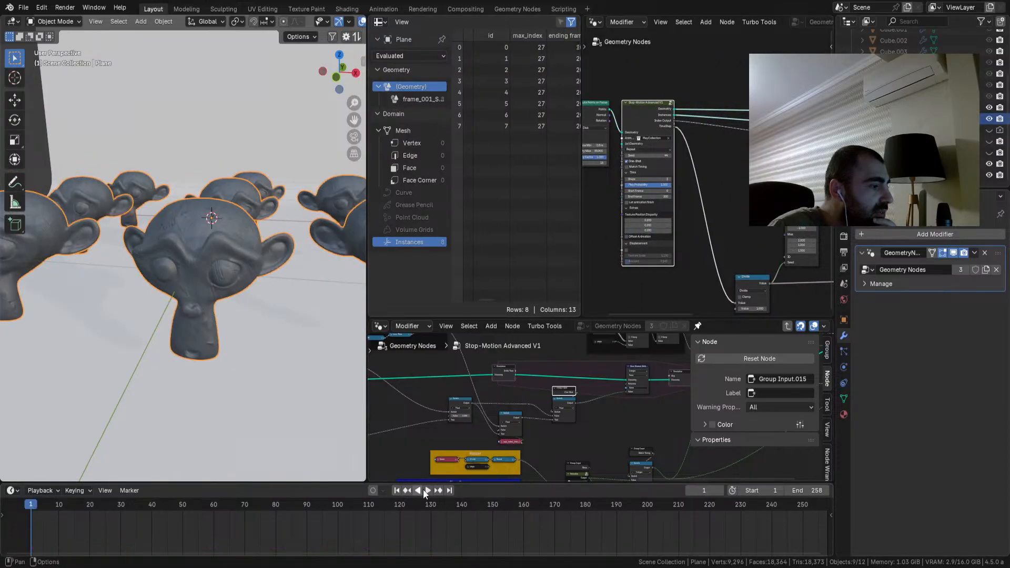
pyautogui.click(428, 491)
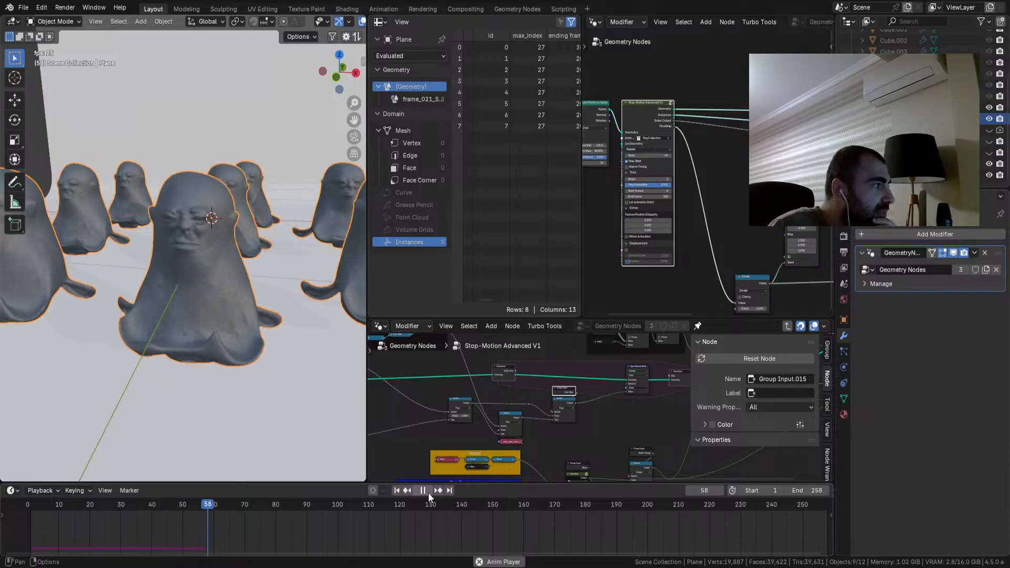
pyautogui.click(428, 492)
pyautogui.keyDown('ctrl'); pyautogui.hscroll(10, 476, 226); pyautogui.keyUp('ctrl')
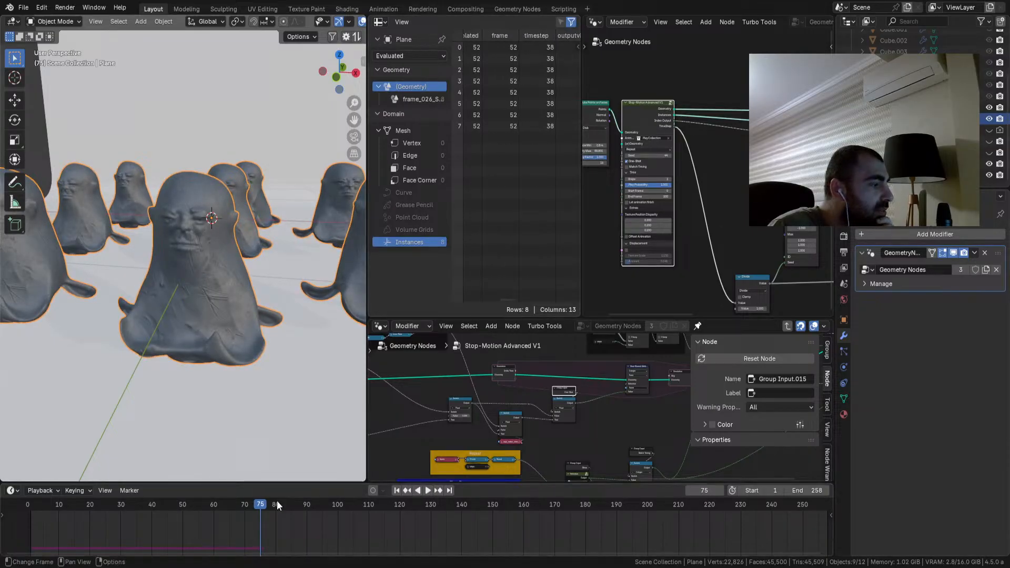
pyautogui.moveTo(260, 506); pyautogui.dragTo(185, 540)
# Step: Show the Raindrop collection briefly in the viewport, hide it again and collapse it in the outliner
pyautogui.scroll(2, 985, 126)
pyautogui.click(989, 51)
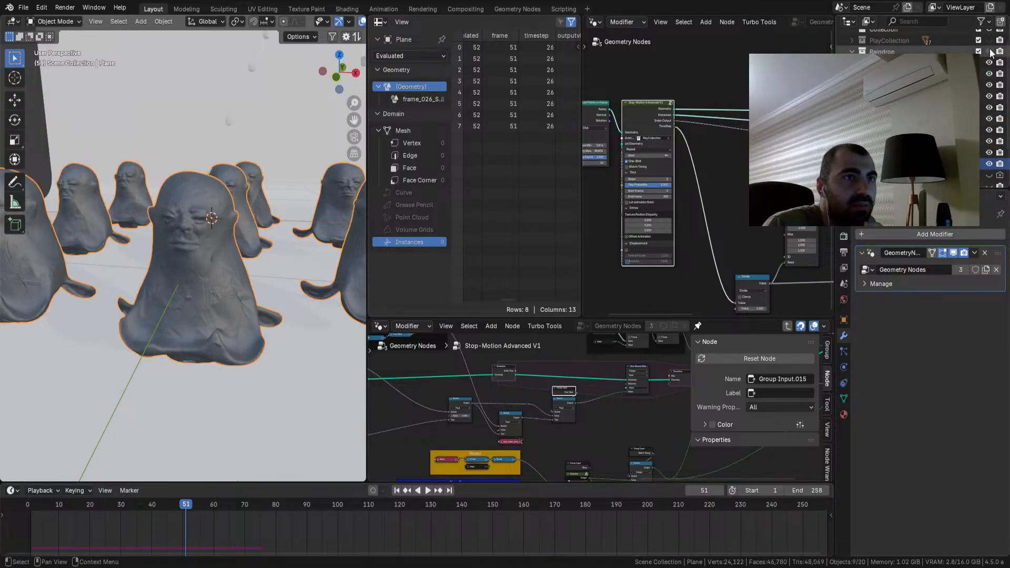
pyautogui.scroll(-4, 227, 292)
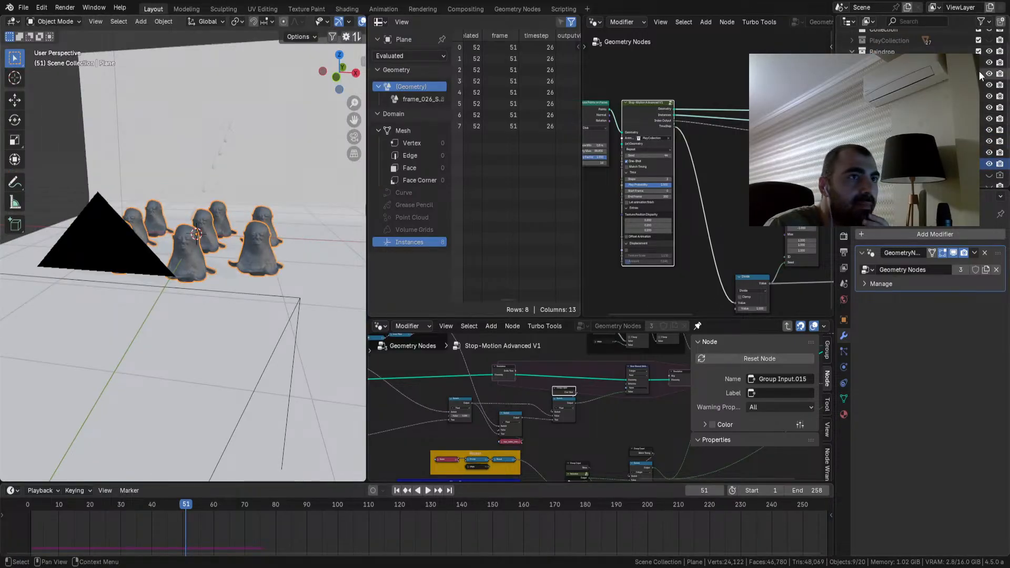
pyautogui.click(989, 51)
pyautogui.click(853, 52)
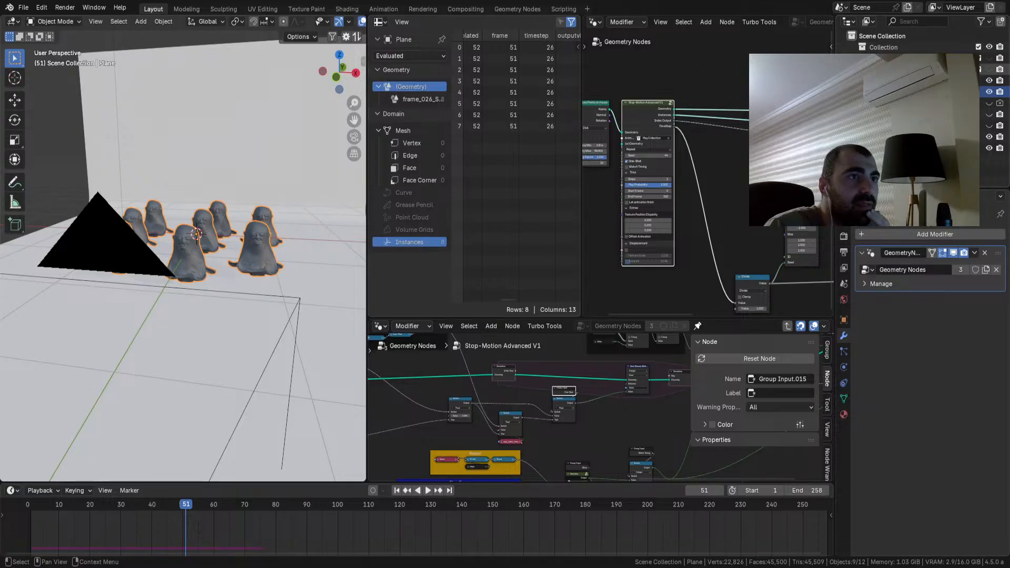
# Step: Make PlayCollection visible in the viewport and hide the last two frame objects inside it
pyautogui.scroll(-4, 984, 116)
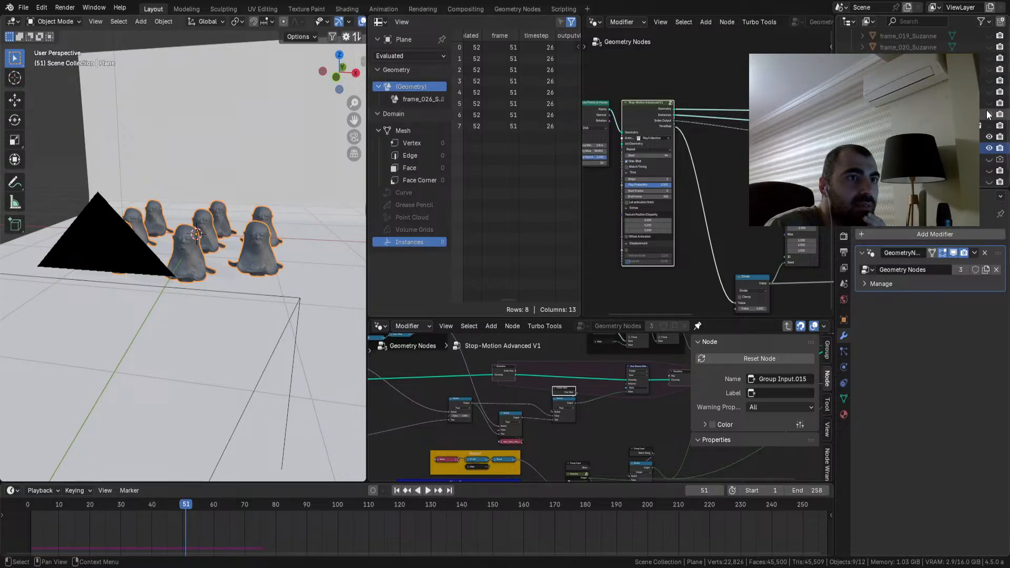
pyautogui.scroll(10, 985, 100)
pyautogui.click(990, 58)
pyautogui.scroll(-4, 982, 124)
pyautogui.scroll(-4, 980, 130)
pyautogui.click(989, 125)
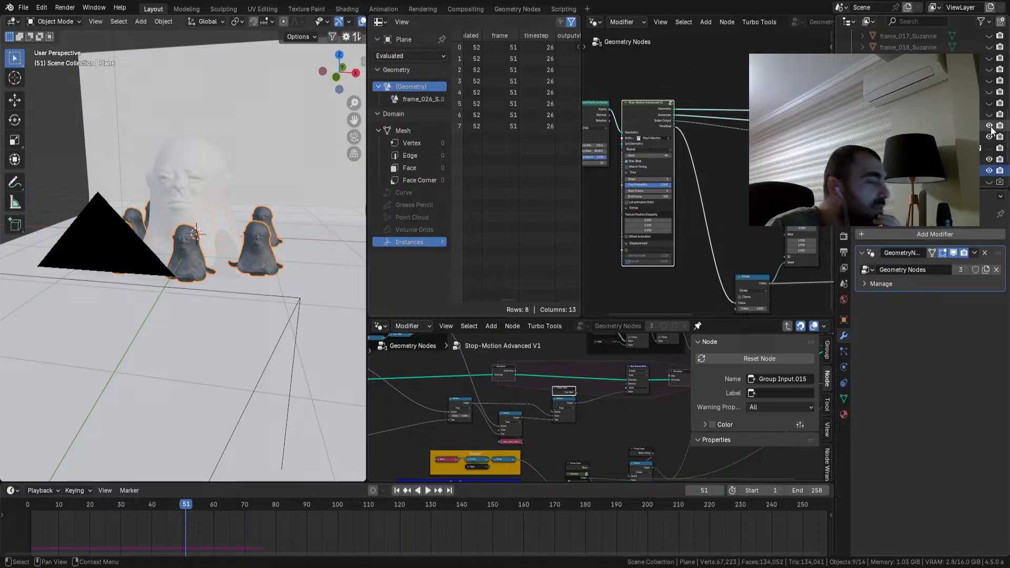
pyautogui.click(990, 137)
pyautogui.click(990, 125)
# Step: Select PlayCollection and collapse its contents in the outliner
pyautogui.scroll(3, 990, 136)
pyautogui.scroll(-3, 990, 136)
pyautogui.scroll(6, 990, 137)
pyautogui.scroll(1, 990, 135)
pyautogui.click(889, 59)
pyautogui.click(852, 58)
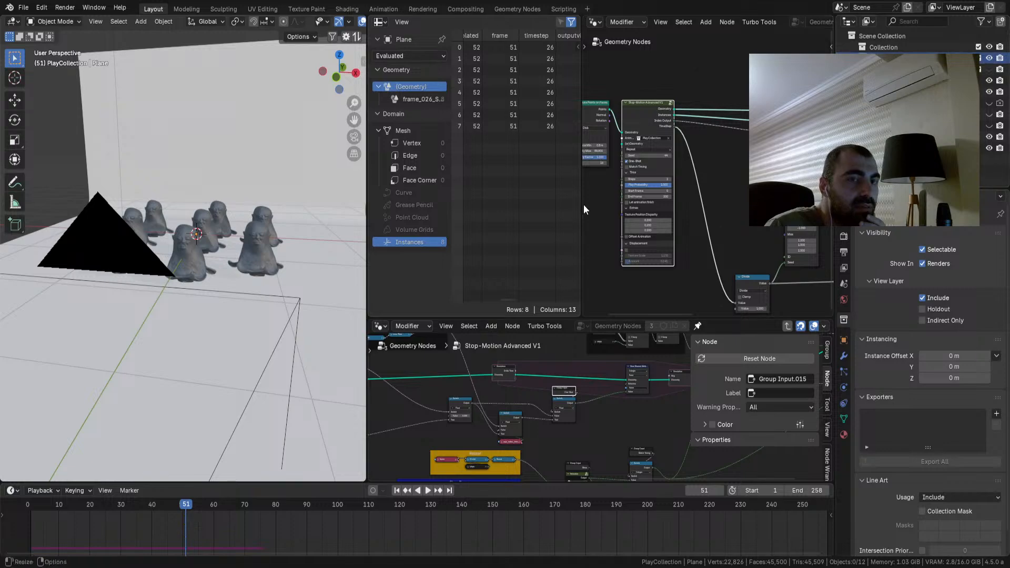
# Step: Enlarge the lower node editor and move the Divide and negative nodes with their inputs above the Random Value node
pyautogui.scroll(5, 275, 310)
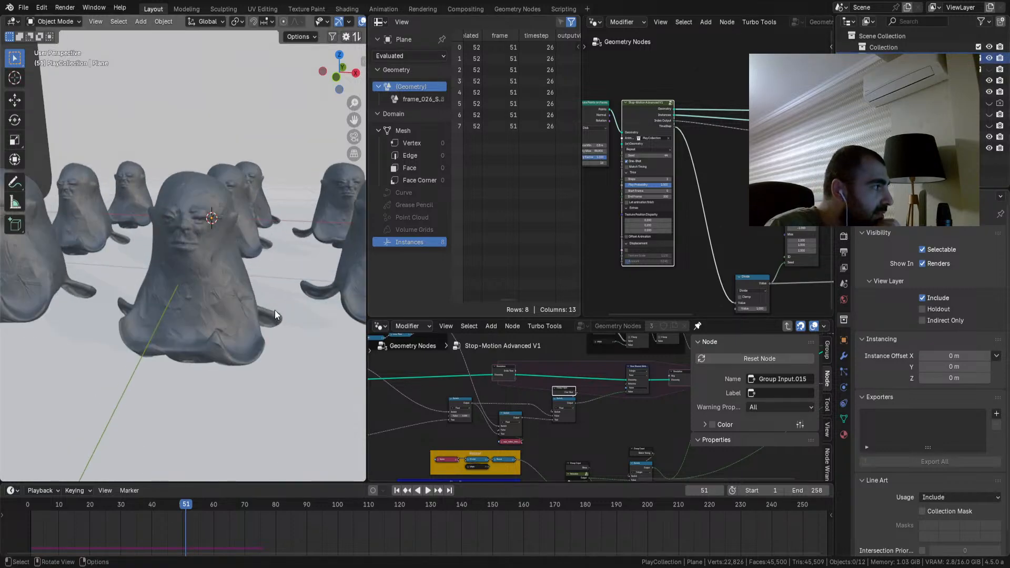
pyautogui.scroll(-6, 560, 390)
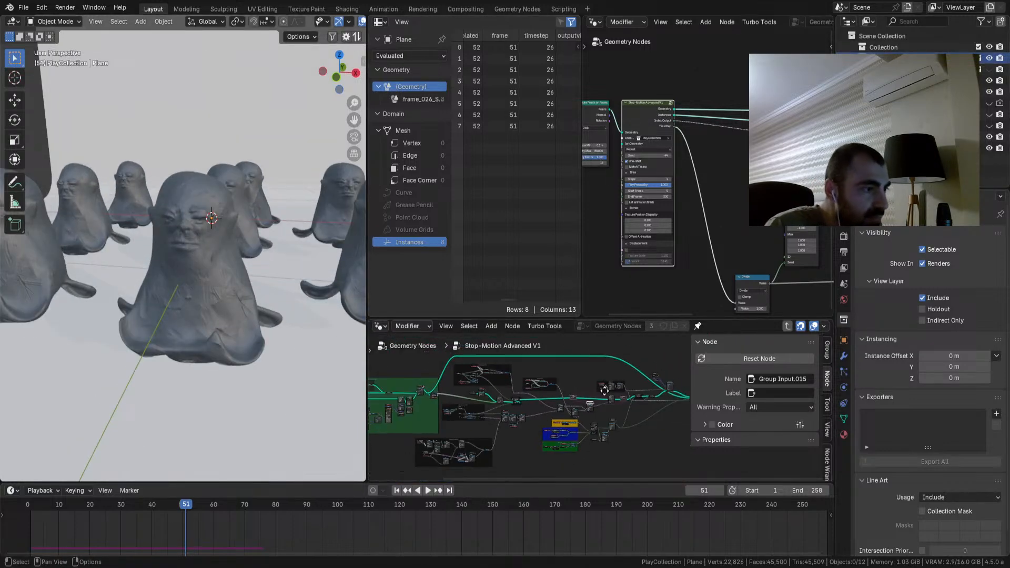
pyautogui.scroll(6, 561, 374)
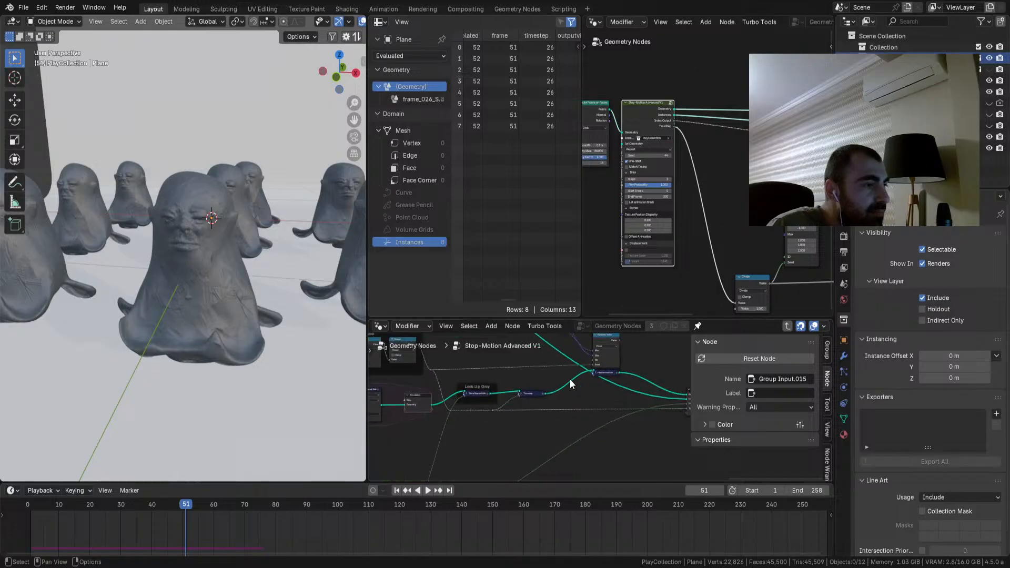
pyautogui.moveTo(584, 317); pyautogui.dragTo(481, 233)
pyautogui.scroll(3, 535, 349)
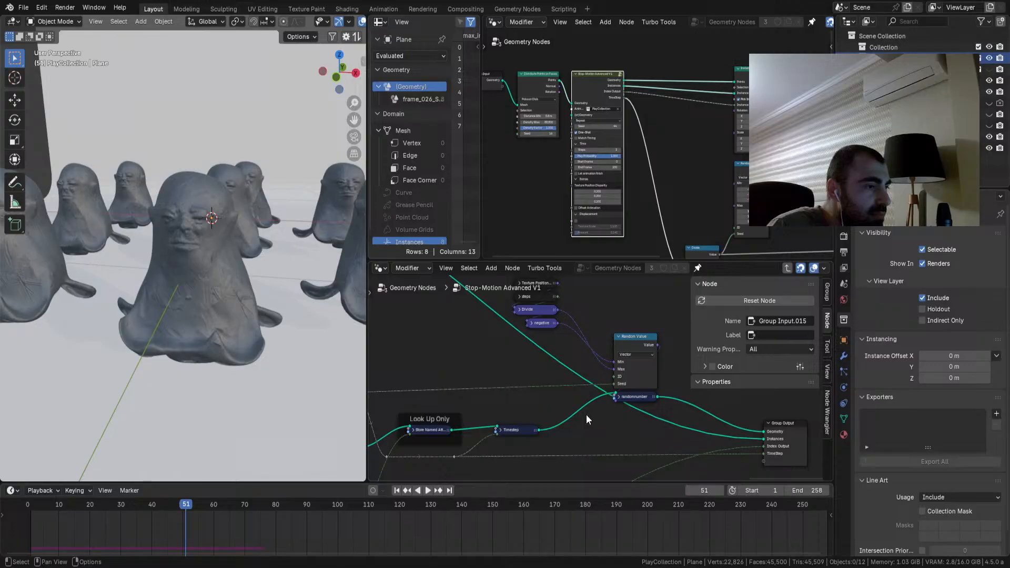
pyautogui.scroll(-2, 585, 412)
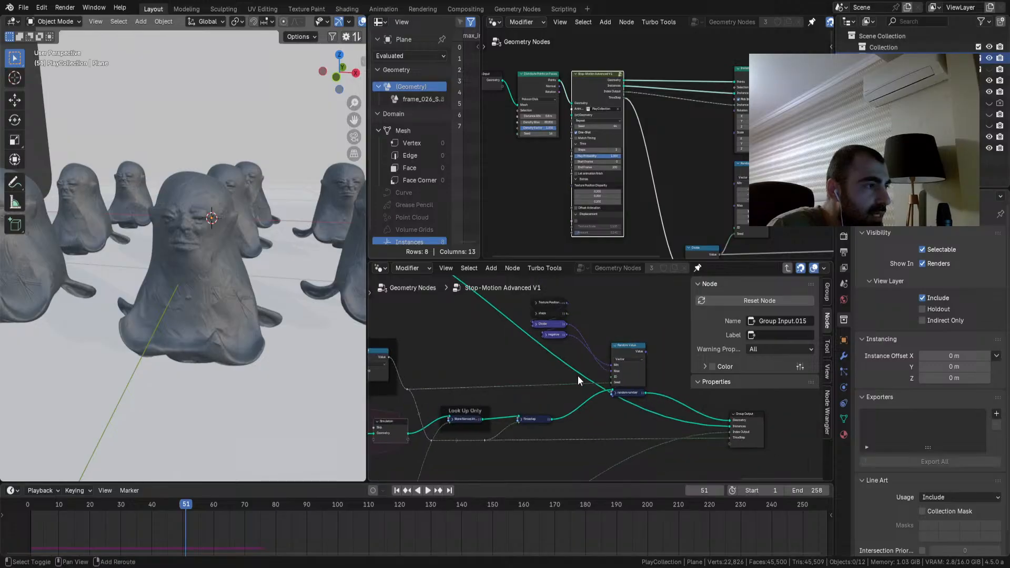
pyautogui.moveTo(564, 323); pyautogui.dragTo(620, 377)
pyautogui.click(590, 421)
# Step: Duplicate the randomnumber Store Named Attribute node and insert the copy between the original and the Group Output
pyautogui.keyDown('shift'); pyautogui.moveTo(570, 421); pyautogui.dragTo(523, 345, button='middle'); pyautogui.keyUp('shift')
pyautogui.scroll(2, 542, 372)
pyautogui.click(551, 348)
pyautogui.hotkey('shift', 'd')
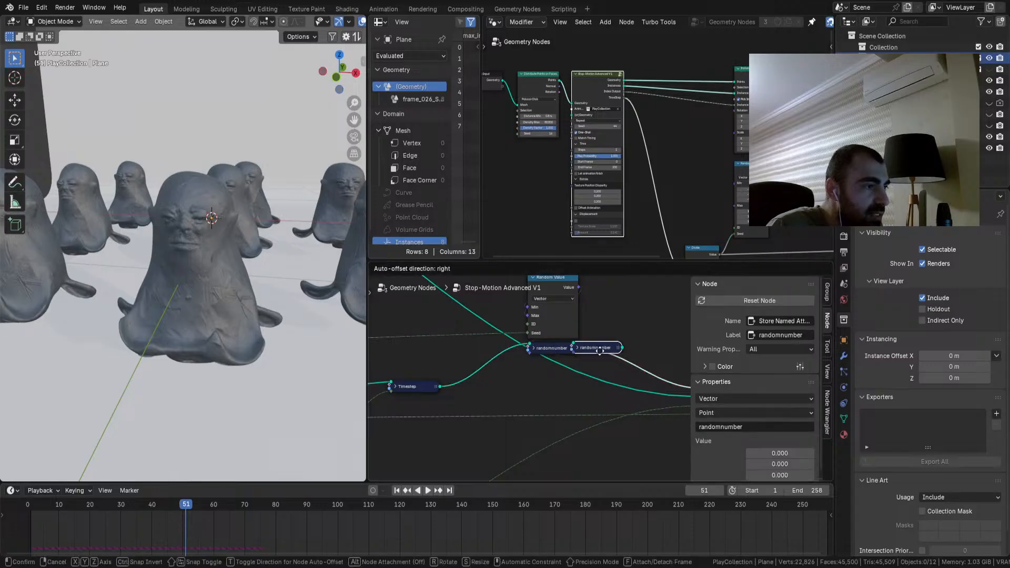
pyautogui.click(620, 350)
pyautogui.press('g')
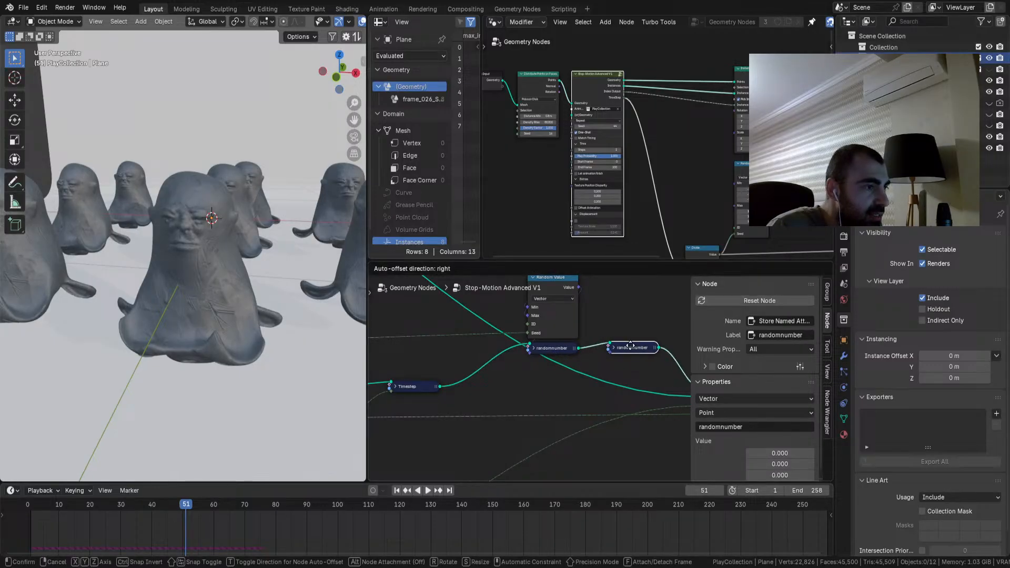
pyautogui.click(625, 345)
pyautogui.moveTo(633, 311); pyautogui.dragTo(591, 360, button='middle')
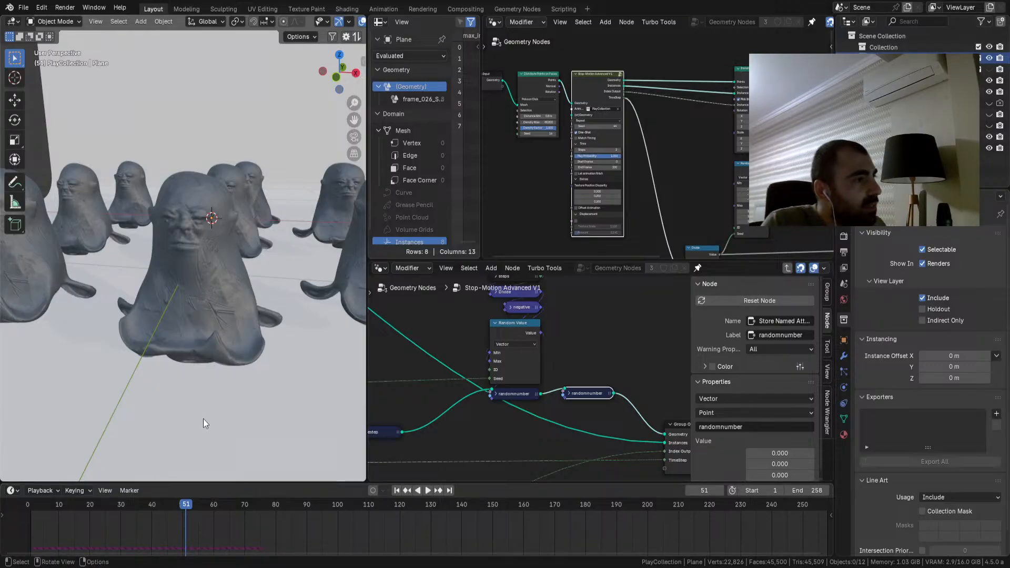
# Step: Play the animation briefly with a closer view of the creatures and stop at frame 61
pyautogui.scroll(2, 206, 268)
pyautogui.press('space')
pyautogui.press('space')
# Step: Expand the copied randomnumber Store Named Attribute node, move it slightly, and add an Index node above it
pyautogui.scroll(2, 579, 390)
pyautogui.click(529, 362)
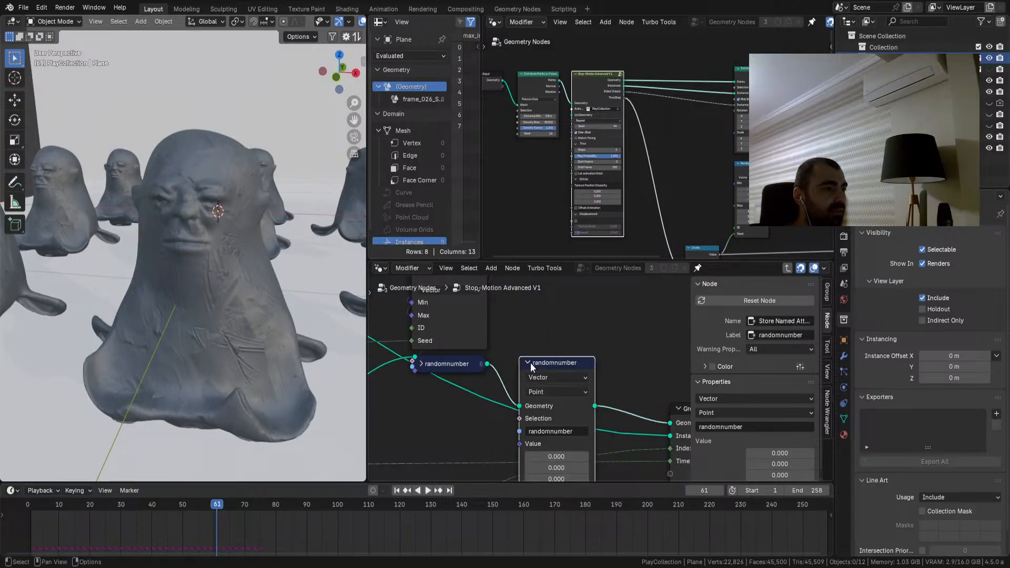
pyautogui.moveTo(547, 365); pyautogui.dragTo(568, 347)
pyautogui.scroll(-3, 566, 345)
pyautogui.hotkey('shift', 'a')
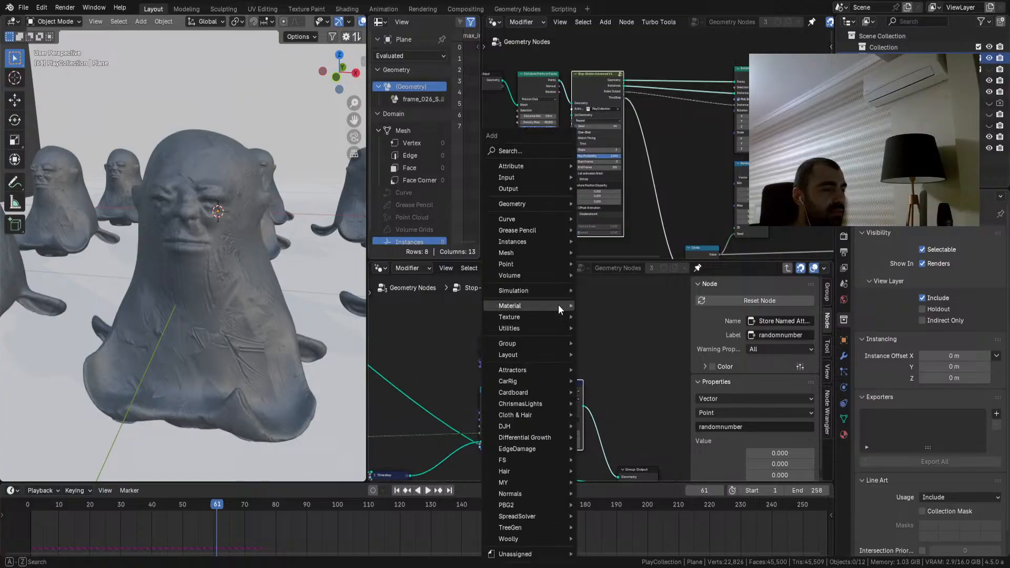
pyautogui.click(503, 152)
pyautogui.write('index')
pyautogui.press('Return')
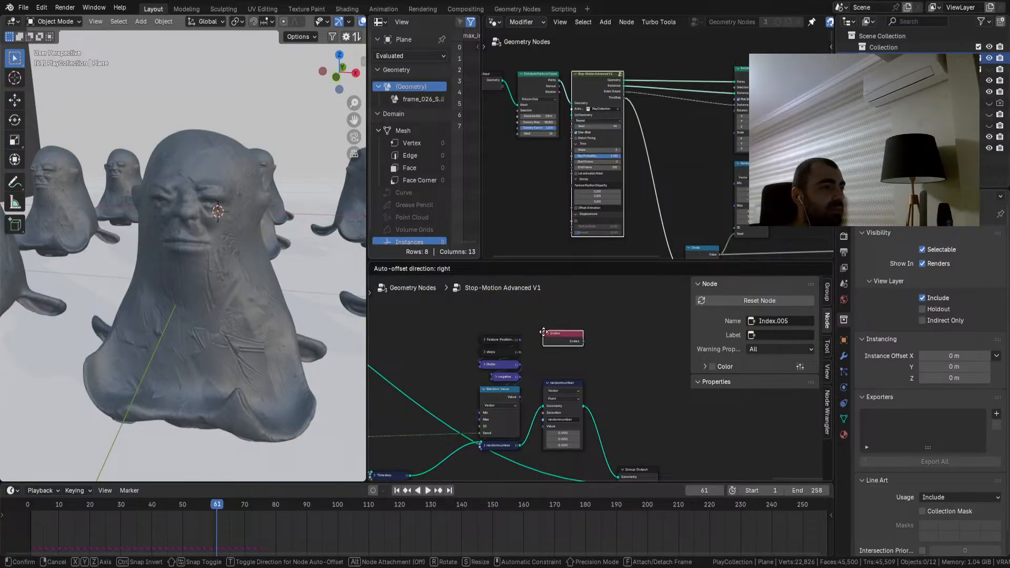
pyautogui.click(544, 333)
# Step: Add an integer Random Value node with the Index linked to its Min, place it below the Index node, and set Max to 1
pyautogui.hotkey('shift', 'a')
pyautogui.write('random')
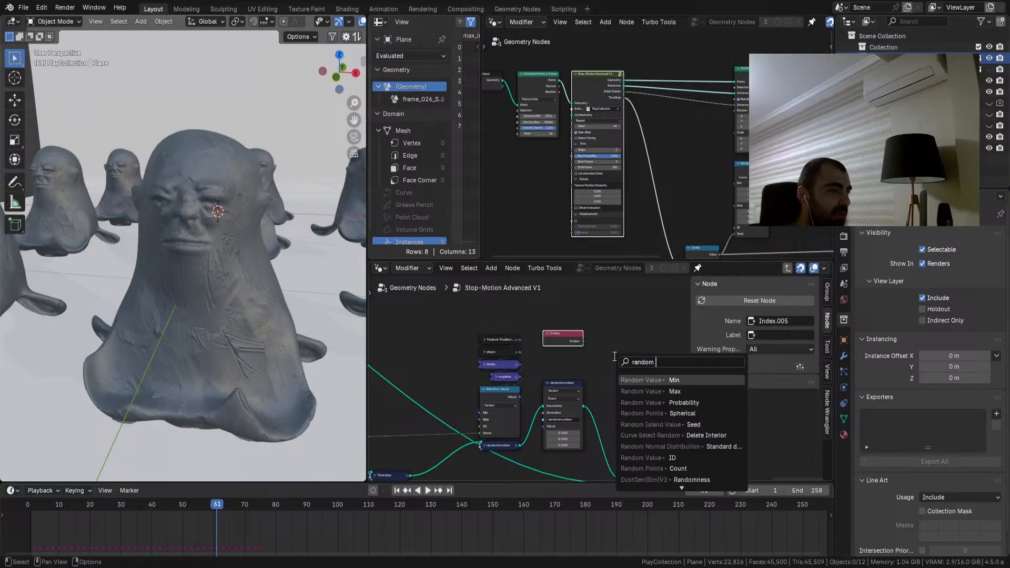
pyautogui.click(637, 380)
pyautogui.scroll(2, 585, 353)
pyautogui.moveTo(557, 306); pyautogui.dragTo(603, 365)
pyautogui.press('g')
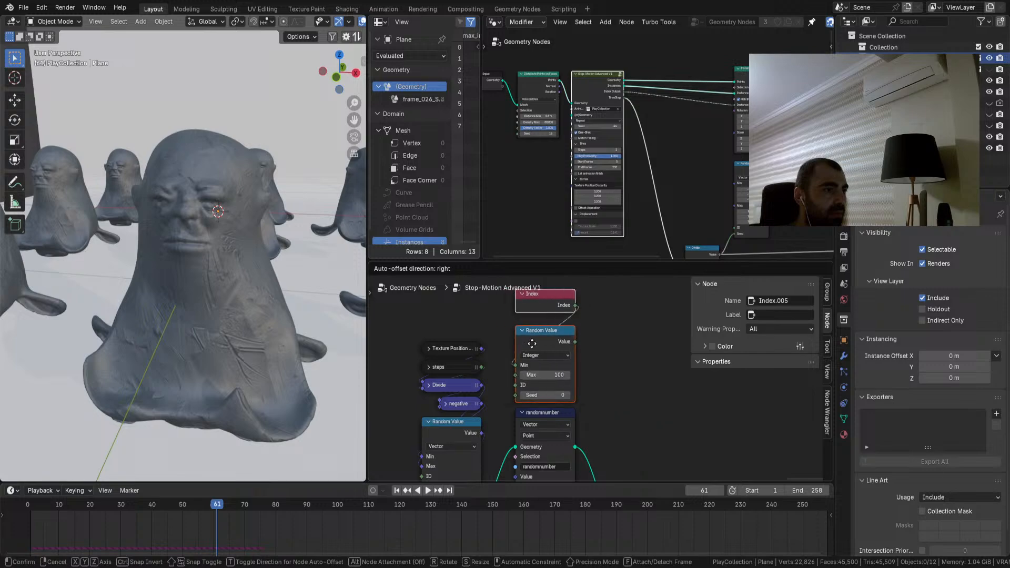
pyautogui.click(532, 343)
pyautogui.doubleClick(537, 375)
pyautogui.write('1')
pyautogui.press('Return')
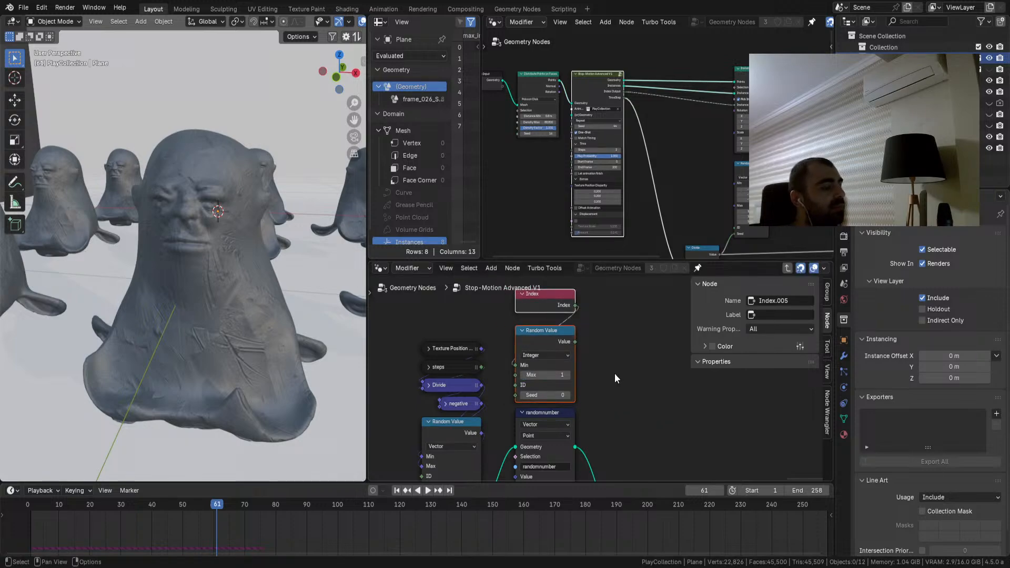
# Step: Feed the integer Random Value into the copied Store Named Attribute node, set that node to Integer, and name its attribute randomindex
pyautogui.click(553, 364)
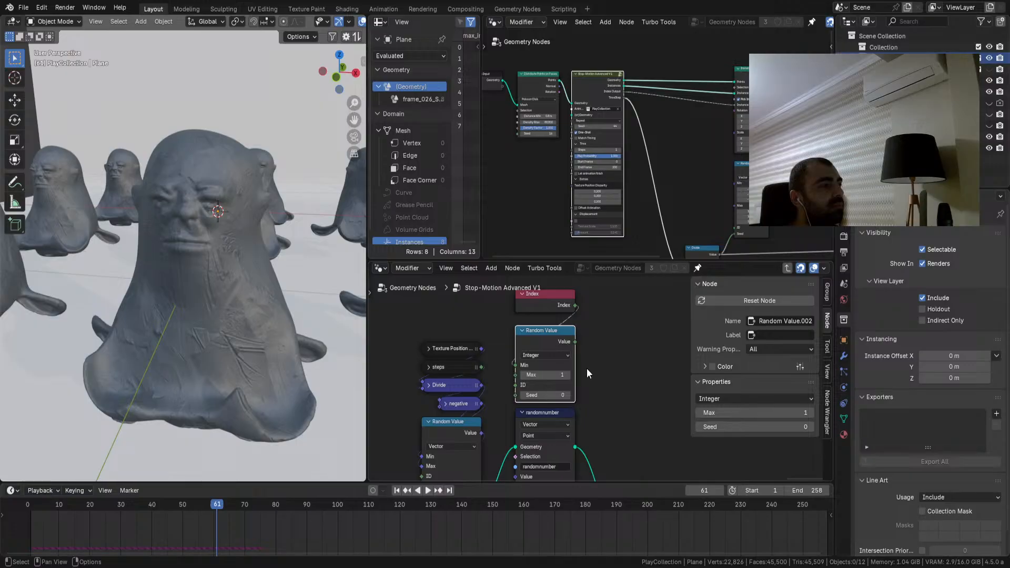
pyautogui.moveTo(575, 342); pyautogui.dragTo(516, 398)
pyautogui.click(547, 344)
pyautogui.click(542, 384)
pyautogui.click(543, 387)
pyautogui.write('randomi')
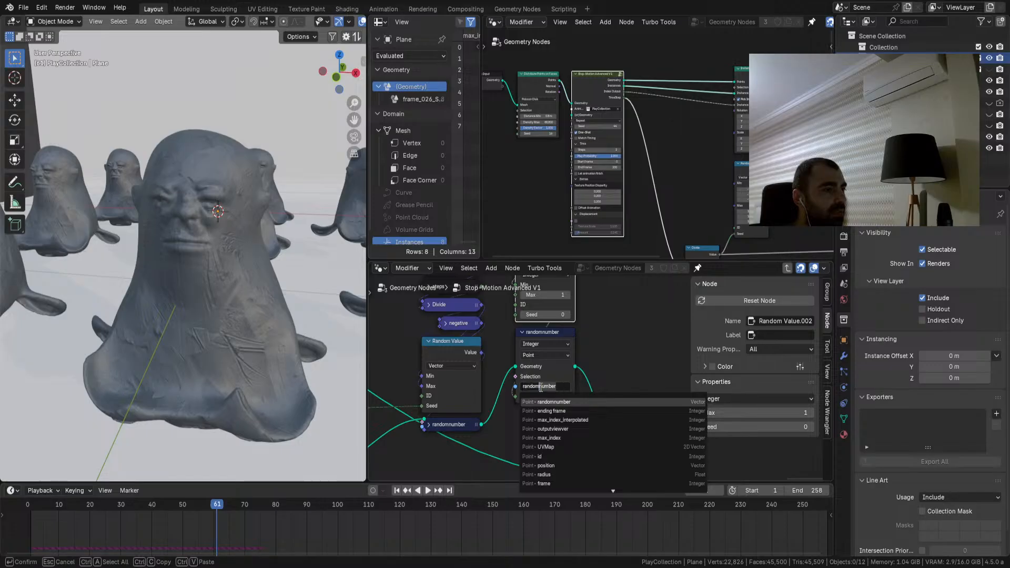
pyautogui.write('ndex')
pyautogui.press('Return')
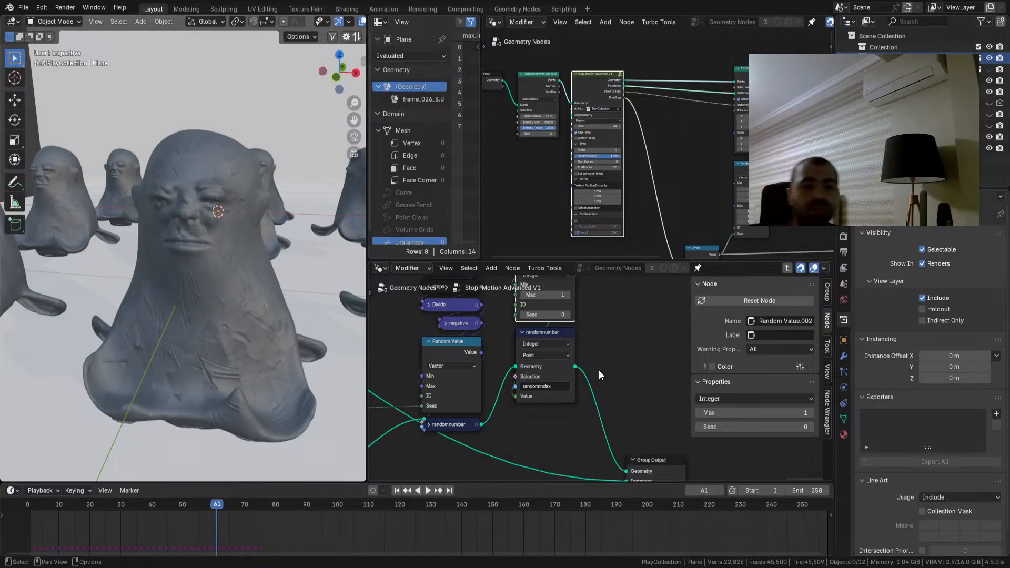
# Step: Collapse the integer Random Value node and stack it with the Index node directly above the randomindex Store Named Attribute node
pyautogui.scroll(2, 599, 371)
pyautogui.moveTo(588, 311); pyautogui.dragTo(599, 403, button='middle')
pyautogui.click(554, 404)
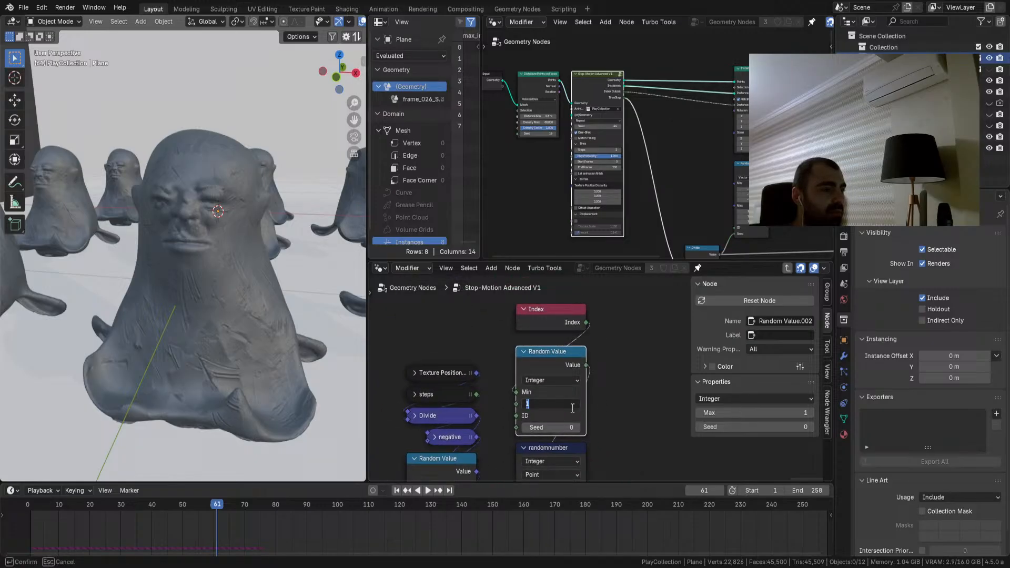
pyautogui.press('Escape')
pyautogui.moveTo(547, 321); pyautogui.dragTo(544, 330)
pyautogui.click(546, 404)
pyautogui.write('200000')
pyautogui.press('Return')
pyautogui.scroll(-2, 554, 368)
pyautogui.click(536, 356)
pyautogui.moveTo(542, 360); pyautogui.dragTo(545, 424)
pyautogui.moveTo(556, 341); pyautogui.dragTo(554, 405)
pyautogui.scroll(-5, 541, 416)
pyautogui.scroll(4, 541, 431)
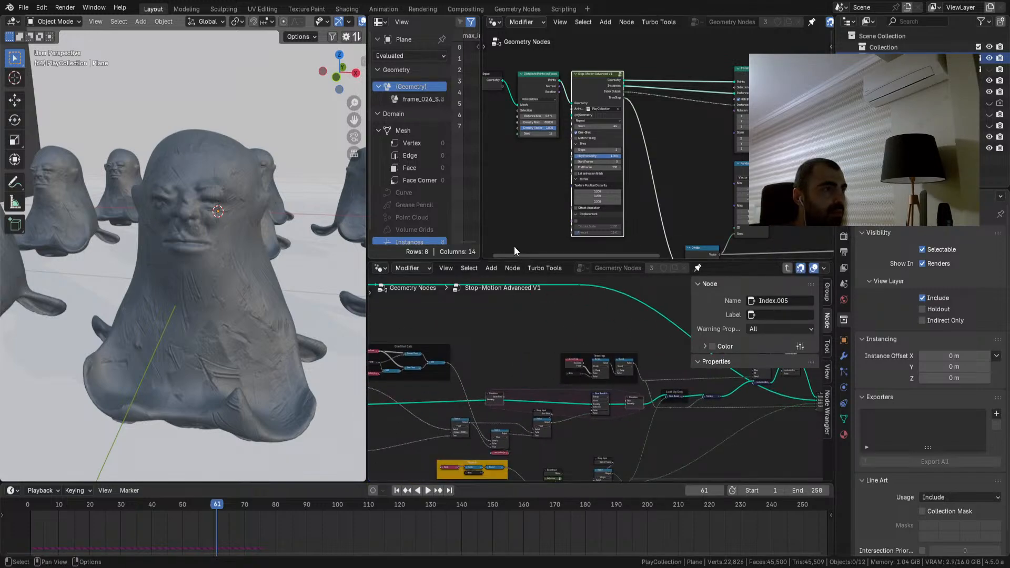
# Step: Widen the spreadsheet area and switch it to the Shader Editor
pyautogui.moveTo(482, 231); pyautogui.dragTo(677, 231)
pyautogui.click(379, 21)
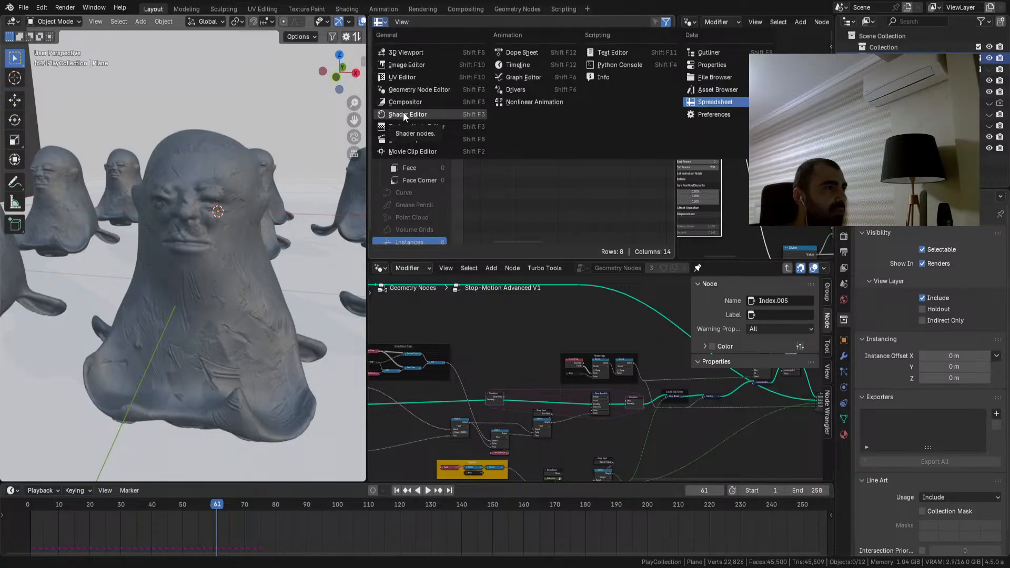
pyautogui.click(404, 117)
# Step: Delete the loose Attribute, Noise Texture and Color Ramp nodes above the NodeGroup in the shader tree
pyautogui.scroll(-5, 498, 140)
pyautogui.keyDown('shift'); pyautogui.moveTo(501, 155); pyautogui.dragTo(521, 211, button='middle'); pyautogui.keyUp('shift')
pyautogui.moveTo(613, 144); pyautogui.dragTo(439, 179)
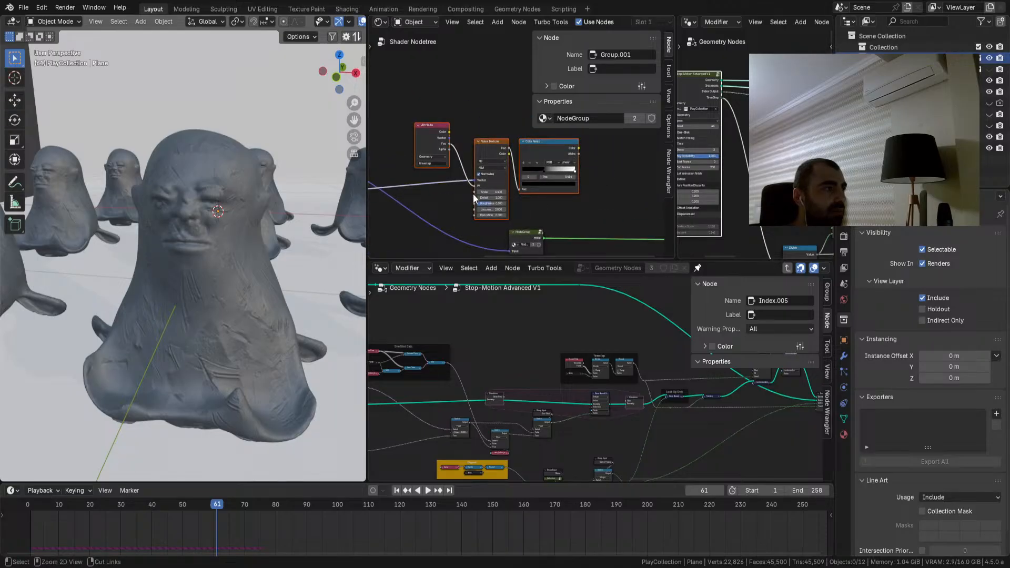
pyautogui.press('x')
pyautogui.scroll(3, 494, 185)
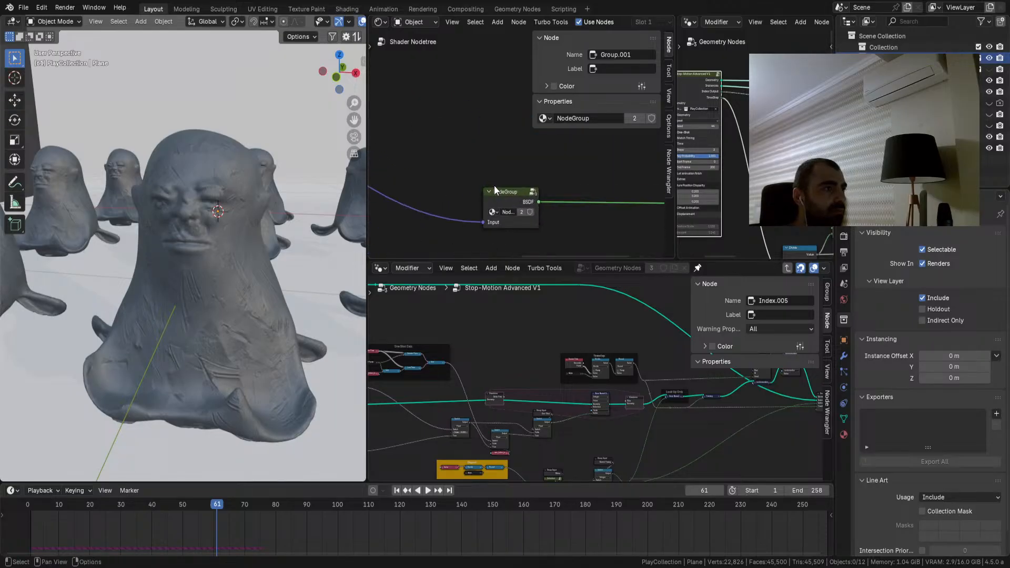
# Step: Enter the shader's NodeGroup and add an Attribute node above the Textures frame
pyautogui.click(534, 195)
pyautogui.scroll(3, 523, 193)
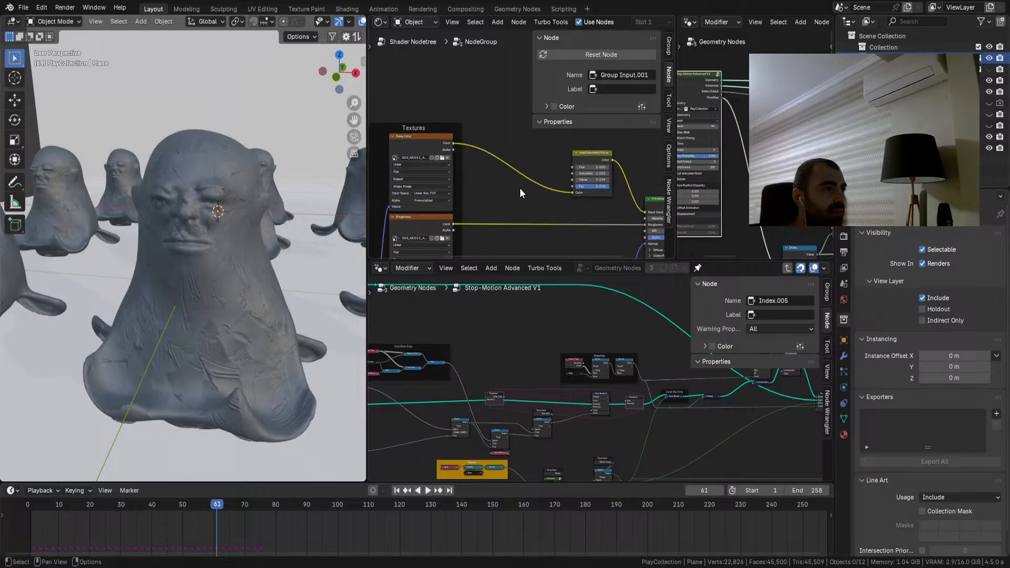
pyautogui.press('q')
pyautogui.click(493, 148)
pyautogui.click(417, 58)
pyautogui.moveTo(467, 134); pyautogui.dragTo(440, 159, button='middle')
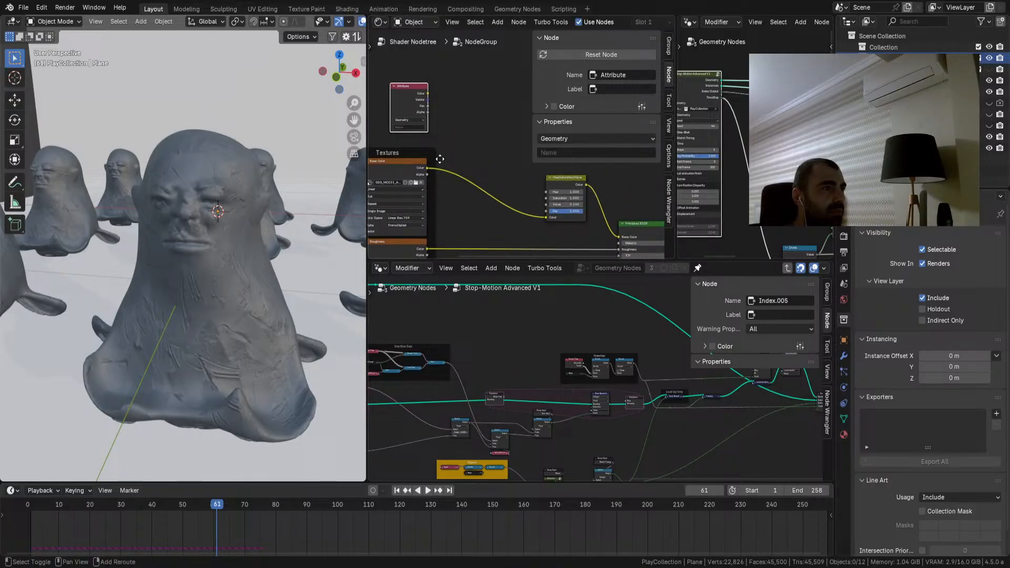
pyautogui.scroll(1, 431, 134)
pyautogui.click(411, 128)
pyautogui.press('Escape')
# Step: Copy the randomindex name into the Attribute node and link its Fac to the Saturation of the Hue/Saturation/Value node
pyautogui.moveTo(650, 366); pyautogui.dragTo(429, 373, button='middle')
pyautogui.scroll(4, 592, 387)
pyautogui.scroll(2, 576, 425)
pyautogui.hotkey('ctrl', 'c')
pyautogui.hotkey('ctrl', 'v')
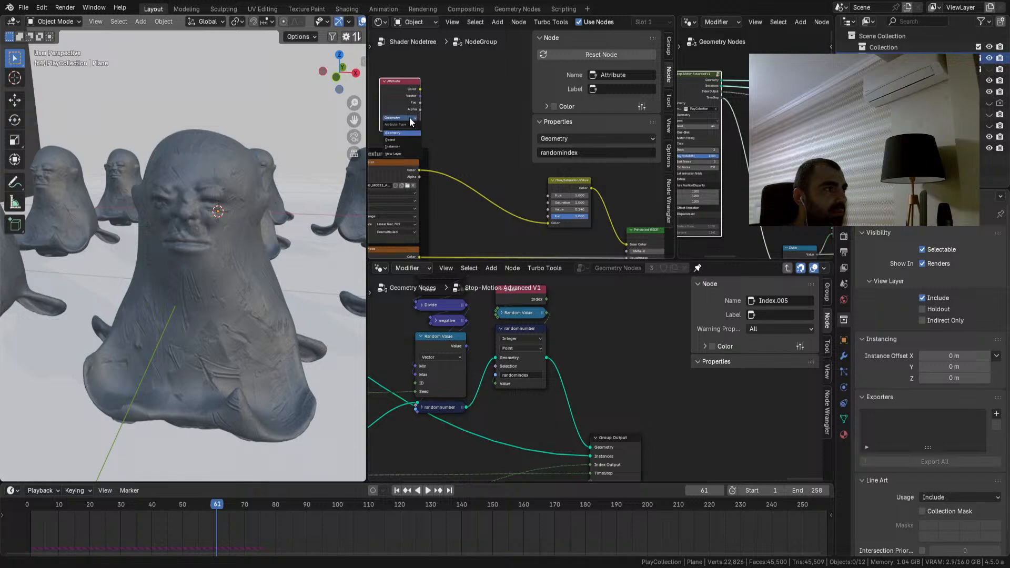
pyautogui.moveTo(419, 103); pyautogui.dragTo(544, 200)
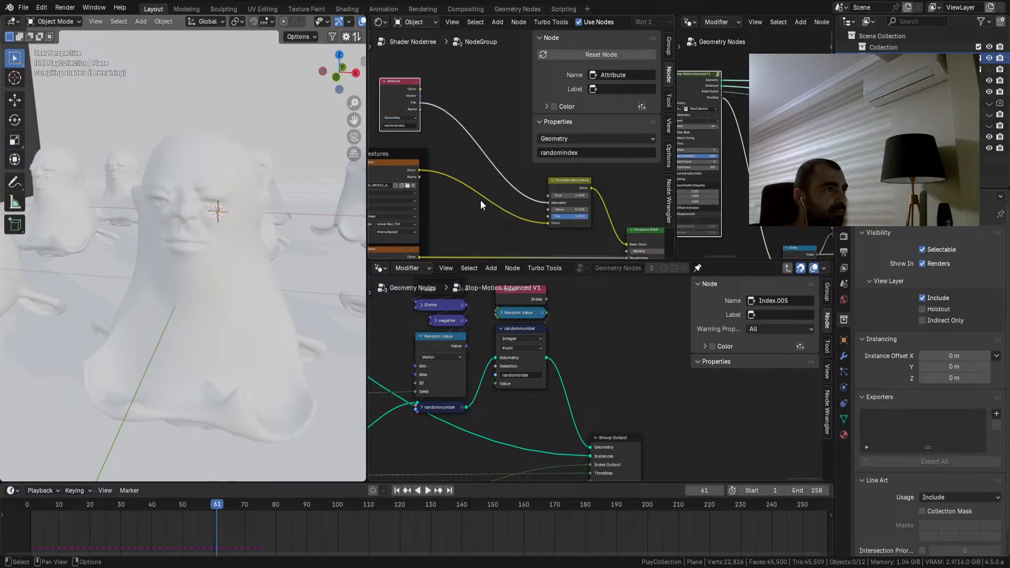
# Step: Insert a Map Range node between the Attribute's Fac and the Saturation input, with From Max set to 2000
pyautogui.moveTo(421, 102); pyautogui.dragTo(469, 159)
pyautogui.write('map')
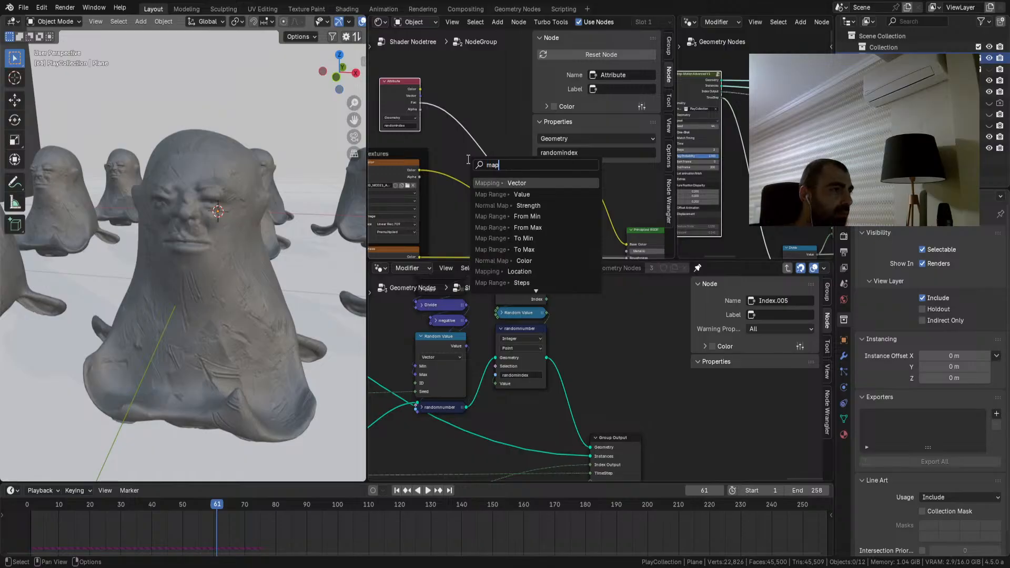
pyautogui.click(493, 196)
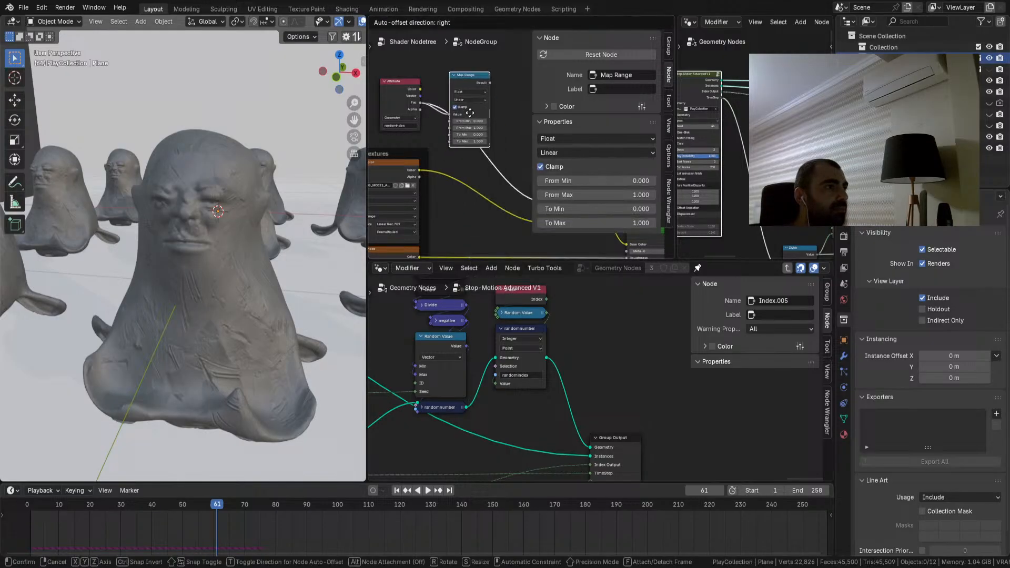
pyautogui.click(461, 128)
pyautogui.write('2000')
pyautogui.press('Return')
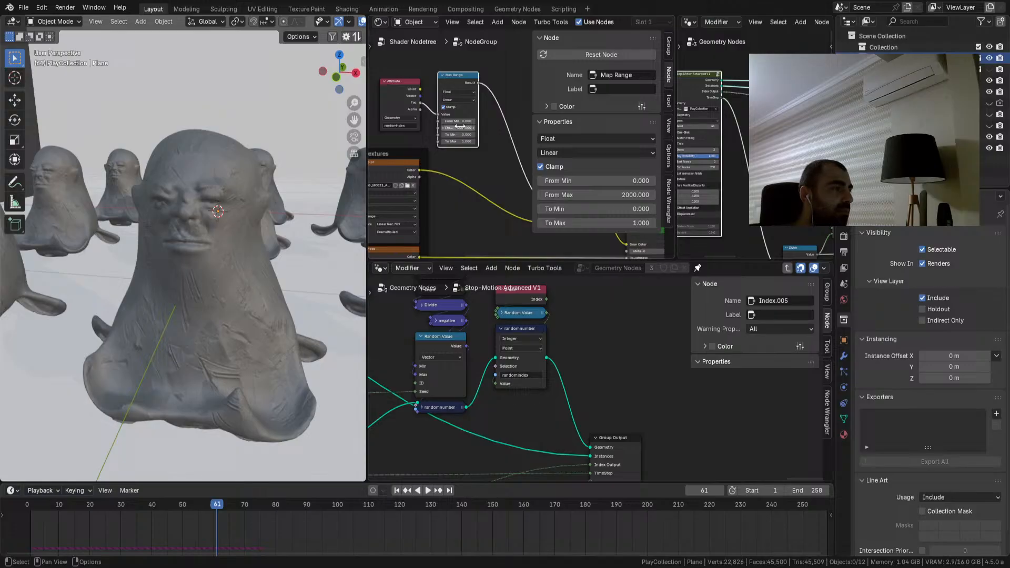
# Step: Inspect the shading of all instances from a higher, wider view and return the timeline to frame 1
pyautogui.moveTo(227, 235); pyautogui.dragTo(203, 257, button='middle')
pyautogui.scroll(-2, 203, 257)
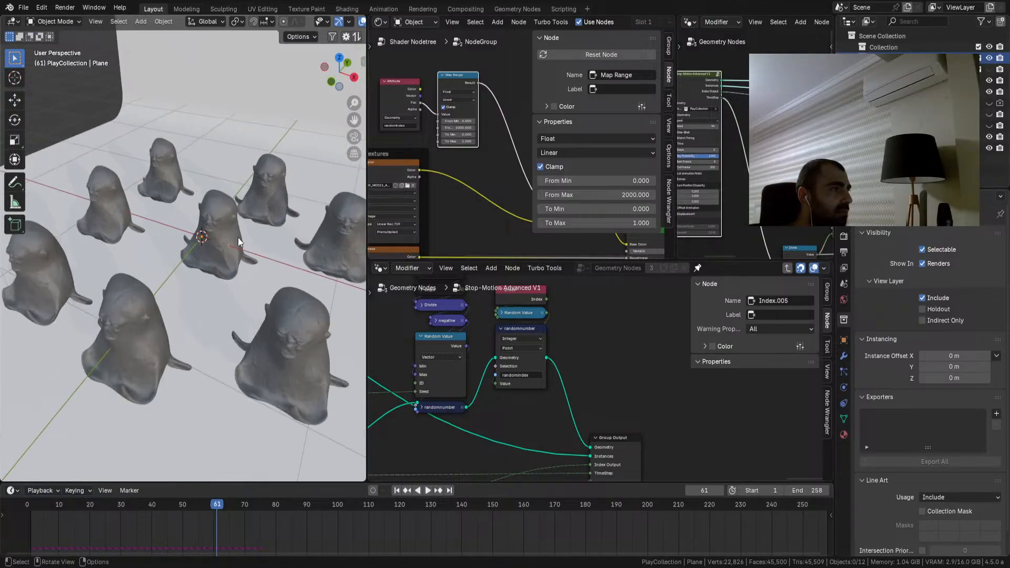
pyautogui.moveTo(537, 337); pyautogui.dragTo(531, 387, button='middle')
pyautogui.scroll(2, 538, 370)
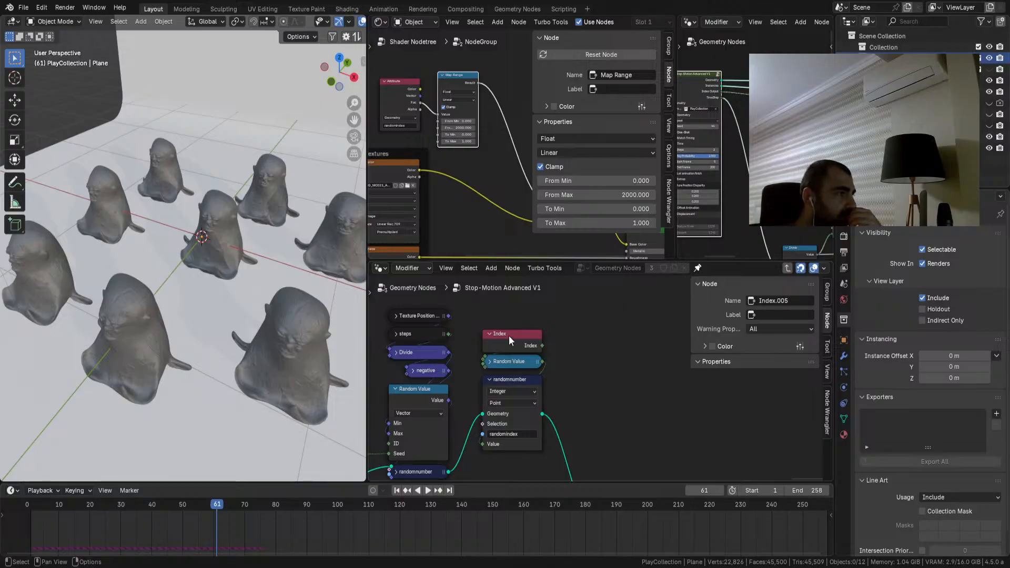
pyautogui.scroll(1, 439, 173)
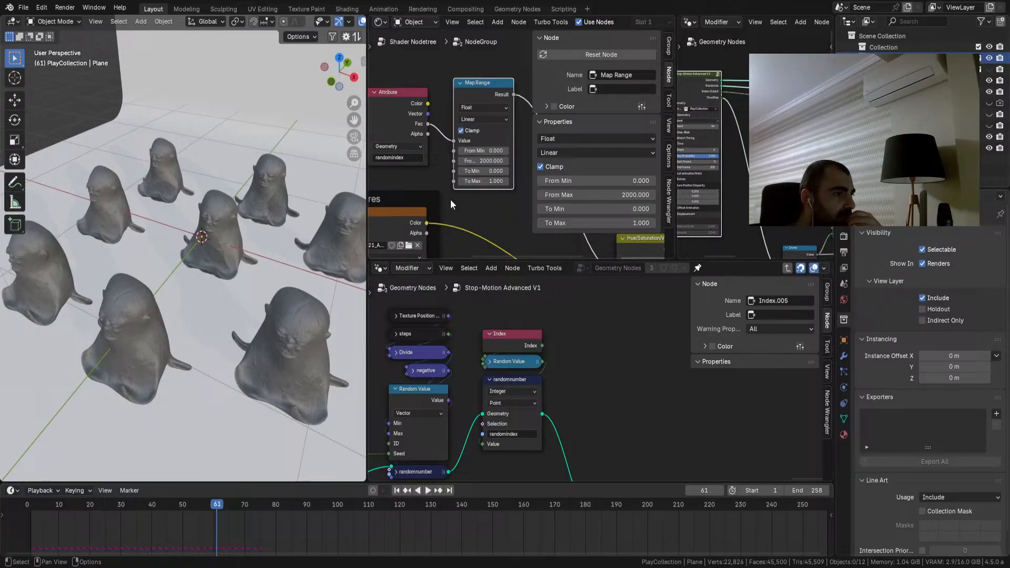
pyautogui.scroll(1, 456, 203)
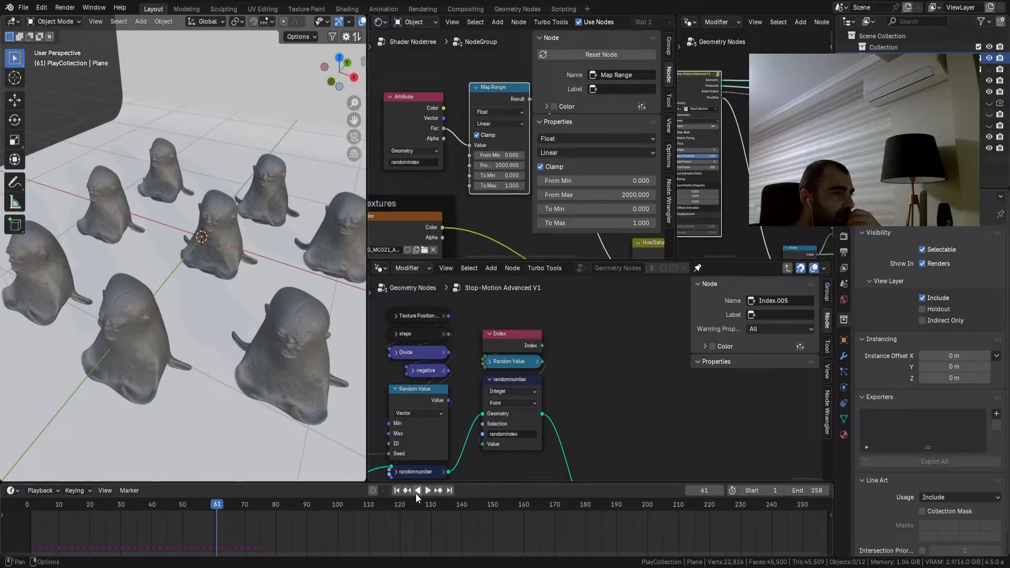
pyautogui.click(397, 491)
pyautogui.scroll(-3, 459, 191)
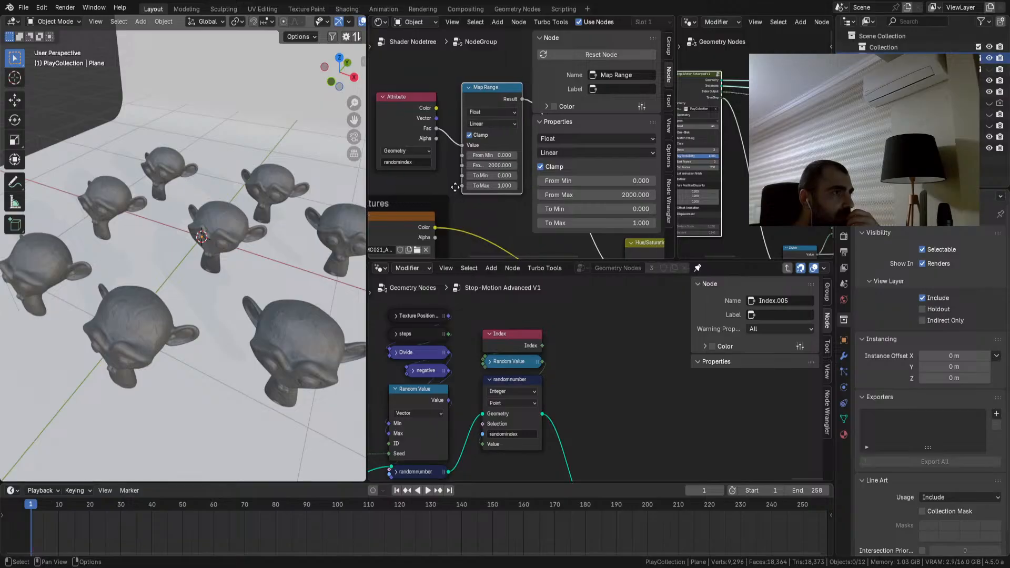
pyautogui.moveTo(459, 153); pyautogui.dragTo(431, 169, button='middle')
pyautogui.hotkey('shift', 'a')
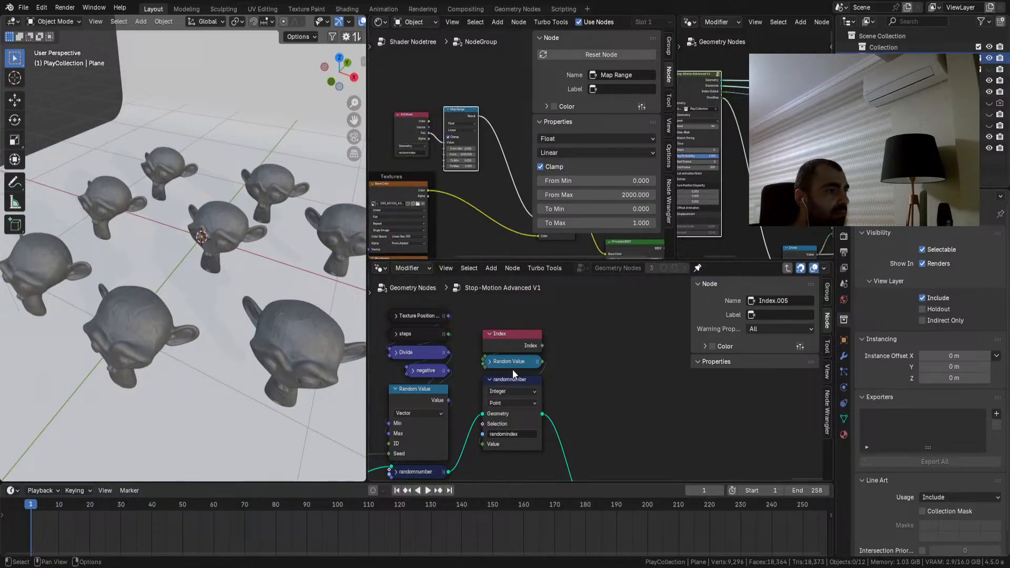
# Step: Move the Index node higher, change the Random Value below it to Float, and link the Index to its Seed
pyautogui.moveTo(511, 337); pyautogui.dragTo(512, 310)
pyautogui.click(491, 362)
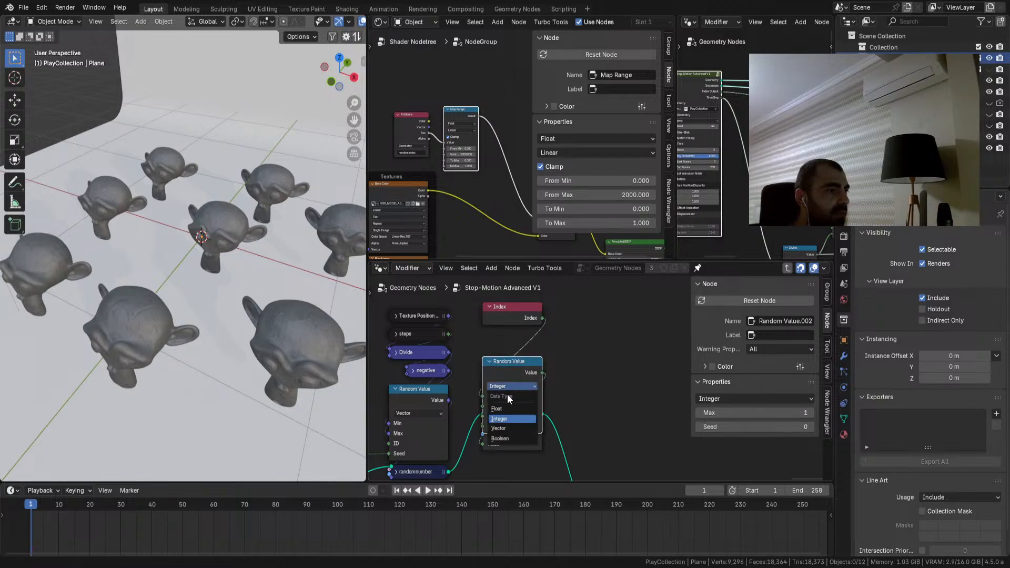
pyautogui.click(489, 361)
pyautogui.click(542, 318)
pyautogui.moveTo(542, 318); pyautogui.dragTo(487, 364)
pyautogui.click(489, 362)
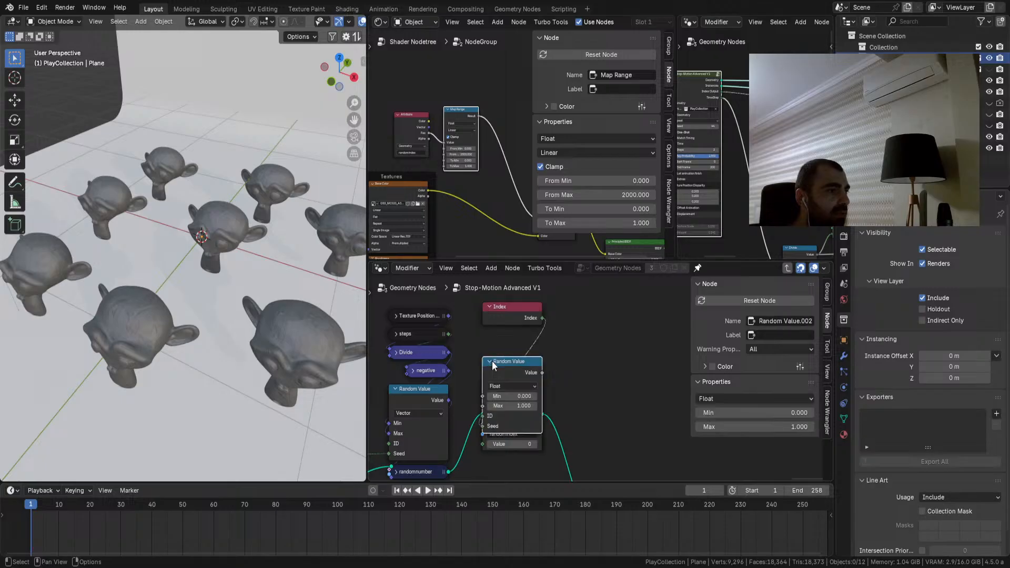
# Step: Cut the Index link to the float Random Value and connect its output to the randomindex node's Value input
pyautogui.keyDown('ctrl'); pyautogui.moveTo(527, 352); pyautogui.dragTo(466, 345, button='right'); pyautogui.keyUp('ctrl')
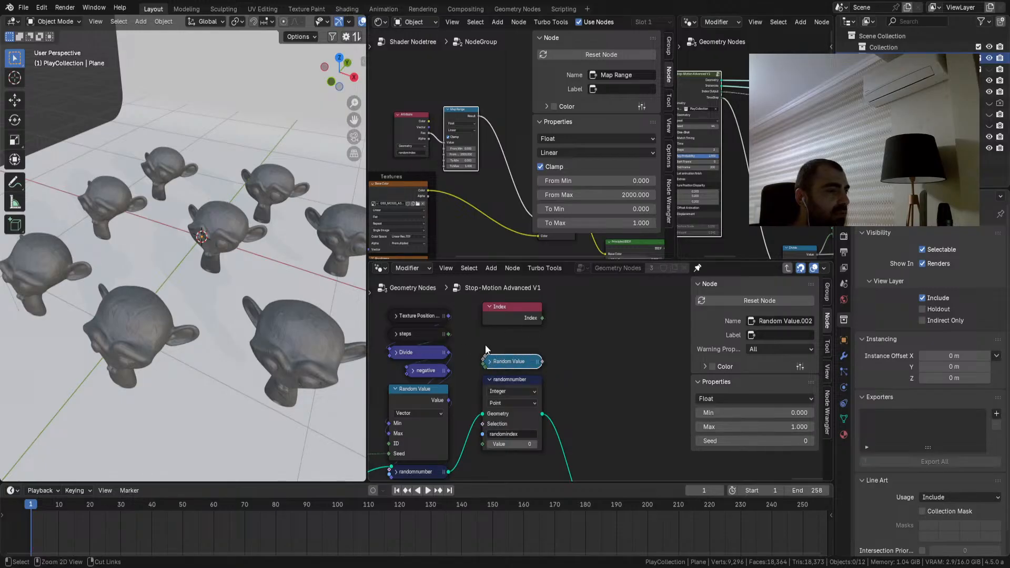
pyautogui.moveTo(542, 362); pyautogui.dragTo(483, 444)
pyautogui.click(490, 362)
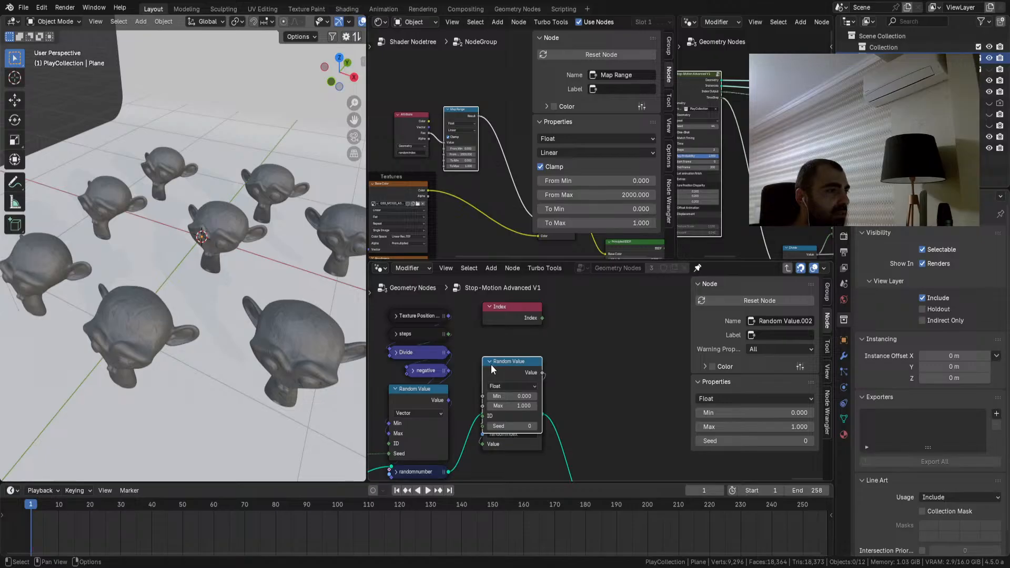
pyautogui.click(491, 364)
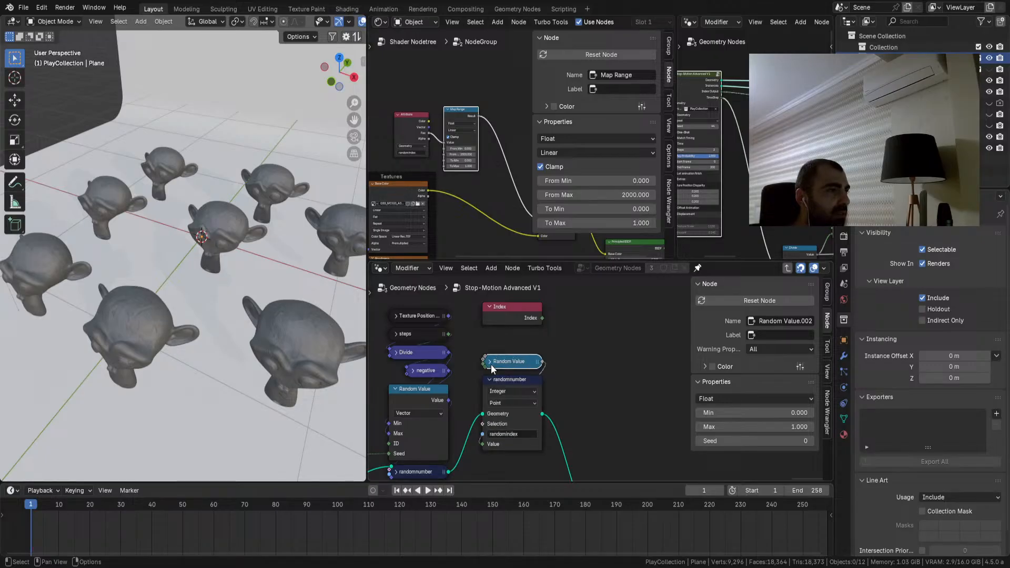
# Step: Try a Color Ramp between the base colour texture and the Hue/Saturation/Value node, and remove it
pyautogui.moveTo(443, 176)
pyautogui.keyDown('shift'); pyautogui.mouseDown(button='middle')
pyautogui.moveTo(376, 149)
pyautogui.moveTo(458, 178)
pyautogui.mouseUp(button='middle'); pyautogui.keyUp('shift')
pyautogui.hotkey('shift', 'a')
pyautogui.write('c')
pyautogui.click(502, 118)
pyautogui.click(409, 169)
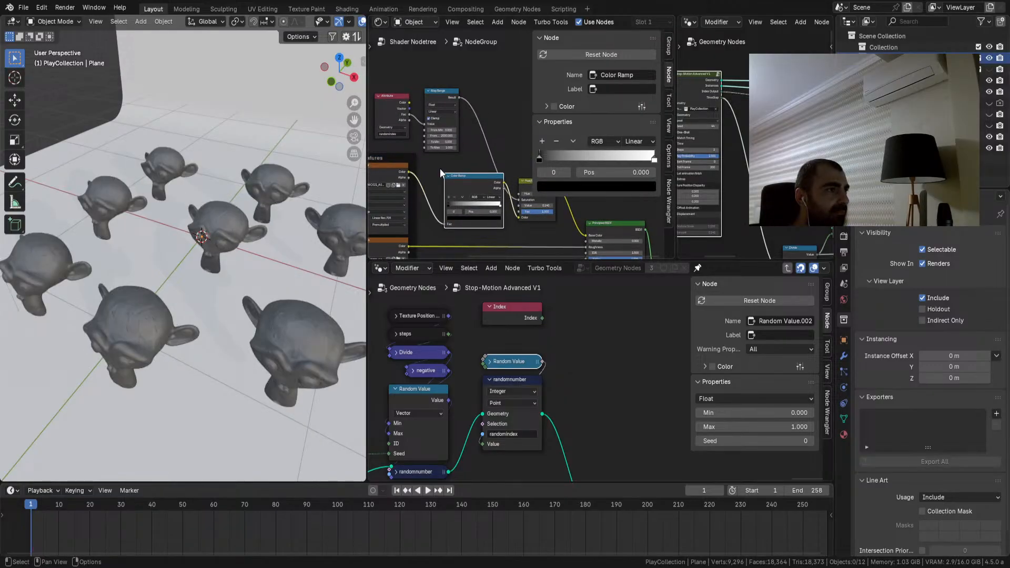
pyautogui.hotkey('ctrl', 'x')
# Step: Remove the Map Range node and let the randomindex attribute's Fac feed the Saturation input directly
pyautogui.moveTo(459, 175); pyautogui.dragTo(596, 105, button='middle')
pyautogui.moveTo(503, 217); pyautogui.dragTo(520, 153)
pyautogui.moveTo(409, 156); pyautogui.dragTo(588, 237, button='middle')
pyautogui.hotkey('ctrl', 'x')
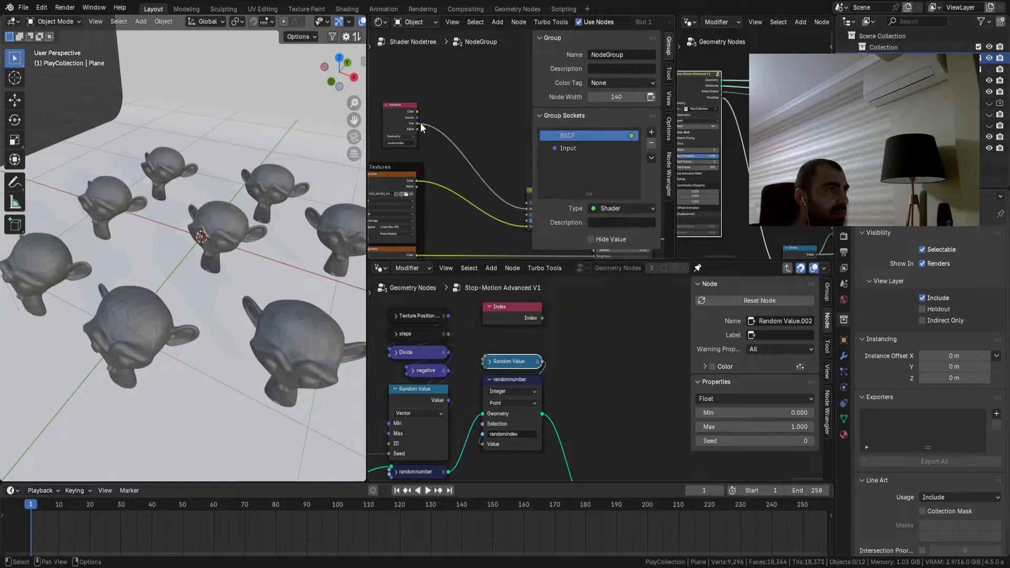
pyautogui.moveTo(490, 150); pyautogui.dragTo(465, 138, button='middle')
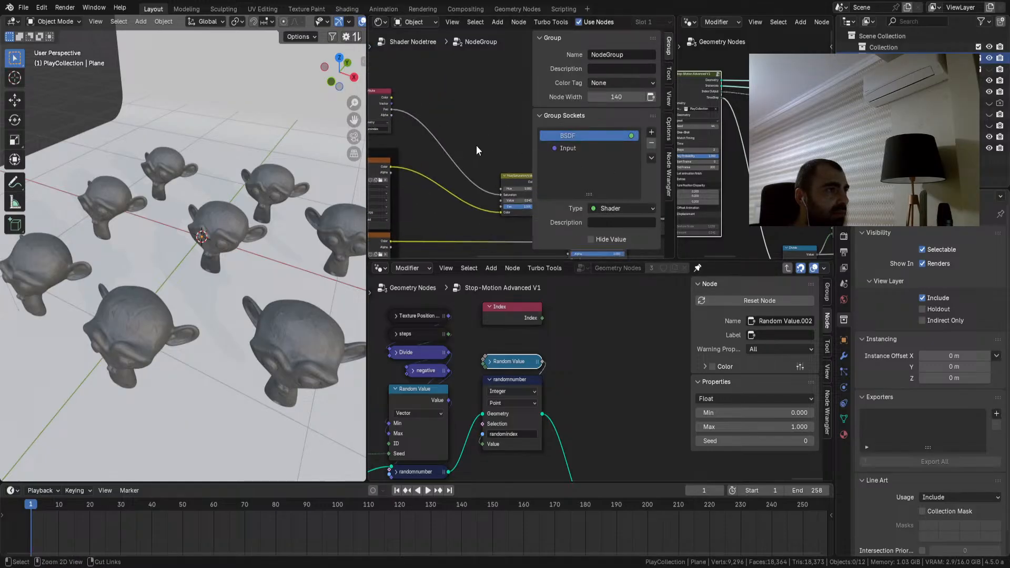
# Step: Connect the randomindex attribute's Fac to the Hue input of the Hue/Saturation/Value node and play the animation
pyautogui.moveTo(391, 109); pyautogui.dragTo(500, 188)
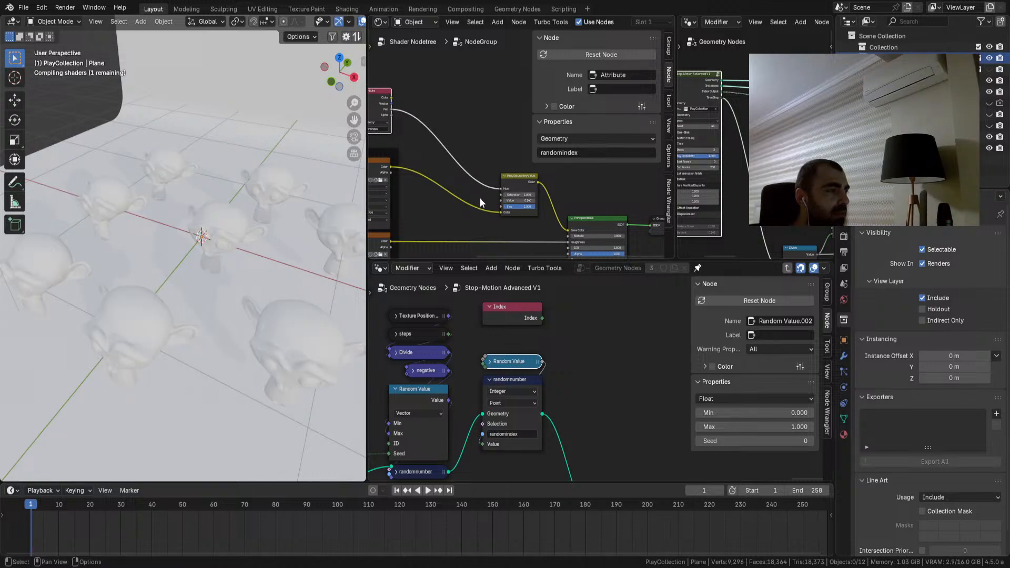
pyautogui.press('space')
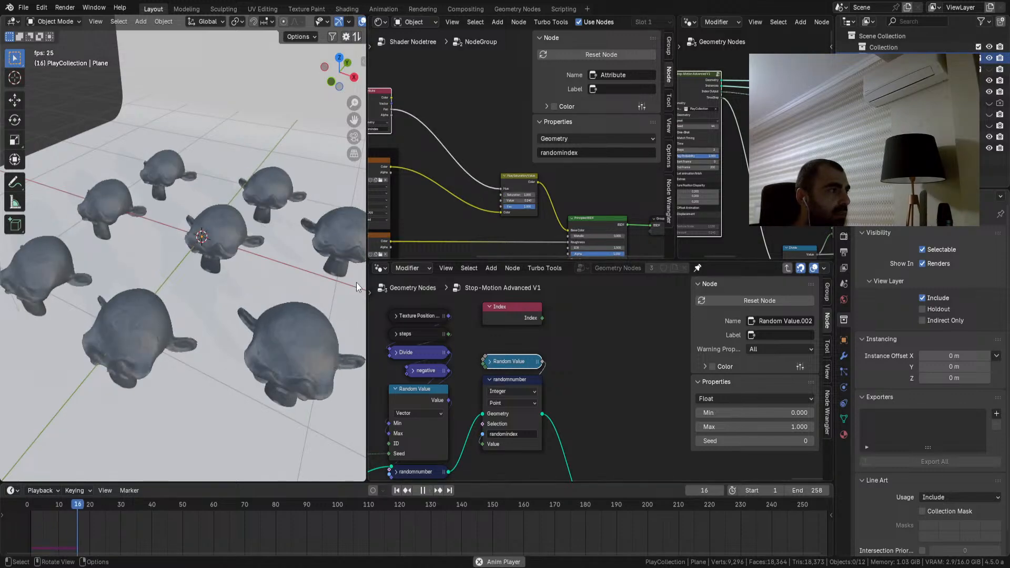
pyautogui.press('space')
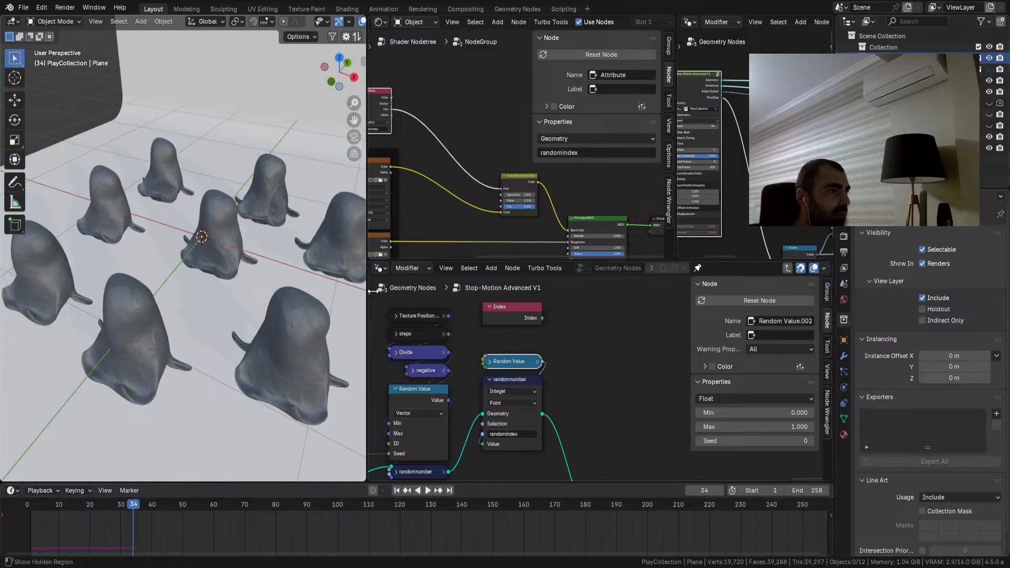
# Step: Set the shader's randomindex Attribute node to the Instancer type and play the animation
pyautogui.moveTo(478, 221); pyautogui.dragTo(518, 236, button='middle')
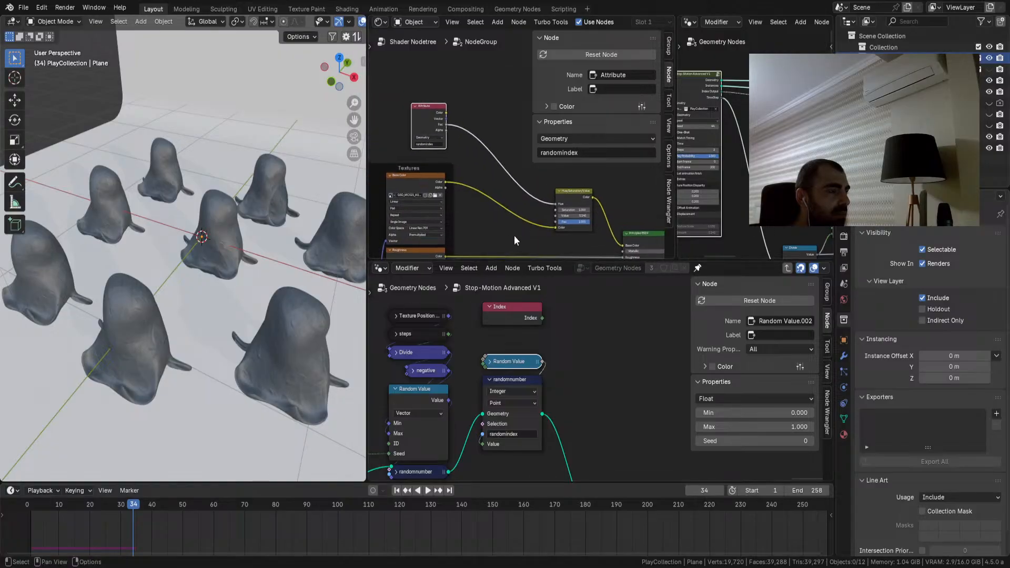
pyautogui.scroll(1, 504, 235)
pyautogui.click(415, 136)
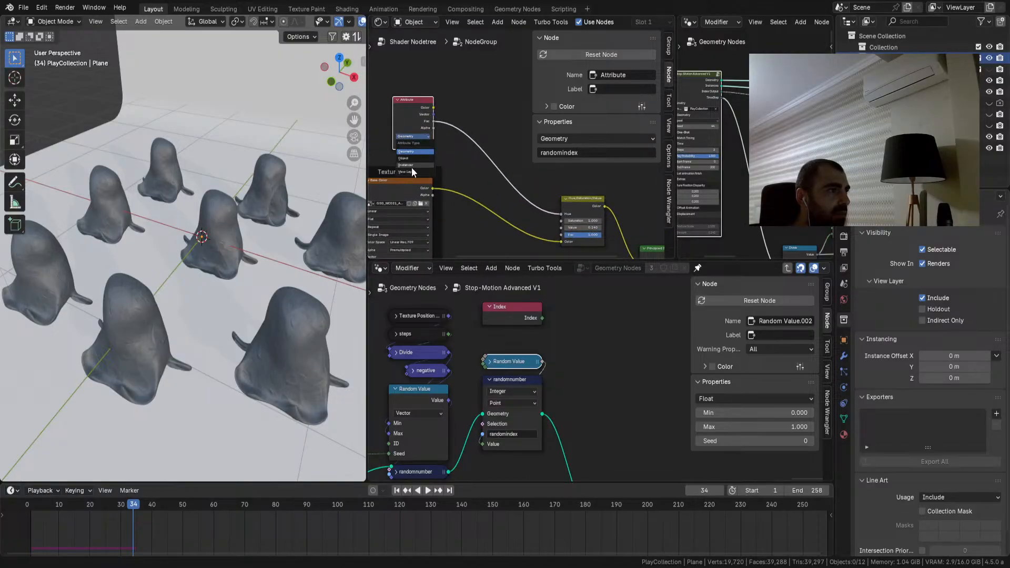
pyautogui.click(412, 169)
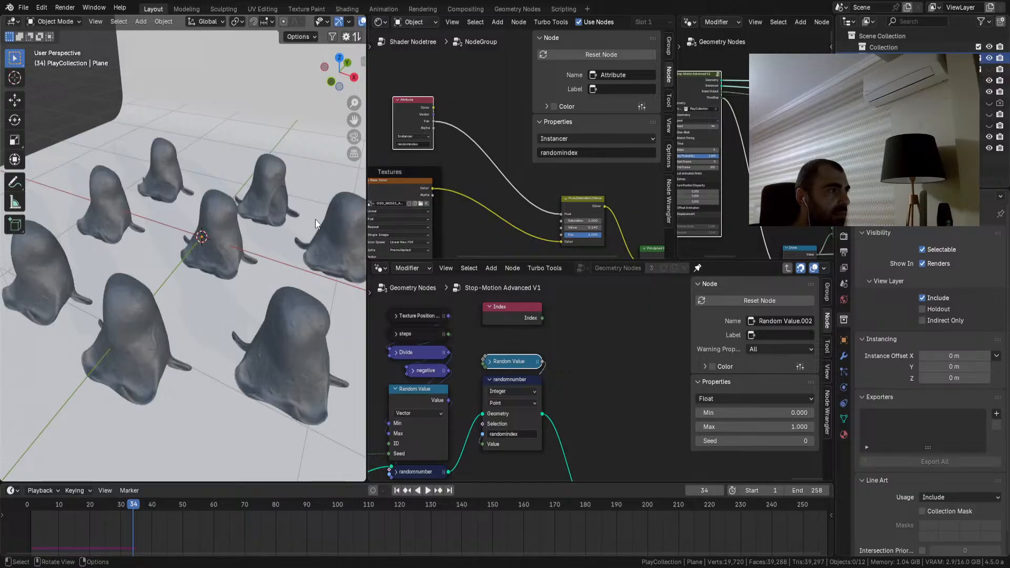
pyautogui.press('space')
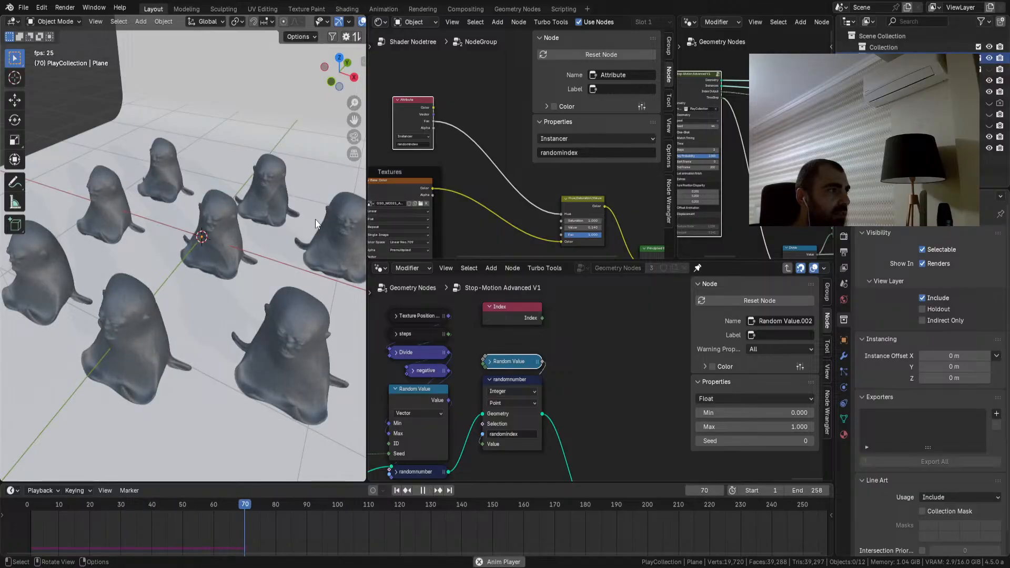
pyautogui.press('space')
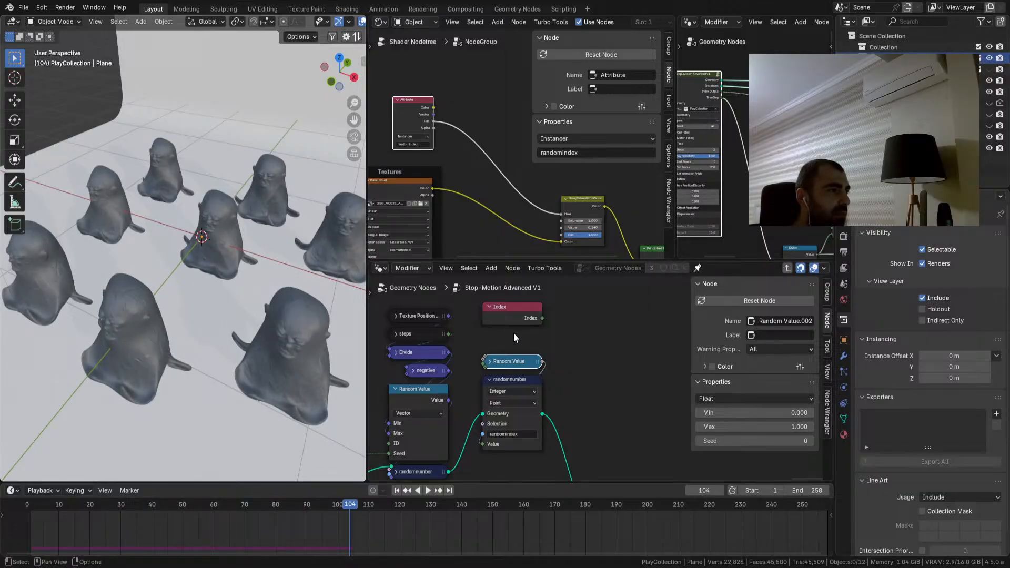
# Step: Replay the animation from the first frame and remove the randomindex Attribute node from the shader
pyautogui.hotkey('shift', 'Left')
pyautogui.press('space')
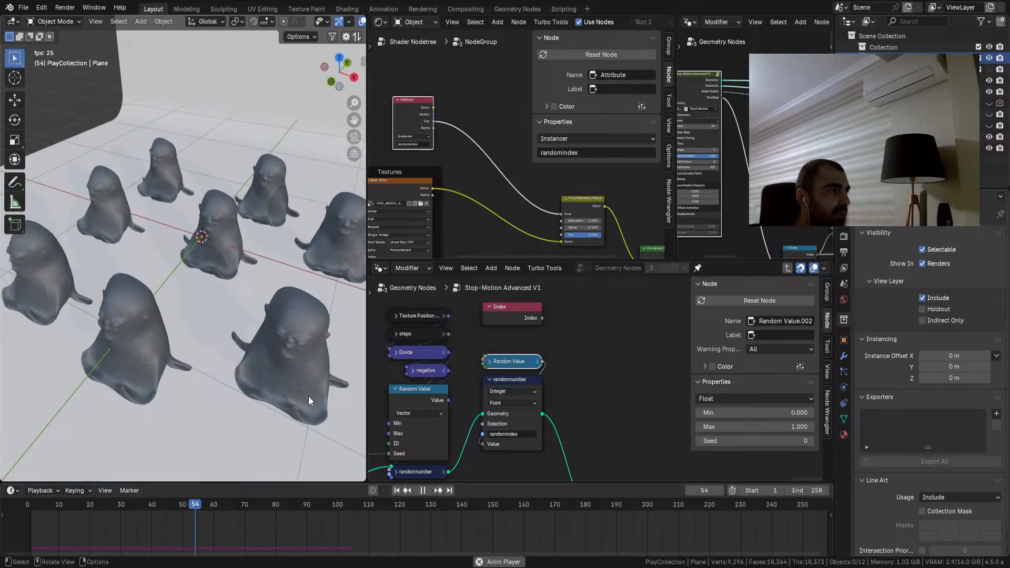
pyautogui.press('space')
pyautogui.hotkey('ctrl', 'x')
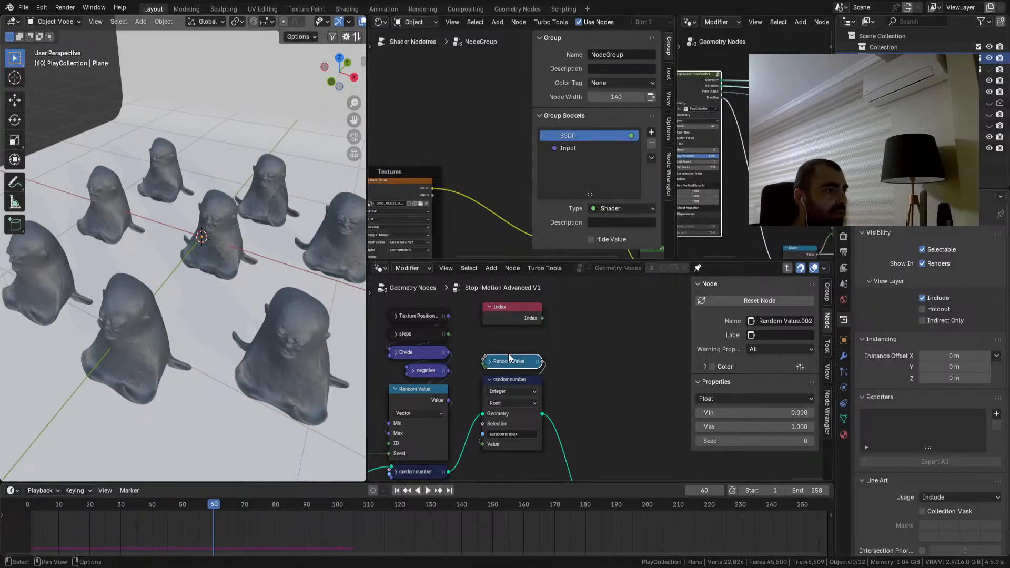
# Step: Examine the earlier nodes in the green frame of the Stop-Motion Advanced V1 node tree
pyautogui.scroll(-5, 519, 368)
pyautogui.moveTo(520, 379); pyautogui.dragTo(721, 359, button='middle')
pyautogui.scroll(12, 596, 368)
pyautogui.scroll(-13, 583, 378)
pyautogui.moveTo(621, 368); pyautogui.dragTo(370, 397, button='middle')
pyautogui.moveTo(527, 380); pyautogui.dragTo(768, 343, button='middle')
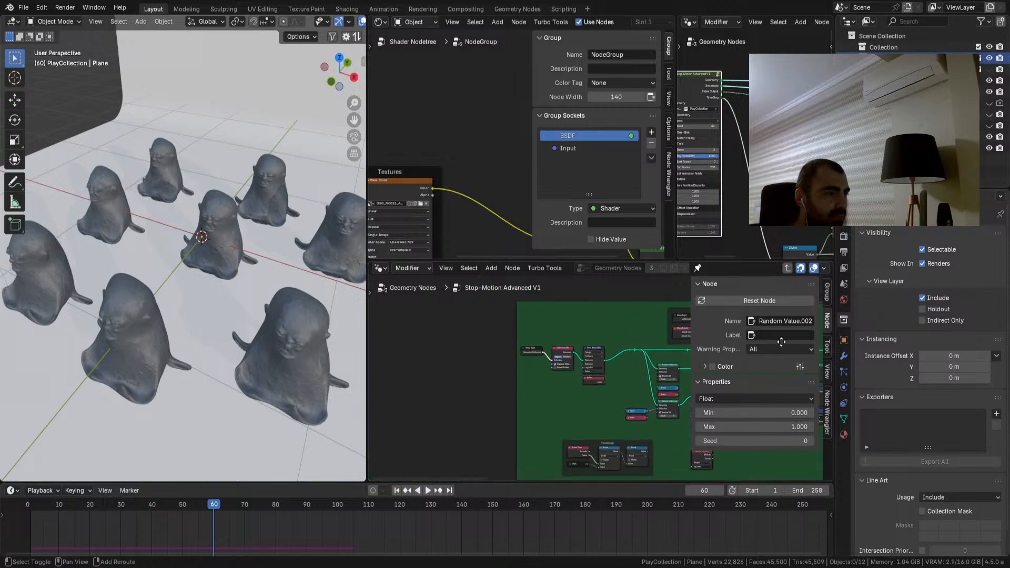
pyautogui.scroll(6, 629, 361)
pyautogui.moveTo(612, 356); pyautogui.dragTo(542, 314, button='middle')
# Step: Delete the Index node and the float Random Value node above the randomindex store node
pyautogui.moveTo(570, 303); pyautogui.dragTo(497, 347)
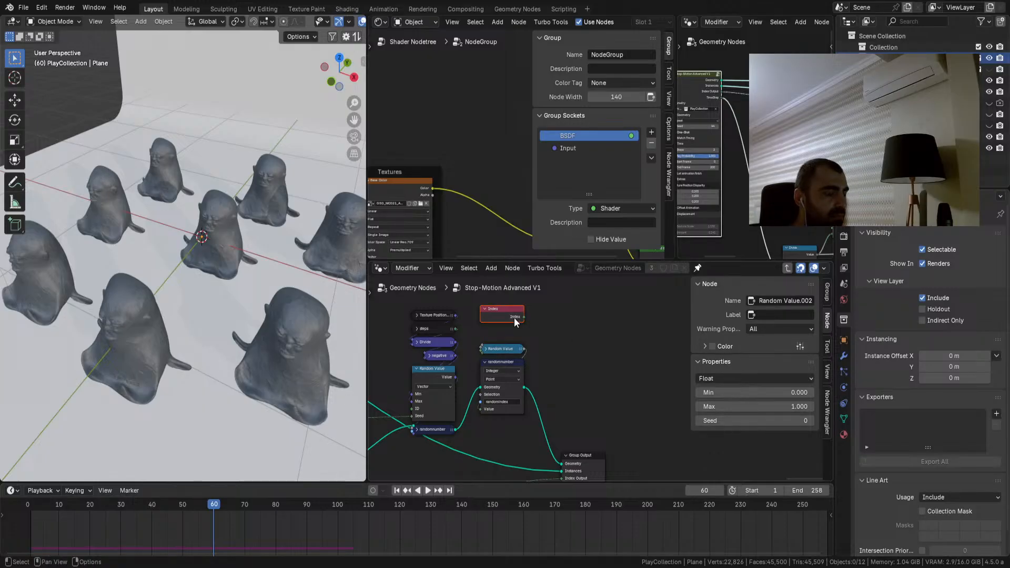
pyautogui.moveTo(514, 318); pyautogui.dragTo(555, 329, button='middle')
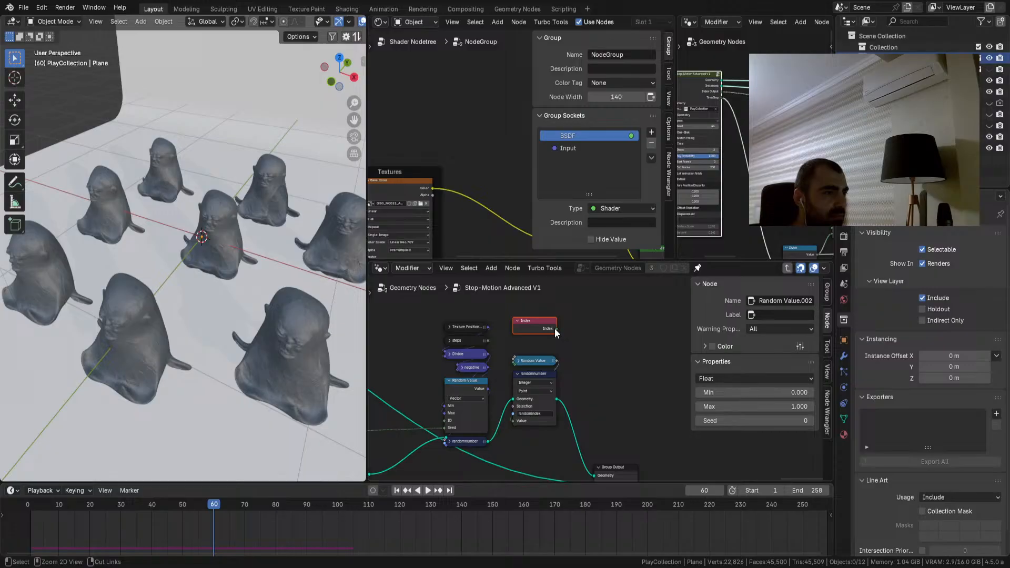
pyautogui.press('x')
pyautogui.click(540, 361)
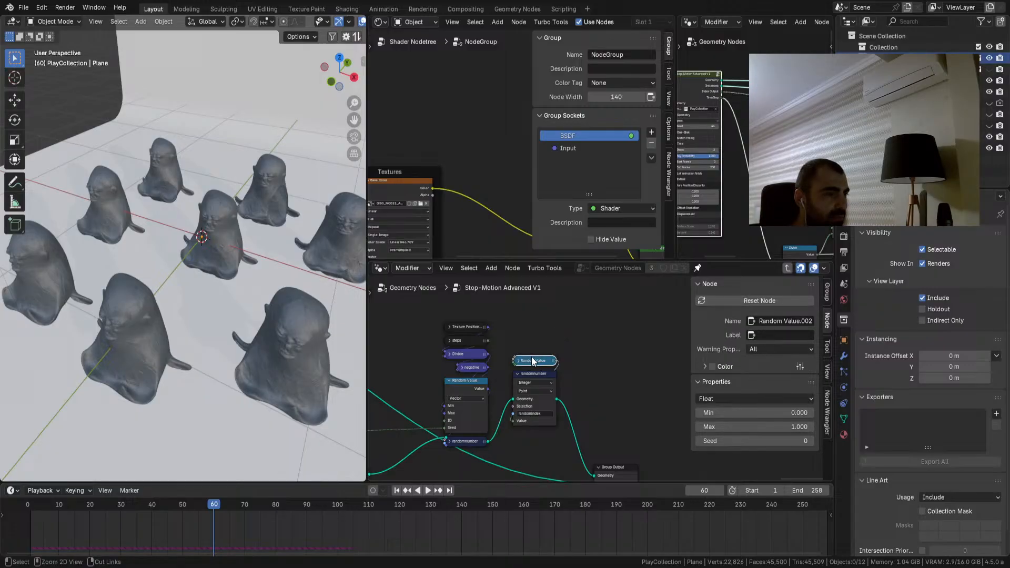
pyautogui.hotkey('ctrl', 'x')
# Step: Add an Integer Named Attribute node reading og_index and connect its Attribute output to the randomindex node's Value
pyautogui.scroll(5, 529, 351)
pyautogui.press('q')
pyautogui.click(522, 335)
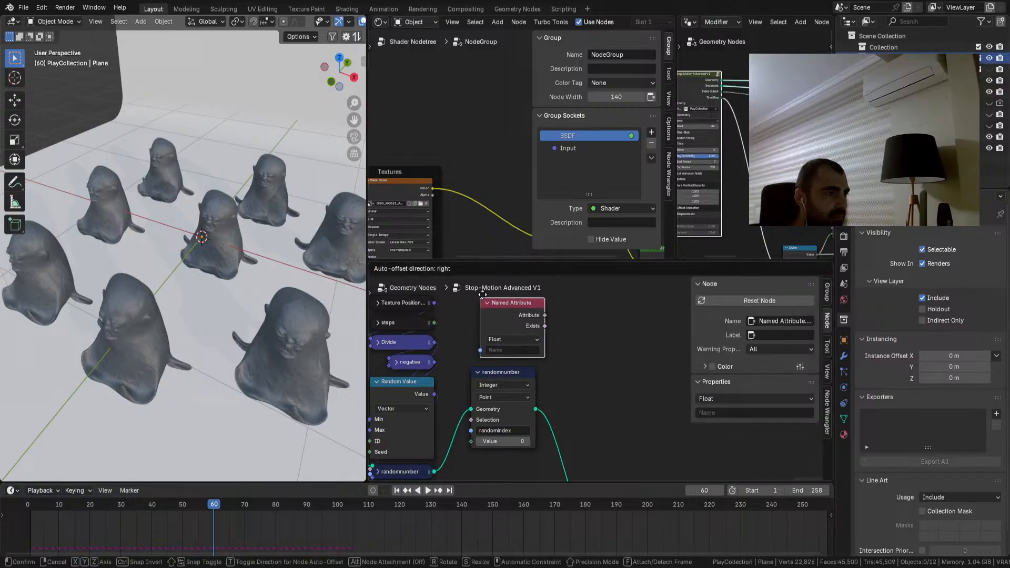
pyautogui.click(468, 289)
pyautogui.hotkey('ctrl', 'v')
pyautogui.moveTo(496, 316); pyautogui.dragTo(470, 444)
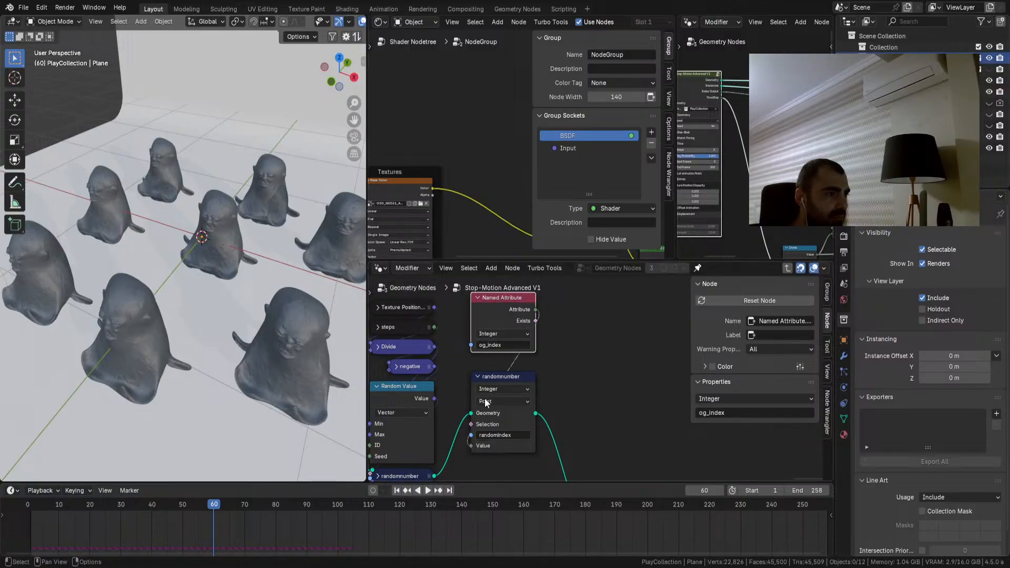
# Step: Return to the first frame, try another domain on the randomindex store node, and set it back to Point
pyautogui.click(397, 491)
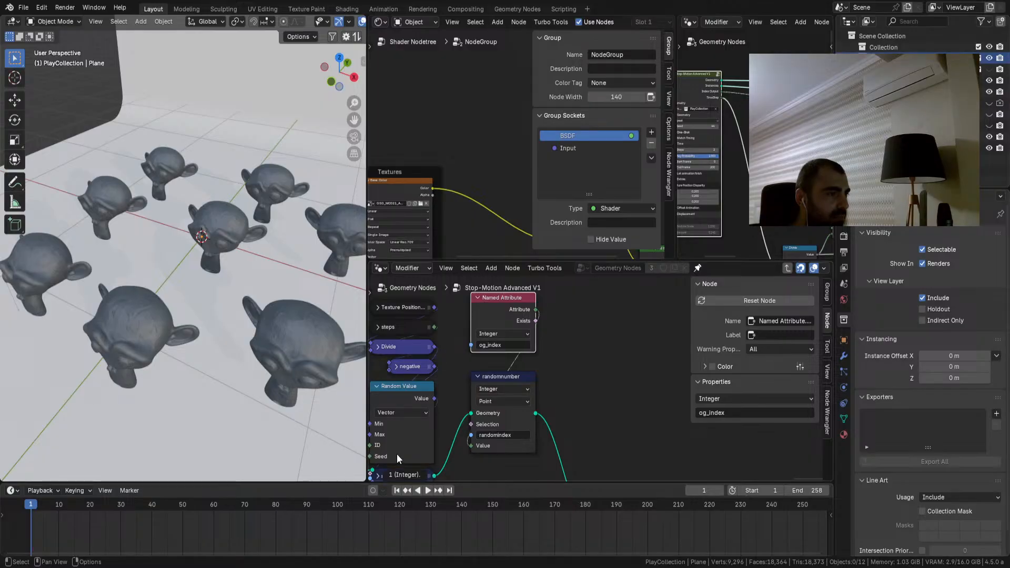
pyautogui.click(493, 400)
pyautogui.click(510, 478)
pyautogui.click(495, 400)
pyautogui.click(498, 422)
pyautogui.scroll(-5, 539, 386)
pyautogui.keyDown('shift'); pyautogui.moveTo(538, 386); pyautogui.dragTo(484, 378, button='middle'); pyautogui.keyUp('shift')
pyautogui.scroll(5, 526, 377)
pyautogui.moveTo(555, 350); pyautogui.dragTo(590, 378, button='middle')
pyautogui.scroll(5, 589, 378)
pyautogui.scroll(1, 510, 339)
pyautogui.moveTo(540, 311); pyautogui.dragTo(550, 341, button='middle')
pyautogui.moveTo(717, 163); pyautogui.dragTo(772, 208, button='middle')
# Step: Add an Attribute node named randomindex above the Hue/Saturation/Value node in the shader group
pyautogui.moveTo(508, 193); pyautogui.dragTo(458, 191, button='middle')
pyautogui.scroll(-1, 458, 184)
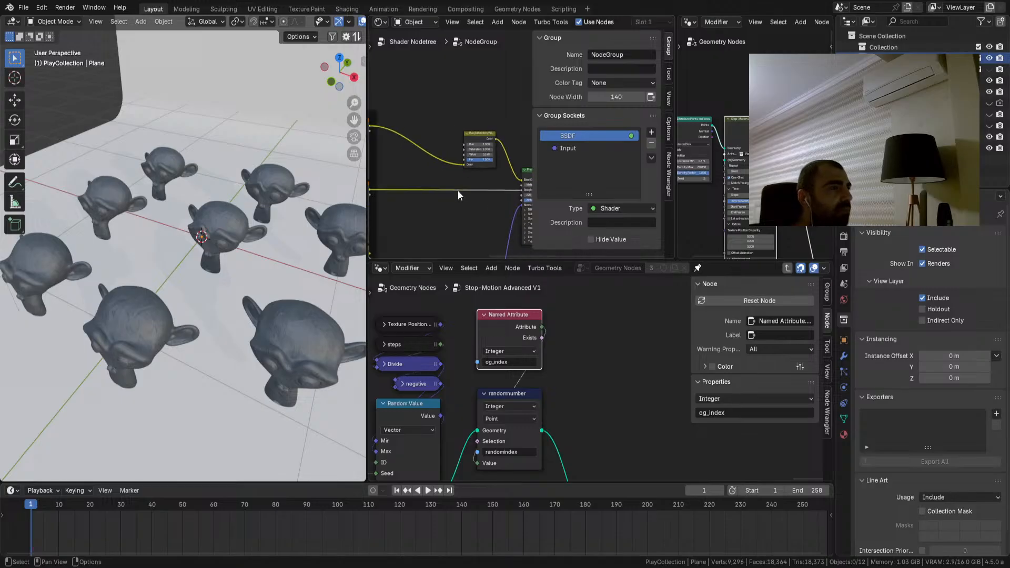
pyautogui.hotkey('shift', 'a')
pyautogui.click(443, 109)
pyautogui.press('Escape')
pyautogui.press('q')
pyautogui.click(428, 104)
pyautogui.click(401, 65)
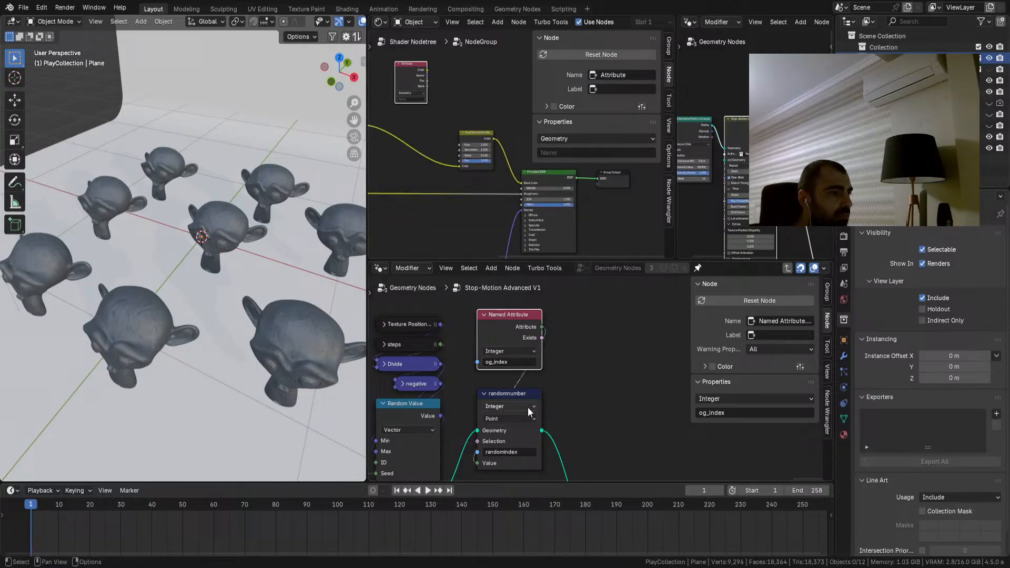
pyautogui.hotkey('ctrl', 'c')
pyautogui.hotkey('ctrl', 'v')
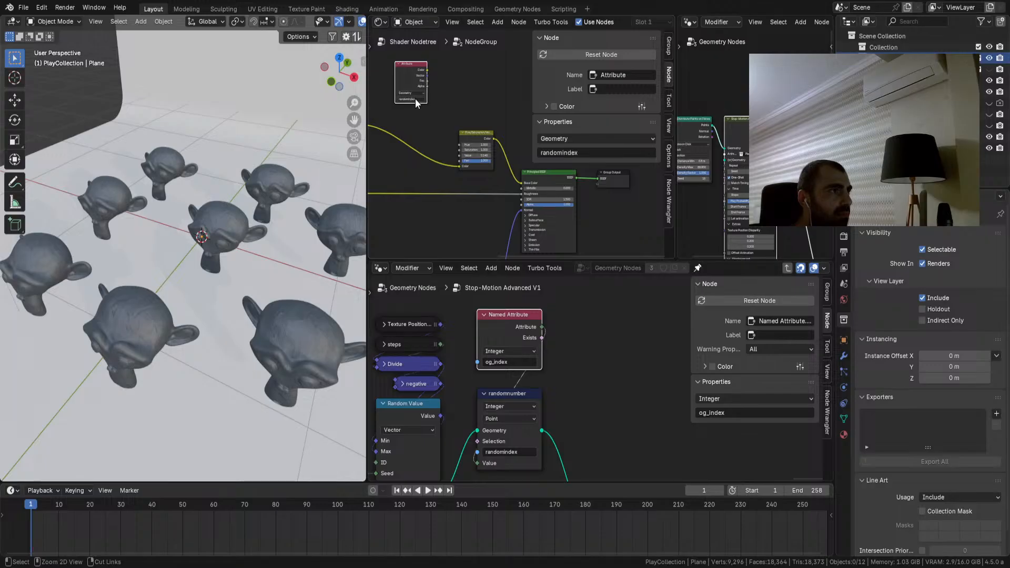
# Step: Preview the randomindex Attribute node on the creatures, switching the previewed output to Fac
pyautogui.keyDown('ctrl'); pyautogui.keyDown('shift'); pyautogui.click(419, 78); pyautogui.keyUp('shift'); pyautogui.keyUp('ctrl')
pyautogui.moveTo(431, 118); pyautogui.dragTo(478, 193, button='middle')
pyautogui.scroll(4, 477, 194)
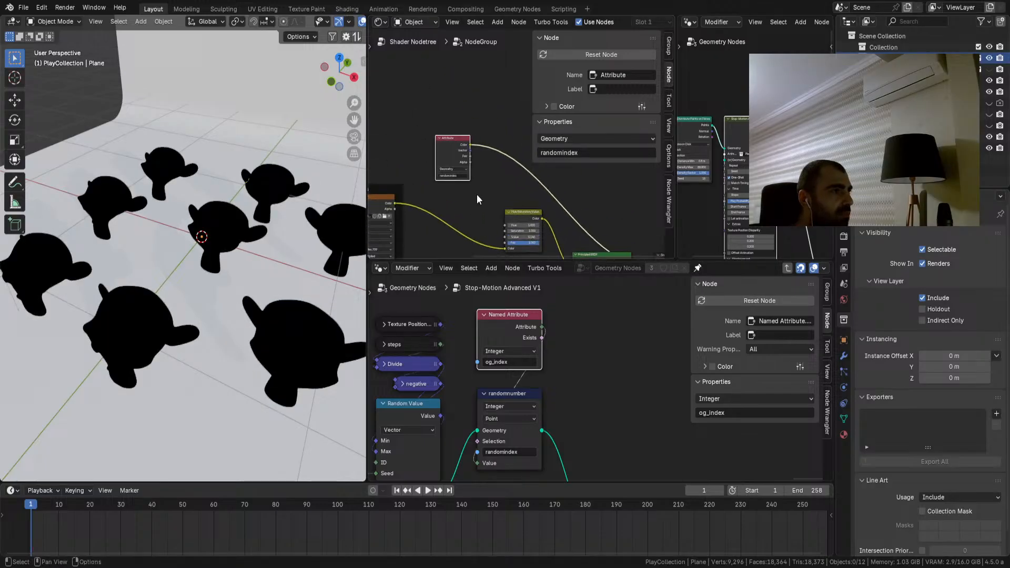
pyautogui.keyDown('ctrl'); pyautogui.keyDown('shift'); pyautogui.click(428, 150); pyautogui.keyUp('shift'); pyautogui.keyUp('ctrl')
pyautogui.keyDown('ctrl'); pyautogui.keyDown('shift'); pyautogui.click(428, 151); pyautogui.keyUp('shift'); pyautogui.keyUp('ctrl')
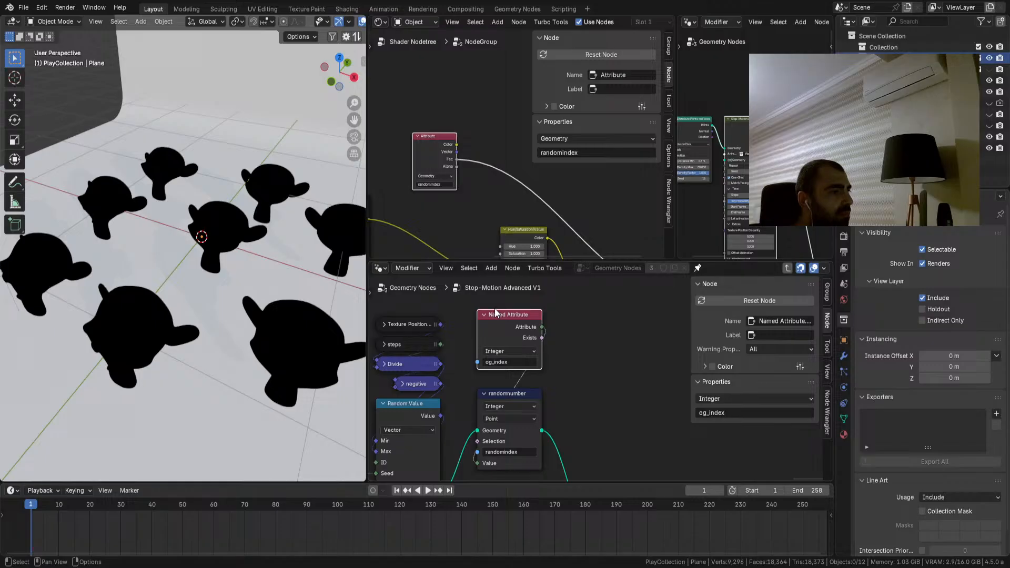
# Step: Try the Instancer type on the previewed Attribute node and return it to Geometry
pyautogui.click(438, 176)
pyautogui.click(431, 208)
pyautogui.click(434, 177)
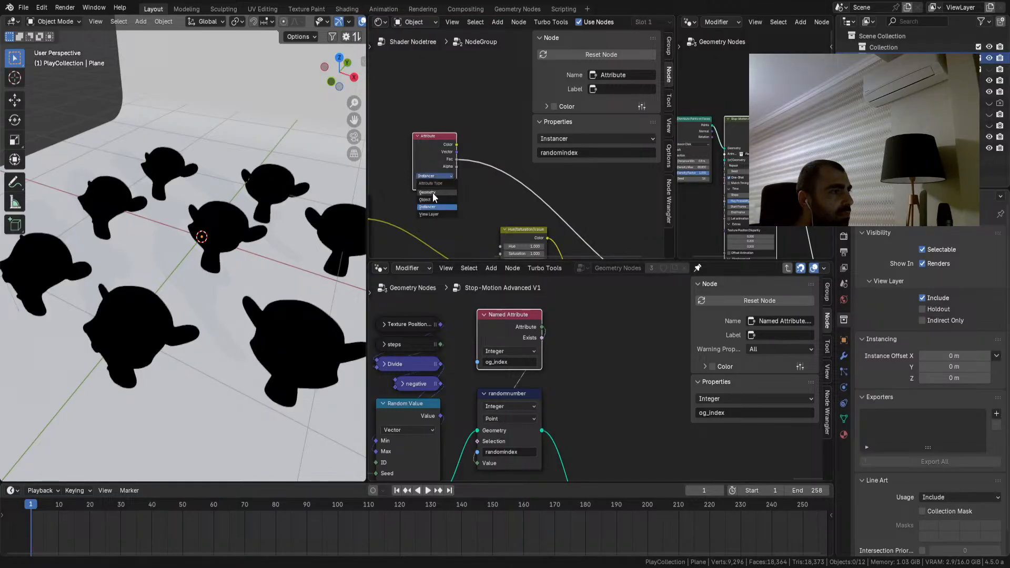
pyautogui.click(433, 192)
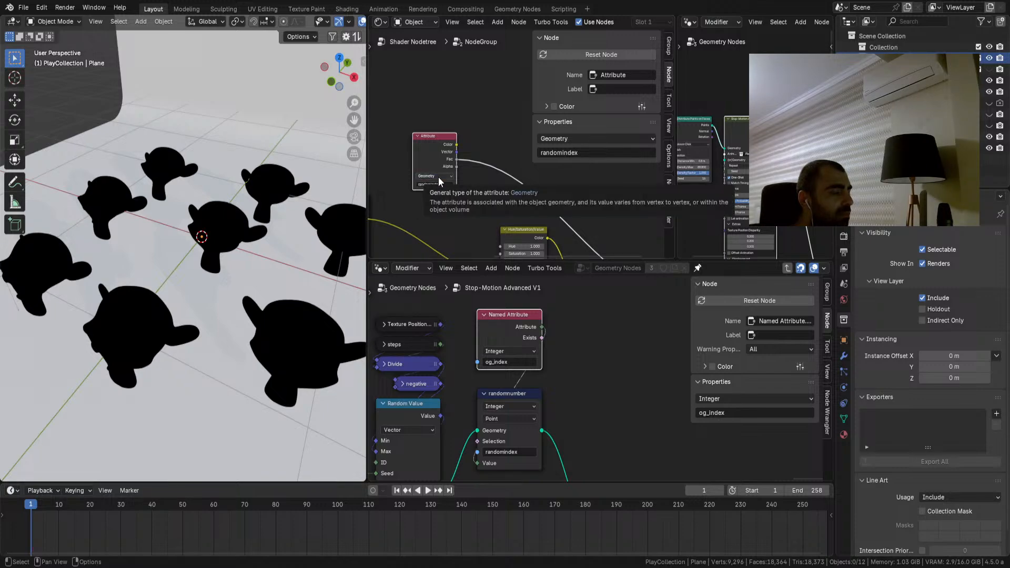
# Step: Examine the shader links around the Hue/Saturation/Value node and the settings of the randomnumber store node
pyautogui.moveTo(510, 205); pyautogui.dragTo(399, 123, button='middle')
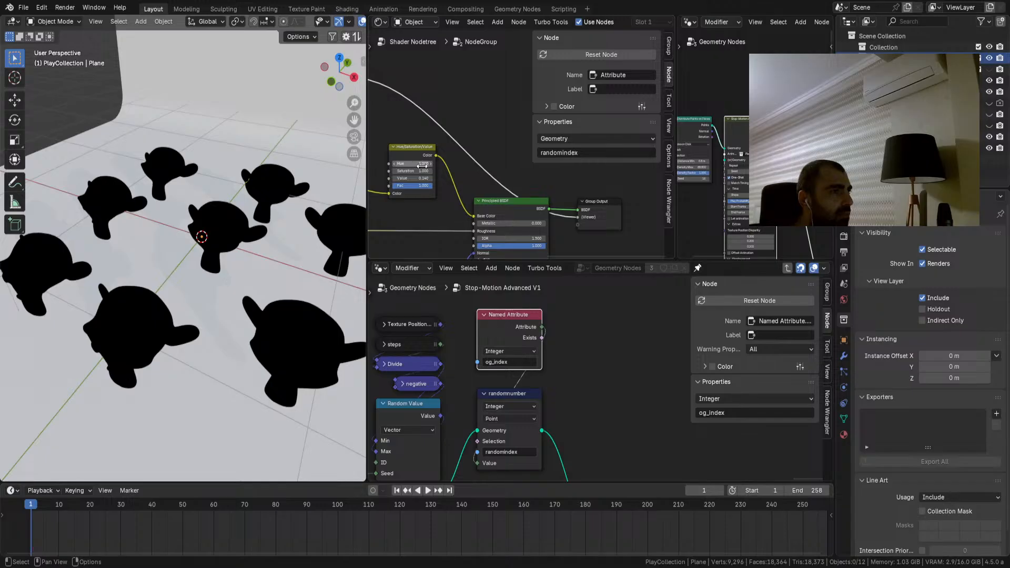
pyautogui.moveTo(422, 166); pyautogui.dragTo(507, 222, button='middle')
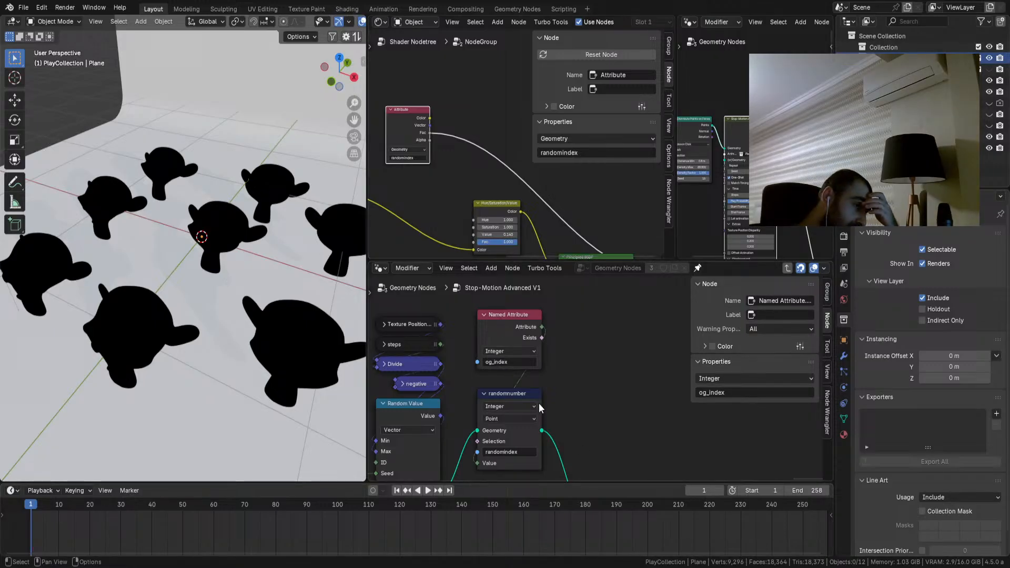
pyautogui.moveTo(466, 224); pyautogui.dragTo(485, 187, button='middle')
pyautogui.moveTo(527, 328)
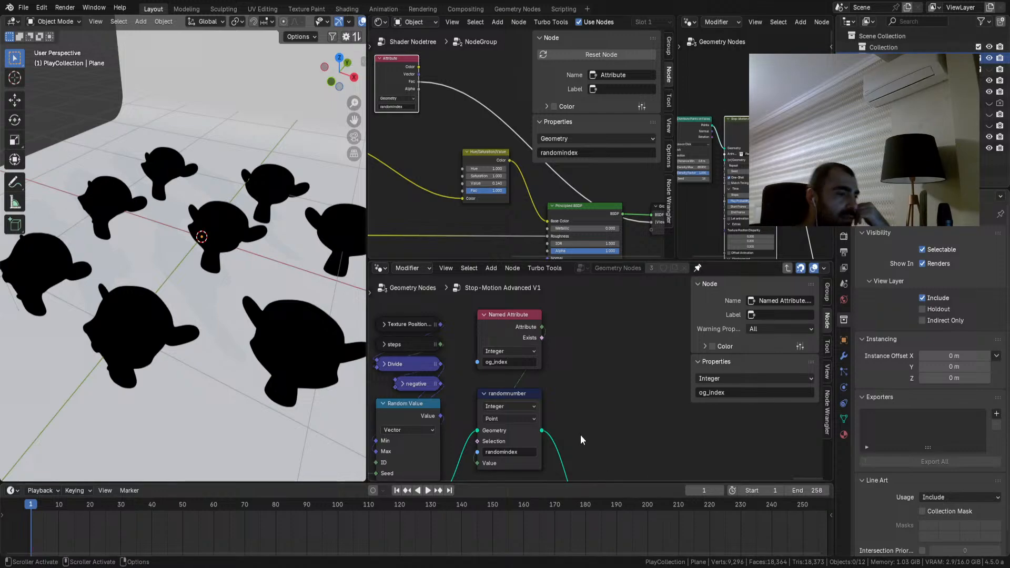
pyautogui.moveTo(547, 425); pyautogui.dragTo(638, 370, button='middle')
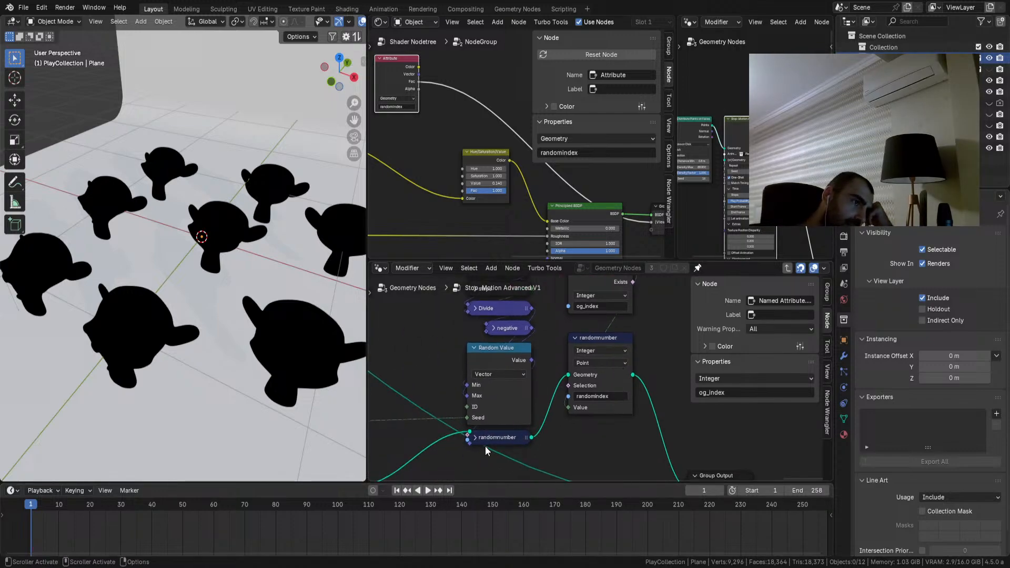
pyautogui.click(479, 444)
pyautogui.moveTo(478, 440); pyautogui.dragTo(464, 282, button='middle')
# Step: Delete the og_index Named Attribute node and the randomindex store node from the geometry node tree
pyautogui.click(493, 395)
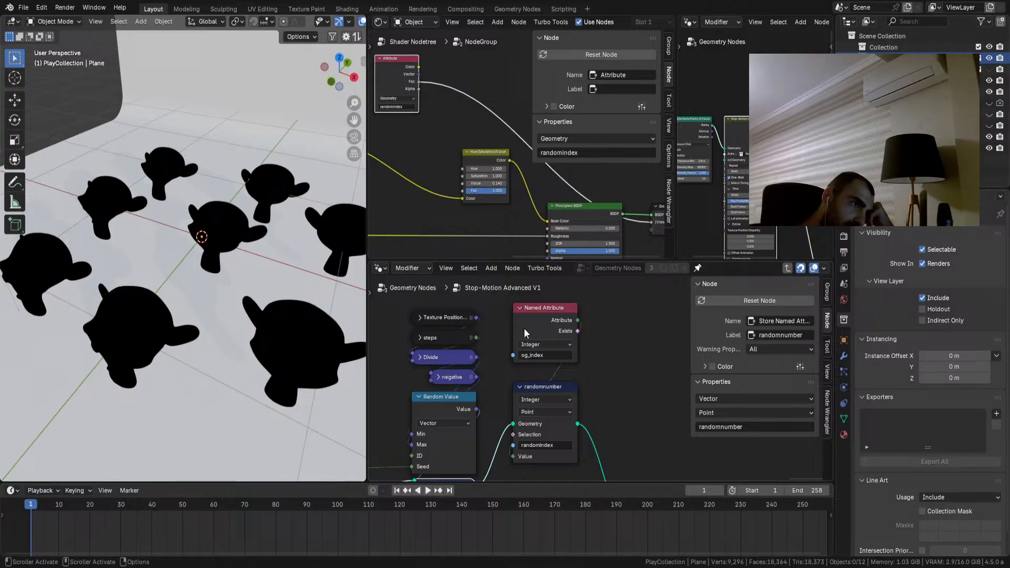
pyautogui.moveTo(554, 297); pyautogui.dragTo(525, 420)
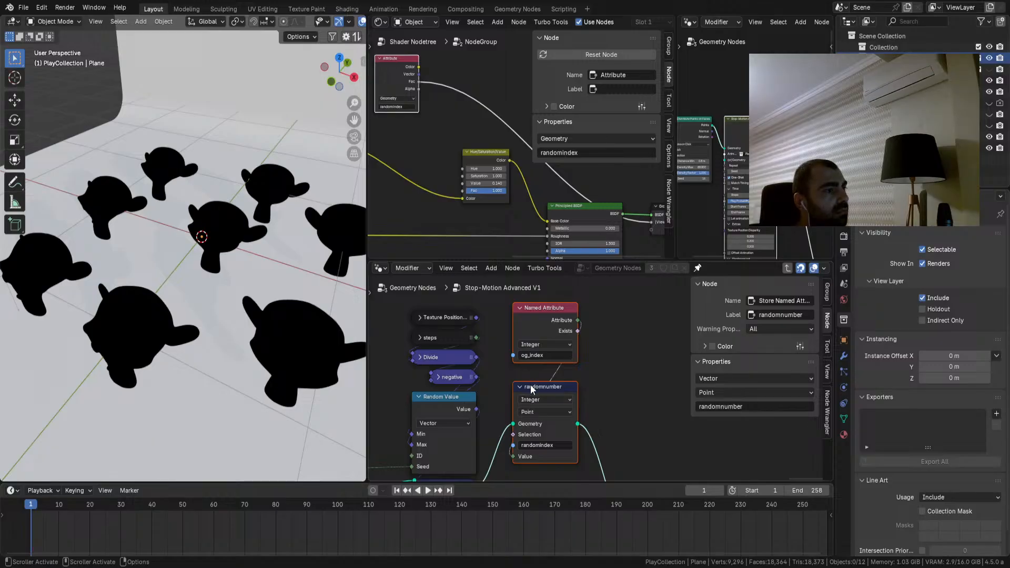
pyautogui.press('Delete')
# Step: Add a Map Range node after the shader's Attribute node, fed into Value by the attribute's Fac output
pyautogui.moveTo(459, 170); pyautogui.dragTo(466, 224, button='middle')
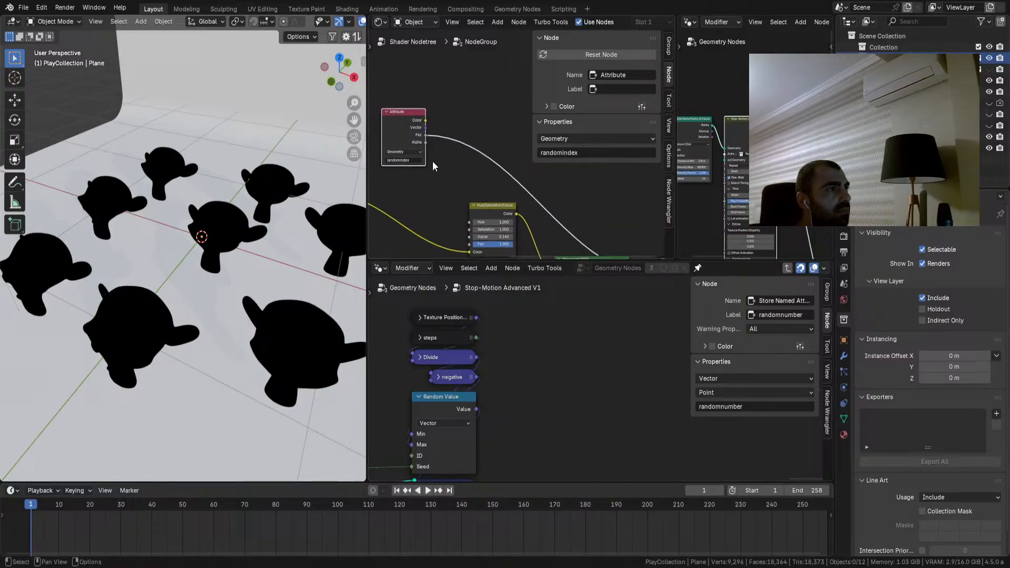
pyautogui.moveTo(424, 135); pyautogui.dragTo(447, 152)
pyautogui.write('kmap')
pyautogui.hotkey('ctrl', 'a')
pyautogui.write('map')
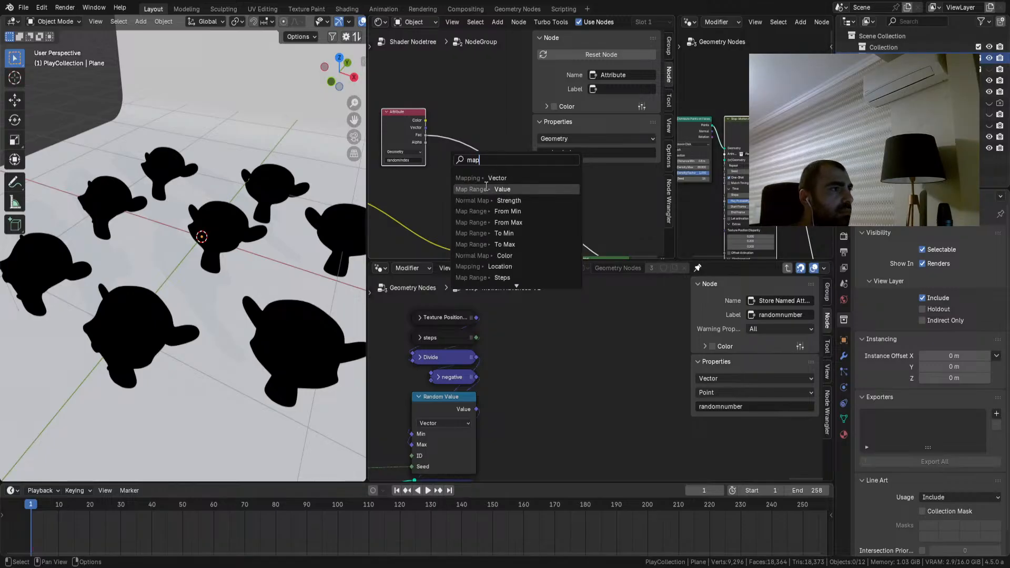
pyautogui.press('Return')
pyautogui.moveTo(430, 133); pyautogui.dragTo(460, 148, button='middle')
pyautogui.press('q')
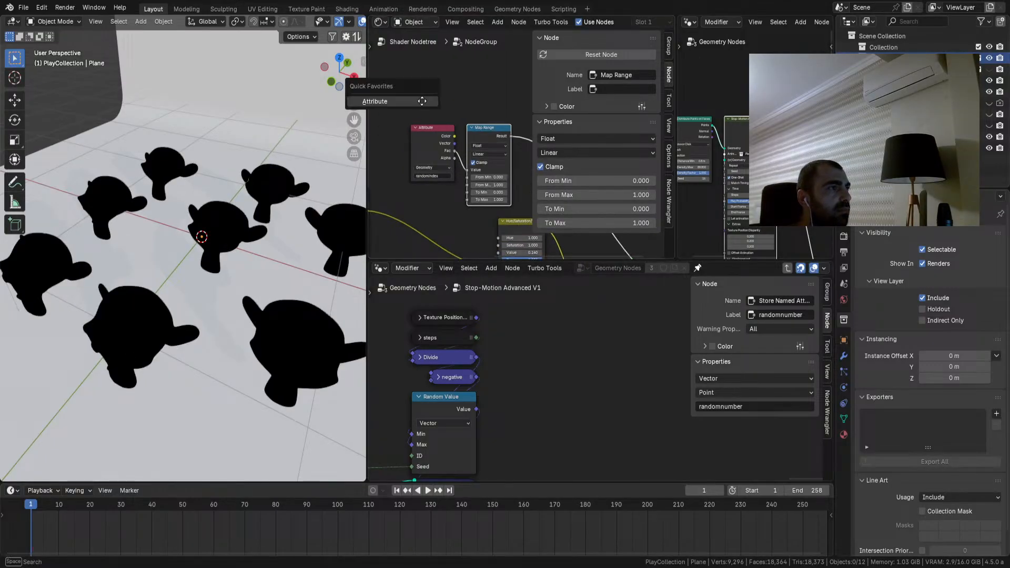
pyautogui.click(422, 100)
pyautogui.click(403, 56)
pyautogui.click(419, 109)
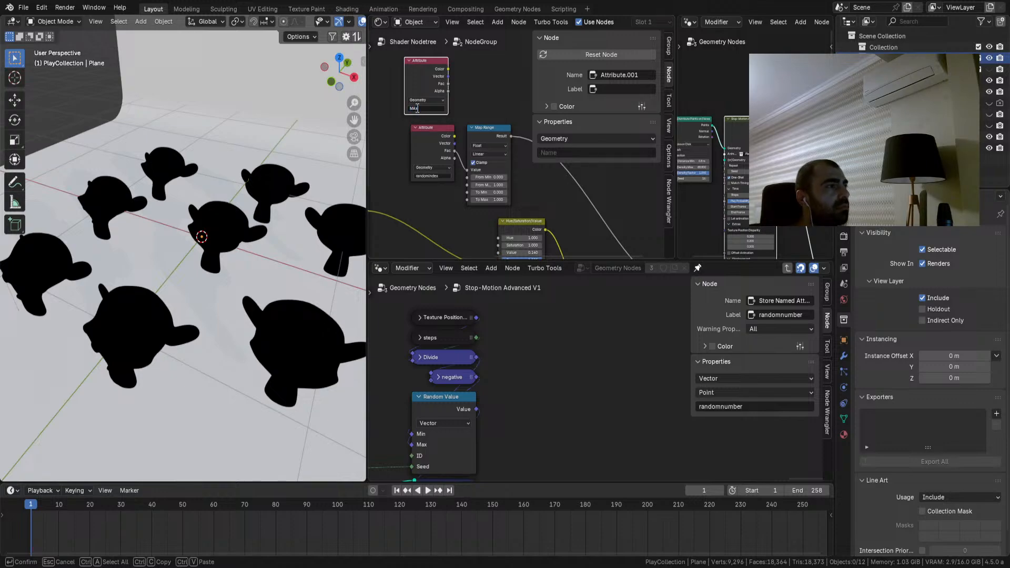
pyautogui.press('Escape')
pyautogui.press('x')
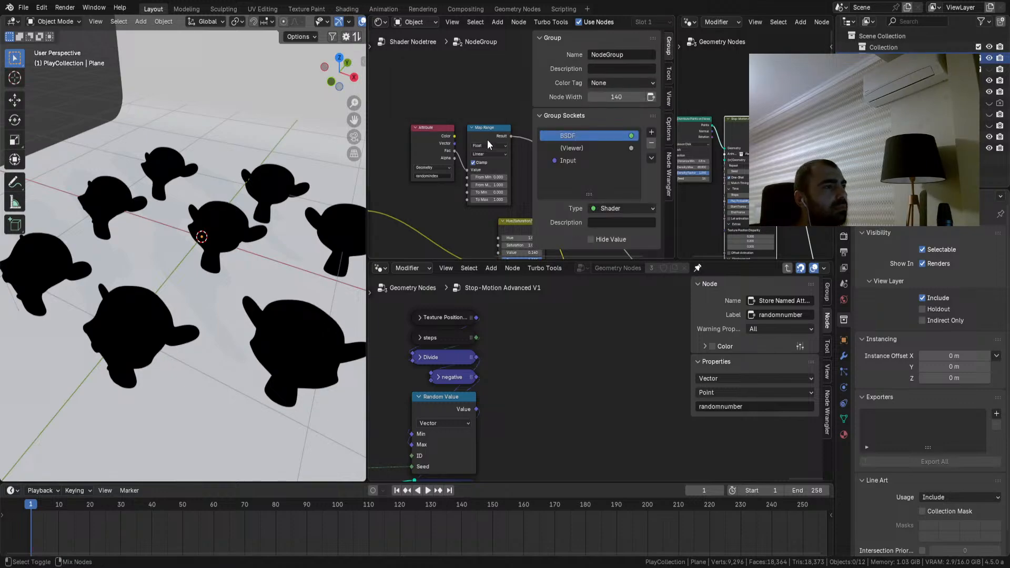
# Step: Set the shader Map Range node's From Max to 2.53
pyautogui.click(489, 185)
pyautogui.write('2.53')
pyautogui.press('Return')
# Step: Duplicate the MAX INDEX store node and insert the copy on the geometry link between Set ID and MAX INDEX
pyautogui.scroll(-2, 538, 378)
pyautogui.moveTo(538, 378); pyautogui.dragTo(506, 301, button='middle')
pyautogui.scroll(-1, 525, 326)
pyautogui.scroll(1, 527, 329)
pyautogui.moveTo(553, 355)
pyautogui.mouseDown(button='middle')
pyautogui.moveTo(528, 337)
pyautogui.moveTo(560, 356)
pyautogui.mouseUp(button='middle')
pyautogui.scroll(1, 562, 360)
pyautogui.moveTo(536, 291); pyautogui.dragTo(437, 316, button='middle')
pyautogui.scroll(-5, 505, 338)
pyautogui.scroll(3, 437, 316)
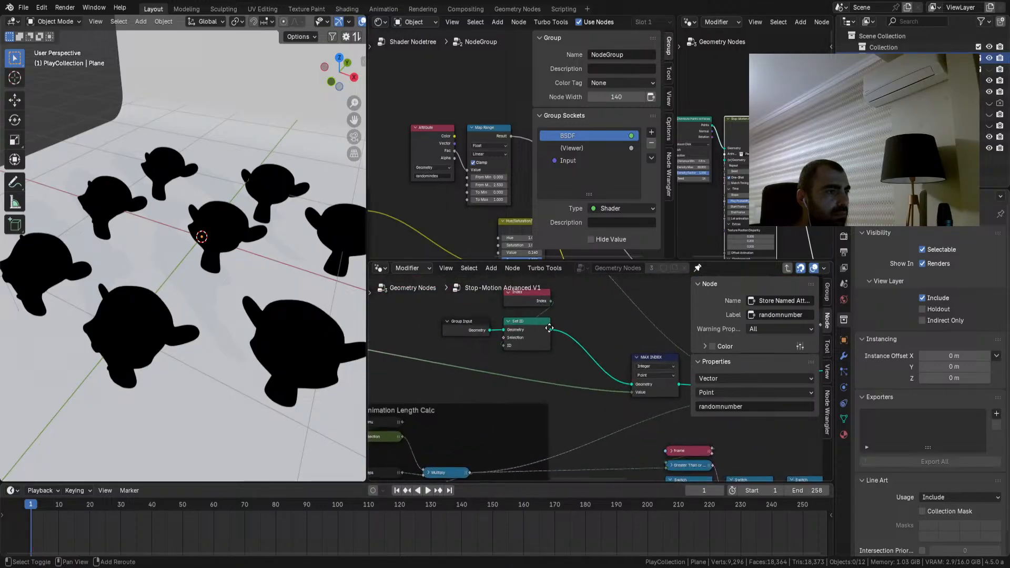
pyautogui.keyDown('shift'); pyautogui.moveTo(593, 341); pyautogui.dragTo(536, 325, button='middle'); pyautogui.keyUp('shift')
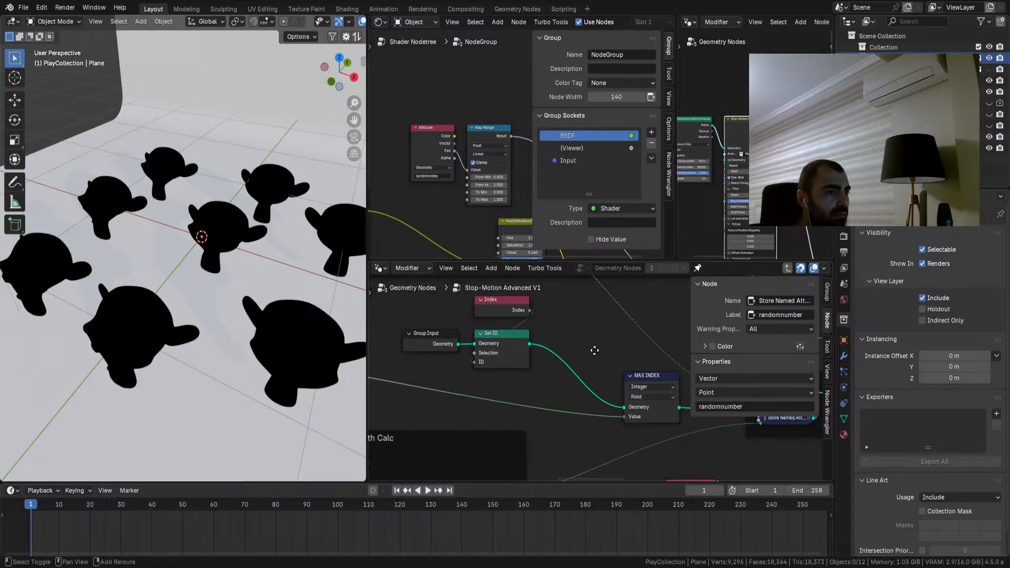
pyautogui.click(623, 362)
pyautogui.hotkey('shift', 'd')
pyautogui.click(542, 321)
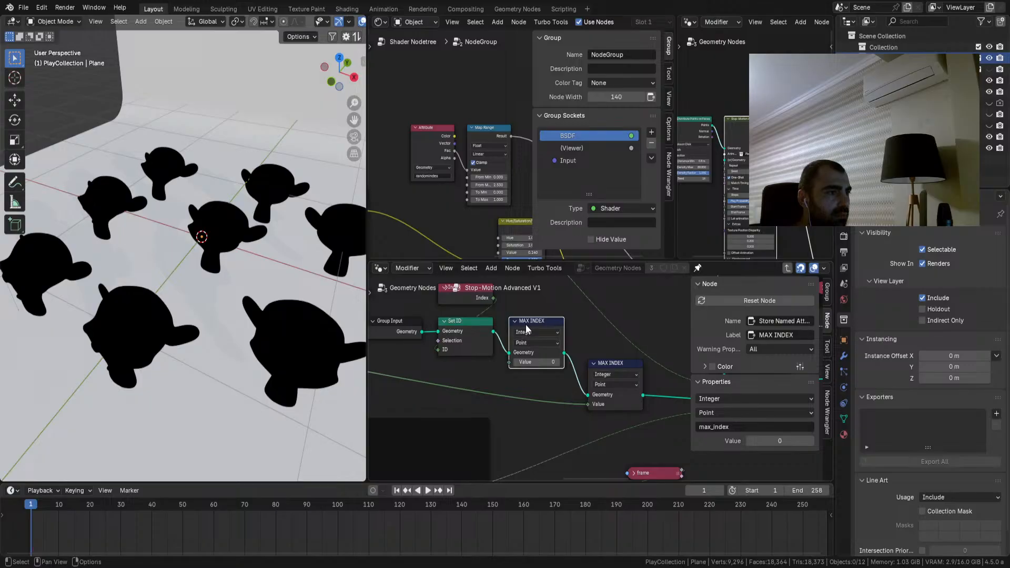
# Step: Label the duplicated store node randomperpoint
pyautogui.press('F2')
pyautogui.write('rand')
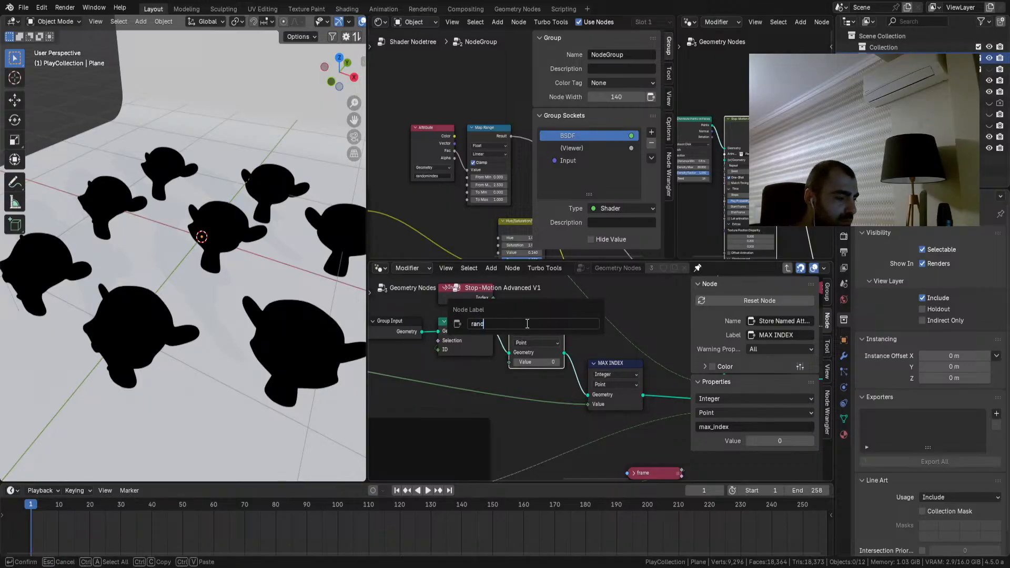
pyautogui.write('omperpoint')
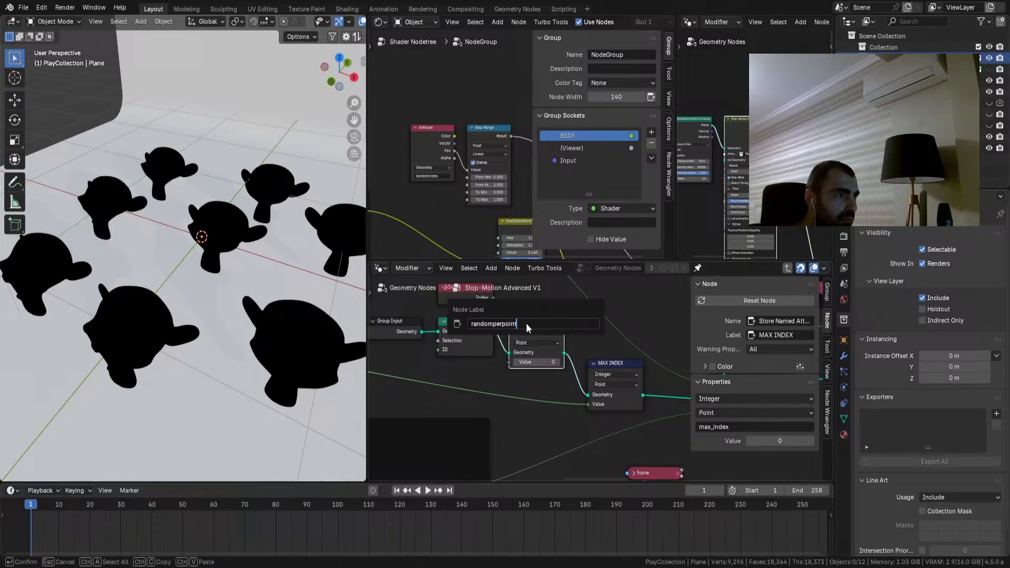
pyautogui.press('Return')
# Step: Save Random Value to the quick favorites and add a float Random Value node near the randomperpoint node
pyautogui.scroll(3, 556, 331)
pyautogui.moveTo(550, 323); pyautogui.dragTo(571, 401, button='middle')
pyautogui.scroll(-4, 572, 404)
pyautogui.press('q')
pyautogui.hotkey('shift', 'a')
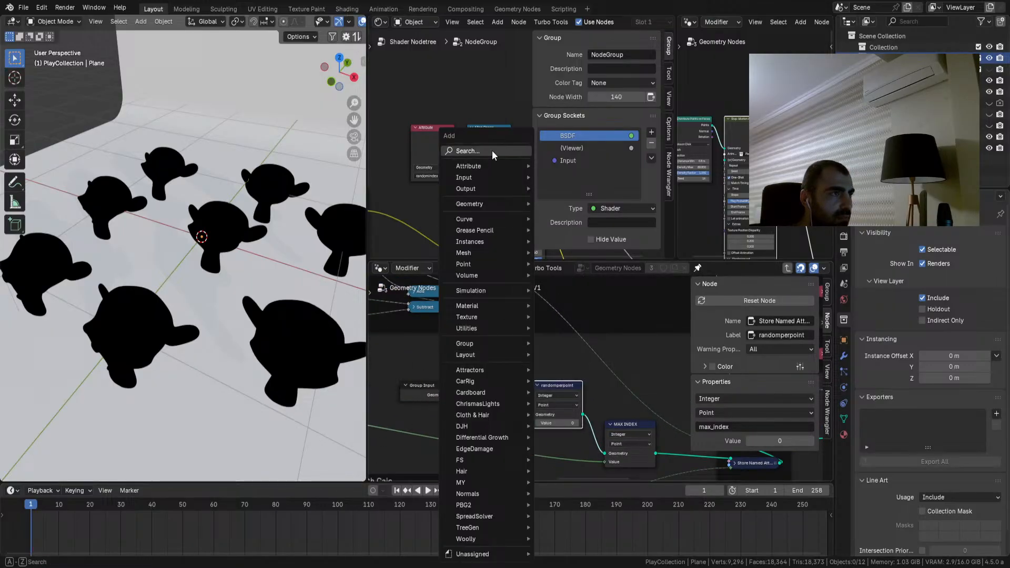
pyautogui.click(492, 150)
pyautogui.write('rand')
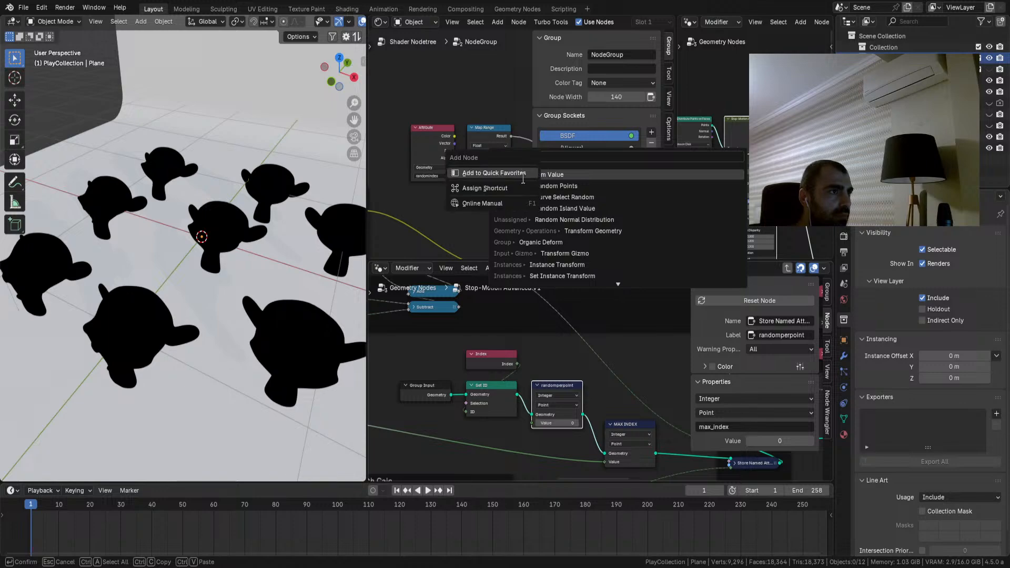
pyautogui.press('Escape')
pyautogui.press('q')
pyautogui.click(533, 429)
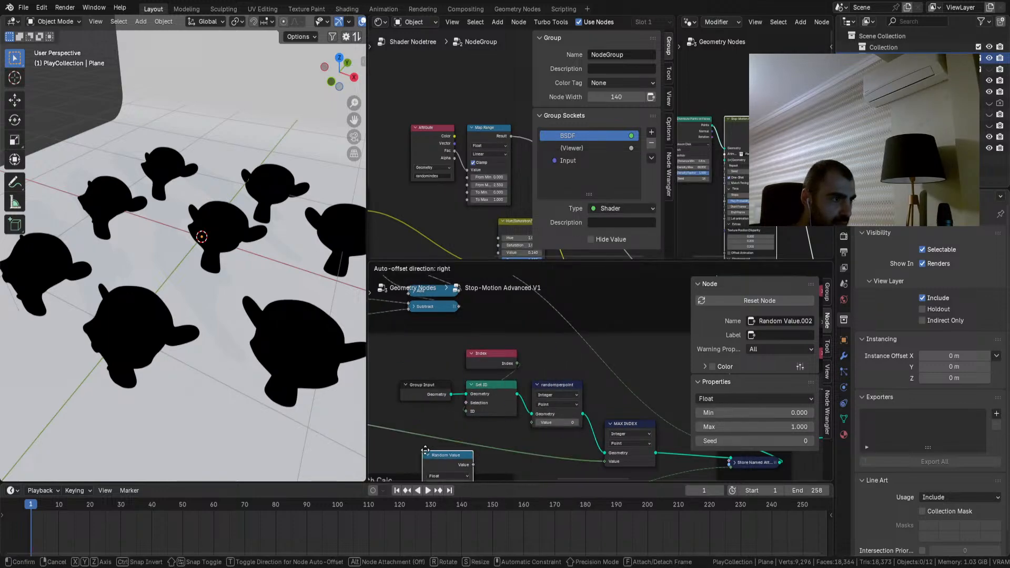
pyautogui.click(430, 449)
pyautogui.scroll(3, 445, 359)
pyautogui.moveTo(454, 354); pyautogui.dragTo(439, 396, button='middle')
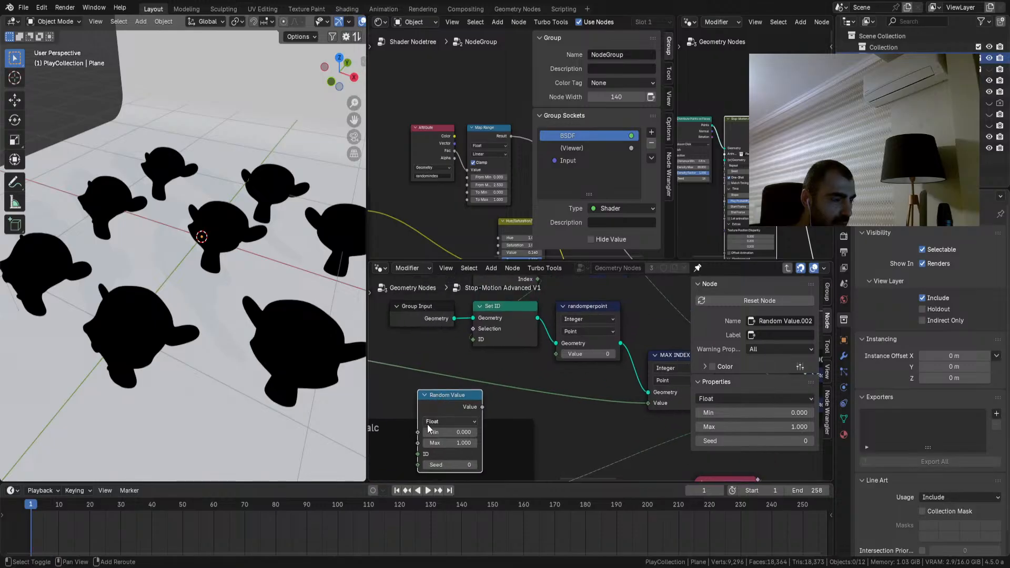
# Step: Try to move the Random Value node above the randomperpoint node, and undo that placement
pyautogui.moveTo(443, 404); pyautogui.dragTo(583, 319)
pyautogui.hotkey('ctrl', 'z')
pyautogui.hotkey('ctrl', 'z')
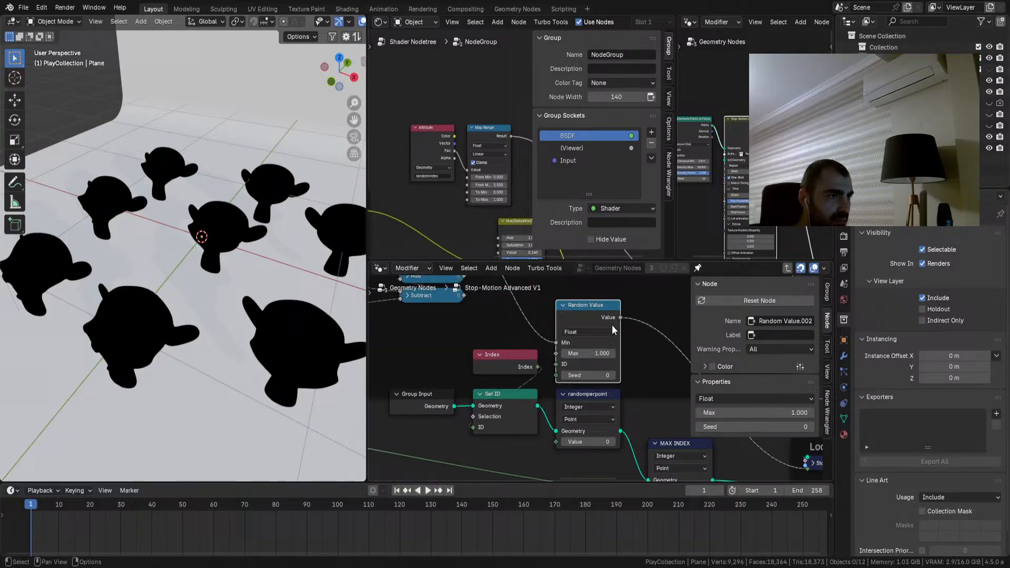
# Step: Connect the Random Value output to randomperpoint's Value from beneath that node, and briefly play the animation
pyautogui.moveTo(518, 417); pyautogui.dragTo(513, 334, button='middle')
pyautogui.moveTo(478, 412); pyautogui.dragTo(547, 370)
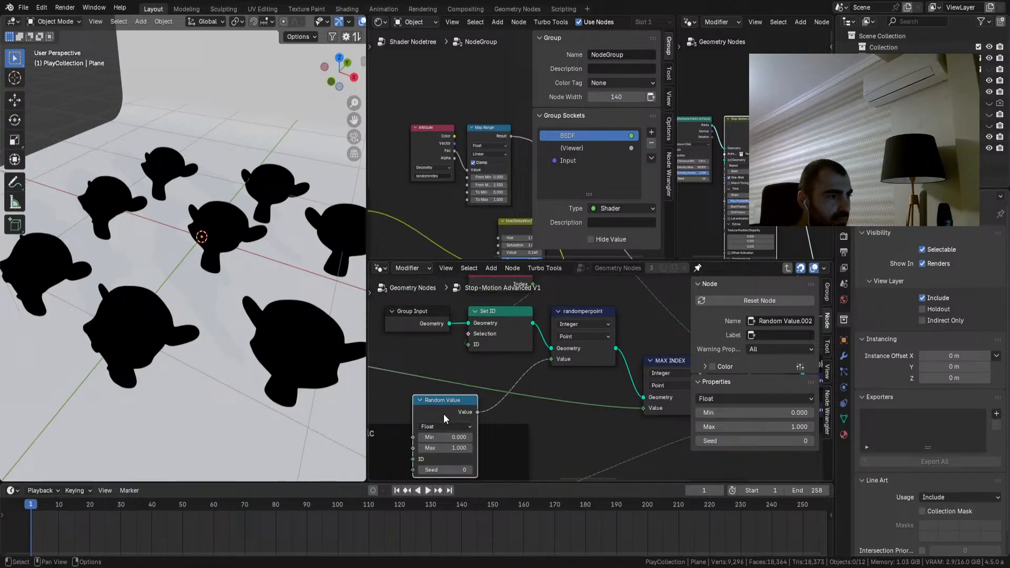
pyautogui.press('g')
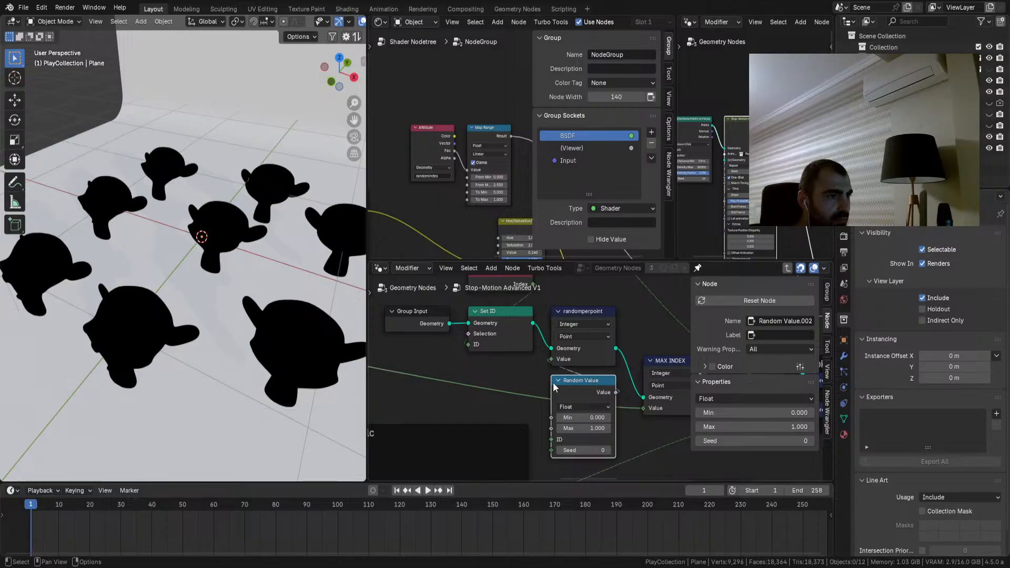
pyautogui.press('space')
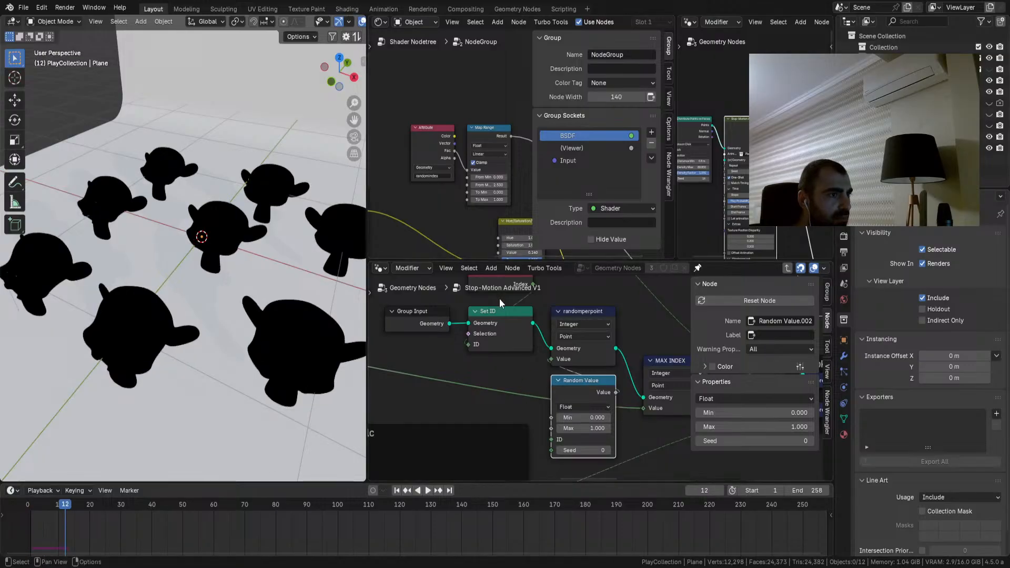
# Step: Name the randomperpoint node's stored attribute randomperpoint and collapse the node, with Random Value tucked directly beneath it
pyautogui.click(578, 315)
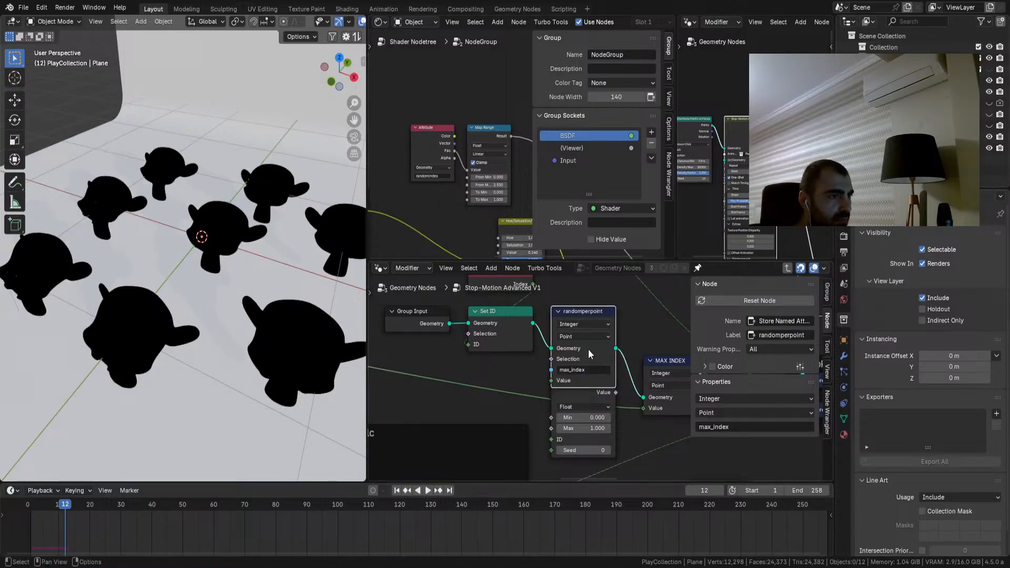
pyautogui.click(575, 371)
pyautogui.write('randomper')
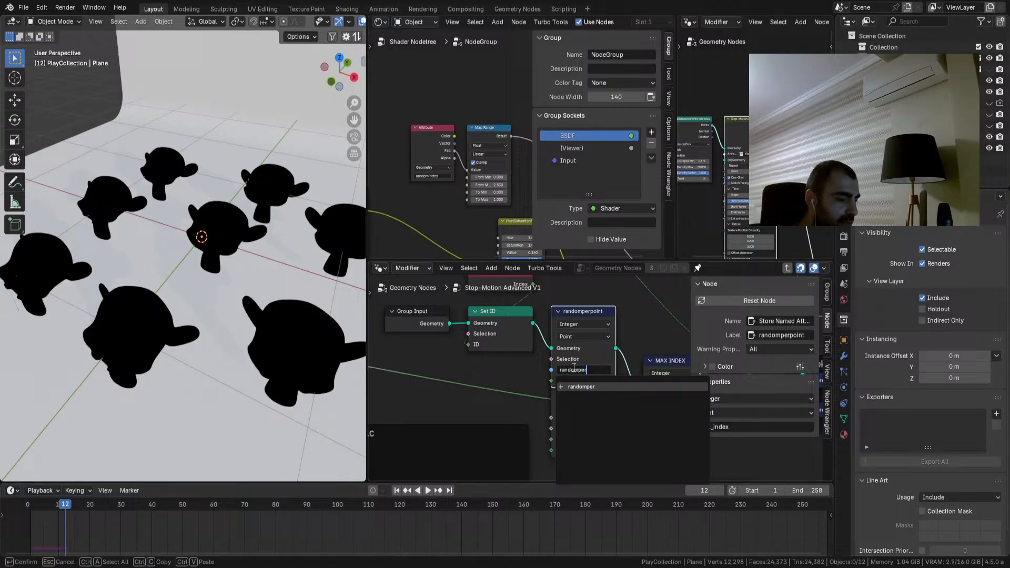
pyautogui.write('point')
pyautogui.press('Return')
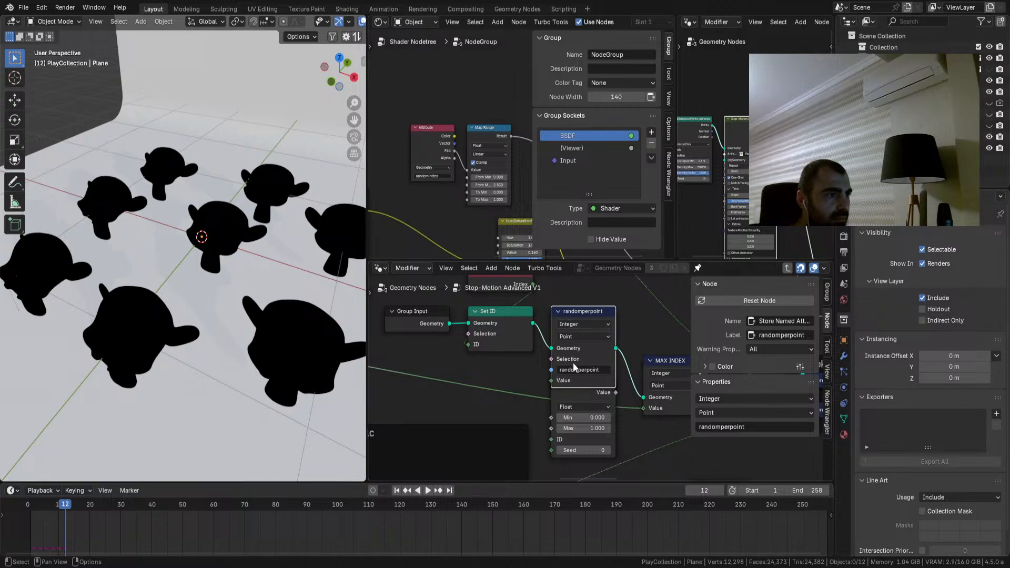
pyautogui.press('h')
pyautogui.moveTo(573, 378); pyautogui.dragTo(574, 327)
# Step: Set the shader Attribute node's name to randomperpoint and remove the Map Range node while keeping the link through it
pyautogui.scroll(-3, 421, 151)
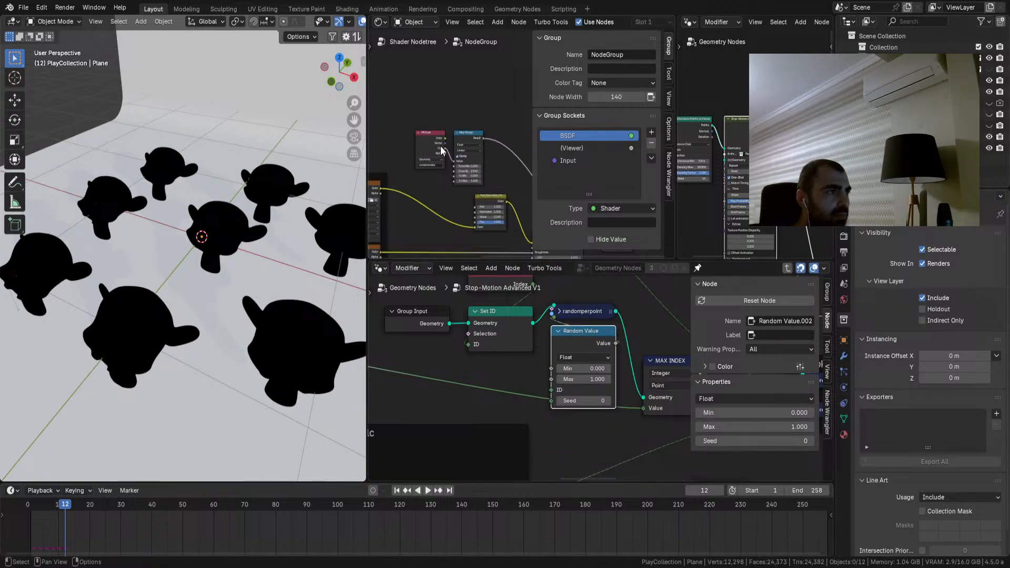
pyautogui.scroll(1, 441, 147)
pyautogui.scroll(1, 438, 200)
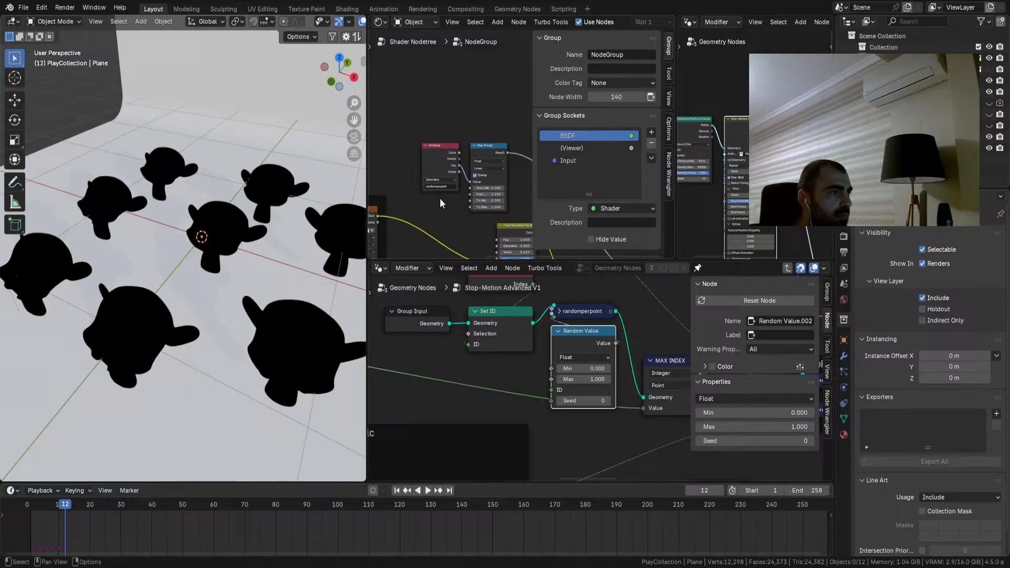
pyautogui.click(484, 150)
pyautogui.hotkey('ctrl', 'x')
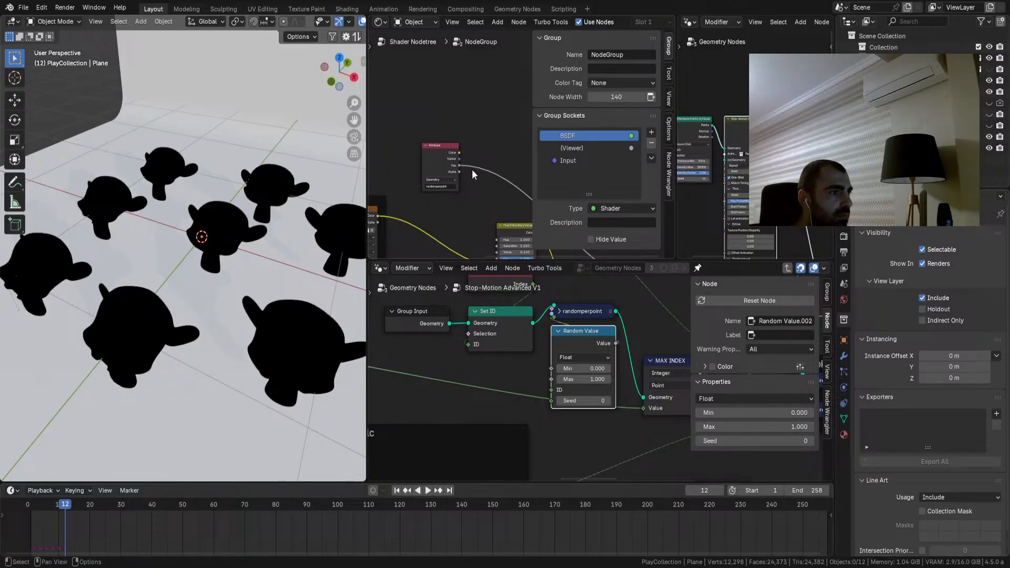
# Step: Try the Instancer type on the randomperpoint Attribute node and return it to Geometry
pyautogui.moveTo(492, 294); pyautogui.dragTo(486, 323, button='middle')
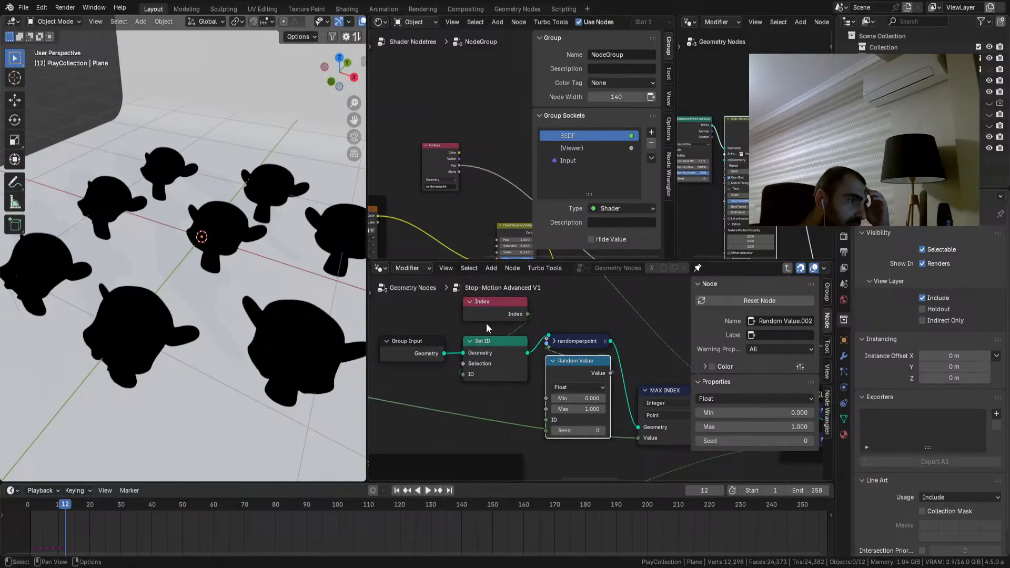
pyautogui.click(439, 179)
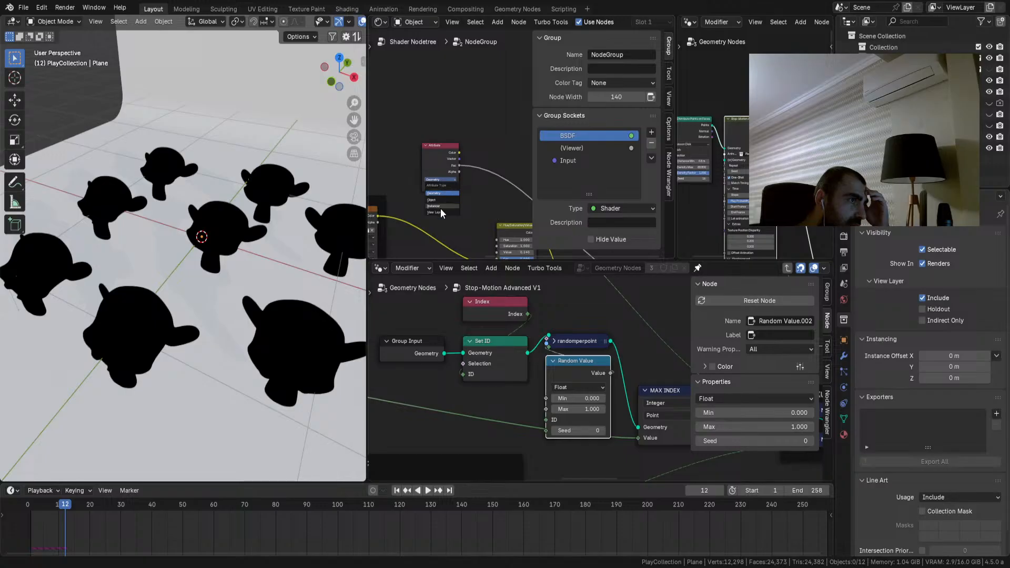
pyautogui.click(441, 208)
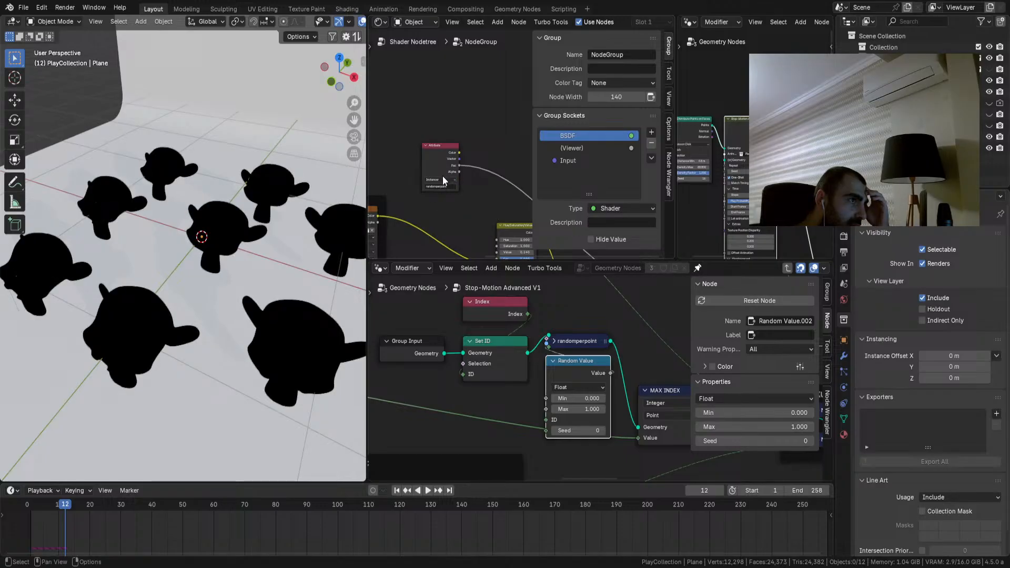
pyautogui.click(442, 179)
pyautogui.click(437, 195)
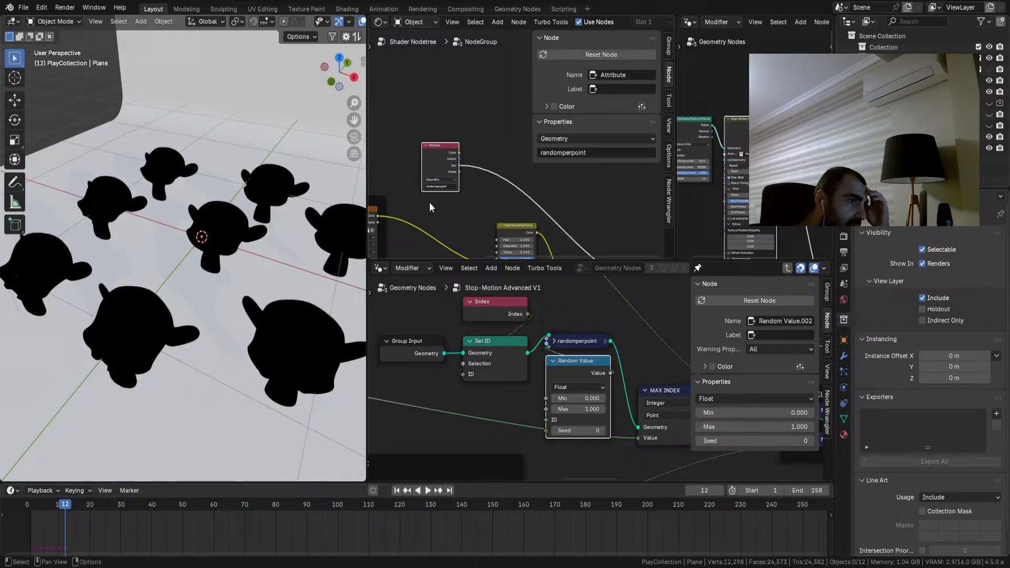
# Step: Set the Random Value seed to 68 and cycle through the shader Attribute node's outputs in the preview
pyautogui.moveTo(578, 431); pyautogui.dragTo(568, 431)
pyautogui.scroll(-3, 523, 224)
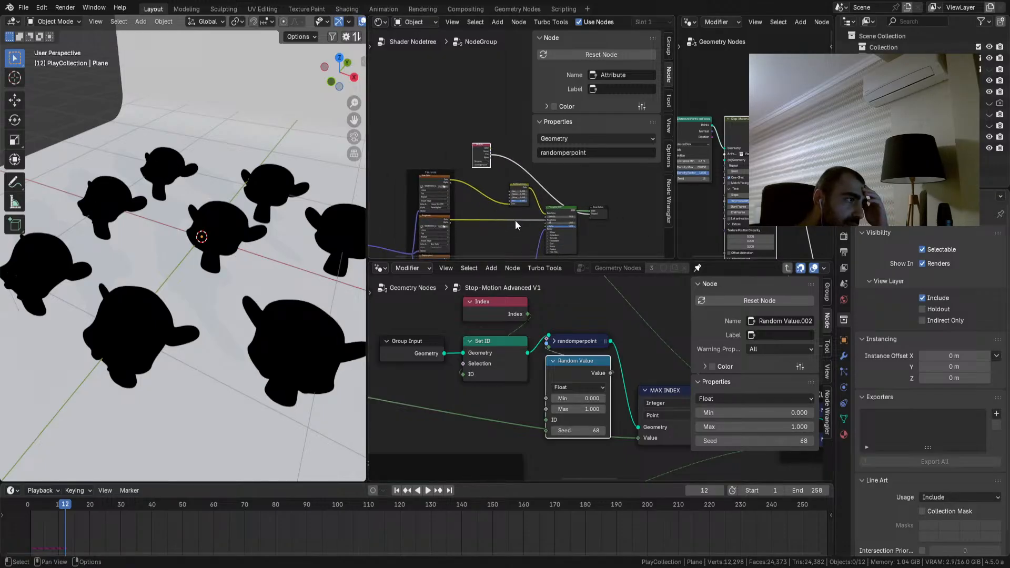
pyautogui.scroll(1, 517, 216)
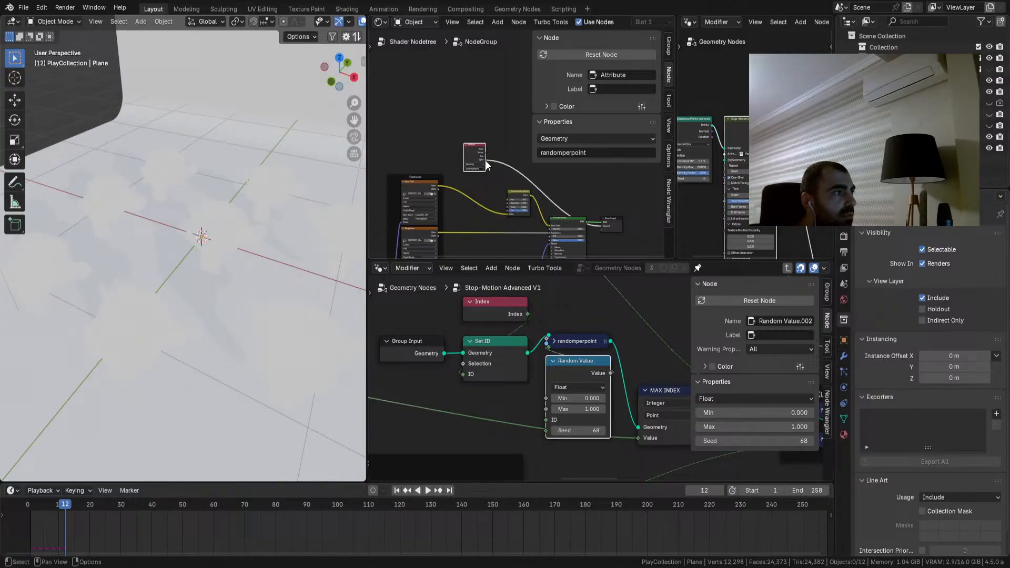
pyautogui.keyDown('ctrl'); pyautogui.keyDown('shift'); pyautogui.click(465, 159); pyautogui.keyUp('shift'); pyautogui.keyUp('ctrl')
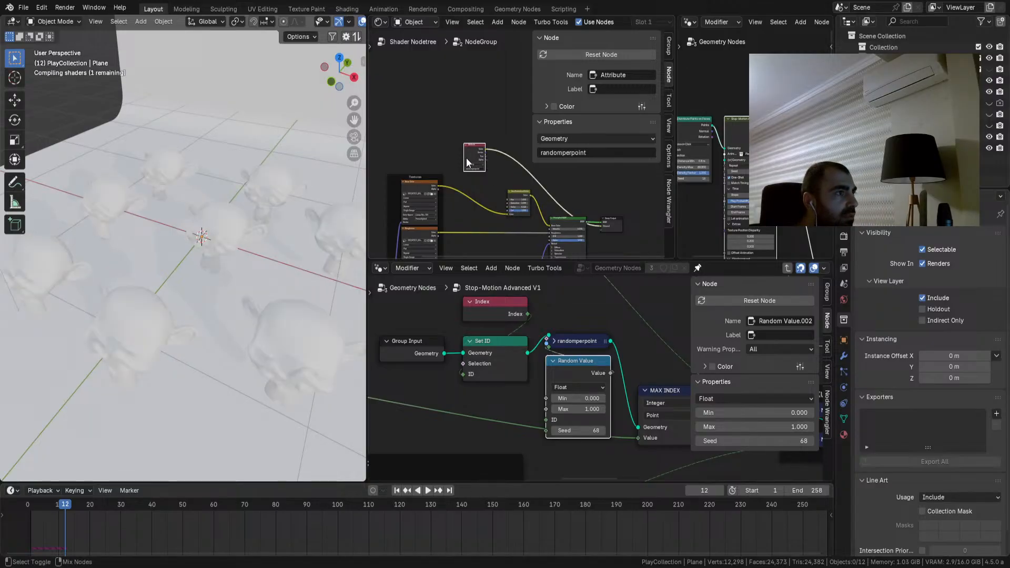
pyautogui.keyDown('ctrl'); pyautogui.keyDown('shift'); pyautogui.click(466, 159); pyautogui.keyUp('shift'); pyautogui.keyUp('ctrl')
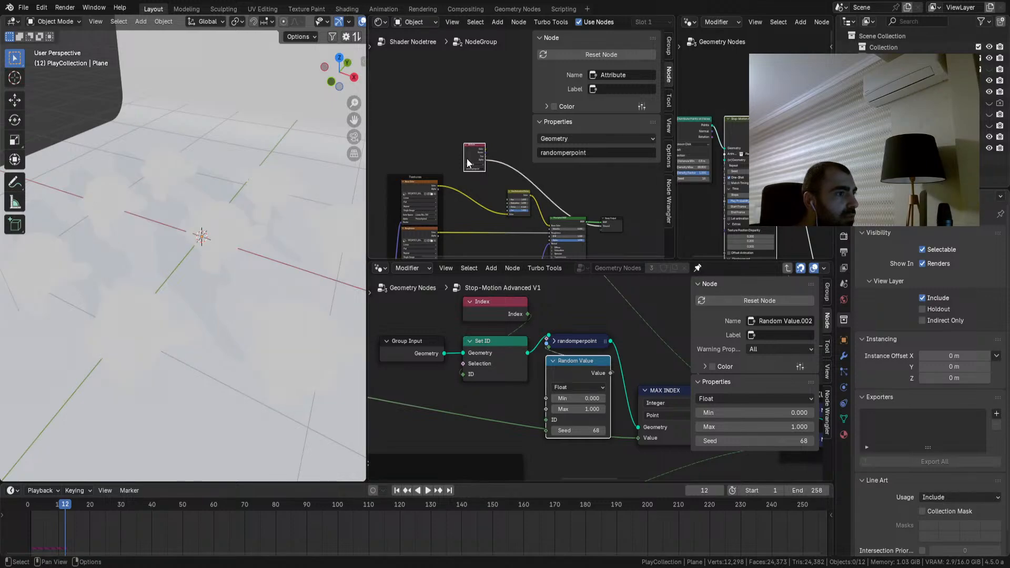
# Step: Move the Group Input, Index and Set ID nodes farther away from the randomperpoint node
pyautogui.moveTo(472, 328); pyautogui.dragTo(498, 357, button='middle')
pyautogui.moveTo(531, 321); pyautogui.dragTo(451, 391)
pyautogui.moveTo(524, 389); pyautogui.dragTo(460, 384)
pyautogui.click(530, 358)
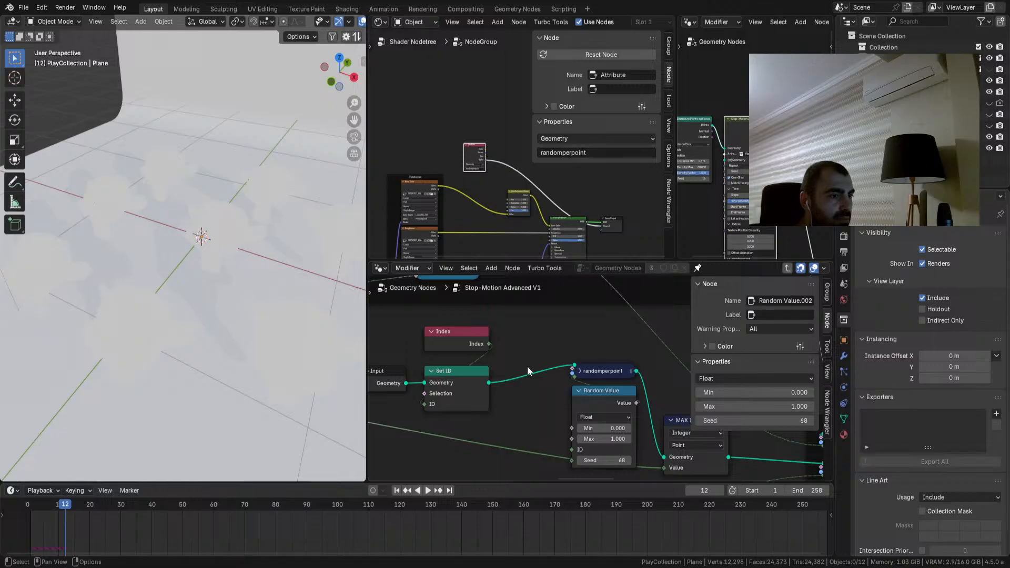
# Step: Cycle the shader Attribute node's previewed output to Fac
pyautogui.scroll(1, 462, 166)
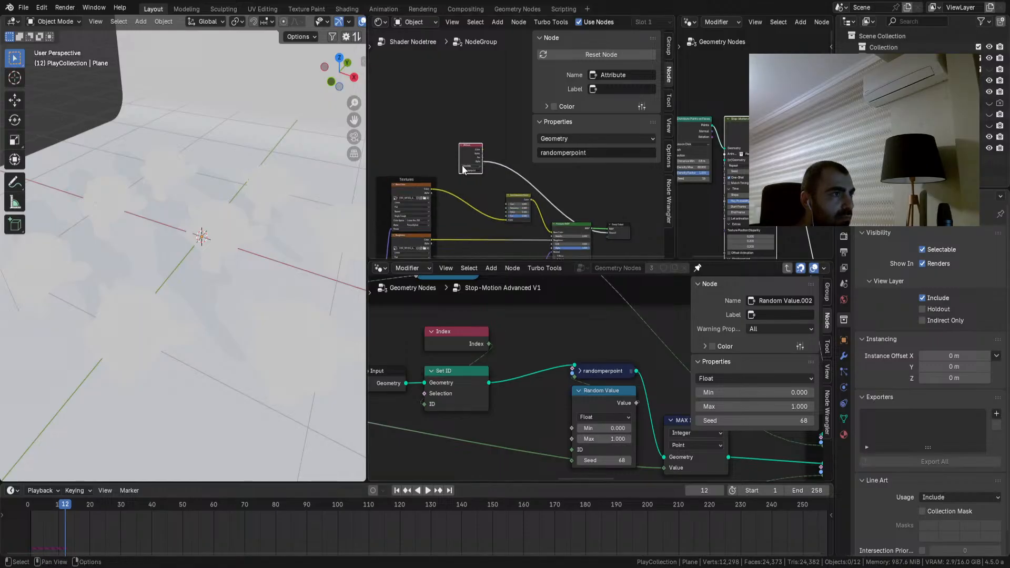
pyautogui.scroll(6, 462, 165)
pyautogui.keyDown('ctrl'); pyautogui.keyDown('shift'); pyautogui.click(440, 172); pyautogui.keyUp('shift'); pyautogui.keyUp('ctrl')
pyautogui.keyDown('ctrl'); pyautogui.keyDown('shift'); pyautogui.click(440, 172); pyautogui.keyUp('shift'); pyautogui.keyUp('ctrl')
pyautogui.keyDown('ctrl'); pyautogui.keyDown('shift'); pyautogui.click(440, 172); pyautogui.keyUp('shift'); pyautogui.keyUp('ctrl')
# Step: Feed the Attribute node, relocated above the Principled BSDF, from Fac into Base Color and preview the BSDF
pyautogui.moveTo(478, 214); pyautogui.dragTo(450, 170, button='middle')
pyautogui.moveTo(418, 124); pyautogui.dragTo(580, 195)
pyautogui.moveTo(580, 195); pyautogui.dragTo(492, 171, button='middle')
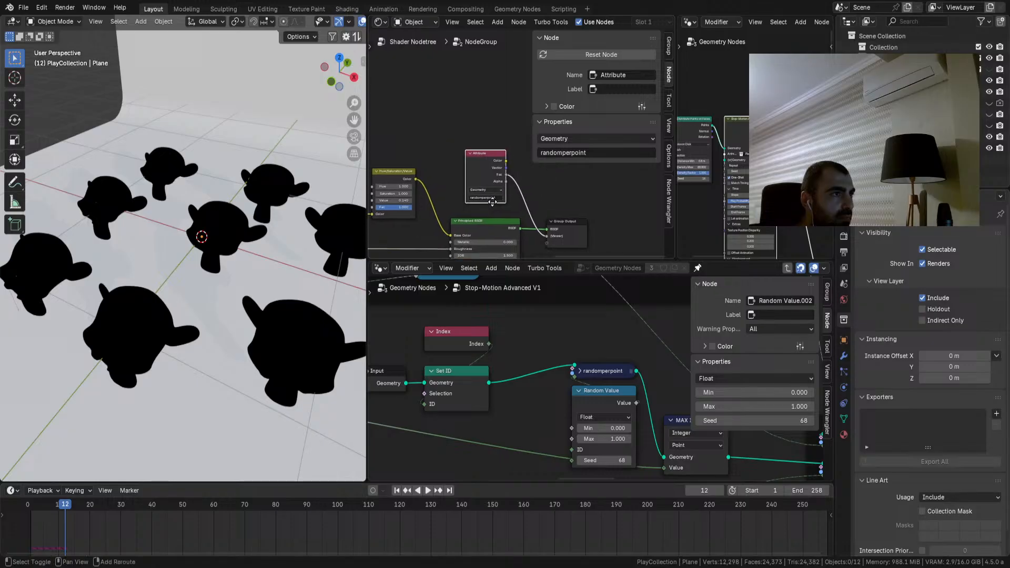
pyautogui.moveTo(505, 175); pyautogui.dragTo(451, 235)
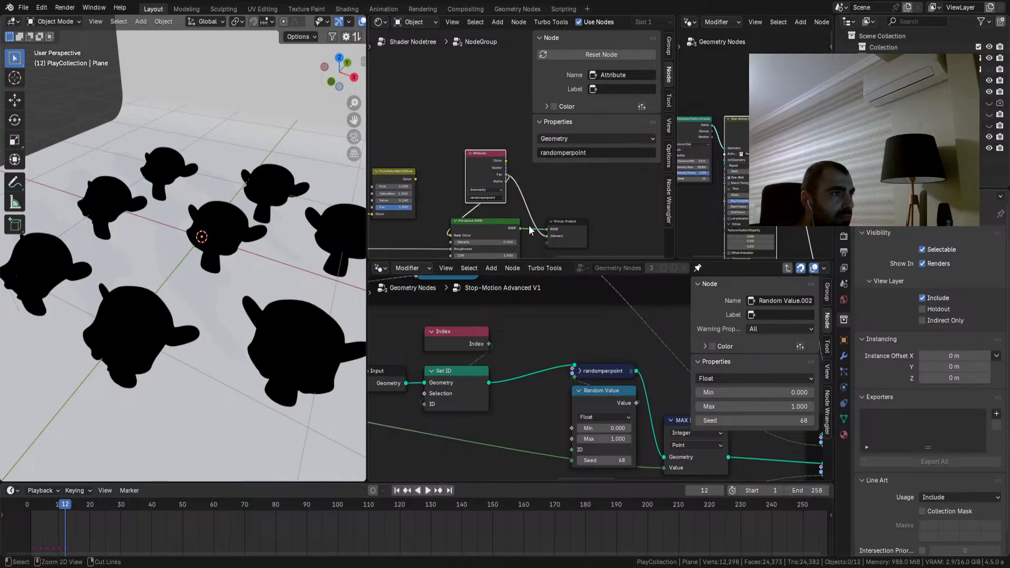
pyautogui.keyDown('ctrl'); pyautogui.keyDown('shift'); pyautogui.click(497, 231); pyautogui.keyUp('shift'); pyautogui.keyUp('ctrl')
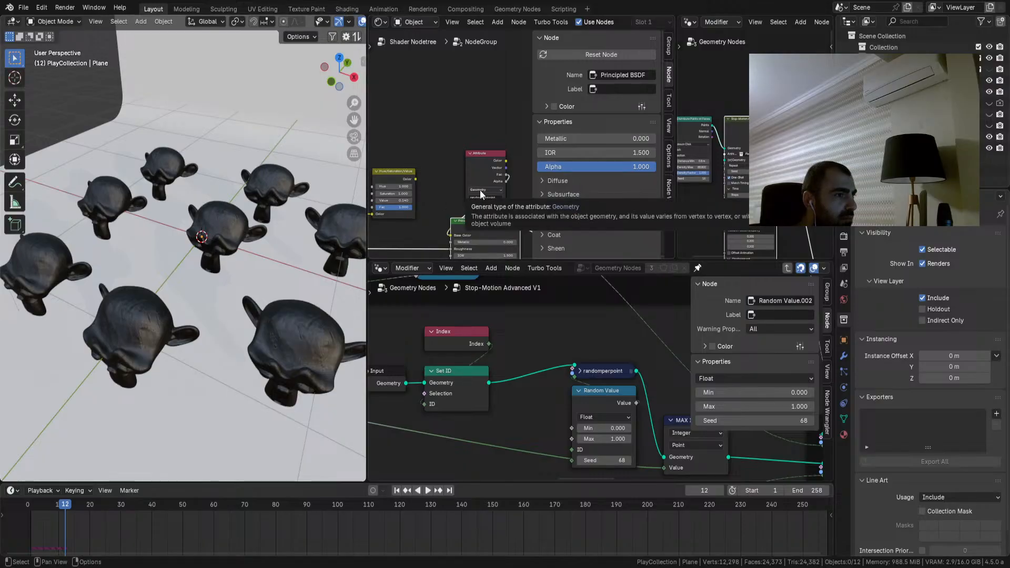
# Step: Select all the visible objects in the scene
pyautogui.scroll(-3, 421, 399)
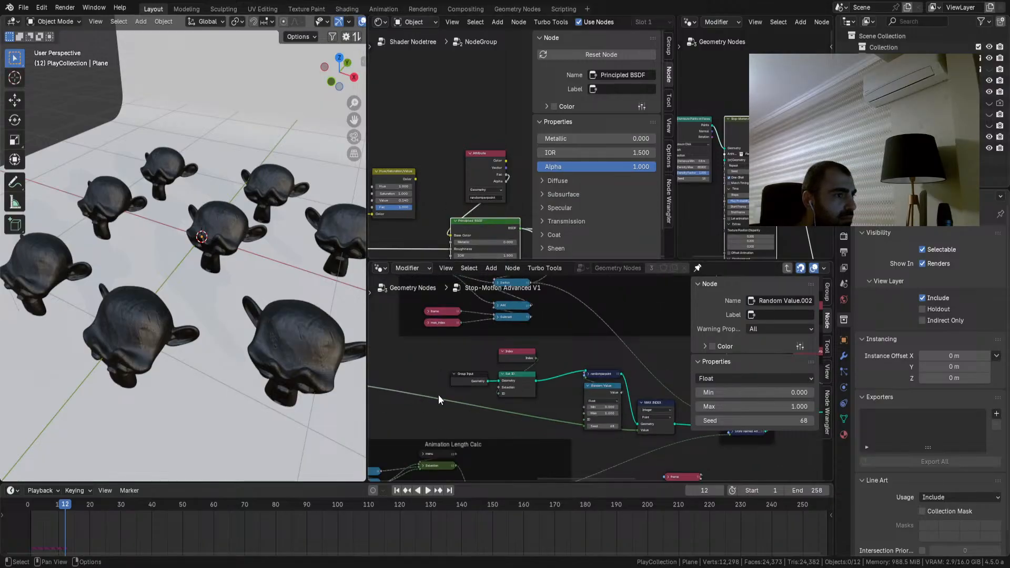
pyautogui.scroll(2, 438, 395)
pyautogui.press('a')
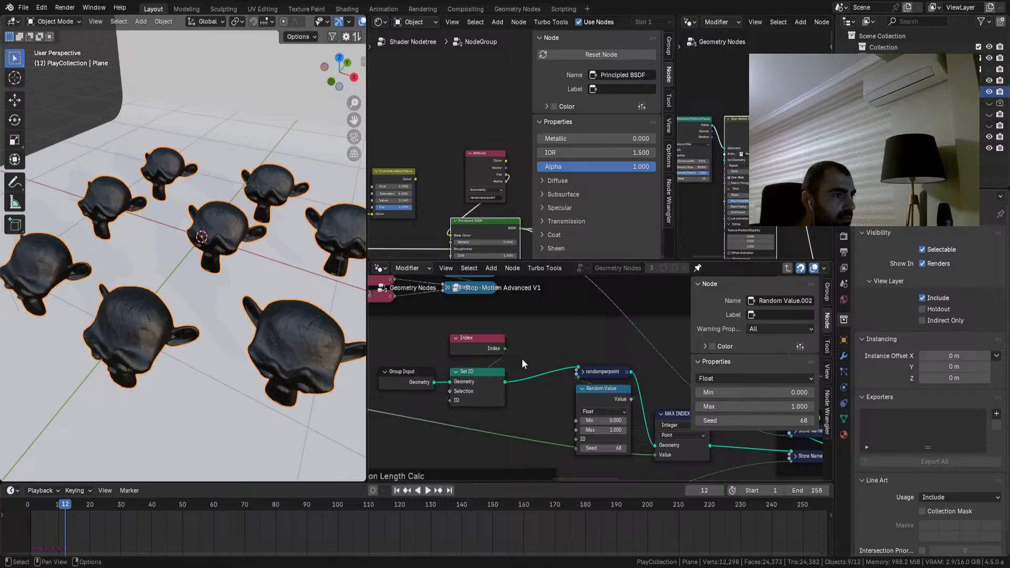
pyautogui.scroll(1, 486, 226)
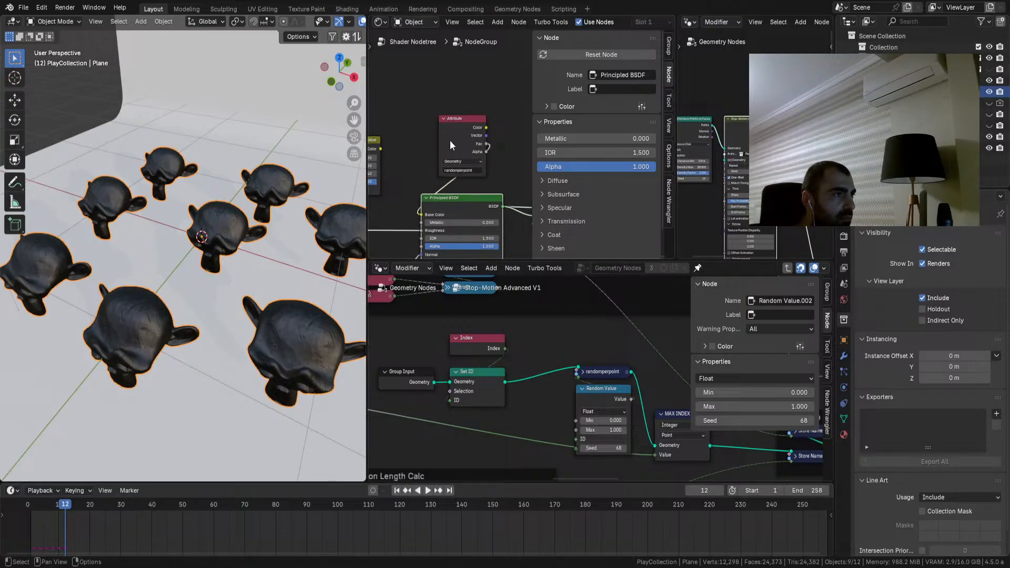
# Step: Move the shader Attribute node above the Hue/Saturation/Value node and switch its type to Object and finally Instancer
pyautogui.moveTo(453, 140); pyautogui.dragTo(417, 87)
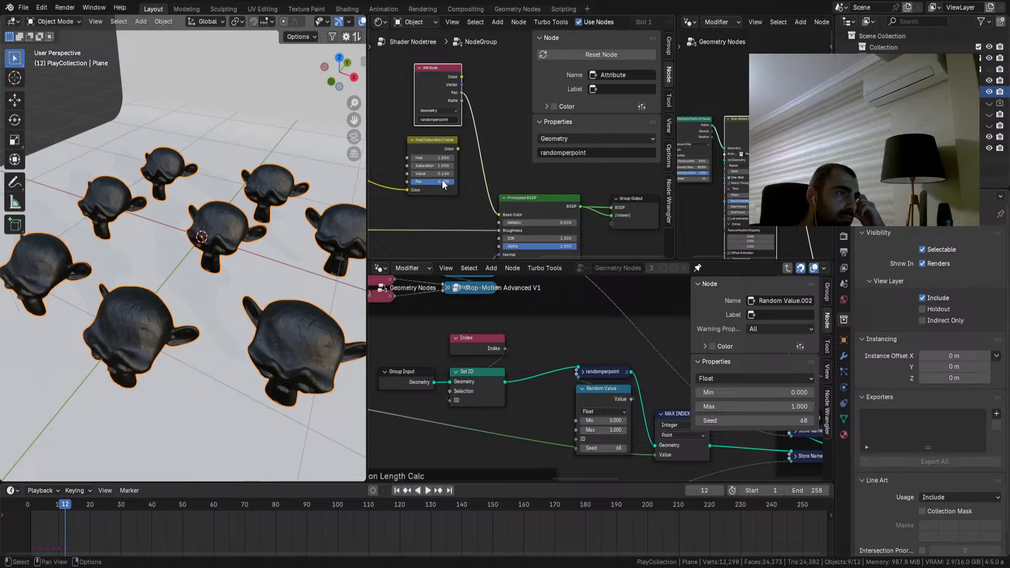
pyautogui.click(437, 120)
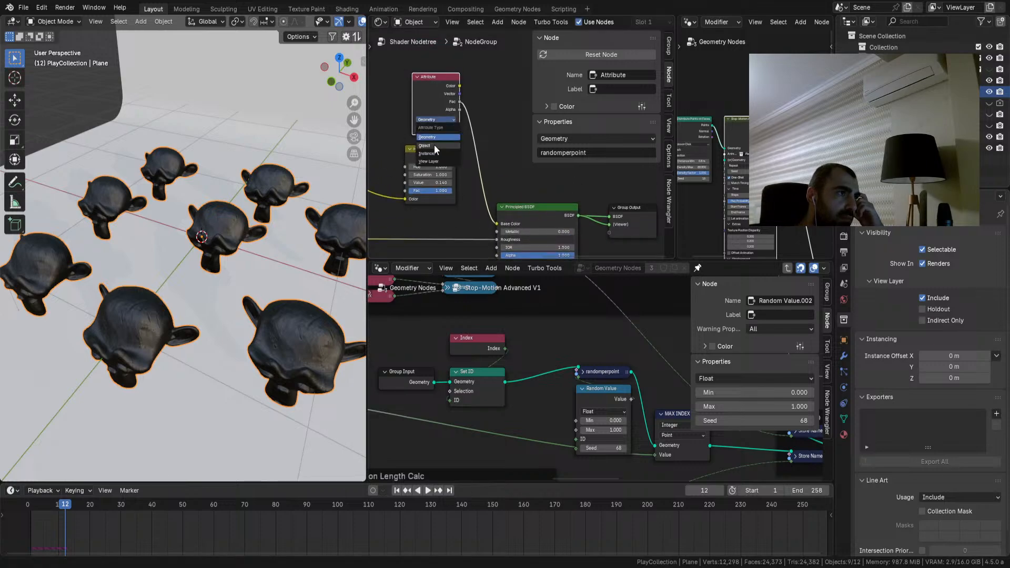
pyautogui.click(434, 146)
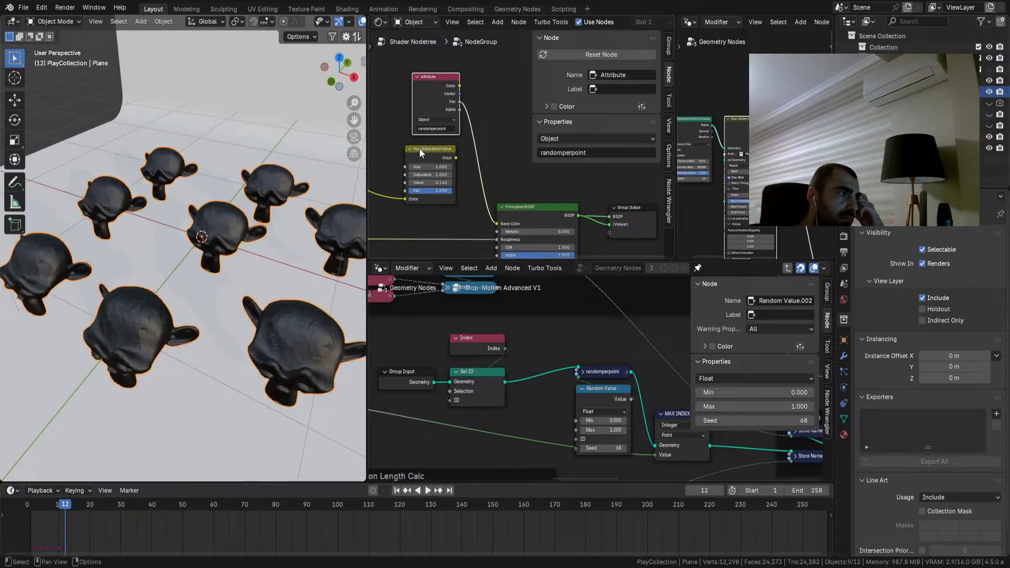
pyautogui.click(435, 120)
pyautogui.click(429, 154)
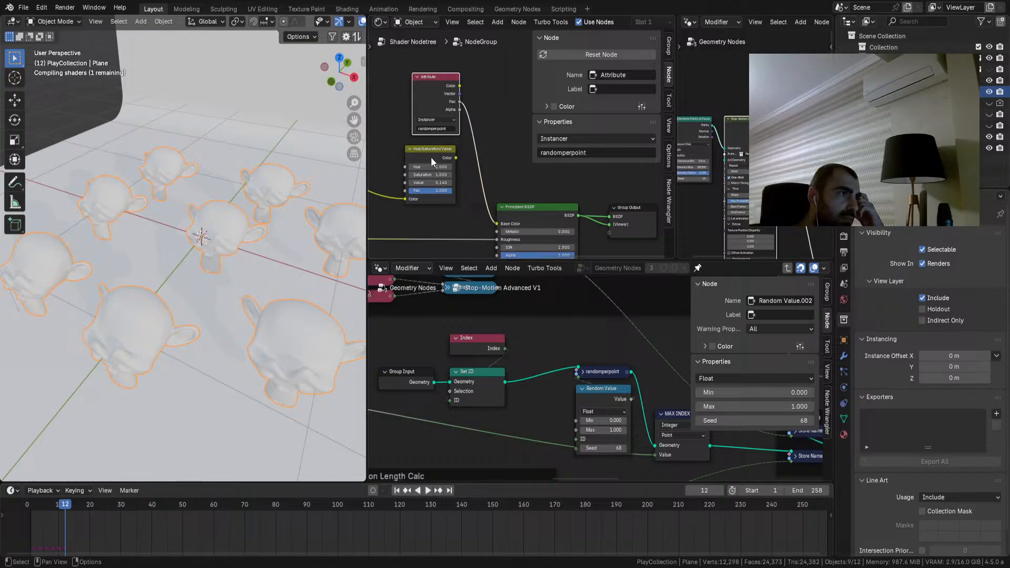
# Step: Add a Particle Info node above the Attribute node and preview its Index output
pyautogui.moveTo(459, 135); pyautogui.dragTo(459, 172, button='middle')
pyautogui.scroll(1, 461, 158)
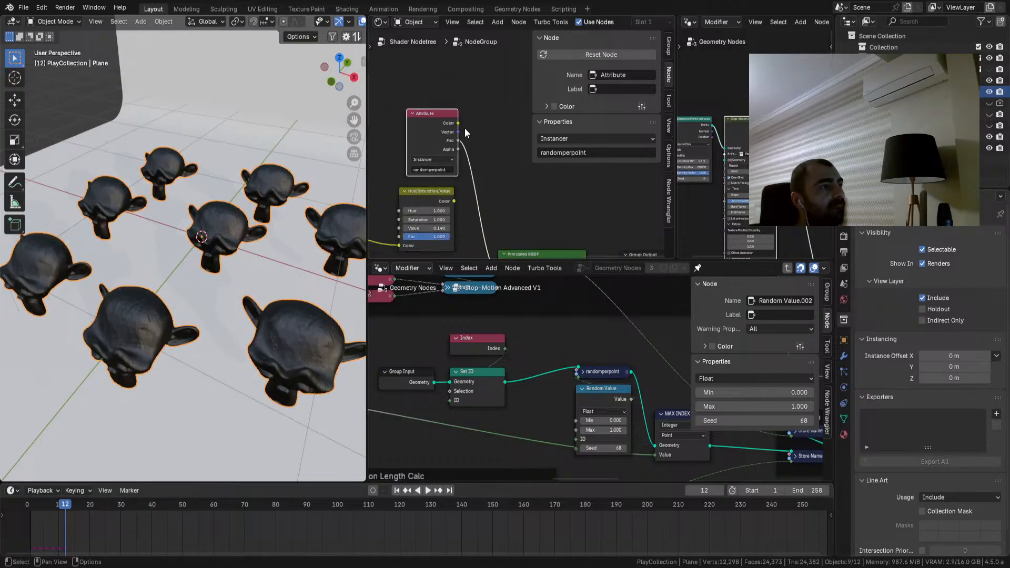
pyautogui.hotkey('shift', 'a')
pyautogui.click(462, 116)
pyautogui.write('info')
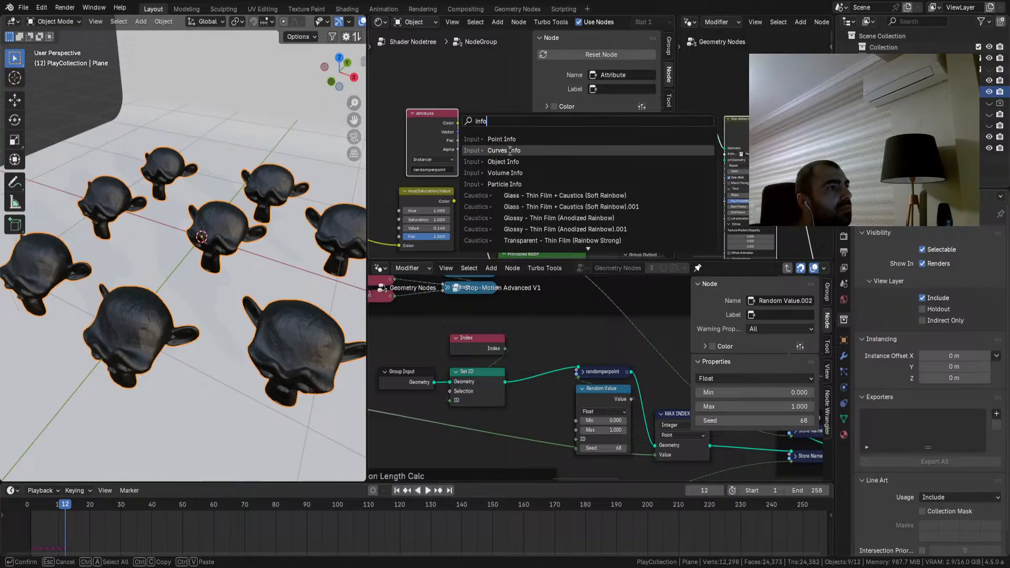
pyautogui.click(502, 184)
pyautogui.click(500, 82)
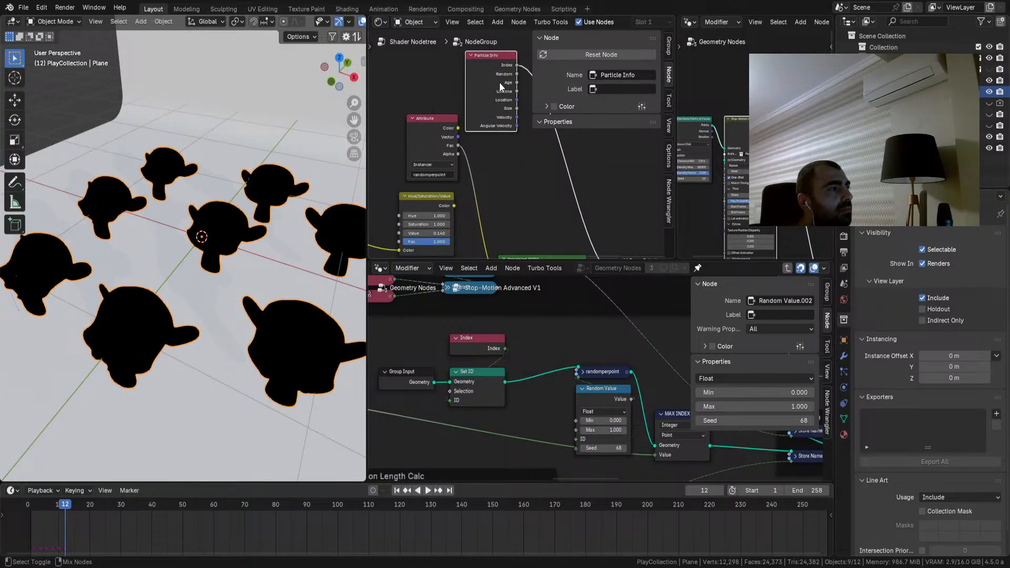
pyautogui.press('q')
pyautogui.press('Escape')
# Step: Add a Point Info node above the Attribute node and cycle its previewed output to Random
pyautogui.hotkey('shift', 'a')
pyautogui.click(413, 69)
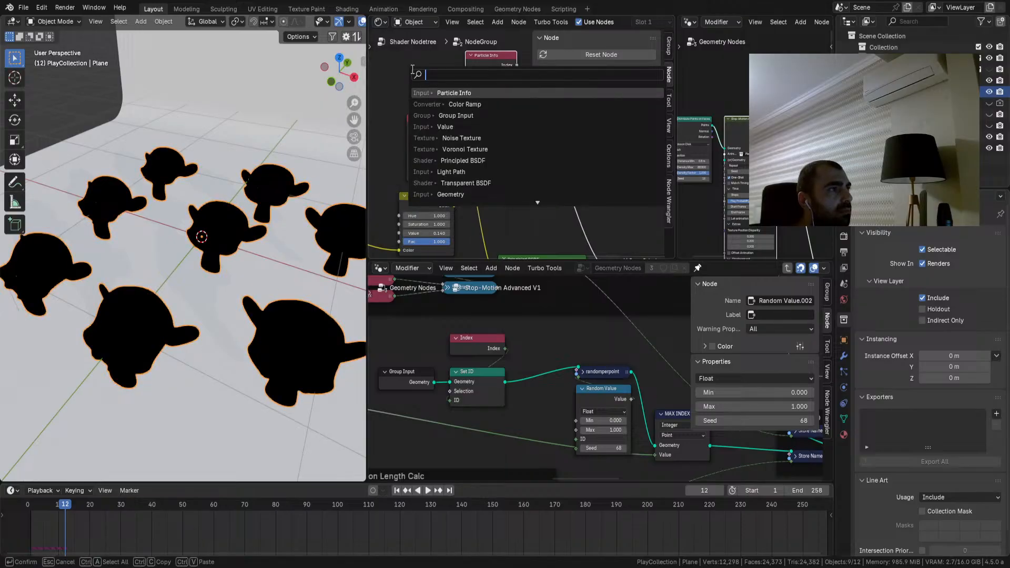
pyautogui.write('info')
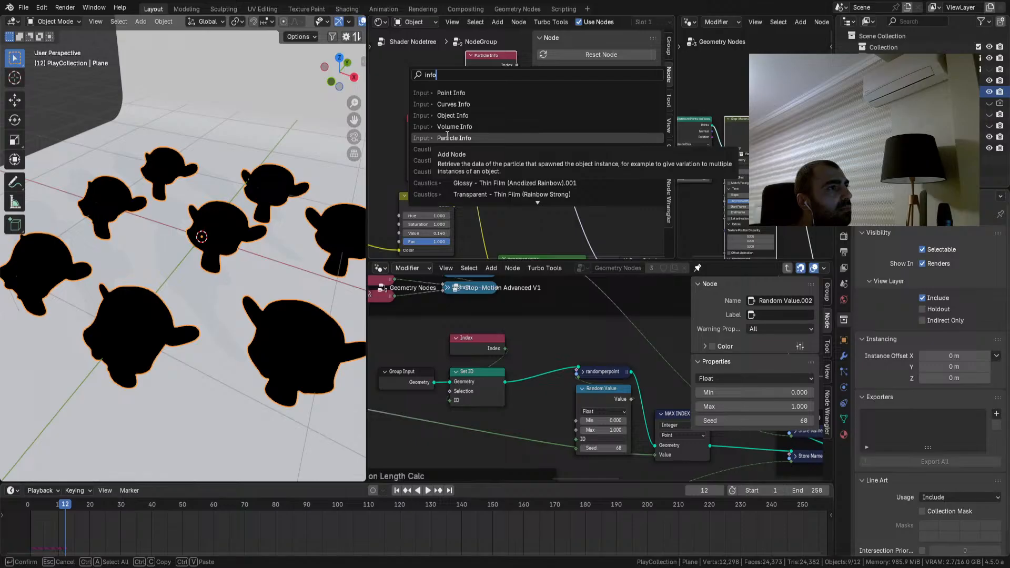
pyautogui.click(451, 93)
pyautogui.click(407, 77)
pyautogui.keyDown('ctrl'); pyautogui.keyDown('shift'); pyautogui.click(413, 86); pyautogui.keyUp('shift'); pyautogui.keyUp('ctrl')
pyautogui.keyDown('ctrl'); pyautogui.keyDown('shift'); pyautogui.click(413, 87); pyautogui.keyUp('shift'); pyautogui.keyUp('ctrl')
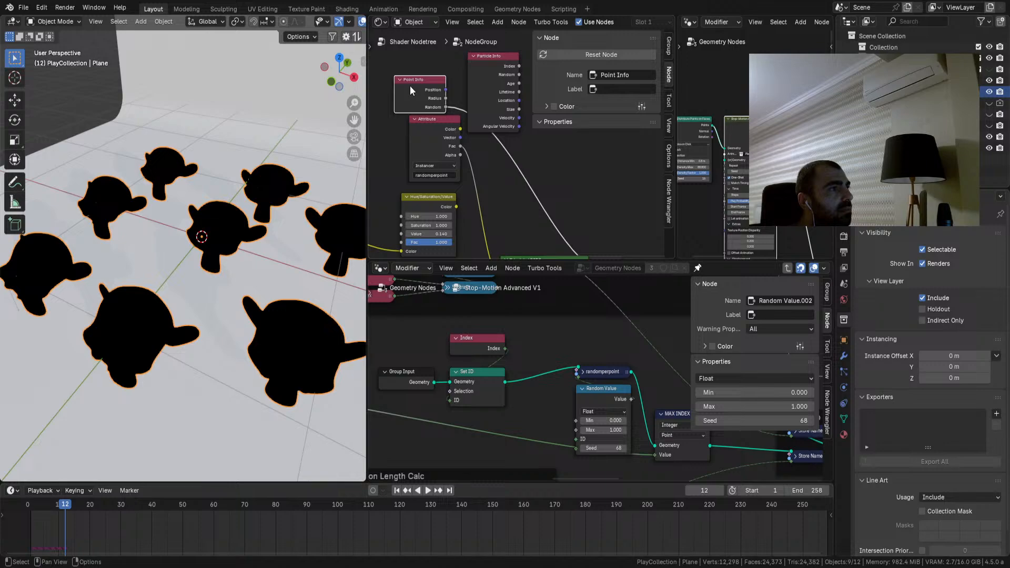
# Step: Delete the Point Info and Particle Info nodes from the shader group
pyautogui.press('x')
pyautogui.click(479, 81)
pyautogui.press('x')
pyautogui.scroll(-4, 321, 21)
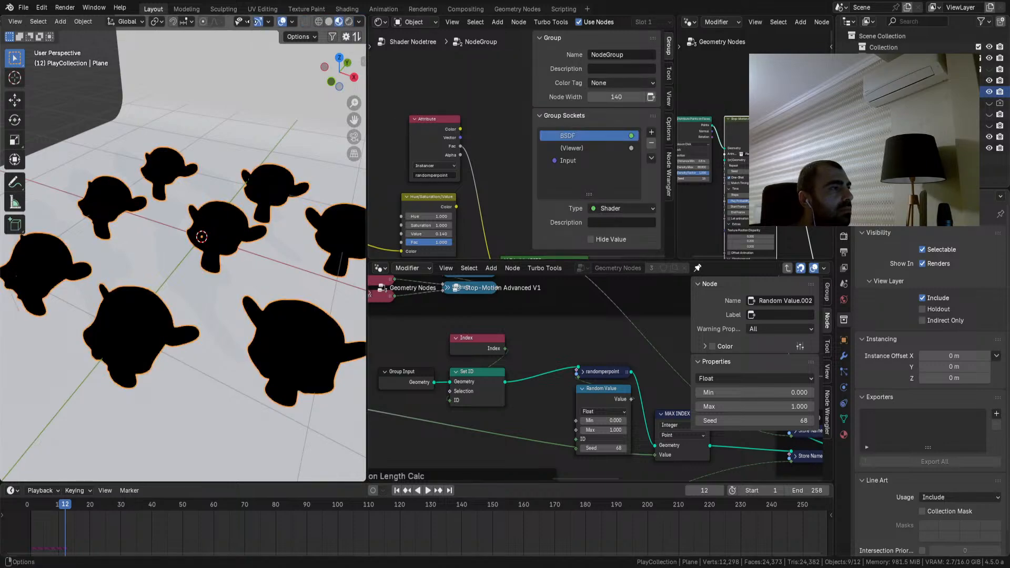
# Step: Switch the viewport through rendered to solid shading, and attach a Viewer node to the Random Value output with both nodes spaced out
pyautogui.click(347, 21)
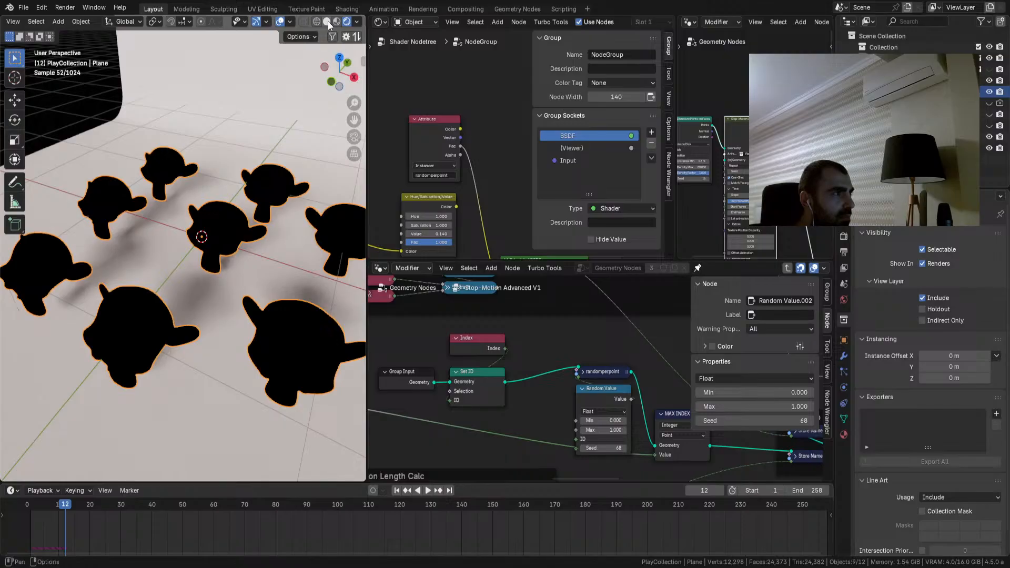
pyautogui.click(327, 21)
pyautogui.moveTo(569, 380); pyautogui.dragTo(497, 320, button='middle')
pyautogui.keyDown('ctrl'); pyautogui.keyDown('shift'); pyautogui.click(525, 337); pyautogui.keyUp('shift'); pyautogui.keyUp('ctrl')
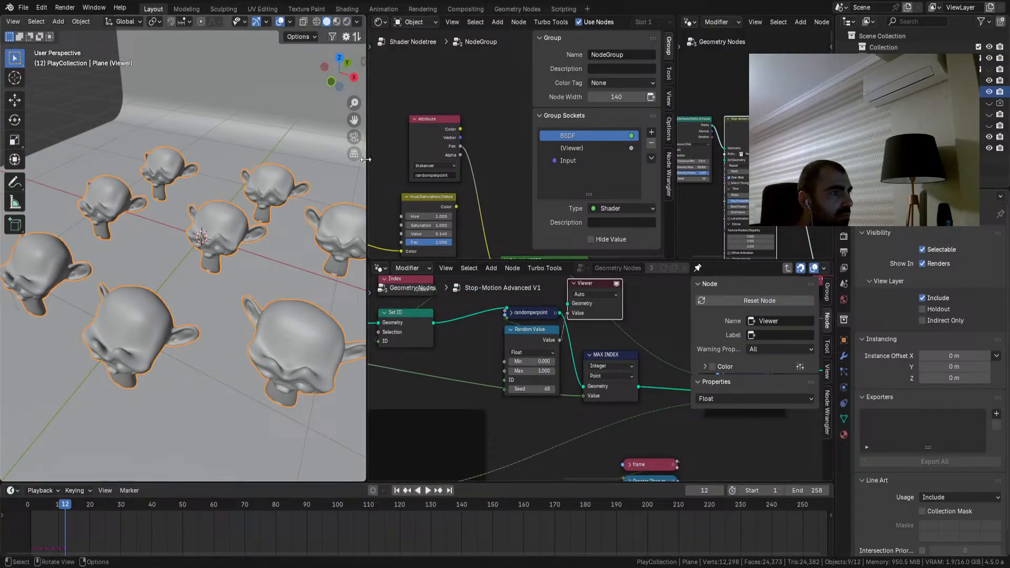
pyautogui.moveTo(589, 283); pyautogui.dragTo(645, 279)
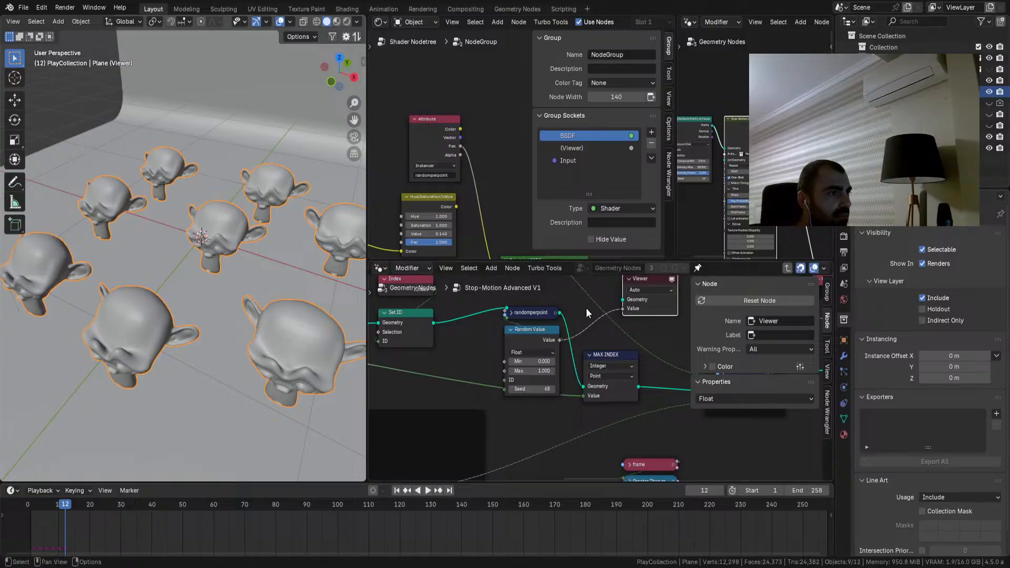
pyautogui.moveTo(546, 337)
pyautogui.mouseDown()
pyautogui.moveTo(524, 343)
pyautogui.moveTo(532, 344)
pyautogui.mouseUp()
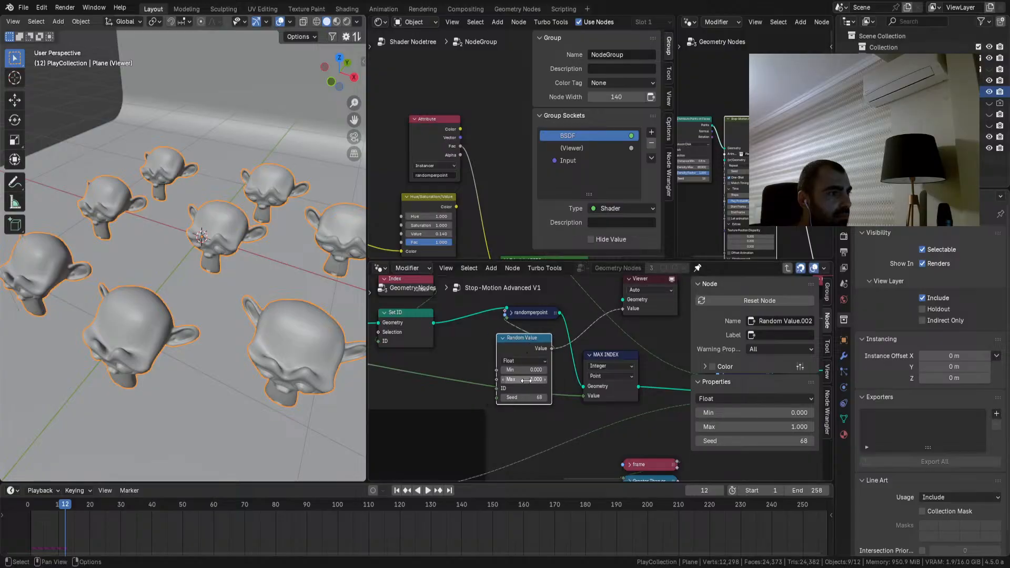
# Step: Send the Set ID geometry to the Viewer node and return the timeline to frame 1
pyautogui.keyDown('ctrl'); pyautogui.keyDown('shift'); pyautogui.click(417, 317); pyautogui.keyUp('shift'); pyautogui.keyUp('ctrl')
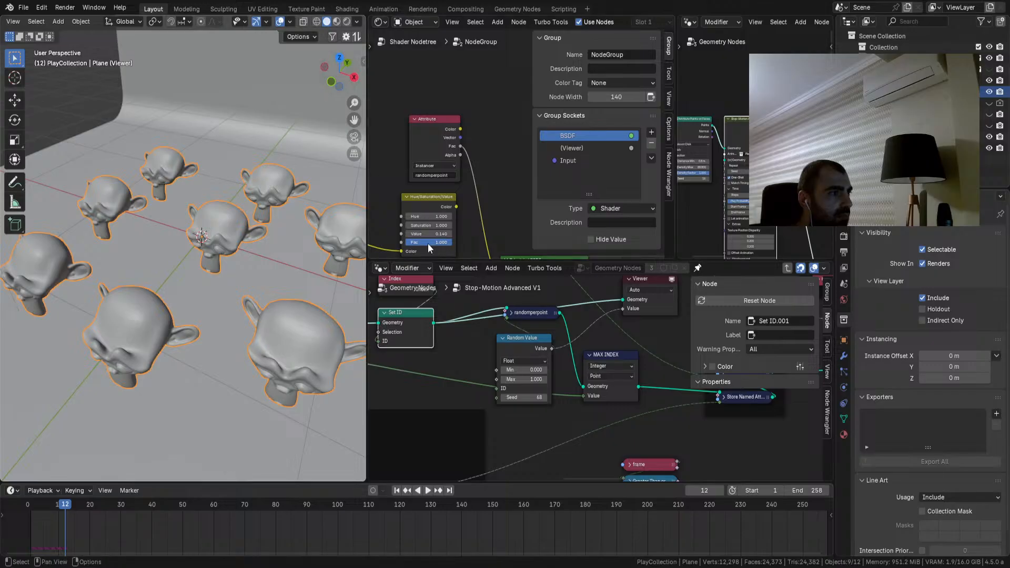
pyautogui.scroll(-1, 555, 319)
pyautogui.scroll(-1, 588, 333)
pyautogui.click(598, 360)
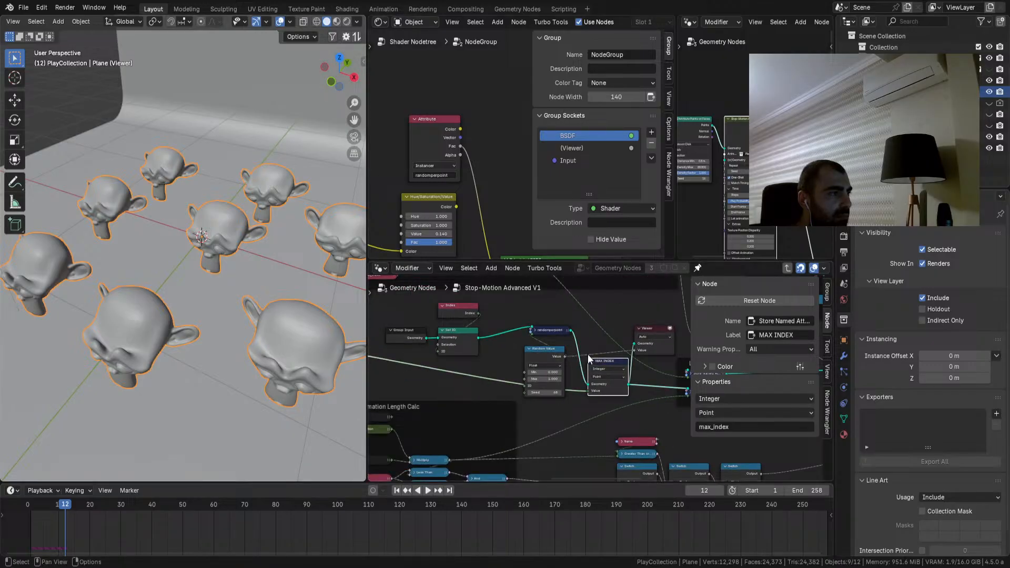
pyautogui.scroll(-2, 589, 362)
pyautogui.hotkey('shift', 'Left')
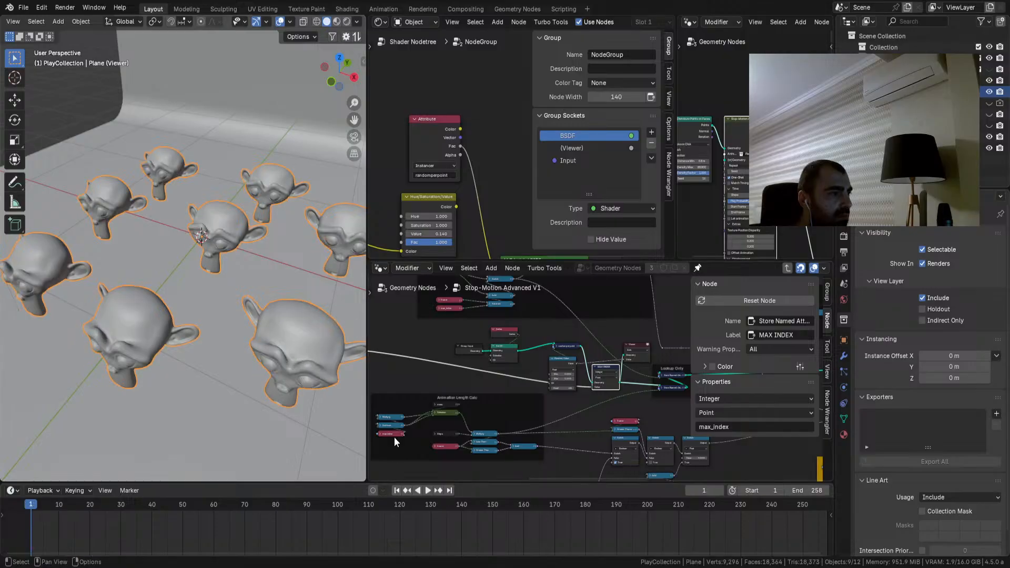
pyautogui.scroll(6, 320, 381)
pyautogui.scroll(1, 507, 357)
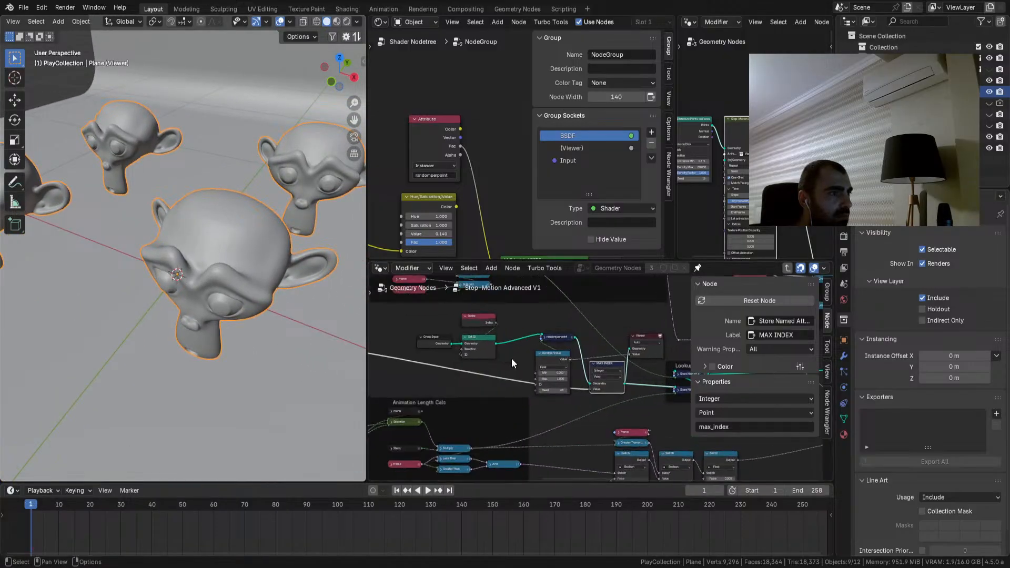
pyautogui.scroll(4, 607, 352)
# Step: Delete the Viewer node and tidy the Random Value and MAX INDEX nodes around the randomperpoint node
pyautogui.moveTo(609, 376); pyautogui.dragTo(624, 335)
pyautogui.scroll(-3, 525, 333)
pyautogui.moveTo(524, 333); pyautogui.dragTo(501, 314, button='middle')
pyautogui.scroll(2, 545, 325)
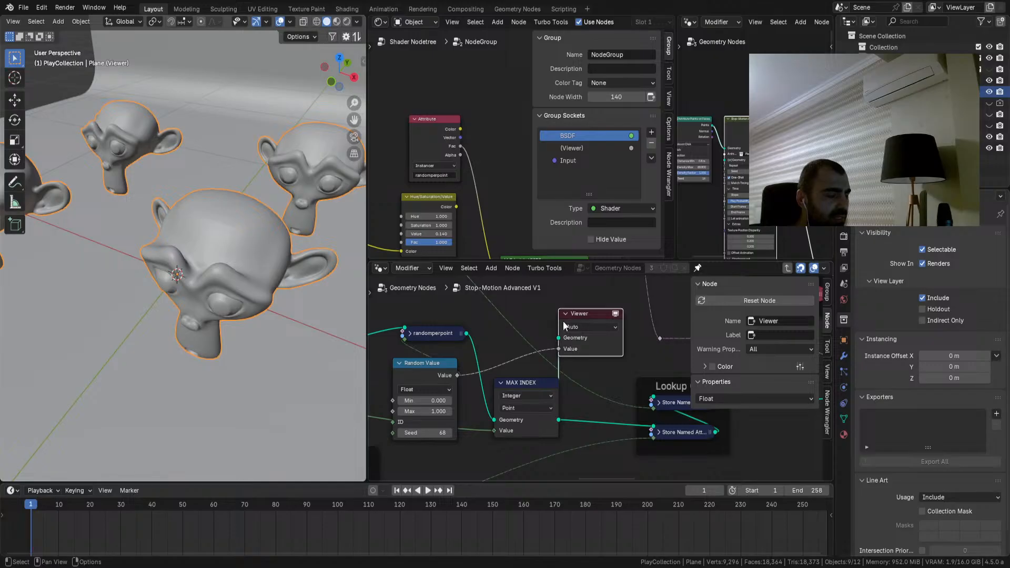
pyautogui.press('x')
pyautogui.moveTo(424, 367); pyautogui.dragTo(435, 356)
pyautogui.moveTo(514, 383); pyautogui.dragTo(542, 315)
# Step: Trace the link feeding MAX INDEX back to its source frame, undoing the accidental frame move
pyautogui.moveTo(488, 384); pyautogui.dragTo(611, 365, button='middle')
pyautogui.moveTo(410, 364); pyautogui.dragTo(713, 378, button='middle')
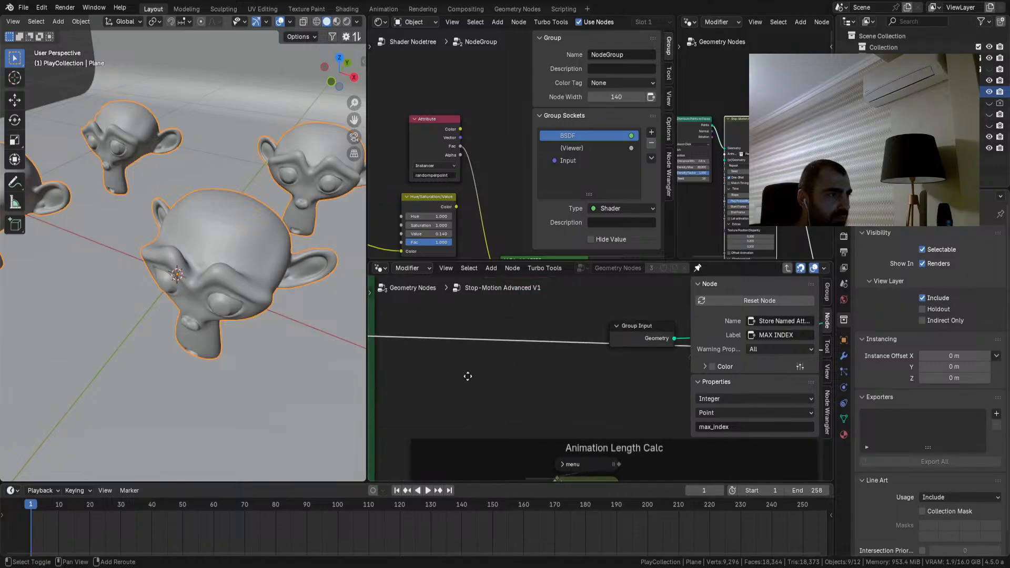
pyautogui.moveTo(447, 373); pyautogui.dragTo(668, 401, button='middle')
pyautogui.scroll(-10, 602, 387)
pyautogui.moveTo(602, 388); pyautogui.dragTo(697, 377, button='middle')
pyautogui.moveTo(568, 349); pyautogui.dragTo(555, 346)
pyautogui.moveTo(474, 349); pyautogui.dragTo(730, 351, button='middle')
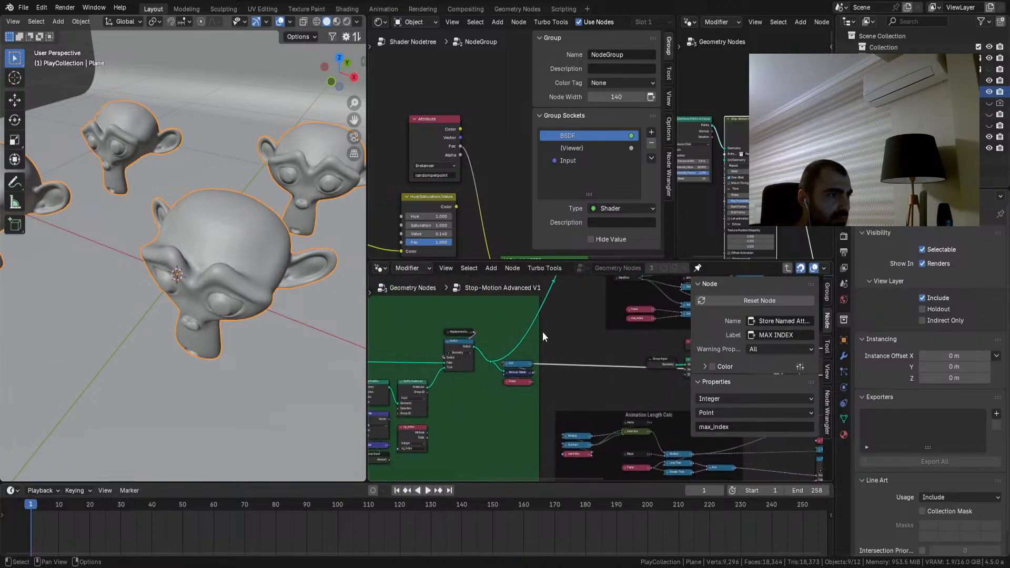
pyautogui.click(492, 299)
pyautogui.moveTo(492, 299); pyautogui.dragTo(490, 311)
pyautogui.hotkey('ctrl', 'z')
pyautogui.moveTo(679, 360); pyautogui.dragTo(461, 355, button='middle')
pyautogui.scroll(6, 461, 355)
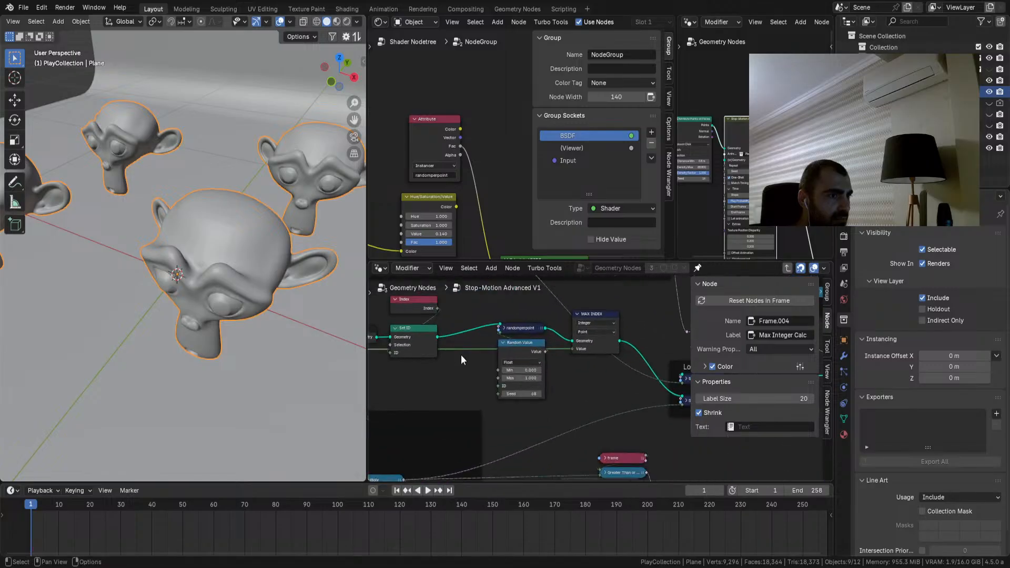
pyautogui.scroll(2, 505, 343)
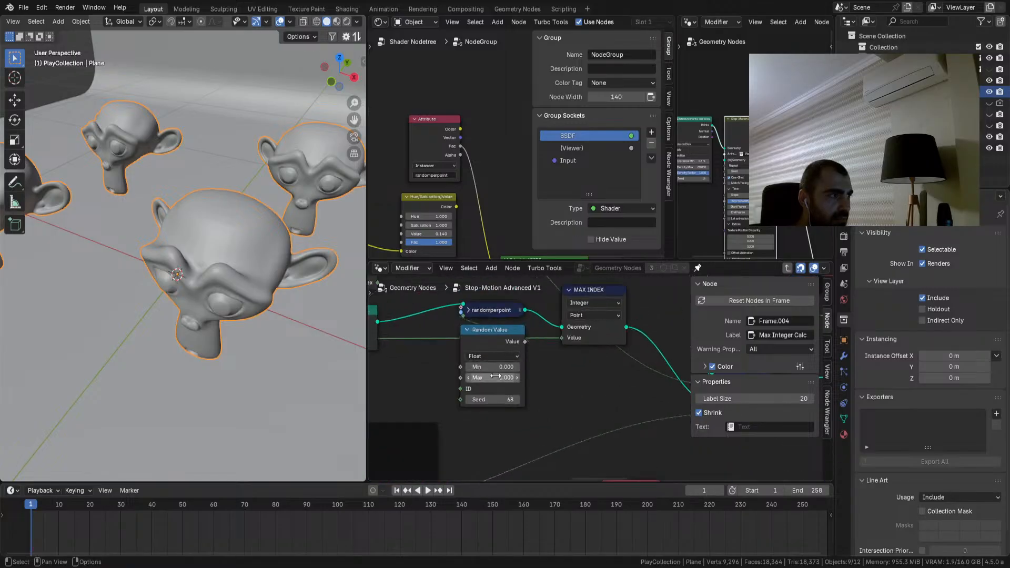
# Step: Preview the Random Value output together with the randomperpoint node's geometry across all the monkey heads
pyautogui.keyDown('ctrl'); pyautogui.keyDown('shift'); pyautogui.click(495, 340); pyautogui.keyUp('shift'); pyautogui.keyUp('ctrl')
pyautogui.keyDown('ctrl'); pyautogui.keyDown('shift'); pyautogui.click(504, 308); pyautogui.keyUp('shift'); pyautogui.keyUp('ctrl')
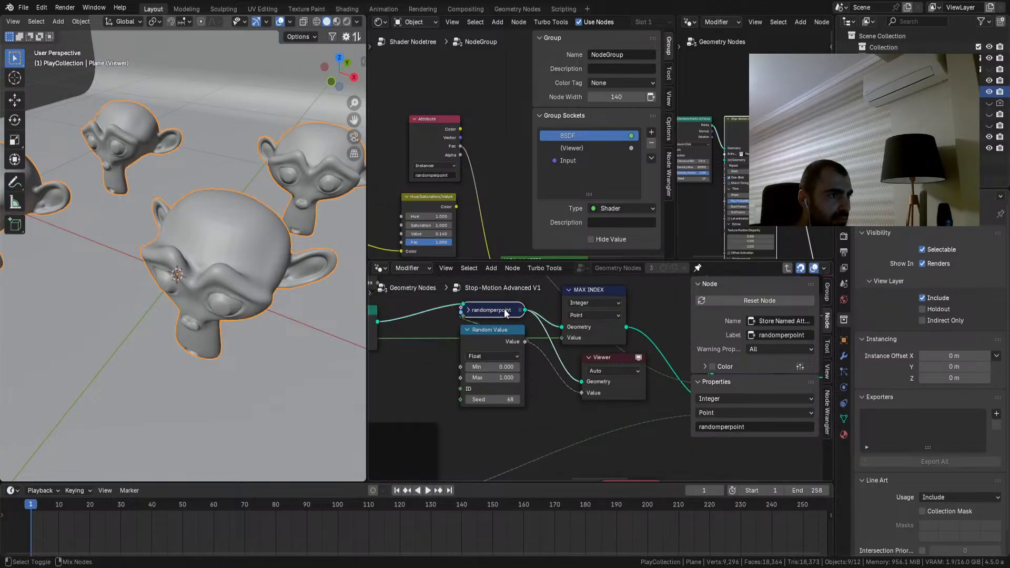
pyautogui.moveTo(290, 239)
pyautogui.mouseDown(button='middle')
pyautogui.moveTo(195, 207)
pyautogui.moveTo(327, 229)
pyautogui.moveTo(302, 236)
pyautogui.mouseUp(button='middle')
pyautogui.scroll(-5, 301, 236)
pyautogui.scroll(2, 301, 236)
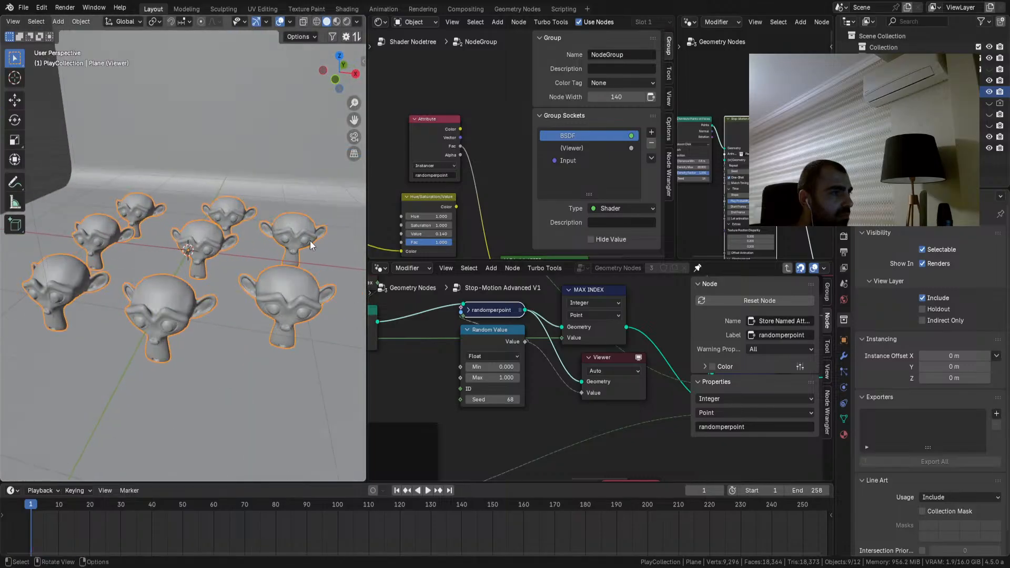
# Step: Exit to the parent node tree, preview the Distribute Points on Faces output, and reposition the Viewer node
pyautogui.click(789, 268)
pyautogui.scroll(-3, 605, 316)
pyautogui.keyDown('ctrl'); pyautogui.keyDown('shift'); pyautogui.click(510, 311); pyautogui.keyUp('shift'); pyautogui.keyUp('ctrl')
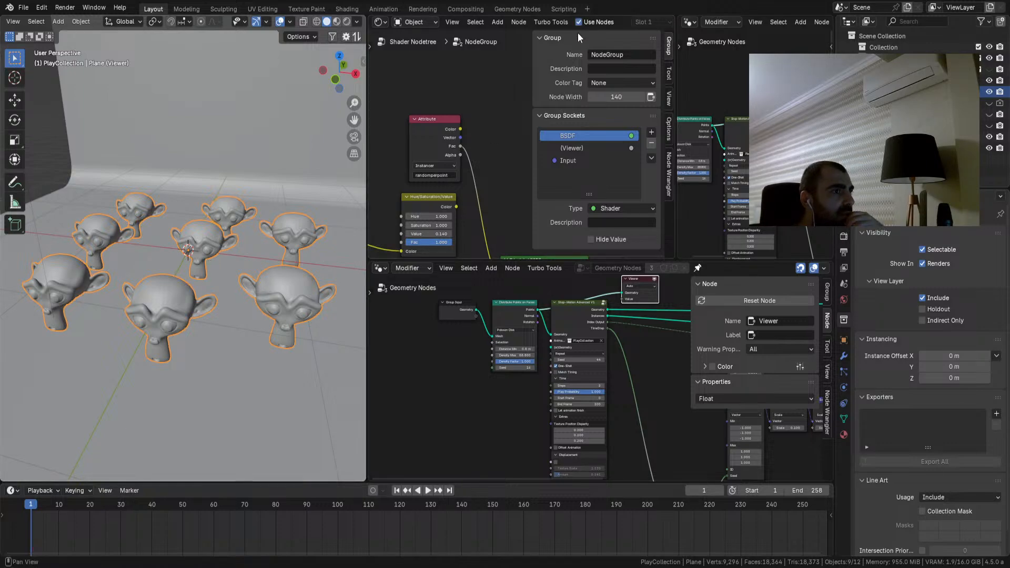
pyautogui.scroll(4, 595, 371)
pyautogui.moveTo(595, 325); pyautogui.dragTo(538, 438, button='middle')
pyautogui.moveTo(604, 360); pyautogui.dragTo(531, 313)
# Step: Preview the Group Input geometry and place the Viewer node above Distribute Points on Faces
pyautogui.moveTo(433, 376); pyautogui.dragTo(517, 365, button='middle')
pyautogui.keyDown('ctrl'); pyautogui.keyDown('shift'); pyautogui.click(431, 384); pyautogui.keyUp('shift'); pyautogui.keyUp('ctrl')
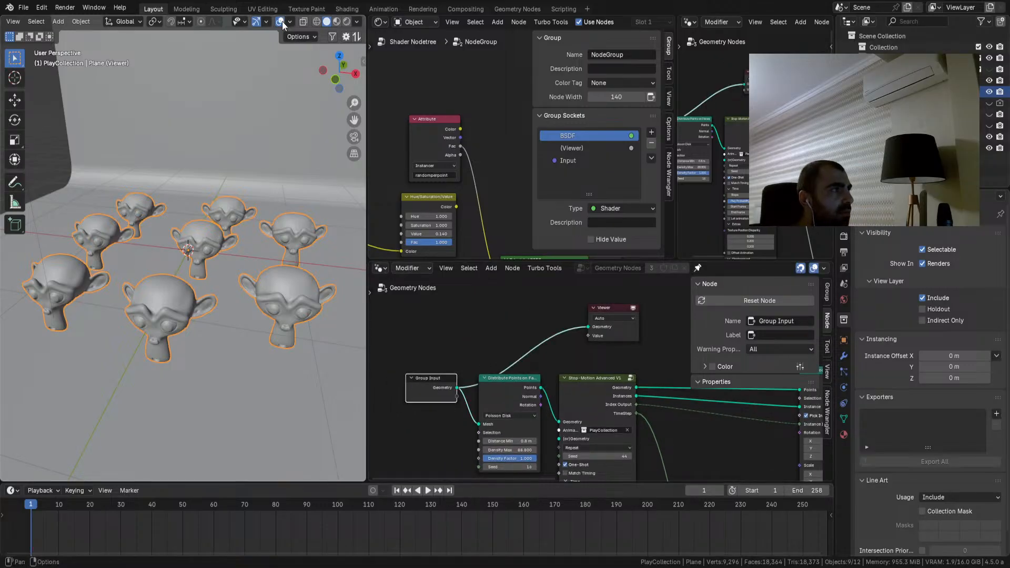
pyautogui.moveTo(614, 311); pyautogui.dragTo(504, 327)
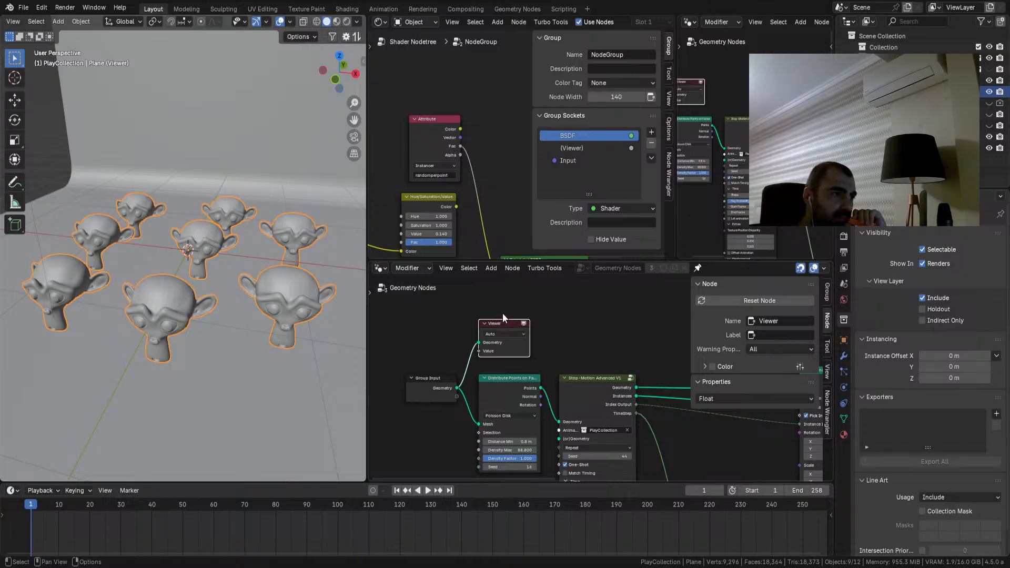
# Step: Try cutting the output link of the Translate Instances node and undo the cut
pyautogui.moveTo(504, 314); pyautogui.dragTo(601, 353, button='middle')
pyautogui.keyDown('ctrl'); pyautogui.moveTo(625, 327); pyautogui.dragTo(575, 410, button='right'); pyautogui.keyUp('ctrl')
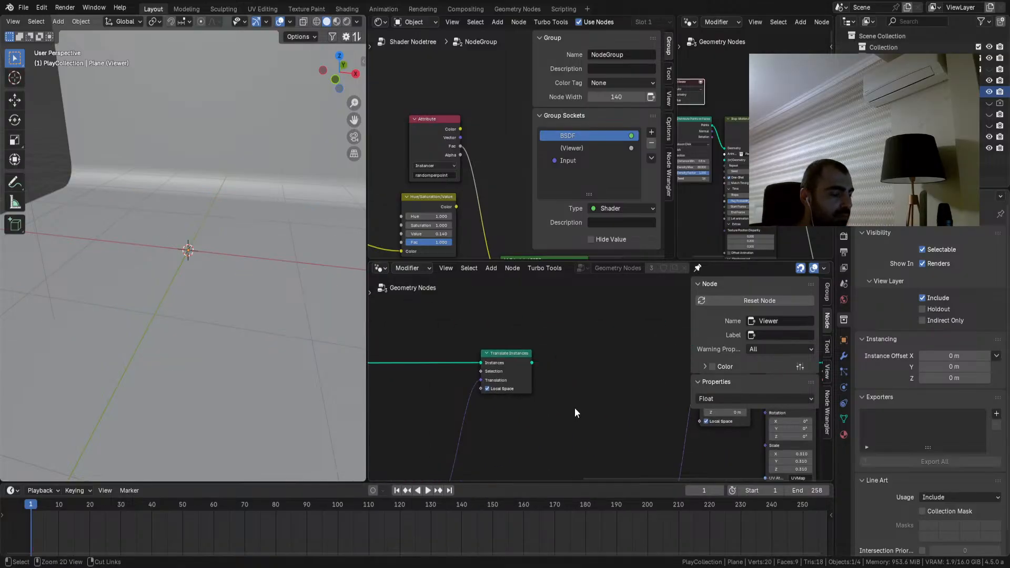
pyautogui.hotkey('ctrl', 'z')
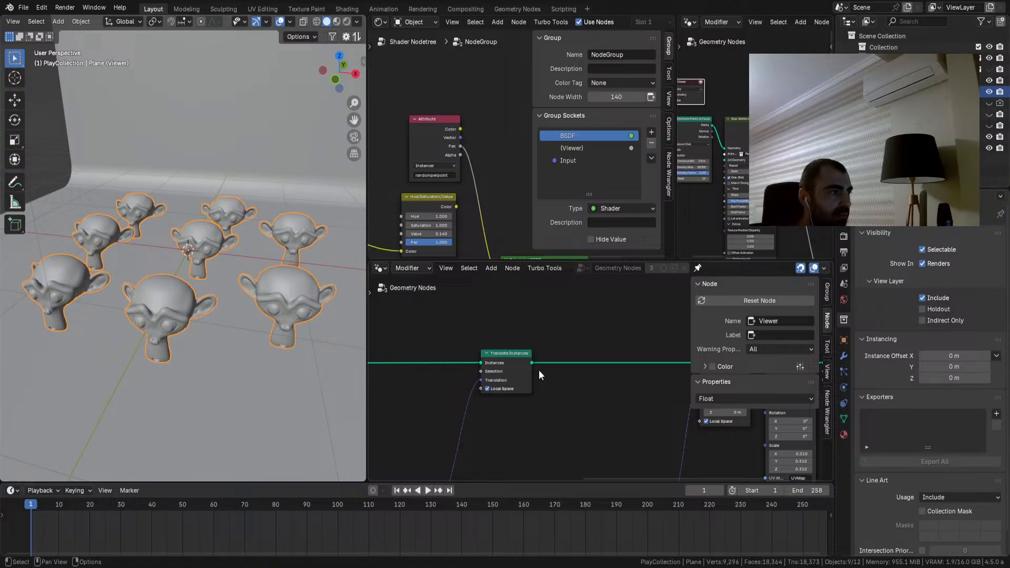
# Step: Preview Instance on Points, Stop-Motion Advanced V1 and finally Distribute Points on Faces, placing the Viewer above the Stop-Motion node
pyautogui.moveTo(539, 371); pyautogui.dragTo(691, 370, button='middle')
pyautogui.keyDown('ctrl'); pyautogui.keyDown('shift'); pyautogui.click(514, 355); pyautogui.keyUp('shift'); pyautogui.keyUp('ctrl')
pyautogui.moveTo(498, 349); pyautogui.dragTo(786, 357, button='middle')
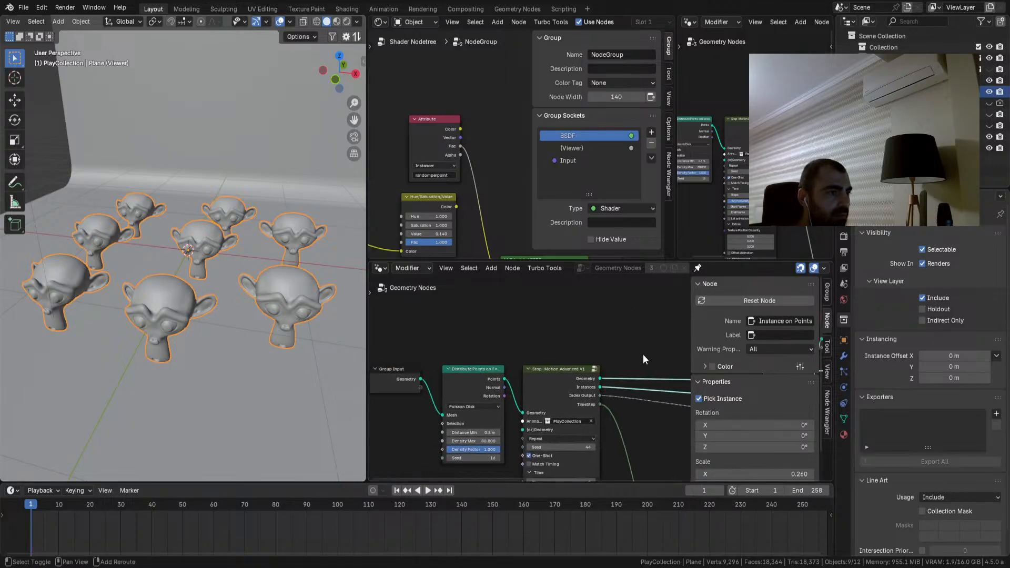
pyautogui.keyDown('ctrl'); pyautogui.keyDown('shift'); pyautogui.click(542, 375); pyautogui.keyUp('shift'); pyautogui.keyUp('ctrl')
pyautogui.keyDown('ctrl'); pyautogui.keyDown('shift'); pyautogui.click(484, 370); pyautogui.keyUp('shift'); pyautogui.keyUp('ctrl')
pyautogui.moveTo(632, 329); pyautogui.dragTo(550, 316)
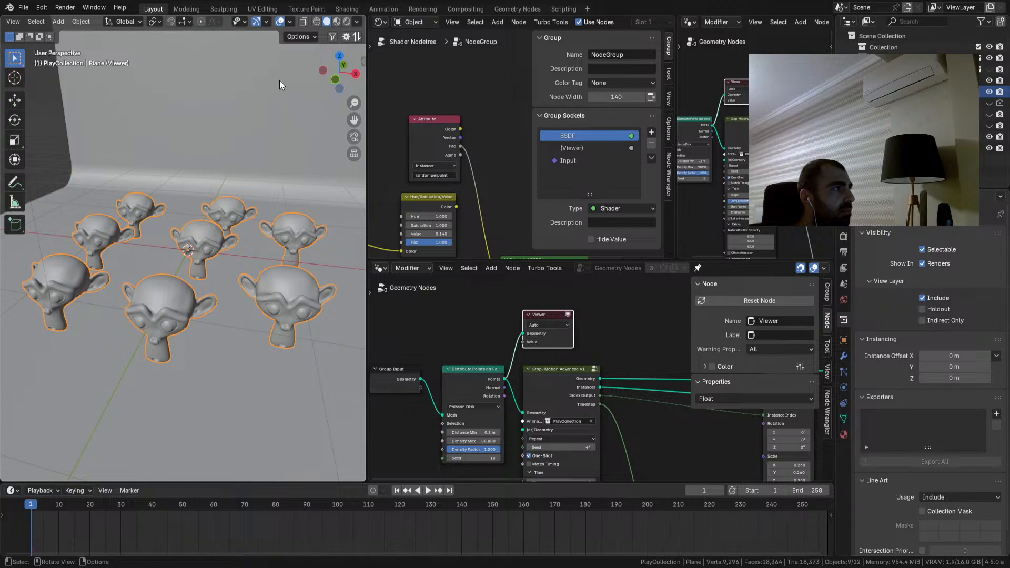
# Step: Hide the highlighted outliner object in the viewport and show it again while checking the creatures from another angle
pyautogui.moveTo(279, 45); pyautogui.dragTo(289, 222, button='middle')
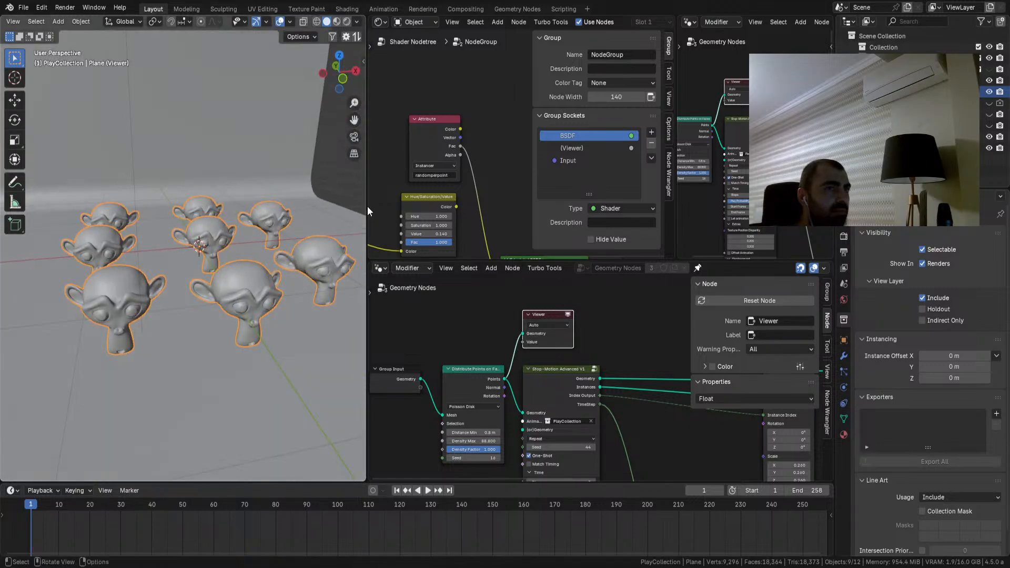
pyautogui.click(989, 92)
pyautogui.click(989, 93)
pyautogui.scroll(2, 544, 330)
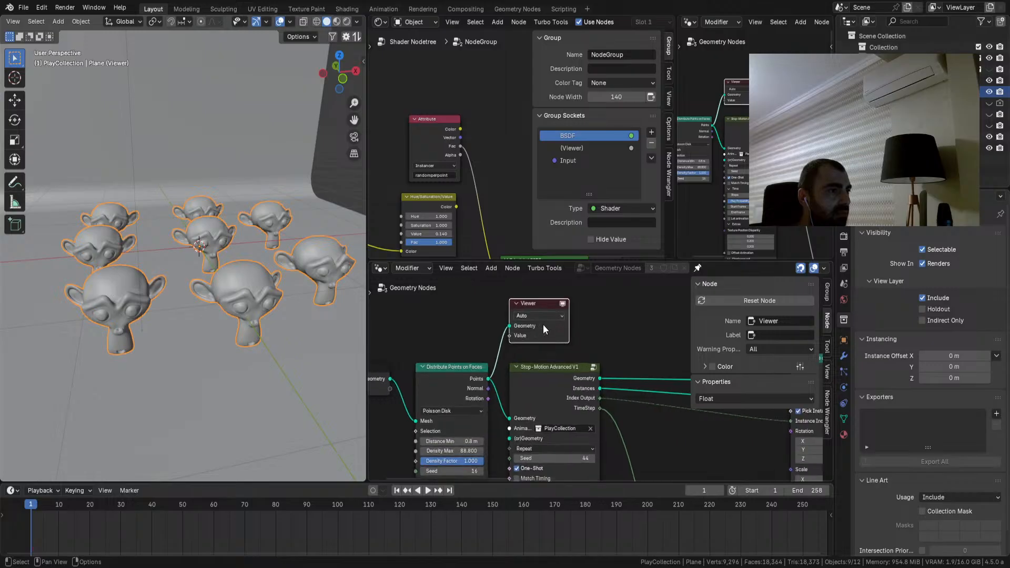
# Step: Preview the Group Input geometry and place the Viewer node directly above Distribute Points on Faces
pyautogui.click(559, 299)
pyautogui.click(559, 299)
pyautogui.moveTo(429, 321); pyautogui.dragTo(531, 301, button='middle')
pyautogui.keyDown('ctrl'); pyautogui.keyDown('shift'); pyautogui.click(449, 345); pyautogui.keyUp('shift'); pyautogui.keyUp('ctrl')
pyautogui.moveTo(516, 292); pyautogui.dragTo(533, 295)
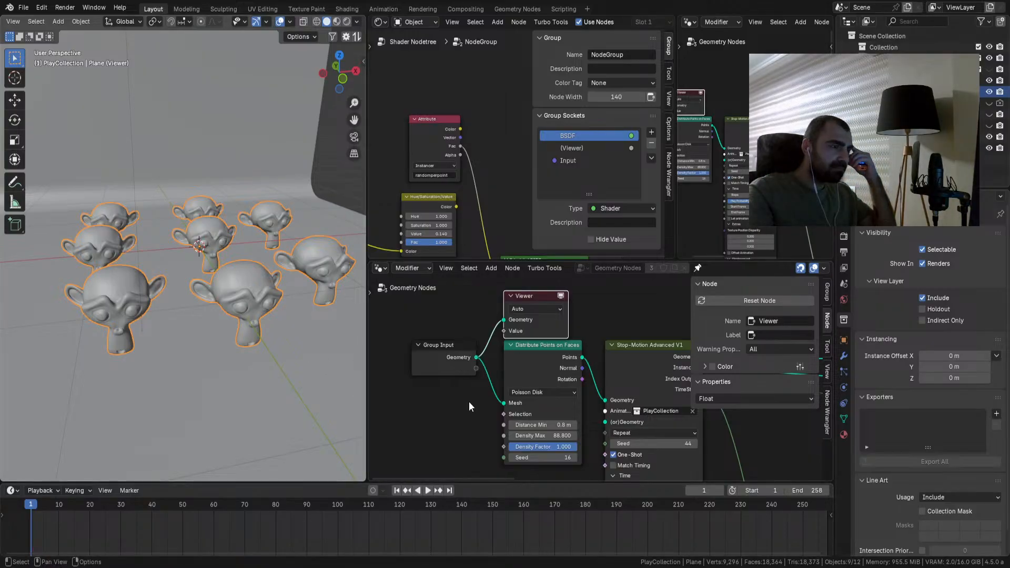
# Step: Hide and show the highlighted outliner object in the viewport and unpin the geometry node tree
pyautogui.scroll(-6, 497, 388)
pyautogui.moveTo(544, 389); pyautogui.dragTo(477, 387, button='middle')
pyautogui.click(990, 92)
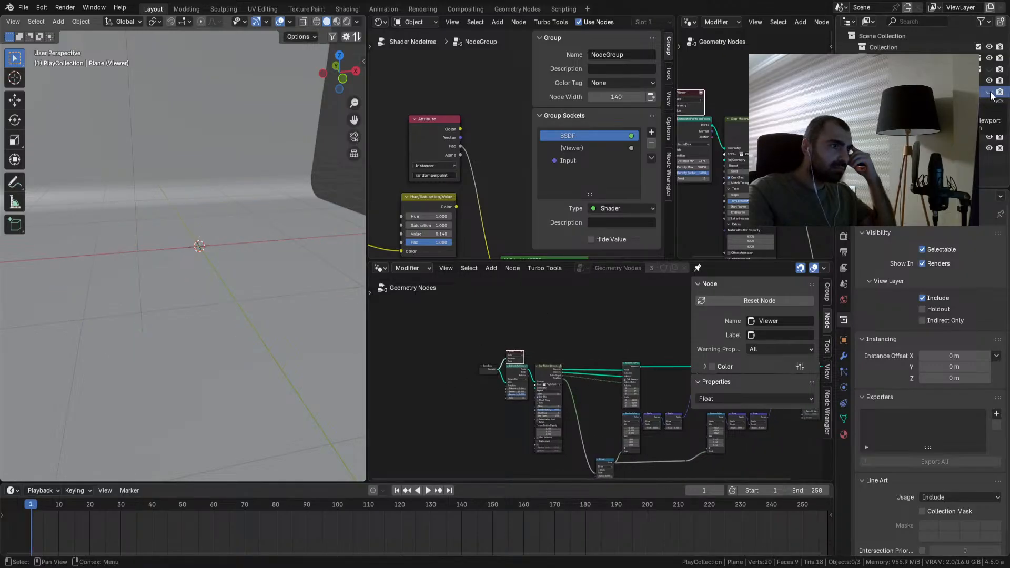
pyautogui.click(990, 92)
pyautogui.click(699, 268)
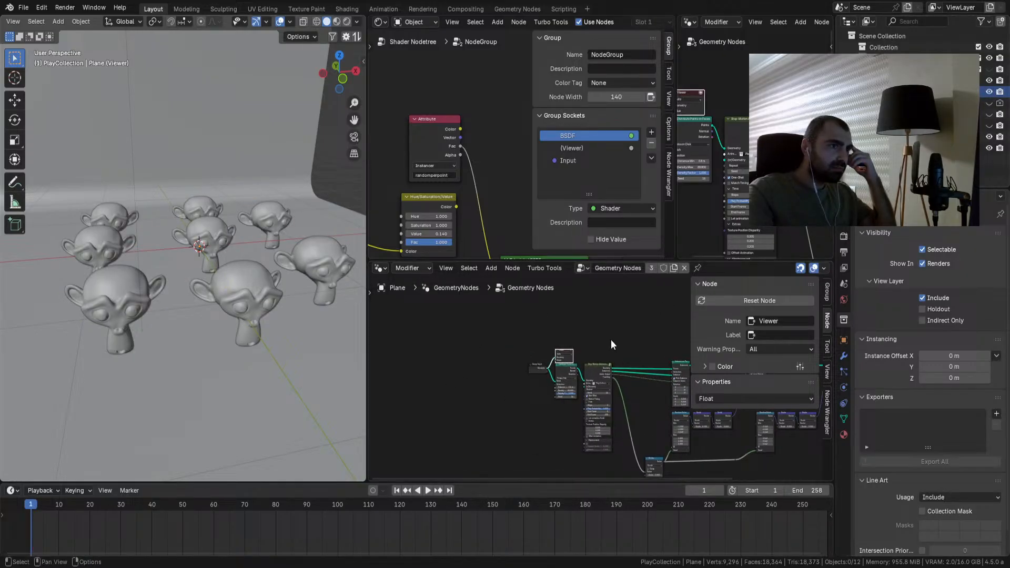
# Step: Activate the Viewer on the Group Input geometry and preview the output of the Stop-Motion Advanced V1 node
pyautogui.scroll(3, 579, 336)
pyautogui.click(501, 313)
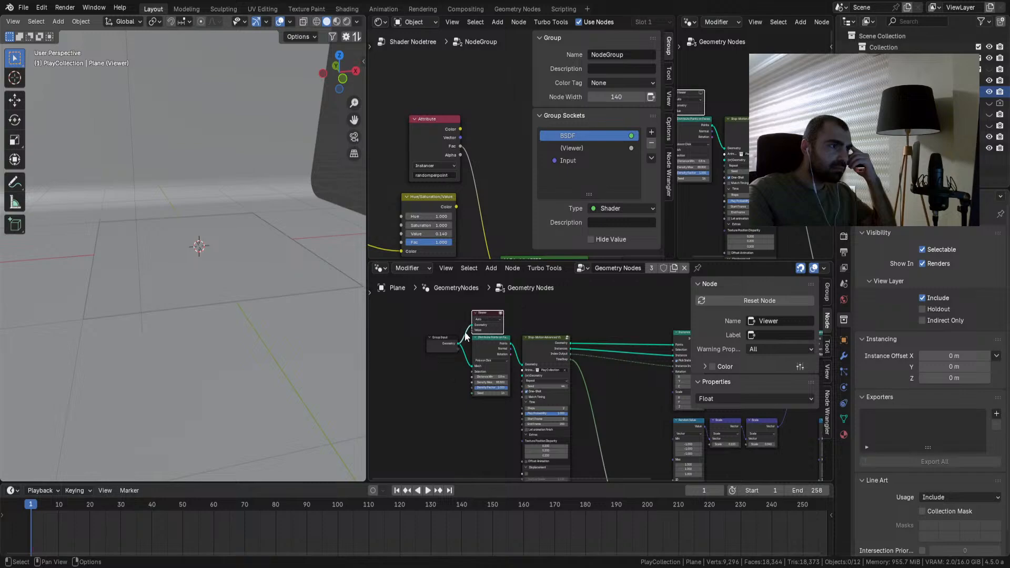
pyautogui.scroll(3, 537, 346)
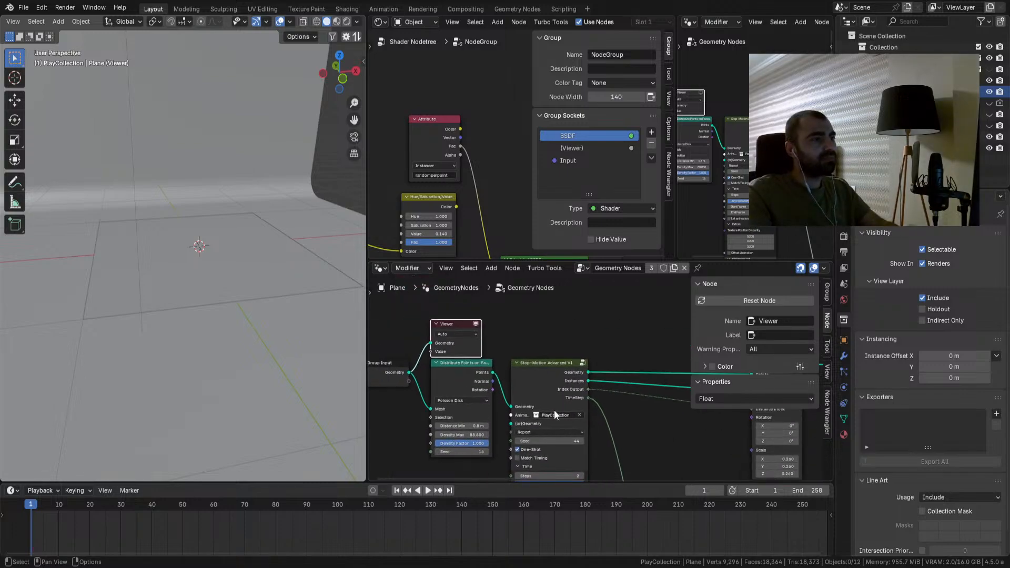
pyautogui.keyDown('ctrl'); pyautogui.keyDown('shift'); pyautogui.click(547, 374); pyautogui.keyUp('shift'); pyautogui.keyUp('ctrl')
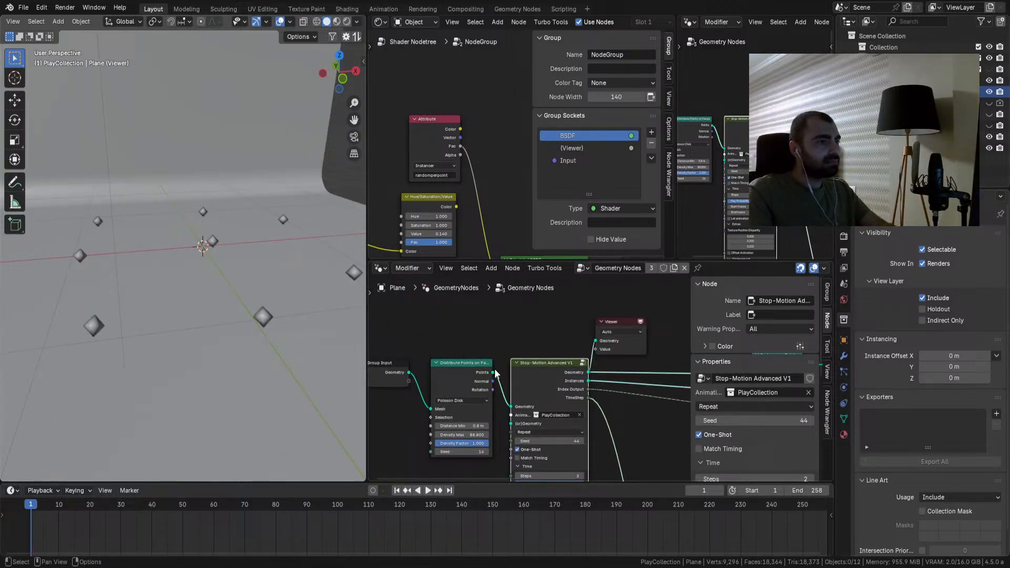
# Step: Enter the Stop-Motion Advanced V1 group and preview the stored randomperpoint attribute on the points from a higher angle
pyautogui.press('Tab')
pyautogui.scroll(3, 556, 375)
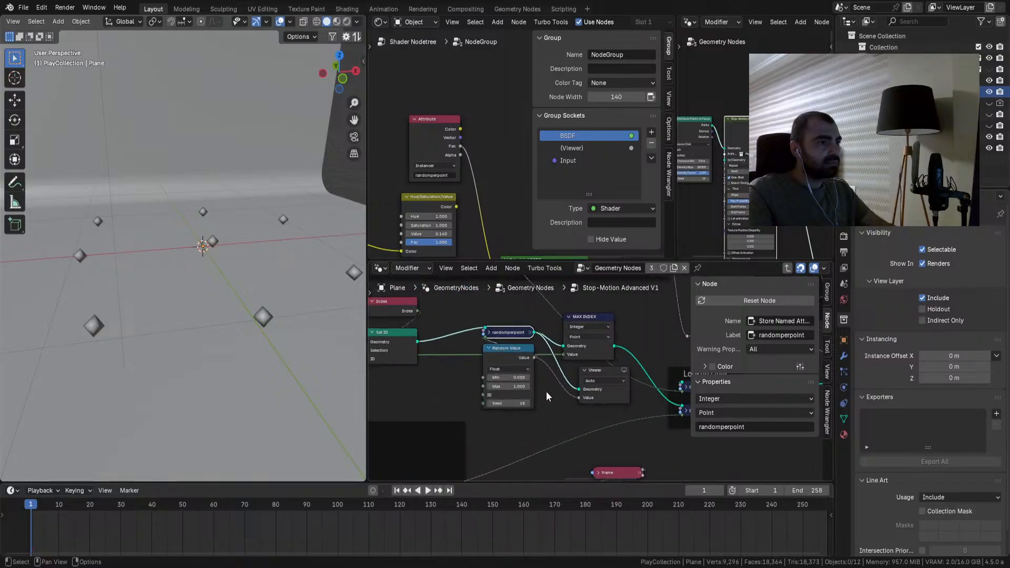
pyautogui.keyDown('ctrl'); pyautogui.keyDown('shift'); pyautogui.click(505, 349); pyautogui.keyUp('shift'); pyautogui.keyUp('ctrl')
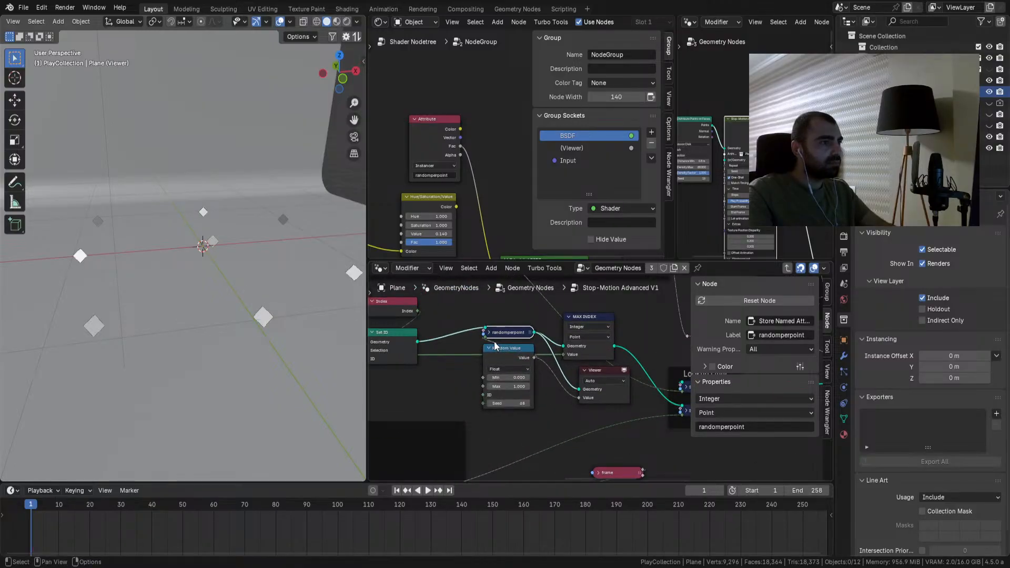
pyautogui.moveTo(211, 259); pyautogui.dragTo(221, 277, button='middle')
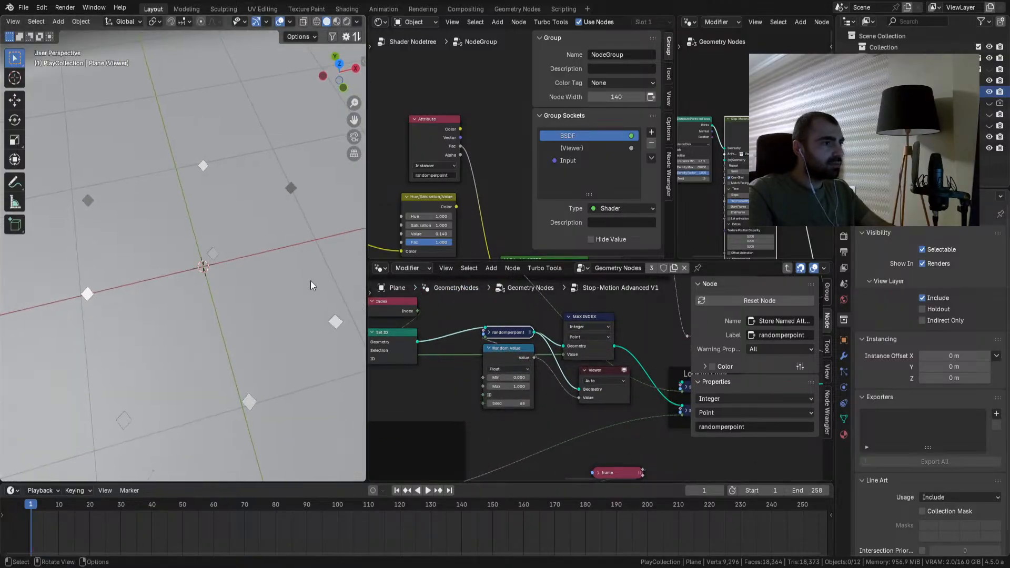
# Step: Turn off the Viewer preview and expand the randomperpoint store node to check its settings, collapsing it again
pyautogui.click(598, 369)
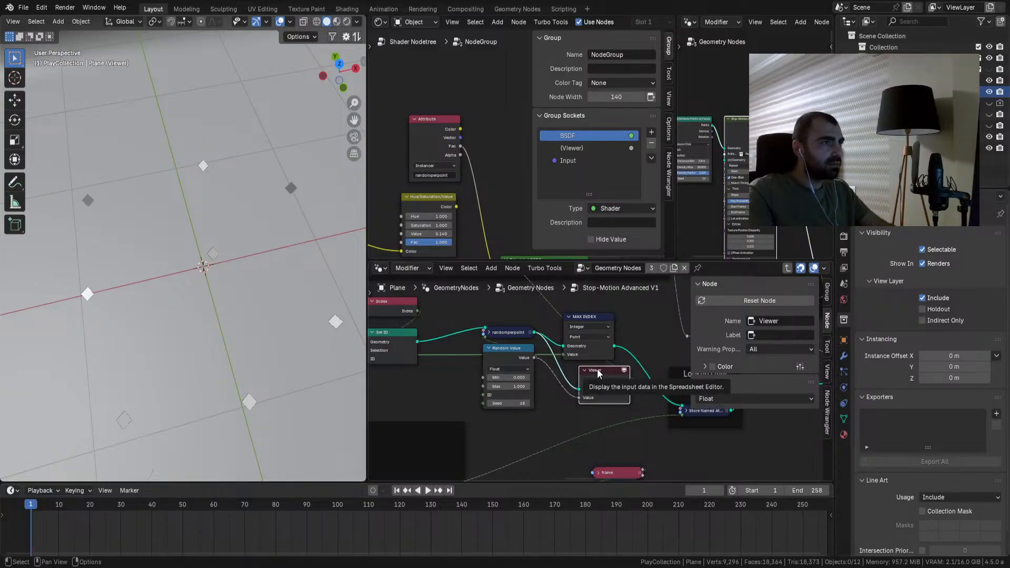
pyautogui.press('x')
pyautogui.keyDown('ctrl'); pyautogui.keyDown('shift'); pyautogui.click(519, 347); pyautogui.keyUp('shift'); pyautogui.keyUp('ctrl')
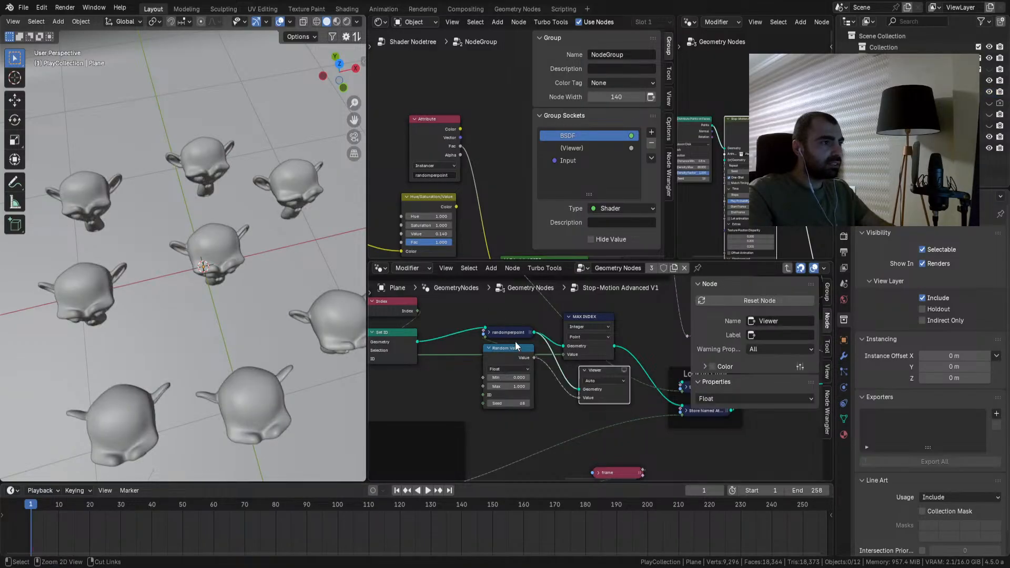
pyautogui.click(492, 332)
pyautogui.click(490, 331)
pyautogui.scroll(2, 491, 375)
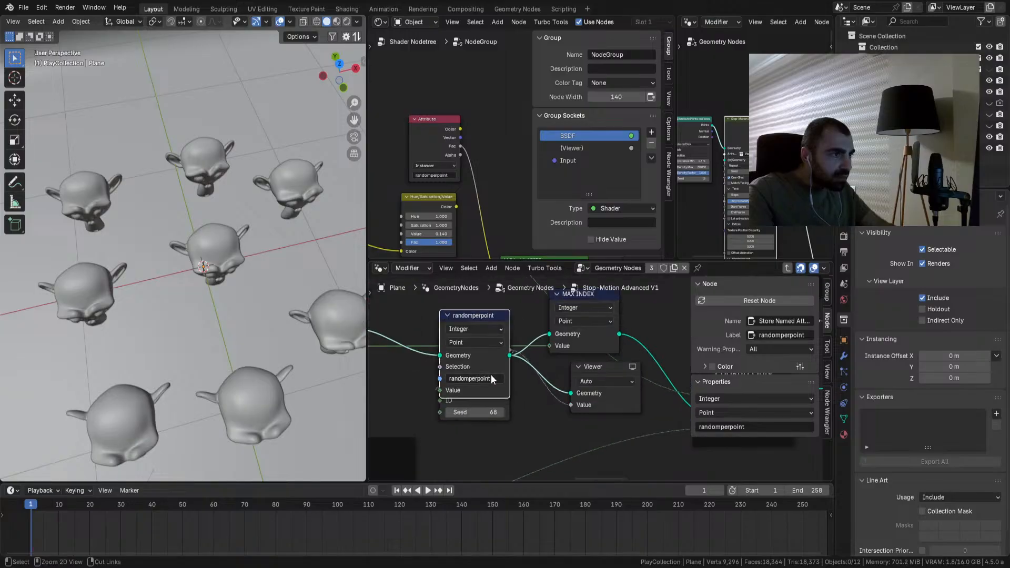
pyautogui.click(447, 315)
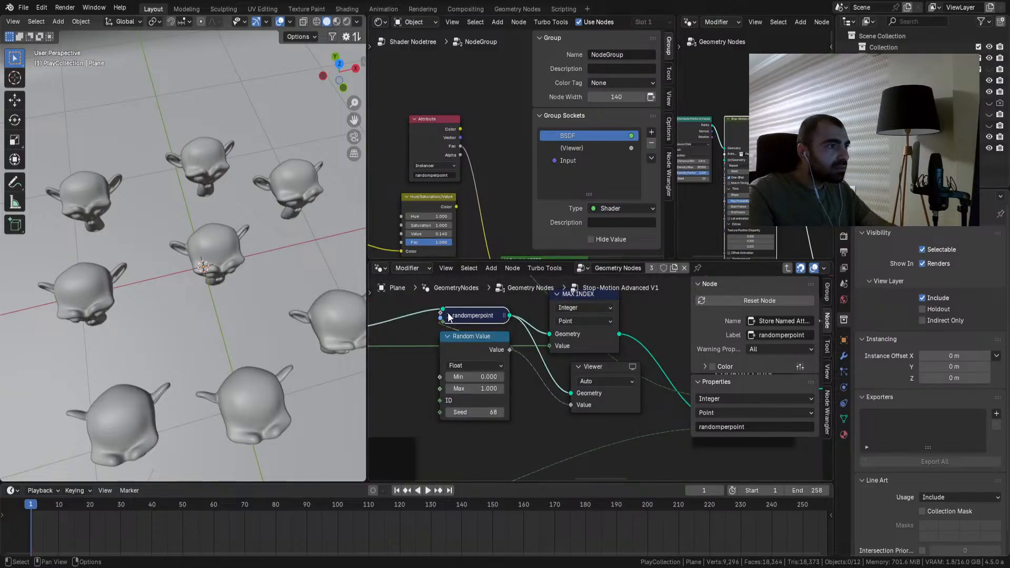
# Step: Set the shader's Attribute node type to Geometry and delete the Viewer node inside the stop-motion group
pyautogui.click(437, 166)
pyautogui.click(431, 185)
pyautogui.click(597, 366)
pyautogui.press('Delete')
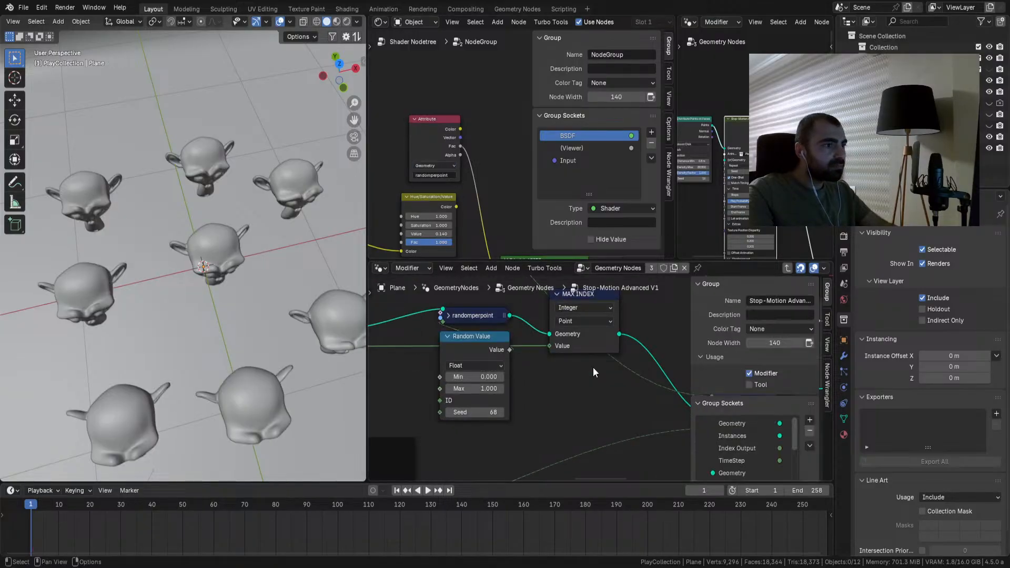
# Step: Switch the viewport to rendered shading and enlarge the shader node editor around the Attribute node
pyautogui.click(347, 22)
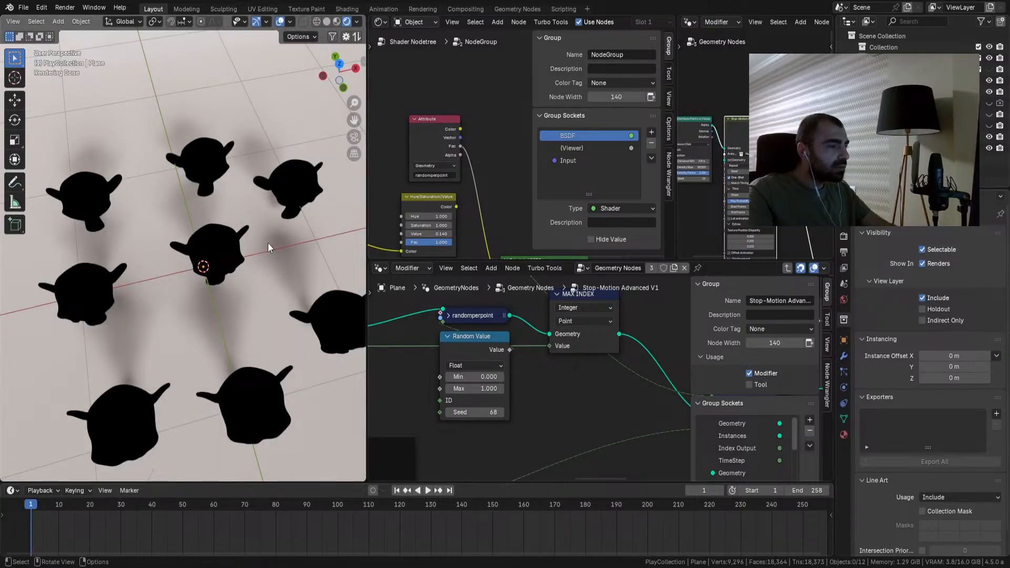
pyautogui.moveTo(258, 245); pyautogui.dragTo(220, 194, button='middle')
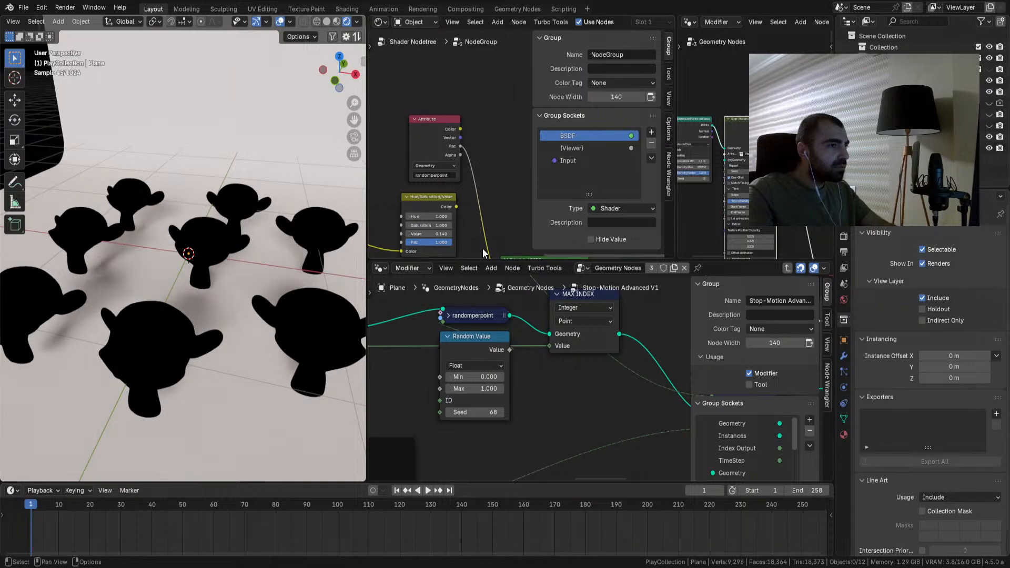
pyautogui.moveTo(584, 262); pyautogui.dragTo(584, 361)
pyautogui.moveTo(676, 247); pyautogui.dragTo(784, 246)
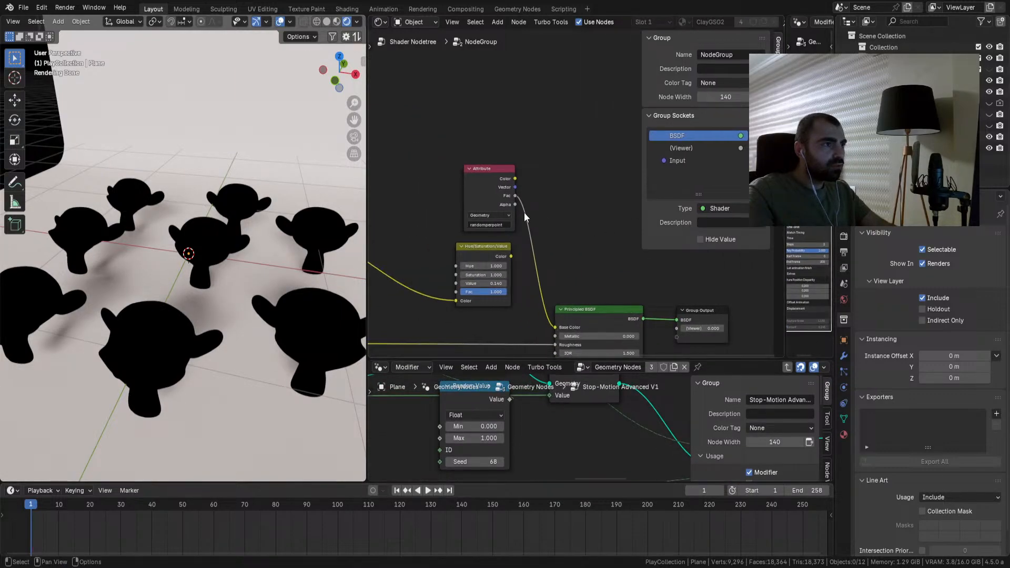
# Step: Preview the Attribute node's outputs one after another on the creatures, ending on Fac
pyautogui.keyDown('ctrl'); pyautogui.keyDown('shift'); pyautogui.click(503, 201); pyautogui.keyUp('shift'); pyautogui.keyUp('ctrl')
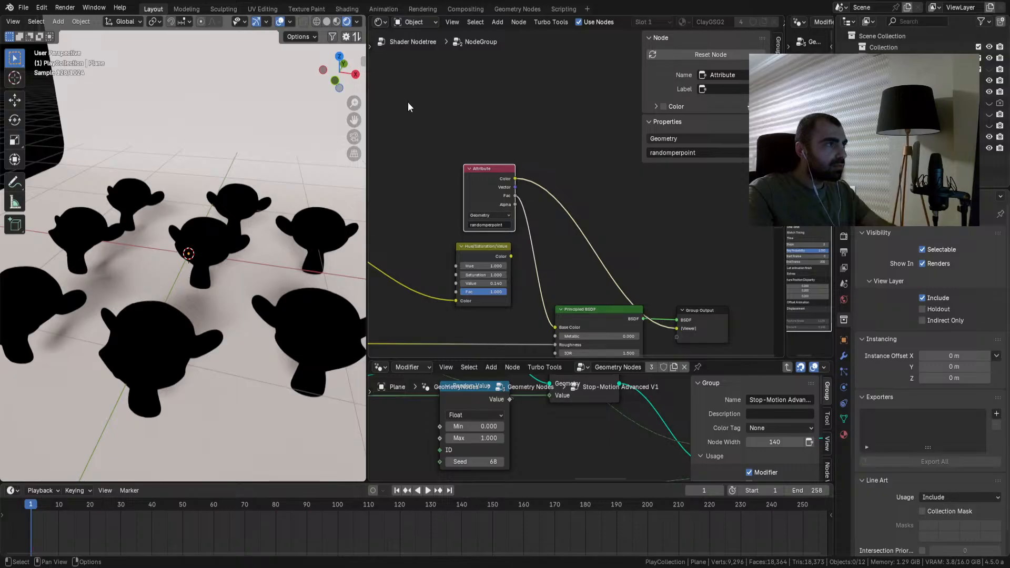
pyautogui.keyDown('ctrl'); pyautogui.keyDown('shift'); pyautogui.click(497, 188); pyautogui.keyUp('shift'); pyautogui.keyUp('ctrl')
pyautogui.keyDown('ctrl'); pyautogui.keyDown('shift'); pyautogui.click(496, 188); pyautogui.keyUp('shift'); pyautogui.keyUp('ctrl')
pyautogui.keyDown('ctrl'); pyautogui.keyDown('shift'); pyautogui.click(497, 188); pyautogui.keyUp('shift'); pyautogui.keyUp('ctrl')
pyautogui.keyDown('ctrl'); pyautogui.keyDown('shift'); pyautogui.click(494, 191); pyautogui.keyUp('shift'); pyautogui.keyUp('ctrl')
pyautogui.keyDown('ctrl'); pyautogui.keyDown('shift'); pyautogui.click(494, 192); pyautogui.keyUp('shift'); pyautogui.keyUp('ctrl')
pyautogui.keyDown('ctrl'); pyautogui.keyDown('shift'); pyautogui.click(494, 191); pyautogui.keyUp('shift'); pyautogui.keyUp('ctrl')
pyautogui.keyDown('ctrl'); pyautogui.keyDown('shift'); pyautogui.click(494, 191); pyautogui.keyUp('shift'); pyautogui.keyUp('ctrl')
pyautogui.keyDown('ctrl'); pyautogui.keyDown('shift'); pyautogui.click(494, 192); pyautogui.keyUp('shift'); pyautogui.keyUp('ctrl')
pyautogui.keyDown('ctrl'); pyautogui.keyDown('shift'); pyautogui.click(494, 192); pyautogui.keyUp('shift'); pyautogui.keyUp('ctrl')
pyautogui.keyDown('ctrl'); pyautogui.keyDown('shift'); pyautogui.click(494, 191); pyautogui.keyUp('shift'); pyautogui.keyUp('ctrl')
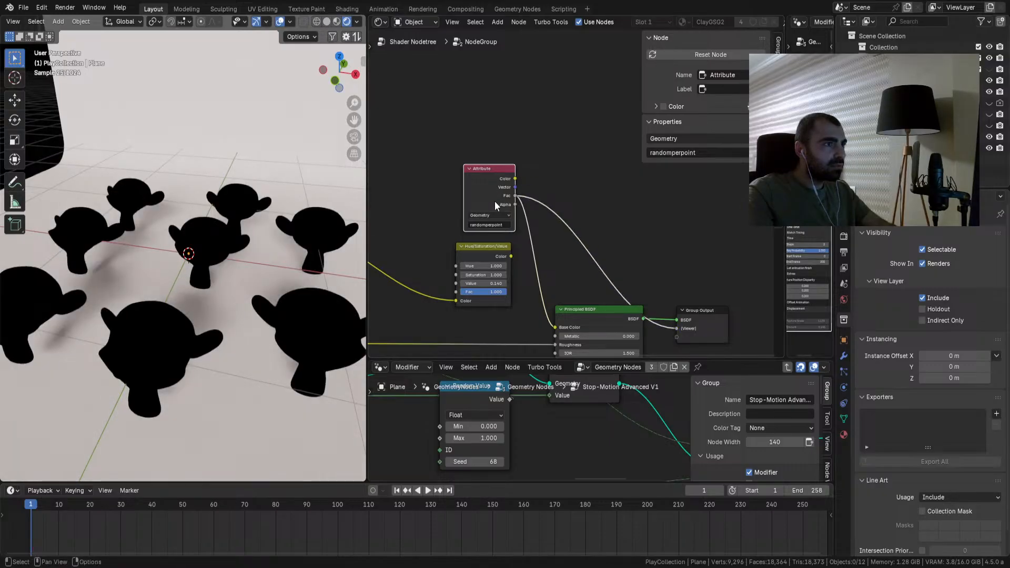
# Step: Try the Instancer type on the Attribute node and undo the change
pyautogui.click(495, 216)
pyautogui.click(485, 251)
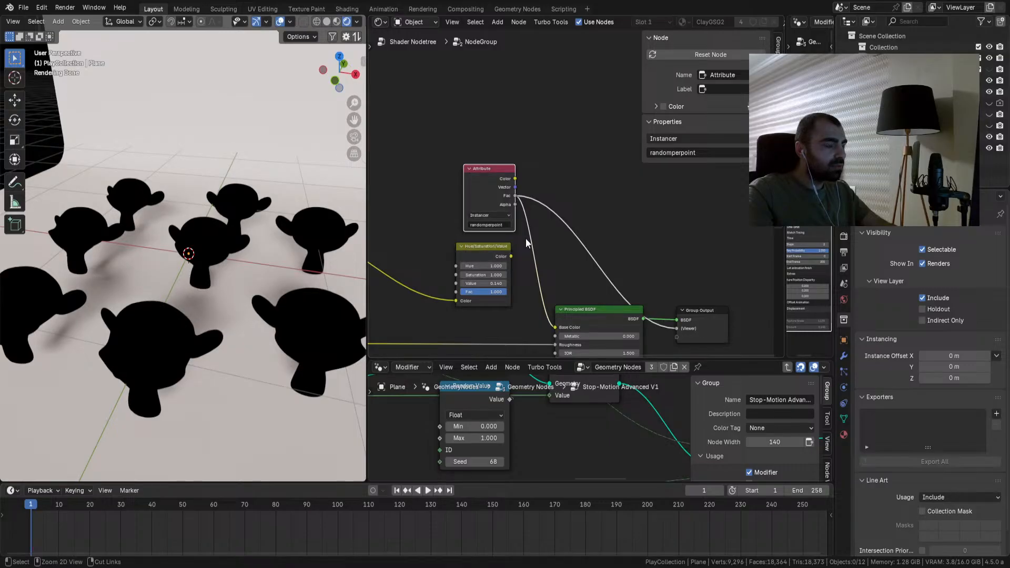
pyautogui.hotkey('ctrl', 'z')
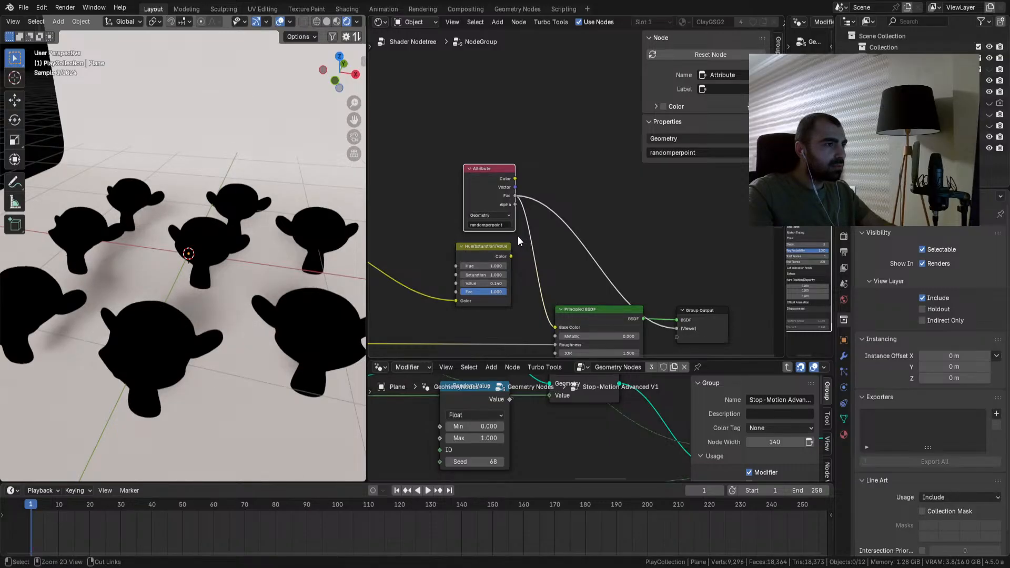
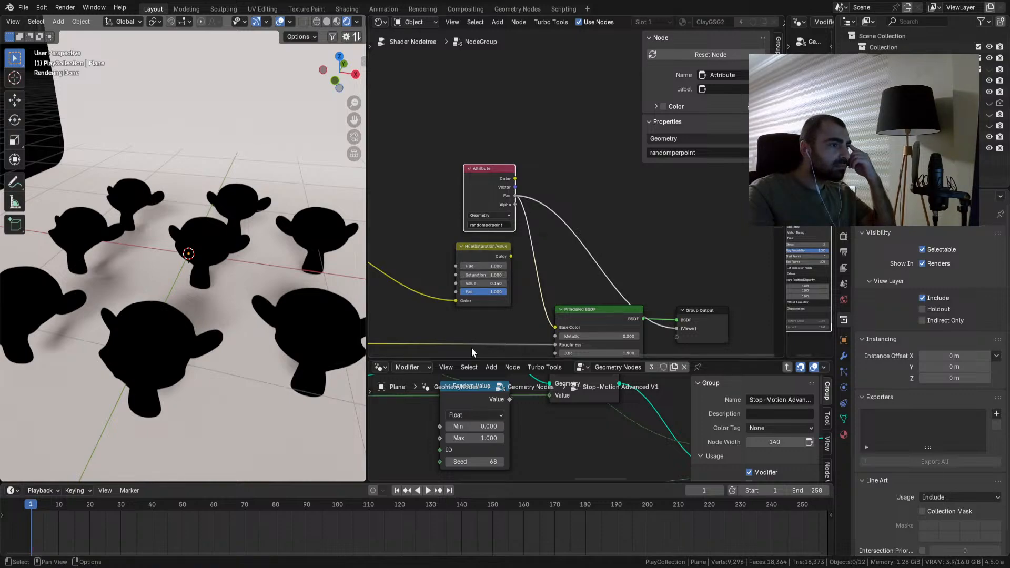
# Step: Leave the Stop-Motion Advanced V1 group for the parent Geometry Nodes tree and delete the Viewer node there
pyautogui.scroll(-6, 507, 400)
pyautogui.scroll(3, 510, 409)
pyautogui.moveTo(566, 419); pyautogui.dragTo(765, 369, button='middle')
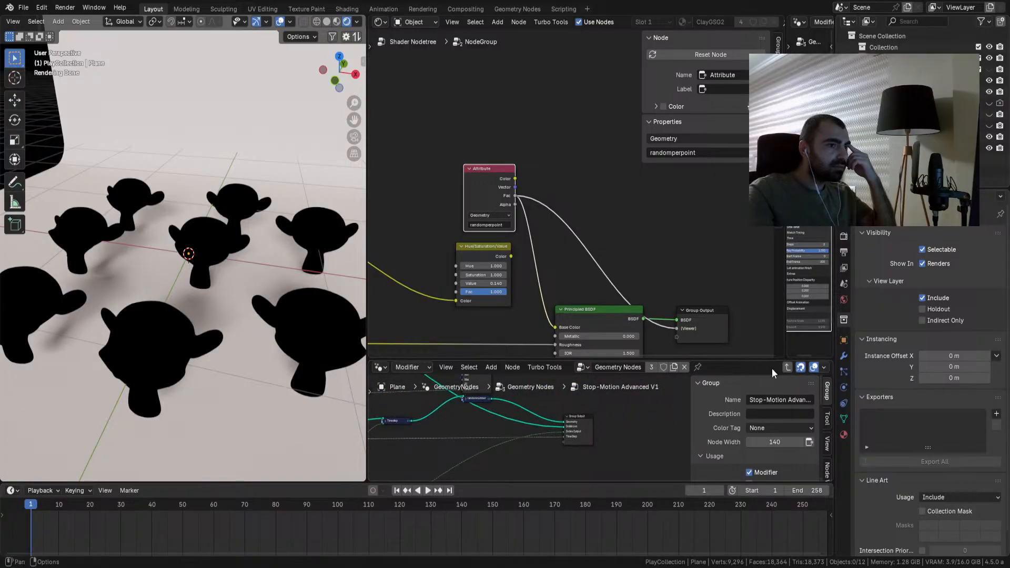
pyautogui.click(788, 368)
pyautogui.moveTo(551, 403); pyautogui.dragTo(515, 404, button='middle')
pyautogui.moveTo(605, 385); pyautogui.dragTo(567, 405)
pyautogui.press('x')
# Step: Insert a Store Named Attribute node between Instance on Points and Translate Instances, and enlarge the geometry node editor
pyautogui.scroll(5, 673, 426)
pyautogui.moveTo(675, 429); pyautogui.dragTo(496, 427, button='middle')
pyautogui.scroll(1, 548, 430)
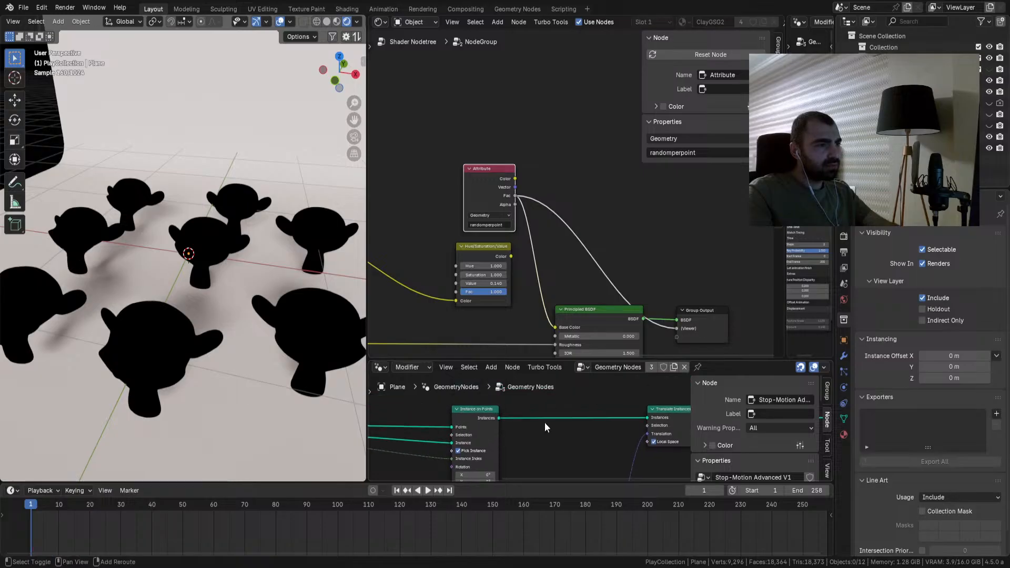
pyautogui.hotkey('shift', 'a')
pyautogui.write('stor')
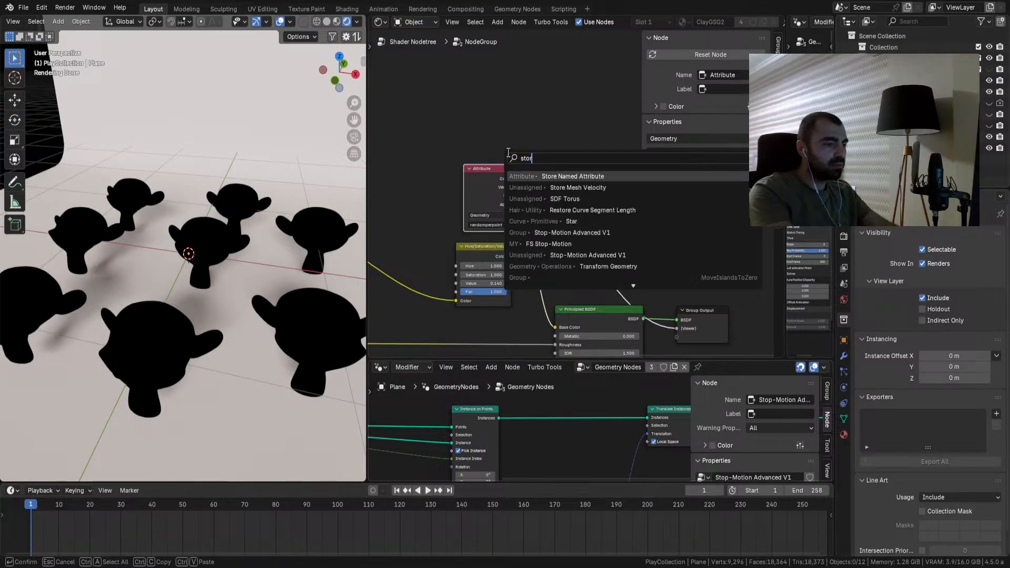
pyautogui.press('Return')
pyautogui.click(523, 411)
pyautogui.moveTo(576, 417)
pyautogui.mouseDown(button='middle')
pyautogui.moveTo(586, 415)
pyautogui.moveTo(561, 414)
pyautogui.mouseUp(button='middle')
pyautogui.moveTo(543, 360); pyautogui.dragTo(543, 206)
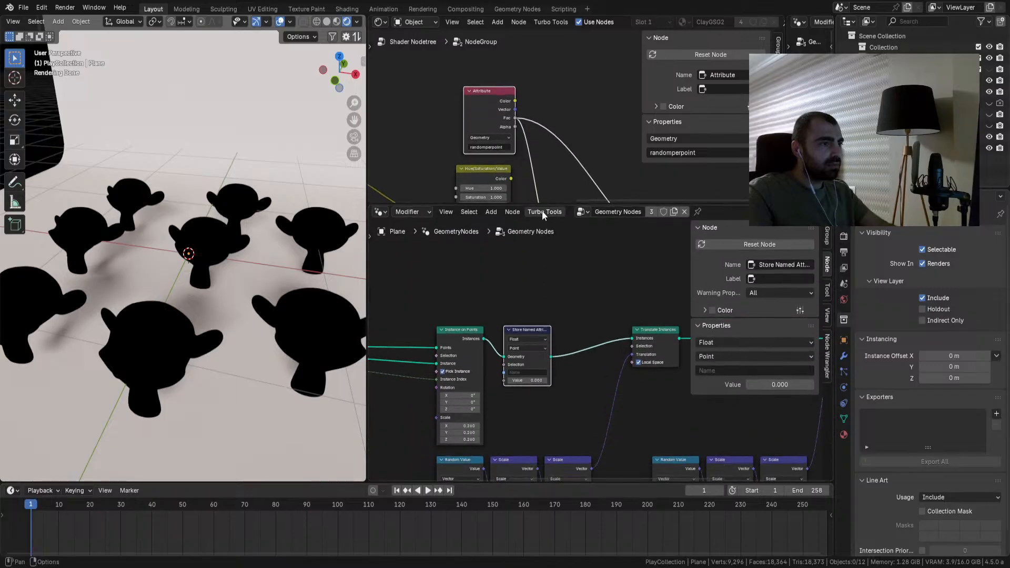
# Step: Name the attribute in the new Store Named Attribute node randomperpoint, matching the shader's Attribute node
pyautogui.scroll(2, 527, 317)
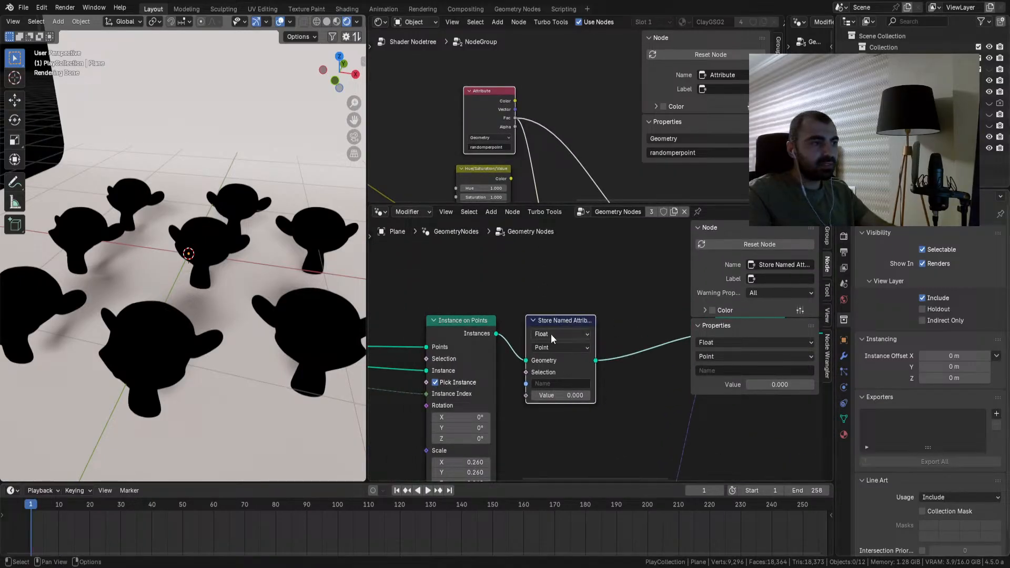
pyautogui.scroll(1, 544, 340)
pyautogui.scroll(-3, 543, 337)
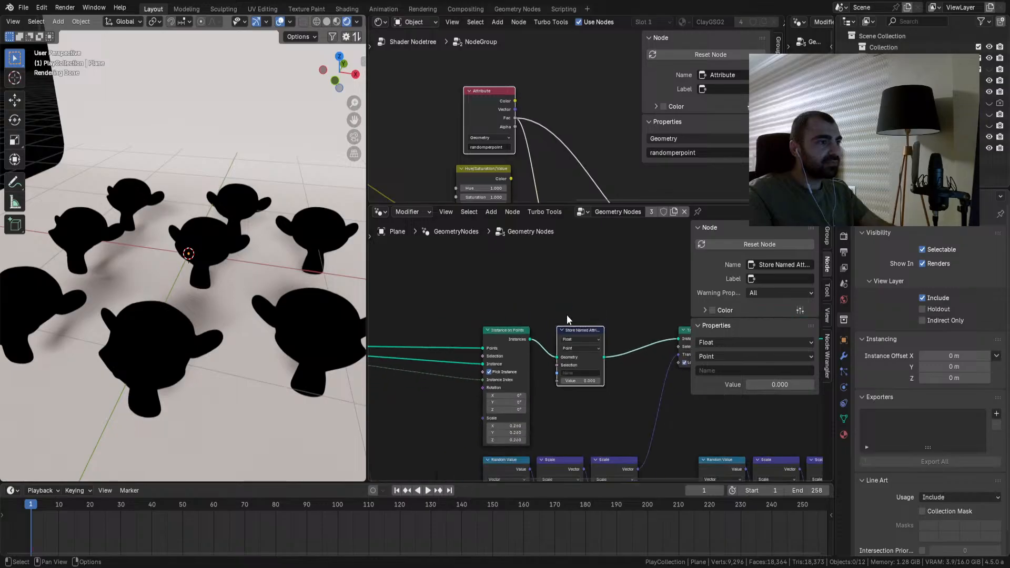
pyautogui.moveTo(562, 298); pyautogui.dragTo(566, 322, button='middle')
pyautogui.moveTo(481, 112); pyautogui.dragTo(474, 112)
pyautogui.scroll(1, 569, 338)
pyautogui.keyDown('shift'); pyautogui.moveTo(568, 339); pyautogui.dragTo(578, 342, button='middle'); pyautogui.keyUp('shift')
pyautogui.scroll(1, 563, 326)
pyautogui.write('randomperpoint')
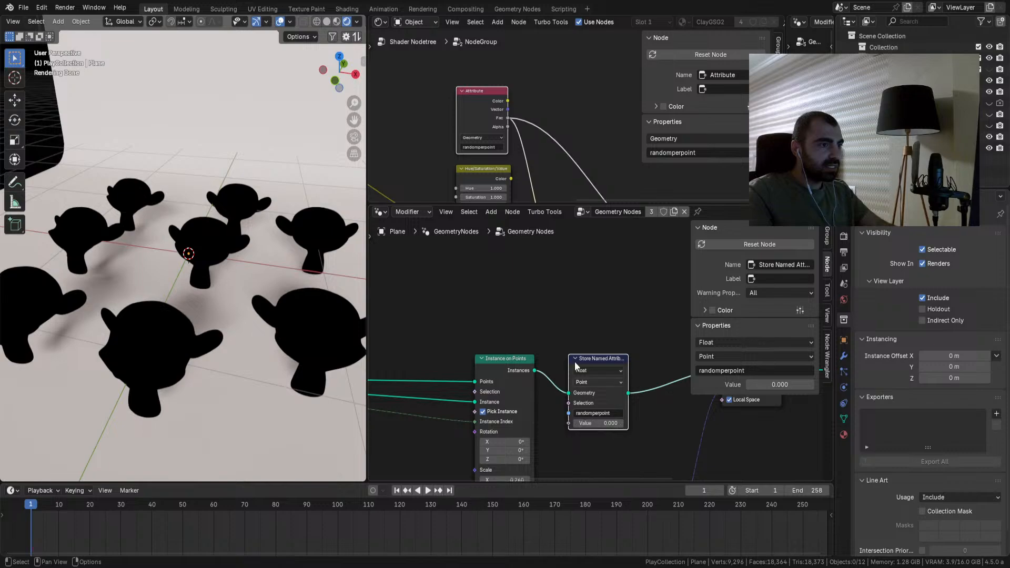
# Step: Add a Random Value node above Store Named Attribute and connect its output to the attribute's Value input
pyautogui.hotkey('shift', 'a')
pyautogui.click(516, 152)
pyautogui.write('random')
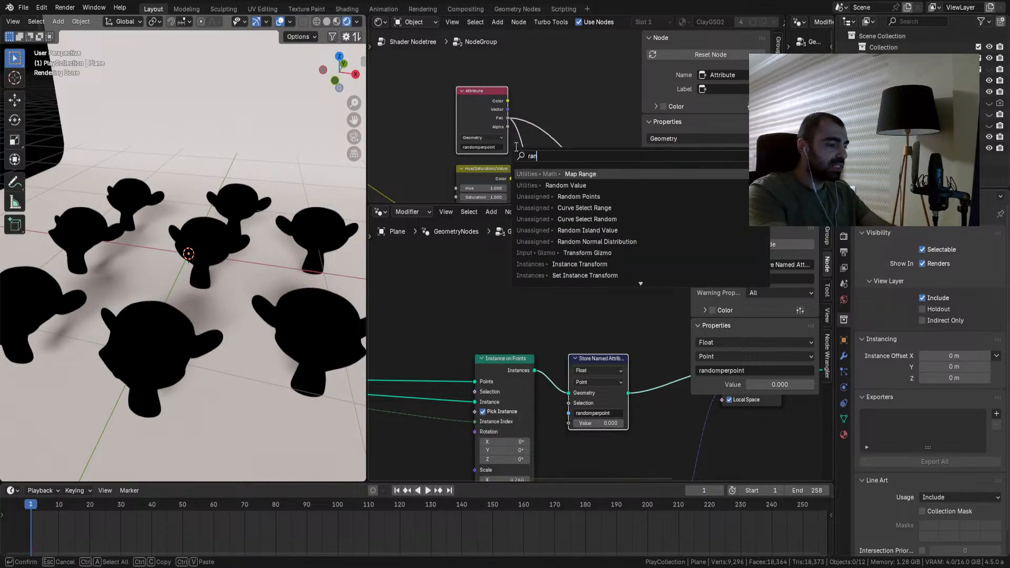
pyautogui.click(620, 174)
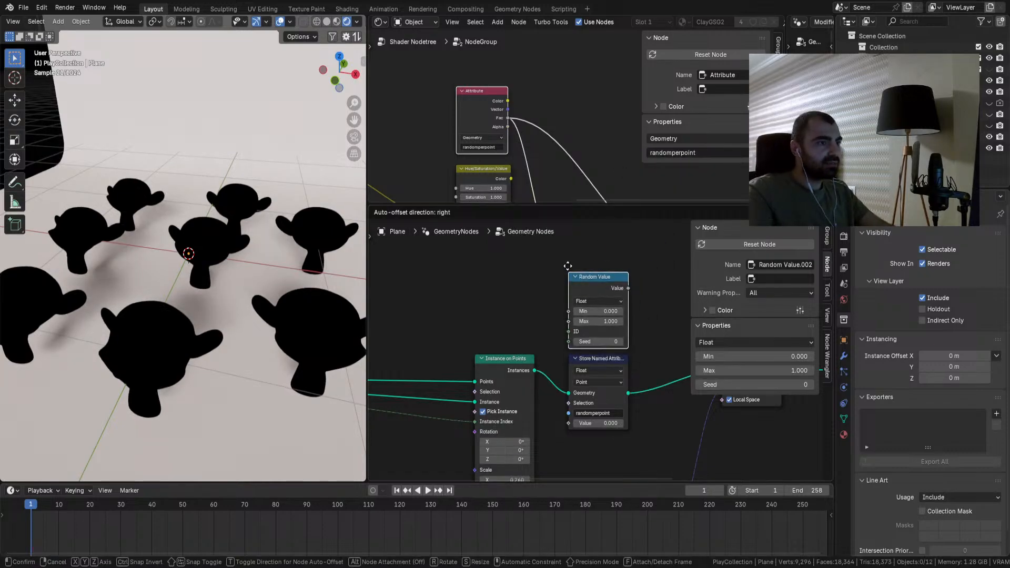
pyautogui.click(610, 303)
pyautogui.moveTo(628, 289); pyautogui.dragTo(569, 422)
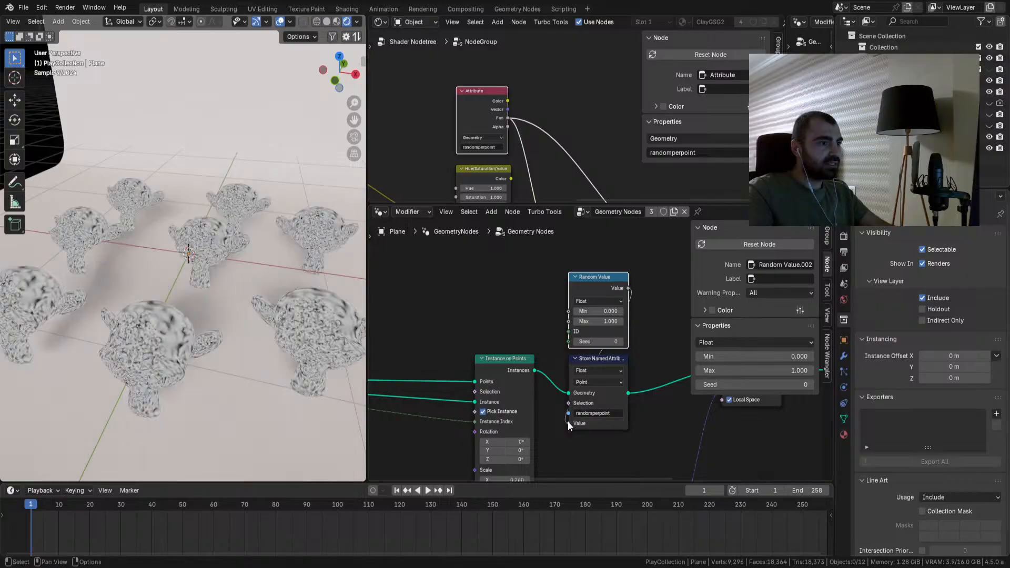
# Step: Set the Store Named Attribute domain to Instance and the shader's Attribute node type to Instancer
pyautogui.click(598, 382)
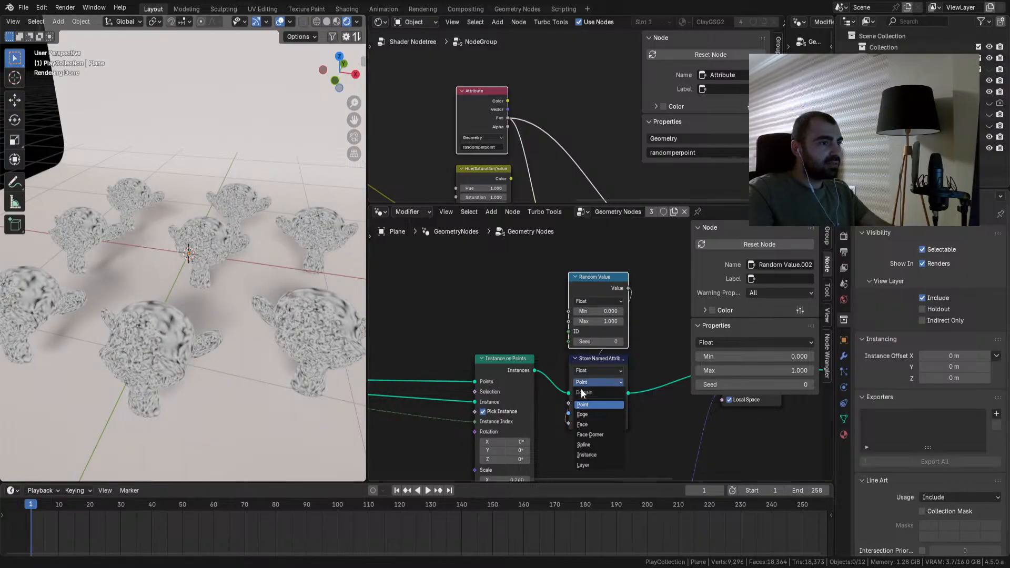
pyautogui.click(589, 457)
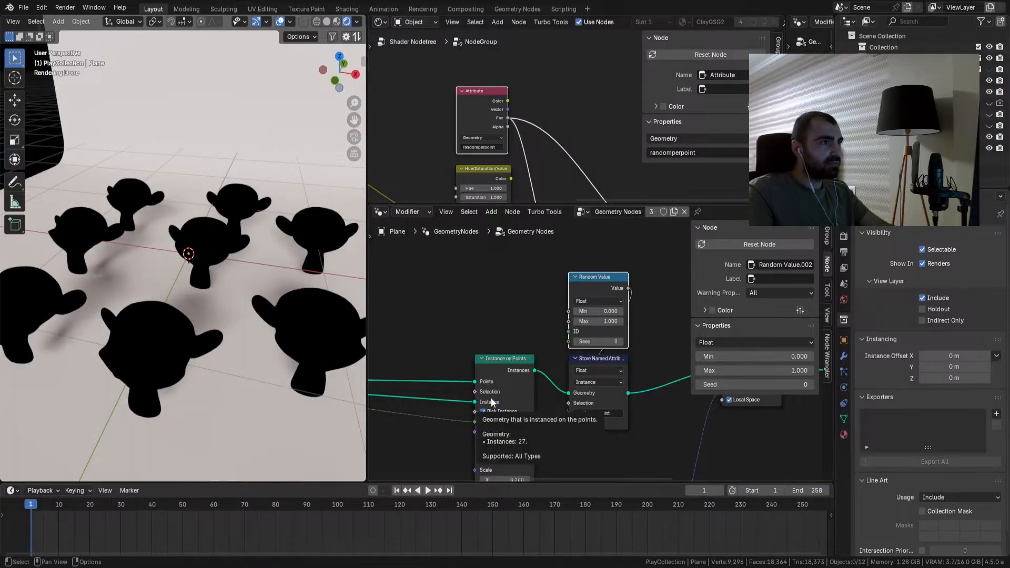
pyautogui.click(487, 138)
pyautogui.click(478, 174)
pyautogui.moveTo(527, 150); pyautogui.dragTo(498, 92, button='middle')
pyautogui.scroll(-5, 495, 93)
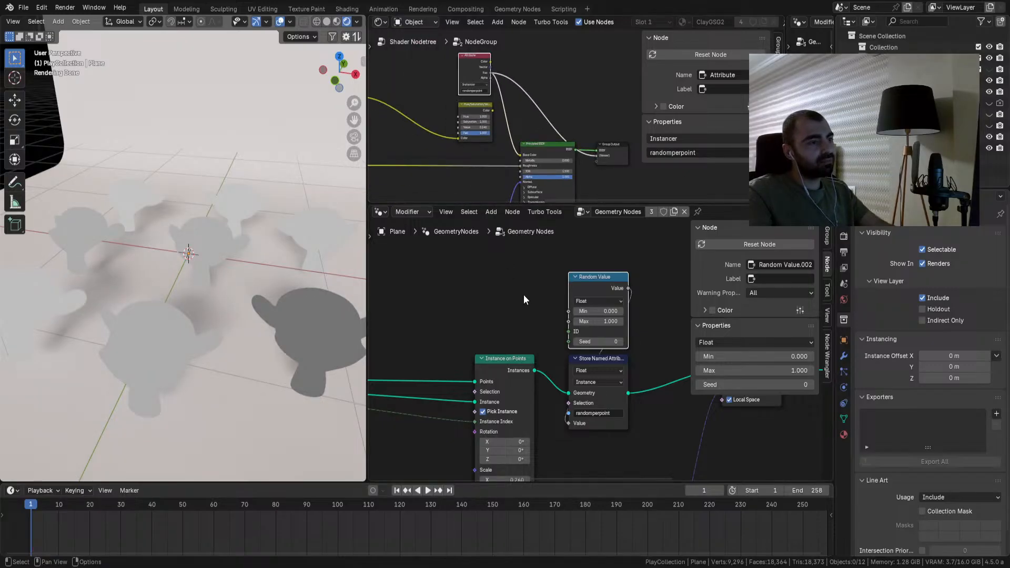
# Step: Enlarge the shader editor, connect the Attribute node's Fac output to Hue/Saturation/Value's Hue input, and preview the Principled BSDF
pyautogui.scroll(-3, 525, 300)
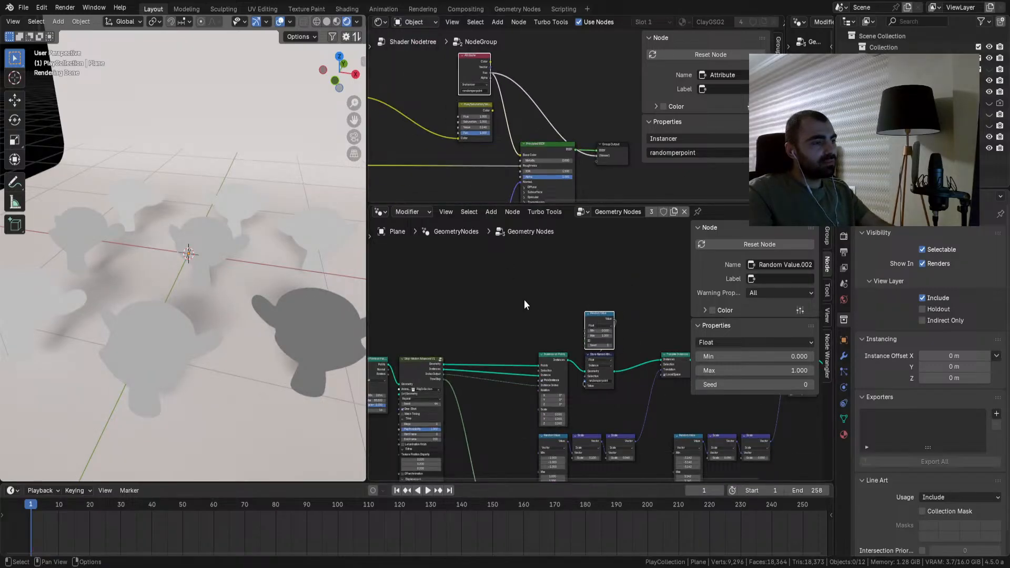
pyautogui.moveTo(510, 204); pyautogui.dragTo(510, 282)
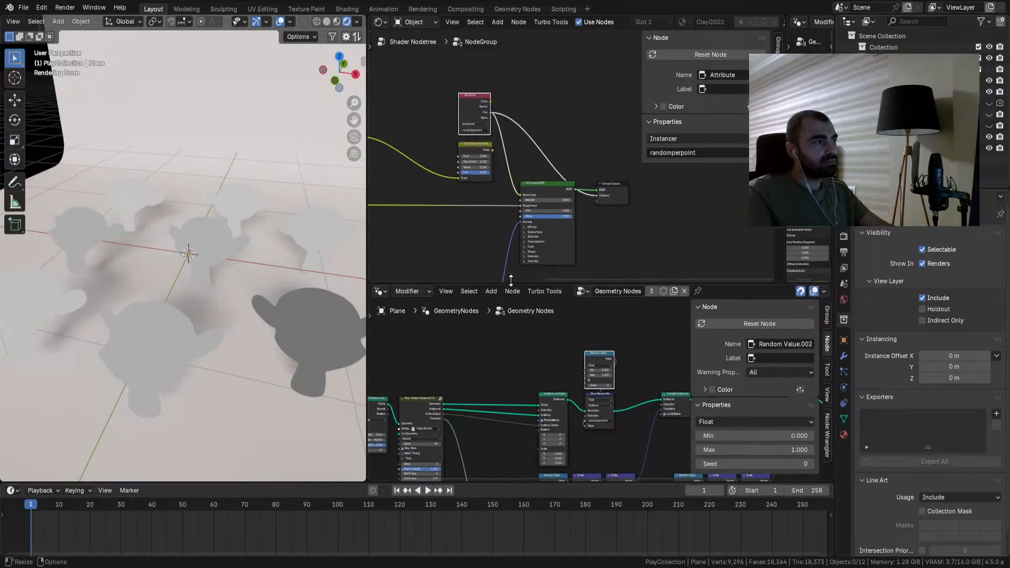
pyautogui.scroll(3, 546, 200)
pyautogui.moveTo(482, 156); pyautogui.dragTo(558, 201, button='middle')
pyautogui.moveTo(520, 132); pyautogui.dragTo(581, 250)
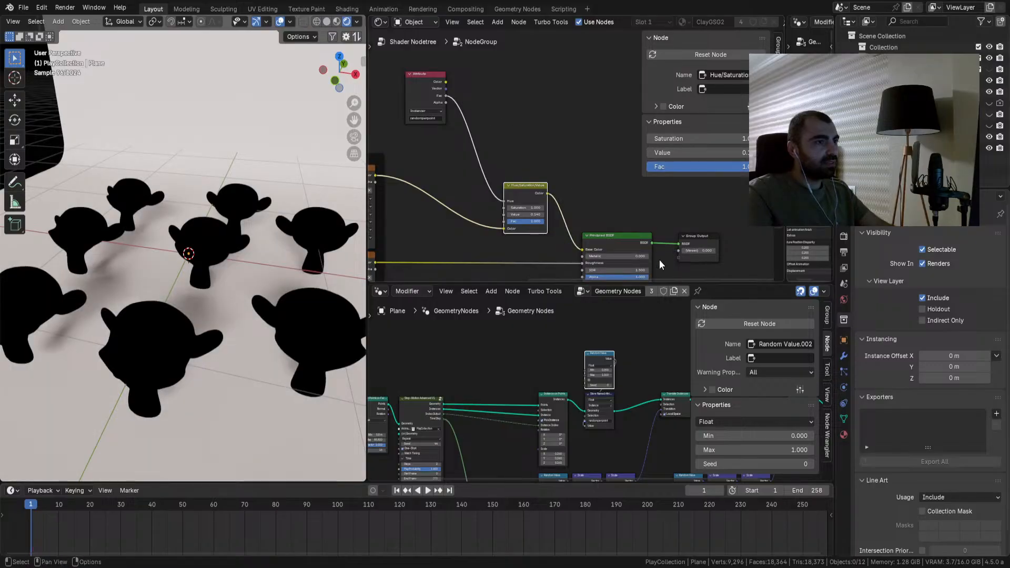
pyautogui.keyDown('ctrl'); pyautogui.keyDown('shift'); pyautogui.click(619, 240); pyautogui.keyUp('shift'); pyautogui.keyUp('ctrl')
# Step: Play the animation and step forward frame by frame to frame 118, examining the colour of each creature
pyautogui.moveTo(614, 242); pyautogui.dragTo(514, 203, button='middle')
pyautogui.press('space')
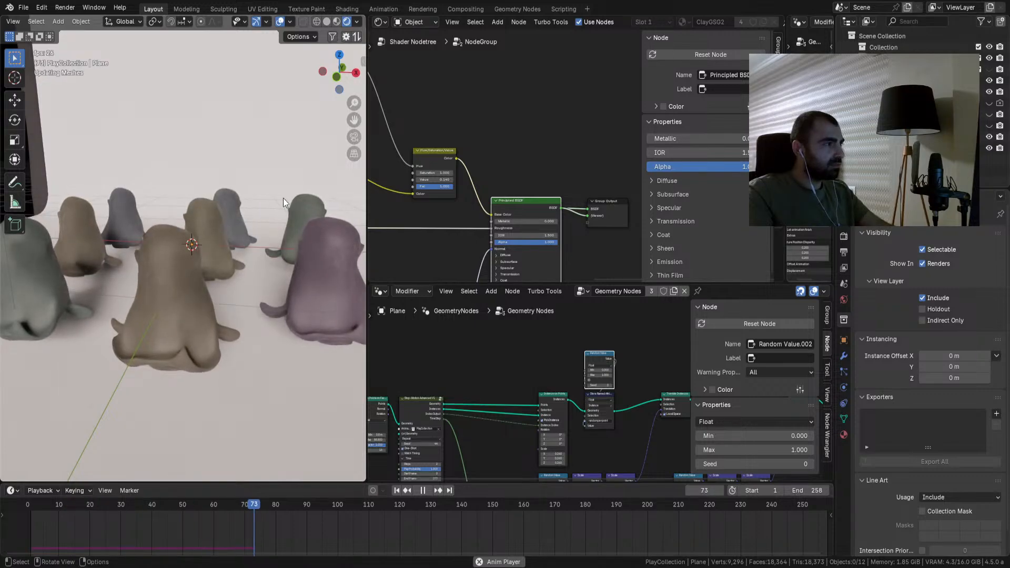
pyautogui.press('space')
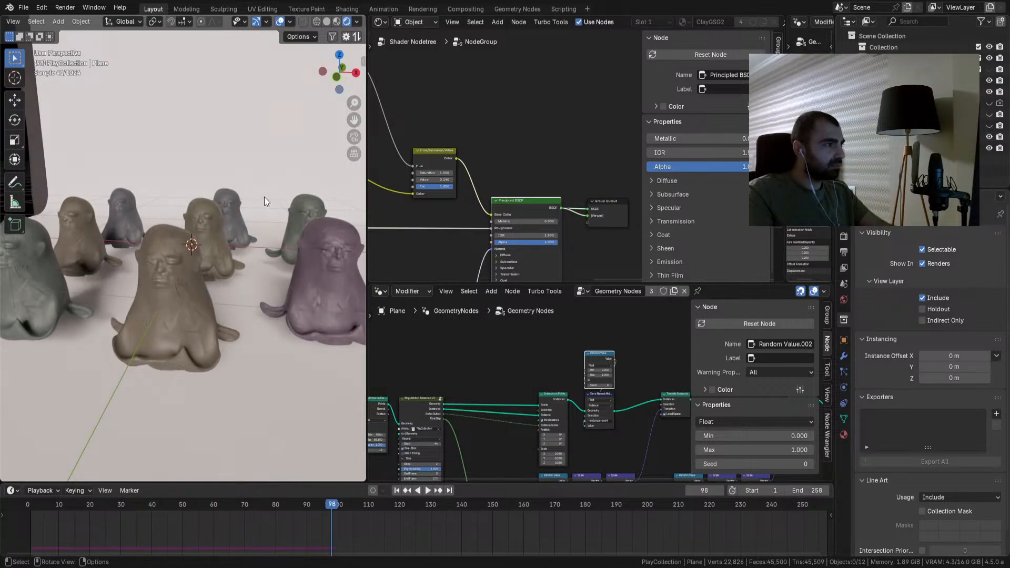
pyautogui.press('Right')
pyautogui.press('Right')
pyautogui.press('Right')
pyautogui.press('Right')
pyautogui.press('Right')
pyautogui.press('Right')
pyautogui.press('Right')
pyautogui.press('Right')
pyautogui.press('Right')
pyautogui.press('Right')
pyautogui.press('Right')
pyautogui.press('Right')
pyautogui.press('Right')
pyautogui.press('Right')
pyautogui.press('Right')
pyautogui.press('Right')
pyautogui.press('Right')
pyautogui.press('Right')
pyautogui.press('Right')
pyautogui.press('Right')
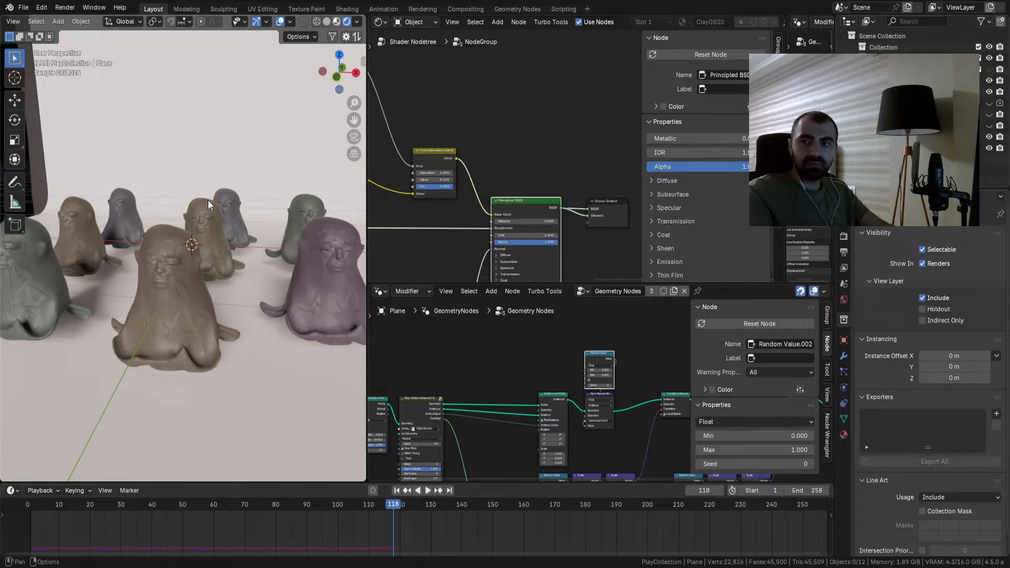
# Step: Switch the viewport to Material Preview and set the seed of the Random Value node feeding Store Named Attribute to 11
pyautogui.press('z')
pyautogui.press('2')
pyautogui.scroll(3, 198, 242)
pyautogui.scroll(-4, 200, 241)
pyautogui.scroll(4, 201, 241)
pyautogui.moveTo(517, 199); pyautogui.dragTo(621, 247, button='middle')
pyautogui.scroll(3, 599, 387)
pyautogui.moveTo(600, 384); pyautogui.dragTo(611, 384)
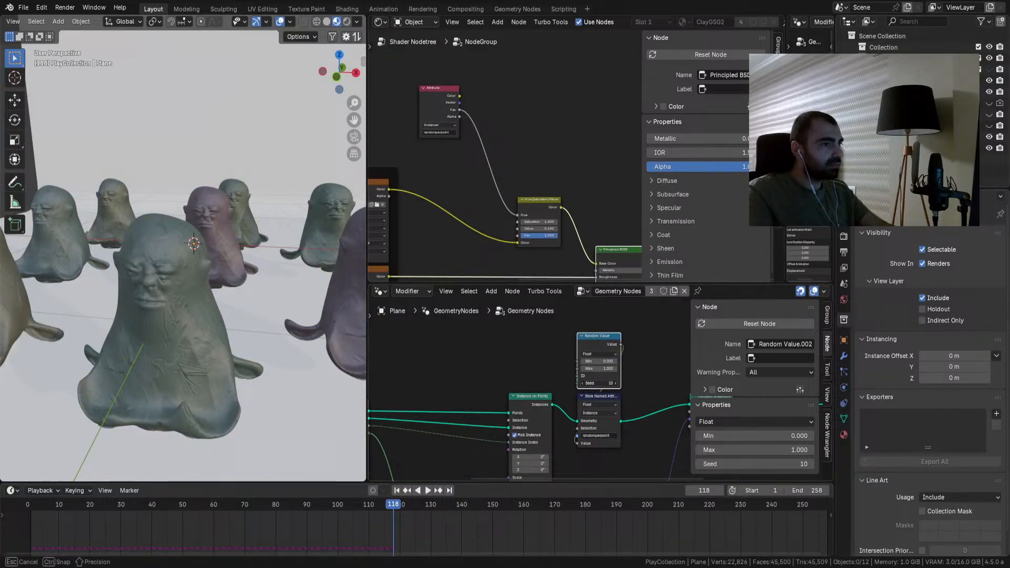
# Step: Raise the saturation on the shader's Hue/Saturation/Value node to about 1.4
pyautogui.scroll(2, 512, 248)
pyautogui.moveTo(519, 249); pyautogui.dragTo(540, 240)
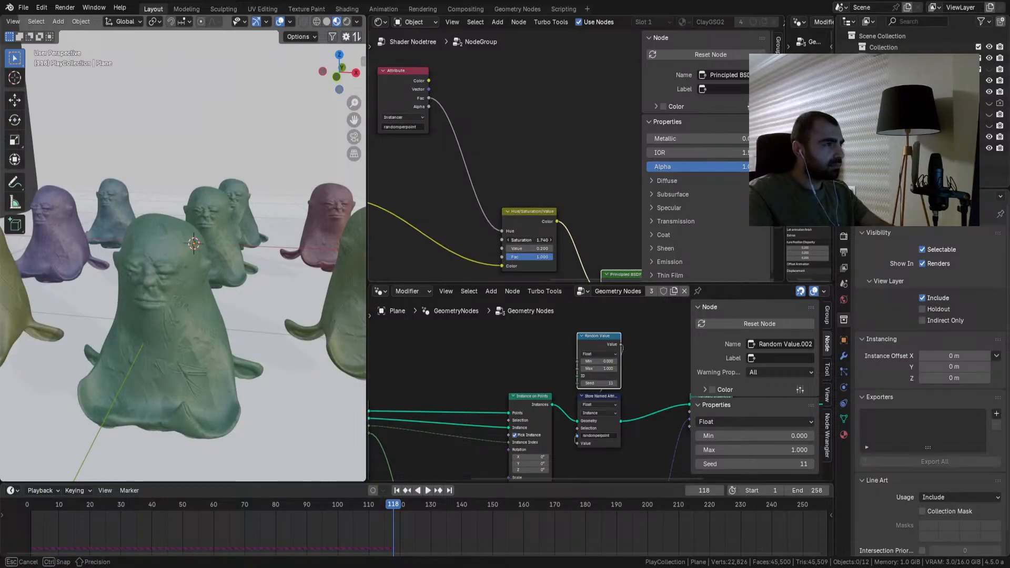
# Step: Play the animation up to frame 250 and widen the second geometry node editor around the Stop-Motion Advanced V1 node
pyautogui.press('space')
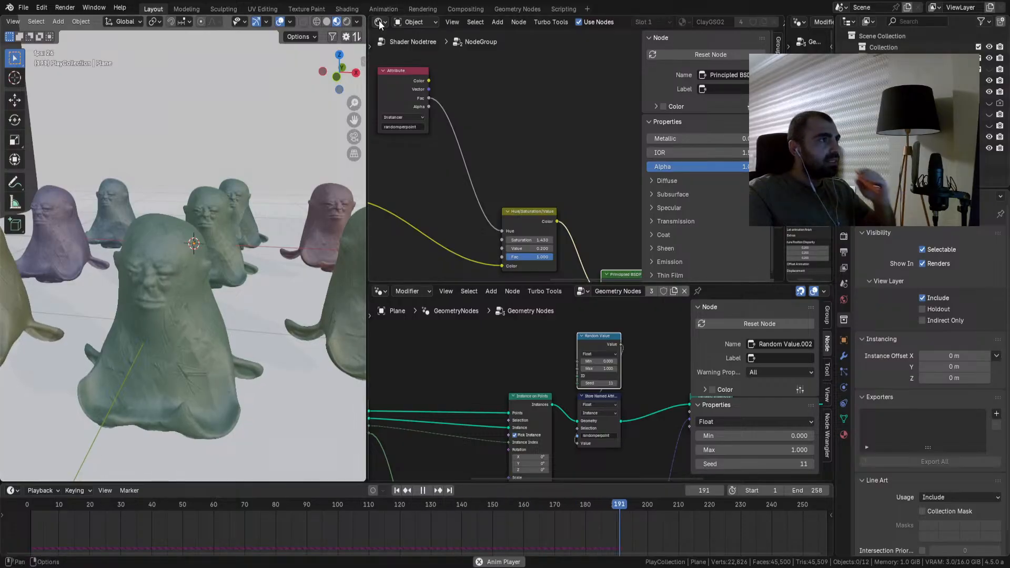
pyautogui.click(779, 154)
pyautogui.click(779, 47)
pyautogui.moveTo(788, 133); pyautogui.dragTo(474, 134)
pyautogui.scroll(4, 588, 182)
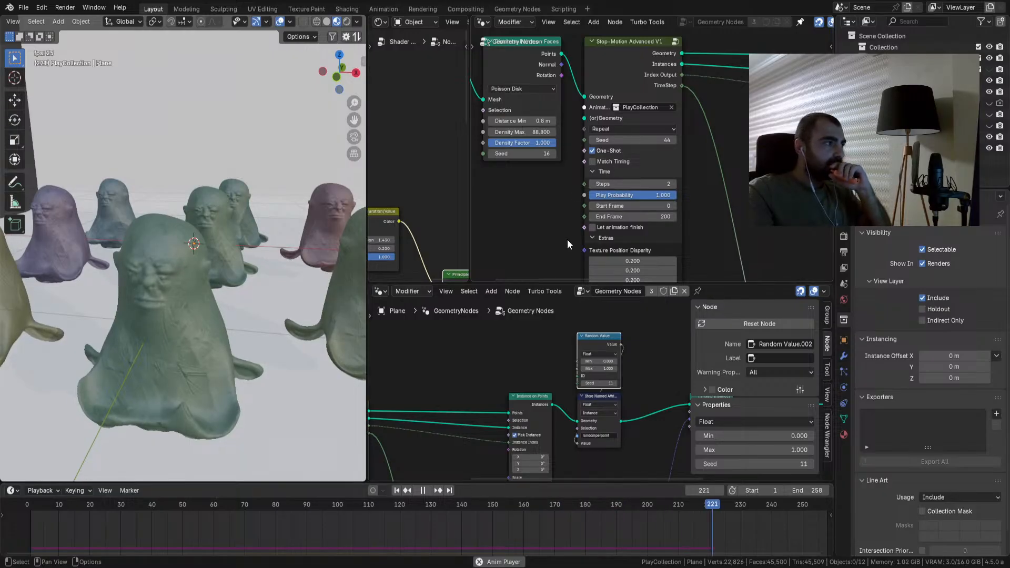
pyautogui.moveTo(426, 483); pyautogui.dragTo(427, 485)
pyautogui.click(424, 493)
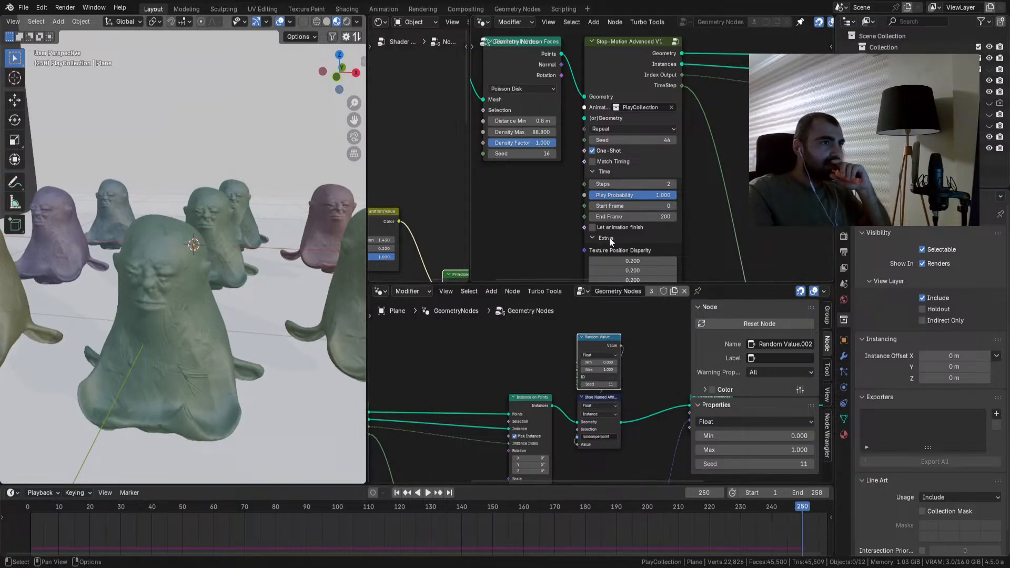
# Step: On the Stop-Motion Advanced V1 node, set Steps to 1 and End Frame to 100
pyautogui.click(592, 184)
pyautogui.moveTo(558, 208); pyautogui.dragTo(547, 171, button='middle')
pyautogui.click(595, 180)
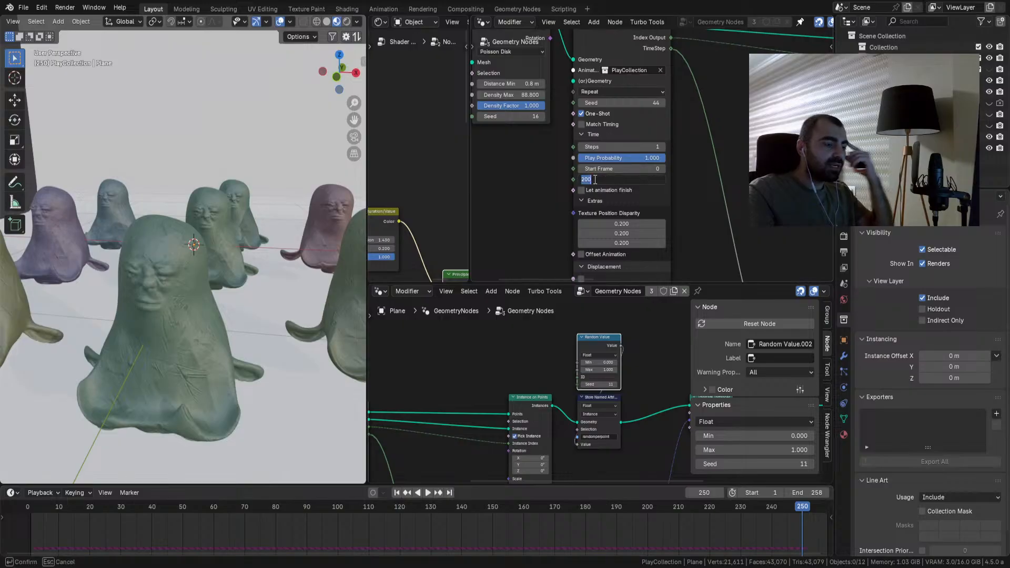
pyautogui.write('100')
pyautogui.press('Return')
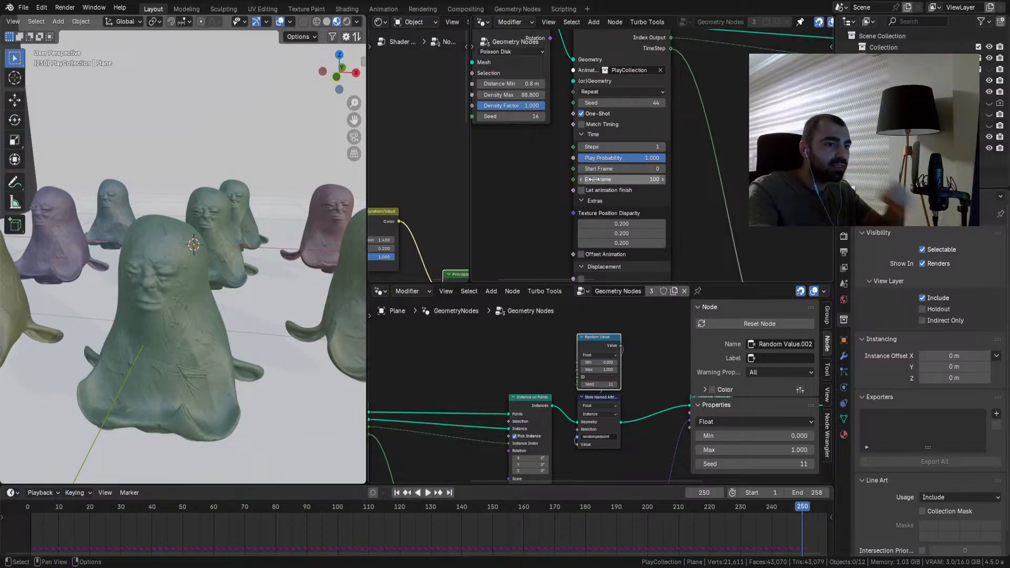
# Step: Set the scene's end frame to 100
pyautogui.click(801, 493)
pyautogui.write('100')
pyautogui.press('Return')
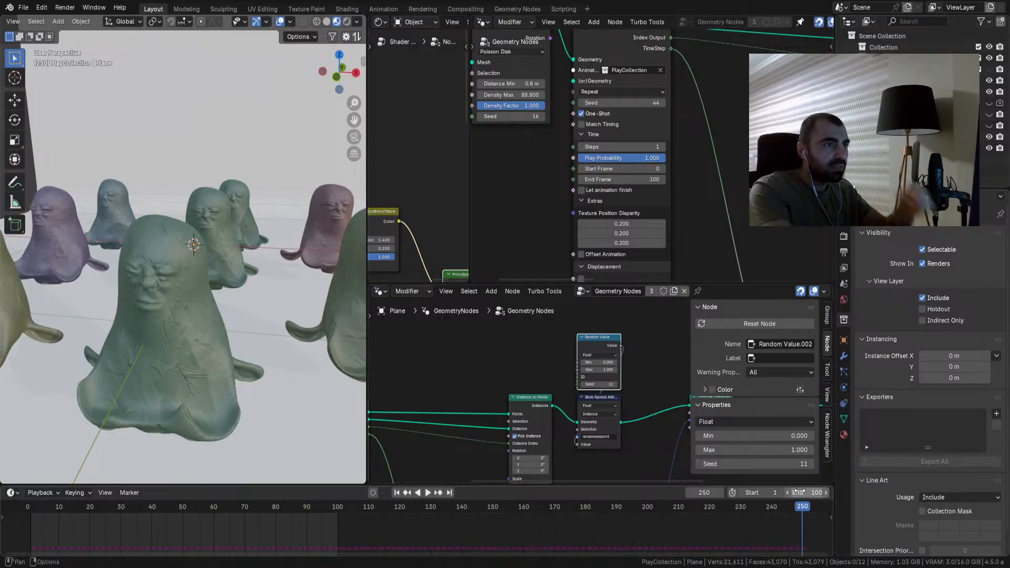
# Step: Play the animation from the first frame in Repeat mode with One-Shot enabled
pyautogui.moveTo(689, 196); pyautogui.dragTo(630, 254, button='middle')
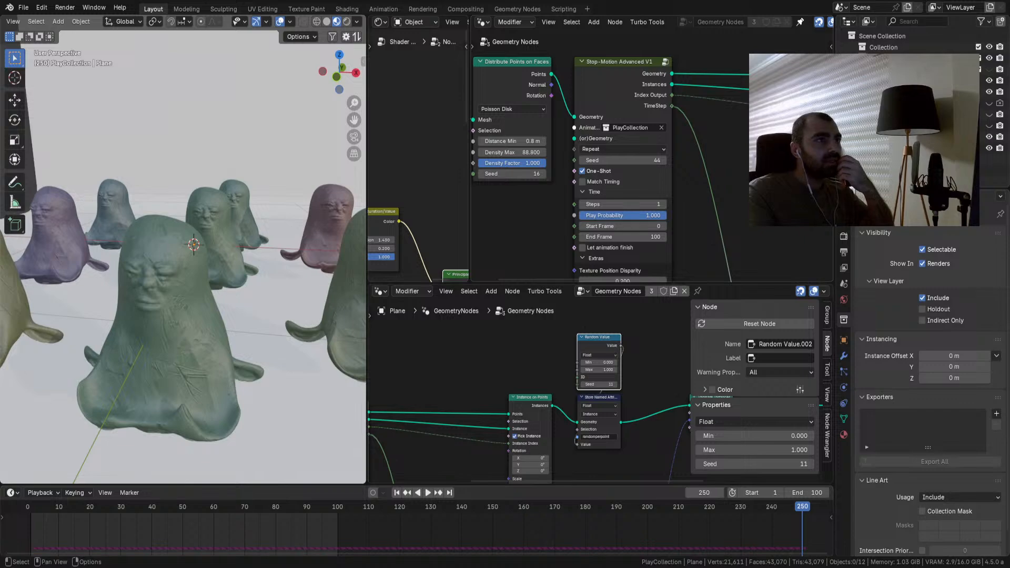
pyautogui.moveTo(552, 191); pyautogui.dragTo(563, 210, button='middle')
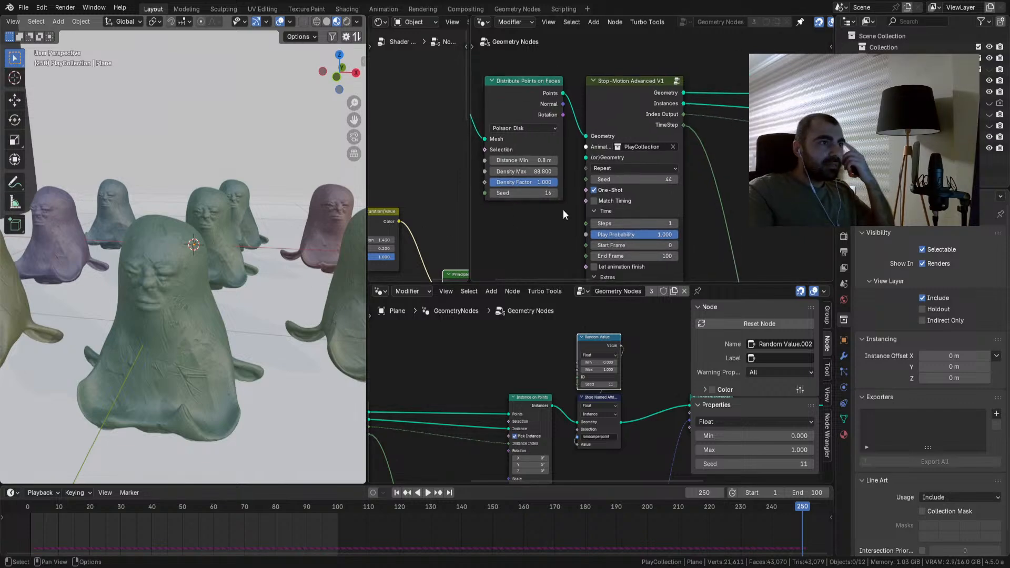
pyautogui.click(397, 494)
pyautogui.click(427, 495)
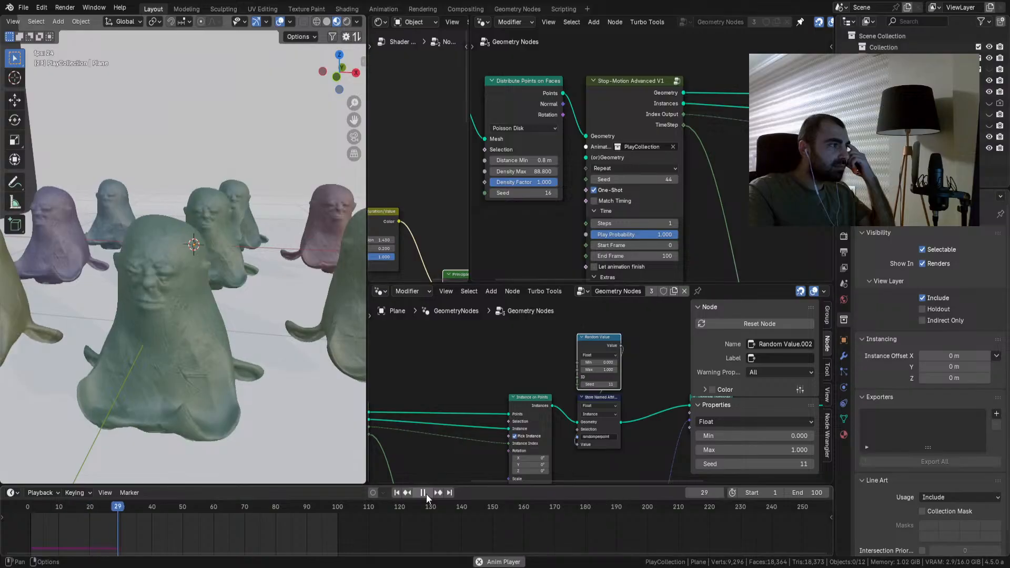
pyautogui.click(424, 493)
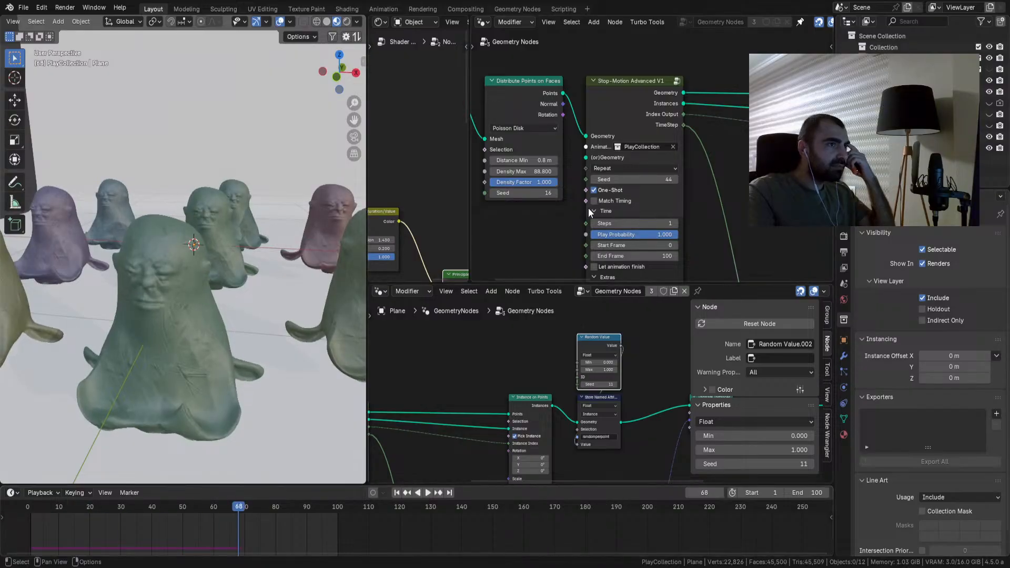
# Step: Turn off One-Shot on the Stop-Motion Advanced V1 node and play the animation from the first frame
pyautogui.click(594, 190)
pyautogui.click(397, 495)
pyautogui.click(425, 494)
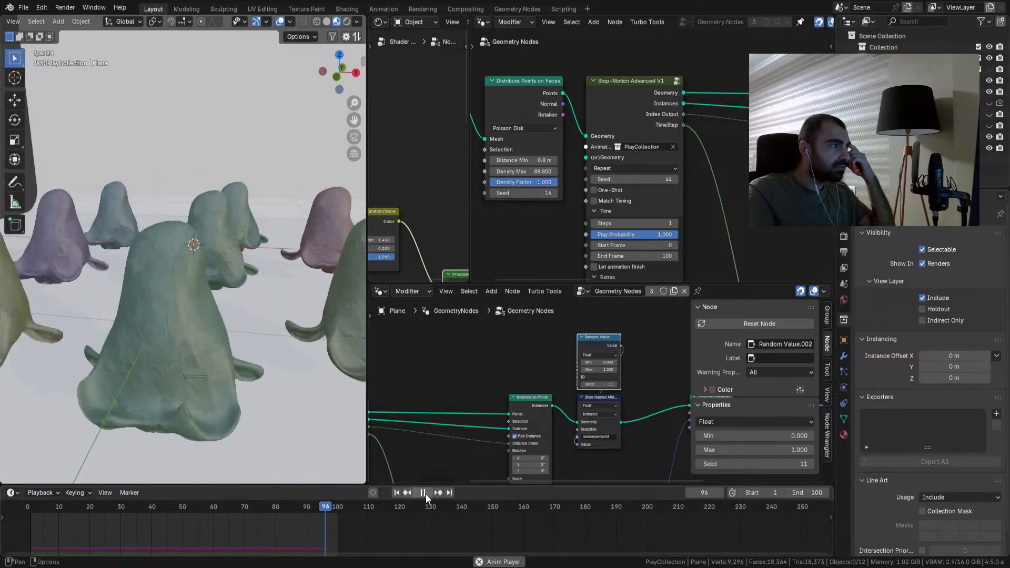
pyautogui.click(425, 495)
# Step: Set the Stop-Motion Advanced V1 playback mode to Ping-Pong and play the animation from the first frame
pyautogui.click(610, 168)
pyautogui.click(605, 204)
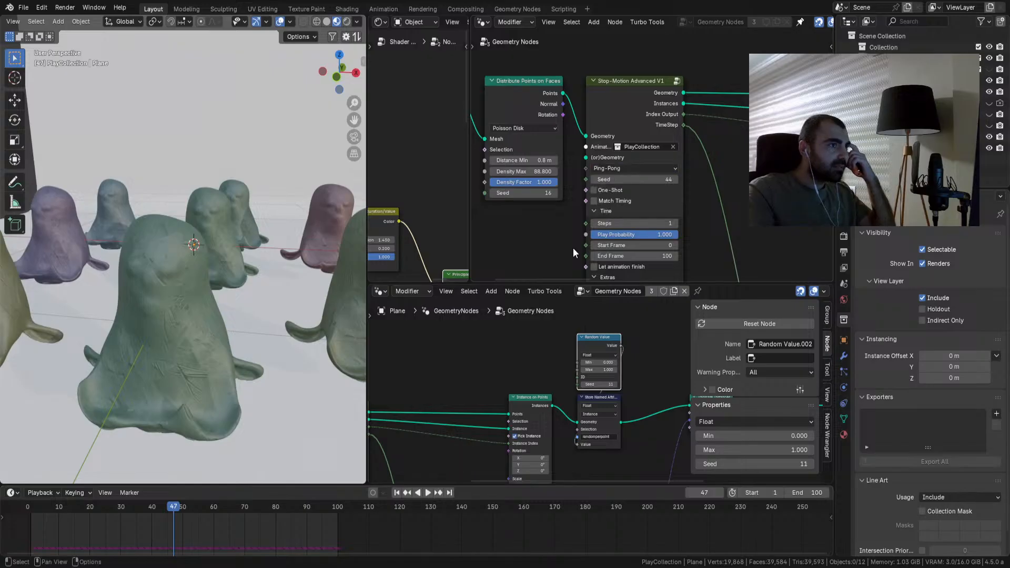
pyautogui.click(397, 493)
pyautogui.click(427, 493)
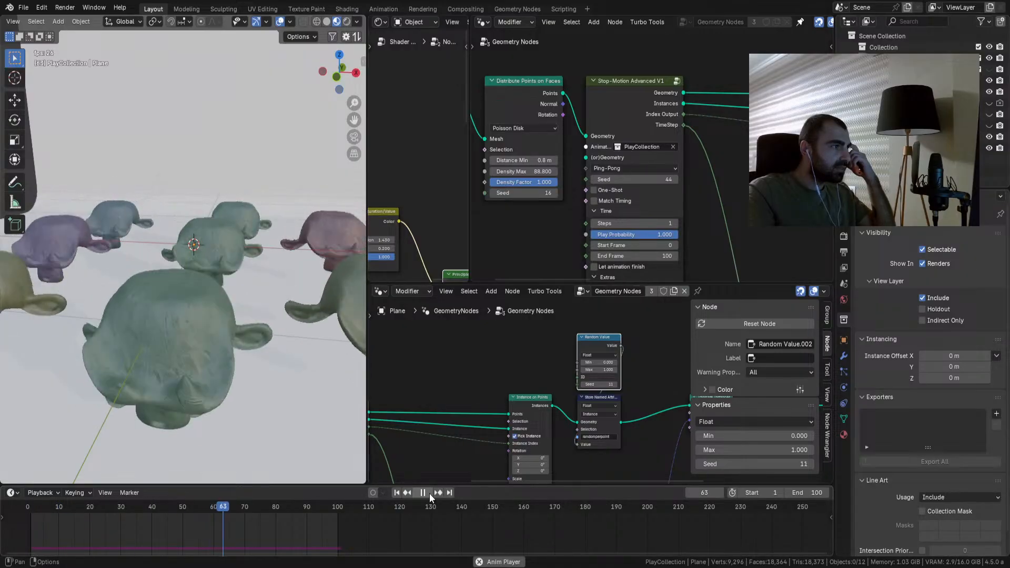
pyautogui.click(430, 494)
# Step: Change the playback mode to Reverse without One-Shot, play the animation from the first frame, and return to frame 1
pyautogui.click(598, 169)
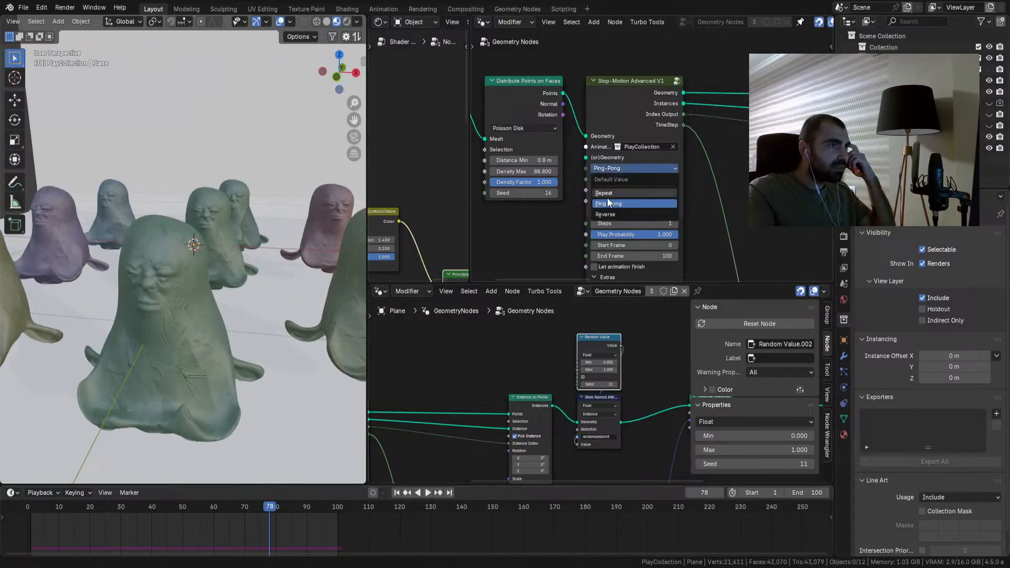
pyautogui.click(605, 214)
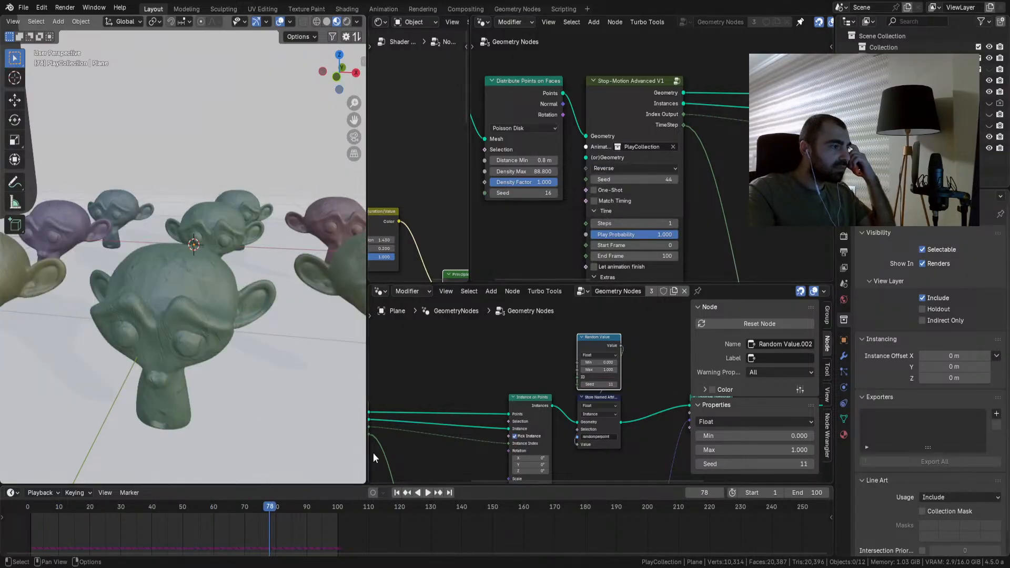
pyautogui.click(397, 493)
pyautogui.click(427, 493)
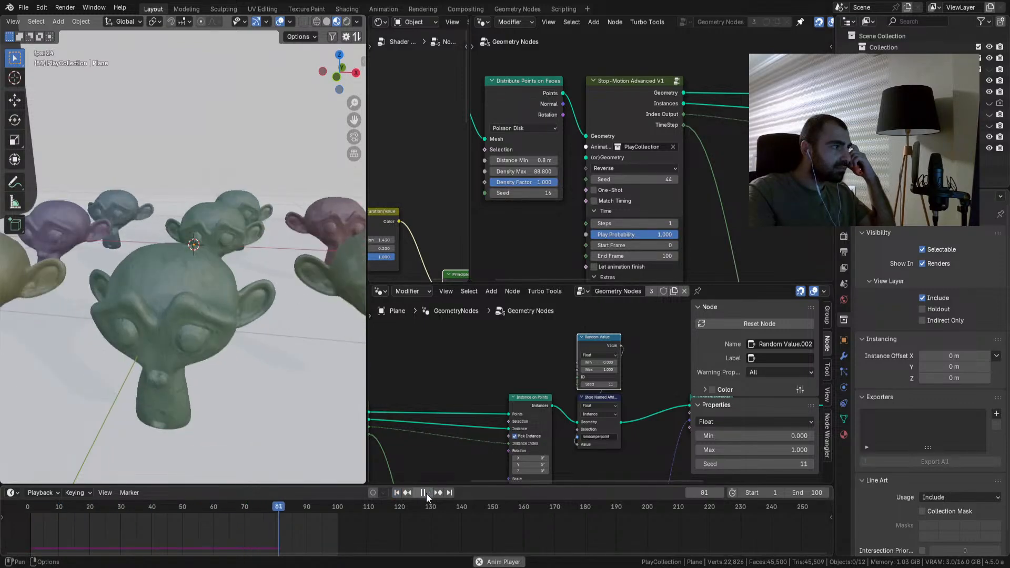
pyautogui.click(427, 493)
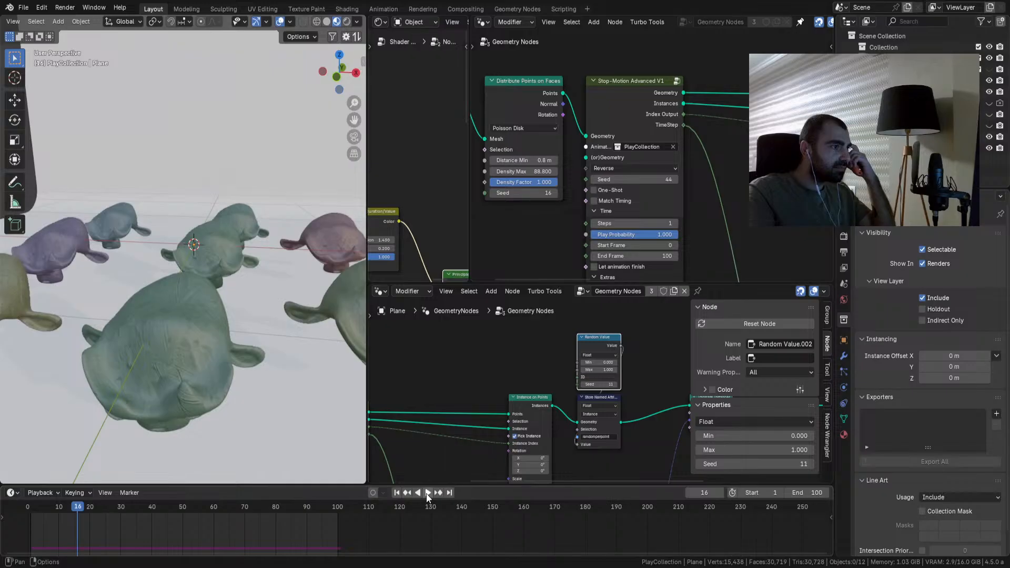
pyautogui.click(396, 492)
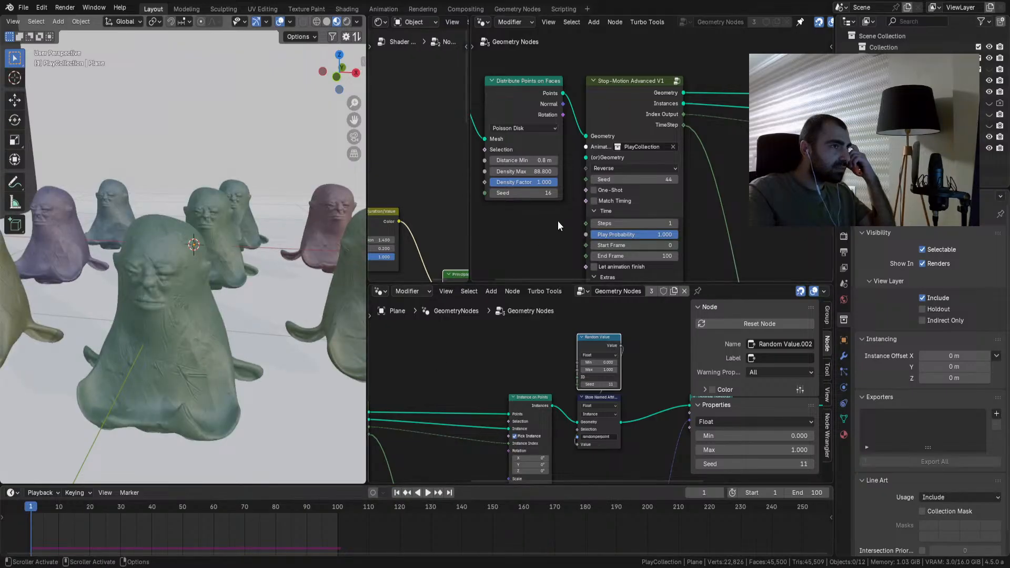
# Step: Set the playback mode to Repeat with One-Shot enabled and play the animation from frame 1
pyautogui.click(610, 168)
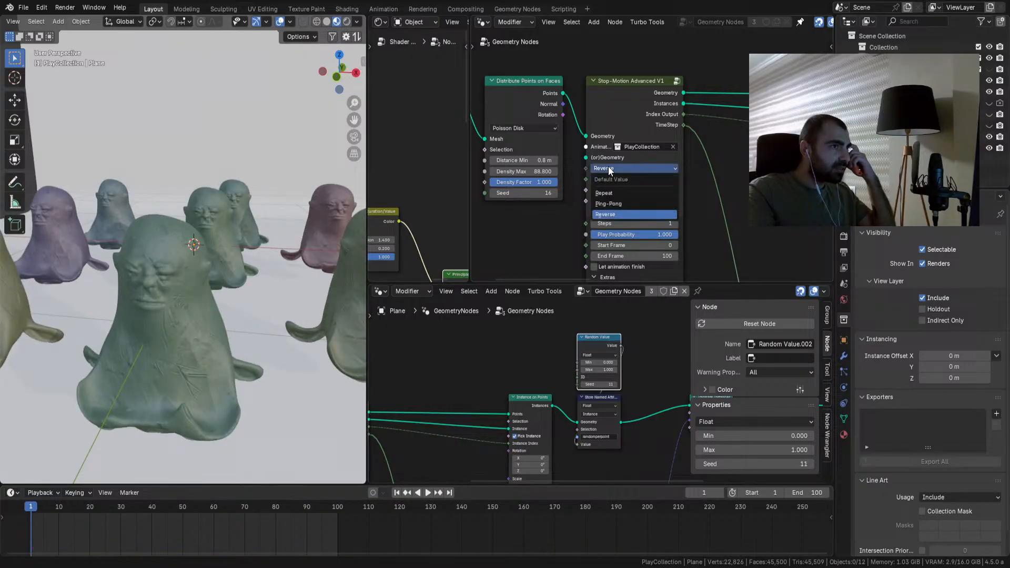
pyautogui.click(606, 193)
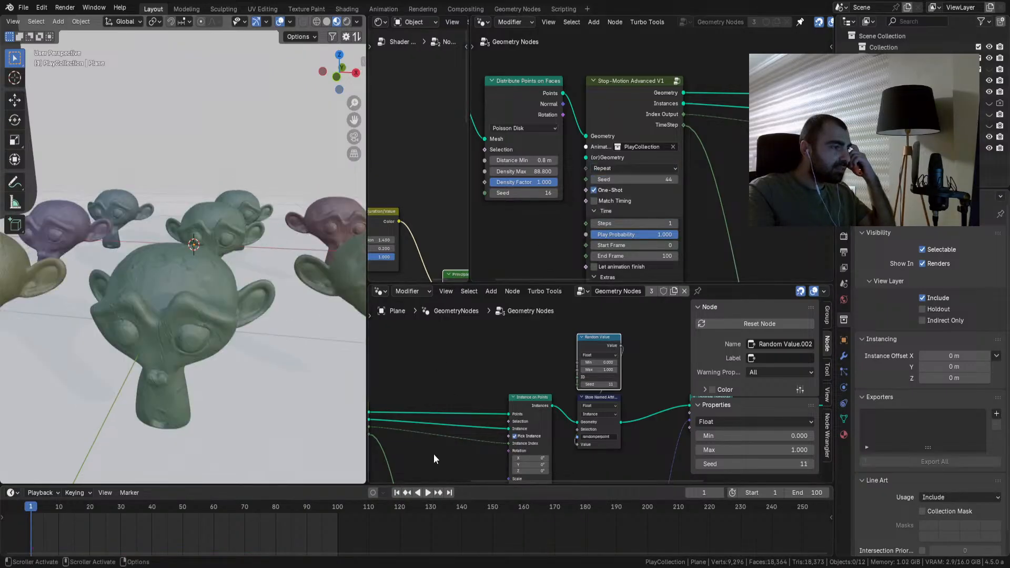
pyautogui.click(426, 493)
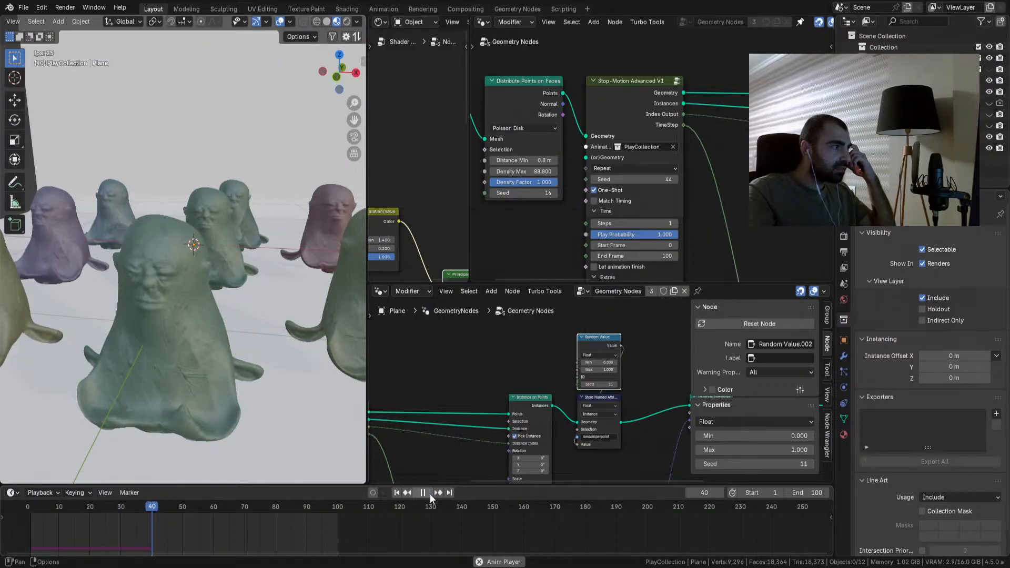
pyautogui.click(431, 494)
# Step: Set the playback mode to Ping-Pong with One-Shot kept on and play the animation from the first frame
pyautogui.click(611, 168)
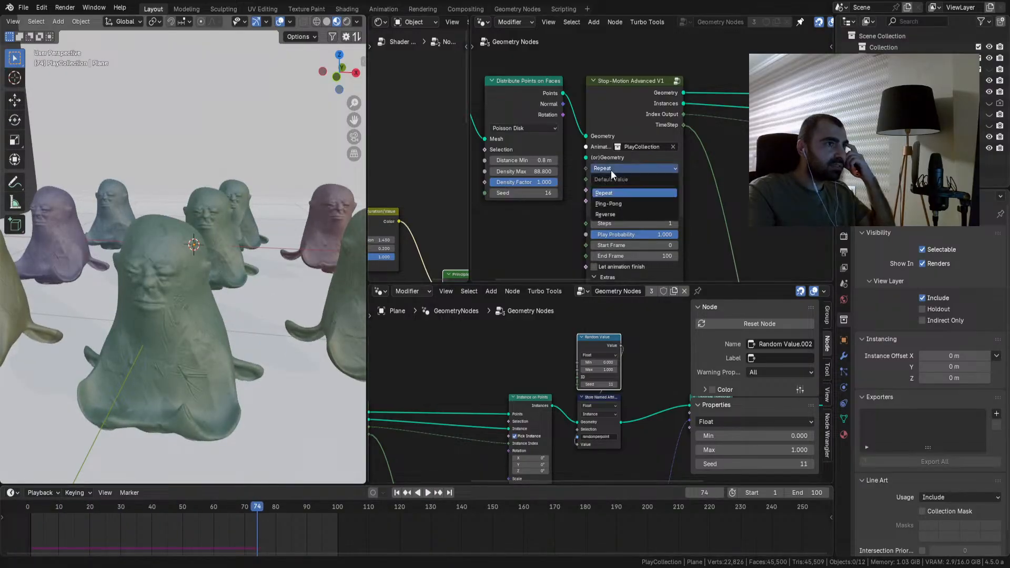
pyautogui.click(610, 205)
pyautogui.click(397, 493)
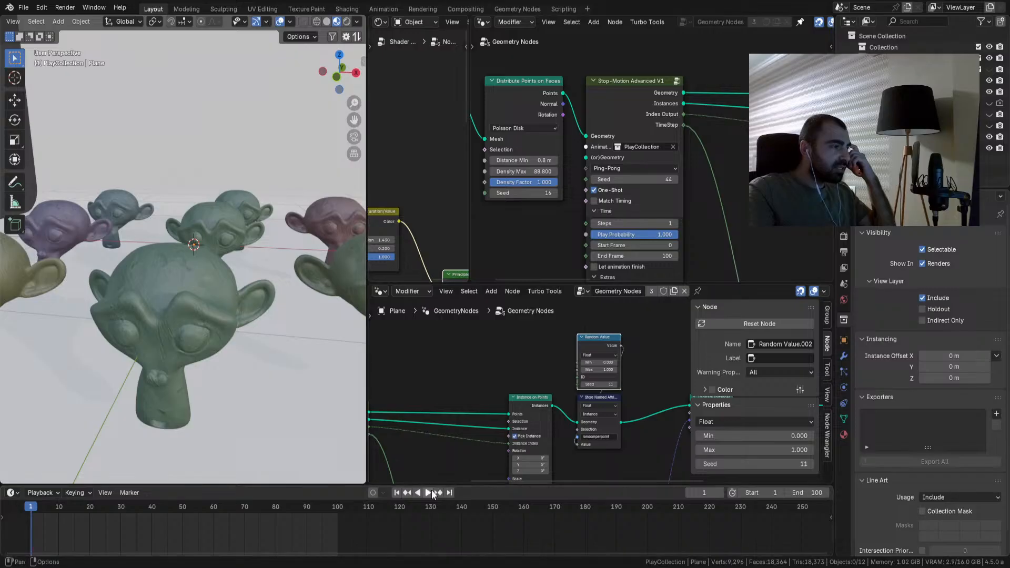
pyautogui.click(429, 493)
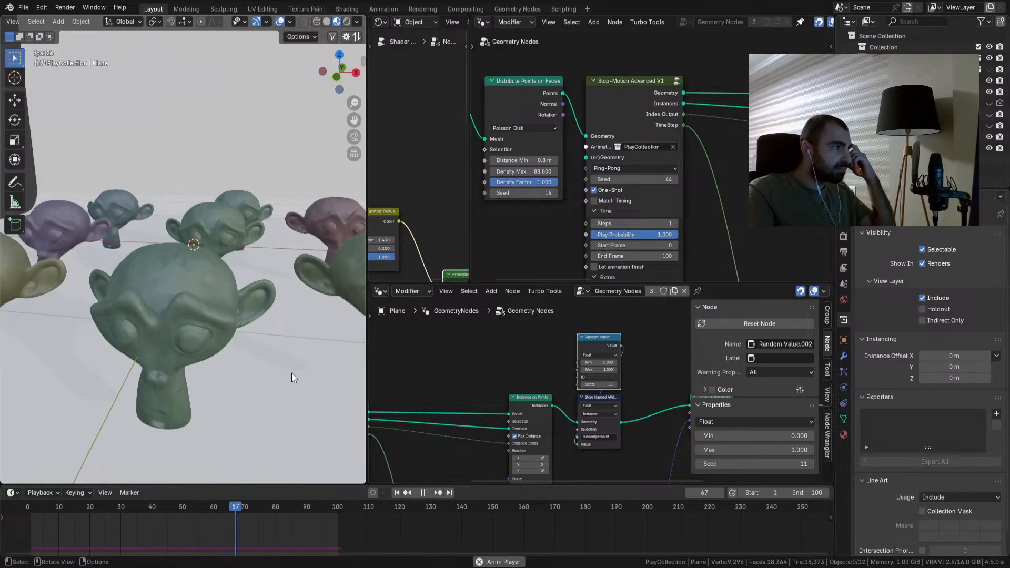
# Step: Set the playback mode to Reverse, replay it from the first frame, and turn off One-Shot
pyautogui.click(608, 167)
pyautogui.click(605, 214)
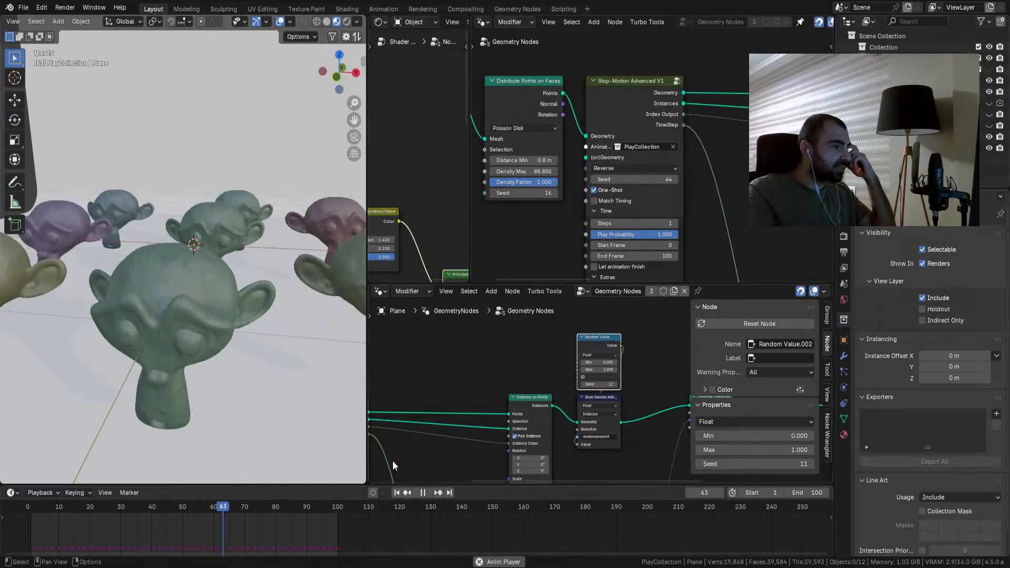
pyautogui.click(398, 492)
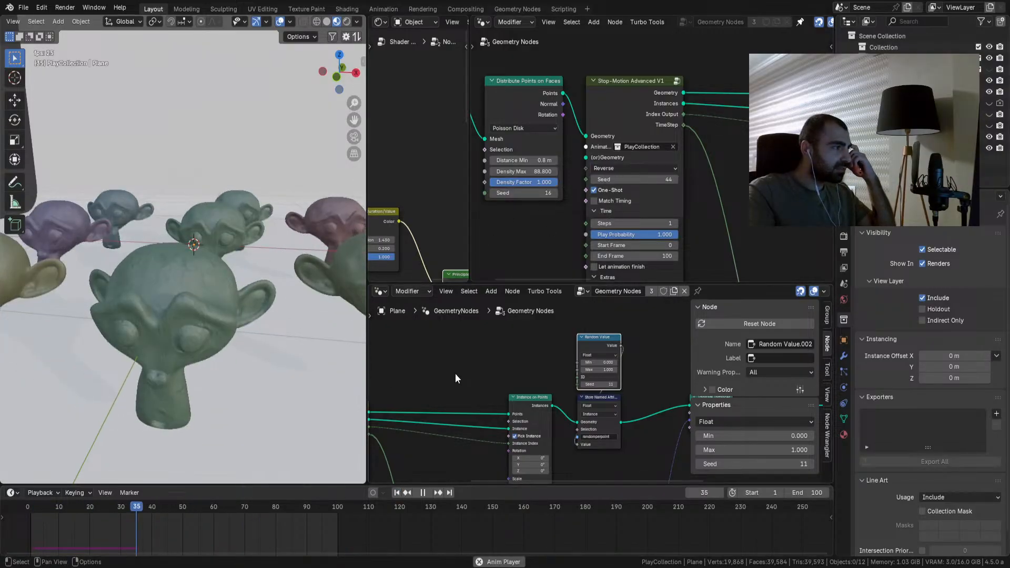
pyautogui.click(595, 190)
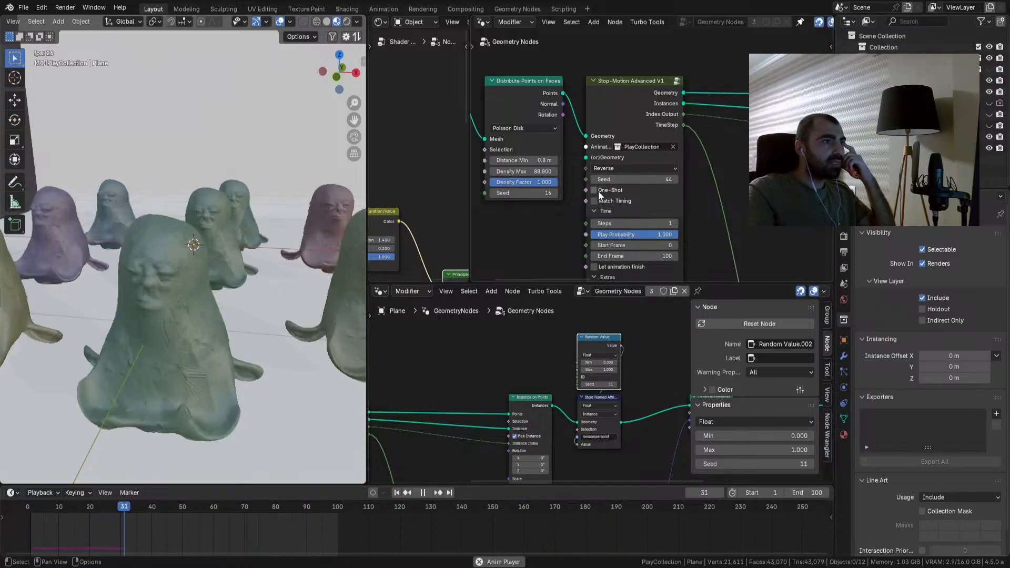
# Step: Turn on Match Timing for the Stop-Motion Advanced V1 node, with One-Shot off
pyautogui.click(611, 191)
pyautogui.click(609, 200)
pyautogui.click(603, 191)
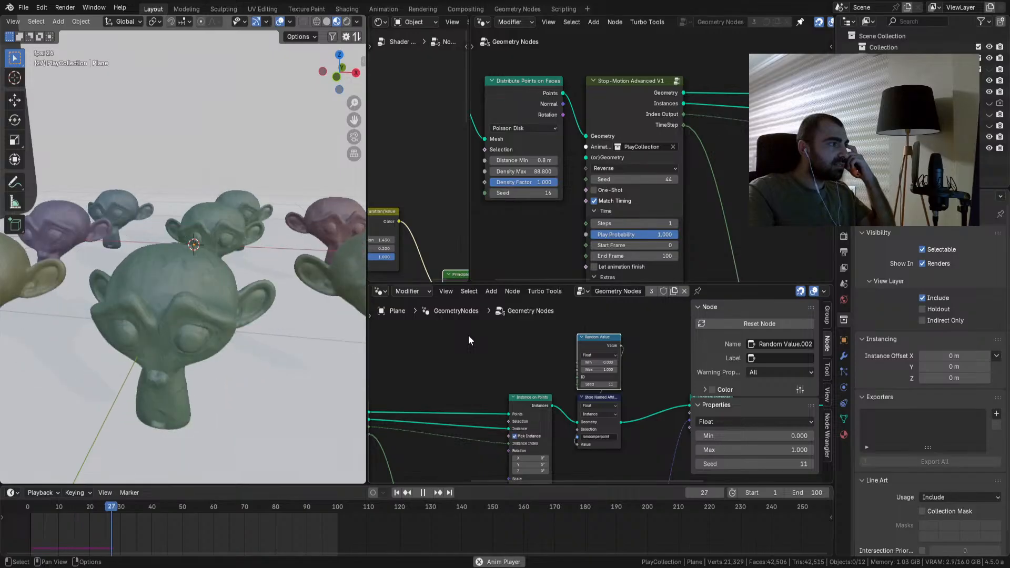
# Step: Set the playback mode to Repeat and play the animation from the first frame
pyautogui.click(597, 168)
pyautogui.click(606, 186)
pyautogui.click(425, 492)
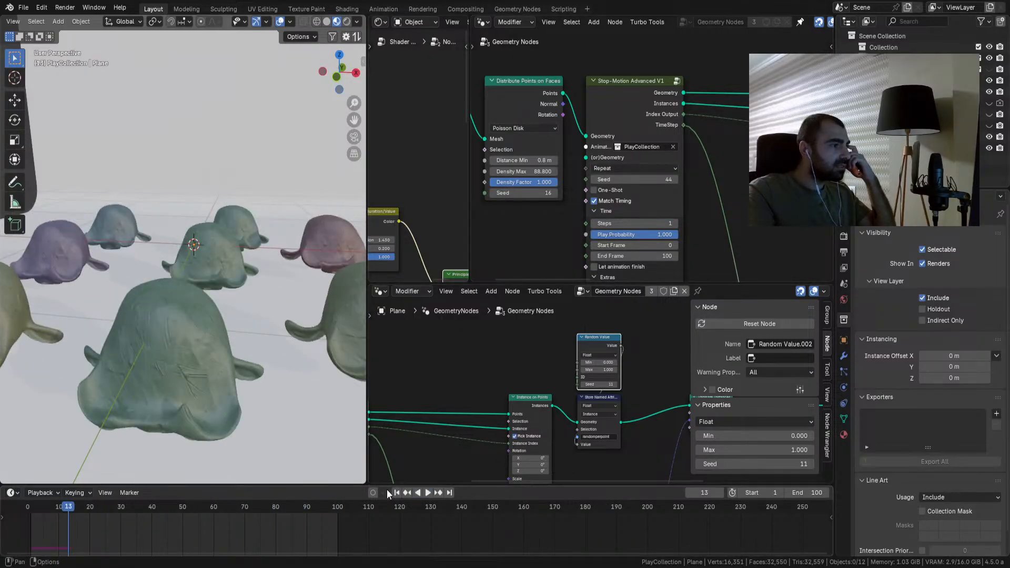
pyautogui.click(397, 493)
pyautogui.click(428, 493)
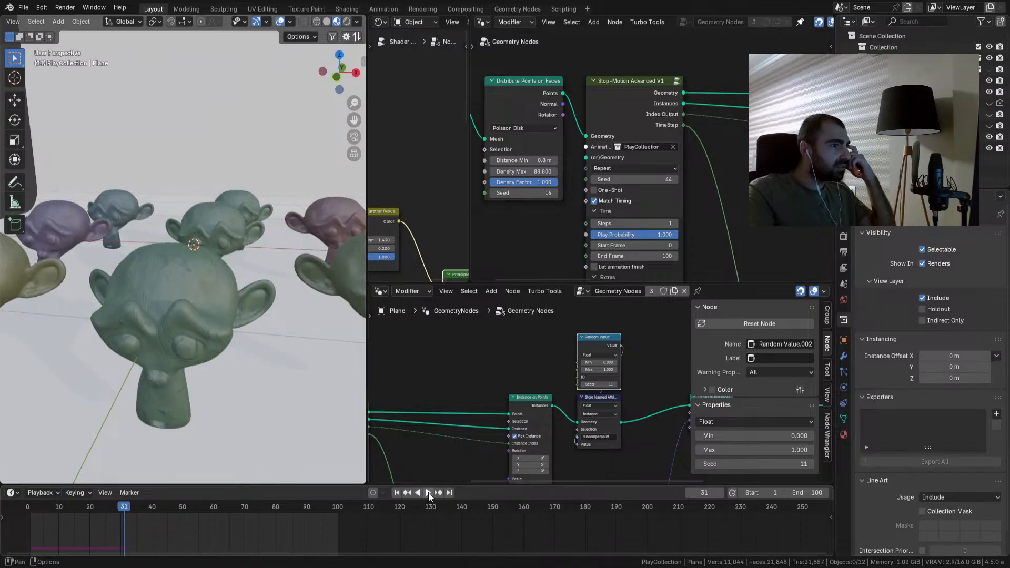
# Step: Open the Stop-Motion Advanced V1 node group for editing
pyautogui.moveTo(498, 432); pyautogui.dragTo(626, 403, button='middle')
pyautogui.moveTo(475, 397); pyautogui.dragTo(550, 390, button='middle')
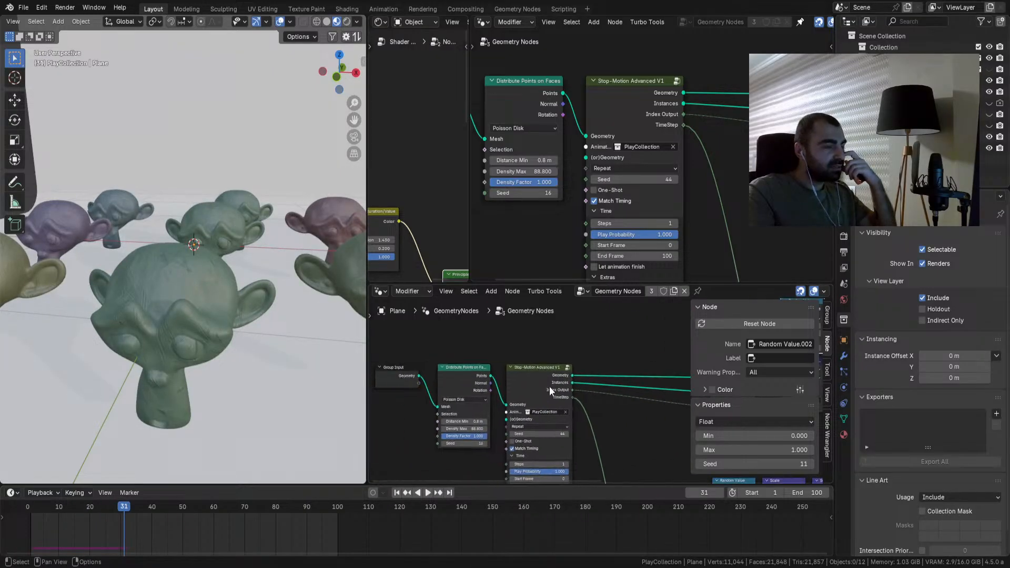
pyautogui.click(567, 367)
pyautogui.scroll(1, 561, 399)
pyautogui.scroll(1, 549, 394)
# Step: Connect the upper node group in the shader tree to the Material Output's Surface and play the animation
pyautogui.scroll(-5, 614, 172)
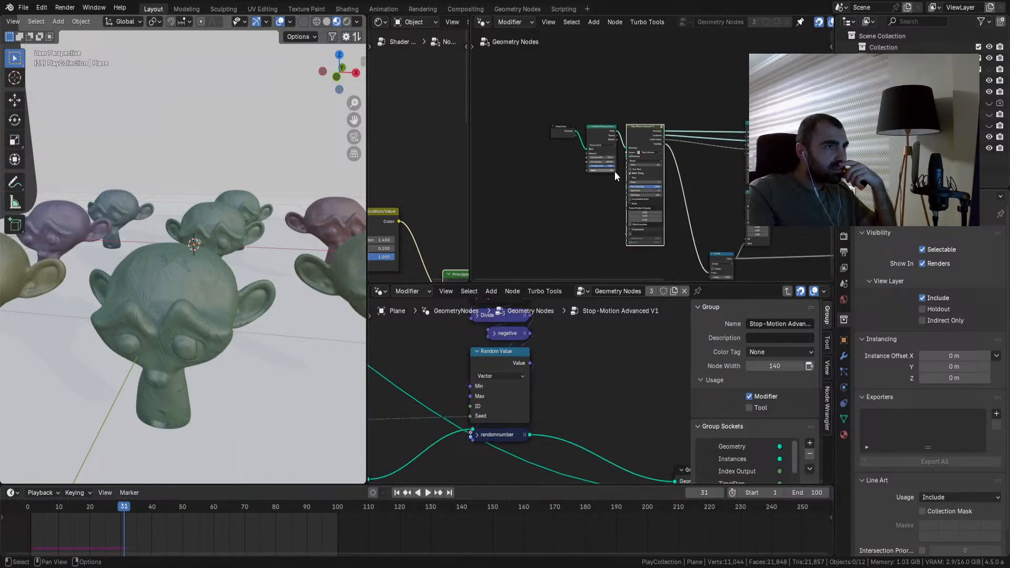
pyautogui.click(466, 242)
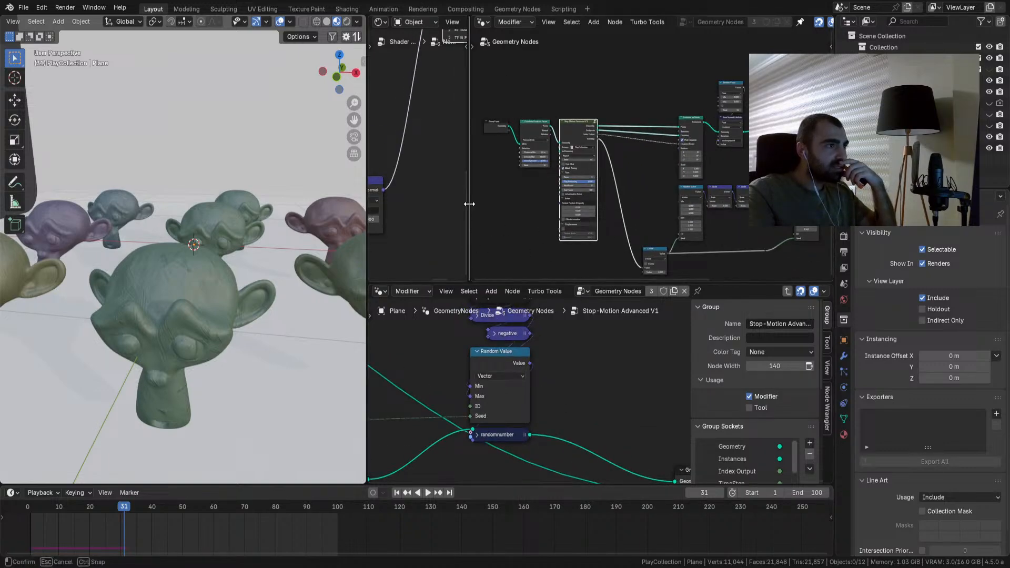
pyautogui.moveTo(470, 204); pyautogui.dragTo(756, 204)
pyautogui.scroll(-3, 549, 169)
pyautogui.moveTo(704, 24); pyautogui.dragTo(608, 23, button='middle')
pyautogui.click(707, 23)
pyautogui.scroll(4, 557, 171)
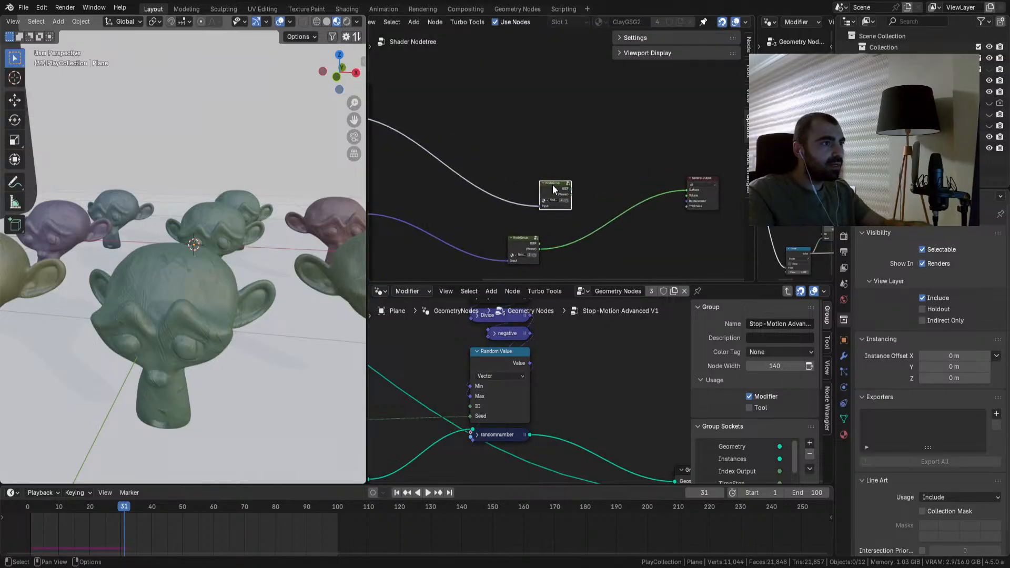
pyautogui.keyDown('ctrl'); pyautogui.keyDown('shift'); pyautogui.click(552, 187); pyautogui.keyUp('shift'); pyautogui.keyUp('ctrl')
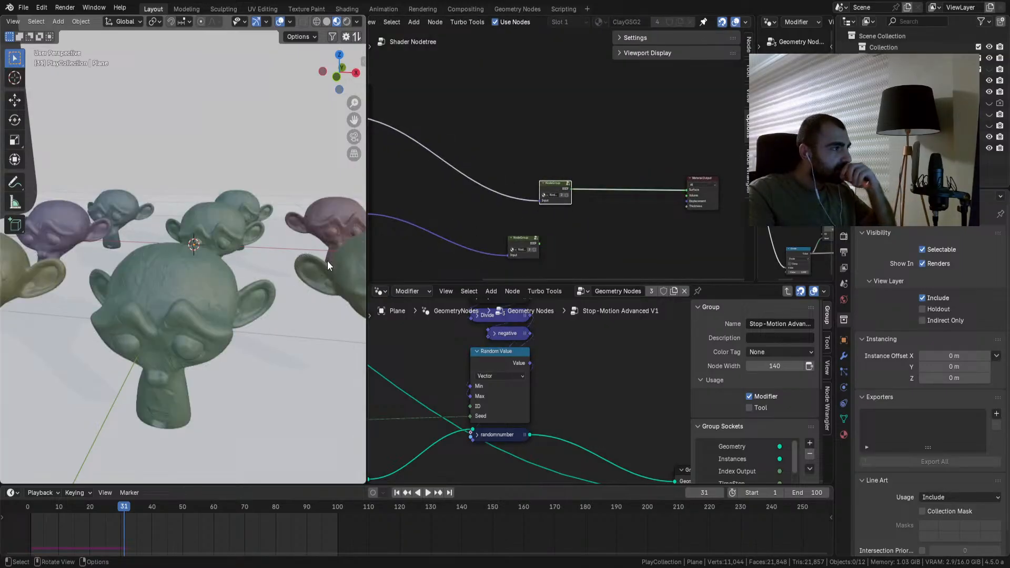
pyautogui.press('space')
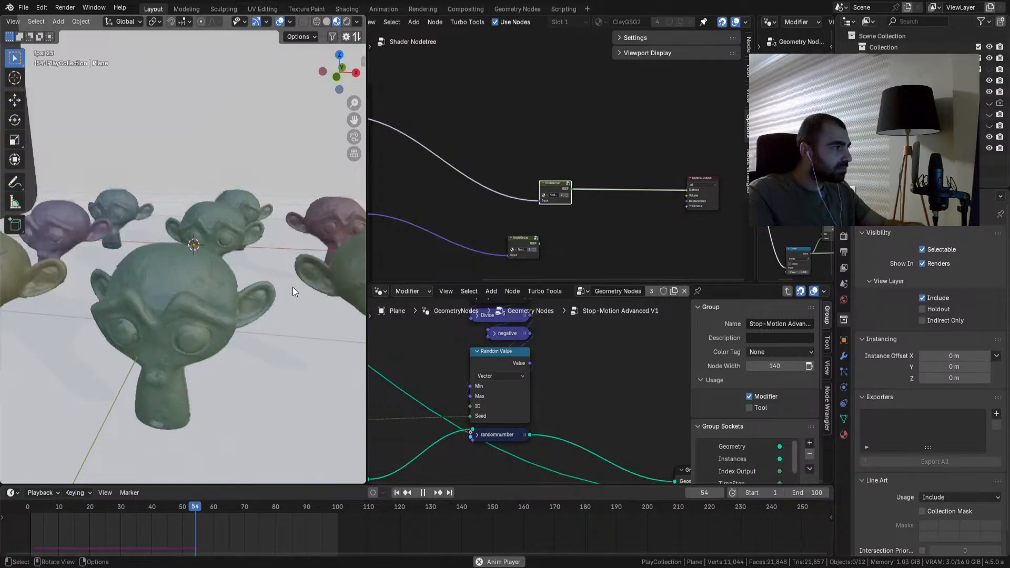
pyautogui.press('space')
# Step: Place the steps and Texture Position Disparity input nodes beside the Divide node, with the Texture Position Disparity node expanded
pyautogui.scroll(-2, 532, 372)
pyautogui.moveTo(532, 372); pyautogui.dragTo(593, 441, button='middle')
pyautogui.scroll(-5, 605, 381)
pyautogui.scroll(3, 489, 343)
pyautogui.scroll(4, 490, 343)
pyautogui.scroll(5, 569, 405)
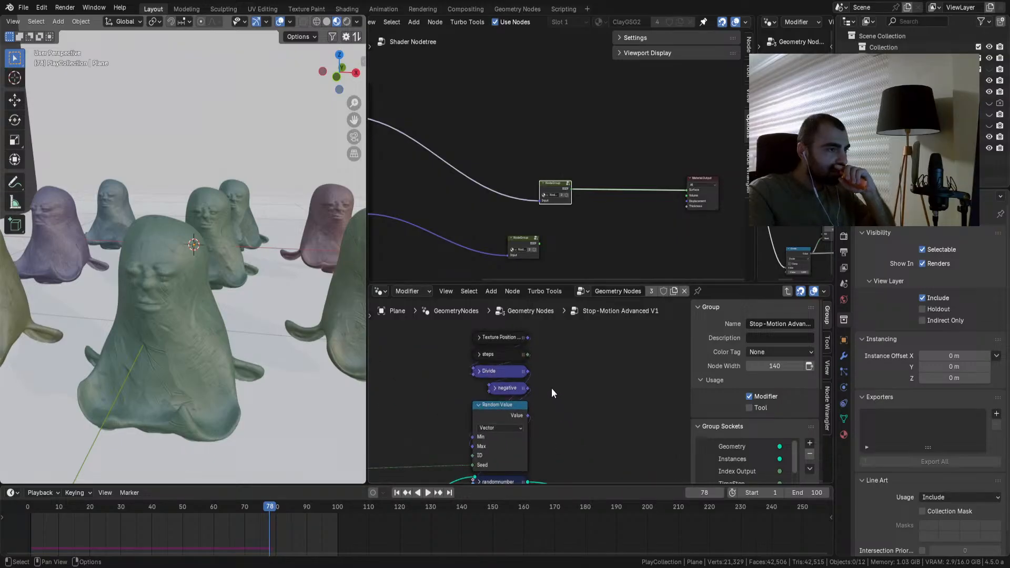
pyautogui.moveTo(506, 355); pyautogui.dragTo(429, 380)
pyautogui.click(482, 338)
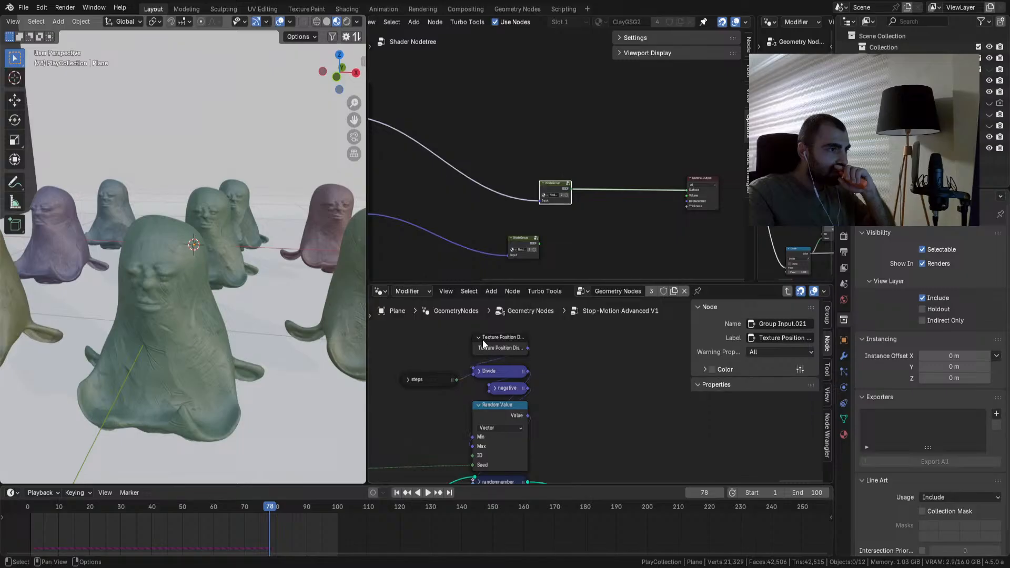
pyautogui.moveTo(505, 336); pyautogui.dragTo(438, 348)
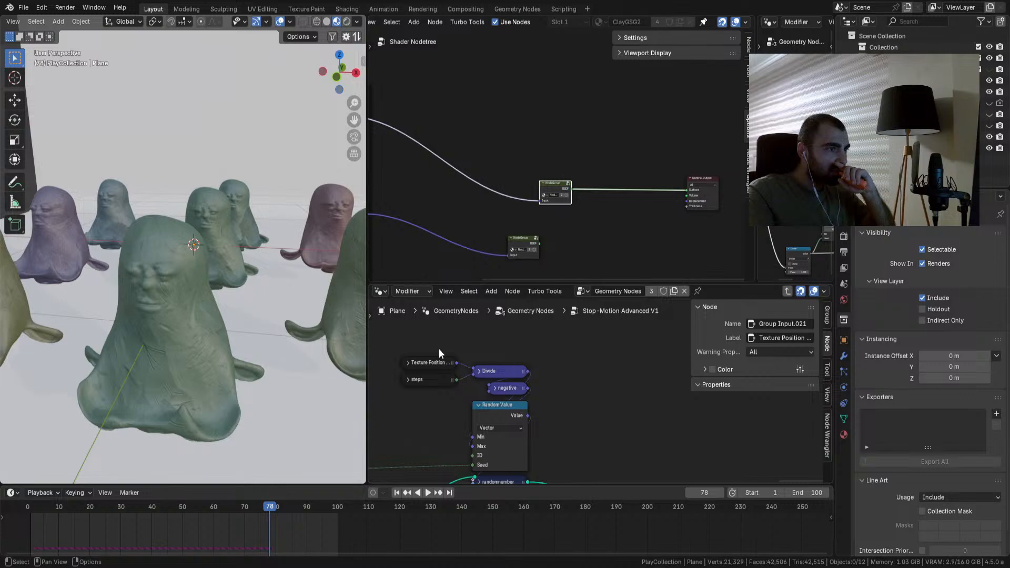
pyautogui.click(409, 363)
pyautogui.moveTo(429, 366); pyautogui.dragTo(428, 339)
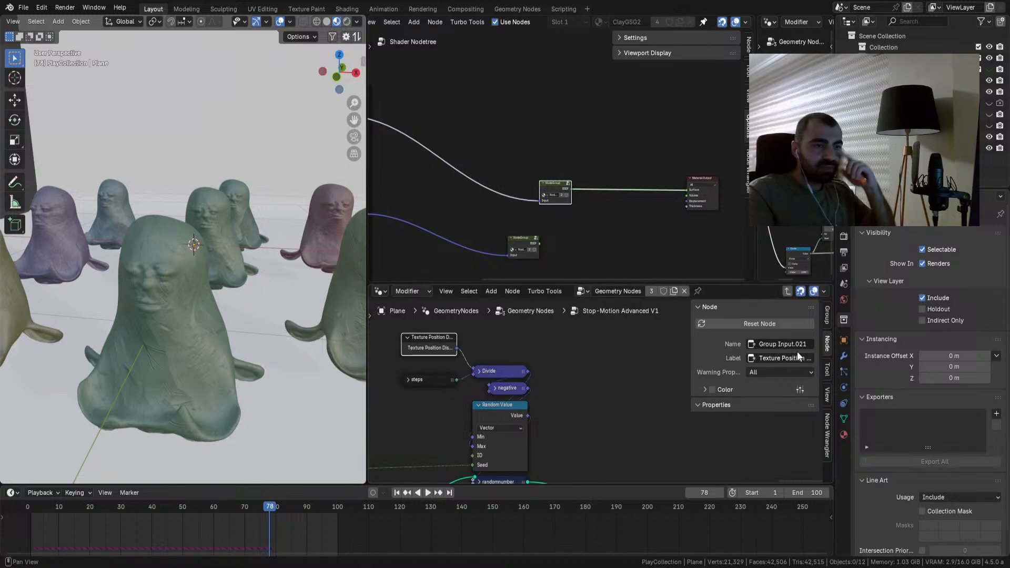
# Step: Select the Texture Position Disparity socket in the group's Extras sockets and enlarge the geometry node editor
pyautogui.click(825, 318)
pyautogui.scroll(-1, 763, 390)
pyautogui.scroll(-5, 738, 434)
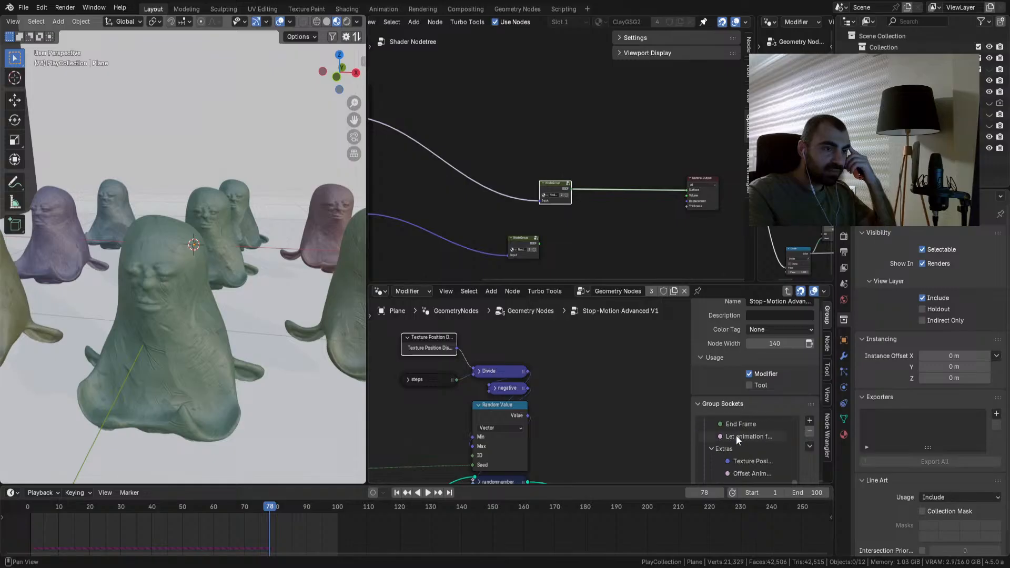
pyautogui.click(734, 449)
pyautogui.moveTo(674, 483); pyautogui.dragTo(674, 531)
pyautogui.moveTo(664, 283); pyautogui.dragTo(664, 117)
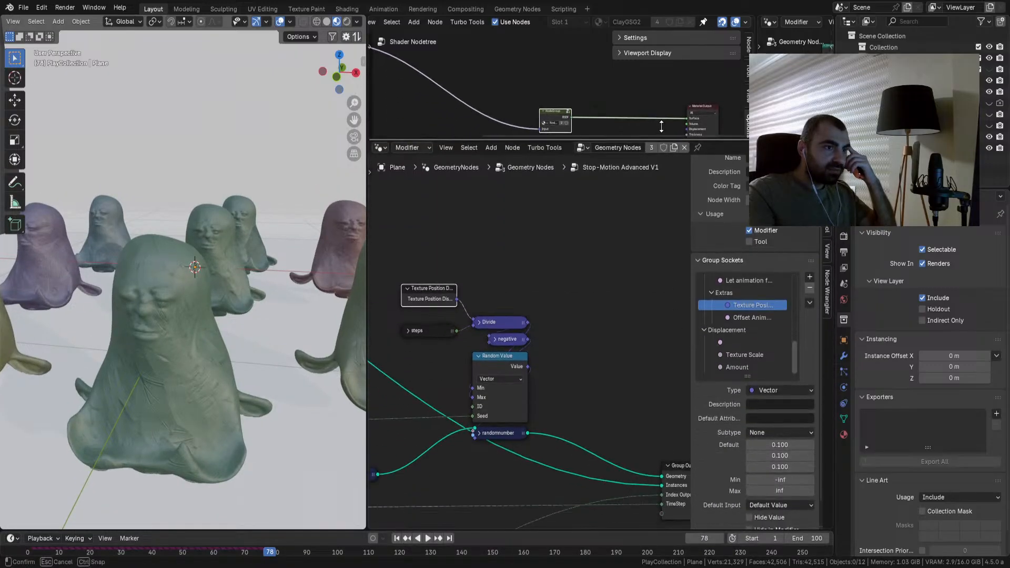
# Step: Set the Texture Position Disparity socket's subtype to Factor and play the animation from the first frame
pyautogui.click(774, 411)
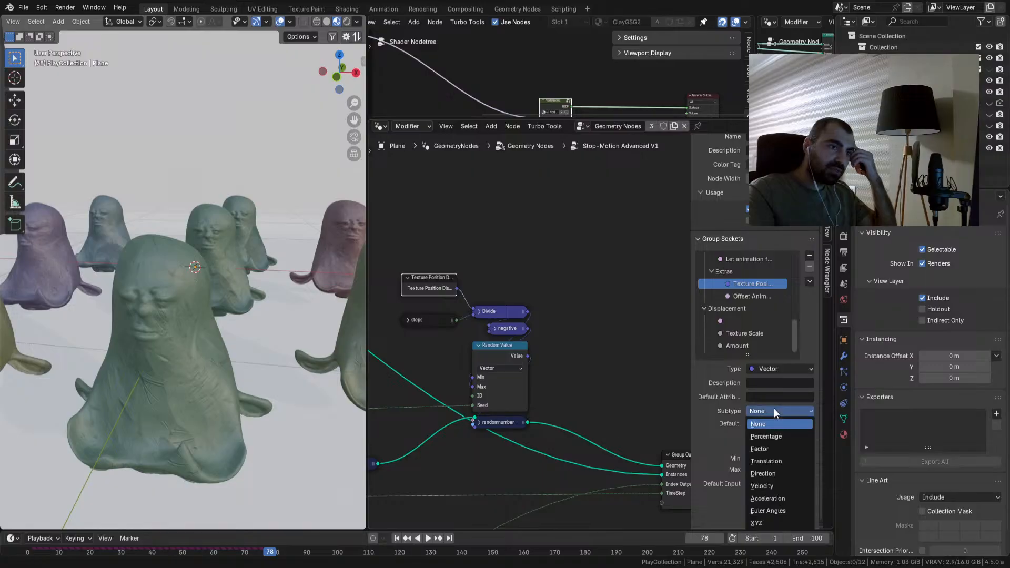
pyautogui.click(764, 448)
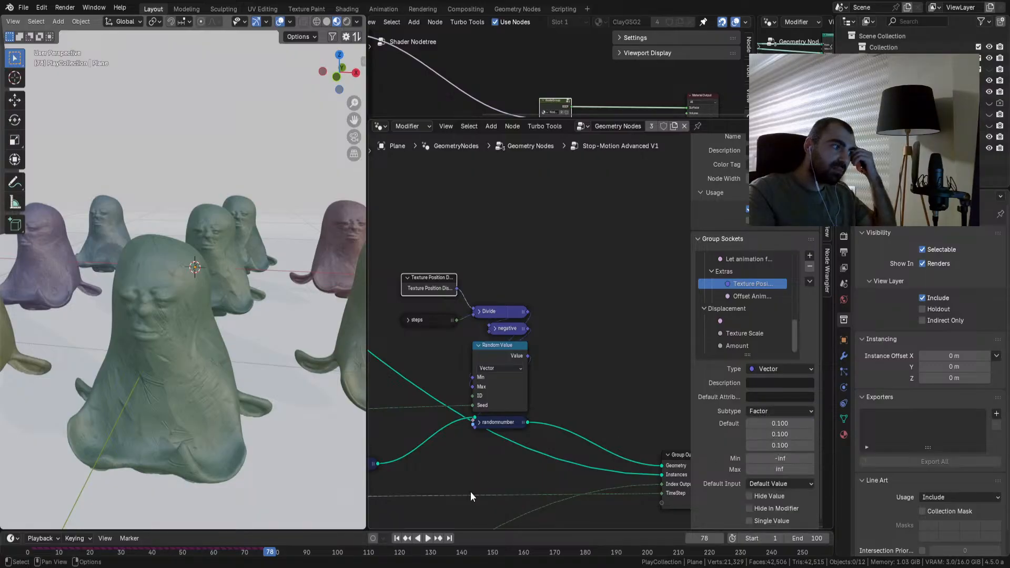
pyautogui.click(397, 539)
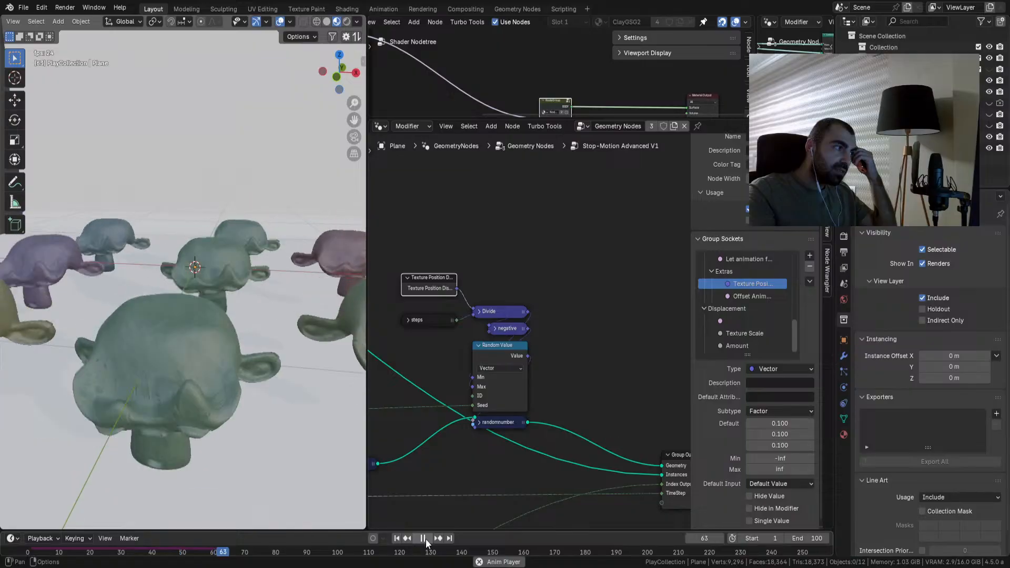
pyautogui.click(425, 539)
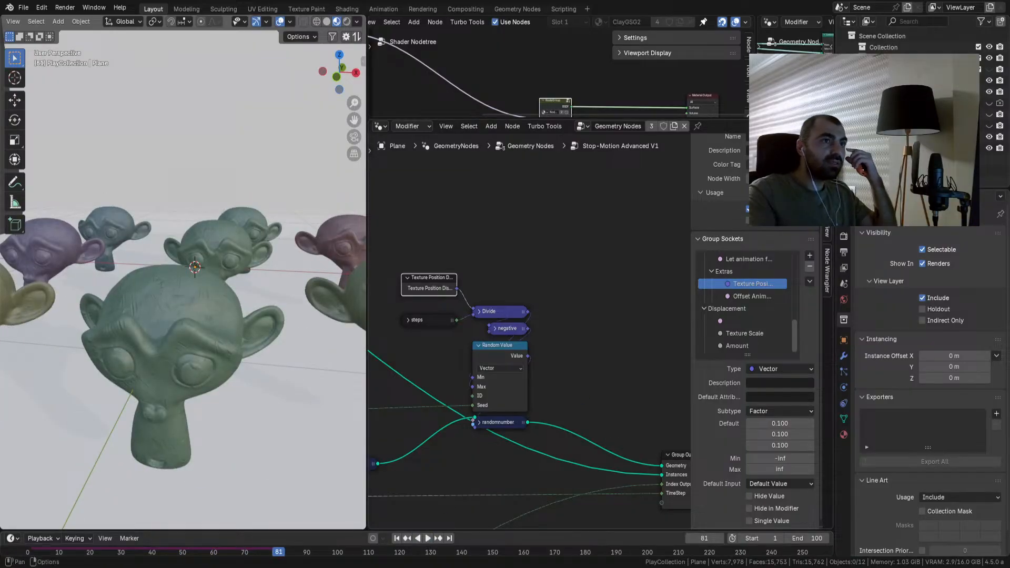
# Step: Leave the group and examine the Texture Position Disparity fields on the Stop-Motion Advanced V1 node
pyautogui.press('Tab')
pyautogui.moveTo(589, 344); pyautogui.dragTo(613, 208, button='middle')
pyautogui.scroll(4, 567, 349)
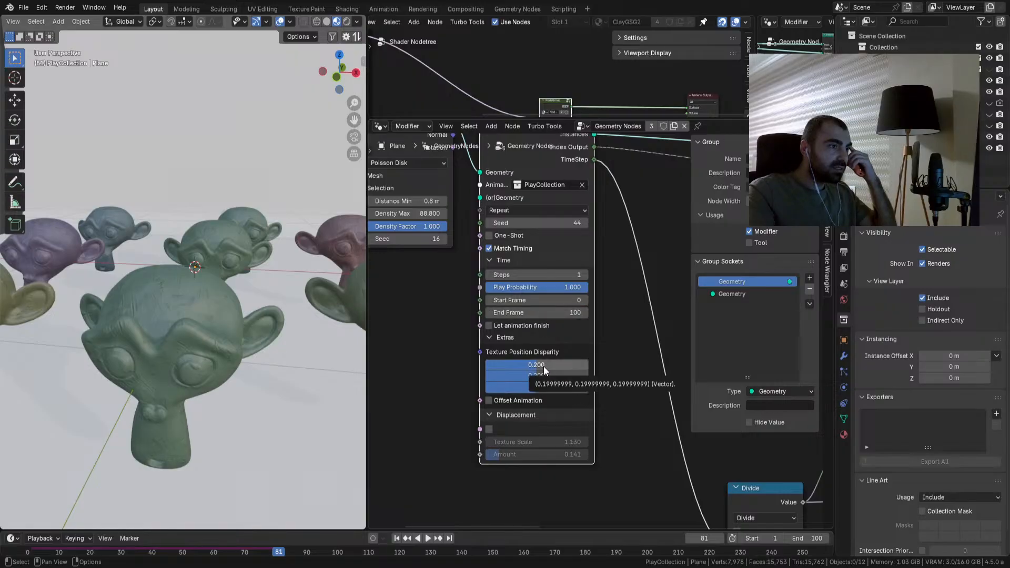
pyautogui.click(827, 178)
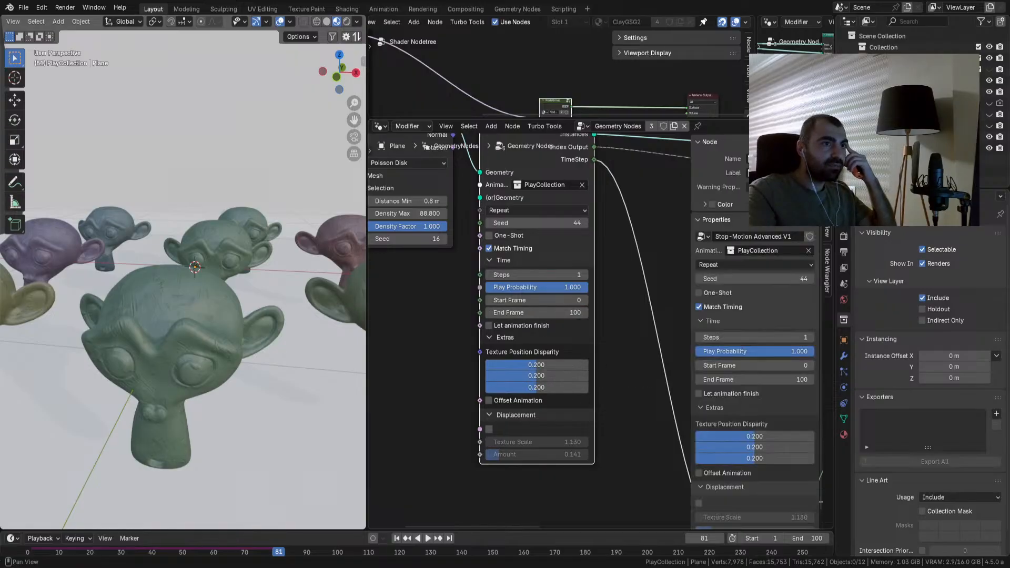
# Step: Reopen the Stop-Motion group and change the Texture Position Disparity socket's type to Float
pyautogui.press('Tab')
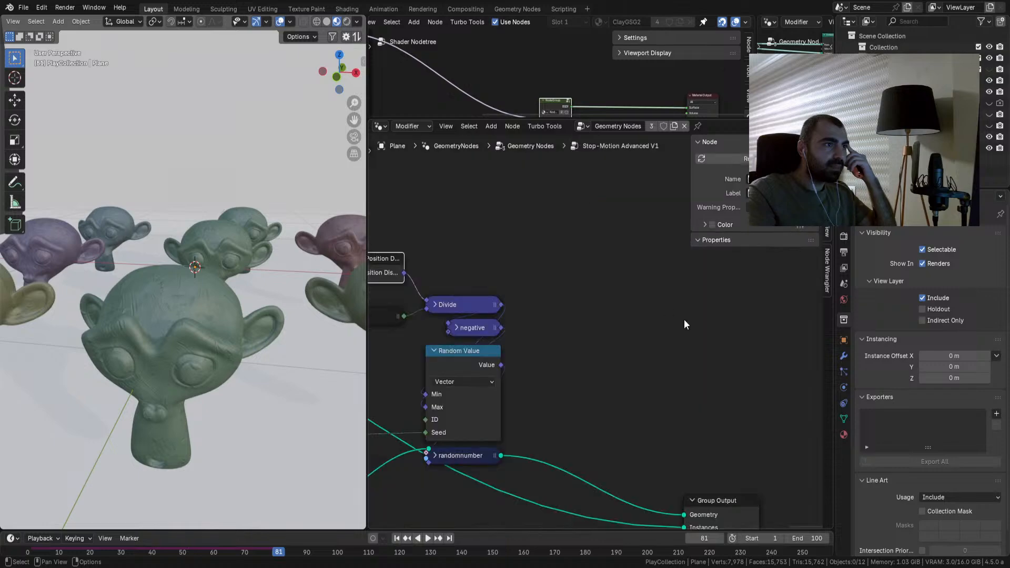
pyautogui.click(828, 152)
pyautogui.scroll(-16, 756, 330)
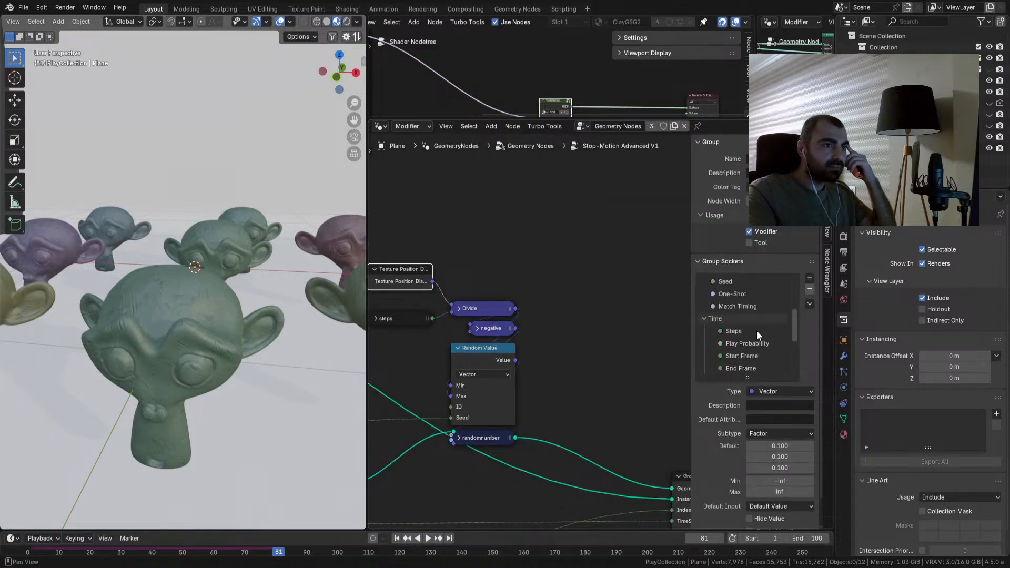
pyautogui.click(766, 433)
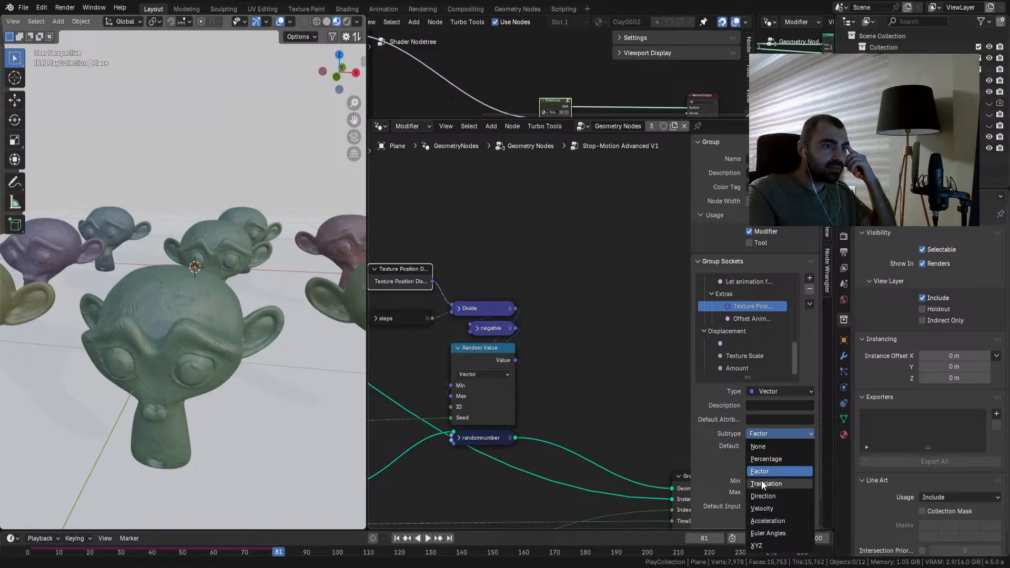
pyautogui.click(769, 390)
pyautogui.click(774, 327)
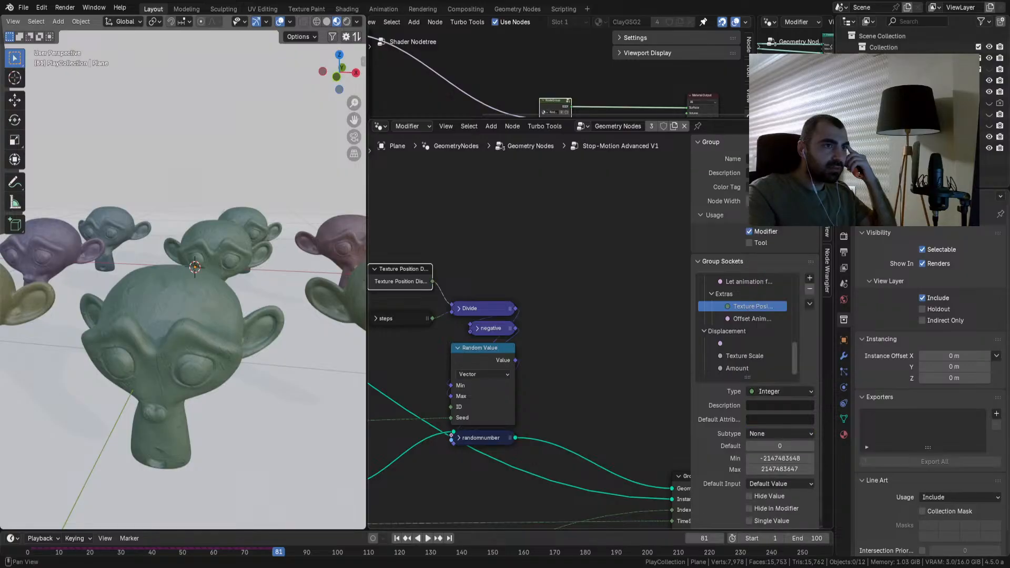
pyautogui.click(787, 392)
pyautogui.click(773, 217)
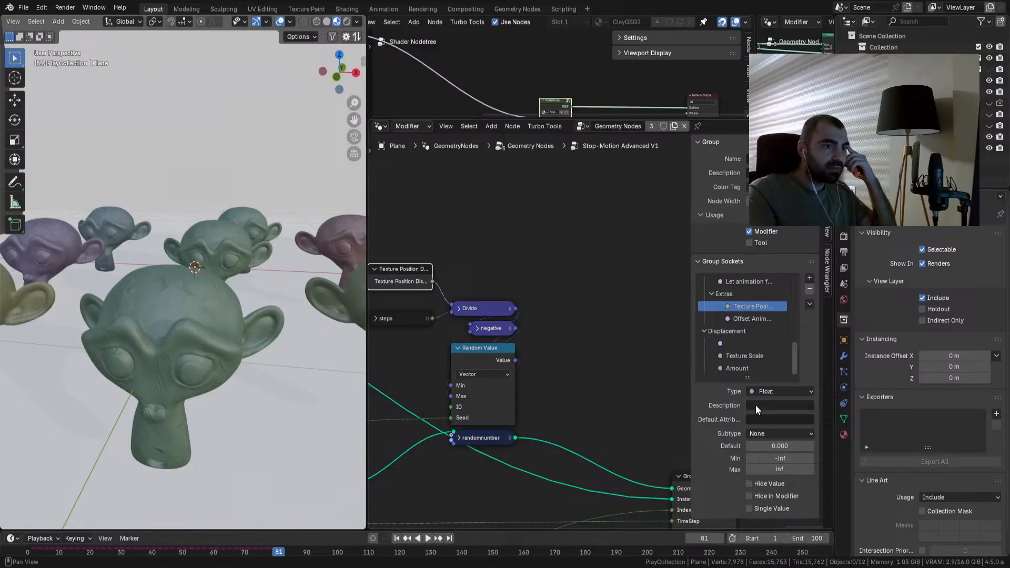
# Step: Set the Texture Position Disparity socket's minimum to 0, with its subtype kept at None
pyautogui.click(780, 458)
pyautogui.write('0')
pyautogui.press('Return')
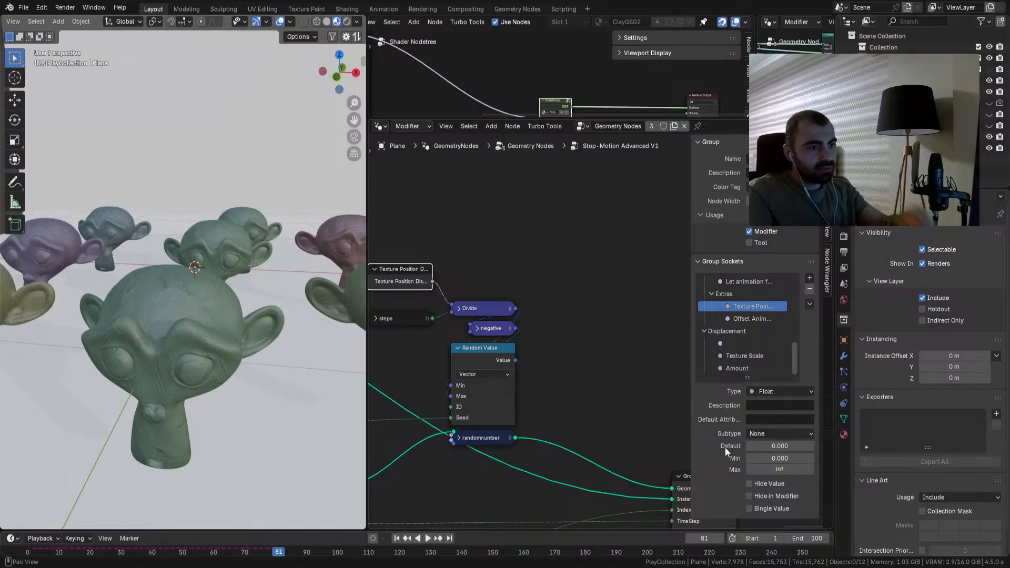
pyautogui.click(754, 435)
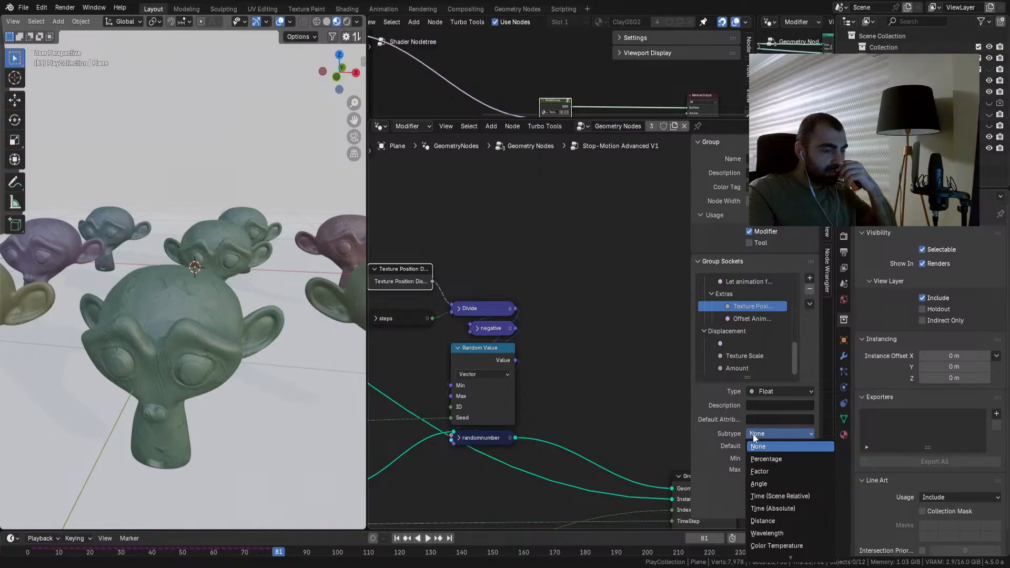
pyautogui.click(754, 433)
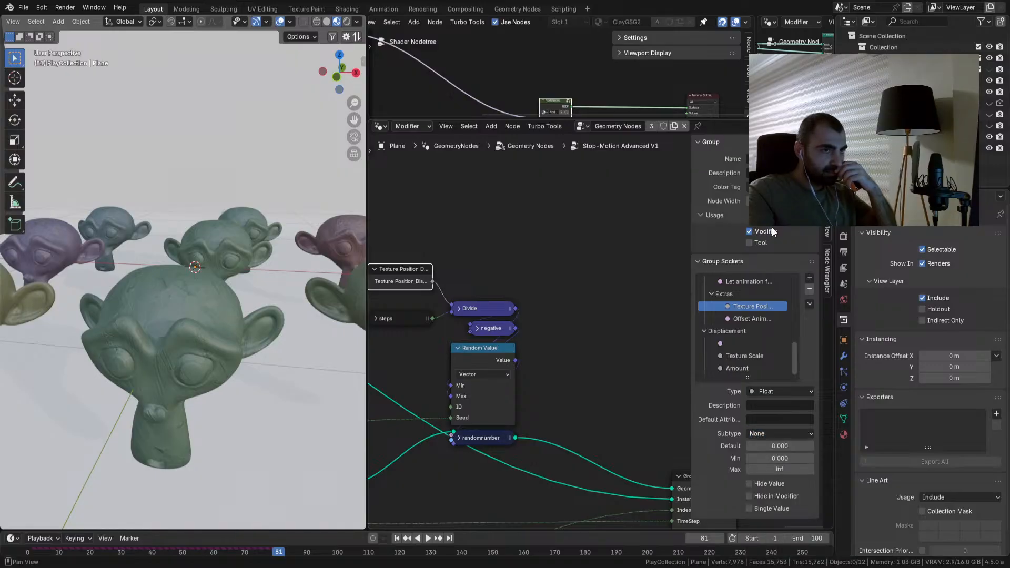
# Step: Leave the group, set the node's Texture Position Disparity to 0.01, and play the animation
pyautogui.press('Tab')
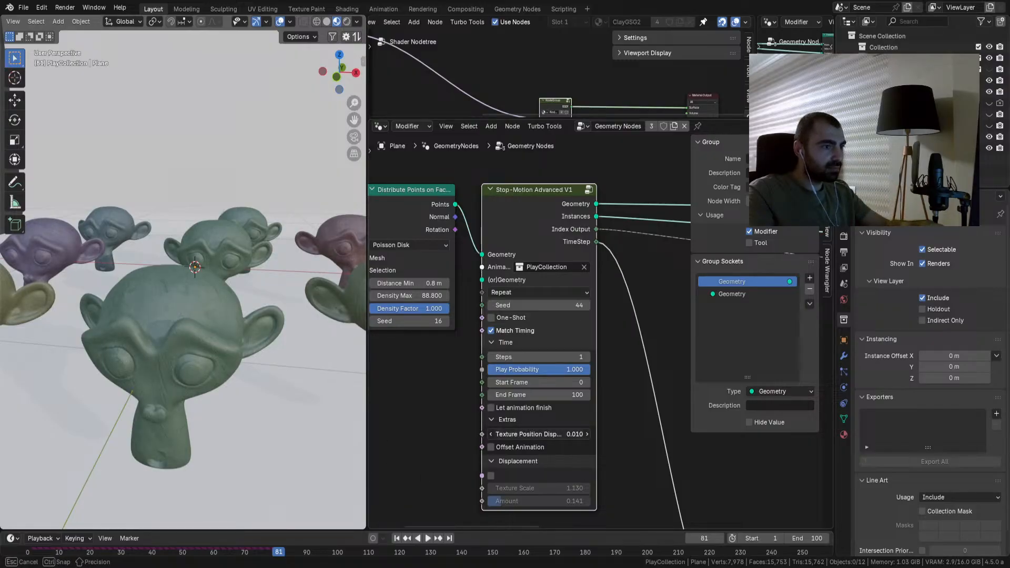
pyautogui.press('space')
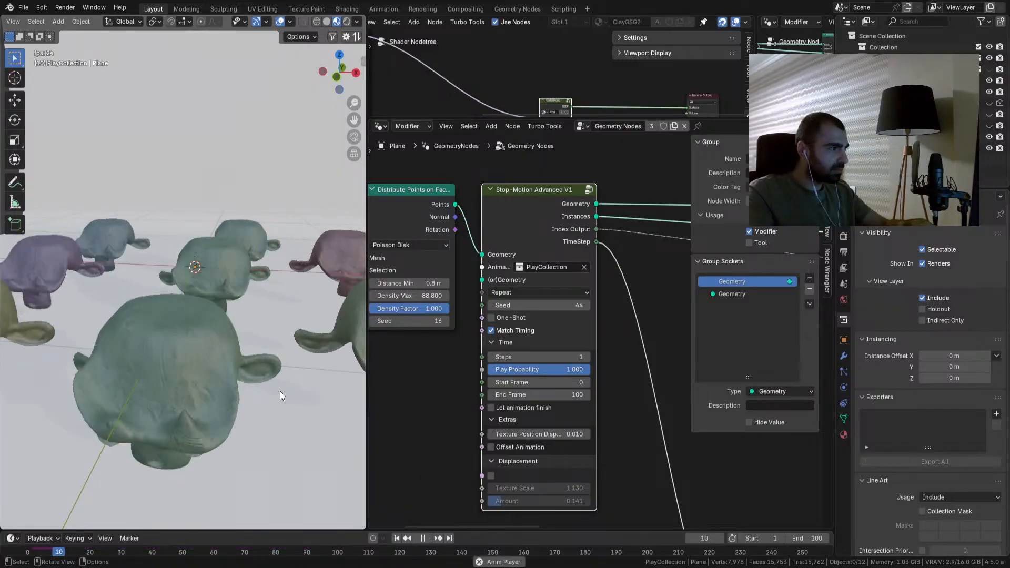
pyautogui.press('space')
# Step: Try Texture Position Disparity at 0.05 with the animation playing, and raise it to 0.15 during playback
pyautogui.moveTo(539, 434); pyautogui.dragTo(558, 434)
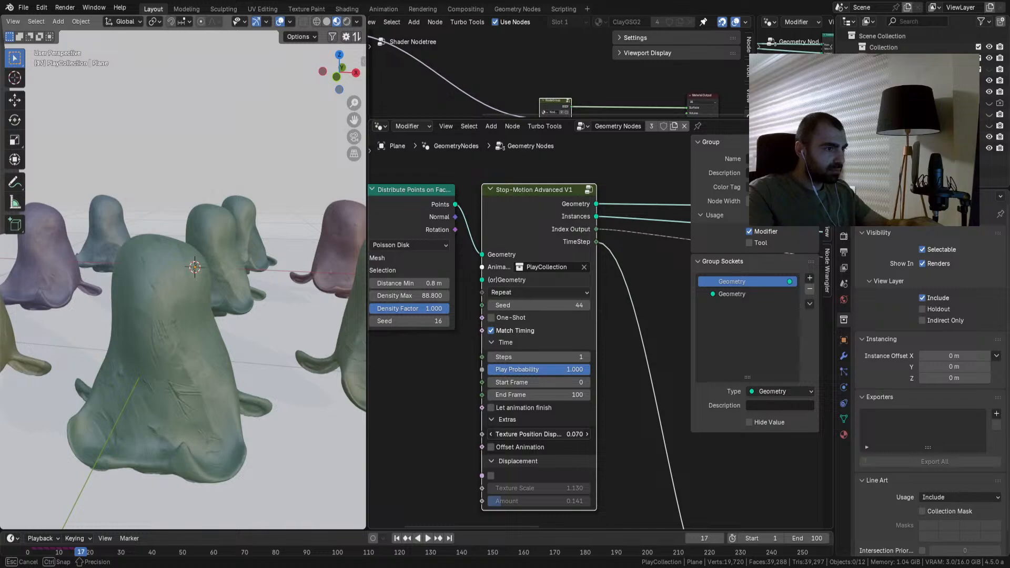
pyautogui.press('space')
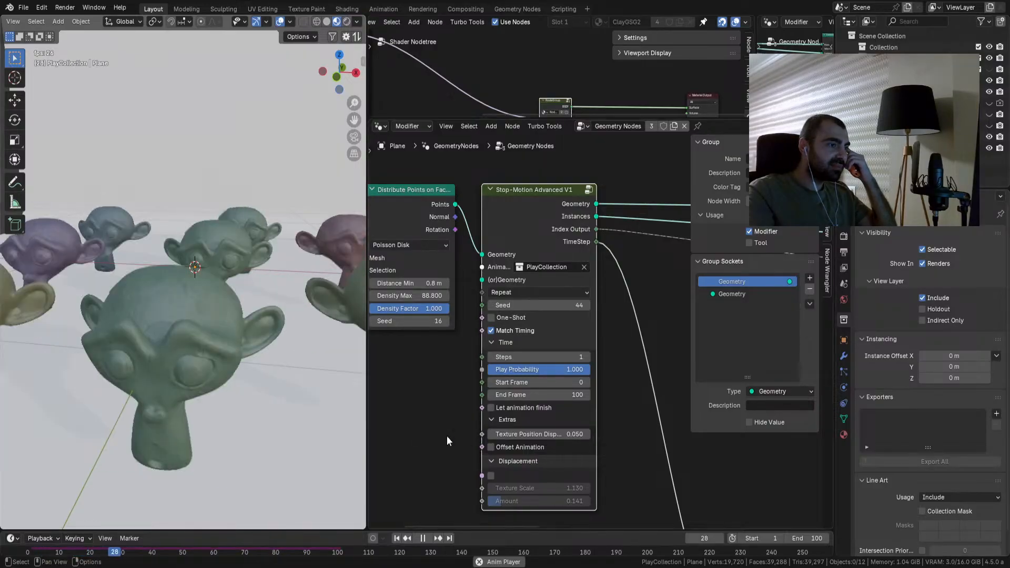
pyautogui.moveTo(510, 432); pyautogui.dragTo(527, 432)
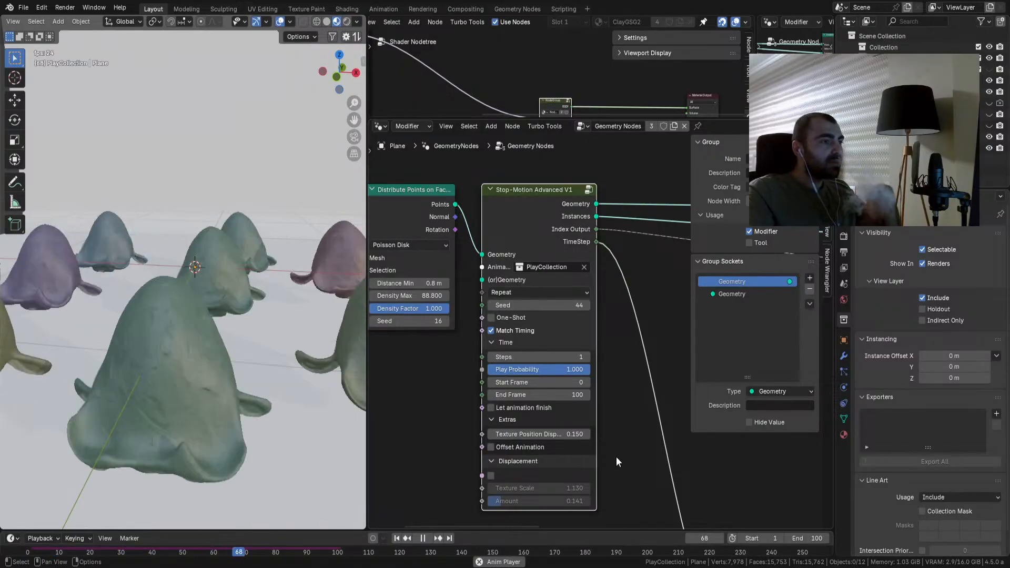
# Step: Open the Stop-Motion Advanced V1 group and rename the Texture Position Disparity socket to Vector Position Disparity
pyautogui.click(589, 189)
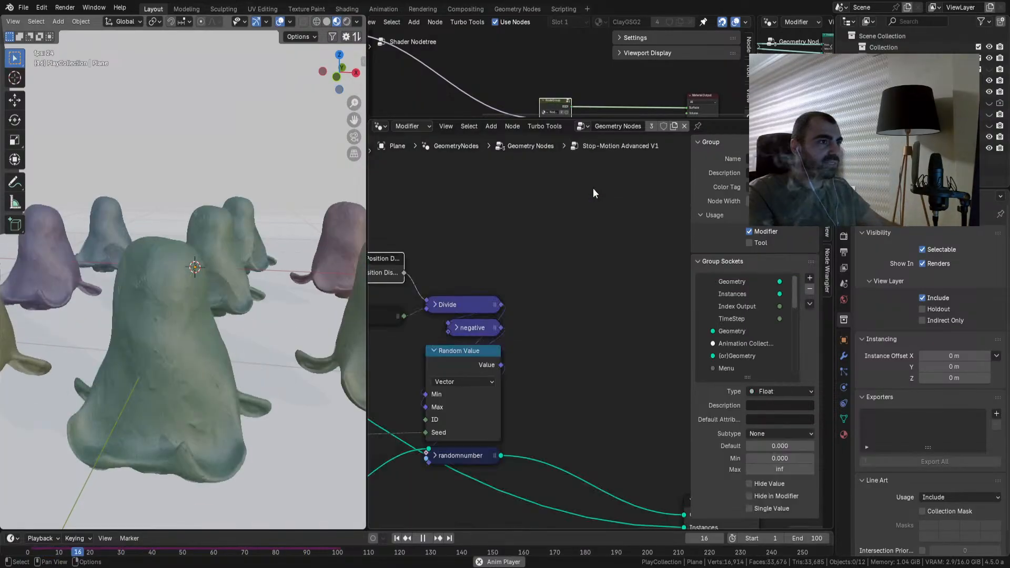
pyautogui.scroll(-5, 750, 353)
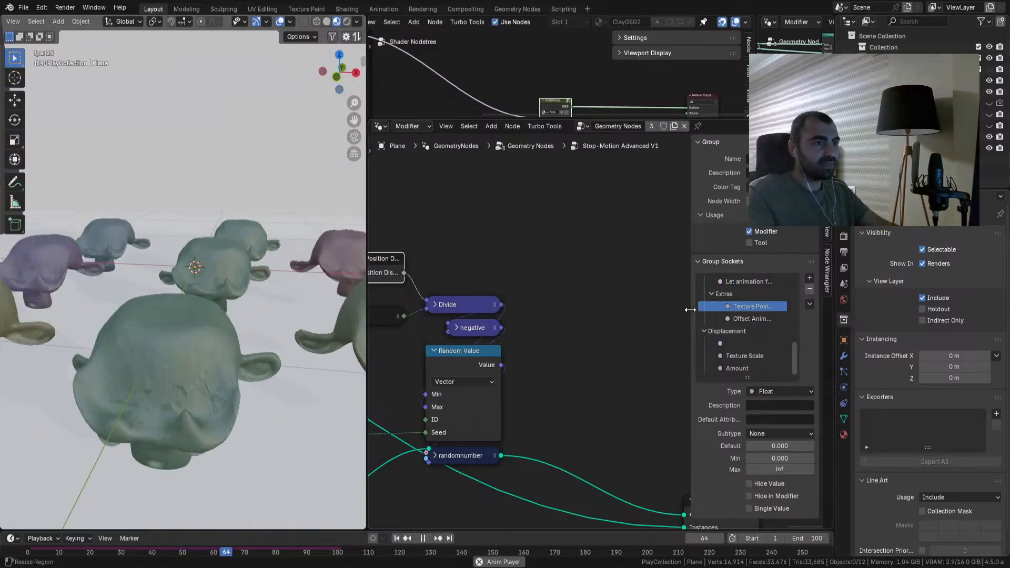
pyautogui.moveTo(693, 313); pyautogui.dragTo(602, 313)
pyautogui.doubleClick(605, 307)
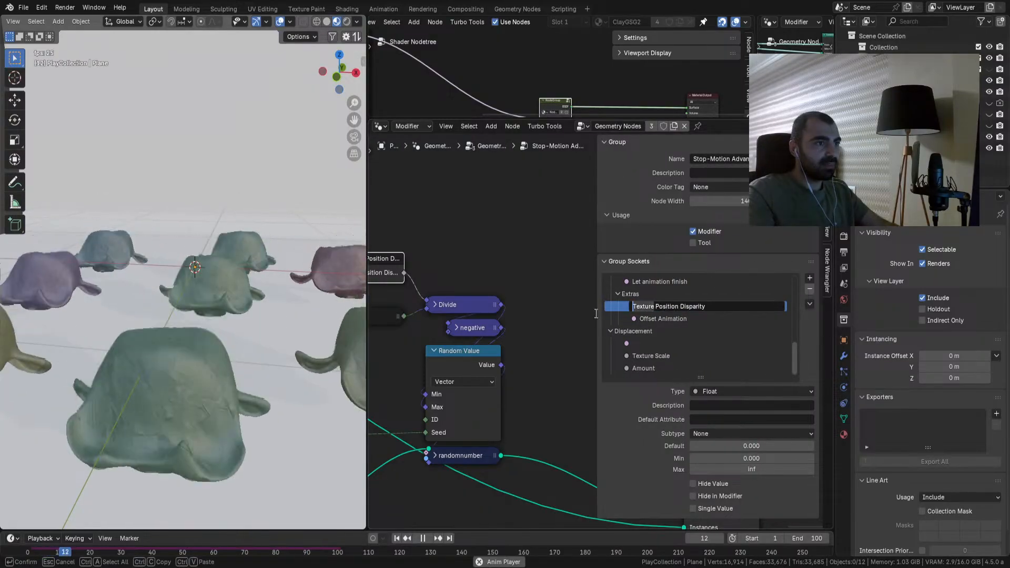
pyautogui.write('Vector')
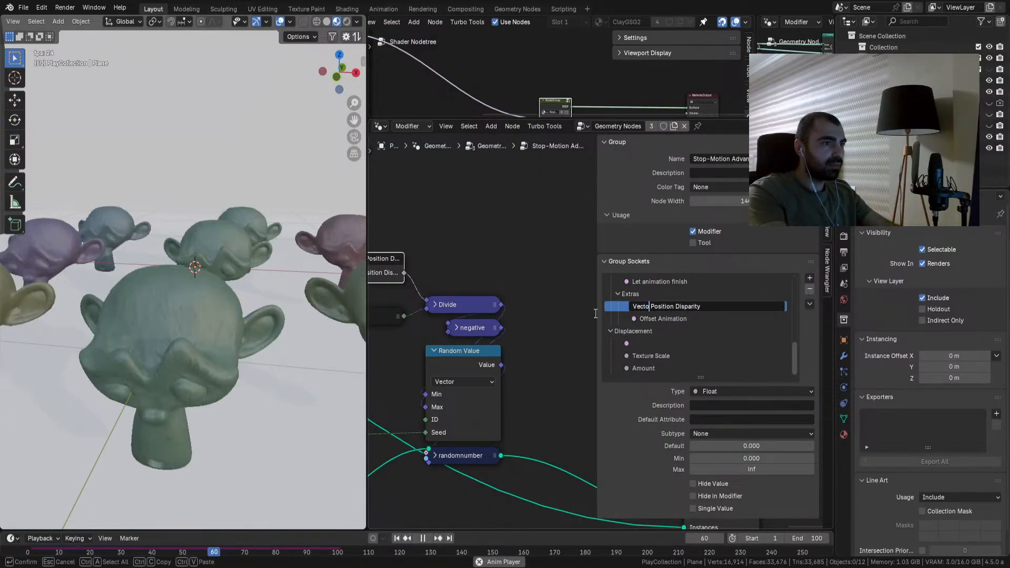
pyautogui.press('Return')
# Step: Move the Extras panel below the Displacement panel in the group's sockets, and leave the group
pyautogui.moveTo(627, 294); pyautogui.dragTo(631, 350)
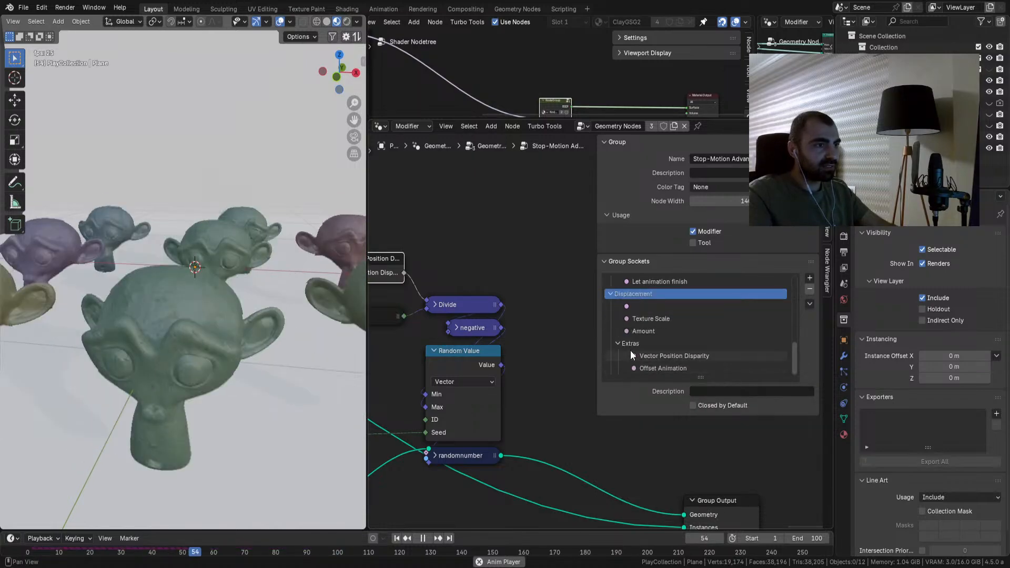
pyautogui.press('Tab')
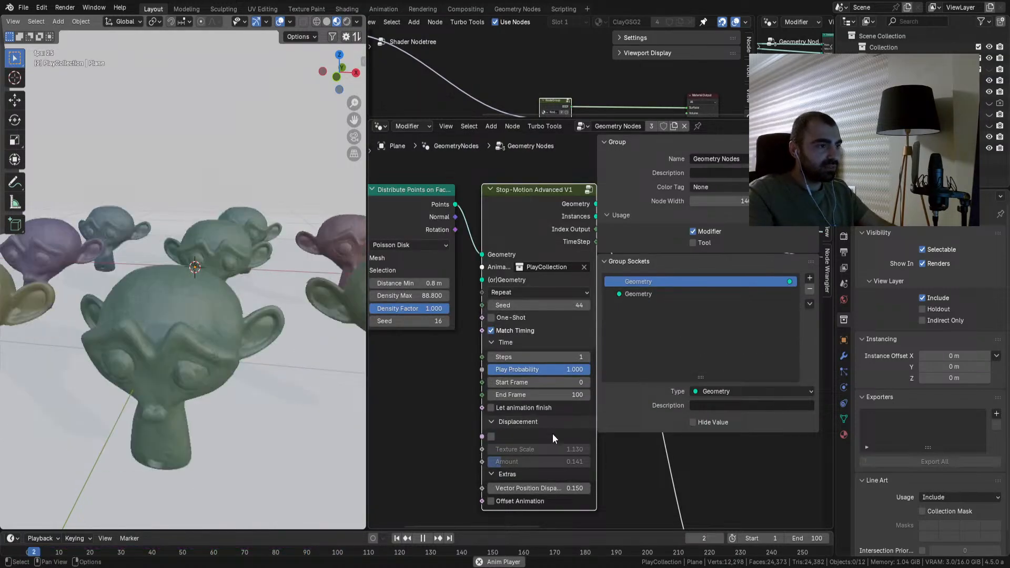
pyautogui.press('n')
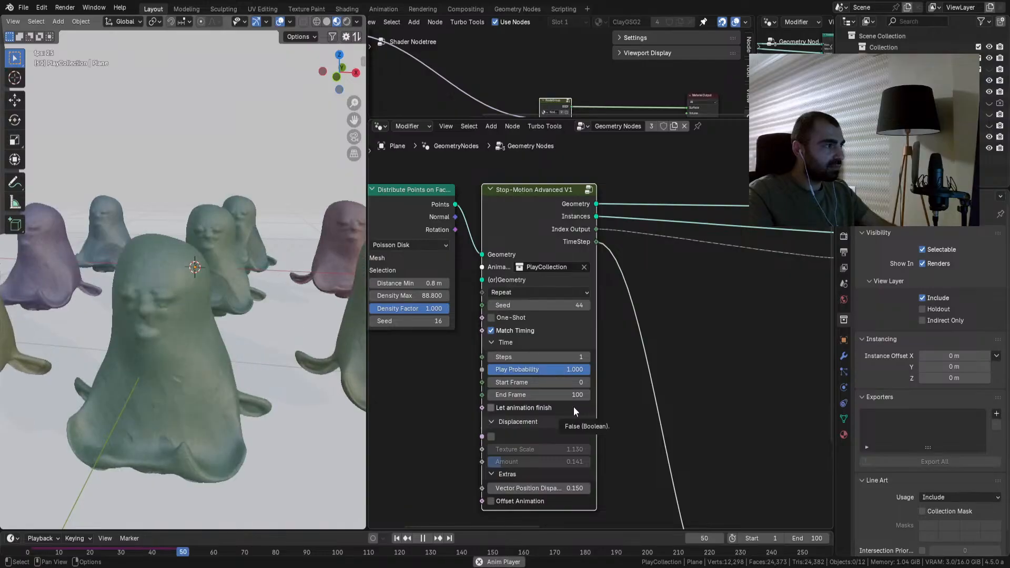
# Step: Pause playback, set the node's Vector Position Disparity to 0, and play the animation to check it
pyautogui.press('space')
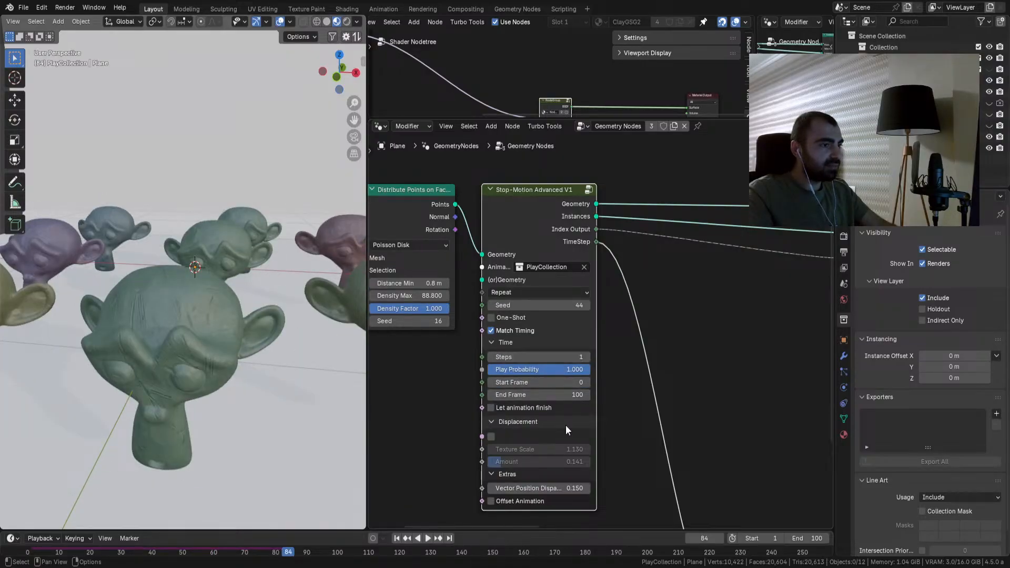
pyautogui.doubleClick(554, 487)
pyautogui.write('0')
pyautogui.press('Return')
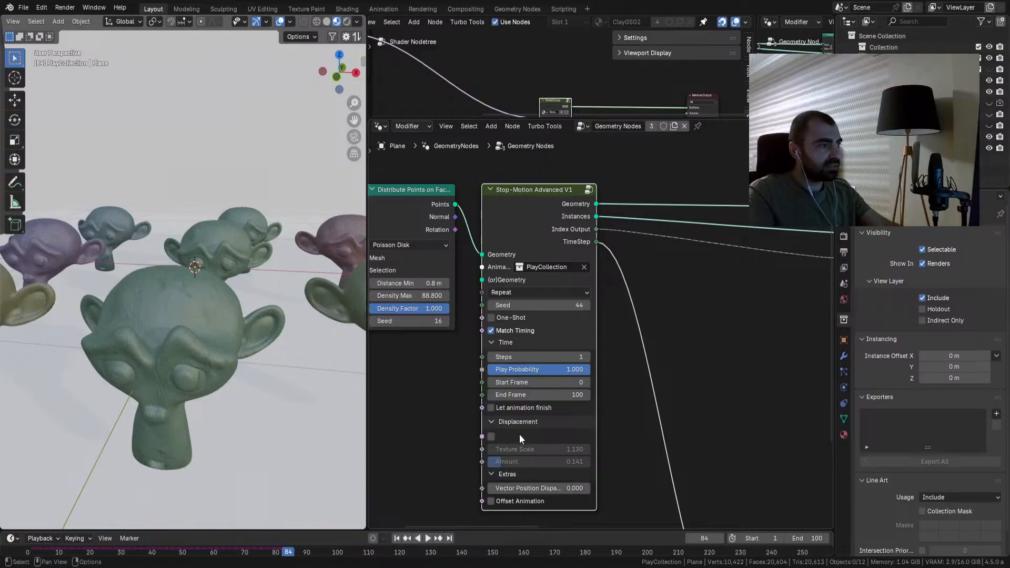
pyautogui.press('space')
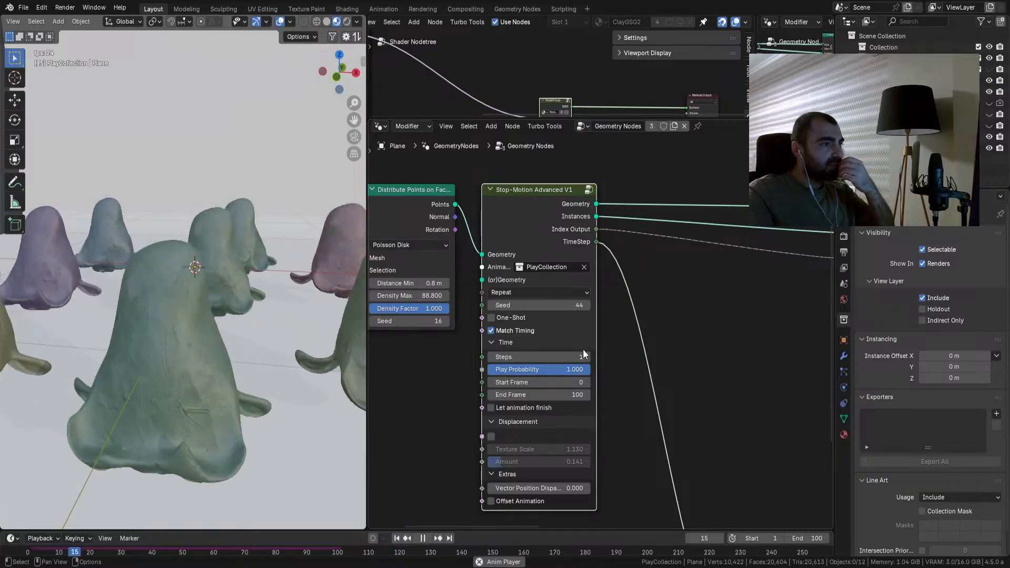
pyautogui.press('space')
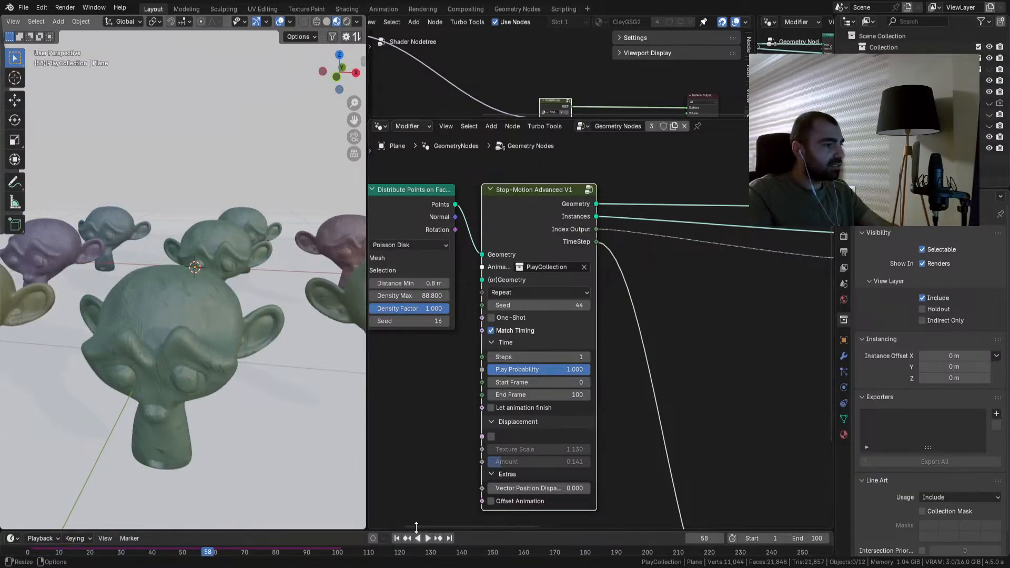
# Step: Return to the first frame, enlarge the timeline area, and scrub the animation to frame 26
pyautogui.click(396, 538)
pyautogui.moveTo(386, 528); pyautogui.dragTo(411, 451)
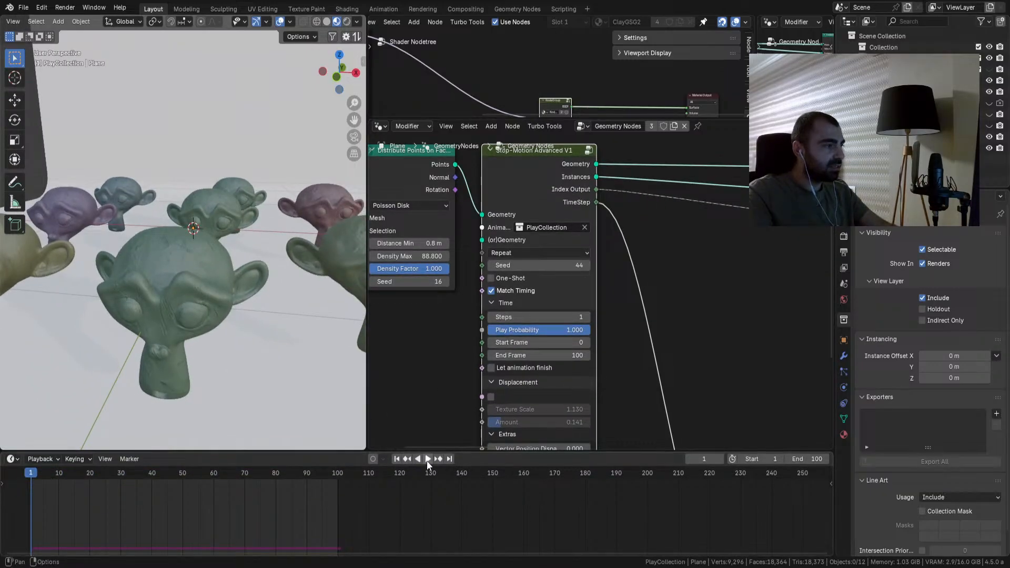
pyautogui.click(427, 460)
pyautogui.click(424, 459)
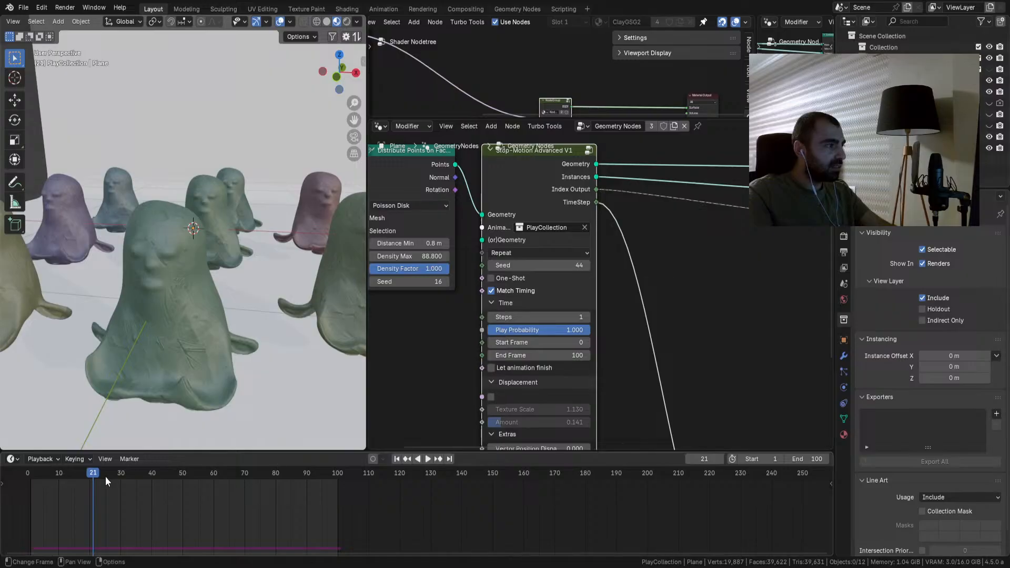
pyautogui.click(428, 459)
pyautogui.click(429, 458)
pyautogui.moveTo(31, 476); pyautogui.dragTo(109, 481)
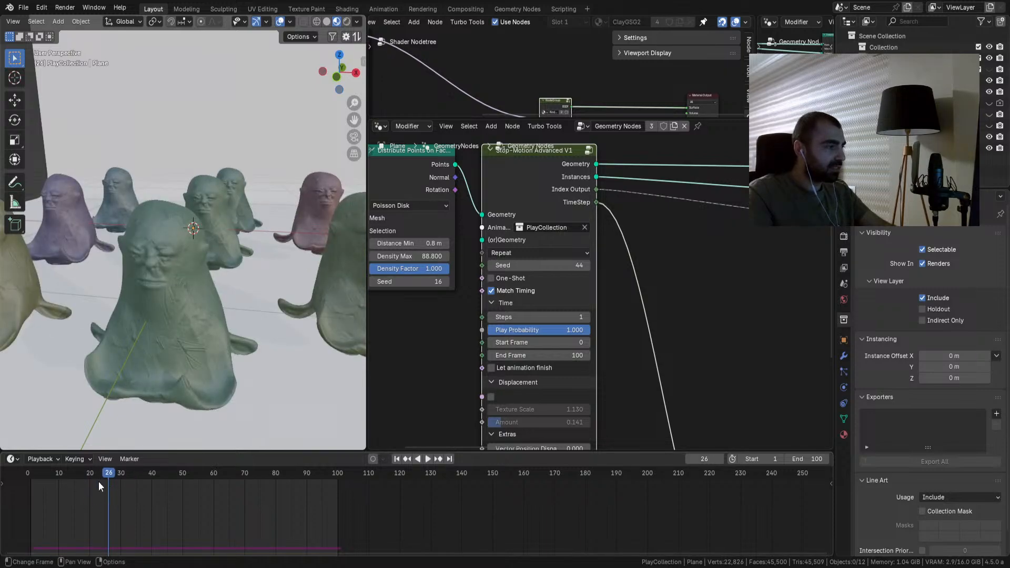
# Step: Enlarge the shader editor area and merge the narrow geometry node area beside it into it
pyautogui.moveTo(458, 113); pyautogui.dragTo(458, 253)
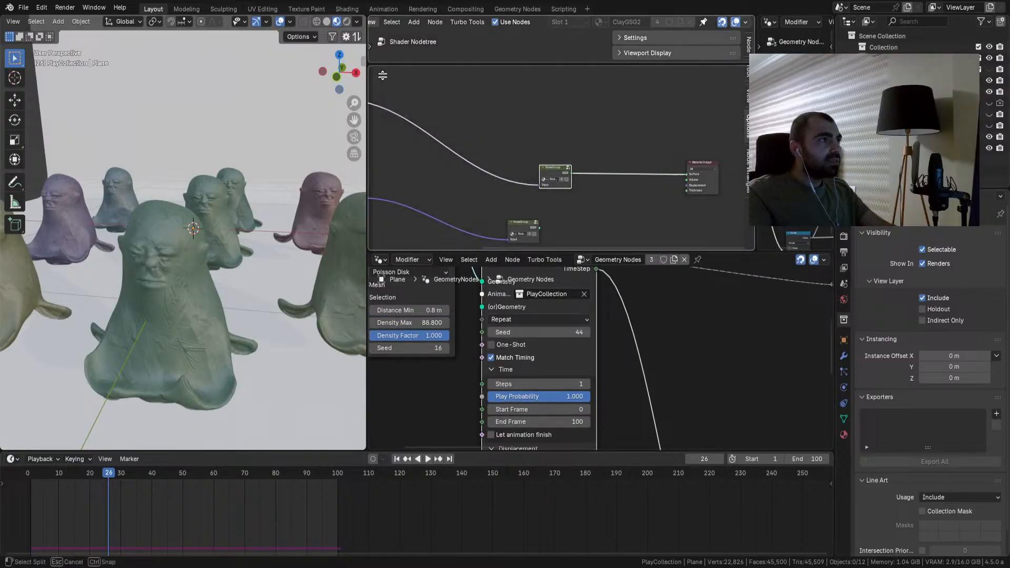
pyautogui.click(384, 143)
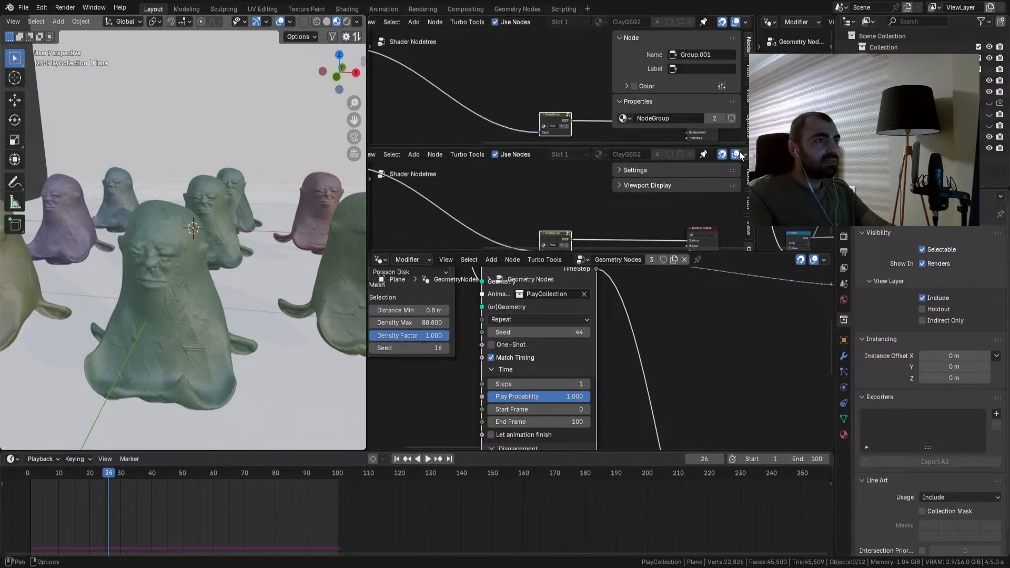
pyautogui.moveTo(366, 148); pyautogui.dragTo(383, 113)
pyautogui.moveTo(755, 17); pyautogui.dragTo(766, 33)
pyautogui.click(376, 22)
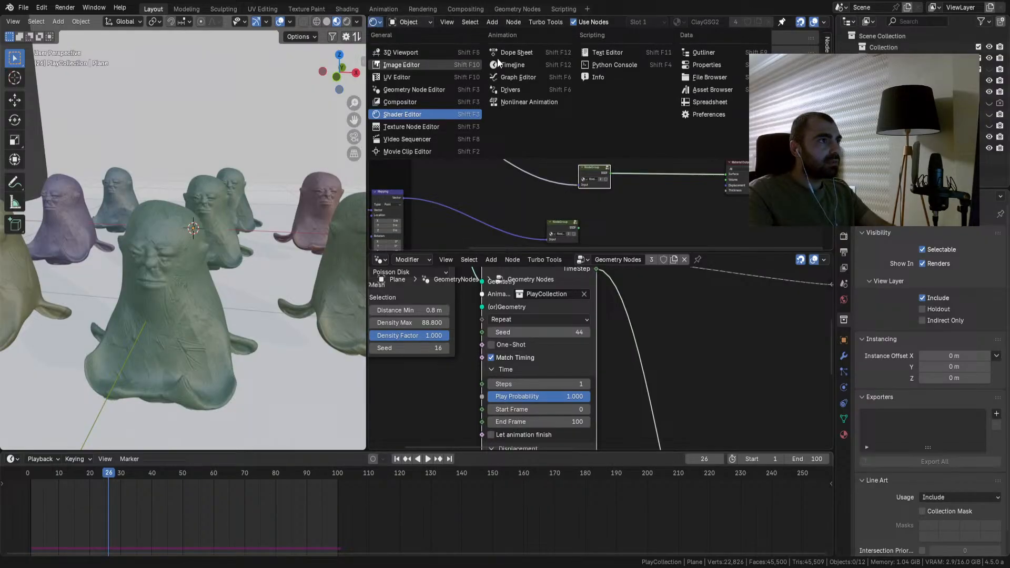
# Step: Split the shader editor horizontally, change the upper area to a Spreadsheet, and make it taller
pyautogui.moveTo(370, 19); pyautogui.dragTo(372, 114)
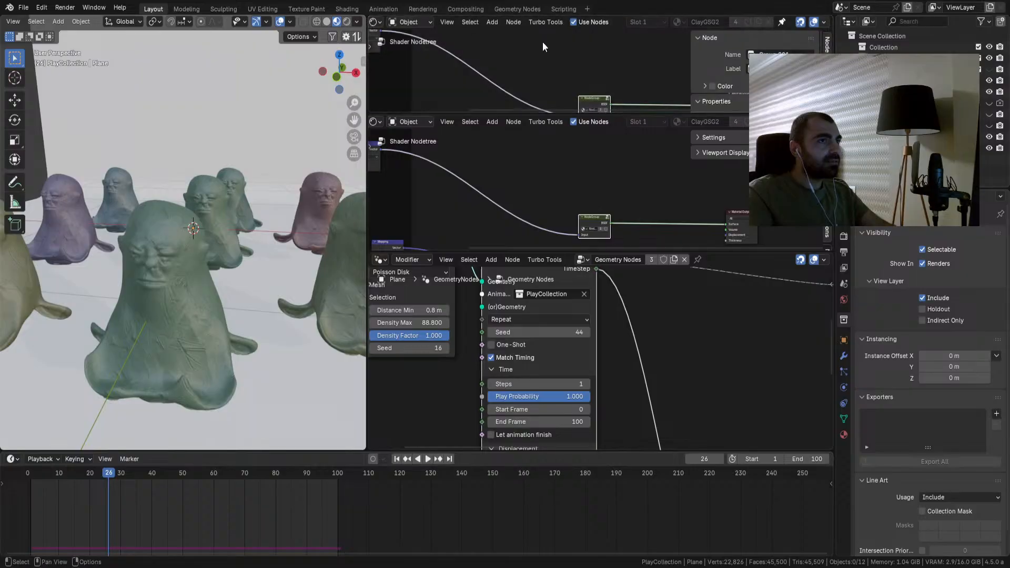
pyautogui.click(377, 21)
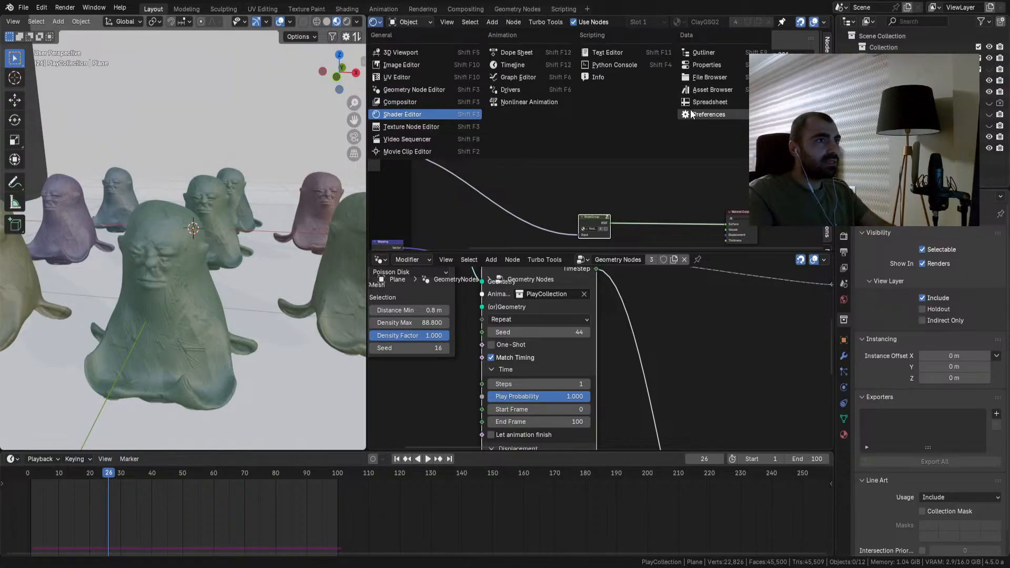
pyautogui.click(705, 102)
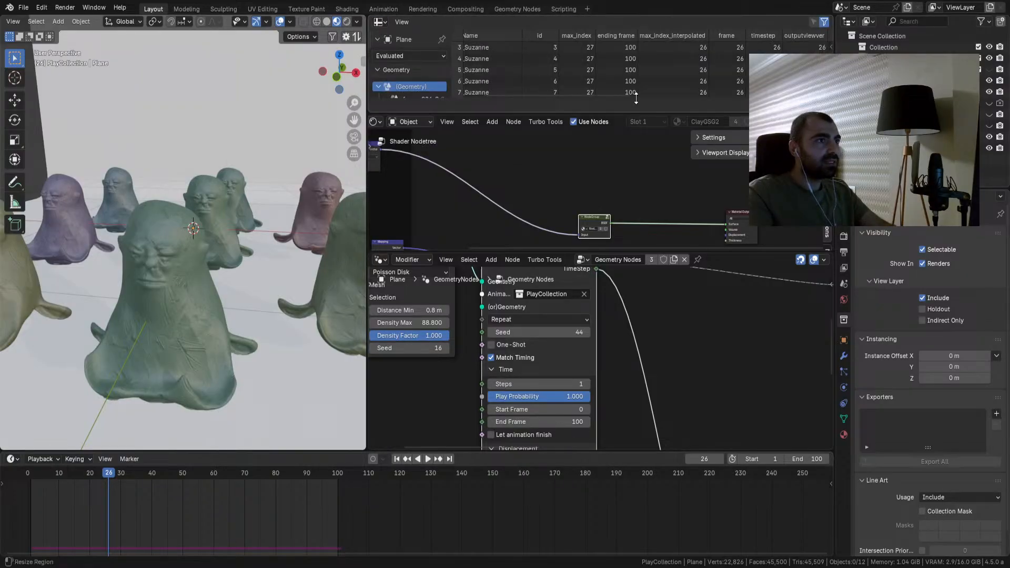
pyautogui.moveTo(633, 113); pyautogui.dragTo(632, 161)
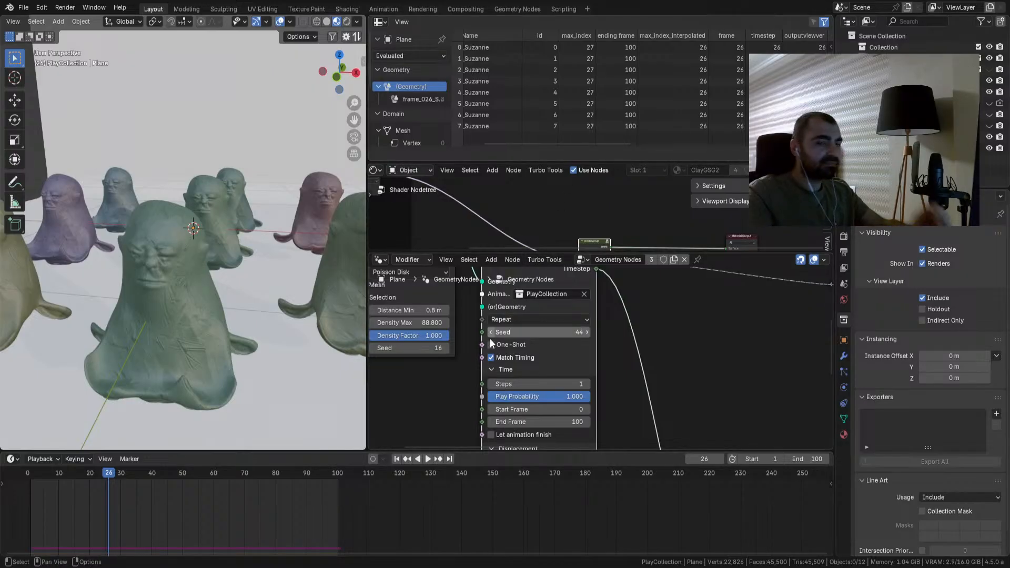
pyautogui.moveTo(479, 349); pyautogui.dragTo(586, 327, button='middle')
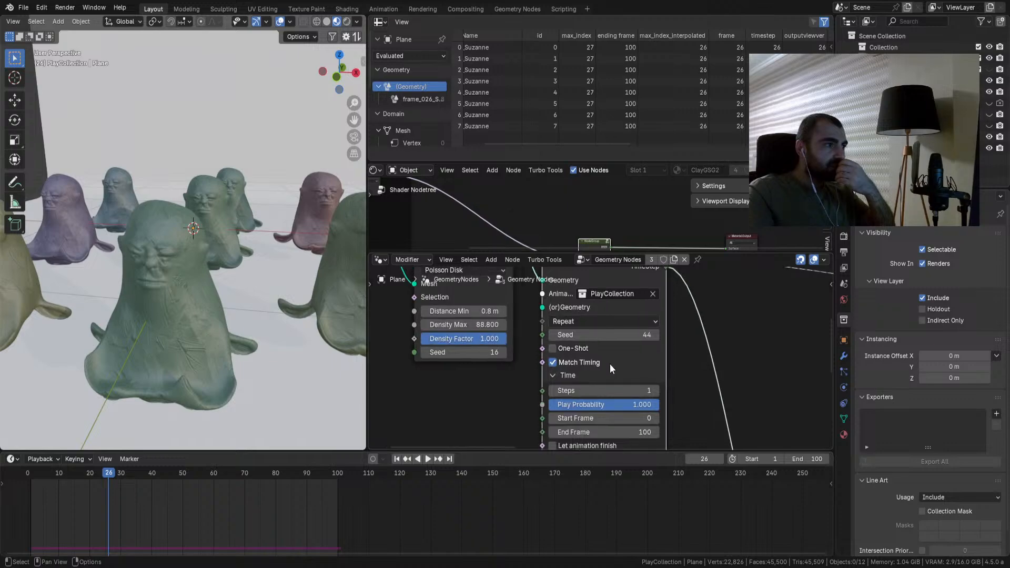
pyautogui.moveTo(648, 387); pyautogui.dragTo(642, 371, button='middle')
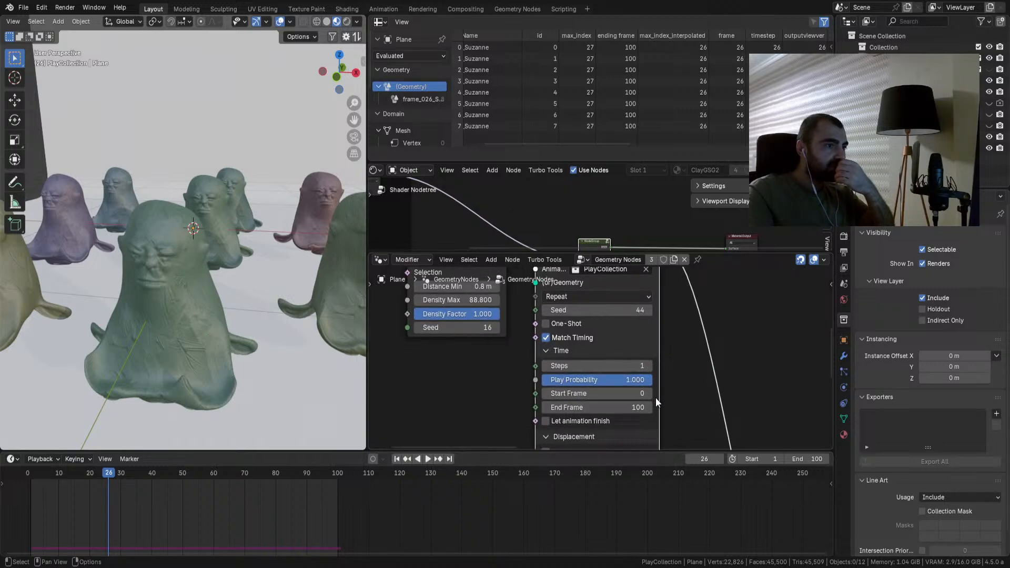
# Step: Set the animation's Steps to 2, play it from the first frame and scrub through the timeline
pyautogui.click(648, 368)
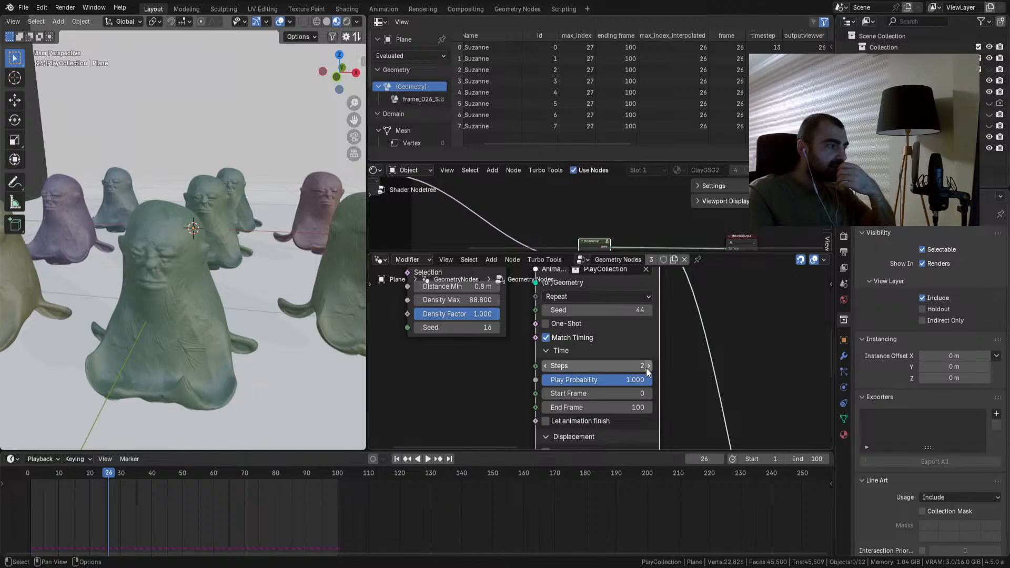
pyautogui.click(395, 459)
pyautogui.click(427, 460)
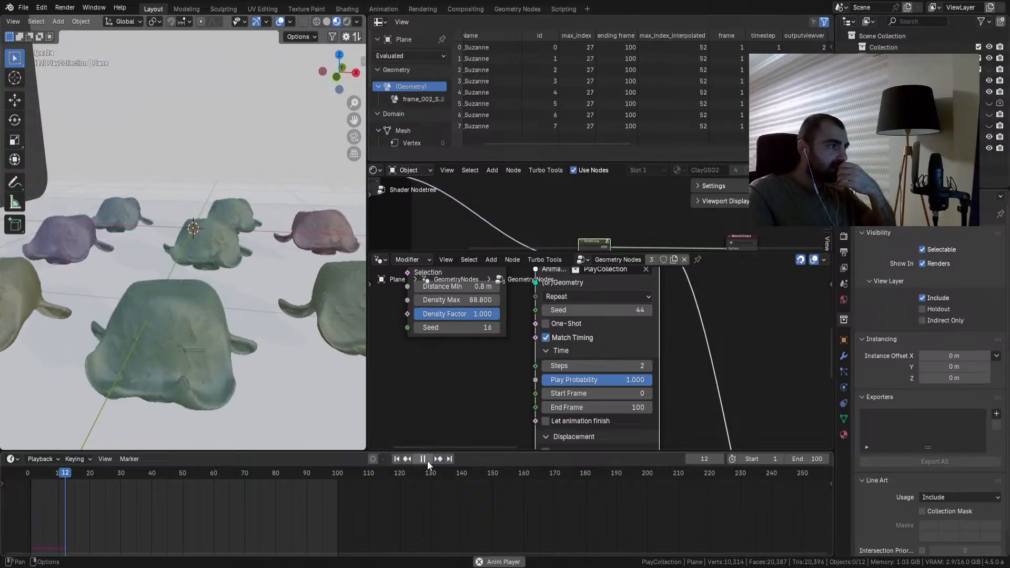
pyautogui.moveTo(37, 473); pyautogui.dragTo(87, 490)
# Step: Raise the Steps value to 3, replay the animation from the start and scrub back to frame 25
pyautogui.click(649, 366)
pyautogui.click(395, 459)
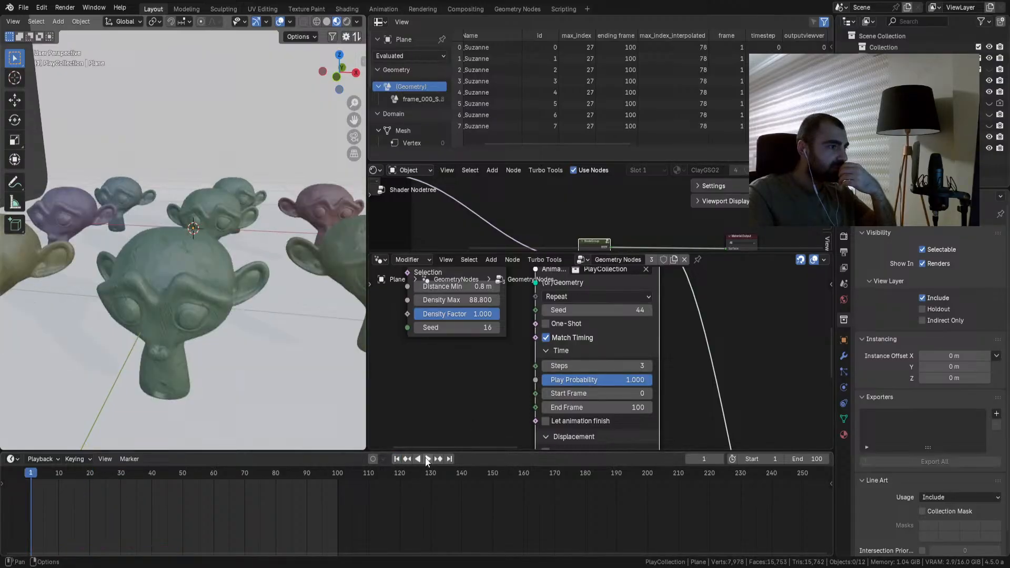
pyautogui.click(425, 458)
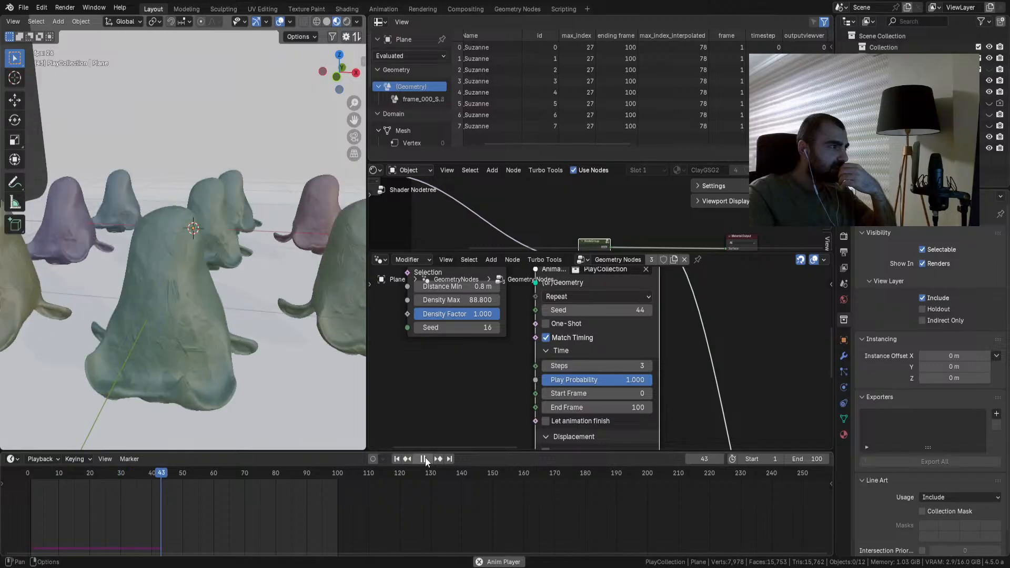
pyautogui.click(425, 459)
pyautogui.moveTo(147, 475); pyautogui.dragTo(107, 479)
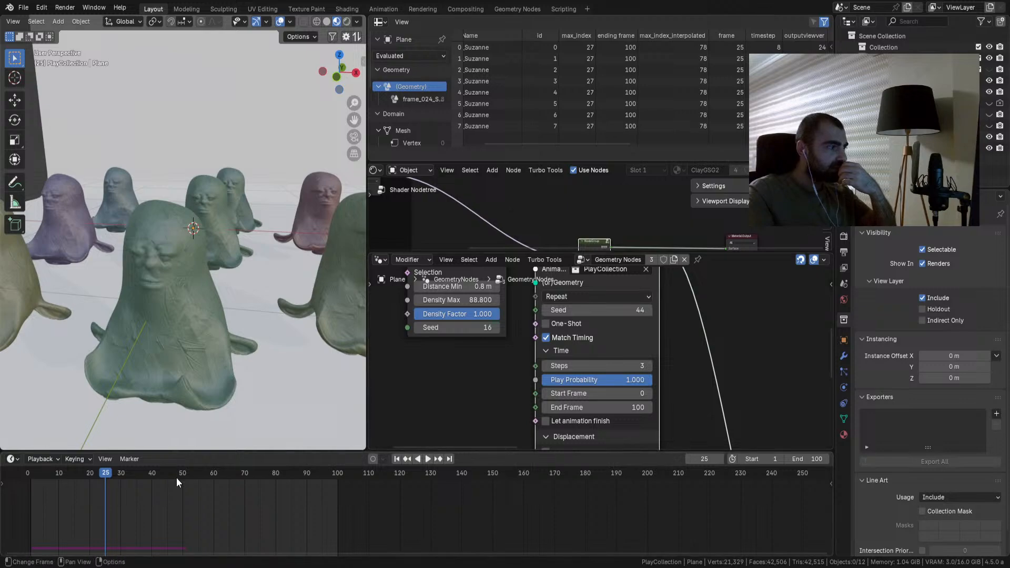
# Step: Set Steps to 4, replay the animation from the first frame and scrub through the timeline
pyautogui.doubleClick(640, 364)
pyautogui.write('4')
pyautogui.press('Return')
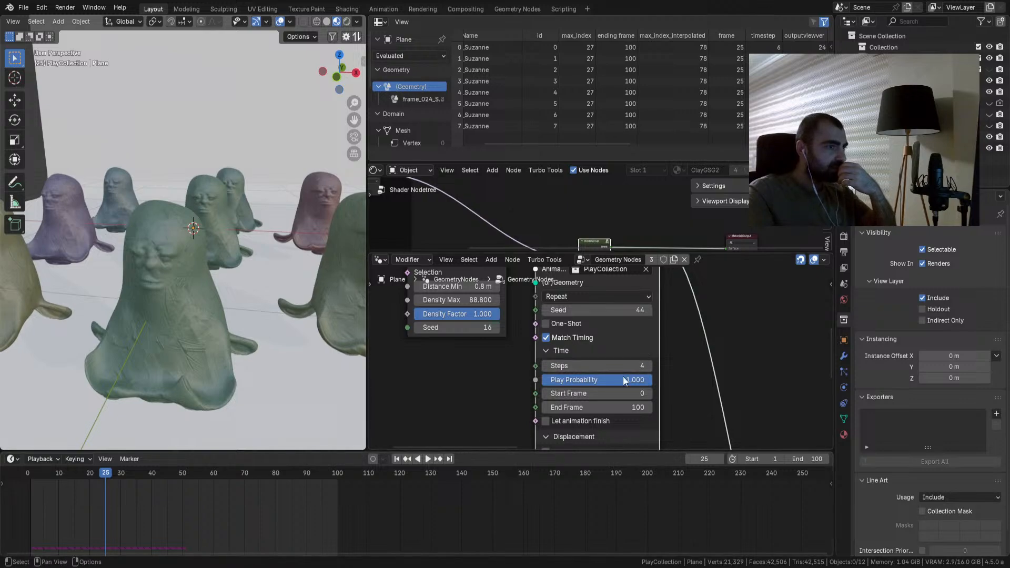
pyautogui.click(395, 461)
pyautogui.click(428, 459)
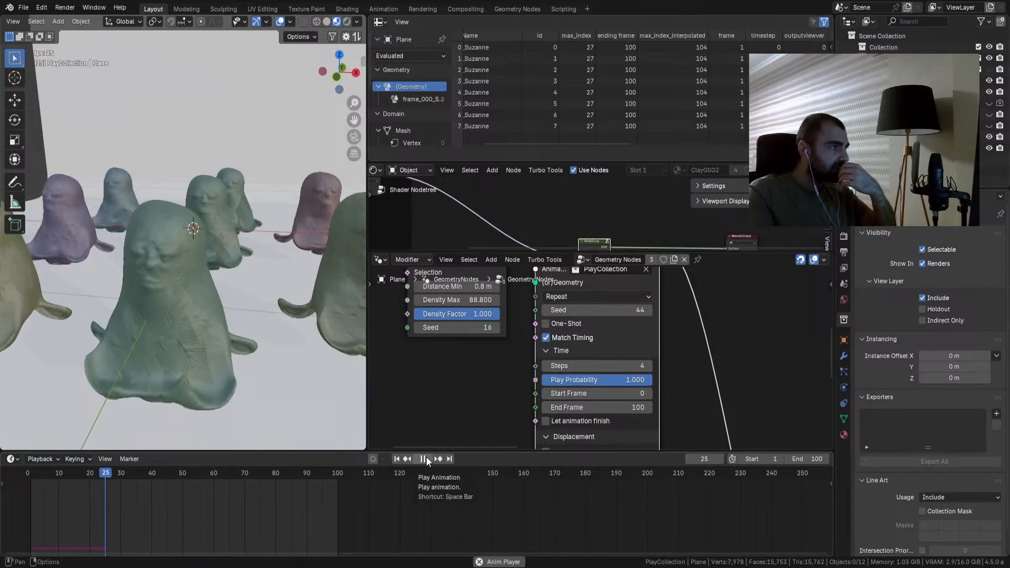
pyautogui.moveTo(98, 476); pyautogui.dragTo(256, 500)
# Step: Increase Steps to 5 and play the animation from the first frame
pyautogui.click(648, 366)
pyautogui.click(399, 460)
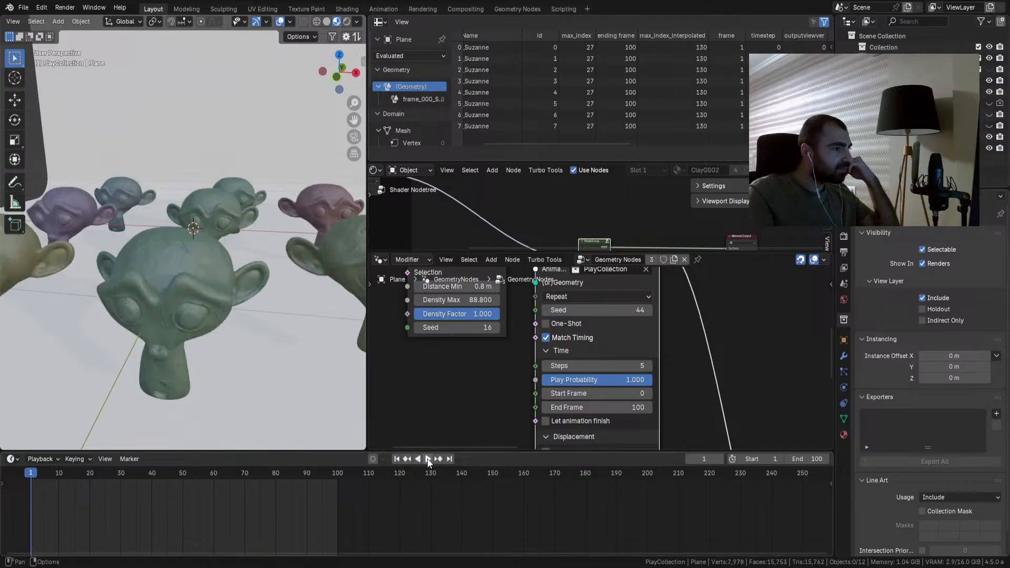
pyautogui.click(428, 459)
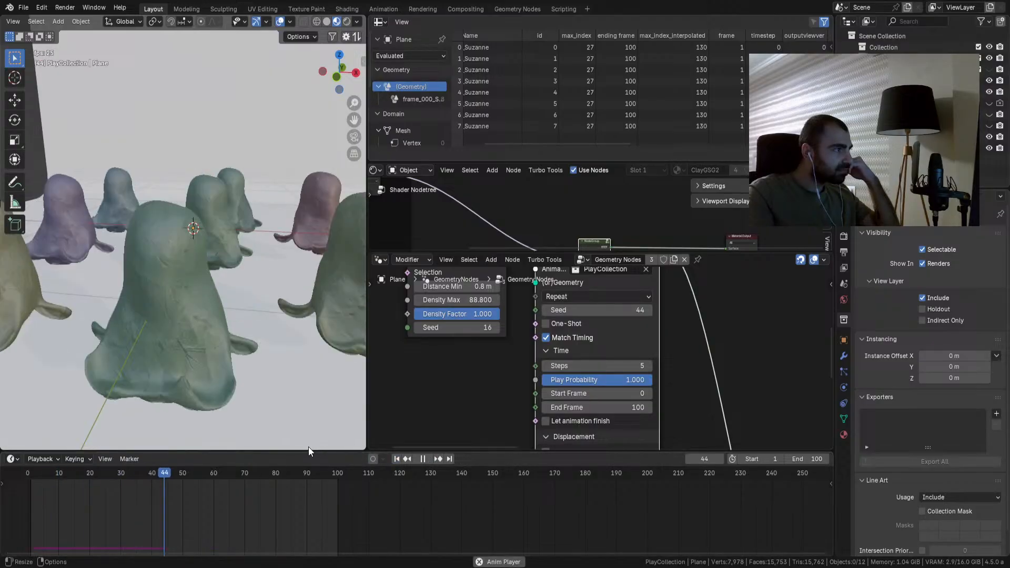
# Step: Lower the Steps value to 1 and turn off Match Timing while the animation plays
pyautogui.click(546, 366)
pyautogui.moveTo(584, 367); pyautogui.dragTo(561, 367)
pyautogui.click(558, 341)
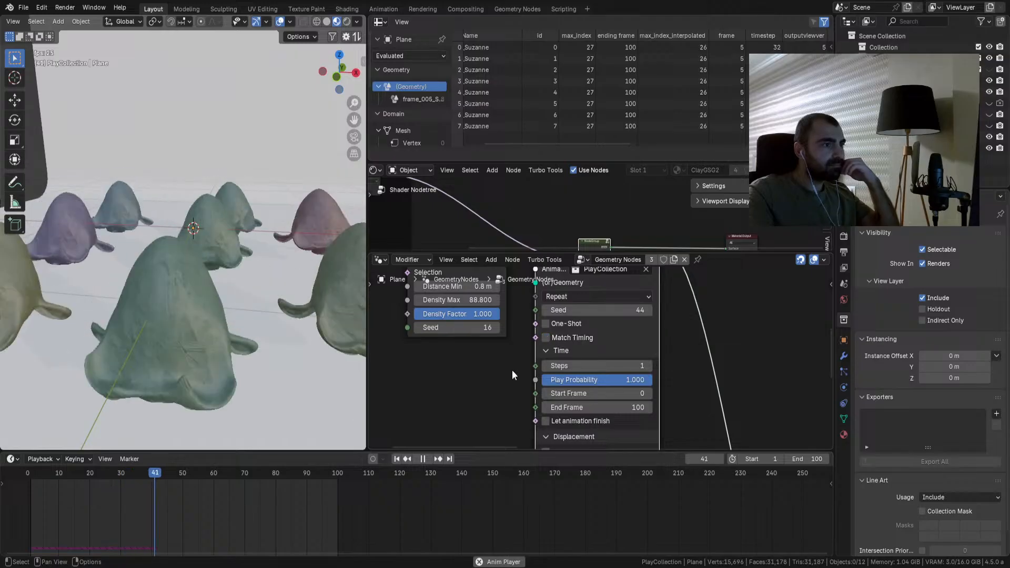
# Step: Reduce Play Probability to 0.500 and further to 0.115 while the animation plays
pyautogui.moveTo(505, 389); pyautogui.dragTo(503, 368, button='middle')
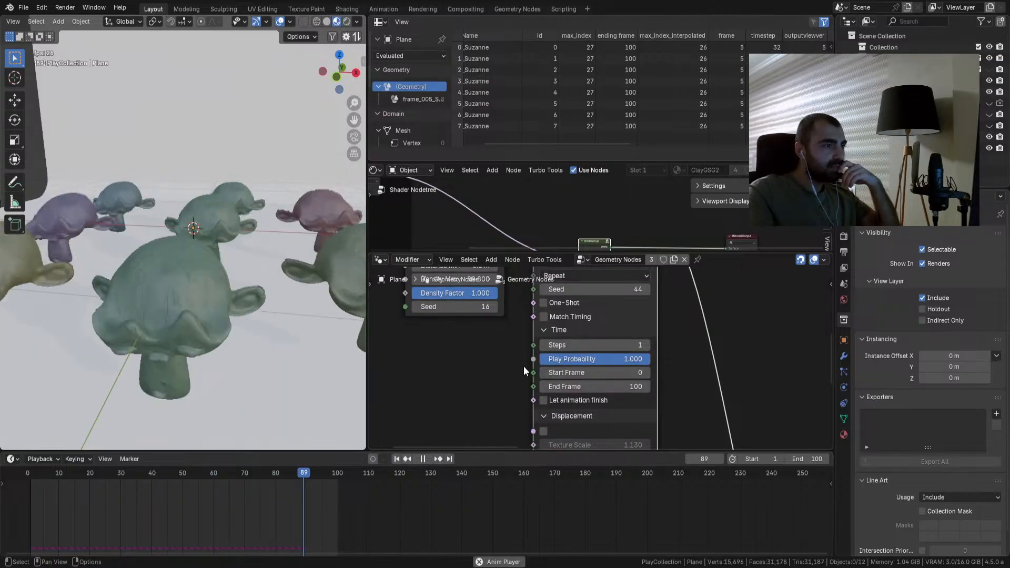
pyautogui.moveTo(593, 361)
pyautogui.mouseDown()
pyautogui.moveTo(574, 361)
pyautogui.moveTo(595, 359)
pyautogui.mouseUp()
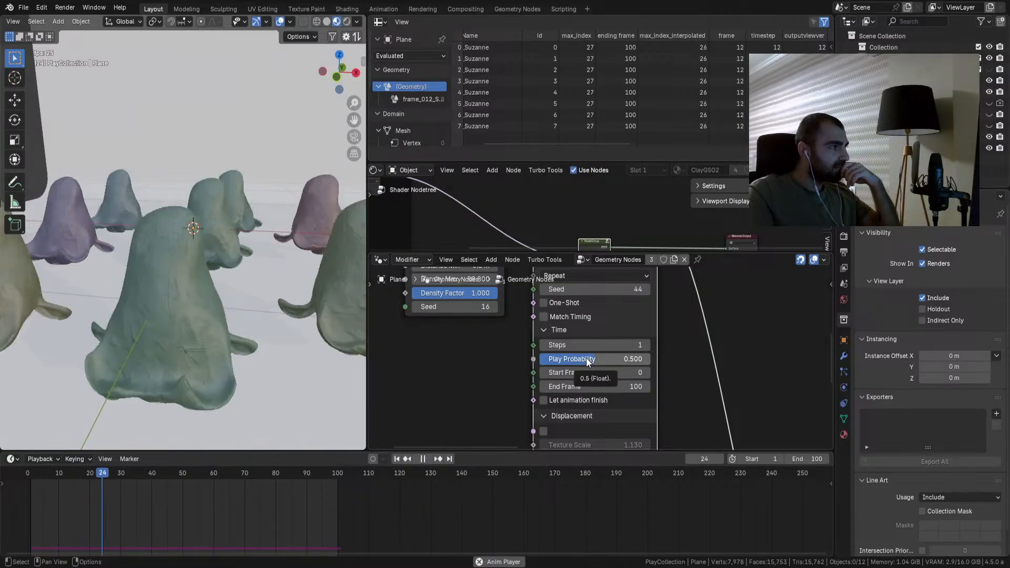
pyautogui.moveTo(500, 380); pyautogui.dragTo(478, 358, button='middle')
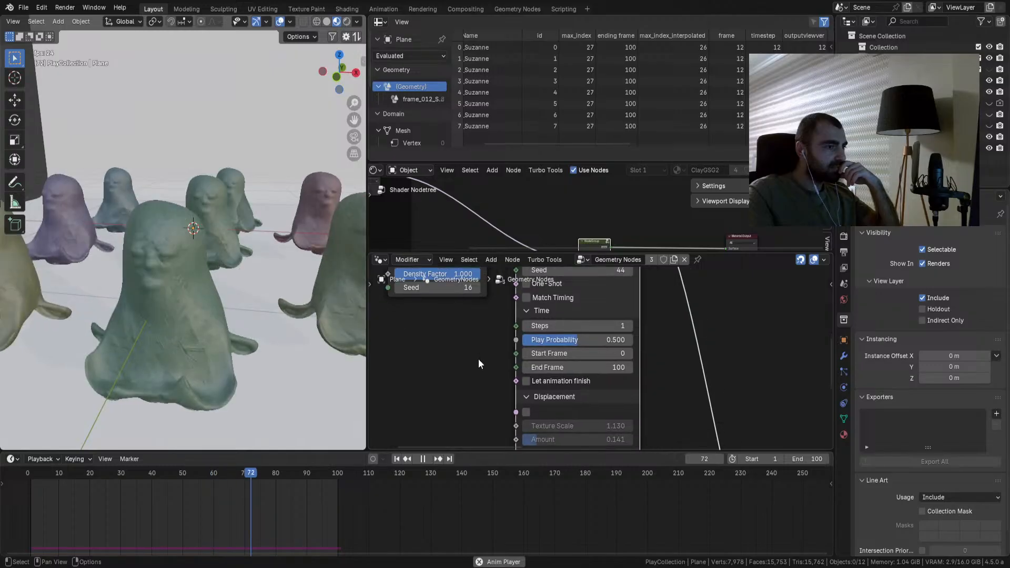
pyautogui.moveTo(552, 341); pyautogui.dragTo(531, 341)
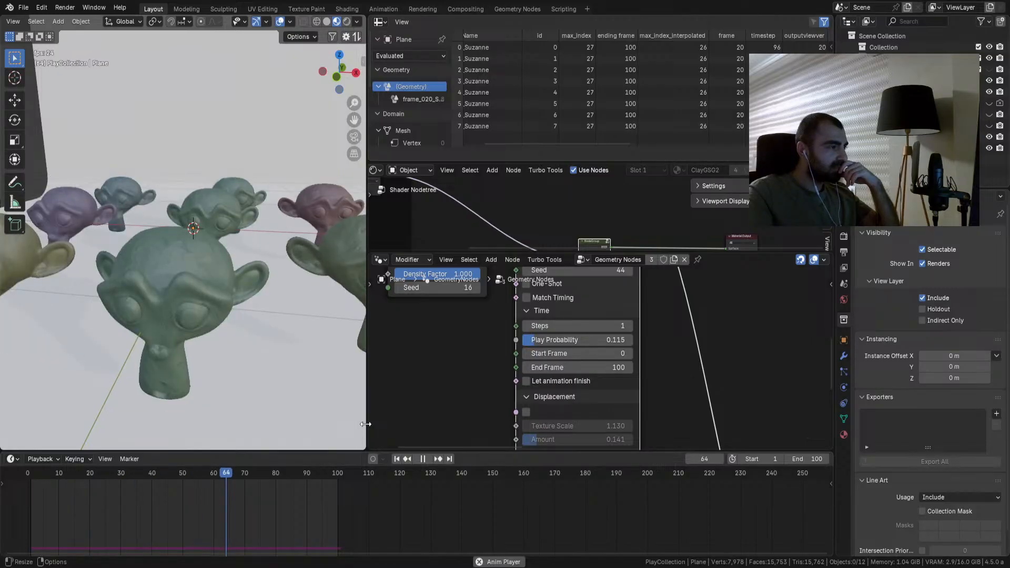
# Step: Switch the animation's playback mode from Repeat to Ping-Pong and restart playback from the first frame
pyautogui.moveTo(476, 376); pyautogui.dragTo(496, 415, button='middle')
pyautogui.click(545, 313)
pyautogui.click(548, 364)
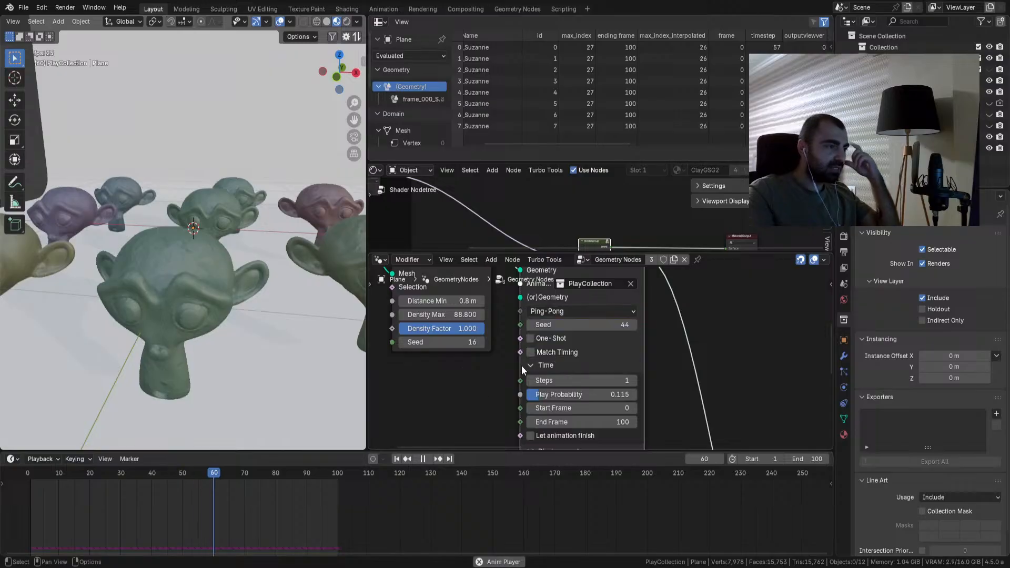
pyautogui.click(396, 459)
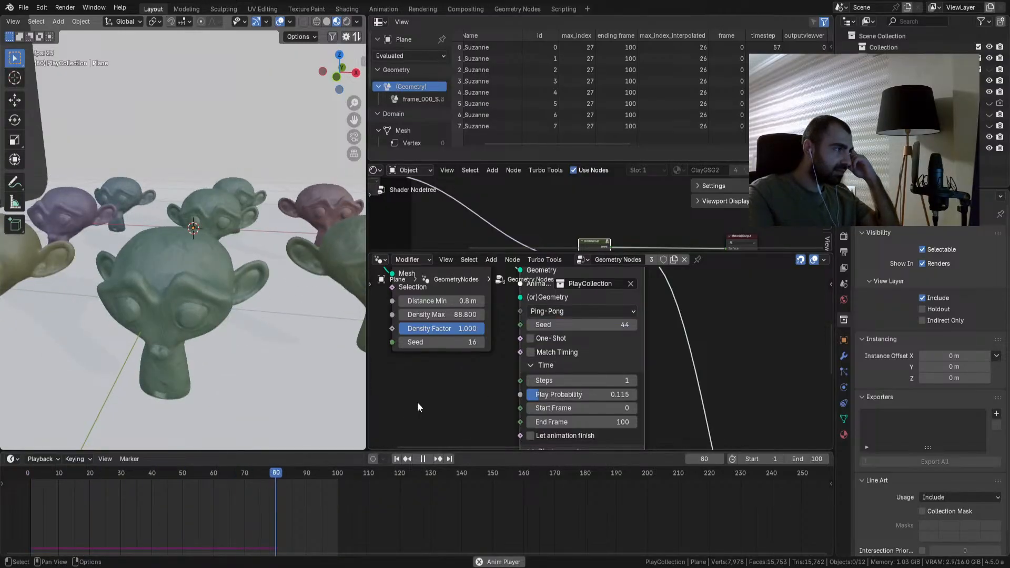
# Step: Try the animation node's Seed at 5, 4 and 3, restarting playback from the first frame to compare
pyautogui.moveTo(448, 428); pyautogui.dragTo(421, 419, button='middle')
pyautogui.moveTo(554, 317); pyautogui.dragTo(460, 378)
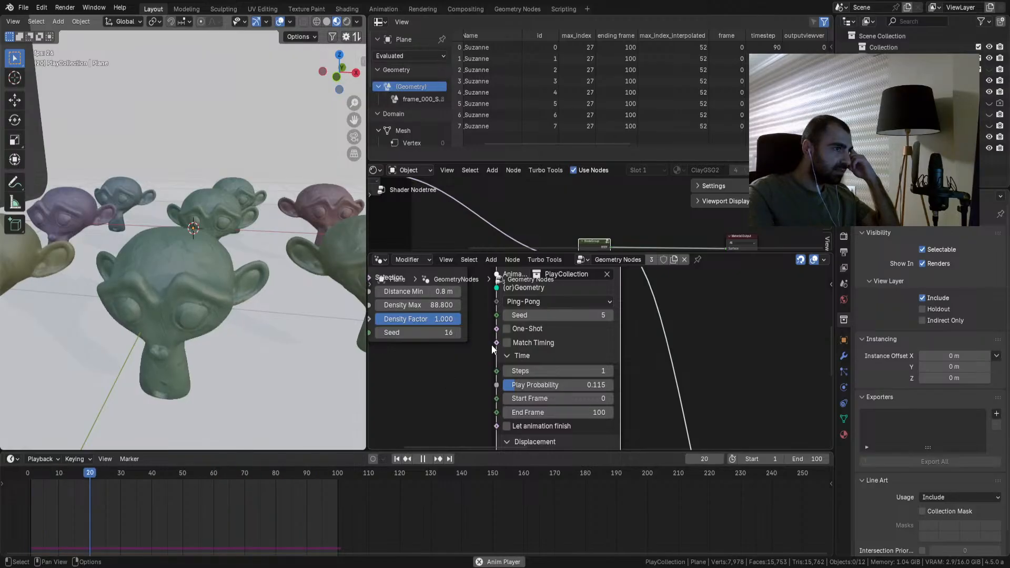
pyautogui.click(506, 316)
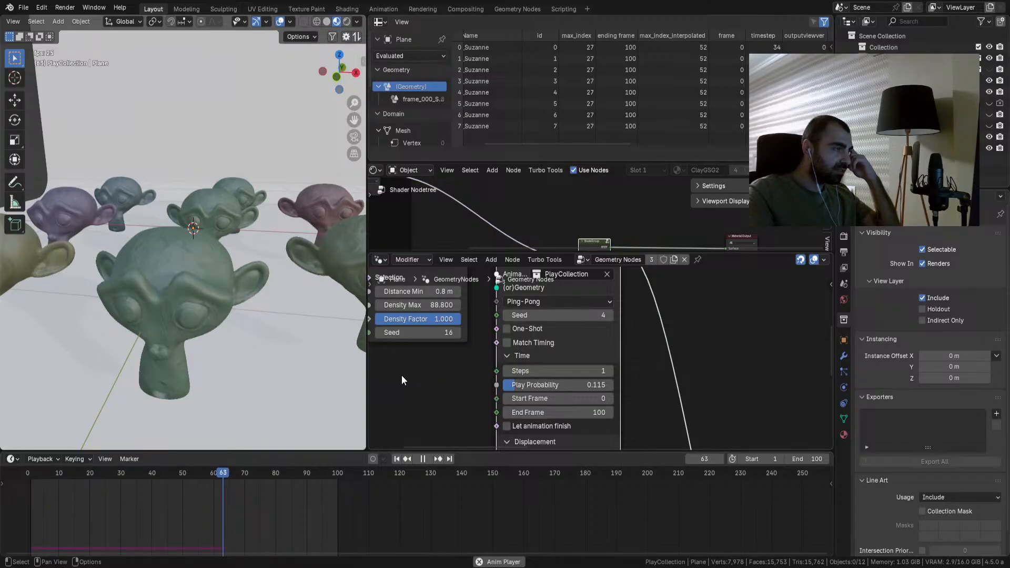
pyautogui.click(506, 316)
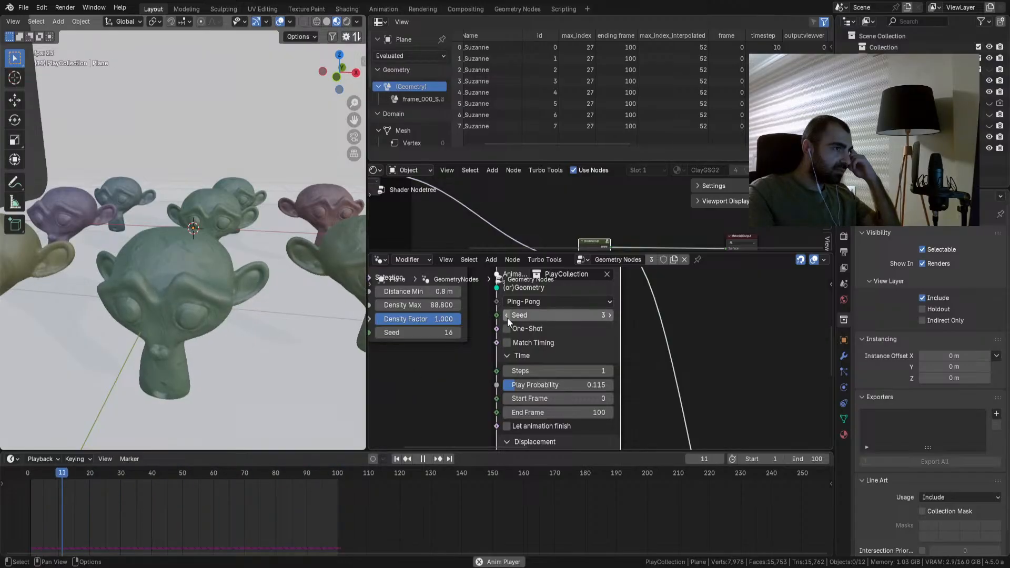
pyautogui.click(396, 459)
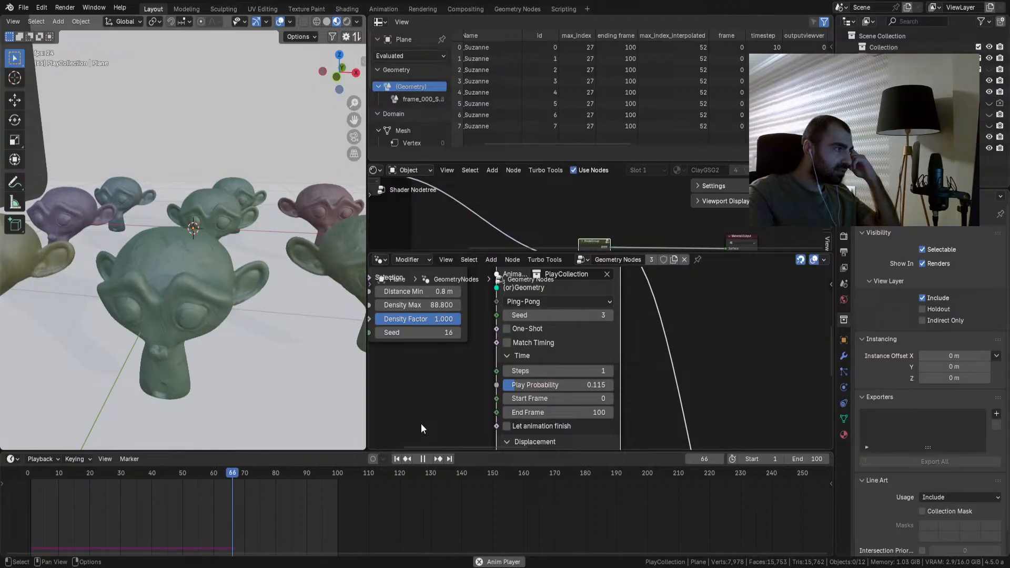
# Step: Lower the animation node's Seed to 1, replay, and raise it to 256 with another restart from the first frame
pyautogui.click(507, 317)
pyautogui.click(507, 317)
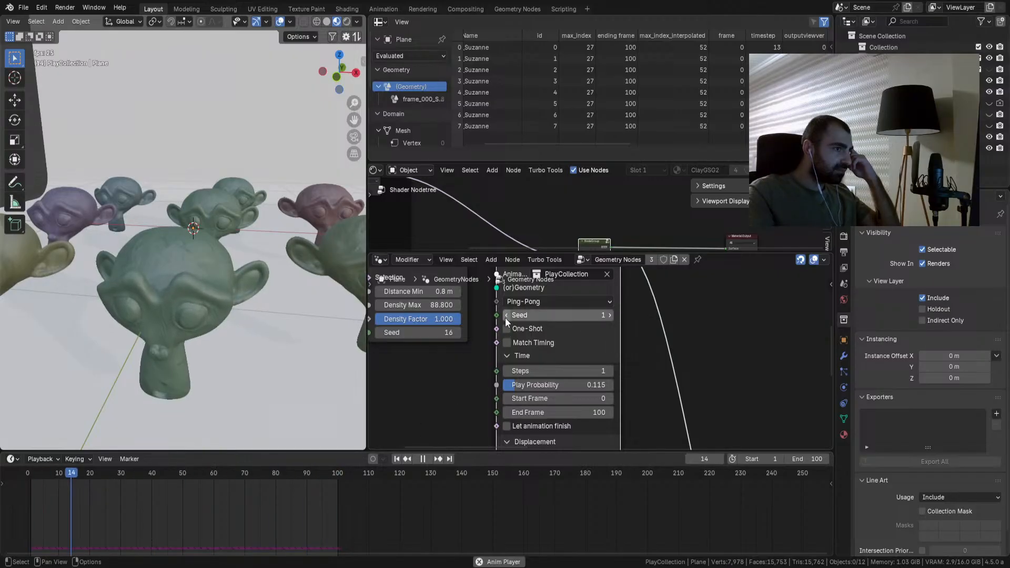
pyautogui.click(398, 462)
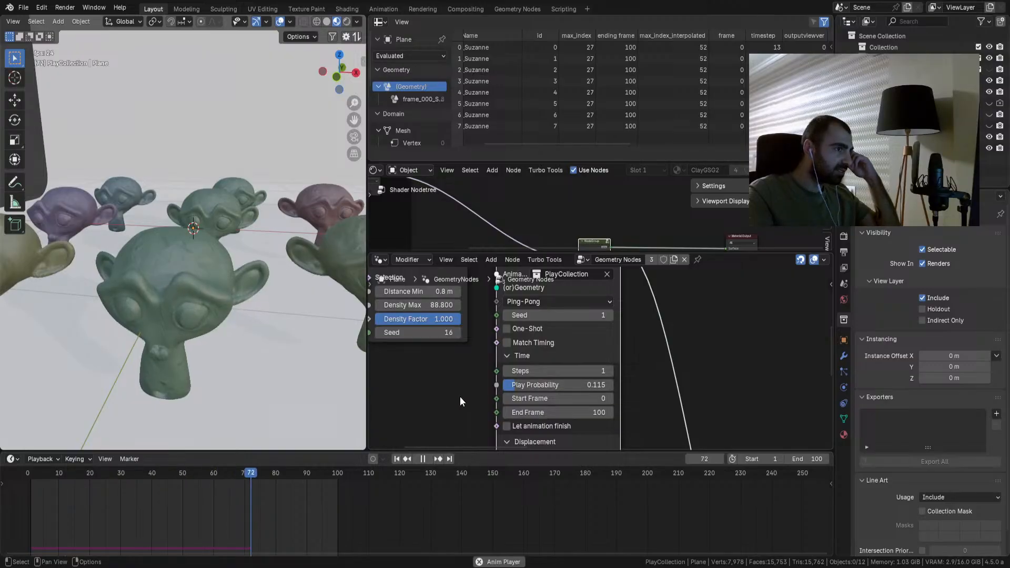
pyautogui.moveTo(550, 317); pyautogui.dragTo(653, 317)
pyautogui.click(397, 459)
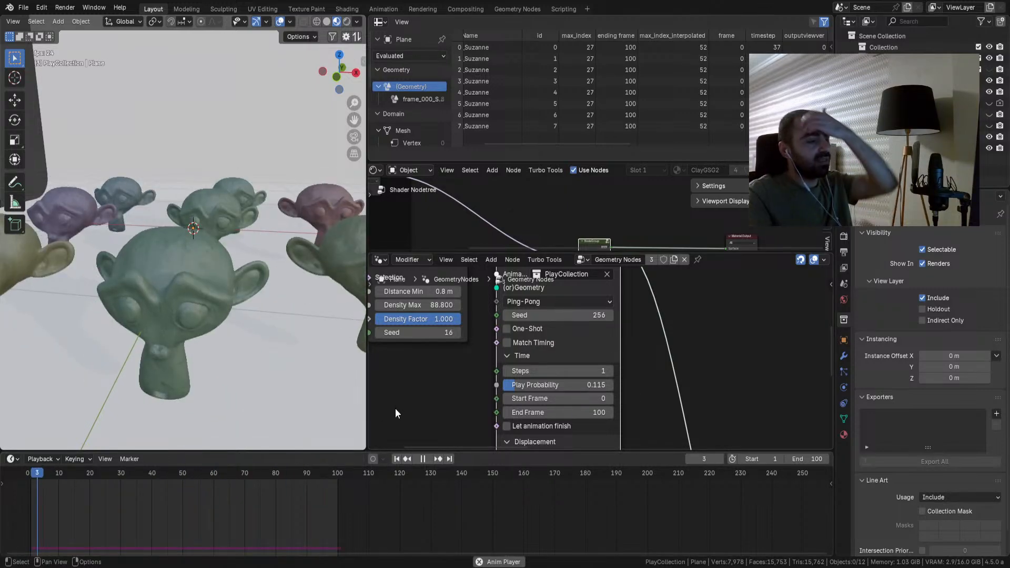
# Step: Set the Start Frame to 10, restore Play Probability to 1.000, and raise the Start Frame to 50
pyautogui.scroll(-1, 599, 384)
pyautogui.moveTo(638, 388); pyautogui.dragTo(646, 354, button='middle')
pyautogui.moveTo(611, 364); pyautogui.dragTo(658, 364)
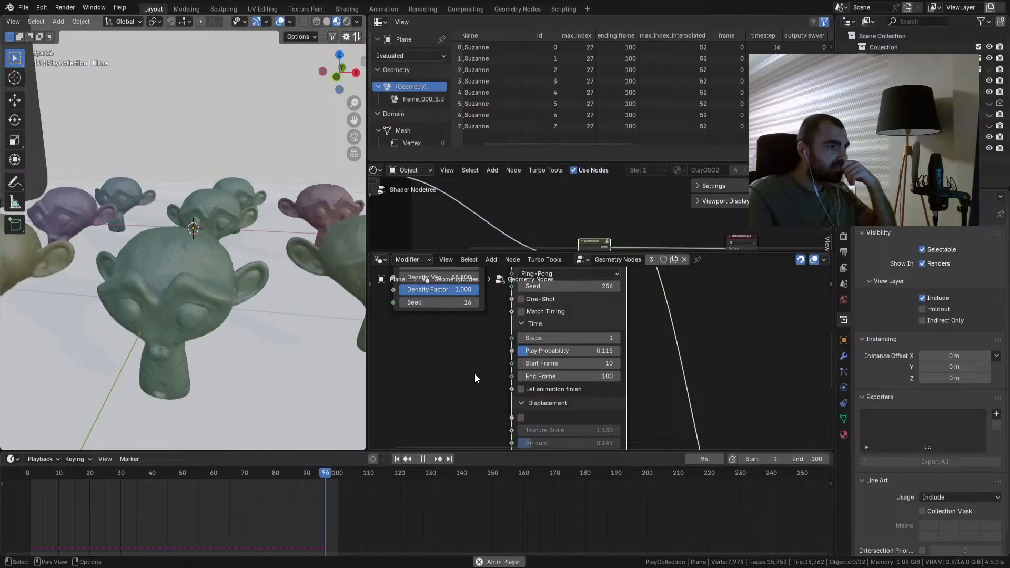
pyautogui.moveTo(540, 351); pyautogui.dragTo(433, 364)
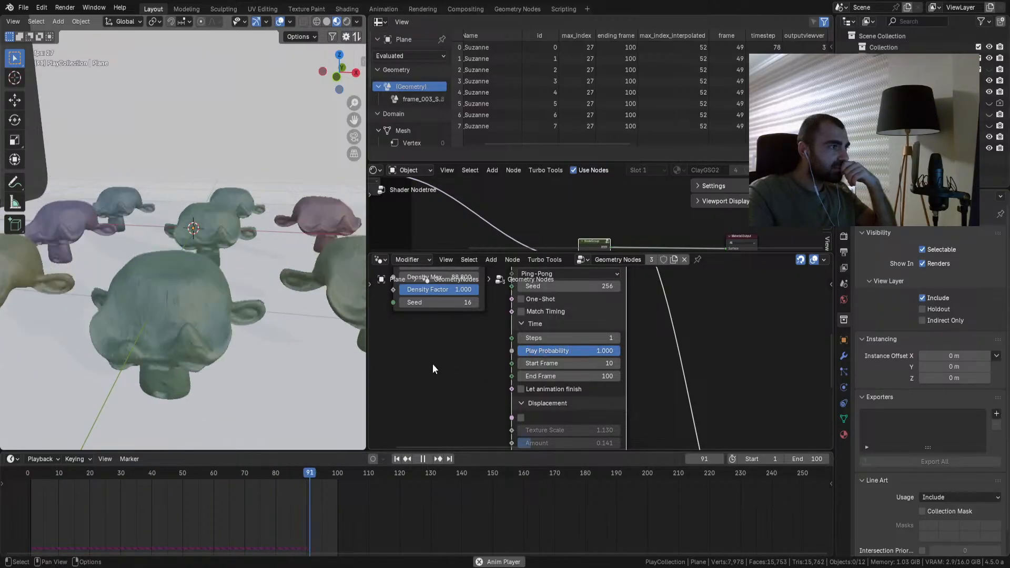
pyautogui.moveTo(565, 363); pyautogui.dragTo(611, 363)
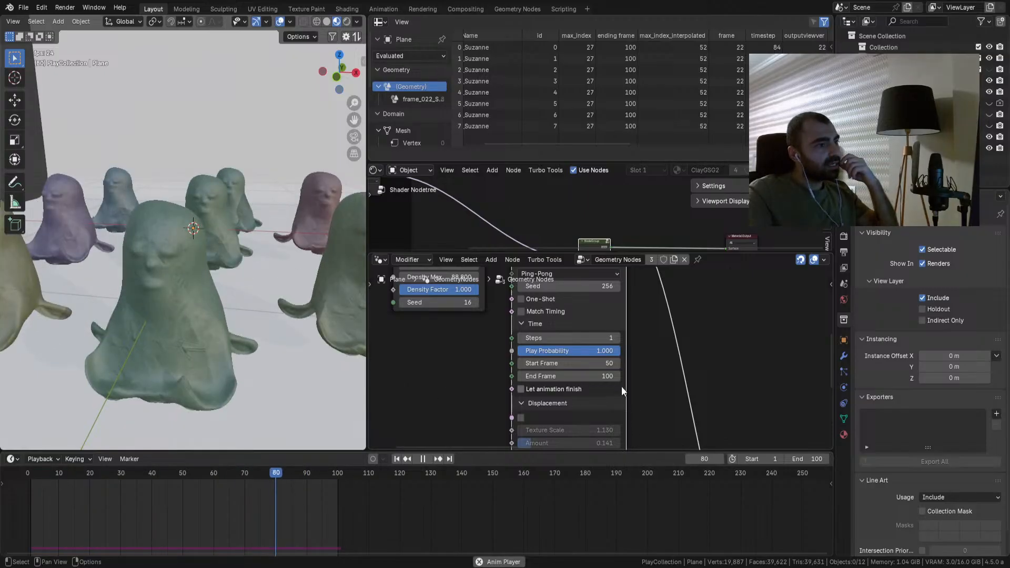
# Step: Lower the End Frame to 51 and enable Let animation finish
pyautogui.moveTo(630, 383); pyautogui.dragTo(630, 375, button='middle')
pyautogui.moveTo(605, 368); pyautogui.dragTo(571, 368)
pyautogui.click(555, 380)
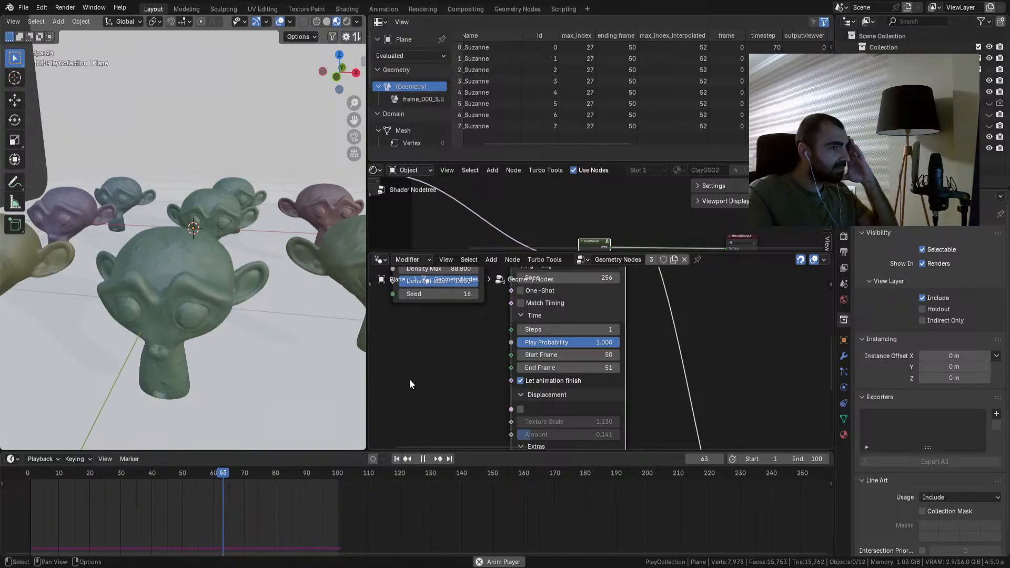
# Step: Raise the End Frame one frame at a time to 52 and on to 55 while the animation plays
pyautogui.click(617, 368)
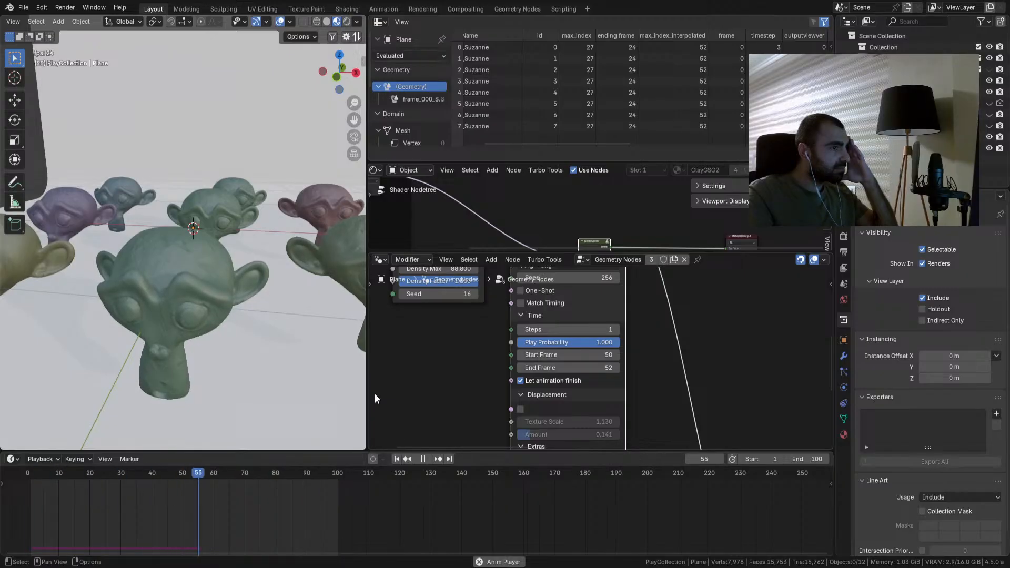
pyautogui.click(618, 369)
pyautogui.click(618, 368)
pyautogui.click(618, 369)
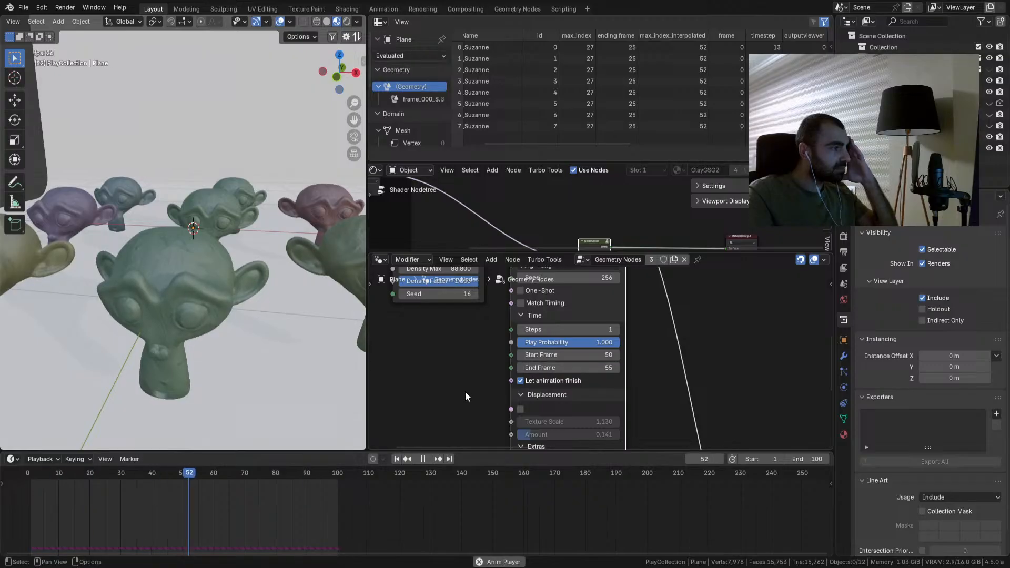
# Step: Test End Frame values of 88, 80, 62, 70 and 78 during playback, settling on 77
pyautogui.moveTo(548, 369); pyautogui.dragTo(585, 369)
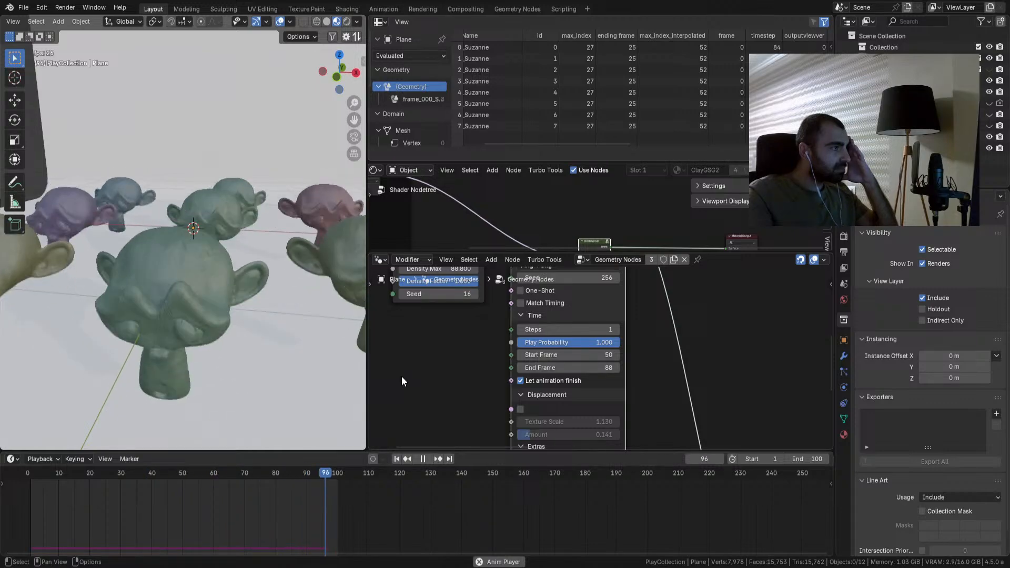
pyautogui.moveTo(554, 370); pyautogui.dragTo(538, 370)
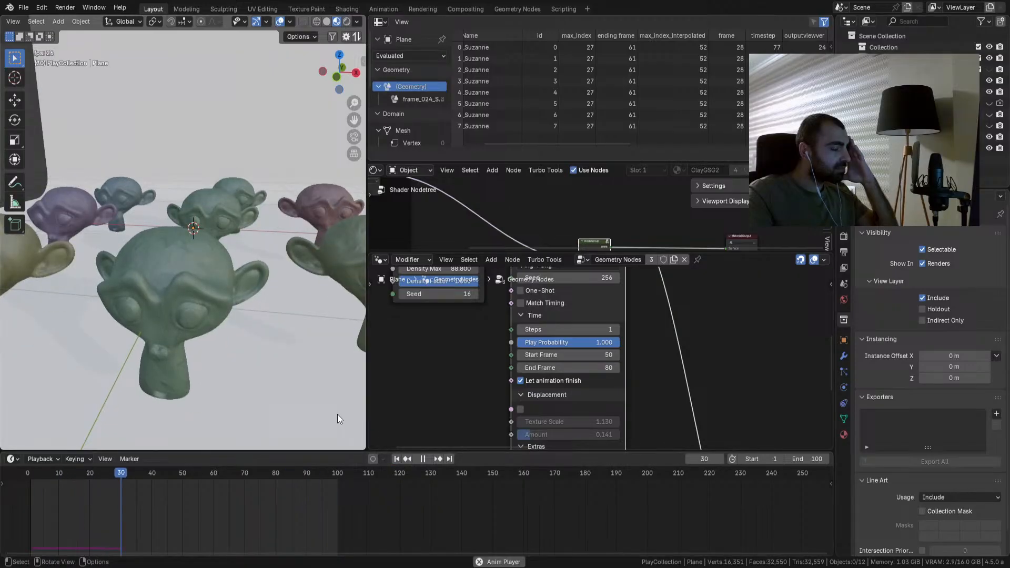
pyautogui.moveTo(558, 368)
pyautogui.mouseDown()
pyautogui.moveTo(530, 368)
pyautogui.moveTo(555, 368)
pyautogui.mouseUp()
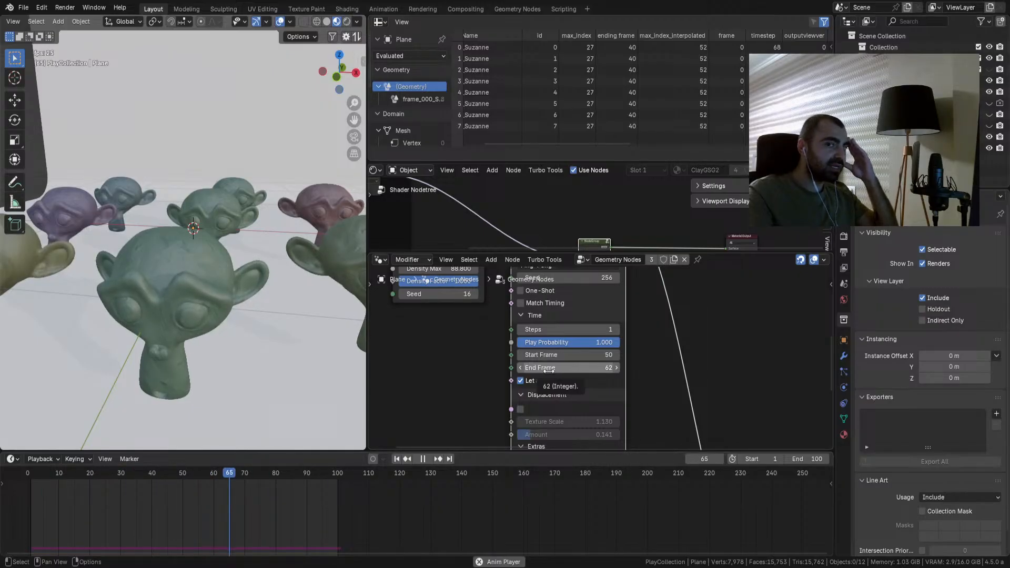
pyautogui.moveTo(542, 370)
pyautogui.mouseDown()
pyautogui.moveTo(551, 370)
pyautogui.moveTo(542, 369)
pyautogui.mouseUp()
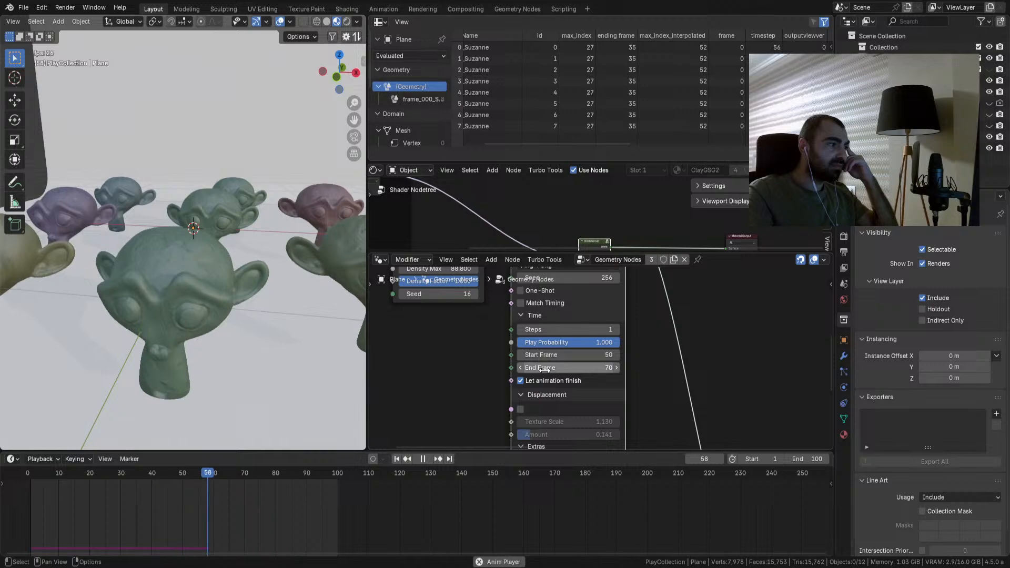
pyautogui.moveTo(545, 370); pyautogui.dragTo(573, 367)
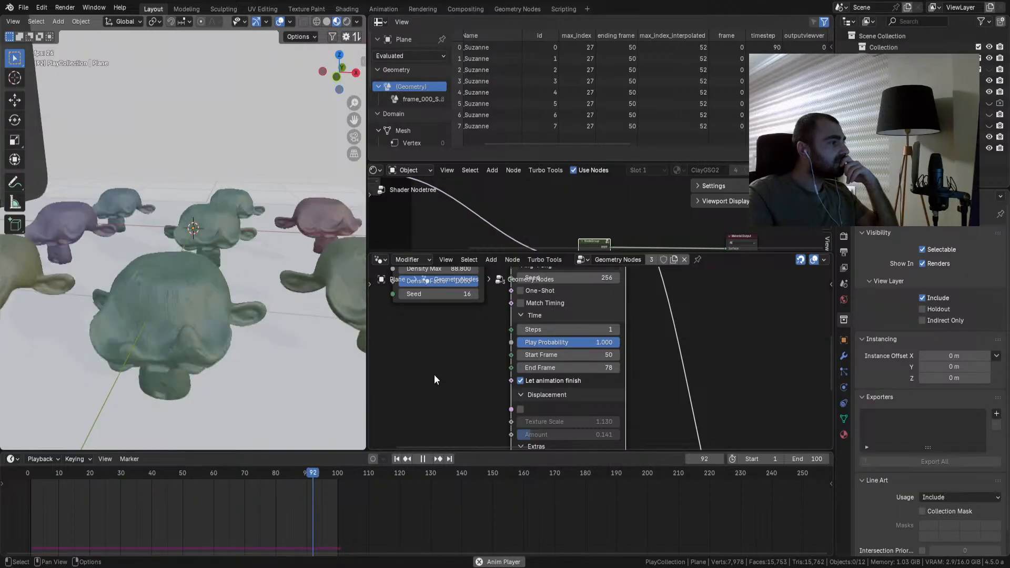
pyautogui.click(520, 369)
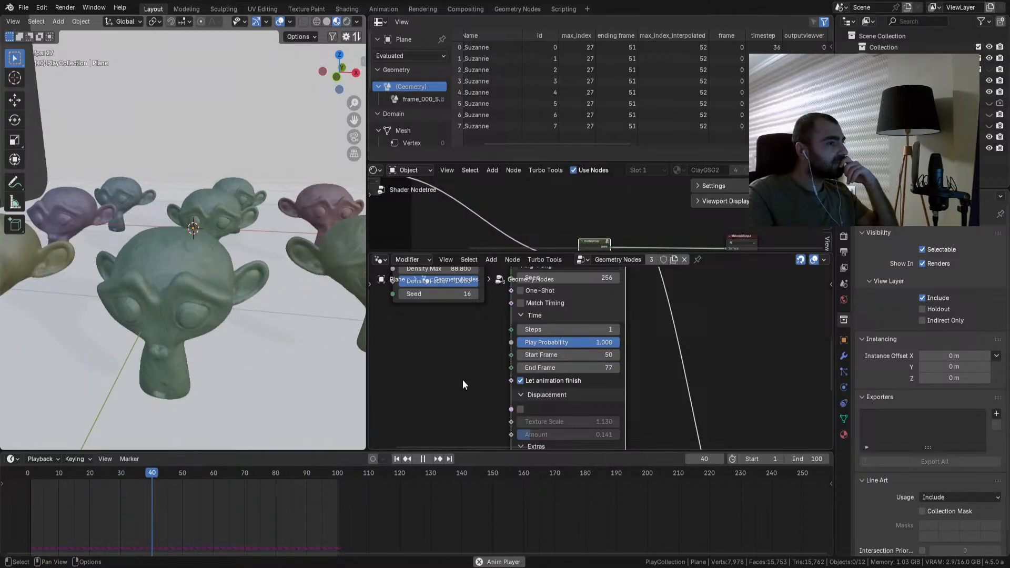
# Step: Restart the animation from the first frame and open the Stop-Motion Advanced V1 node group for editing
pyautogui.click(396, 460)
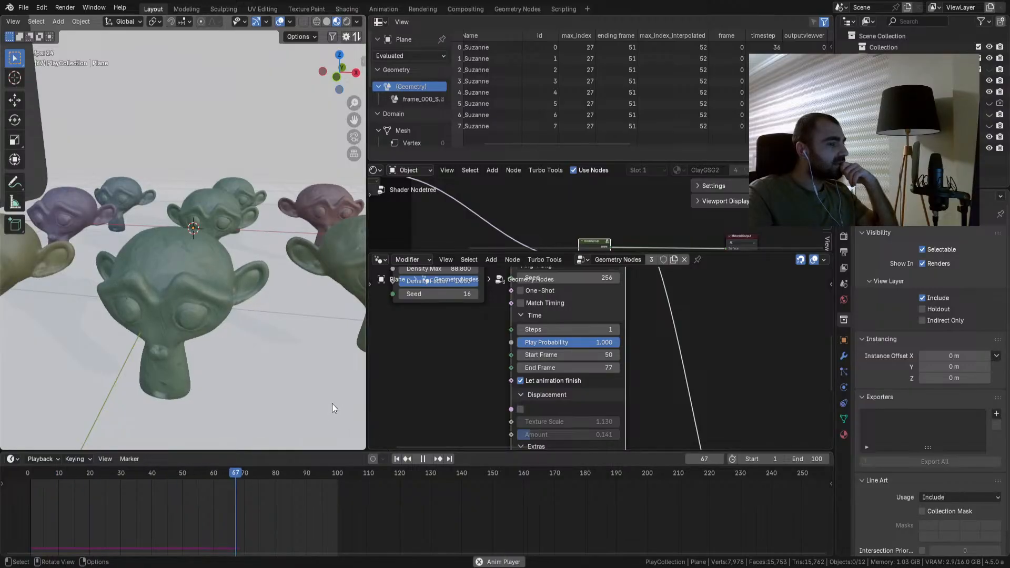
pyautogui.scroll(-2, 500, 358)
pyautogui.moveTo(480, 367); pyautogui.dragTo(473, 465, button='middle')
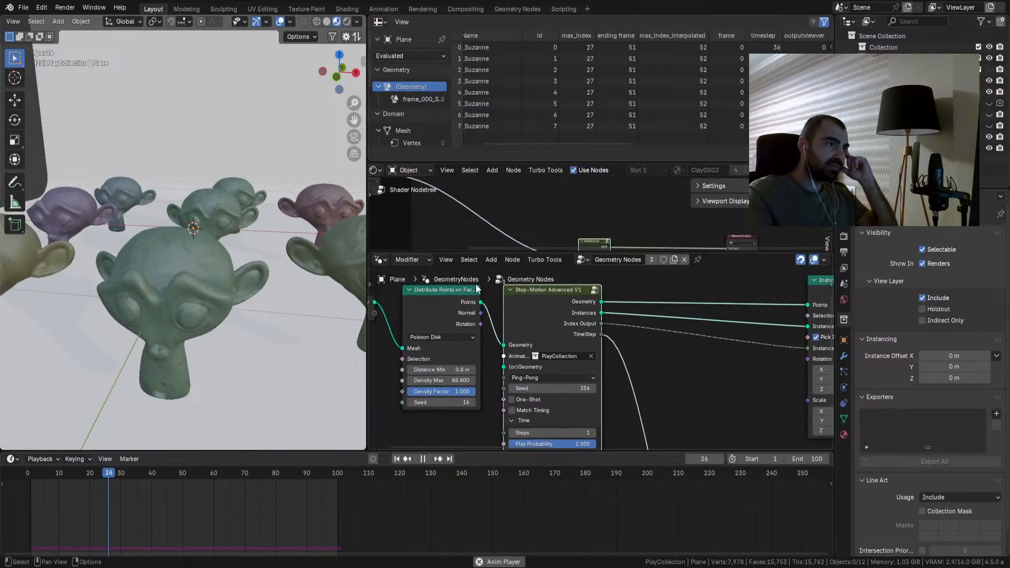
pyautogui.click(595, 290)
pyautogui.scroll(-3, 596, 293)
pyautogui.moveTo(595, 314); pyautogui.dragTo(684, 302, button='middle')
pyautogui.scroll(6, 627, 318)
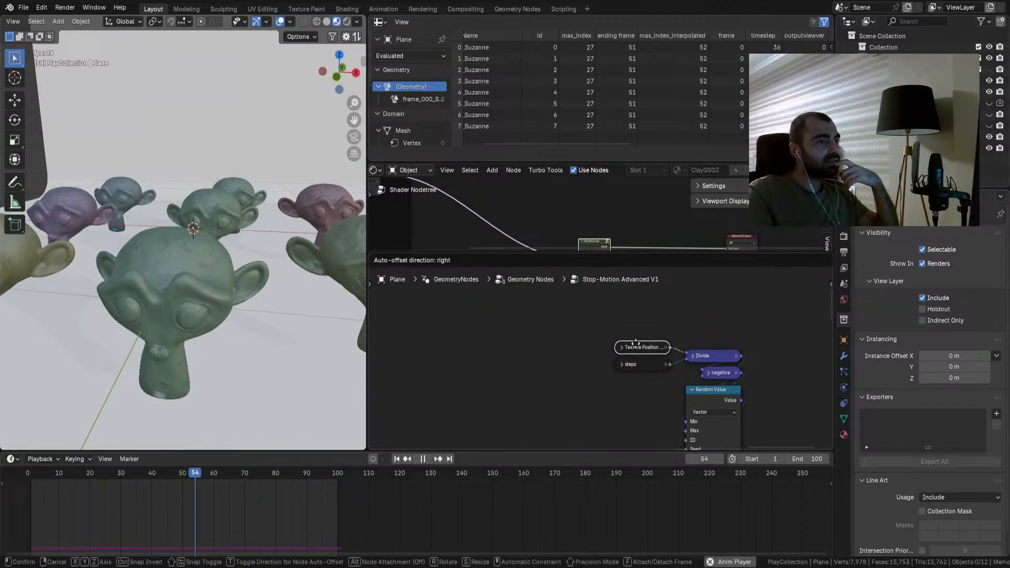
pyautogui.scroll(-5, 606, 358)
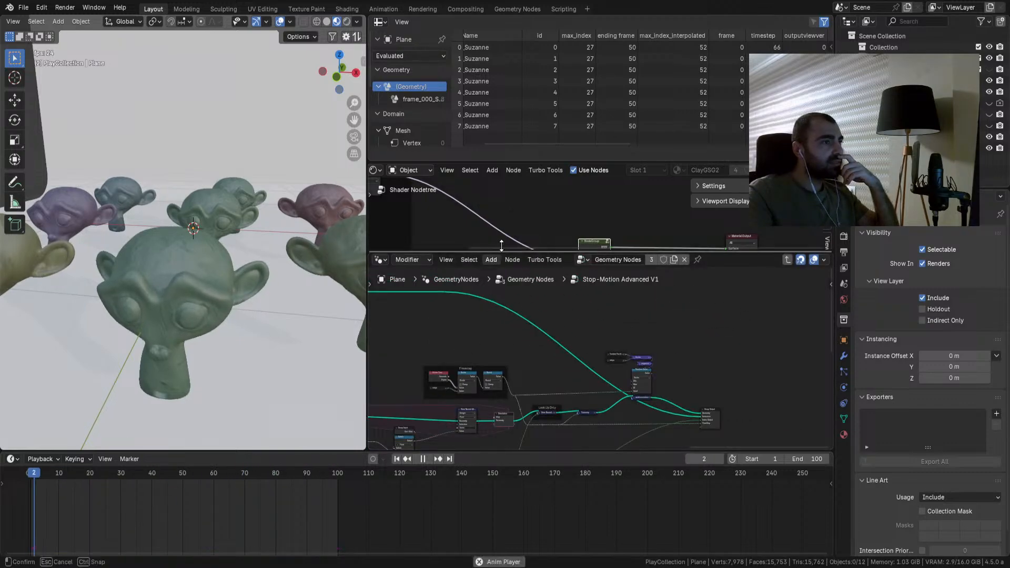
# Step: Enlarge the geometry node editor by shrinking the shader editor, the timeline and the 3D viewport
pyautogui.moveTo(501, 252); pyautogui.dragTo(500, 213)
pyautogui.moveTo(459, 238); pyautogui.dragTo(640, 257, button='middle')
pyautogui.moveTo(538, 453); pyautogui.dragTo(538, 521)
pyautogui.moveTo(538, 483); pyautogui.dragTo(532, 462, button='middle')
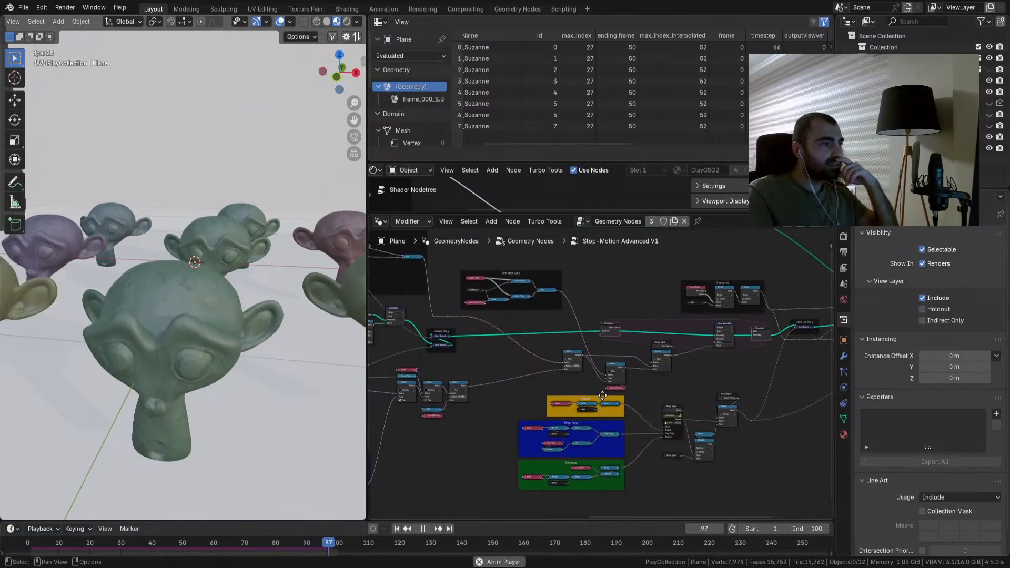
pyautogui.moveTo(366, 327); pyautogui.dragTo(248, 328)
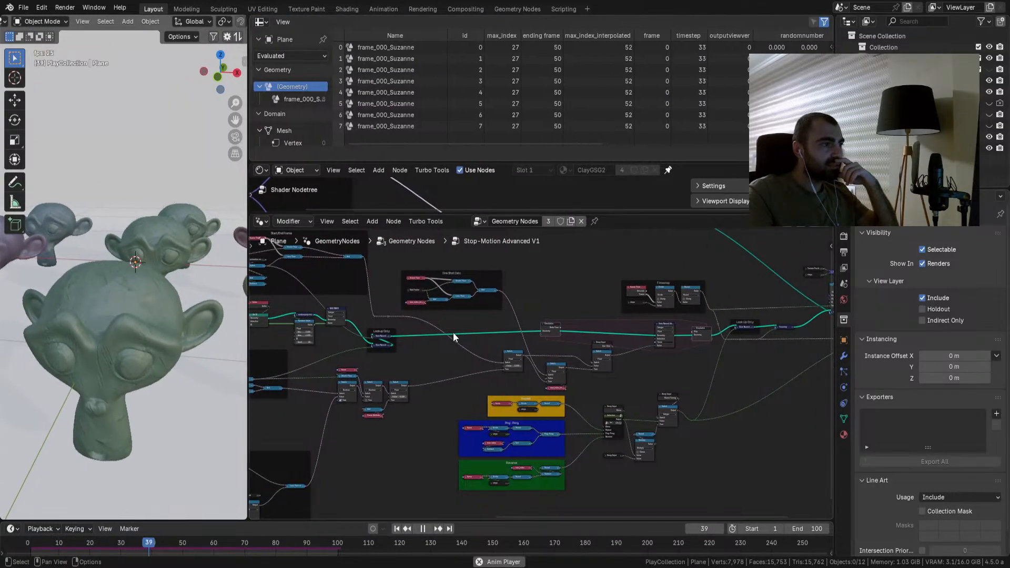
# Step: Expand the collapsed Subtract node in the Start/End Frame section
pyautogui.scroll(5, 453, 332)
pyautogui.moveTo(479, 299); pyautogui.dragTo(772, 385, button='middle')
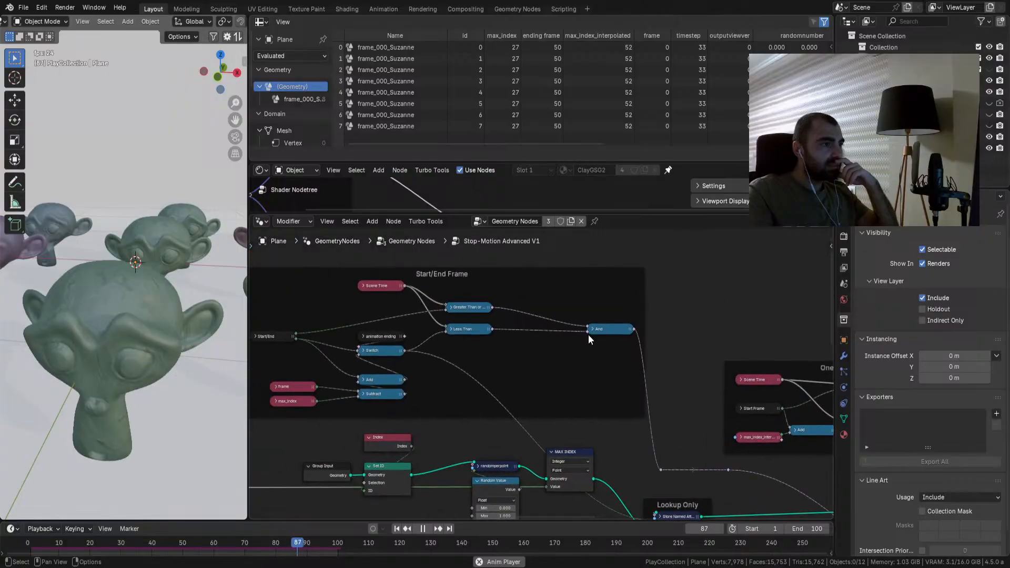
pyautogui.moveTo(589, 335); pyautogui.dragTo(687, 322, button='middle')
pyautogui.scroll(4, 582, 310)
pyautogui.moveTo(548, 312); pyautogui.dragTo(593, 334, button='middle')
pyautogui.scroll(2, 595, 333)
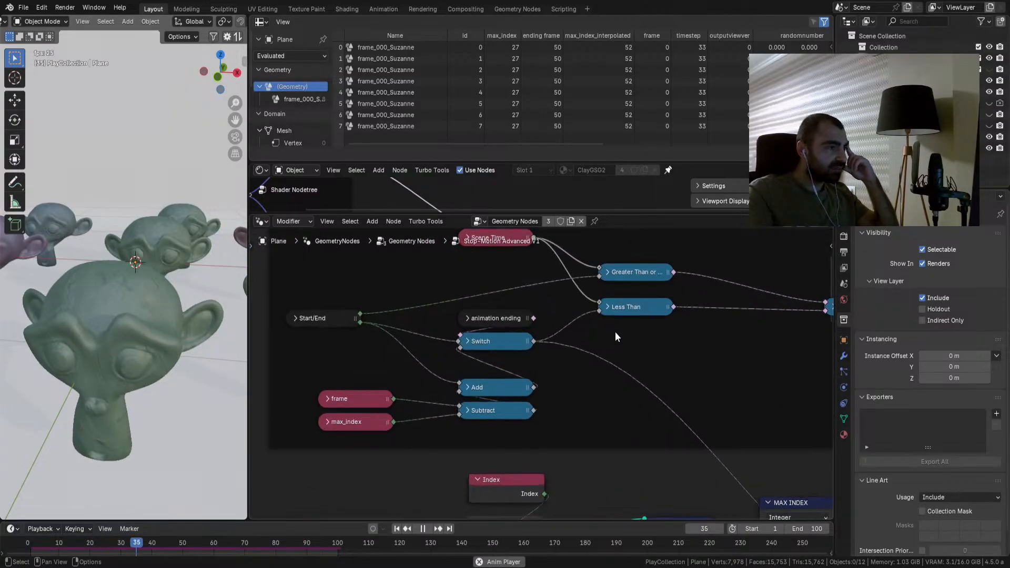
pyautogui.click(468, 411)
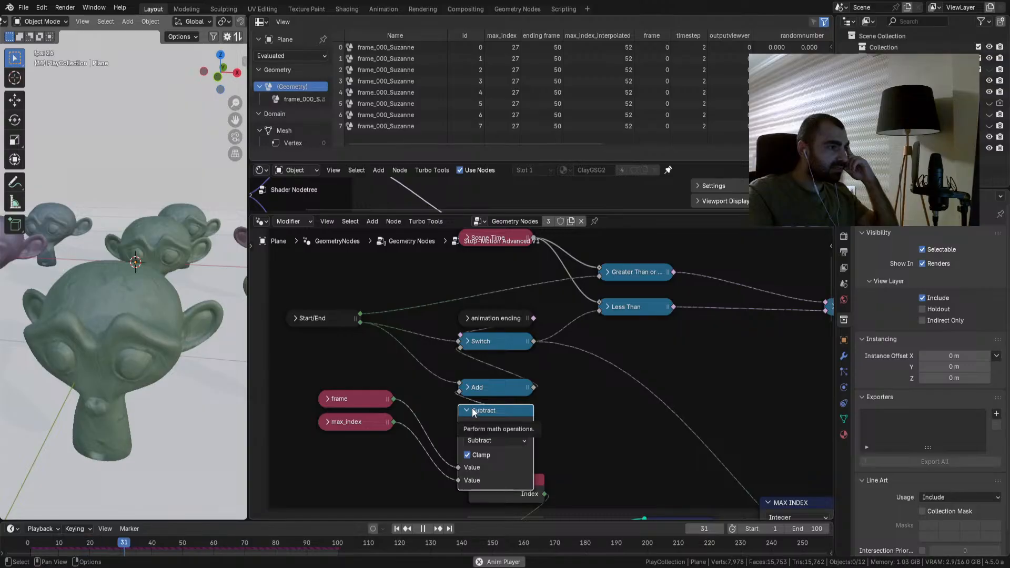
# Step: Move the Subtract node away from Add and place the frame and max_index nodes in front of its inputs
pyautogui.keyDown('shift'); pyautogui.click(504, 414); pyautogui.keyUp('shift')
pyautogui.moveTo(510, 414); pyautogui.dragTo(315, 392)
pyautogui.moveTo(328, 391); pyautogui.dragTo(541, 394, button='middle')
pyautogui.moveTo(427, 354); pyautogui.dragTo(383, 412)
pyautogui.press('g')
pyautogui.click(423, 401)
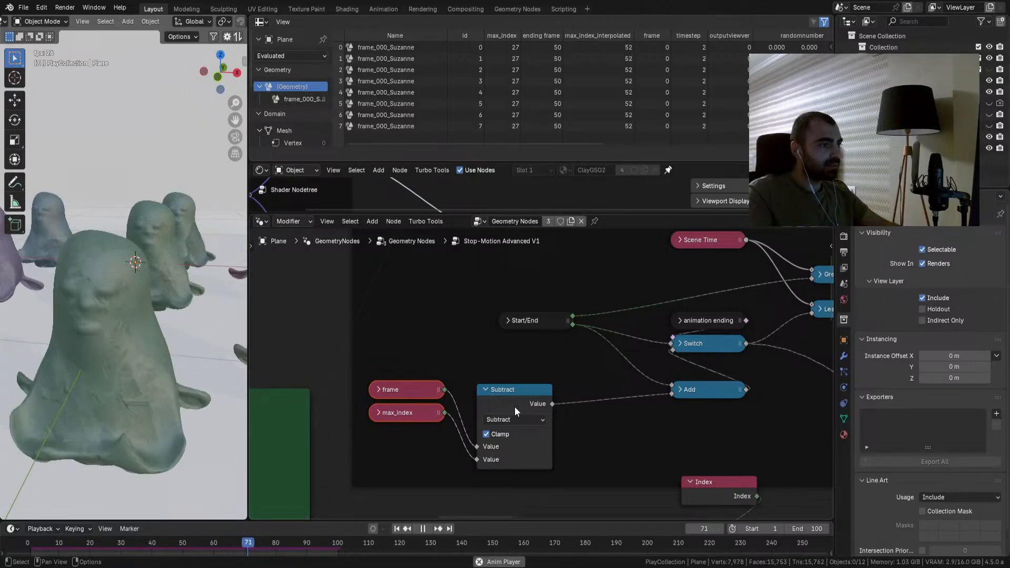
# Step: Insert a Clamp node between Subtract and Add and set its maximum to 1000000
pyautogui.moveTo(552, 404); pyautogui.dragTo(574, 421)
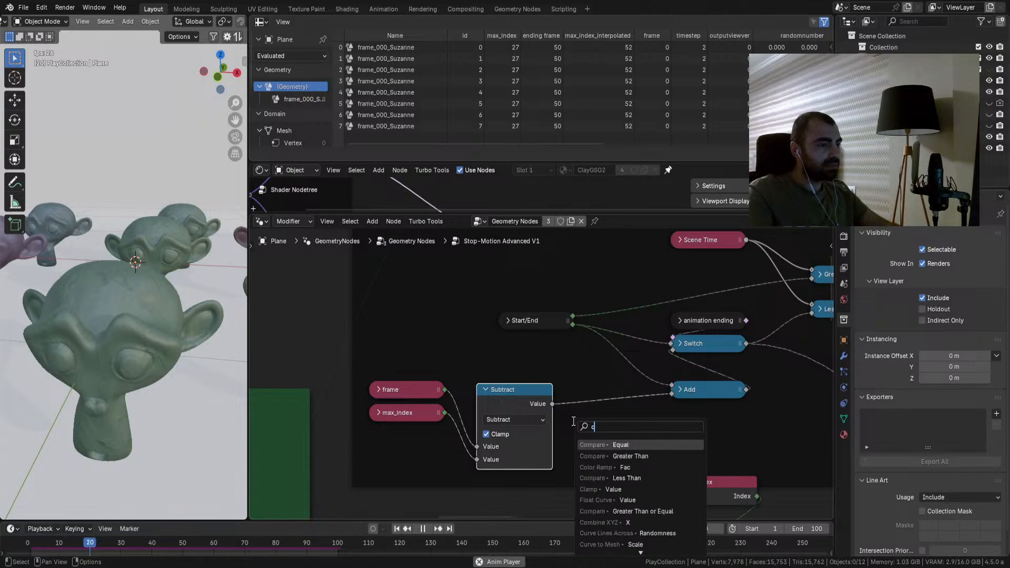
pyautogui.write('clamp')
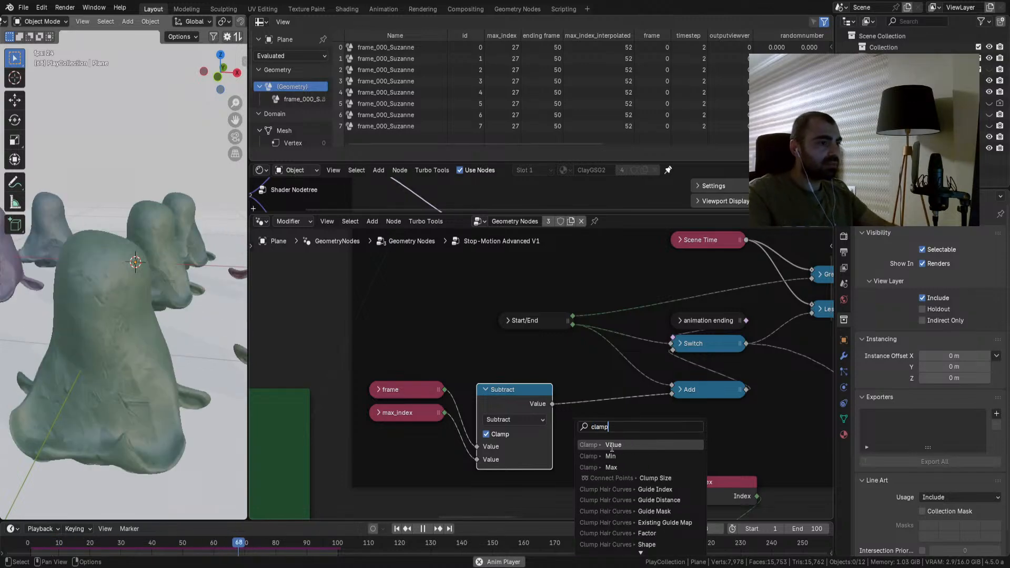
pyautogui.click(605, 445)
pyautogui.click(600, 427)
pyautogui.click(602, 458)
pyautogui.write('1000000')
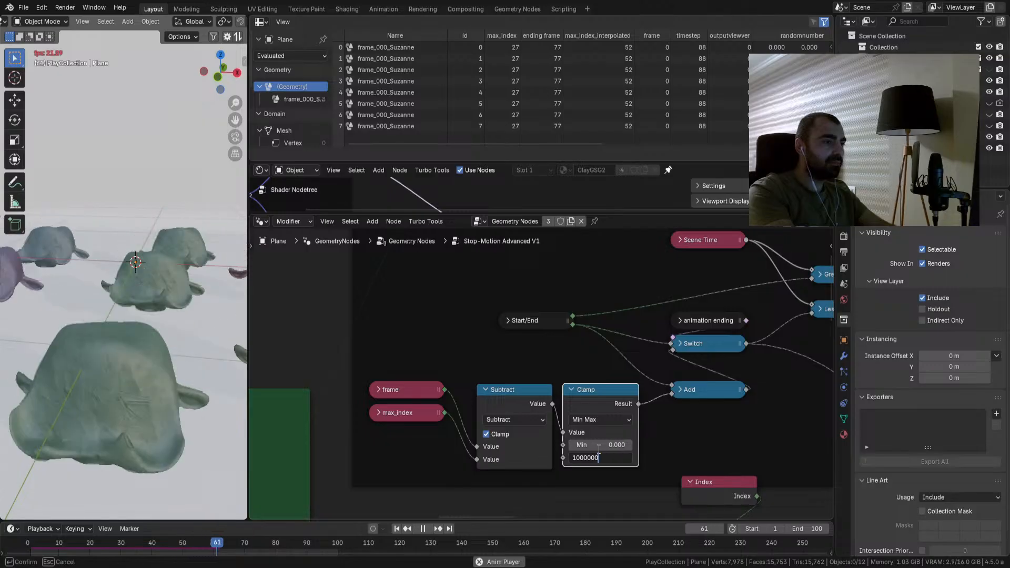
pyautogui.press('Return')
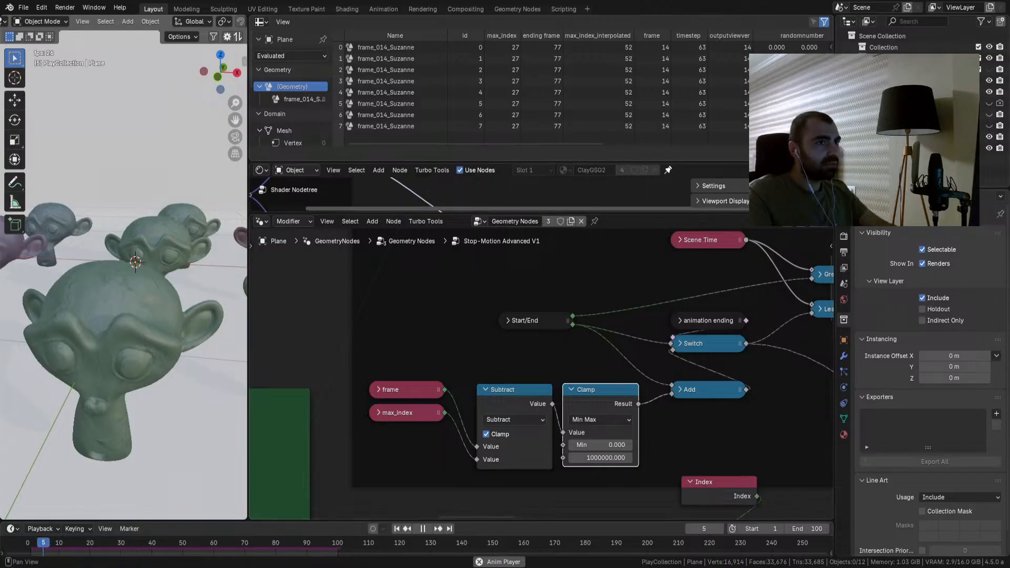
# Step: Check the group's settings in the parent node tree, return inside it and disable Clamp on the Subtract node
pyautogui.press('Tab')
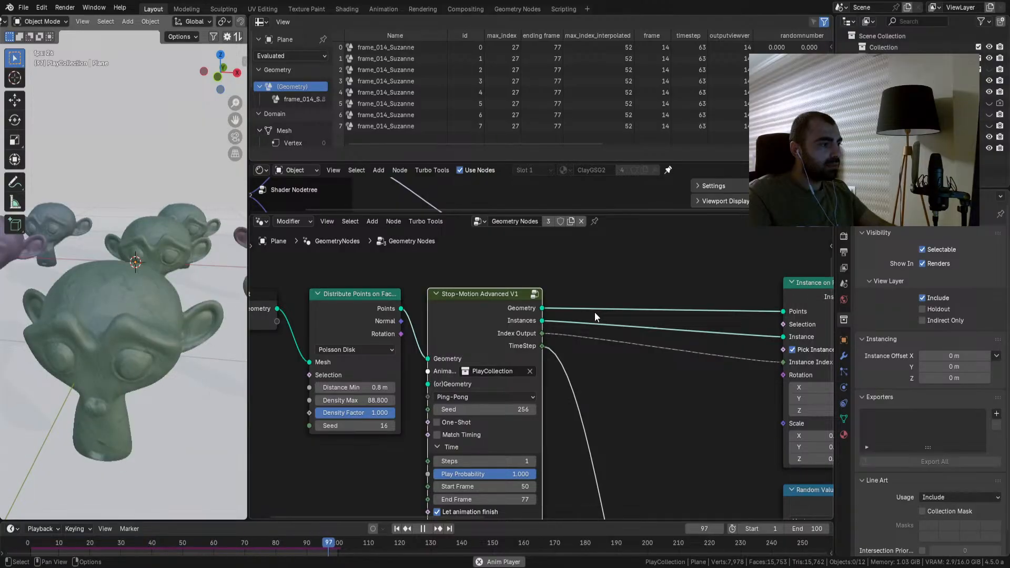
pyautogui.moveTo(576, 407); pyautogui.dragTo(583, 354, button='middle')
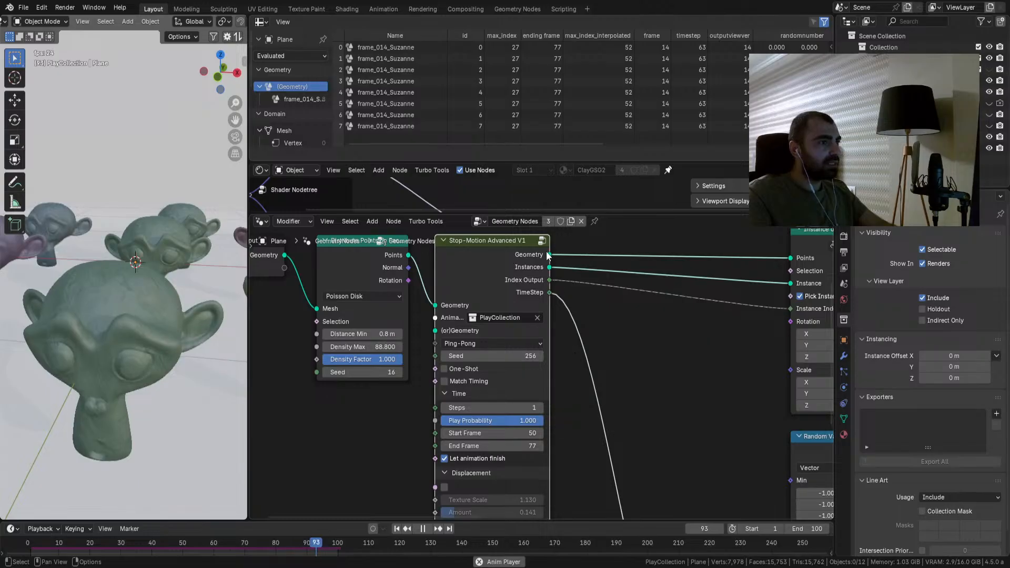
pyautogui.press('Tab')
pyautogui.click(487, 434)
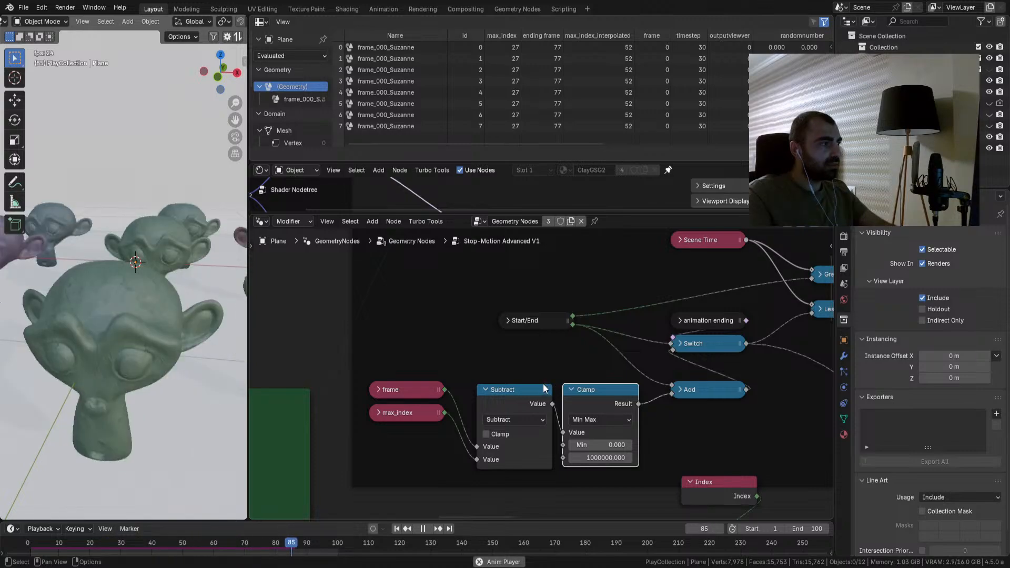
# Step: Try an Absolute math node in place of the Clamp node between Subtract and Add, and remove it again
pyautogui.hotkey('ctrl', 'x')
pyautogui.hotkey('shift', 'a')
pyautogui.write('abs')
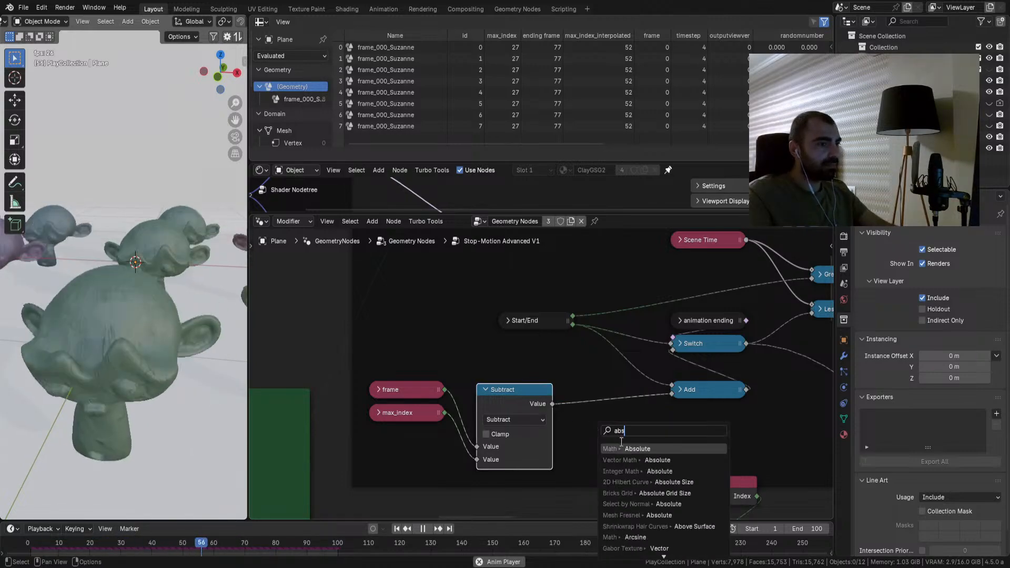
pyautogui.press('Return')
pyautogui.click(573, 431)
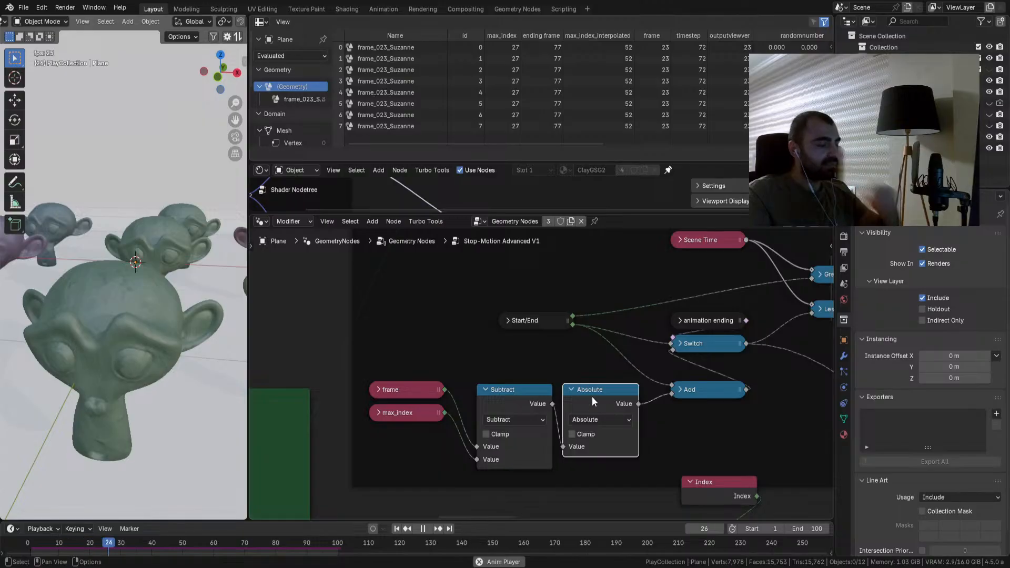
pyautogui.hotkey('ctrl', 'x')
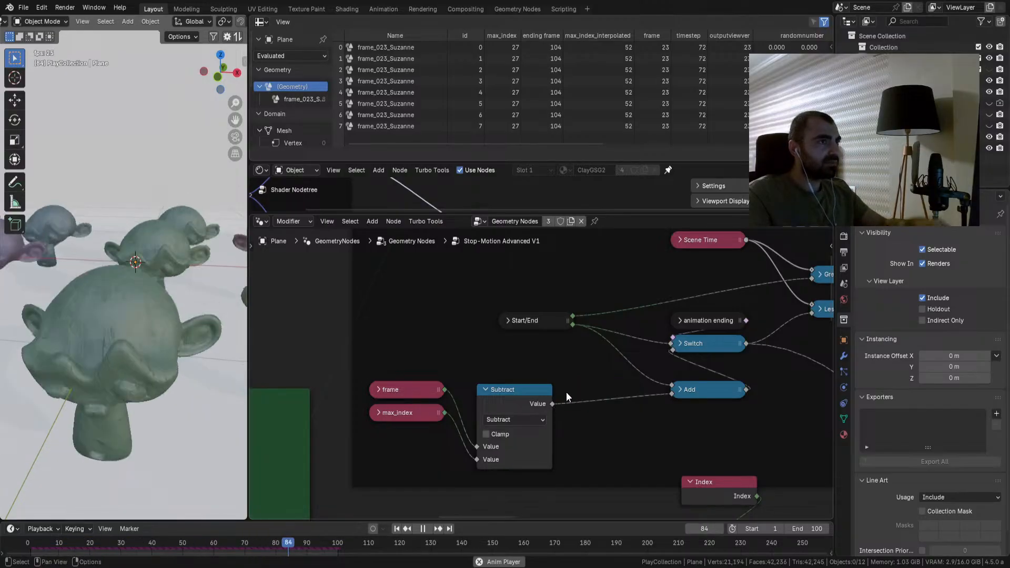
# Step: Inspect the spreadsheet's frame and timestep columns, stop playback and scrub the timeline to frame 72
pyautogui.moveTo(661, 103); pyautogui.dragTo(540, 93, button='middle')
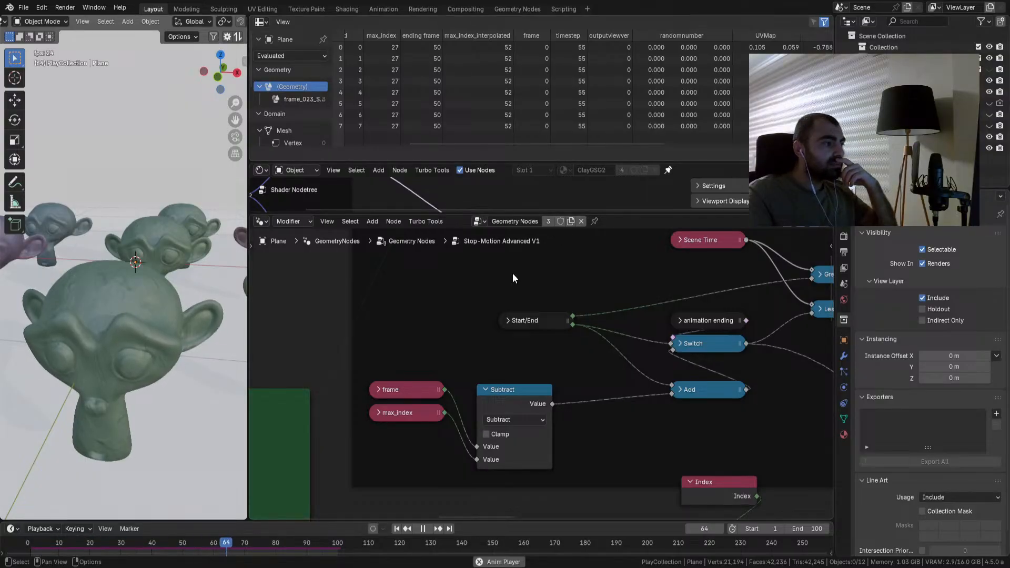
pyautogui.click(427, 529)
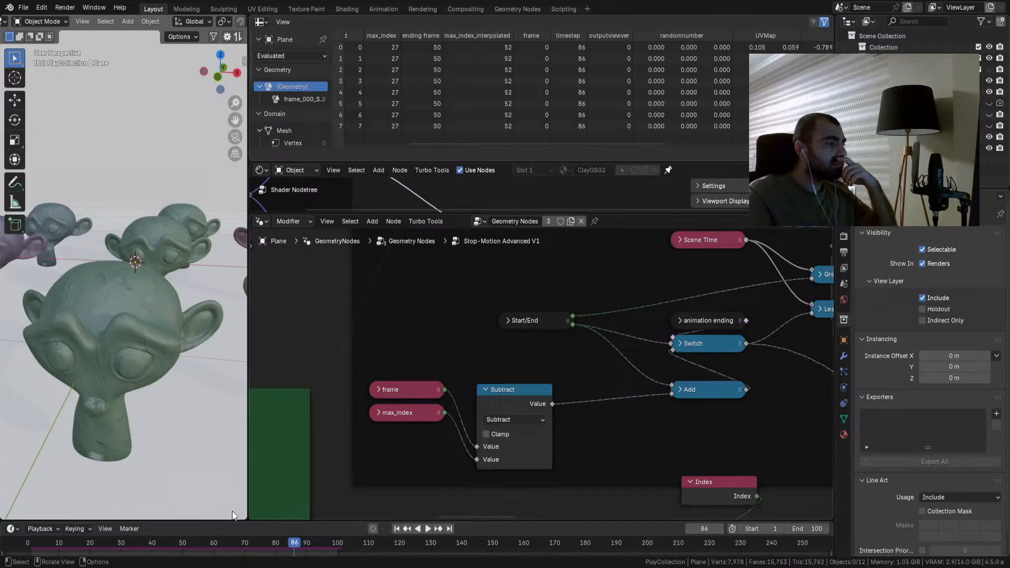
pyautogui.moveTo(175, 545); pyautogui.dragTo(251, 547)
# Step: Check the End Frame value on the Stop-Motion Advanced V1 node and return inside the group
pyautogui.press('Tab')
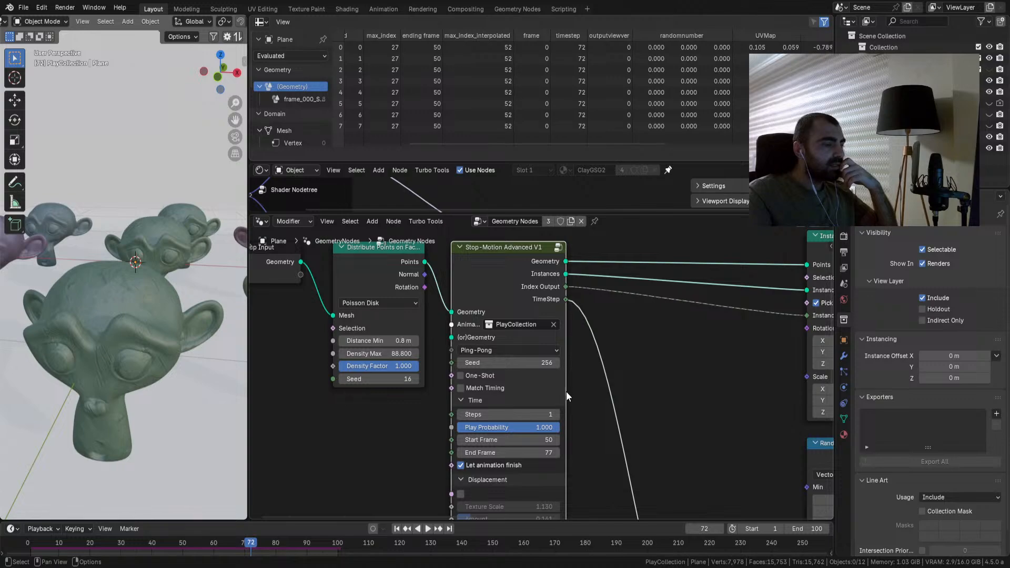
pyautogui.click(546, 453)
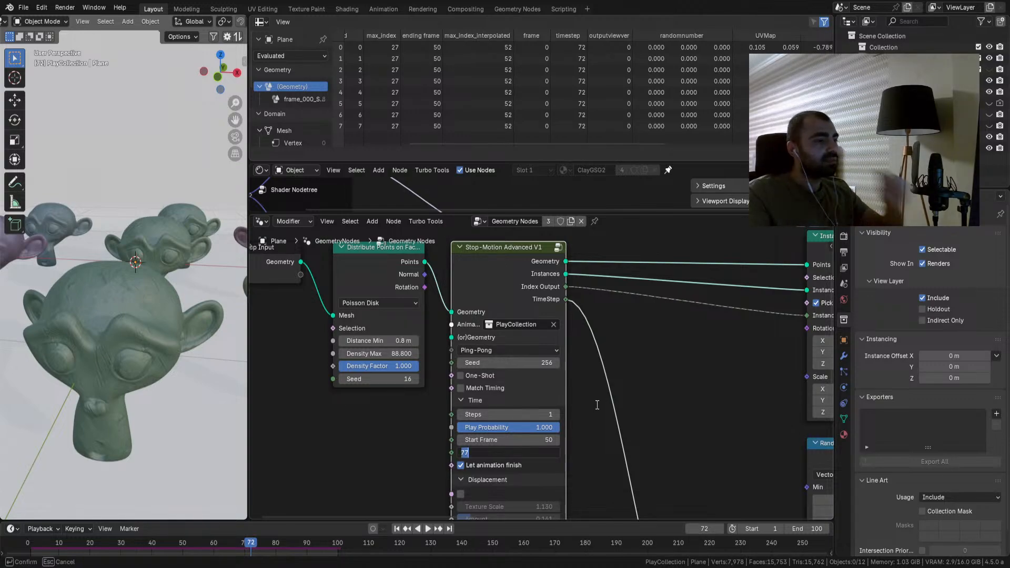
pyautogui.press('Return')
pyautogui.press('Tab')
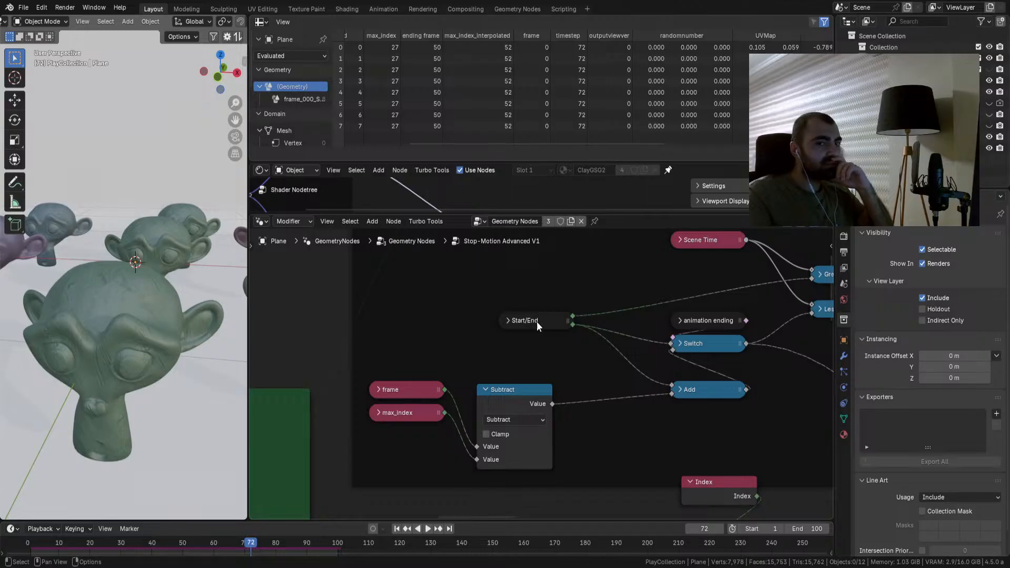
# Step: Review the Start/End Frame nodes, play the animation from the first frame and stop it at frame 50
pyautogui.scroll(-3, 537, 326)
pyautogui.moveTo(537, 326); pyautogui.dragTo(445, 344, button='middle')
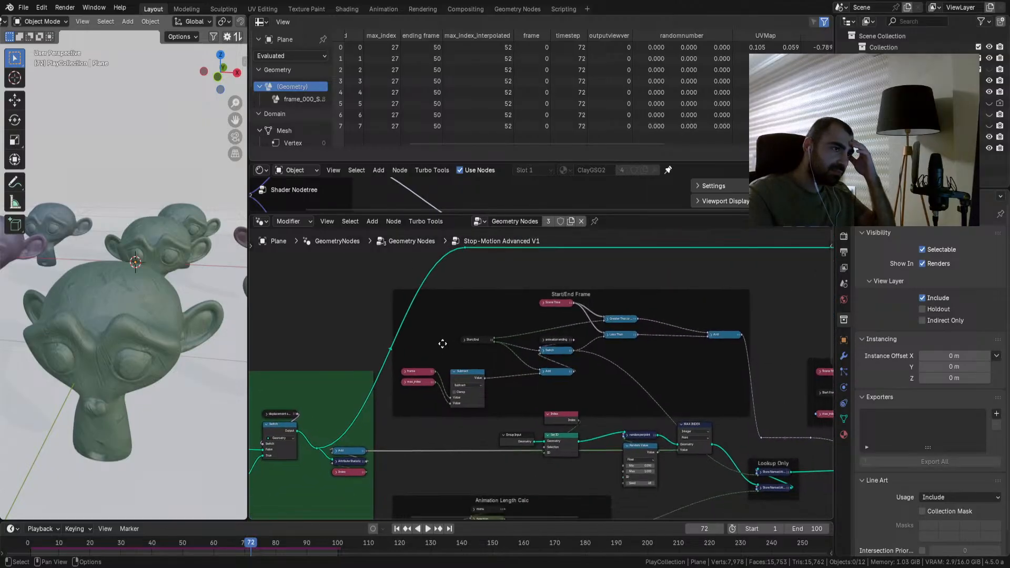
pyautogui.scroll(4, 449, 347)
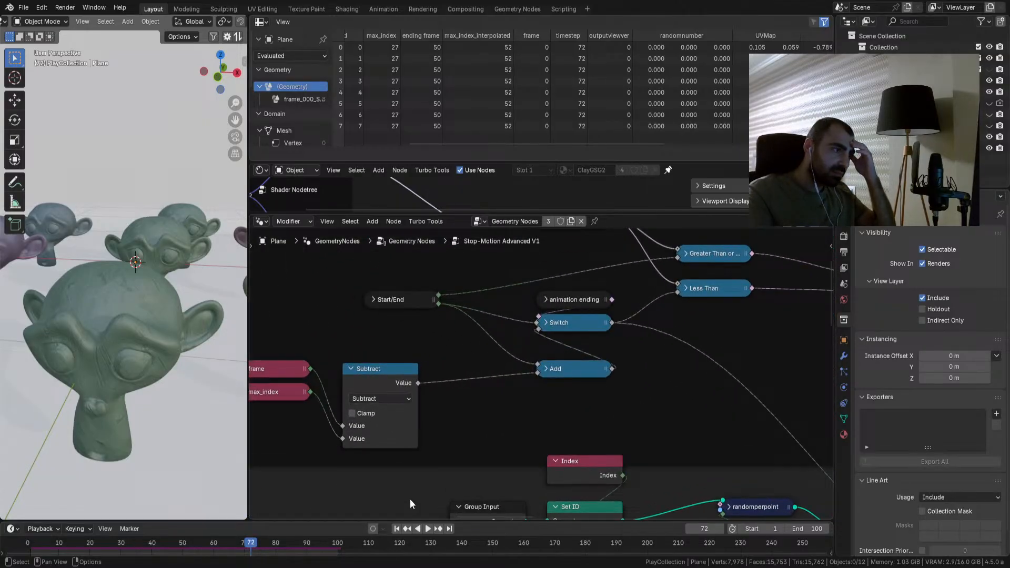
pyautogui.click(398, 529)
pyautogui.click(425, 529)
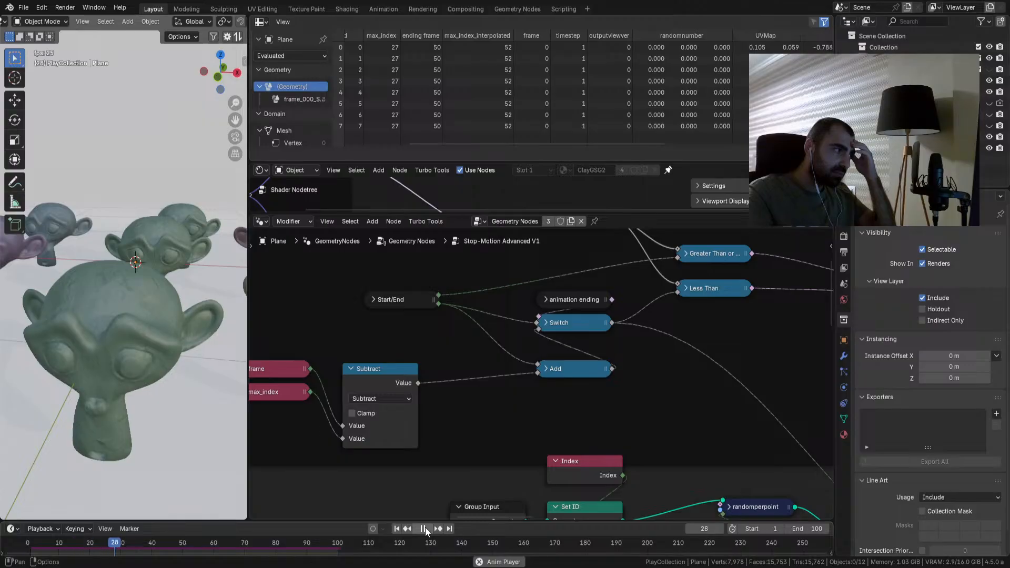
pyautogui.click(425, 528)
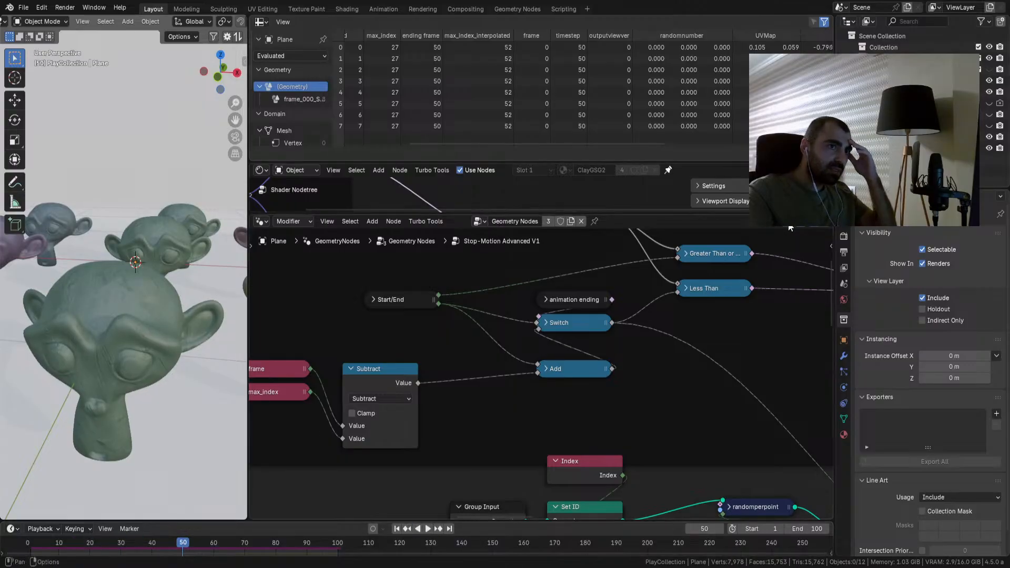
# Step: Set the group's End Frame to 78 and play the animation from frame 50, stopping at frame 71
pyautogui.press('Tab')
pyautogui.click(557, 452)
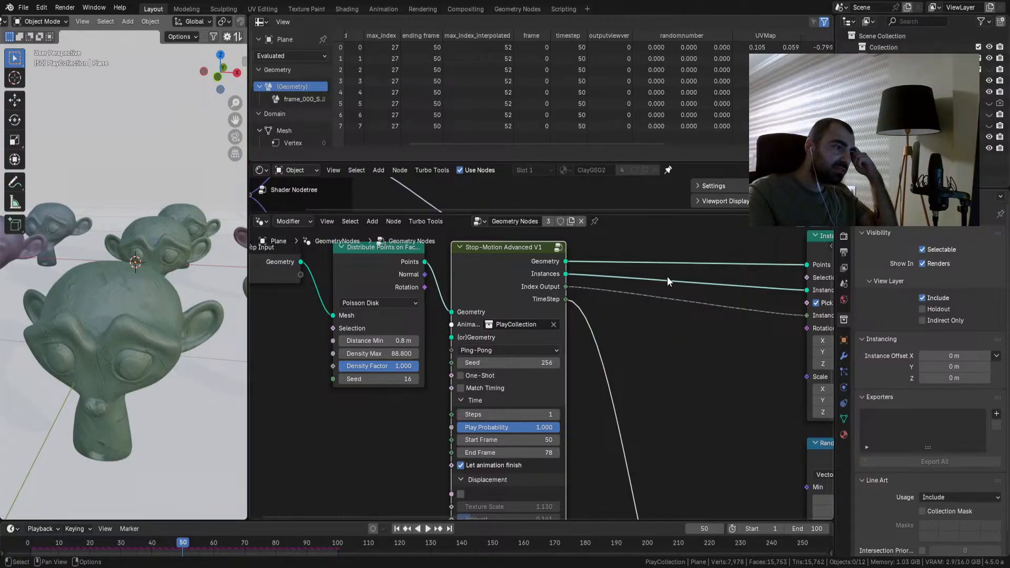
pyautogui.click(428, 528)
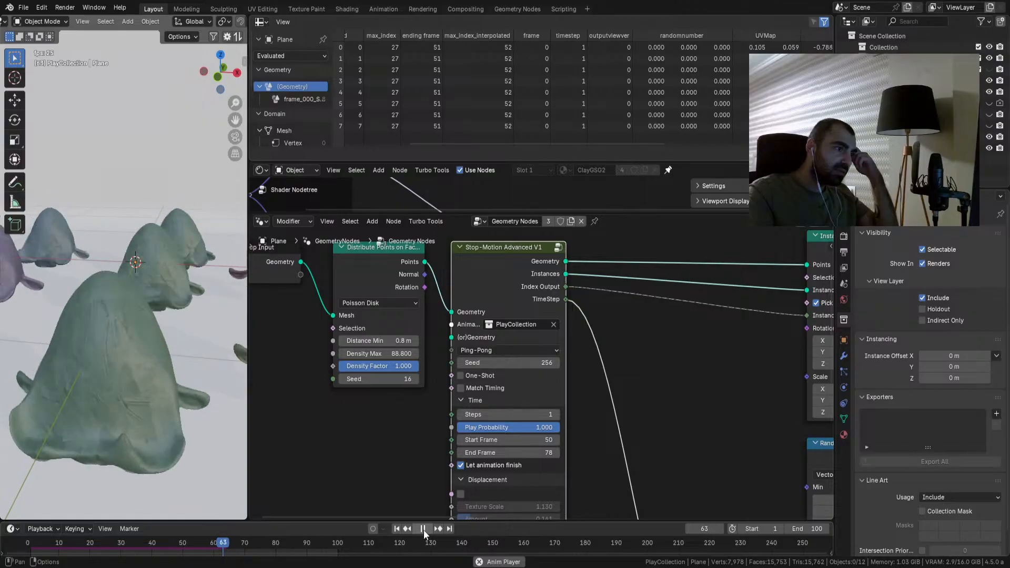
pyautogui.click(424, 530)
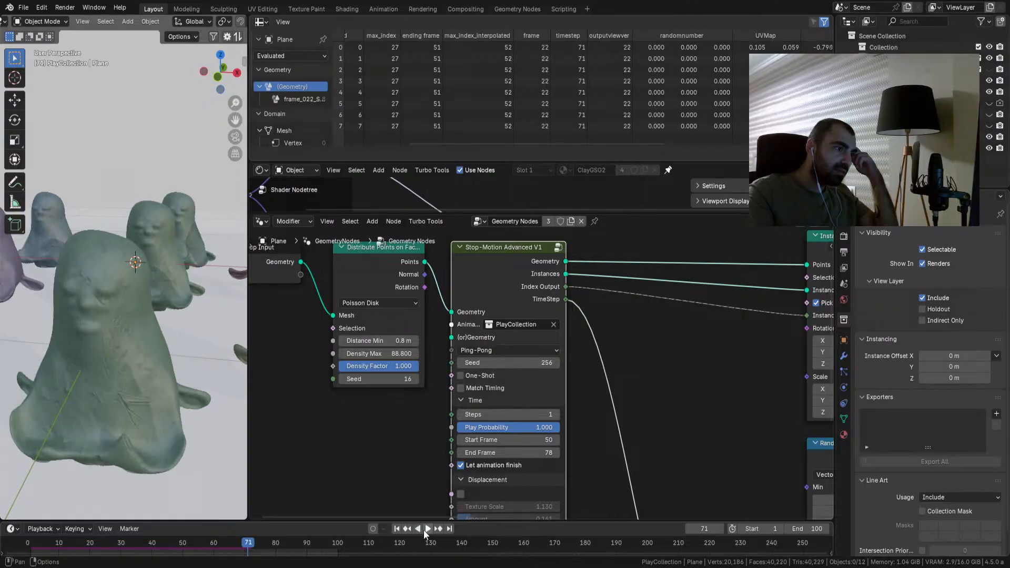
# Step: Go inside the Stop-Motion Advanced V1 group, examine its Start/End Frame nodes and scrub the timeline to frame 77
pyautogui.click(560, 248)
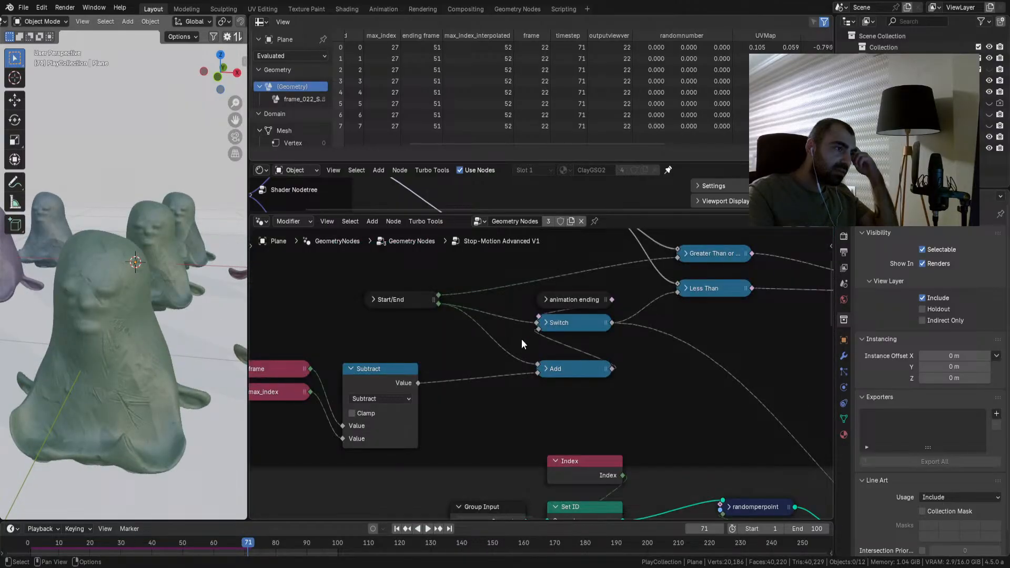
pyautogui.scroll(-1, 506, 353)
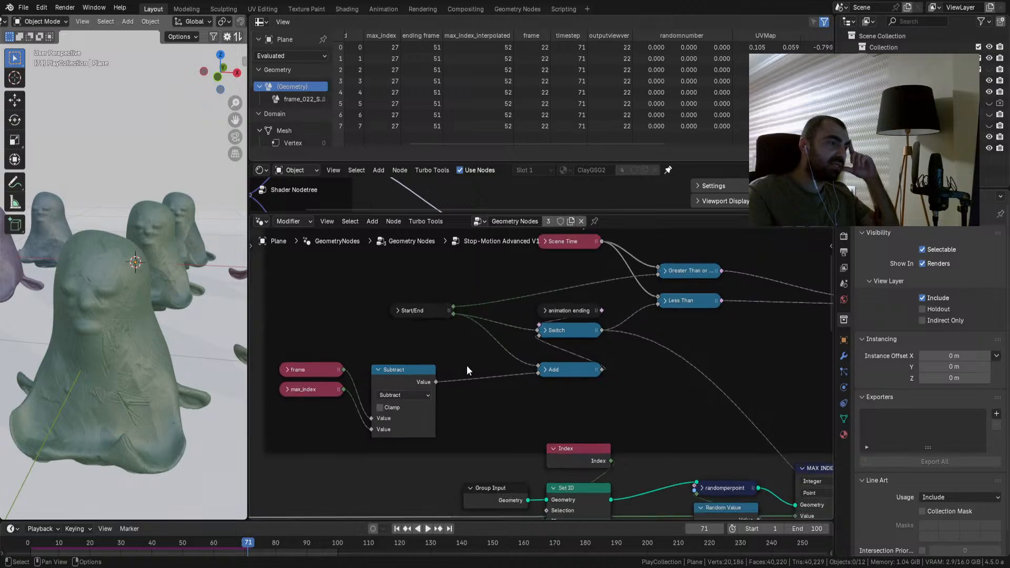
pyautogui.moveTo(403, 380); pyautogui.dragTo(535, 366, button='middle')
pyautogui.scroll(1, 535, 366)
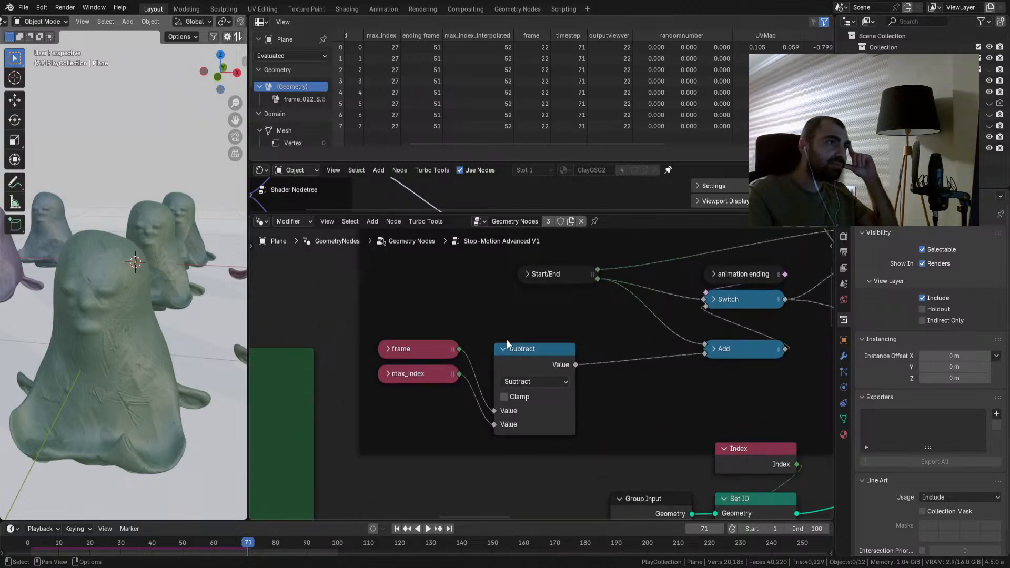
pyautogui.moveTo(494, 283); pyautogui.dragTo(491, 360, button='middle')
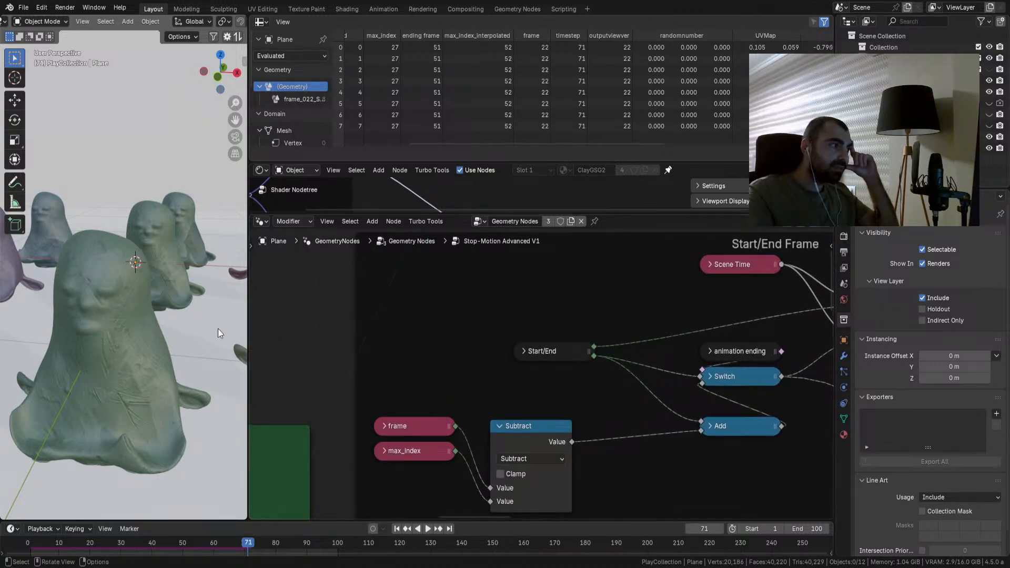
pyautogui.moveTo(249, 544); pyautogui.dragTo(267, 543)
pyautogui.scroll(-8, 483, 419)
pyautogui.moveTo(494, 425); pyautogui.dragTo(575, 352, button='middle')
pyautogui.scroll(4, 576, 352)
pyautogui.scroll(3, 558, 337)
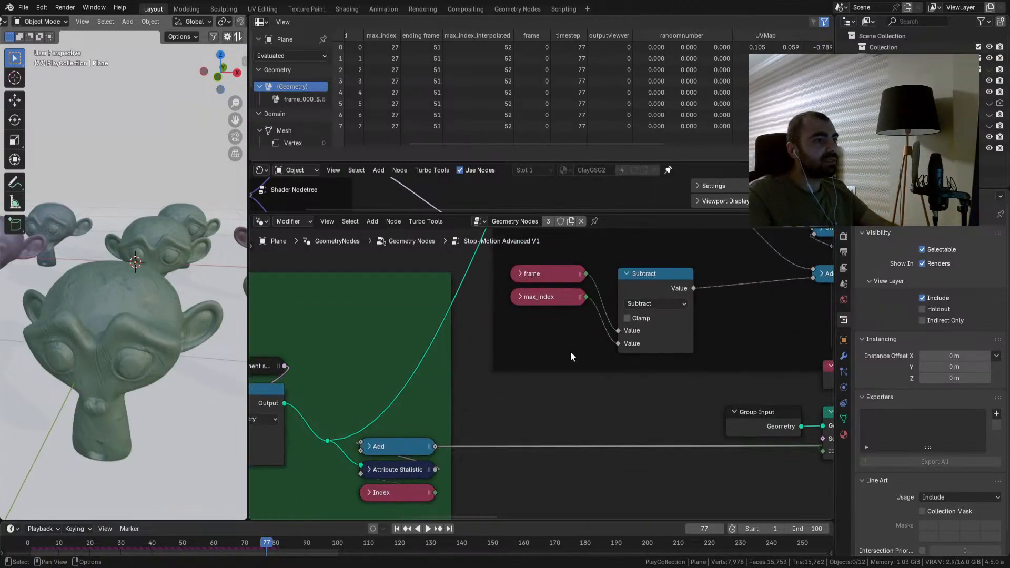
pyautogui.scroll(-5, 569, 440)
pyautogui.moveTo(475, 495); pyautogui.dragTo(399, 412, button='middle')
pyautogui.scroll(3, 544, 412)
pyautogui.scroll(2, 543, 412)
pyautogui.moveTo(570, 428); pyautogui.dragTo(563, 295, button='middle')
pyautogui.press('q')
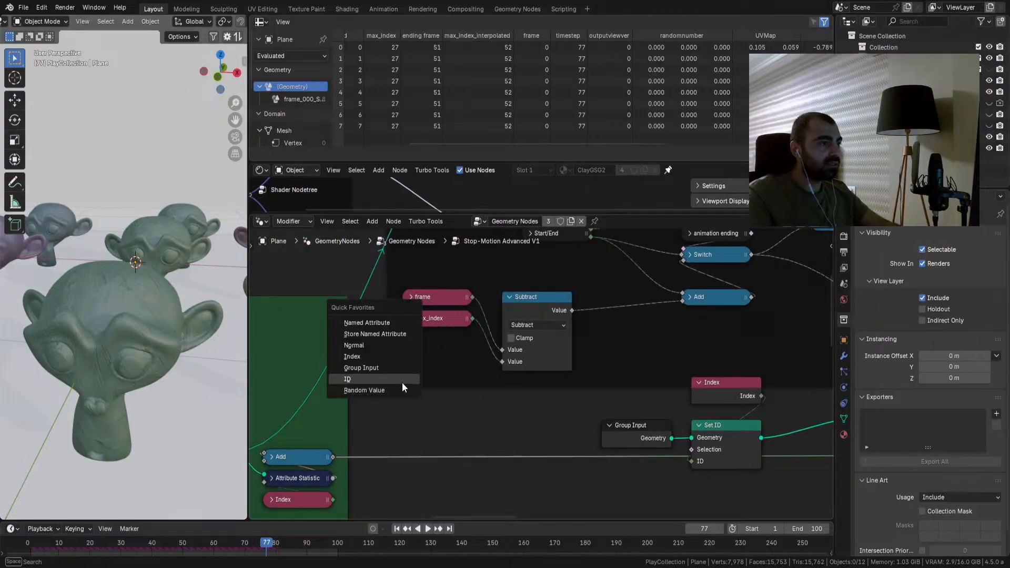
pyautogui.click(385, 357)
pyautogui.rightClick(386, 356)
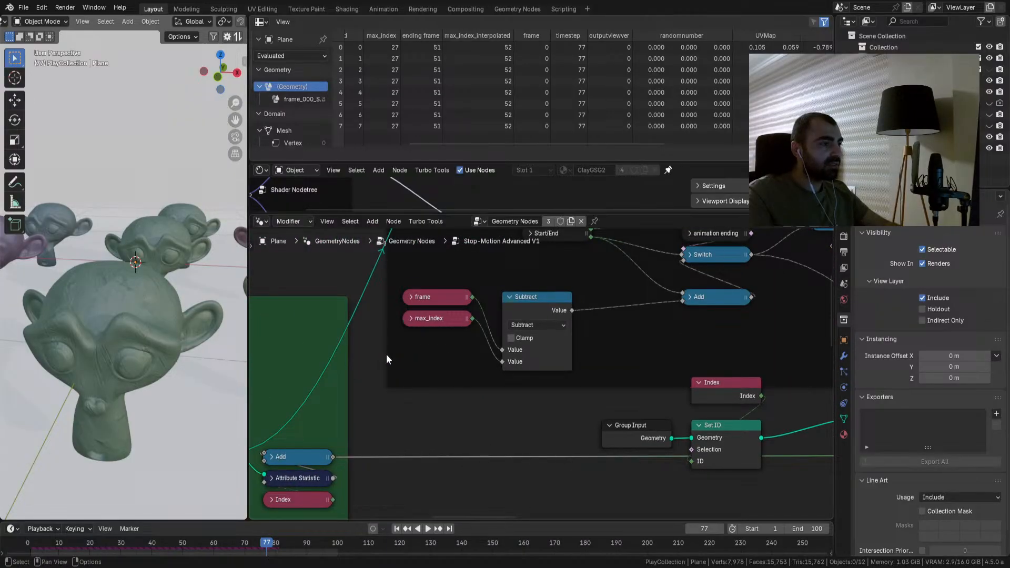
# Step: Add a Named Attribute node reading max_index_interpolated and connect its Attribute output to the Subtract node's second value
pyautogui.press('q')
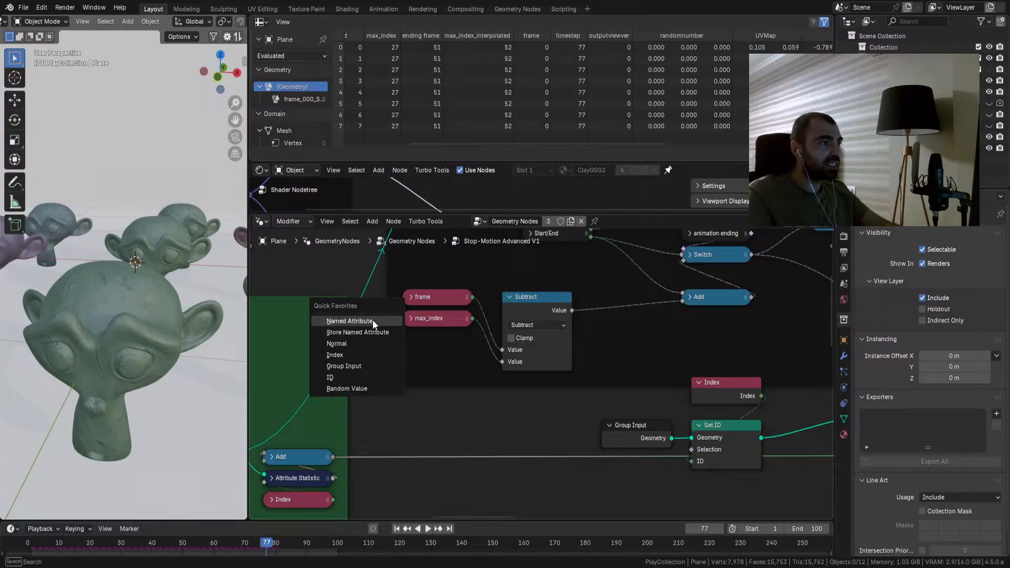
pyautogui.click(373, 321)
pyautogui.click(399, 330)
pyautogui.click(428, 390)
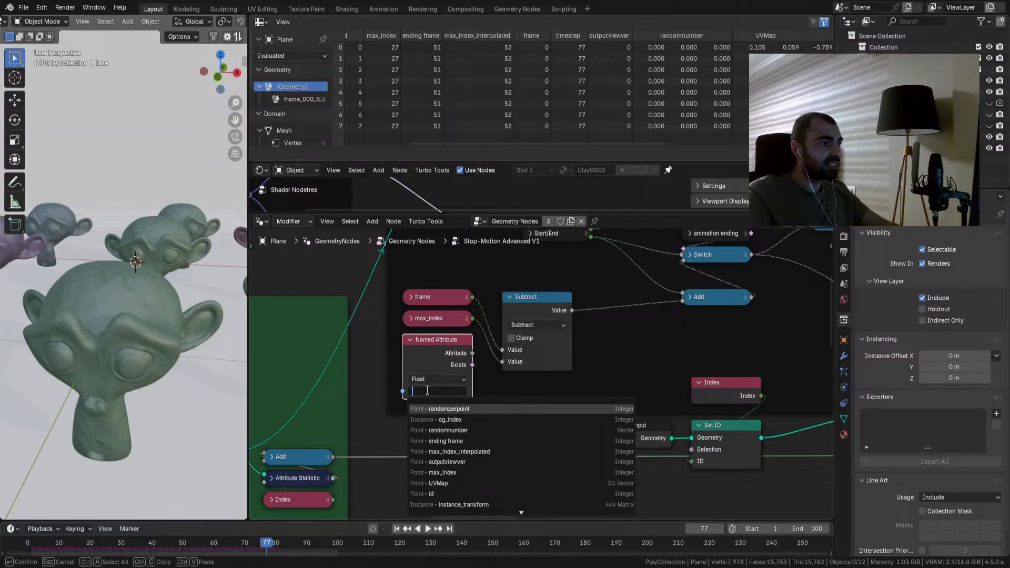
pyautogui.click(437, 452)
pyautogui.moveTo(473, 354); pyautogui.dragTo(491, 358)
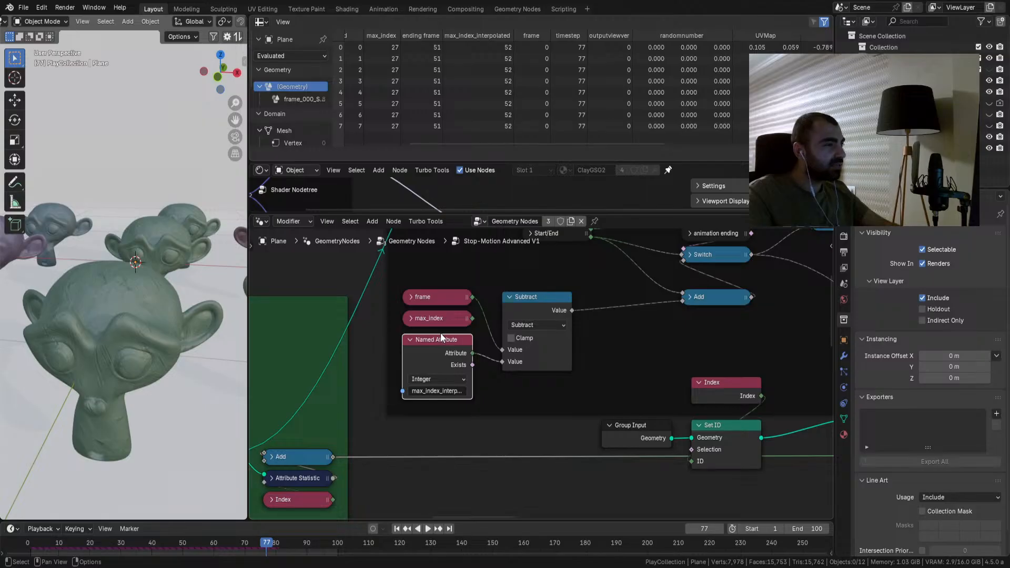
# Step: Play the animation from the first frame, leave the group and lower the Stop-Motion Advanced V1 node's End Frame by 1
pyautogui.click(397, 529)
pyautogui.click(428, 529)
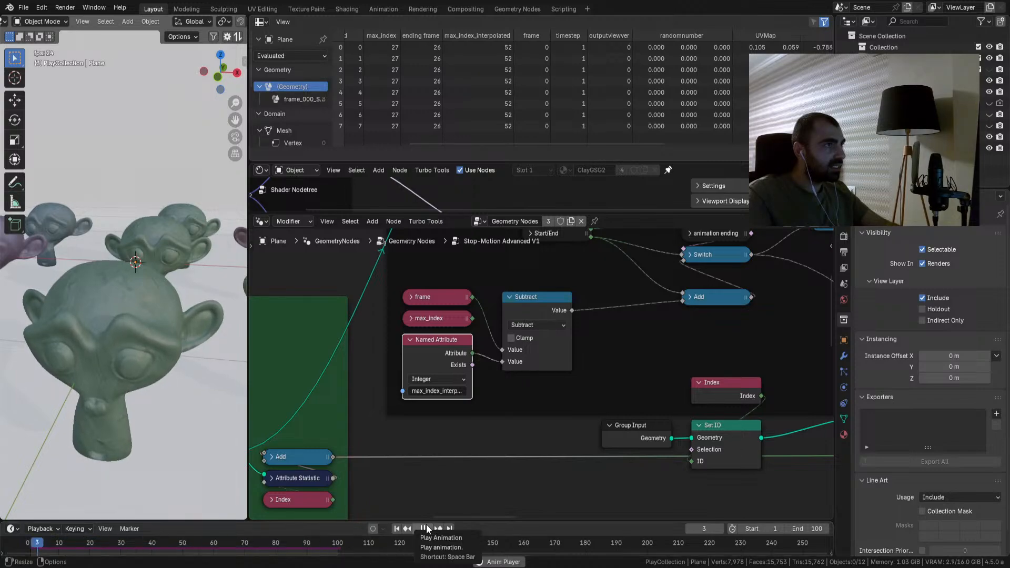
pyautogui.press('Tab')
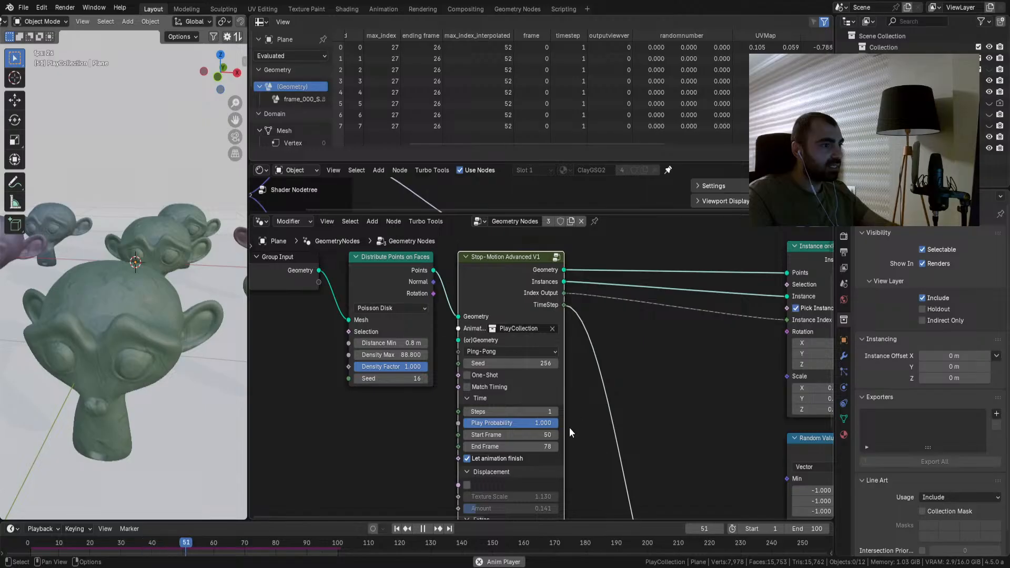
pyautogui.click(469, 446)
# Step: Inside the group, replace the added Named Attribute node with max_index as the Subtract node's second value and place max_index beside that input
pyautogui.click(556, 256)
pyautogui.click(444, 359)
pyautogui.press('x')
pyautogui.moveTo(472, 318); pyautogui.dragTo(502, 362)
pyautogui.moveTo(437, 325); pyautogui.dragTo(441, 370)
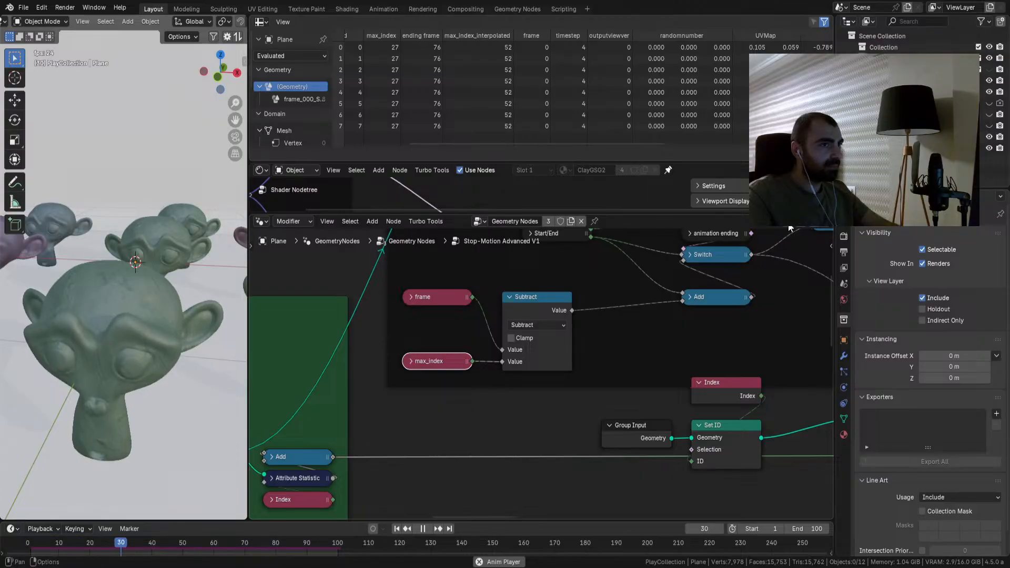
# Step: Review the Start/End Frame nodes during playback and stop the animation at frame 20
pyautogui.moveTo(532, 368); pyautogui.dragTo(488, 448, button='middle')
pyautogui.moveTo(583, 380); pyautogui.dragTo(514, 393, button='middle')
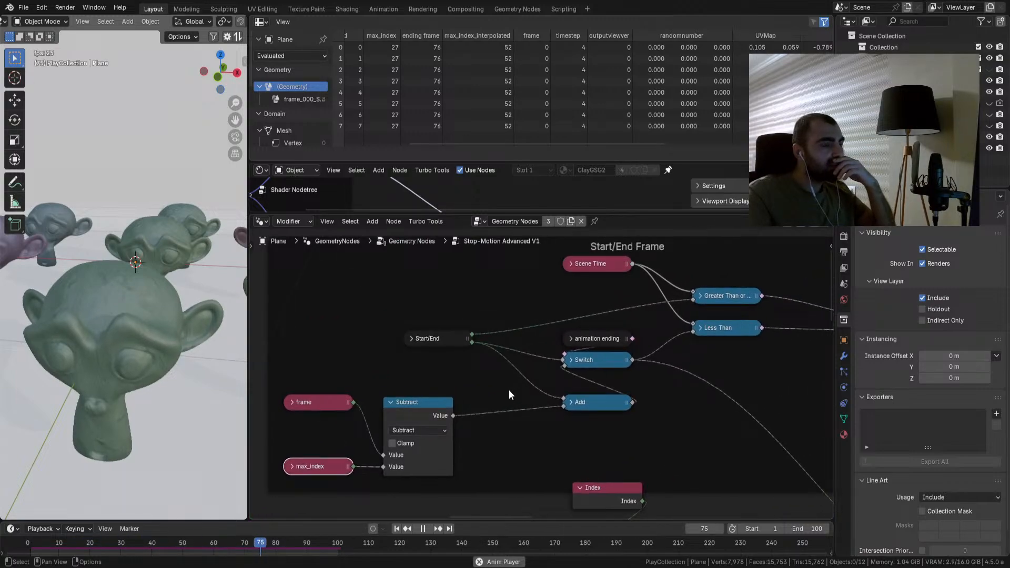
pyautogui.click(426, 529)
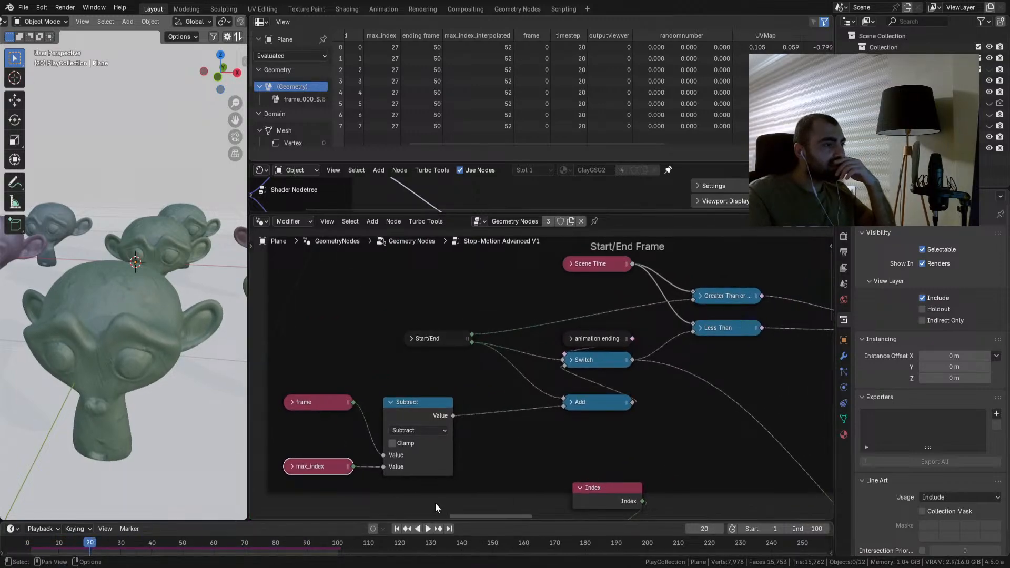
# Step: Expand the Start/End node and align the frame, max_index and Subtract nodes beneath it
pyautogui.click(412, 340)
pyautogui.moveTo(428, 339); pyautogui.dragTo(426, 316)
pyautogui.click(431, 289)
pyautogui.moveTo(455, 380); pyautogui.dragTo(340, 463)
pyautogui.moveTo(407, 419); pyautogui.dragTo(428, 419)
pyautogui.click(433, 371)
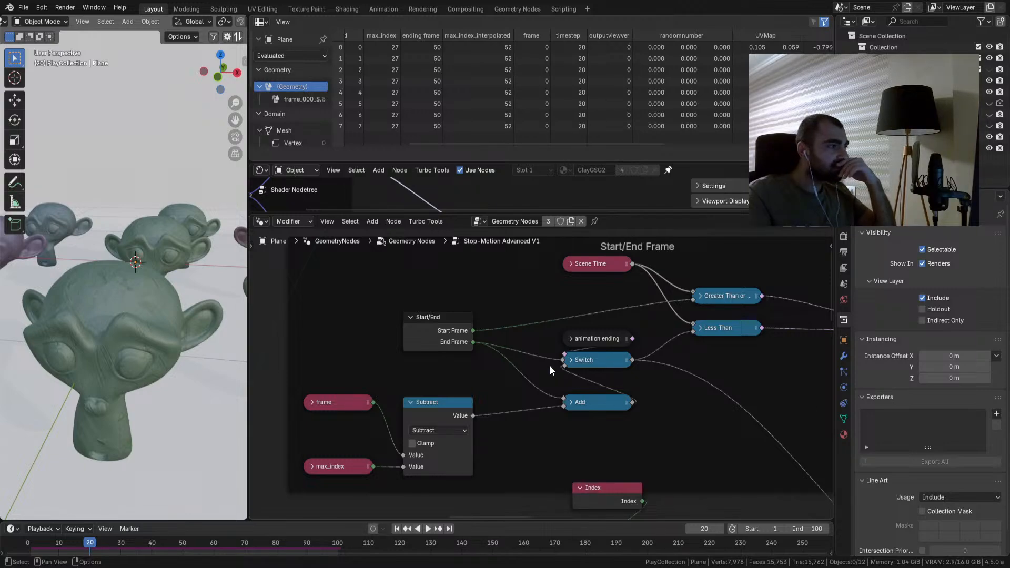
# Step: Play the animation from frame 20 to 85, inspect the spreadsheet's instance columns and scrub back to frame 66
pyautogui.click(427, 529)
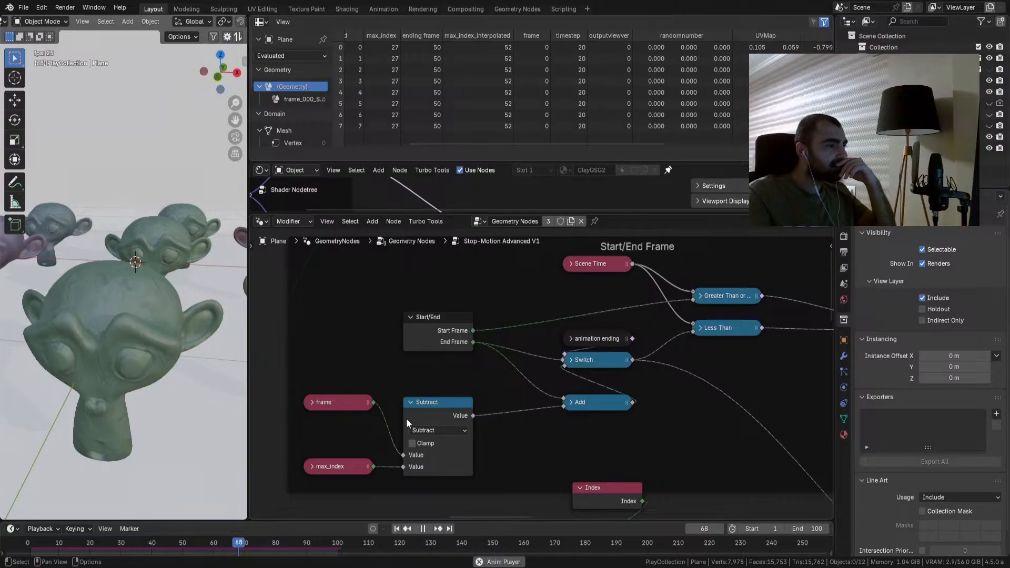
pyautogui.press('space')
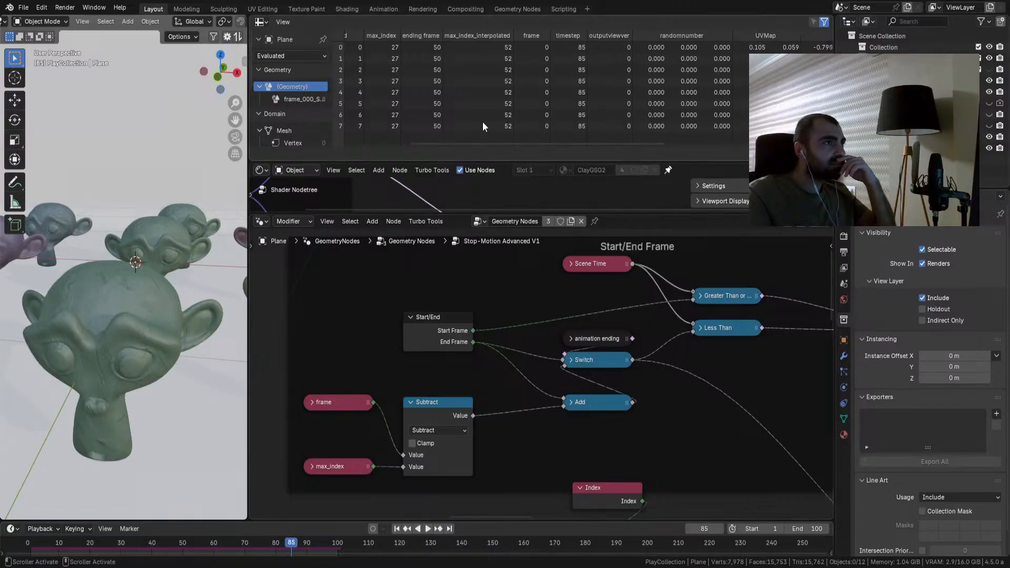
pyautogui.moveTo(507, 120); pyautogui.dragTo(597, 121, button='middle')
pyautogui.moveTo(301, 537); pyautogui.dragTo(232, 529)
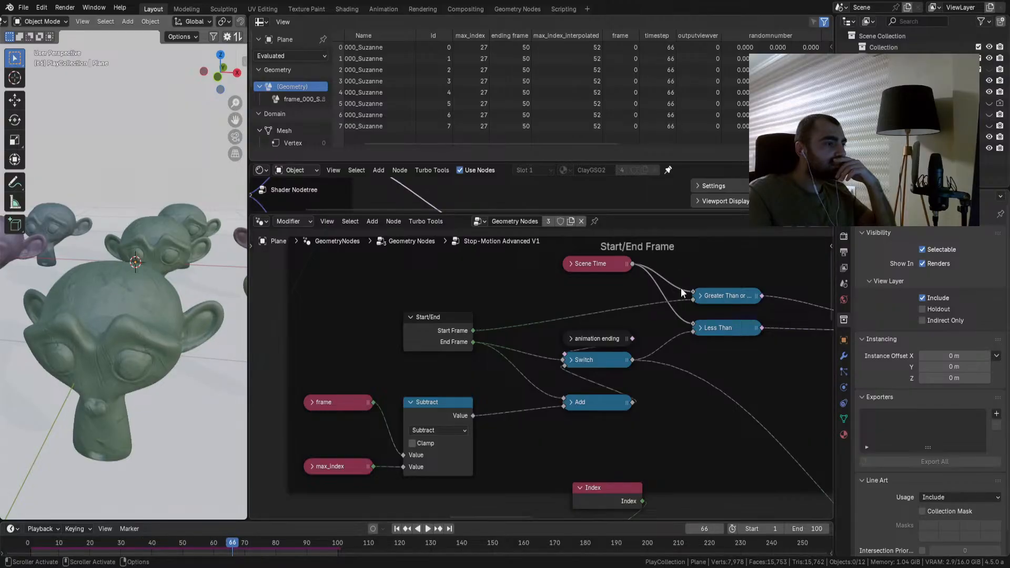
# Step: Set the group node's End Frame to 78 and play the animation from the first frame, stopping at frame 8
pyautogui.press('Tab')
pyautogui.moveTo(643, 371); pyautogui.dragTo(606, 324, button='middle')
pyautogui.click(519, 399)
pyautogui.click(397, 529)
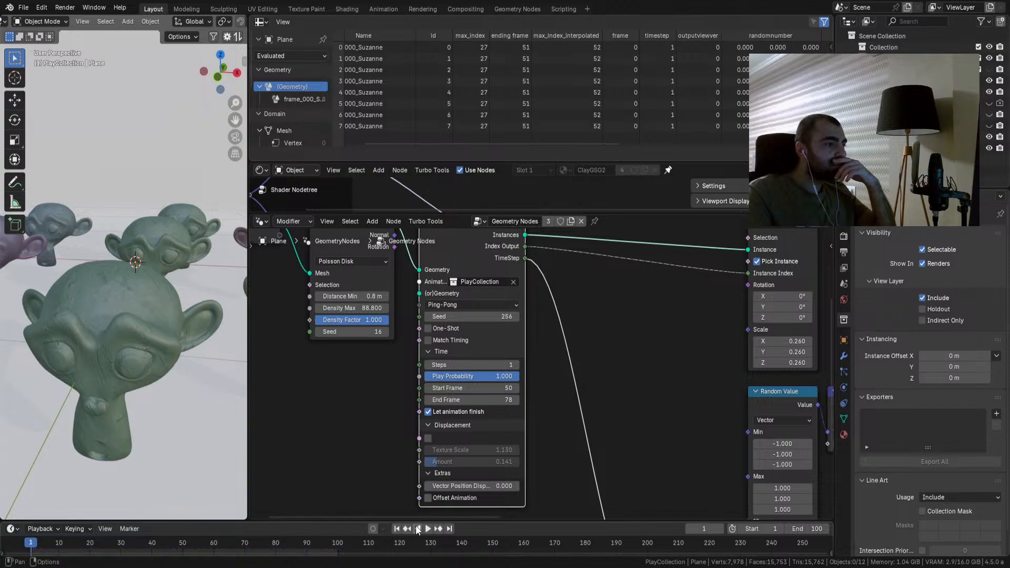
pyautogui.click(429, 528)
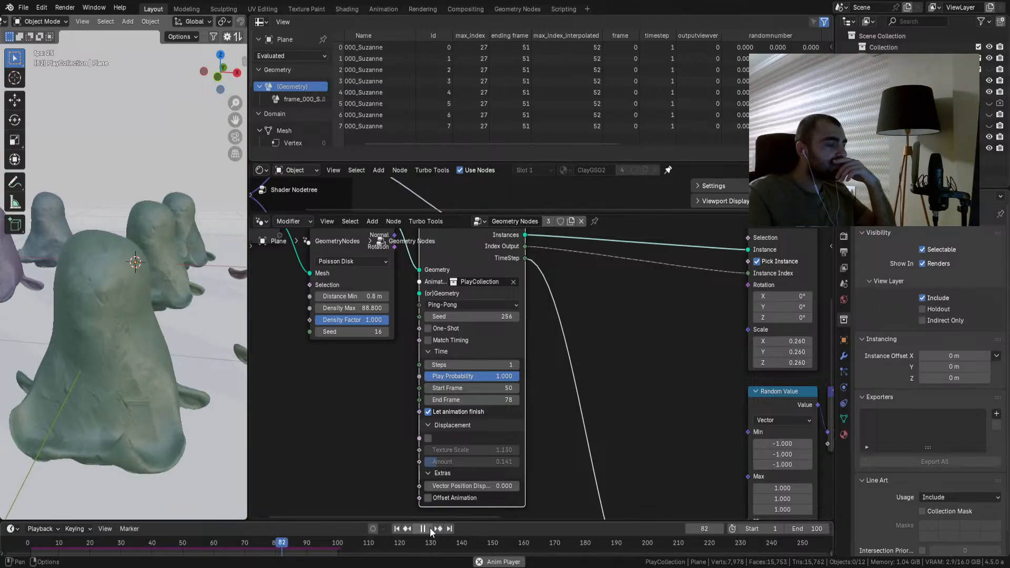
pyautogui.click(431, 529)
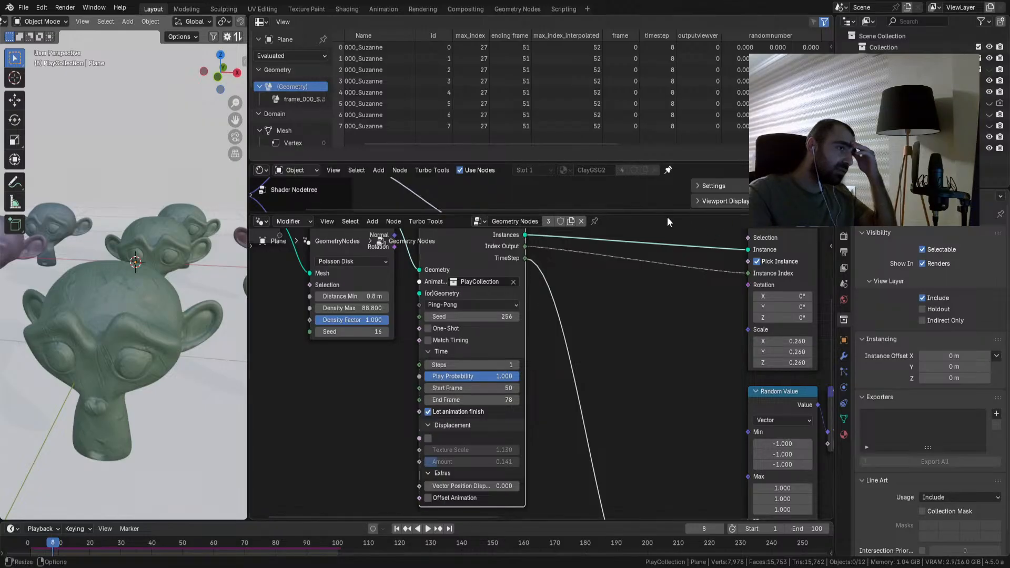
# Step: Inside the group, move the Add node next to Subtract and shift the Start/End and Subtract nodes slightly left
pyautogui.press('Tab')
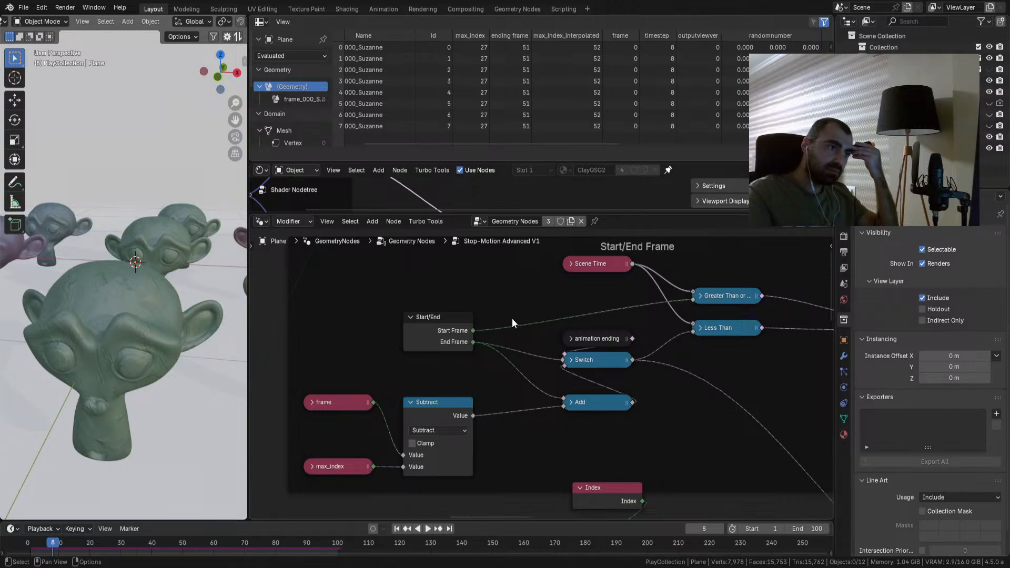
pyautogui.click(573, 338)
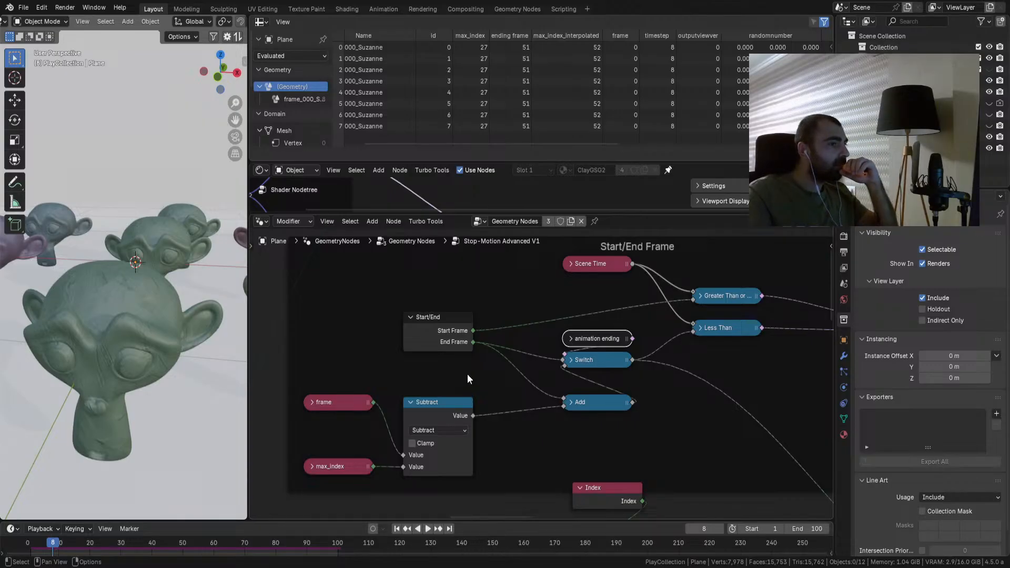
pyautogui.moveTo(580, 401); pyautogui.dragTo(515, 403)
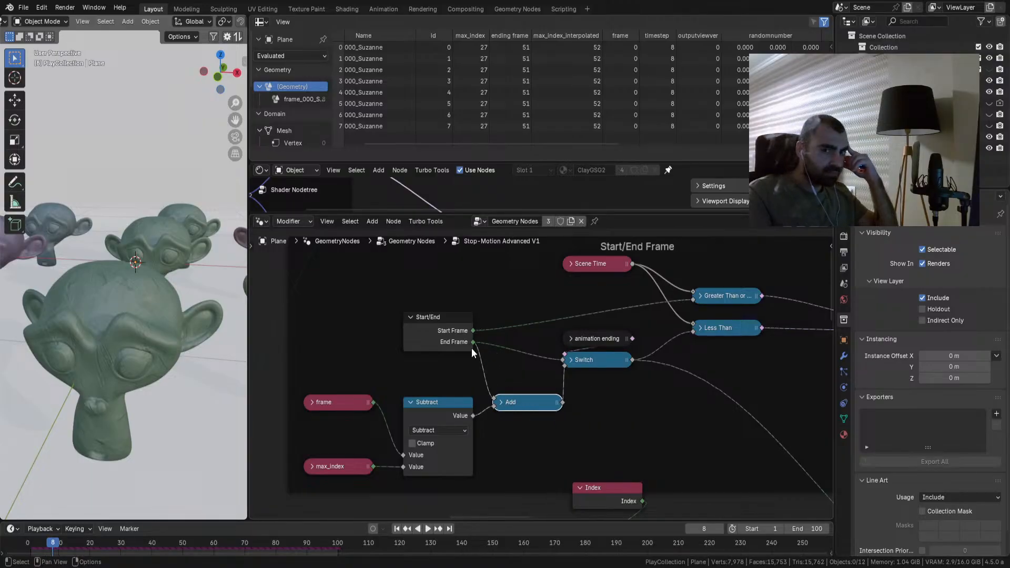
pyautogui.moveTo(445, 340); pyautogui.dragTo(415, 339)
pyautogui.moveTo(528, 403); pyautogui.dragTo(518, 402)
pyautogui.moveTo(443, 406); pyautogui.dragTo(431, 406)
pyautogui.click(421, 389)
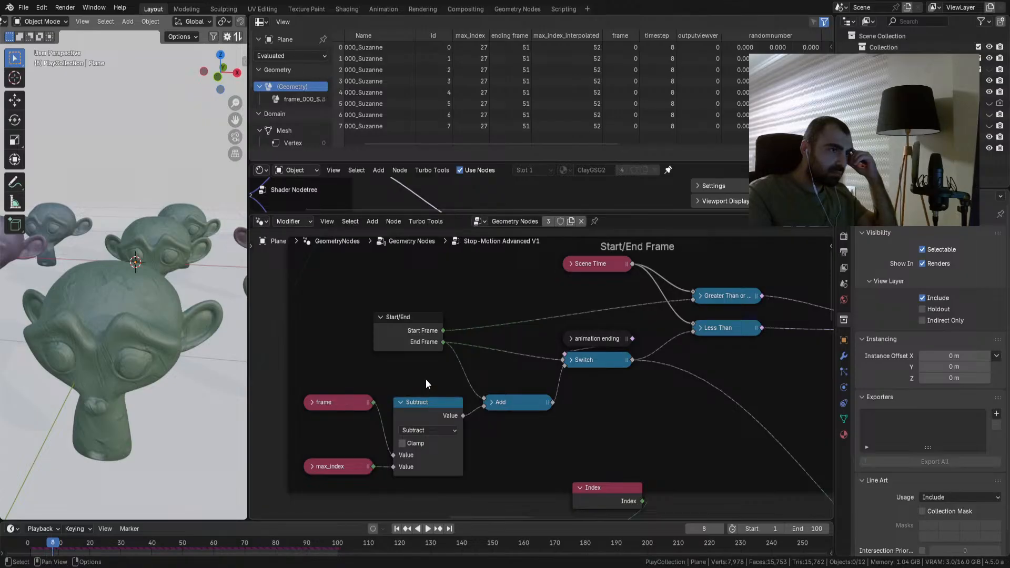
# Step: Move the Index node slightly closer to the Set ID node below the Start/End Frame section
pyautogui.scroll(-1, 613, 393)
pyautogui.moveTo(621, 395); pyautogui.dragTo(607, 310, button='middle')
pyautogui.moveTo(593, 404); pyautogui.dragTo(594, 413)
pyautogui.click(526, 409)
# Step: Handwrite "-27" beside the Subtract node with the Annotate tool
pyautogui.moveTo(482, 419); pyautogui.dragTo(516, 481, button='middle')
pyautogui.scroll(1, 507, 407)
pyautogui.scroll(-2, 507, 383)
pyautogui.moveTo(507, 384); pyautogui.dragTo(507, 418, button='middle')
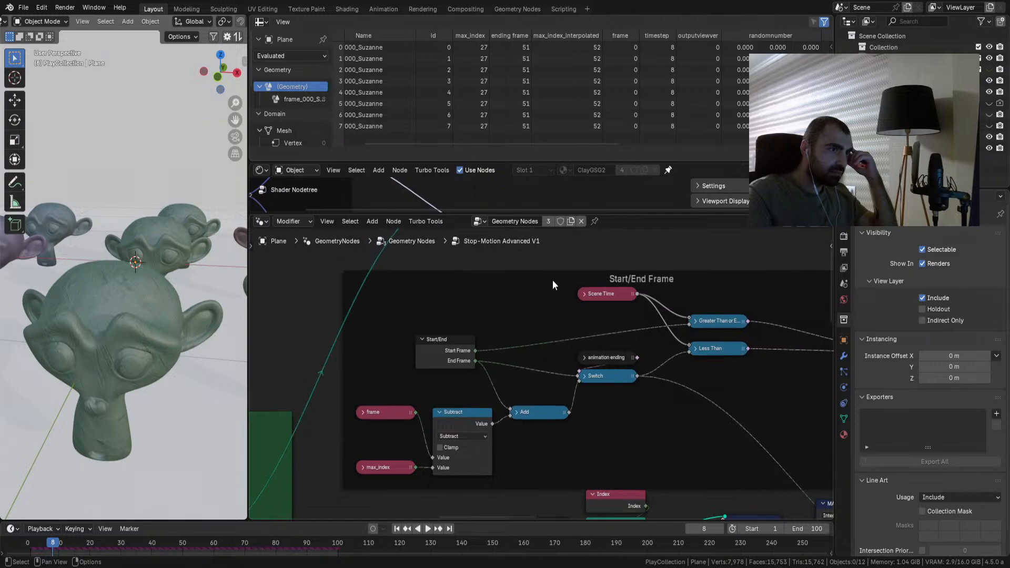
pyautogui.moveTo(549, 279); pyautogui.dragTo(549, 270, button='middle')
pyautogui.scroll(1, 463, 408)
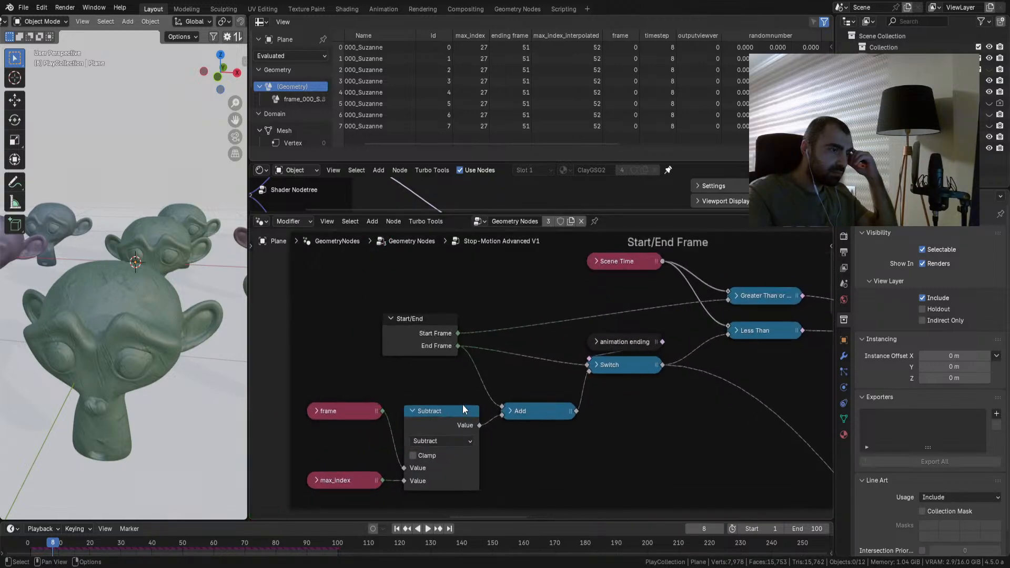
pyautogui.moveTo(463, 405); pyautogui.dragTo(495, 405, button='middle')
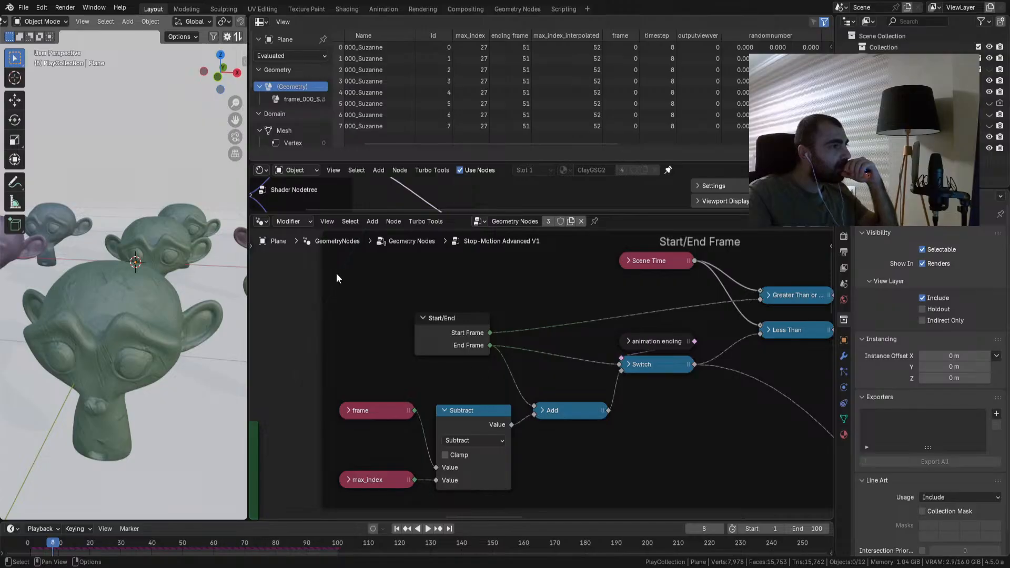
pyautogui.press('t')
pyautogui.click(263, 266)
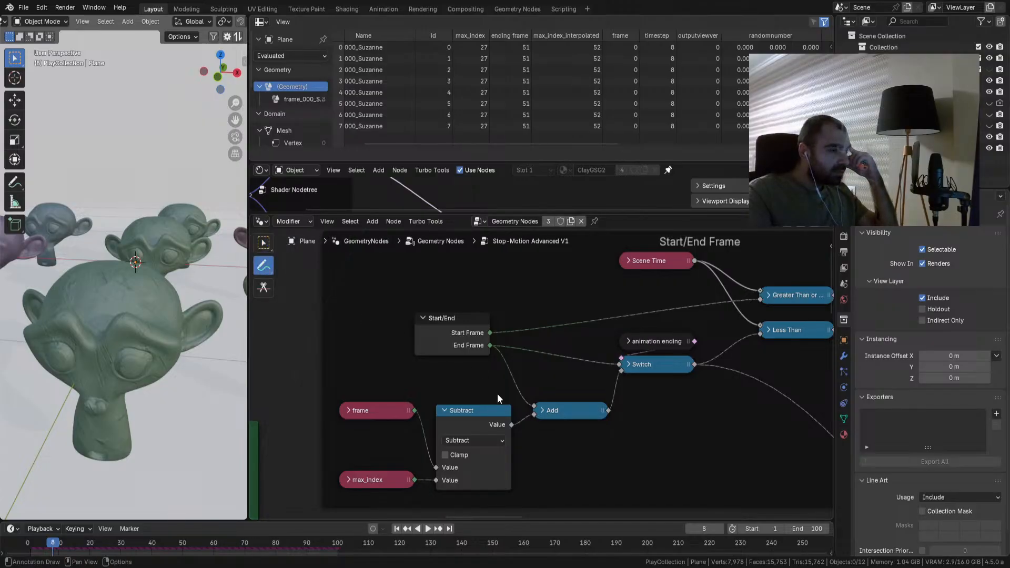
pyautogui.moveTo(500, 403); pyautogui.dragTo(493, 352, button='middle')
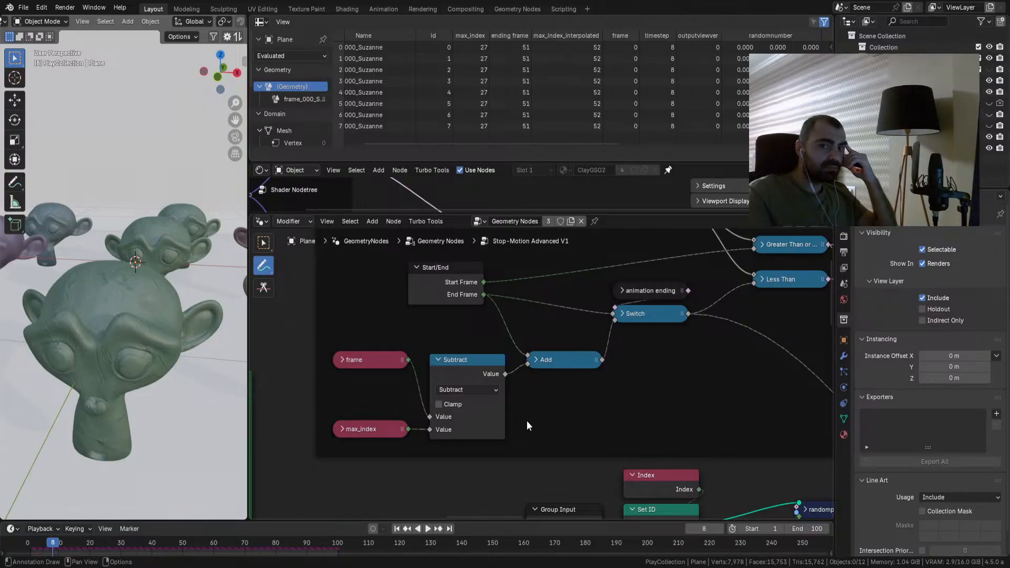
pyautogui.moveTo(526, 421)
pyautogui.mouseDown()
pyautogui.moveTo(565, 420)
pyautogui.moveTo(548, 434)
pyautogui.moveTo(571, 433)
pyautogui.moveTo(572, 407)
pyautogui.moveTo(593, 407)
pyautogui.moveTo(587, 438)
pyautogui.mouseUp()
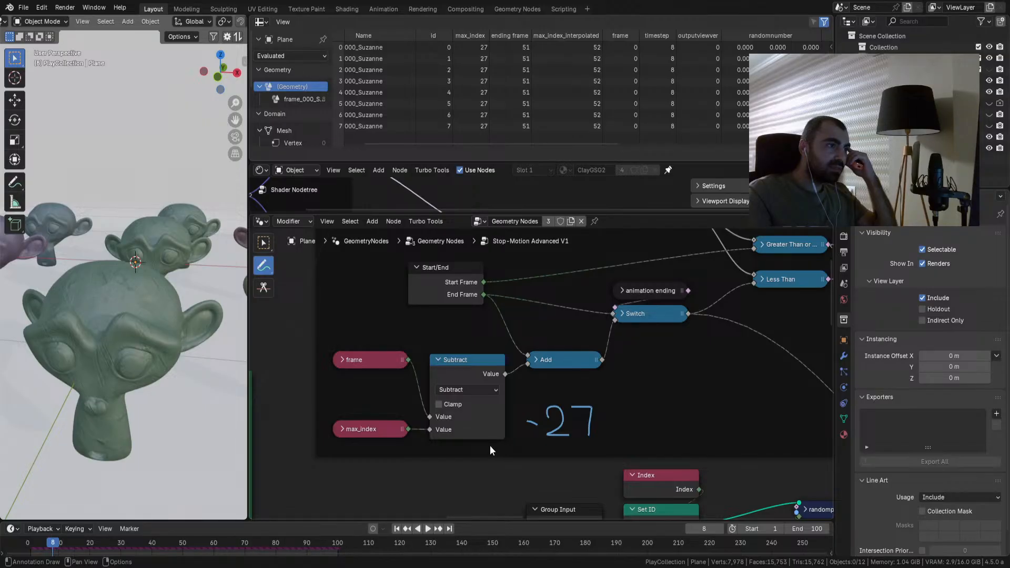
# Step: Handwrite the annotation "78" beside the Start/End node
pyautogui.moveTo(498, 328); pyautogui.dragTo(554, 365, button='middle')
pyautogui.moveTo(383, 303)
pyautogui.mouseDown()
pyautogui.moveTo(404, 302)
pyautogui.moveTo(399, 346)
pyautogui.mouseUp()
pyautogui.moveTo(433, 305)
pyautogui.mouseDown()
pyautogui.moveTo(424, 299)
pyautogui.moveTo(441, 327)
pyautogui.moveTo(424, 342)
pyautogui.moveTo(430, 313)
pyautogui.mouseUp()
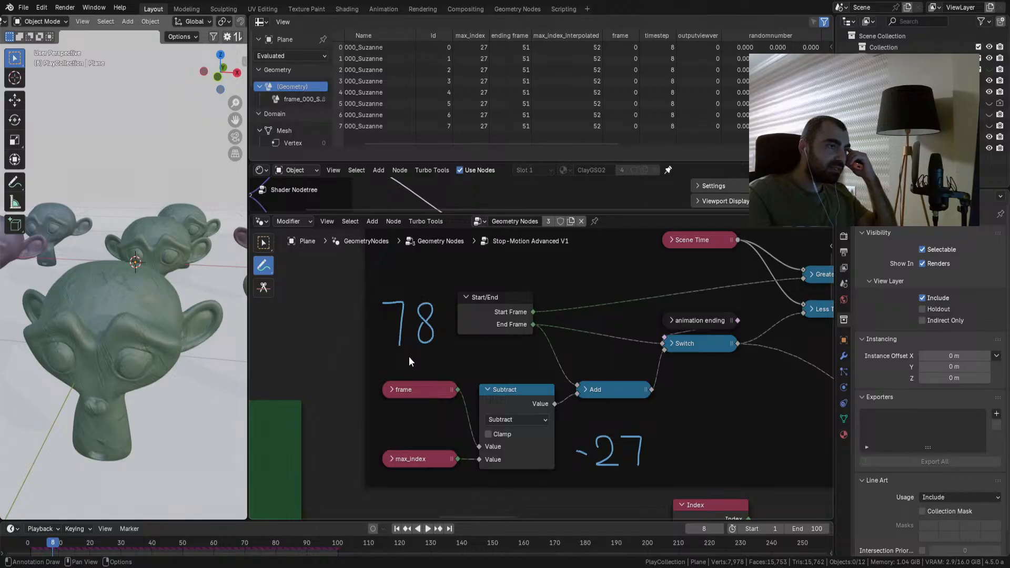
pyautogui.moveTo(418, 331); pyautogui.dragTo(417, 400, button='middle')
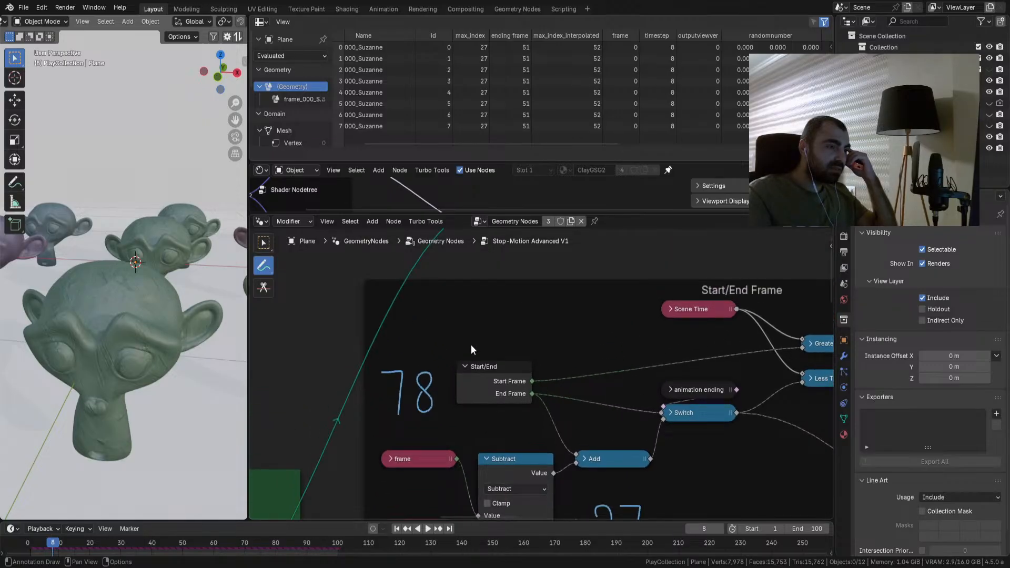
pyautogui.moveTo(472, 349); pyautogui.dragTo(449, 271, button='middle')
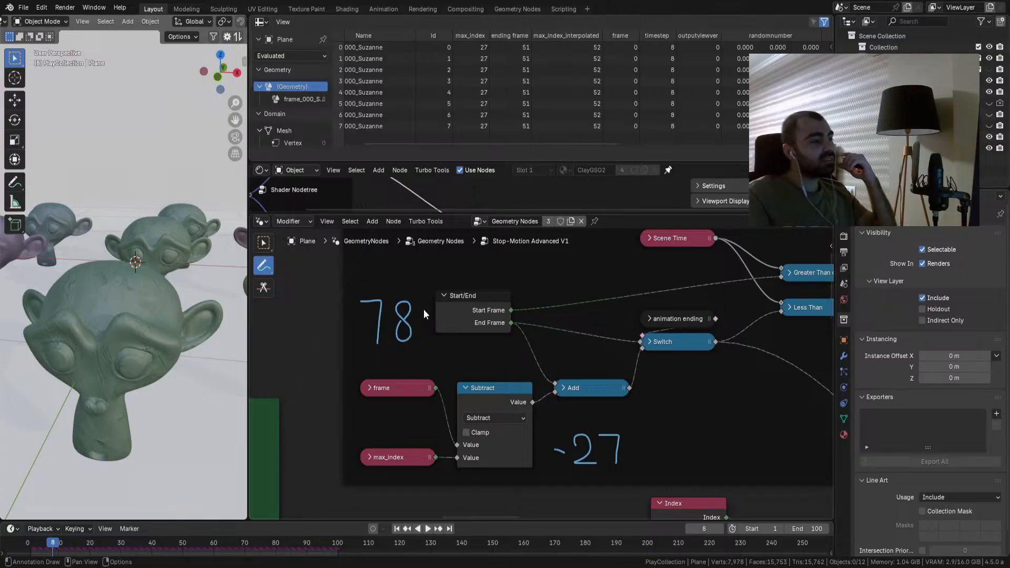
# Step: Handwrite a circled "51" above the Start/End node with the Annotate tool
pyautogui.moveTo(512, 341); pyautogui.dragTo(492, 395, button='middle')
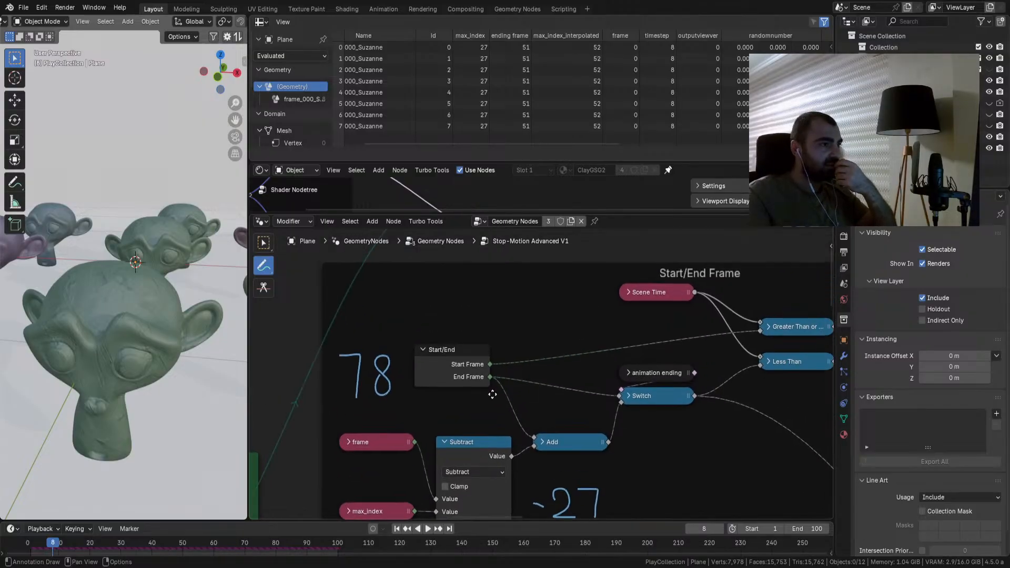
pyautogui.scroll(-2, 415, 389)
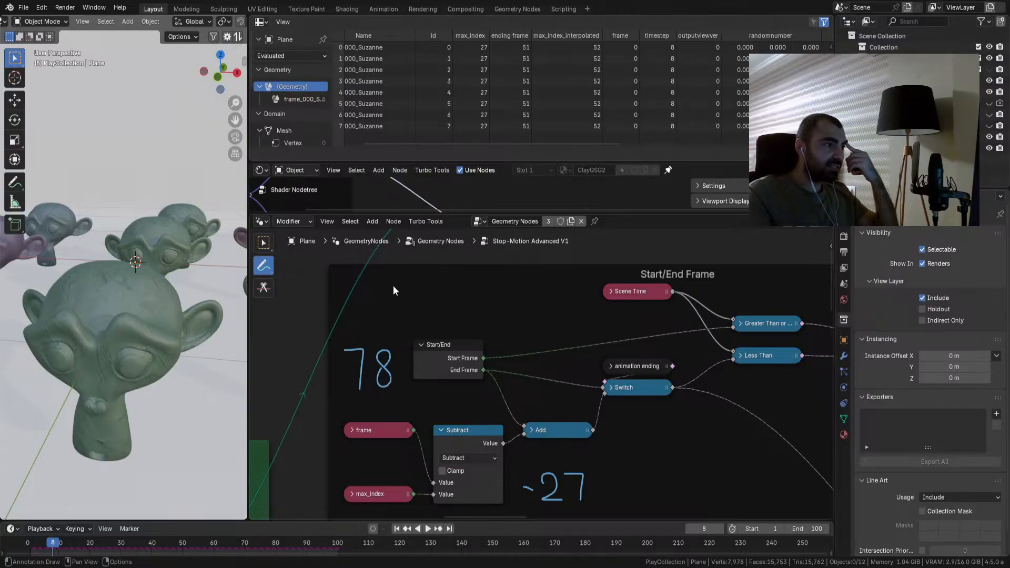
pyautogui.moveTo(394, 286)
pyautogui.mouseDown()
pyautogui.moveTo(410, 305)
pyautogui.moveTo(390, 320)
pyautogui.moveTo(409, 283)
pyautogui.moveTo(428, 314)
pyautogui.mouseUp()
pyautogui.moveTo(440, 272)
pyautogui.mouseDown()
pyautogui.moveTo(377, 286)
pyautogui.moveTo(421, 331)
pyautogui.moveTo(449, 287)
pyautogui.mouseUp()
# Step: Handwrite "ST<51" followed by a circled check mark above the Start/End Frame section
pyautogui.moveTo(461, 330)
pyautogui.mouseDown(button='middle')
pyautogui.moveTo(340, 335)
pyautogui.moveTo(466, 336)
pyautogui.moveTo(448, 342)
pyautogui.moveTo(439, 401)
pyautogui.moveTo(491, 414)
pyautogui.mouseUp(button='middle')
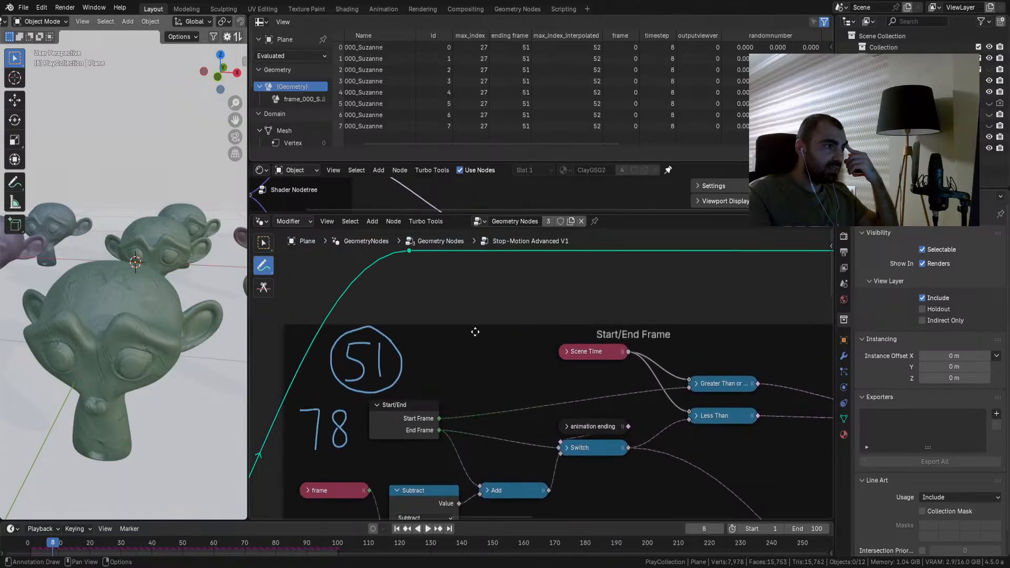
pyautogui.moveTo(481, 266)
pyautogui.mouseDown()
pyautogui.moveTo(470, 297)
pyautogui.moveTo(503, 297)
pyautogui.mouseUp()
pyautogui.moveTo(557, 274)
pyautogui.mouseDown()
pyautogui.moveTo(530, 284)
pyautogui.moveTo(575, 298)
pyautogui.moveTo(598, 262)
pyautogui.mouseUp()
pyautogui.moveTo(613, 347)
pyautogui.mouseDown(button='middle')
pyautogui.moveTo(313, 289)
pyautogui.moveTo(397, 343)
pyautogui.moveTo(278, 422)
pyautogui.moveTo(718, 411)
pyautogui.moveTo(728, 428)
pyautogui.moveTo(294, 264)
pyautogui.moveTo(349, 287)
pyautogui.moveTo(417, 363)
pyautogui.moveTo(517, 423)
pyautogui.moveTo(475, 331)
pyautogui.moveTo(401, 317)
pyautogui.moveTo(474, 368)
pyautogui.moveTo(427, 398)
pyautogui.moveTo(543, 457)
pyautogui.mouseUp(button='middle')
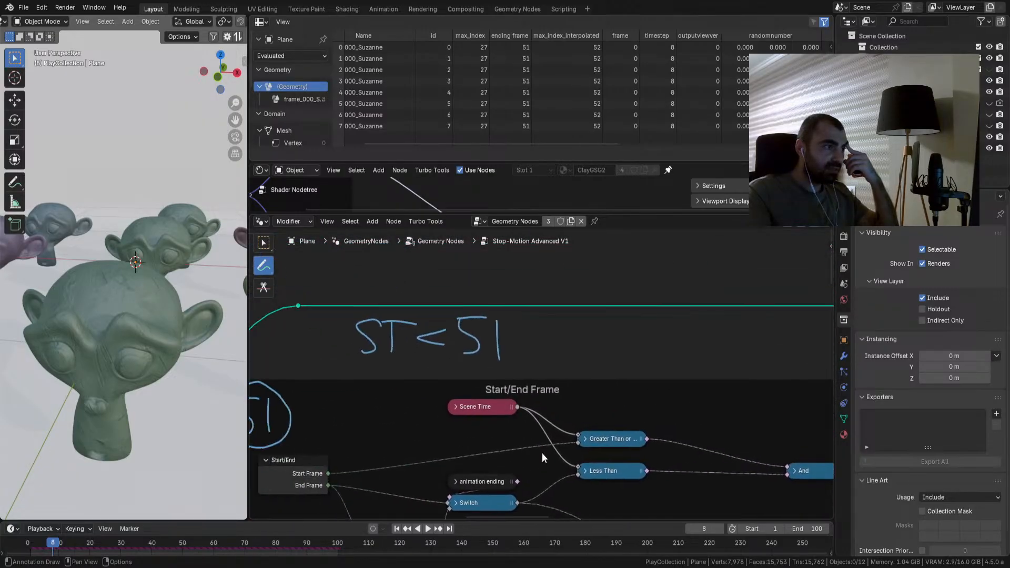
pyautogui.moveTo(539, 335)
pyautogui.mouseDown()
pyautogui.moveTo(549, 345)
pyautogui.moveTo(558, 324)
pyautogui.moveTo(529, 351)
pyautogui.moveTo(562, 315)
pyautogui.mouseUp()
# Step: Handwrite "ST>51" followed by a circled X above the "ST<51" annotation
pyautogui.moveTo(371, 241); pyautogui.dragTo(397, 292, button='middle')
pyautogui.moveTo(398, 291)
pyautogui.mouseDown()
pyautogui.moveTo(383, 299)
pyautogui.moveTo(394, 321)
pyautogui.moveTo(423, 332)
pyautogui.moveTo(430, 285)
pyautogui.mouseUp()
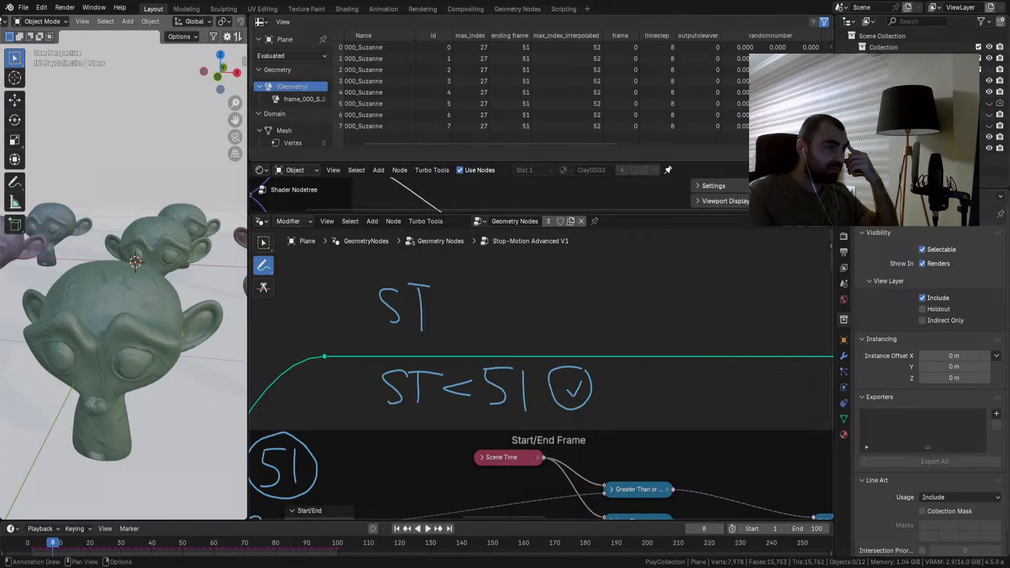
pyautogui.moveTo(446, 298); pyautogui.dragTo(445, 314)
pyautogui.moveTo(493, 290)
pyautogui.mouseDown()
pyautogui.moveTo(488, 314)
pyautogui.moveTo(509, 287)
pyautogui.moveTo(512, 323)
pyautogui.mouseUp()
pyautogui.moveTo(464, 444); pyautogui.dragTo(569, 266, button='middle')
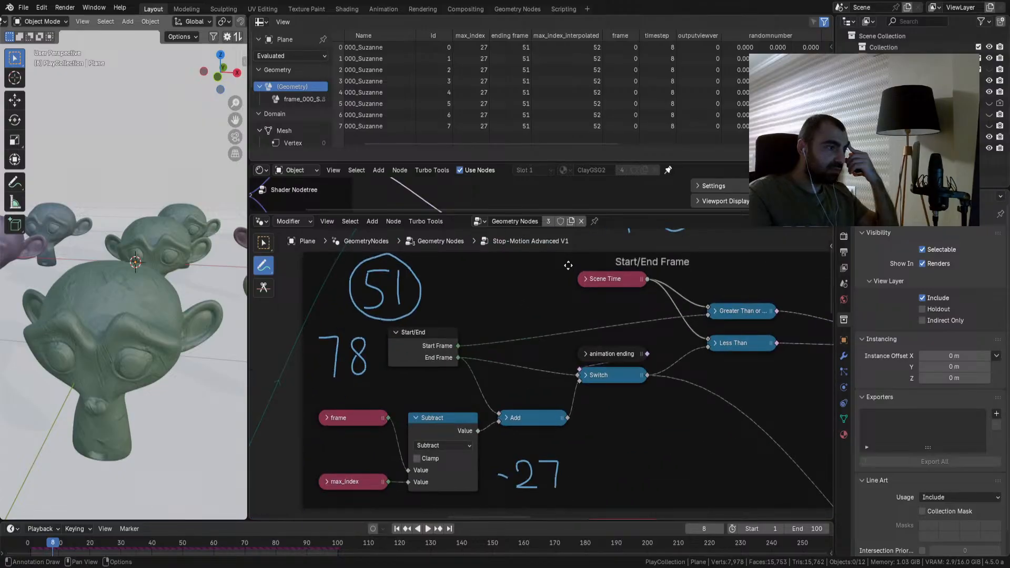
pyautogui.moveTo(568, 265); pyautogui.dragTo(450, 454, button='middle')
pyautogui.moveTo(541, 289)
pyautogui.mouseDown()
pyautogui.moveTo(560, 323)
pyautogui.moveTo(530, 331)
pyautogui.mouseUp()
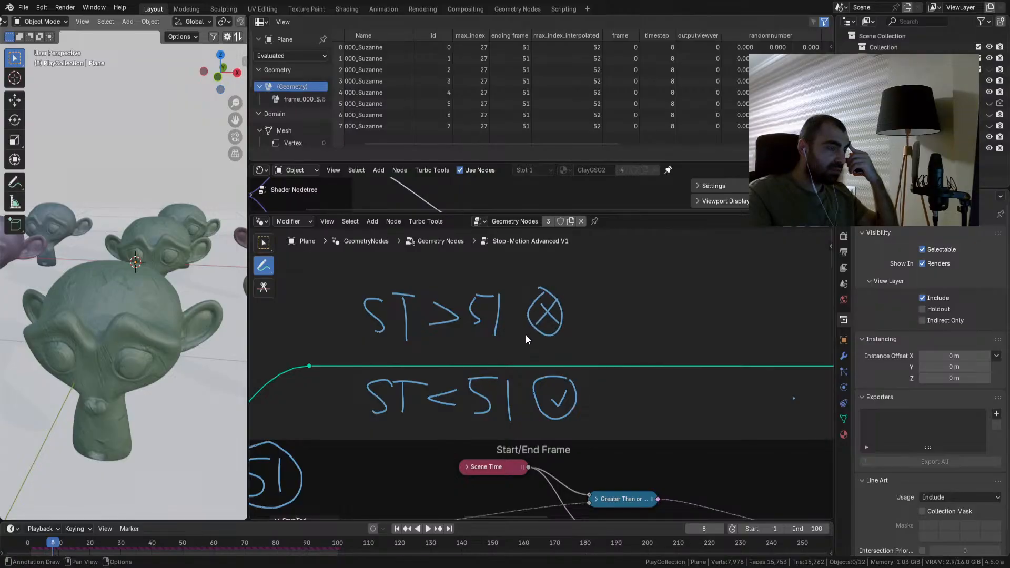
# Step: Remove the stray annotation stroke over the Add node and move the collapsed node slightly up, between Subtract and Switch
pyautogui.moveTo(454, 412); pyautogui.dragTo(537, 331, button='middle')
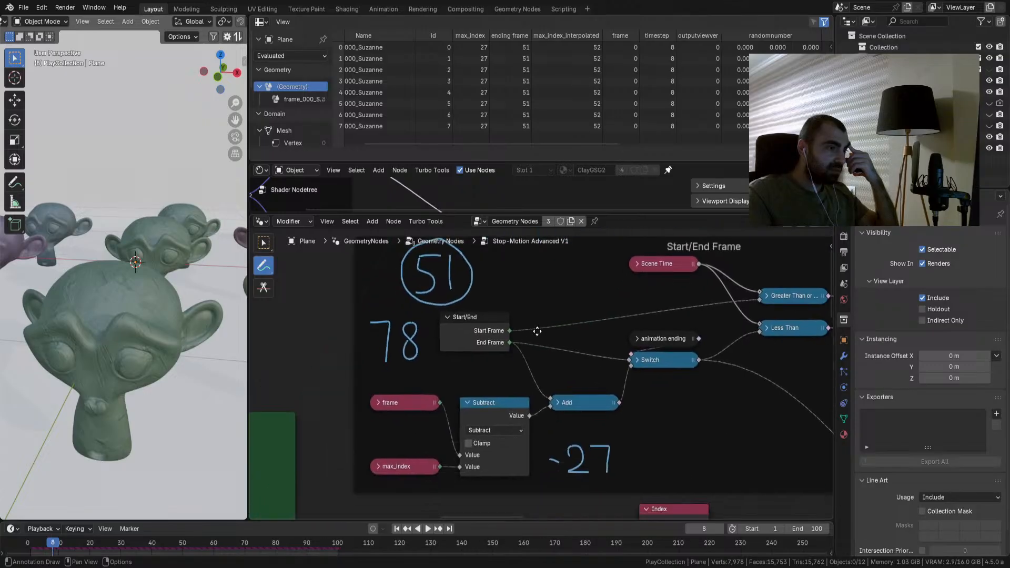
pyautogui.click(559, 402)
pyautogui.moveTo(569, 402); pyautogui.dragTo(570, 370)
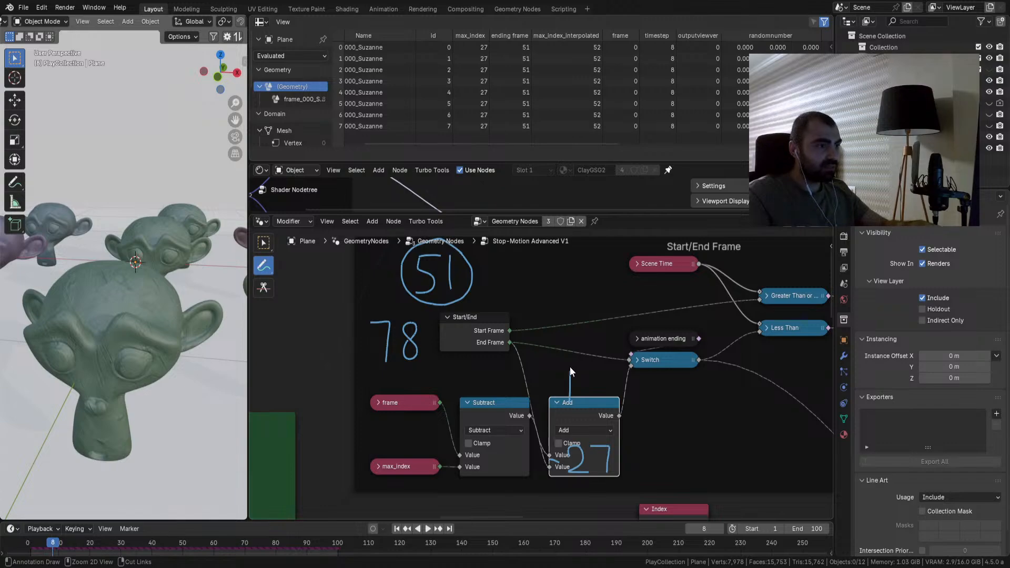
pyautogui.hotkey('ctrl', 'z')
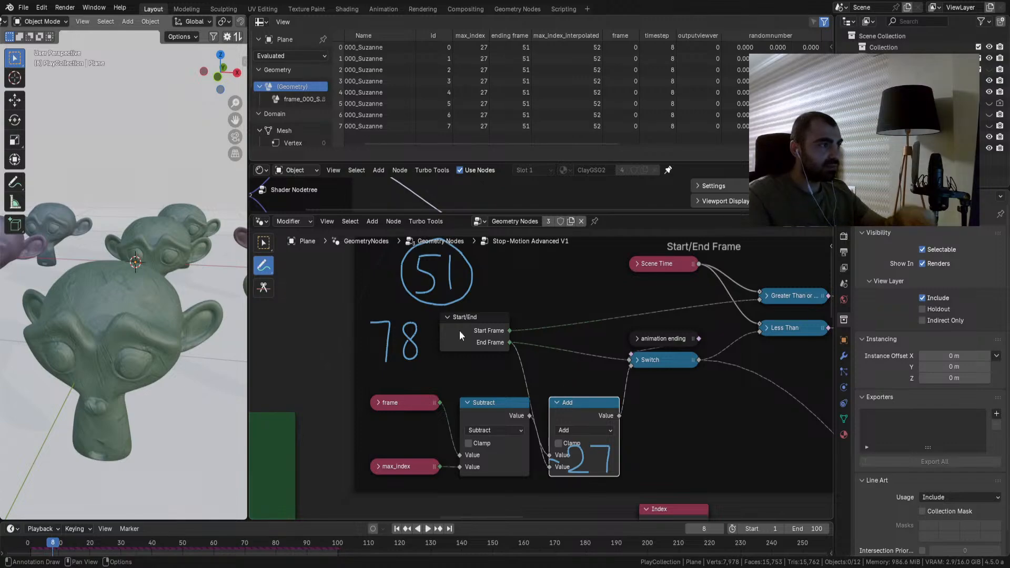
pyautogui.click(263, 243)
pyautogui.moveTo(567, 398)
pyautogui.mouseDown()
pyautogui.moveTo(567, 364)
pyautogui.moveTo(586, 379)
pyautogui.mouseUp()
pyautogui.click(557, 371)
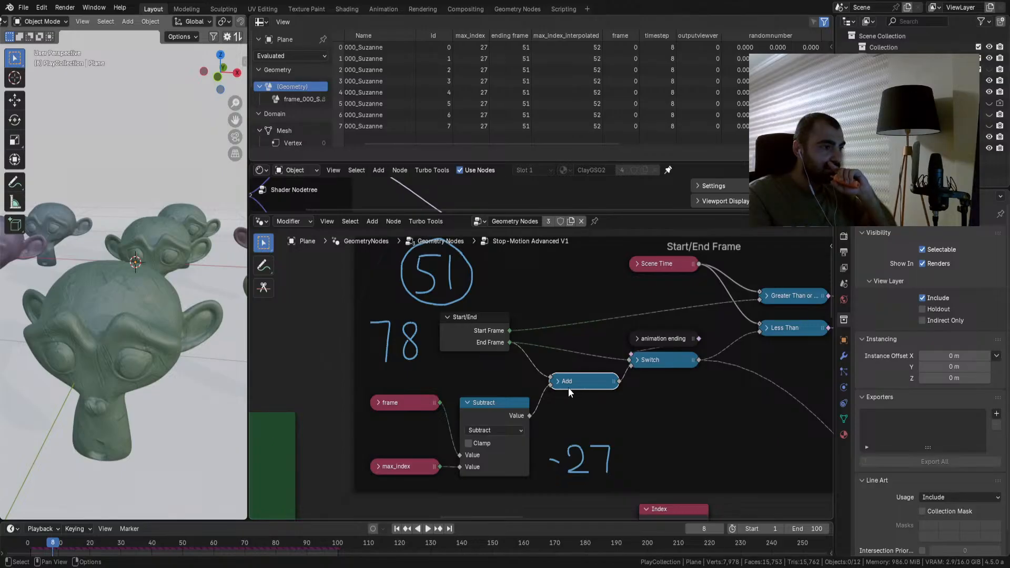
# Step: Swap the Subtract inputs so max_index feeds the first value and frame the second, and play the animation from frame 1
pyautogui.moveTo(414, 409); pyautogui.dragTo(414, 480)
pyautogui.click(396, 529)
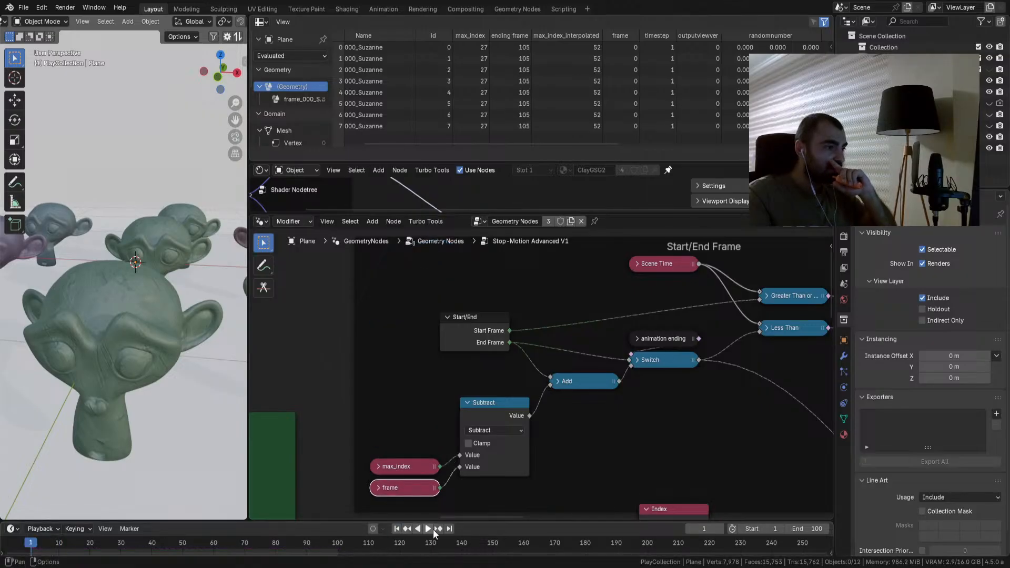
pyautogui.click(430, 529)
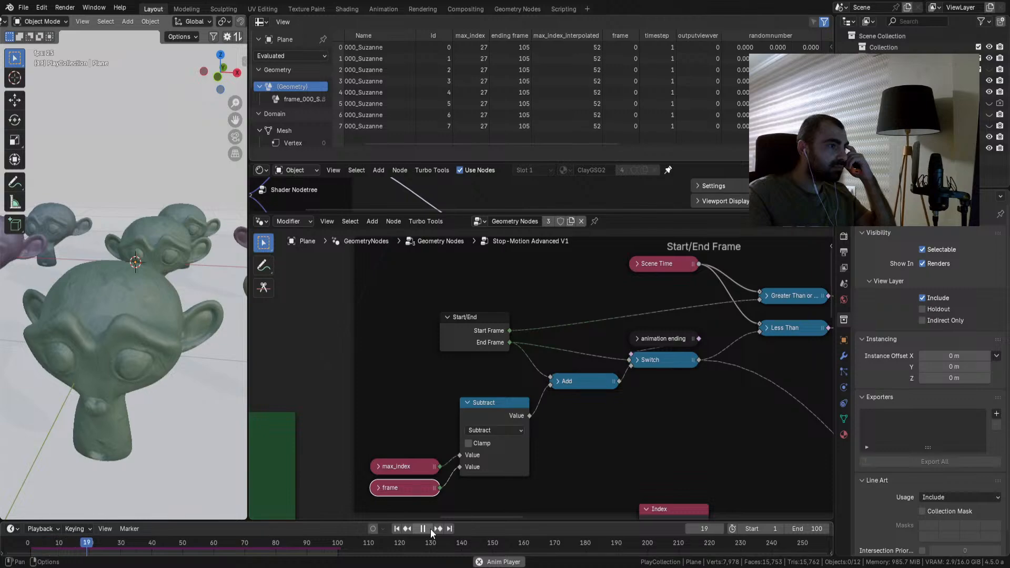
pyautogui.click(431, 529)
pyautogui.moveTo(413, 469)
pyautogui.mouseDown()
pyautogui.moveTo(411, 457)
pyautogui.moveTo(411, 481)
pyautogui.moveTo(411, 473)
pyautogui.mouseUp()
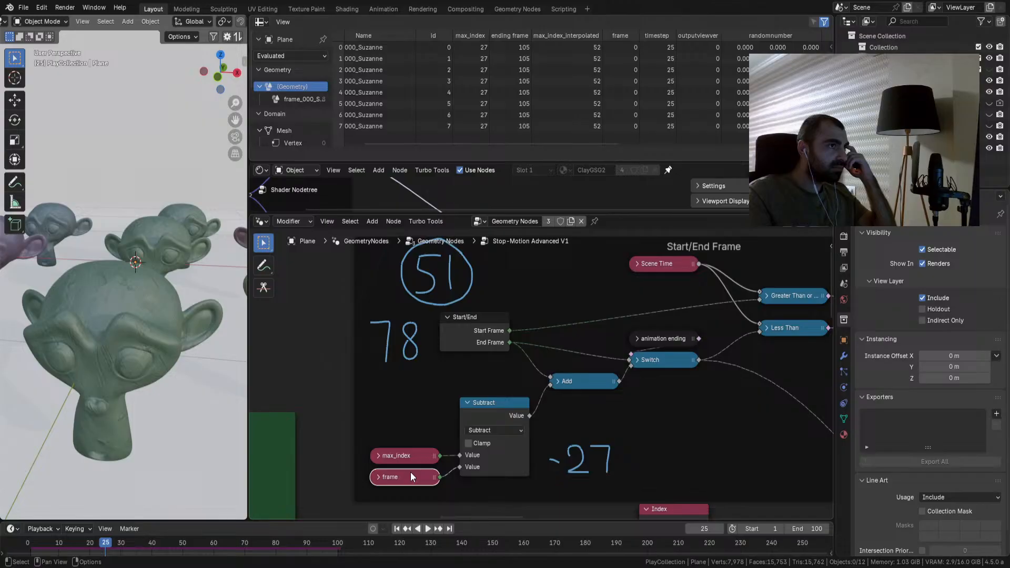
# Step: Scrub the timeline to frame 75, play on from there, and compare frames 91 and 92 to check where the animation ends
pyautogui.moveTo(198, 543); pyautogui.dragTo(261, 545)
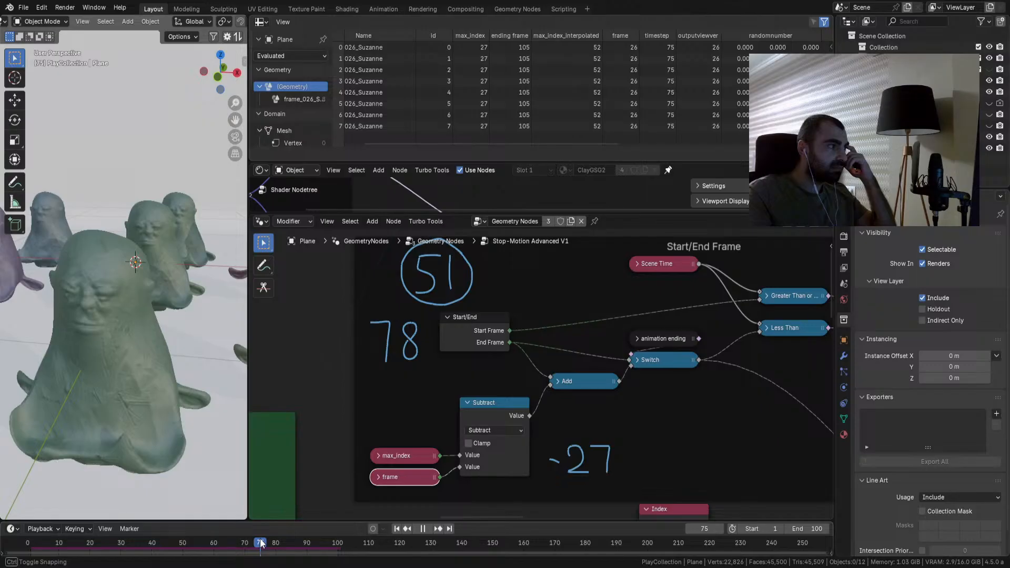
pyautogui.moveTo(261, 544); pyautogui.dragTo(261, 544)
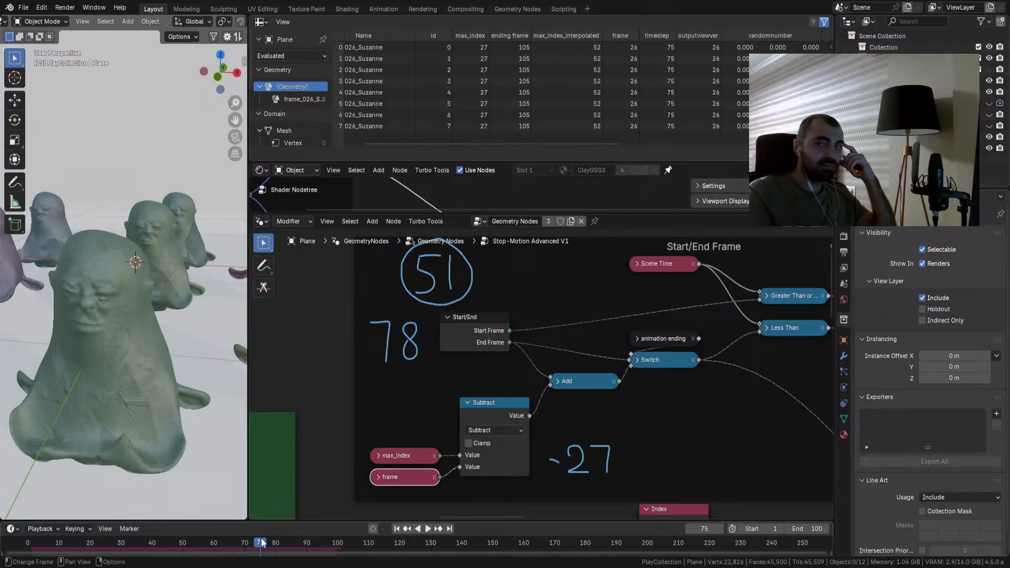
pyautogui.moveTo(469, 415); pyautogui.dragTo(425, 423, button='middle')
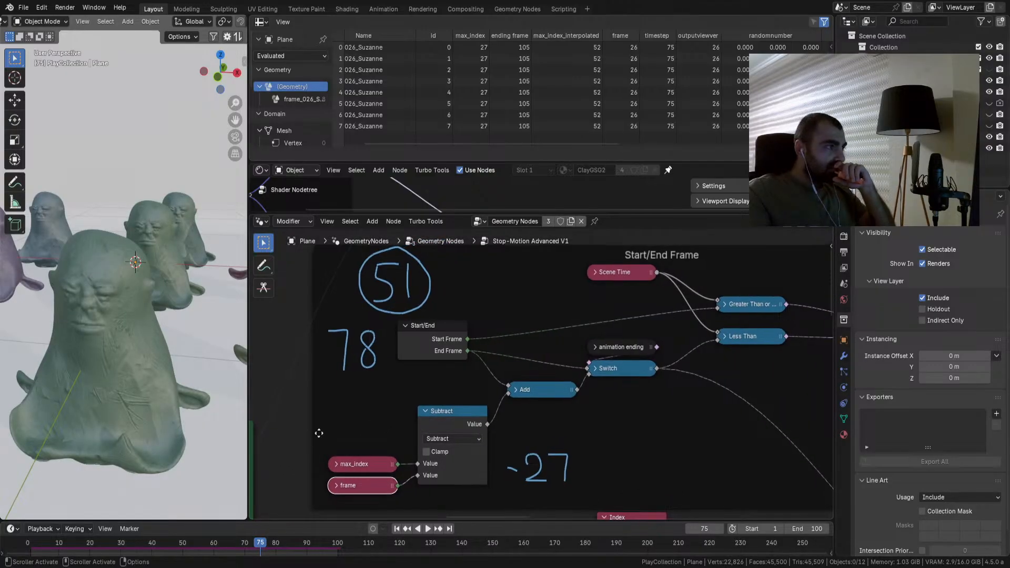
pyautogui.click(426, 528)
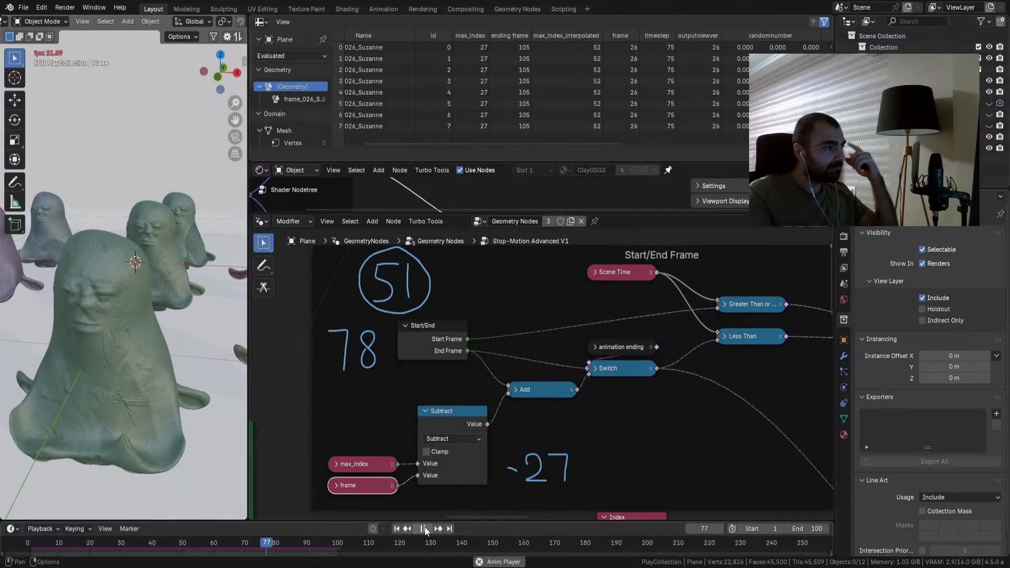
pyautogui.moveTo(291, 543); pyautogui.dragTo(311, 544)
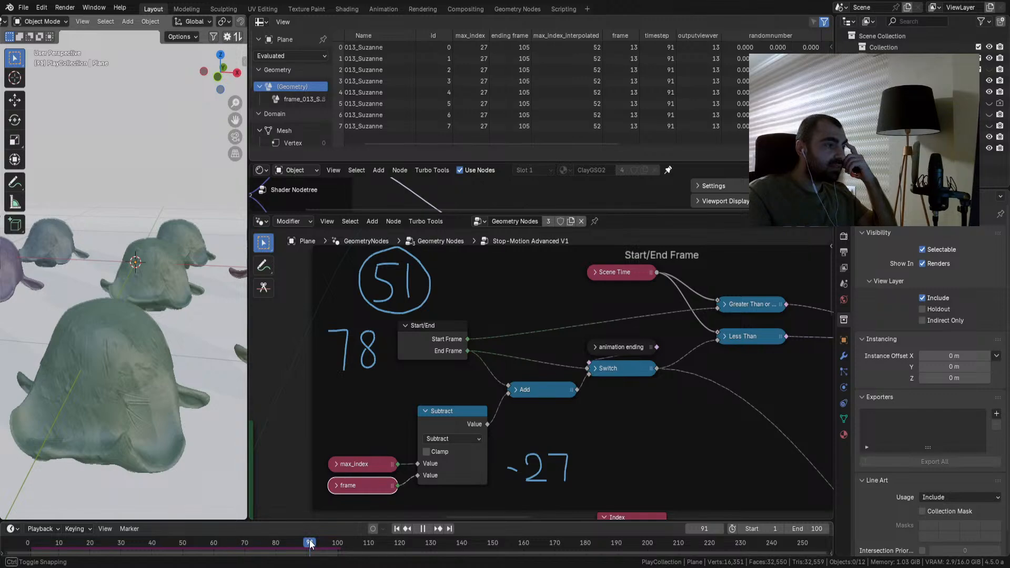
pyautogui.moveTo(311, 545); pyautogui.dragTo(313, 544)
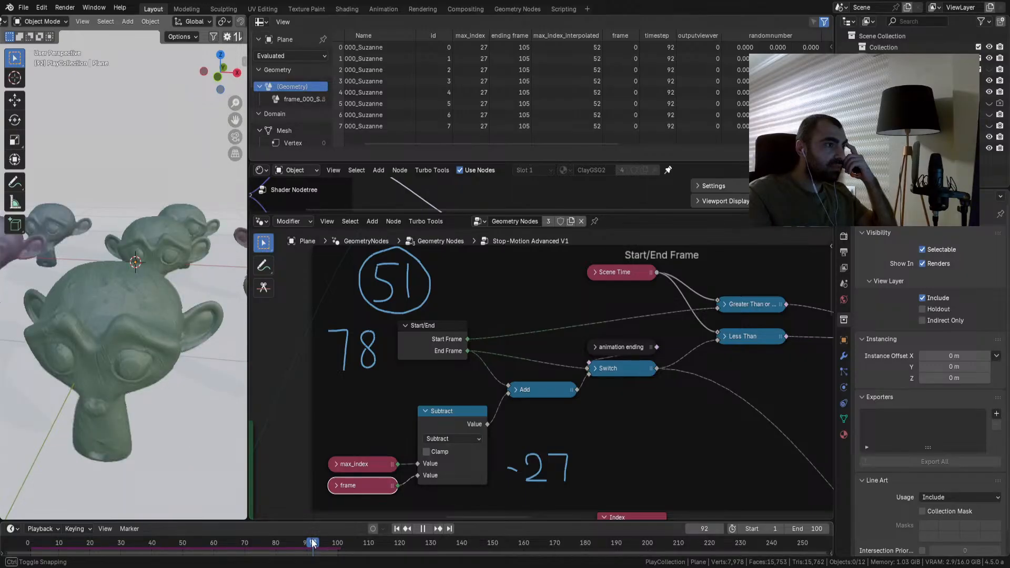
pyautogui.moveTo(313, 545); pyautogui.dragTo(310, 545)
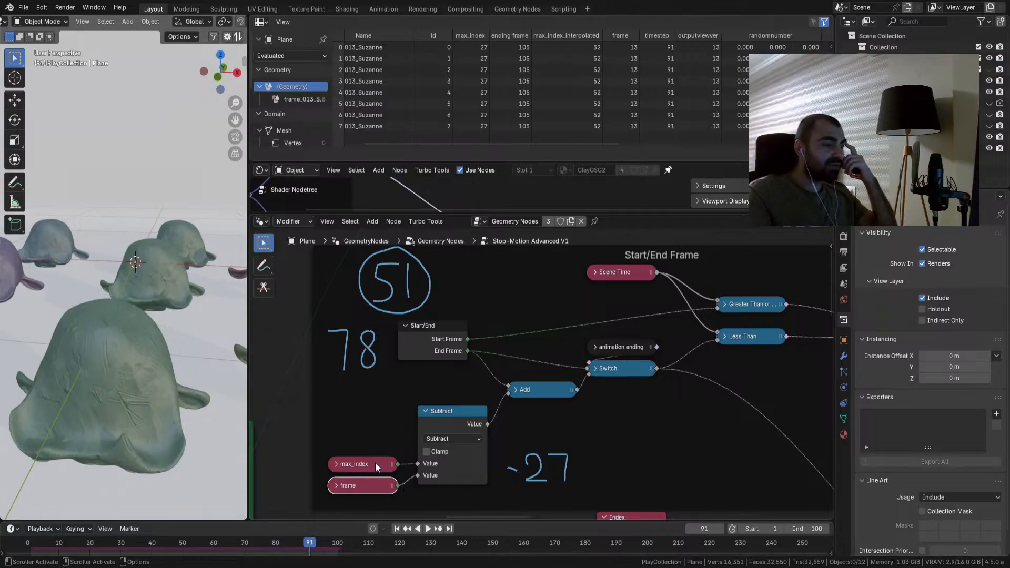
# Step: Examine how max_index and frame pass through Subtract, Add and Switch in the Start/End Frame section
pyautogui.scroll(-1, 411, 448)
pyautogui.moveTo(525, 425); pyautogui.dragTo(542, 377, button='middle')
pyautogui.moveTo(513, 447); pyautogui.dragTo(538, 395, button='middle')
pyautogui.scroll(2, 528, 381)
pyautogui.scroll(1, 527, 377)
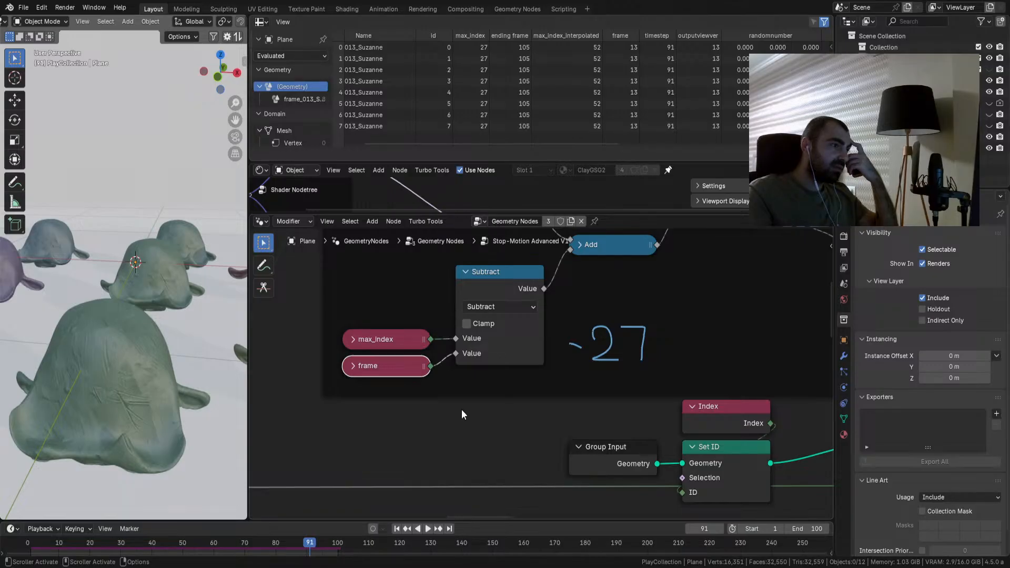
pyautogui.moveTo(467, 392); pyautogui.dragTo(472, 453, button='middle')
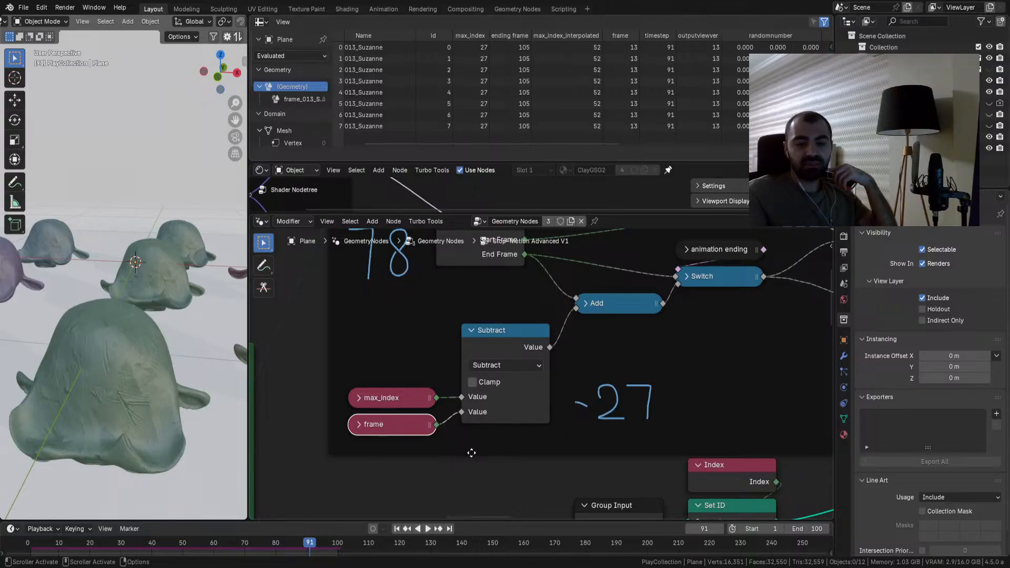
pyautogui.scroll(-7, 483, 442)
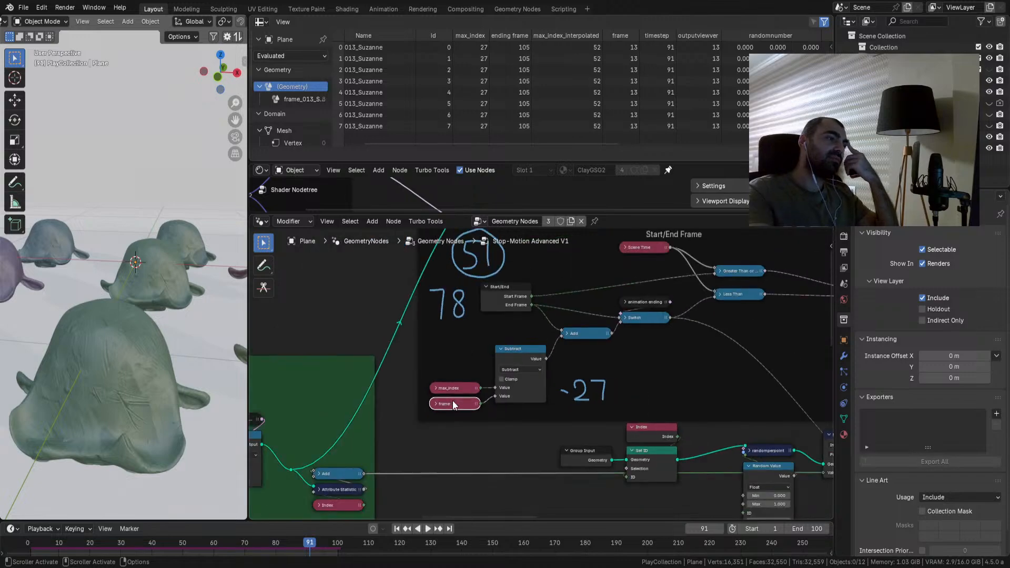
pyautogui.moveTo(504, 431); pyautogui.dragTo(527, 392, button='middle')
pyautogui.scroll(6, 528, 393)
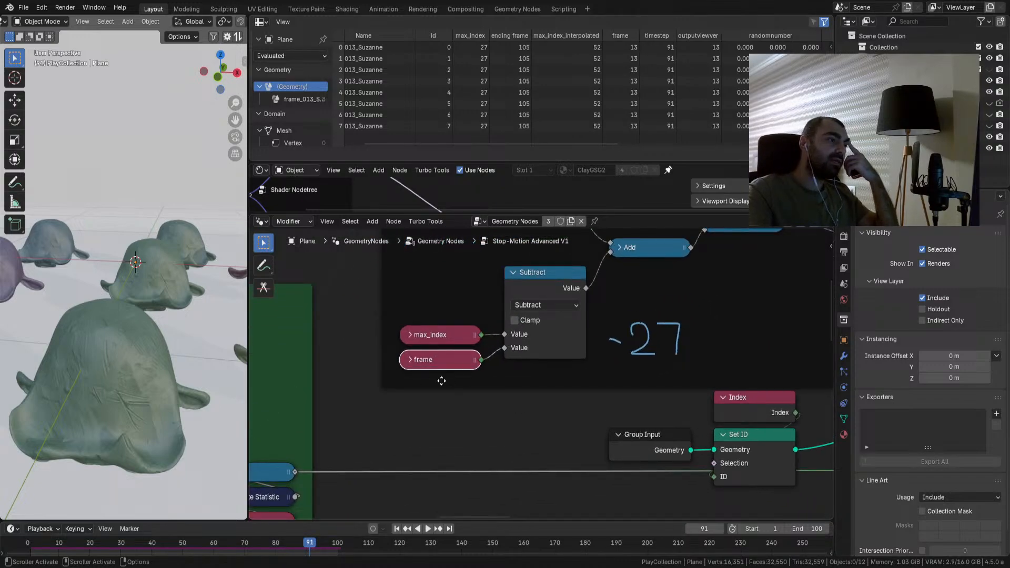
pyautogui.moveTo(467, 468); pyautogui.dragTo(312, 313, button='middle')
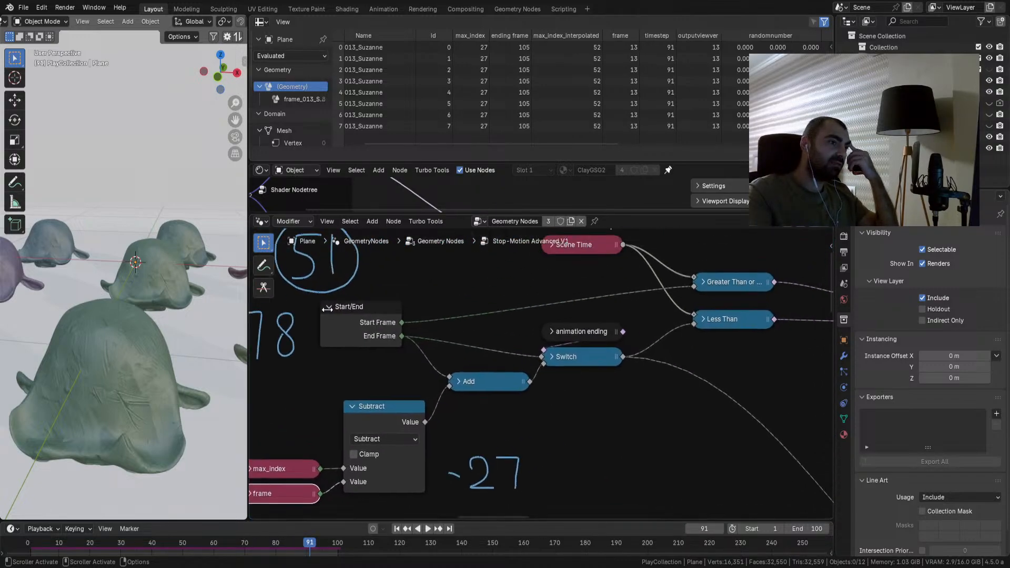
pyautogui.scroll(-3, 561, 354)
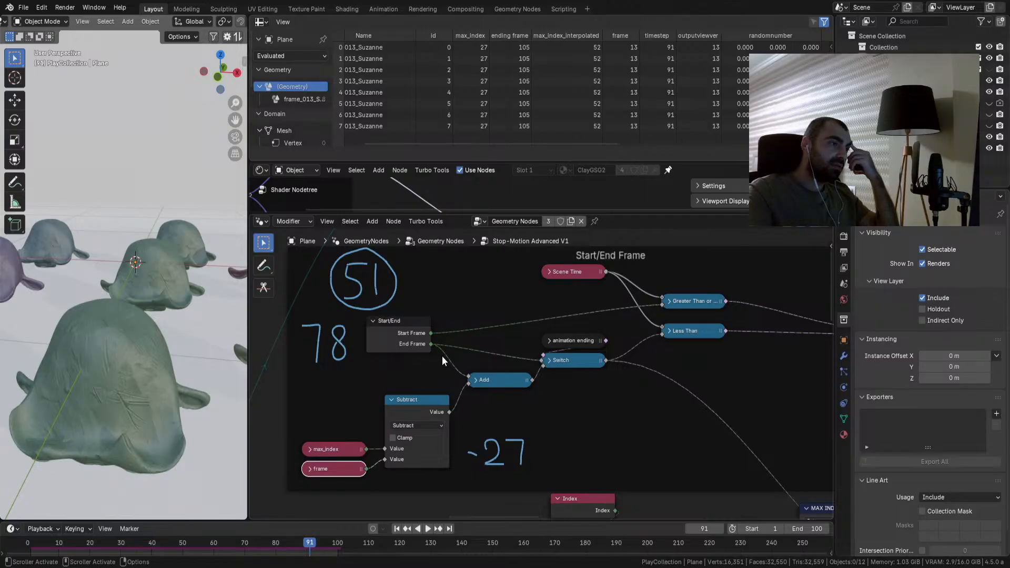
pyautogui.moveTo(421, 314); pyautogui.dragTo(443, 344, button='middle')
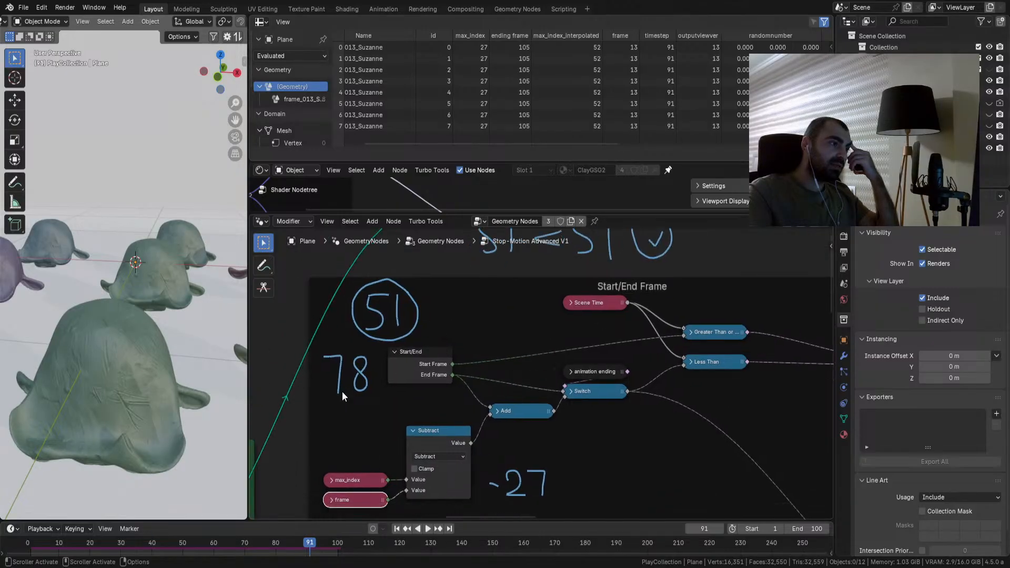
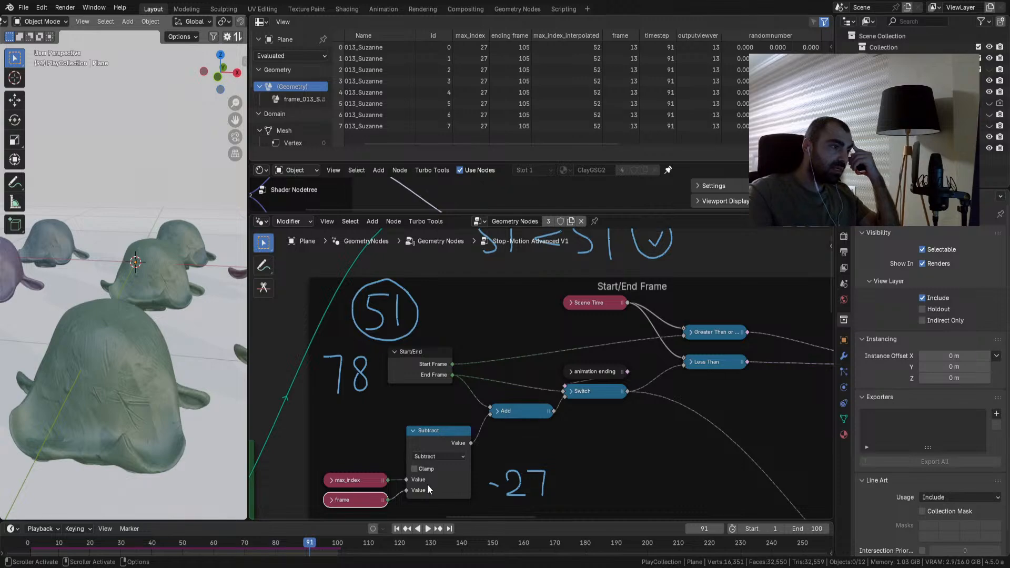
# Step: Swap the Subtract inputs back so frame feeds the first value and max_index the second, with max_index placed beneath frame
pyautogui.moveTo(406, 491)
pyautogui.mouseDown()
pyautogui.moveTo(405, 480)
pyautogui.moveTo(404, 490)
pyautogui.mouseUp()
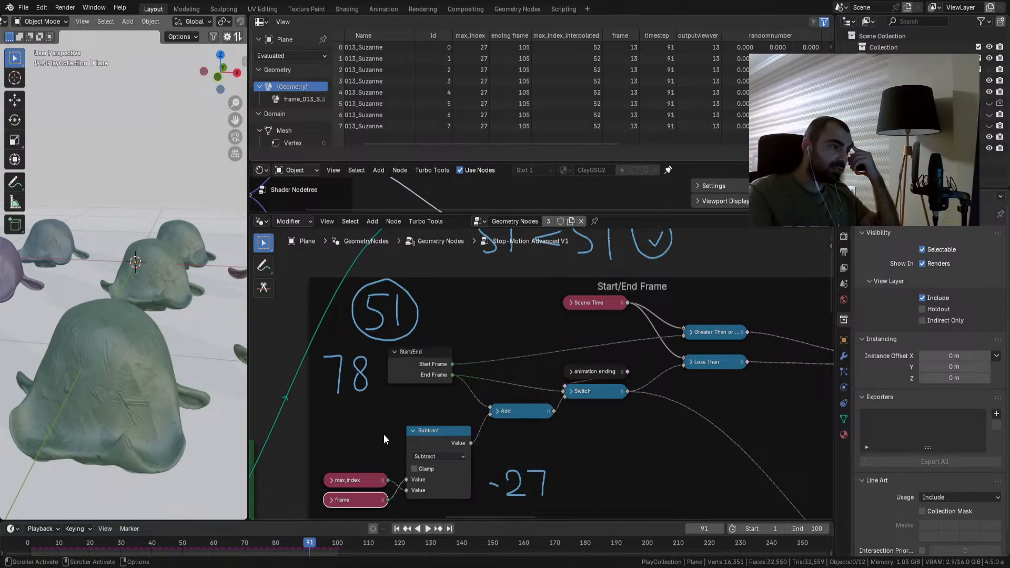
pyautogui.moveTo(384, 435); pyautogui.dragTo(405, 316, button='middle')
pyautogui.moveTo(385, 366); pyautogui.dragTo(385, 408)
# Step: Play the animation and extend the scene's end frame to 181
pyautogui.moveTo(484, 343); pyautogui.dragTo(402, 427, button='middle')
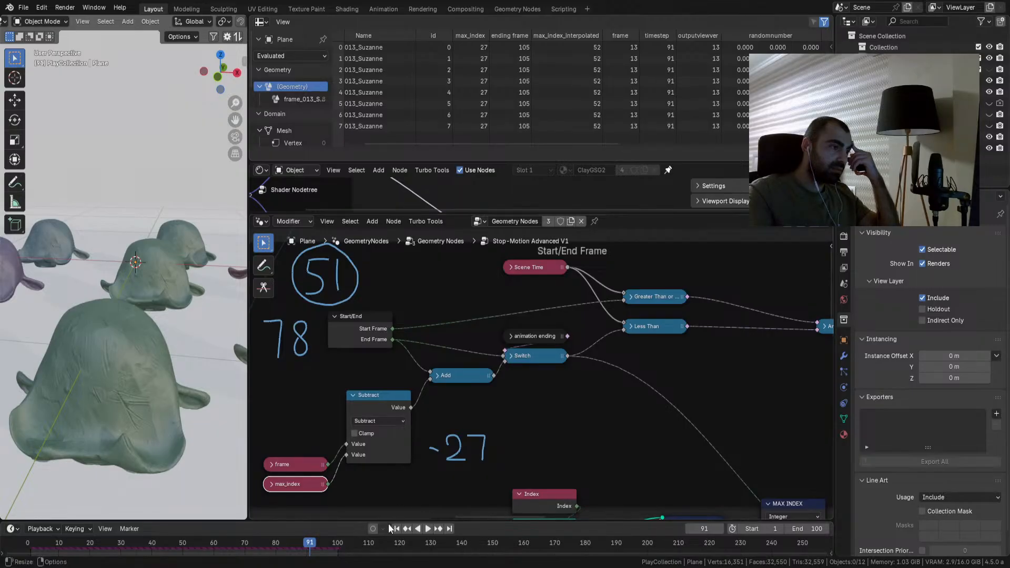
pyautogui.click(427, 529)
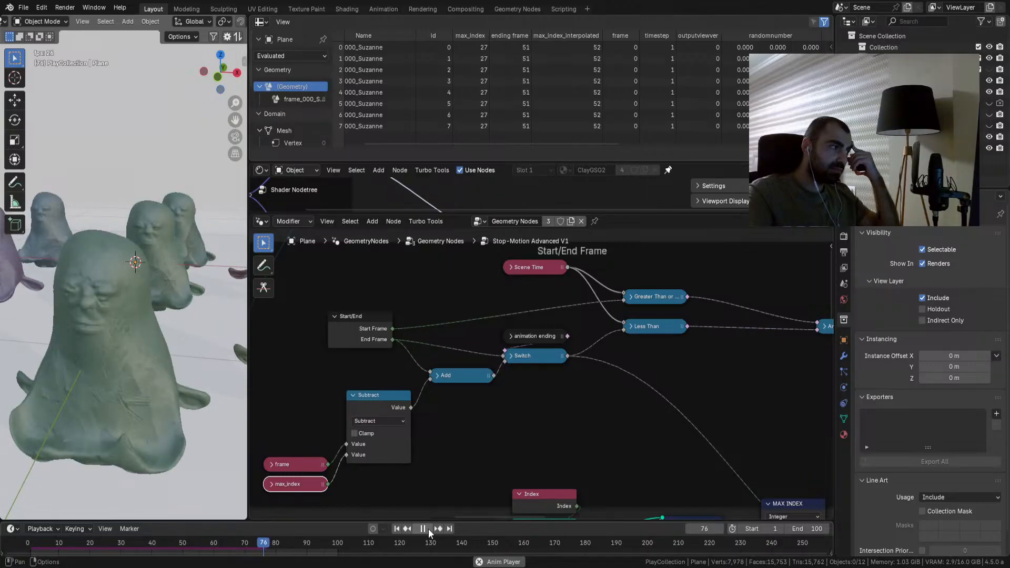
pyautogui.moveTo(802, 529); pyautogui.dragTo(846, 529)
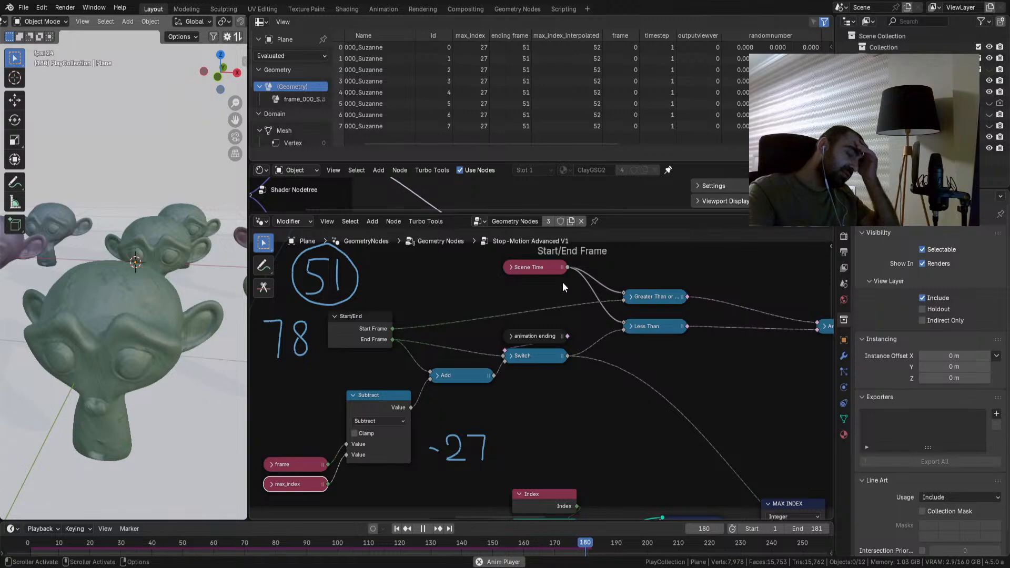
# Step: Move the frame and max_index nodes slightly up to line up with the Subtract node's value inputs
pyautogui.moveTo(312, 425); pyautogui.dragTo(296, 452)
pyautogui.click(535, 412)
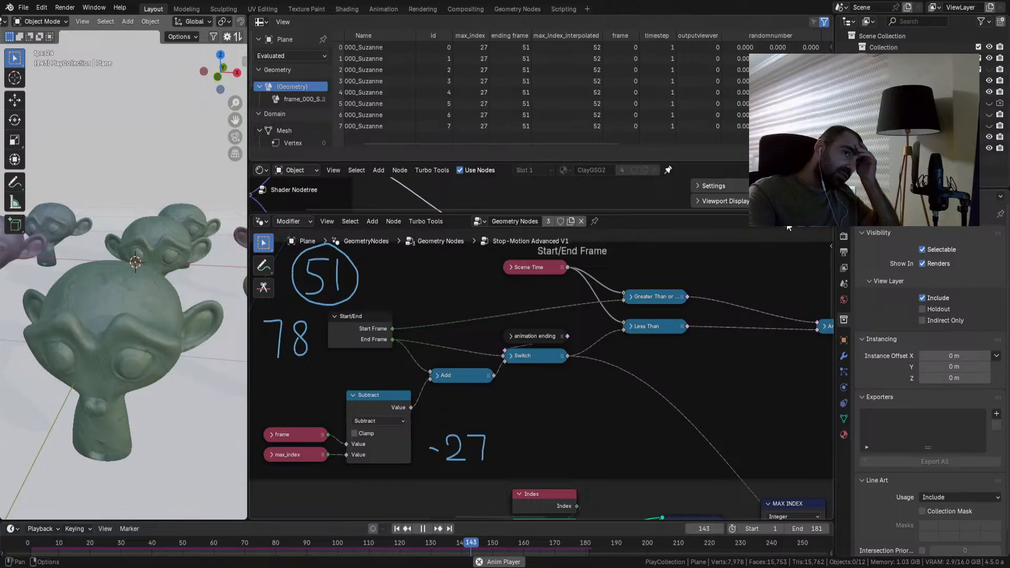
# Step: Test playback from the first frame with the Stop-Motion Advanced V1 node's End Frame at 77, and return End Frame to 78
pyautogui.press('Tab')
pyautogui.scroll(2, 549, 368)
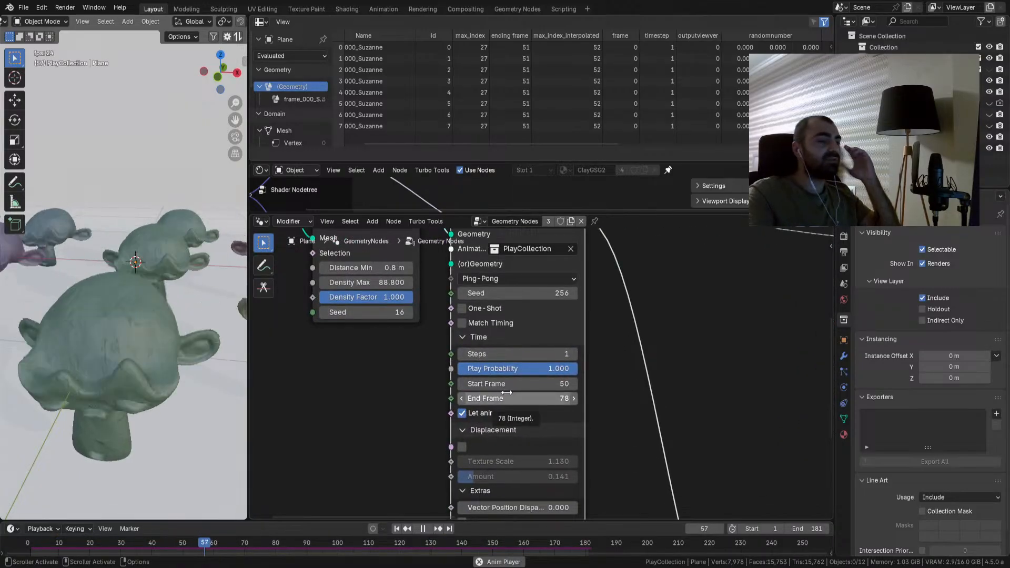
pyautogui.click(462, 399)
pyautogui.click(397, 529)
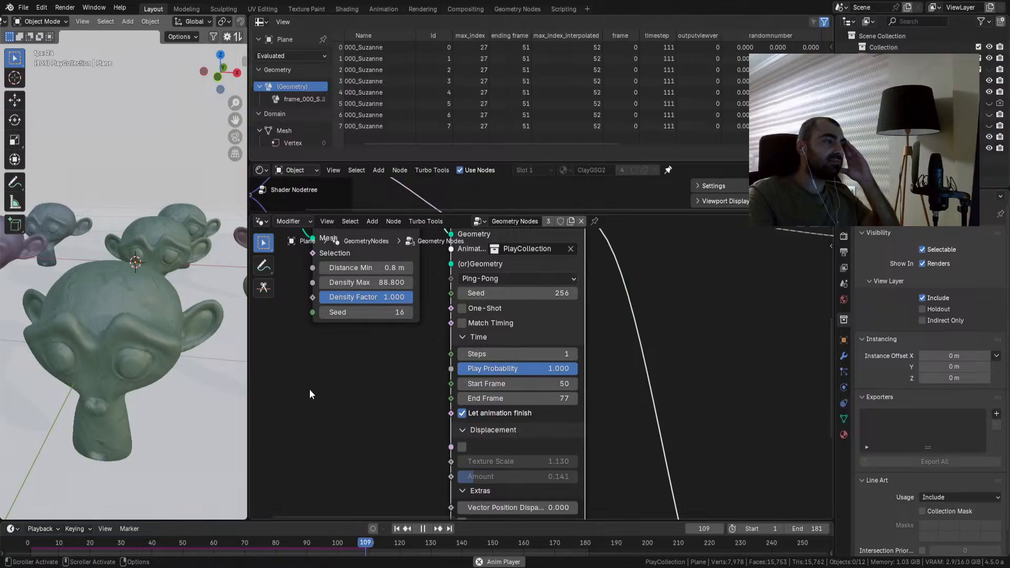
pyautogui.click(574, 398)
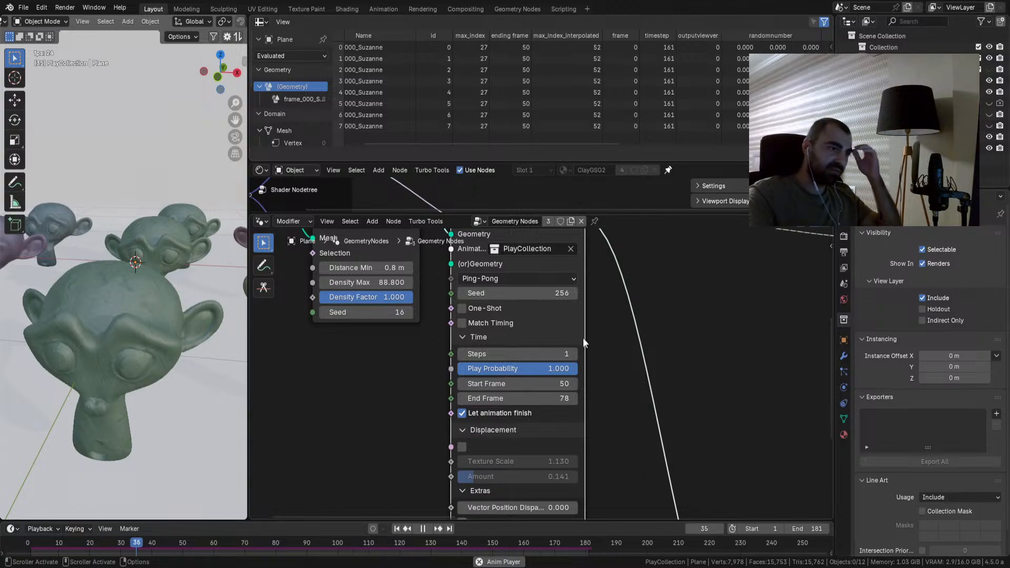
# Step: Examine how End Frame passes through Add, Switch and Less Than inside the Stop-Motion Advanced V1 group, with playback stopped
pyautogui.scroll(-3, 487, 321)
pyautogui.press('Tab')
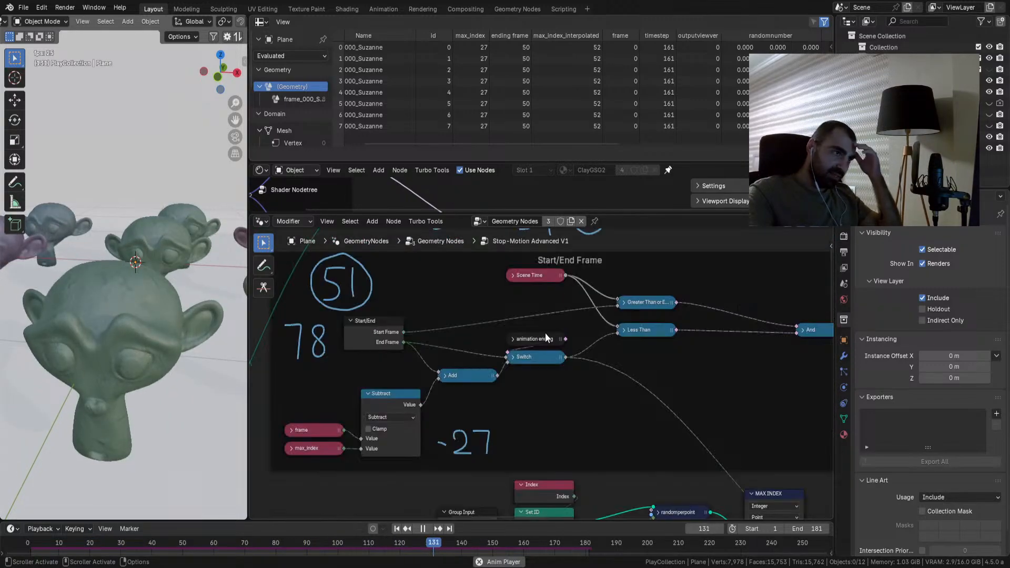
pyautogui.scroll(1, 493, 376)
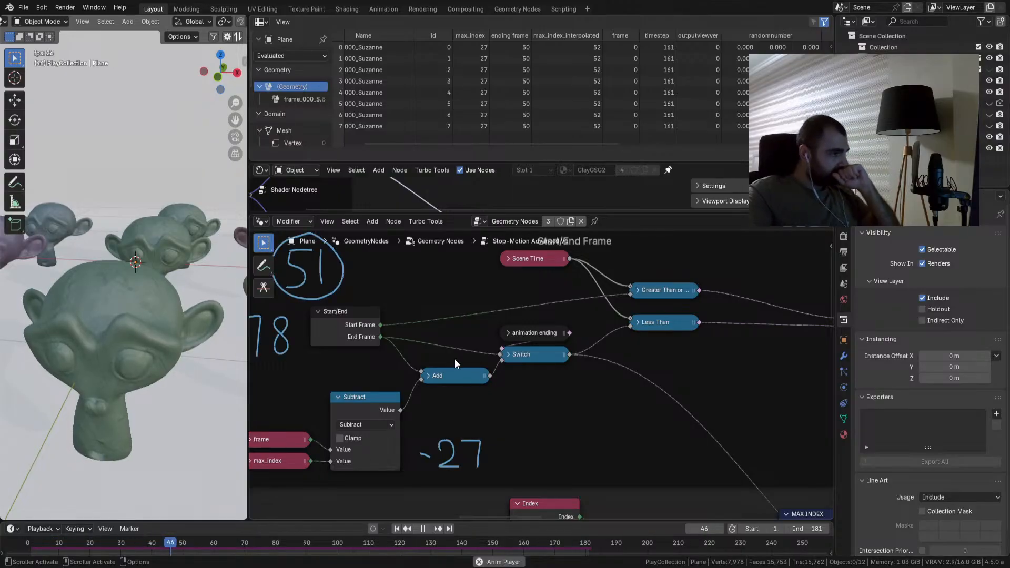
pyautogui.click(425, 529)
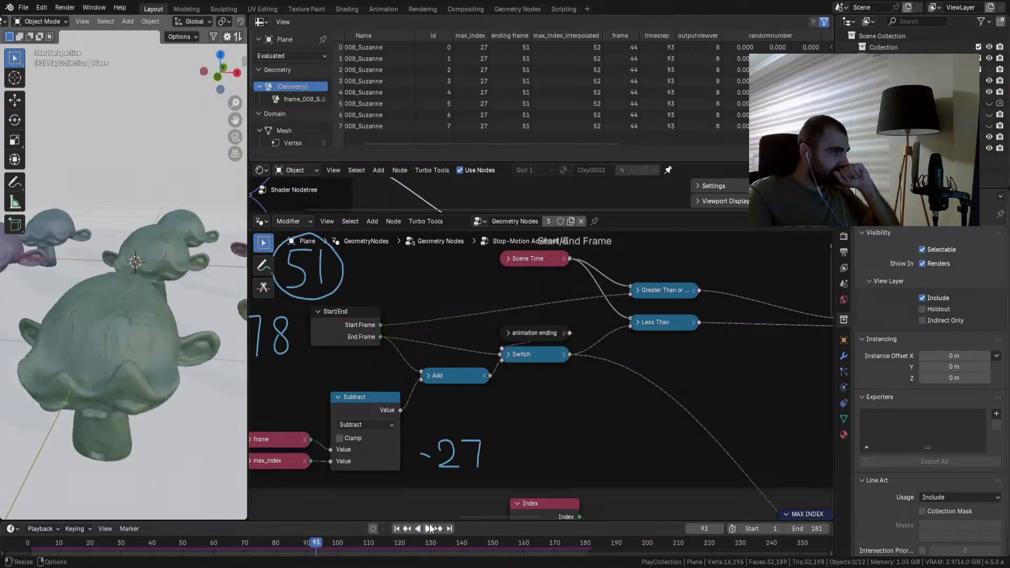
pyautogui.moveTo(473, 434)
pyautogui.mouseDown(button='middle')
pyautogui.moveTo(521, 442)
pyautogui.moveTo(544, 431)
pyautogui.mouseUp(button='middle')
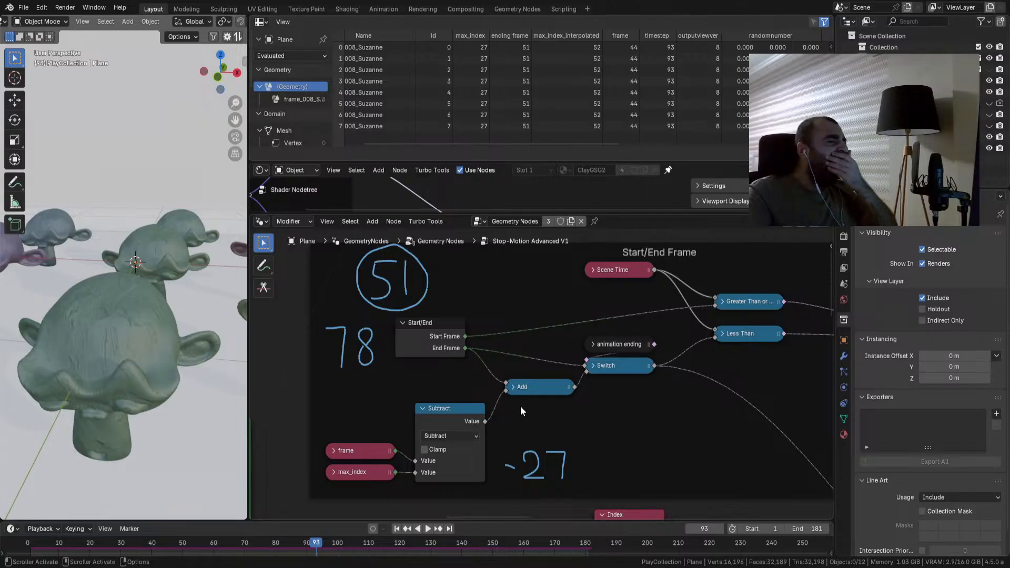
pyautogui.moveTo(511, 413); pyautogui.dragTo(498, 402, button='middle')
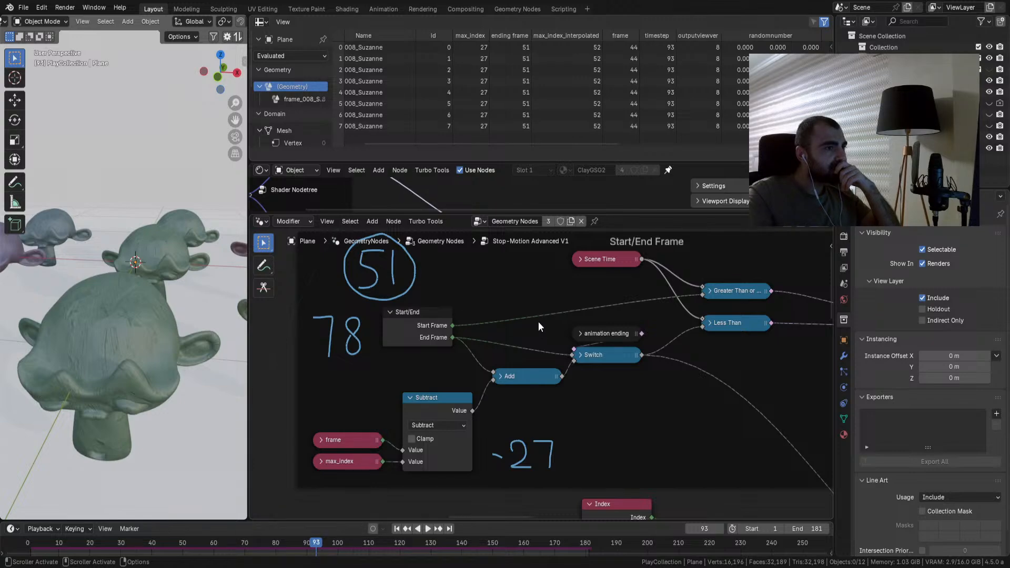
pyautogui.moveTo(530, 323); pyautogui.dragTo(415, 356, button='middle')
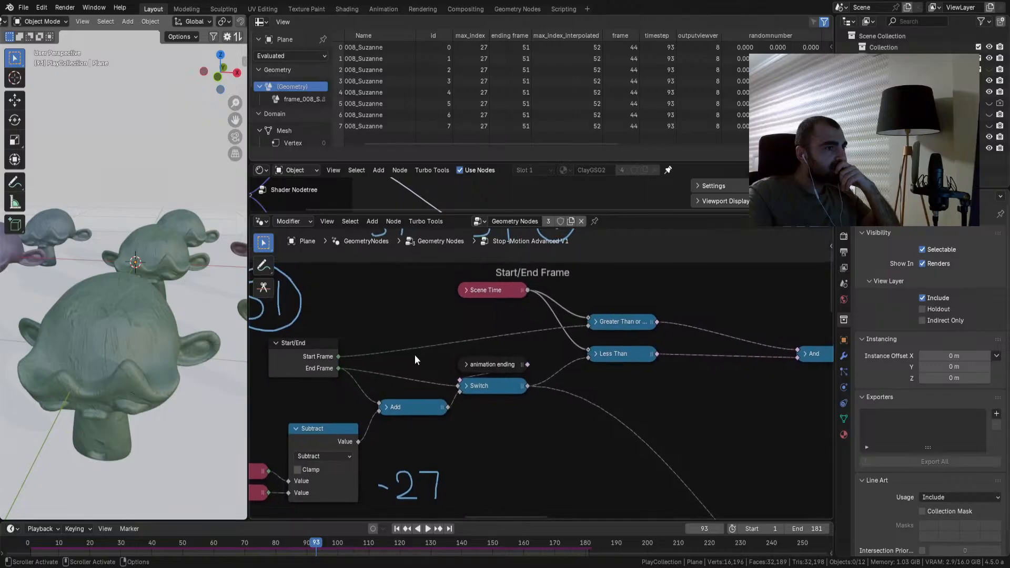
# Step: Change the Less Than node's comparison to Less Than or Equal, collapse it and replay the animation from the first frame
pyautogui.click(595, 353)
pyautogui.click(621, 395)
pyautogui.click(619, 432)
pyautogui.press('h')
pyautogui.click(397, 528)
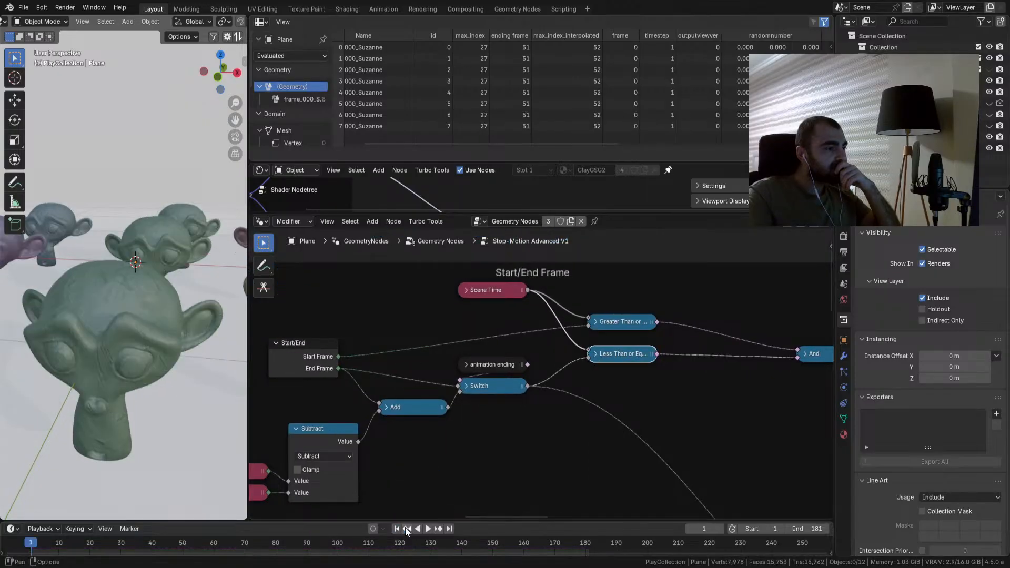
pyautogui.click(428, 531)
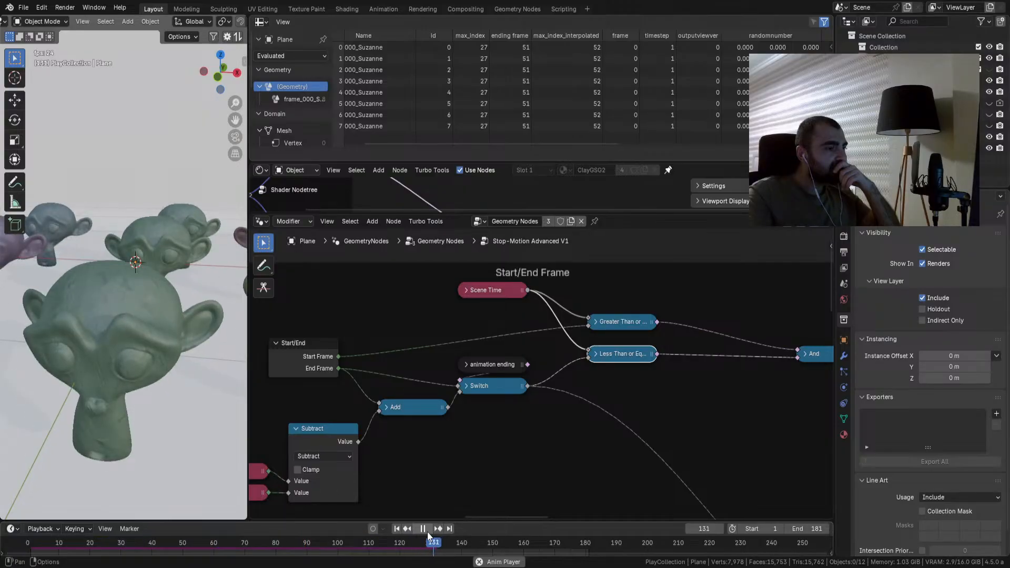
# Step: Test playback with End Frame at 77, review the Start/End Frame section and stop the playback
pyautogui.click(789, 222)
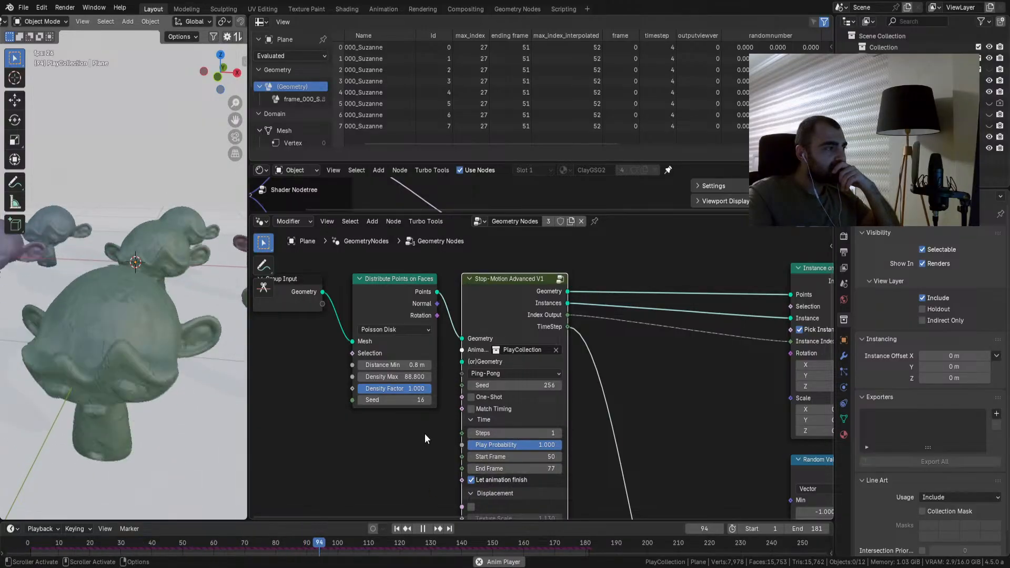
pyautogui.press('Tab')
pyautogui.moveTo(491, 431); pyautogui.dragTo(601, 397, button='middle')
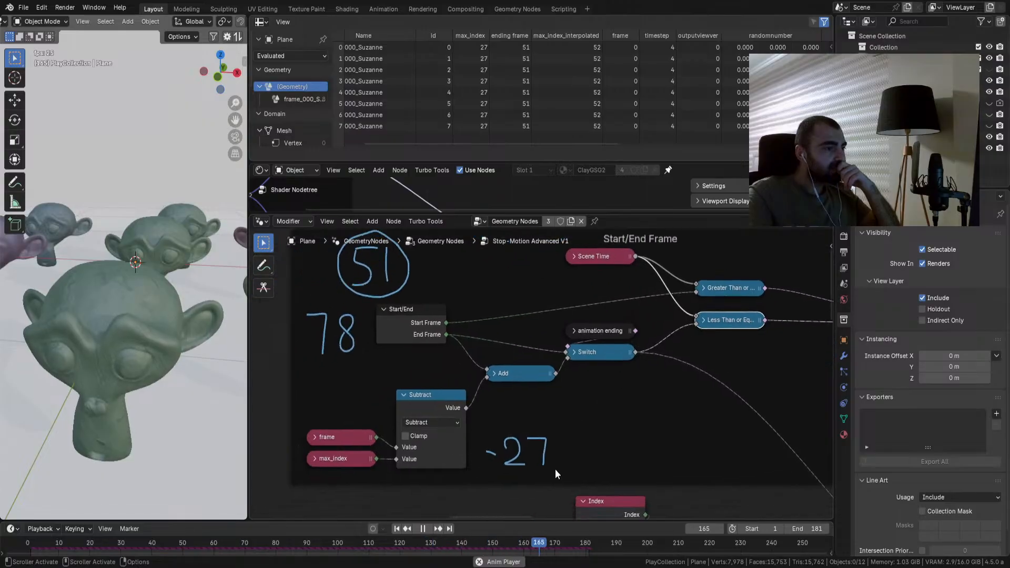
pyautogui.click(425, 529)
# Step: Set the Stop-Motion Advanced V1 node's End Frame to 76 and play the animation
pyautogui.press('Tab')
pyautogui.moveTo(618, 431); pyautogui.dragTo(648, 389, button='middle')
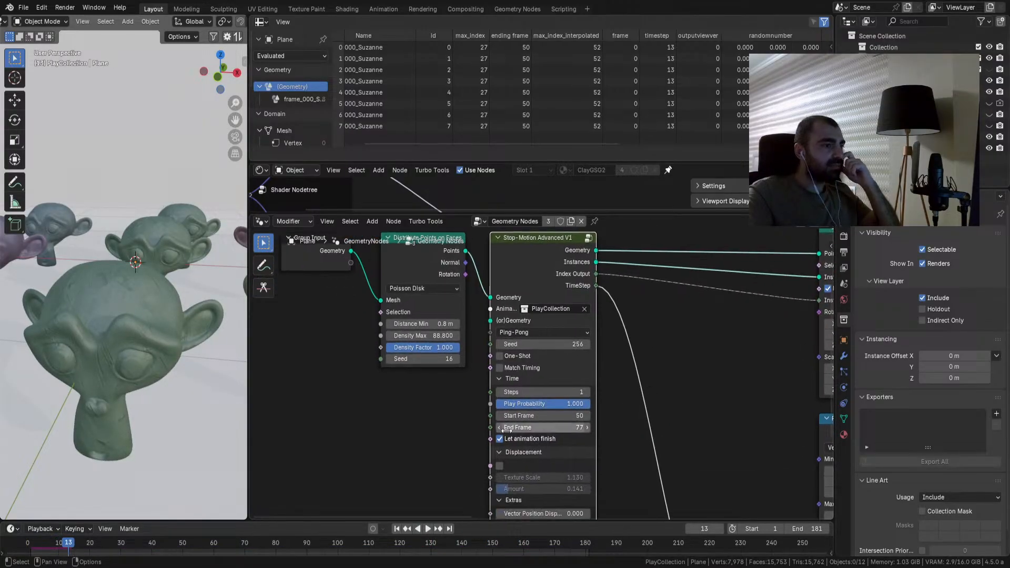
pyautogui.click(500, 428)
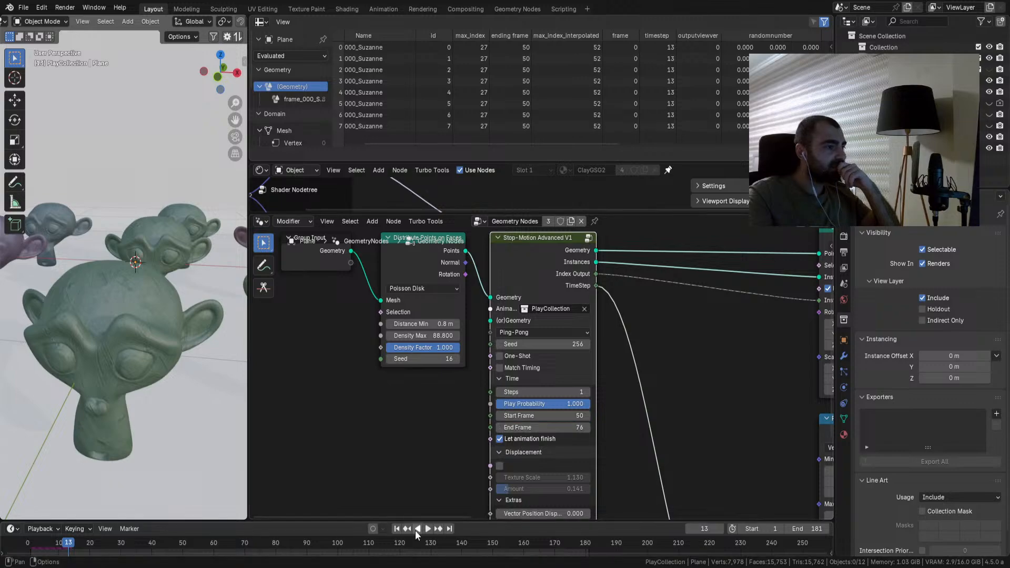
pyautogui.click(426, 529)
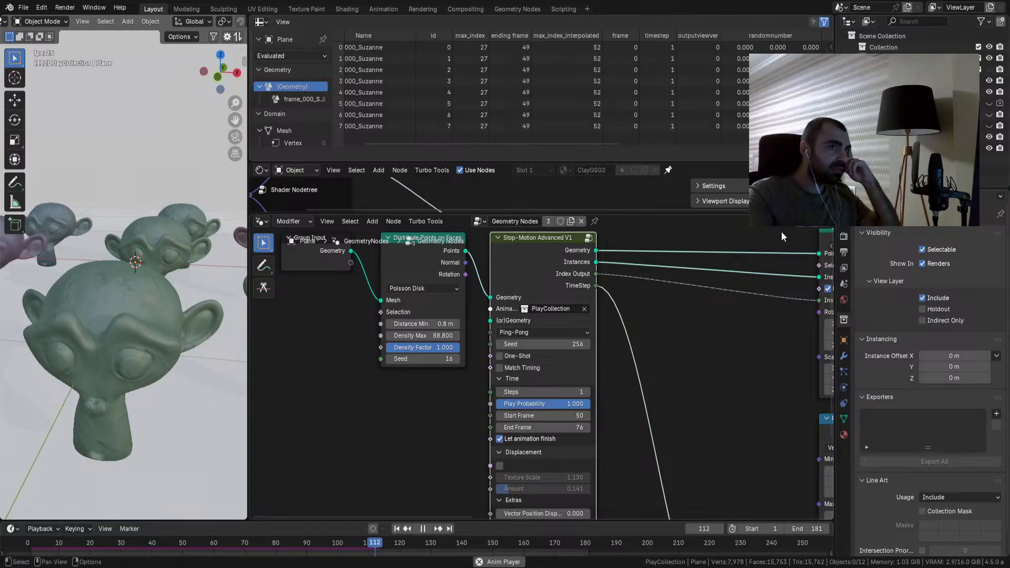
# Step: Stop playback and compare the group's Start Frame and End Frame settings with the Start/End Frame node chain
pyautogui.press('Tab')
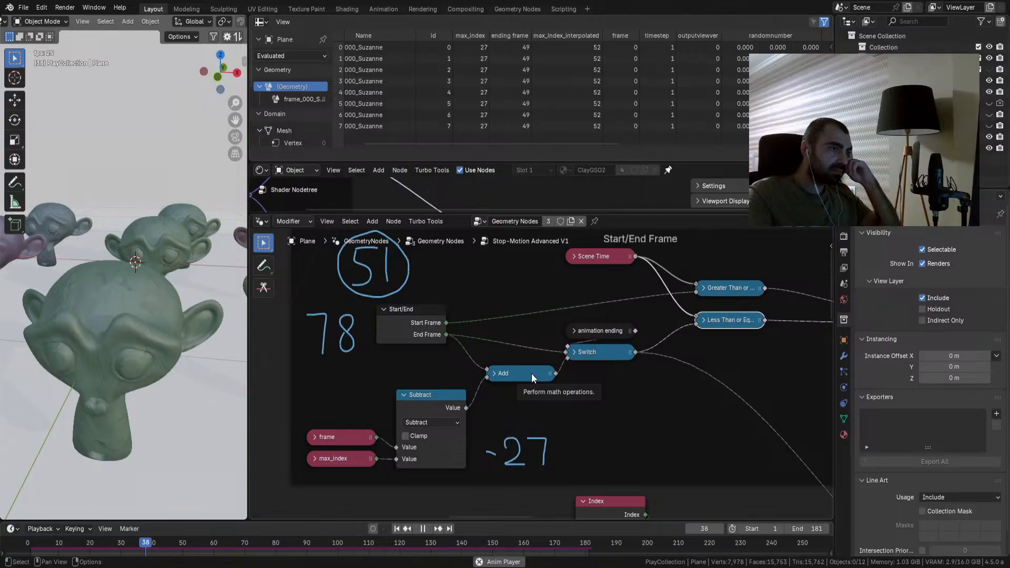
pyautogui.click(423, 529)
pyautogui.moveTo(581, 272); pyautogui.dragTo(564, 327, button='middle')
pyautogui.click(792, 224)
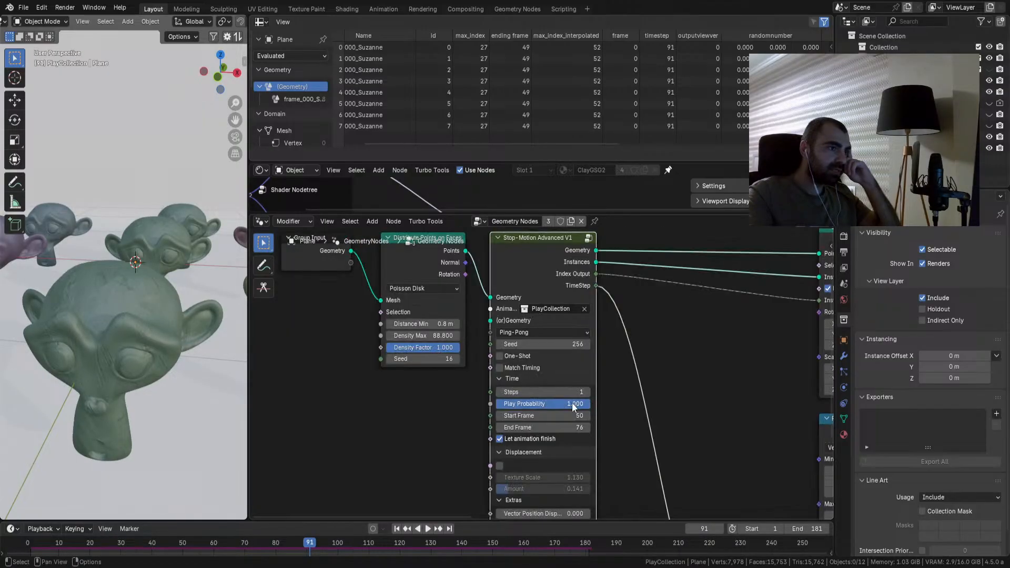
pyautogui.click(588, 238)
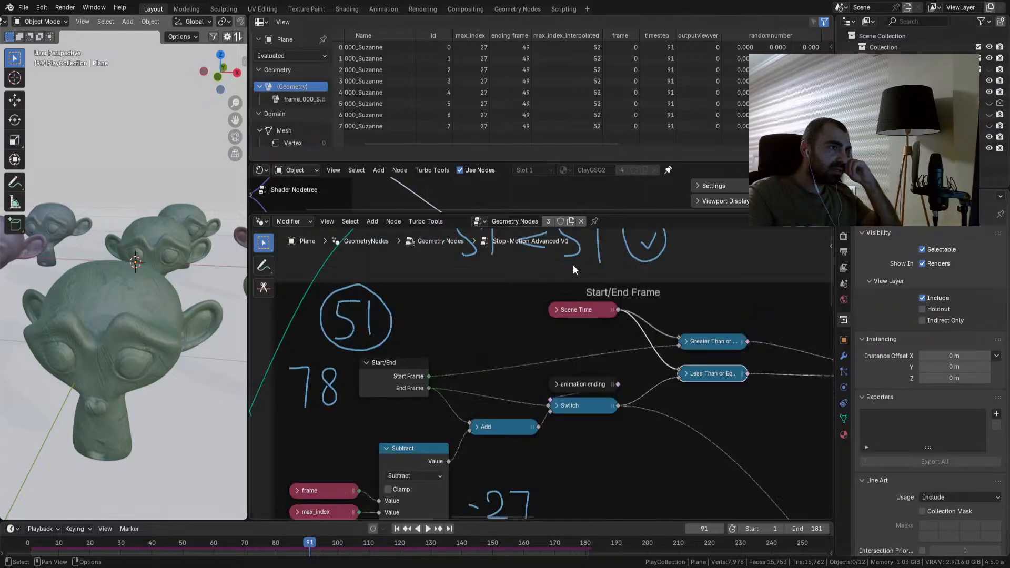
# Step: Annotate the space beneath the Switch node with a handwritten 50 and a second 50 below it
pyautogui.moveTo(498, 375); pyautogui.dragTo(524, 367, button='middle')
pyautogui.moveTo(481, 289); pyautogui.dragTo(492, 325)
pyautogui.click(265, 268)
pyautogui.moveTo(569, 379); pyautogui.dragTo(512, 305, button='middle')
pyautogui.moveTo(576, 351)
pyautogui.mouseDown()
pyautogui.moveTo(585, 392)
pyautogui.moveTo(570, 396)
pyautogui.mouseUp()
pyautogui.moveTo(574, 348)
pyautogui.mouseDown()
pyautogui.moveTo(596, 347)
pyautogui.moveTo(631, 369)
pyautogui.moveTo(609, 351)
pyautogui.mouseUp()
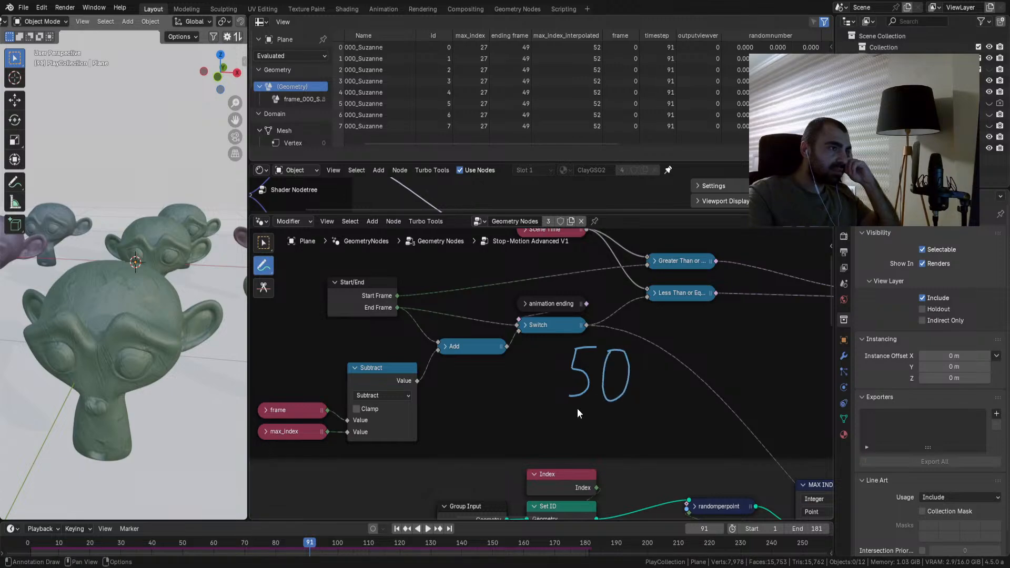
pyautogui.moveTo(577, 406); pyautogui.dragTo(570, 446)
pyautogui.moveTo(574, 406)
pyautogui.mouseDown()
pyautogui.moveTo(600, 405)
pyautogui.moveTo(625, 433)
pyautogui.moveTo(621, 406)
pyautogui.moveTo(611, 413)
pyautogui.mouseUp()
# Step: Try Subtract in place of Add on the math node feeding the Switch, replay from the first frame and restore Add
pyautogui.click(446, 347)
pyautogui.click(463, 373)
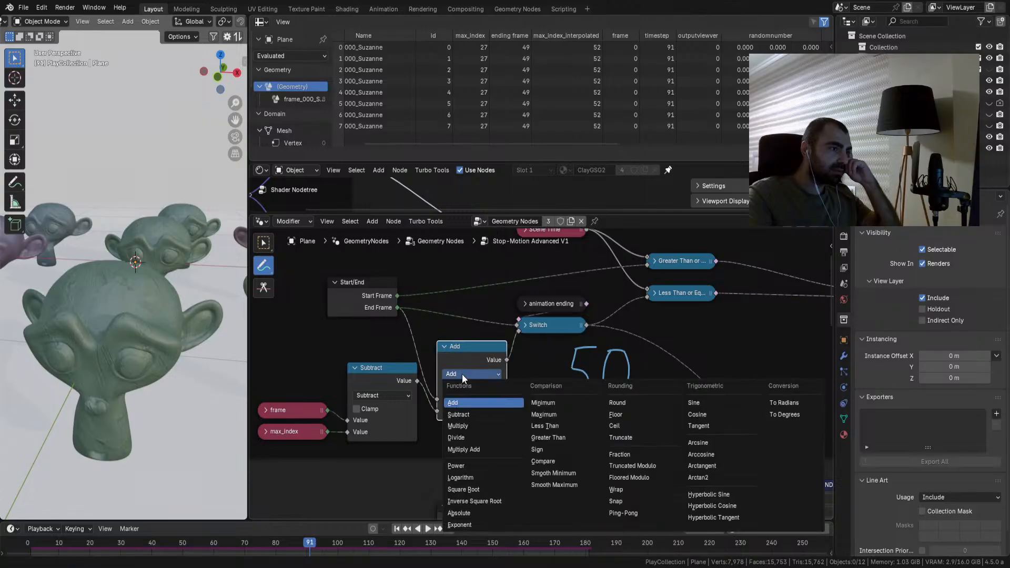
pyautogui.click(463, 414)
pyautogui.click(398, 529)
pyautogui.click(427, 528)
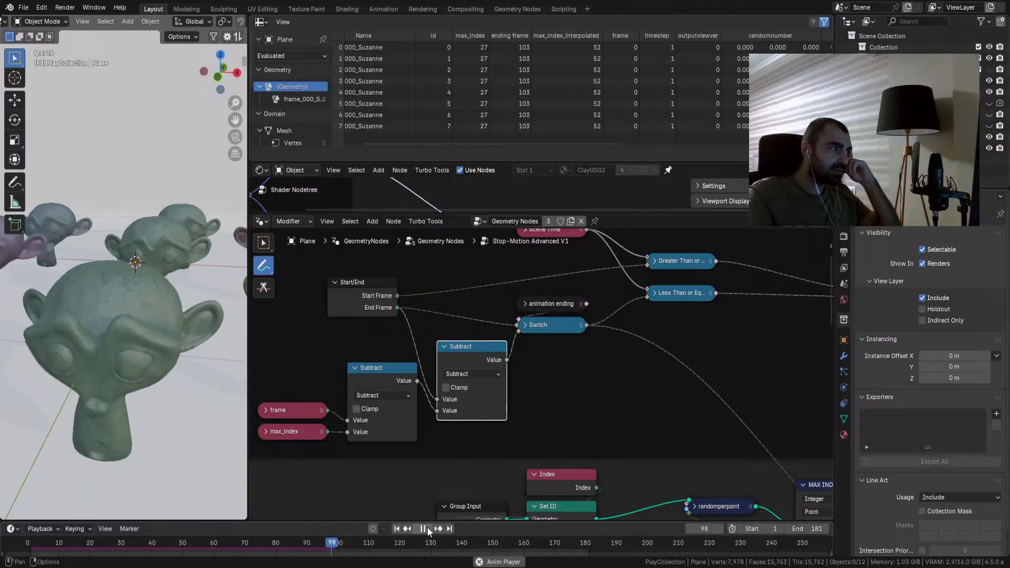
pyautogui.click(425, 529)
pyautogui.click(466, 373)
pyautogui.click(462, 386)
pyautogui.click(444, 347)
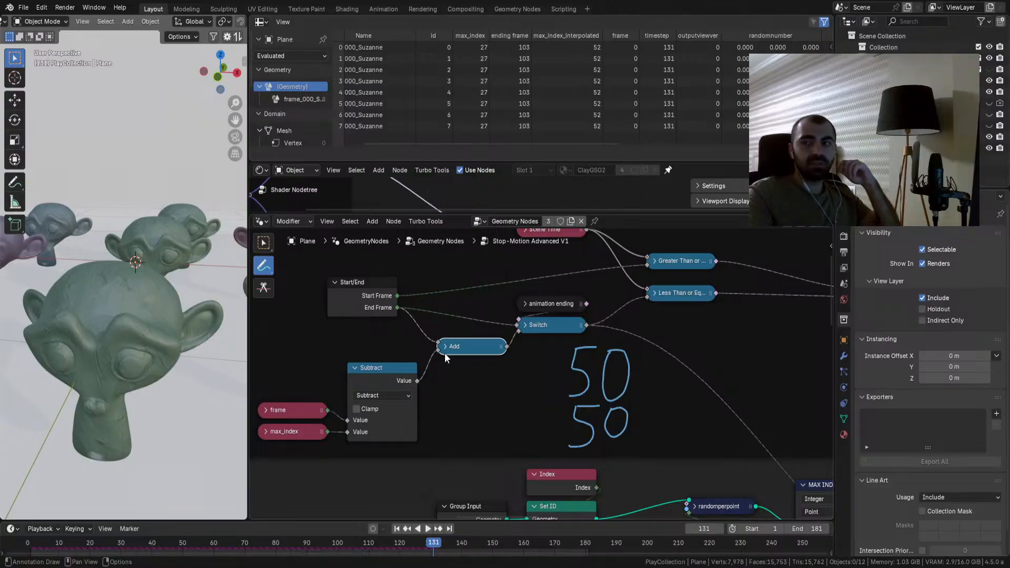
pyautogui.moveTo(541, 342); pyautogui.dragTo(507, 361, button='middle')
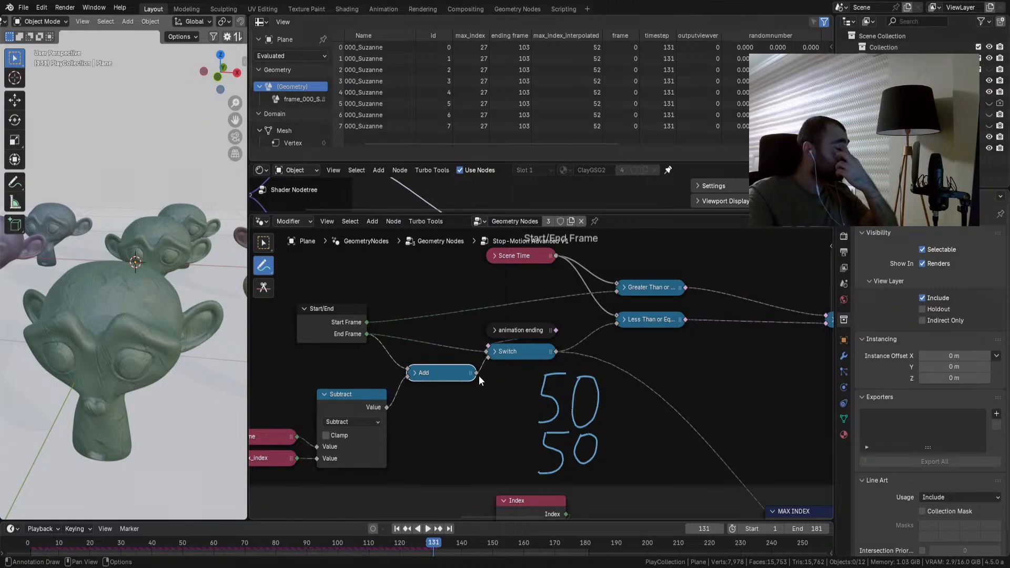
pyautogui.moveTo(478, 375); pyautogui.dragTo(489, 386)
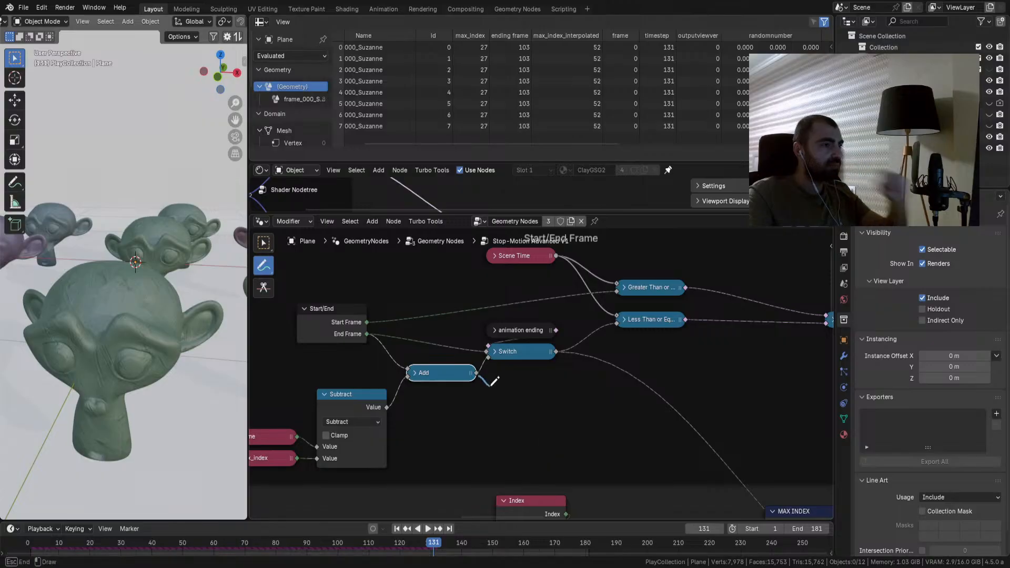
pyautogui.hotkey('ctrl', 'z')
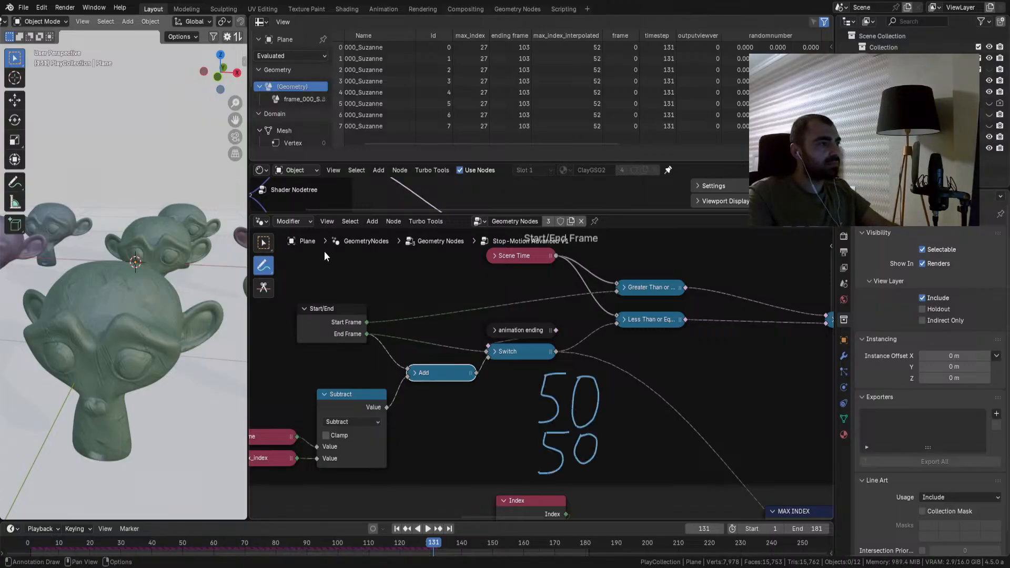
# Step: Move the Add, Subtract, frame and max_index nodes farther from the Switch, and shift the Start/End node up and outward
pyautogui.click(263, 243)
pyautogui.moveTo(428, 362)
pyautogui.mouseDown(button='middle')
pyautogui.moveTo(492, 351)
pyautogui.moveTo(476, 375)
pyautogui.mouseUp(button='middle')
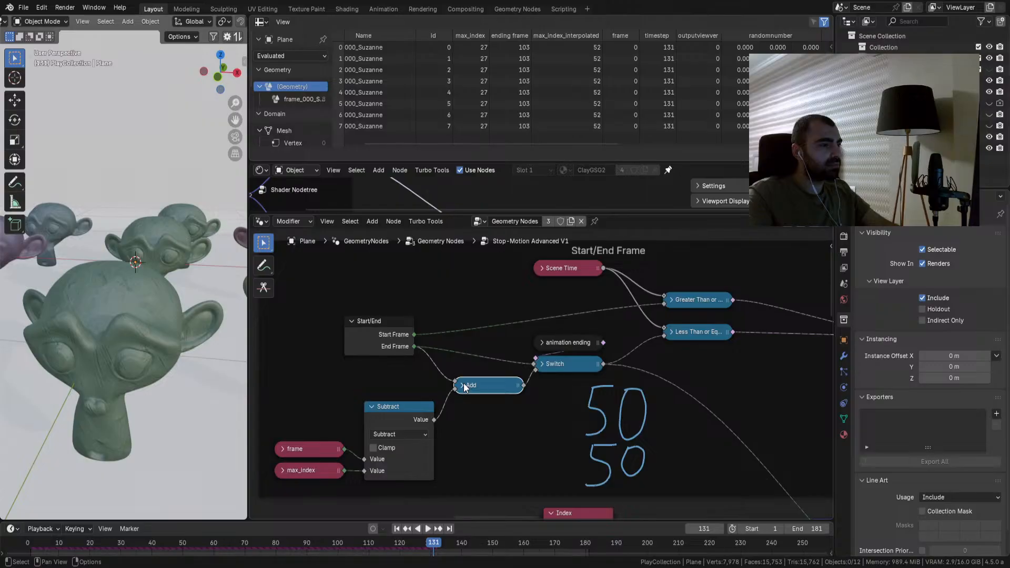
pyautogui.moveTo(476, 374); pyautogui.dragTo(302, 473)
pyautogui.moveTo(472, 389); pyautogui.dragTo(443, 390)
pyautogui.moveTo(400, 334); pyautogui.dragTo(358, 298)
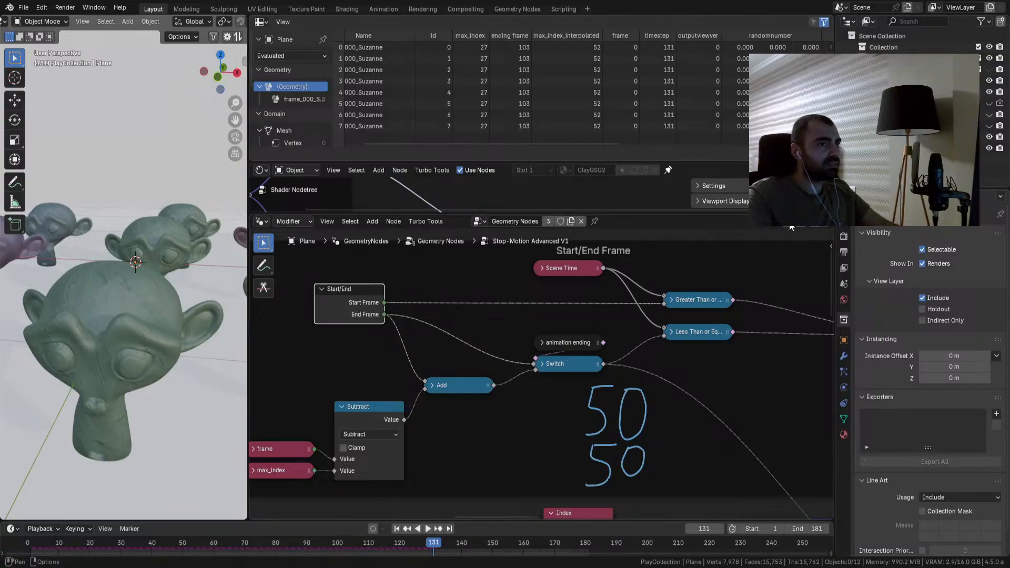
# Step: Turn One-Shot on and back off on the Stop-Motion Advanced V1 node
pyautogui.press('Tab')
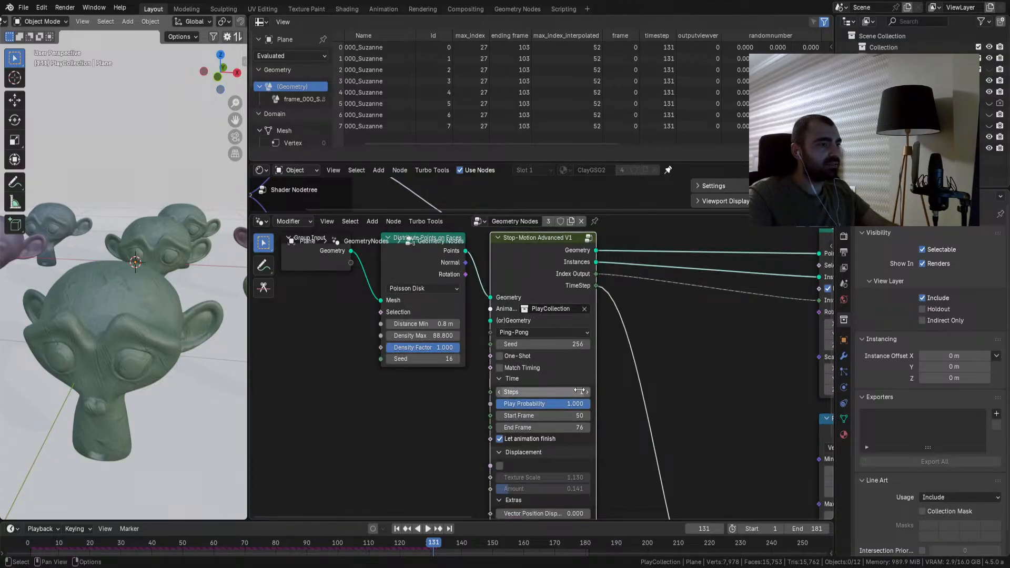
pyautogui.click(520, 356)
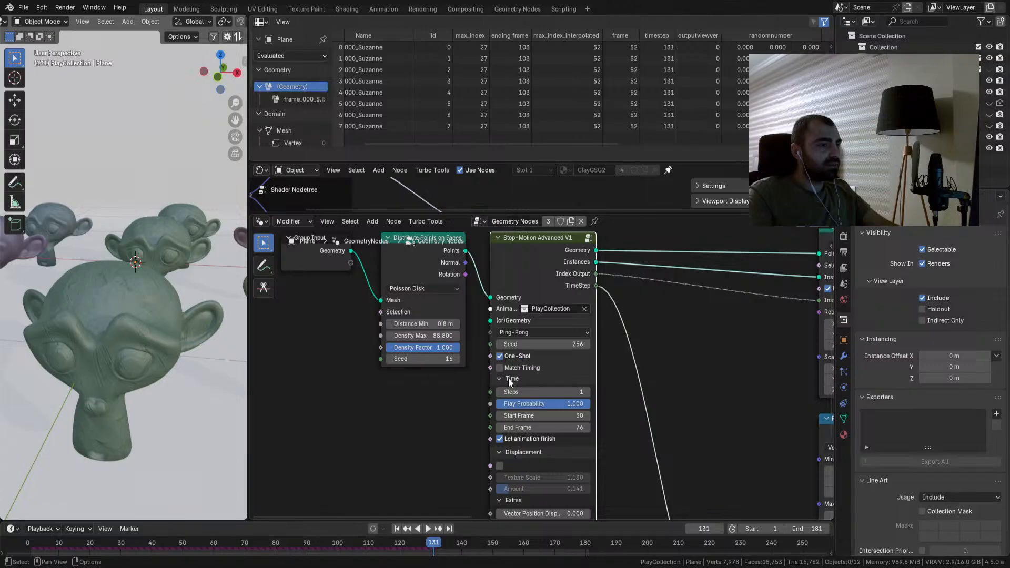
pyautogui.click(505, 357)
# Step: Replay the animation from the first frame, set End Frame to 77 and check the Start/End Frame section inside the group
pyautogui.click(406, 531)
pyautogui.click(398, 529)
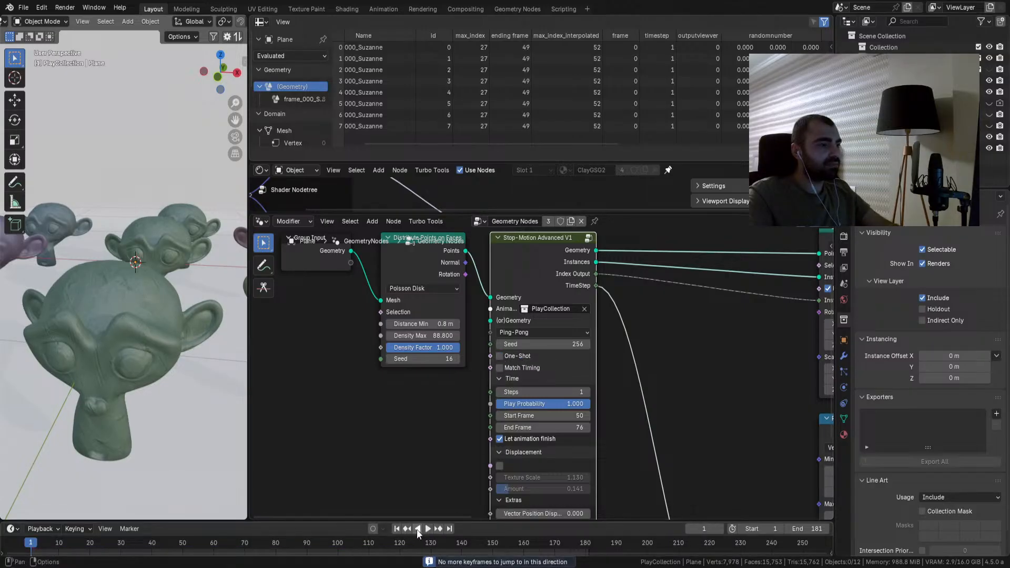
pyautogui.click(427, 529)
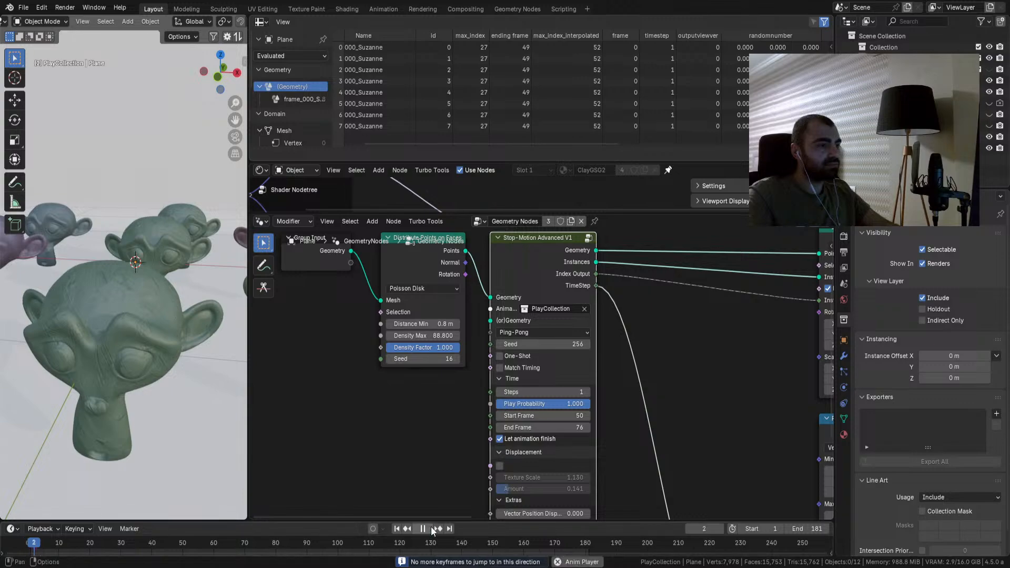
pyautogui.click(588, 427)
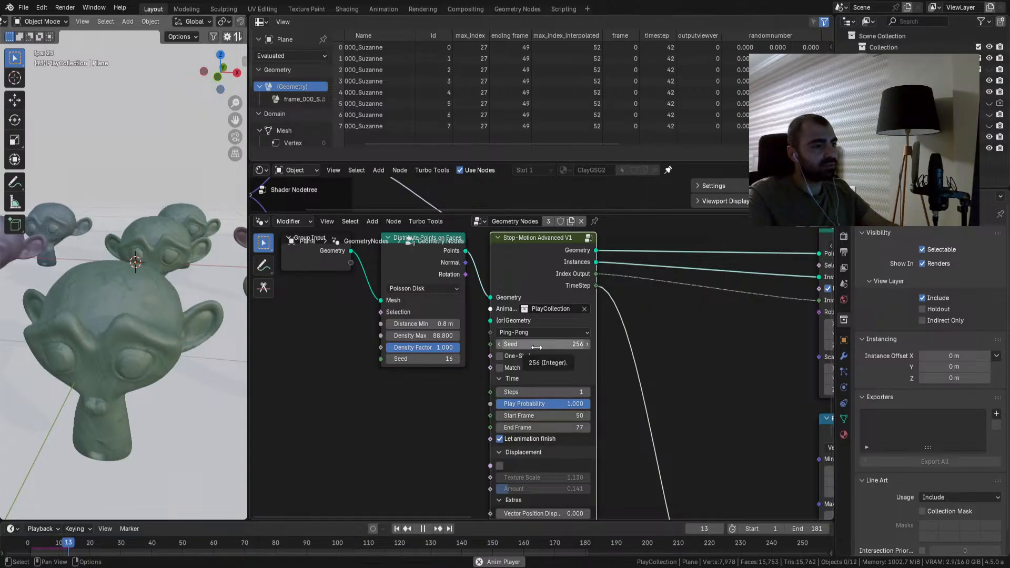
pyautogui.click(591, 239)
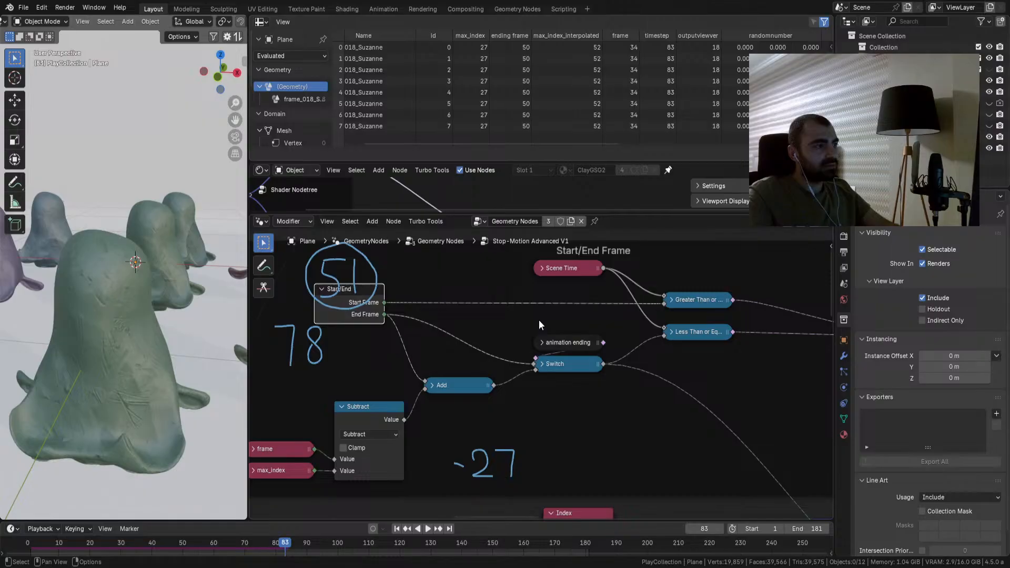
pyautogui.press('Tab')
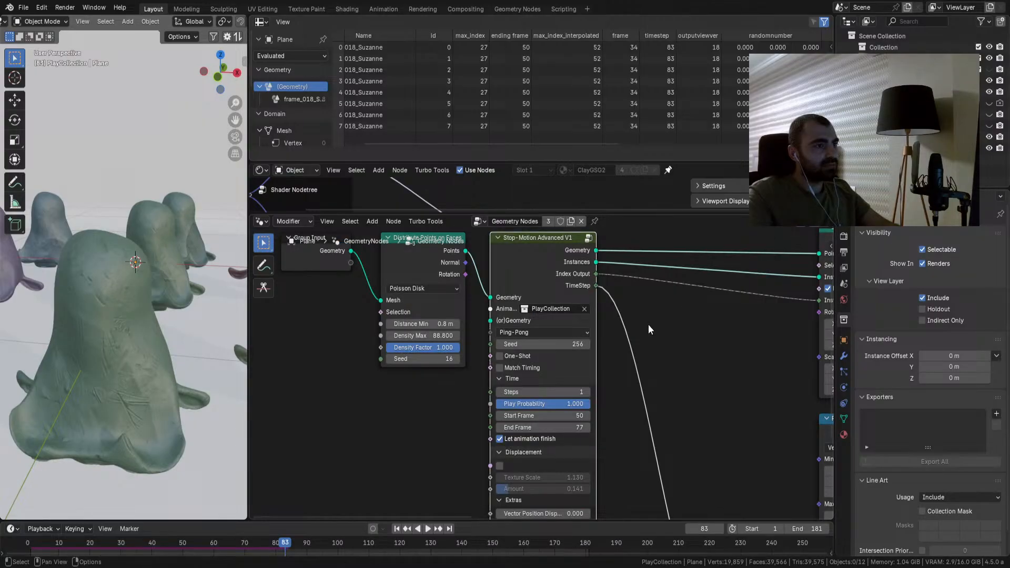
# Step: Enter the Stop-Motion Advanced V1 group, sketch an annotation stroke beside the End Frame links and undo it
pyautogui.press('Tab')
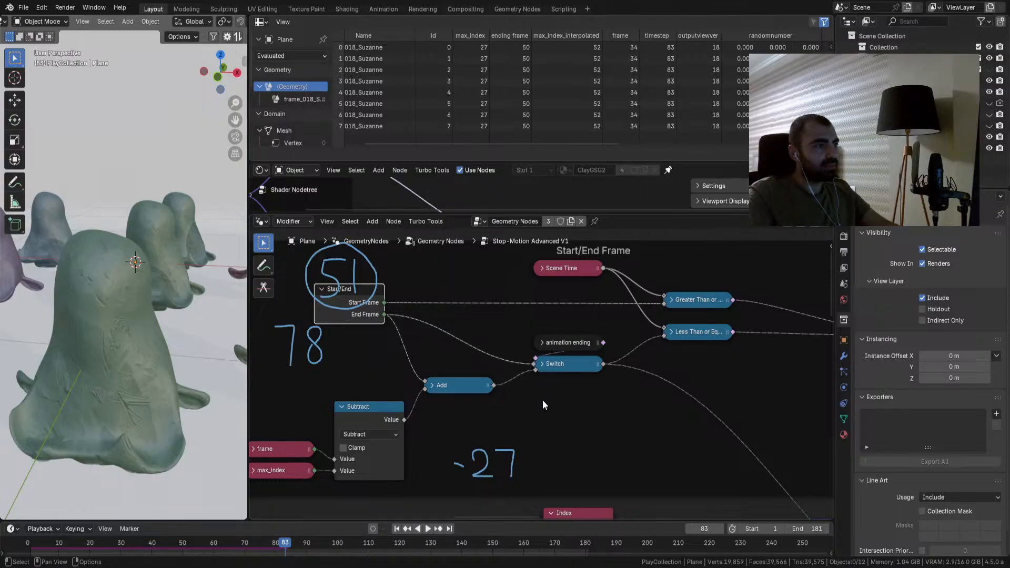
pyautogui.click(266, 266)
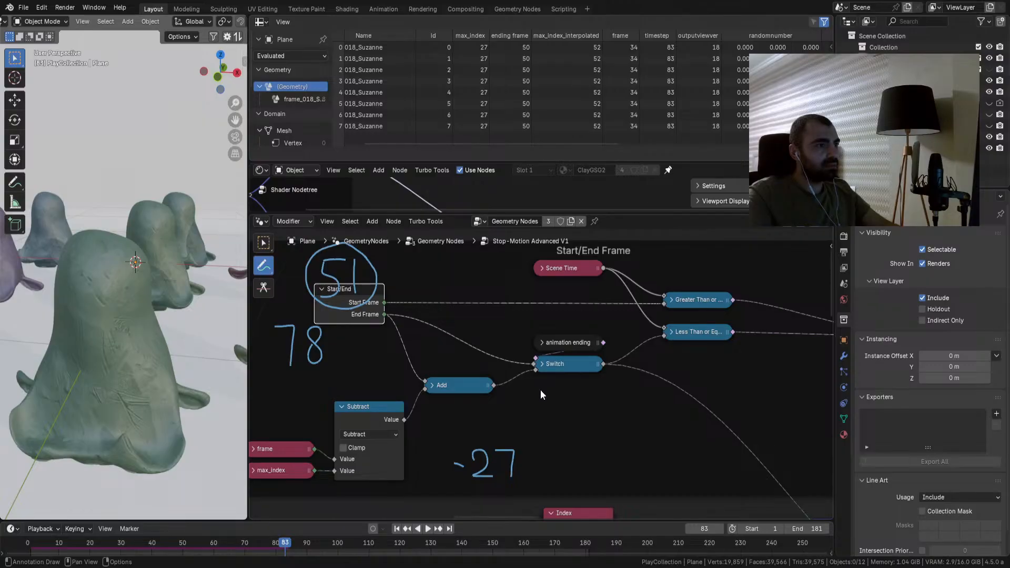
pyautogui.moveTo(386, 307); pyautogui.dragTo(548, 409)
pyautogui.hotkey('ctrl', 'z')
pyautogui.click(268, 242)
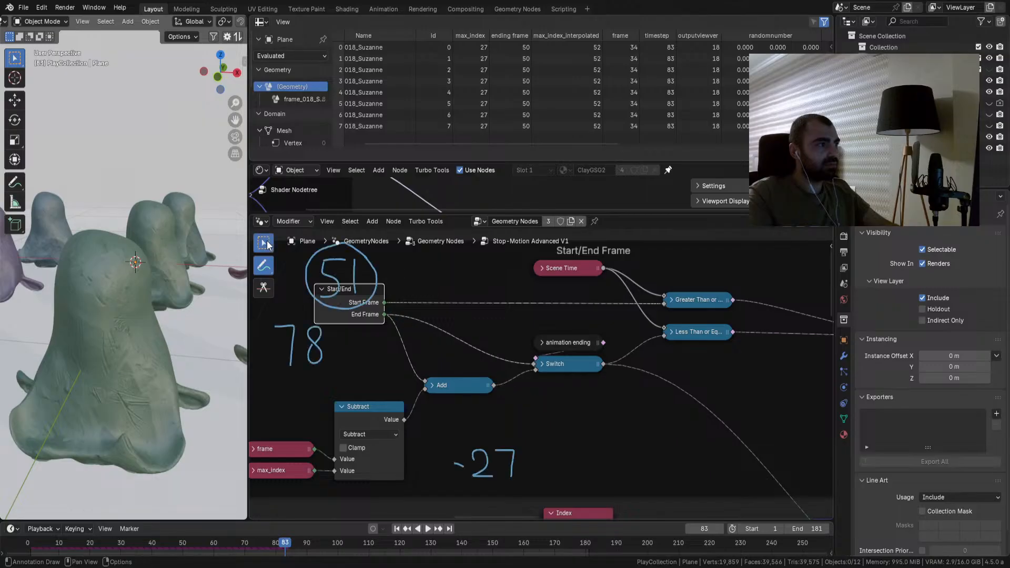
# Step: Try an Add math node below the Switch, fed by Start Frame, and delete it
pyautogui.hotkey('shift', 'a')
pyautogui.write('ad')
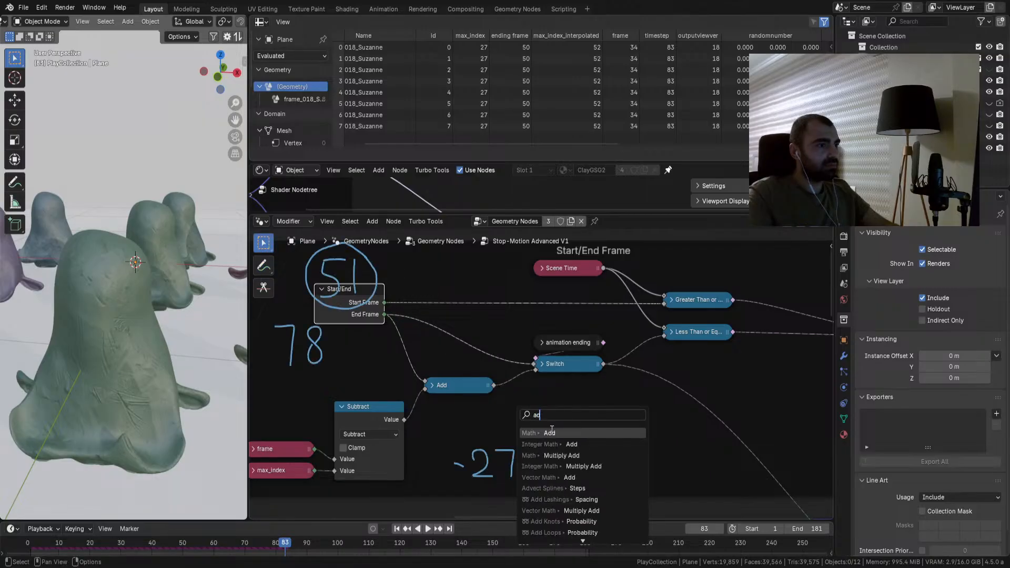
pyautogui.click(549, 433)
pyautogui.click(570, 422)
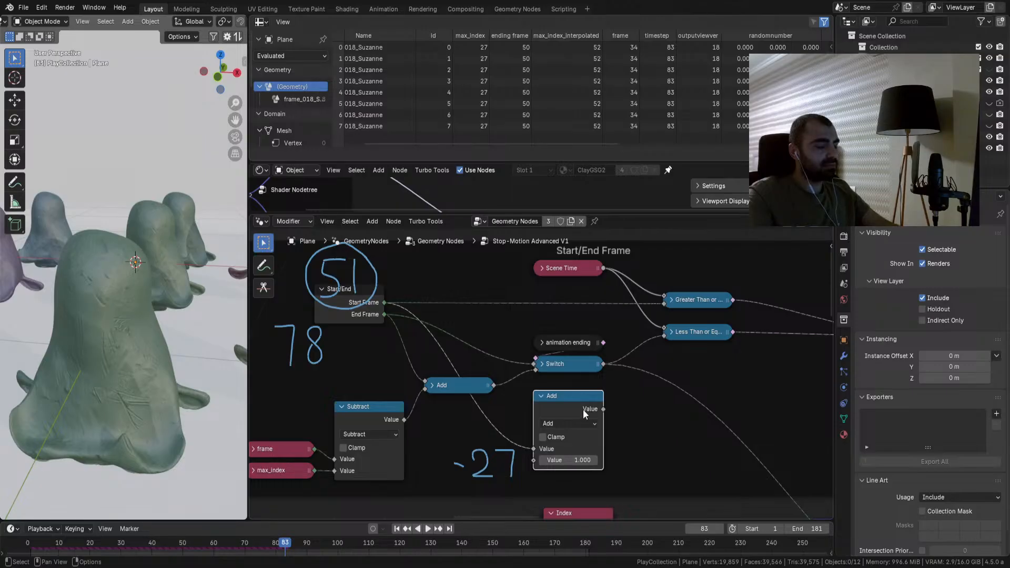
pyautogui.press('x')
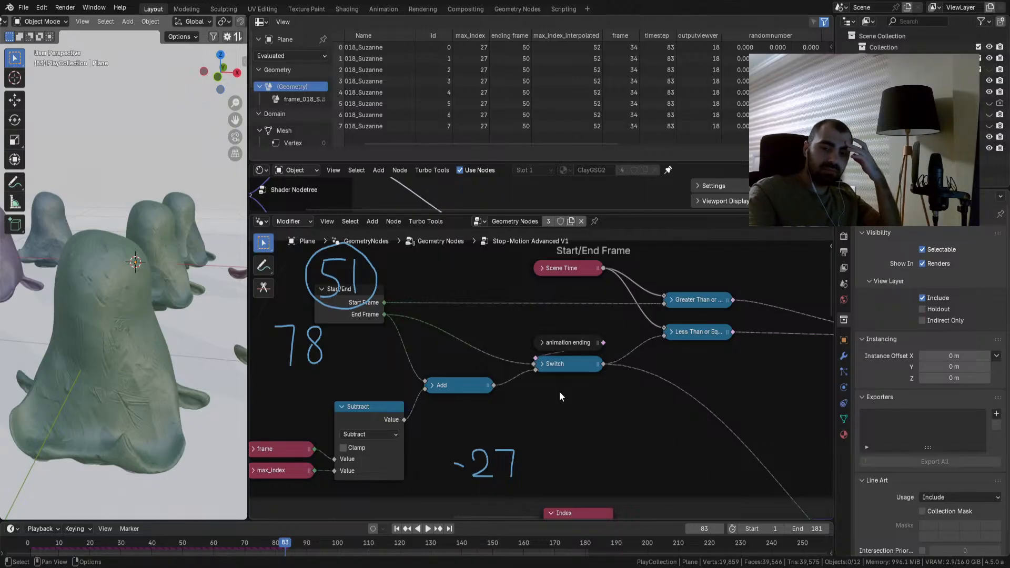
# Step: Add an Absolute math node fed by the Subtract result and place it below the Switch
pyautogui.moveTo(540, 367); pyautogui.dragTo(555, 368, button='middle')
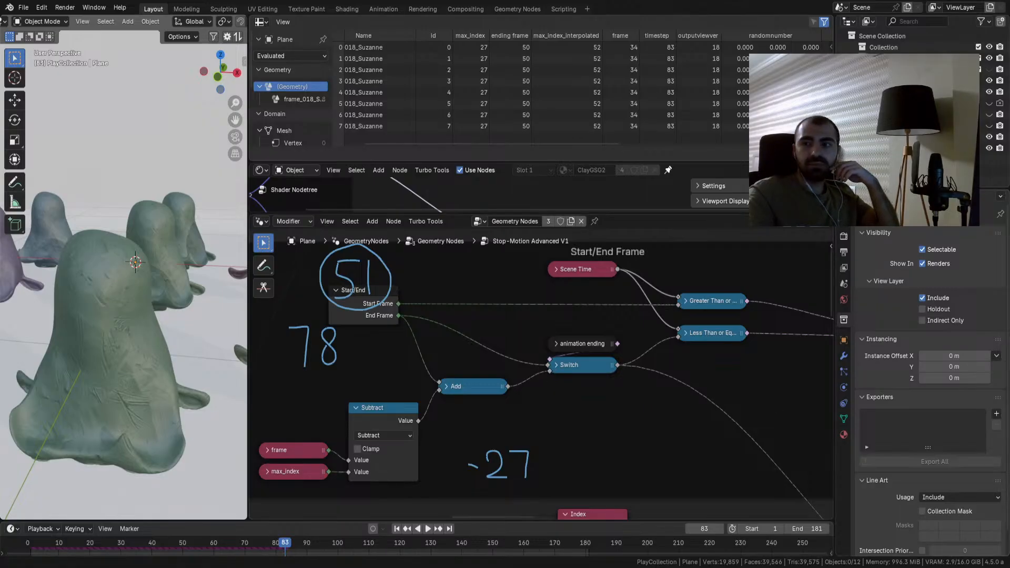
pyautogui.scroll(-2, 495, 403)
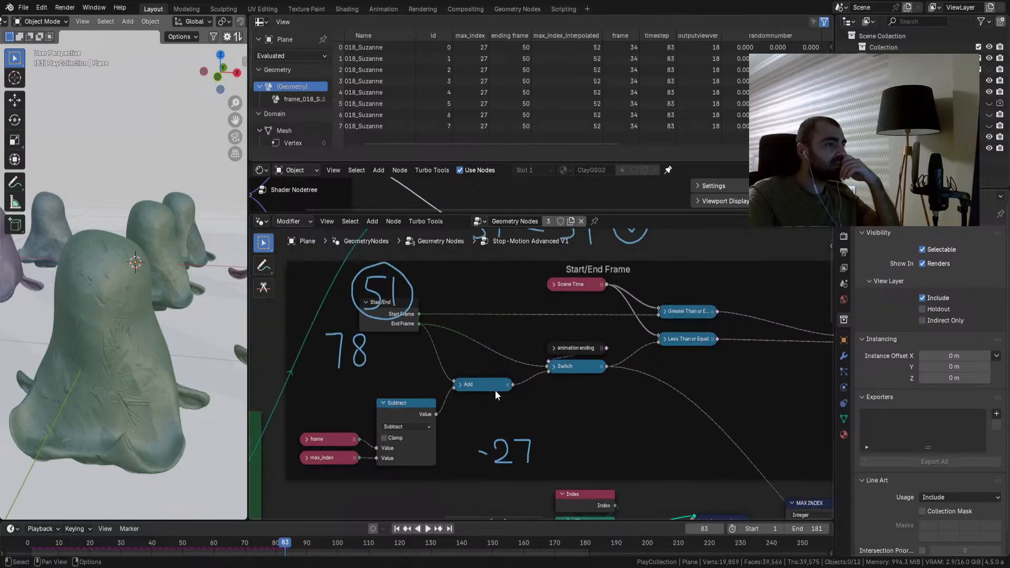
pyautogui.scroll(1, 503, 417)
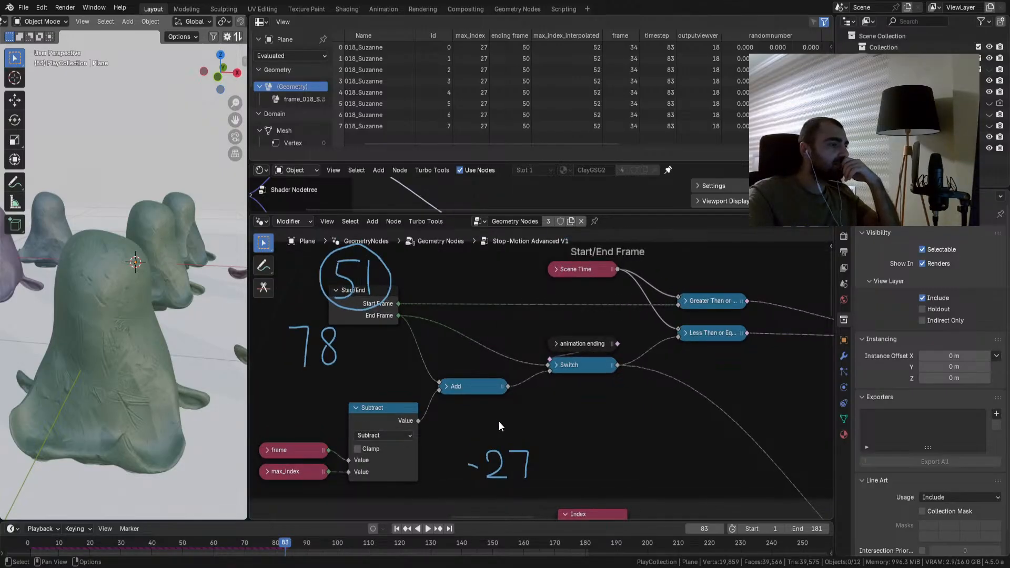
pyautogui.moveTo(349, 463); pyautogui.dragTo(446, 438)
pyautogui.write('abs')
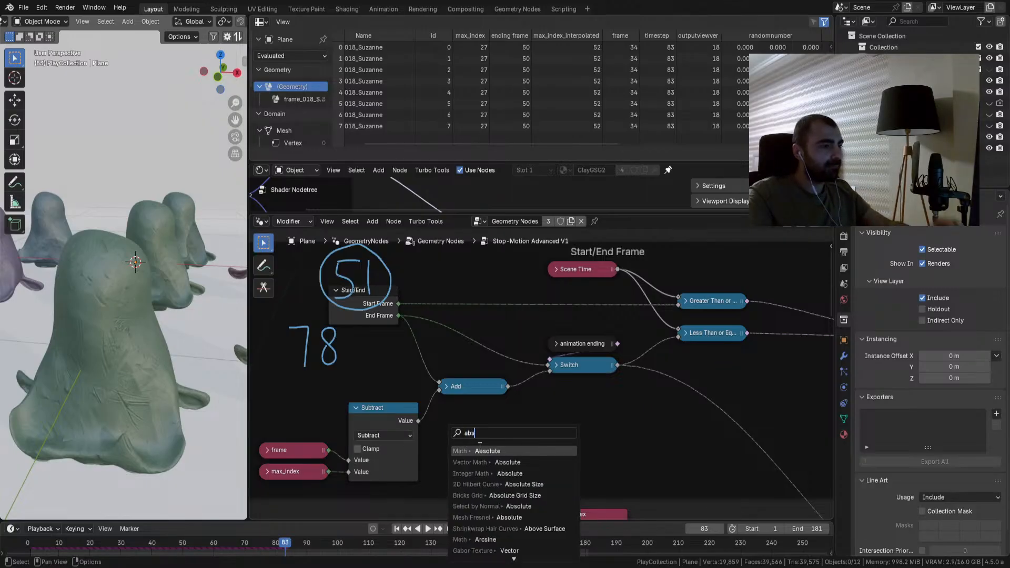
pyautogui.press('Return')
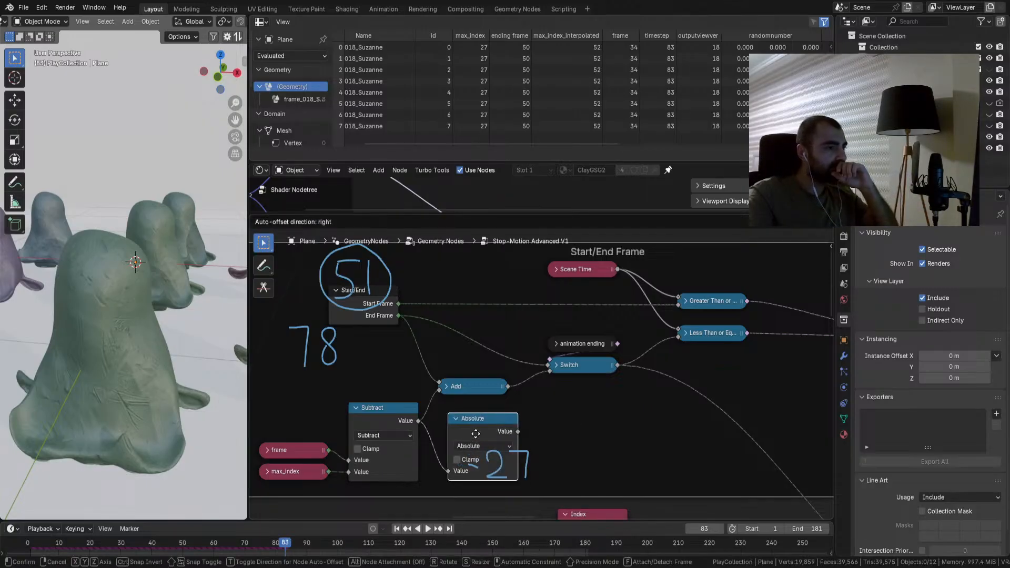
pyautogui.click(604, 422)
pyautogui.click(601, 435)
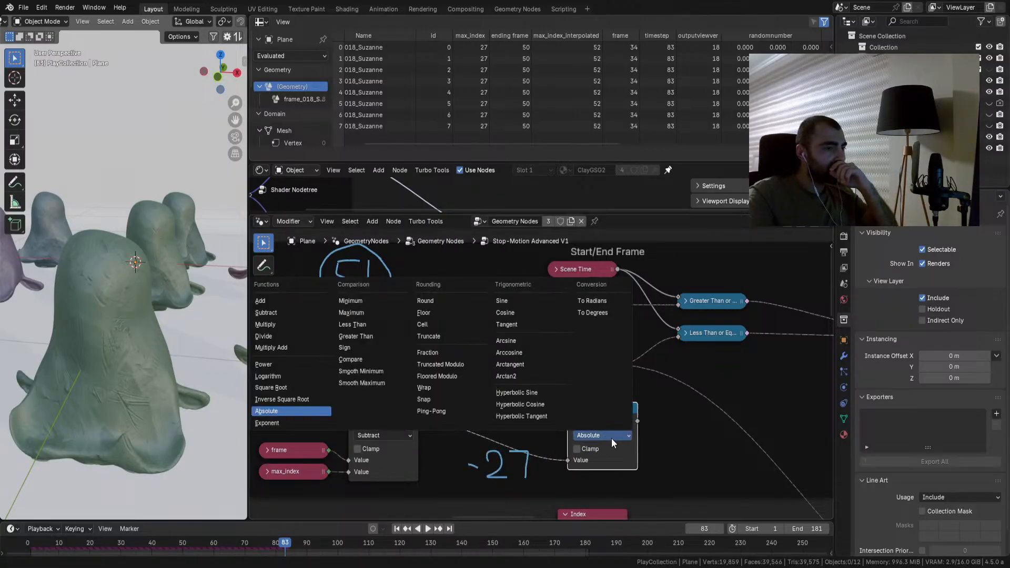
pyautogui.click(312, 410)
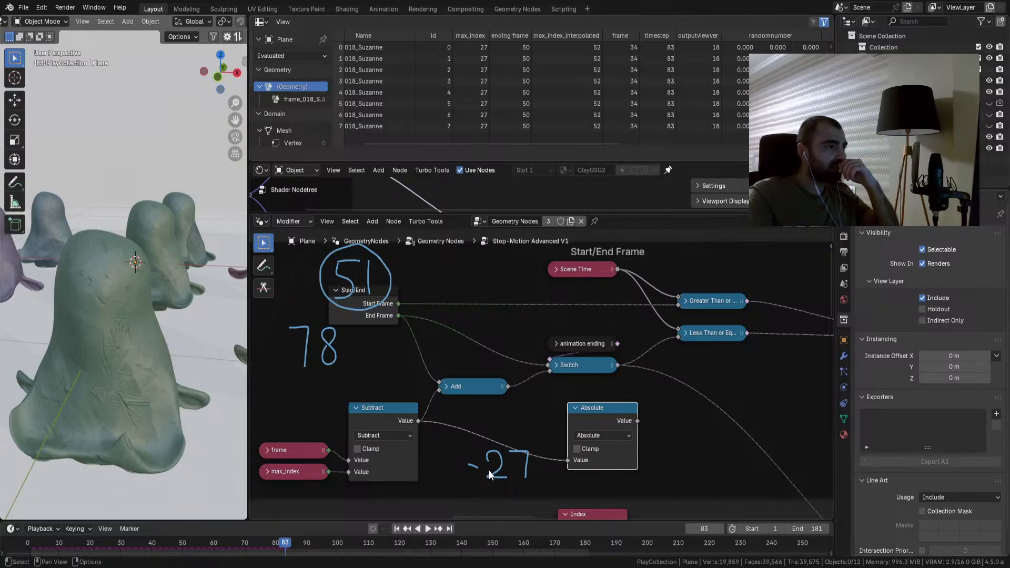
# Step: Play the animation and check how the Start/End Frame setup behaves across the timeline
pyautogui.scroll(-3, 489, 471)
pyautogui.moveTo(558, 438)
pyautogui.mouseDown(button='middle')
pyautogui.moveTo(446, 412)
pyautogui.moveTo(558, 441)
pyautogui.mouseUp(button='middle')
pyautogui.scroll(3, 558, 441)
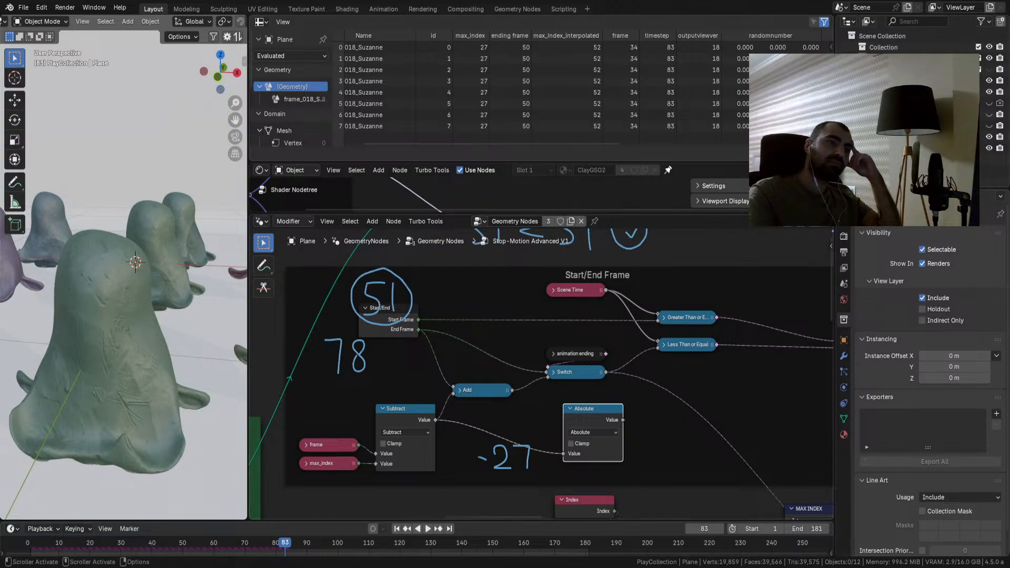
pyautogui.click(812, 429)
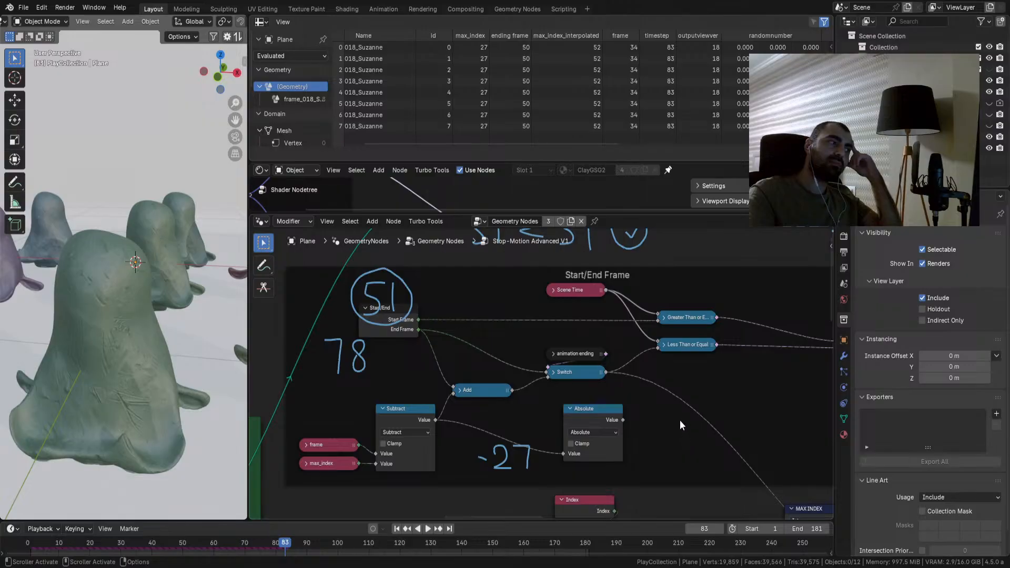
pyautogui.click(427, 529)
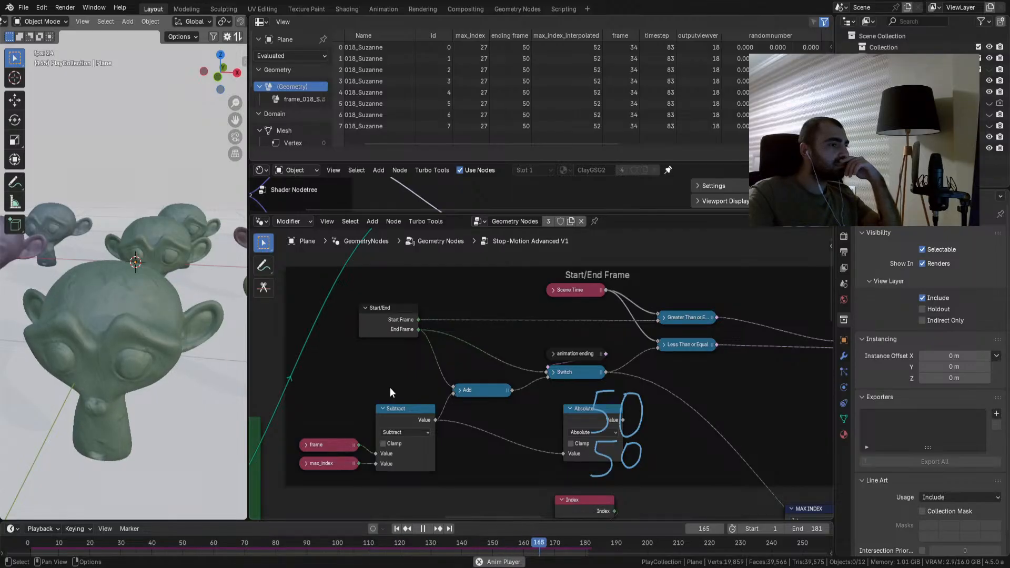
pyautogui.click(264, 267)
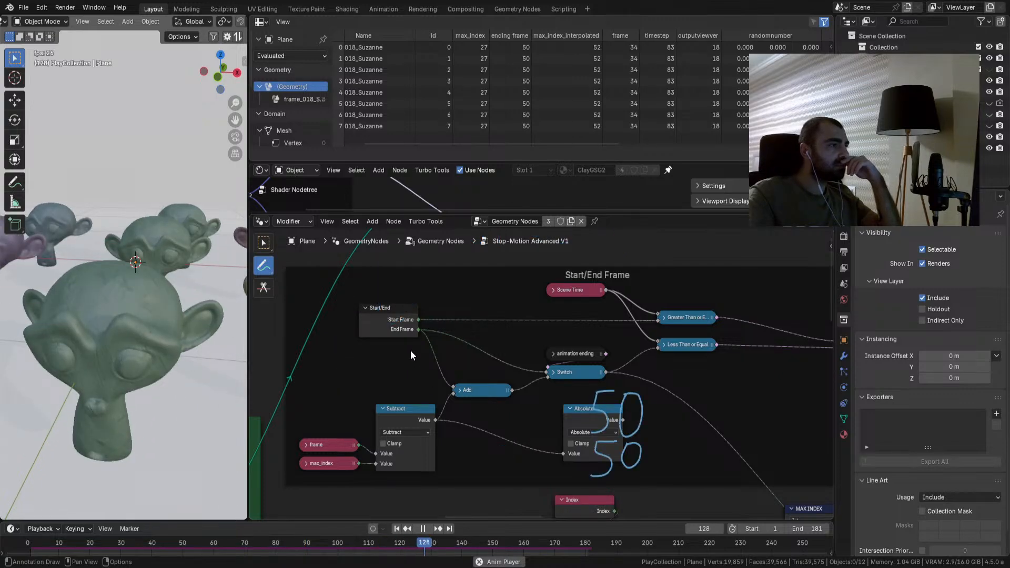
pyautogui.click(268, 240)
pyautogui.click(427, 530)
# Step: Add a second Add node that adds 1 to Start Frame and feed its result into the Switch
pyautogui.click(416, 323)
pyautogui.hotkey('shift', 'a')
pyautogui.write('ad')
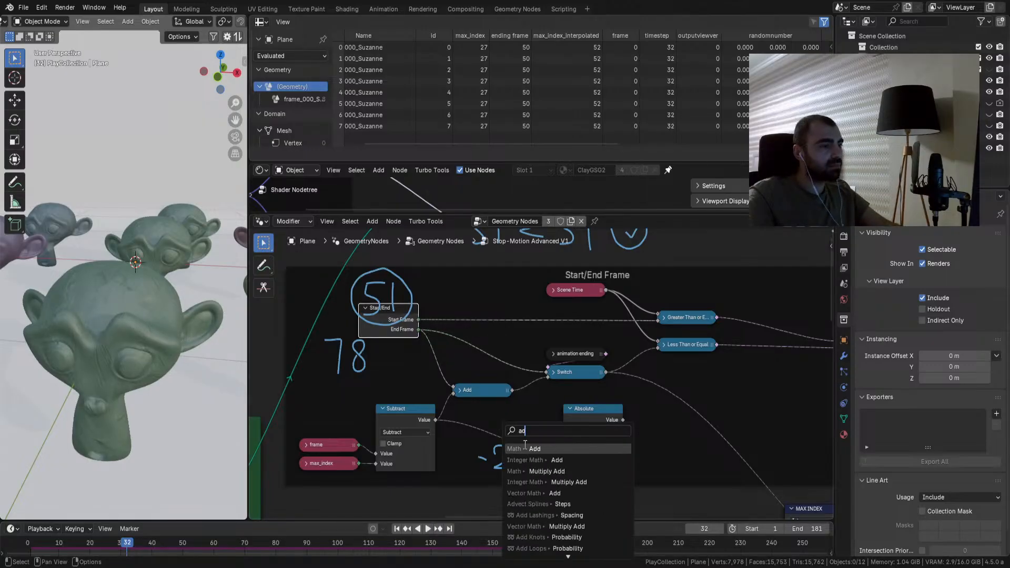
pyautogui.press('Return')
pyautogui.click(481, 453)
pyautogui.doubleClick(482, 463)
pyautogui.write('1')
pyautogui.press('Return')
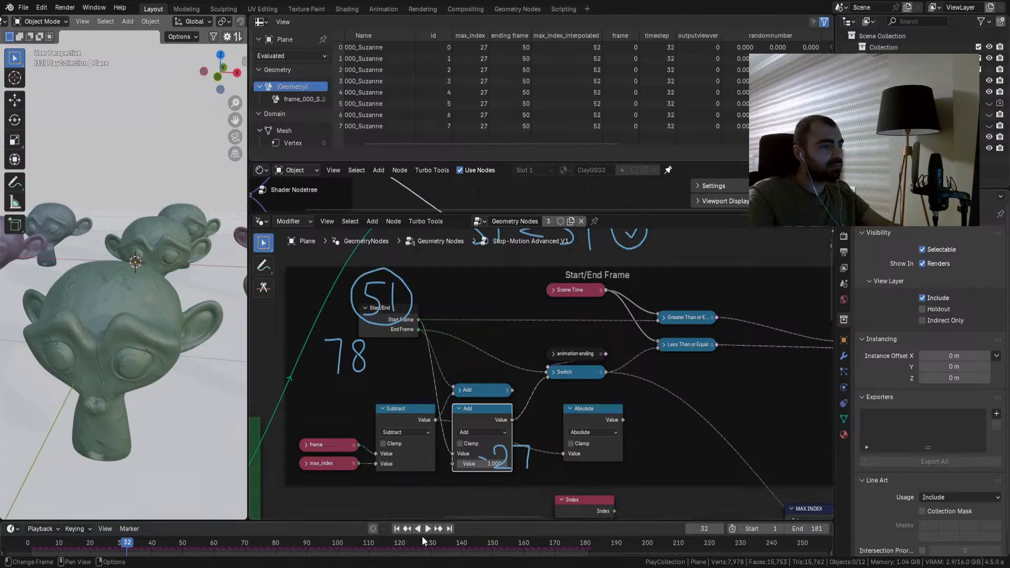
# Step: Test the second Add node in playback, delete it and reconnect the original Add node to the Switch
pyautogui.click(427, 527)
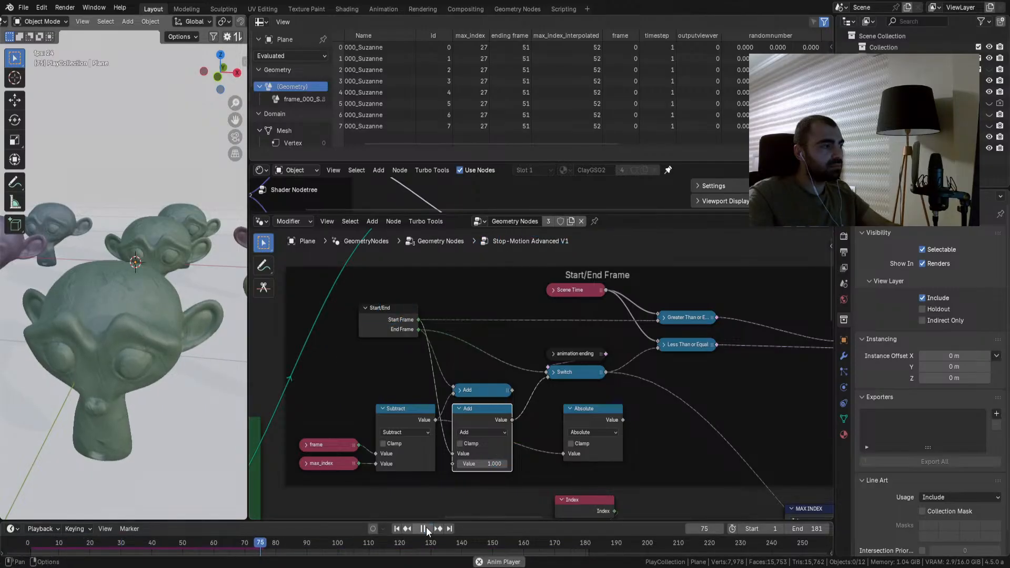
pyautogui.click(427, 528)
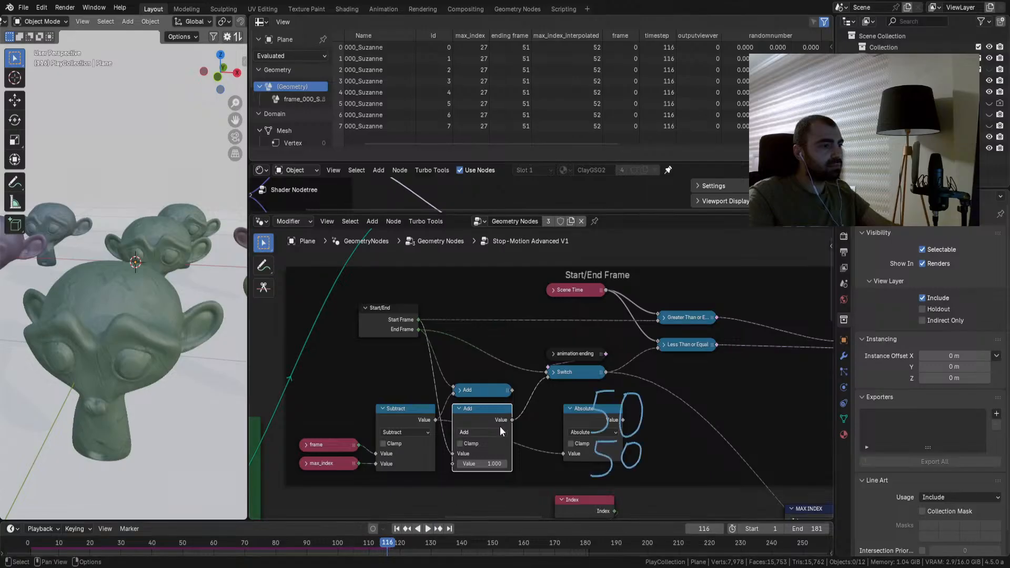
pyautogui.press('x')
pyautogui.moveTo(512, 390); pyautogui.dragTo(548, 375)
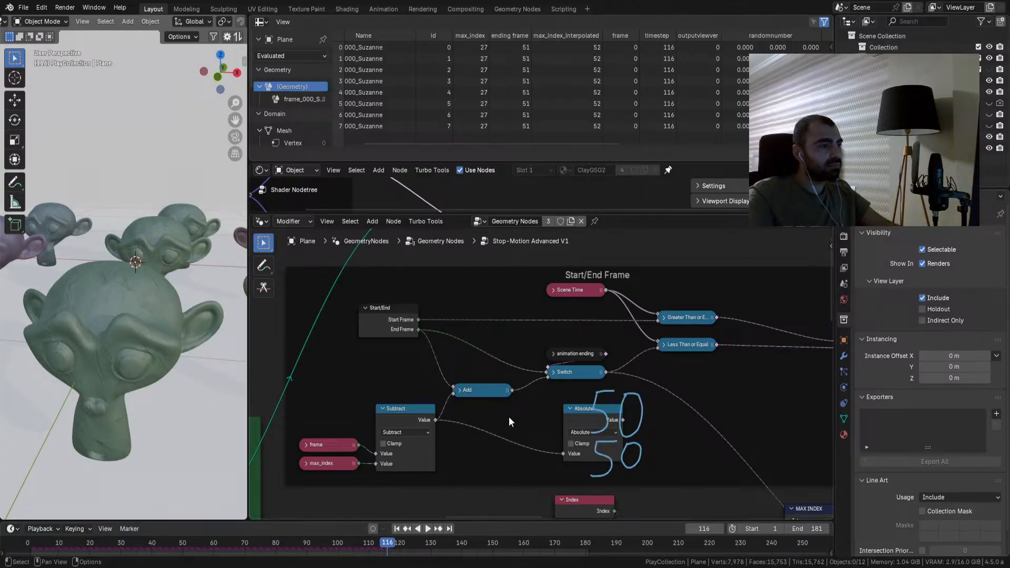
# Step: Replay the animation from the first frame and stop it at frame 70
pyautogui.click(398, 528)
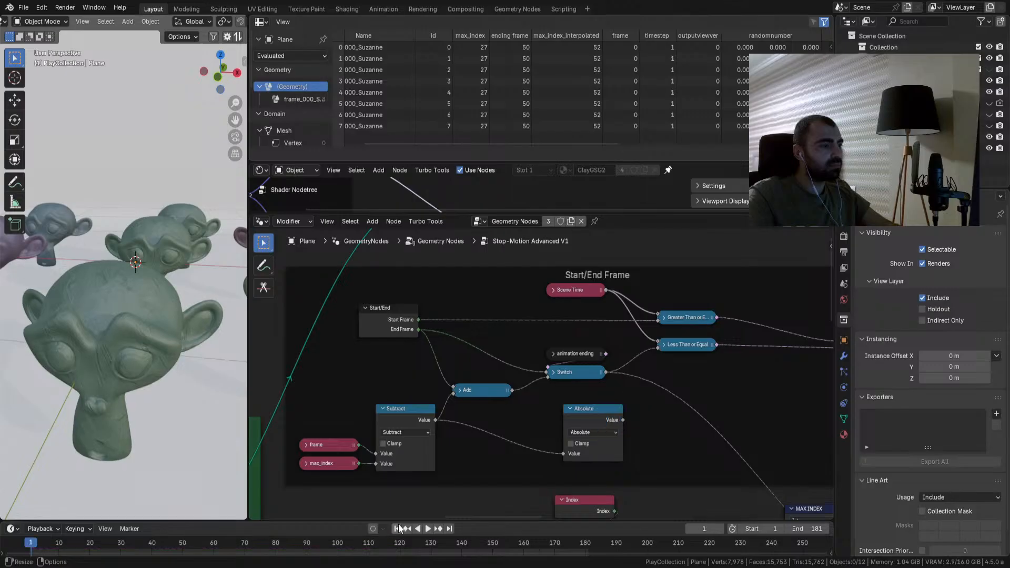
pyautogui.press('space')
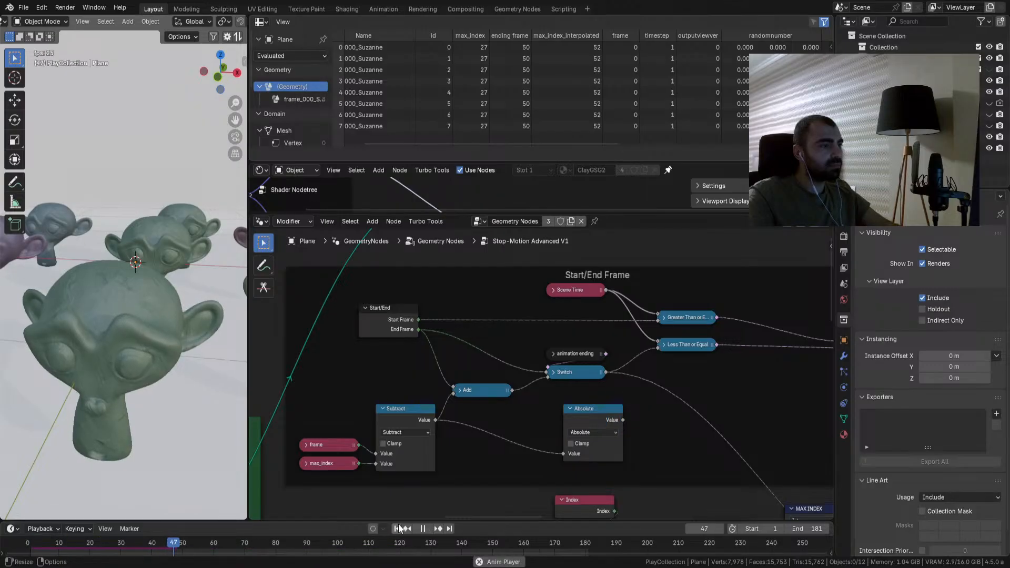
pyautogui.press('space')
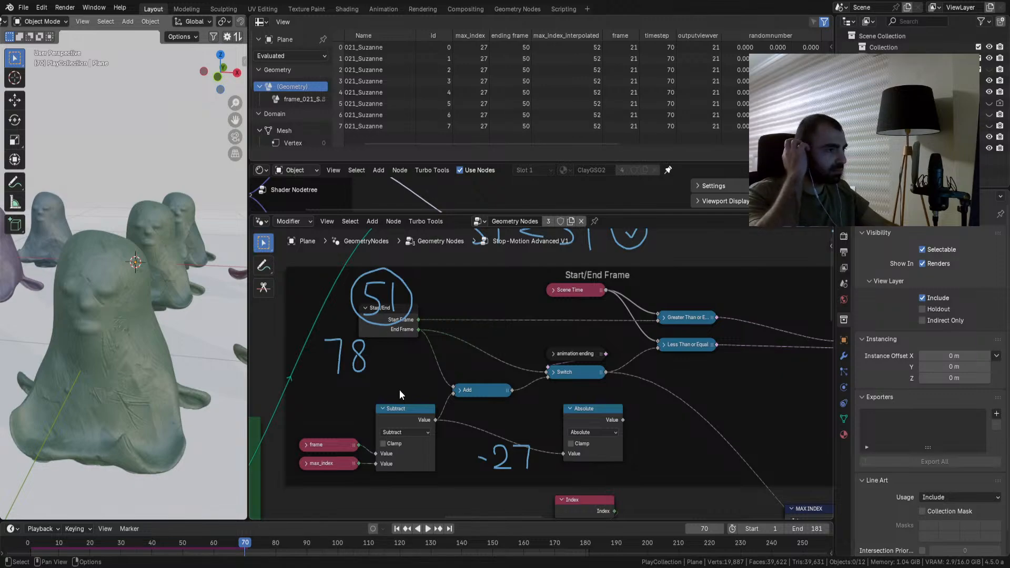
# Step: Move the Start/End node farther away from the Add and Switch nodes
pyautogui.moveTo(445, 370)
pyautogui.mouseDown(button='middle')
pyautogui.moveTo(370, 354)
pyautogui.moveTo(476, 354)
pyautogui.mouseUp(button='middle')
pyautogui.moveTo(476, 354); pyautogui.dragTo(442, 355)
pyautogui.moveTo(539, 398); pyautogui.dragTo(474, 370, button='middle')
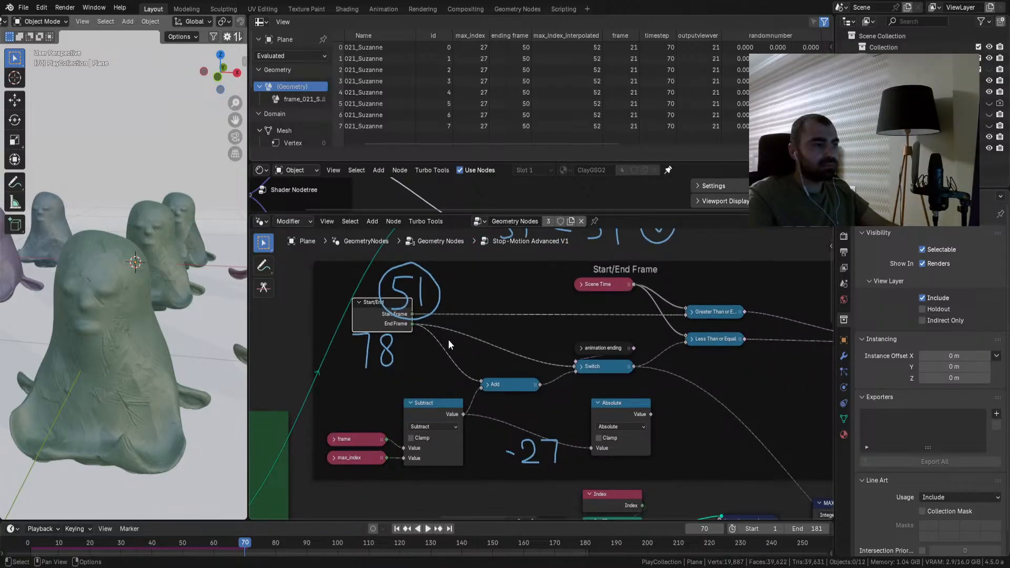
# Step: Add an Integer Switch node with End Frame as its True input, and put it in place of the deleted Absolute node
pyautogui.moveTo(413, 324); pyautogui.dragTo(462, 395)
pyautogui.write('sw')
pyautogui.click(510, 420)
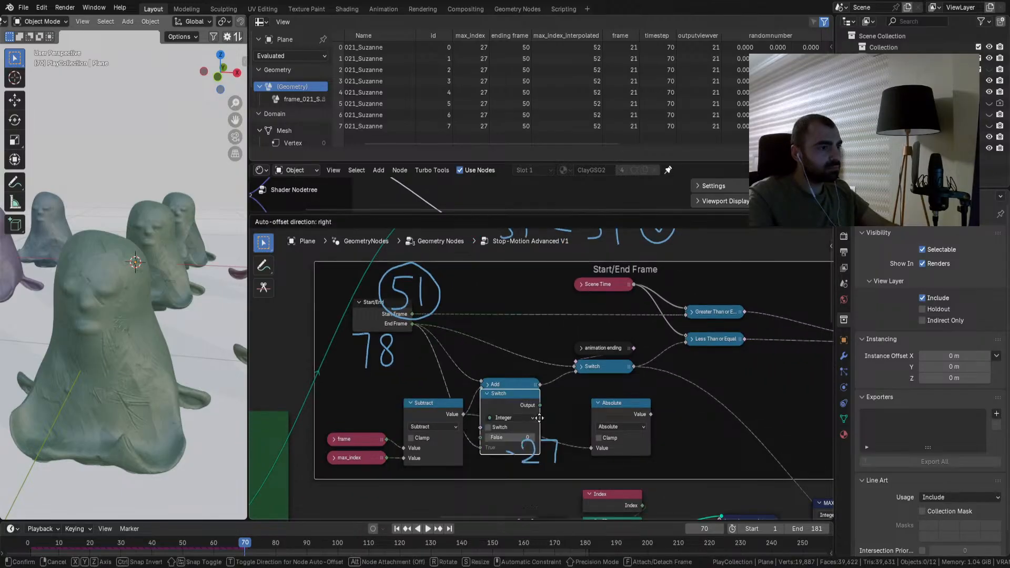
pyautogui.click(570, 425)
pyautogui.click(613, 410)
pyautogui.press('x')
pyautogui.moveTo(545, 409); pyautogui.dragTo(596, 410)
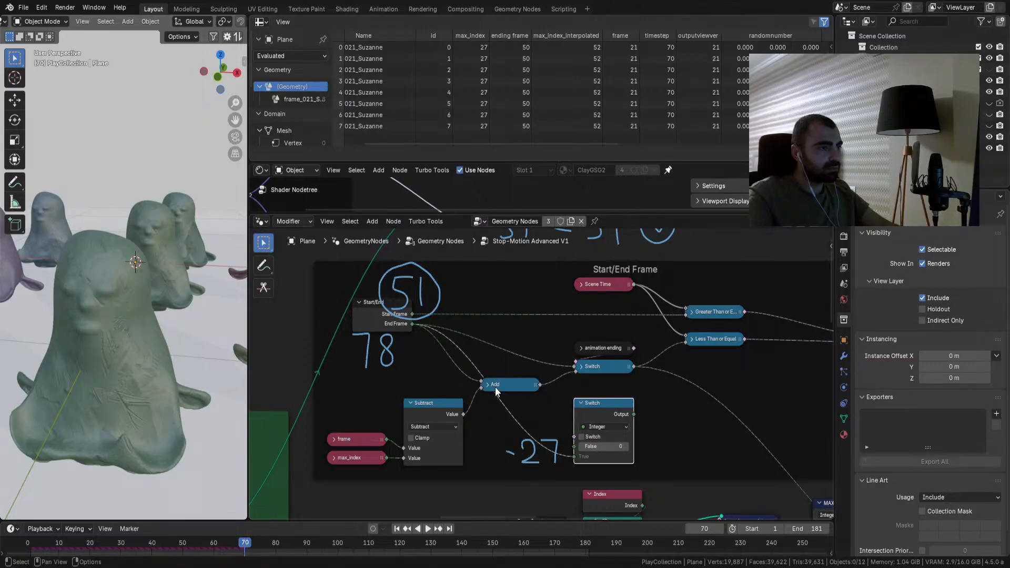
# Step: Try rerouting the Subtract result from the Add node to the new Switch's True input, and undo the change
pyautogui.moveTo(481, 388)
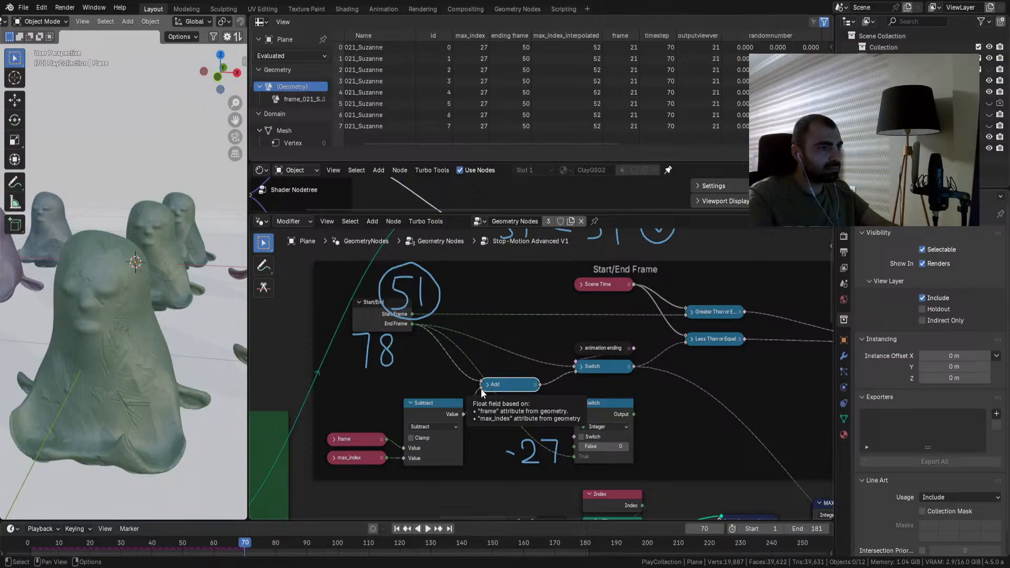
pyautogui.moveTo(481, 388); pyautogui.dragTo(495, 447)
pyautogui.moveTo(573, 459); pyautogui.dragTo(573, 458)
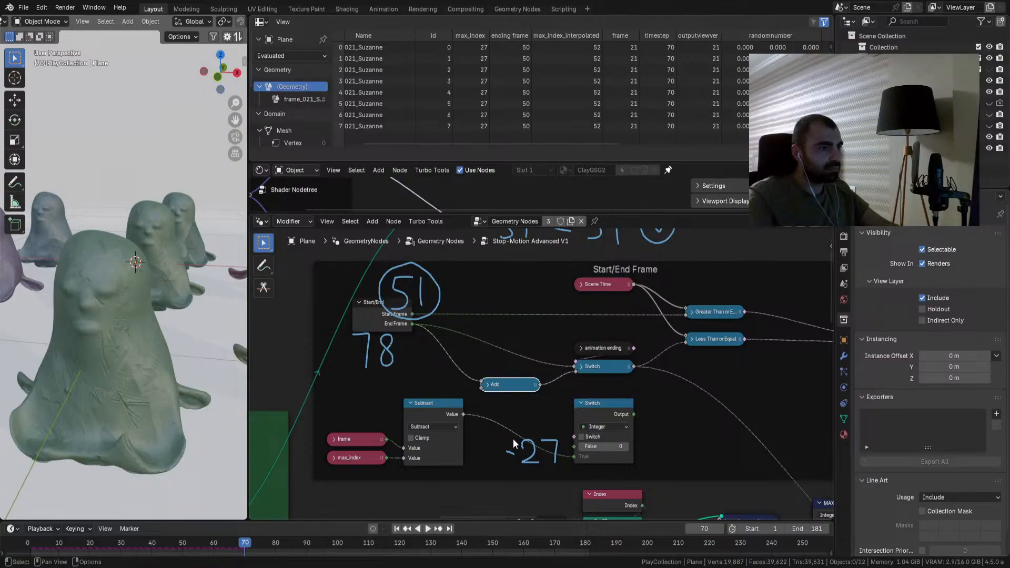
pyautogui.hotkey('ctrl', 'z')
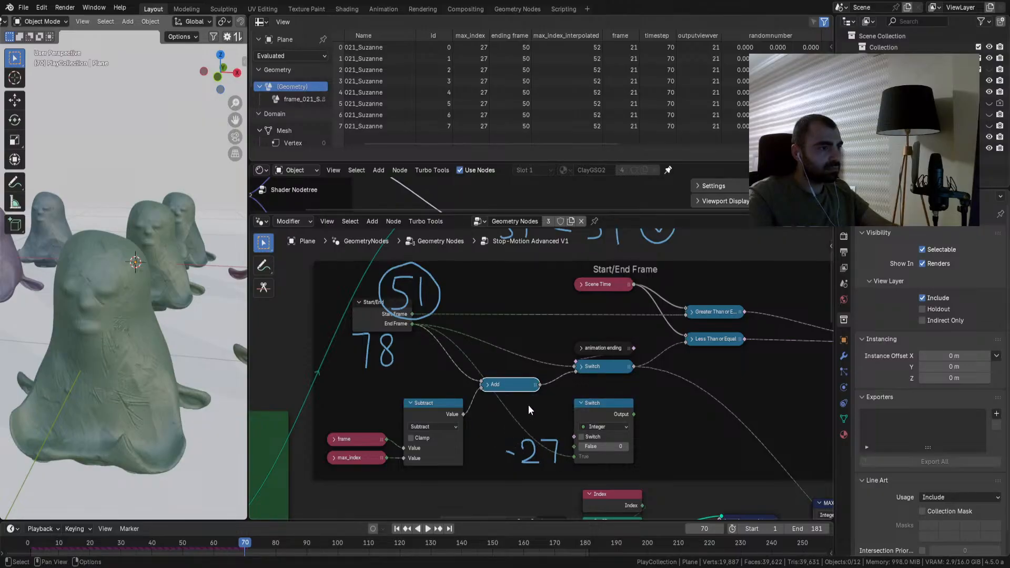
# Step: Detach the Add node from the original Switch, lower it and place a new Less Than math node above it
pyautogui.moveTo(574, 372); pyautogui.dragTo(567, 447)
pyautogui.moveTo(510, 388); pyautogui.dragTo(538, 385)
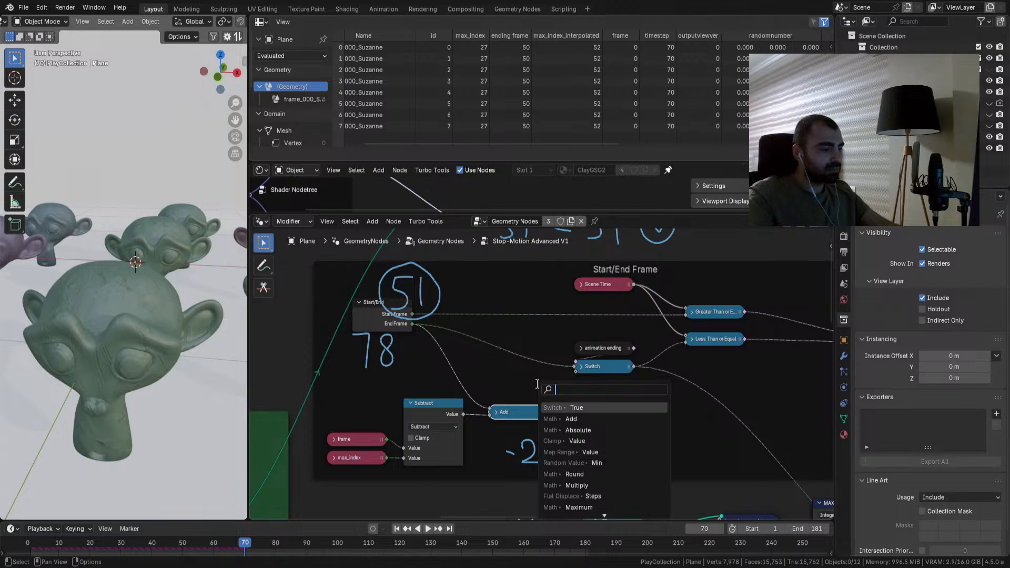
pyautogui.write('less')
pyautogui.press('Return')
pyautogui.click(520, 401)
pyautogui.click(564, 368)
# Step: Drive the new Switch's condition with the Less Than result and its True input with the Add result
pyautogui.moveTo(575, 369); pyautogui.dragTo(570, 392)
pyautogui.moveTo(623, 428); pyautogui.dragTo(626, 436)
pyautogui.moveTo(548, 412); pyautogui.dragTo(626, 456)
# Step: Wire End Frame and the Add result into the Less Than node, and connect End Frame to the new Switch's False input
pyautogui.moveTo(413, 323); pyautogui.dragTo(449, 347)
pyautogui.moveTo(487, 391); pyautogui.dragTo(490, 381)
pyautogui.moveTo(547, 413); pyautogui.dragTo(490, 390)
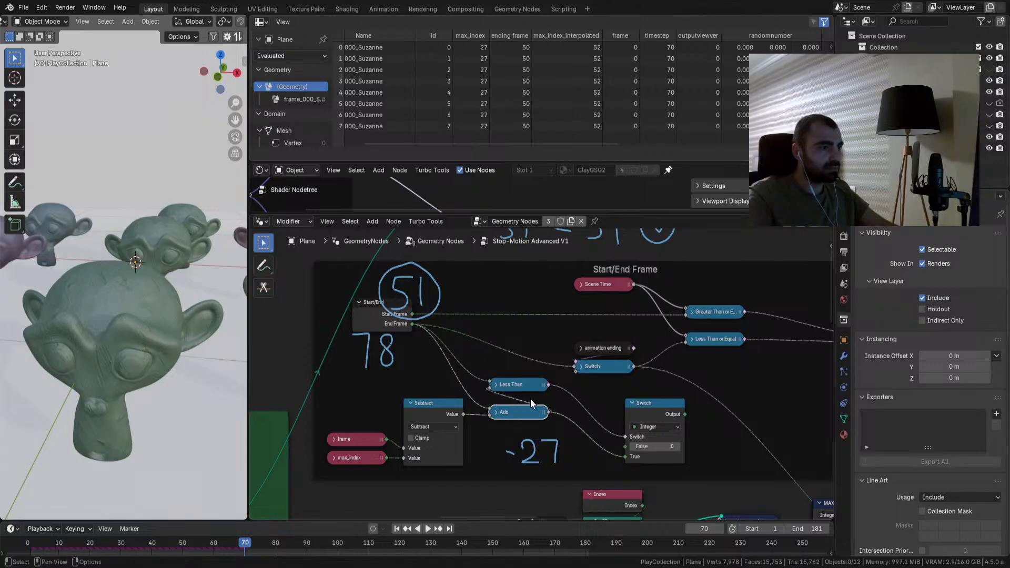
pyautogui.click(491, 387)
pyautogui.moveTo(414, 327); pyautogui.dragTo(488, 390)
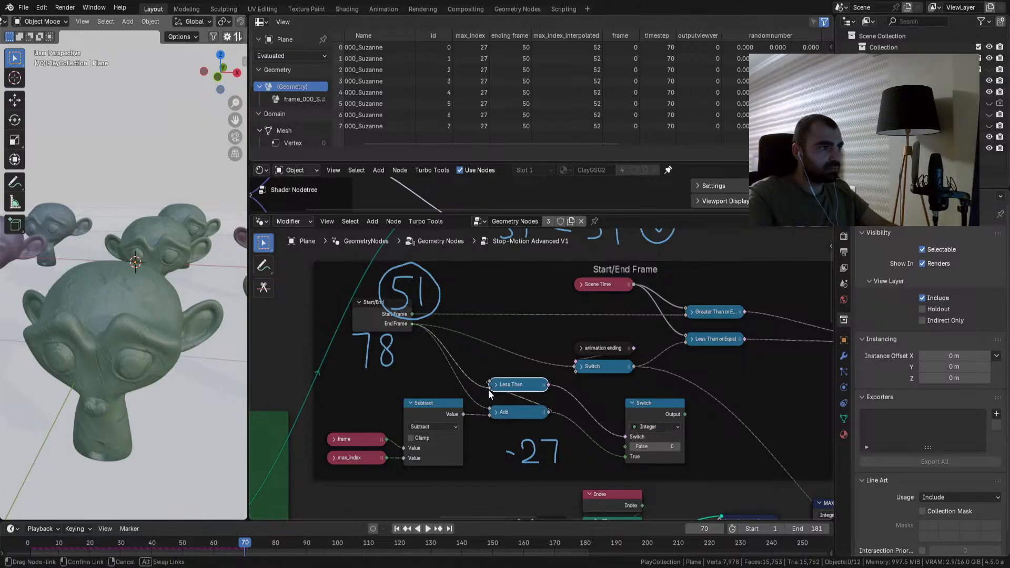
pyautogui.moveTo(413, 324); pyautogui.dragTo(620, 447)
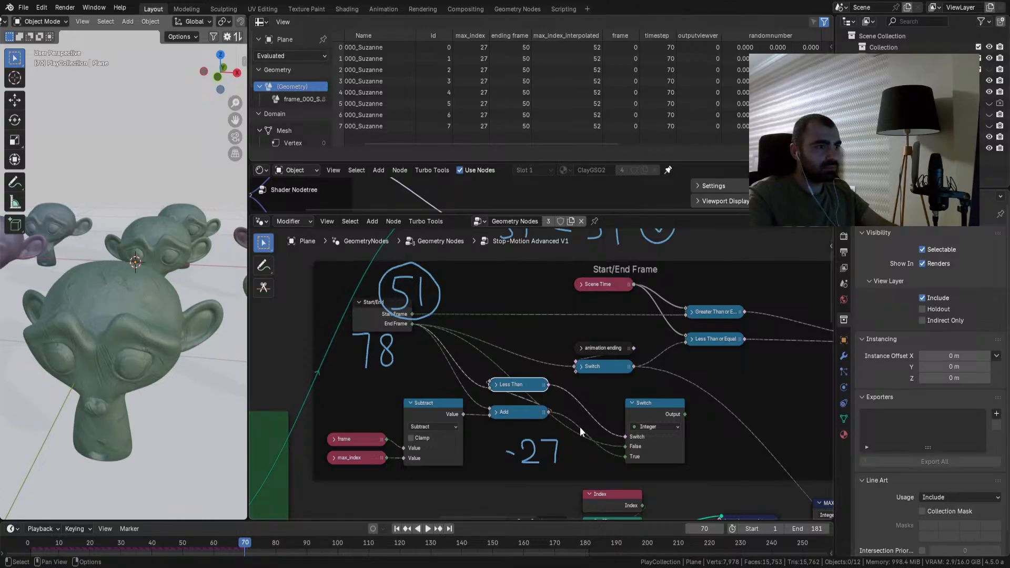
# Step: Insert a reroute point on the link from the Add node to the new Switch's True input and place it lower
pyautogui.keyDown('shift'); pyautogui.moveTo(573, 420); pyautogui.dragTo(569, 423, button='right'); pyautogui.keyUp('shift')
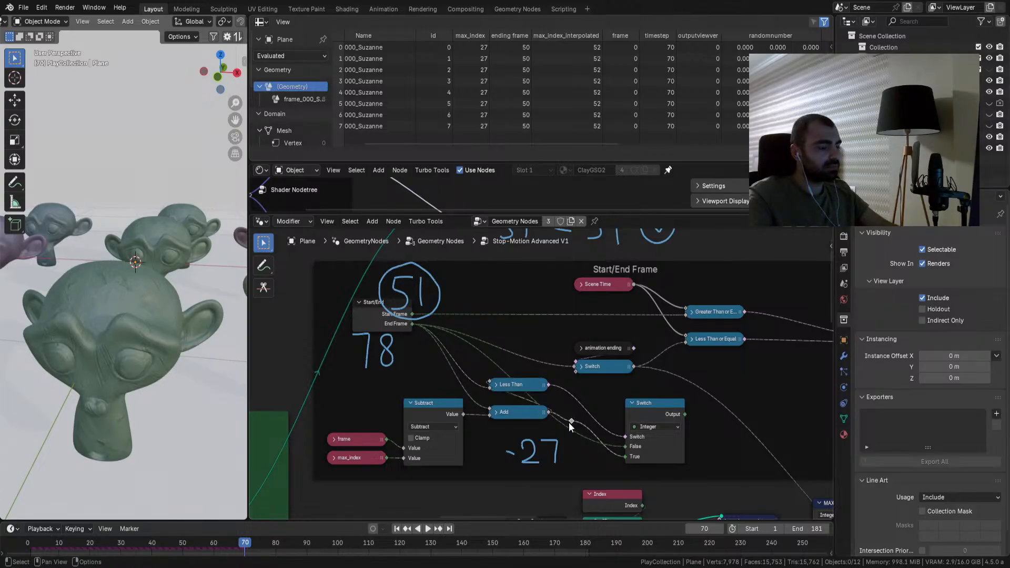
pyautogui.press('g')
pyautogui.click(565, 459)
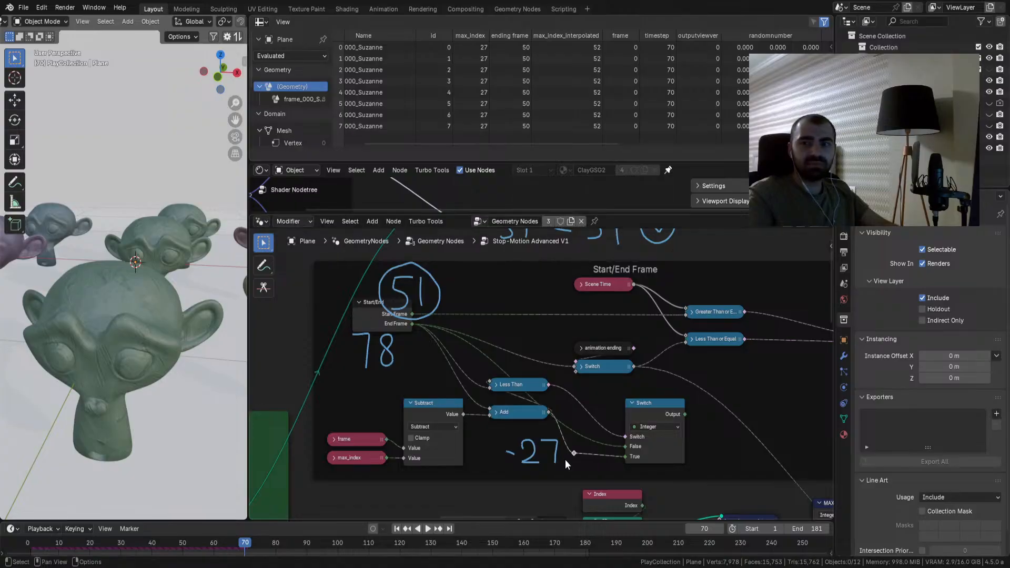
# Step: Connect the new Switch's output to the original Switch's True input and test it by playing from the first frame and scrubbing
pyautogui.click(396, 529)
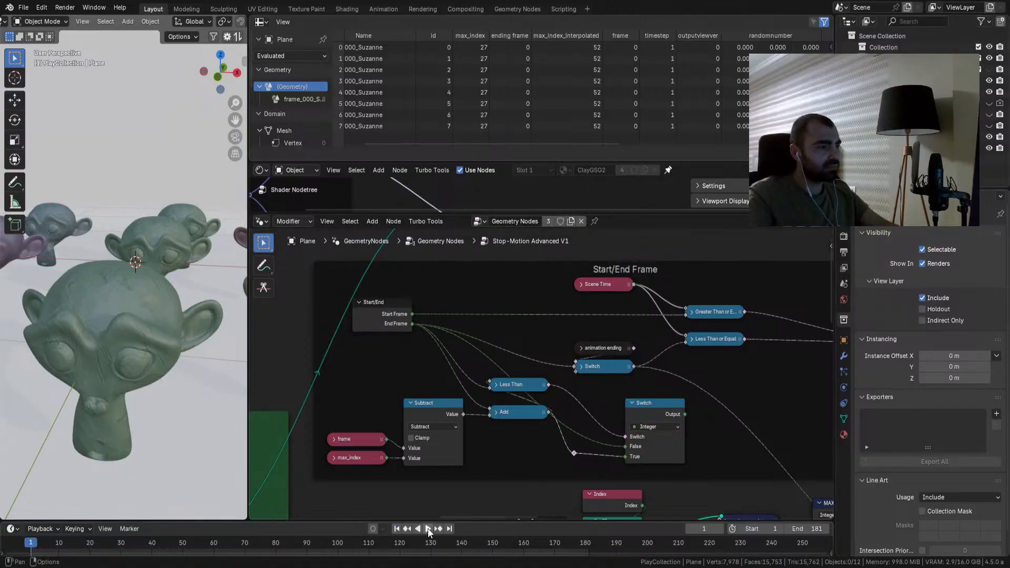
pyautogui.click(428, 529)
pyautogui.moveTo(685, 414); pyautogui.dragTo(575, 370)
pyautogui.press('space')
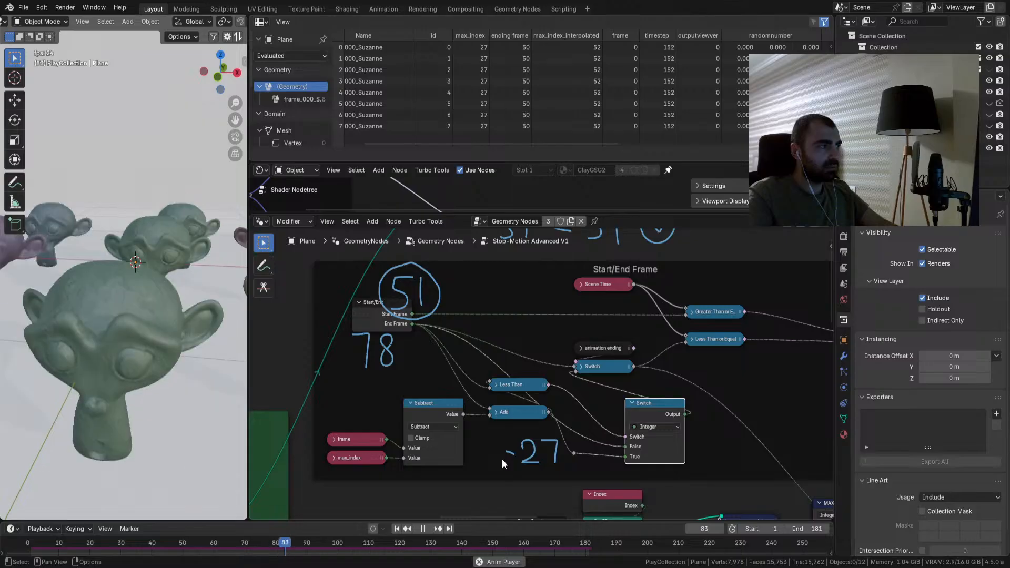
pyautogui.moveTo(232, 546)
pyautogui.mouseDown()
pyautogui.moveTo(219, 545)
pyautogui.moveTo(273, 538)
pyautogui.mouseUp()
# Step: Add an Integer Named Attribute node reading max_index_interpolated and feed it into the Subtract node in place of max_index
pyautogui.scroll(-5, 413, 440)
pyautogui.scroll(5, 414, 440)
pyautogui.moveTo(394, 462); pyautogui.dragTo(497, 396, button='middle')
pyautogui.press('q')
pyautogui.click(460, 416)
pyautogui.click(416, 420)
pyautogui.click(459, 462)
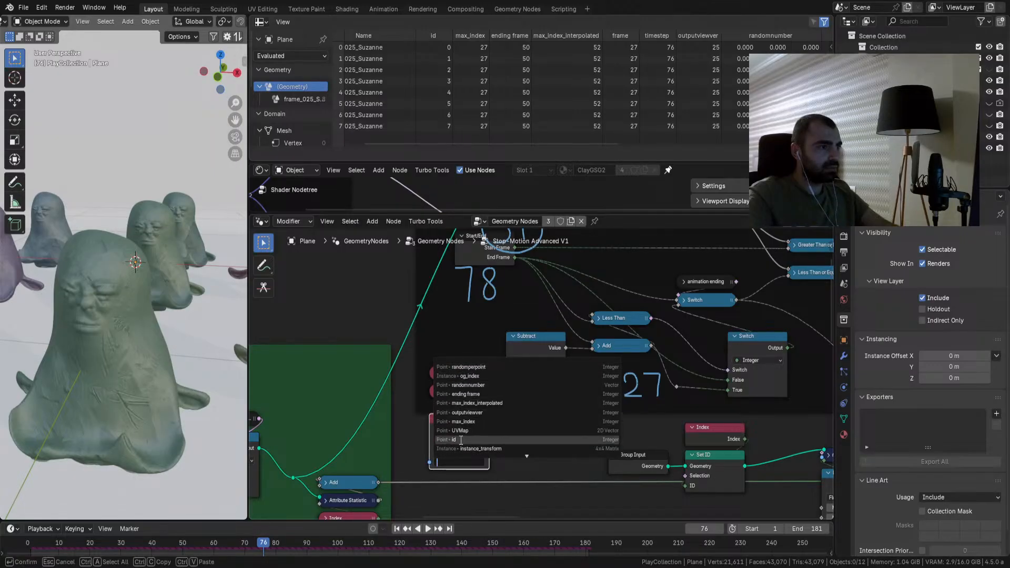
pyautogui.click(476, 403)
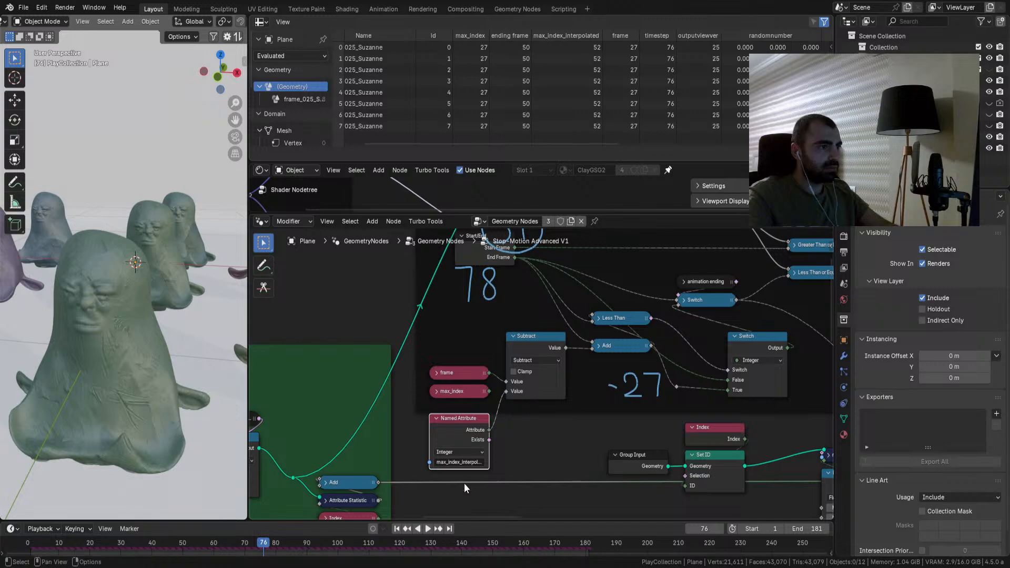
# Step: Play the animation from the first frame and move the max_index_interpolated attribute node above the frame node
pyautogui.click(396, 529)
pyautogui.click(426, 529)
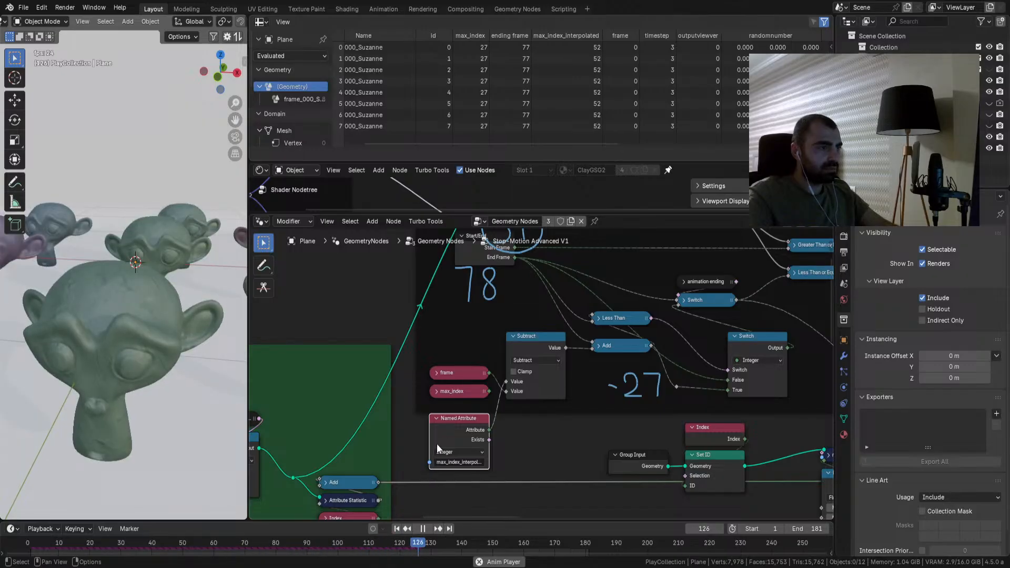
pyautogui.moveTo(444, 432); pyautogui.dragTo(444, 309)
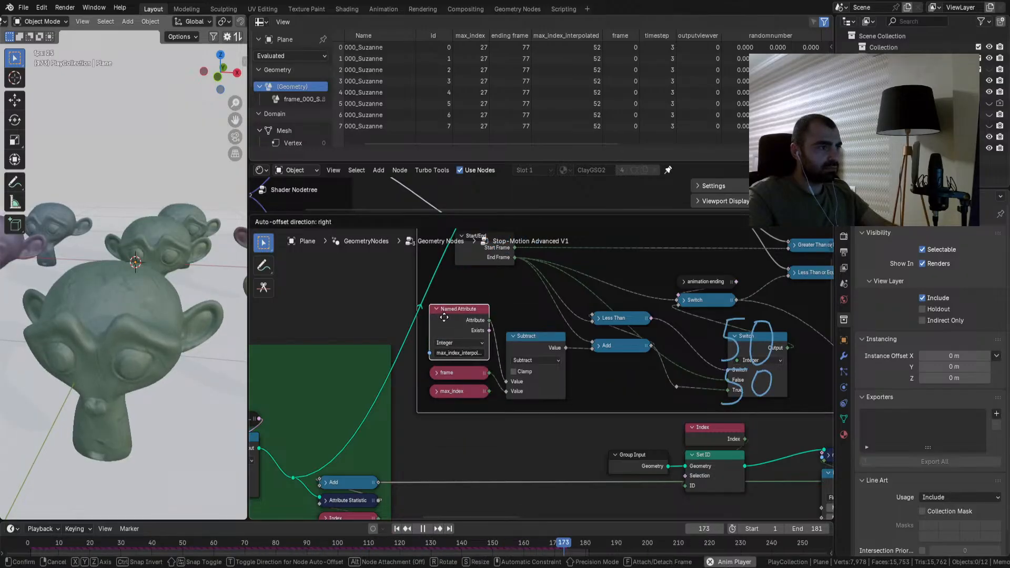
pyautogui.click(445, 319)
pyautogui.moveTo(566, 372)
pyautogui.mouseDown(button='middle')
pyautogui.moveTo(485, 402)
pyautogui.moveTo(496, 411)
pyautogui.mouseUp(button='middle')
pyautogui.press('space')
# Step: Erase the handwritten 51, 78 and -27 annotations around the Start/End Frame nodes
pyautogui.press('c')
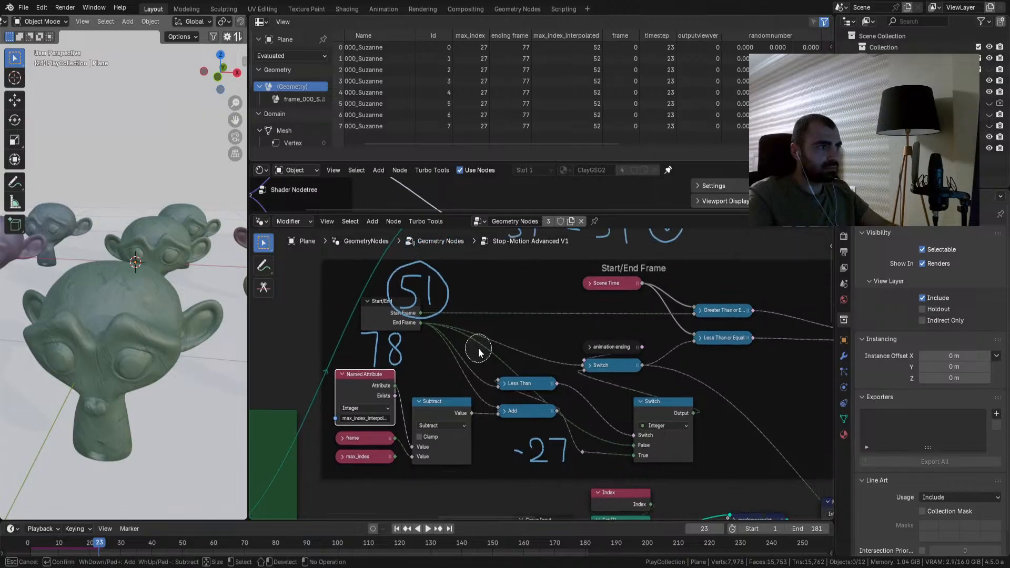
pyautogui.press('Escape')
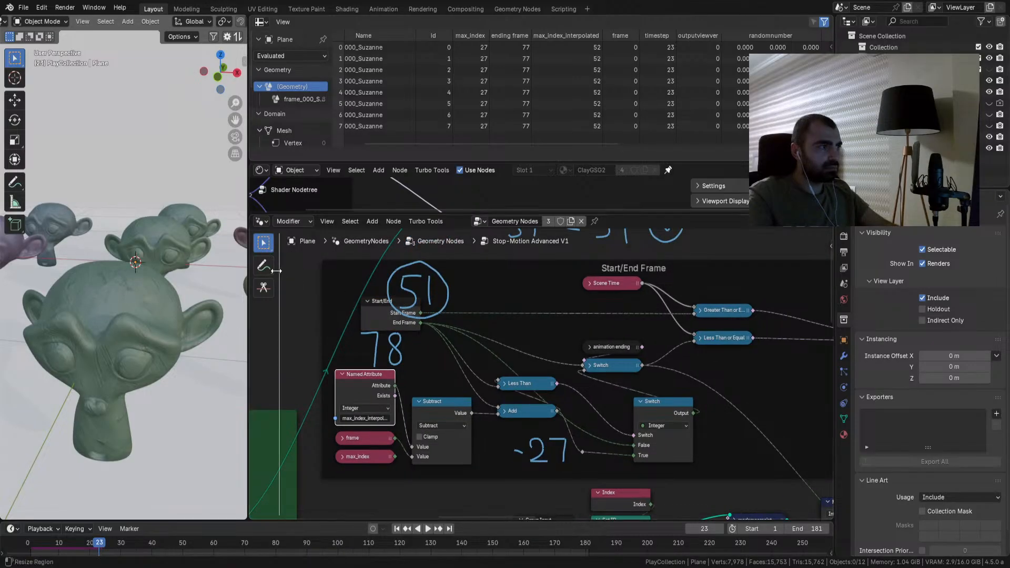
pyautogui.click(264, 265)
pyautogui.moveTo(270, 271); pyautogui.dragTo(295, 338)
pyautogui.moveTo(395, 289)
pyautogui.mouseDown()
pyautogui.moveTo(462, 319)
pyautogui.moveTo(515, 440)
pyautogui.moveTo(411, 347)
pyautogui.mouseUp()
pyautogui.click(266, 245)
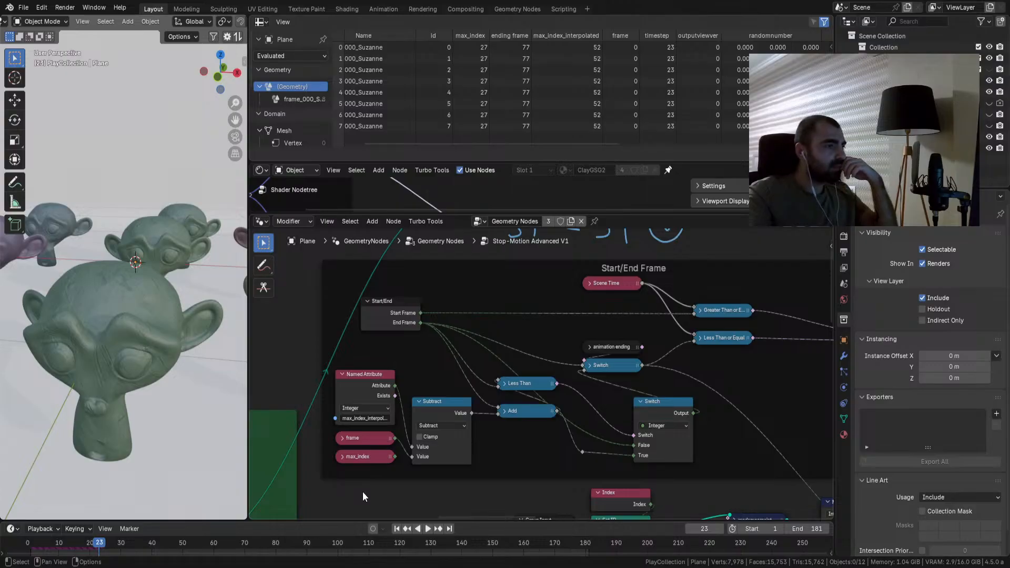
# Step: Delete the new Switch, the Less Than and Add nodes and the leftover reroute point
pyautogui.moveTo(465, 426); pyautogui.dragTo(476, 428, button='middle')
pyautogui.scroll(2, 485, 431)
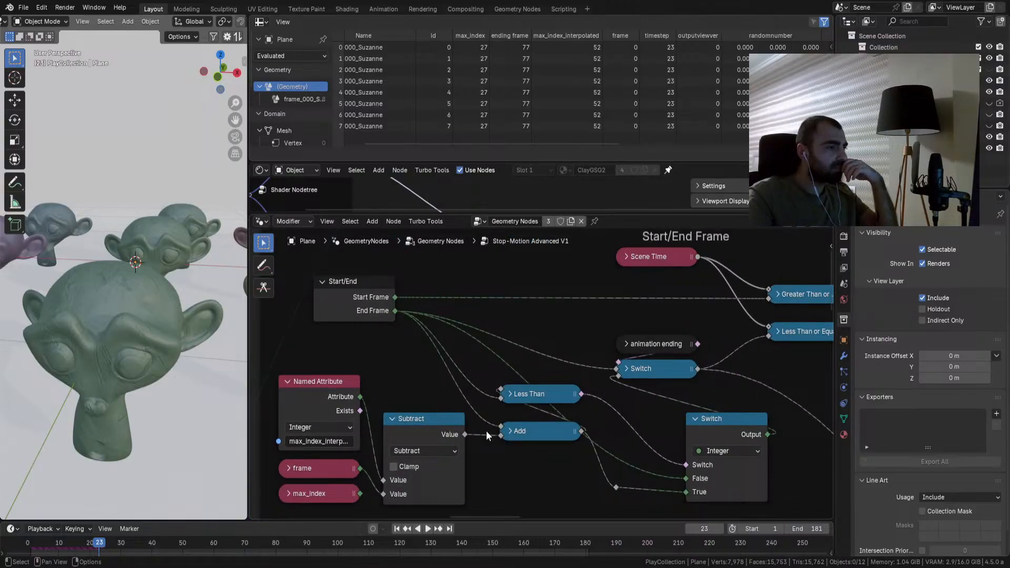
pyautogui.scroll(-2, 486, 431)
pyautogui.moveTo(482, 413)
pyautogui.moveTo(665, 416); pyautogui.dragTo(622, 415)
pyautogui.scroll(2, 627, 417)
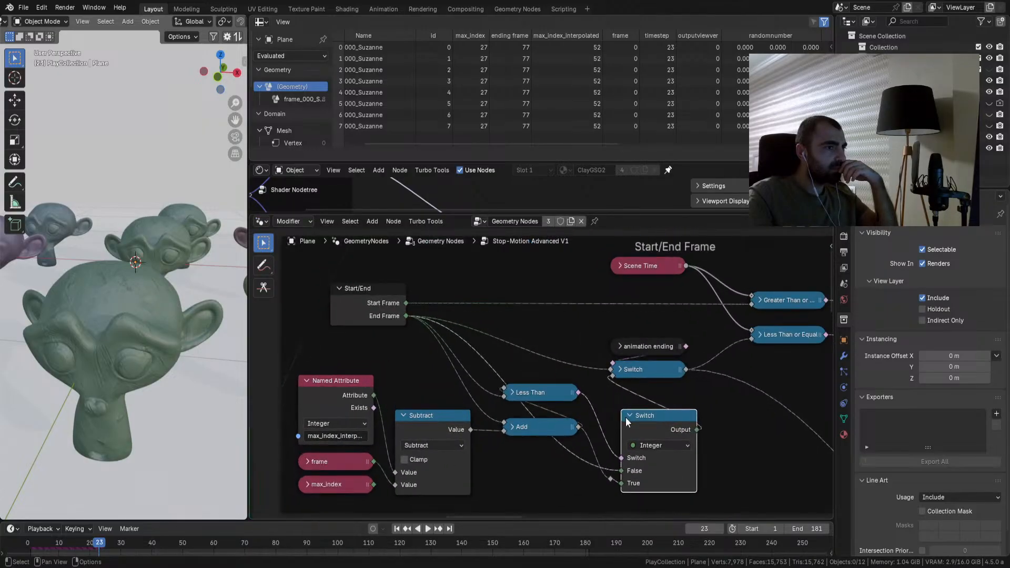
pyautogui.hotkey('ctrl', 'x')
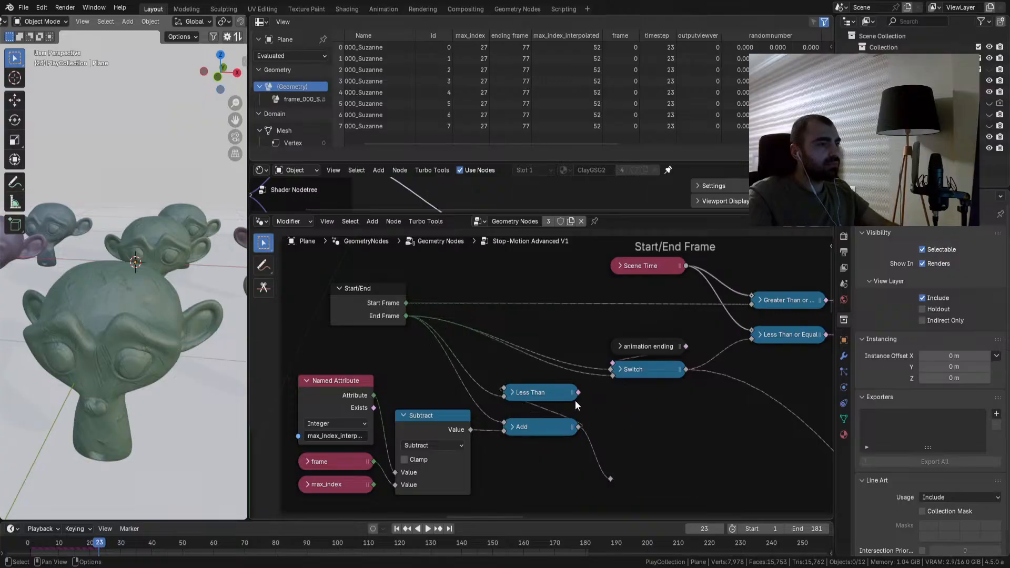
pyautogui.click(551, 428)
pyautogui.hotkey('ctrl', 'x')
pyautogui.moveTo(646, 436); pyautogui.dragTo(611, 468)
pyautogui.hotkey('ctrl', 'x')
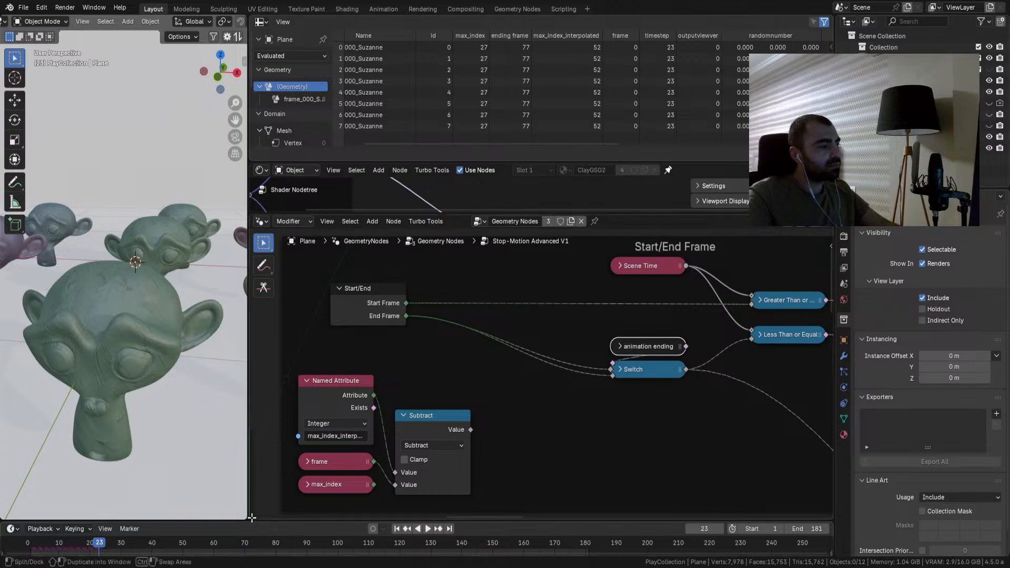
# Step: Feed the Subtract result into the Switch's True input, undo a trial removal of the max_index_interpolated node, and play the animation
pyautogui.moveTo(470, 429); pyautogui.dragTo(610, 375)
pyautogui.click(364, 444)
pyautogui.hotkey('ctrl', 'x')
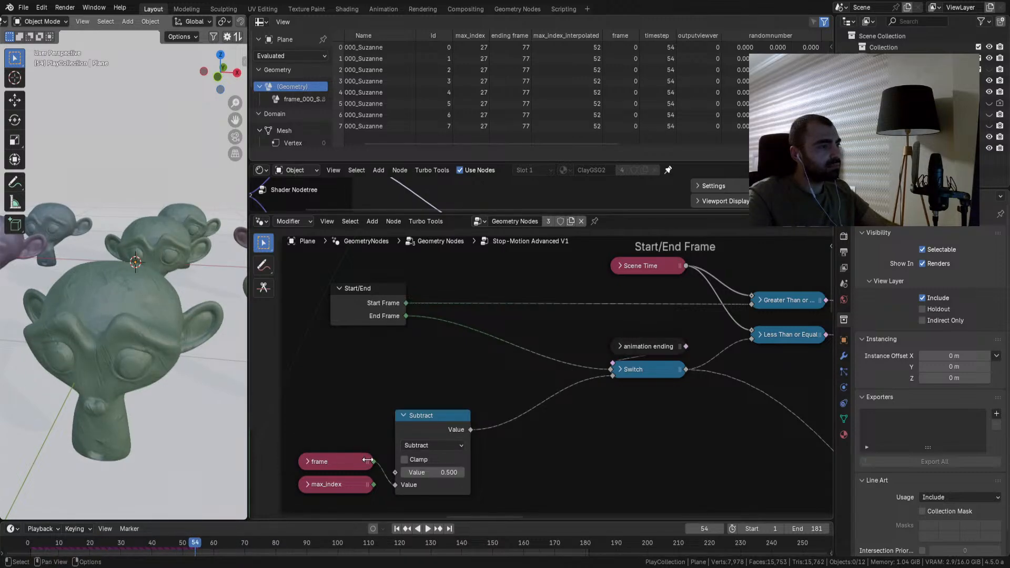
pyautogui.hotkey('ctrl', 'z')
pyautogui.press('space')
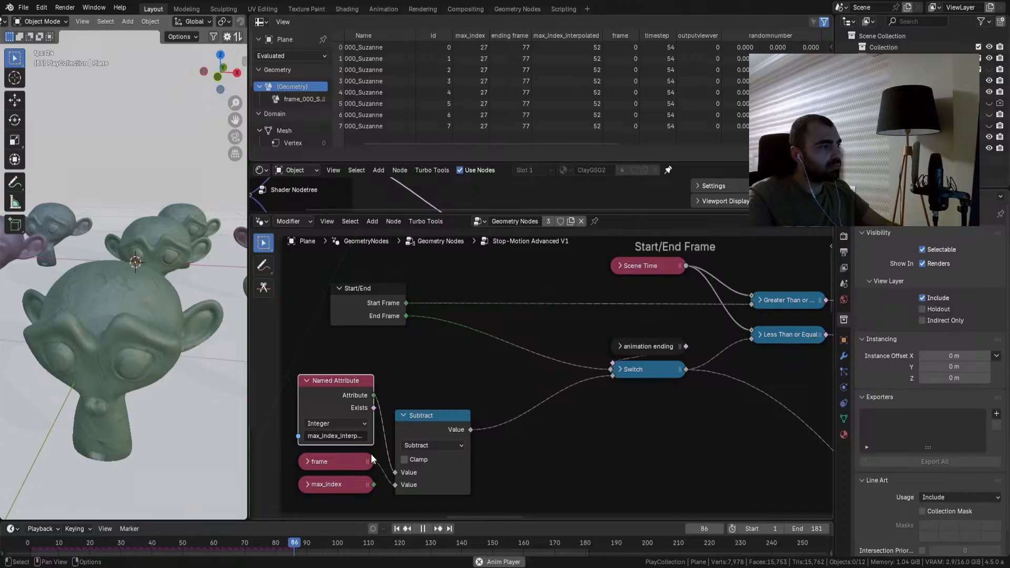
pyautogui.press('space')
# Step: Erase the remaining handwritten annotation below the Switch node
pyautogui.scroll(-2, 316, 368)
pyautogui.click(264, 266)
pyautogui.moveTo(646, 404)
pyautogui.keyDown('ctrl'); pyautogui.mouseDown()
pyautogui.moveTo(663, 410)
pyautogui.moveTo(653, 427)
pyautogui.mouseUp(); pyautogui.keyUp('ctrl')
pyautogui.rightClick(647, 433)
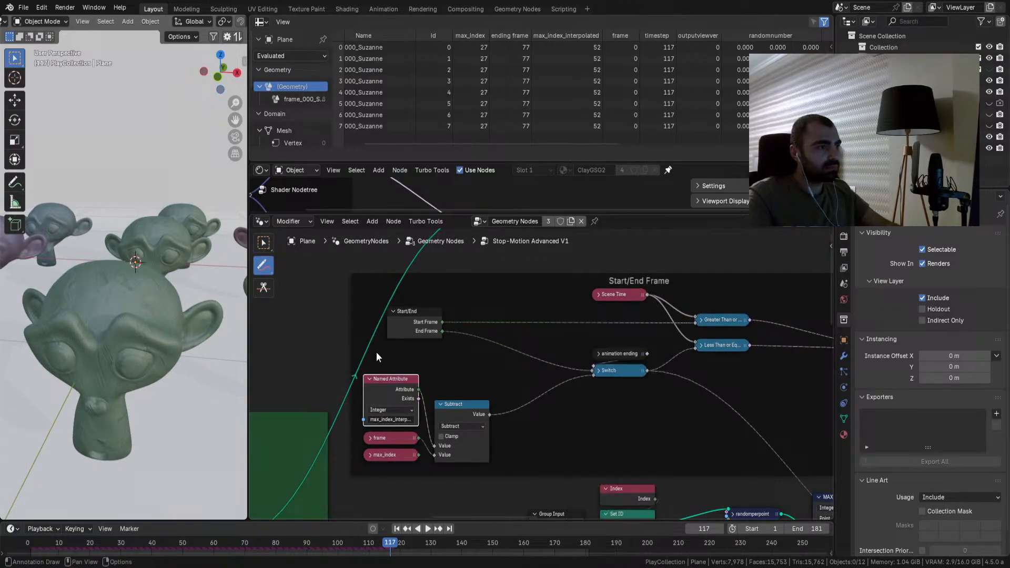
# Step: Play the animation from the first frame and review the time settings on the Stop-Motion Advanced V1 node outside the group
pyautogui.scroll(1, 324, 375)
pyautogui.hotkey('shift', 'Left')
pyautogui.press('space')
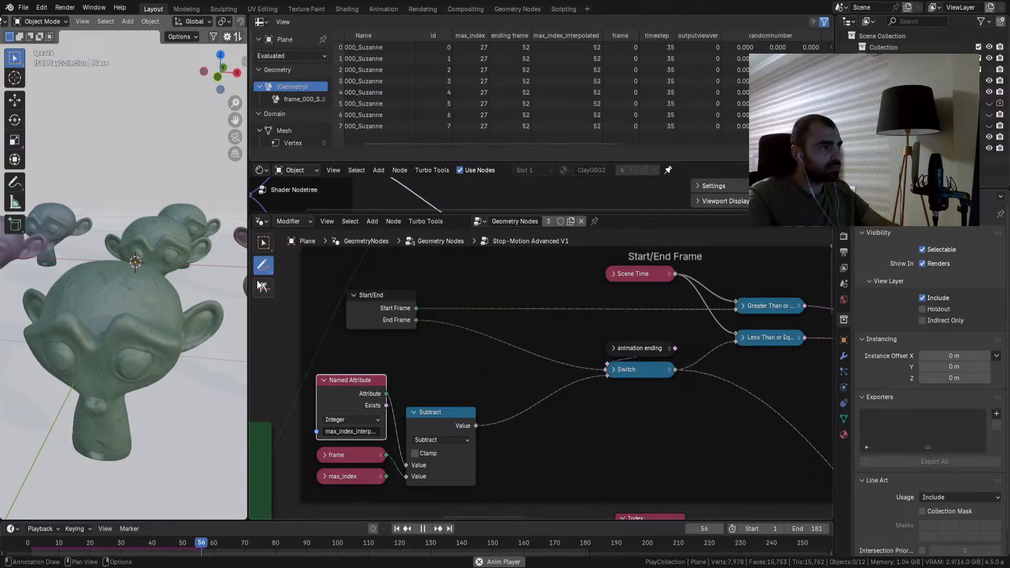
pyautogui.click(263, 243)
pyautogui.press('space')
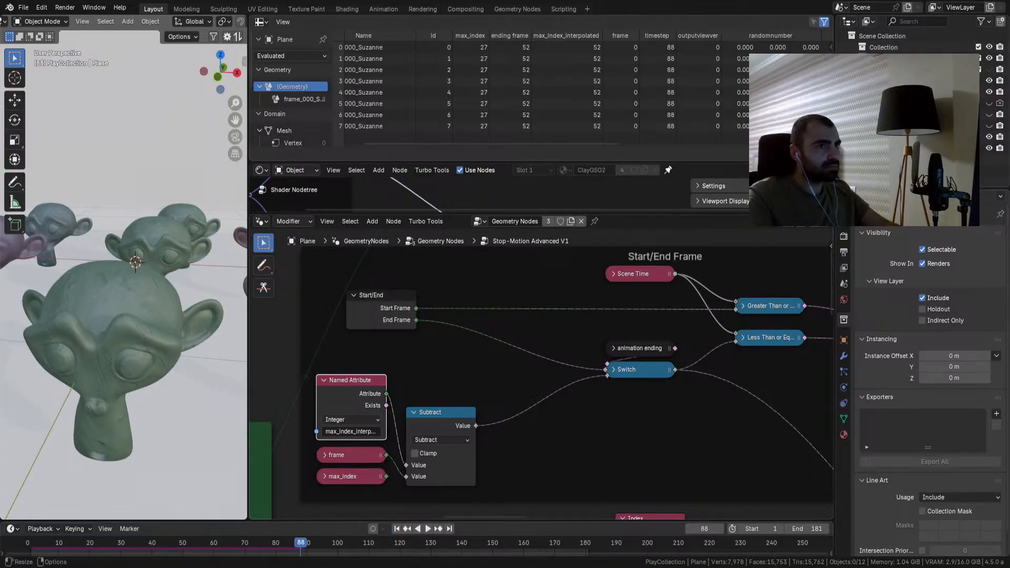
pyautogui.press('Tab')
pyautogui.scroll(1, 617, 420)
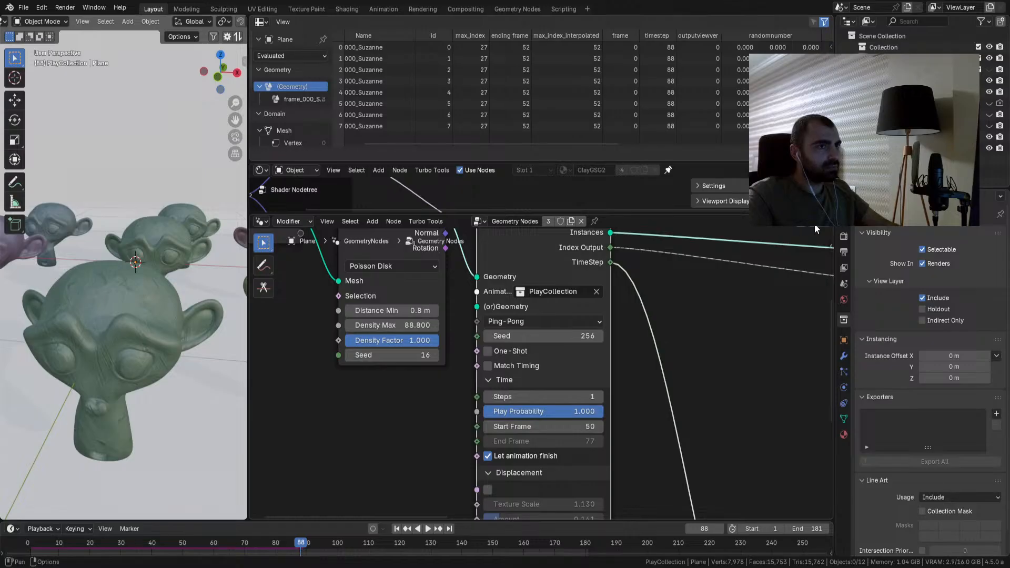
pyautogui.moveTo(598, 259); pyautogui.dragTo(591, 371, button='middle')
pyautogui.click(596, 314)
pyautogui.scroll(-3, 595, 372)
pyautogui.moveTo(558, 415); pyautogui.dragTo(582, 403, button='middle')
pyautogui.scroll(4, 578, 401)
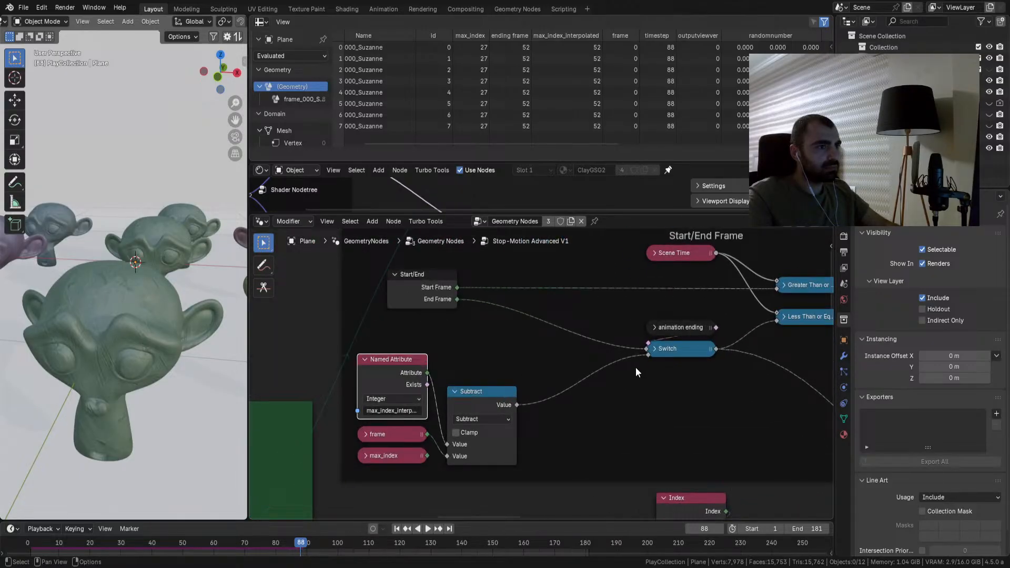
# Step: Insert an Add math node that sums End Frame and the Subtract result, and feed it into the Switch's True input
pyautogui.moveTo(486, 395)
pyautogui.mouseDown()
pyautogui.moveTo(506, 383)
pyautogui.moveTo(487, 383)
pyautogui.mouseUp()
pyautogui.moveTo(458, 300); pyautogui.dragTo(510, 345)
pyautogui.click(551, 366)
pyautogui.click(578, 385)
pyautogui.moveTo(517, 395); pyautogui.dragTo(538, 424)
pyautogui.moveTo(607, 373)
pyautogui.mouseDown()
pyautogui.moveTo(648, 355)
pyautogui.moveTo(609, 368)
pyautogui.mouseUp()
pyautogui.moveTo(672, 383); pyautogui.dragTo(617, 388, button='middle')
pyautogui.moveTo(527, 376); pyautogui.dragTo(532, 377)
# Step: Leave the group and replay the animation from the first frame with the Stop-Motion Advanced V1 settings in view
pyautogui.click(781, 224)
pyautogui.moveTo(572, 492); pyautogui.dragTo(583, 445, button='middle')
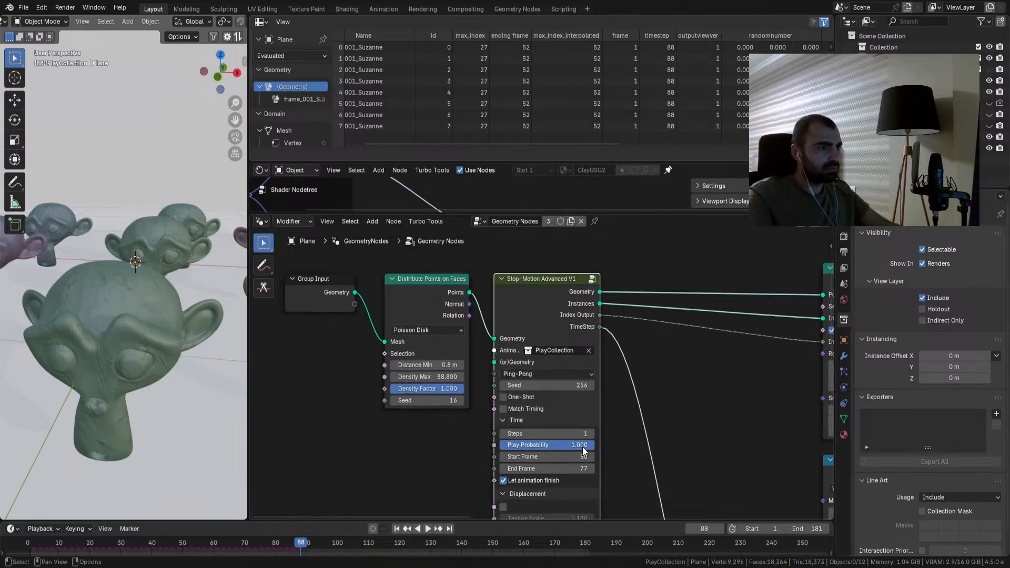
pyautogui.press('space')
pyautogui.press('space')
pyautogui.hotkey('shift', 'Left')
pyautogui.press('space')
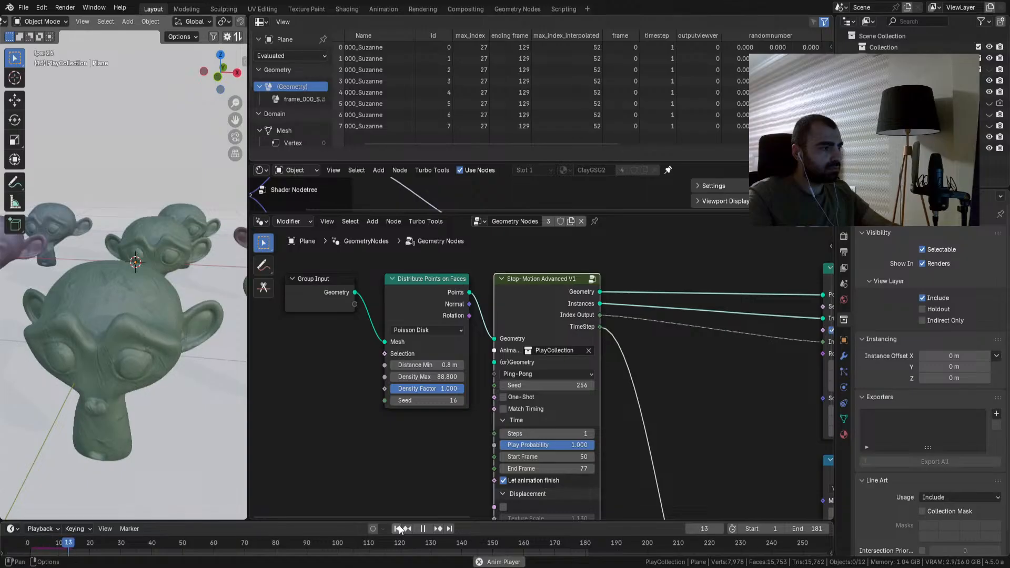
# Step: Return inside the group, scrub the timeline to frame 89 and enlarge the spreadsheet to examine the attribute values
pyautogui.press('Tab')
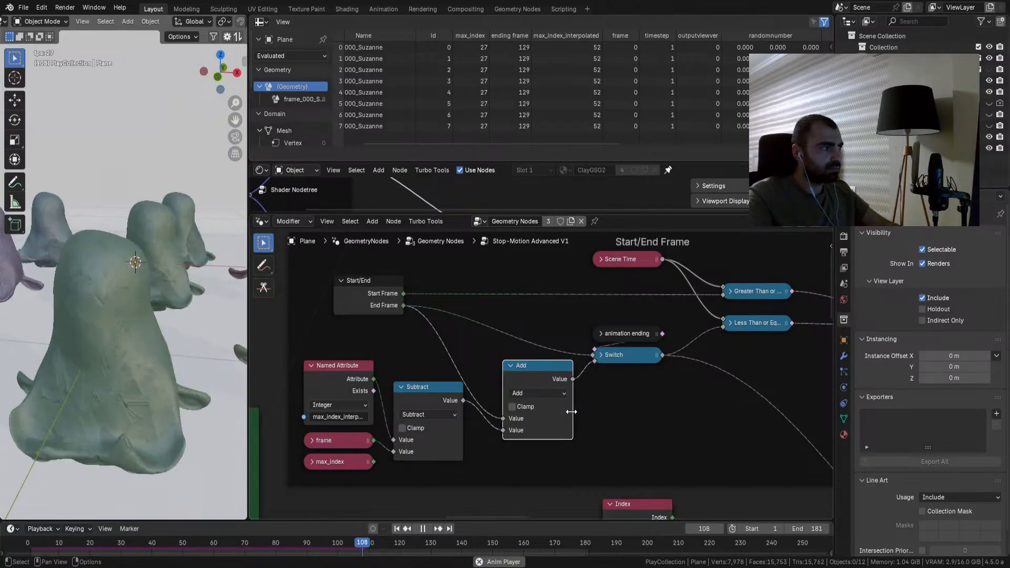
pyautogui.press('space')
pyautogui.moveTo(312, 542); pyautogui.dragTo(253, 554)
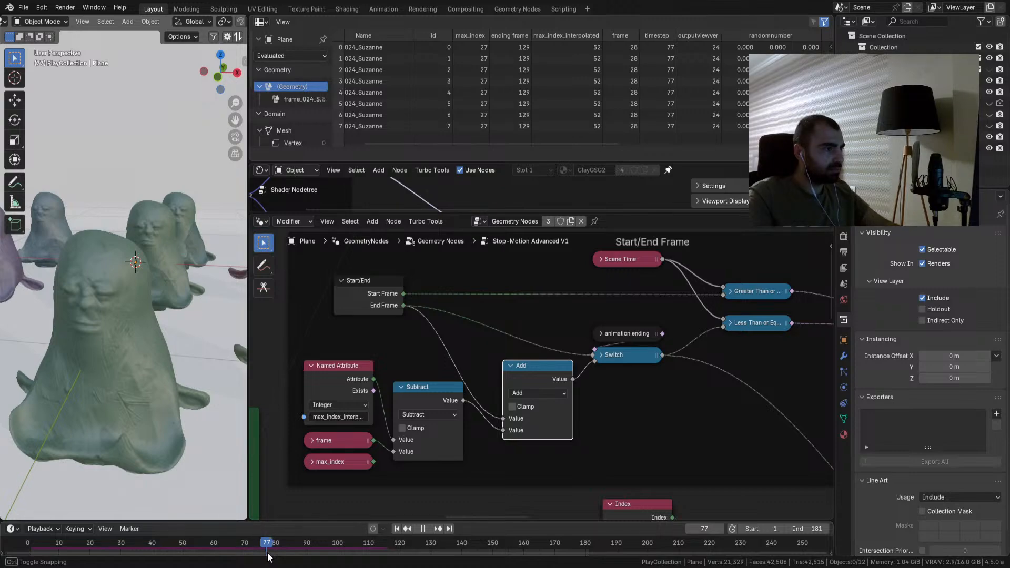
pyautogui.moveTo(271, 556); pyautogui.dragTo(304, 563)
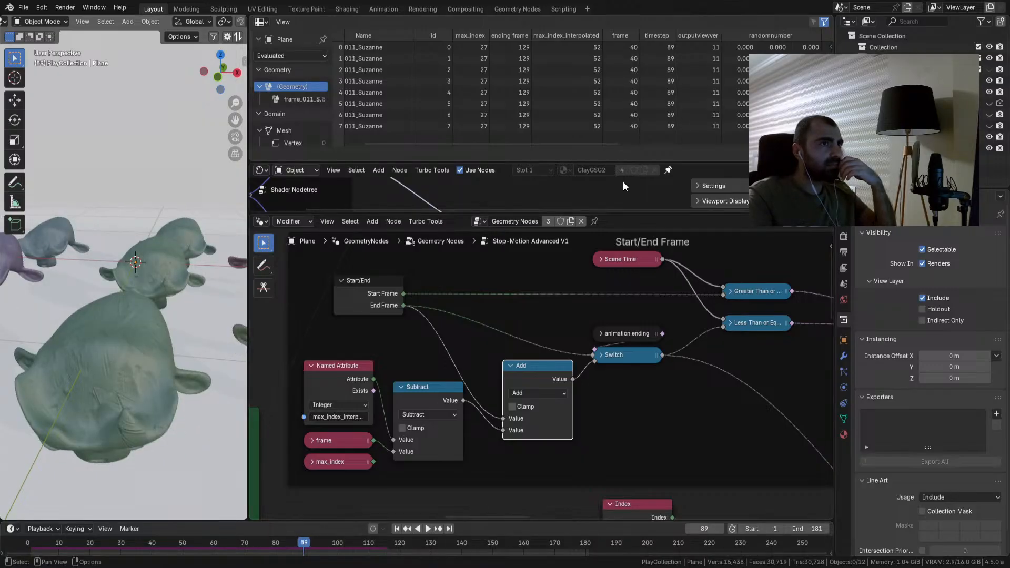
pyautogui.moveTo(628, 161); pyautogui.dragTo(628, 180)
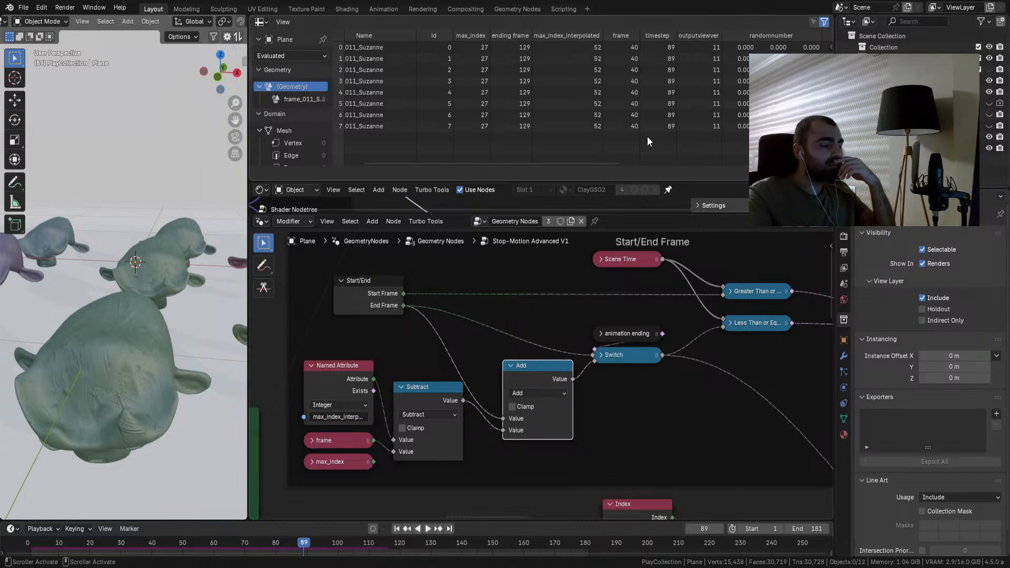
# Step: Replace the max_index_interpolated node with max_index passed through a new Multiply node into the Subtract node's first value
pyautogui.click(358, 371)
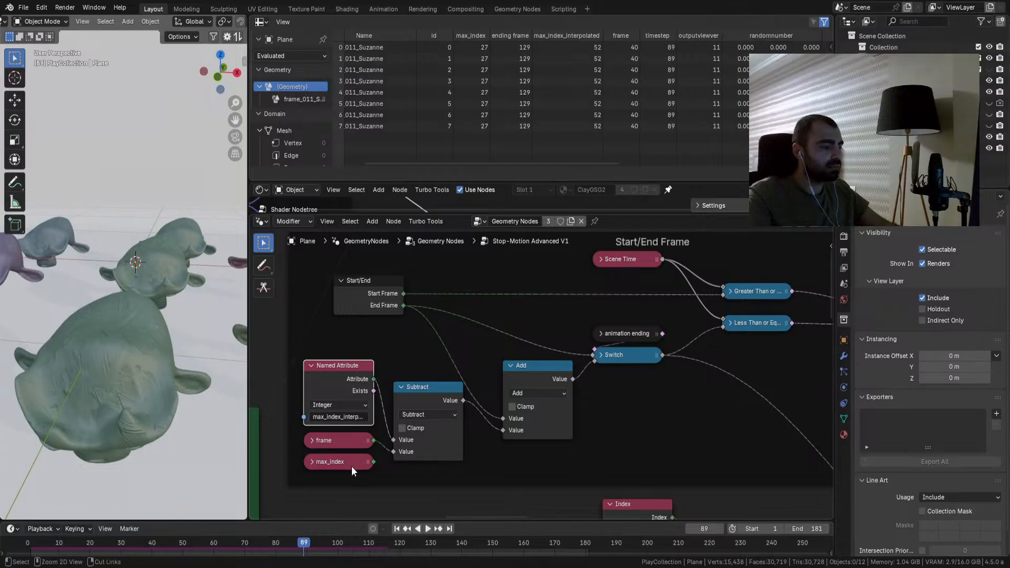
pyautogui.press('x')
pyautogui.moveTo(349, 465); pyautogui.dragTo(356, 403)
pyautogui.write('mult')
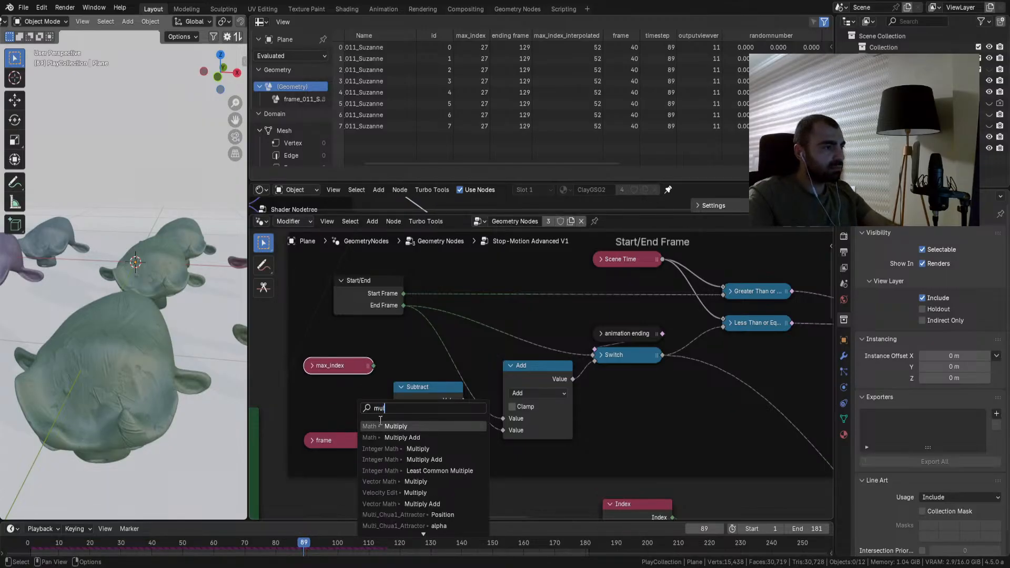
pyautogui.press('Return')
pyautogui.click(311, 387)
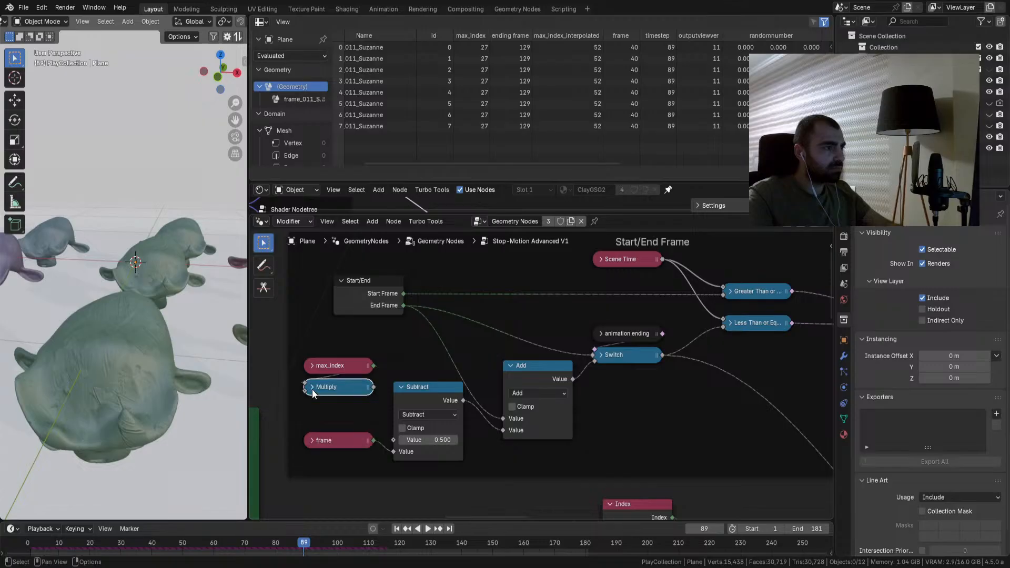
pyautogui.moveTo(374, 387); pyautogui.dragTo(394, 439)
# Step: Replay the animation from the first frame to check the ending with the multiplied max_index
pyautogui.click(397, 529)
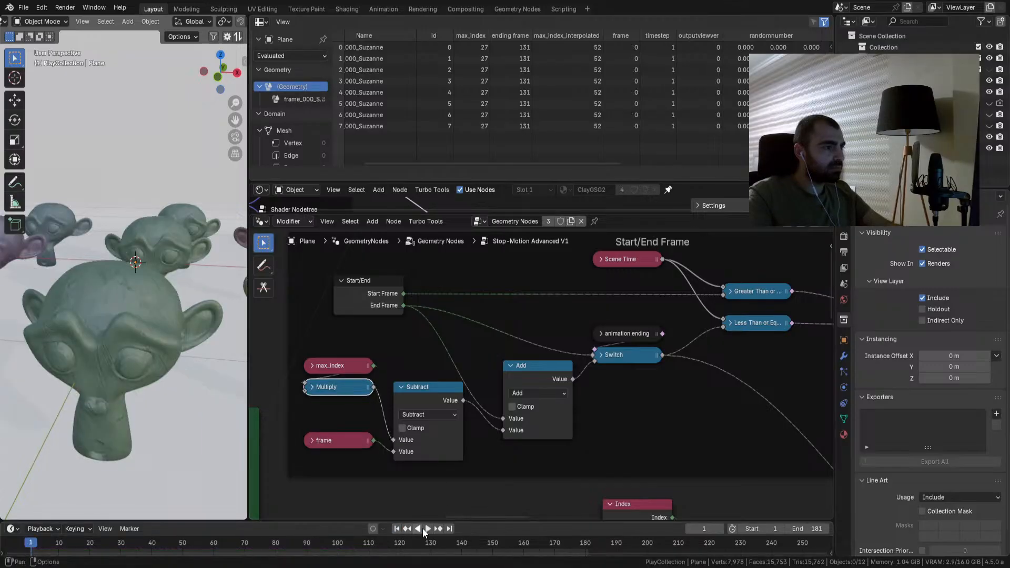
pyautogui.click(428, 529)
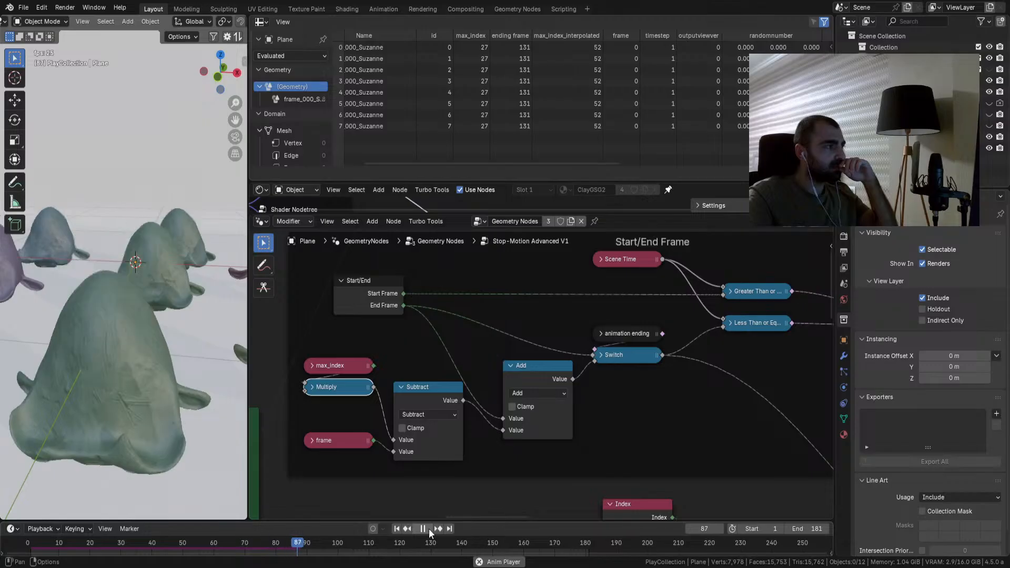
pyautogui.click(429, 530)
pyautogui.click(397, 529)
pyautogui.click(426, 528)
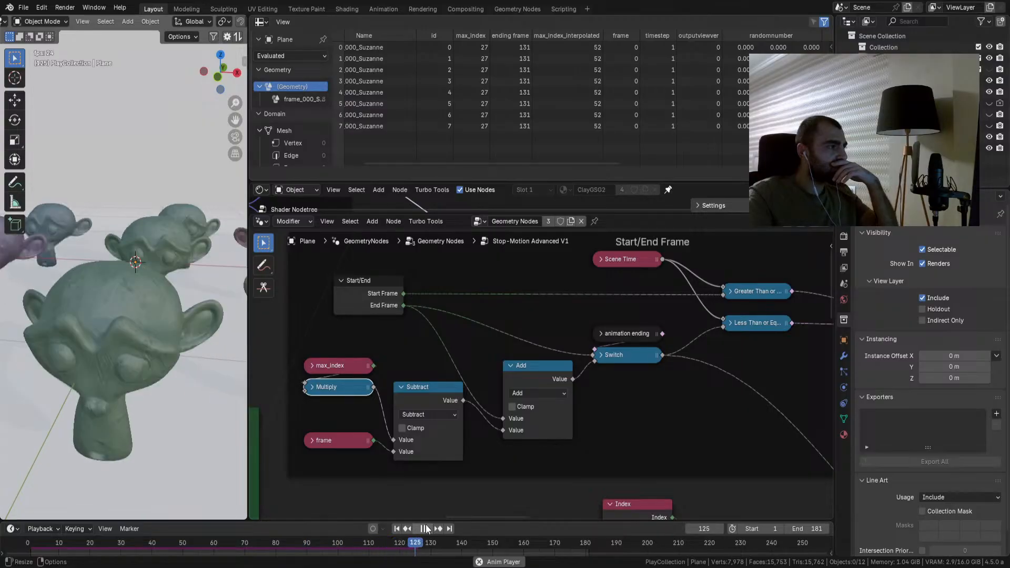
pyautogui.click(426, 529)
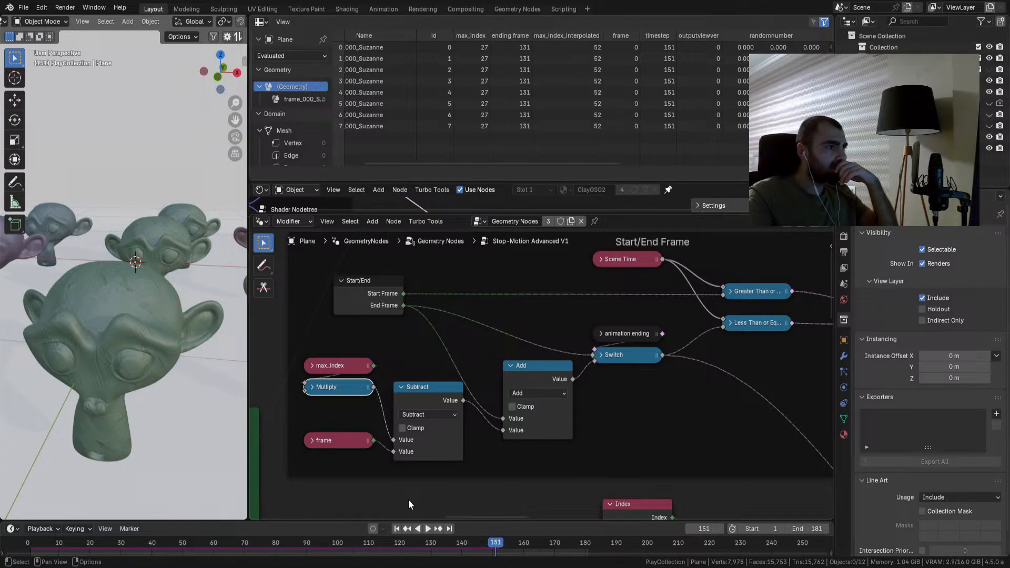
# Step: Move to frame 92 and remove the Add, Subtract, Multiply, max_index and frame nodes while keeping End Frame linked to the Switch
pyautogui.click(534, 369)
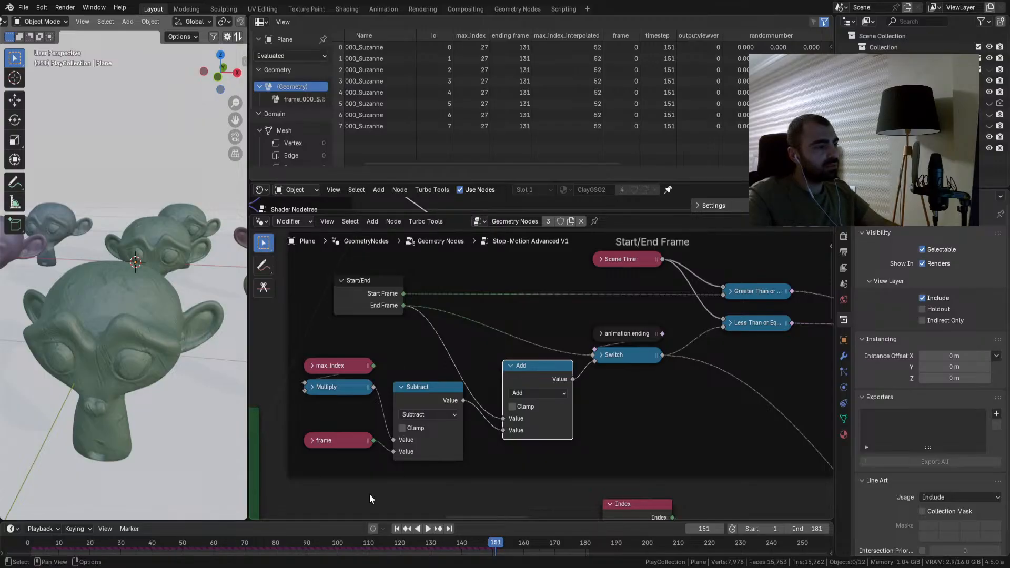
pyautogui.moveTo(317, 544)
pyautogui.mouseDown()
pyautogui.moveTo(270, 542)
pyautogui.moveTo(314, 550)
pyautogui.mouseUp()
pyautogui.keyDown('shift'); pyautogui.moveTo(467, 365); pyautogui.dragTo(333, 457); pyautogui.keyUp('shift')
pyautogui.hotkey('ctrl', 'x')
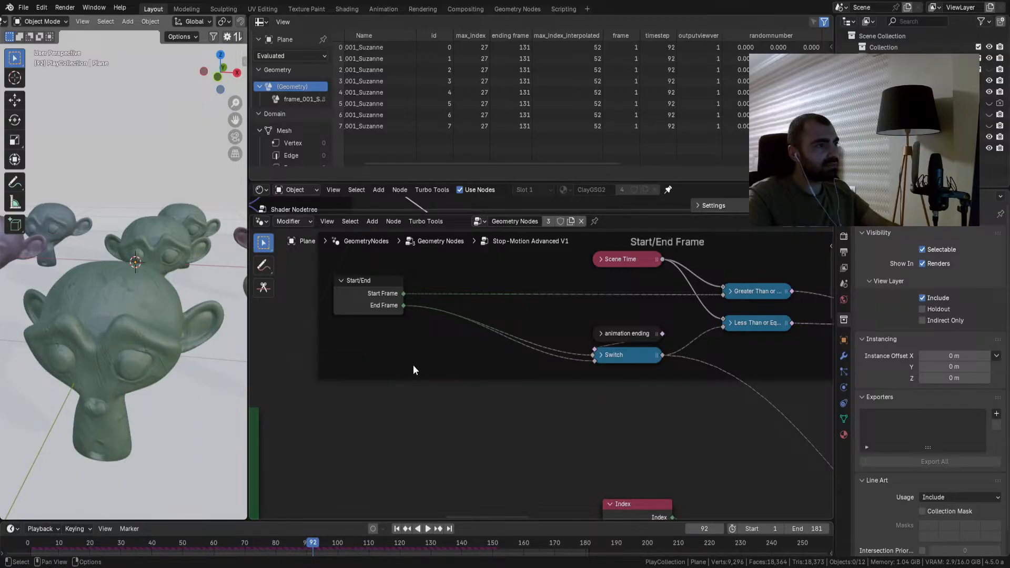
pyautogui.moveTo(401, 305); pyautogui.dragTo(426, 391)
pyautogui.write('switch')
pyautogui.press('Return')
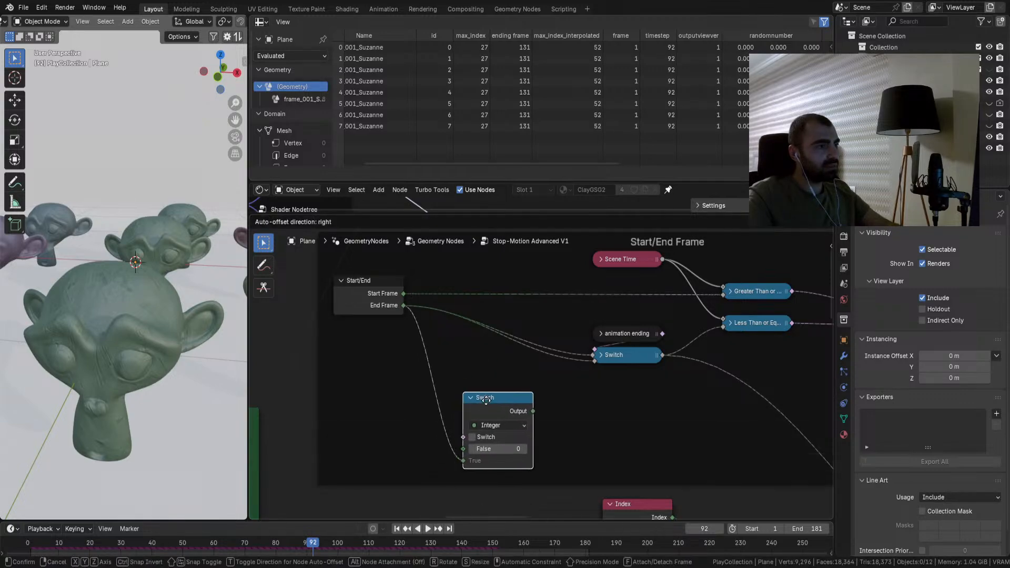
pyautogui.click(474, 395)
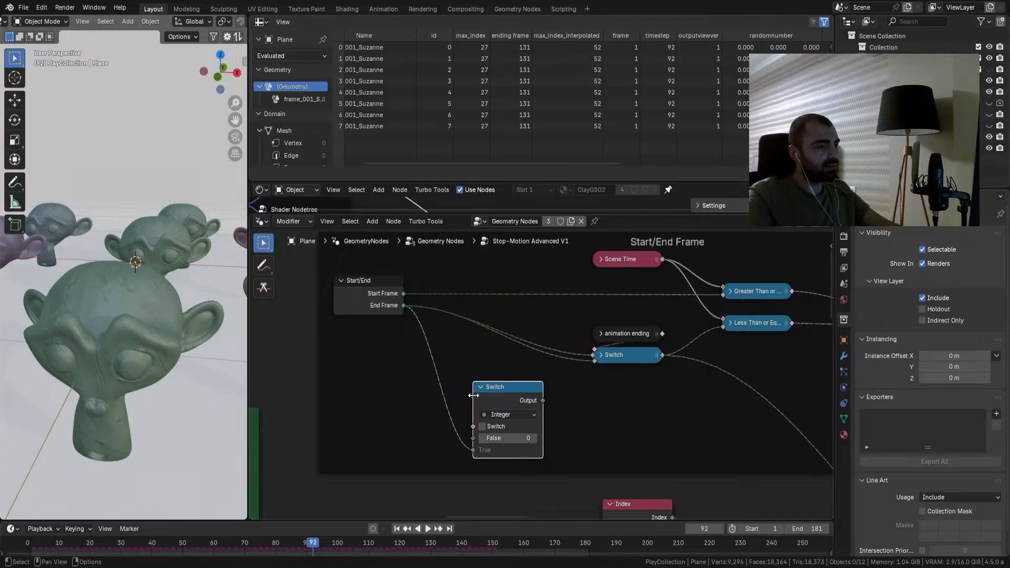
pyautogui.press('x')
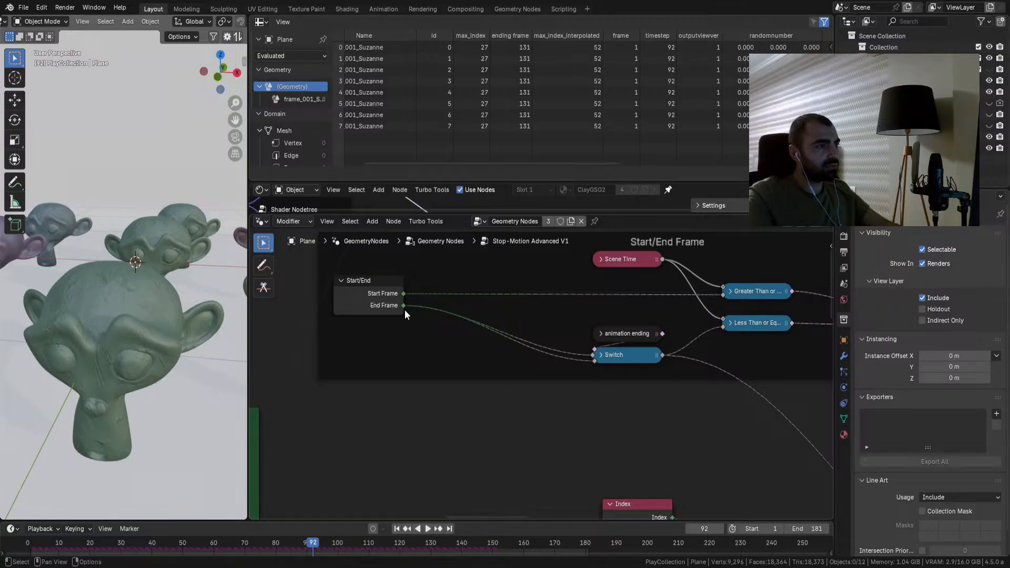
pyautogui.moveTo(403, 306); pyautogui.dragTo(459, 386)
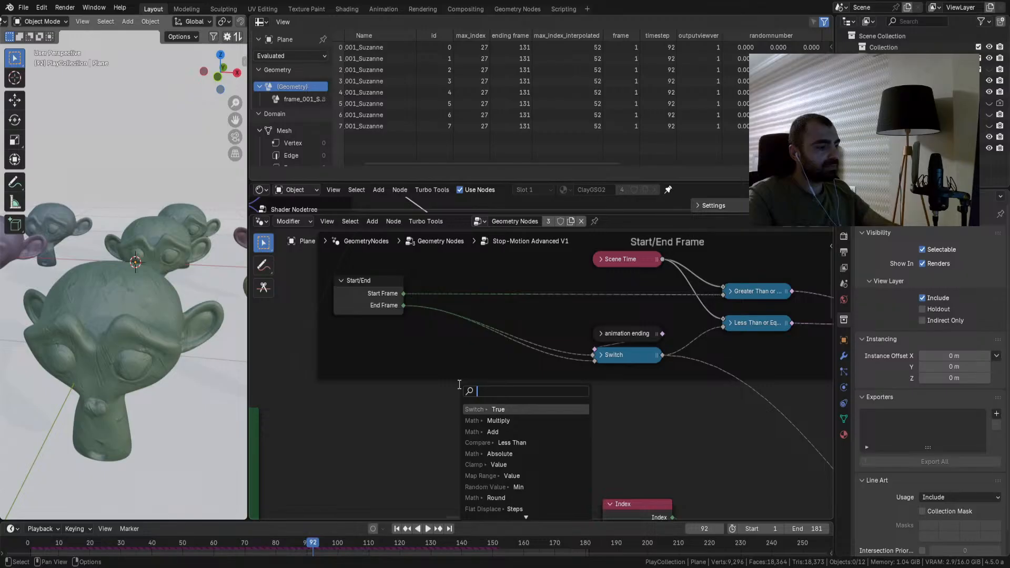
pyautogui.write('and')
pyautogui.press('Return')
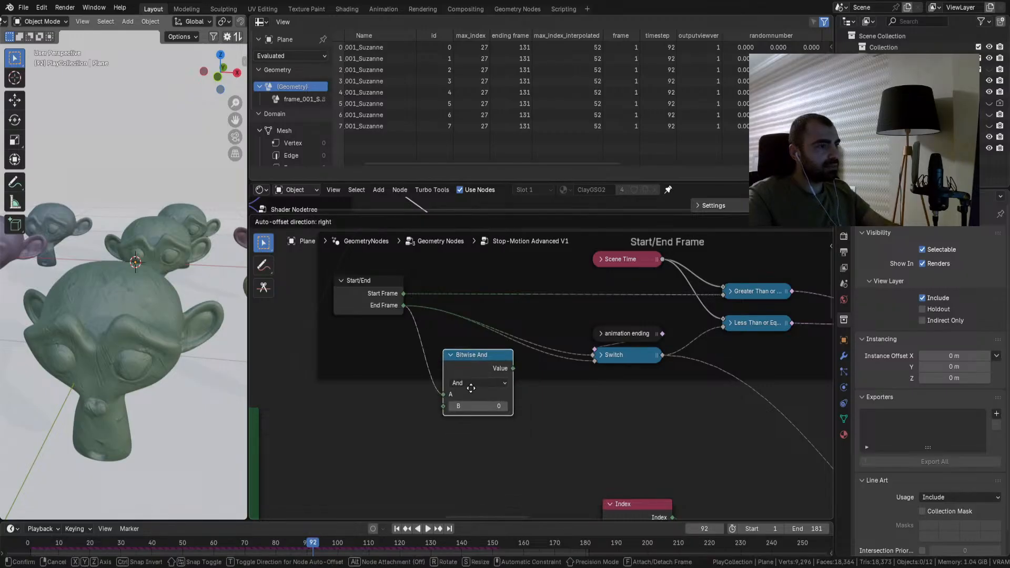
pyautogui.click(513, 395)
pyautogui.click(507, 415)
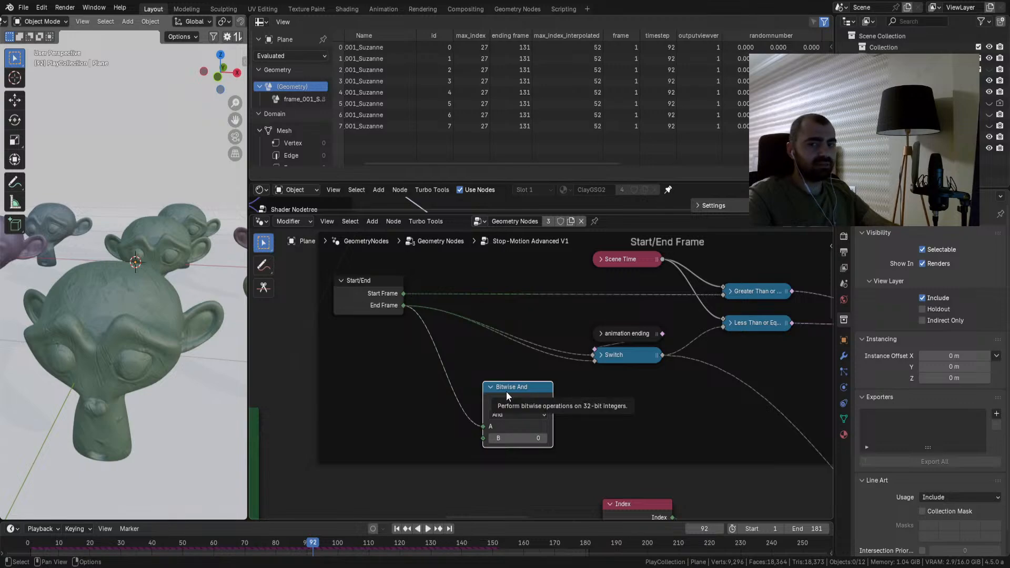
pyautogui.press('x')
# Step: Add a Boolean Math And node fed by the End Frame output and place it below the existing Switch
pyautogui.moveTo(403, 306); pyautogui.dragTo(449, 380)
pyautogui.write('and')
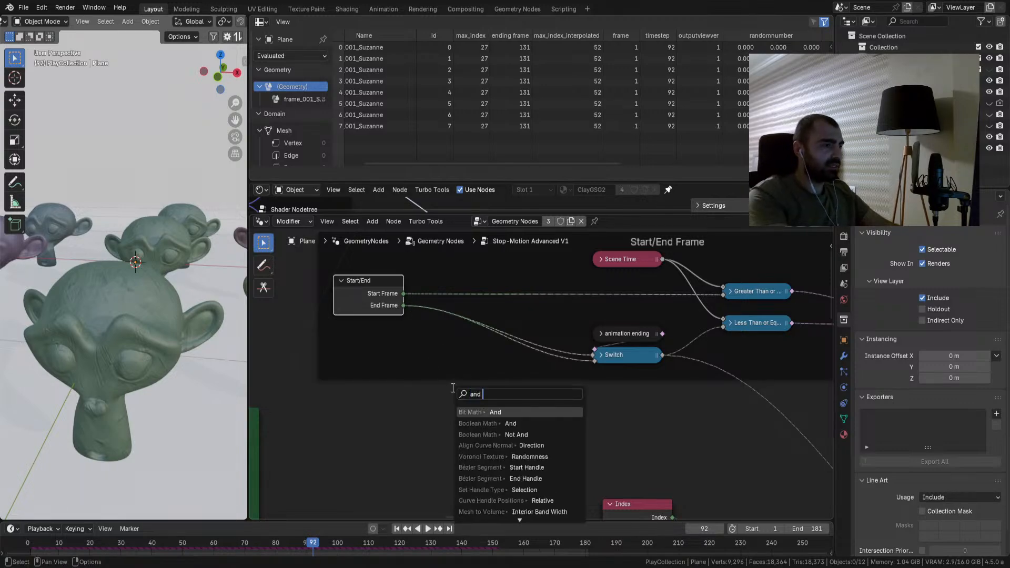
pyautogui.click(475, 423)
pyautogui.moveTo(433, 340); pyautogui.dragTo(453, 400)
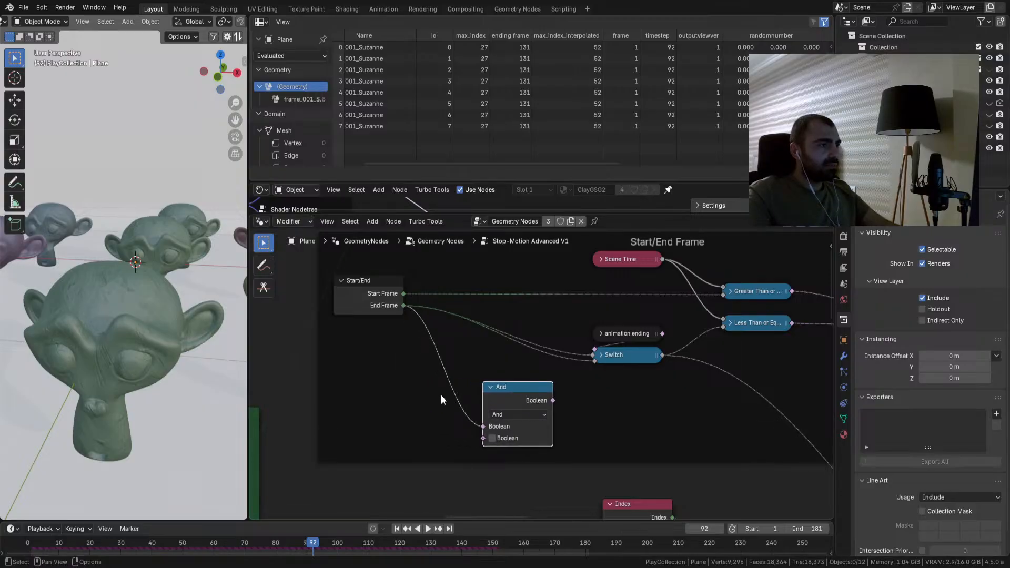
# Step: Go to frame 98 and insert a duplicate of the animation ending Switch between the Less Than or Equal and final And nodes
pyautogui.moveTo(252, 545); pyautogui.dragTo(332, 547)
pyautogui.moveTo(669, 367); pyautogui.dragTo(464, 373, button='middle')
pyautogui.click(428, 364)
pyautogui.hotkey('shift', 'd')
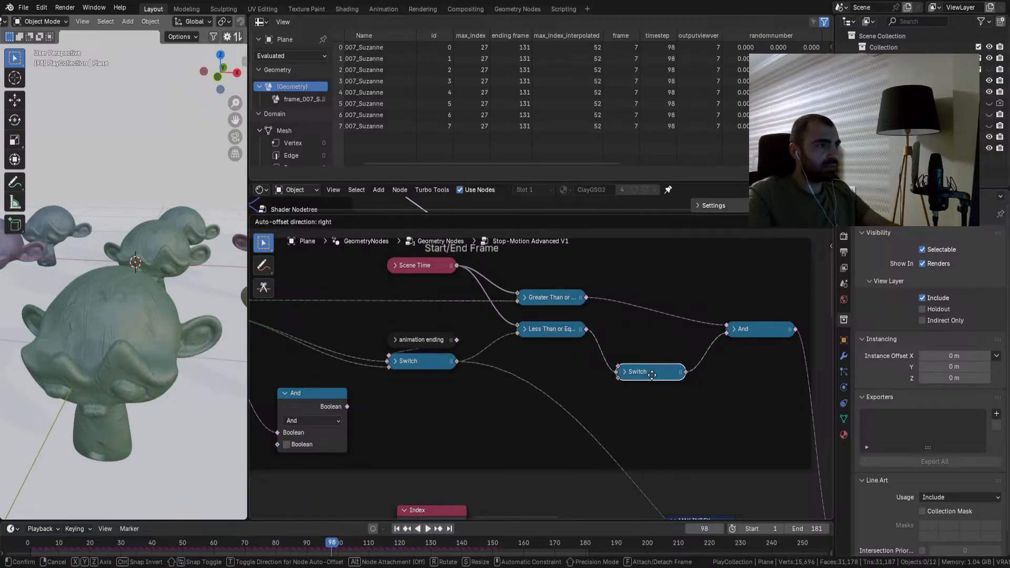
pyautogui.click(652, 374)
# Step: Insert the new And node into the link between Less Than or Equal and the duplicated Switch
pyautogui.moveTo(444, 384); pyautogui.dragTo(601, 382, button='middle')
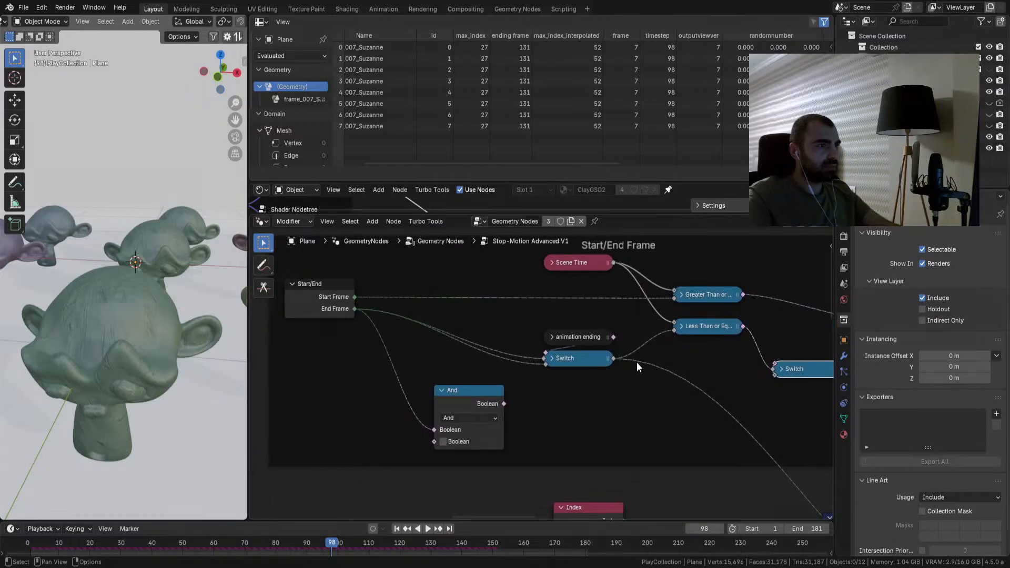
pyautogui.moveTo(743, 327); pyautogui.dragTo(763, 372)
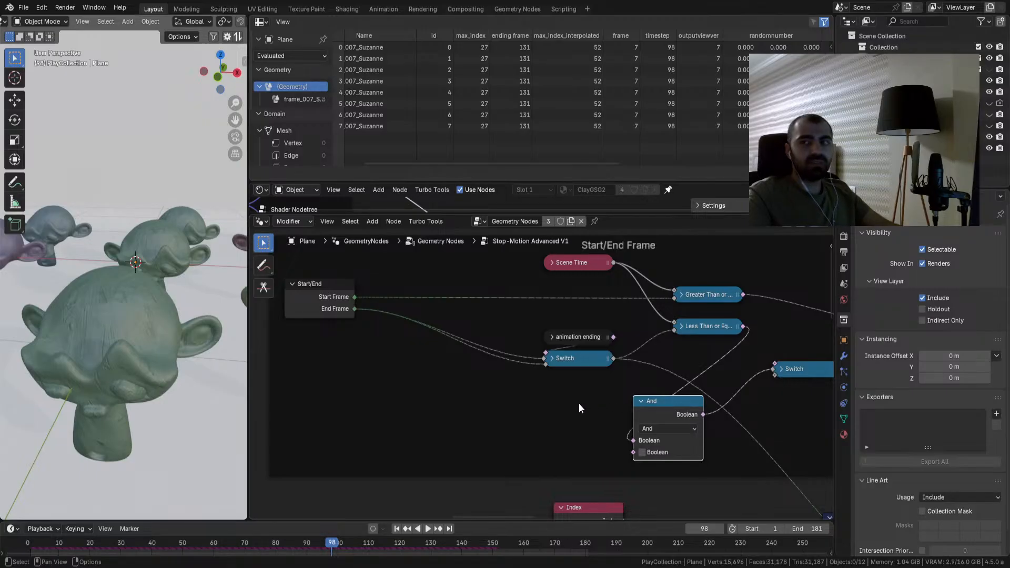
pyautogui.moveTo(650, 407); pyautogui.dragTo(700, 377)
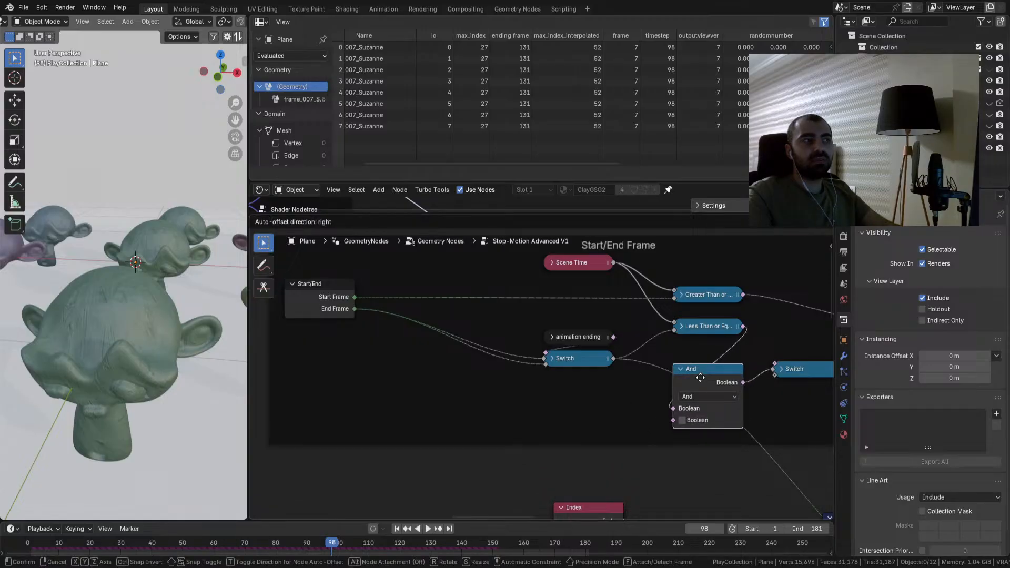
pyautogui.moveTo(700, 378); pyautogui.dragTo(701, 378)
# Step: Add a Named Attribute node reading frame and connect it to input A of a new integer Equal compare node
pyautogui.press('q')
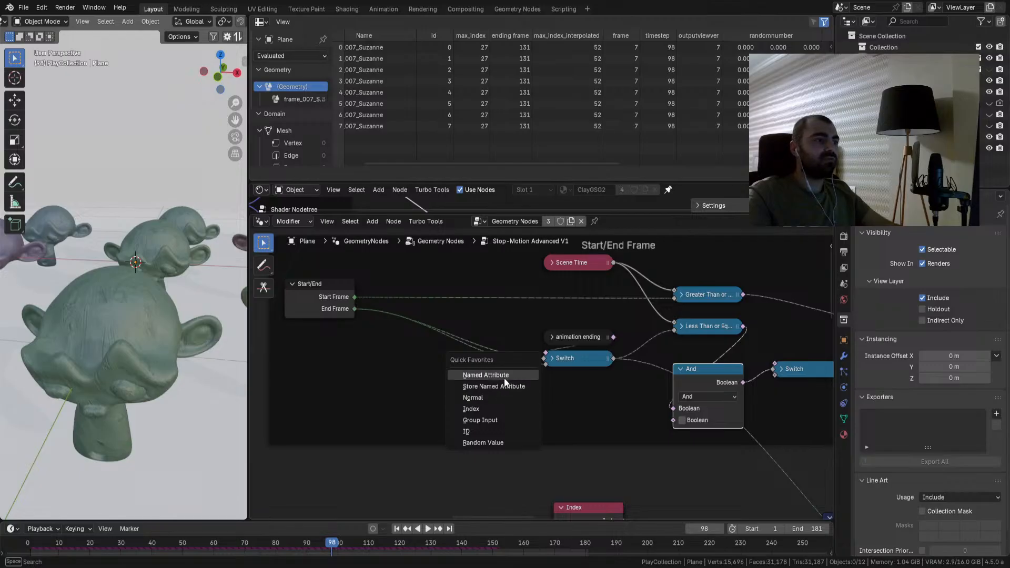
pyautogui.click(504, 378)
pyautogui.click(425, 375)
pyautogui.click(447, 435)
pyautogui.write('fra')
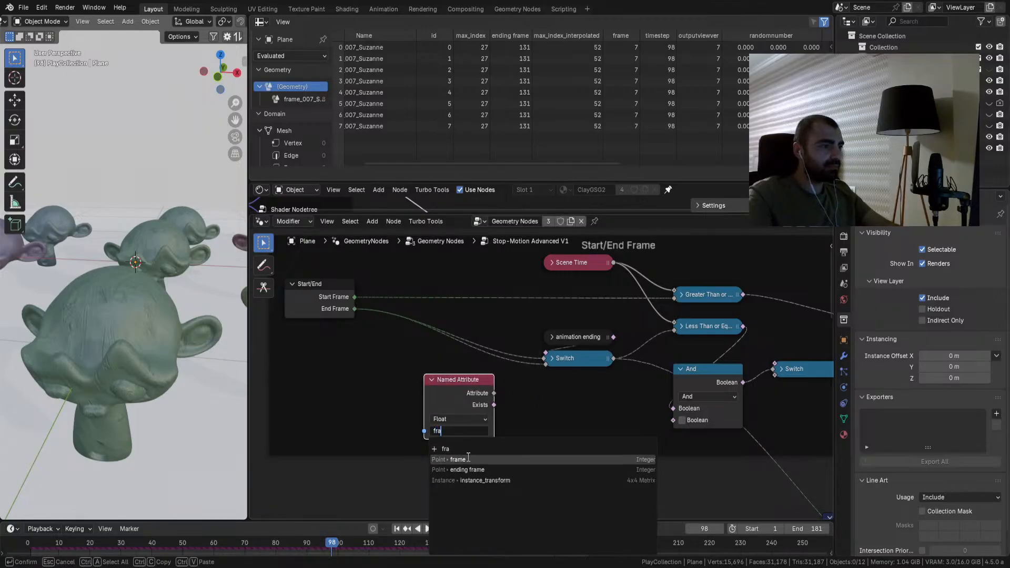
pyautogui.click(458, 459)
pyautogui.moveTo(494, 393); pyautogui.dragTo(562, 426)
pyautogui.write('eq')
pyautogui.press('Return')
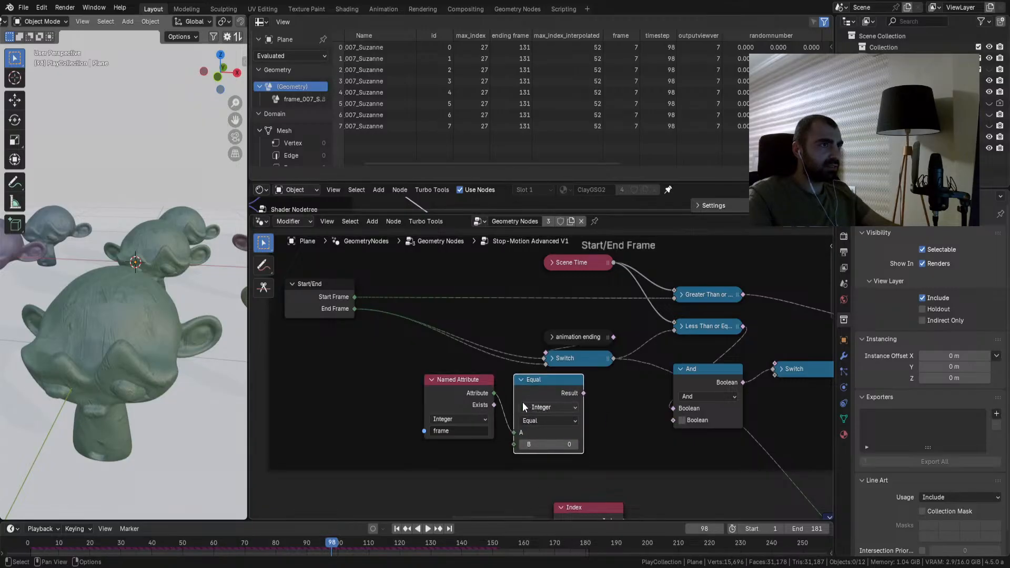
# Step: Feed a max_index_interpolated Named Attribute into Equal's B input and link the Equal result to the new And node's second Boolean
pyautogui.press('q')
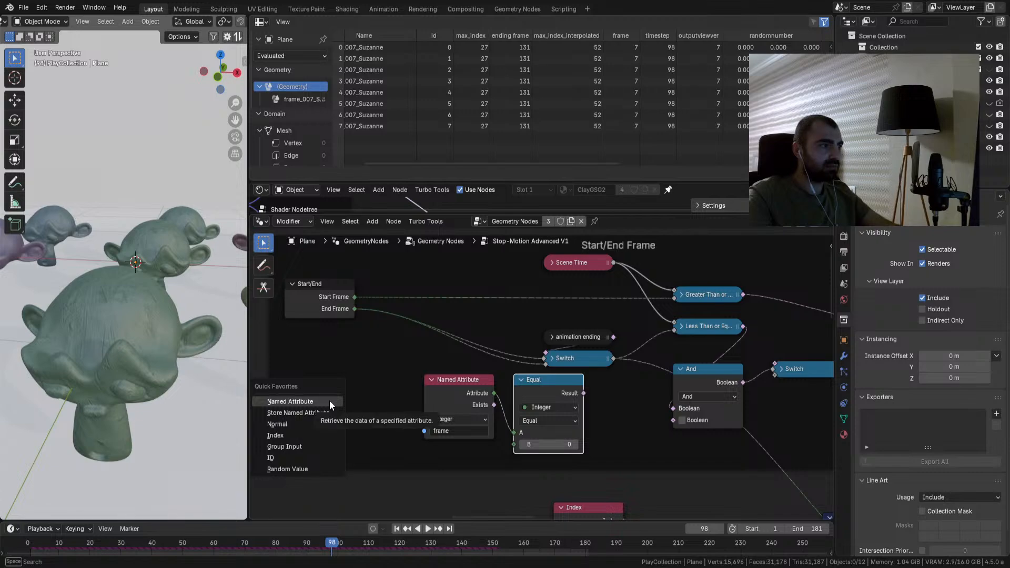
pyautogui.click(329, 402)
pyautogui.click(330, 374)
pyautogui.click(359, 420)
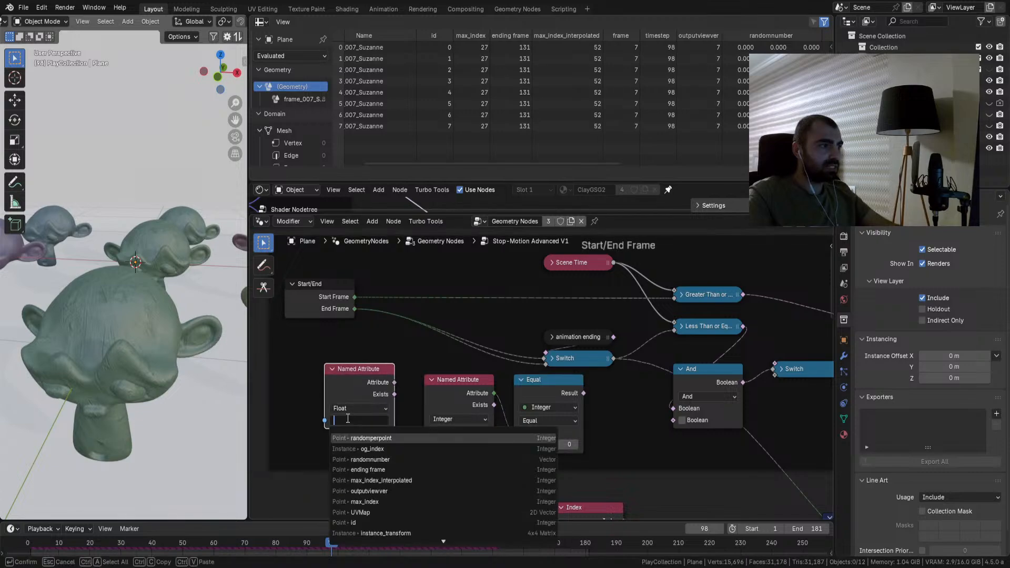
pyautogui.click(370, 480)
pyautogui.moveTo(370, 390); pyautogui.dragTo(514, 445)
pyautogui.moveTo(603, 431); pyautogui.dragTo(463, 415, button='middle')
pyautogui.moveTo(444, 376); pyautogui.dragTo(519, 420)
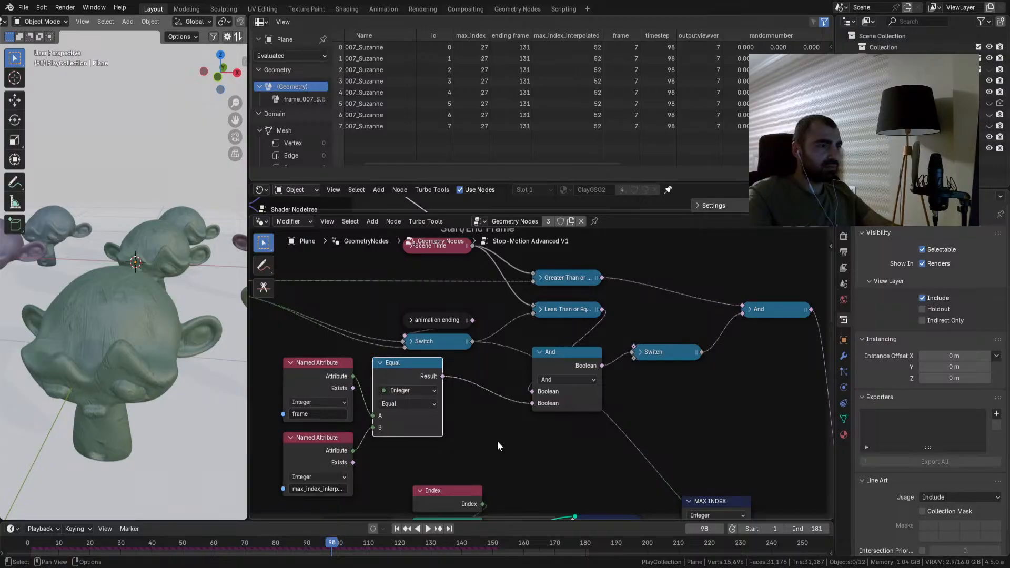
# Step: Control the duplicated Switch with animation ending and remove the original Switch while keeping its End Frame links
pyautogui.moveTo(473, 320); pyautogui.dragTo(634, 348)
pyautogui.click(446, 345)
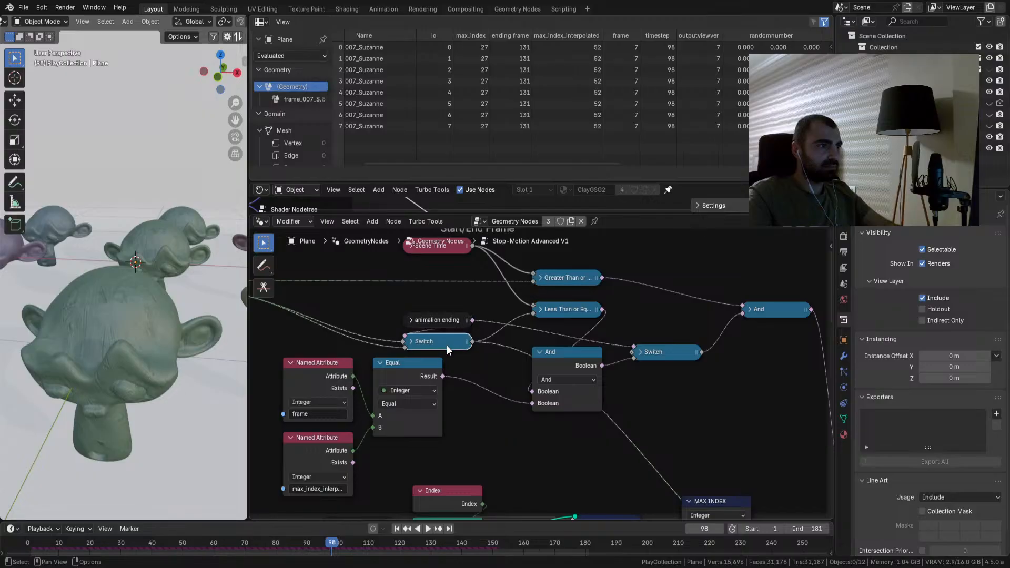
pyautogui.hotkey('ctrl', 'x')
pyautogui.moveTo(448, 349); pyautogui.dragTo(494, 375, button='middle')
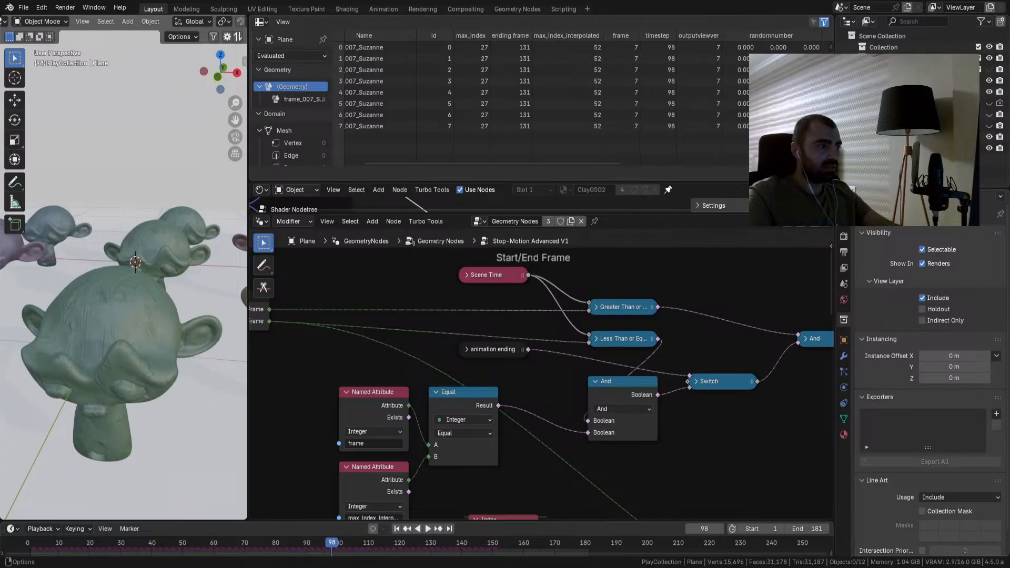
# Step: Collapse the new And node and rearrange it and the Switch neatly between Less Than or Equal and the final And
pyautogui.moveTo(430, 457)
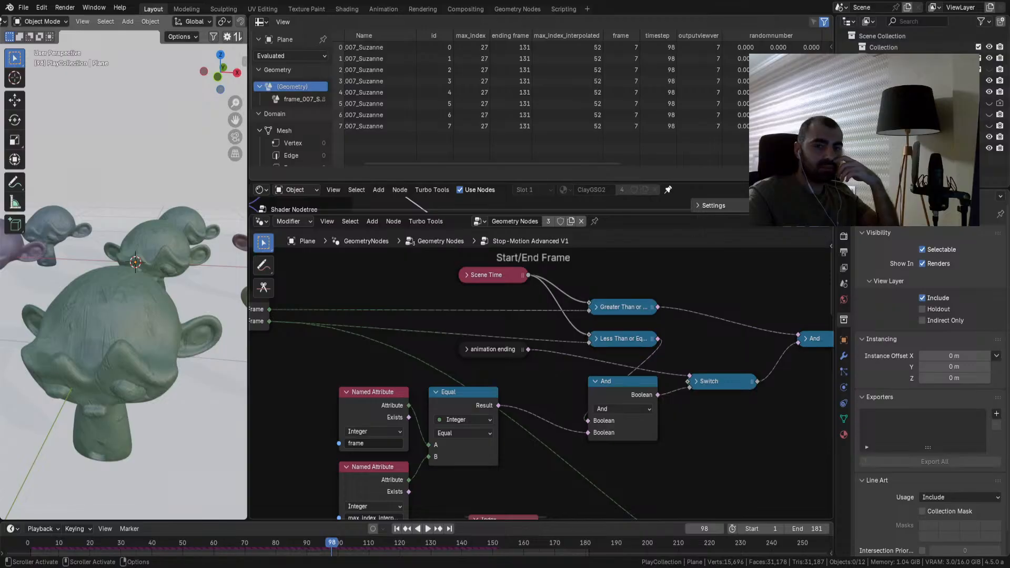
pyautogui.moveTo(629, 451); pyautogui.dragTo(598, 428, button='middle')
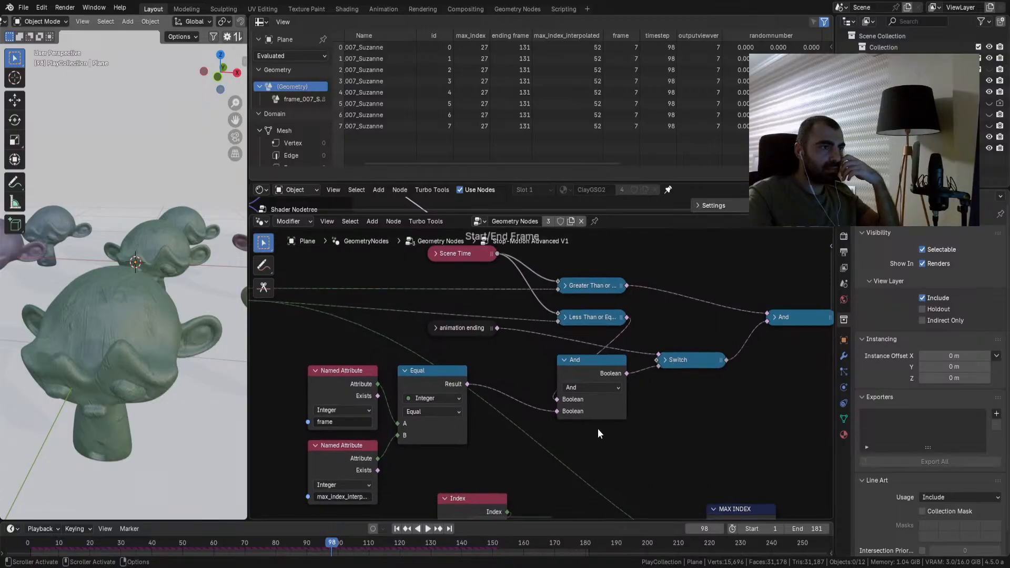
pyautogui.moveTo(634, 387); pyautogui.dragTo(487, 383, button='middle')
pyautogui.moveTo(555, 361); pyautogui.dragTo(594, 339)
pyautogui.moveTo(435, 358); pyautogui.dragTo(513, 376)
pyautogui.click(489, 367)
pyautogui.click(463, 425)
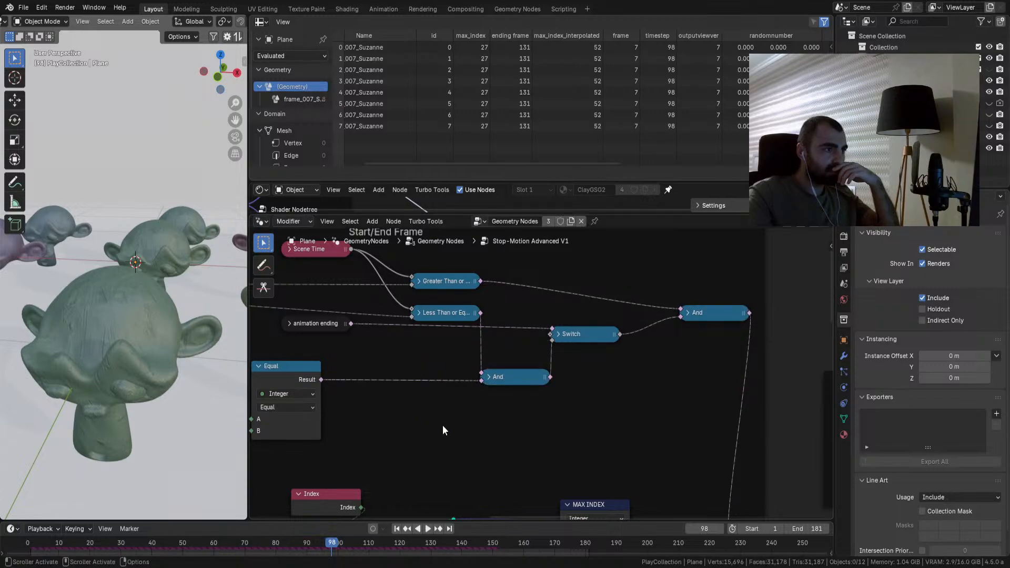
pyautogui.moveTo(511, 380); pyautogui.dragTo(531, 378, button='middle')
pyautogui.moveTo(604, 333); pyautogui.dragTo(645, 333)
pyautogui.moveTo(532, 374); pyautogui.dragTo(553, 375)
pyautogui.click(417, 431)
pyautogui.moveTo(417, 435); pyautogui.dragTo(625, 400, button='middle')
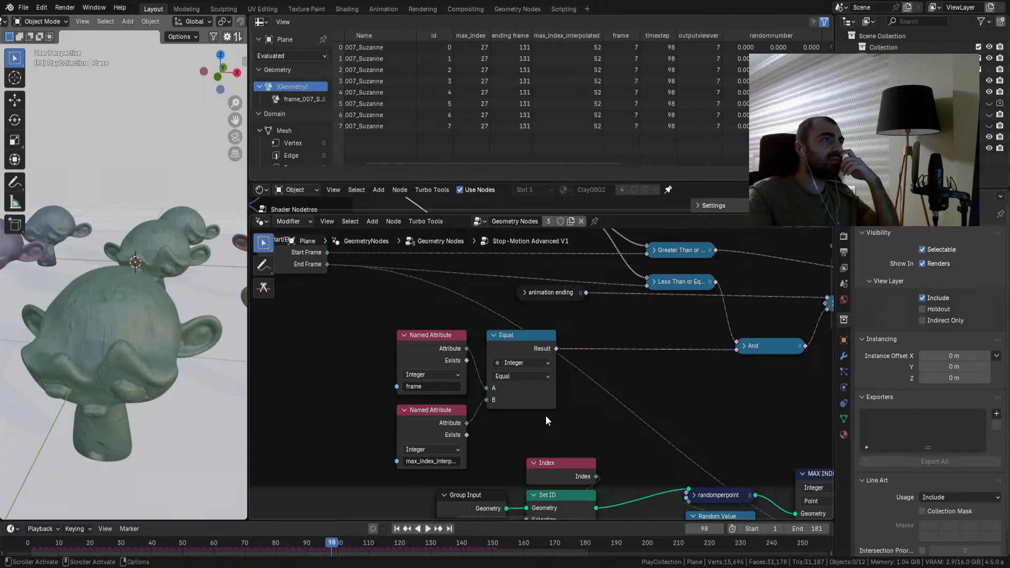
# Step: Step the timeline back to frame 47 and compare the frame and max_index_interpolated values in the spreadsheet, with the max_index_interpolated Named Attribute node moved aside
pyautogui.moveTo(337, 544); pyautogui.dragTo(264, 555)
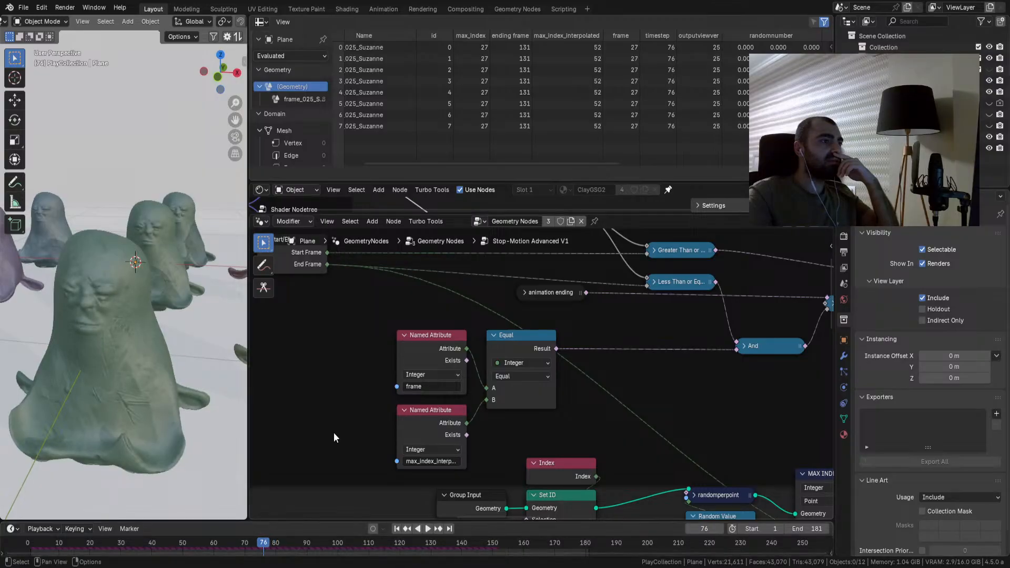
pyautogui.moveTo(452, 420); pyautogui.dragTo(353, 431)
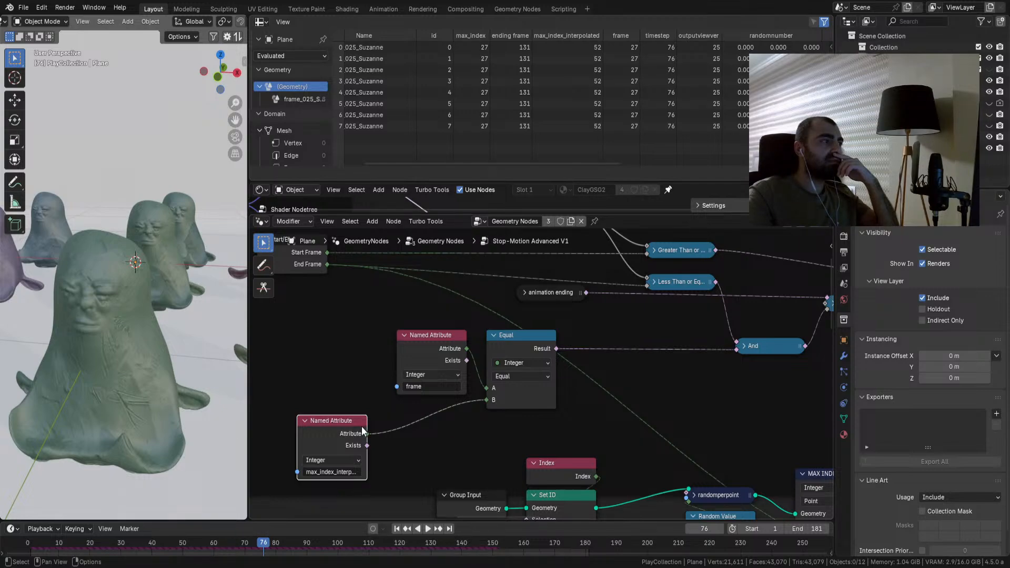
pyautogui.press('Right')
pyautogui.press('Left')
pyautogui.press('Left')
pyautogui.press('Left')
pyautogui.press('Left')
pyautogui.press('Right')
pyautogui.press('Right')
pyautogui.press('Left')
pyautogui.press('Left')
pyautogui.press('Left')
pyautogui.press('Left')
pyautogui.press('Left')
pyautogui.press('Left')
pyautogui.press('Left')
pyautogui.press('Left')
pyautogui.press('Left')
pyautogui.press('Left')
pyautogui.press('Left')
pyautogui.press('Left')
pyautogui.press('Left')
pyautogui.press('Left')
pyautogui.press('Left')
pyautogui.press('Left')
pyautogui.press('Left')
pyautogui.press('Left')
pyautogui.press('Left')
pyautogui.press('Left')
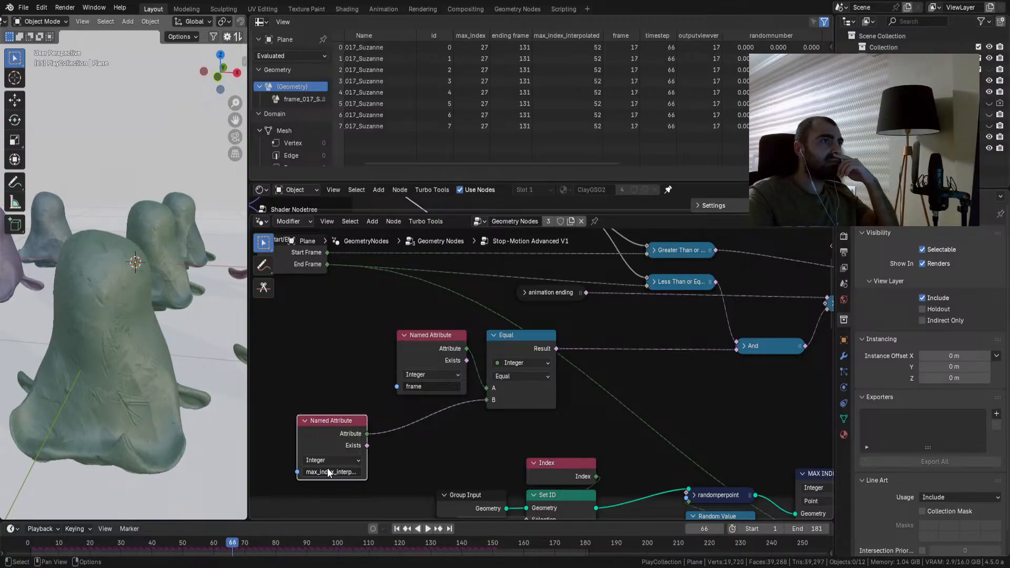
pyautogui.press('Left')
pyautogui.press('Left')
pyautogui.press('Left')
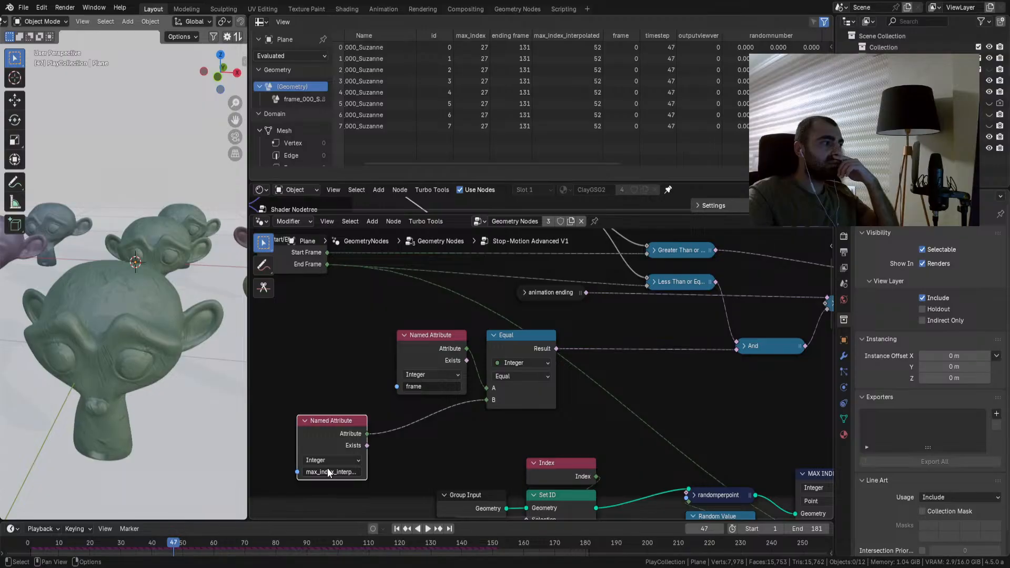
# Step: Step the timeline forward from frame 47 to about frame 75, following the frame attribute and the displayed Suzanne in the spreadsheet
pyautogui.press('Right')
pyautogui.press('Right')
pyautogui.press('Right')
pyautogui.press('Right')
pyautogui.press('Right')
pyautogui.press('Right')
pyautogui.press('Right')
pyautogui.press('Right')
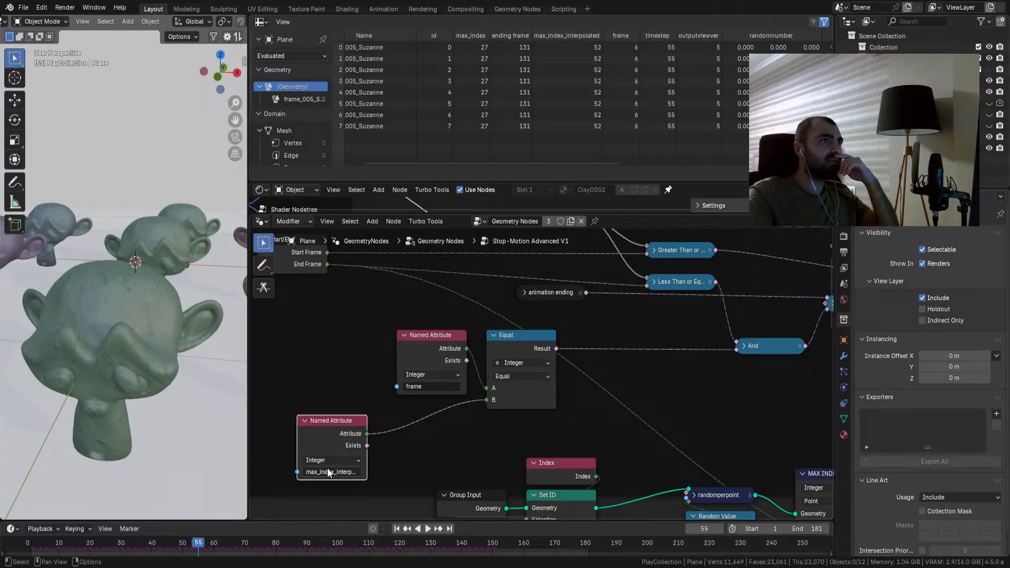
pyautogui.press('Right')
pyautogui.press('Right')
pyautogui.press('Right')
pyautogui.press('Right')
pyautogui.press('Right')
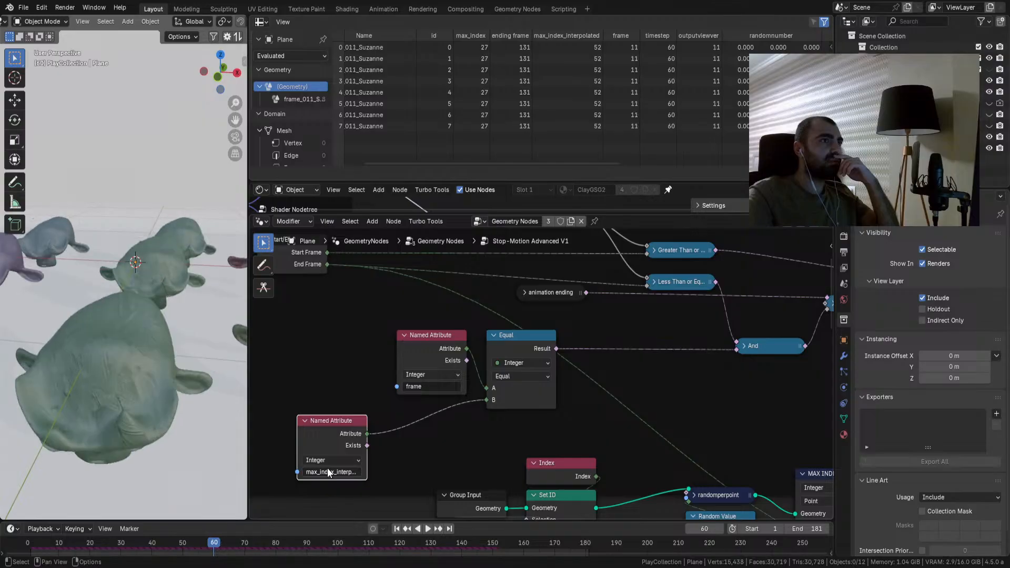
pyautogui.press('Right')
pyautogui.press('Right')
pyautogui.press('Right')
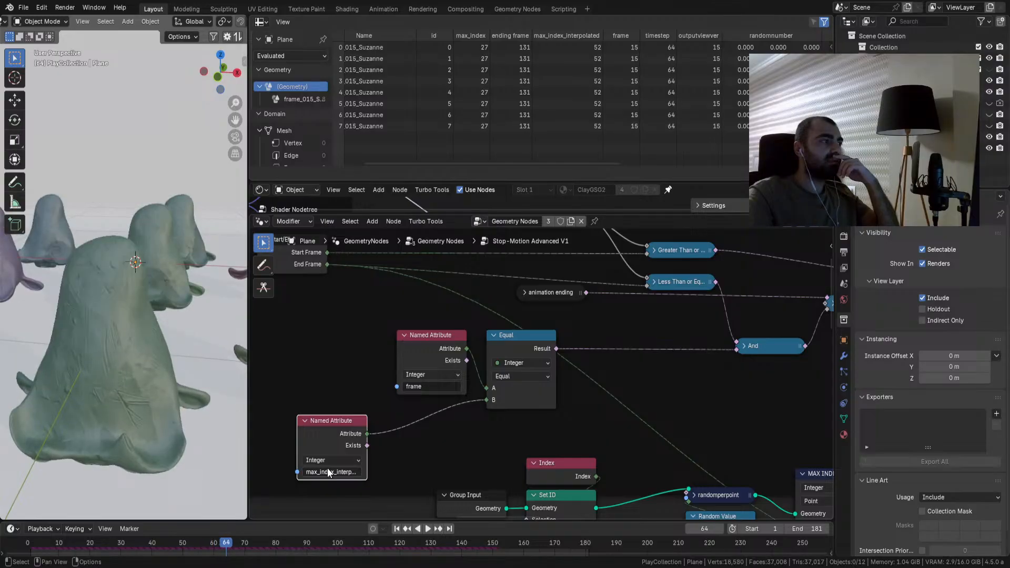
pyautogui.press('Right')
pyautogui.press('Right')
pyautogui.press('Right')
pyautogui.press('Right')
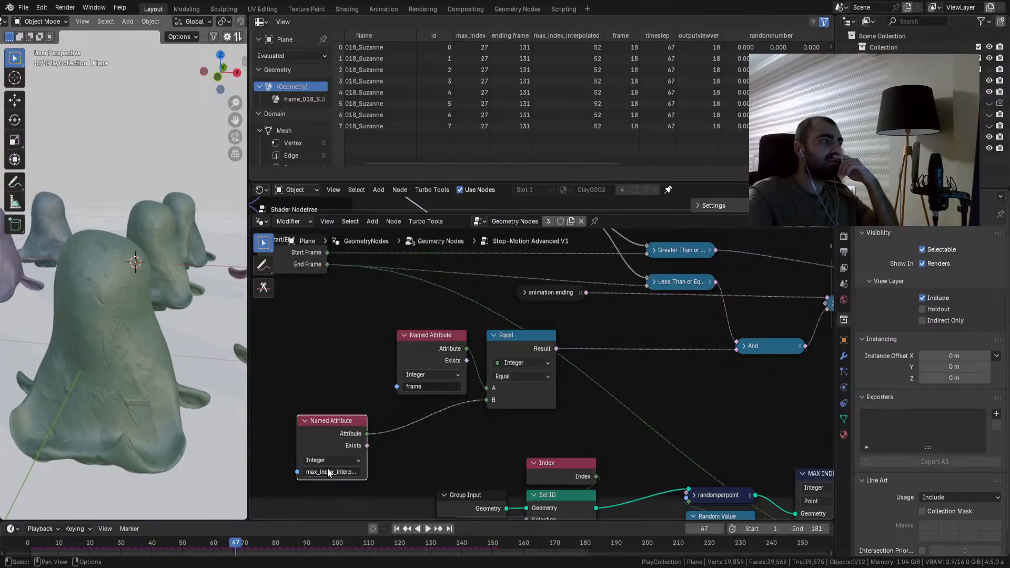
pyautogui.press('Right')
pyautogui.press('Right')
pyautogui.press('Right')
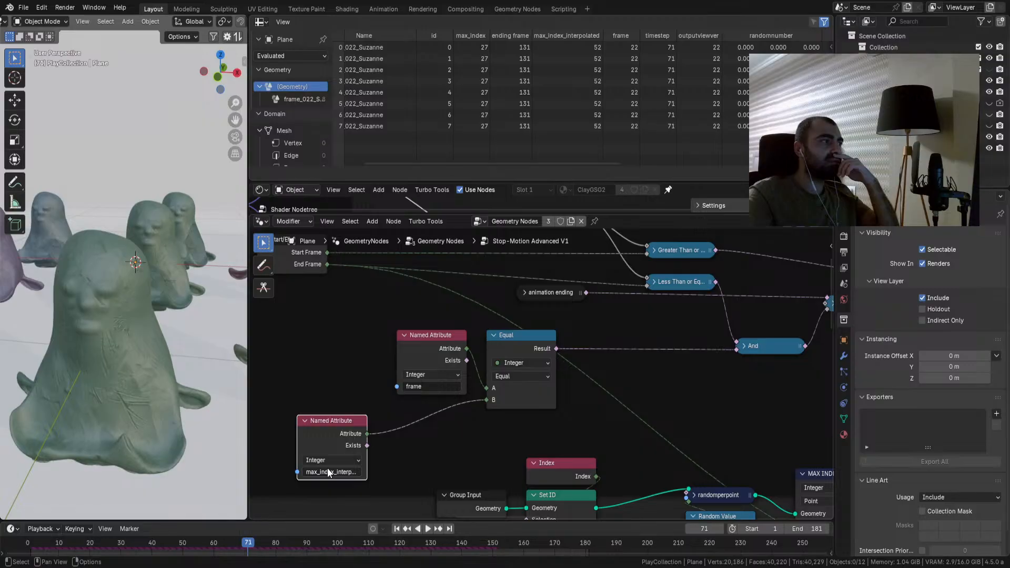
pyautogui.press('Right')
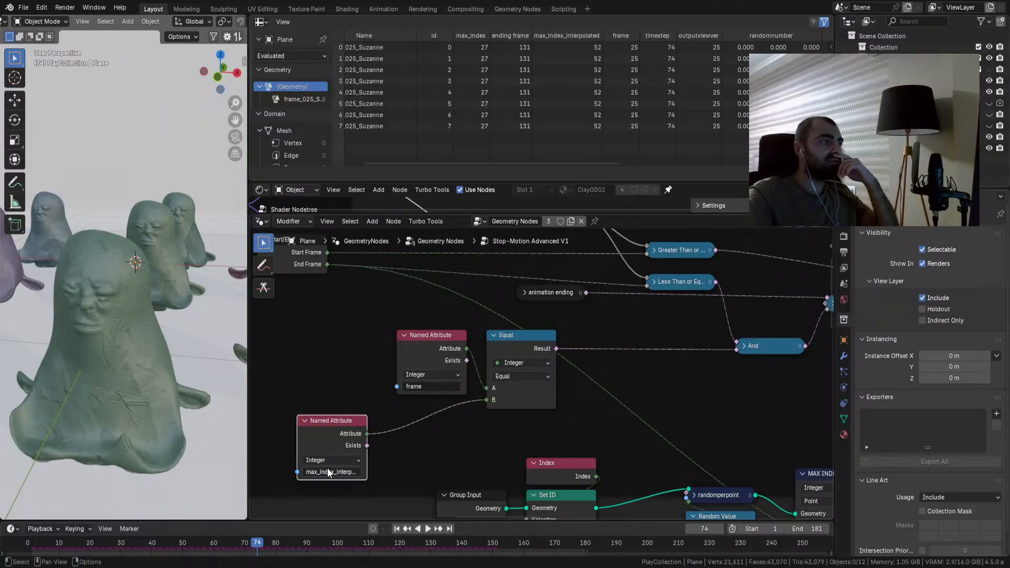
pyautogui.press('Right')
pyautogui.press('Right')
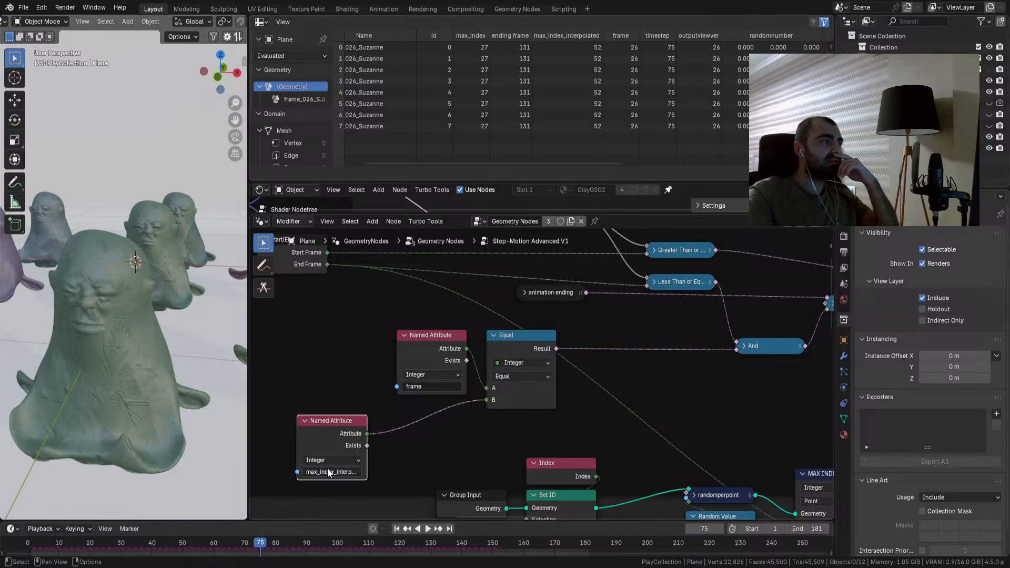
# Step: Compare the attribute values between frames 75 and 76, and continue stepping forward to frame 85
pyautogui.press('Left')
pyautogui.press('Right')
pyautogui.press('Left')
pyautogui.press('Right')
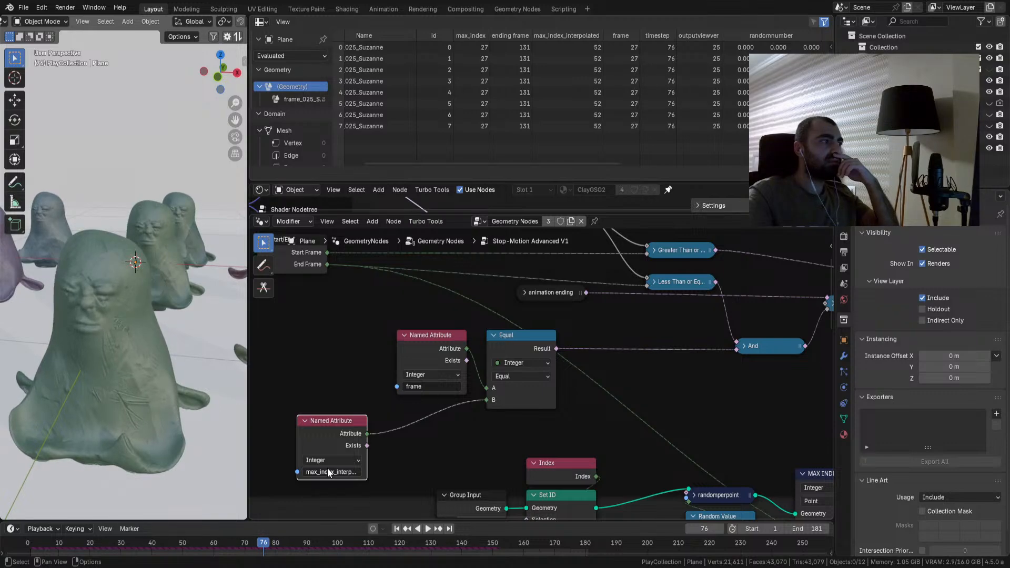
pyautogui.press('Left')
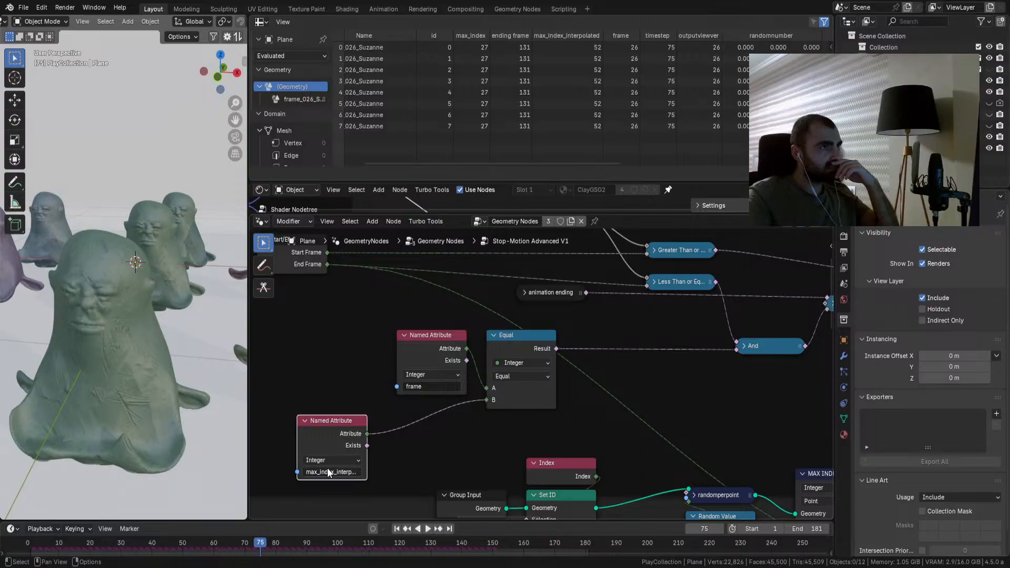
pyautogui.press('Right')
pyautogui.press('Right')
pyautogui.press('Right')
pyautogui.press('Right')
pyautogui.press('Right')
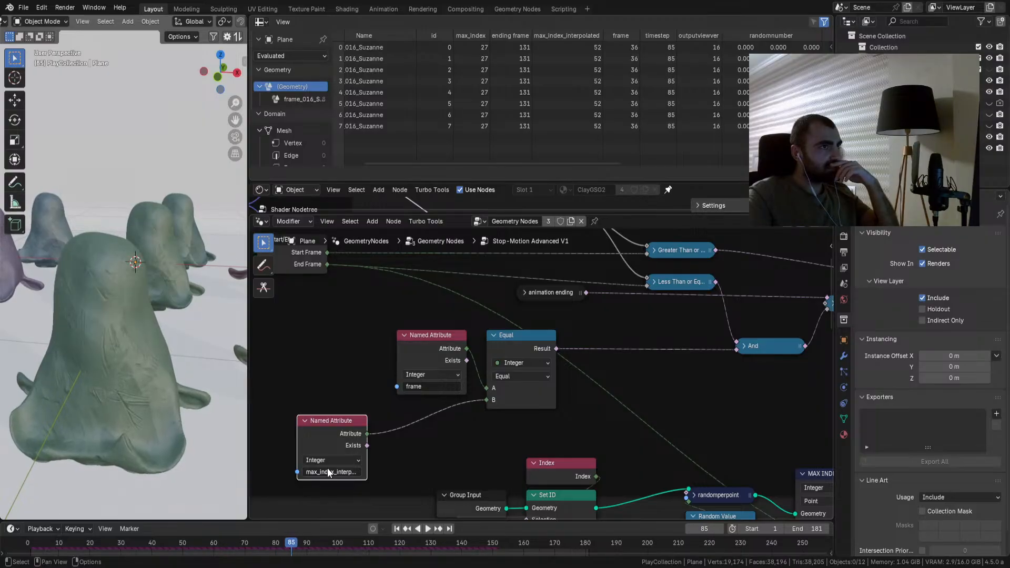
# Step: Move the max_index_interpolated Named Attribute node back beneath the frame Named Attribute node
pyautogui.moveTo(612, 367); pyautogui.dragTo(521, 365, button='middle')
pyautogui.moveTo(346, 392); pyautogui.dragTo(422, 378, button='middle')
pyautogui.moveTo(332, 406); pyautogui.dragTo(432, 395)
# Step: Set the Stop-Motion Advanced V1 node's End Frame to 77 outside the group and play the animation from frame 1
pyautogui.press('Tab')
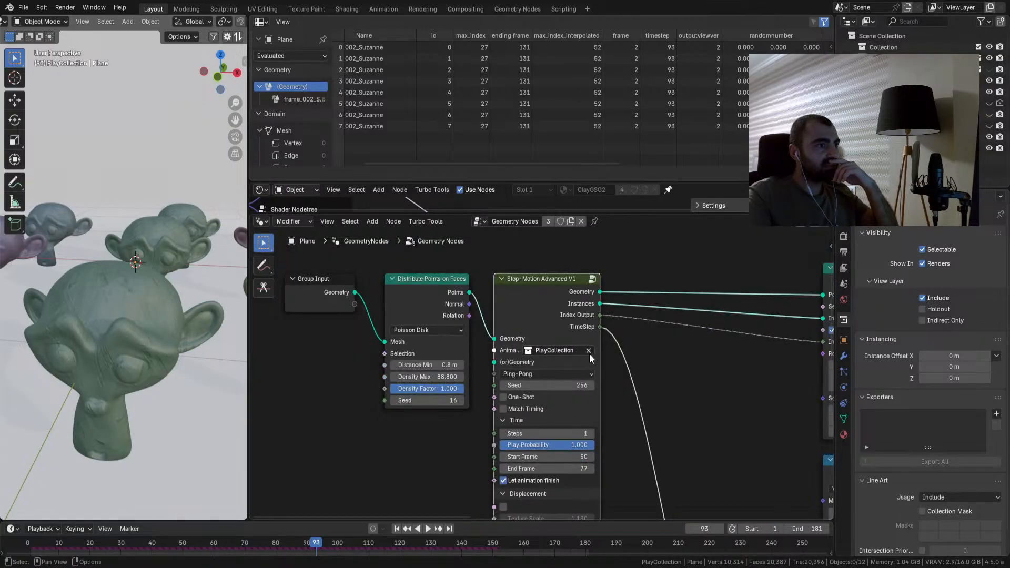
pyautogui.click(396, 528)
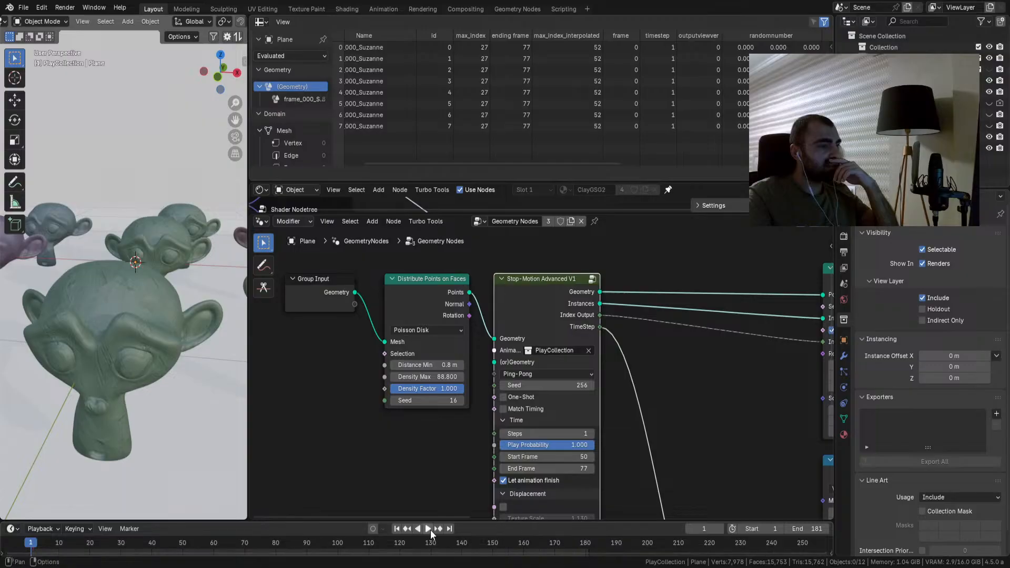
pyautogui.click(428, 529)
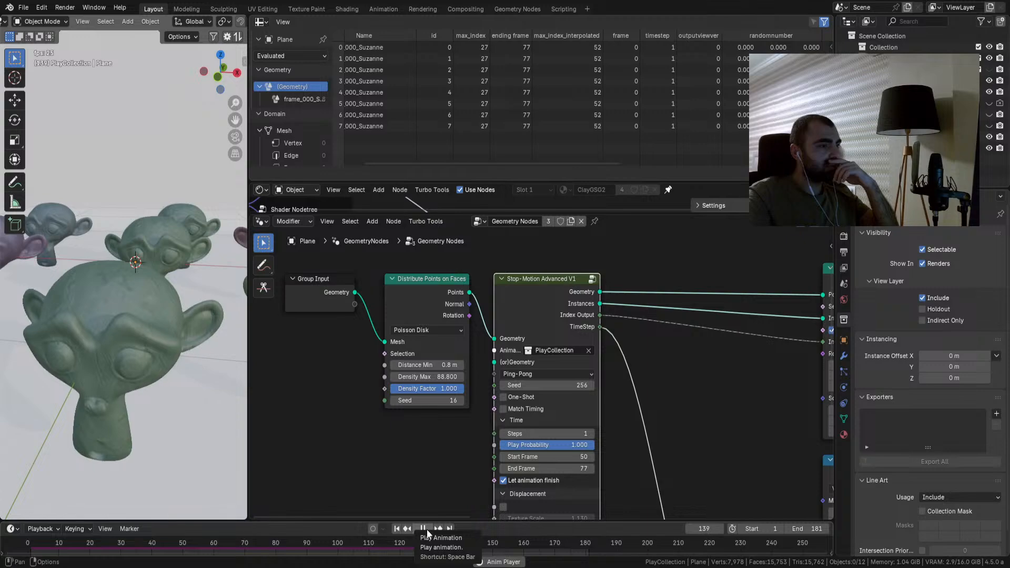
# Step: Reopen the Stop-Motion Advanced V1 group, move animation ending above the Switch, and link Less Than or Equal to the Switch's False input
pyautogui.click(593, 280)
pyautogui.click(526, 362)
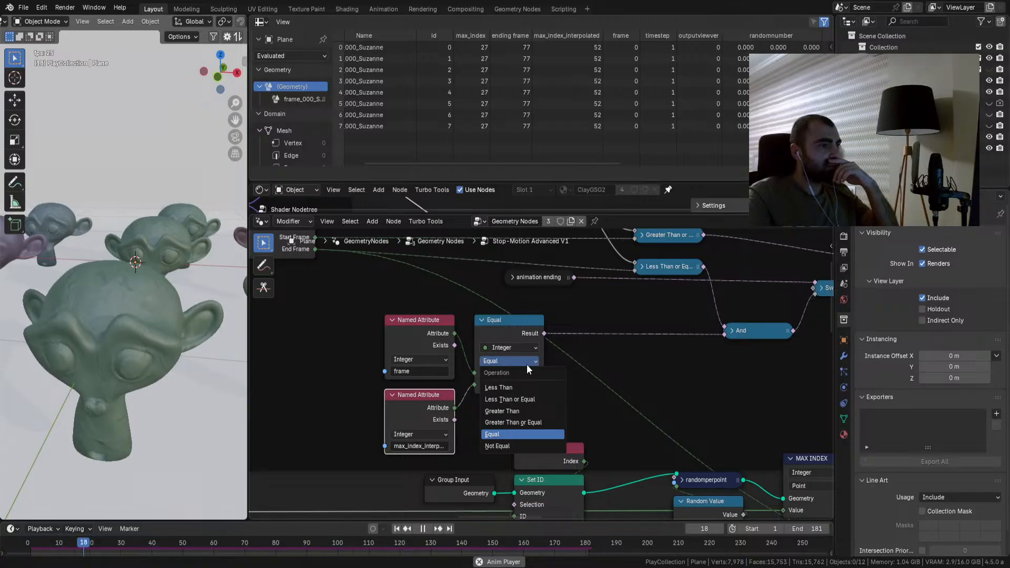
pyautogui.click(526, 364)
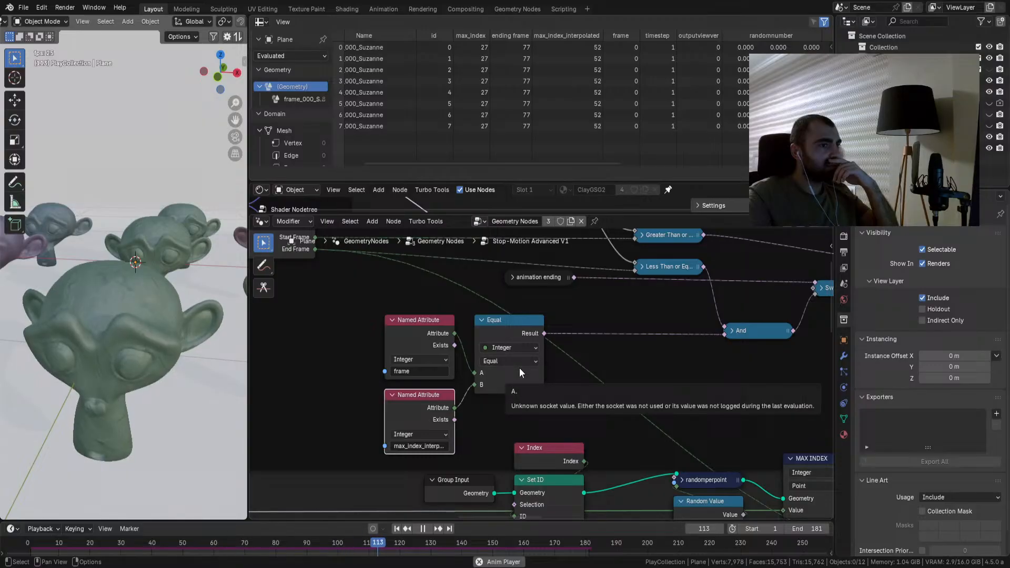
pyautogui.moveTo(585, 362); pyautogui.dragTo(512, 416, button='middle')
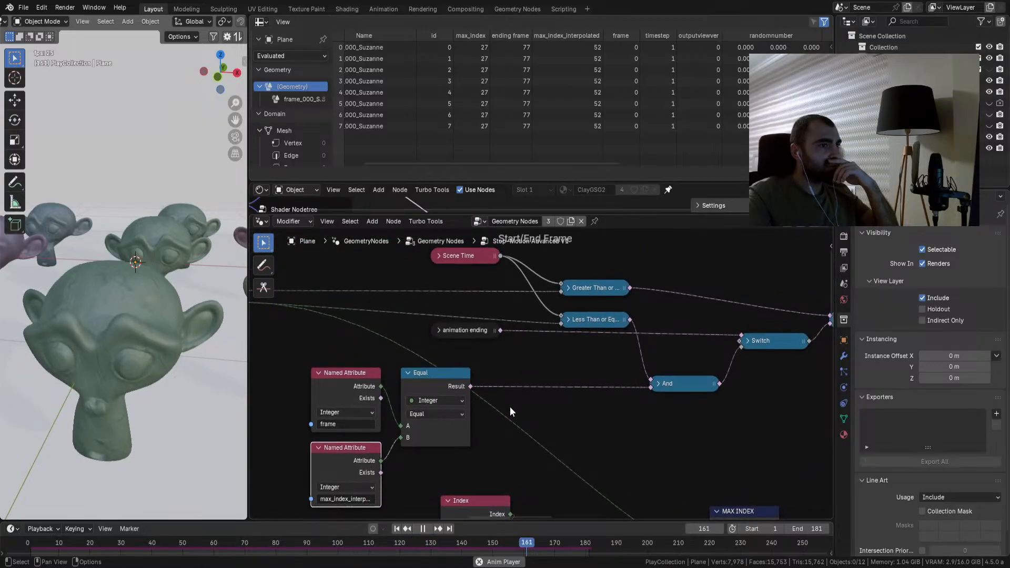
pyautogui.moveTo(468, 330); pyautogui.dragTo(719, 321)
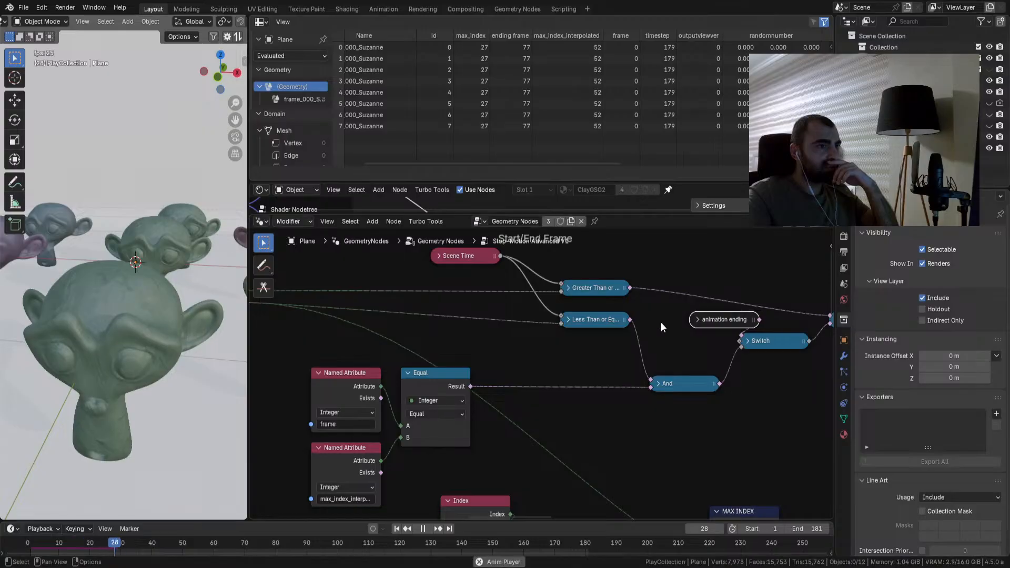
pyautogui.moveTo(633, 322); pyautogui.dragTo(740, 341)
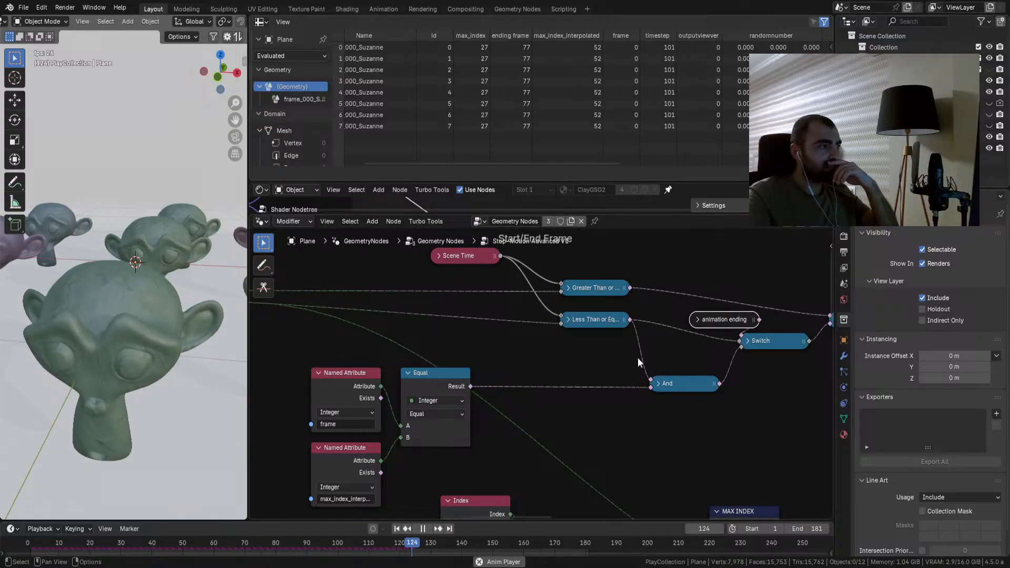
# Step: Expand the Switch node, change its input type to Boolean and collapse it again
pyautogui.moveTo(636, 358); pyautogui.dragTo(567, 361, button='middle')
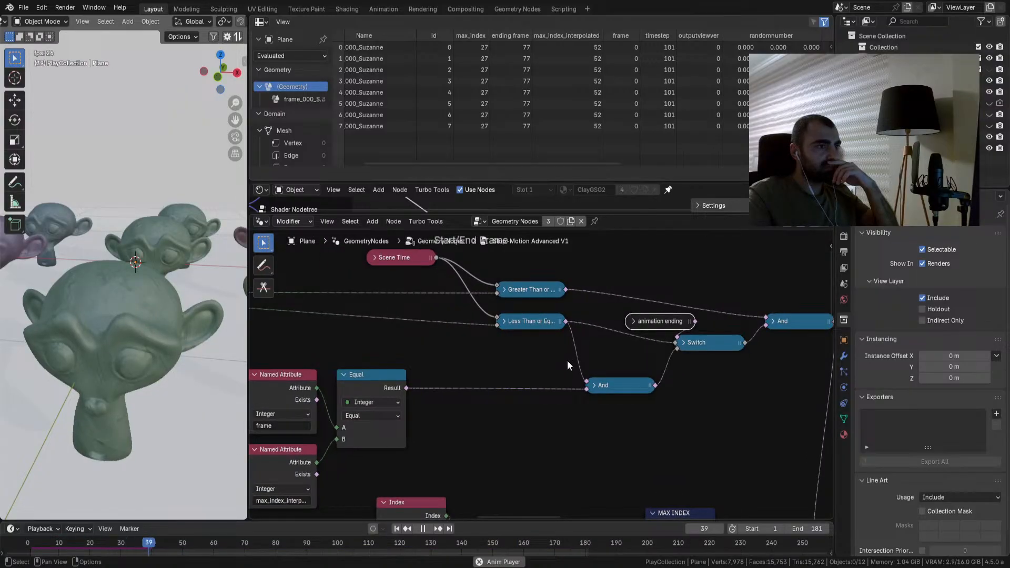
pyautogui.click(686, 344)
pyautogui.press('h')
pyautogui.click(700, 370)
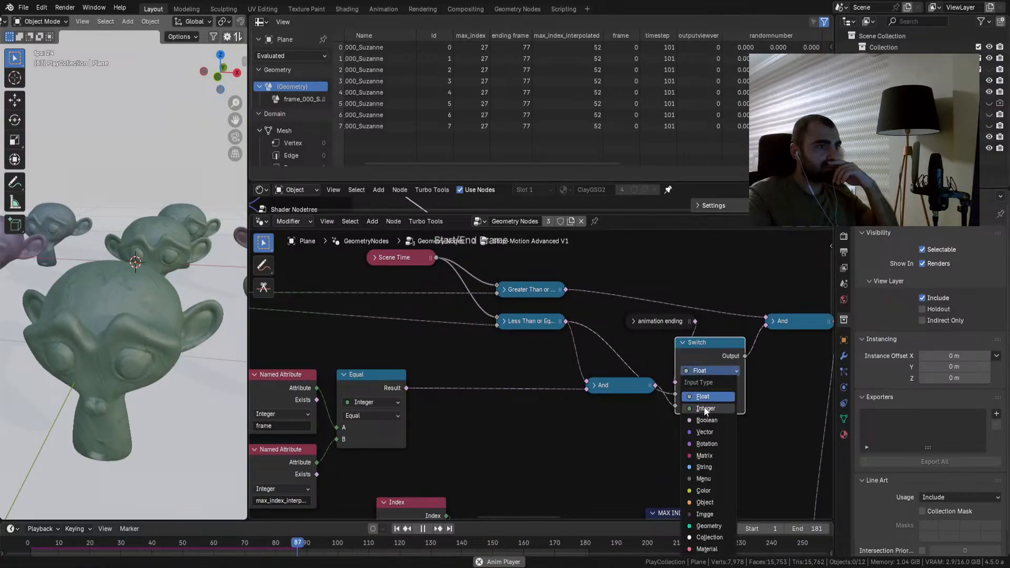
pyautogui.click(702, 425)
pyautogui.click(681, 343)
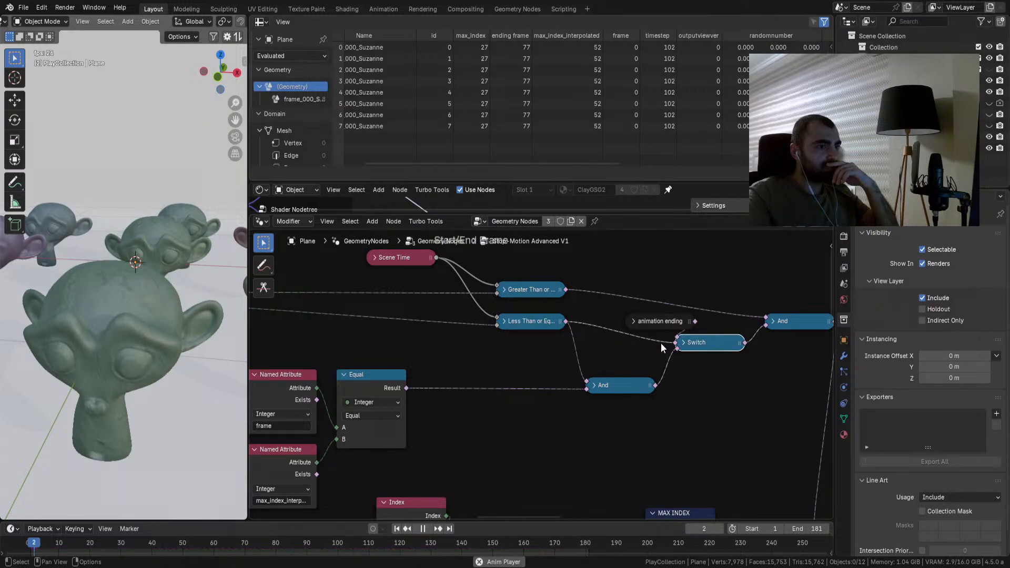
# Step: Stop playback, set the group node's End Frame to 81 and return inside the Stop-Motion Advanced V1 group
pyautogui.moveTo(482, 376); pyautogui.dragTo(554, 359, button='middle')
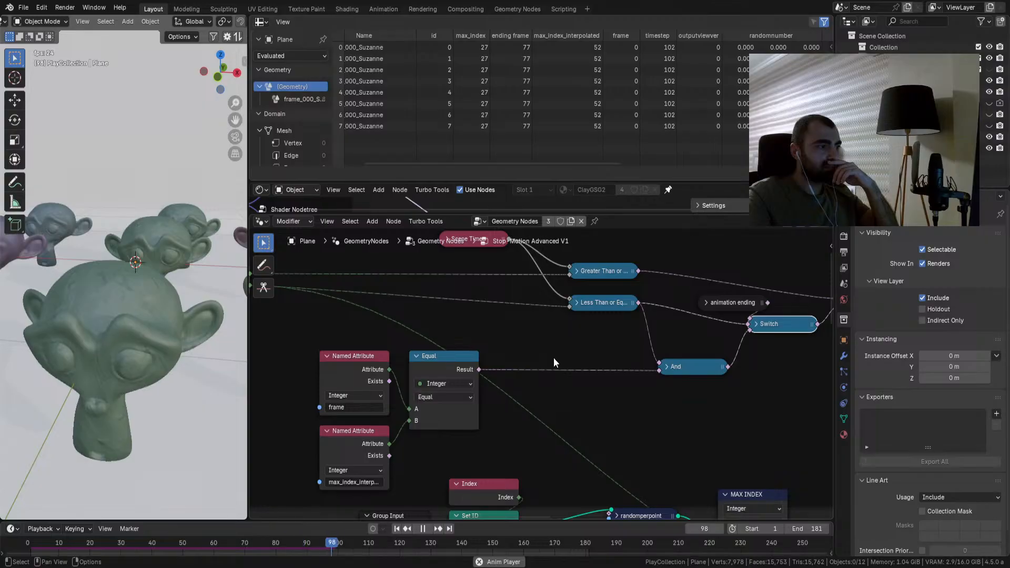
pyautogui.press('space')
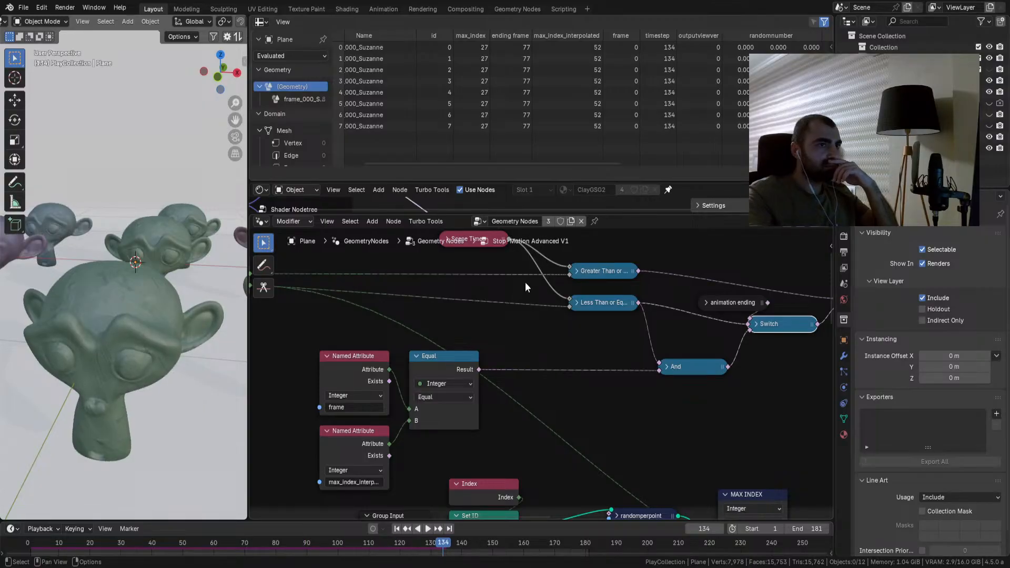
pyautogui.press('Tab')
pyautogui.moveTo(608, 393); pyautogui.dragTo(613, 393)
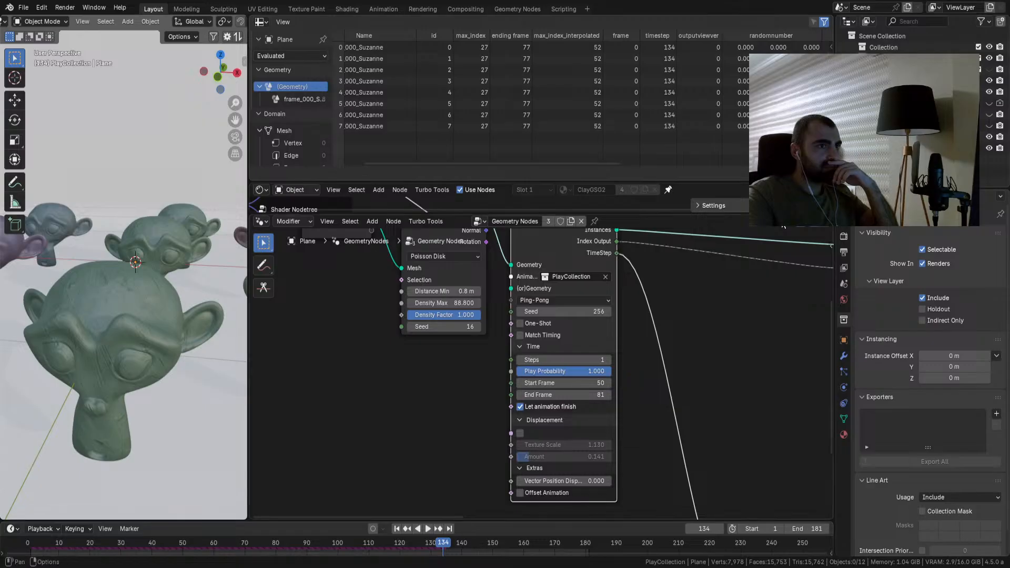
pyautogui.press('Tab')
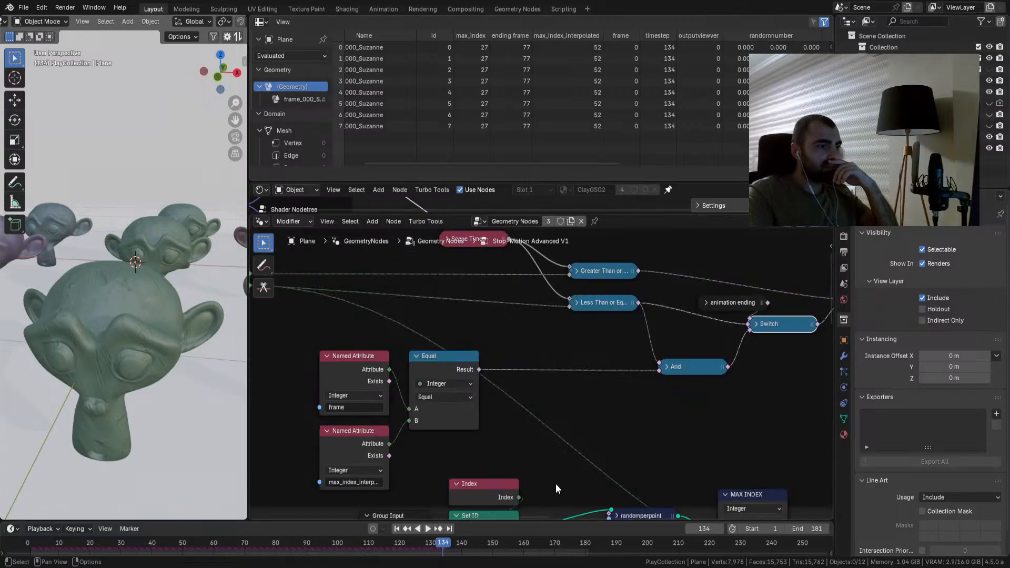
# Step: Play the animation from frame 1 to check the End Frame behaviour, and stop playback
pyautogui.click(397, 529)
pyautogui.click(430, 529)
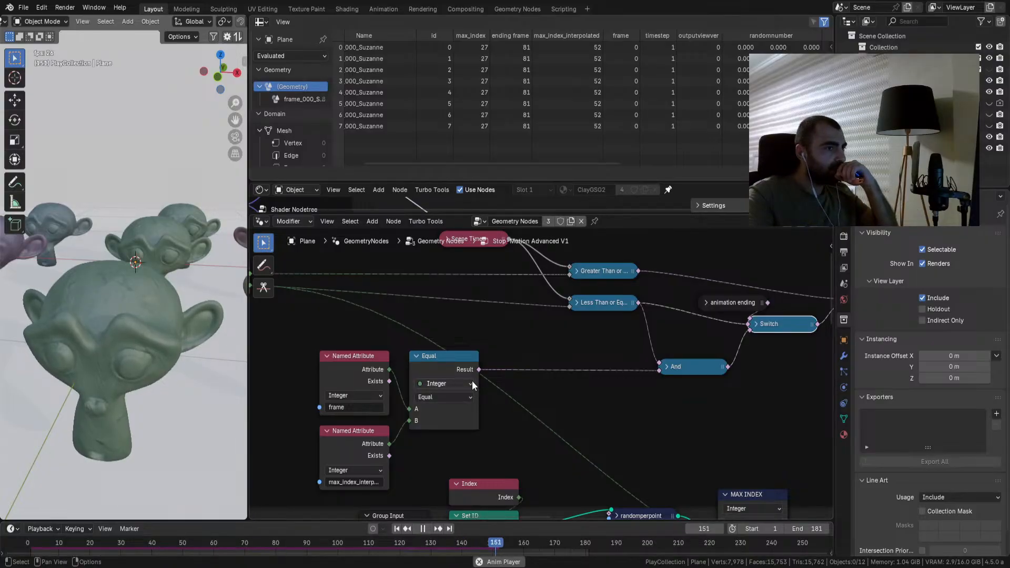
pyautogui.moveTo(473, 381); pyautogui.dragTo(499, 390, button='middle')
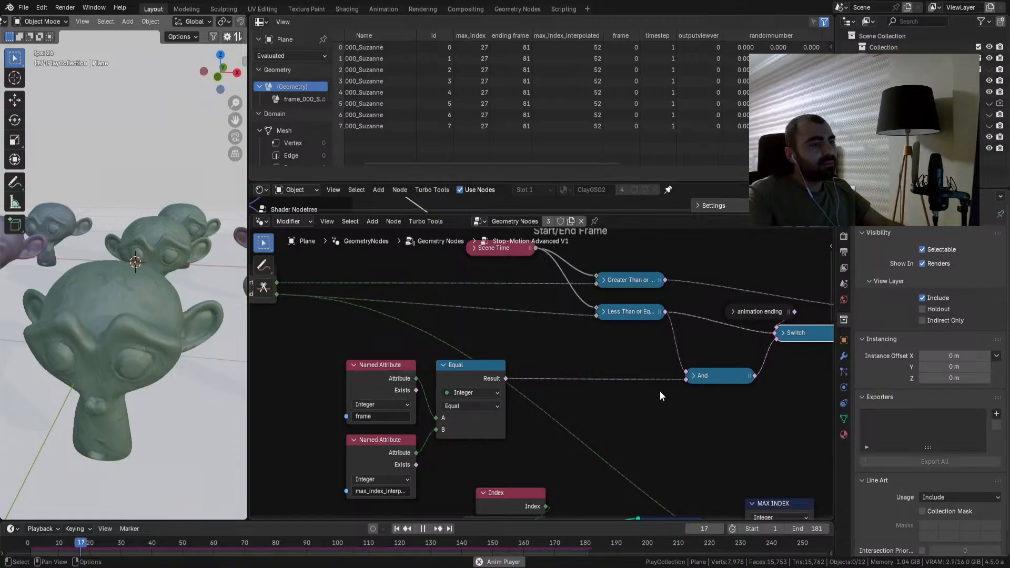
pyautogui.press('space')
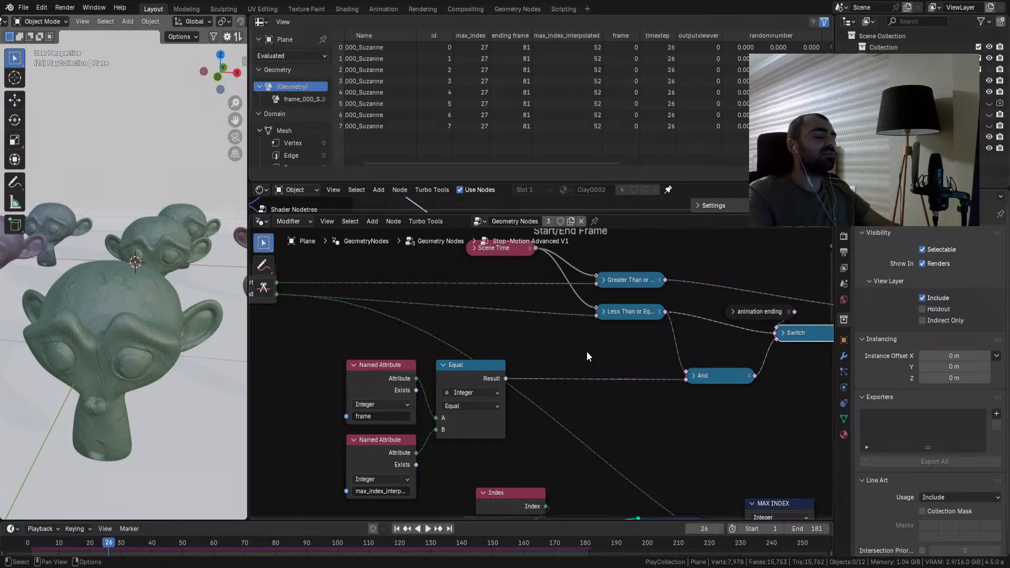
pyautogui.moveTo(611, 313); pyautogui.dragTo(575, 336, button='middle')
pyautogui.click(557, 318)
pyautogui.click(557, 319)
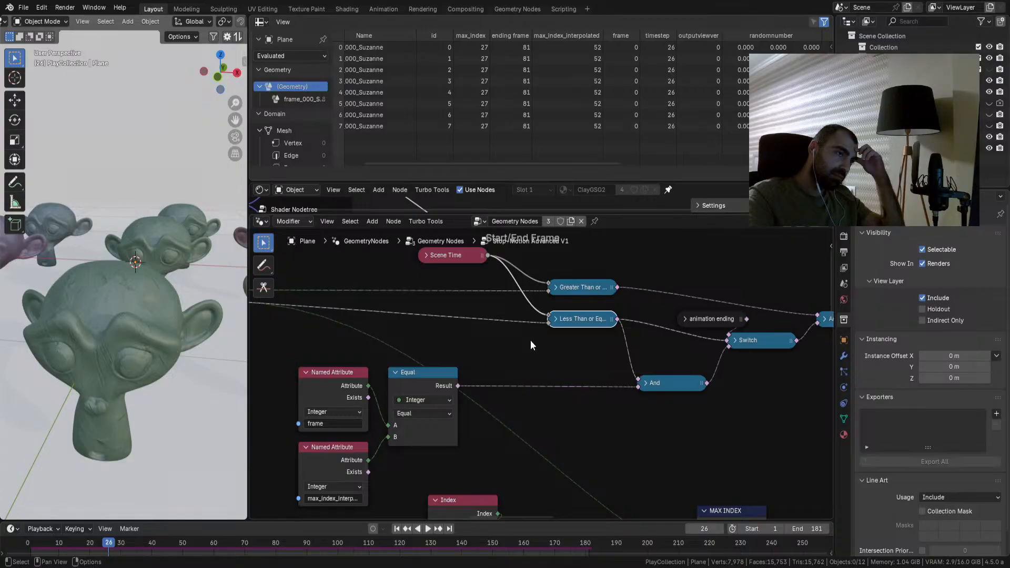
pyautogui.moveTo(530, 340); pyautogui.dragTo(541, 343, button='middle')
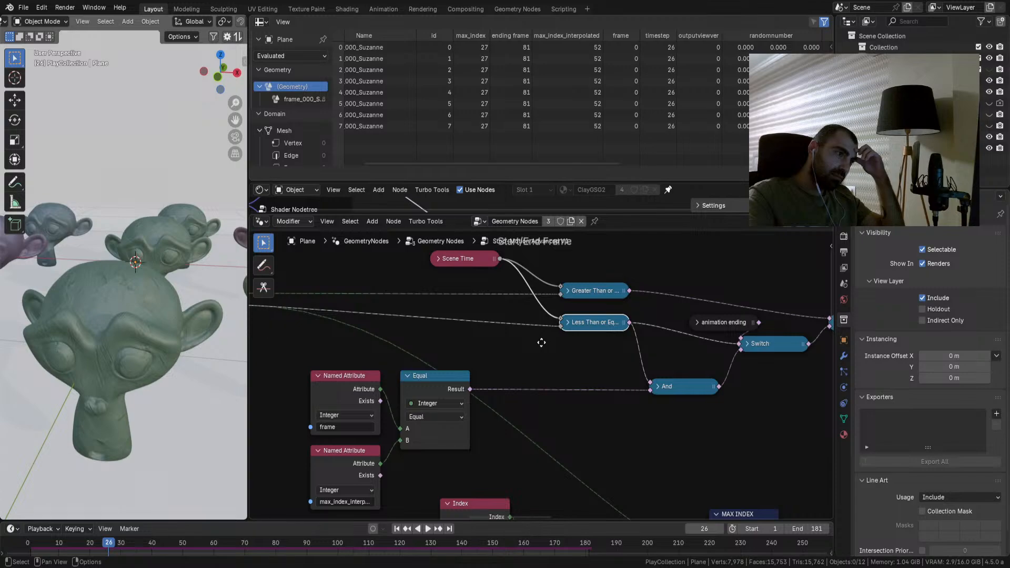
pyautogui.scroll(-1, 534, 343)
pyautogui.scroll(1, 521, 366)
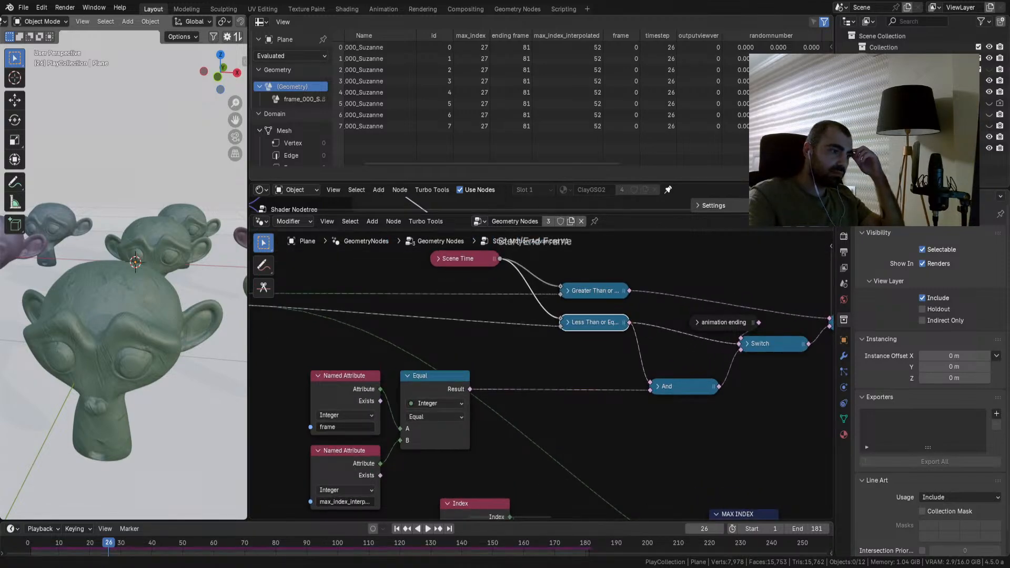
# Step: Move the Equal node down between the two Named Attribute nodes' outputs and collapse it
pyautogui.scroll(-1, 505, 408)
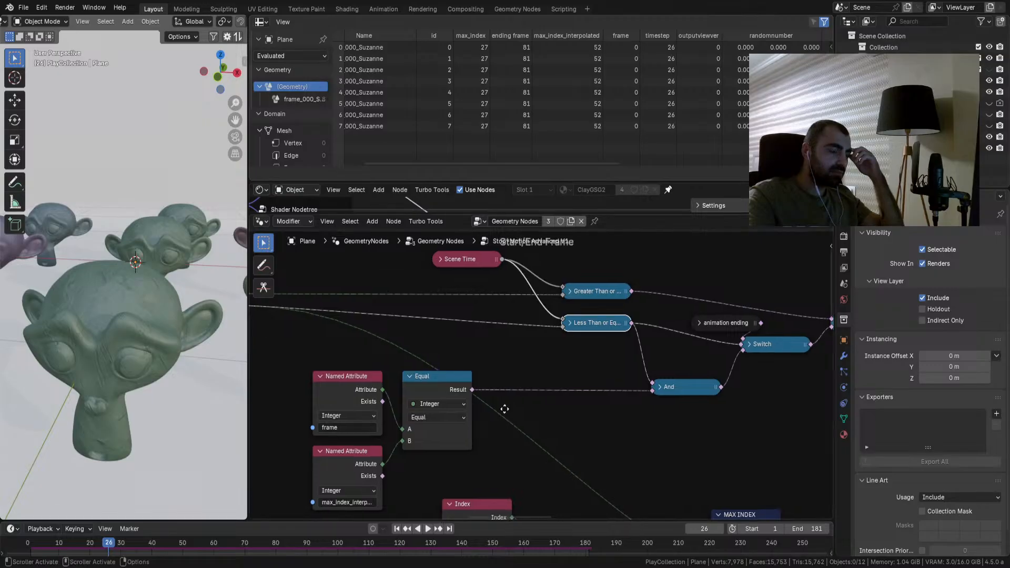
pyautogui.moveTo(478, 377); pyautogui.dragTo(490, 439)
pyautogui.click(462, 405)
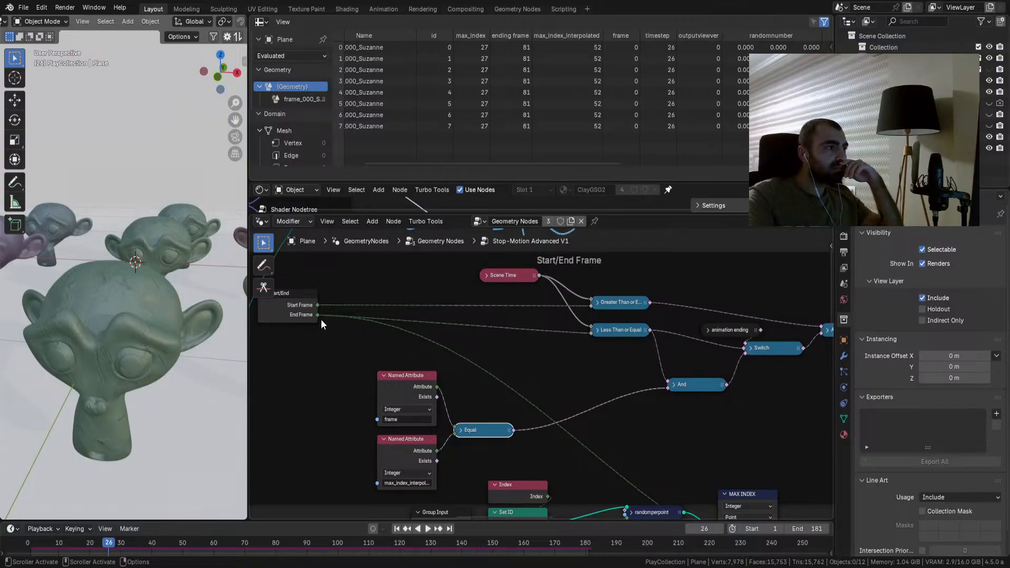
pyautogui.moveTo(318, 315); pyautogui.dragTo(536, 358)
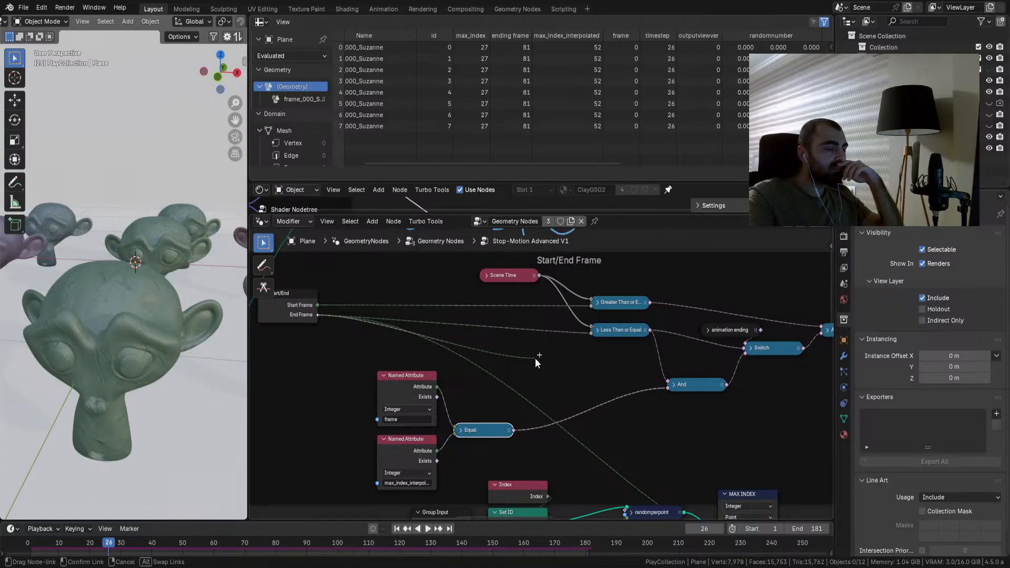
pyautogui.rightClick(535, 359)
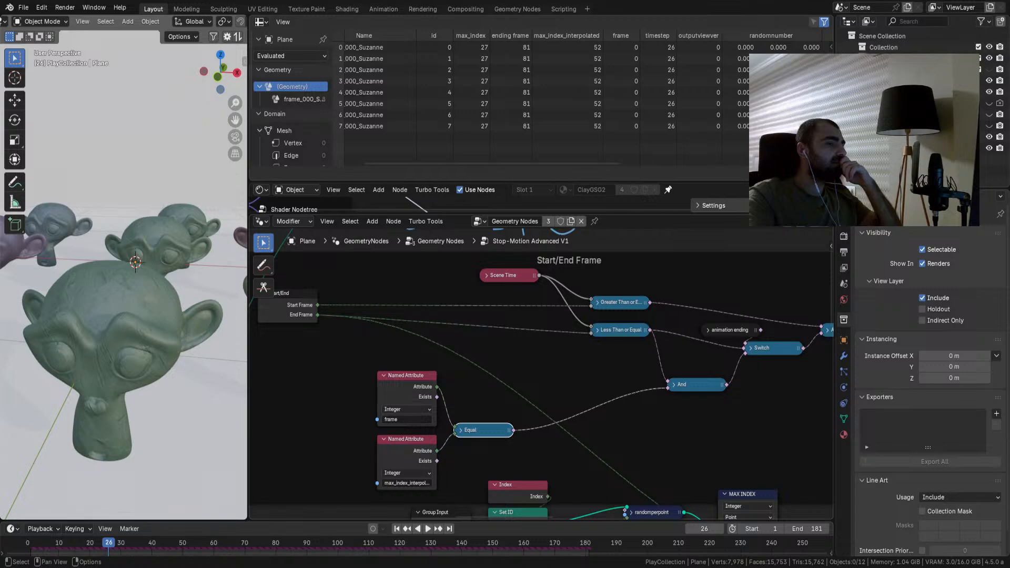
# Step: Expand the And node fed by Less Than or Equal and Equal, set its operation to Imply, and test it with playback
pyautogui.click(674, 384)
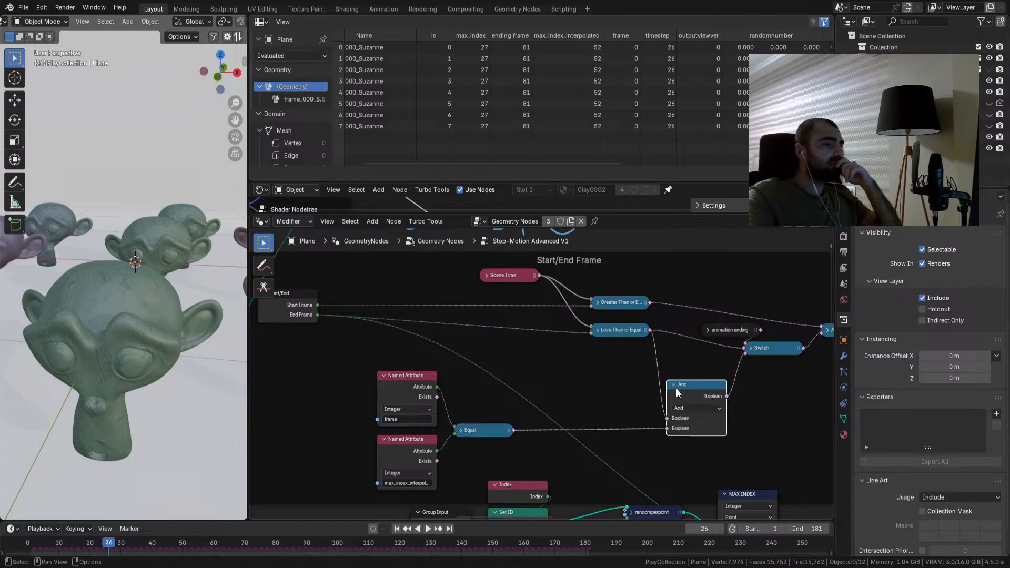
pyautogui.click(687, 409)
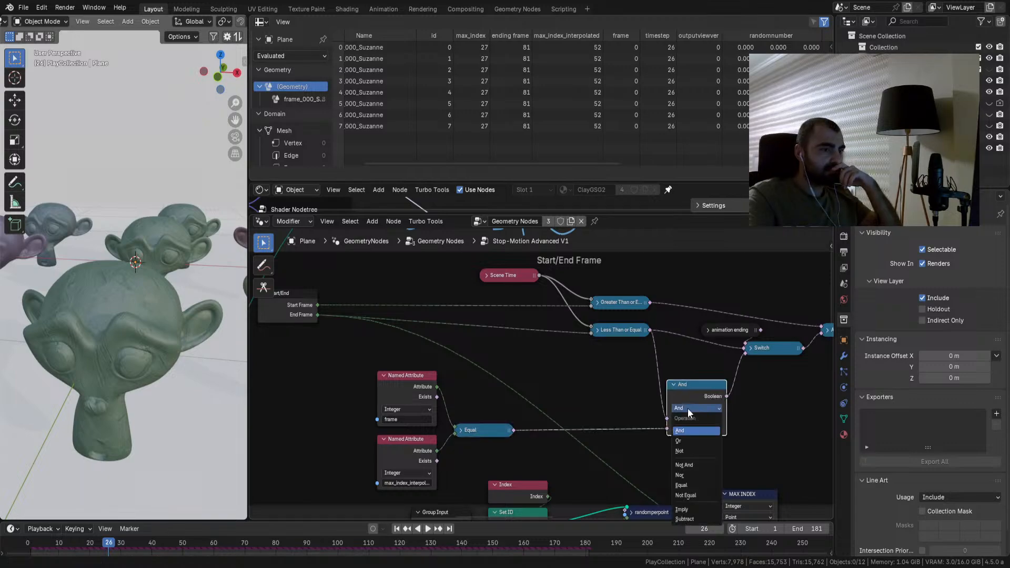
pyautogui.click(690, 508)
pyautogui.click(426, 529)
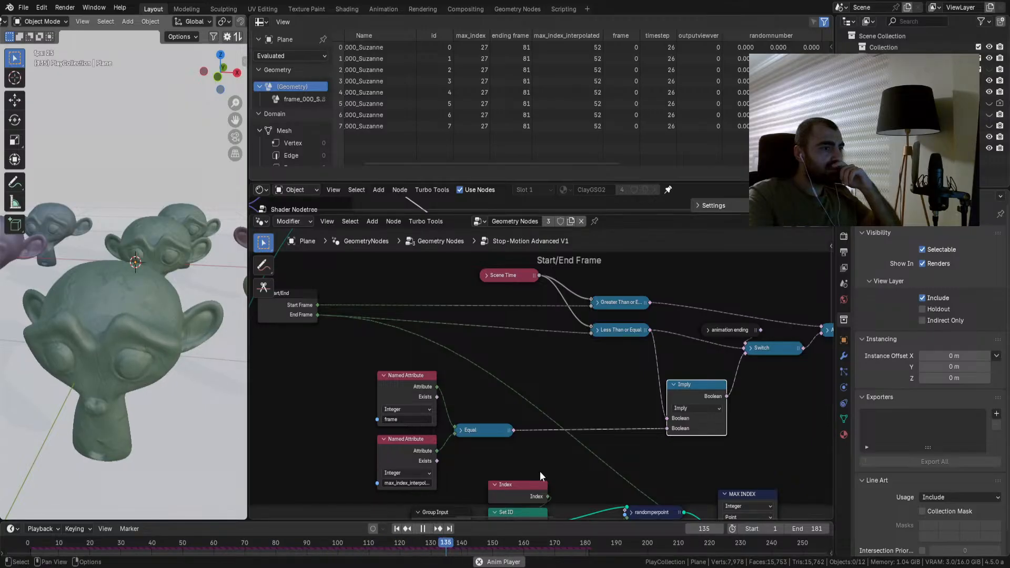
pyautogui.click(690, 409)
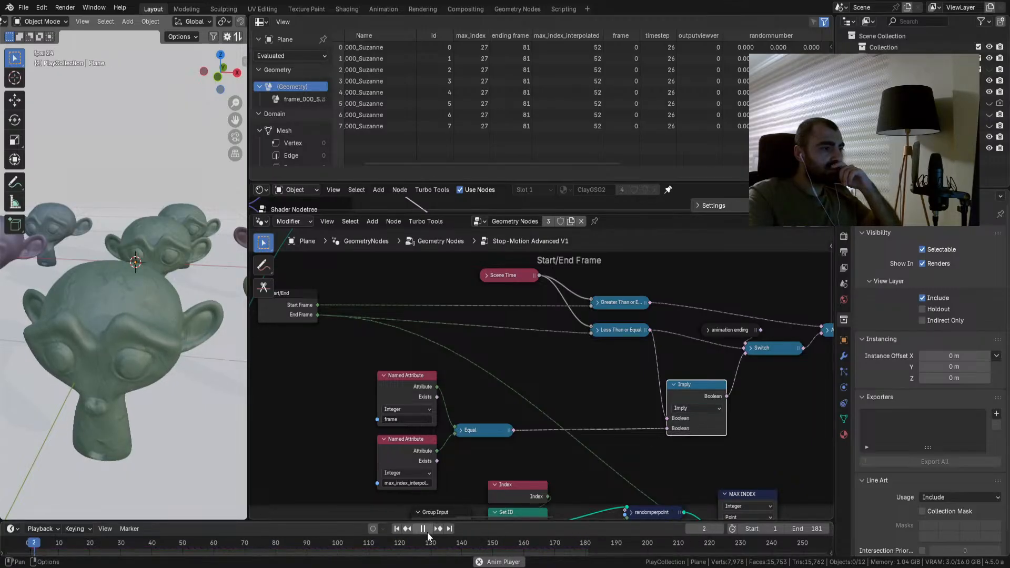
pyautogui.click(430, 529)
pyautogui.click(700, 405)
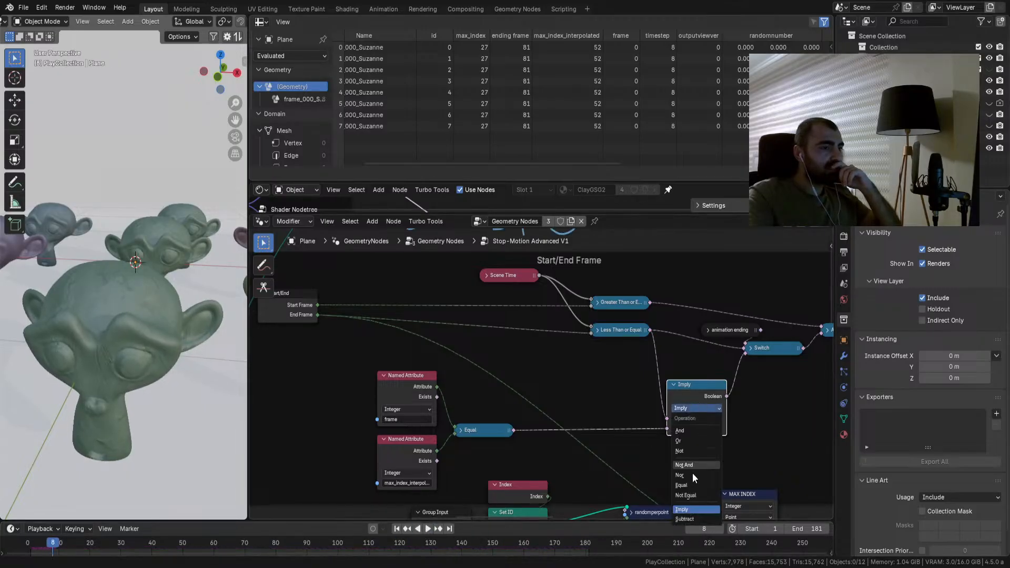
pyautogui.click(687, 507)
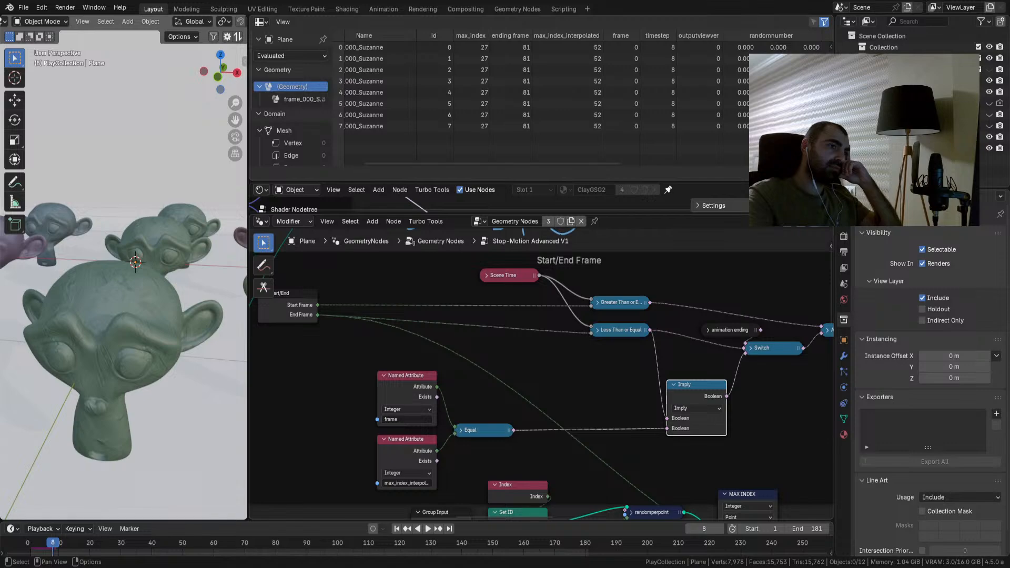
# Step: Move the final And node farther from the Switch and align the animation ending node above the Switch
pyautogui.moveTo(705, 355); pyautogui.dragTo(477, 352, button='middle')
pyautogui.moveTo(607, 322); pyautogui.dragTo(632, 305)
pyautogui.moveTo(503, 326); pyautogui.dragTo(545, 333)
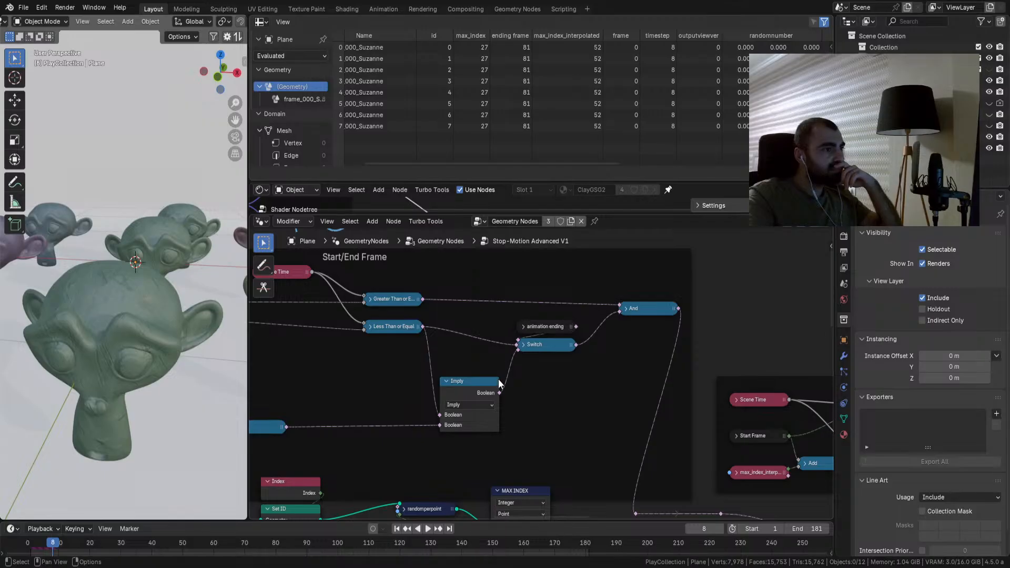
# Step: Change the Imply node's operation to Not And and play the animation from frame 1 to test it
pyautogui.scroll(2, 570, 397)
pyautogui.click(551, 417)
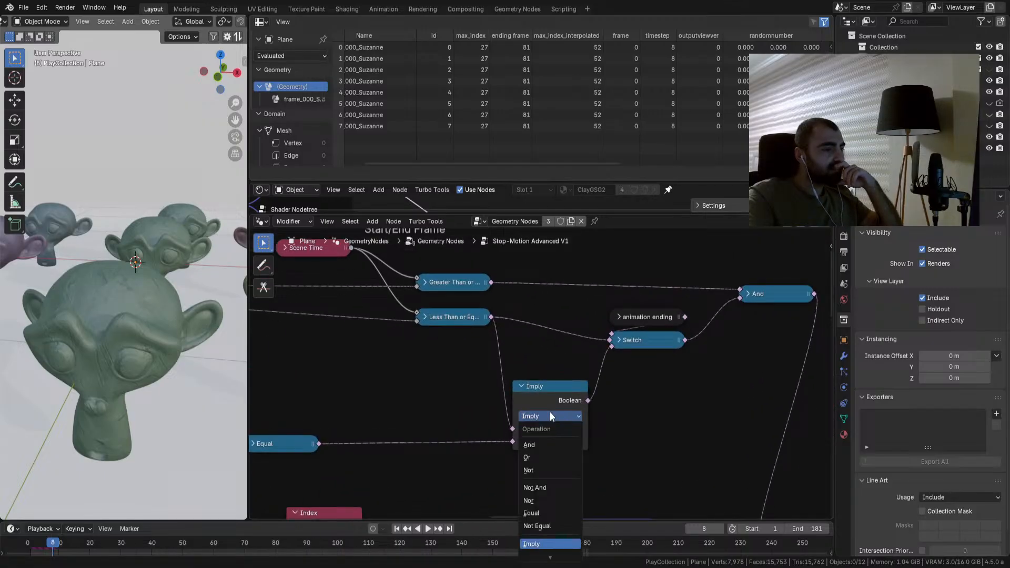
pyautogui.click(540, 488)
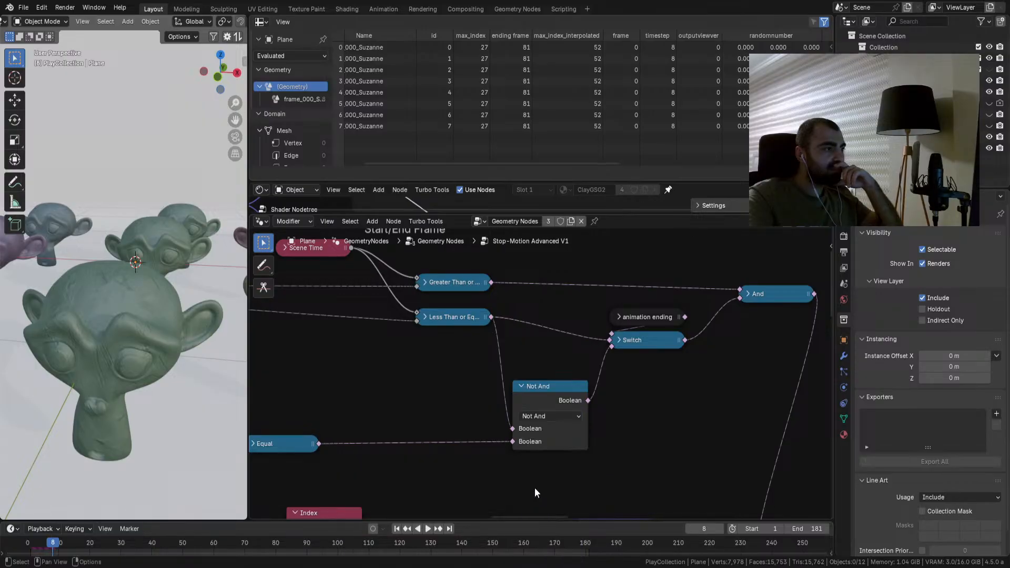
pyautogui.click(400, 529)
pyautogui.click(428, 528)
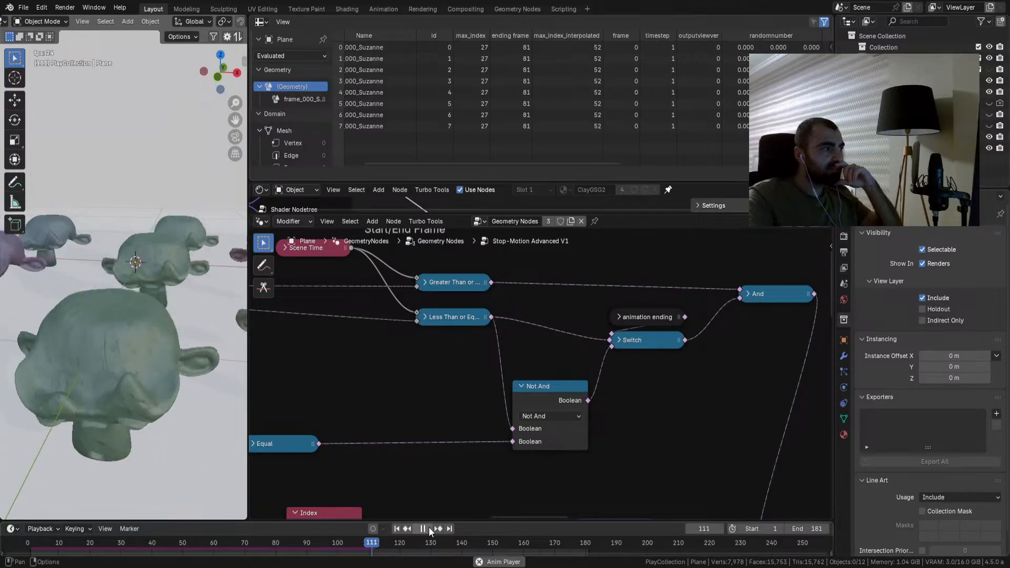
pyautogui.click(428, 528)
# Step: Review the links around the Not And node and set its operation to And
pyautogui.click(533, 416)
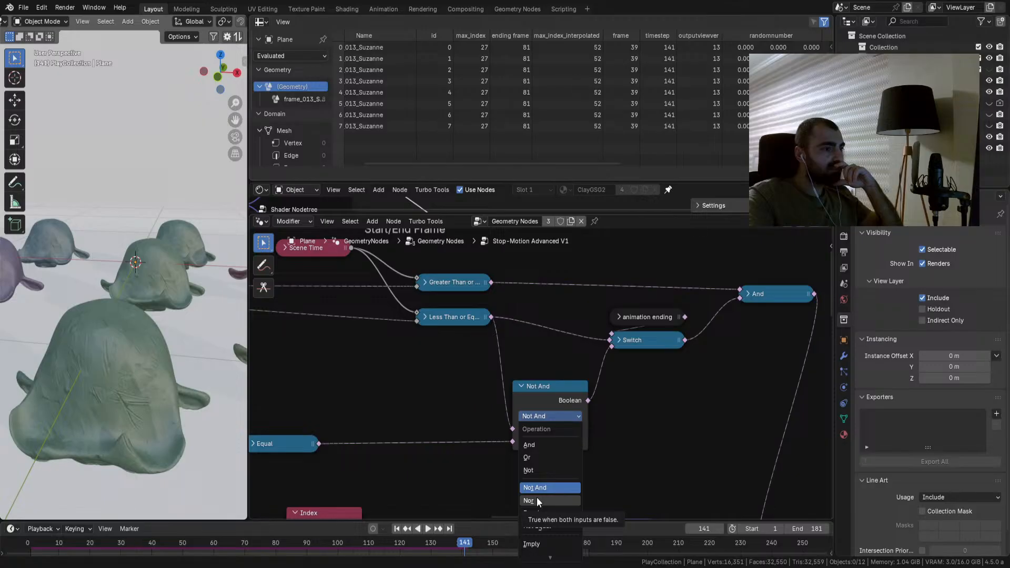
pyautogui.moveTo(409, 419); pyautogui.dragTo(605, 400, button='middle')
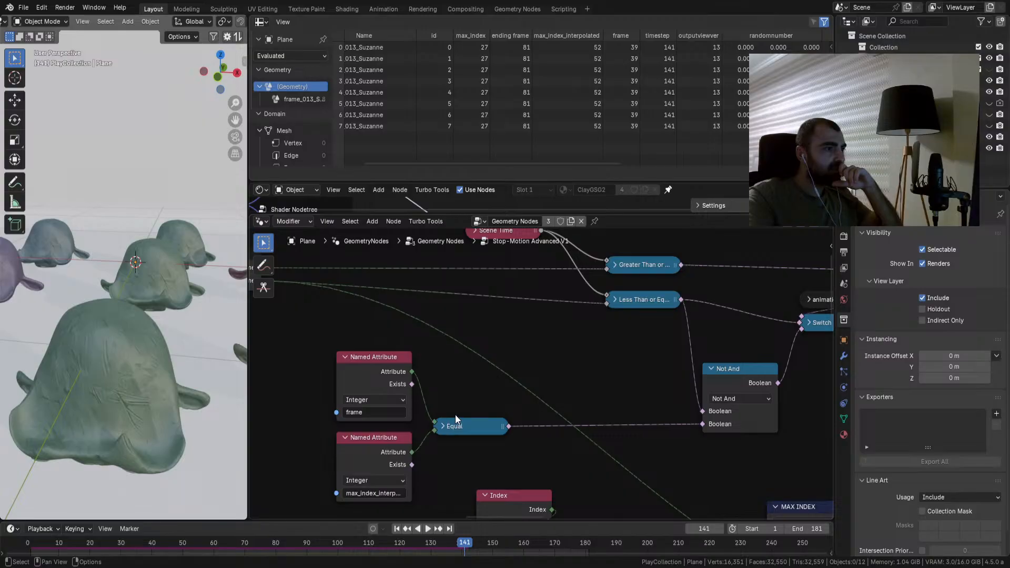
pyautogui.moveTo(488, 384); pyautogui.dragTo(406, 375, button='middle')
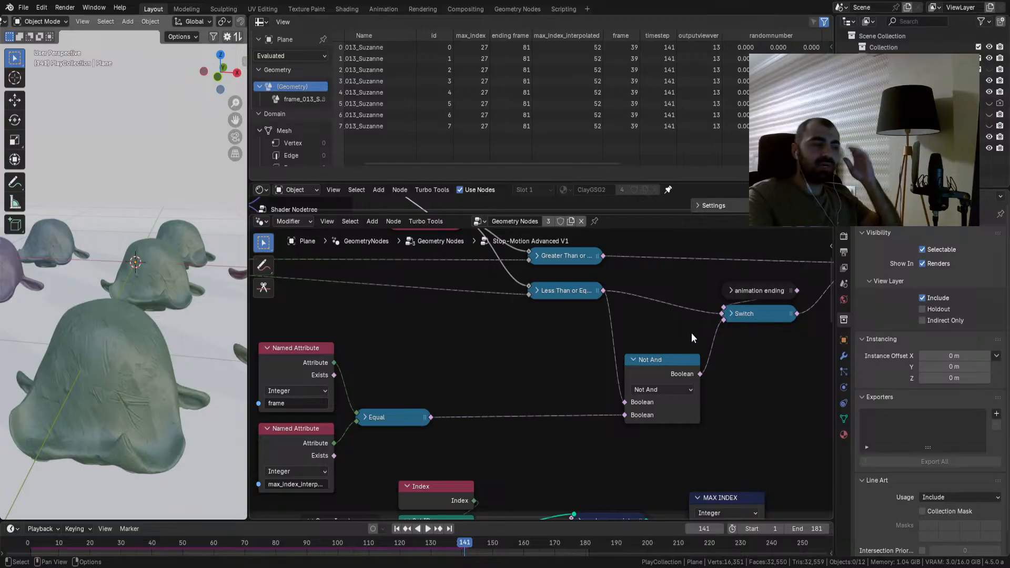
pyautogui.scroll(-4, 652, 332)
pyautogui.scroll(3, 626, 339)
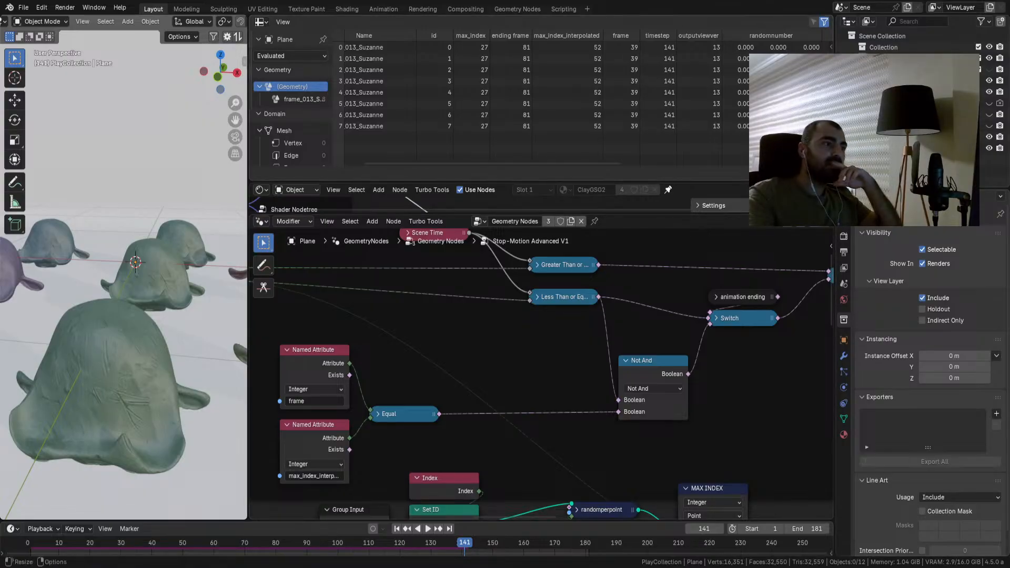
pyautogui.scroll(-2, 542, 378)
pyautogui.scroll(2, 542, 372)
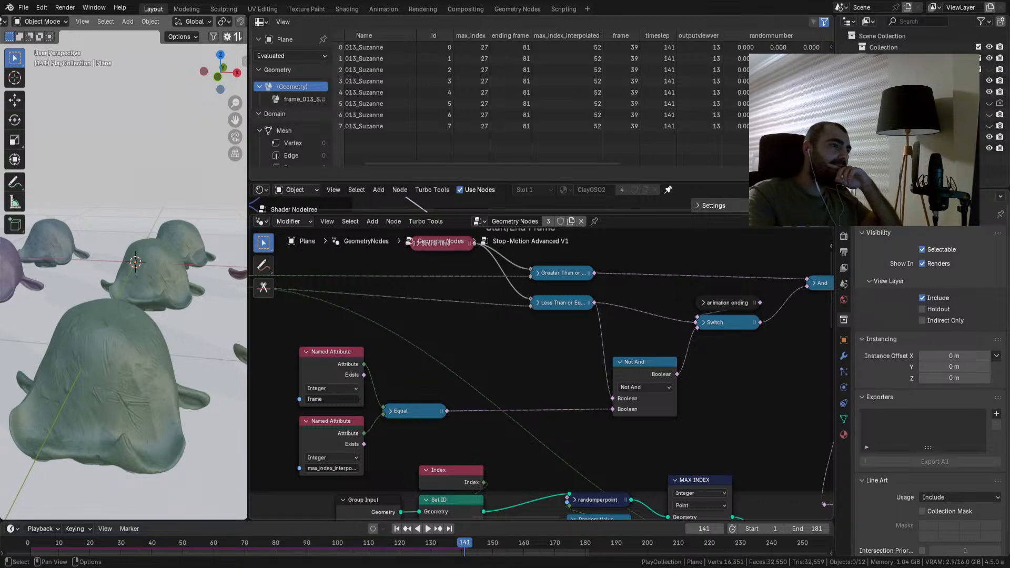
pyautogui.click(645, 387)
pyautogui.click(633, 411)
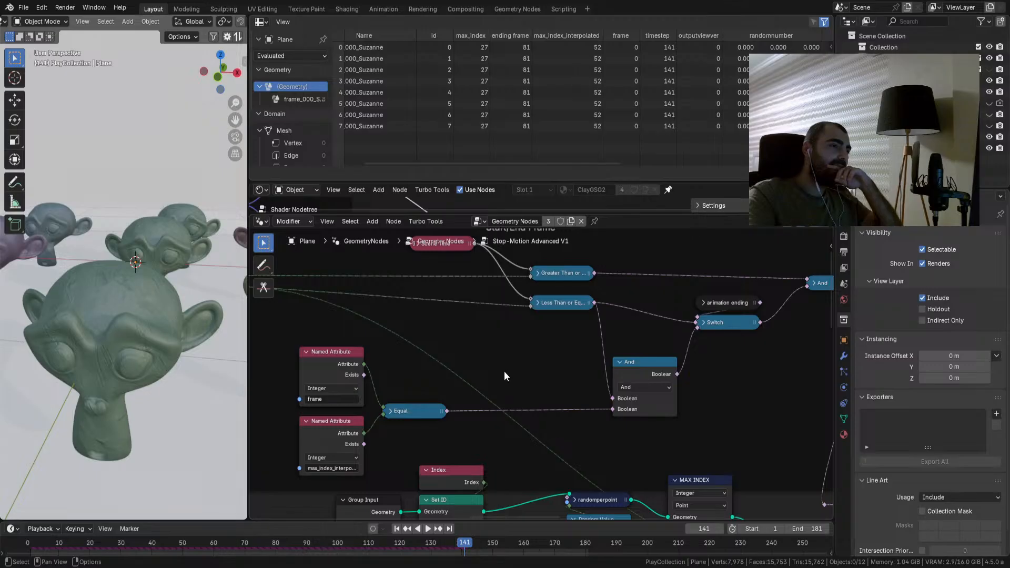
# Step: Swap the And node's inputs so Equal comes first and Less Than or Equal second, and play from frame 1 to test
pyautogui.click(652, 387)
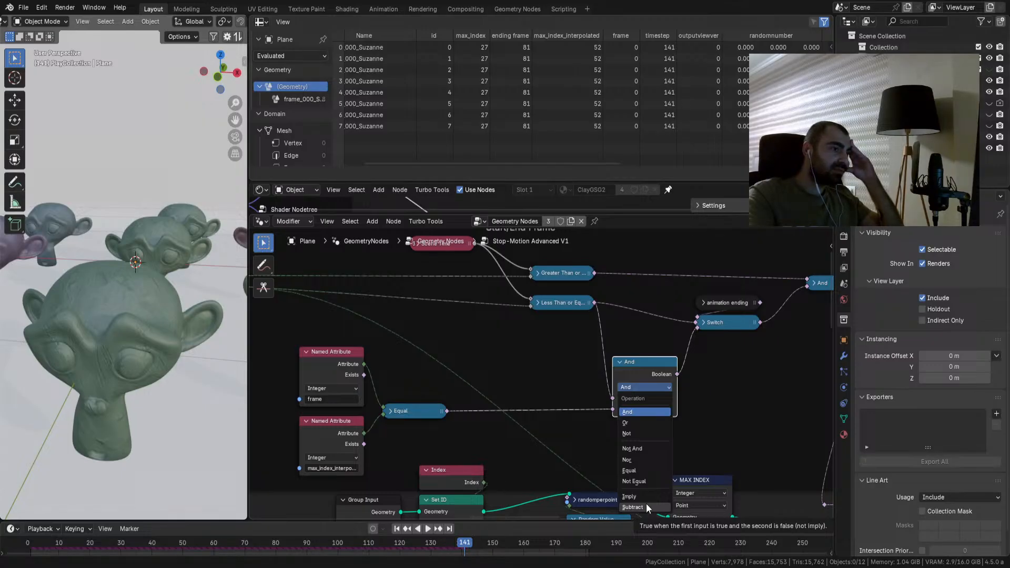
pyautogui.moveTo(613, 409); pyautogui.dragTo(613, 399)
pyautogui.moveTo(594, 303); pyautogui.dragTo(613, 410)
pyautogui.click(396, 529)
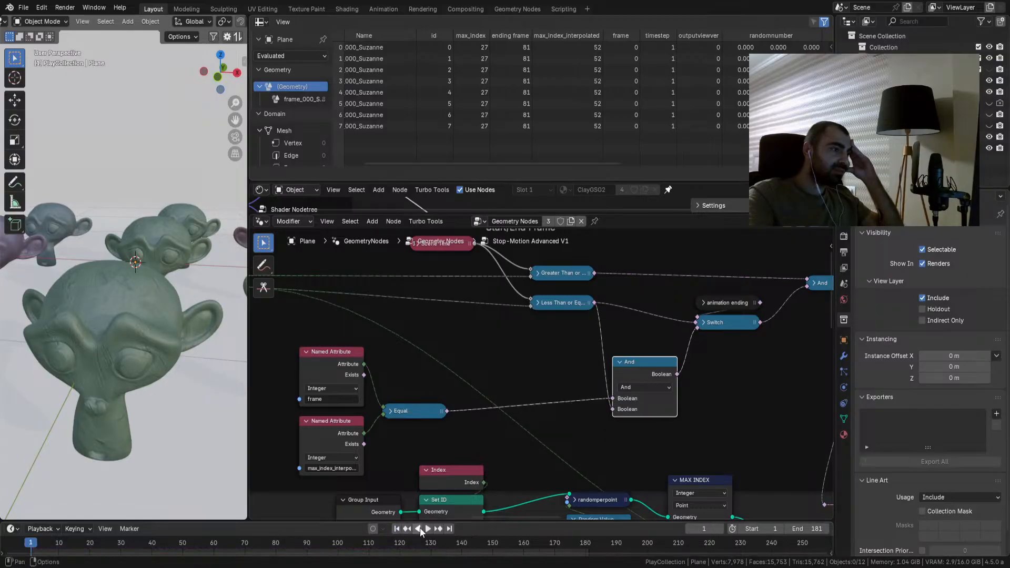
pyautogui.click(432, 529)
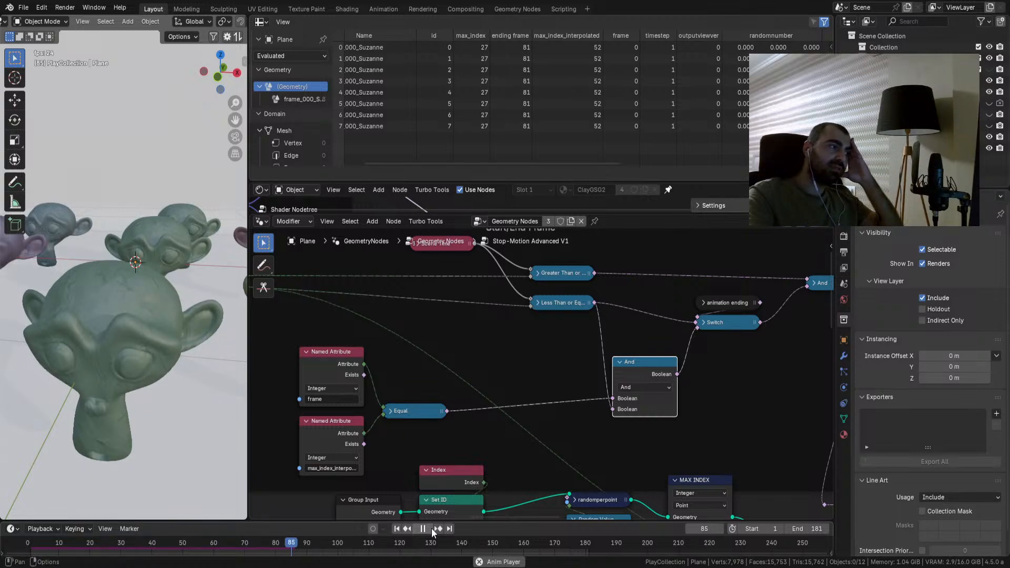
pyautogui.click(431, 528)
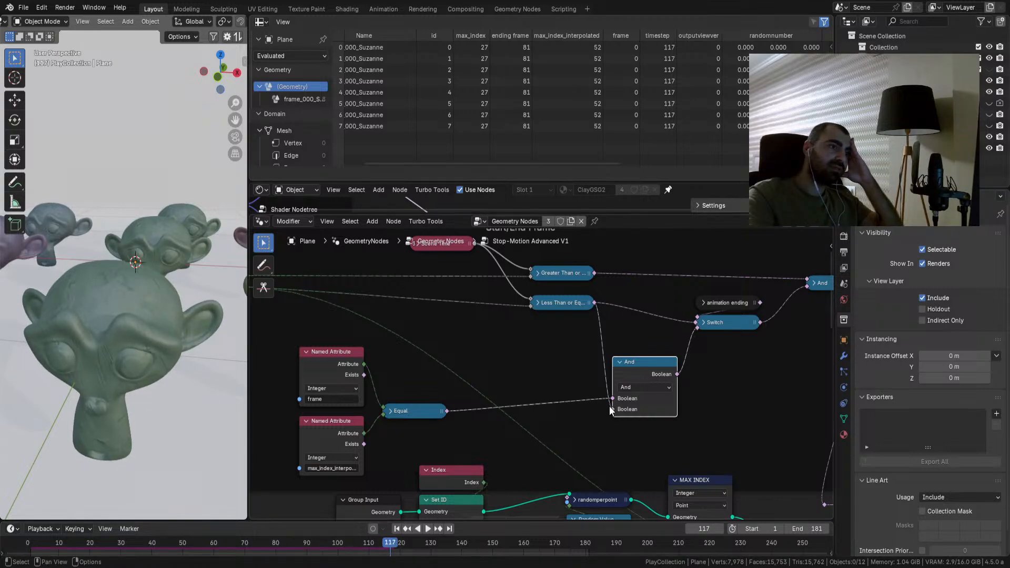
# Step: Set the And node feeding the Switch to Imply and check the animation by playing it from frame 1
pyautogui.click(636, 388)
pyautogui.click(636, 498)
pyautogui.click(397, 529)
pyautogui.click(427, 529)
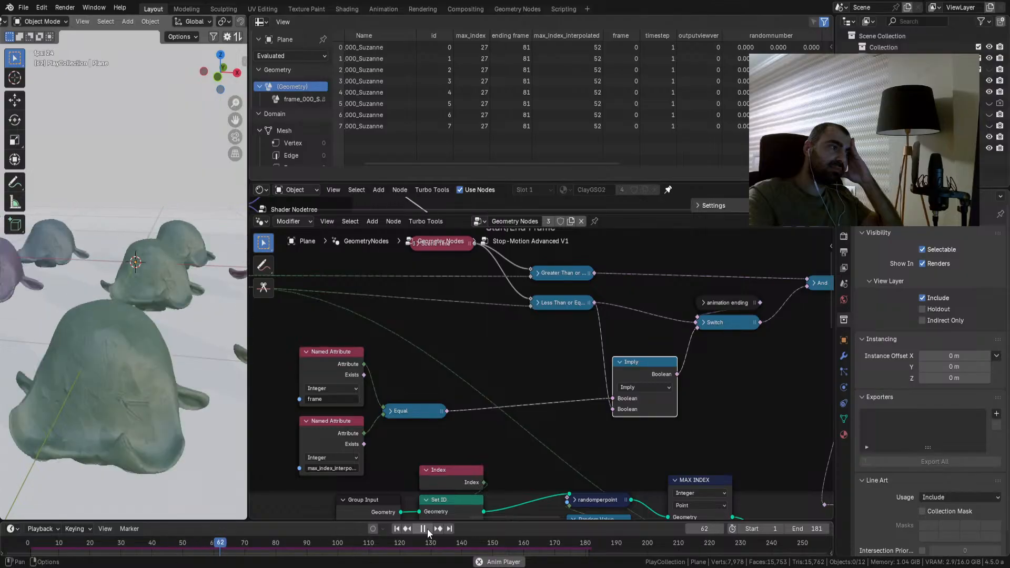
pyautogui.click(427, 529)
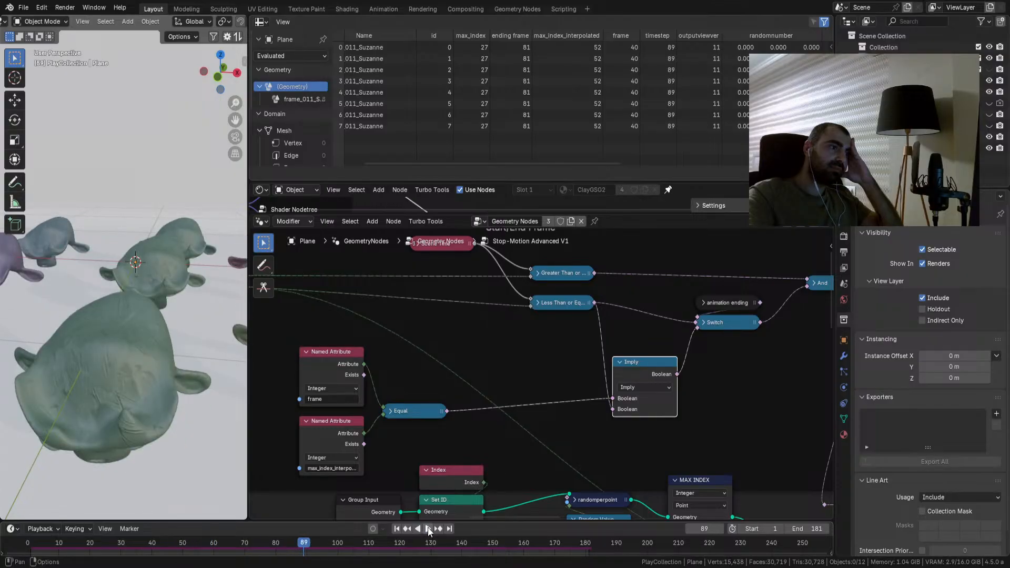
# Step: Move the Equal link to the Imply node's second Boolean input, replacing the Less Than or Equal link
pyautogui.moveTo(614, 398); pyautogui.dragTo(614, 409)
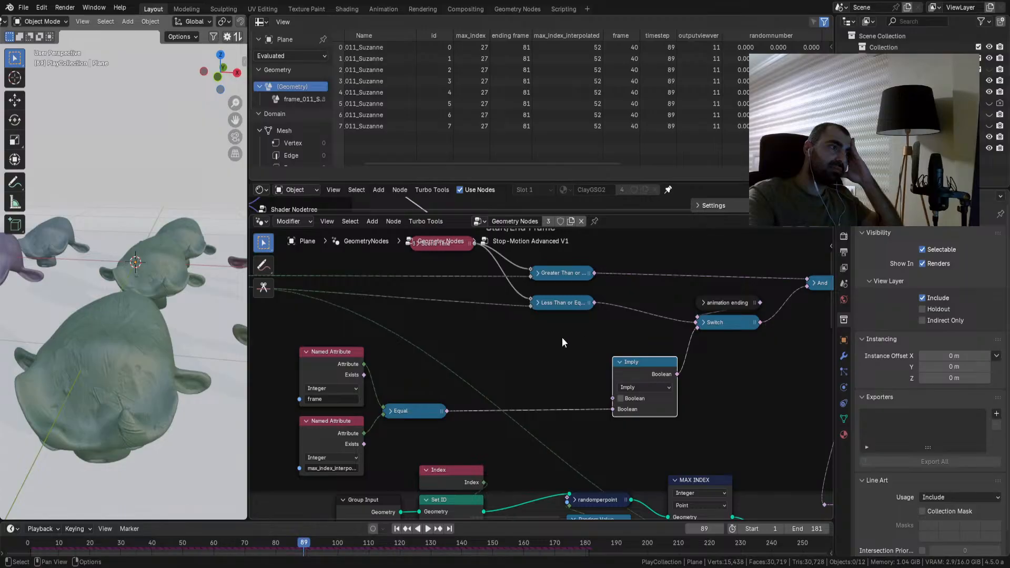
pyautogui.moveTo(474, 314); pyautogui.dragTo(569, 332, button='middle')
pyautogui.moveTo(332, 304); pyautogui.dragTo(472, 378)
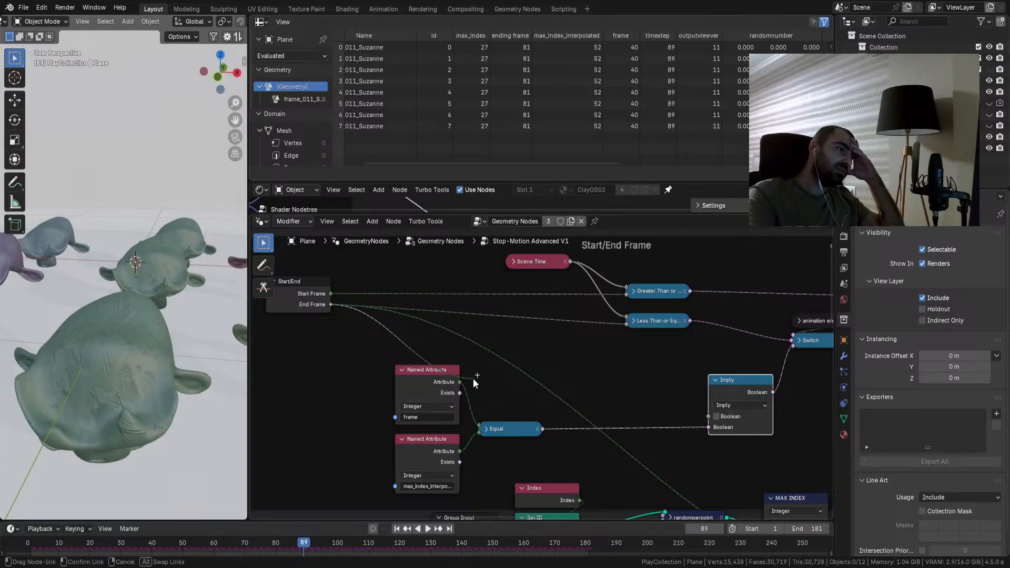
pyautogui.moveTo(472, 378); pyautogui.dragTo(573, 358)
pyautogui.moveTo(571, 357); pyautogui.dragTo(569, 359)
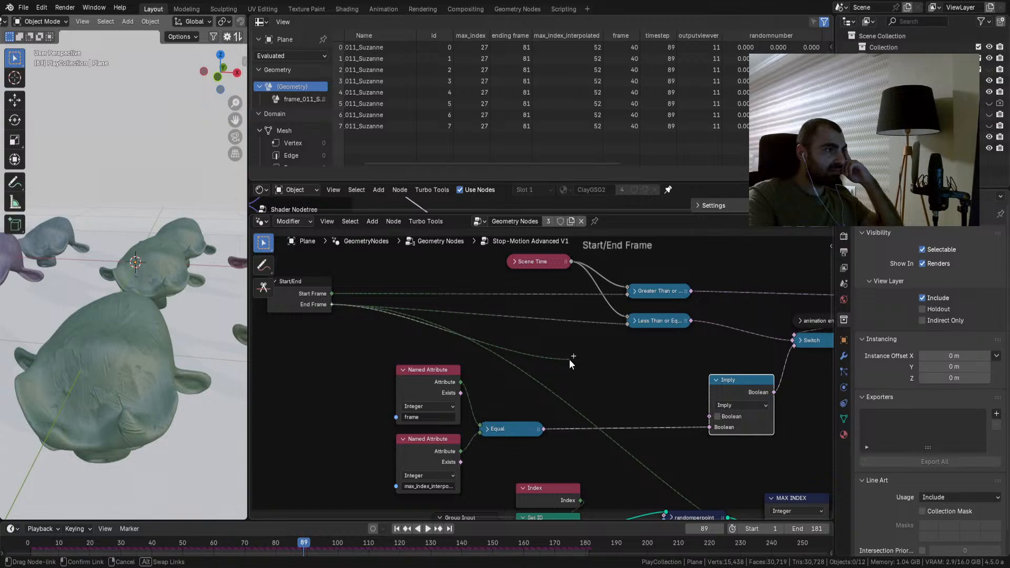
pyautogui.moveTo(570, 360); pyautogui.dragTo(415, 318)
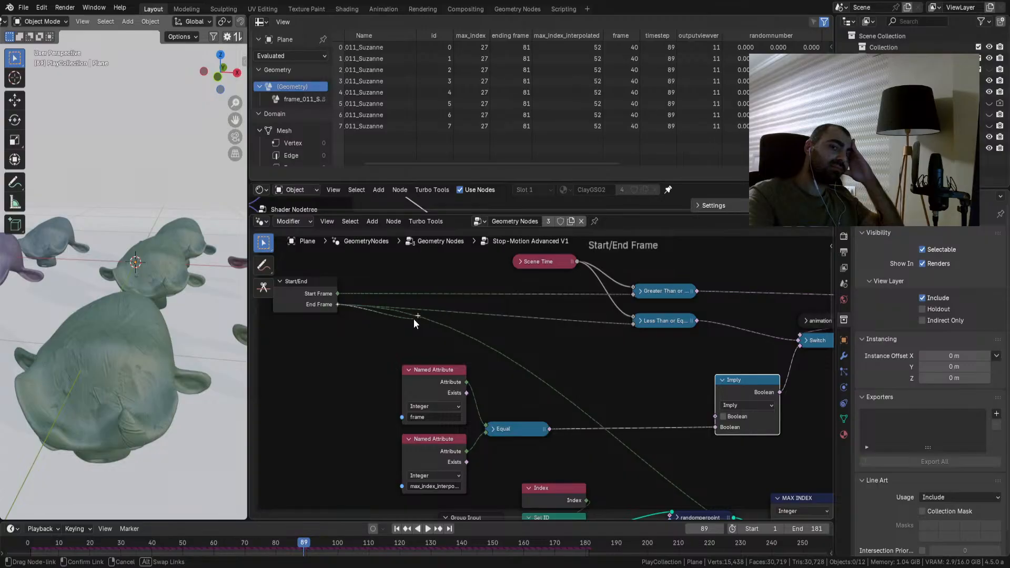
pyautogui.moveTo(414, 319); pyautogui.dragTo(562, 354)
pyautogui.moveTo(570, 362); pyautogui.dragTo(511, 343, button='middle')
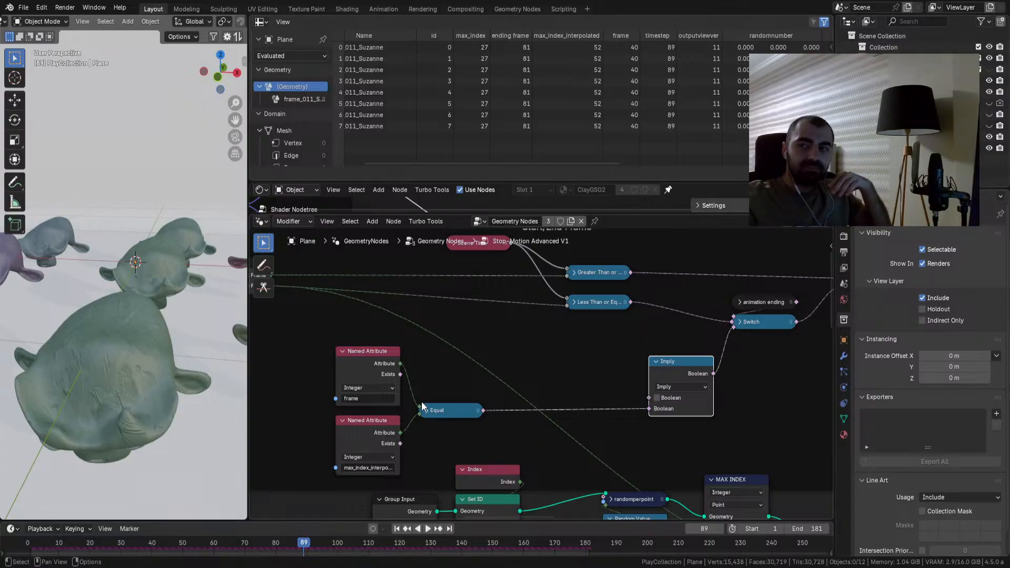
# Step: Insert a Subtract math node with value 1.000 between the frame Named Attribute and the Equal node
pyautogui.scroll(-2, 521, 348)
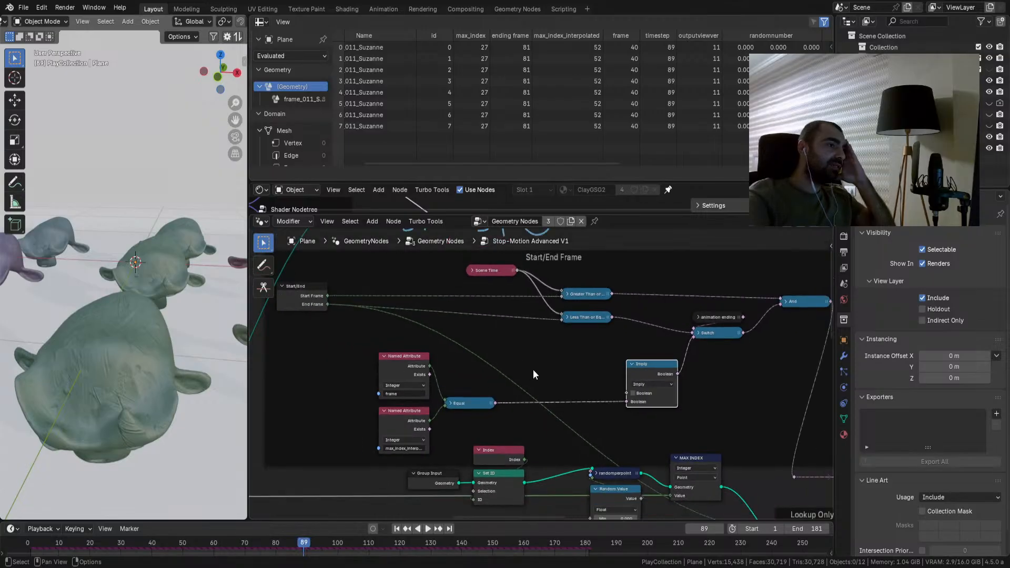
pyautogui.moveTo(522, 380); pyautogui.dragTo(524, 382, button='middle')
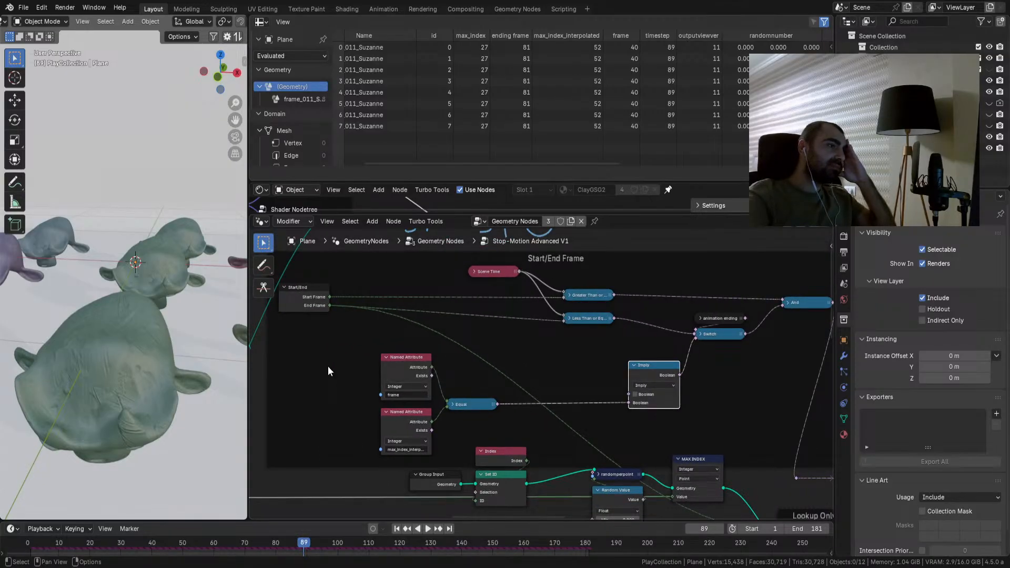
pyautogui.scroll(1, 327, 367)
pyautogui.scroll(2, 328, 371)
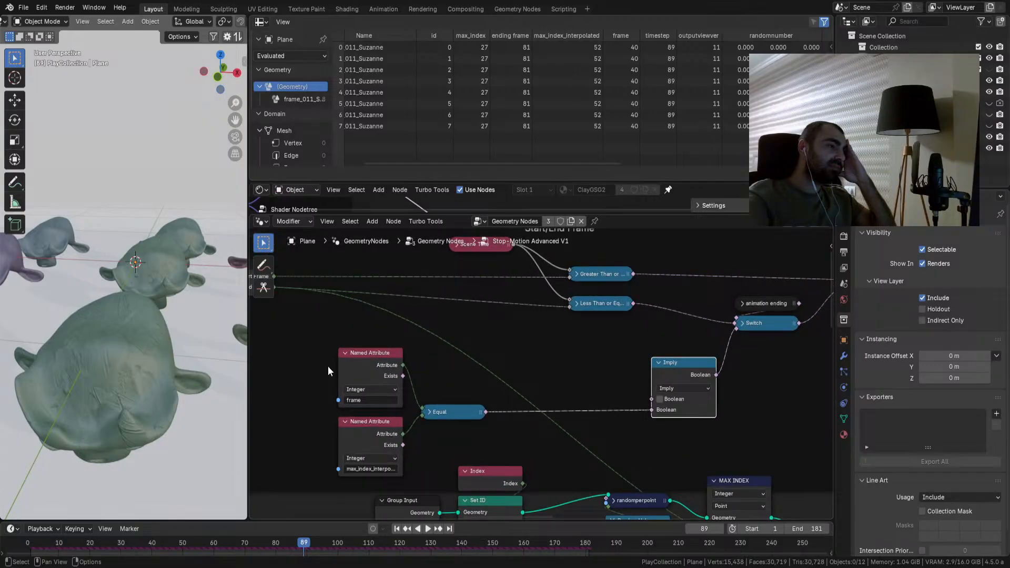
pyautogui.moveTo(372, 360)
pyautogui.mouseDown()
pyautogui.moveTo(280, 361)
pyautogui.moveTo(388, 368)
pyautogui.mouseUp()
pyautogui.write('sx')
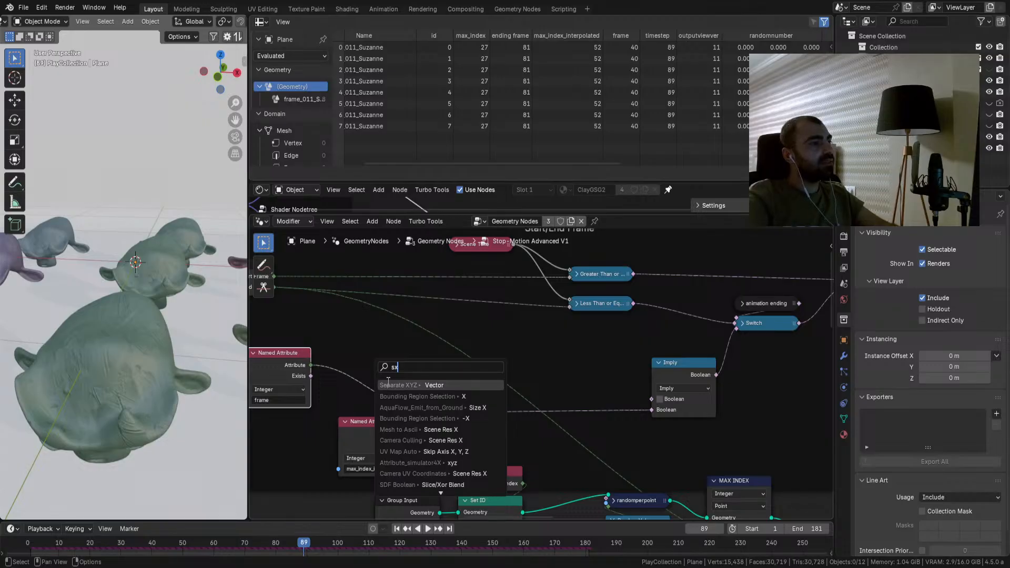
pyautogui.press('BackSpace')
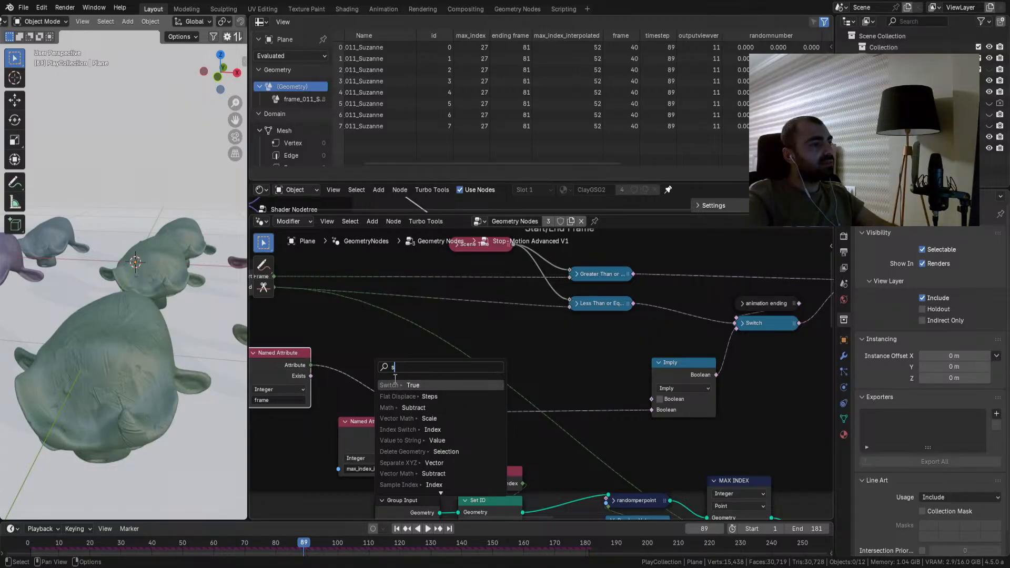
pyautogui.write('u')
pyautogui.click(394, 385)
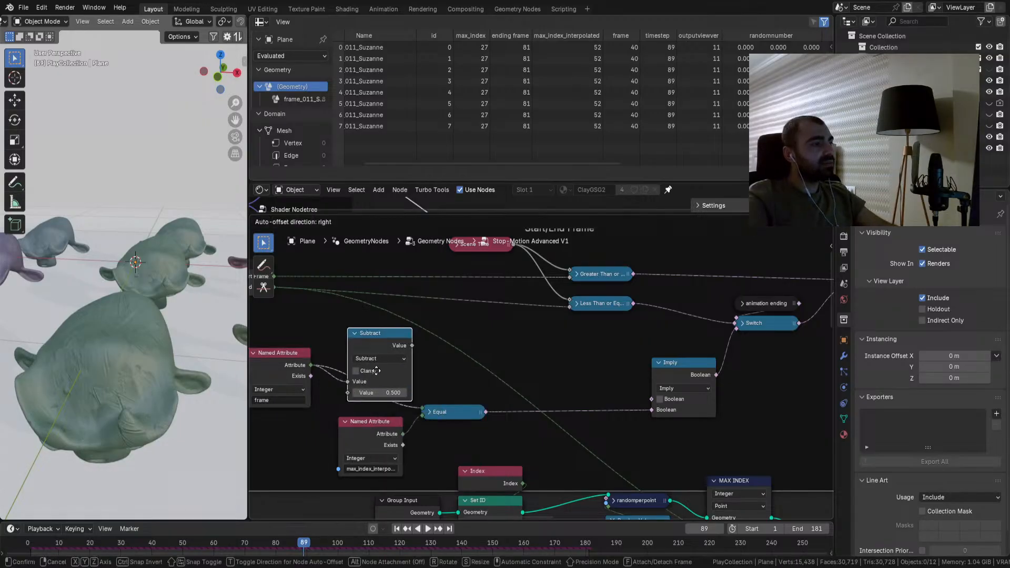
pyautogui.moveTo(372, 403); pyautogui.dragTo(388, 402)
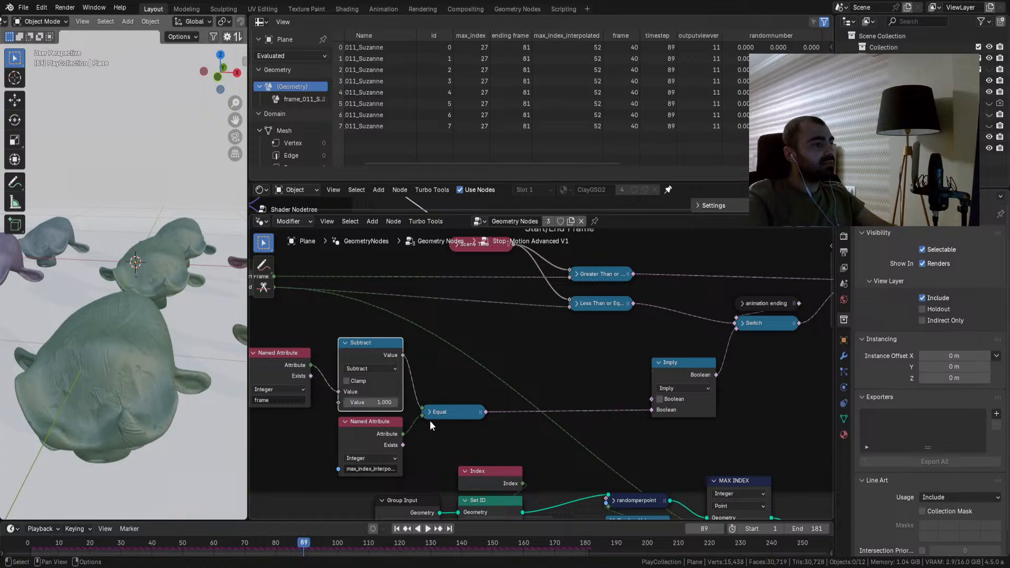
# Step: Set the Imply node to And with the Less Than or Equal result as its first input, and play the animation from the start
pyautogui.click(668, 390)
pyautogui.click(671, 411)
pyautogui.click(397, 529)
pyautogui.click(427, 528)
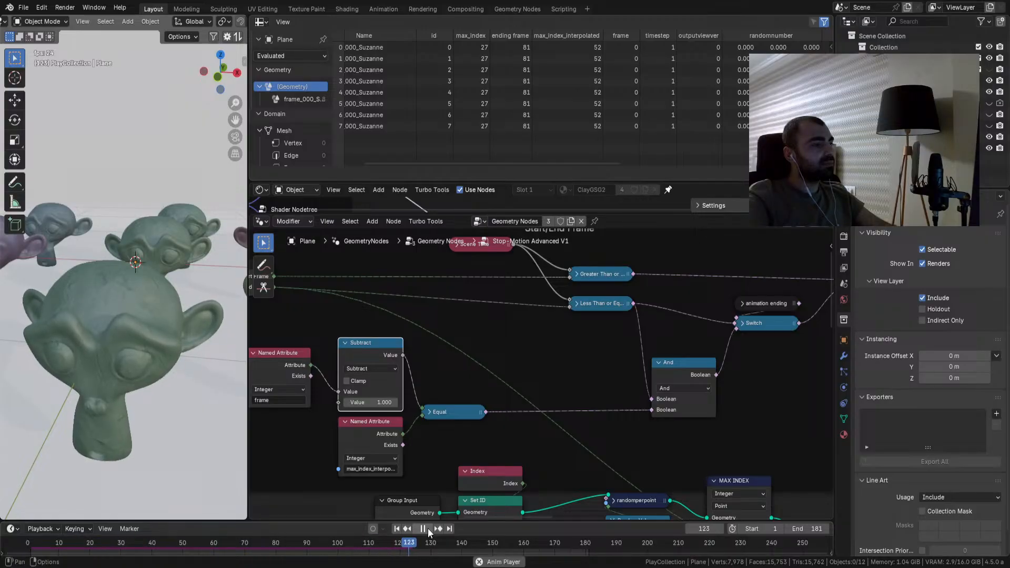
pyautogui.click(428, 529)
pyautogui.click(397, 529)
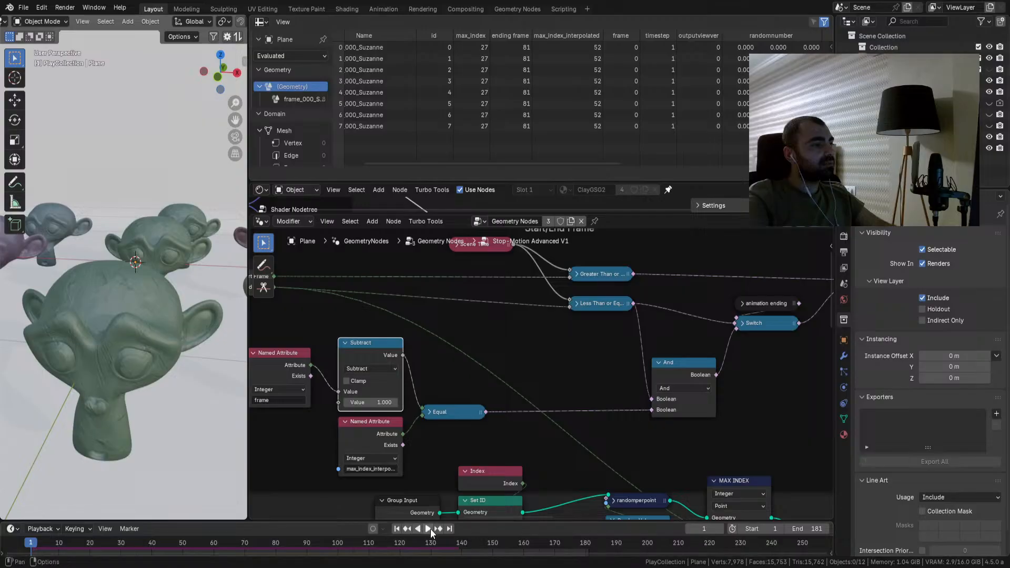
pyautogui.click(425, 528)
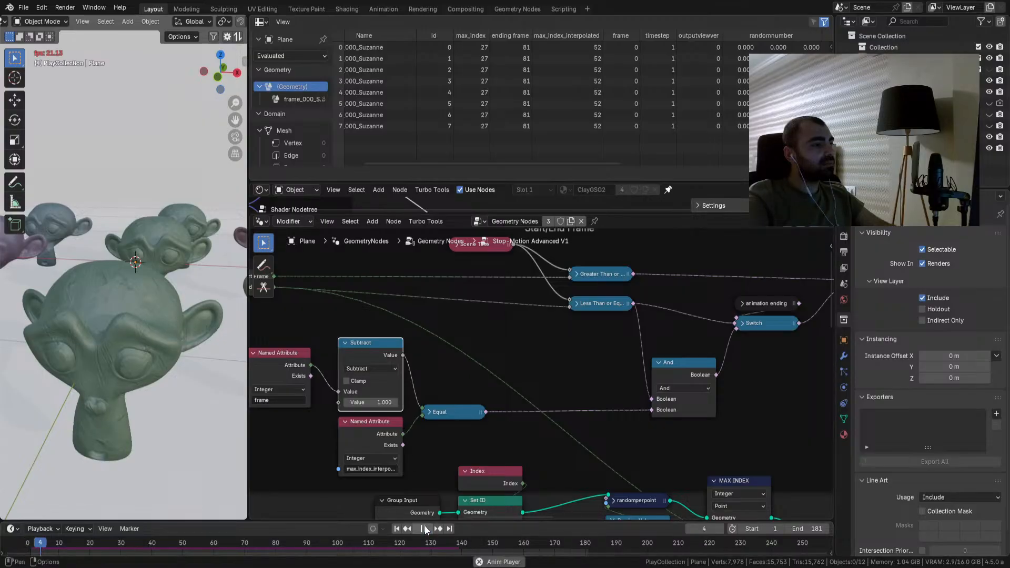
# Step: Change the Equal node's comparison to Less Than or Equal and check it during playback
pyautogui.click(428, 414)
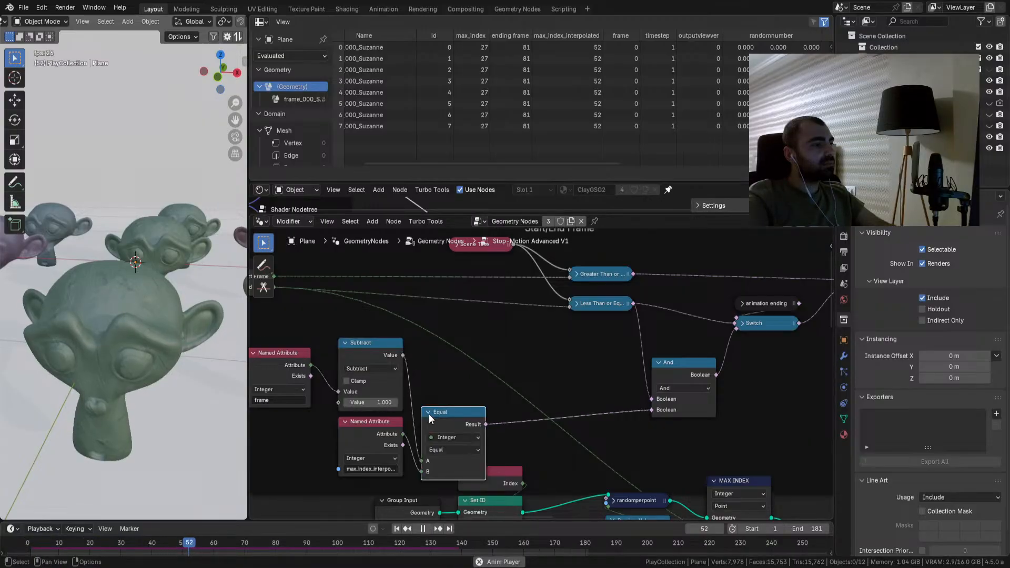
pyautogui.click(438, 450)
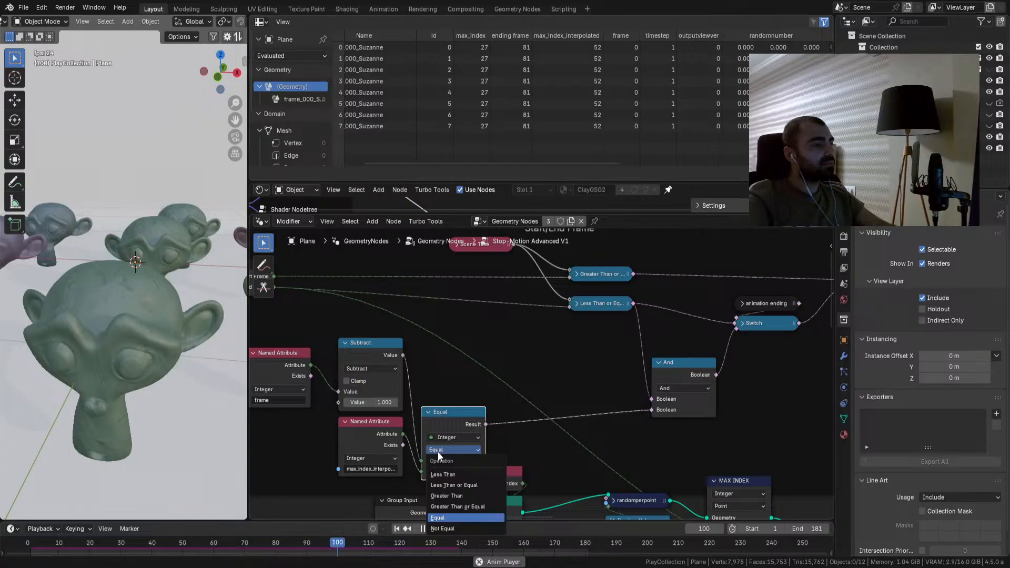
pyautogui.click(442, 484)
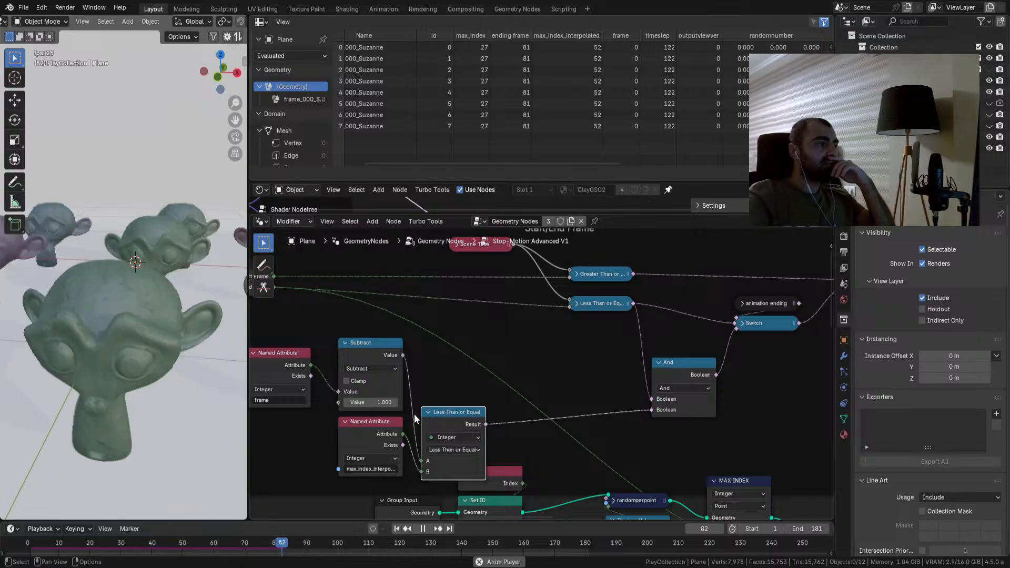
pyautogui.click(398, 529)
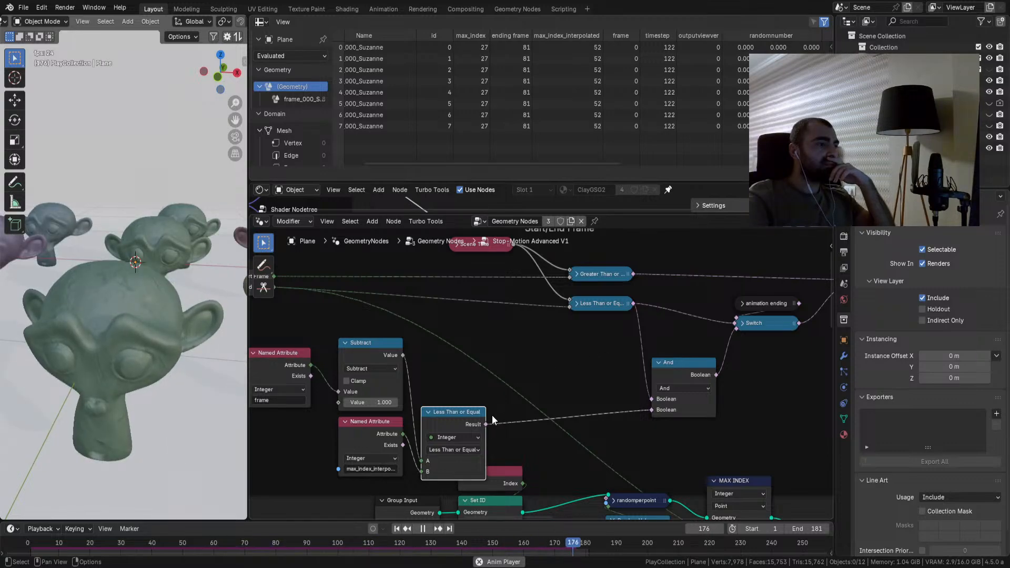
pyautogui.click(452, 450)
pyautogui.click(451, 451)
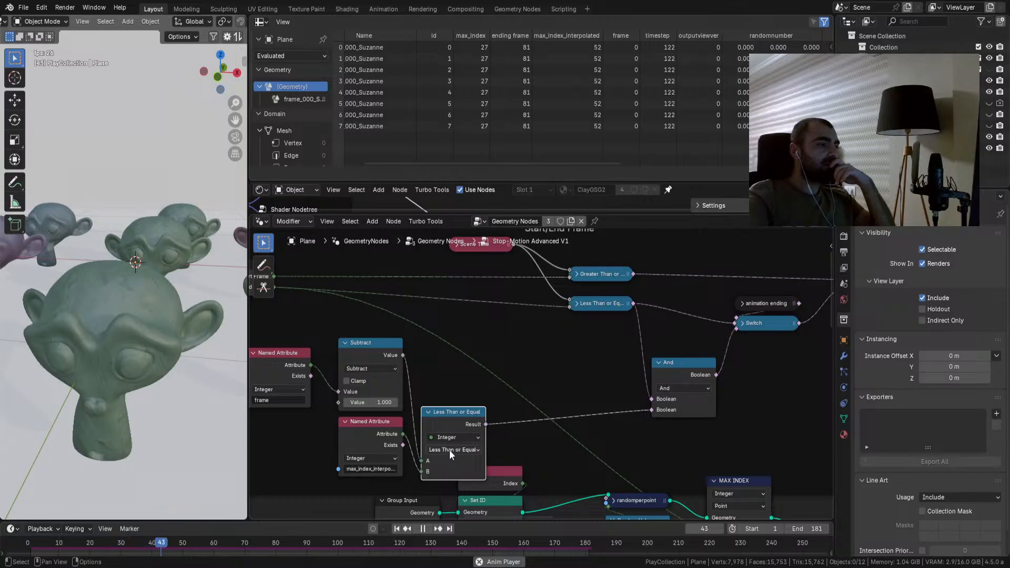
pyautogui.click(420, 528)
# Step: Move the expanded Less Than or Equal node up beside the Subtract node and review the Start/End Frame group
pyautogui.moveTo(374, 366); pyautogui.dragTo(429, 368, button='middle')
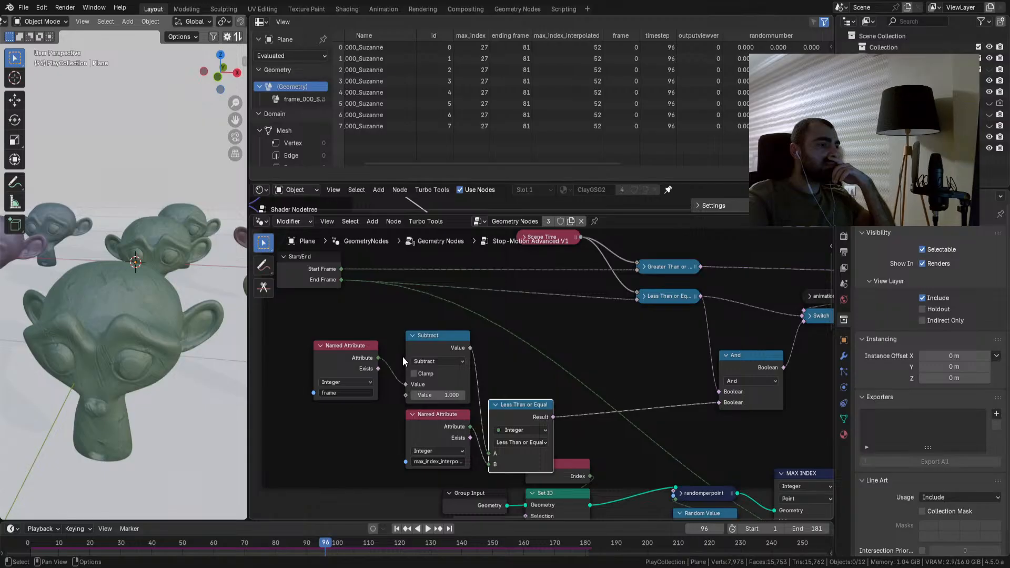
pyautogui.moveTo(514, 400); pyautogui.dragTo(525, 332)
pyautogui.scroll(-4, 508, 340)
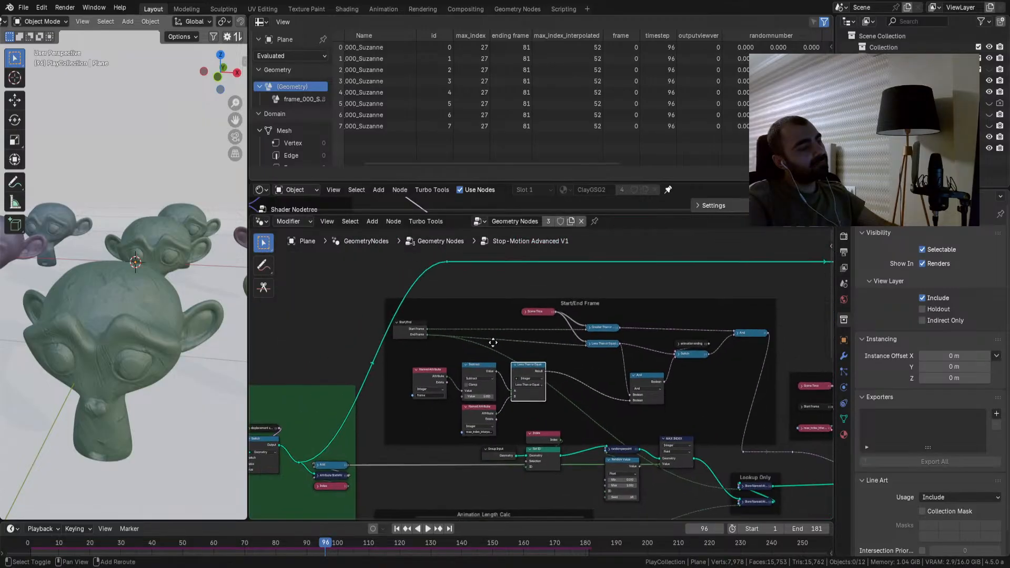
pyautogui.scroll(3, 508, 337)
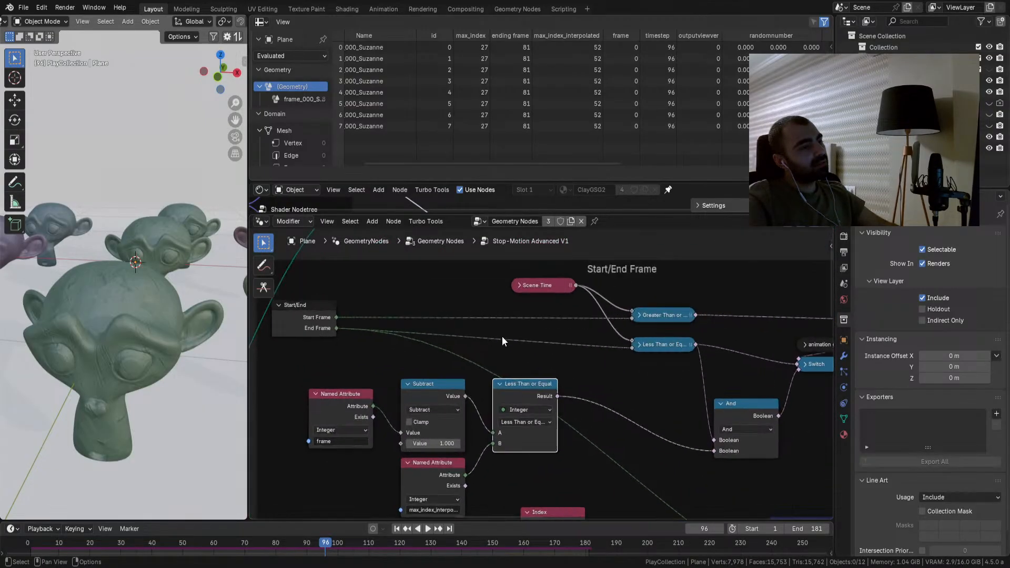
pyautogui.scroll(-4, 502, 336)
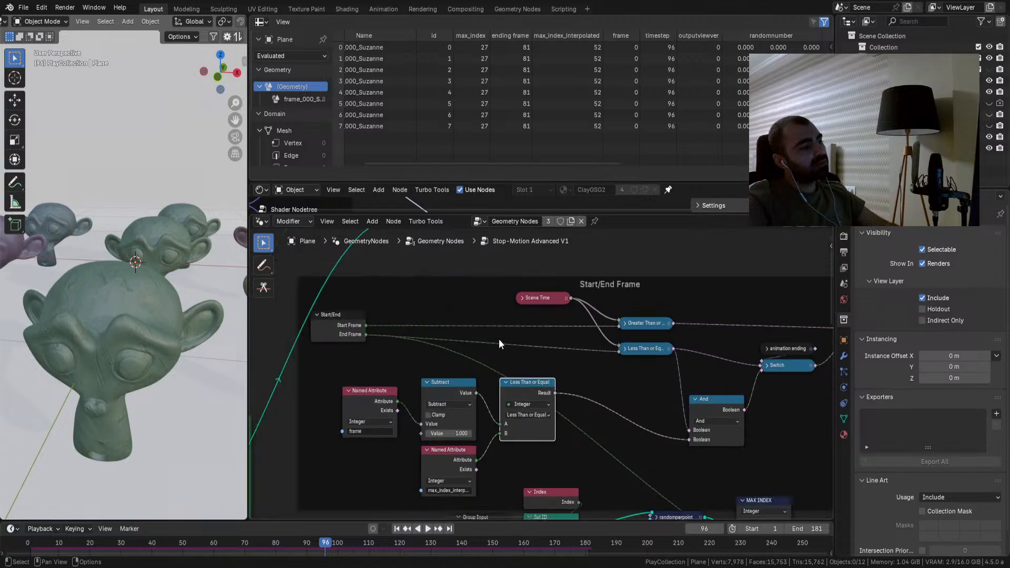
pyautogui.moveTo(464, 410); pyautogui.dragTo(473, 362, button='middle')
pyautogui.scroll(5, 472, 366)
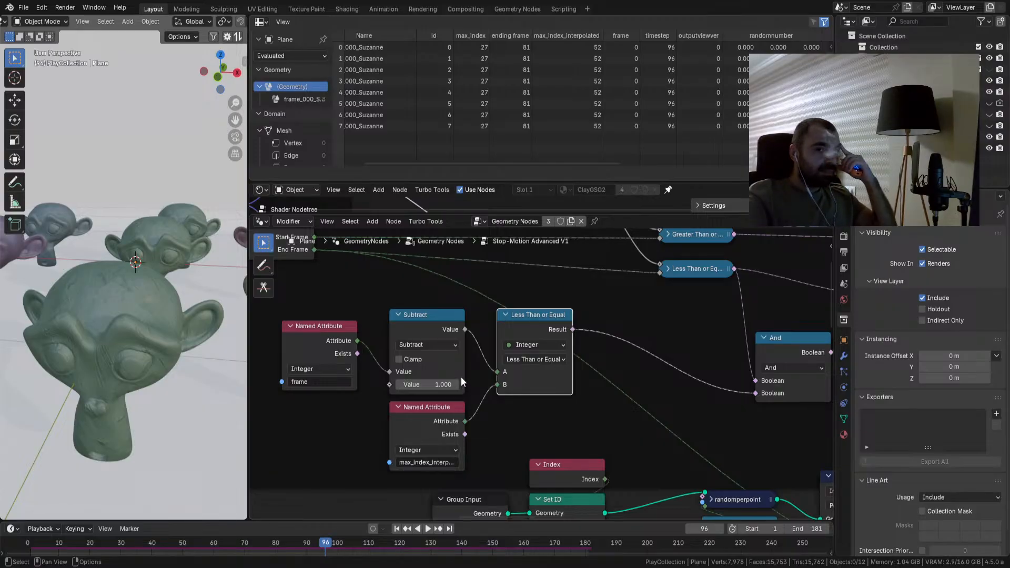
# Step: Rearrange the Named Attribute nodes and rewire Subtract to compute max_index_interpolated minus frame
pyautogui.moveTo(460, 378); pyautogui.dragTo(500, 392, button='middle')
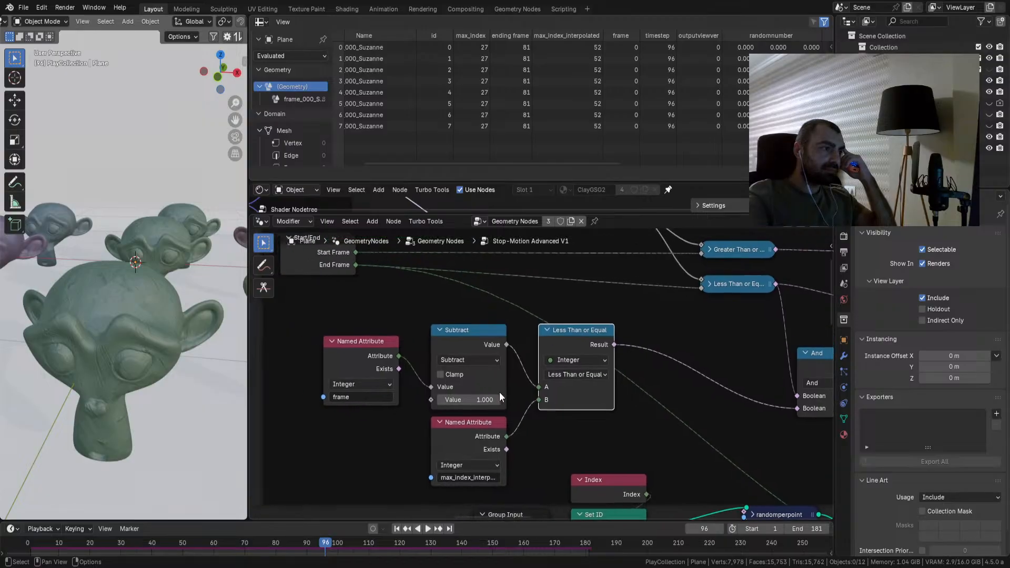
pyautogui.moveTo(457, 446); pyautogui.dragTo(349, 297)
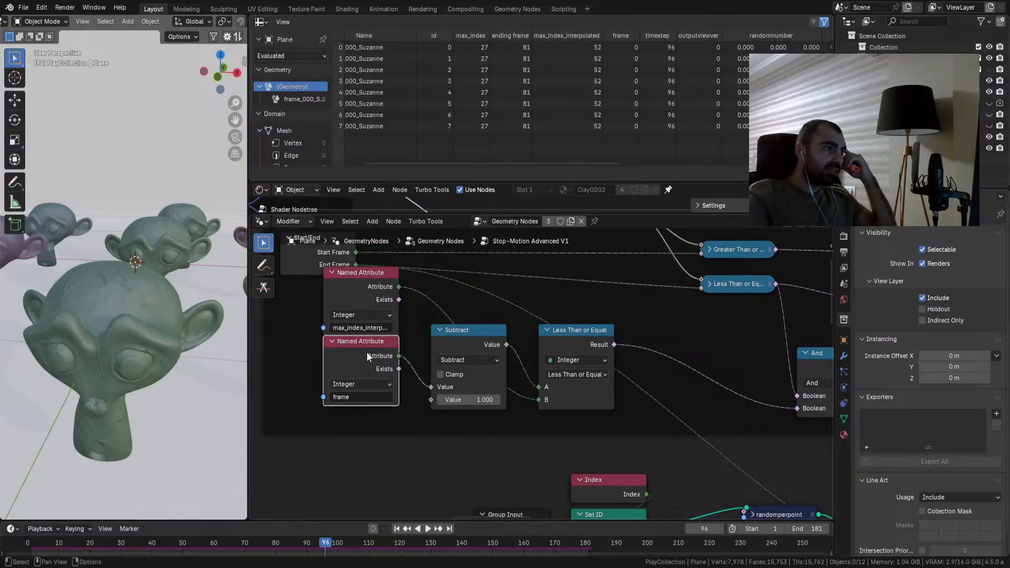
pyautogui.moveTo(367, 352); pyautogui.dragTo(346, 444)
pyautogui.moveTo(375, 294); pyautogui.dragTo(428, 390)
pyautogui.moveTo(391, 447); pyautogui.dragTo(413, 409)
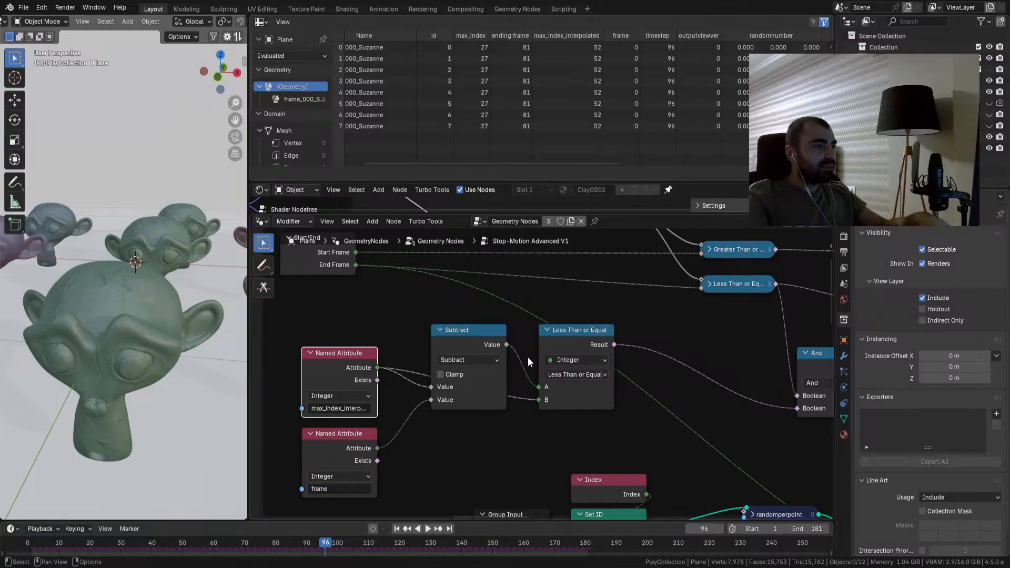
# Step: Cut the links into the Less Than or Equal node after Subtract, delete that node, and move Subtract closer to the Named Attribute nodes
pyautogui.keyDown('ctrl'); pyautogui.moveTo(524, 336); pyautogui.dragTo(524, 415, button='right'); pyautogui.keyUp('ctrl')
pyautogui.click(554, 368)
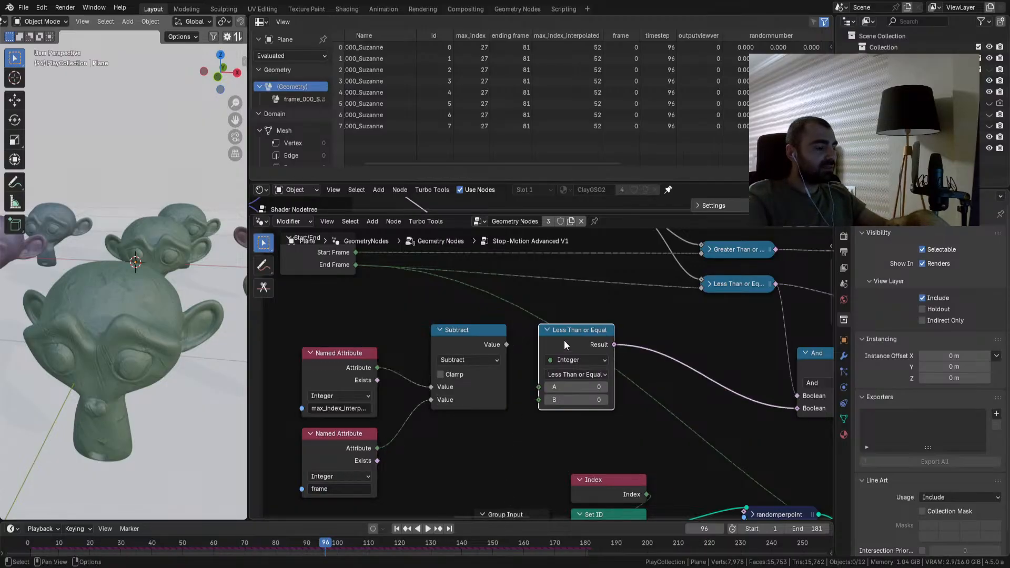
pyautogui.press('x')
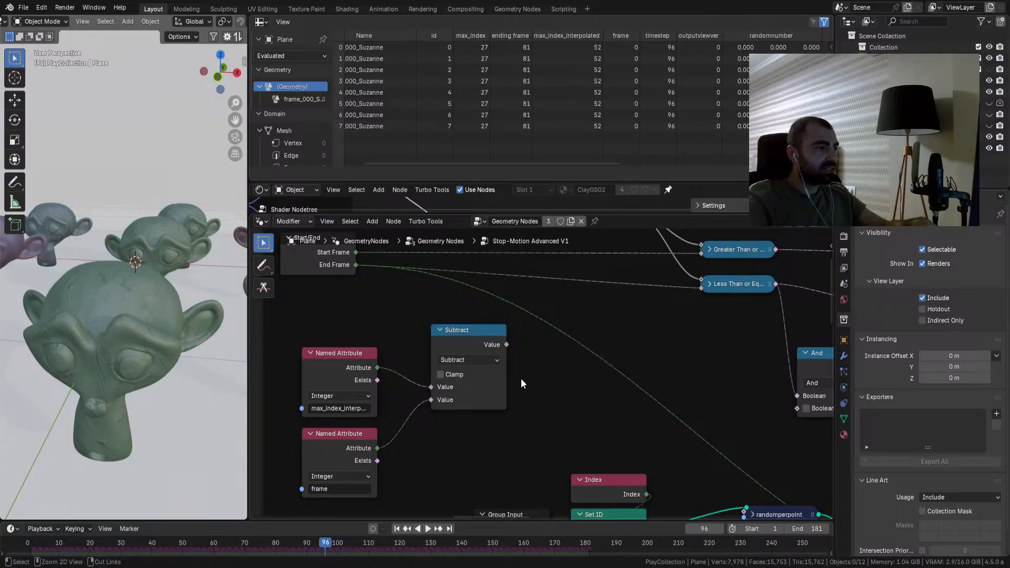
pyautogui.moveTo(471, 332); pyautogui.dragTo(460, 378)
pyautogui.scroll(-1, 460, 378)
pyautogui.scroll(-1, 459, 371)
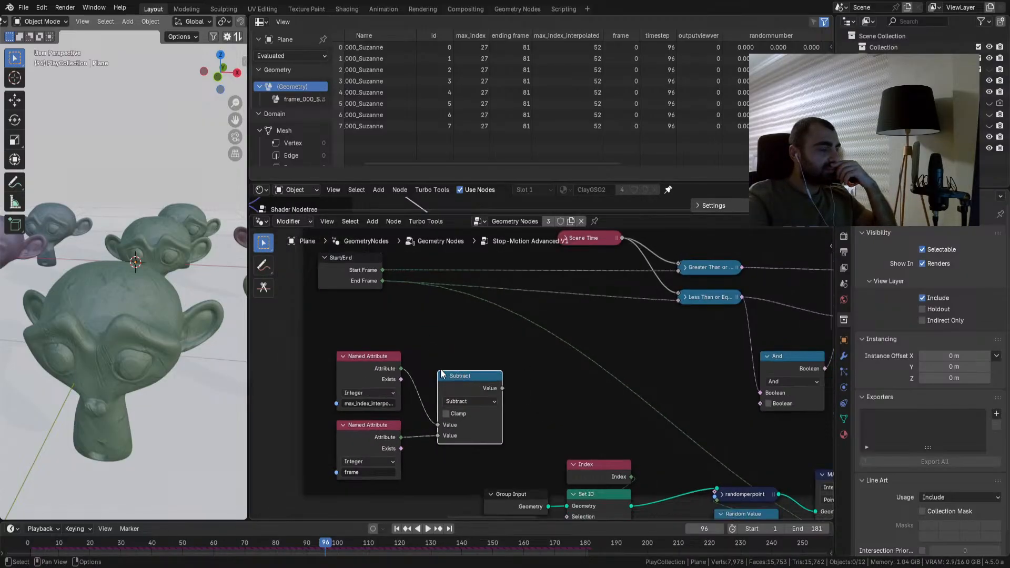
# Step: Handwrite the subtraction 20 minus 10 equals 10 as an annotation beside the Start/End Frame group
pyautogui.moveTo(411, 378); pyautogui.dragTo(437, 412, button='middle')
pyautogui.moveTo(270, 268); pyautogui.dragTo(316, 290)
pyautogui.moveTo(334, 307); pyautogui.dragTo(421, 316, button='middle')
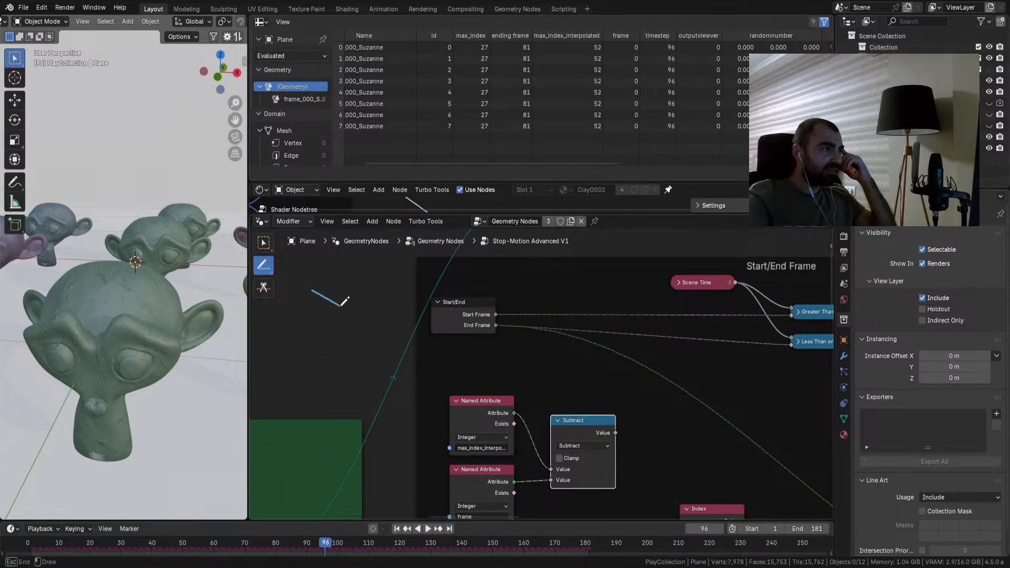
pyautogui.moveTo(264, 266); pyautogui.dragTo(298, 269)
pyautogui.moveTo(312, 290)
pyautogui.mouseDown()
pyautogui.moveTo(332, 309)
pyautogui.moveTo(375, 273)
pyautogui.mouseUp()
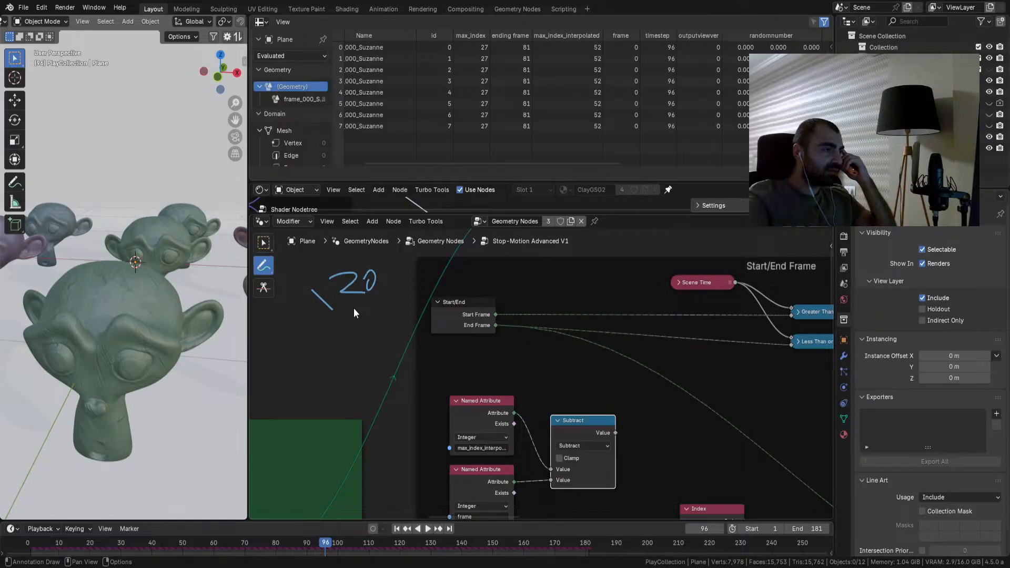
pyautogui.moveTo(344, 326)
pyautogui.mouseDown()
pyautogui.moveTo(342, 352)
pyautogui.moveTo(365, 329)
pyautogui.mouseUp()
pyautogui.moveTo(359, 364); pyautogui.dragTo(360, 369)
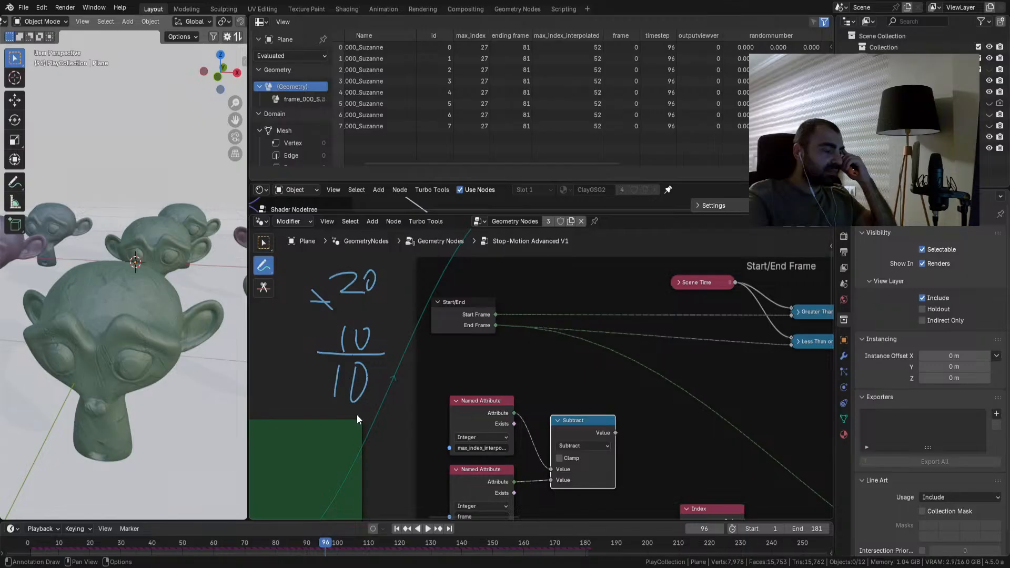
pyautogui.moveTo(449, 385); pyautogui.dragTo(358, 362, button='middle')
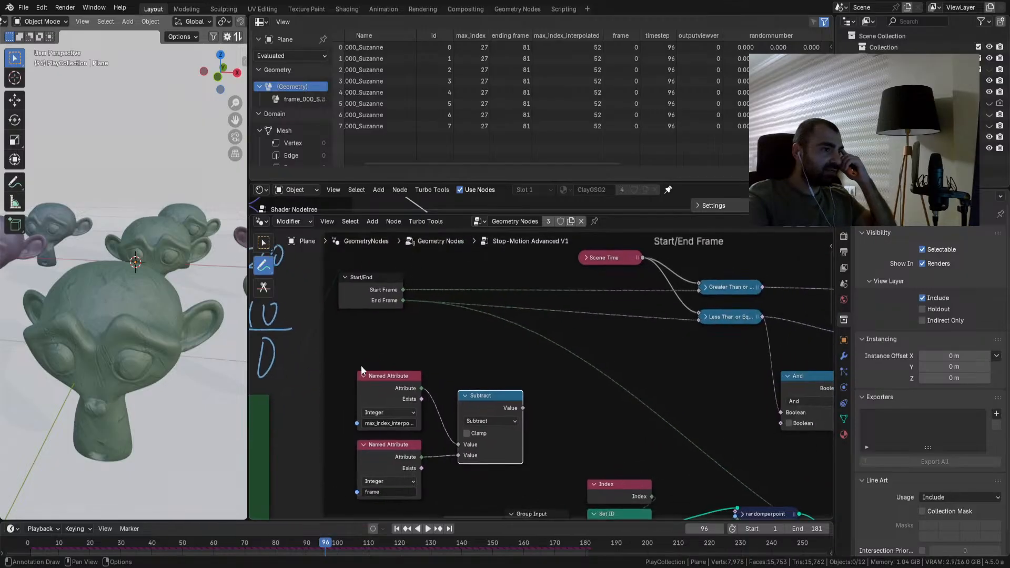
pyautogui.moveTo(442, 387)
pyautogui.mouseDown(button='middle')
pyautogui.moveTo(467, 391)
pyautogui.moveTo(380, 366)
pyautogui.mouseUp(button='middle')
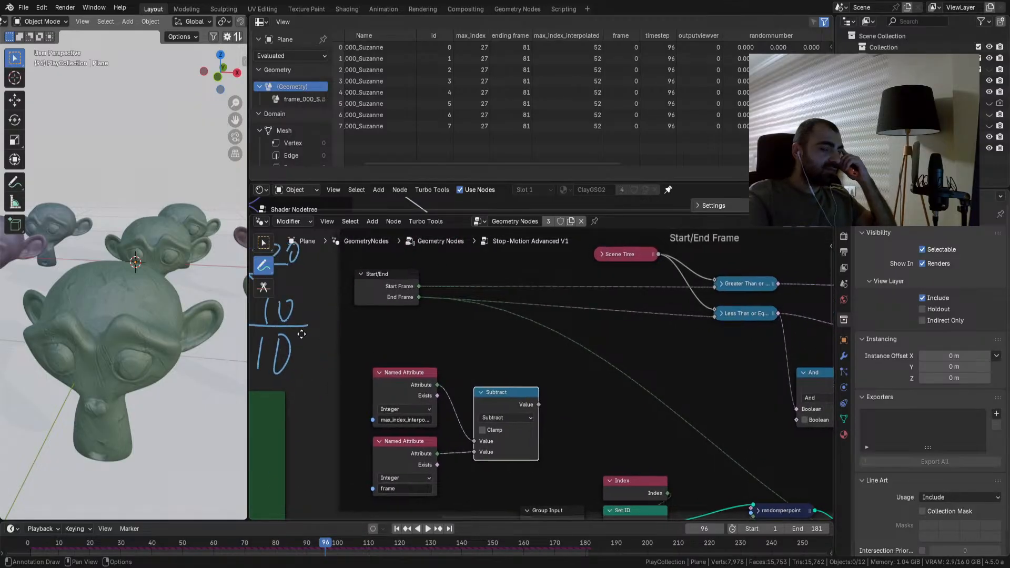
pyautogui.moveTo(297, 333); pyautogui.dragTo(437, 376, button='middle')
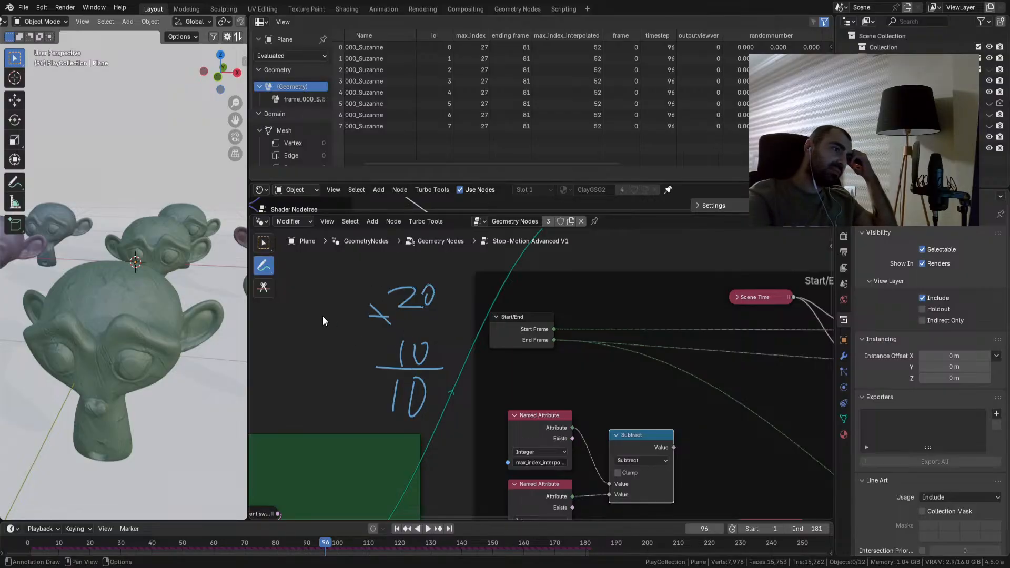
pyautogui.moveTo(332, 357); pyautogui.dragTo(282, 326, button='middle')
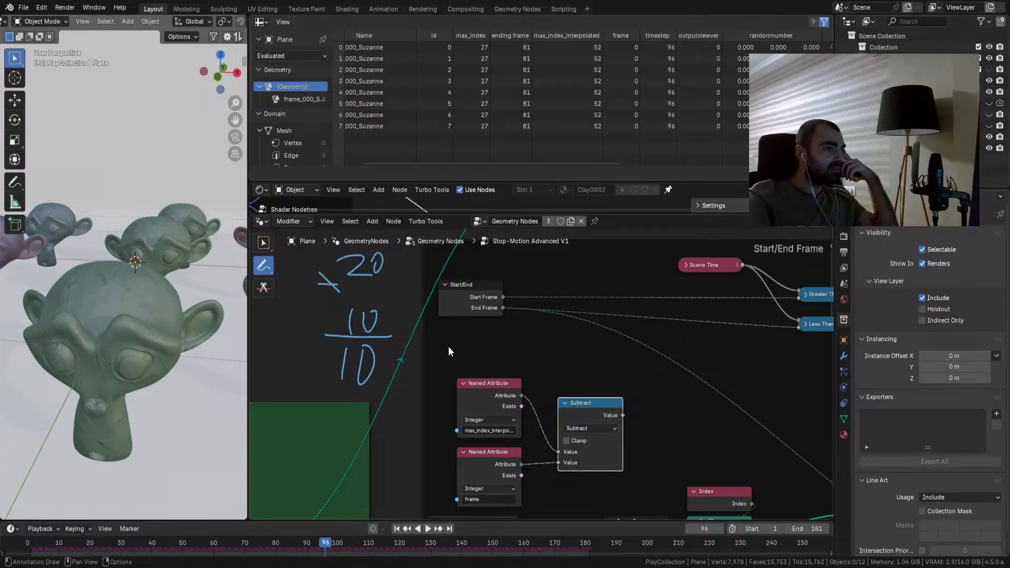
pyautogui.moveTo(447, 346); pyautogui.dragTo(344, 322, button='middle')
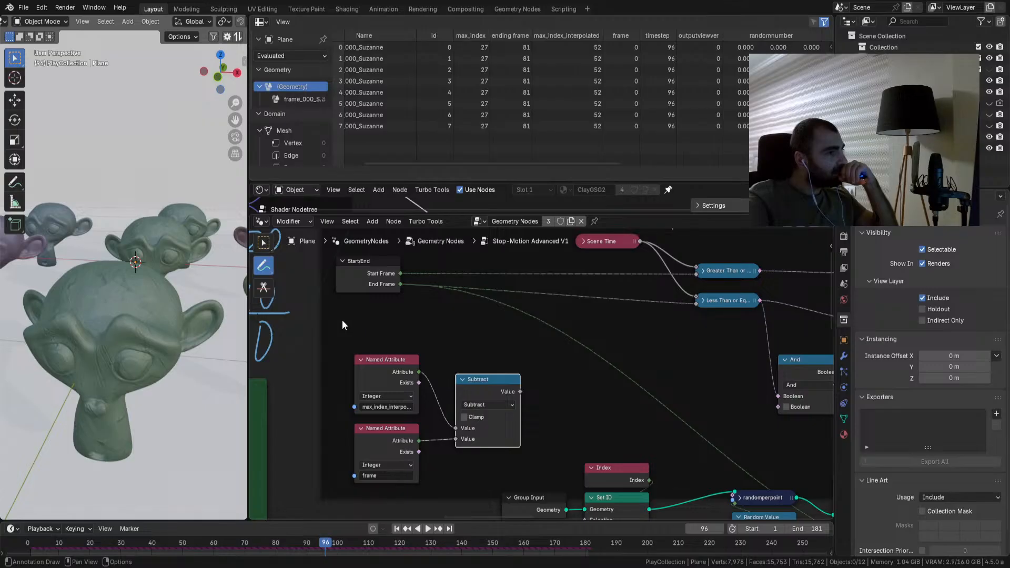
pyautogui.moveTo(484, 358); pyautogui.dragTo(450, 350, button='middle')
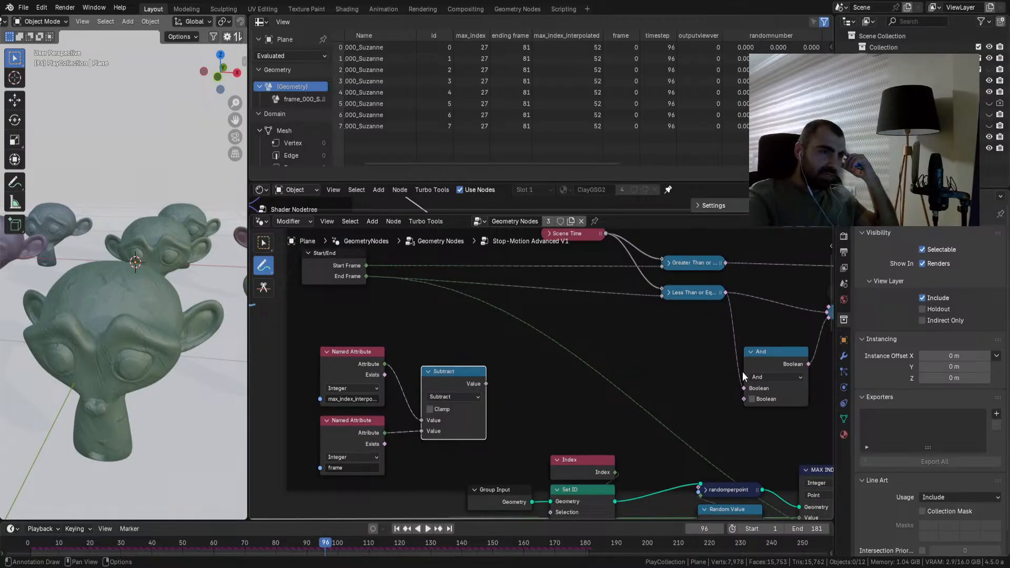
# Step: Duplicate the animation ending and Switch nodes and place the copies ahead of the Less Than or Equal node
pyautogui.moveTo(744, 371); pyautogui.dragTo(662, 390, button='middle')
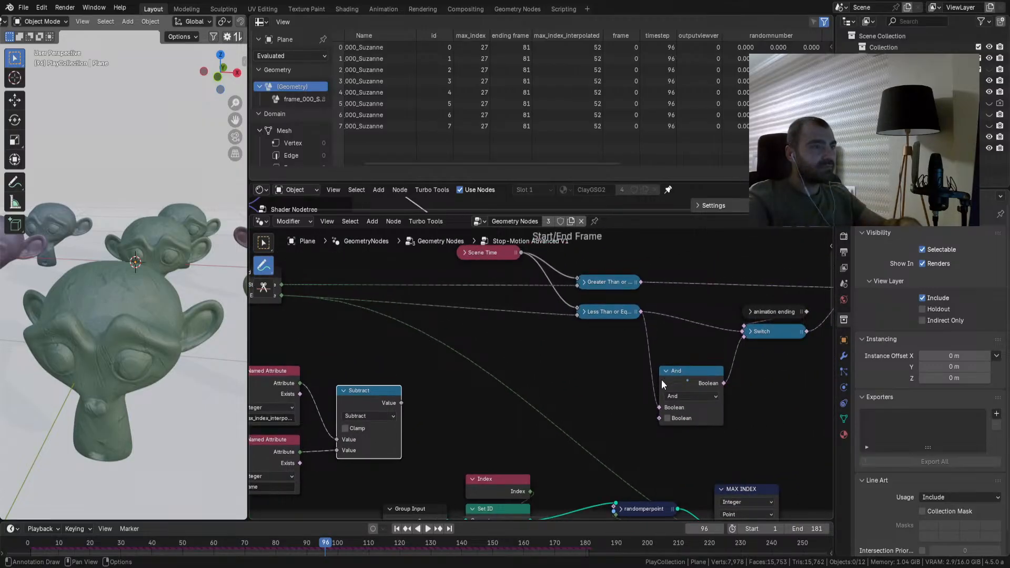
pyautogui.click(264, 243)
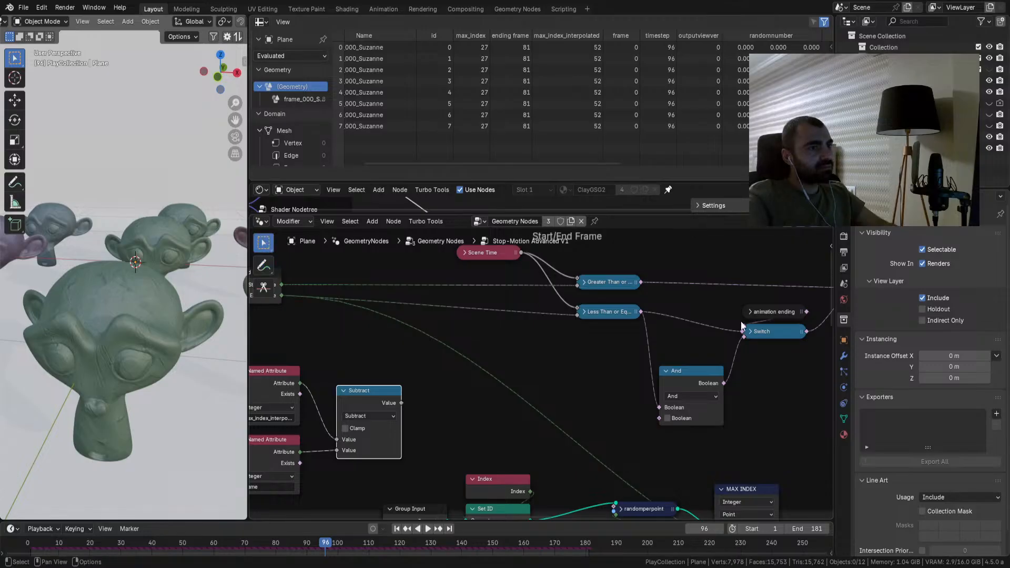
pyautogui.moveTo(772, 299); pyautogui.dragTo(753, 346)
pyautogui.hotkey('shift', 'd')
pyautogui.click(495, 364)
pyautogui.moveTo(549, 351); pyautogui.dragTo(569, 322)
# Step: Feed End Frame through the duplicated Switch into Less Than or Equal, set the Switch to Integer, and collapse it
pyautogui.moveTo(446, 357); pyautogui.dragTo(558, 368, button='middle')
pyautogui.moveTo(394, 306); pyautogui.dragTo(600, 362)
pyautogui.click(612, 390)
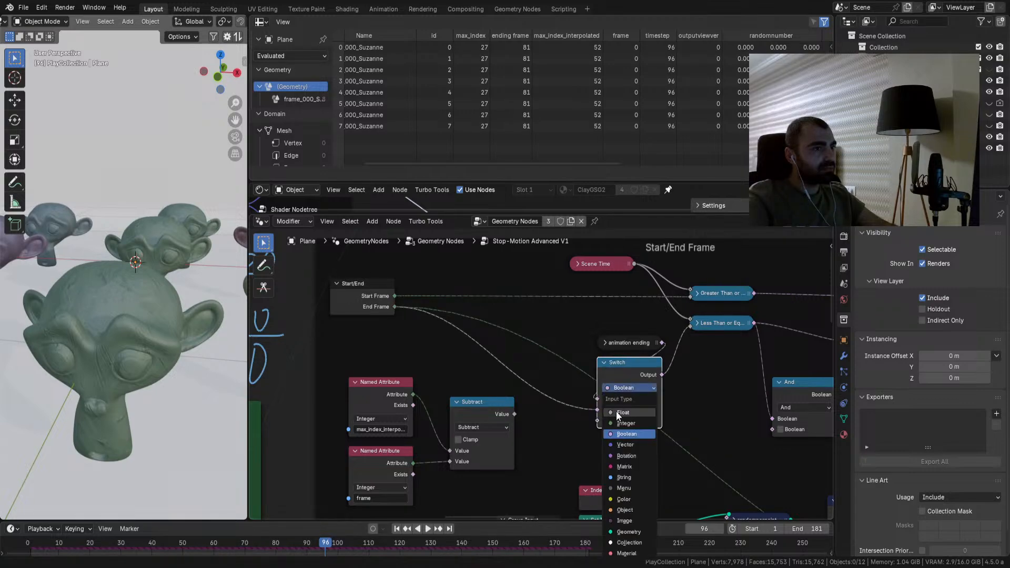
pyautogui.click(617, 421)
pyautogui.press('h')
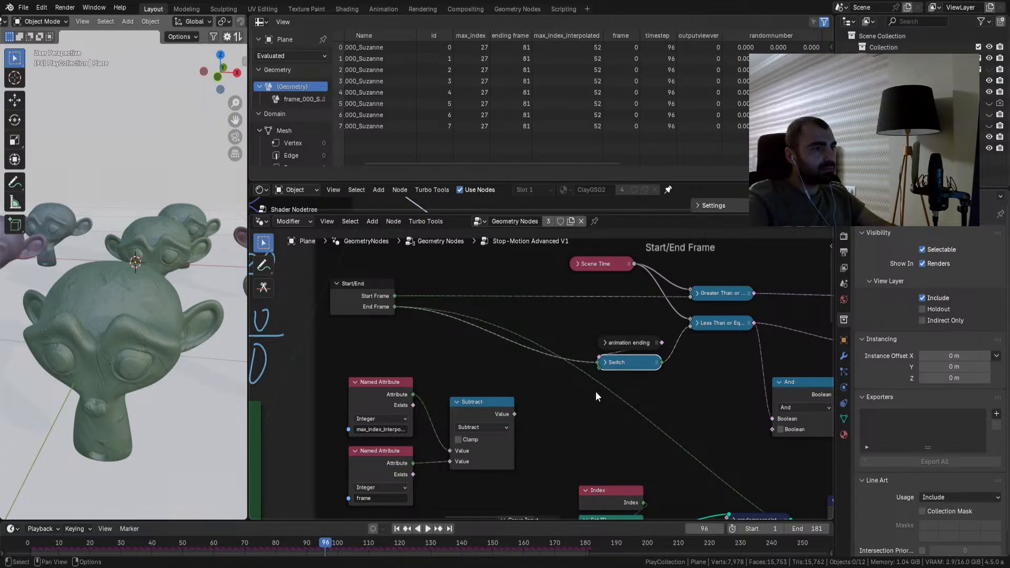
# Step: Examine how End Frame connects to the Lookup Only nodes and the rest of the node tree
pyautogui.keyDown('shift'); pyautogui.moveTo(634, 390); pyautogui.dragTo(394, 285, button='middle'); pyautogui.keyUp('shift')
pyautogui.scroll(-5, 488, 348)
pyautogui.scroll(4, 674, 457)
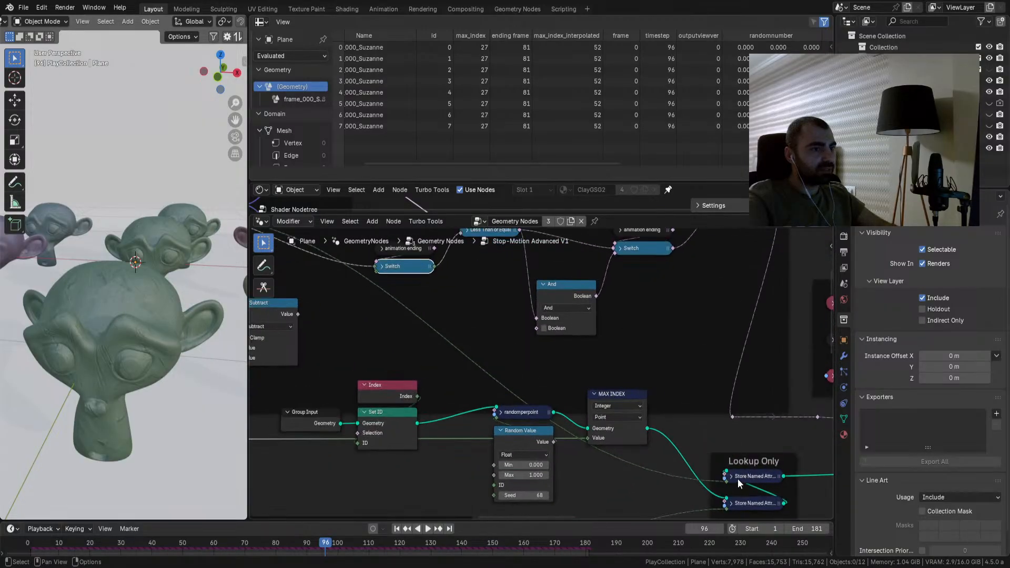
pyautogui.scroll(4, 738, 478)
pyautogui.keyDown('shift'); pyautogui.moveTo(719, 445); pyautogui.dragTo(588, 382, button='middle'); pyautogui.keyUp('shift')
pyautogui.keyDown('shift'); pyautogui.moveTo(448, 359); pyautogui.dragTo(753, 501, button='middle'); pyautogui.keyUp('shift')
pyautogui.scroll(-5, 537, 402)
pyautogui.keyDown('shift'); pyautogui.moveTo(486, 374); pyautogui.dragTo(611, 419, button='middle'); pyautogui.keyUp('shift')
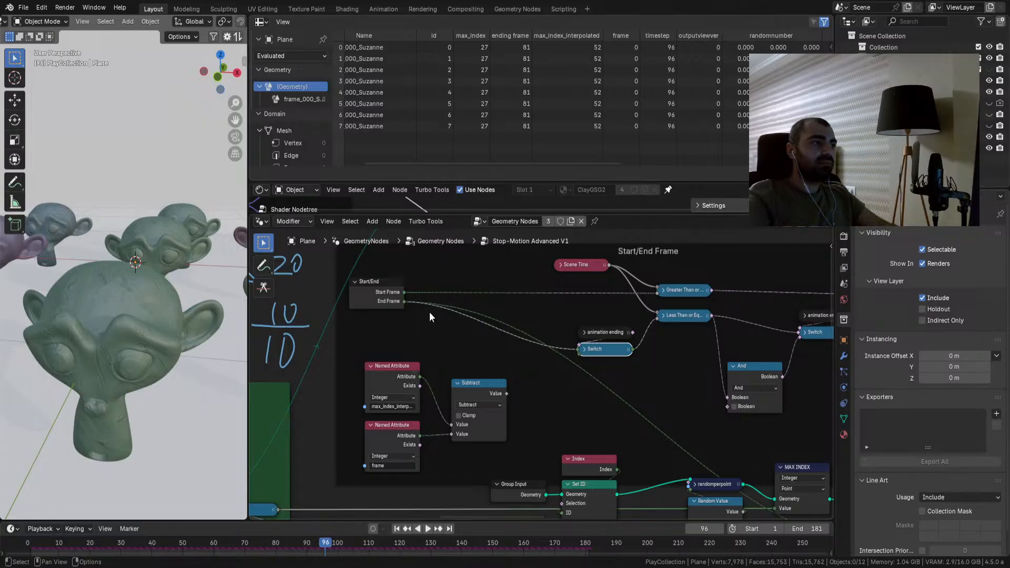
# Step: Dissolve the And node and the old animation ending Switch while keeping the Less Than or Equal connection intact
pyautogui.click(747, 375)
pyautogui.hotkey('ctrl', 'x')
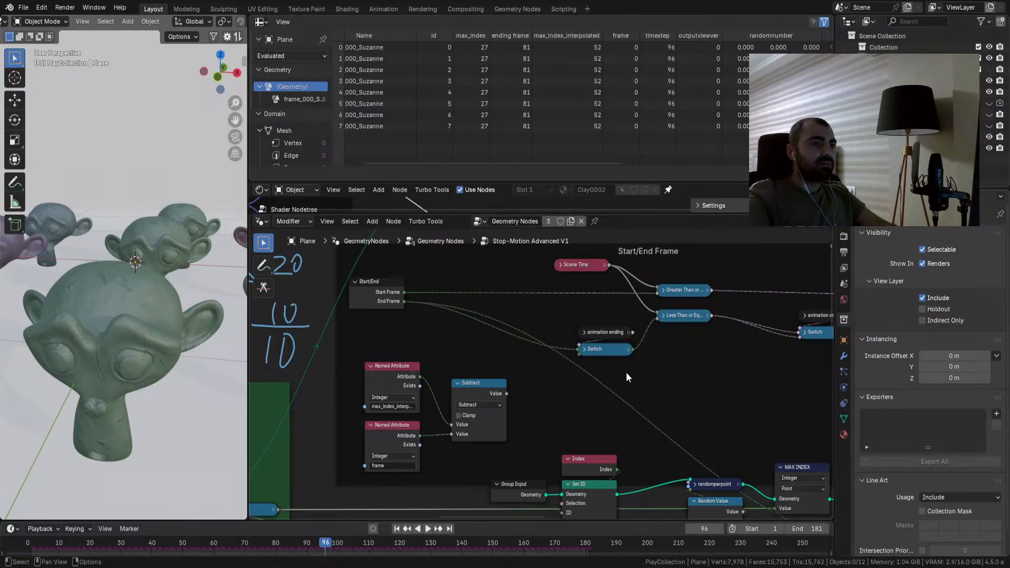
pyautogui.keyDown('shift'); pyautogui.moveTo(616, 371); pyautogui.dragTo(505, 385, button='middle'); pyautogui.keyUp('shift')
pyautogui.moveTo(677, 318); pyautogui.dragTo(724, 351)
pyautogui.hotkey('ctrl', 'x')
# Step: Align the Named Attribute and Subtract nodes under Start/End, and move the new Switch pair up beside the comparison nodes
pyautogui.keyDown('shift'); pyautogui.moveTo(564, 379); pyautogui.dragTo(680, 365, button='middle'); pyautogui.keyUp('shift')
pyautogui.scroll(2, 612, 376)
pyautogui.moveTo(476, 345); pyautogui.dragTo(348, 452)
pyautogui.press('g')
pyautogui.click(325, 441)
pyautogui.click(378, 354)
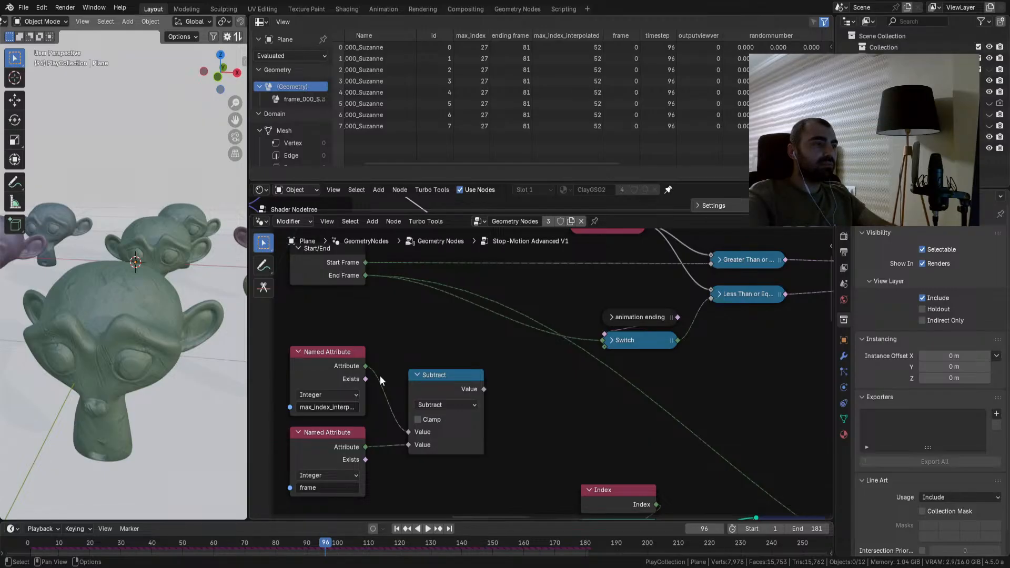
pyautogui.moveTo(610, 299); pyautogui.dragTo(652, 349)
pyautogui.press('g')
pyautogui.click(634, 343)
pyautogui.click(626, 344)
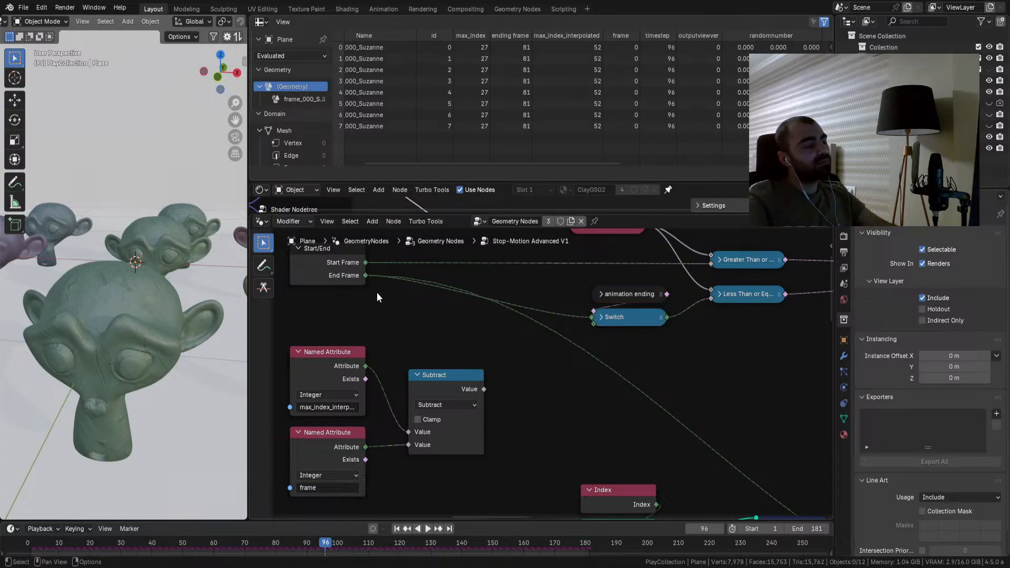
# Step: Insert an Add math node summing End Frame and the Subtract result, and connect its output to the new Switch
pyautogui.moveTo(367, 279); pyautogui.dragTo(517, 433)
pyautogui.write('add')
pyautogui.press('Return')
pyautogui.click(544, 395)
pyautogui.moveTo(442, 390); pyautogui.dragTo(429, 441)
pyautogui.click(550, 364)
# Step: Play the animation from the first frame and scrub between about frames 92 and 124 to check the ending
pyautogui.click(397, 529)
pyautogui.click(429, 529)
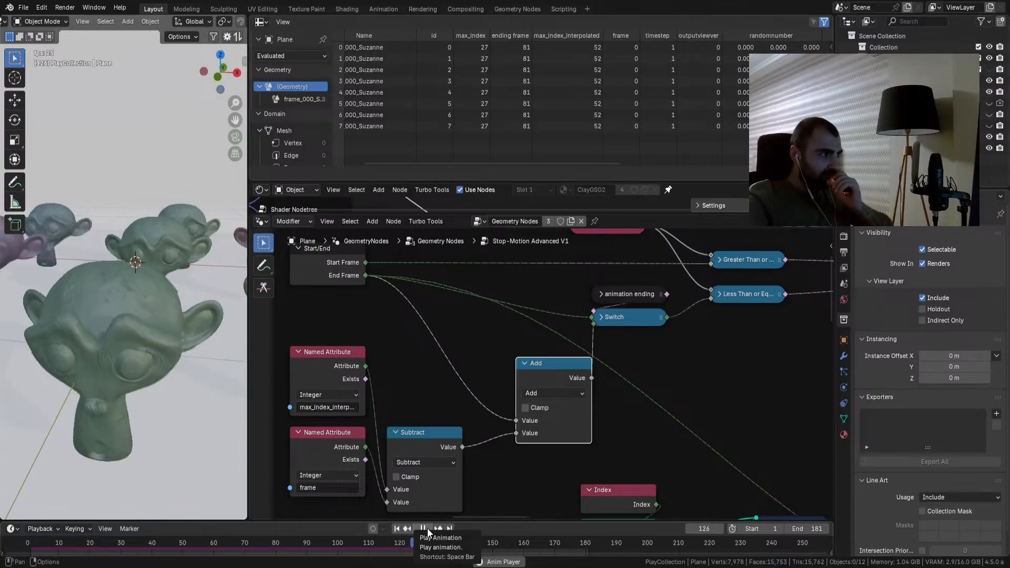
pyautogui.scroll(-2, 514, 447)
pyautogui.scroll(-1, 514, 446)
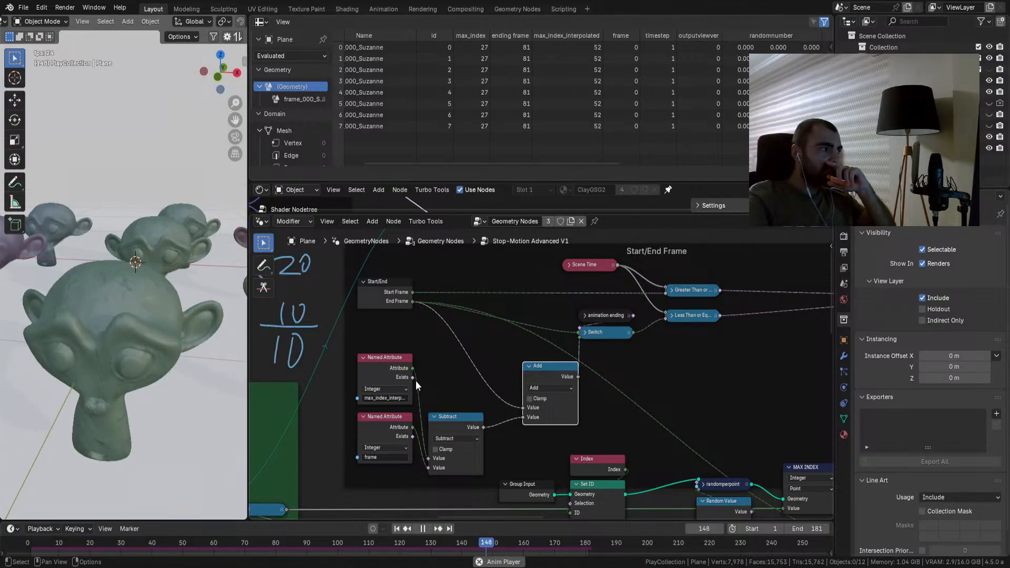
pyautogui.click(382, 544)
pyautogui.moveTo(382, 543); pyautogui.dragTo(414, 543)
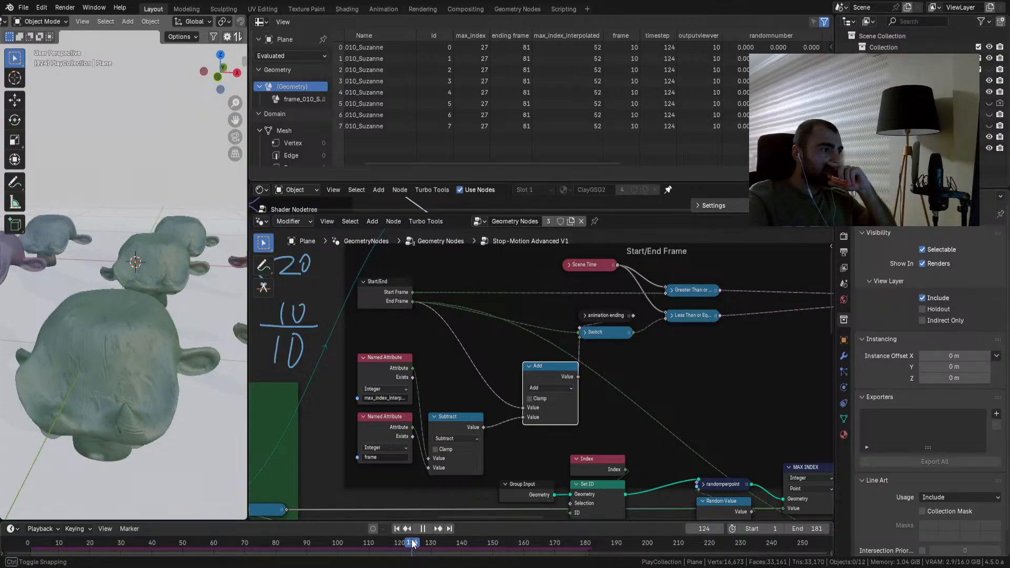
pyautogui.moveTo(413, 543); pyautogui.dragTo(313, 556)
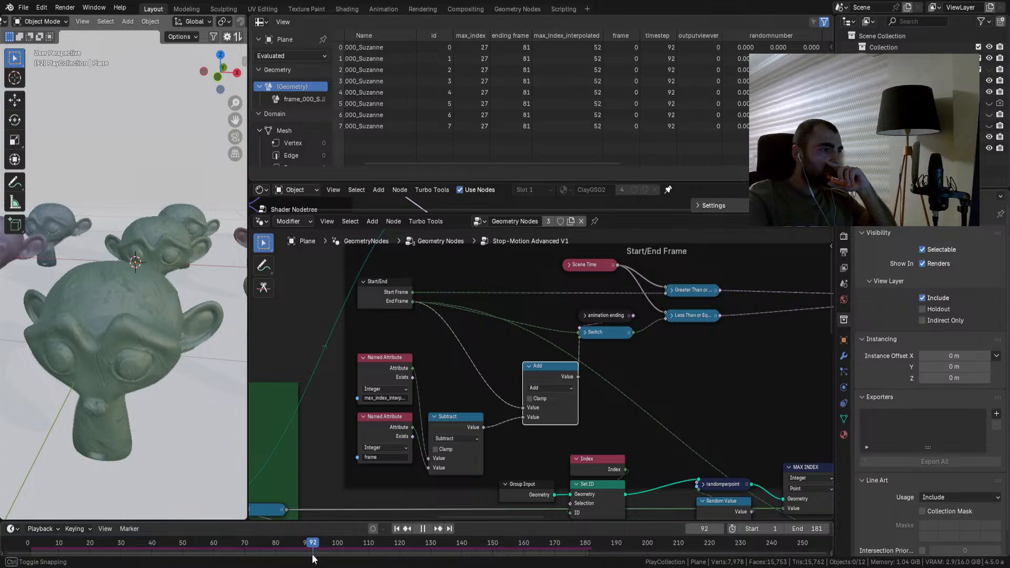
pyautogui.moveTo(314, 559); pyautogui.dragTo(314, 559)
# Step: Tidy the layout by raising Subtract, shifting the Named Attribute nodes outward, and bringing Add close to Subtract
pyautogui.moveTo(449, 422); pyautogui.dragTo(447, 393)
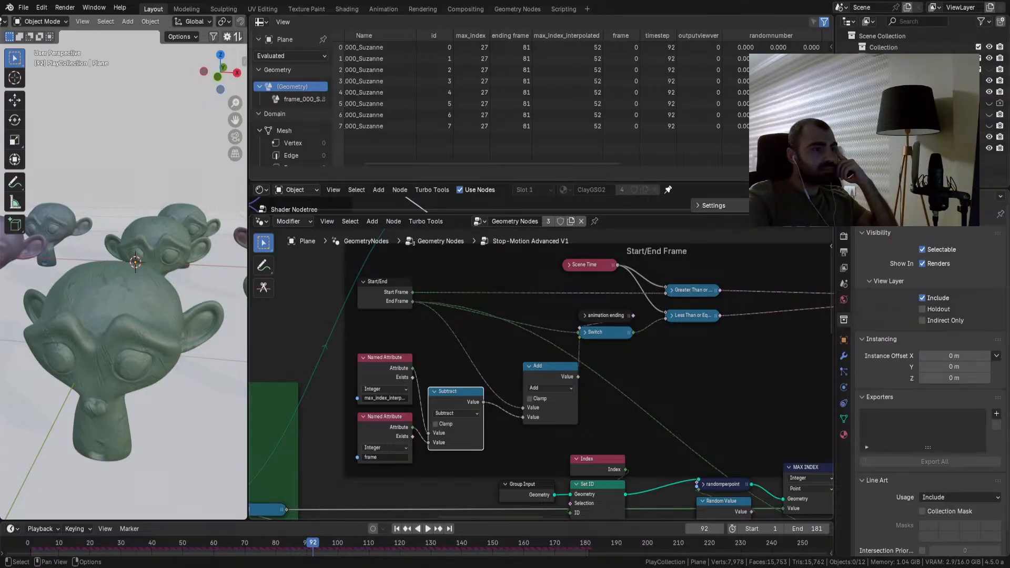
pyautogui.click(741, 427)
pyautogui.scroll(2, 504, 380)
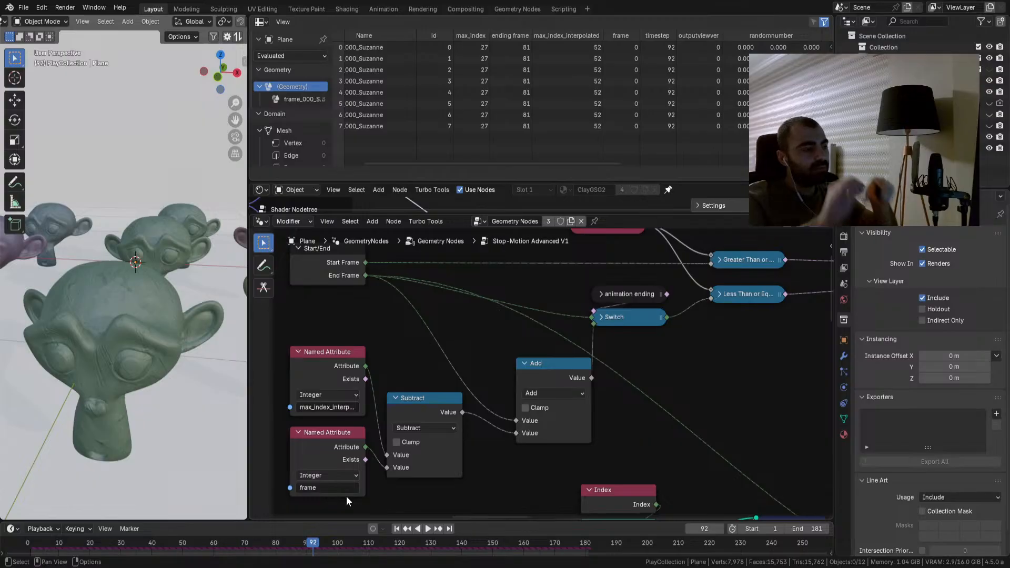
pyautogui.moveTo(539, 371); pyautogui.dragTo(494, 347)
pyautogui.moveTo(407, 351); pyautogui.dragTo(313, 482)
pyautogui.moveTo(407, 404); pyautogui.dragTo(375, 404)
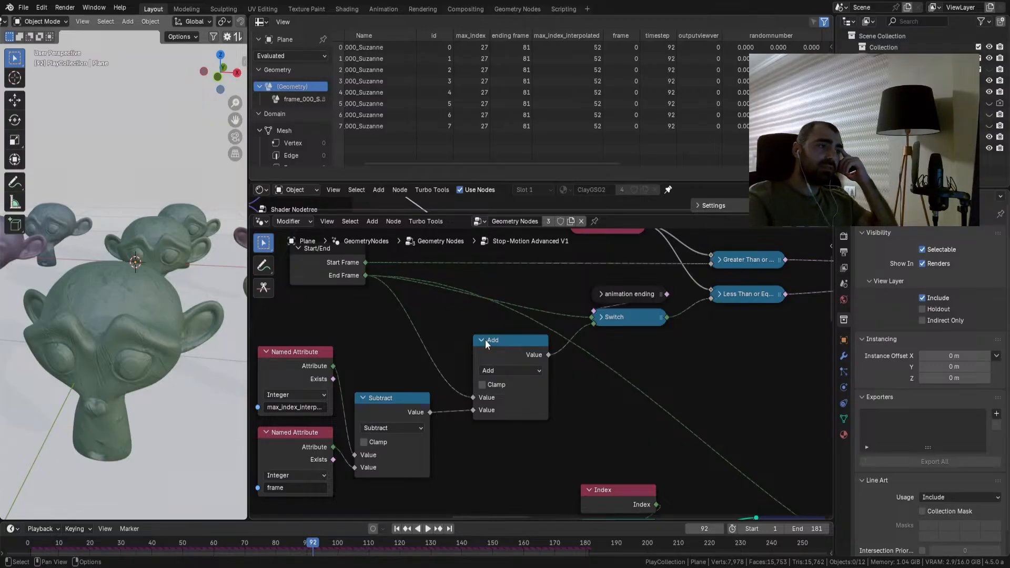
pyautogui.moveTo(485, 340); pyautogui.dragTo(472, 342)
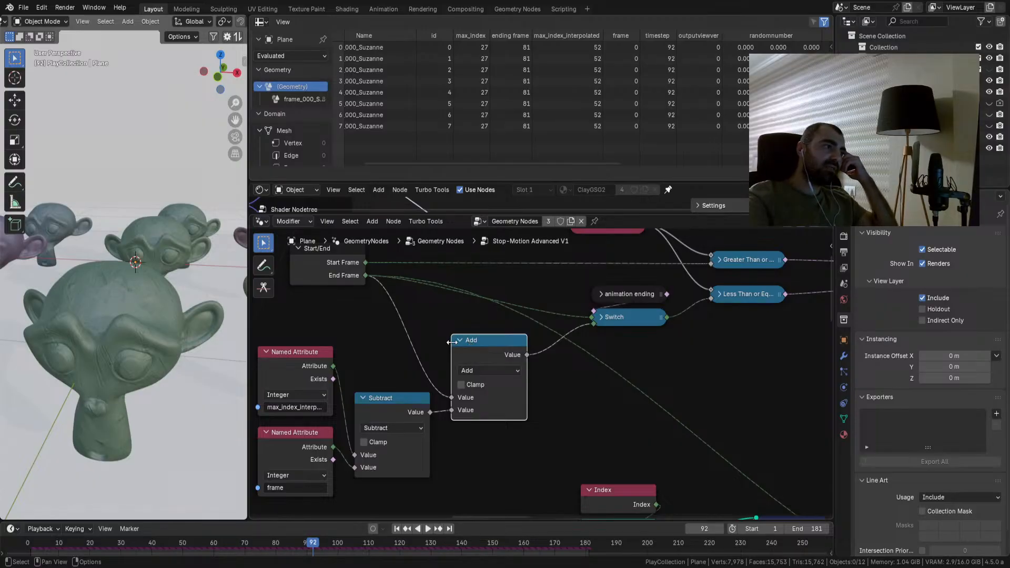
# Step: Align the Start/End node vertically above the two Named Attribute nodes
pyautogui.scroll(-6, 452, 342)
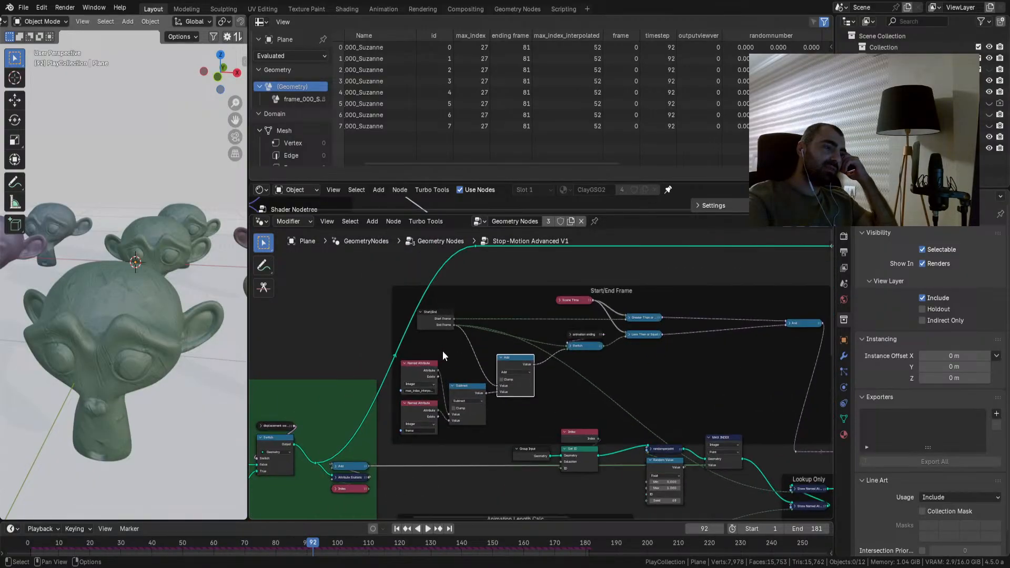
pyautogui.scroll(4, 441, 350)
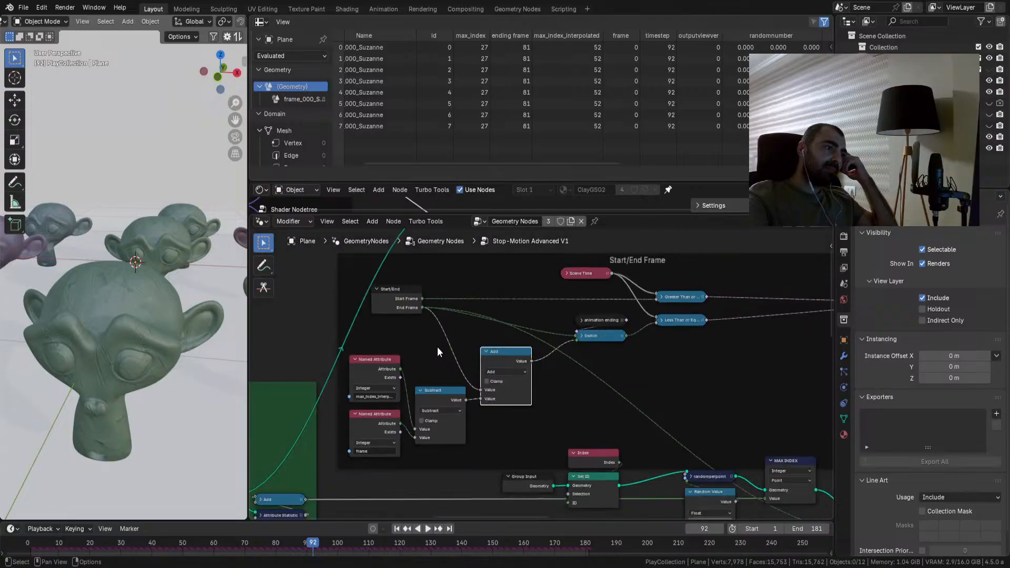
pyautogui.scroll(-3, 438, 351)
pyautogui.moveTo(438, 353); pyautogui.dragTo(501, 435, button='middle')
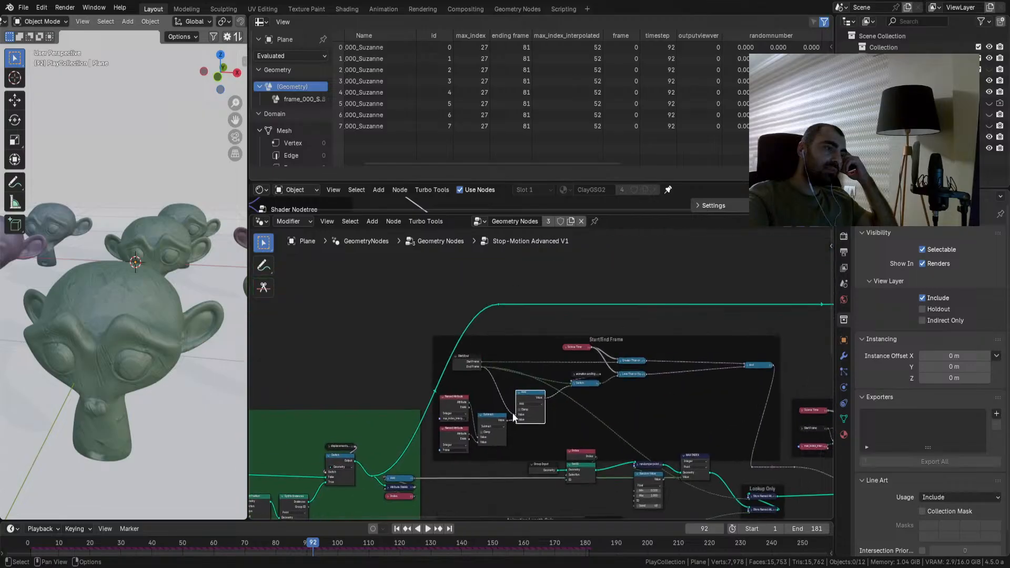
pyautogui.scroll(4, 501, 434)
pyautogui.moveTo(396, 318); pyautogui.dragTo(362, 318)
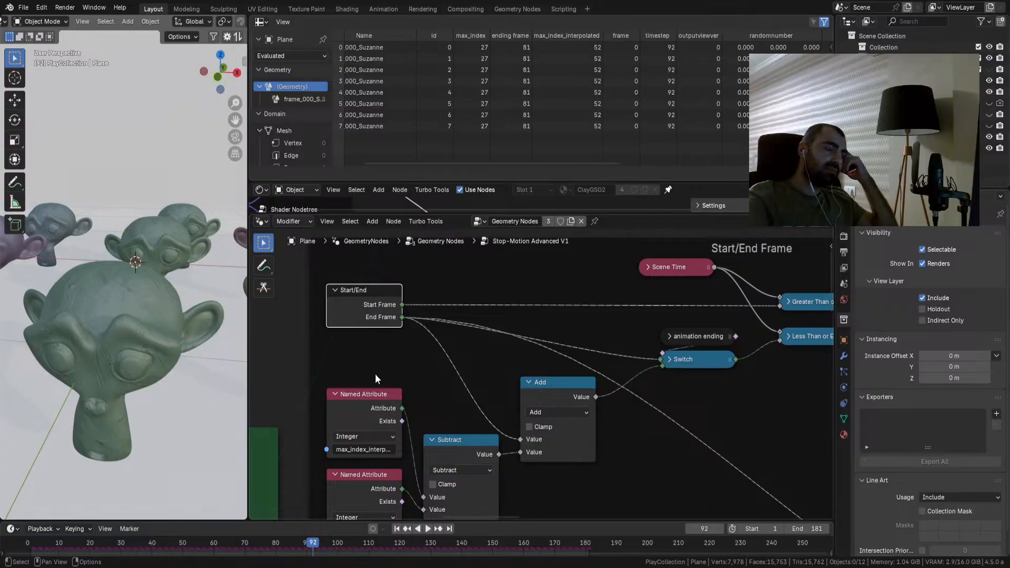
pyautogui.scroll(-2, 375, 374)
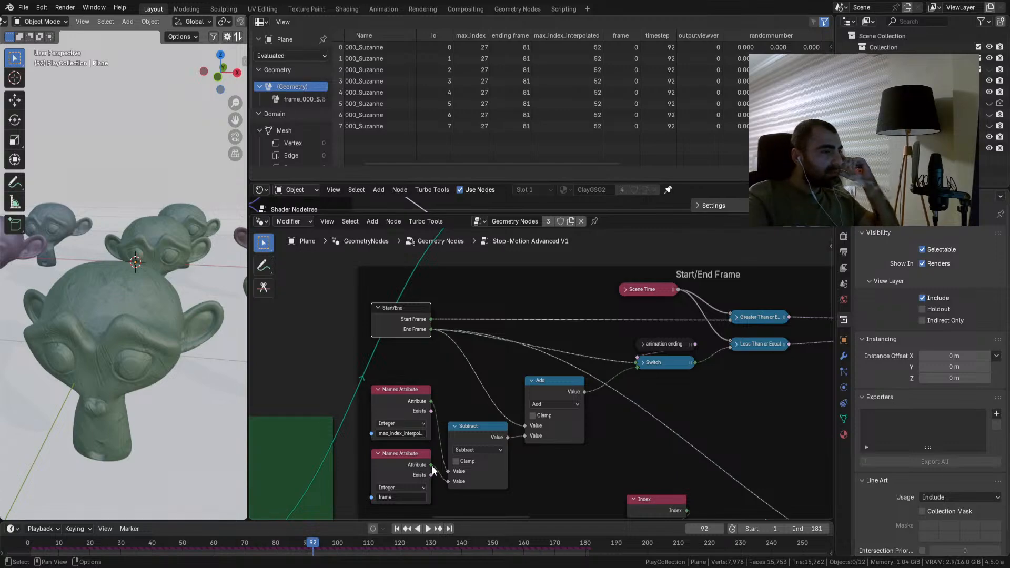
pyautogui.moveTo(432, 465)
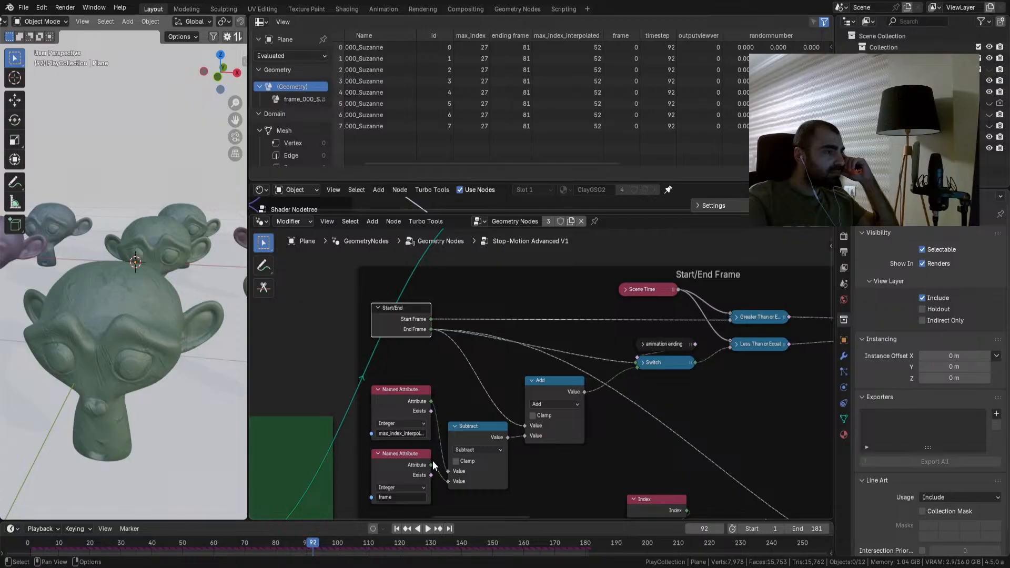
# Step: Move the Add node farther away from the Subtract node
pyautogui.moveTo(552, 399); pyautogui.dragTo(585, 392)
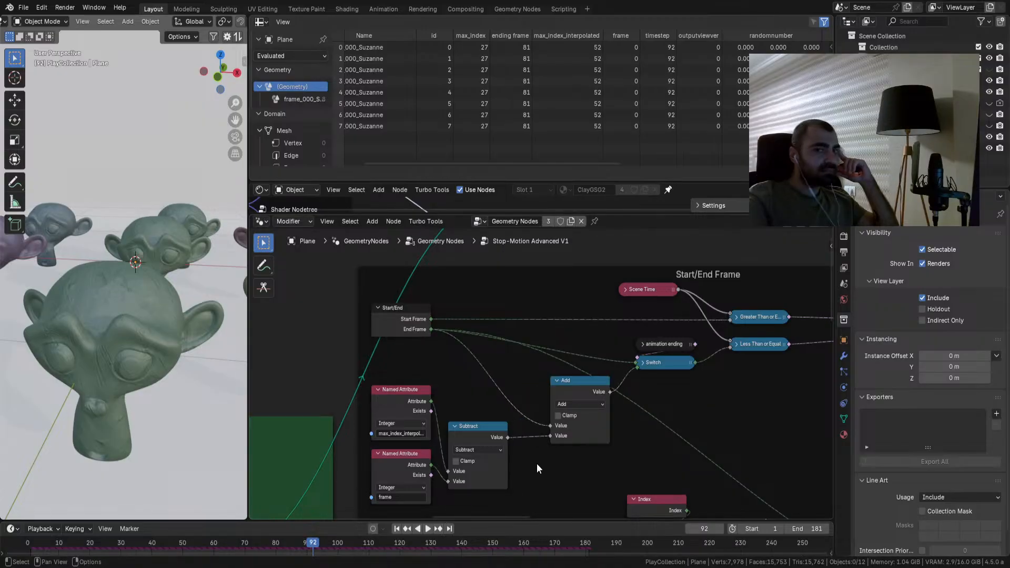
pyautogui.moveTo(566, 448); pyautogui.dragTo(540, 431, button='middle')
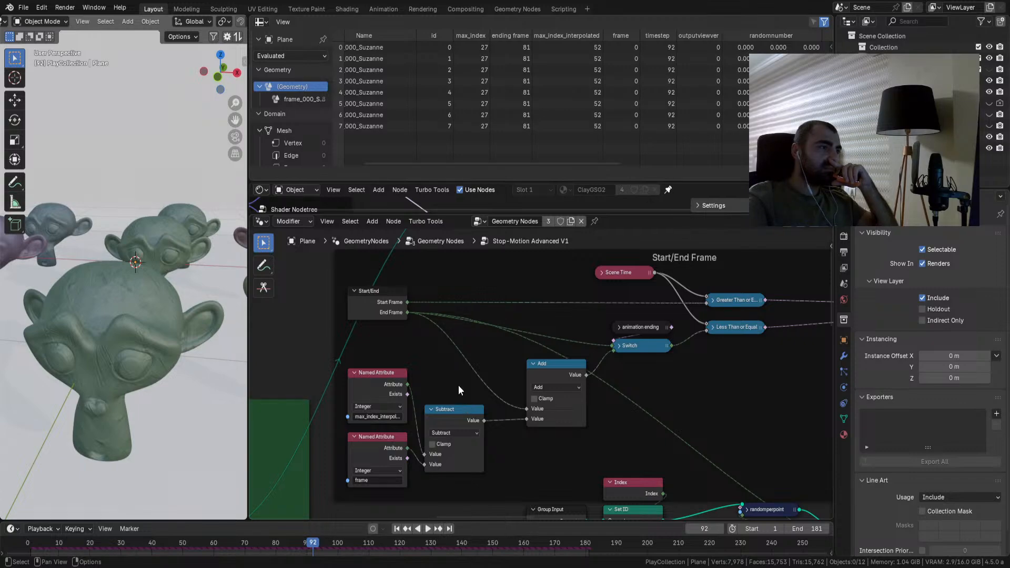
pyautogui.scroll(2, 450, 422)
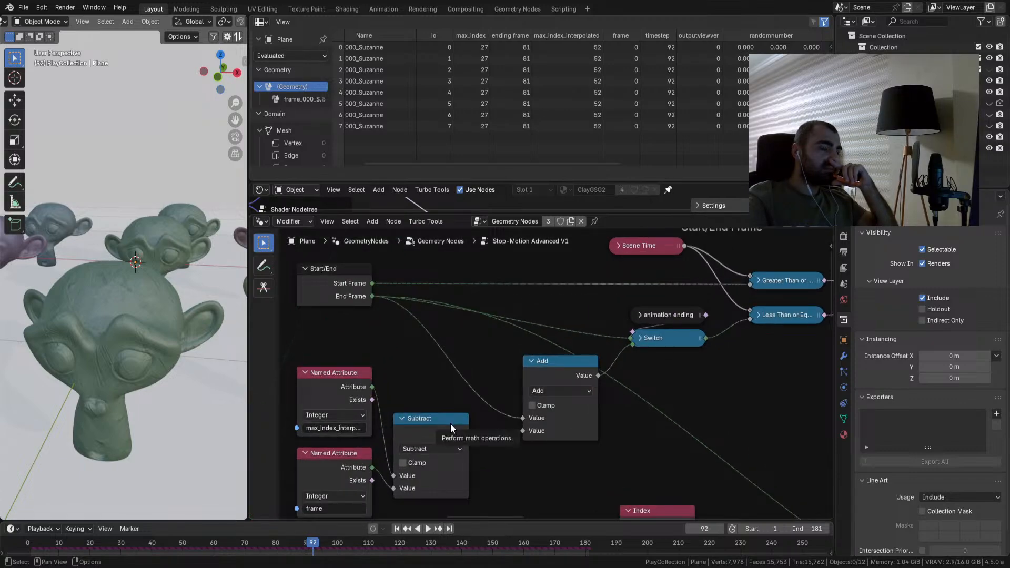
pyautogui.scroll(-2, 451, 424)
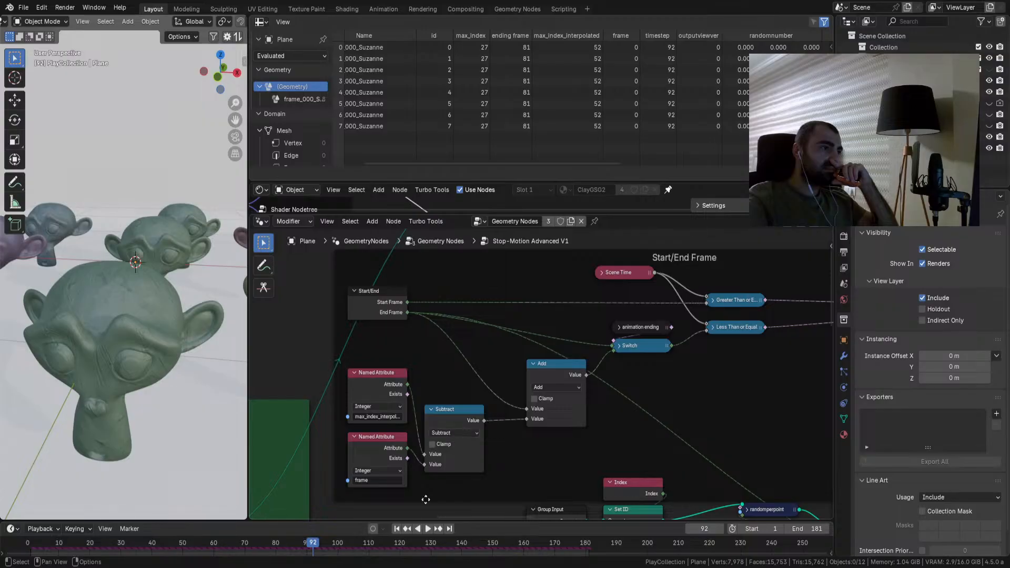
# Step: Replay the animation from the first frame to check the ending, return Add to its spot near Subtract, and stop playback
pyautogui.click(397, 529)
pyautogui.click(428, 528)
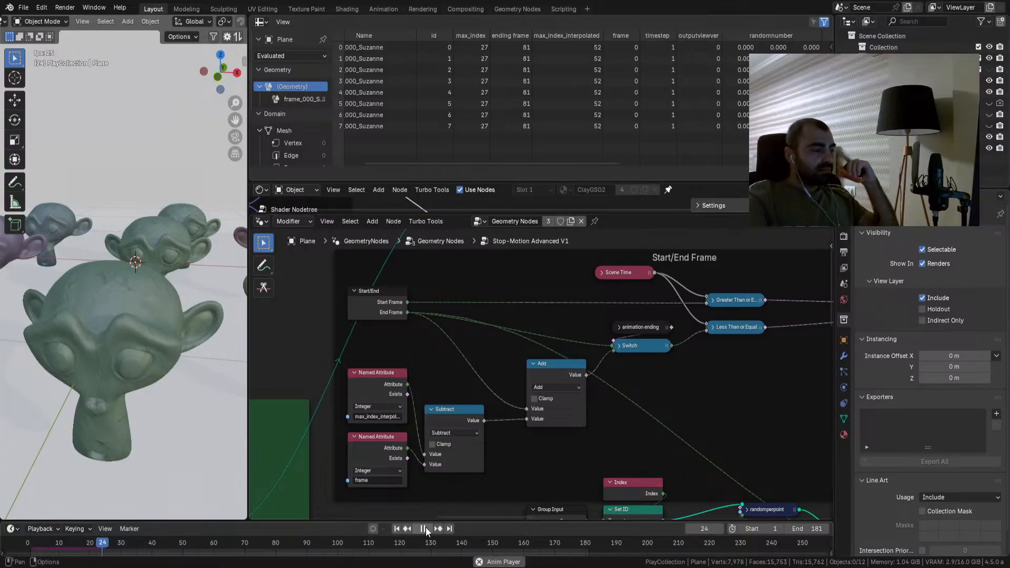
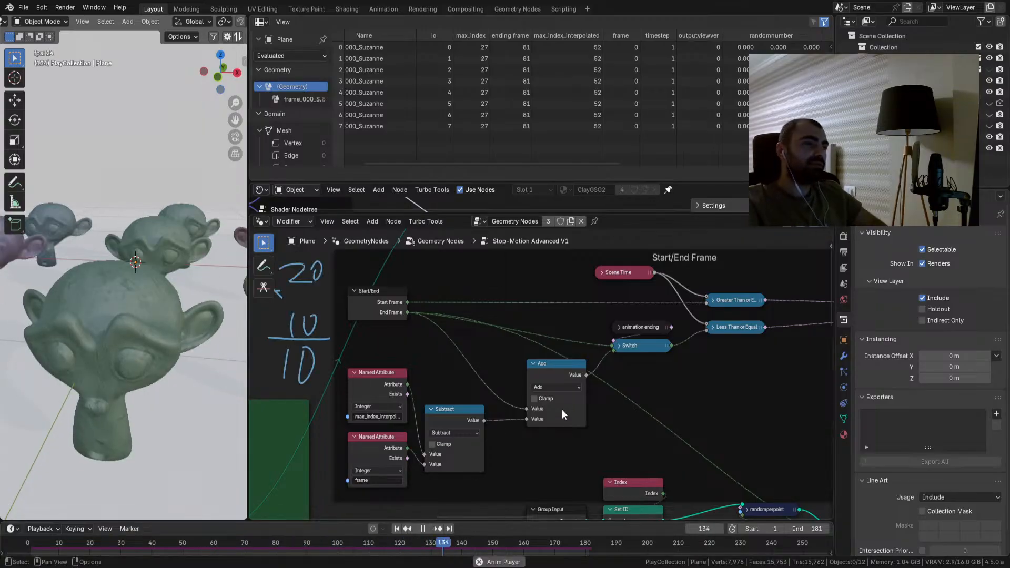
pyautogui.moveTo(555, 372); pyautogui.dragTo(530, 371)
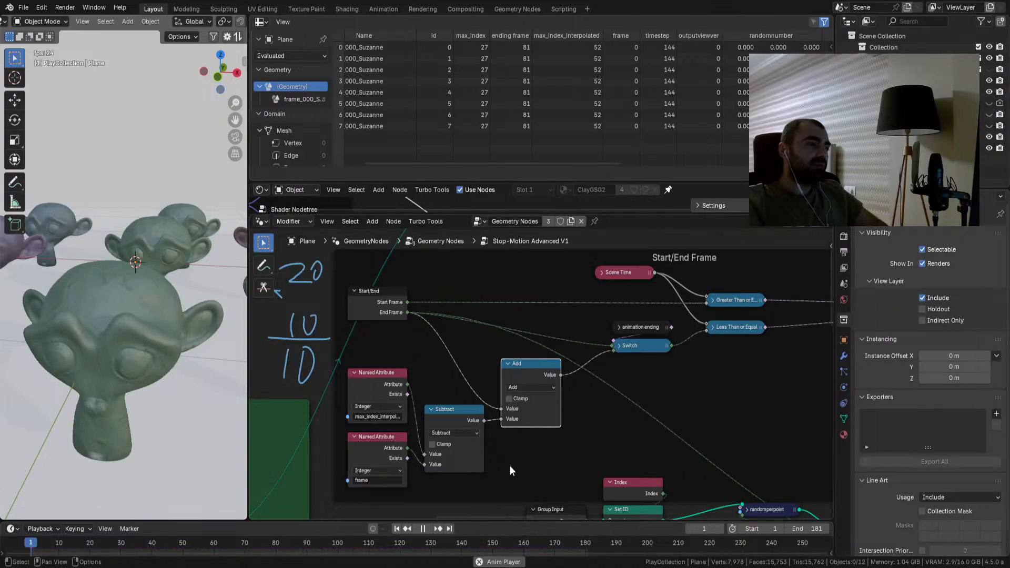
pyautogui.click(430, 529)
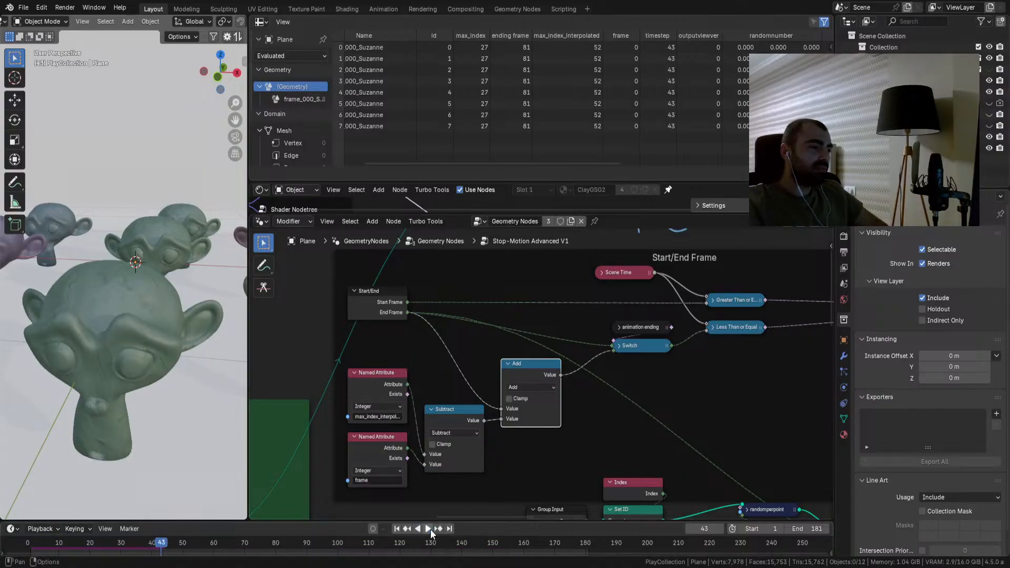
pyautogui.click(430, 529)
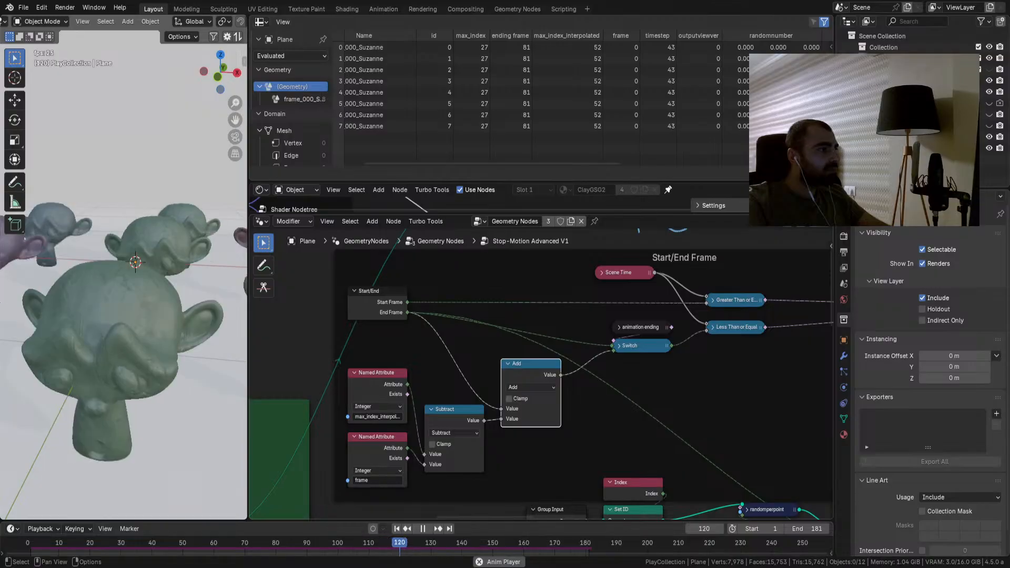
pyautogui.scroll(1, 541, 407)
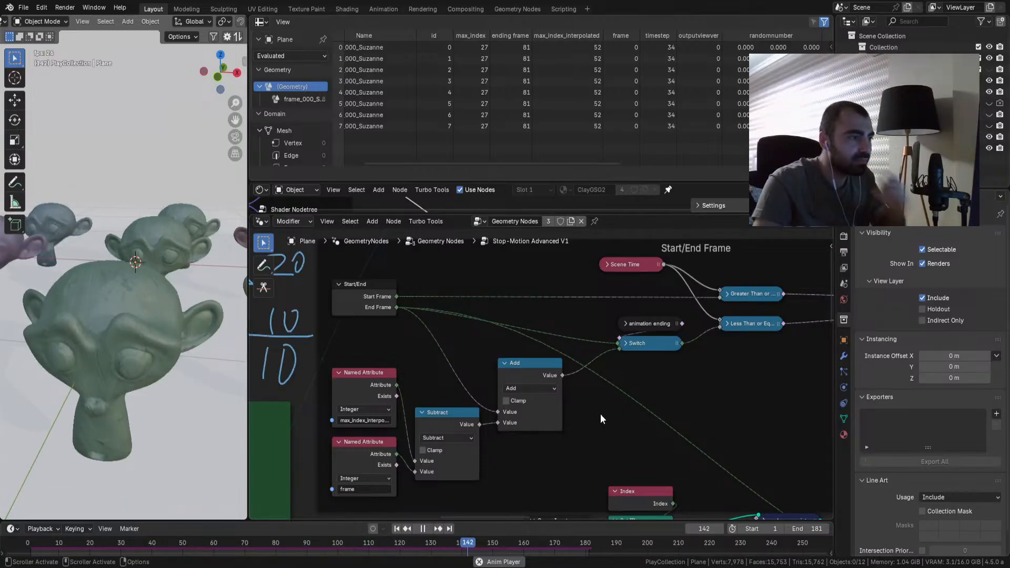
pyautogui.press('space')
pyautogui.moveTo(589, 405); pyautogui.dragTo(521, 424)
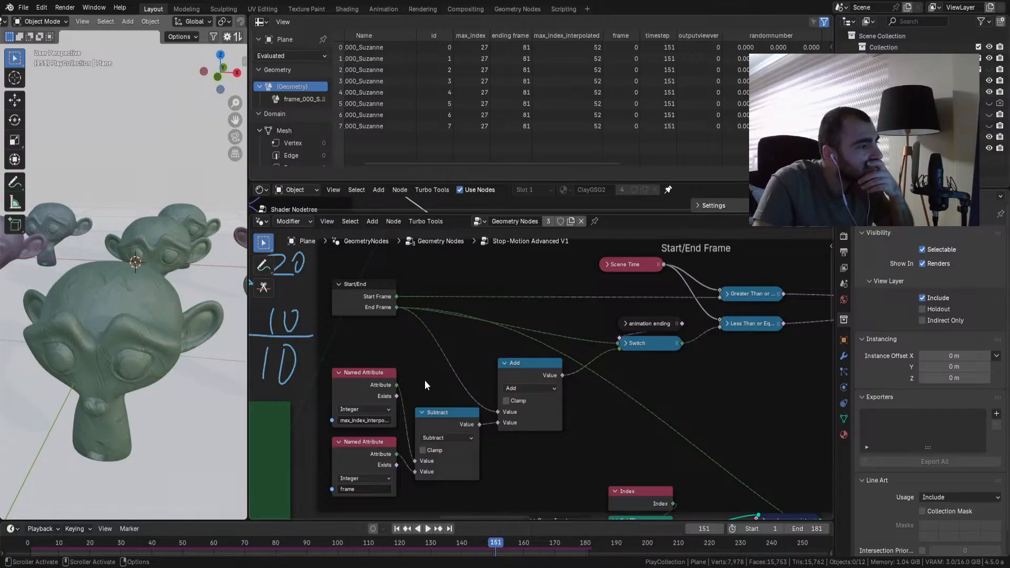
pyautogui.scroll(-3, 425, 380)
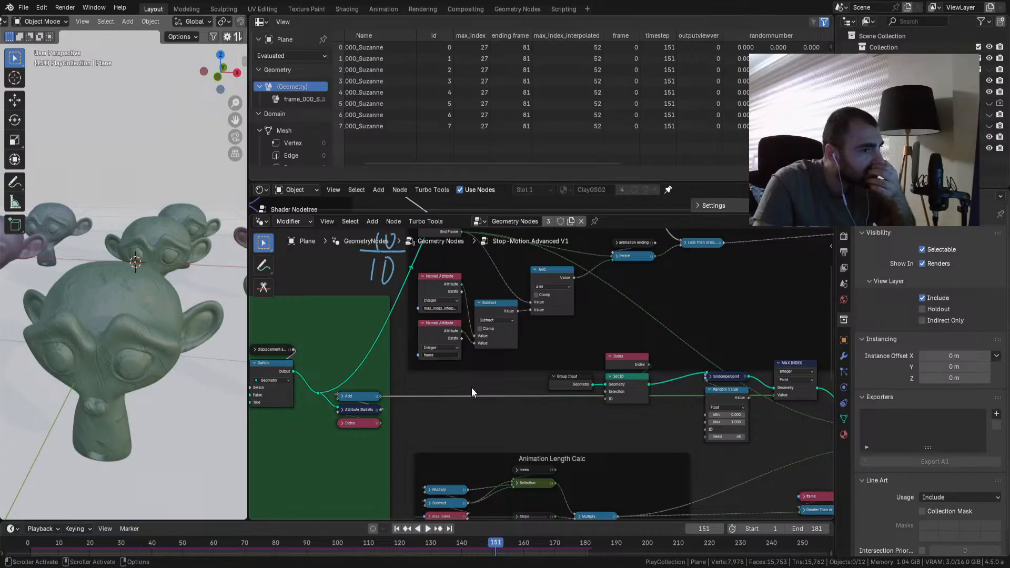
# Step: Collapse the Set ID and Index nodes and place Index directly above Set ID
pyautogui.click(609, 377)
pyautogui.click(611, 357)
pyautogui.moveTo(622, 358); pyautogui.dragTo(620, 364)
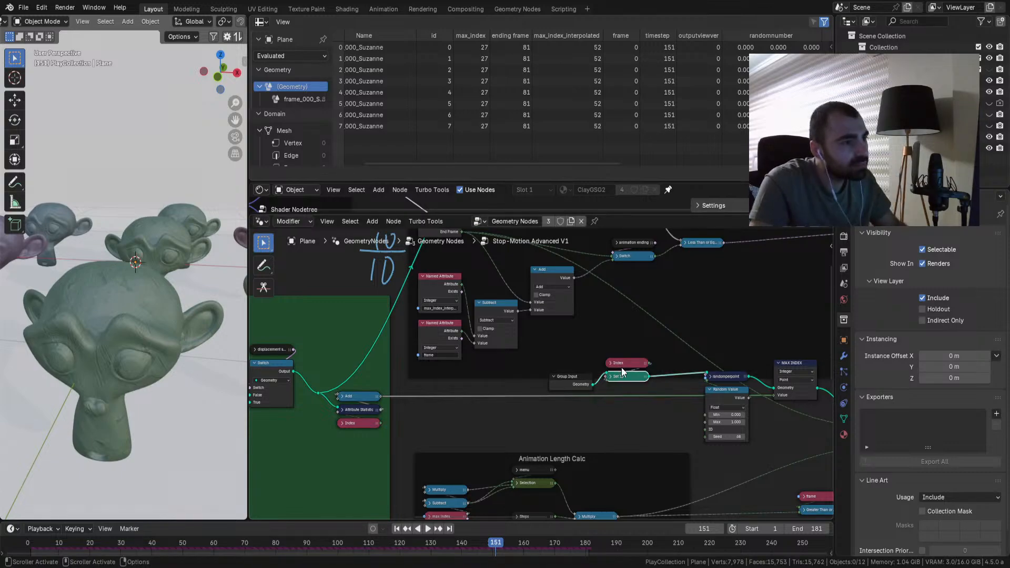
pyautogui.rightClick(621, 367)
pyautogui.click(594, 495)
# Step: Raise the Start/End Frame frame clear of the nodes beneath it and shift its Start/End node toward the Add node
pyautogui.moveTo(577, 353); pyautogui.dragTo(520, 483, button='middle')
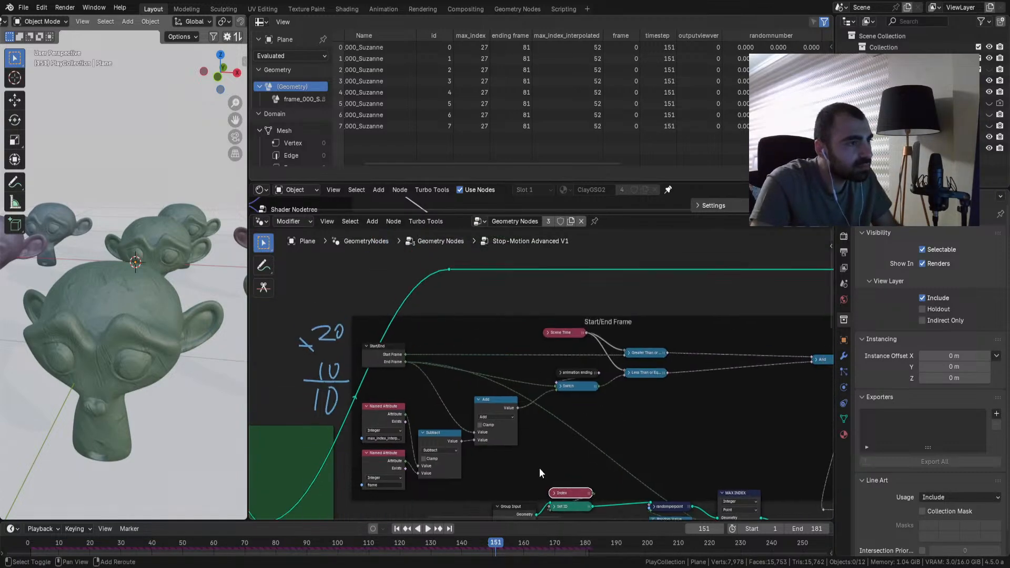
pyautogui.moveTo(583, 318); pyautogui.dragTo(583, 301)
pyautogui.moveTo(401, 332); pyautogui.dragTo(436, 341)
pyautogui.click(478, 439)
# Step: Align Group Input with Index and move Group Input, Index and Set ID together away from randomperpoint
pyautogui.scroll(-3, 481, 454)
pyautogui.moveTo(482, 457); pyautogui.dragTo(501, 354, button='middle')
pyautogui.scroll(4, 522, 390)
pyautogui.moveTo(519, 395); pyautogui.dragTo(521, 377)
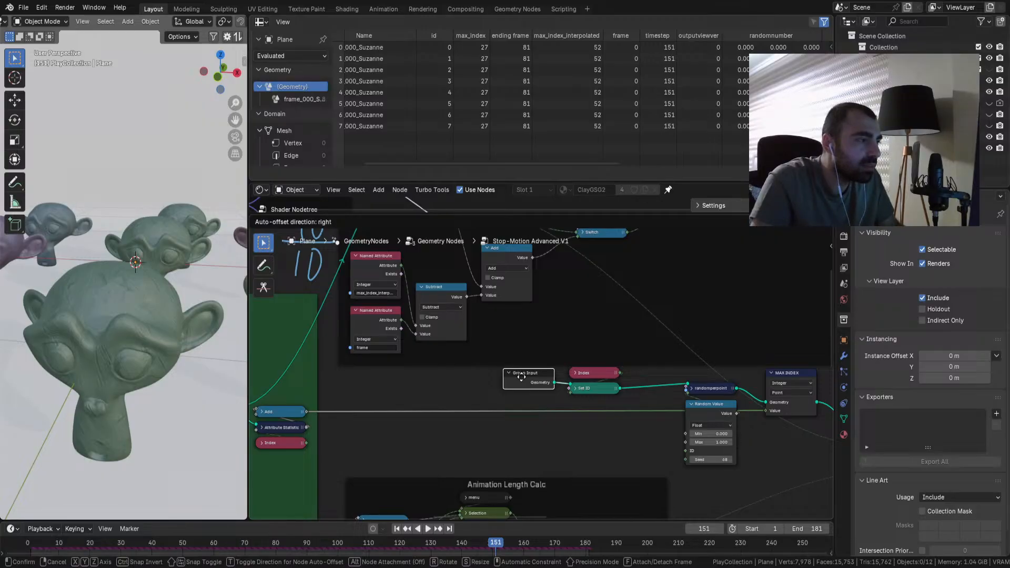
pyautogui.moveTo(521, 377); pyautogui.dragTo(521, 376)
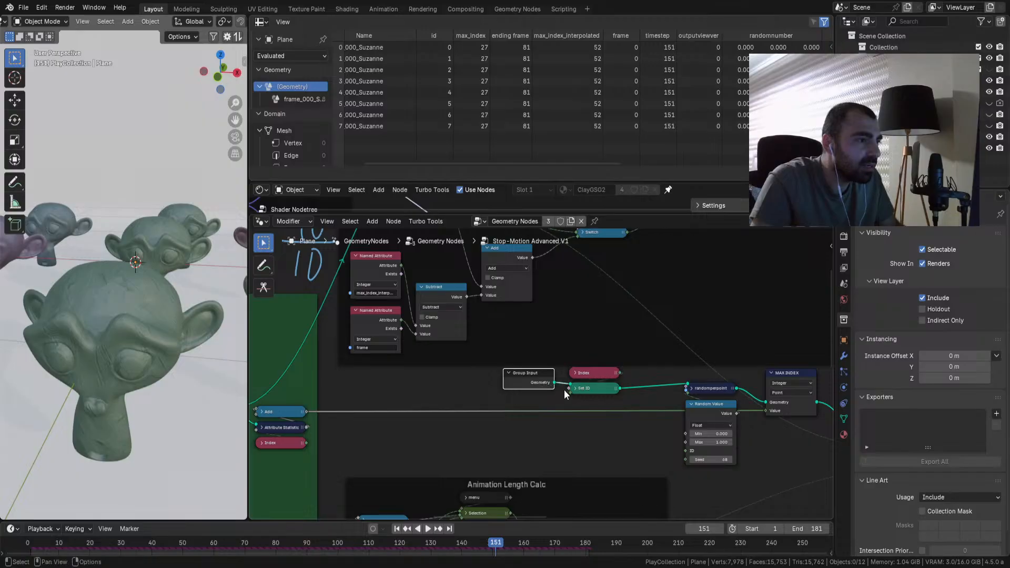
pyautogui.moveTo(649, 377); pyautogui.dragTo(521, 400)
pyautogui.moveTo(590, 375); pyautogui.dragTo(536, 387)
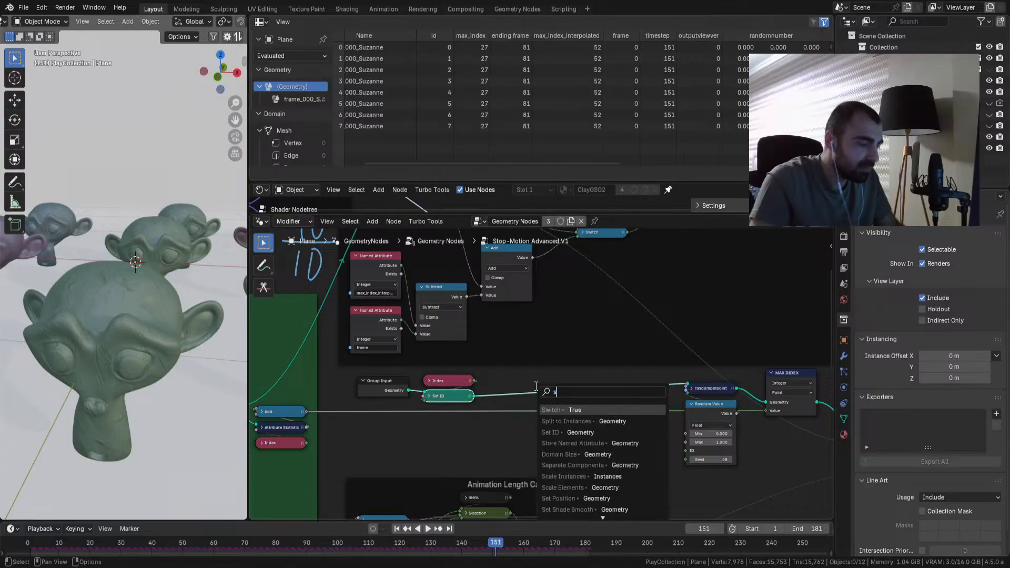
# Step: Insert a Store Named Attribute node between Set ID and randomperpoint
pyautogui.write('sto')
pyautogui.press('Return')
pyautogui.click(536, 386)
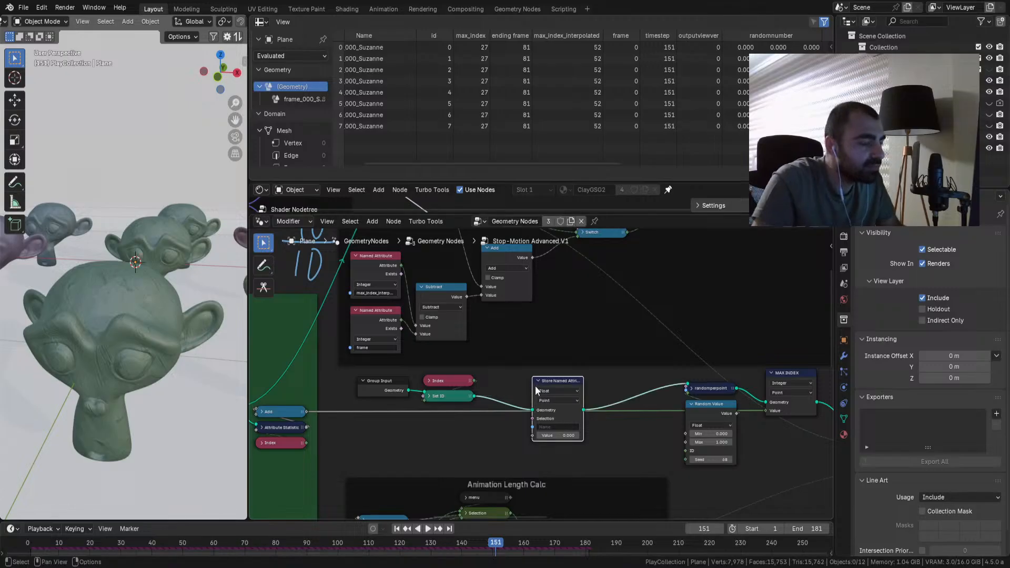
pyautogui.press('h')
pyautogui.press('h')
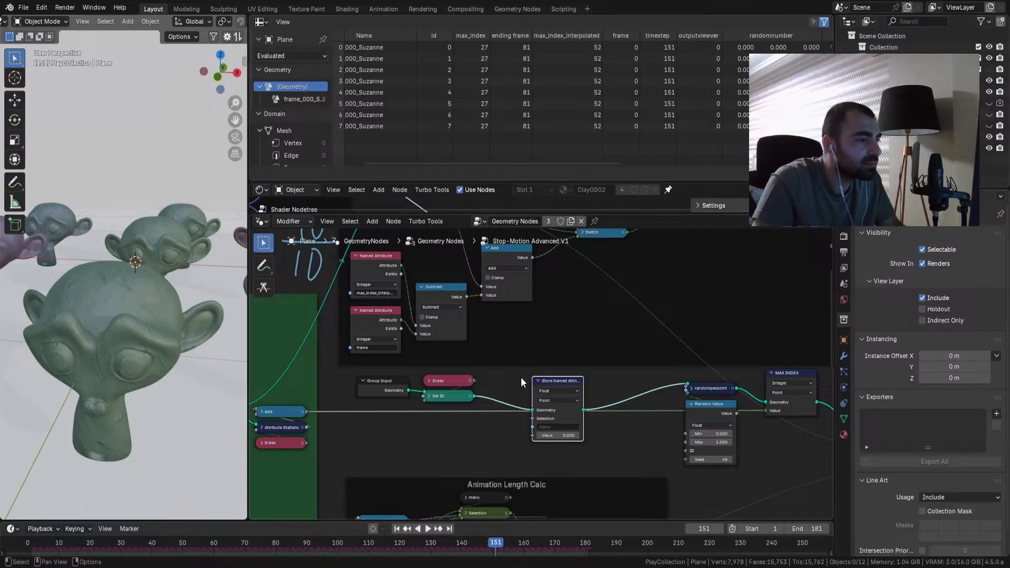
# Step: Inspect the End Frame value on Start/End and add a Scene Time node below the Group Input feeding Set ID
pyautogui.press('q')
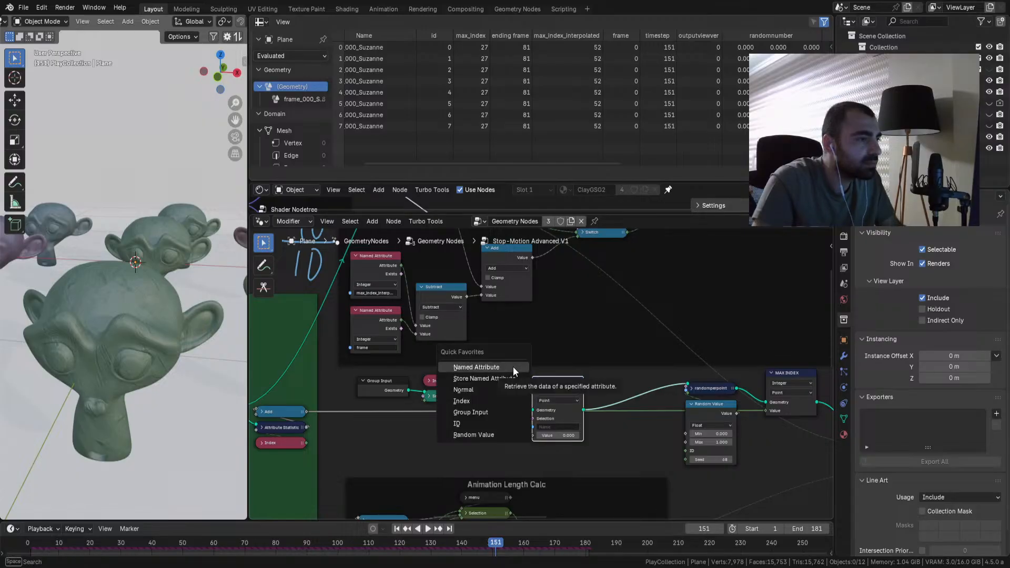
pyautogui.moveTo(577, 309); pyautogui.dragTo(565, 434, button='middle')
pyautogui.moveTo(590, 390); pyautogui.dragTo(588, 330, button='middle')
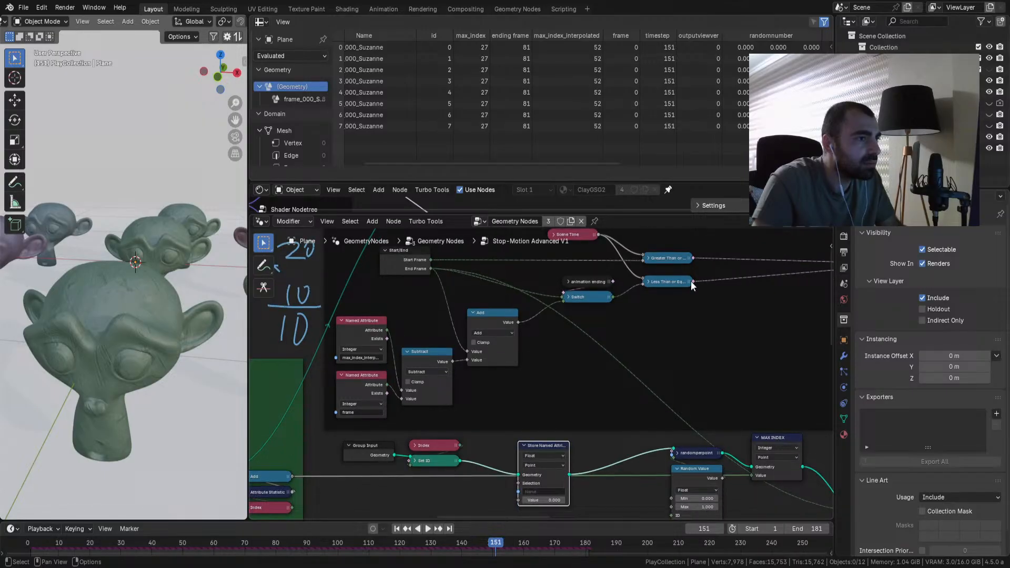
pyautogui.moveTo(693, 285)
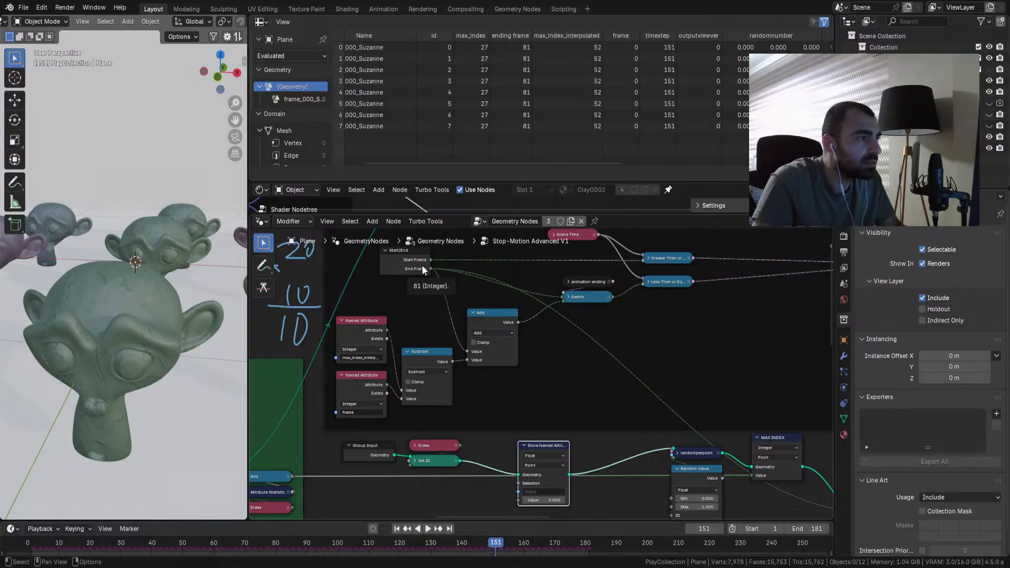
pyautogui.moveTo(439, 468); pyautogui.dragTo(504, 368, button='middle')
pyautogui.hotkey('shift', 'a')
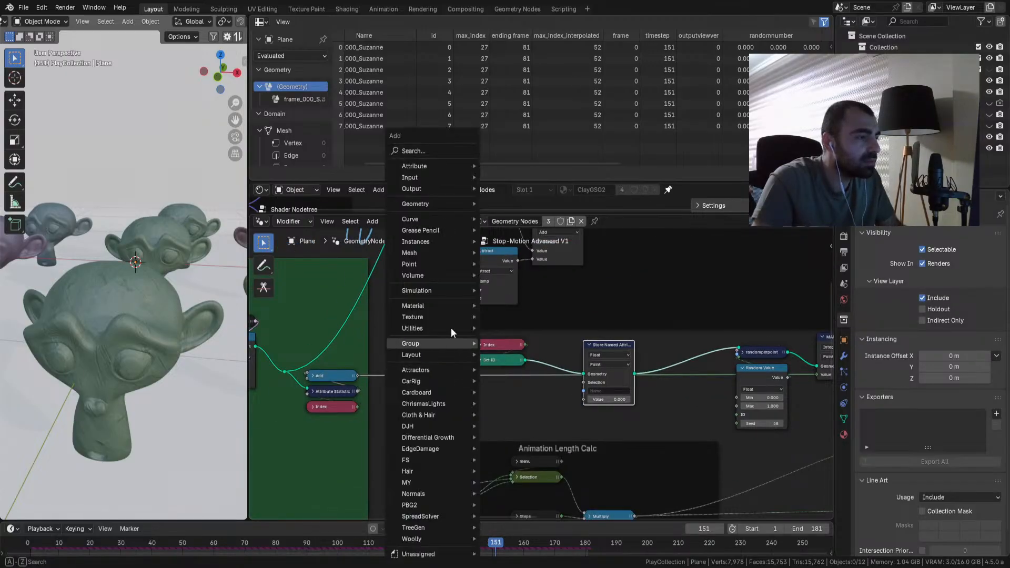
pyautogui.click(445, 152)
pyautogui.write('sce')
pyautogui.click(445, 172)
pyautogui.click(420, 397)
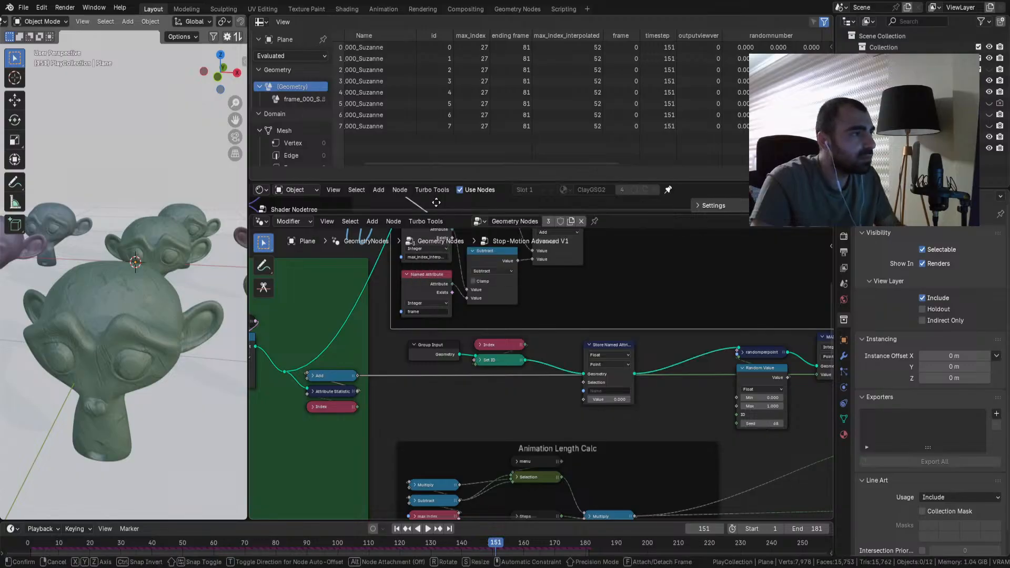
# Step: Connect Scene Time's Frame output to a new Float Equal comparison node
pyautogui.moveTo(444, 410); pyautogui.dragTo(475, 398)
pyautogui.write('eq')
pyautogui.click(497, 421)
pyautogui.click(489, 412)
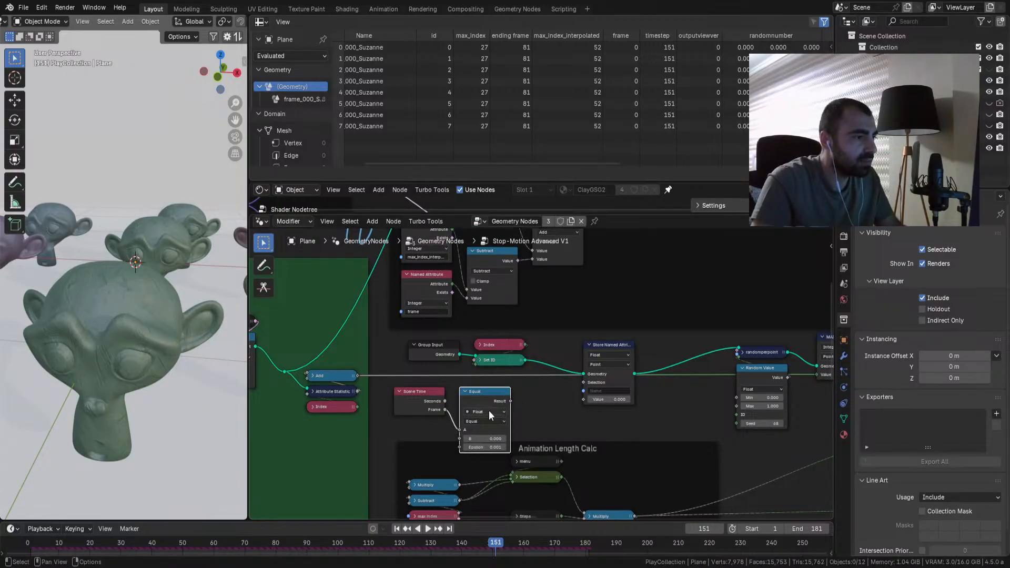
# Step: Add a Group Input below Scene Time, link its End Frame to Equal's B input, and hide its unused sockets
pyautogui.moveTo(535, 348)
pyautogui.mouseDown(button='middle')
pyautogui.moveTo(530, 375)
pyautogui.moveTo(543, 352)
pyautogui.mouseUp(button='middle')
pyautogui.press('q')
pyautogui.click(390, 401)
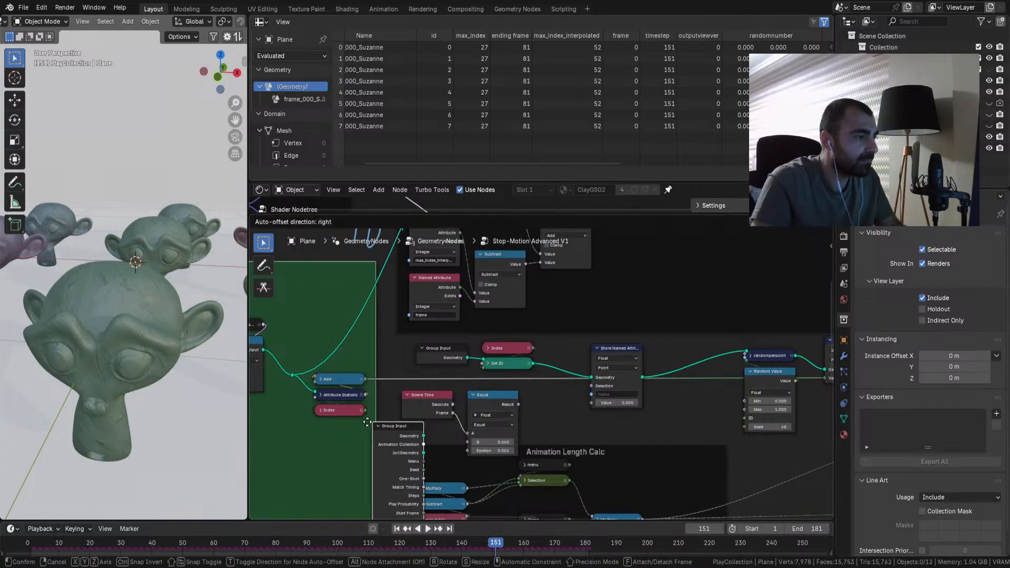
pyautogui.click(404, 427)
pyautogui.moveTo(443, 458); pyautogui.dragTo(448, 399, button='middle')
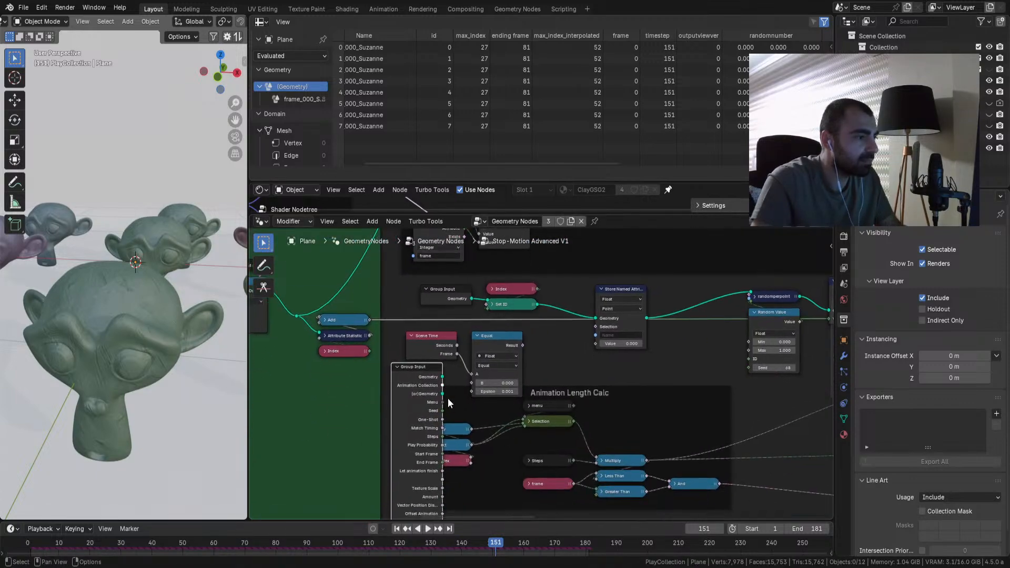
pyautogui.moveTo(443, 462); pyautogui.dragTo(471, 384)
pyautogui.hotkey('ctrl', 'h')
pyautogui.moveTo(410, 375); pyautogui.dragTo(424, 374)
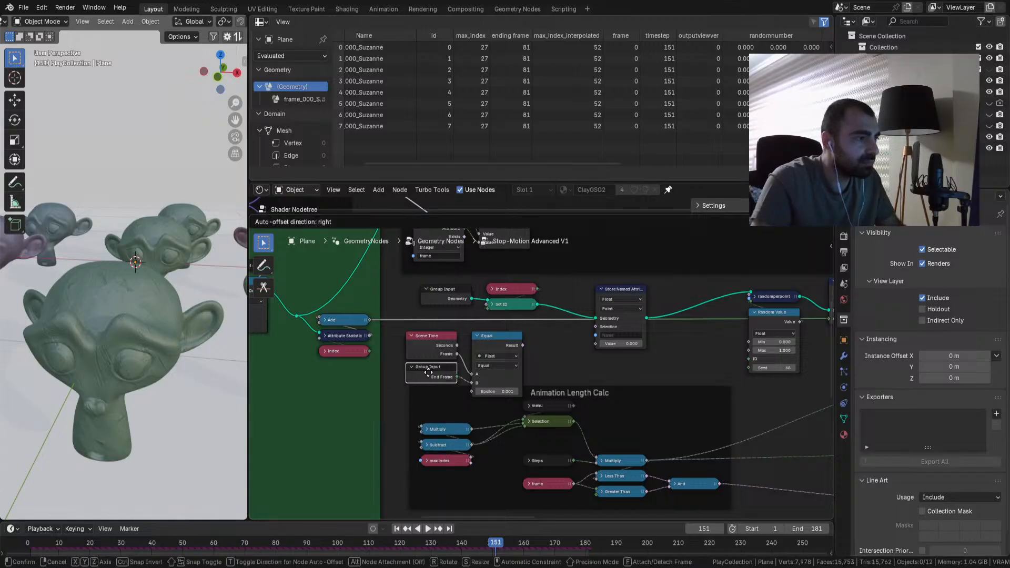
# Step: Collapse the Equal node and connect its result to the Selection input of Store Named Attribute
pyautogui.click(485, 337)
pyautogui.press('h')
pyautogui.moveTo(489, 336); pyautogui.dragTo(595, 326)
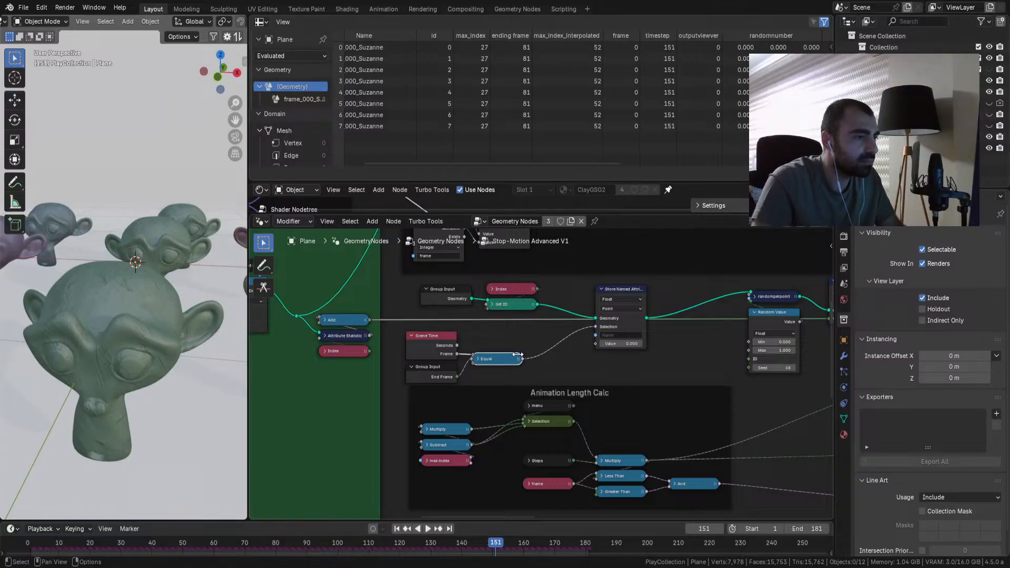
# Step: Name the attribute in Store Named Attribute gurgi
pyautogui.moveTo(516, 356); pyautogui.dragTo(480, 369, button='middle')
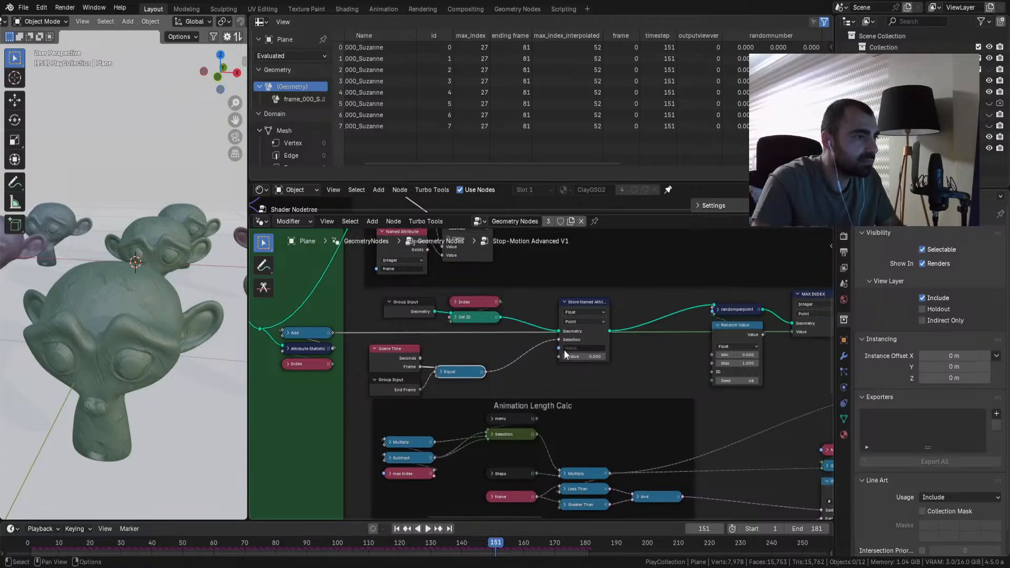
pyautogui.click(574, 348)
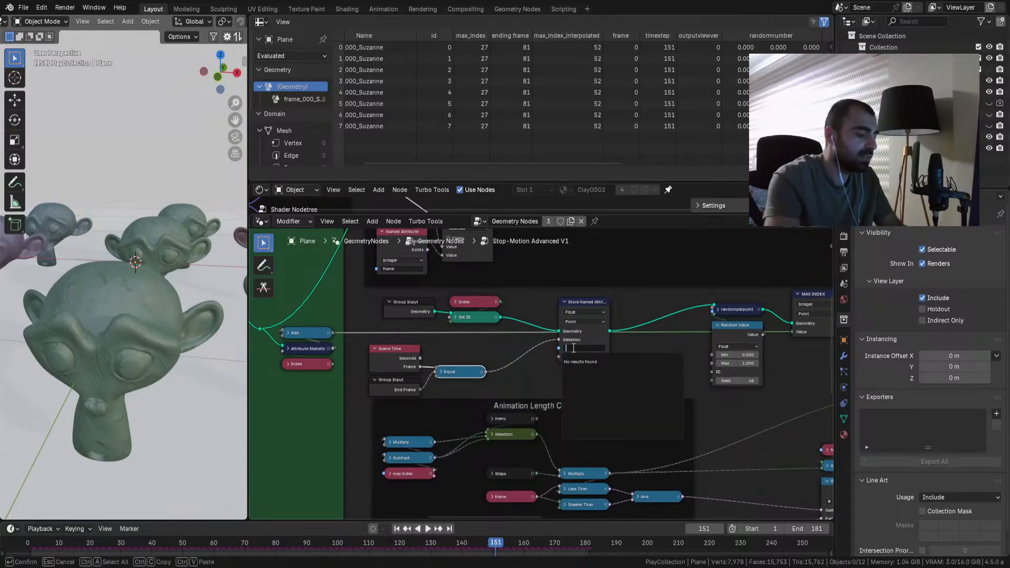
pyautogui.write('gurgi')
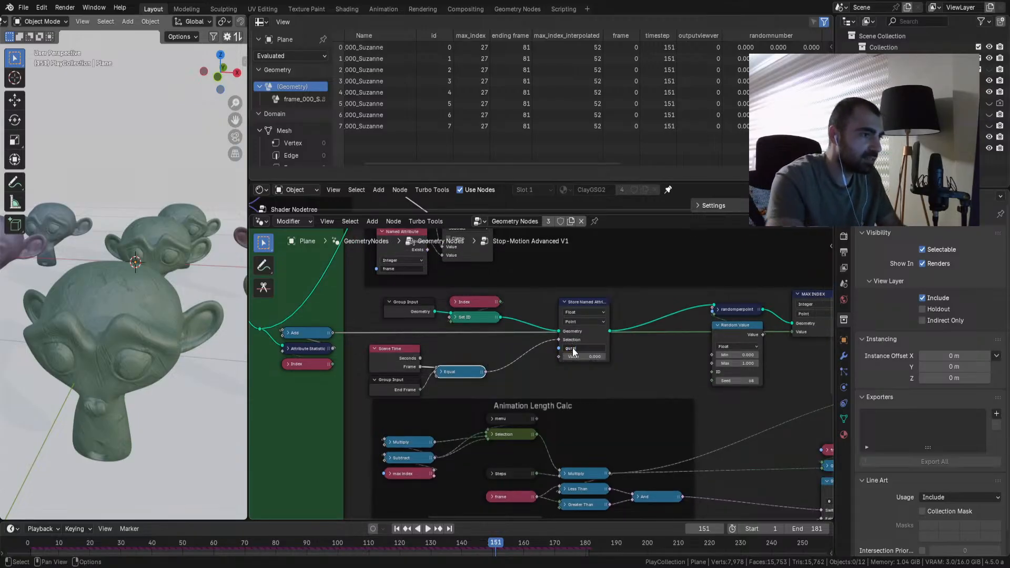
pyautogui.press('Return')
# Step: Move Scene Time, its neighbouring Group Input and Equal together slightly closer to Store Named Attribute
pyautogui.scroll(2, 482, 339)
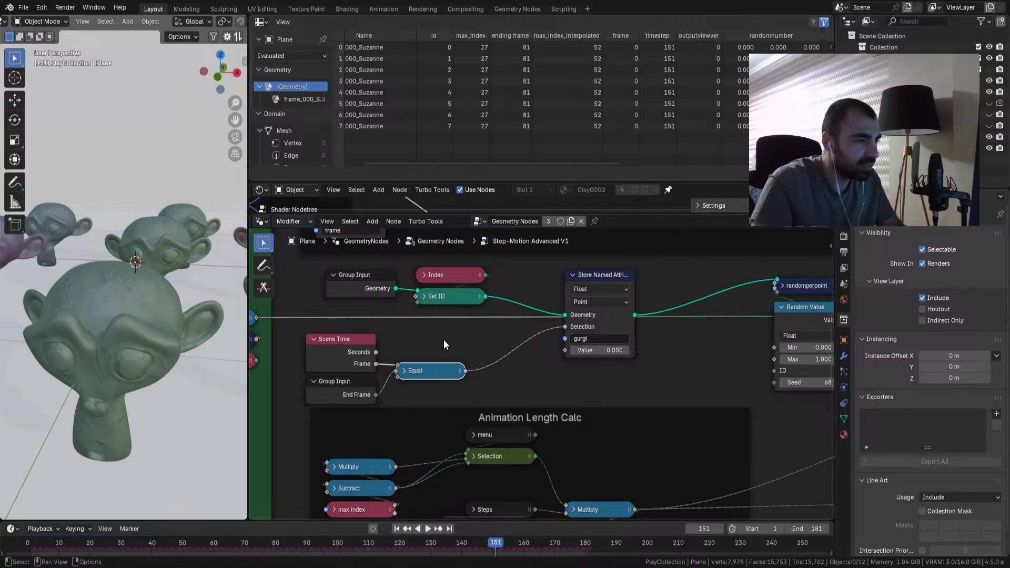
pyautogui.moveTo(441, 347); pyautogui.dragTo(330, 383)
pyautogui.press('g')
pyautogui.click(393, 367)
pyautogui.click(513, 381)
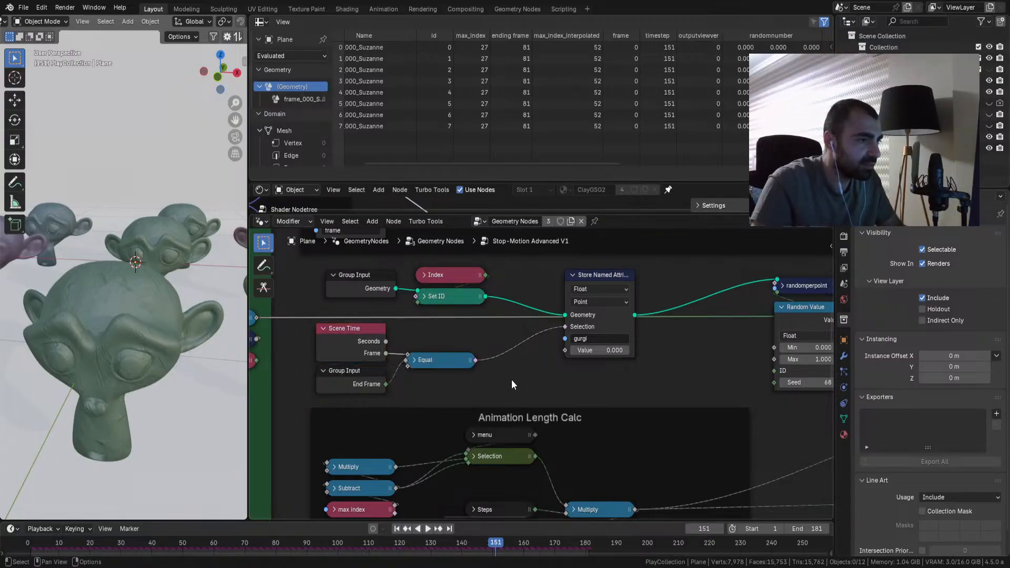
# Step: Add a Named Attribute node reading frame and connect its Attribute output to Store Named Attribute's Value input
pyautogui.hotkey('shift', 'a')
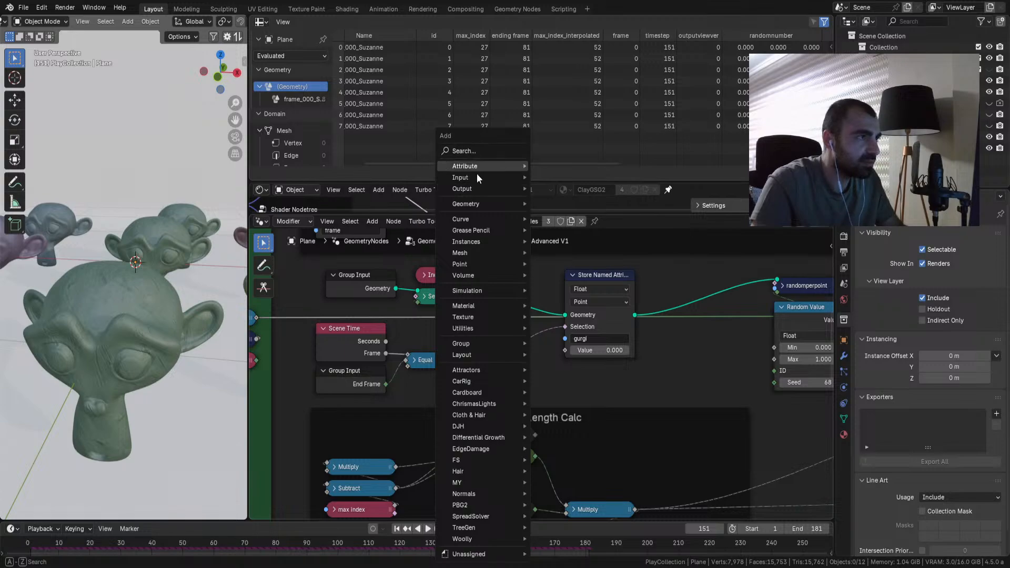
pyautogui.press('q')
pyautogui.click(638, 299)
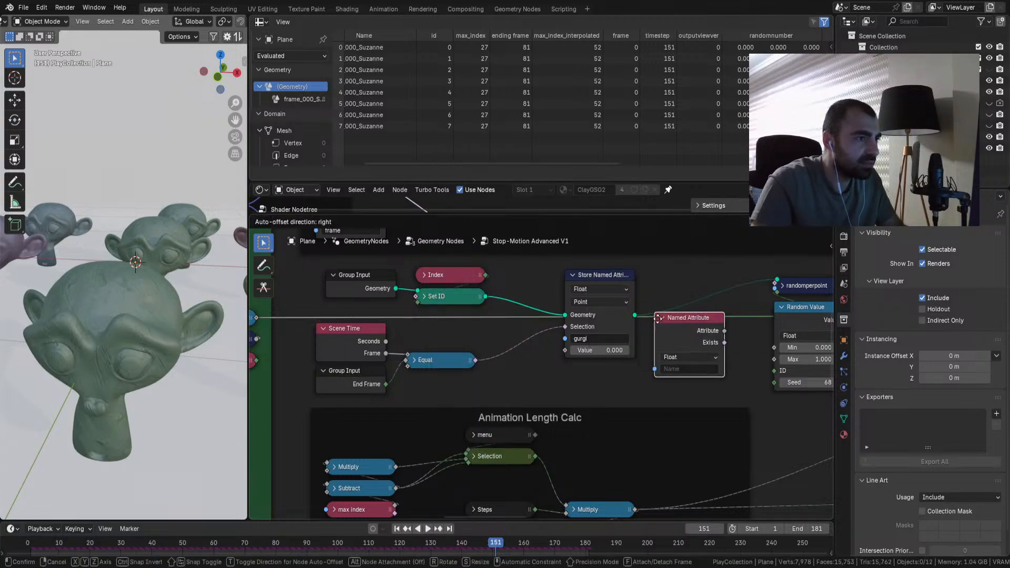
pyautogui.click(687, 390)
pyautogui.scroll(-4, 695, 482)
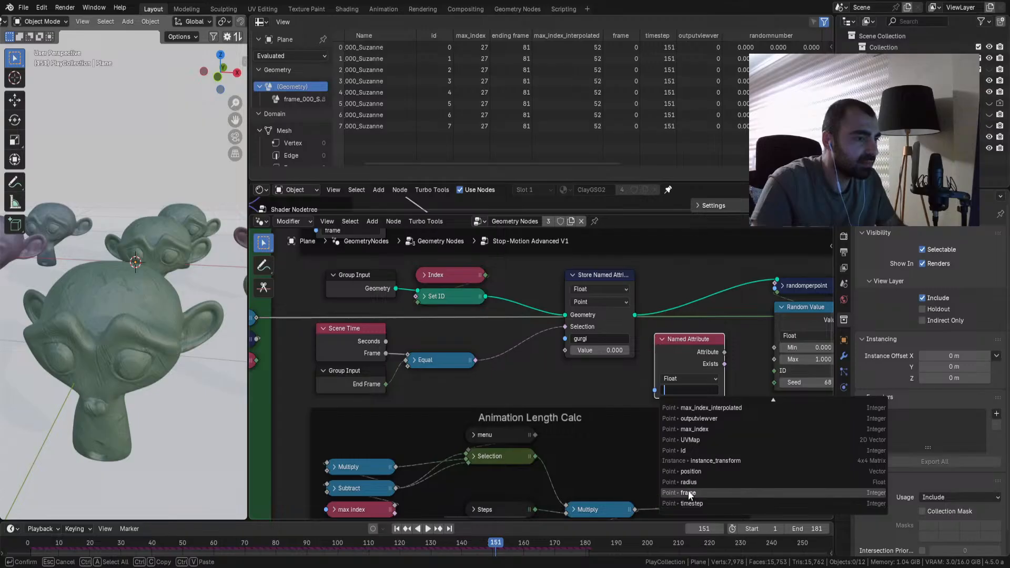
pyautogui.click(689, 493)
pyautogui.moveTo(725, 352); pyautogui.dragTo(567, 350)
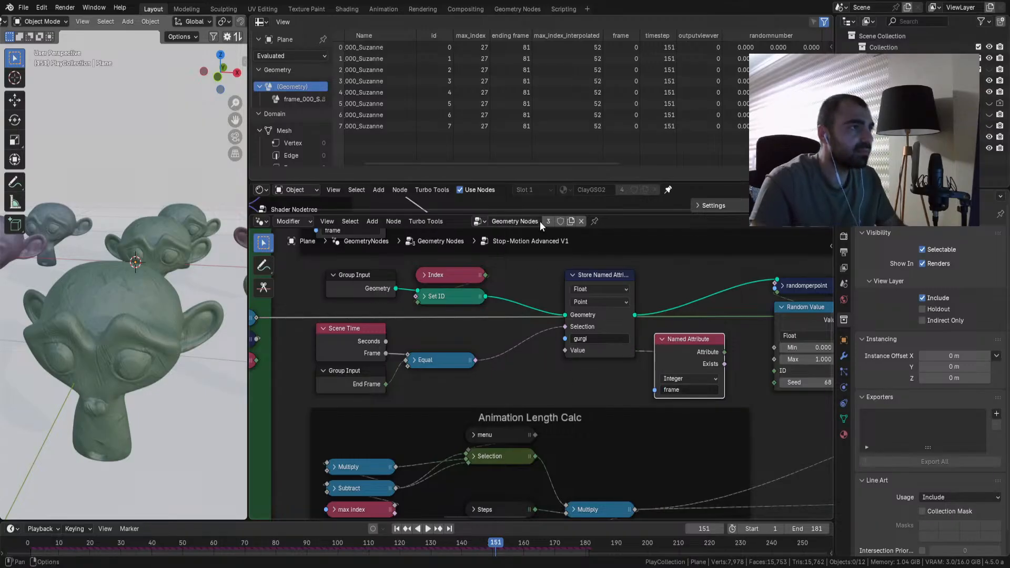
# Step: Replay the animation from the first frame while checking the gurgi column in the spreadsheet, and scrub to frame 70
pyautogui.moveTo(562, 164); pyautogui.dragTo(777, 165)
pyautogui.press('space')
pyautogui.press('space')
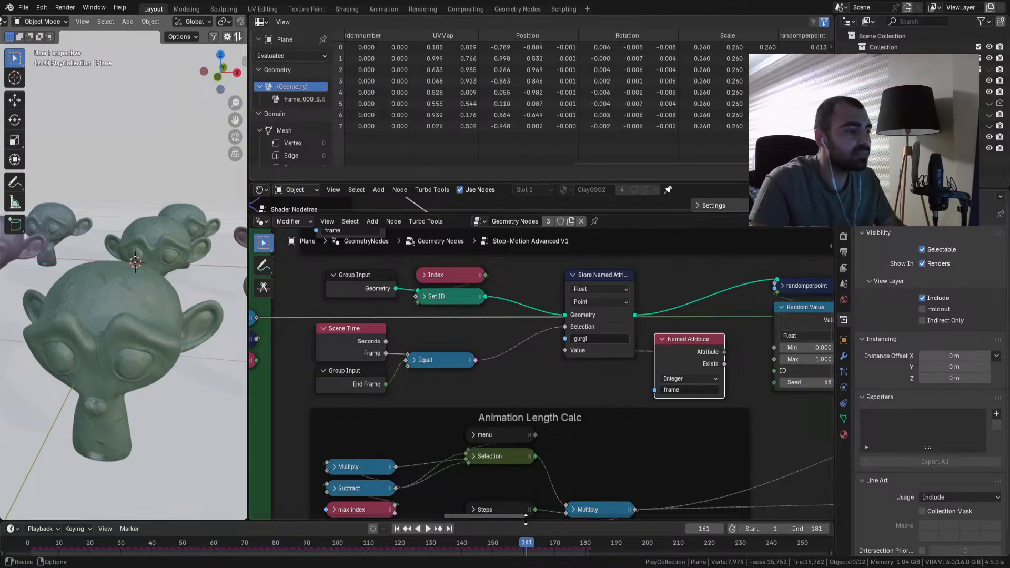
pyautogui.click(398, 530)
pyautogui.press('space')
pyautogui.press('space')
pyautogui.moveTo(706, 164); pyautogui.dragTo(718, 164)
pyautogui.press('space')
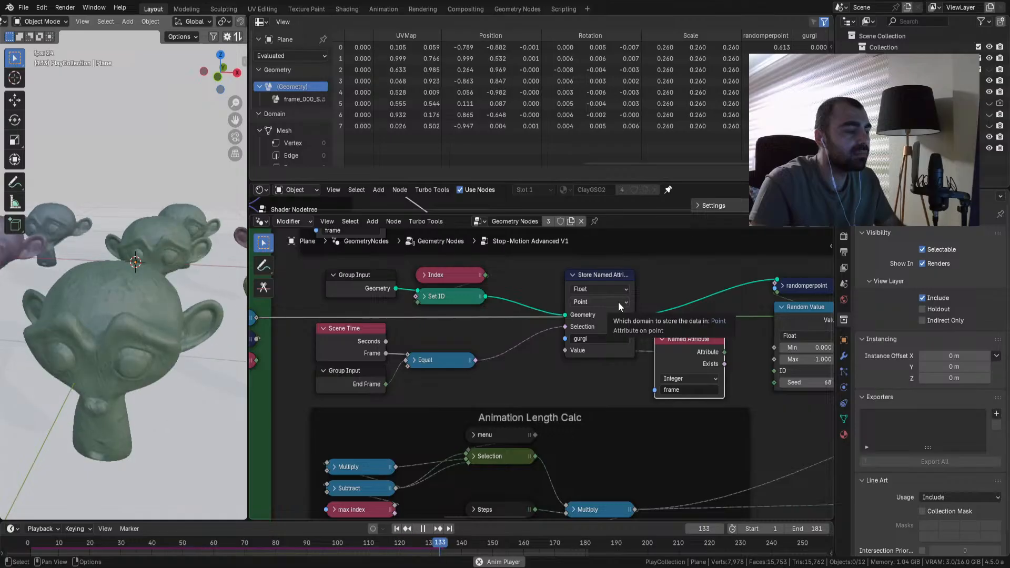
pyautogui.press('space')
pyautogui.moveTo(410, 546); pyautogui.dragTo(246, 547)
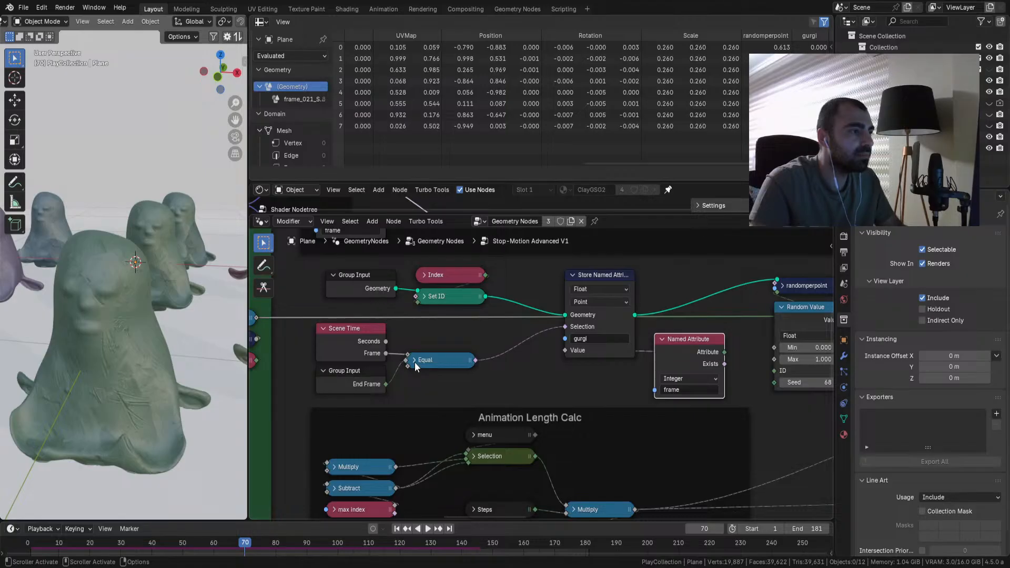
# Step: Change the data type of the gurgi Store Named Attribute node to Integer
pyautogui.moveTo(420, 362); pyautogui.dragTo(437, 386, button='middle')
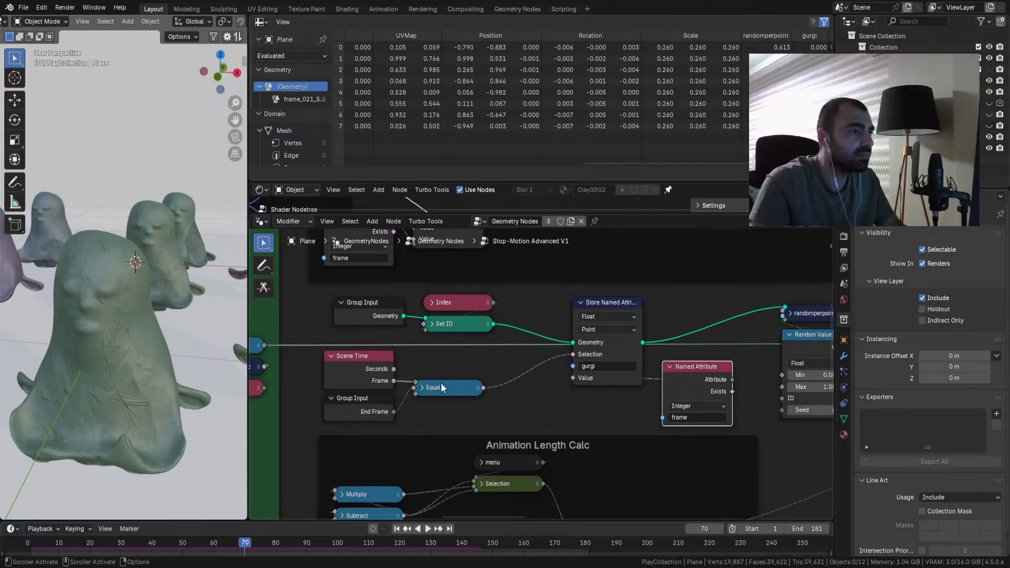
pyautogui.click(595, 317)
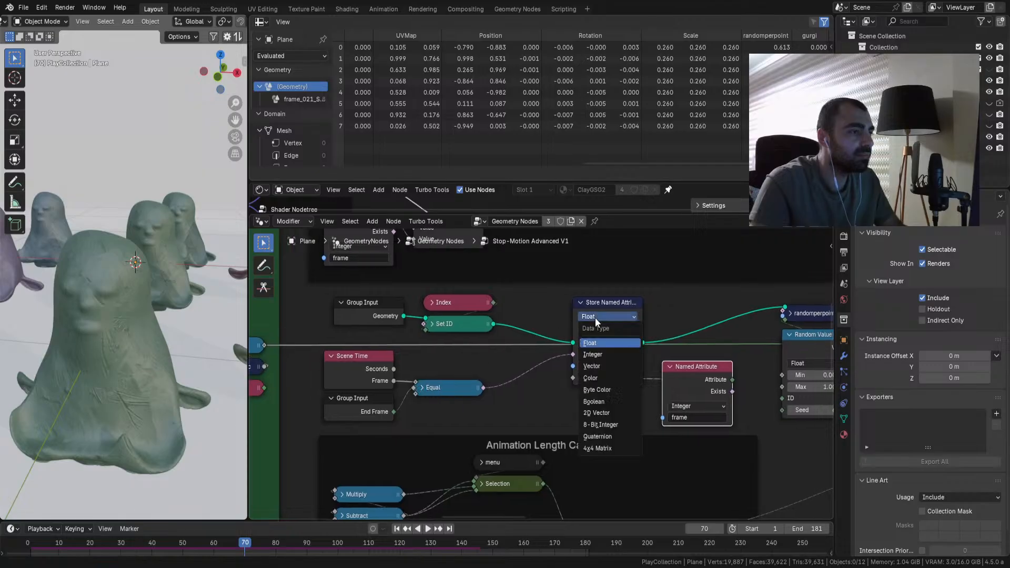
pyautogui.click(592, 356)
# Step: Play the animation again from the start to recheck the gurgi values, stop it, and return to frame 70
pyautogui.press('space')
pyautogui.press('space')
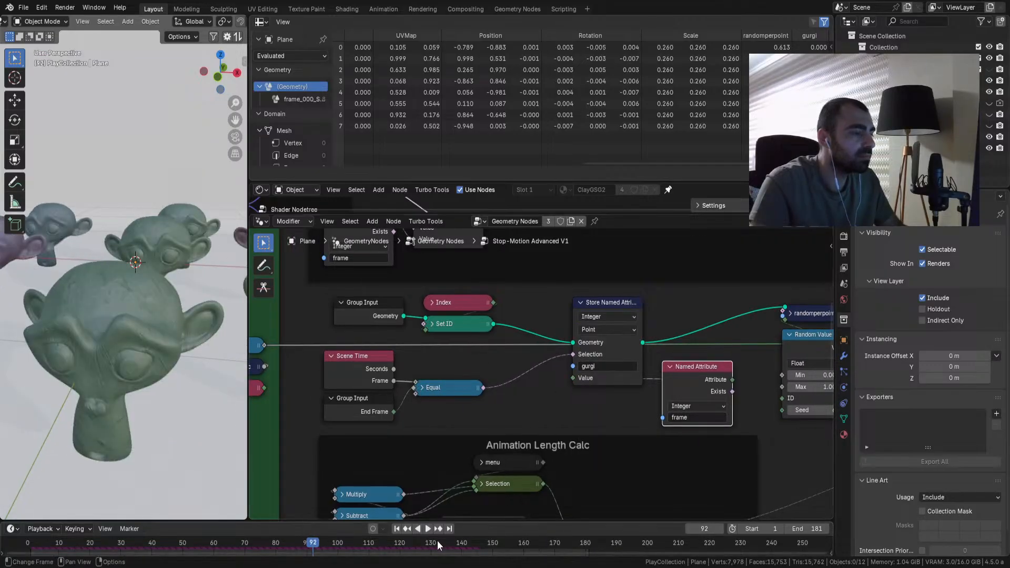
pyautogui.click(396, 529)
pyautogui.press('space')
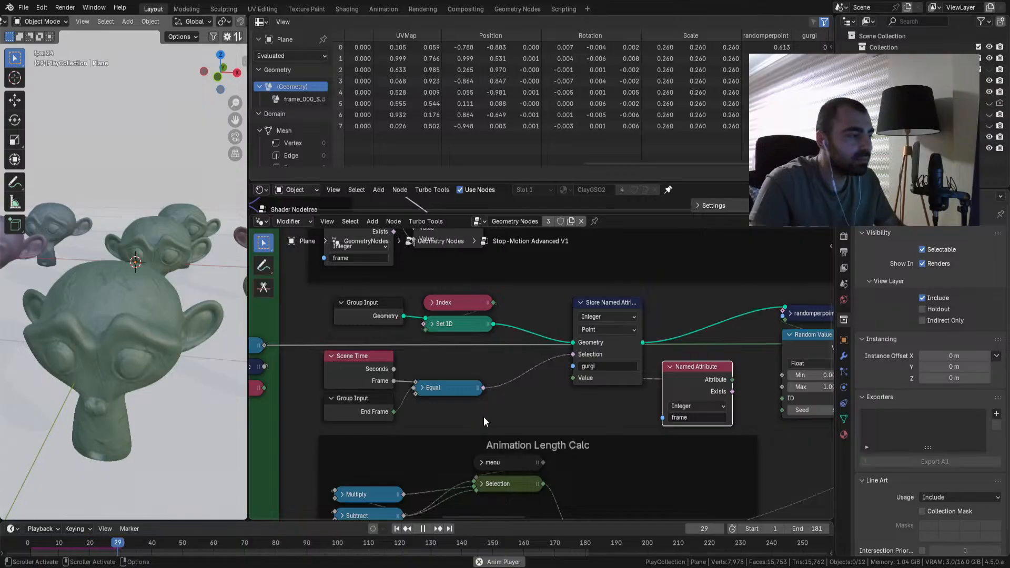
pyautogui.press('space')
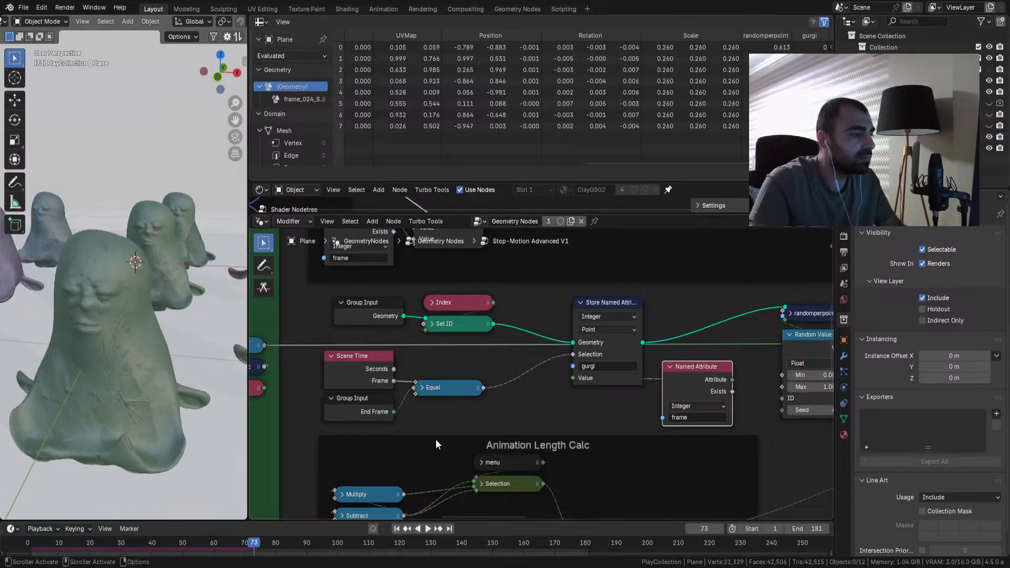
pyautogui.moveTo(250, 548); pyautogui.dragTo(245, 548)
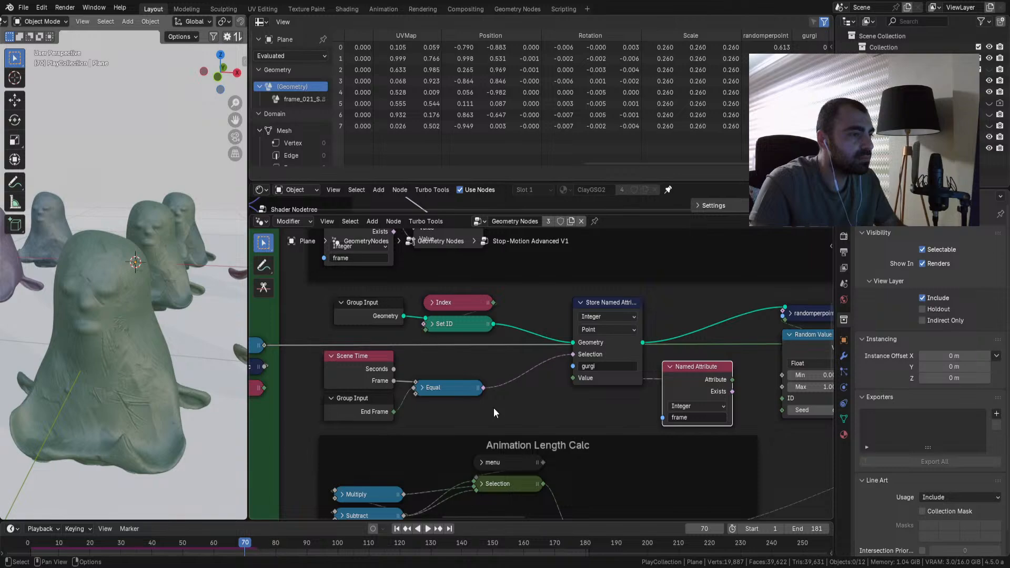
# Step: Change the comparison between Scene Time's Frame and End Frame to Greater Than and collapse the node
pyautogui.click(495, 409)
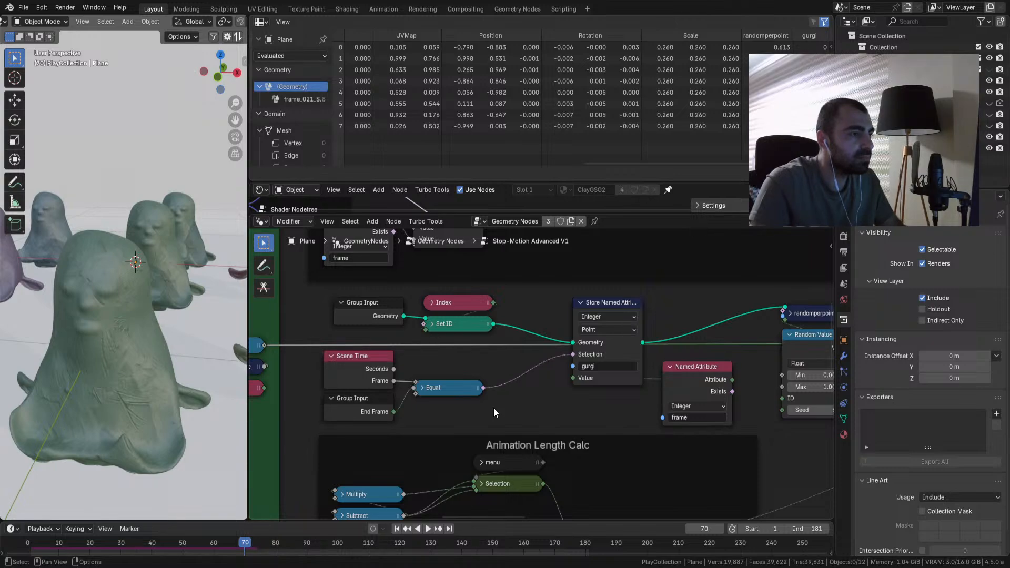
pyautogui.click(421, 390)
pyautogui.click(434, 428)
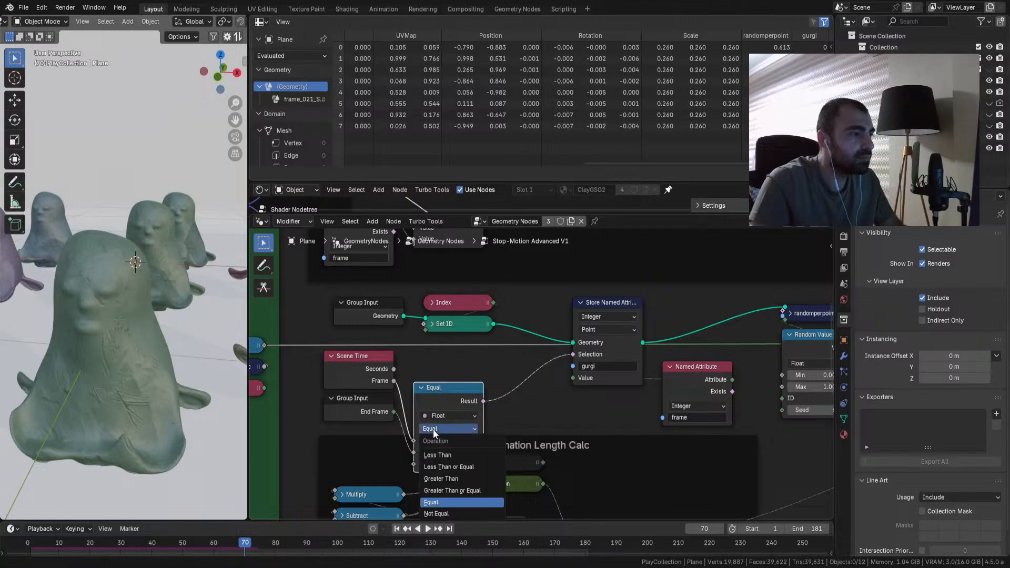
pyautogui.click(443, 479)
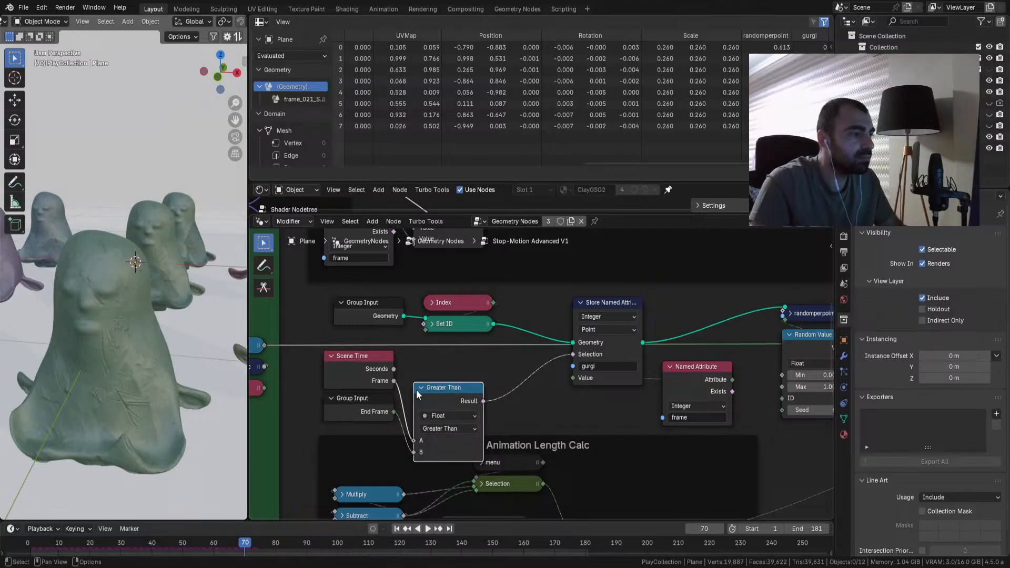
pyautogui.click(420, 388)
# Step: Play the animation from the first frame to check the gurgi column, and scrub to frame 95
pyautogui.click(398, 529)
pyautogui.press('space')
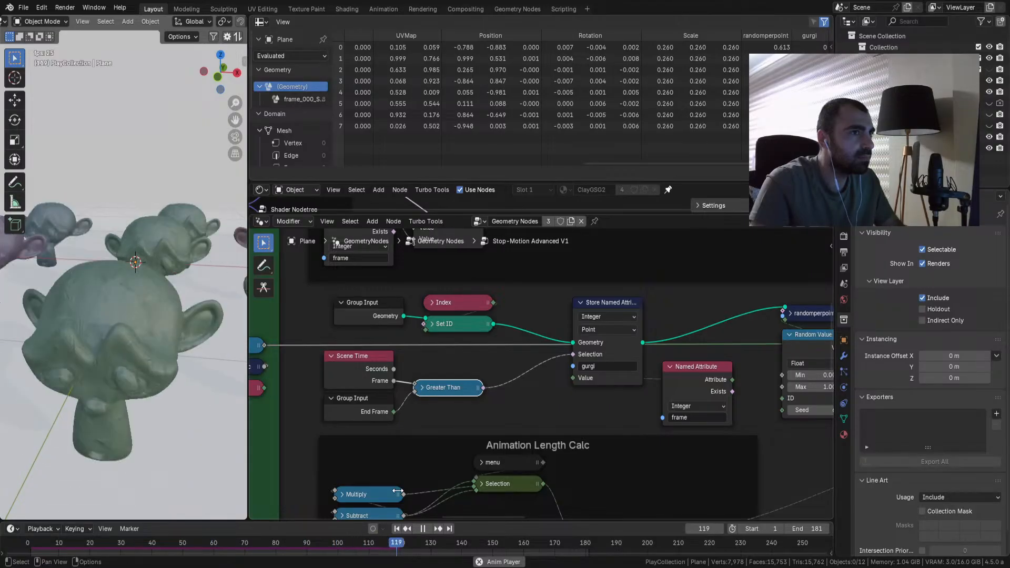
pyautogui.moveTo(350, 552); pyautogui.dragTo(322, 547)
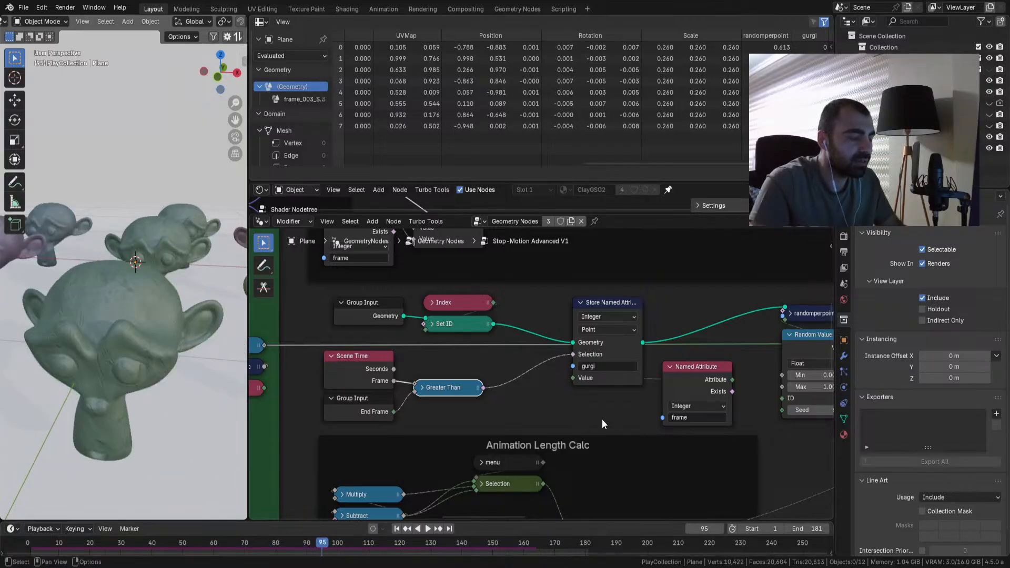
# Step: Delete the Named Attribute node reading frame that feeds the gurgi Store Named Attribute node
pyautogui.hotkey('ctrl', 'x')
pyautogui.scroll(-4, 609, 376)
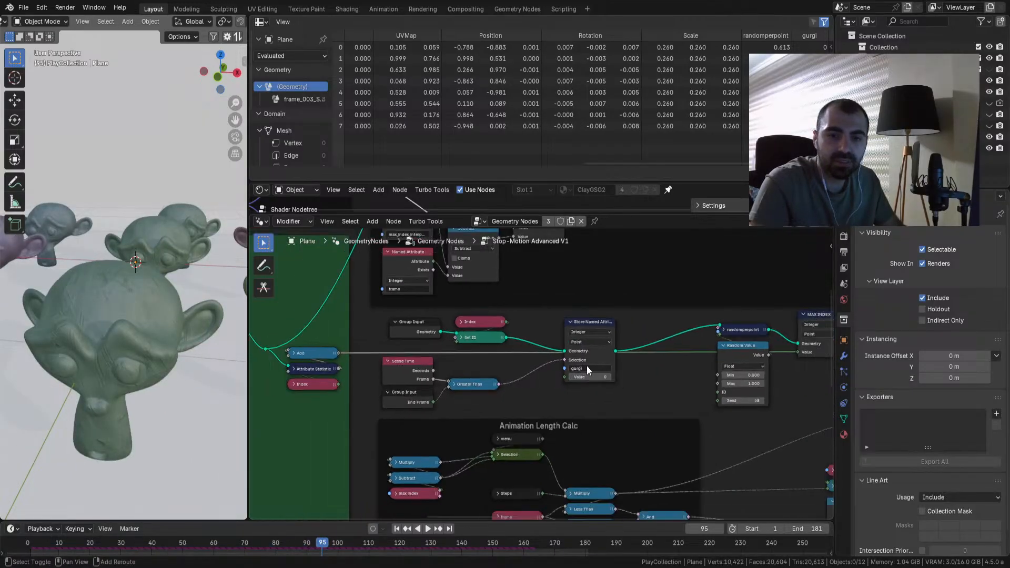
pyautogui.moveTo(607, 376); pyautogui.dragTo(596, 370, button='middle')
# Step: Try removing the gurgi Store Named Attribute node along with its Scene Time, End Frame and Greater Than nodes
pyautogui.moveTo(606, 306); pyautogui.dragTo(567, 334)
pyautogui.hotkey('ctrl', 'x')
pyautogui.moveTo(497, 357); pyautogui.dragTo(412, 393)
pyautogui.hotkey('ctrl', 'x')
# Step: Try a duplicate of the frame Store Named Attribute node named gurgi at the start of the simulation zone, and delete it
pyautogui.moveTo(657, 398); pyautogui.dragTo(479, 397, button='middle')
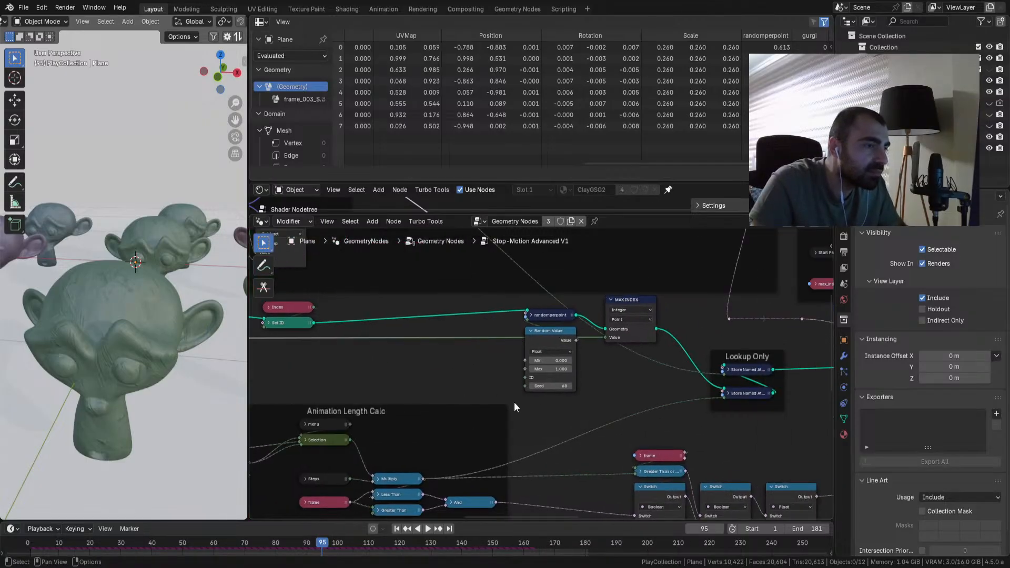
pyautogui.scroll(-7, 537, 398)
pyautogui.moveTo(642, 421); pyautogui.dragTo(341, 401, button='middle')
pyautogui.scroll(9, 585, 434)
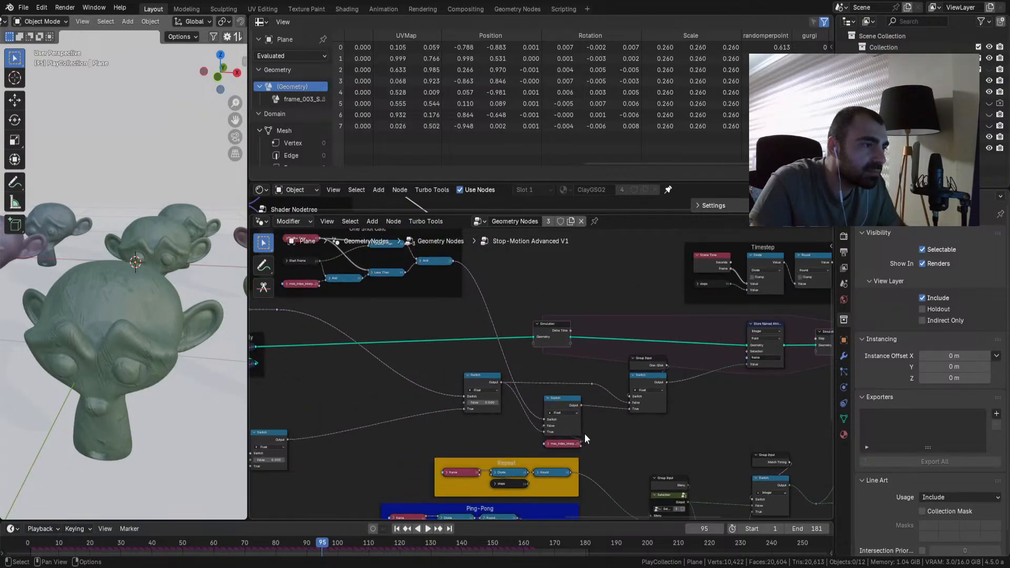
pyautogui.moveTo(617, 427); pyautogui.dragTo(487, 428, button='middle')
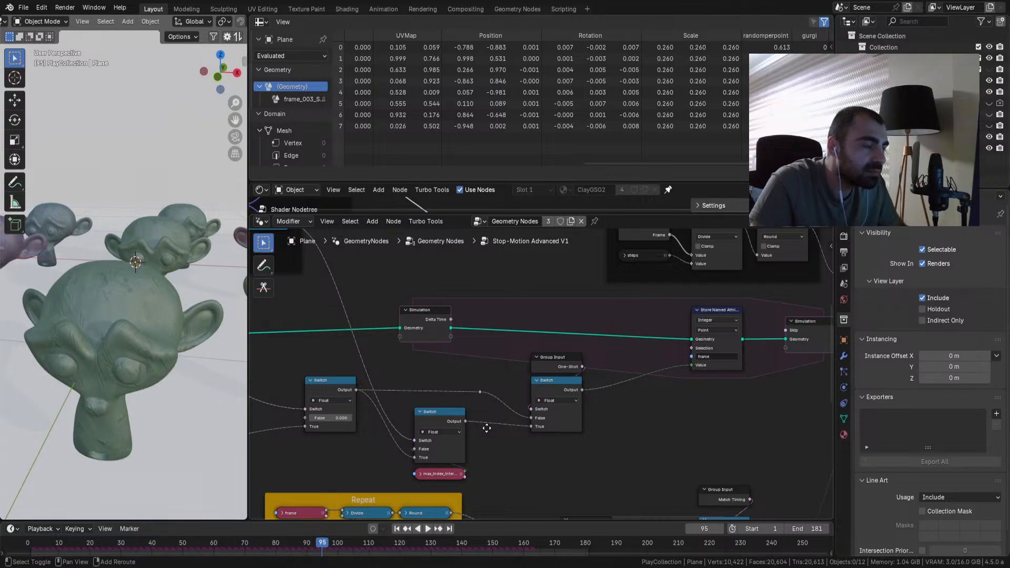
pyautogui.moveTo(487, 428); pyautogui.dragTo(485, 428, button='middle')
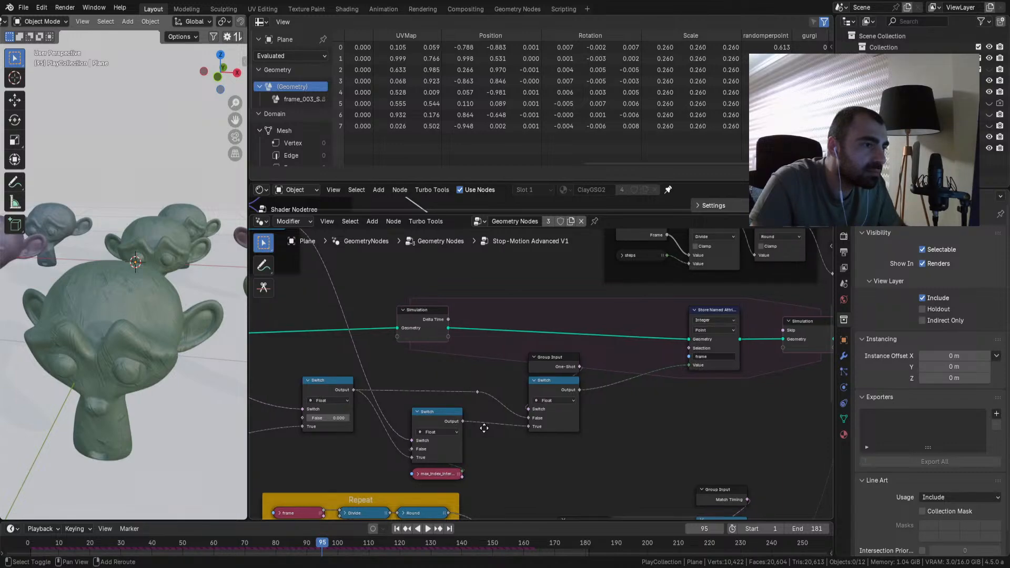
pyautogui.click(709, 311)
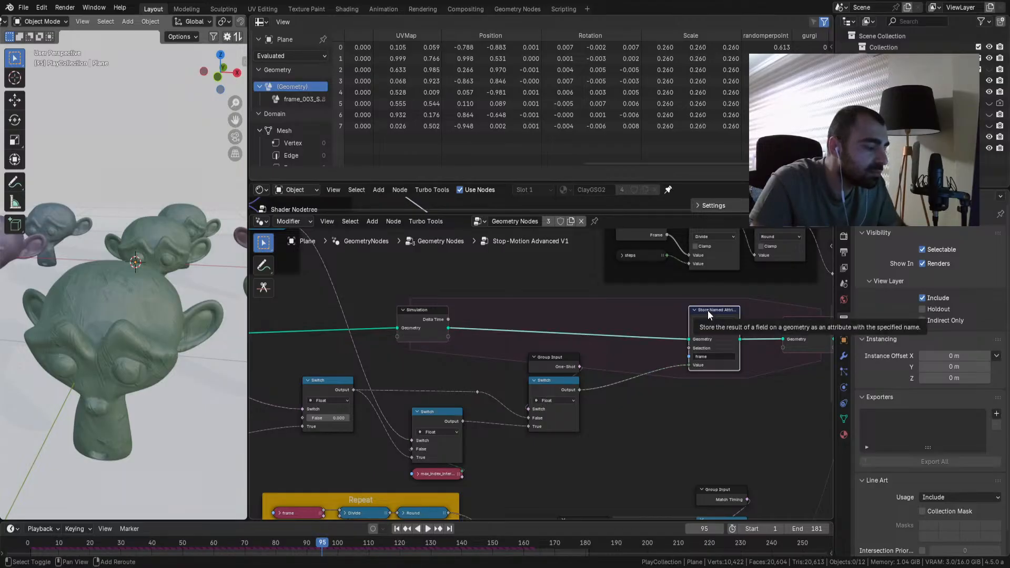
pyautogui.hotkey('shift', 'd')
pyautogui.click(484, 301)
pyautogui.moveTo(484, 299); pyautogui.dragTo(590, 325, button='middle')
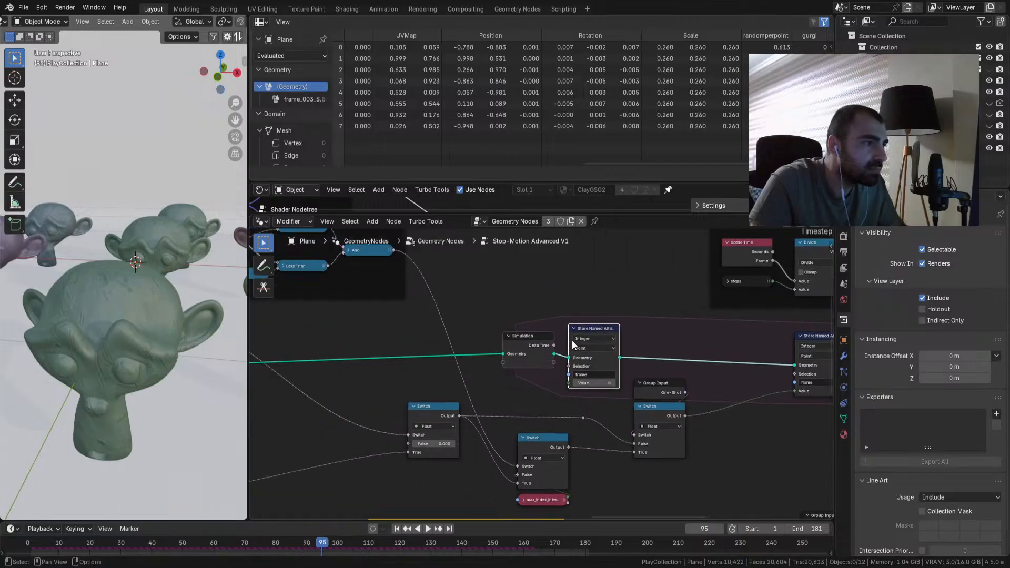
pyautogui.click(593, 374)
pyautogui.write('gu')
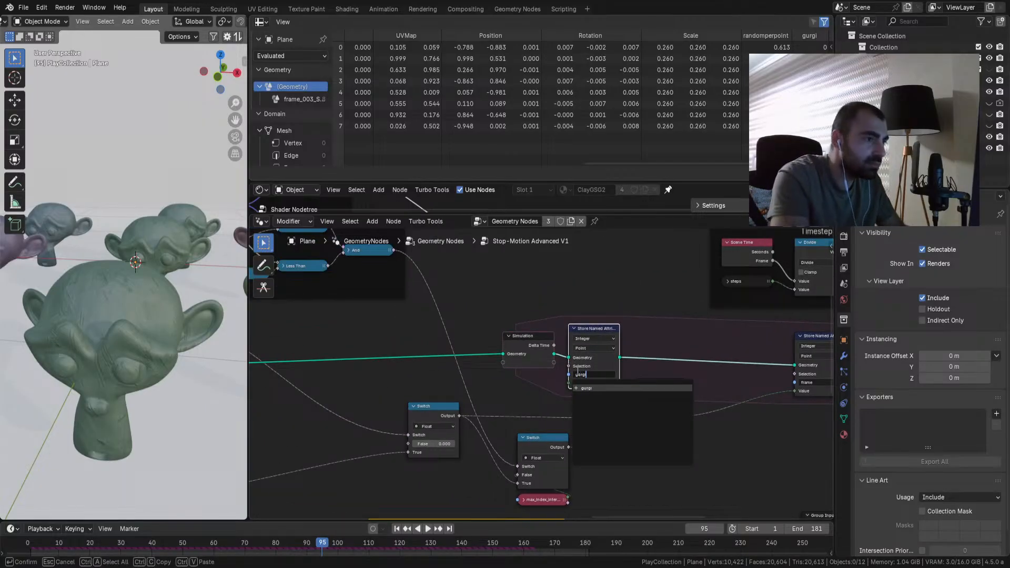
pyautogui.write('rgi')
pyautogui.press('Return')
pyautogui.hotkey('ctrl', 'x')
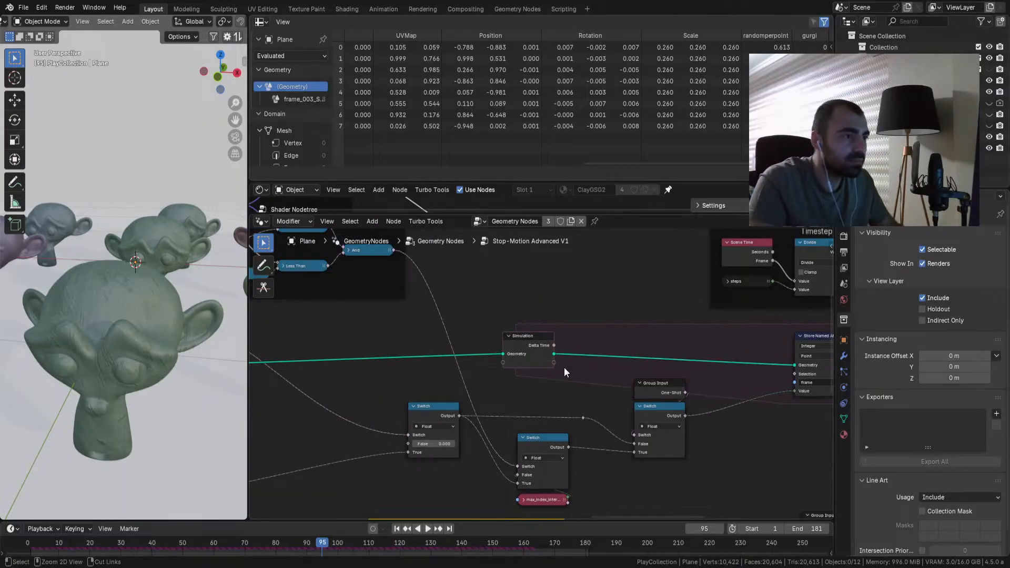
# Step: Undo the deletion of the gurgi Store Named Attribute node and its Scene Time, End Frame and Greater Than nodes
pyautogui.moveTo(561, 368); pyautogui.dragTo(697, 342, button='middle')
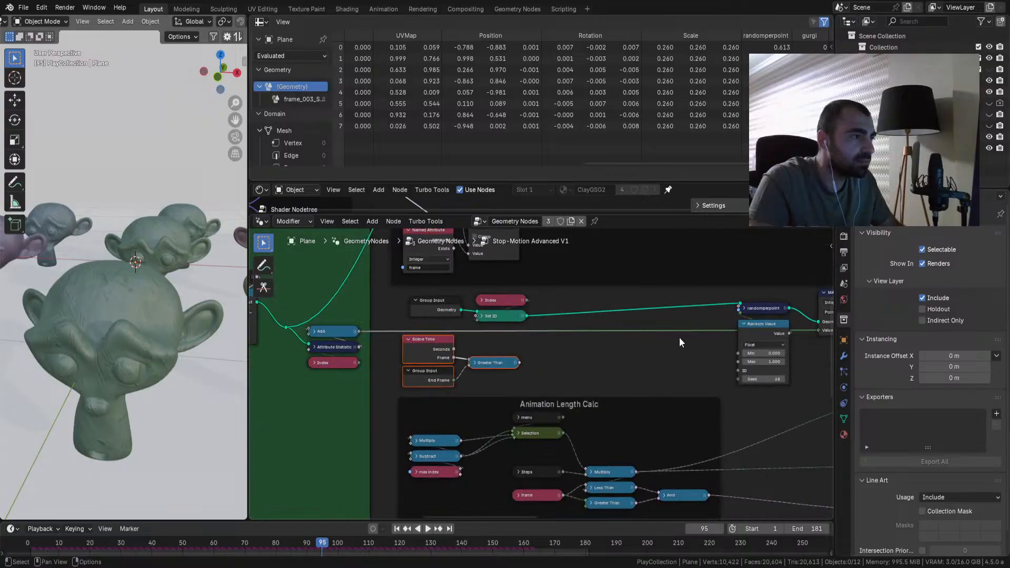
pyautogui.hotkey('ctrl', 'z')
pyautogui.hotkey('ctrl', 'z')
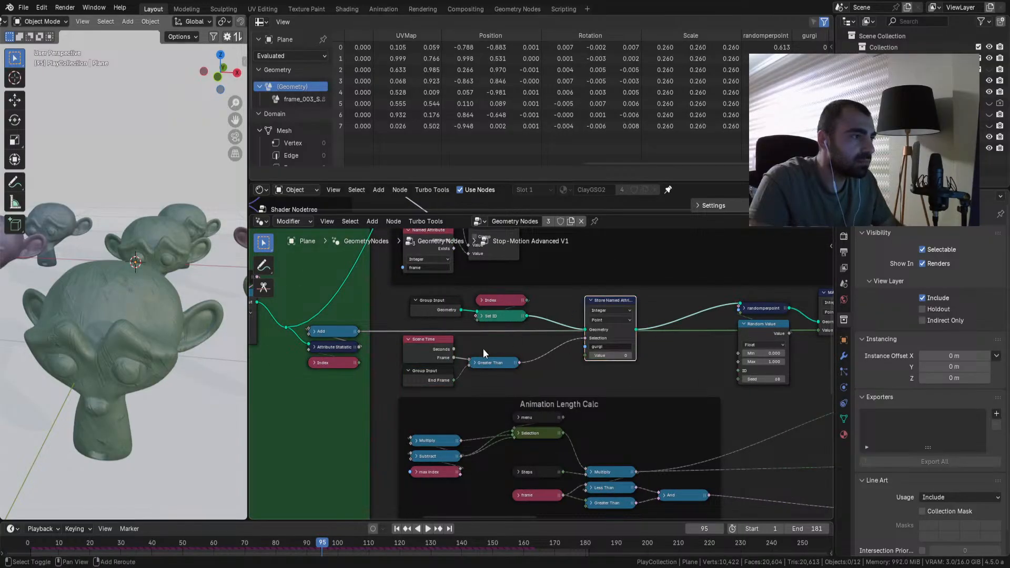
# Step: Duplicate the gurgi Store Named Attribute node with its Scene Time, End Frame and Greater Than nodes and place the copies beside the simulation zone
pyautogui.moveTo(427, 375); pyautogui.dragTo(666, 369, button='middle')
pyautogui.hotkey('shift', 'd')
pyautogui.press('Escape')
pyautogui.scroll(-3, 497, 358)
pyautogui.scroll(-4, 497, 355)
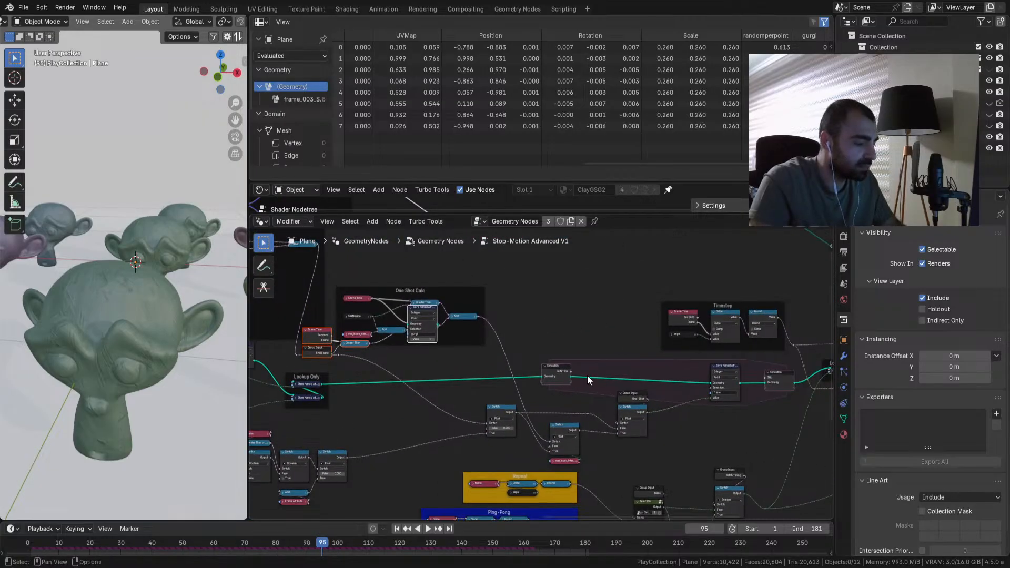
pyautogui.press('g')
pyautogui.click(705, 378)
# Step: Insert the duplicated gurgi Store Named Attribute node into the simulation zone's geometry link, ahead of the frame Store Named Attribute node
pyautogui.scroll(2, 633, 329)
pyautogui.click(634, 328)
pyautogui.scroll(2, 621, 327)
pyautogui.moveTo(641, 258); pyautogui.dragTo(634, 386)
pyautogui.scroll(3, 670, 371)
pyautogui.scroll(-4, 630, 311)
# Step: Add a Named Attribute node reading gurgi above the simulation zone and feed it into a new Add math node
pyautogui.press('q')
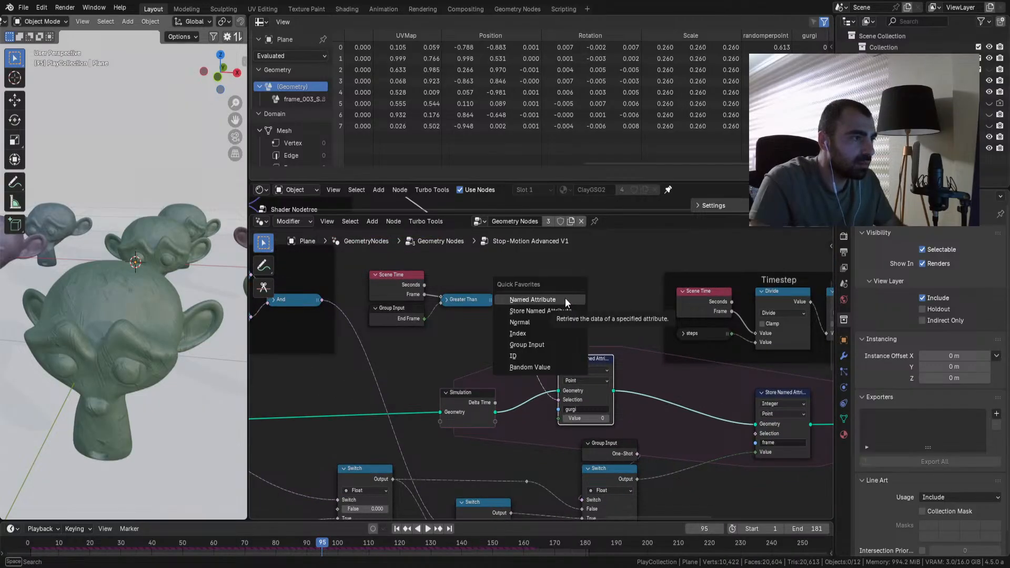
pyautogui.click(565, 299)
pyautogui.click(565, 310)
pyautogui.click(566, 307)
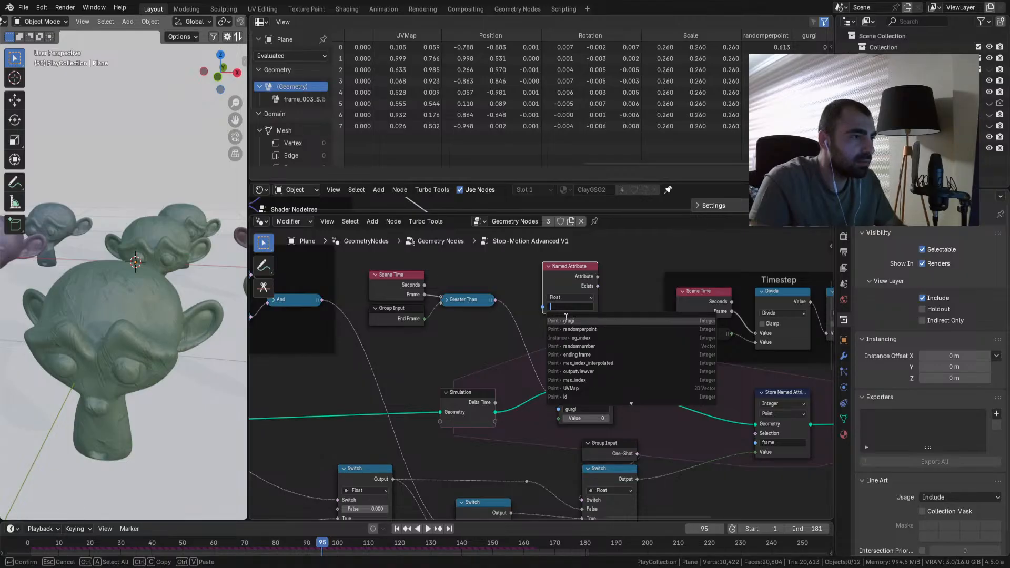
pyautogui.click(567, 319)
pyautogui.moveTo(618, 293); pyautogui.dragTo(625, 296)
pyautogui.write('add')
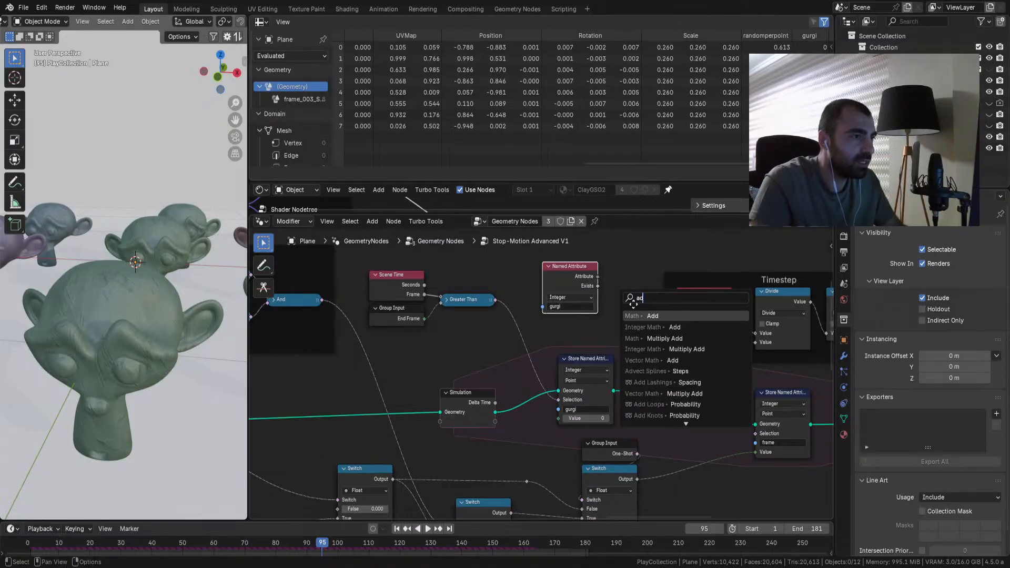
pyautogui.press('Return')
pyautogui.click(626, 287)
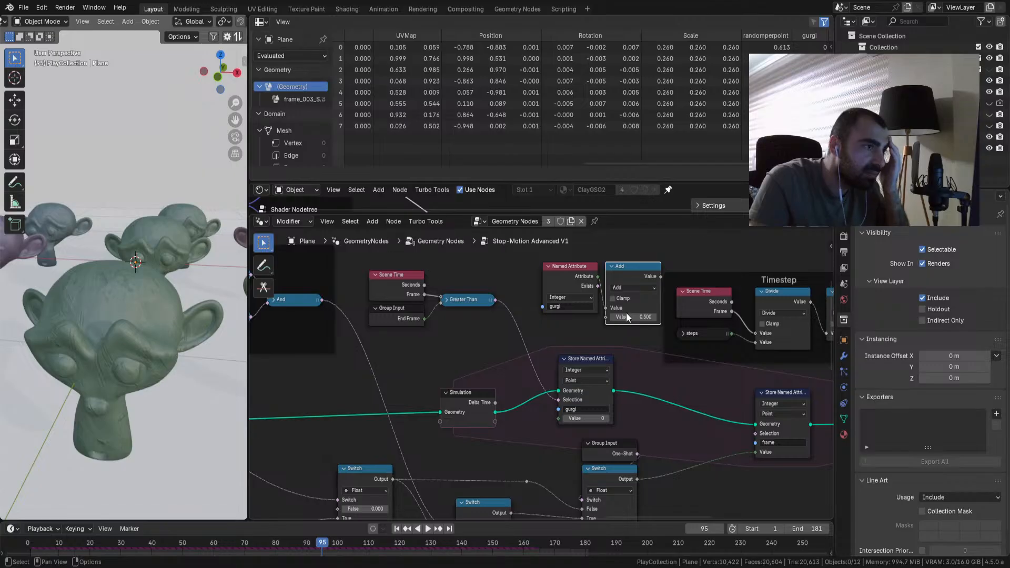
# Step: Add a Named Attribute node reading frame for the Add node, and connect the sum to the gurgi Store Named Attribute's Value
pyautogui.moveTo(575, 326); pyautogui.dragTo(581, 376, button='middle')
pyautogui.press('q')
pyautogui.click(579, 292)
pyautogui.click(544, 253)
pyautogui.click(570, 298)
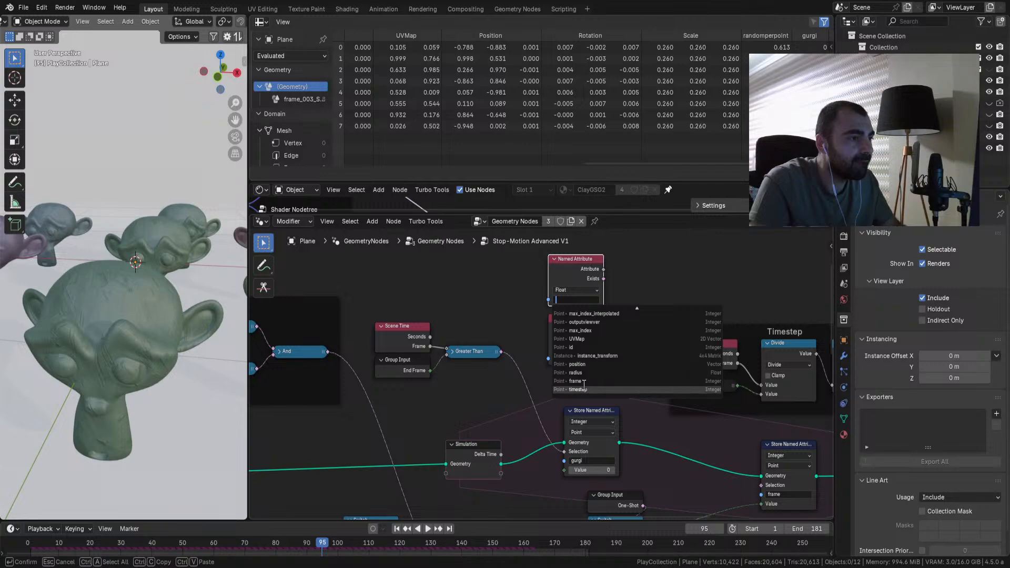
pyautogui.scroll(-4, 599, 332)
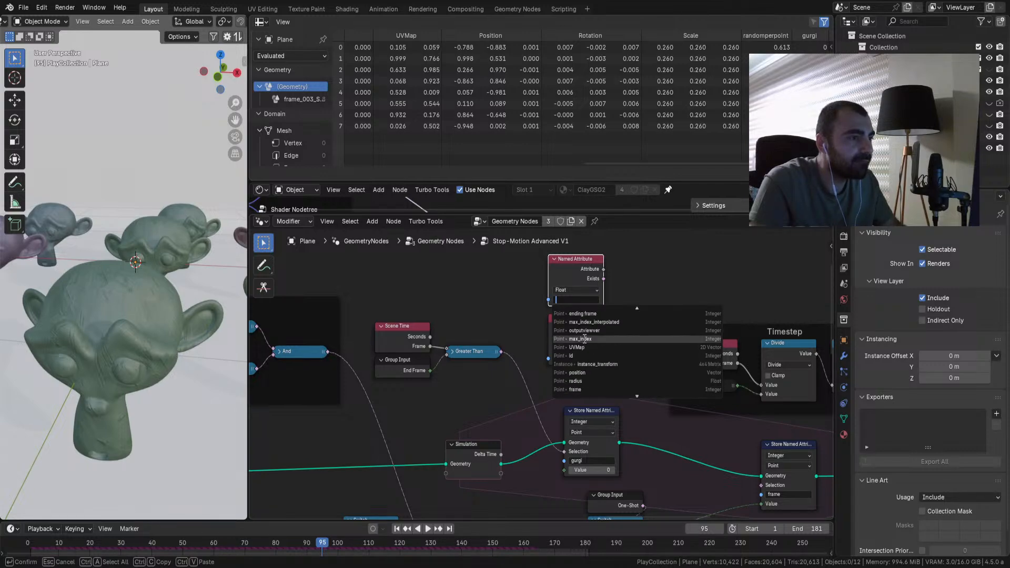
pyautogui.click(581, 389)
pyautogui.moveTo(666, 329); pyautogui.dragTo(563, 469)
# Step: Play the animation from the start to check the summed gurgi values, stopping at frame 91
pyautogui.click(397, 529)
pyautogui.press('space')
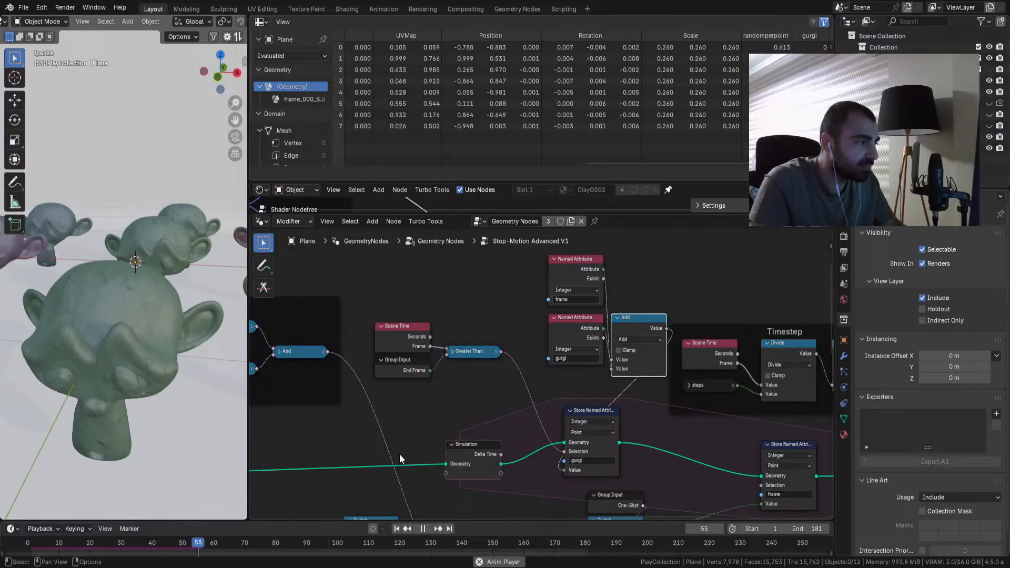
pyautogui.press('space')
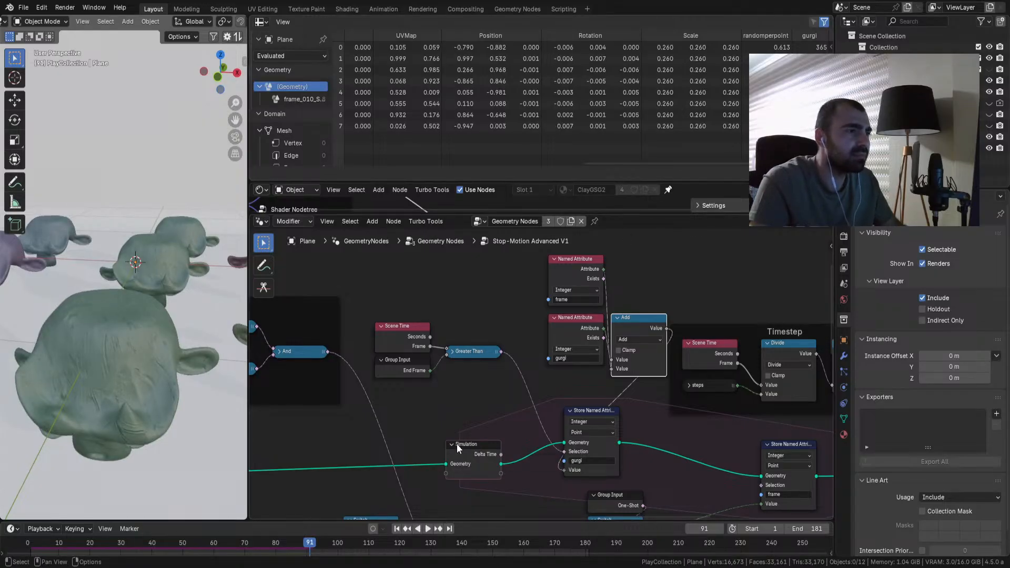
# Step: Delete the Named Attribute node reading gurgi and set the Add node's unconnected value to 0
pyautogui.click(567, 334)
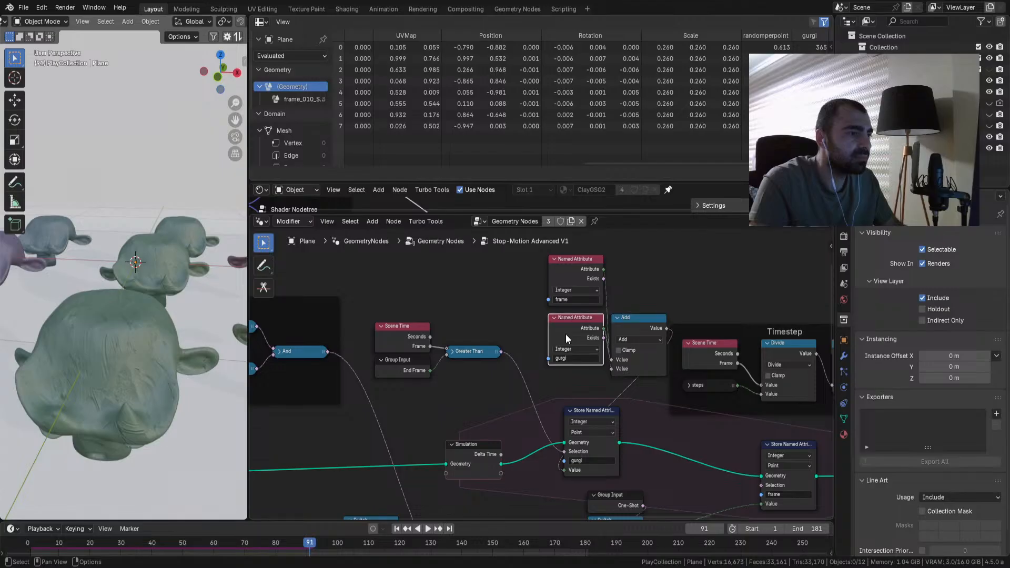
pyautogui.press('x')
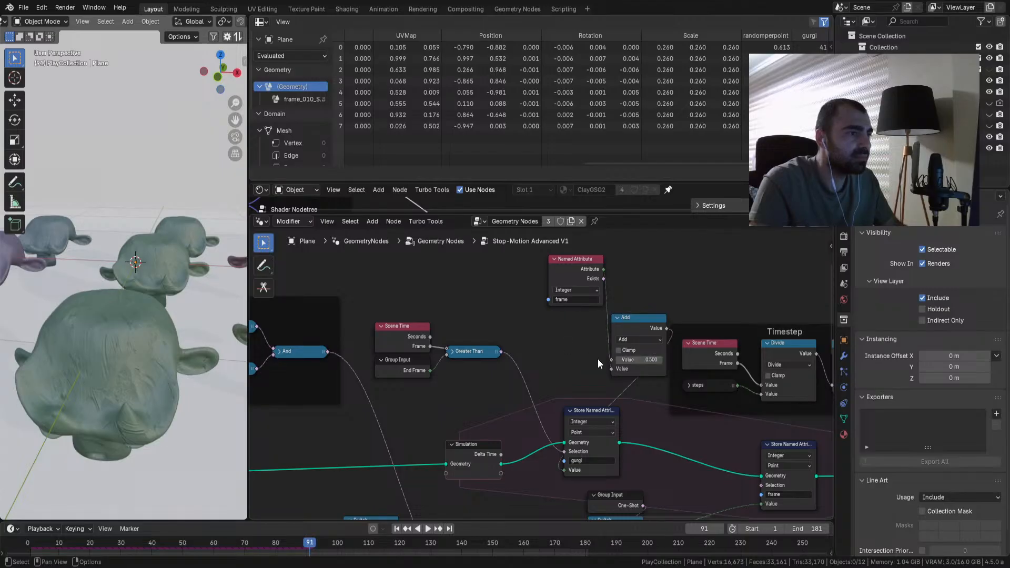
pyautogui.click(637, 360)
pyautogui.write('0')
pyautogui.press('Return')
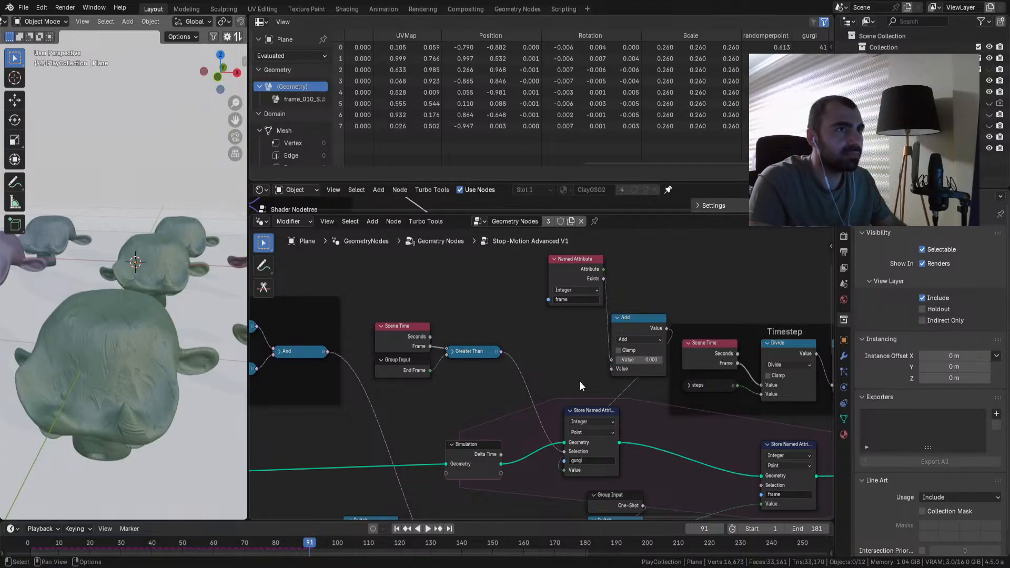
# Step: Replay the animation from the first frame with only frame feeding the sum, stopping at frame 79
pyautogui.click(398, 529)
pyautogui.press('space')
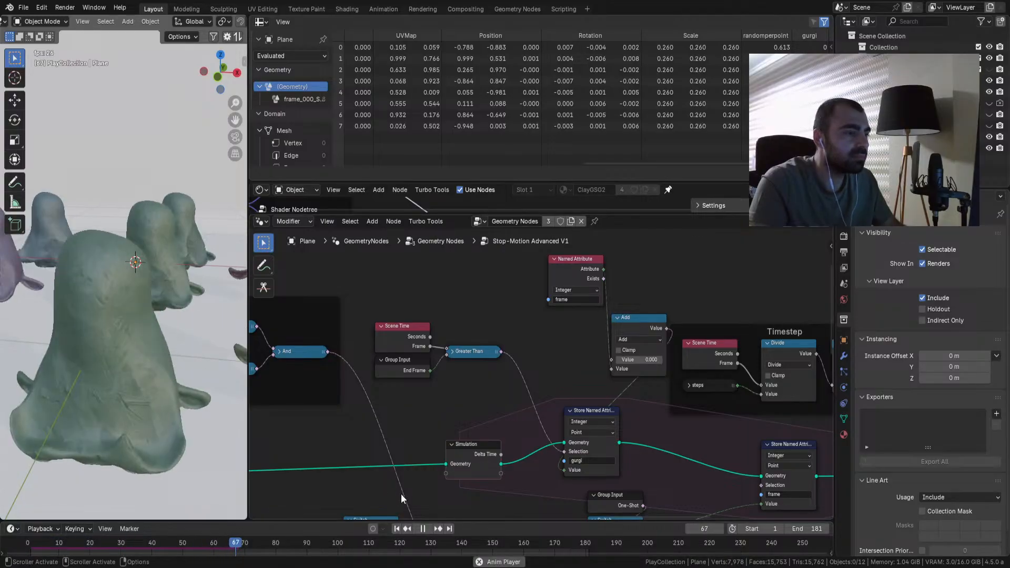
pyautogui.press('space')
# Step: Expand the comparison node beside the simulation zone and switch its operation to Equal
pyautogui.click(453, 351)
pyautogui.click(469, 385)
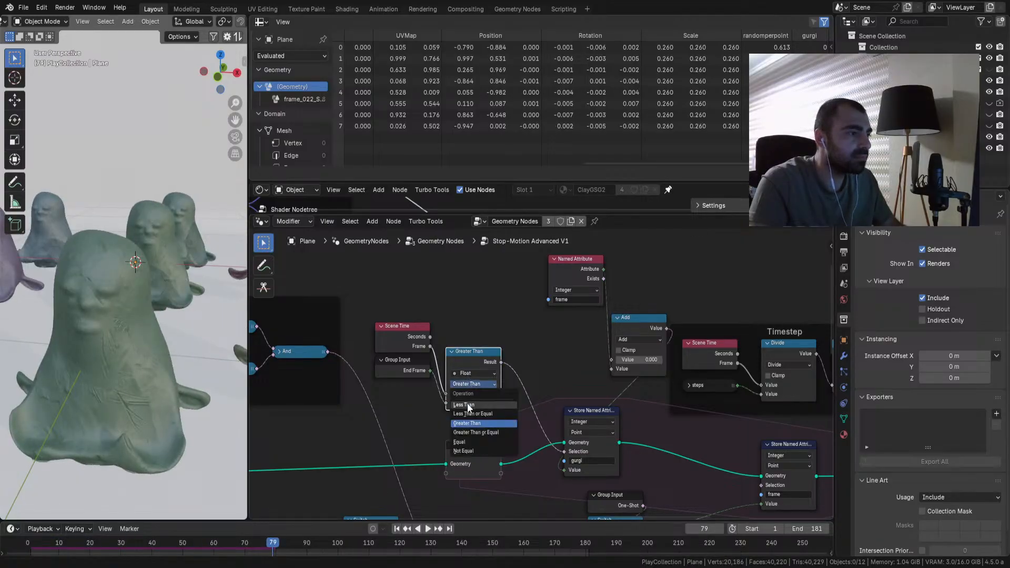
pyautogui.click(463, 443)
# Step: Play the animation from the start past End Frame to check the stored gurgi values, and scrub back to frame 123
pyautogui.click(396, 528)
pyautogui.press('space')
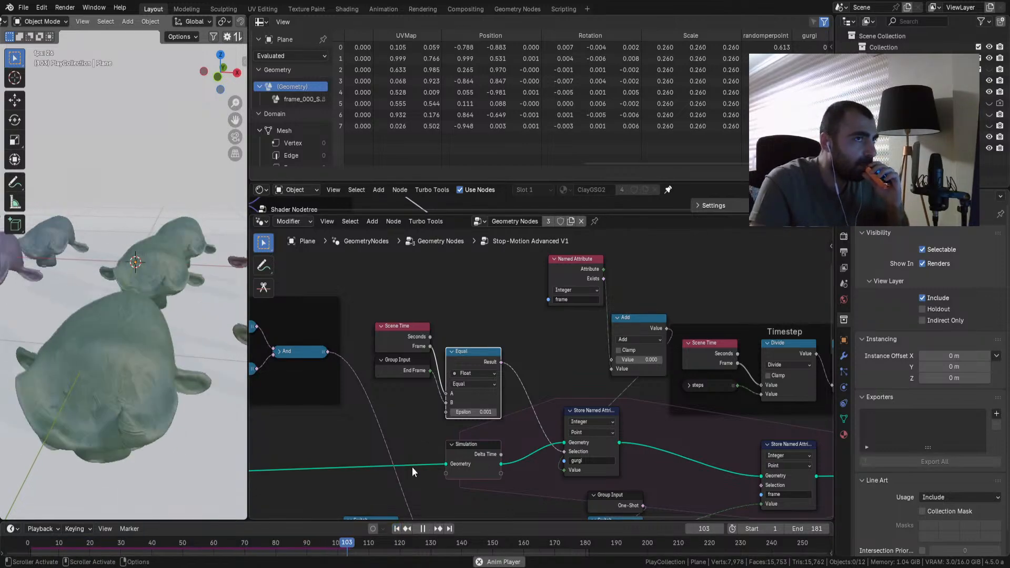
pyautogui.click(421, 528)
pyautogui.click(421, 529)
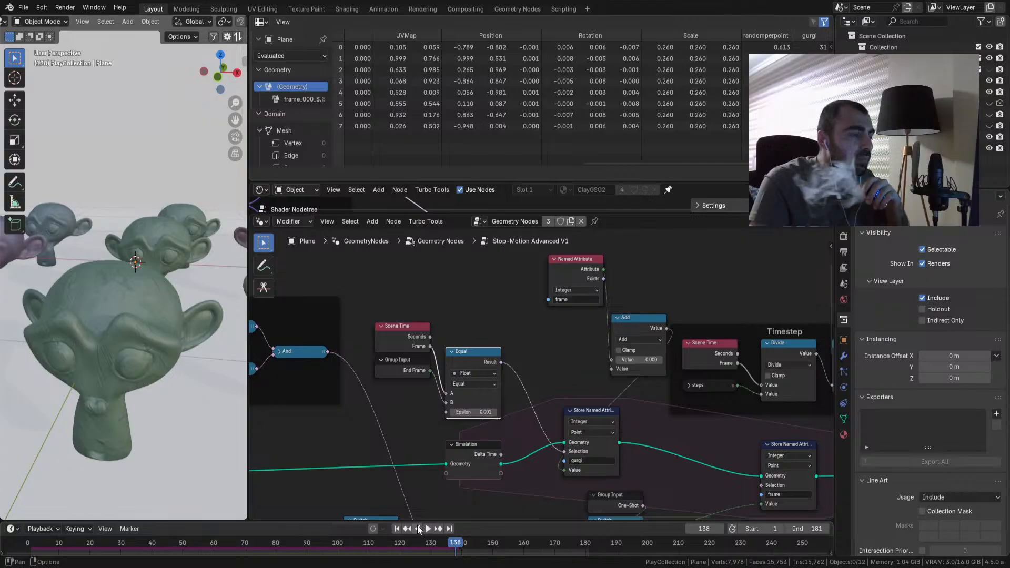
pyautogui.moveTo(403, 544)
pyautogui.mouseDown()
pyautogui.moveTo(246, 553)
pyautogui.moveTo(431, 545)
pyautogui.moveTo(414, 541)
pyautogui.mouseUp()
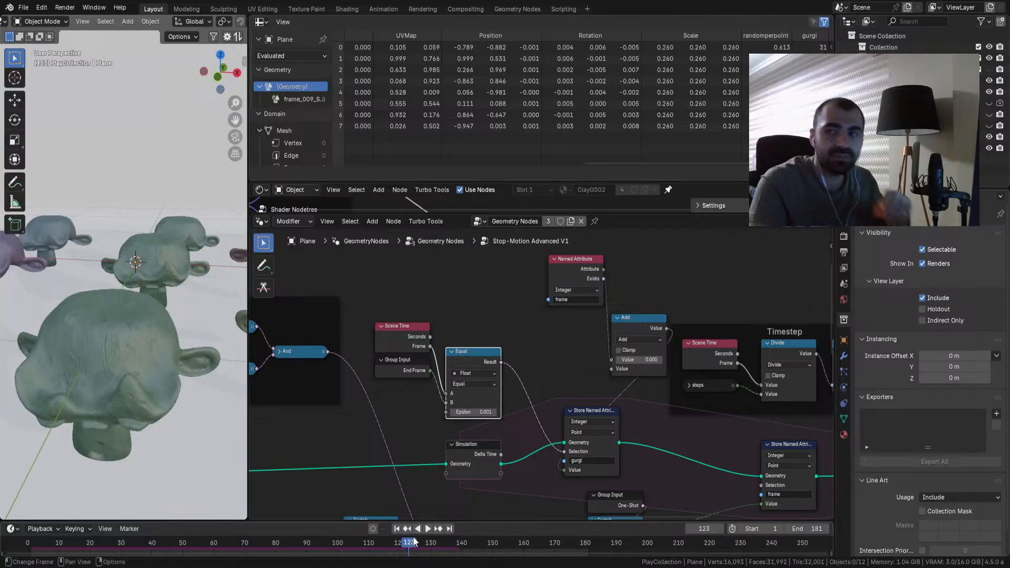
# Step: Collapse the Add and frame Named Attribute nodes and stack them directly above the gurgi Store Named Attribute node
pyautogui.click(620, 318)
pyautogui.moveTo(624, 318); pyautogui.dragTo(585, 385)
pyautogui.click(554, 259)
pyautogui.moveTo(569, 261); pyautogui.dragTo(585, 361)
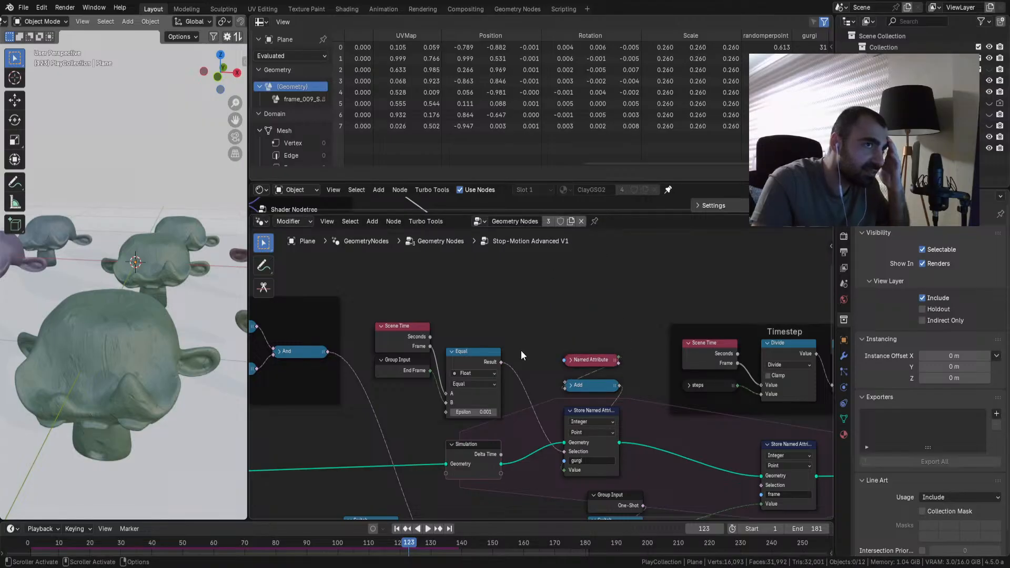
# Step: Switch the lower Named Attribute feeding the Subtract node from frame to gurgi, and replay the animation from the first frame
pyautogui.scroll(-5, 520, 350)
pyautogui.moveTo(433, 367); pyautogui.dragTo(579, 347, button='middle')
pyautogui.scroll(6, 503, 359)
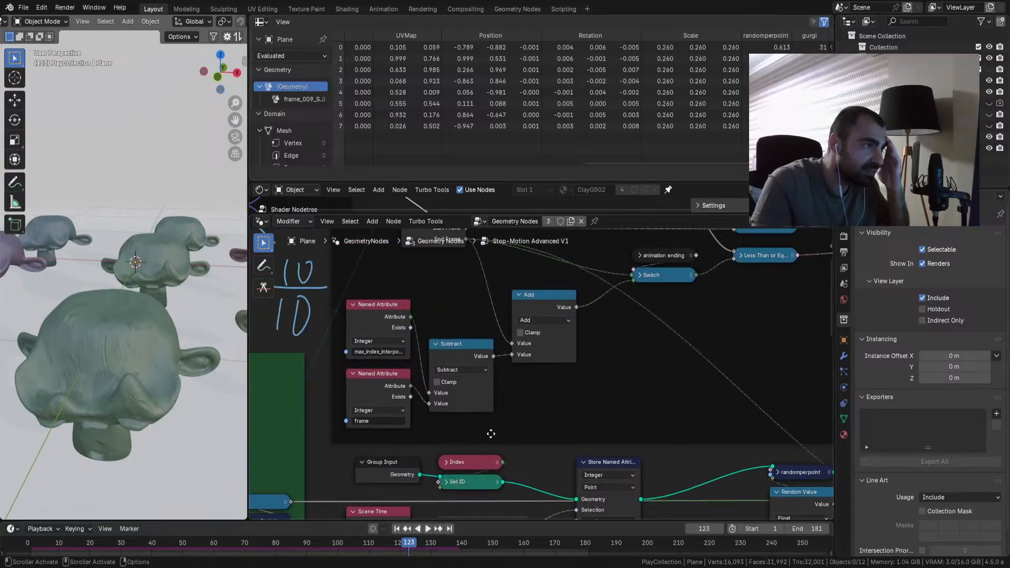
pyautogui.scroll(2, 491, 431)
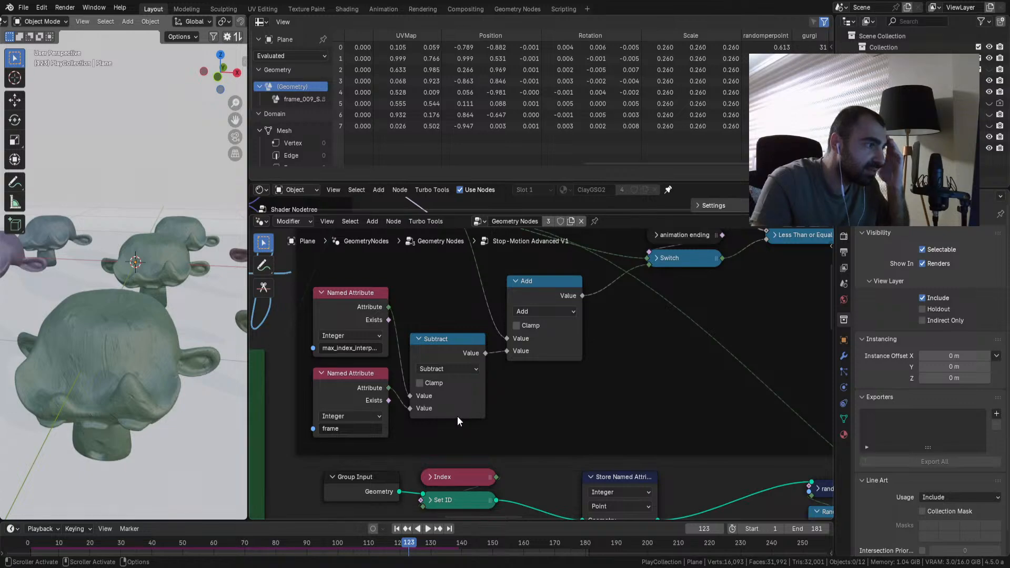
pyautogui.click(349, 429)
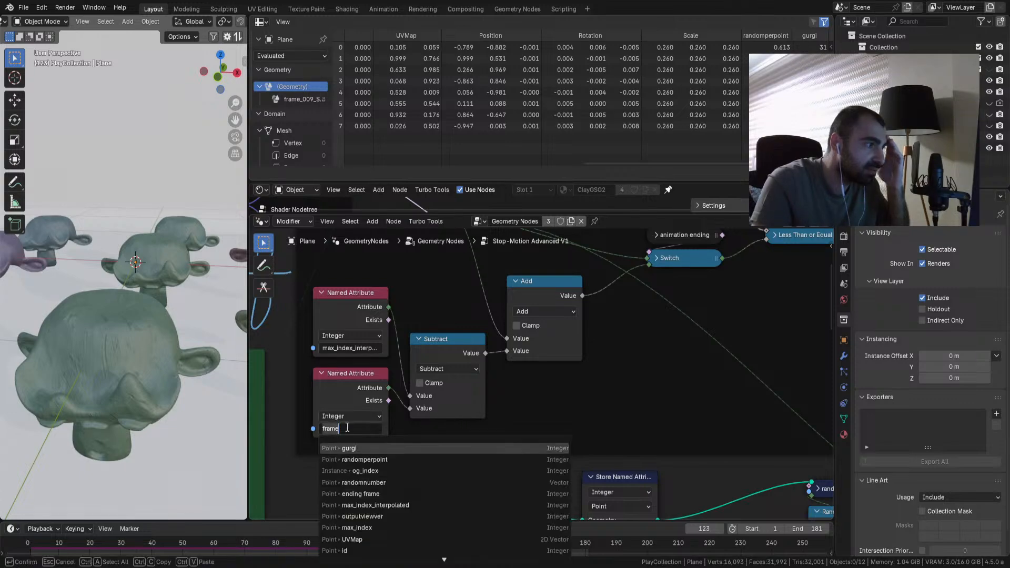
pyautogui.click(497, 448)
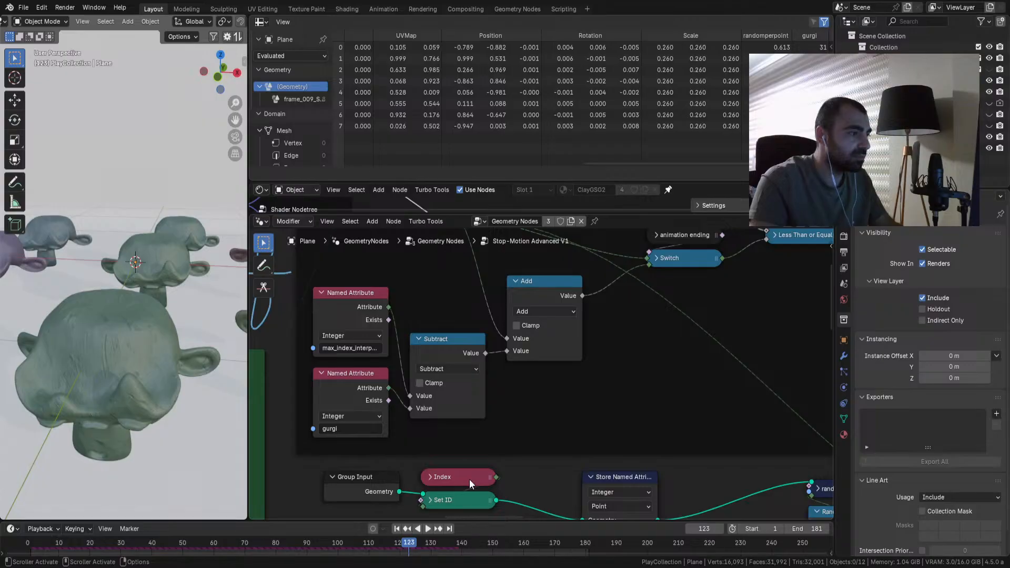
pyautogui.click(397, 529)
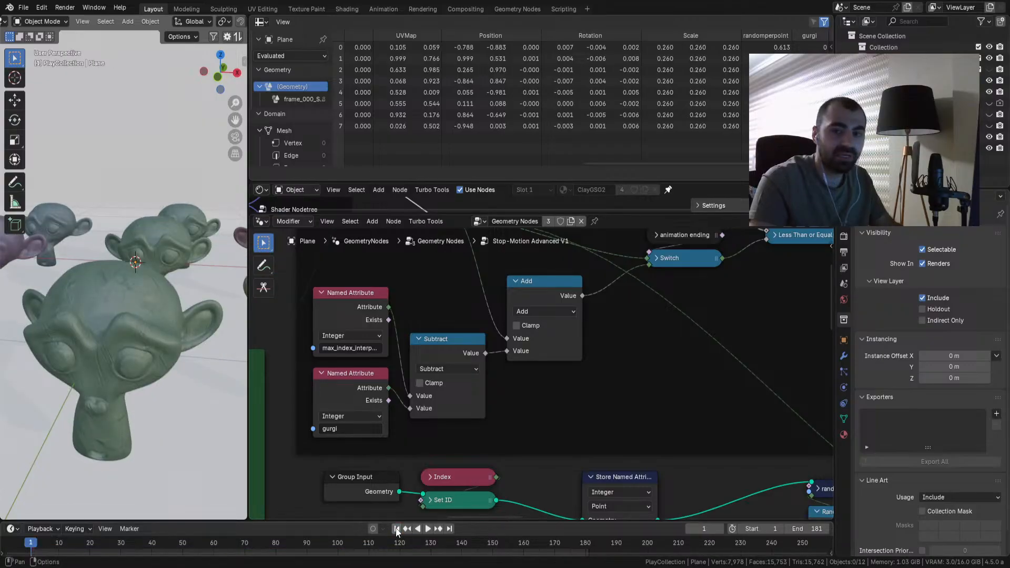
pyautogui.press('space')
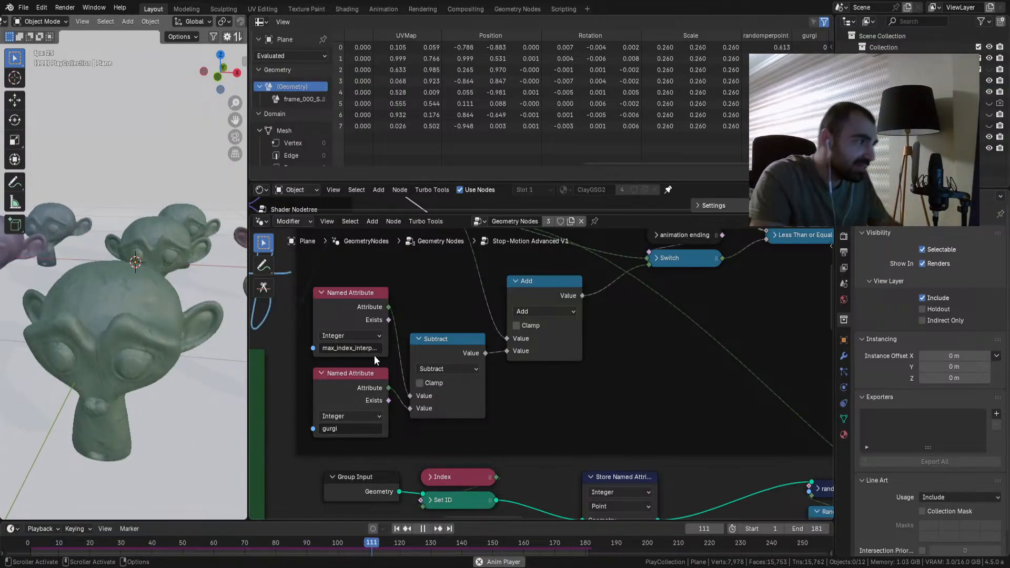
# Step: Label the two Named Attribute nodes max_index_interpolated and gurgi, collapse both, and stack them one above the other
pyautogui.click(353, 301)
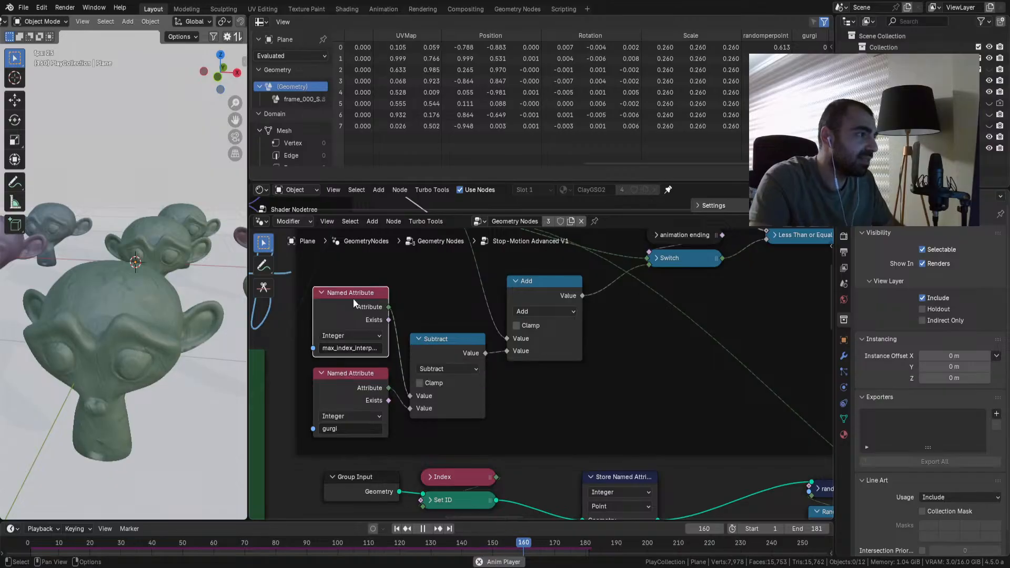
pyautogui.press('F2')
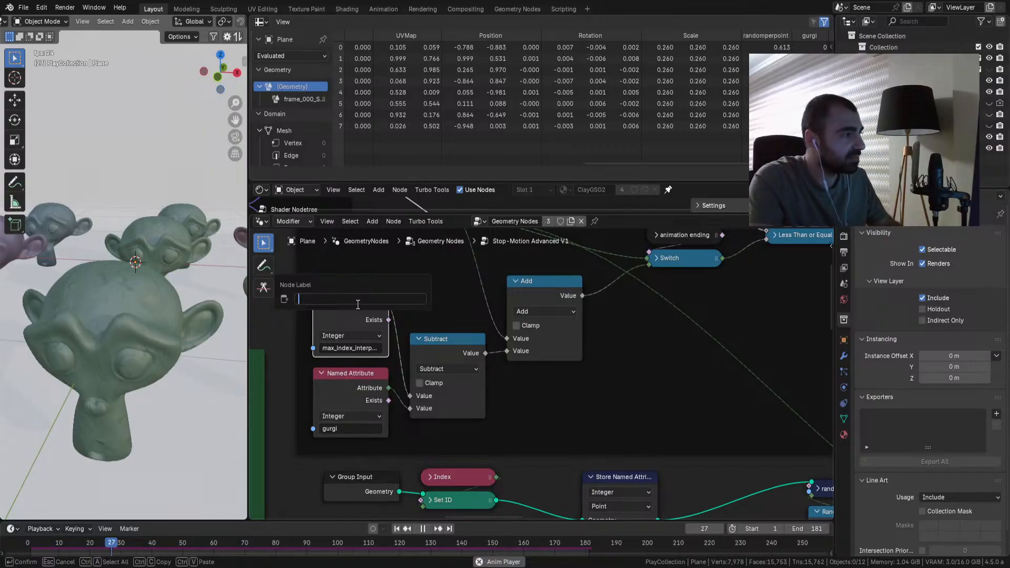
pyautogui.press('Return')
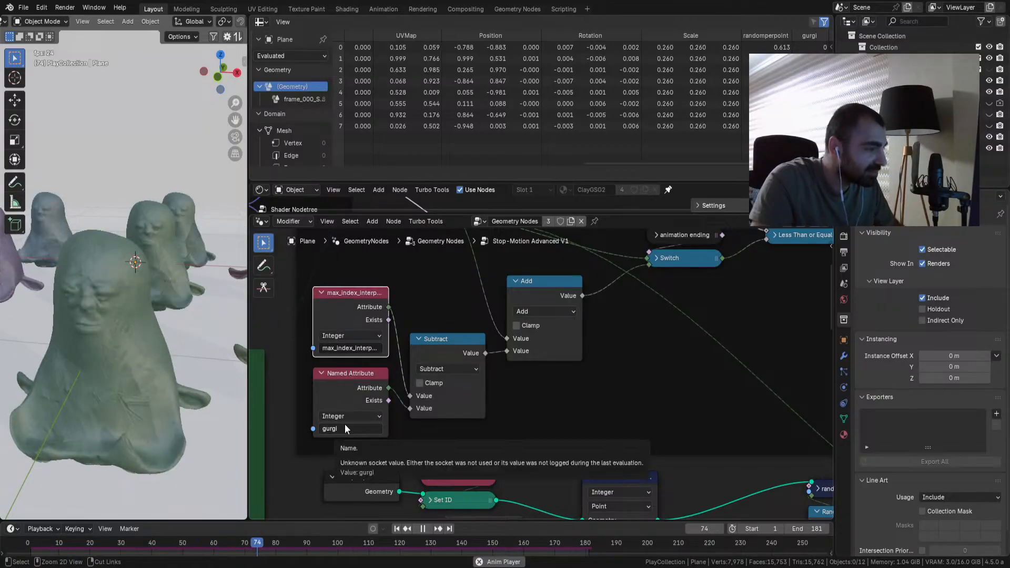
pyautogui.press('F2')
pyautogui.write('gurgi')
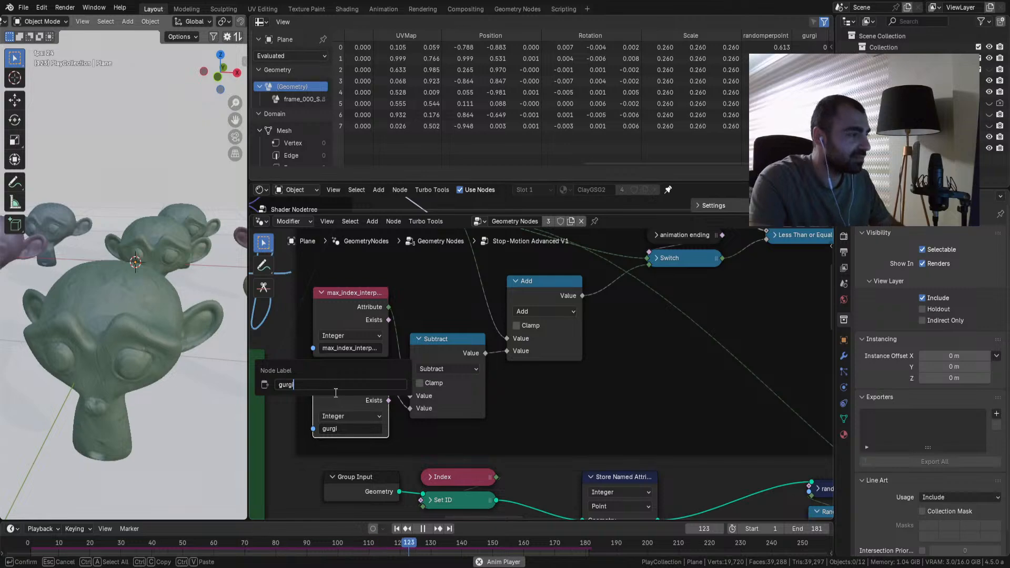
pyautogui.press('Return')
pyautogui.click(322, 374)
pyautogui.click(322, 293)
pyautogui.moveTo(333, 291); pyautogui.dragTo(335, 350)
# Step: Collapse the Subtract node in the Start/End Frame section and align it beside the max_index_interpolated and gurgi nodes
pyautogui.scroll(-10, 370, 314)
pyautogui.moveTo(372, 348); pyautogui.dragTo(465, 380, button='middle')
pyautogui.moveTo(573, 415); pyautogui.dragTo(521, 399, button='middle')
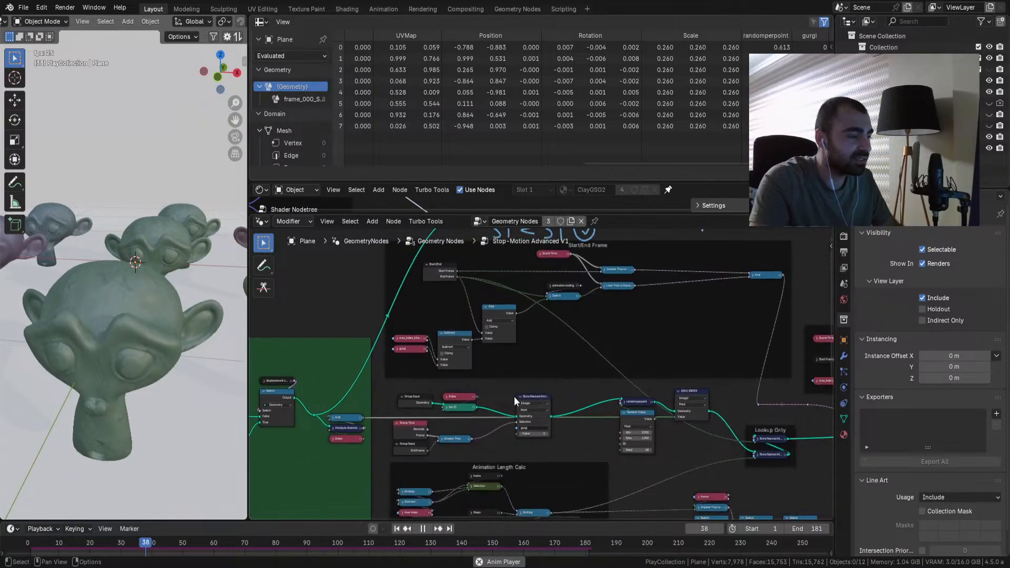
pyautogui.scroll(5, 521, 400)
pyautogui.click(412, 314)
pyautogui.press('h')
pyautogui.moveTo(413, 313); pyautogui.dragTo(413, 329)
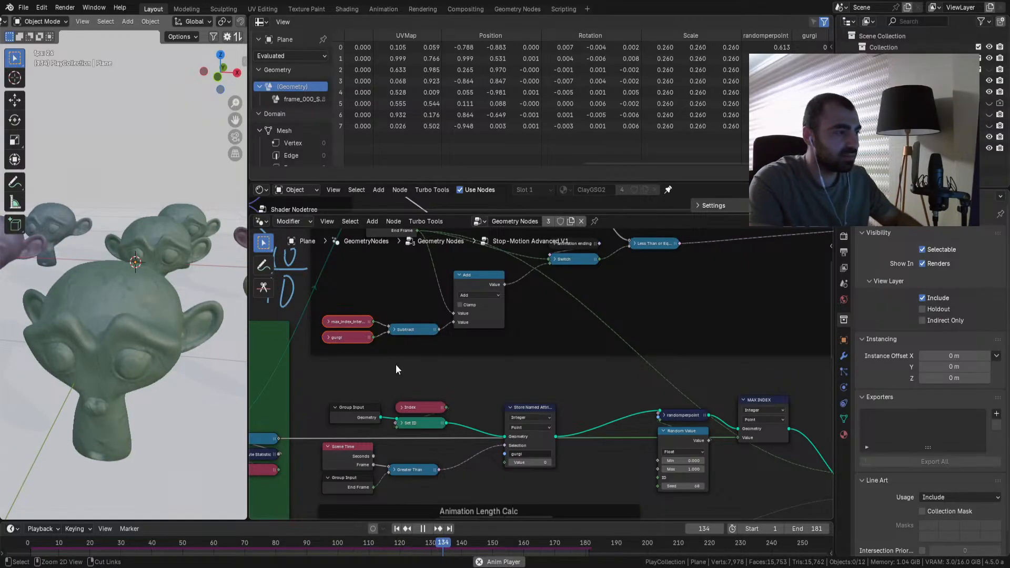
pyautogui.click(428, 367)
# Step: Collapse the Add node in the Start/End Frame section and arrange it with the Subtract and attribute nodes below Start/End
pyautogui.moveTo(487, 373); pyautogui.dragTo(470, 441, button='middle')
pyautogui.scroll(1, 470, 441)
pyautogui.click(440, 331)
pyautogui.moveTo(456, 331); pyautogui.dragTo(473, 359)
pyautogui.moveTo(381, 363); pyautogui.dragTo(330, 405)
pyautogui.click(407, 425)
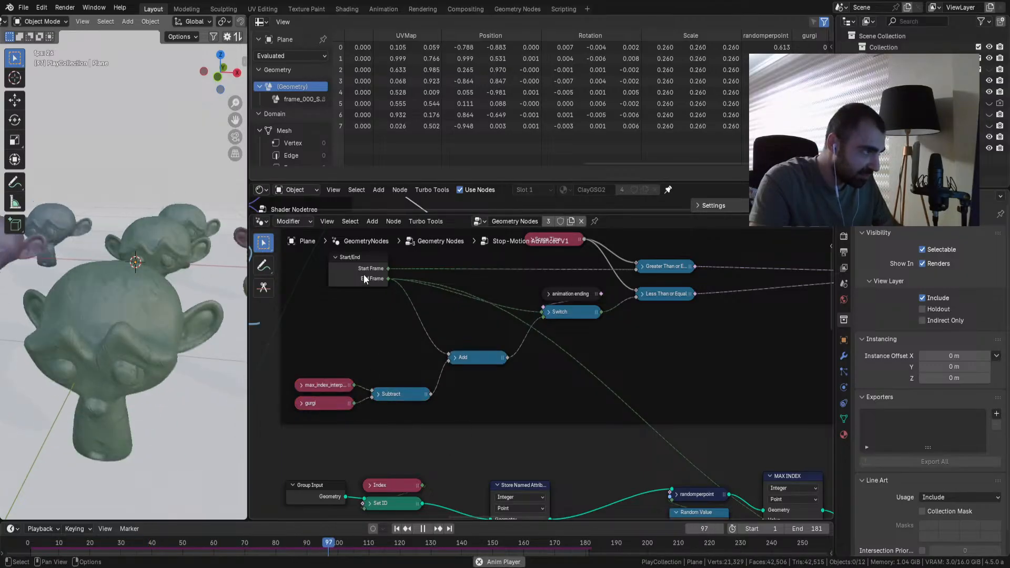
# Step: Collapse the Equal, Scene Time and End Frame Group Input nodes near the simulation zone and stack them closely
pyautogui.scroll(-5, 500, 397)
pyautogui.scroll(-2, 473, 421)
pyautogui.moveTo(674, 467); pyautogui.dragTo(522, 425, button='middle')
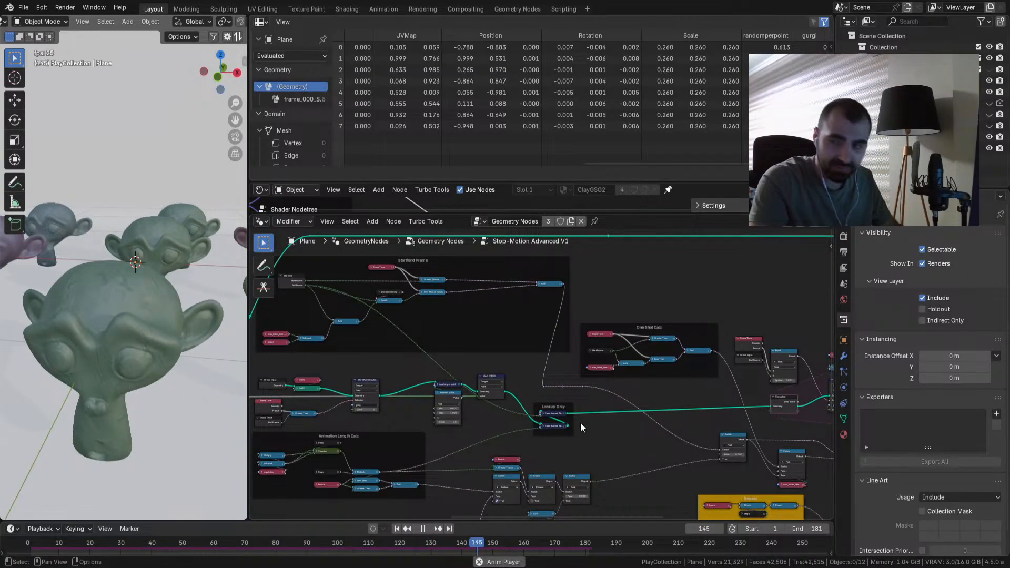
pyautogui.scroll(6, 569, 423)
pyautogui.moveTo(603, 375); pyautogui.dragTo(557, 481, button='middle')
pyautogui.click(448, 332)
pyautogui.moveTo(463, 334); pyautogui.dragTo(390, 379)
pyautogui.click(372, 304)
pyautogui.moveTo(402, 309); pyautogui.dragTo(393, 339)
pyautogui.moveTo(393, 340); pyautogui.dragTo(396, 359)
pyautogui.click(424, 309)
# Step: Label the End Frame Group Input node EndFrame, and move it with Scene Time and Equal directly above the Simulation input
pyautogui.click(392, 358)
pyautogui.press('F2')
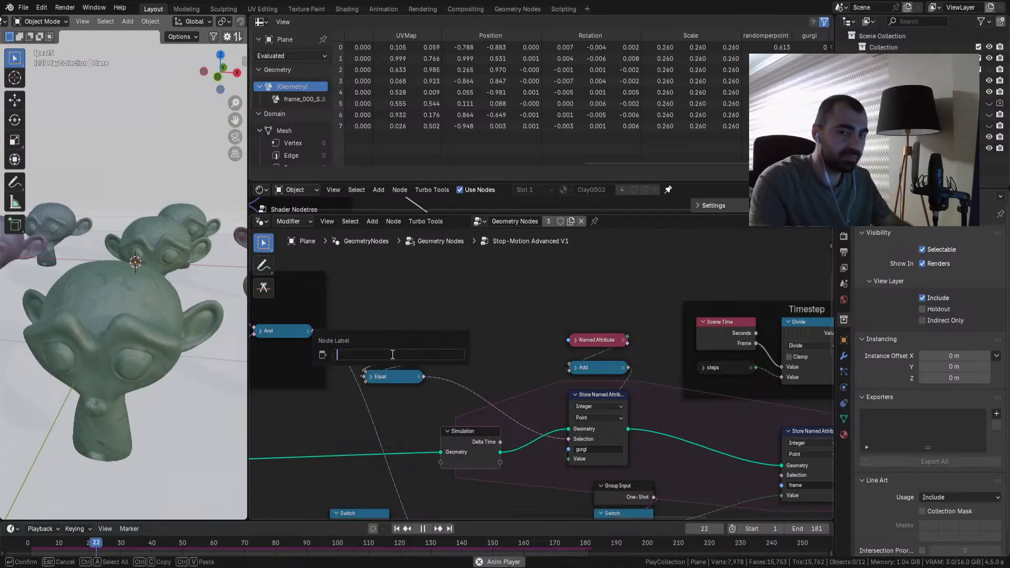
pyautogui.write('EndFrame')
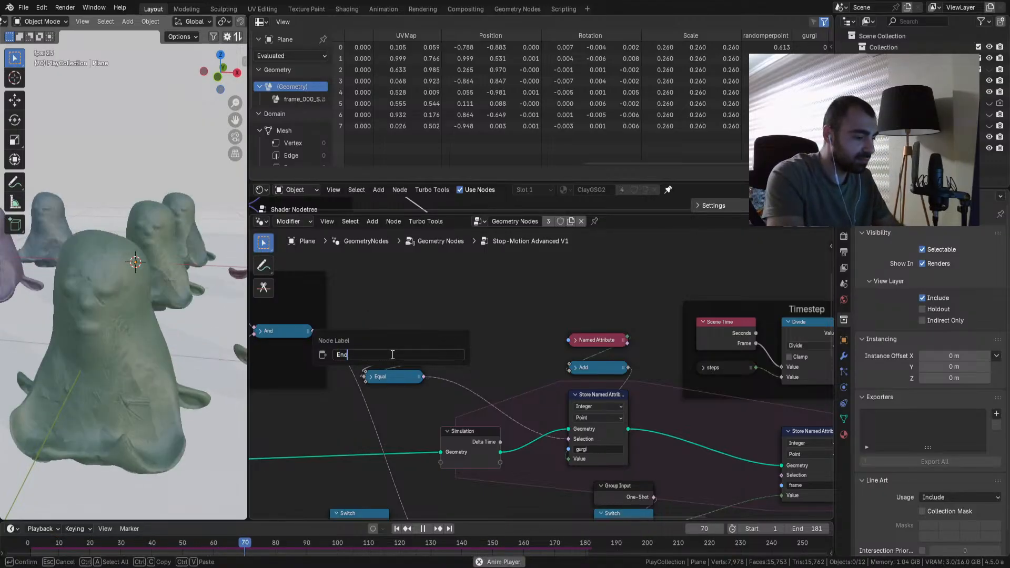
pyautogui.press('Return')
pyautogui.moveTo(402, 289); pyautogui.dragTo(468, 412)
# Step: Label the Named Attribute above Add frame and close the gap, then move the Scene Time, EndFrame and Equal stack beside them
pyautogui.click(597, 340)
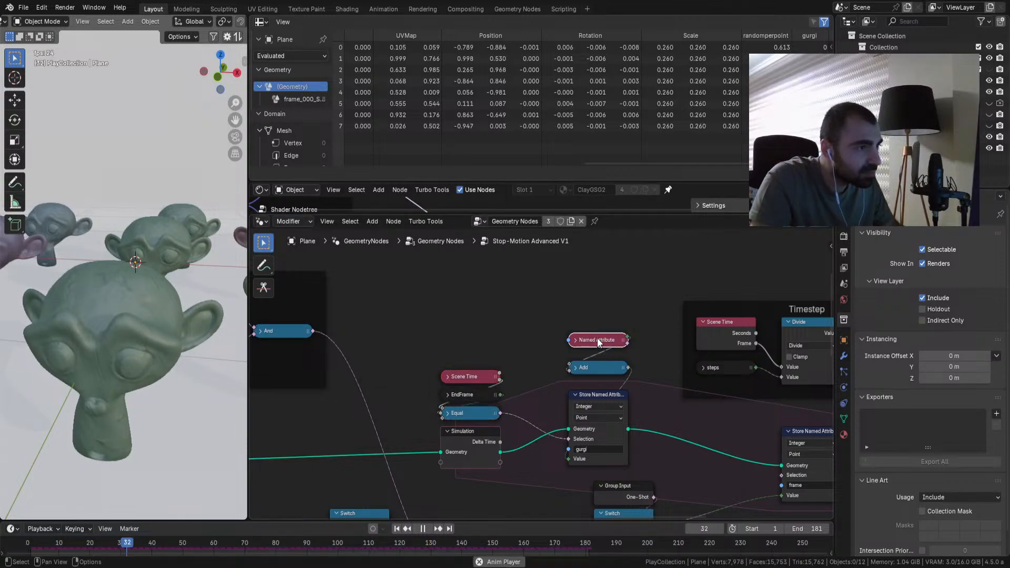
pyautogui.press('F2')
pyautogui.write('frame')
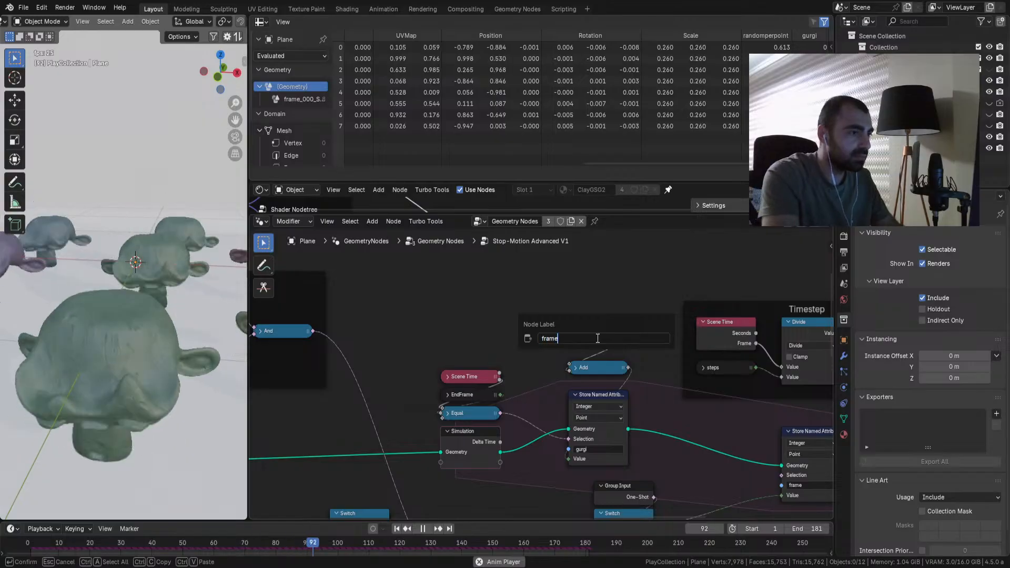
pyautogui.press('Return')
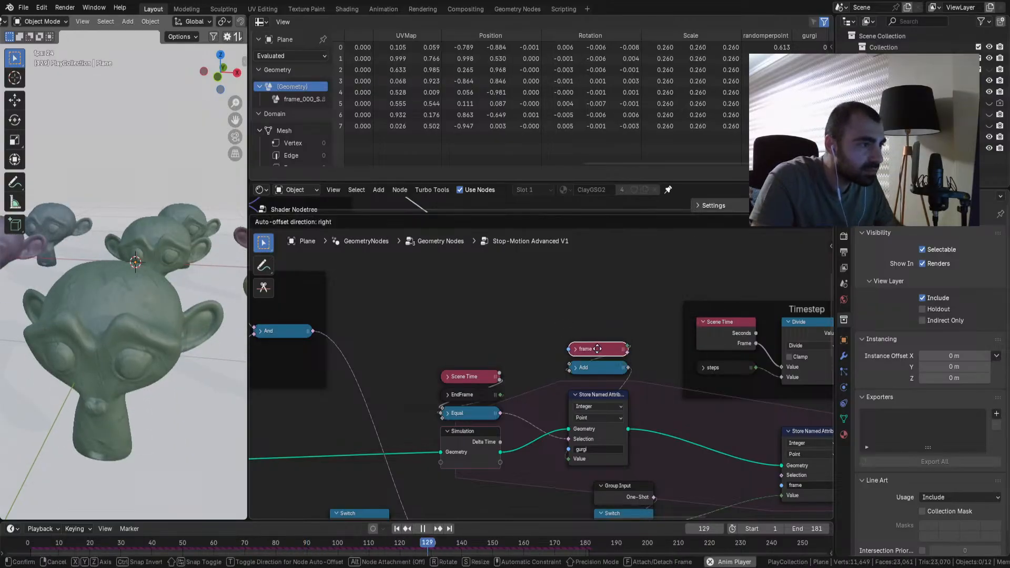
pyautogui.moveTo(498, 347); pyautogui.dragTo(459, 412)
pyautogui.press('g')
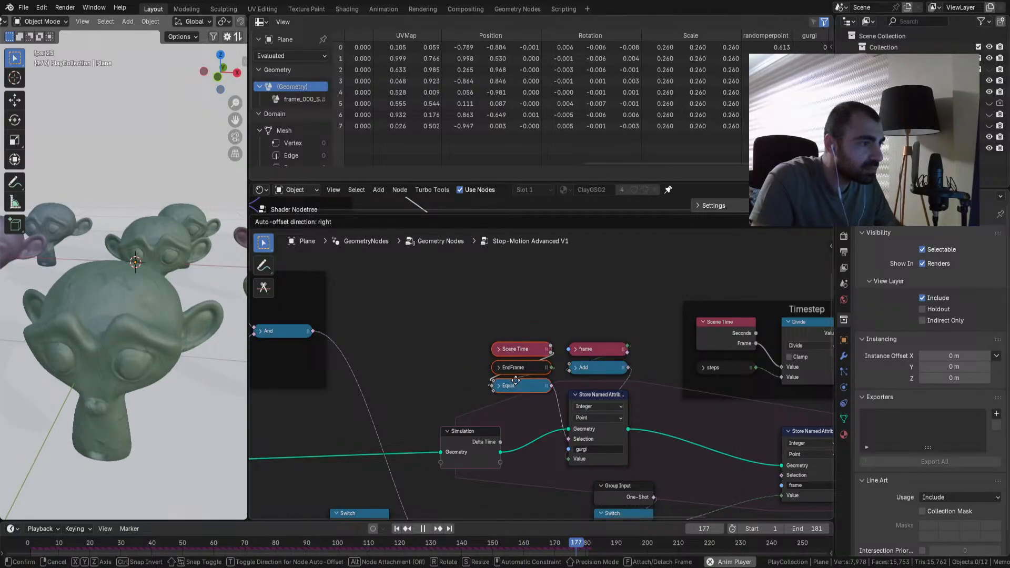
pyautogui.click(514, 383)
# Step: Leave the node group and test its End Frame at 52, 51 and 90 during playback, finishing at 139
pyautogui.scroll(-7, 588, 425)
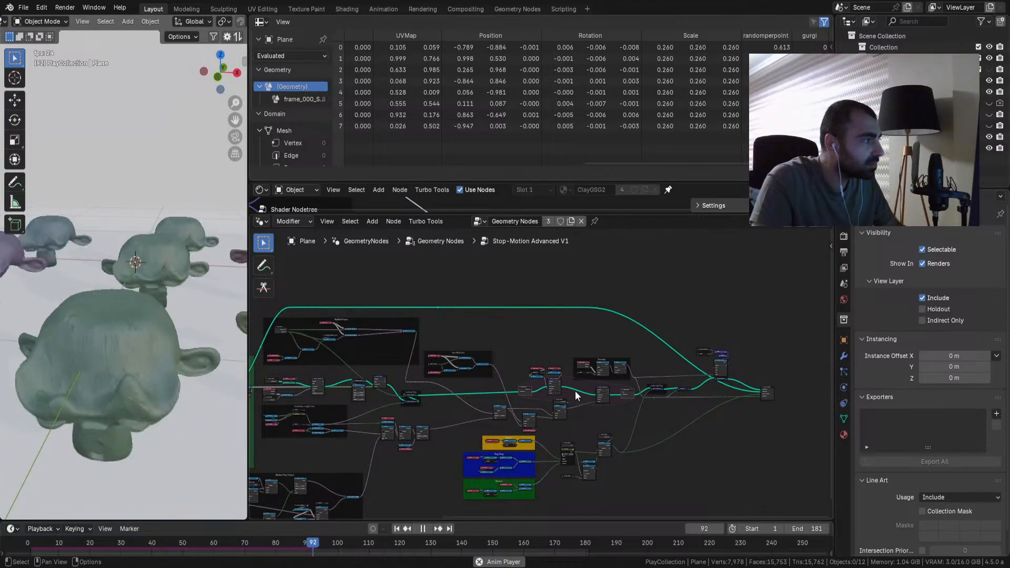
pyautogui.scroll(8, 534, 368)
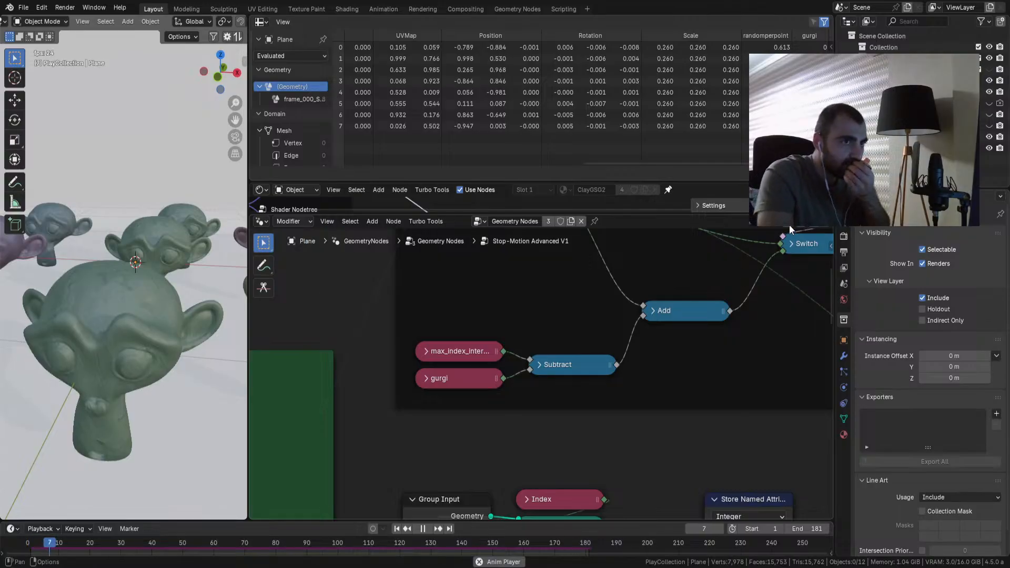
pyautogui.press('Tab')
pyautogui.moveTo(658, 423); pyautogui.dragTo(653, 311, button='middle')
pyautogui.moveTo(621, 380)
pyautogui.mouseDown()
pyautogui.moveTo(593, 379)
pyautogui.moveTo(625, 379)
pyautogui.mouseUp()
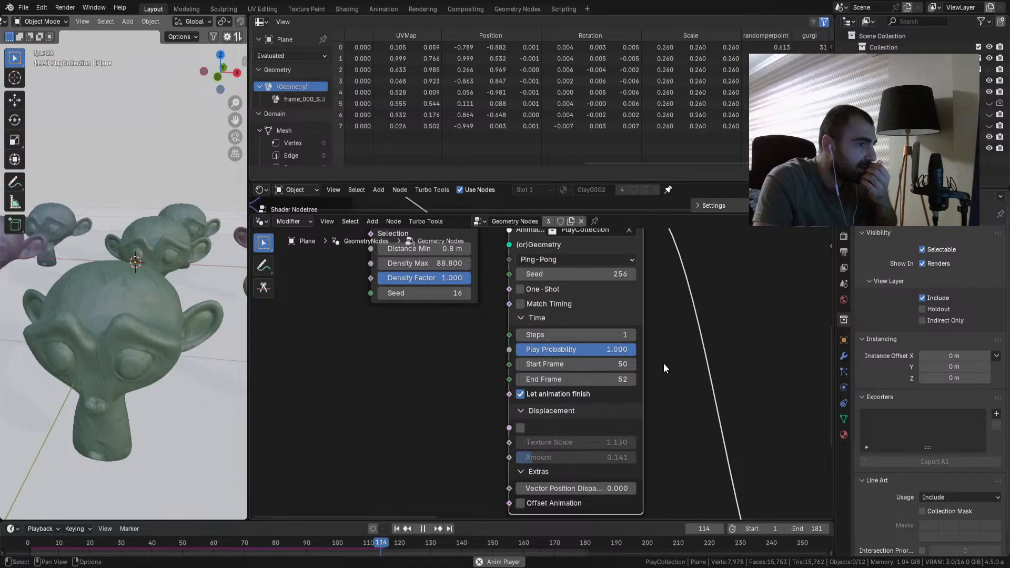
pyautogui.click(520, 379)
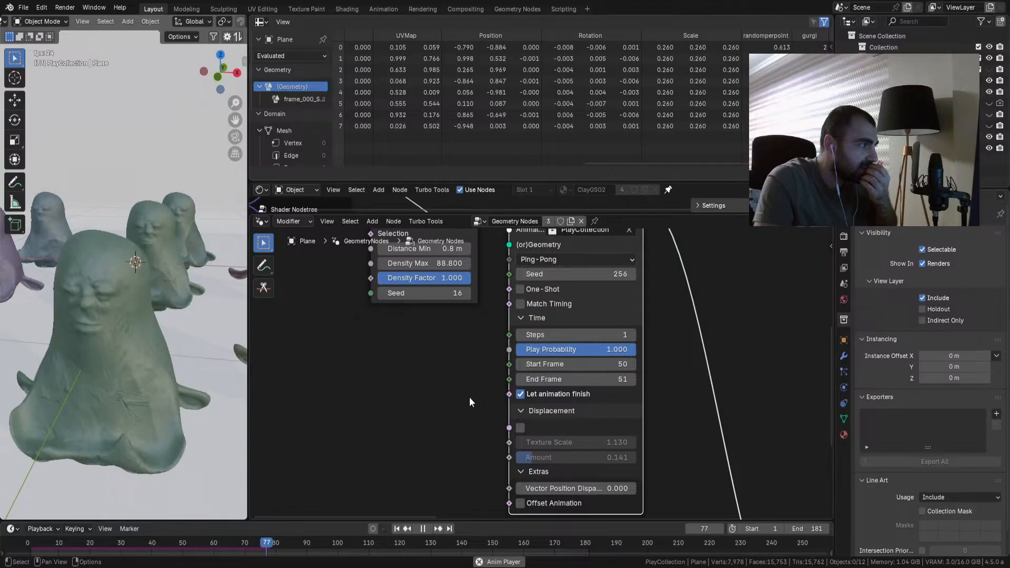
pyautogui.moveTo(560, 380); pyautogui.dragTo(618, 380)
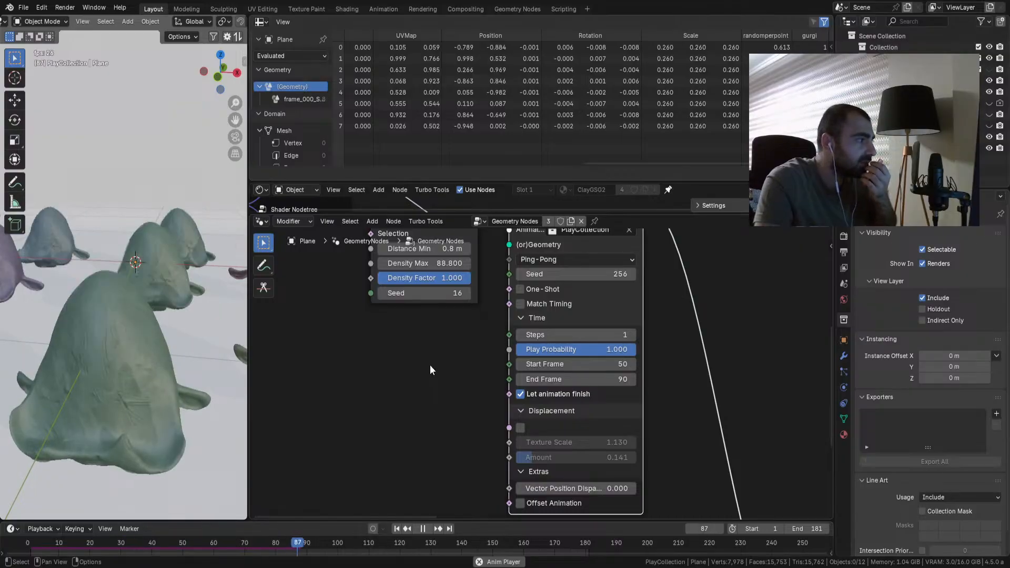
pyautogui.moveTo(579, 379); pyautogui.dragTo(600, 380)
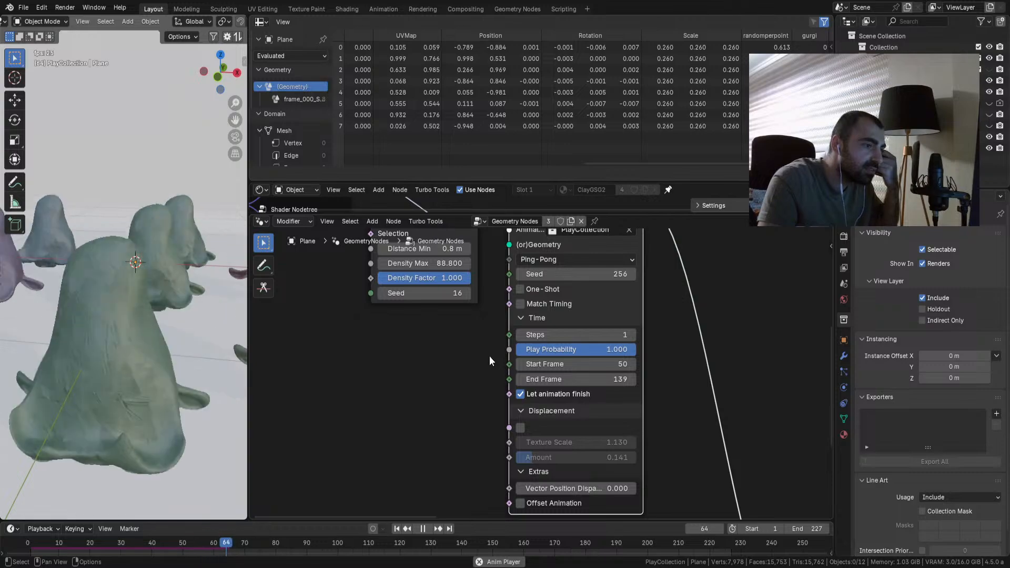
# Step: Set the group's vector position displacement to 0.300, enable Offset Animation, and stop playback at frame 114
pyautogui.moveTo(563, 488); pyautogui.dragTo(585, 488)
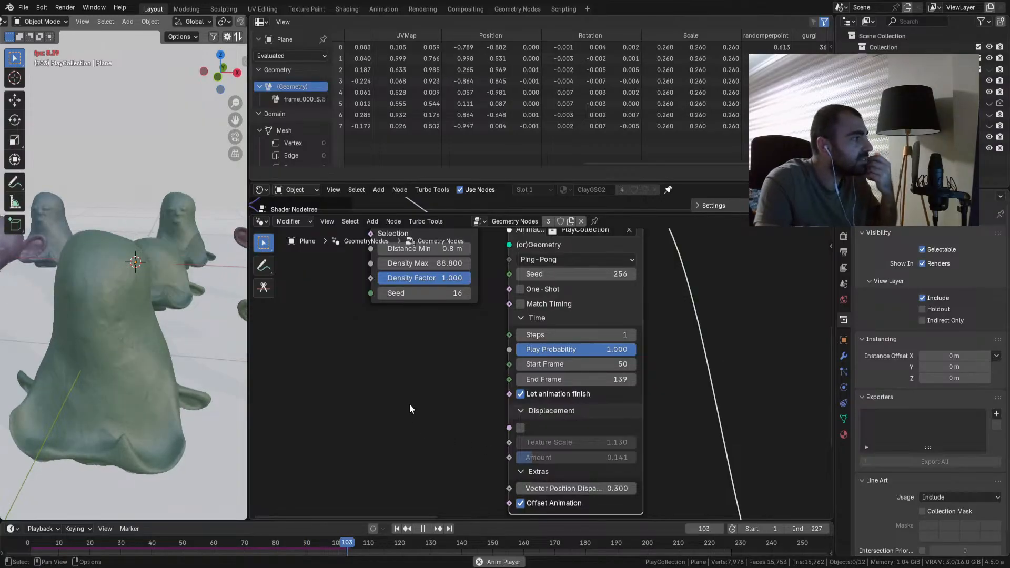
pyautogui.press('space')
# Step: Enter the Stop-Motion Advanced V1 group again, widen the 3D viewport slightly, and enable the node editor's Timings overlay
pyautogui.scroll(-3, 480, 370)
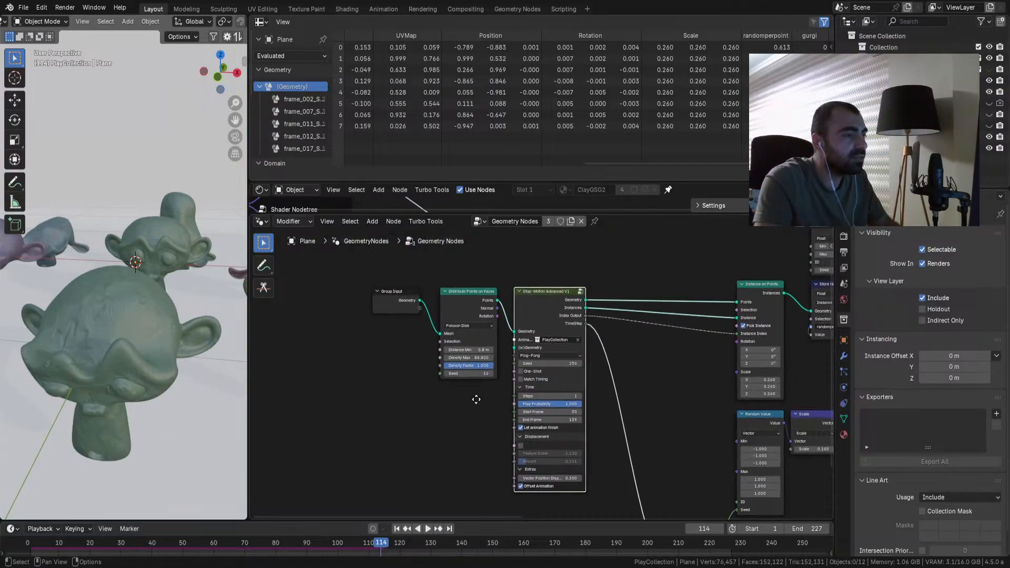
pyautogui.click(585, 297)
pyautogui.scroll(-8, 555, 373)
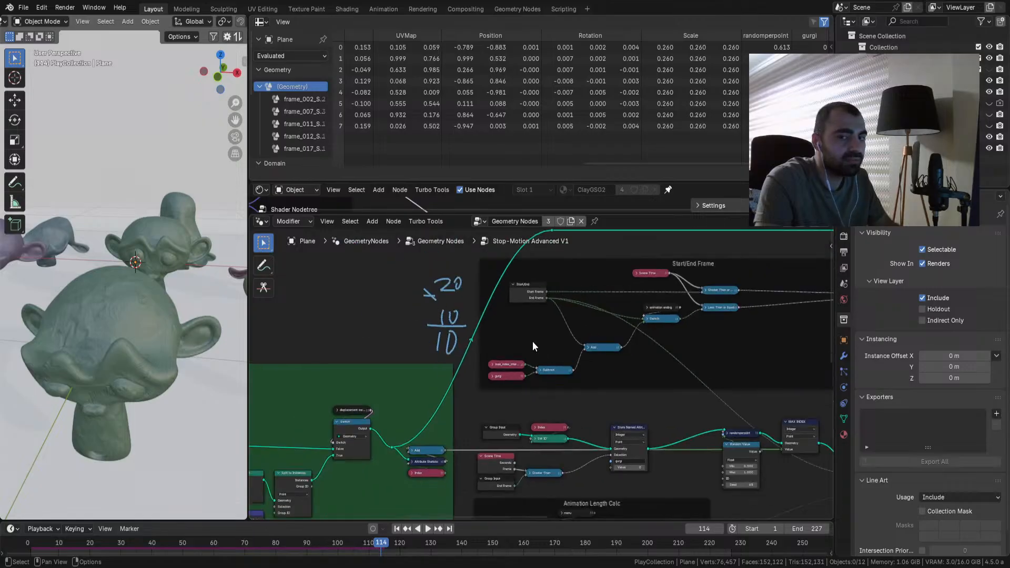
pyautogui.scroll(6, 504, 350)
pyautogui.keyDown('shift'); pyautogui.moveTo(624, 415); pyautogui.dragTo(519, 455, button='middle'); pyautogui.keyUp('shift')
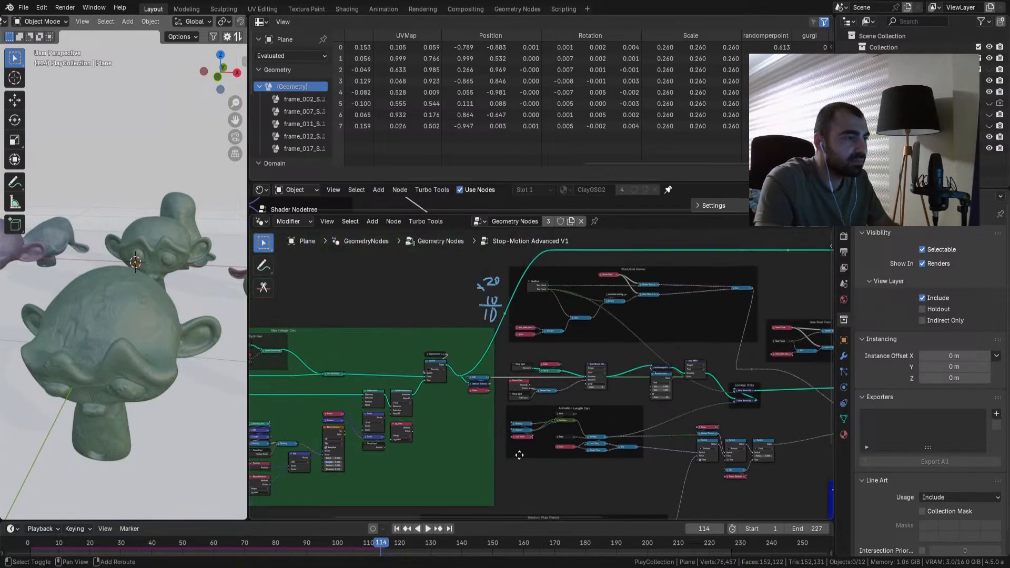
pyautogui.moveTo(248, 268)
pyautogui.mouseDown()
pyautogui.moveTo(339, 282)
pyautogui.moveTo(327, 339)
pyautogui.mouseUp()
pyautogui.scroll(-5, 533, 404)
pyautogui.moveTo(627, 436); pyautogui.dragTo(595, 345, button='middle')
pyautogui.scroll(8, 550, 396)
pyautogui.click(826, 225)
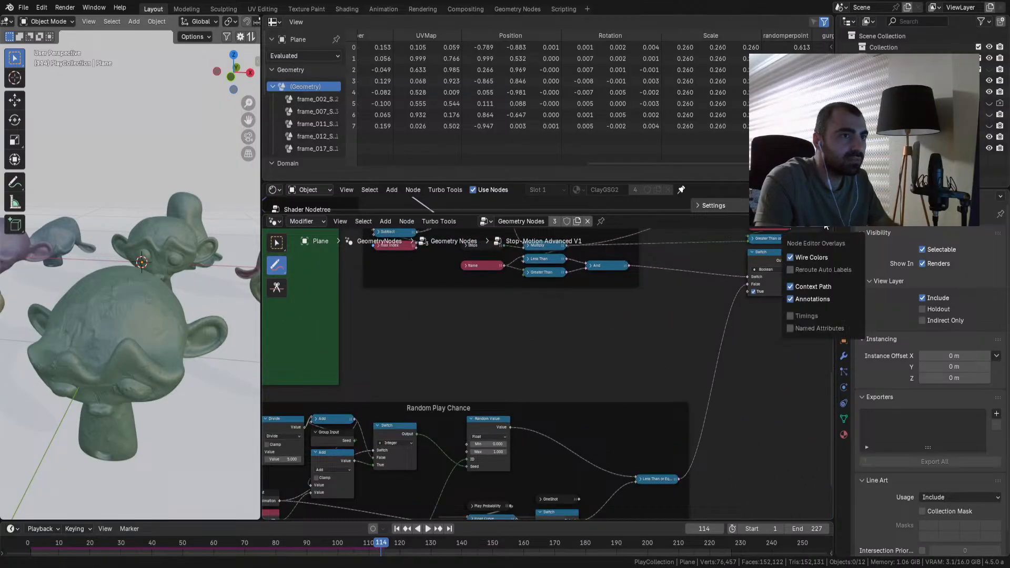
# Step: Examine the execution timings of the Random Play Chance frame and the surrounding play-mode and switch nodes
pyautogui.keyDown('shift'); pyautogui.moveTo(479, 381); pyautogui.dragTo(703, 263, button='middle'); pyautogui.keyUp('shift')
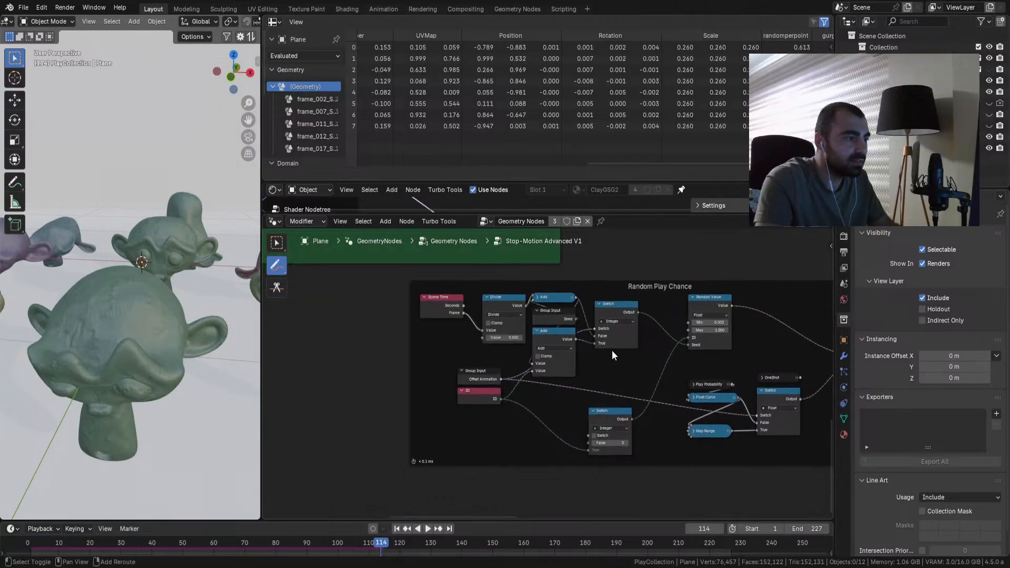
pyautogui.scroll(4, 601, 367)
pyautogui.keyDown('shift'); pyautogui.moveTo(614, 310); pyautogui.dragTo(288, 382, button='middle'); pyautogui.keyUp('shift')
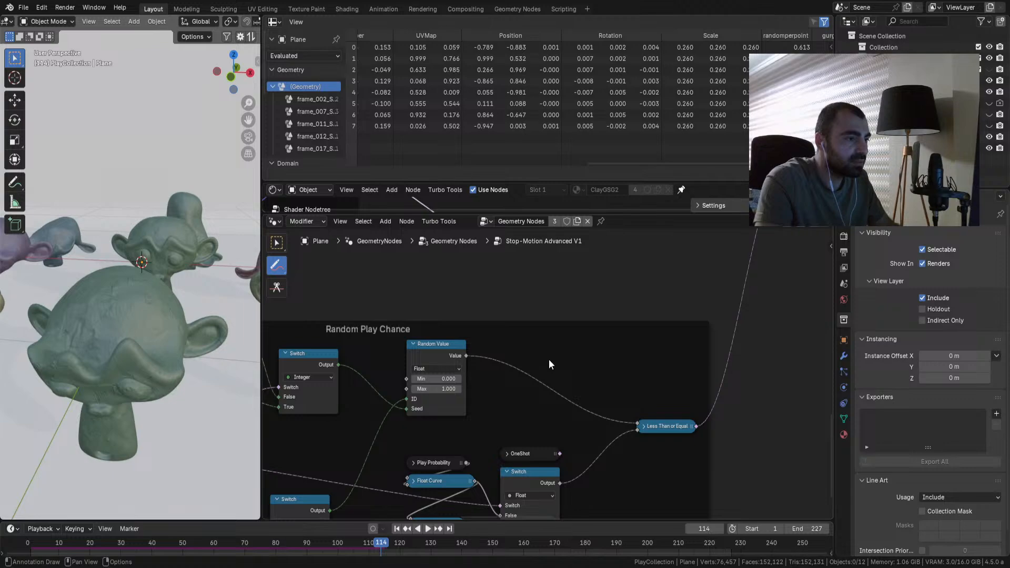
pyautogui.scroll(-4, 548, 360)
pyautogui.keyDown('shift'); pyautogui.moveTo(462, 424); pyautogui.dragTo(268, 496, button='middle'); pyautogui.keyUp('shift')
pyautogui.keyDown('shift'); pyautogui.moveTo(782, 290); pyautogui.dragTo(316, 424, button='middle'); pyautogui.keyUp('shift')
pyautogui.moveTo(536, 389)
pyautogui.keyDown('shift'); pyautogui.mouseDown(button='middle')
pyautogui.moveTo(374, 388)
pyautogui.moveTo(668, 240)
pyautogui.mouseUp(button='middle'); pyautogui.keyUp('shift')
pyautogui.keyDown('shift'); pyautogui.moveTo(448, 326); pyautogui.dragTo(711, 240, button='middle'); pyautogui.keyUp('shift')
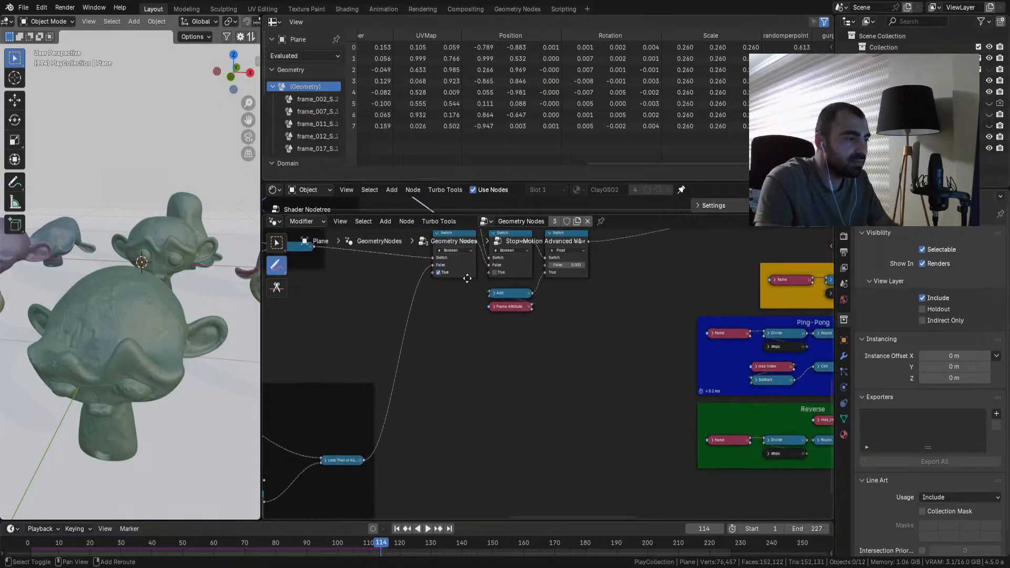
pyautogui.keyDown('shift'); pyautogui.moveTo(417, 307); pyautogui.dragTo(600, 217, button='middle'); pyautogui.keyUp('shift')
pyautogui.moveTo(430, 443)
pyautogui.keyDown('shift'); pyautogui.mouseDown(button='middle')
pyautogui.moveTo(583, 401)
pyautogui.moveTo(637, 406)
pyautogui.mouseUp(button='middle'); pyautogui.keyUp('shift')
pyautogui.keyDown('ctrl'); pyautogui.moveTo(476, 444); pyautogui.dragTo(394, 443, button='middle'); pyautogui.keyUp('ctrl')
pyautogui.keyDown('shift'); pyautogui.moveTo(301, 436); pyautogui.dragTo(455, 404, button='middle'); pyautogui.keyUp('shift')
pyautogui.scroll(-6, 402, 427)
pyautogui.keyDown('shift'); pyautogui.moveTo(617, 327); pyautogui.dragTo(489, 422, button='middle'); pyautogui.keyUp('shift')
pyautogui.keyDown('shift'); pyautogui.moveTo(616, 356); pyautogui.dragTo(444, 379, button='middle'); pyautogui.keyUp('shift')
pyautogui.scroll(-3, 521, 371)
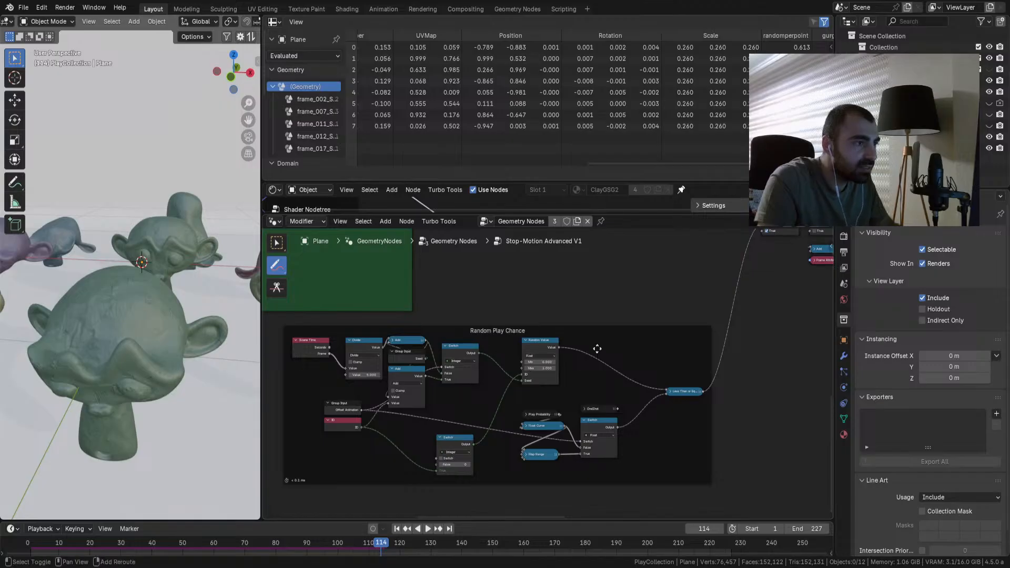
# Step: Delete the displacement branch in the Max Integer Calc frame, including its Realize Instances, Bounding Box, Noise Texture and offset nodes
pyautogui.keyDown('shift'); pyautogui.moveTo(598, 348); pyautogui.dragTo(584, 365, button='middle'); pyautogui.keyUp('shift')
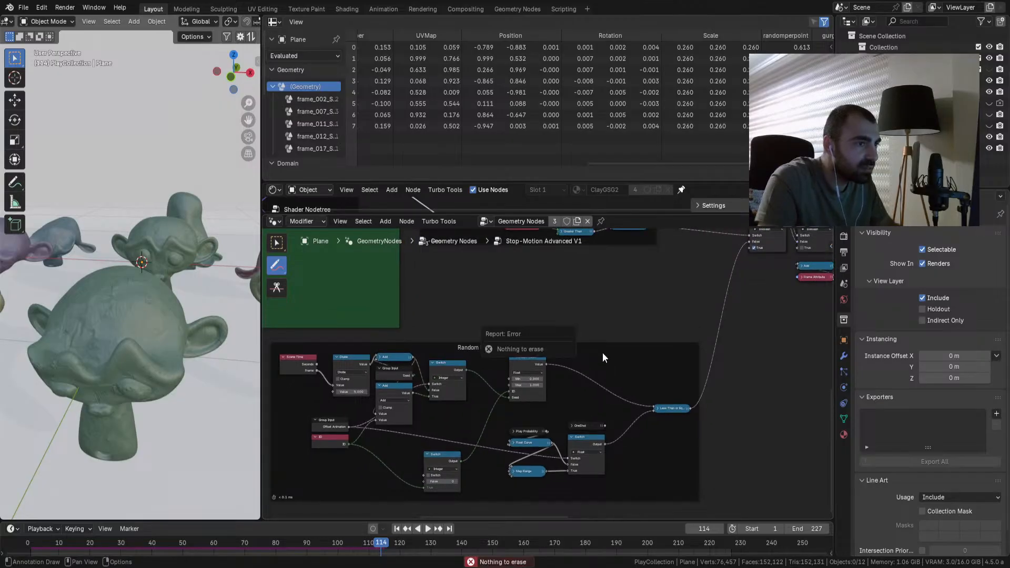
pyautogui.moveTo(422, 314)
pyautogui.keyDown('shift'); pyautogui.mouseDown(button='middle')
pyautogui.moveTo(458, 460)
pyautogui.moveTo(555, 490)
pyautogui.moveTo(466, 231)
pyautogui.moveTo(258, 219)
pyautogui.mouseUp(button='middle'); pyautogui.keyUp('shift')
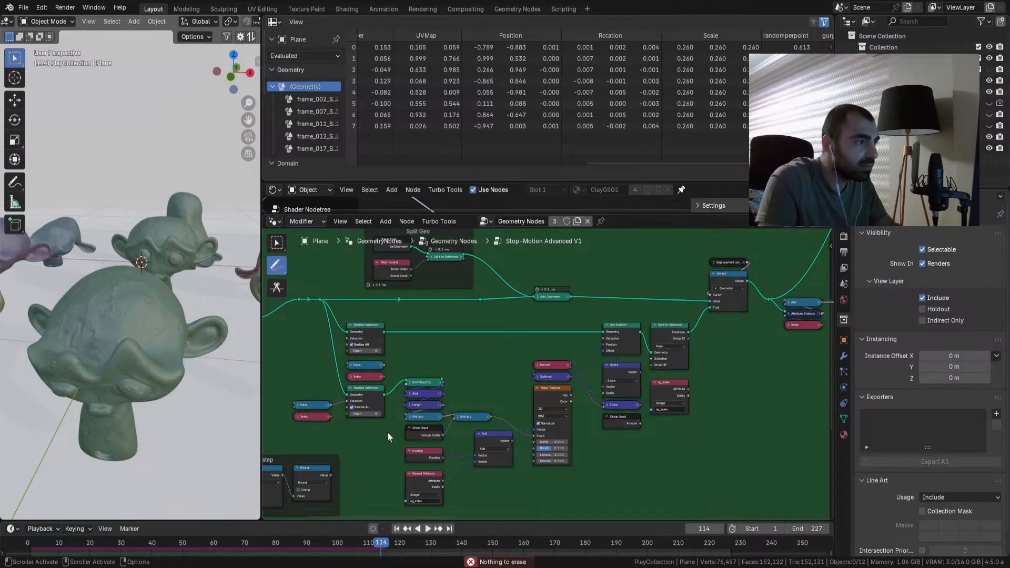
pyautogui.click(276, 243)
pyautogui.moveTo(722, 338)
pyautogui.mouseDown()
pyautogui.moveTo(462, 416)
pyautogui.moveTo(307, 483)
pyautogui.mouseUp()
pyautogui.moveTo(324, 342); pyautogui.dragTo(693, 439)
pyautogui.hotkey('ctrl', 'x')
pyautogui.moveTo(585, 395); pyautogui.dragTo(449, 496)
pyautogui.hotkey('ctrl', 'x')
# Step: Tidy the reroutes on the main geometry link and dissolve the displacement Switch so Join Geometry feeds straight onward
pyautogui.moveTo(425, 407); pyautogui.dragTo(542, 452, button='middle')
pyautogui.moveTo(399, 307); pyautogui.dragTo(286, 417)
pyautogui.moveTo(377, 350); pyautogui.dragTo(373, 367)
pyautogui.moveTo(547, 393); pyautogui.dragTo(354, 402, button='middle')
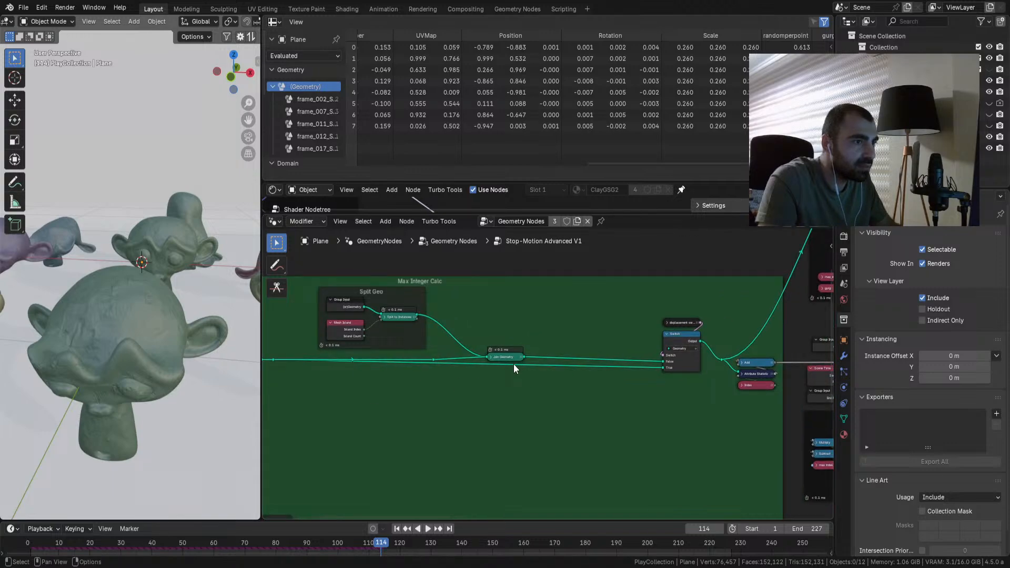
pyautogui.moveTo(681, 315); pyautogui.dragTo(659, 403)
pyautogui.hotkey('ctrl', 'x')
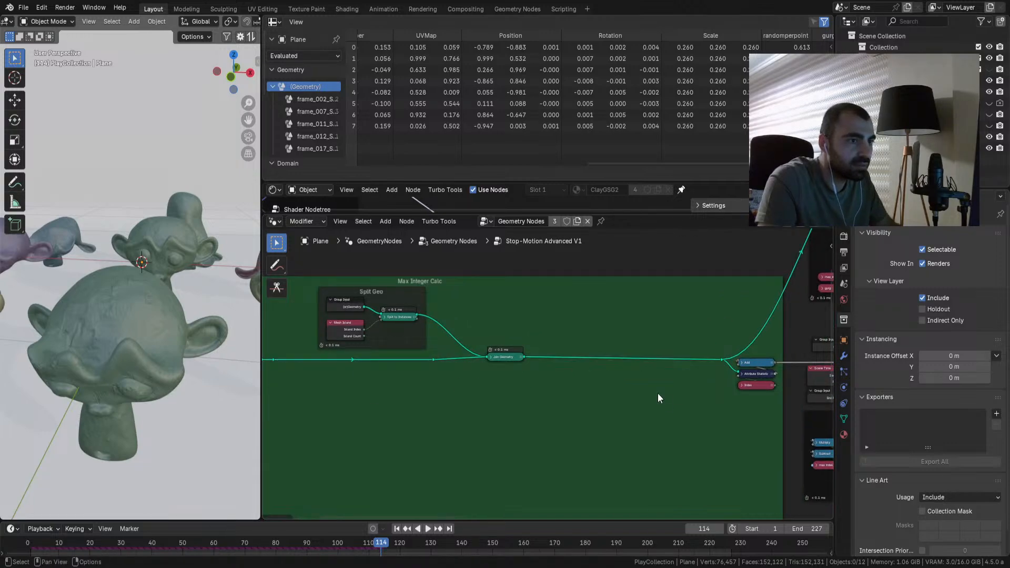
# Step: Remove the toggle, Texture Scale and Amount sockets from the Displacement panel in the group's interface
pyautogui.click(833, 247)
pyautogui.scroll(-5, 767, 435)
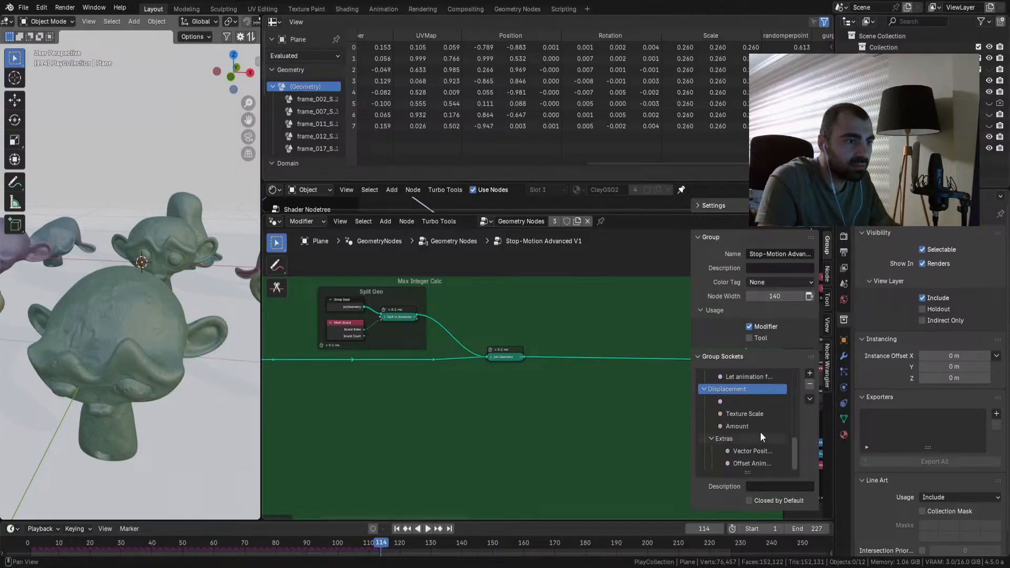
pyautogui.scroll(1, 744, 437)
pyautogui.click(810, 385)
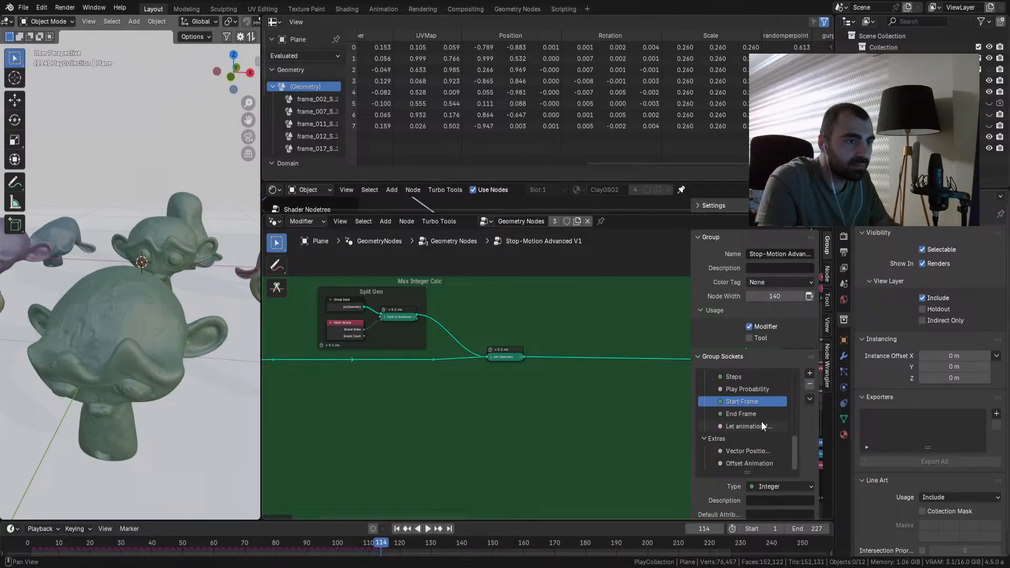
pyautogui.hotkey('ctrl', 'z')
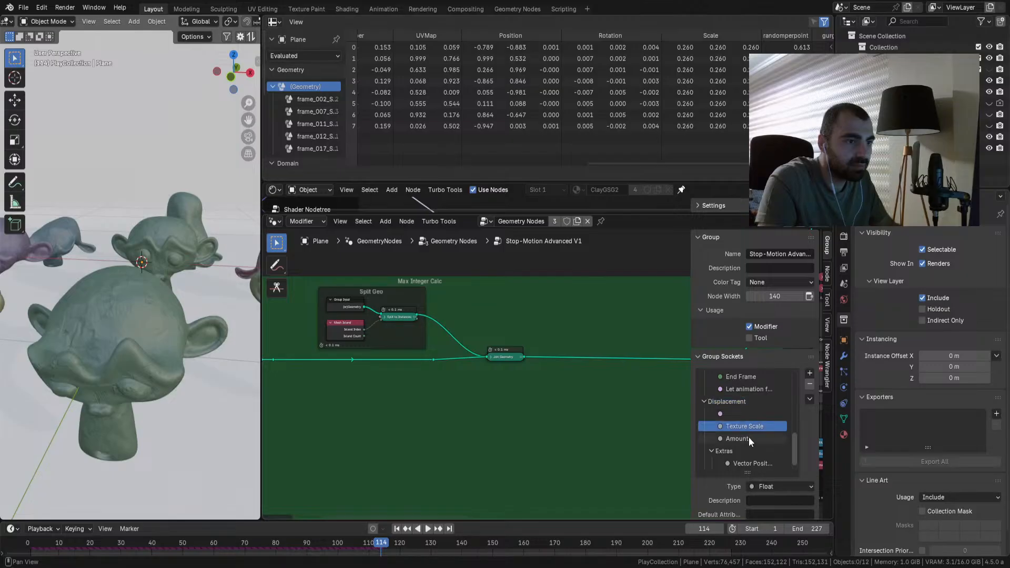
pyautogui.click(807, 385)
pyautogui.click(808, 385)
pyautogui.click(808, 384)
pyautogui.click(810, 385)
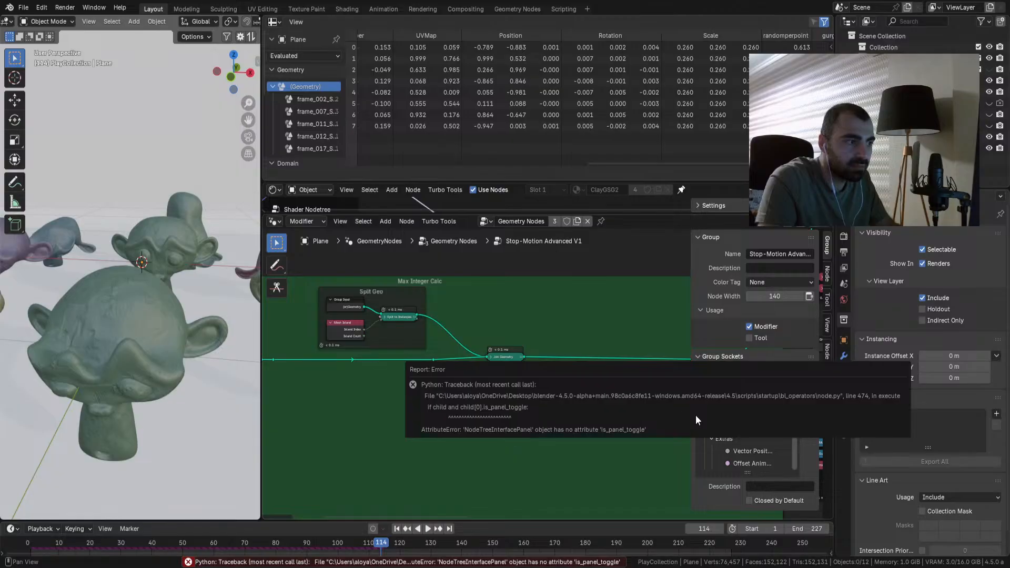
pyautogui.click(810, 385)
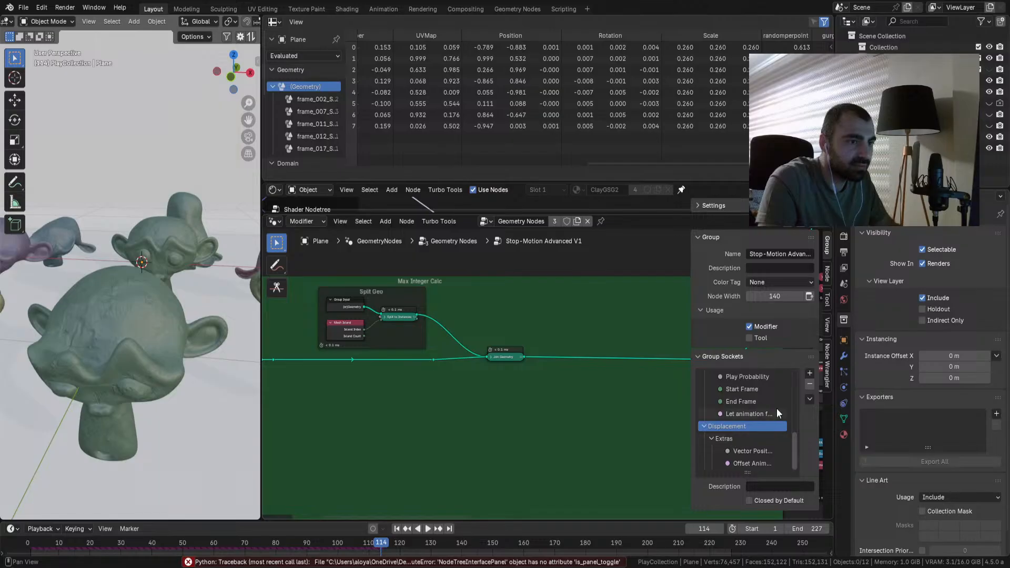
# Step: Add a temporary socket to the Displacement panel, then remove both the panel and that socket from the group's interface
pyautogui.click(810, 374)
pyautogui.click(829, 387)
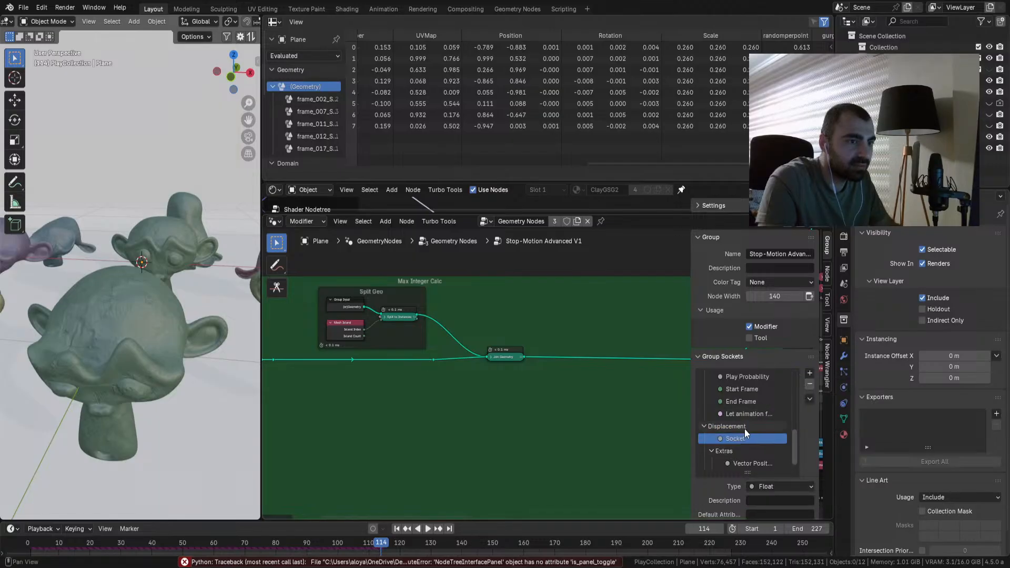
pyautogui.scroll(3, 758, 419)
pyautogui.scroll(3, 753, 420)
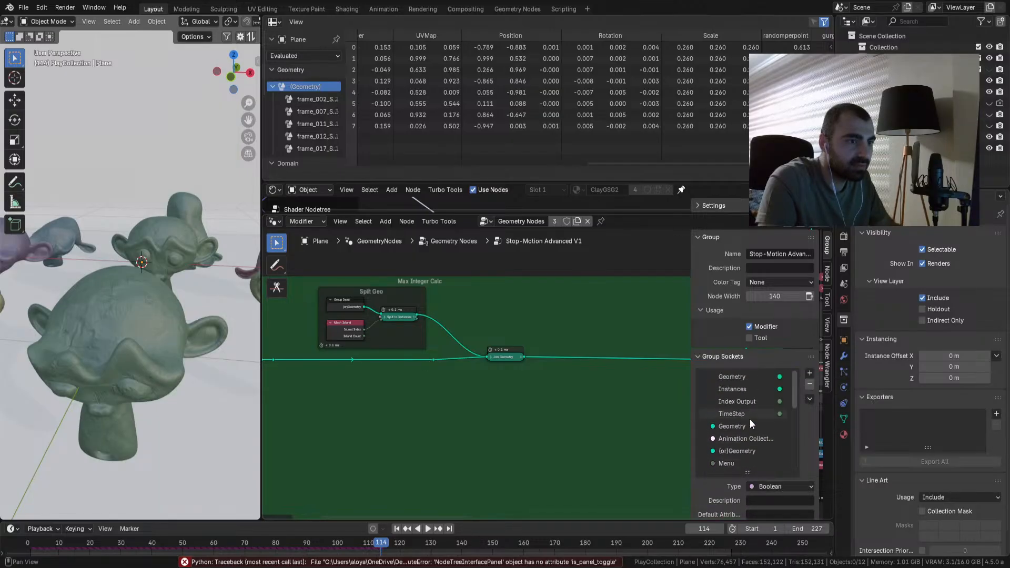
pyautogui.click(731, 451)
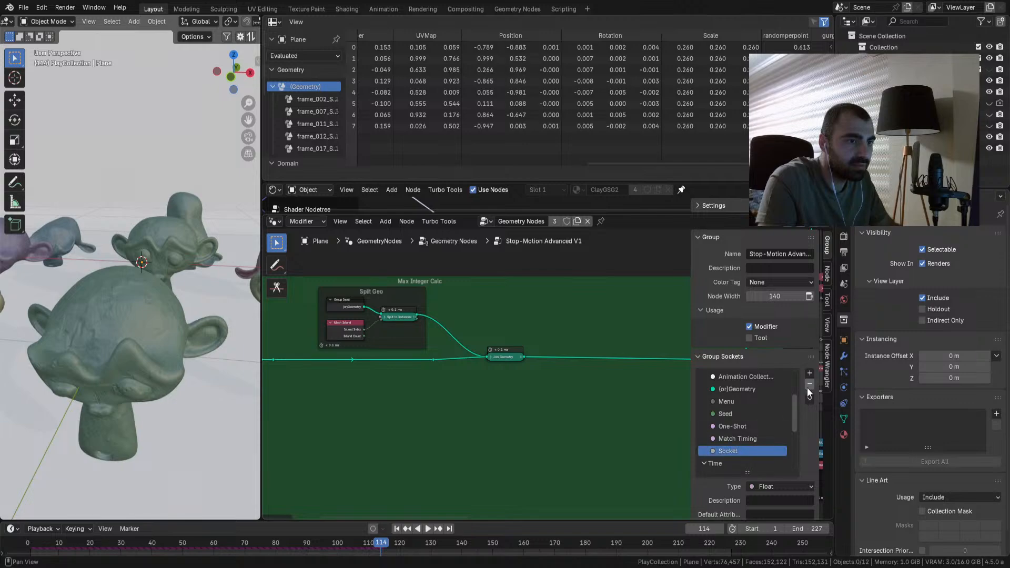
pyautogui.click(810, 385)
# Step: Leave the node group and play the animation, stopping at frame 82
pyautogui.press('space')
pyautogui.press('Tab')
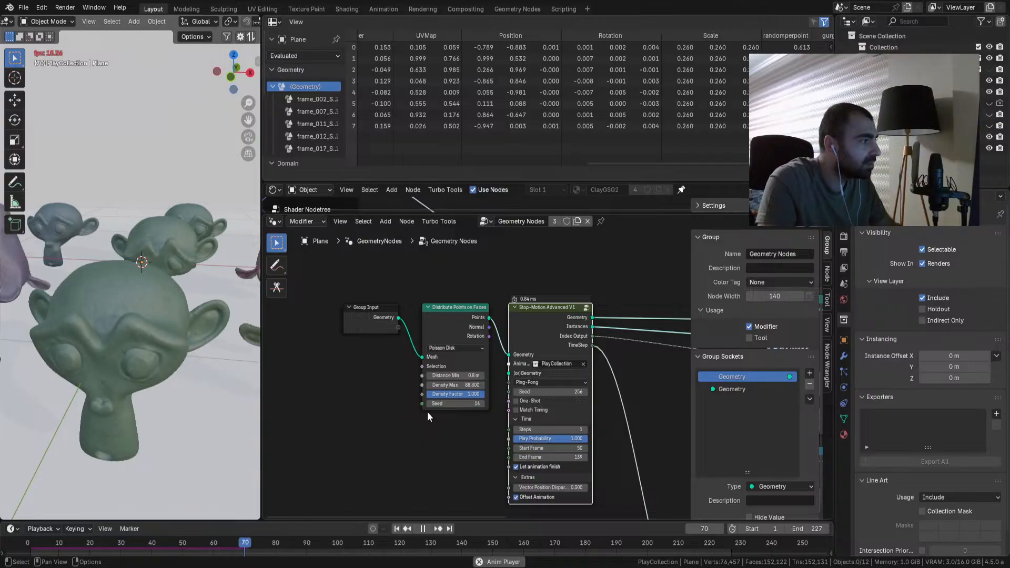
pyautogui.press('space')
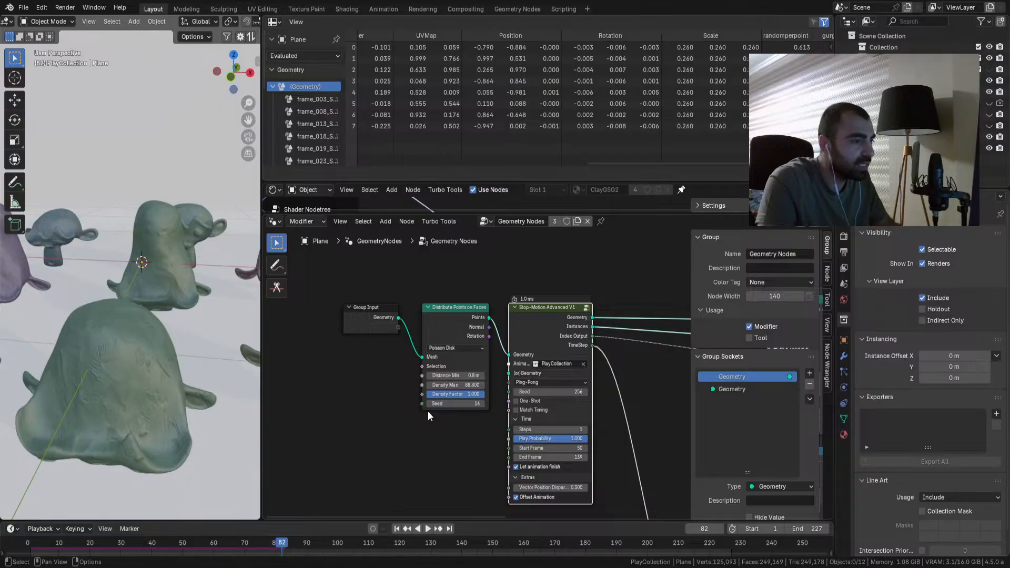
# Step: Enter the Stop-Motion Advanced V1 group and examine the nodes and links in the Random Play Chance frame
pyautogui.click(587, 308)
pyautogui.scroll(-15, 552, 366)
pyautogui.keyDown('shift'); pyautogui.moveTo(611, 437); pyautogui.dragTo(558, 368, button='middle'); pyautogui.keyUp('shift')
pyautogui.scroll(8, 535, 357)
pyautogui.scroll(-2, 560, 370)
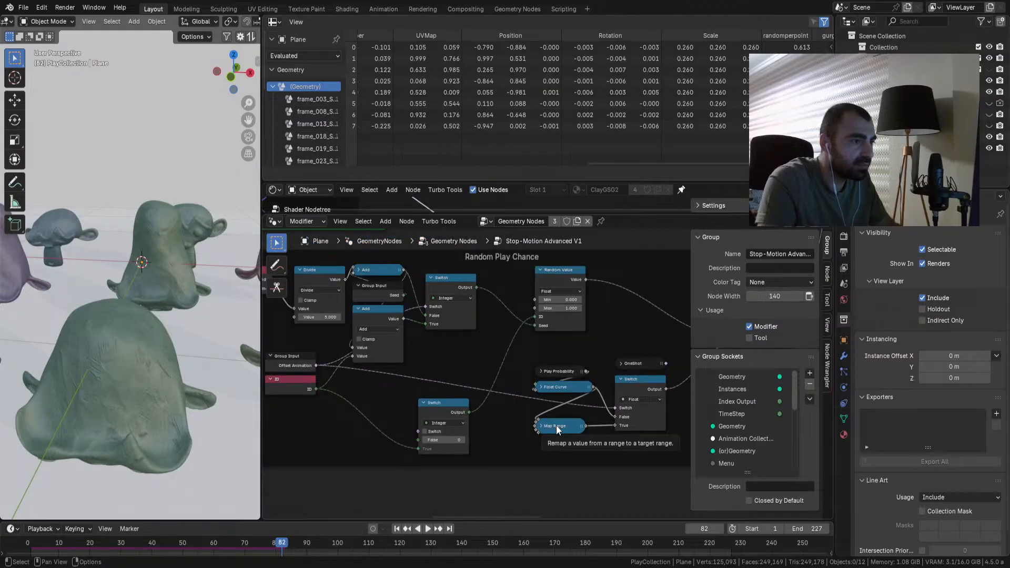
pyautogui.moveTo(451, 396); pyautogui.dragTo(558, 429, button='middle')
pyautogui.scroll(1, 558, 429)
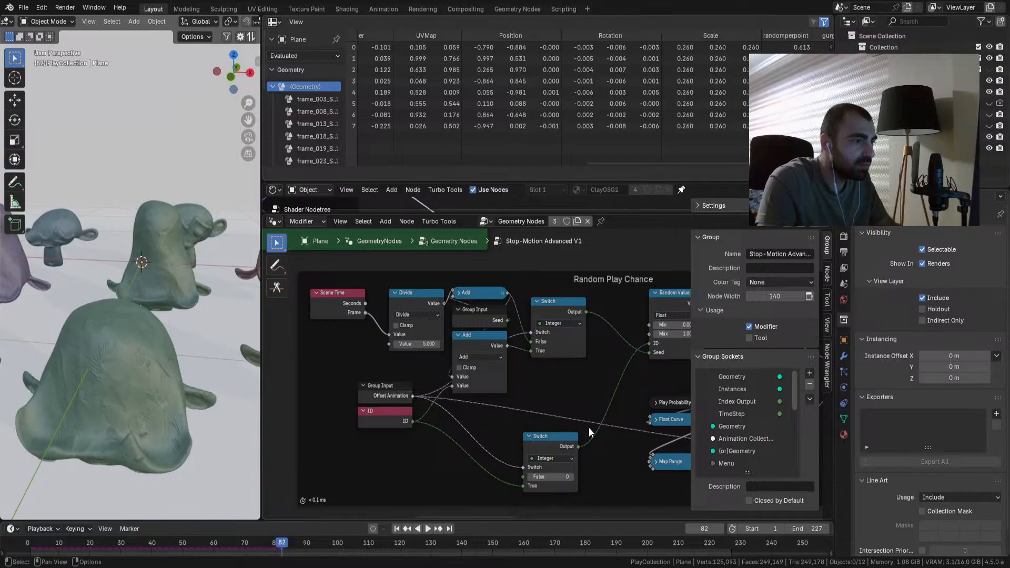
pyautogui.moveTo(589, 430); pyautogui.dragTo(510, 414, button='middle')
# Step: Play the animation from the first frame and stop it at frame 143
pyautogui.click(398, 529)
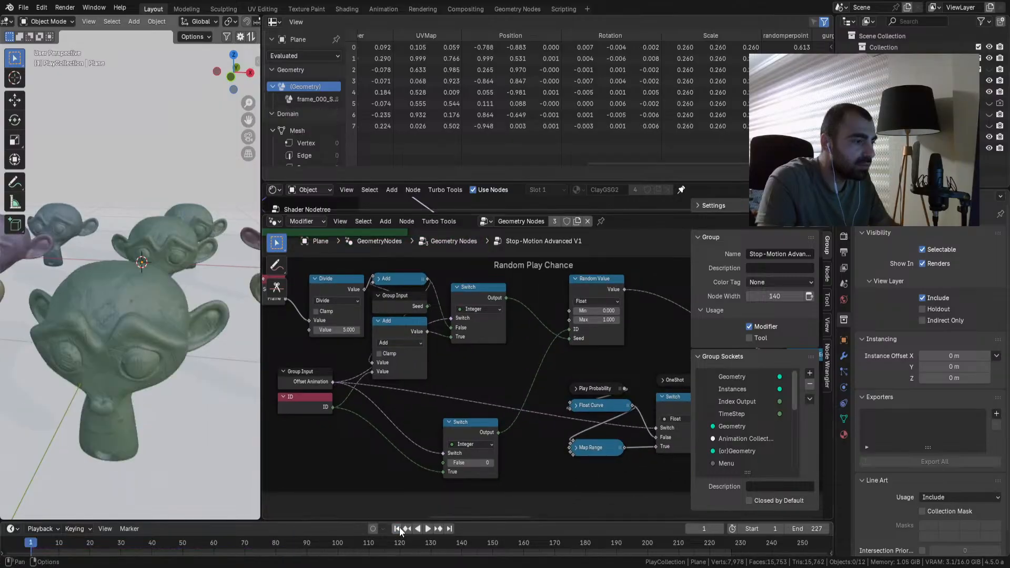
pyautogui.press('space')
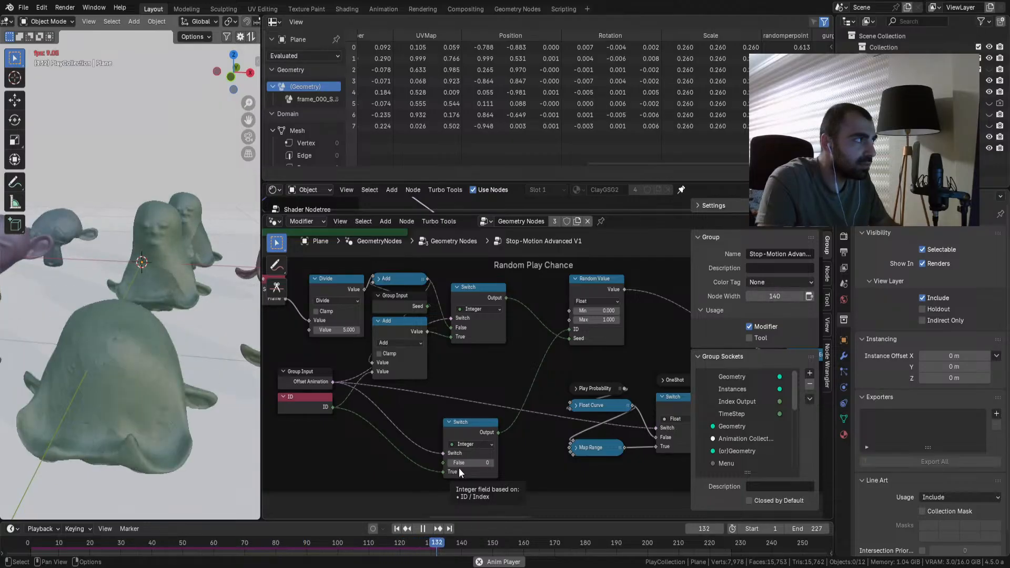
pyautogui.press('space')
# Step: Replace the OneShot input above the float Switch in Random Play Chance with a Group Input linking Offset Animation to it
pyautogui.moveTo(593, 447); pyautogui.dragTo(462, 435, button='middle')
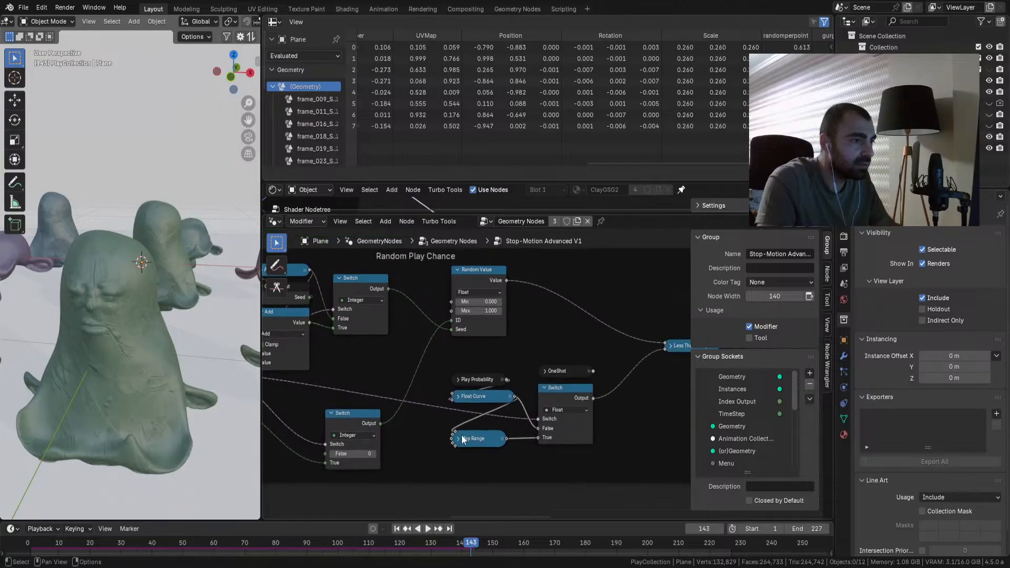
pyautogui.moveTo(475, 437); pyautogui.dragTo(475, 425)
pyautogui.moveTo(559, 372); pyautogui.dragTo(551, 363)
pyautogui.press('x')
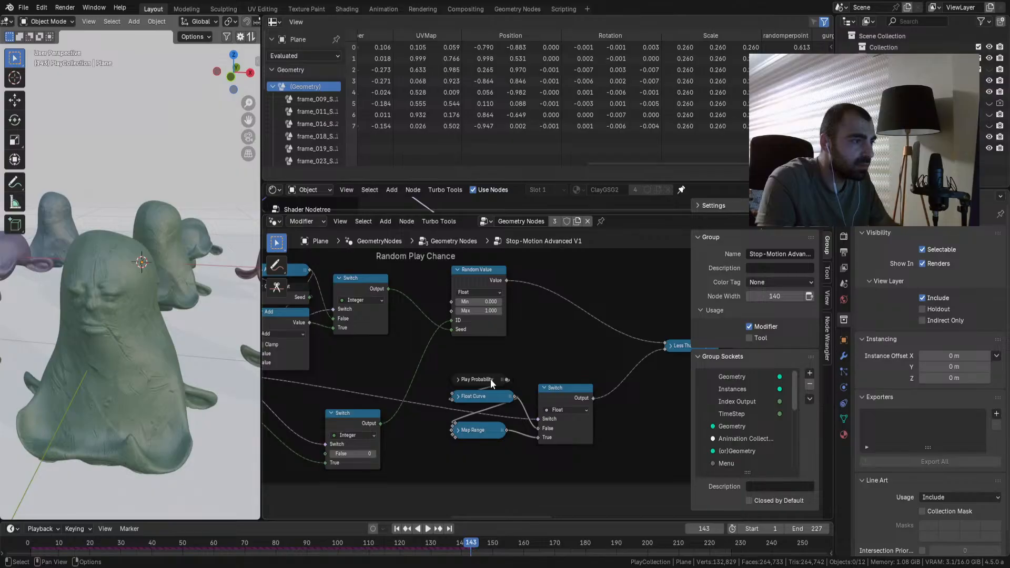
pyautogui.moveTo(381, 407); pyautogui.dragTo(480, 400, button='middle')
pyautogui.moveTo(285, 365); pyautogui.dragTo(525, 371)
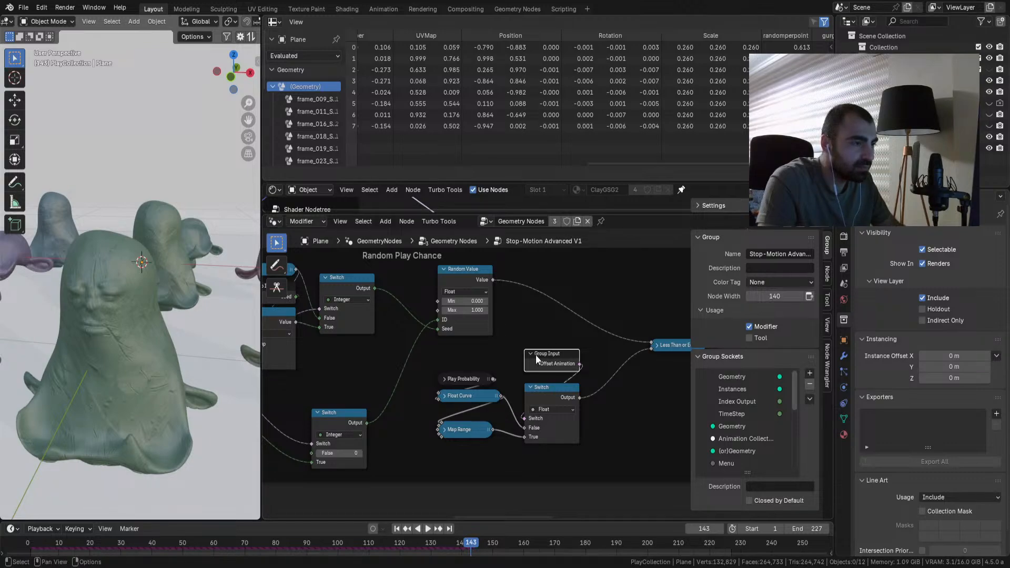
# Step: Label the new Group Input node Offset Animation using the copied socket name, and collapse it above the float Switch
pyautogui.scroll(-2, 725, 424)
pyautogui.scroll(-8, 726, 426)
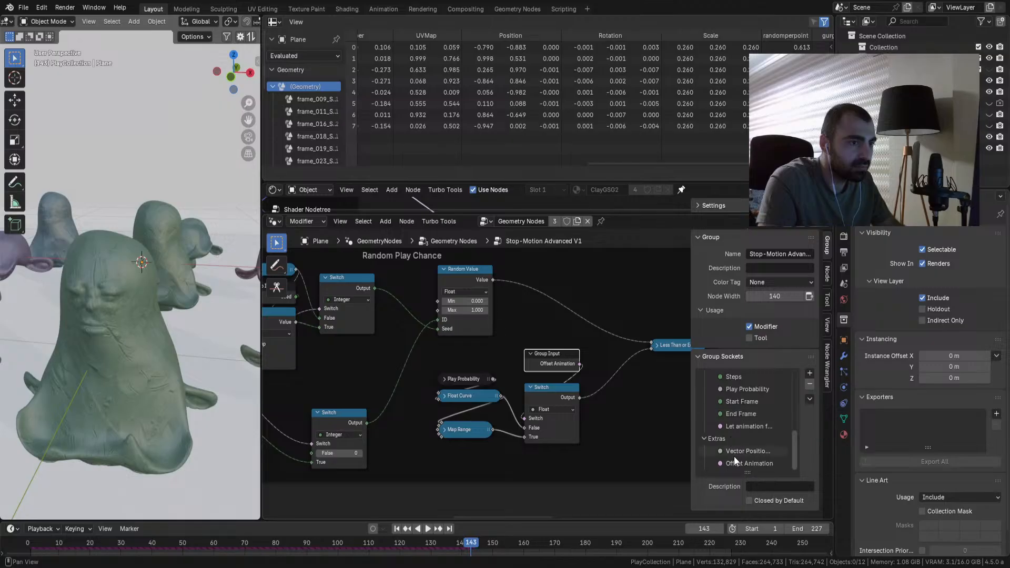
pyautogui.doubleClick(735, 460)
pyautogui.hotkey('ctrl', 'c')
pyautogui.press('Return')
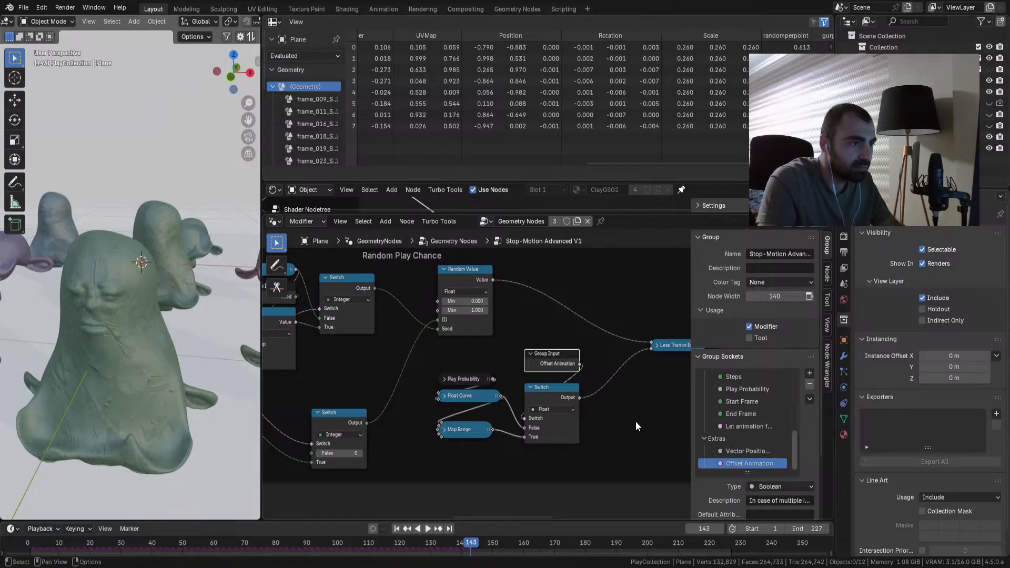
pyautogui.scroll(2, 721, 433)
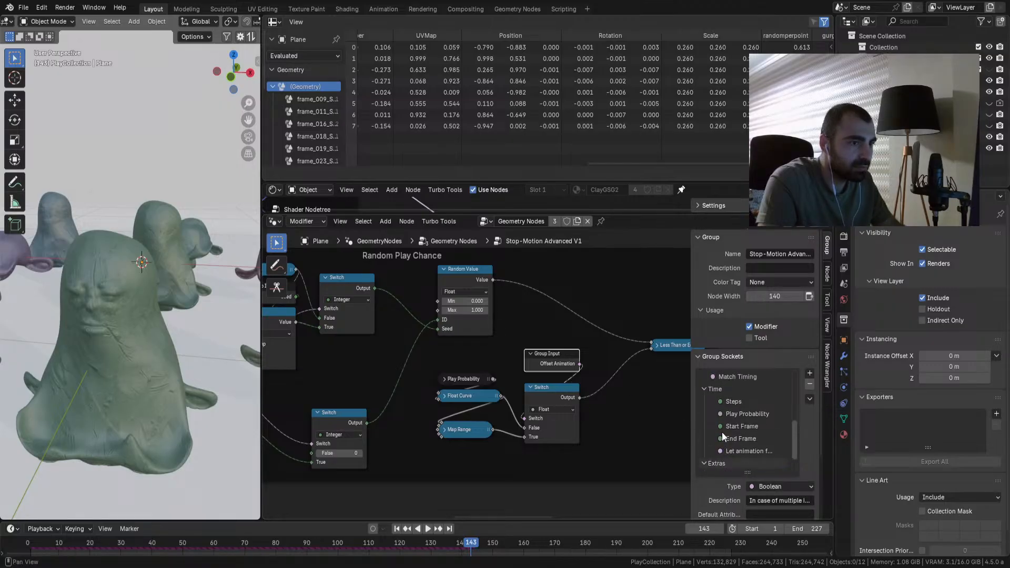
pyautogui.scroll(2, 739, 422)
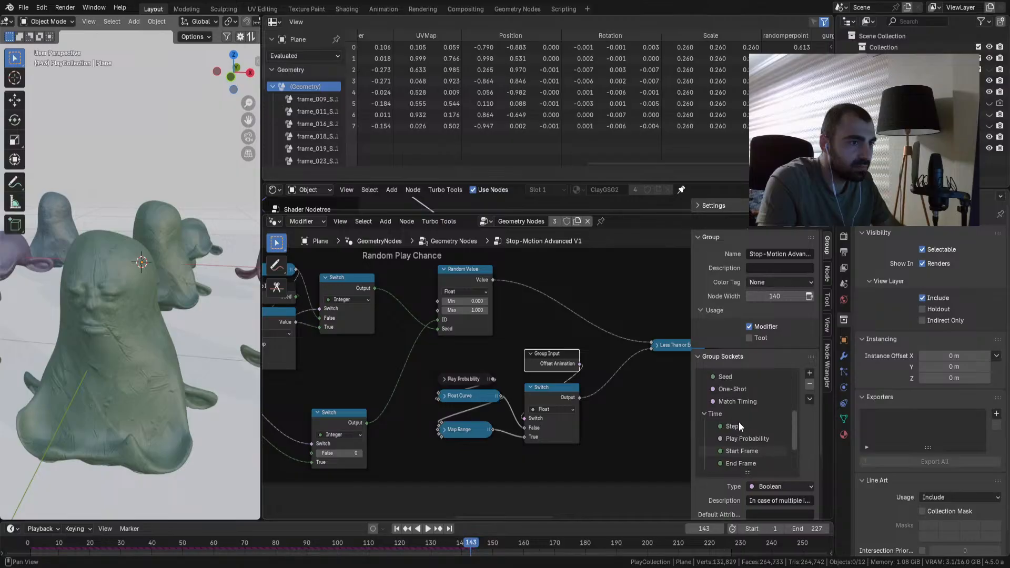
pyautogui.press('F2')
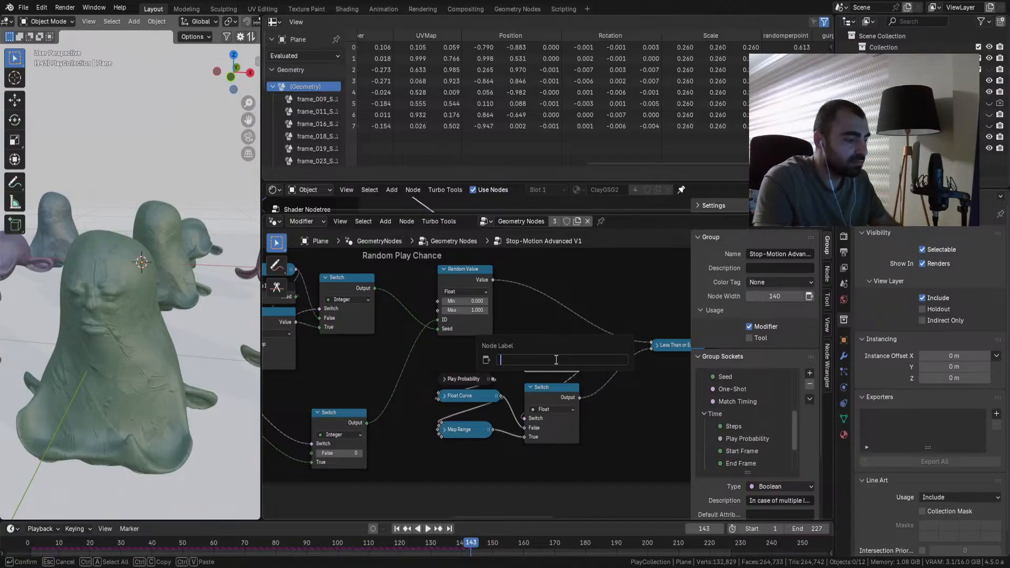
pyautogui.hotkey('ctrl', 'v')
pyautogui.press('Return')
pyautogui.click(547, 372)
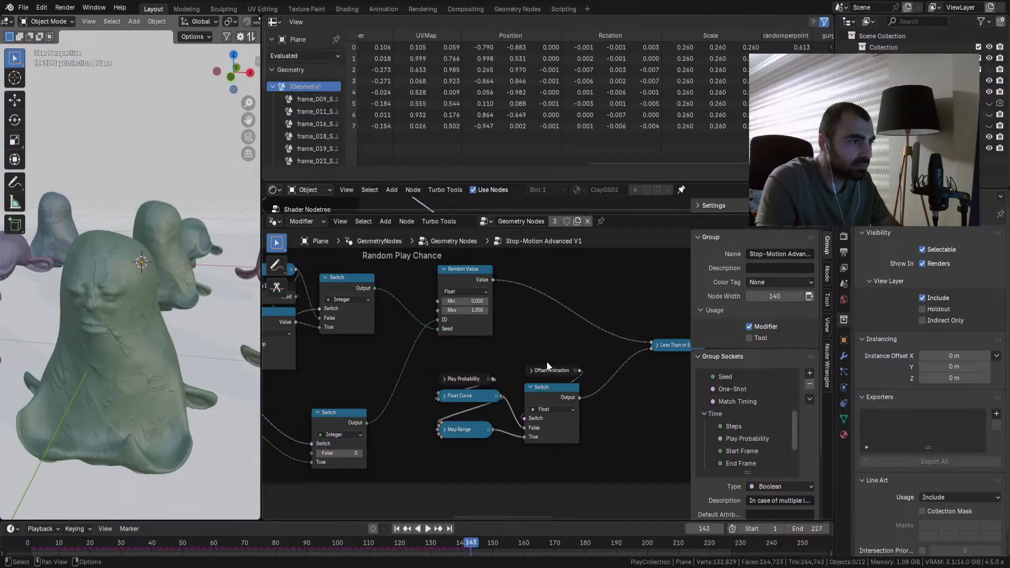
# Step: Rearrange the Play Probability, Float Curve and Map Range nodes, and group the Seed input under Divide beside Scene Time
pyautogui.scroll(1, 545, 373)
pyautogui.moveTo(451, 381); pyautogui.dragTo(437, 447)
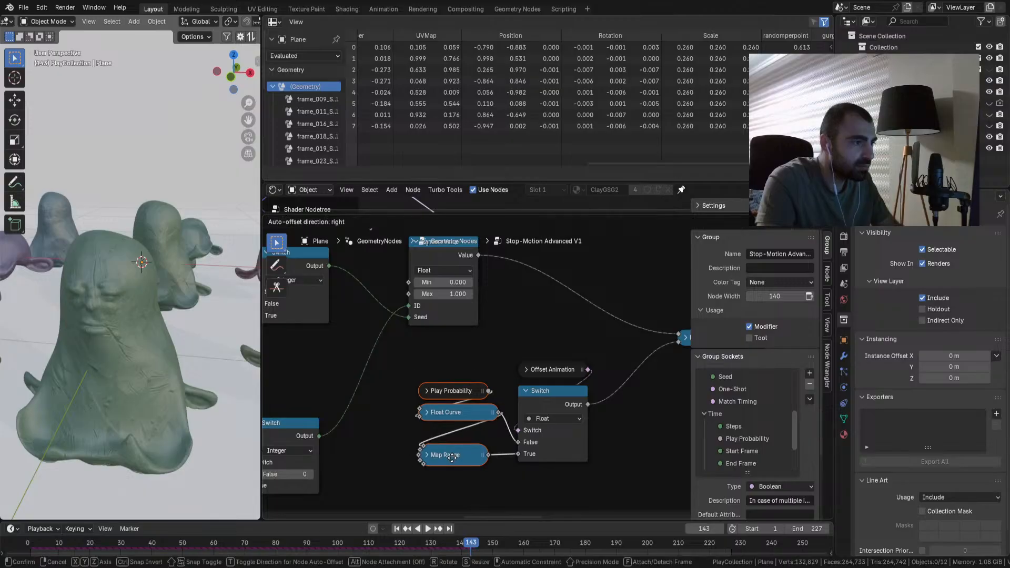
pyautogui.scroll(-2, 466, 356)
pyautogui.moveTo(356, 389); pyautogui.dragTo(536, 411, button='middle')
pyautogui.moveTo(465, 324); pyautogui.dragTo(398, 377)
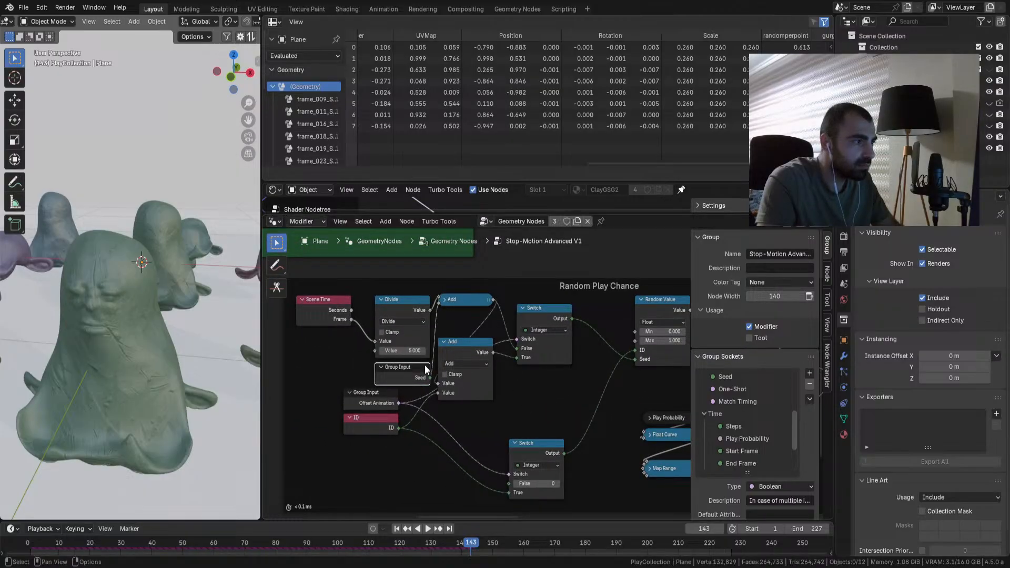
pyautogui.moveTo(417, 291); pyautogui.dragTo(323, 364)
pyautogui.moveTo(390, 373); pyautogui.dragTo(354, 364)
# Step: Dissolve the lower Add node and the upper integer Switch in Random Play Chance, and play the animation from the first frame
pyautogui.click(431, 334)
pyautogui.moveTo(463, 348); pyautogui.dragTo(464, 371)
pyautogui.hotkey('ctrl', 'x')
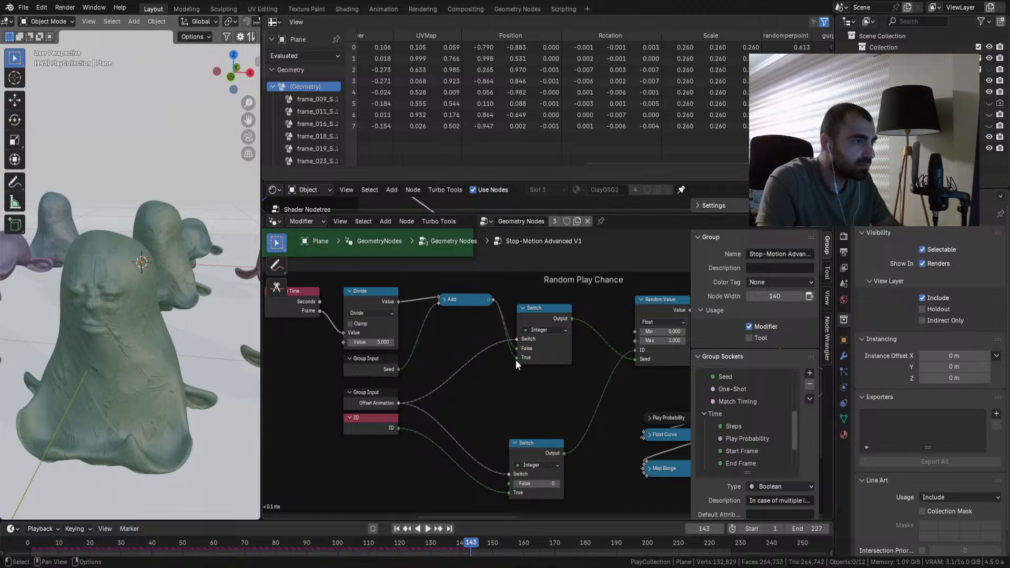
pyautogui.click(536, 317)
pyautogui.hotkey('ctrl', 'x')
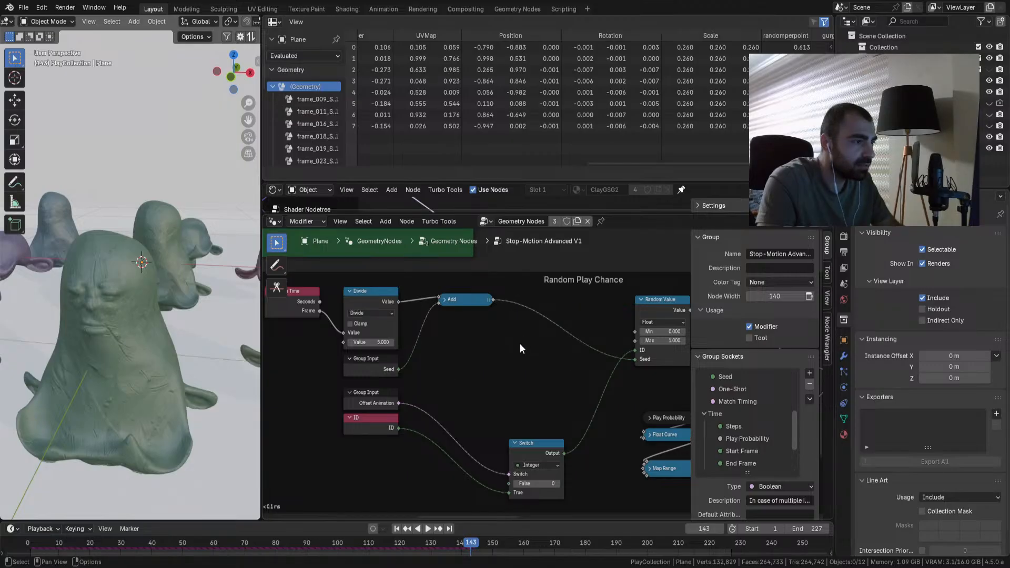
pyautogui.click(397, 529)
pyautogui.press('space')
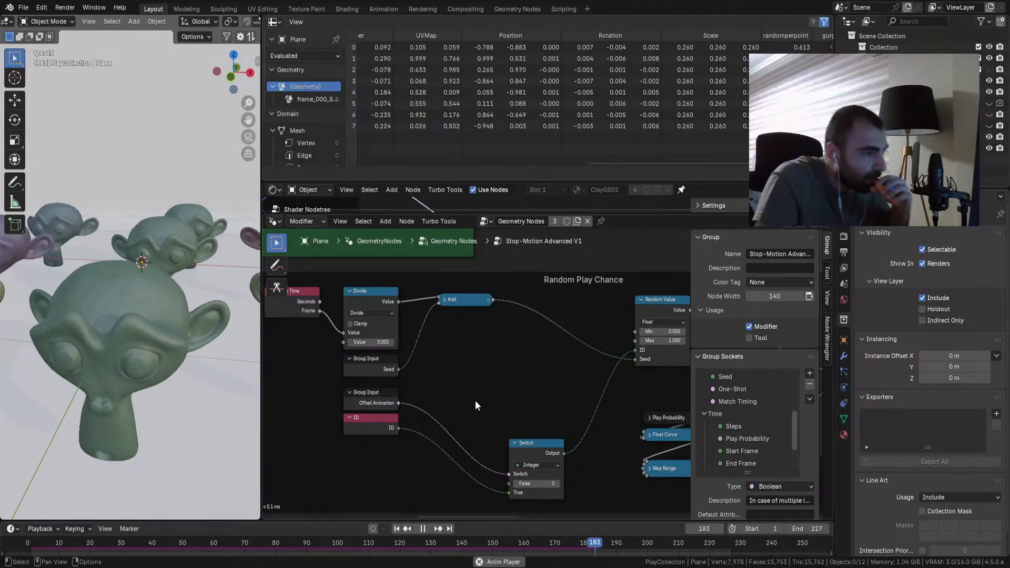
# Step: Move the remaining integer Switch beside the Offset Animation and ID nodes, and leave the node group
pyautogui.scroll(1, 475, 404)
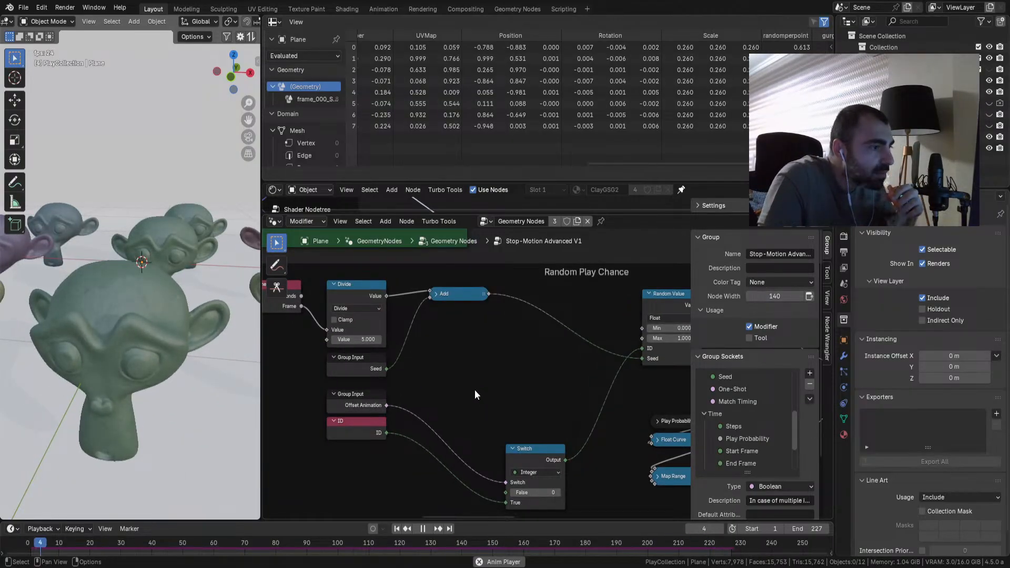
pyautogui.moveTo(530, 450); pyautogui.dragTo(427, 394)
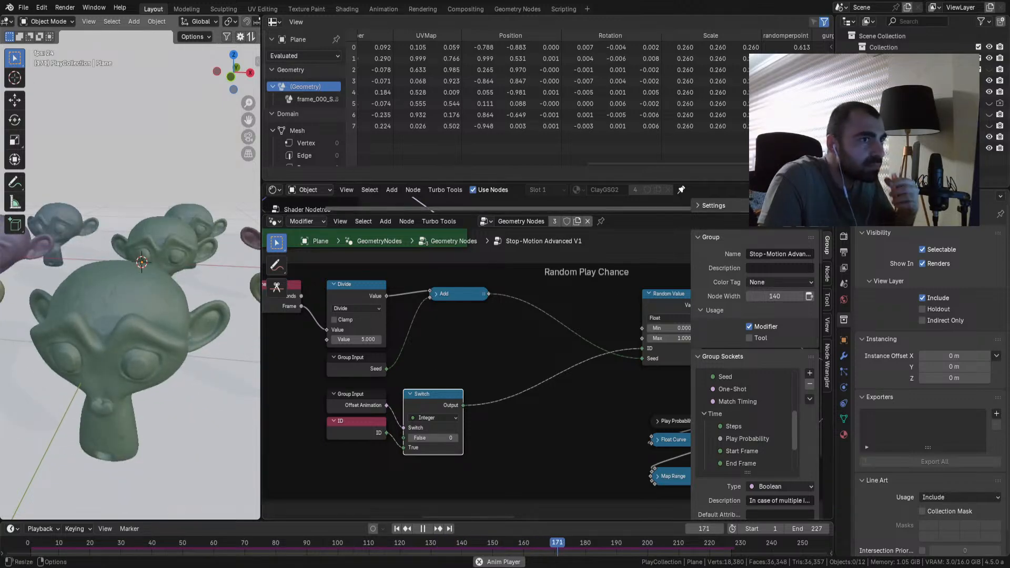
pyautogui.press('Tab')
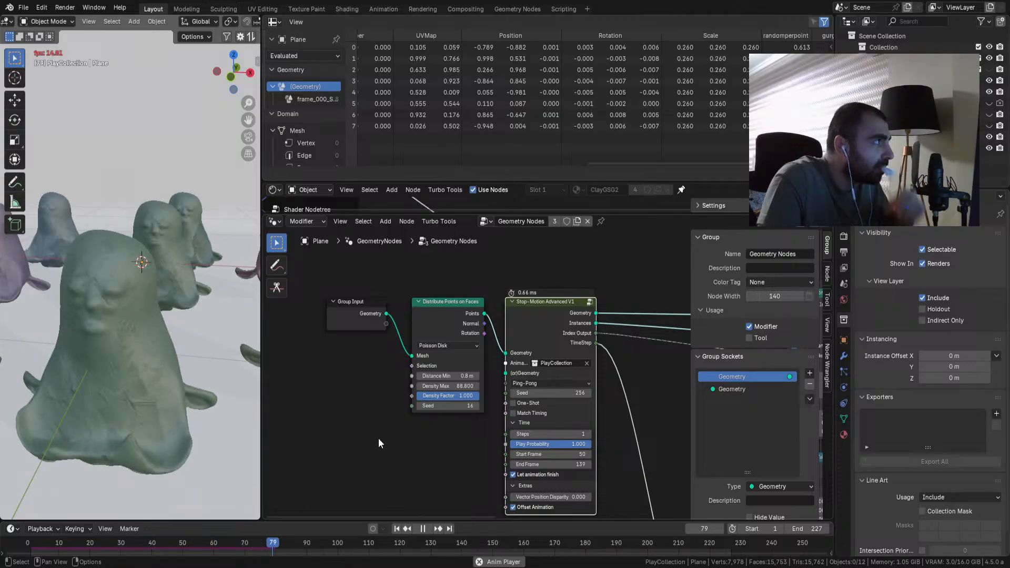
# Step: Turn off Offset Animation on the Stop-Motion Advanced V1 node and replay the animation from the first frame
pyautogui.click(514, 507)
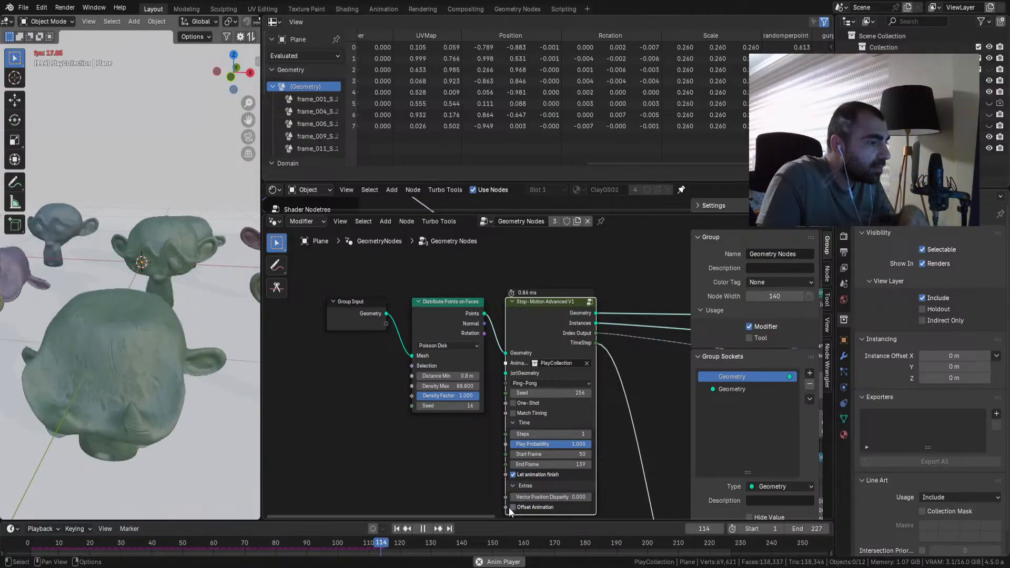
pyautogui.click(423, 529)
pyautogui.click(398, 529)
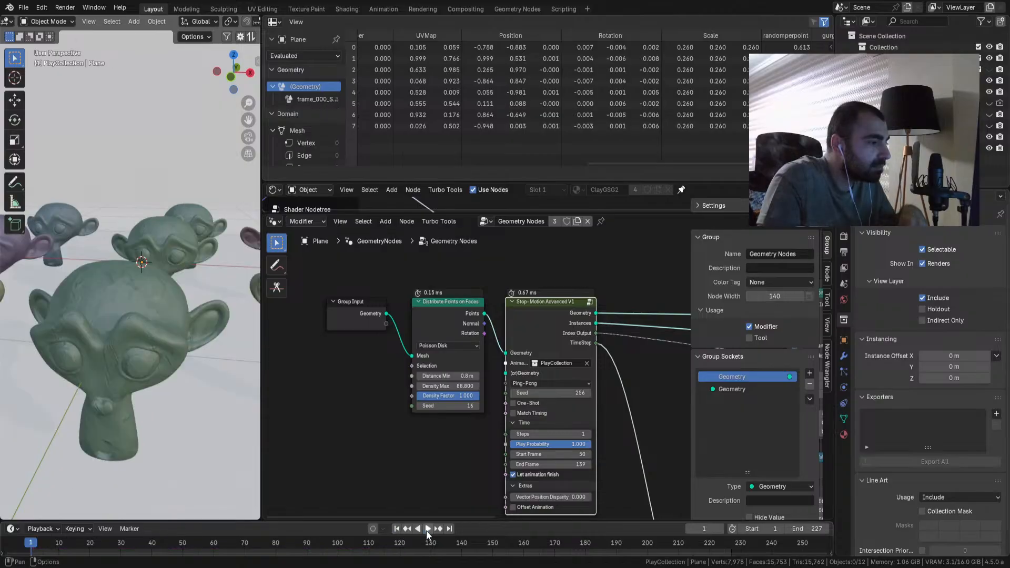
pyautogui.click(427, 529)
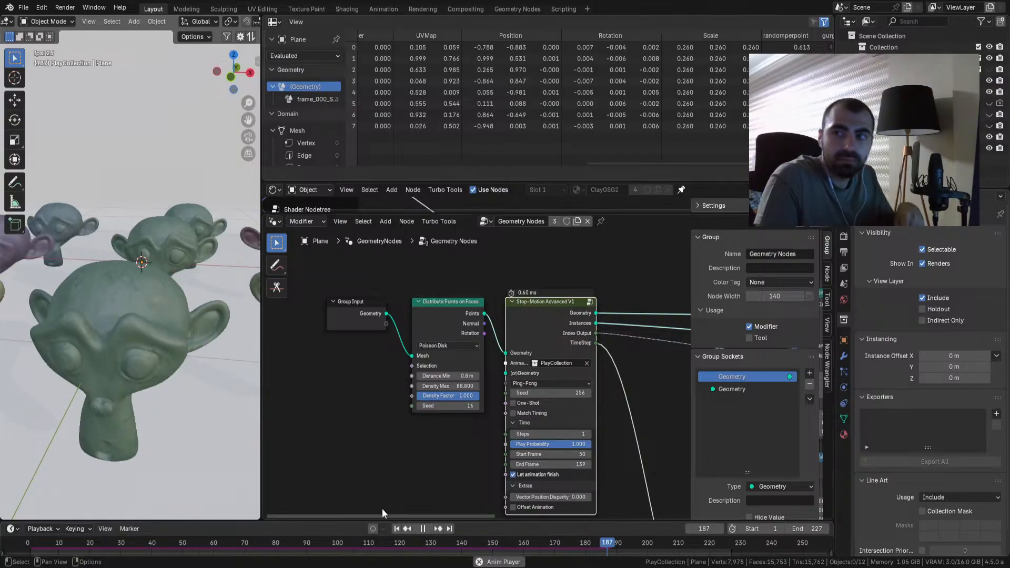
# Step: Widen the 3D viewport, switch Distribute Points on Faces from Poisson Disk to Random, and restart playback from the first frame
pyautogui.moveTo(261, 338); pyautogui.dragTo(462, 339)
pyautogui.moveTo(598, 374); pyautogui.dragTo(566, 361, button='middle')
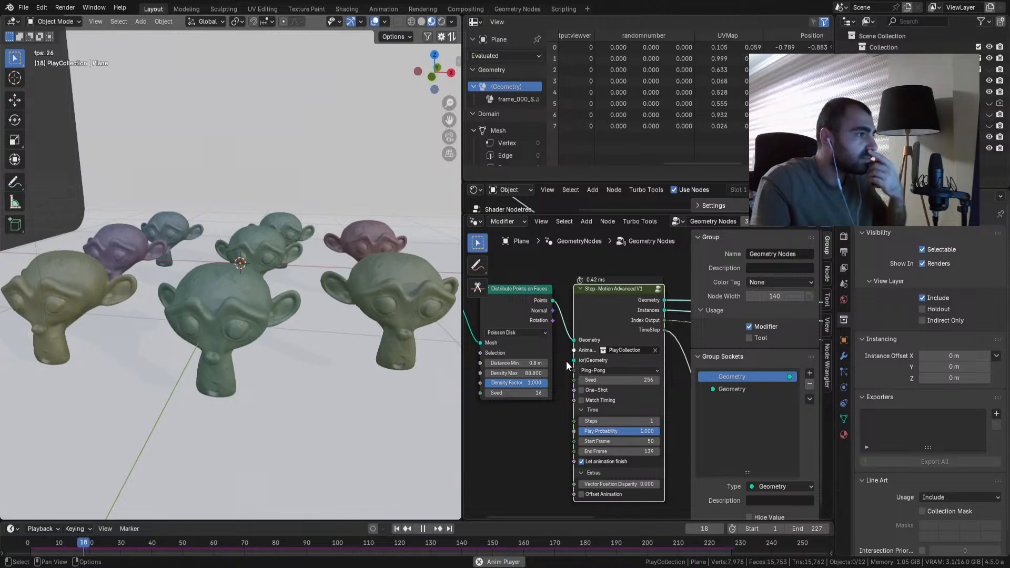
pyautogui.moveTo(565, 327); pyautogui.dragTo(651, 332, button='middle')
pyautogui.click(606, 340)
pyautogui.click(601, 361)
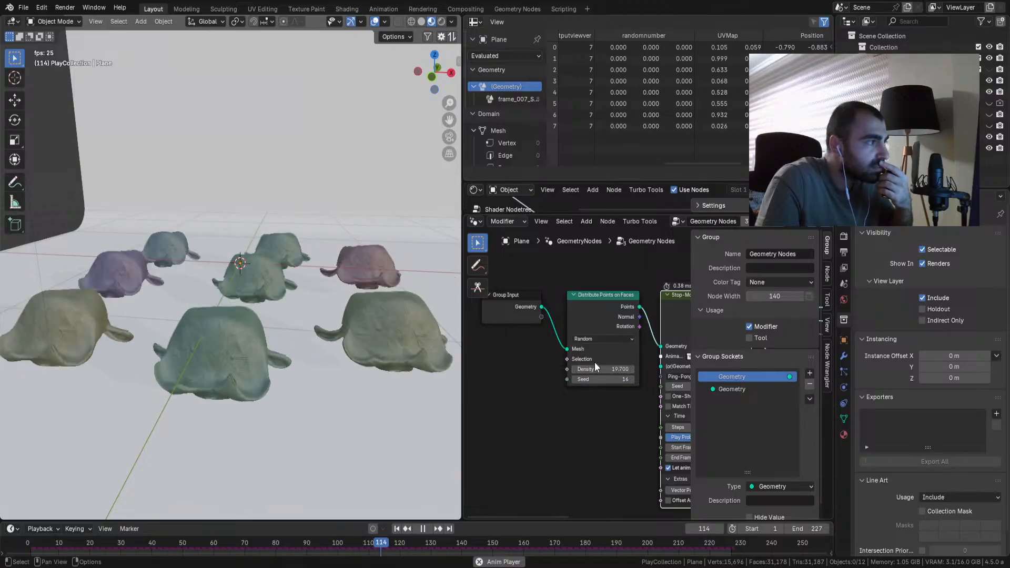
pyautogui.click(398, 529)
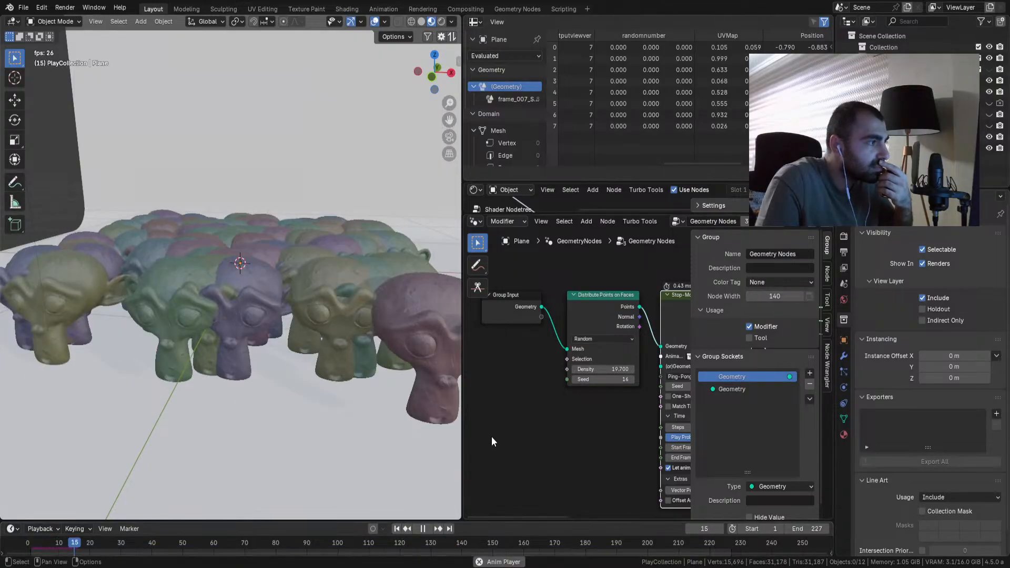
# Step: Lower the Distribute Points on Faces density to 2.6, then 1.9, replaying from the first frame to check each density
pyautogui.moveTo(611, 370); pyautogui.dragTo(608, 372)
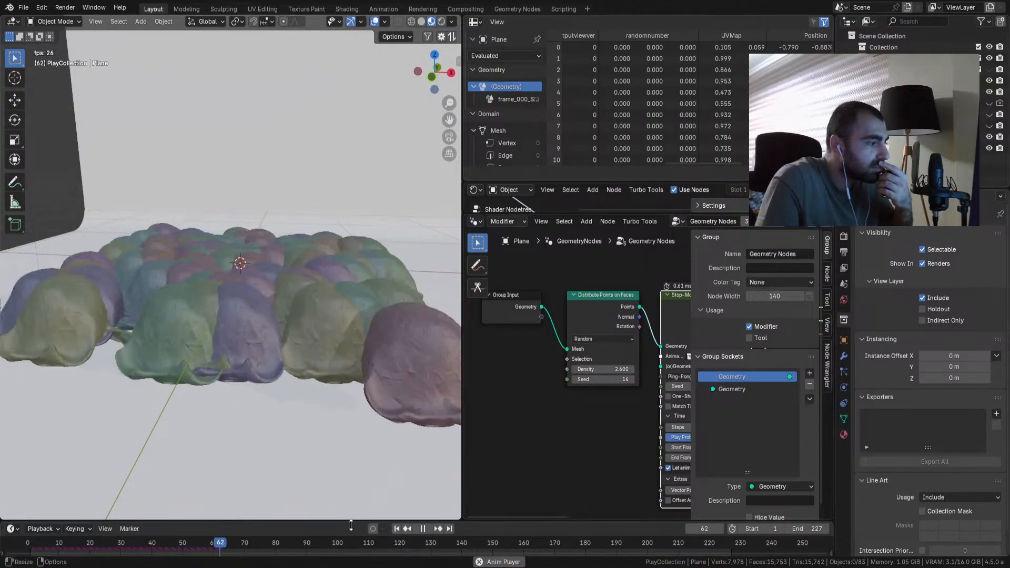
pyautogui.click(398, 529)
pyautogui.moveTo(334, 386); pyautogui.dragTo(364, 396, button='middle')
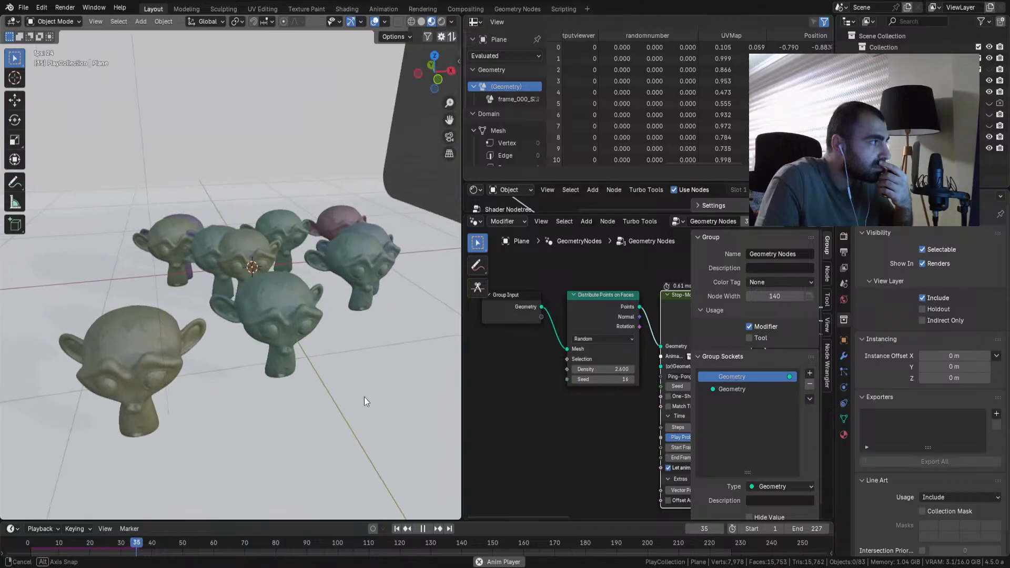
pyautogui.moveTo(575, 371)
pyautogui.mouseDown()
pyautogui.moveTo(611, 372)
pyautogui.moveTo(555, 370)
pyautogui.mouseUp()
pyautogui.click(397, 529)
pyautogui.click(397, 529)
pyautogui.moveTo(342, 414); pyautogui.dragTo(307, 410, button='middle')
pyautogui.moveTo(615, 377); pyautogui.dragTo(589, 376)
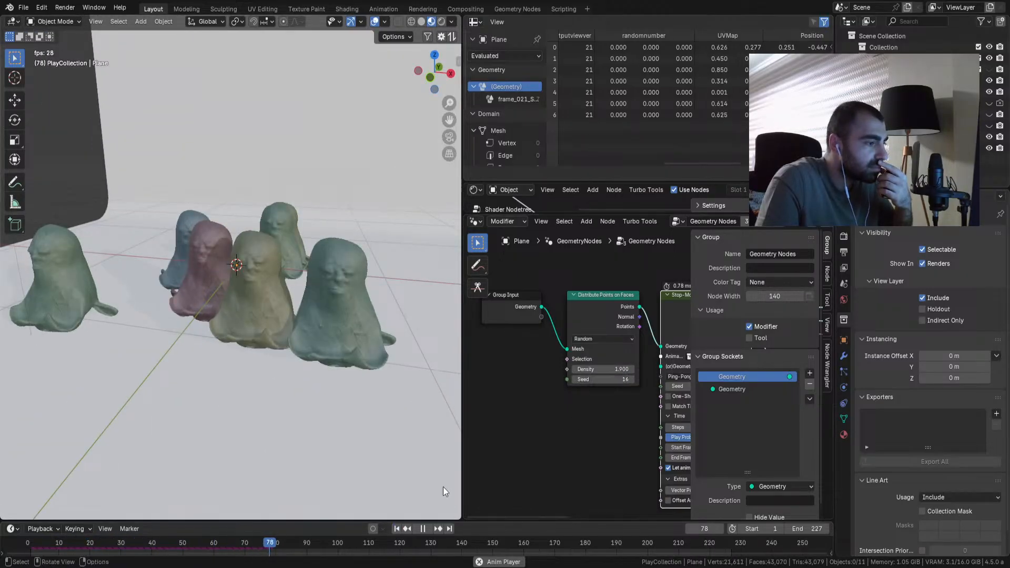
pyautogui.click(397, 529)
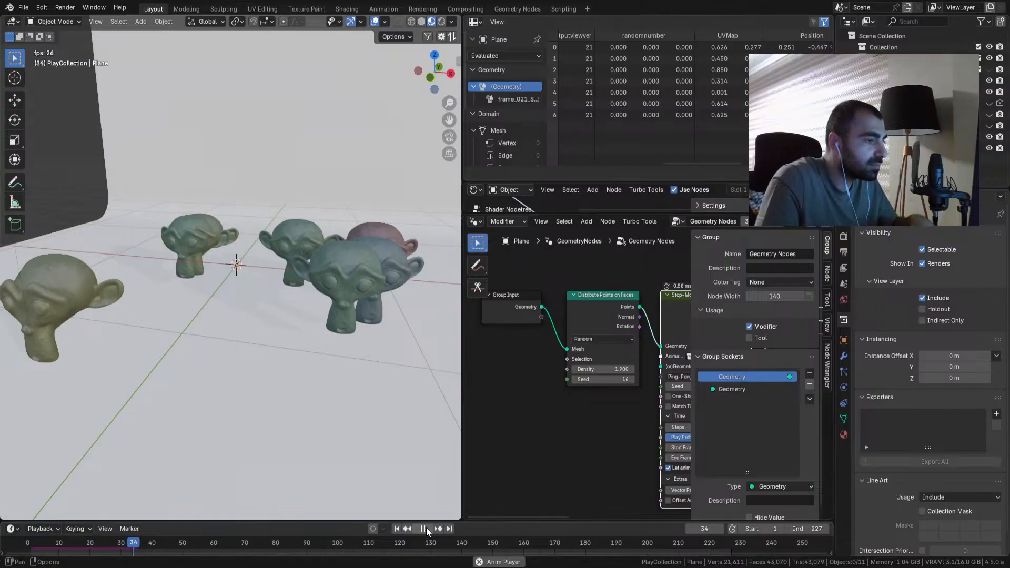
# Step: Stop playback at the first frame and step the Distribute Points on Faces seed up past 40, trying different layouts
pyautogui.click(428, 529)
pyautogui.click(397, 529)
pyautogui.moveTo(600, 379); pyautogui.dragTo(615, 380)
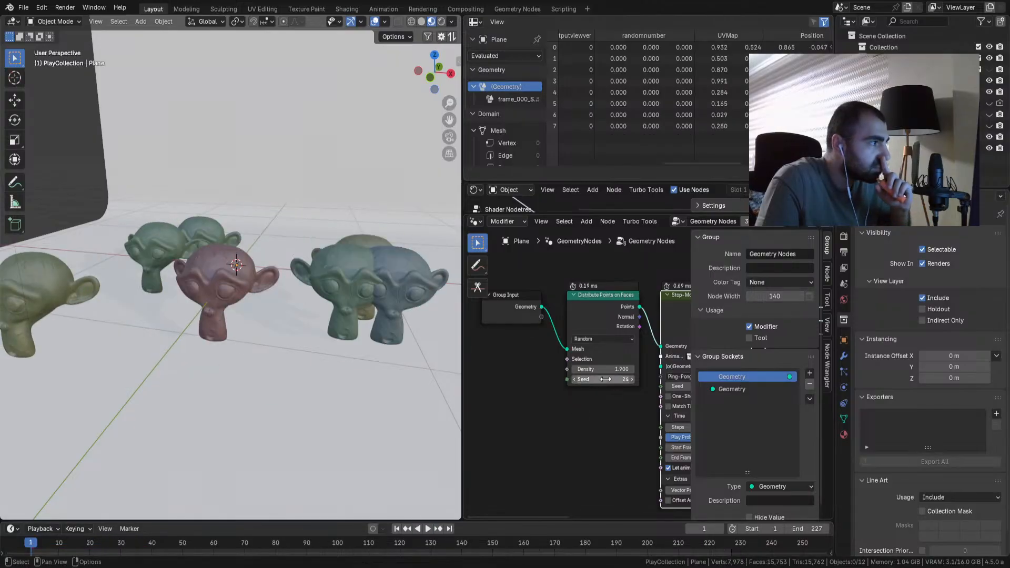
pyautogui.click(632, 379)
pyautogui.click(632, 379)
pyautogui.click(632, 379)
pyautogui.click(632, 379)
pyautogui.click(632, 379)
pyautogui.click(632, 380)
pyautogui.click(632, 379)
pyautogui.click(632, 380)
pyautogui.click(632, 379)
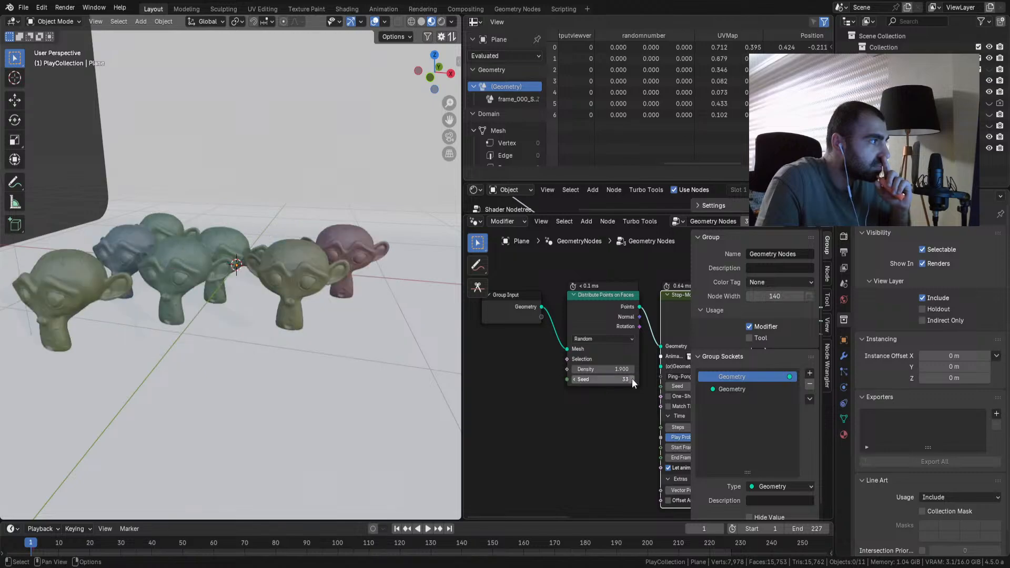
pyautogui.click(632, 379)
pyautogui.click(632, 380)
pyautogui.click(632, 380)
pyautogui.click(632, 379)
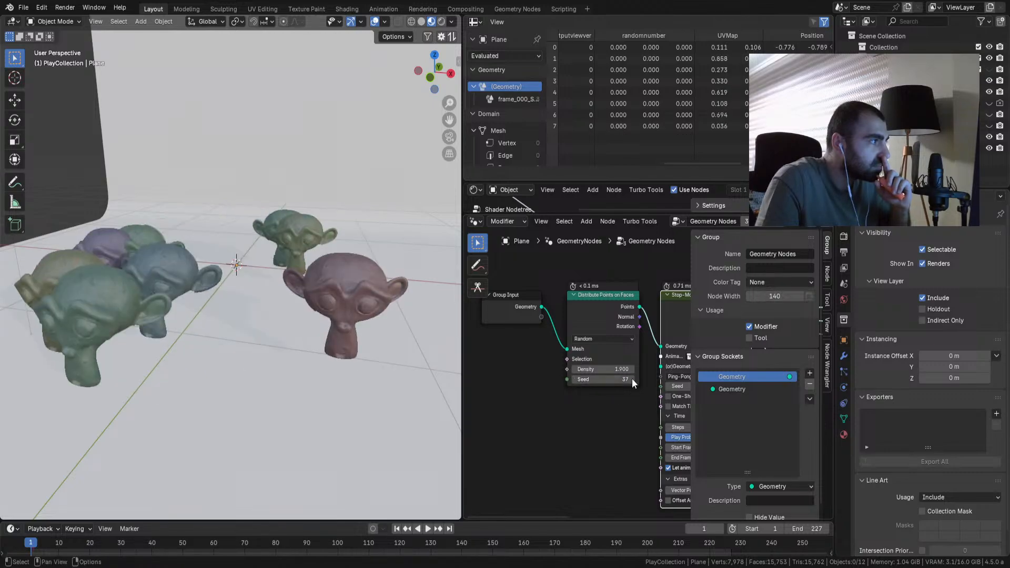
pyautogui.click(633, 380)
pyautogui.click(632, 380)
pyautogui.click(632, 379)
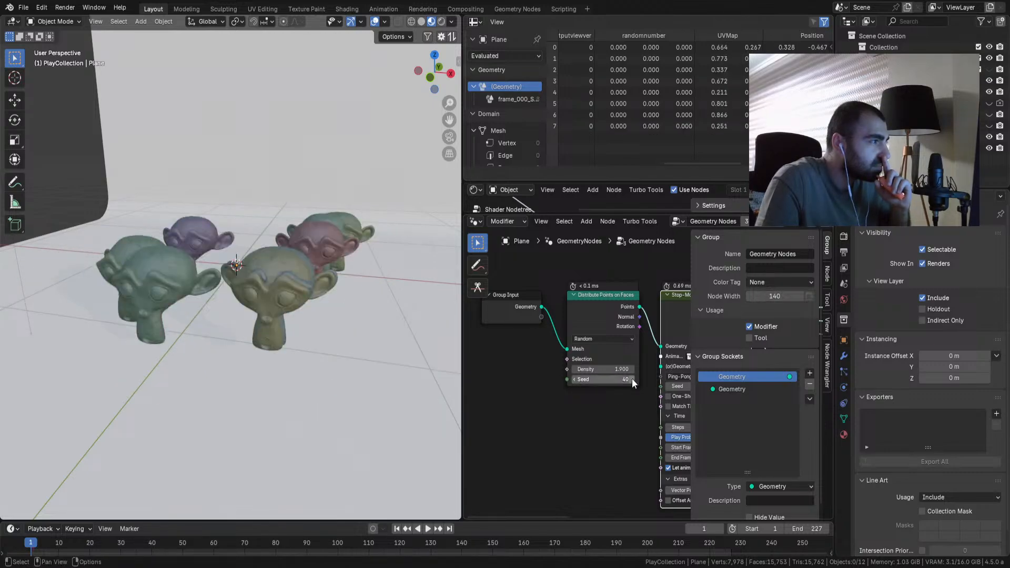
pyautogui.click(632, 380)
# Step: Set the Distribute Points on Faces density to 1.1 and its seed to 52
pyautogui.moveTo(605, 379)
pyautogui.mouseDown()
pyautogui.moveTo(616, 379)
pyautogui.moveTo(607, 370)
pyautogui.mouseUp()
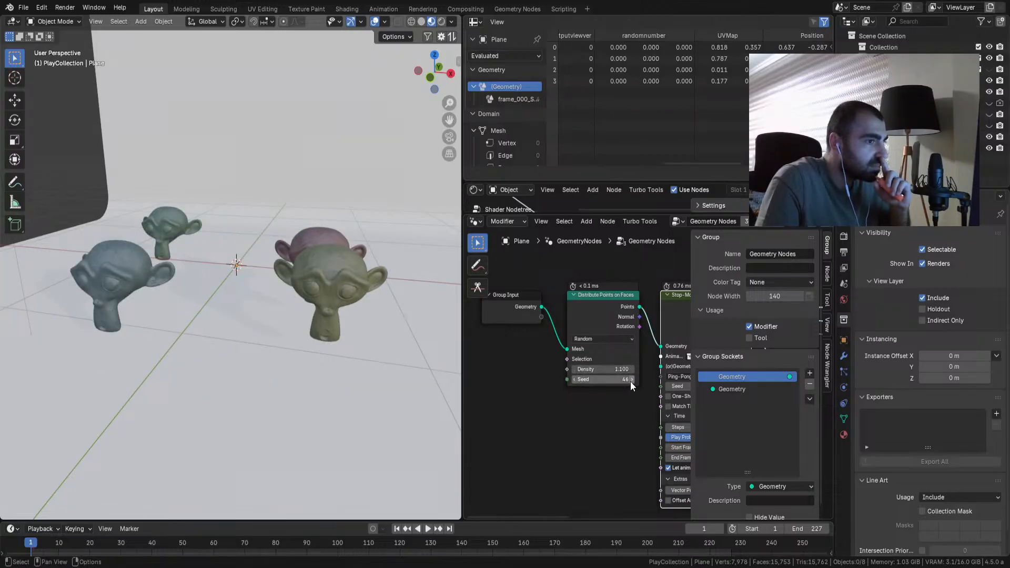
pyautogui.click(632, 380)
pyautogui.click(631, 381)
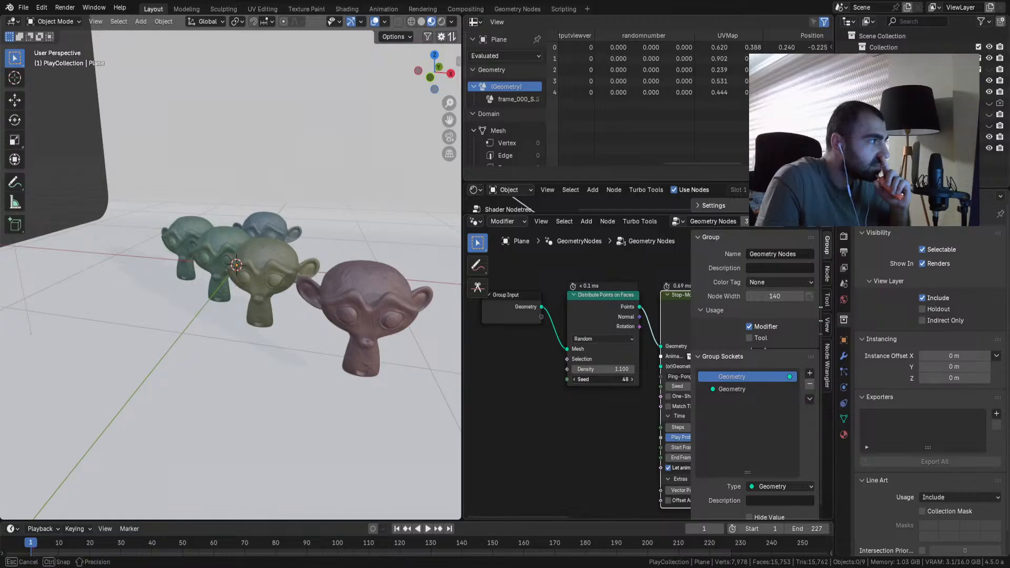
pyautogui.click(631, 380)
pyautogui.click(631, 380)
pyautogui.click(631, 380)
pyautogui.click(631, 380)
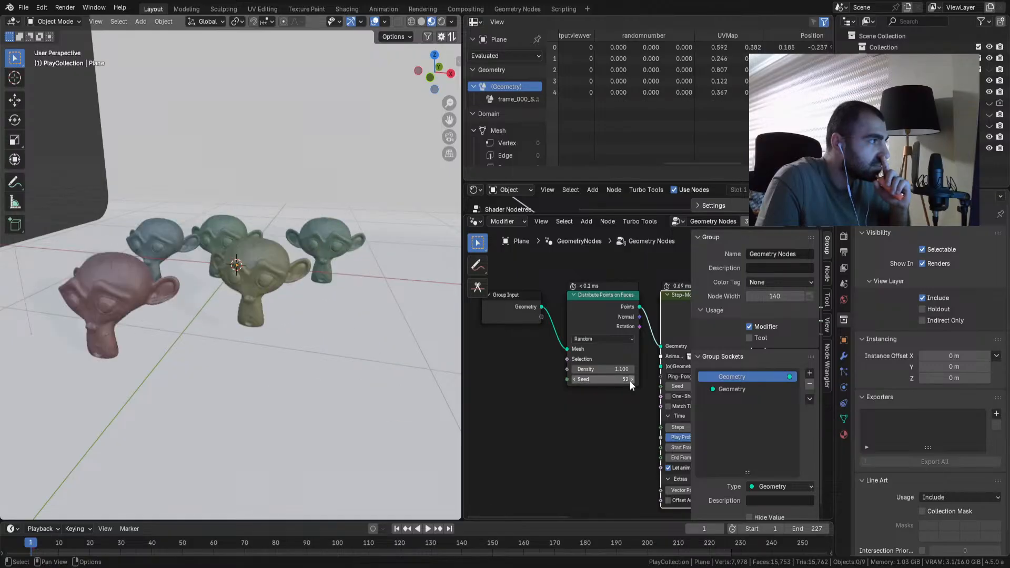
# Step: Play the animation with the scattered monkey heads framed more closely in the viewport
pyautogui.scroll(-2, 369, 356)
pyautogui.moveTo(369, 356); pyautogui.dragTo(380, 356, button='middle')
pyautogui.scroll(3, 380, 357)
pyautogui.scroll(-1, 376, 358)
pyautogui.scroll(1, 377, 359)
pyautogui.press('space')
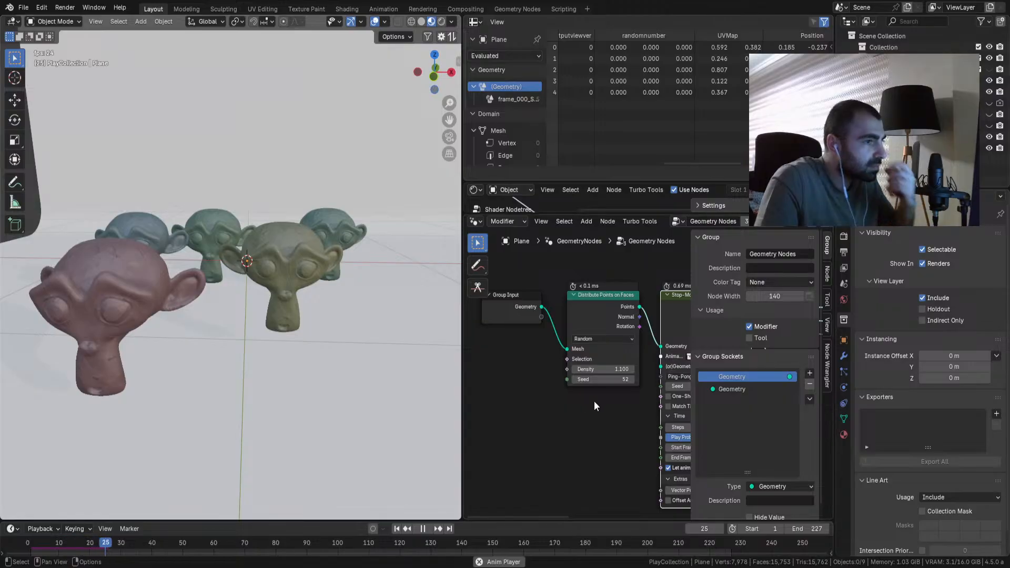
# Step: Enter the Stop-Motion Advanced V1 group, hide the sidebar, and shift the Divide, negative and Random Value nodes slightly up above randomnumber
pyautogui.press('Tab')
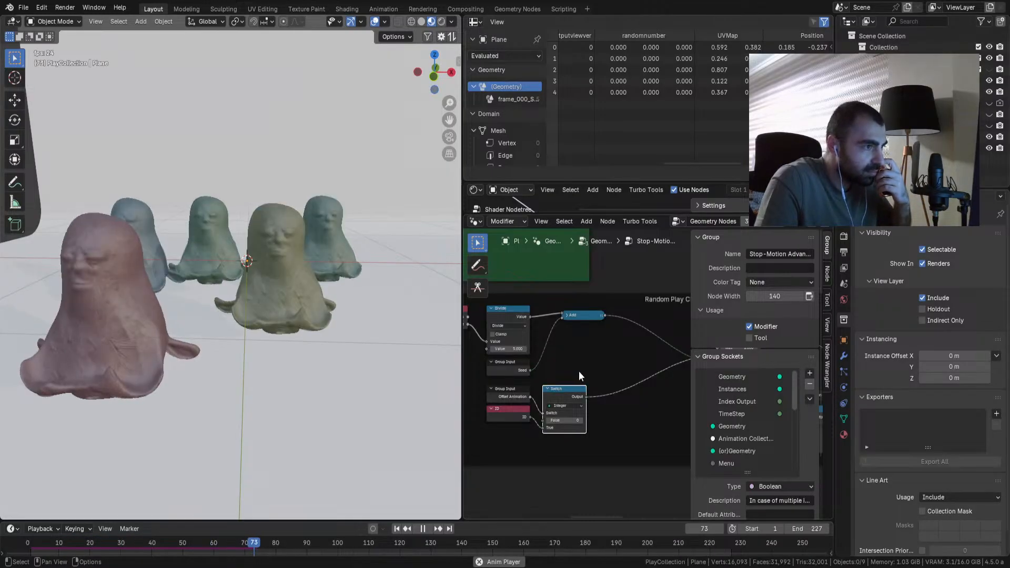
pyautogui.scroll(-4, 571, 372)
pyautogui.press('n')
pyautogui.moveTo(543, 394); pyautogui.dragTo(737, 522, button='middle')
pyautogui.moveTo(631, 169); pyautogui.dragTo(723, 173, button='middle')
pyautogui.moveTo(619, 278)
pyautogui.mouseDown(button='middle')
pyautogui.moveTo(622, 307)
pyautogui.moveTo(289, 465)
pyautogui.mouseUp(button='middle')
pyautogui.scroll(1, 656, 390)
pyautogui.moveTo(655, 395)
pyautogui.mouseDown(button='middle')
pyautogui.moveTo(649, 355)
pyautogui.moveTo(516, 341)
pyautogui.moveTo(615, 369)
pyautogui.moveTo(475, 315)
pyautogui.moveTo(825, 307)
pyautogui.moveTo(763, 293)
pyautogui.mouseUp(button='middle')
pyautogui.moveTo(698, 312)
pyautogui.mouseDown(button='middle')
pyautogui.moveTo(631, 338)
pyautogui.moveTo(800, 367)
pyautogui.mouseUp(button='middle')
pyautogui.moveTo(747, 324); pyautogui.dragTo(599, 428, button='middle')
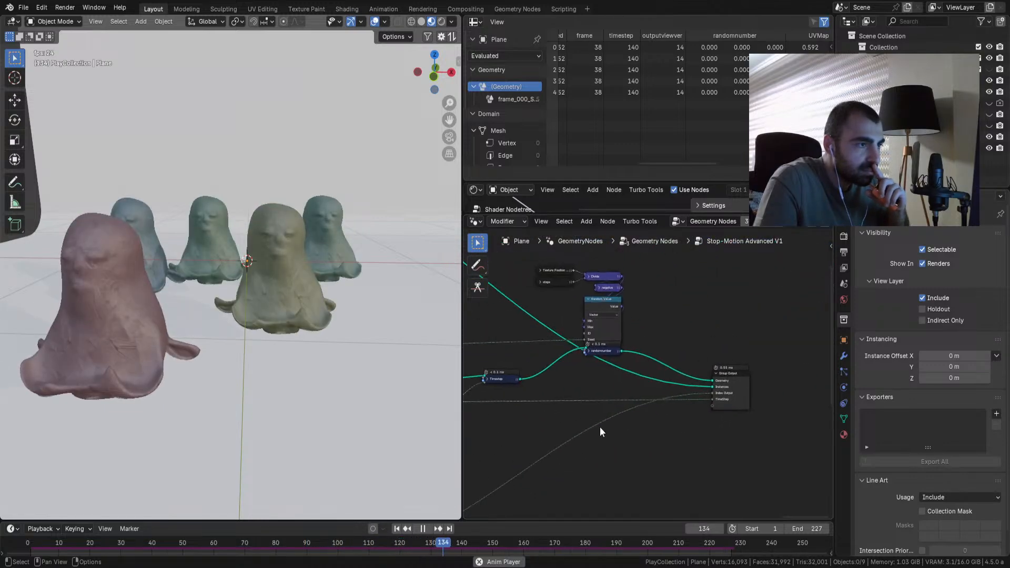
pyautogui.moveTo(605, 262); pyautogui.dragTo(595, 298)
pyautogui.click(655, 306)
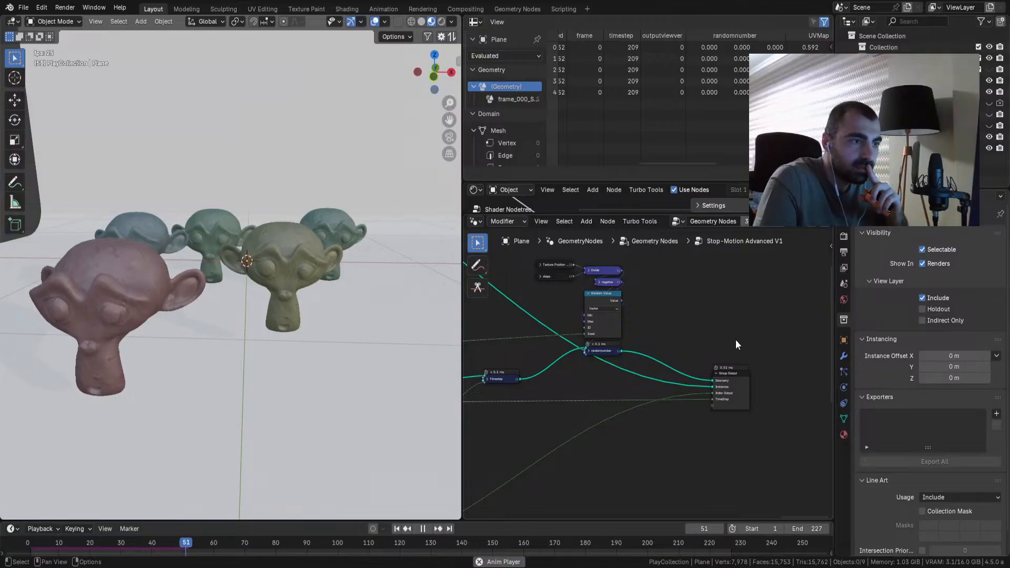
# Step: Pause playback to examine the execution times at Group Output and the simulation zone, resume it, and leave the group
pyautogui.press('space')
pyautogui.moveTo(760, 387); pyautogui.dragTo(725, 376, button='middle')
pyautogui.scroll(10, 694, 372)
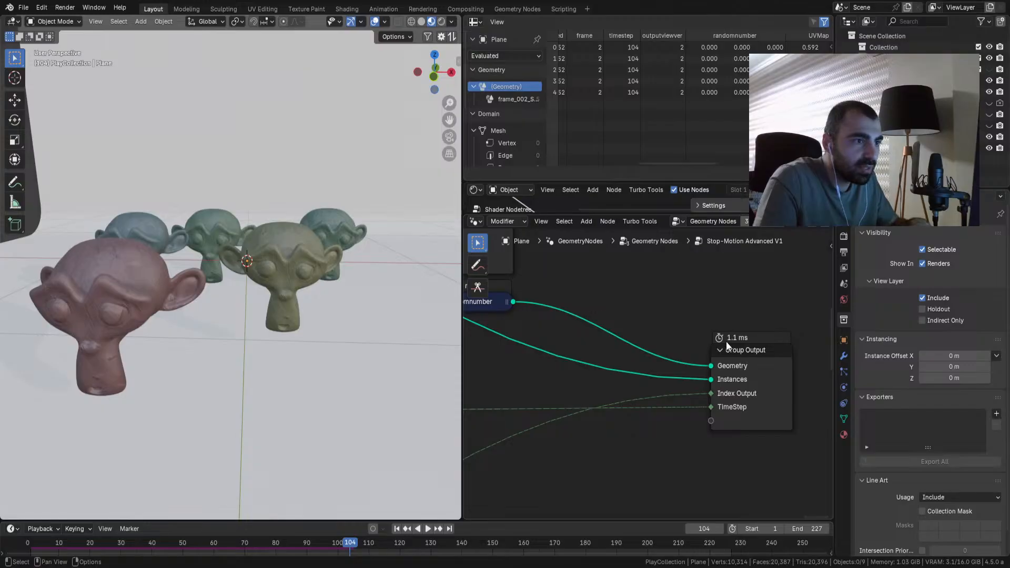
pyautogui.scroll(-11, 670, 360)
pyautogui.scroll(6, 667, 359)
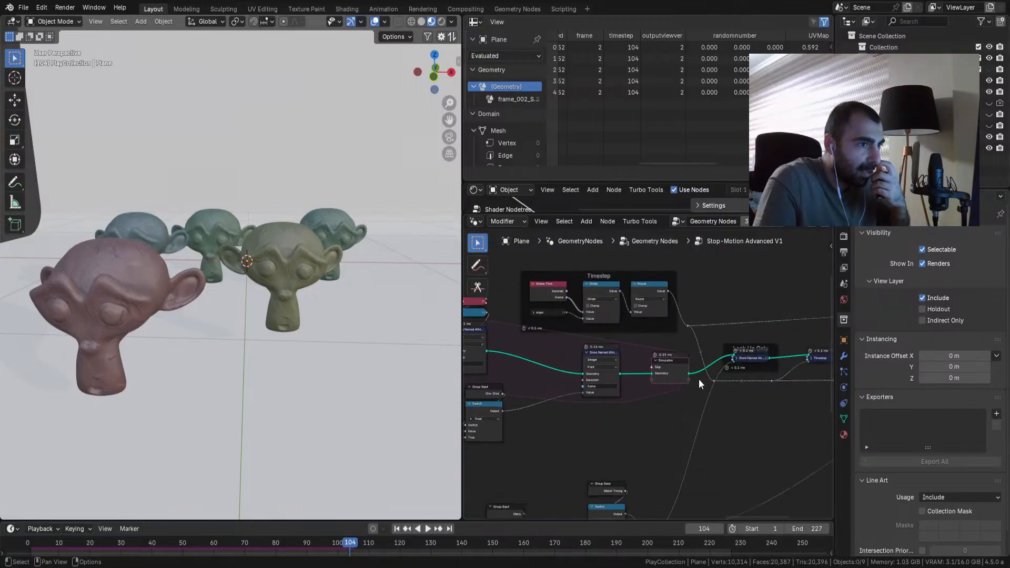
pyautogui.press('space')
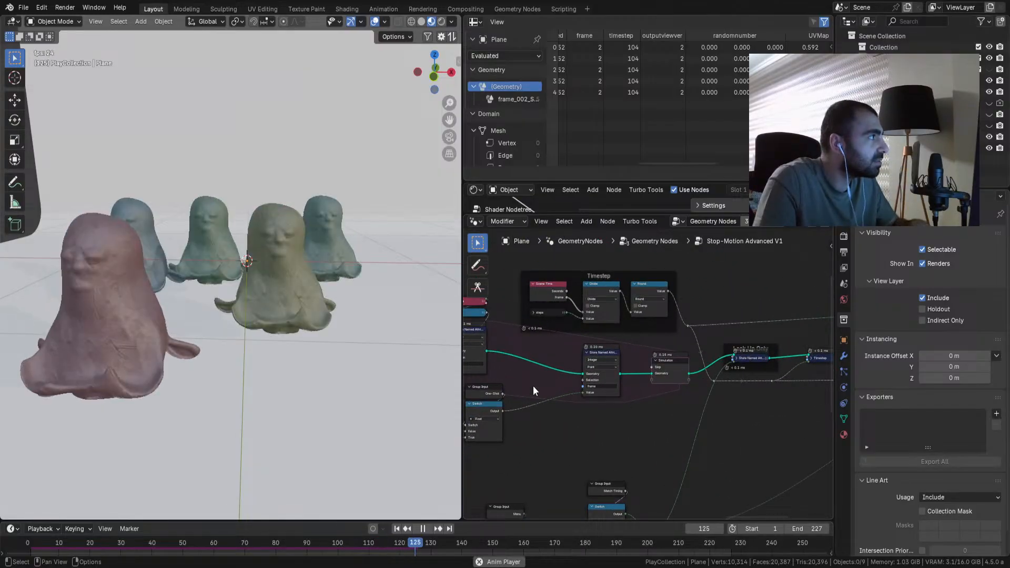
pyautogui.press('Tab')
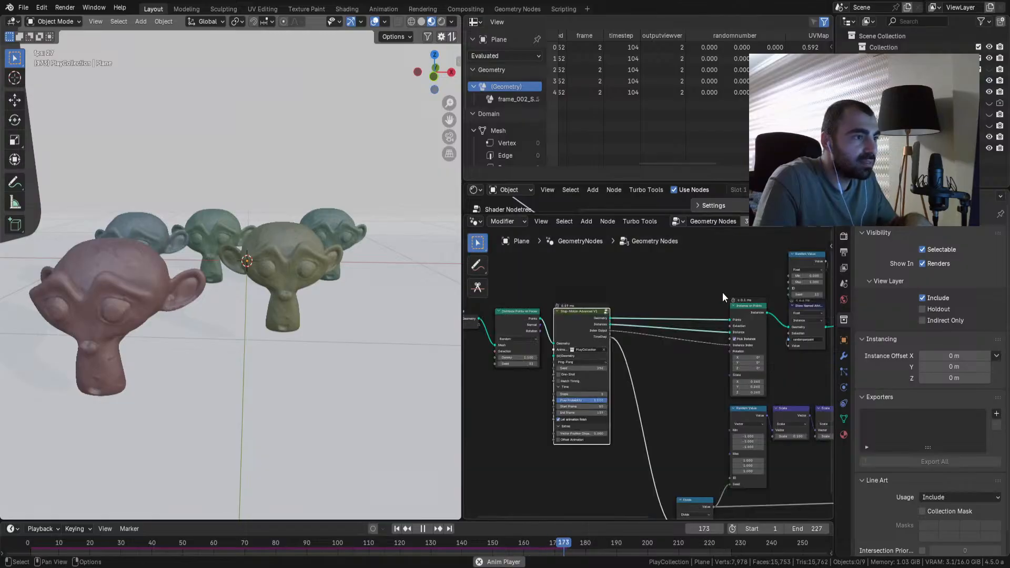
# Step: Turn on Offset Animation on the Stop-Motion Advanced V1 node and reopen the group during playback
pyautogui.click(581, 439)
pyautogui.scroll(-1, 775, 226)
pyautogui.press('Tab')
pyautogui.moveTo(623, 317); pyautogui.dragTo(667, 327, button='middle')
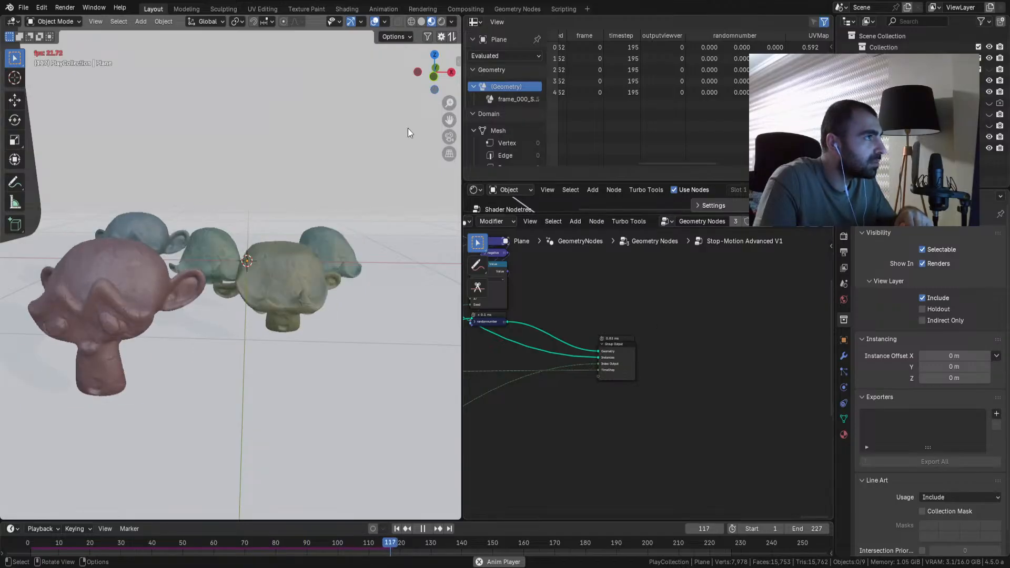
# Step: Compare playback speed between Solid and Material Preview shading, and examine the nodes leading to Group Output
pyautogui.click(422, 22)
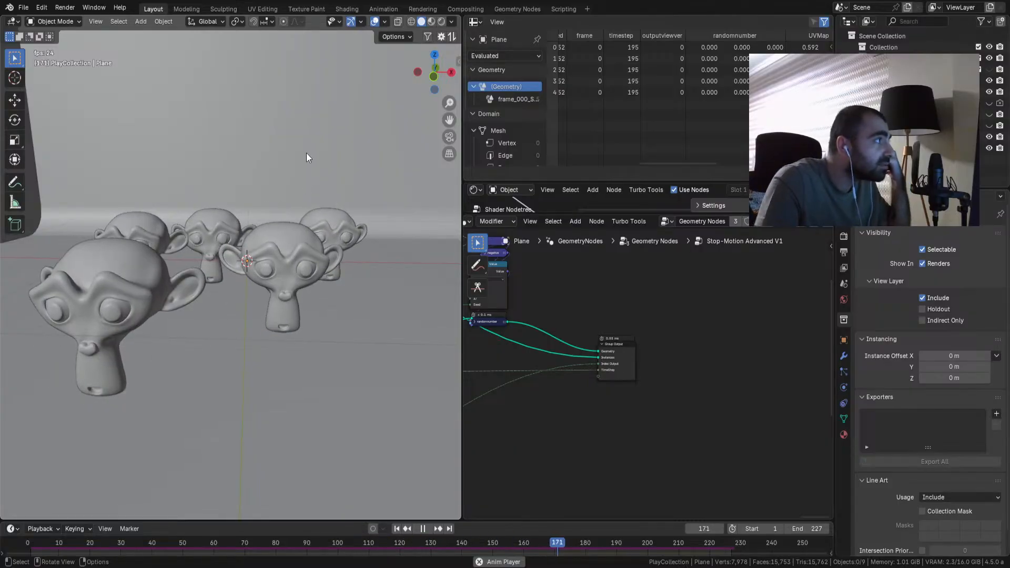
pyautogui.click(432, 23)
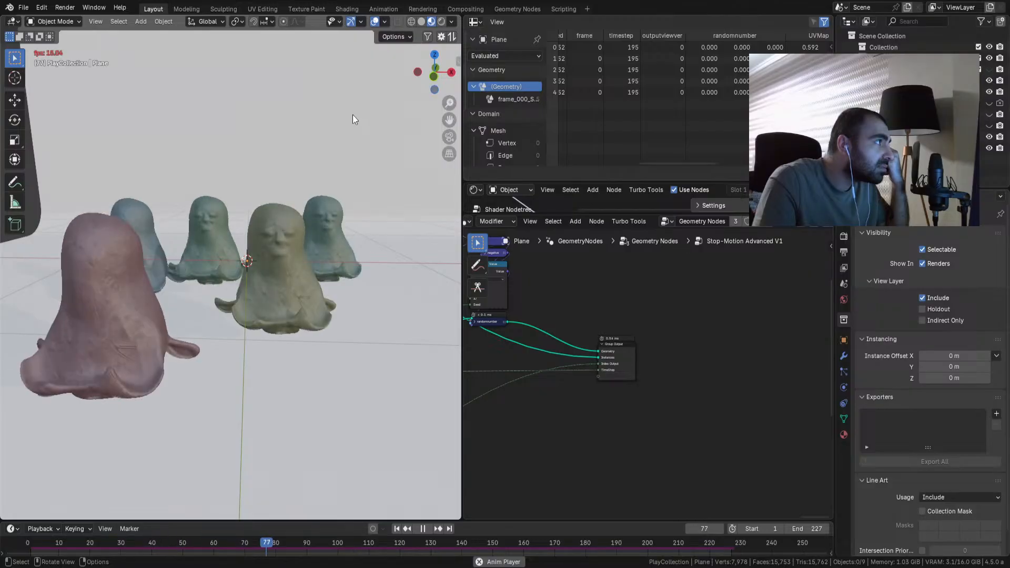
pyautogui.moveTo(573, 301); pyautogui.dragTo(652, 337, button='middle')
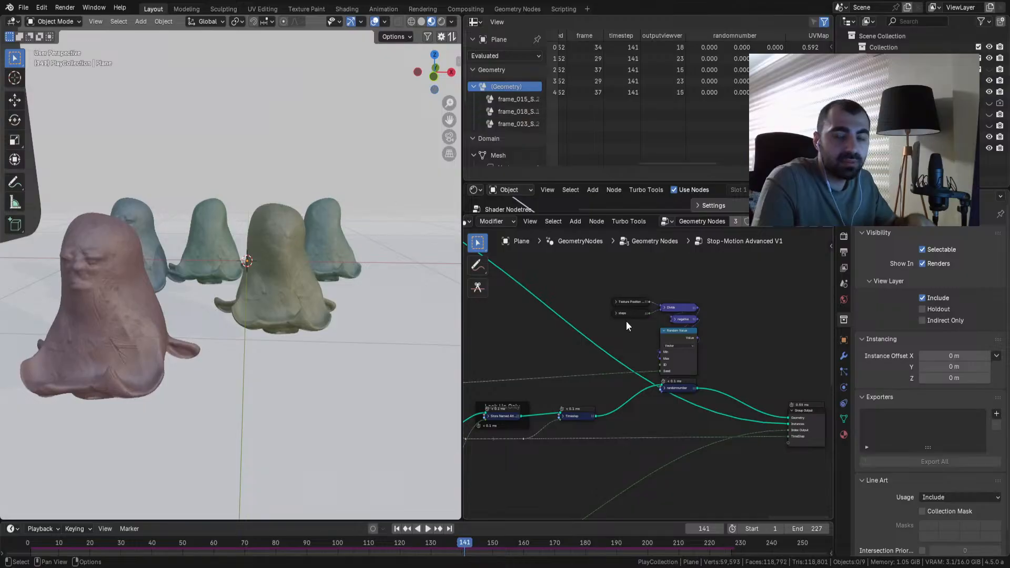
pyautogui.scroll(-5, 567, 298)
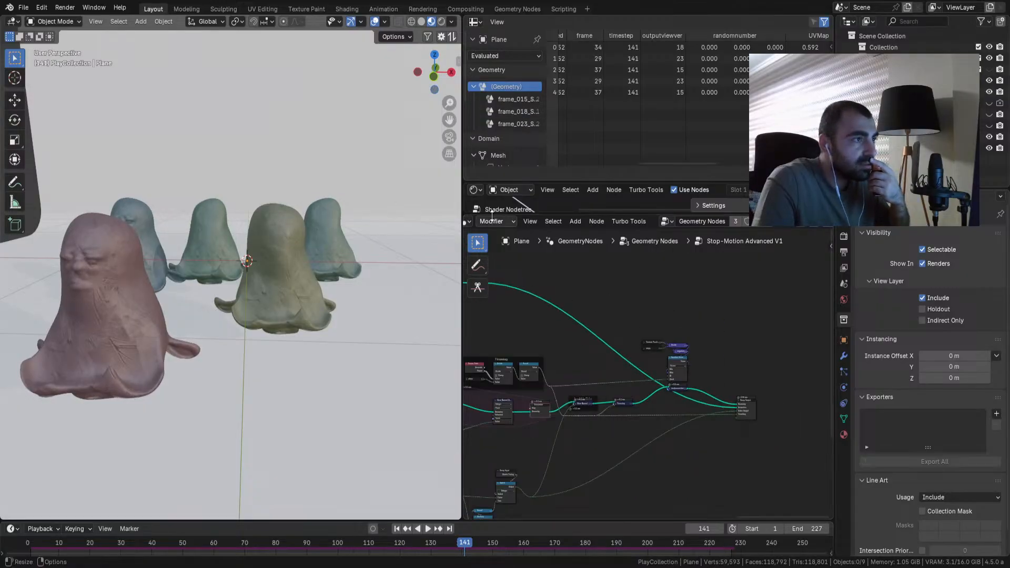
pyautogui.scroll(2, 482, 220)
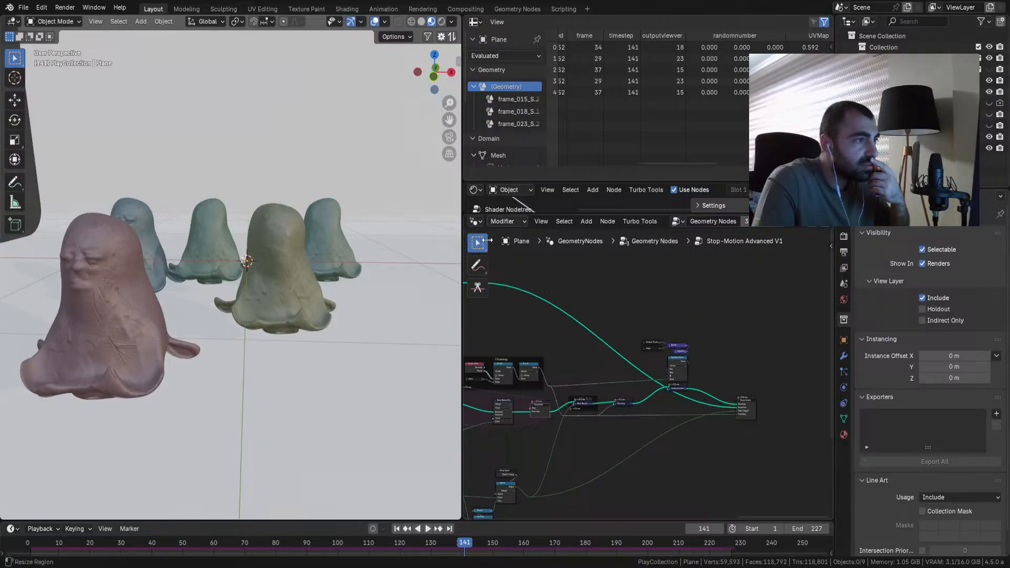
# Step: Leave the node group and mute the Triplanar UV Mapping node before Set Material
pyautogui.click(801, 223)
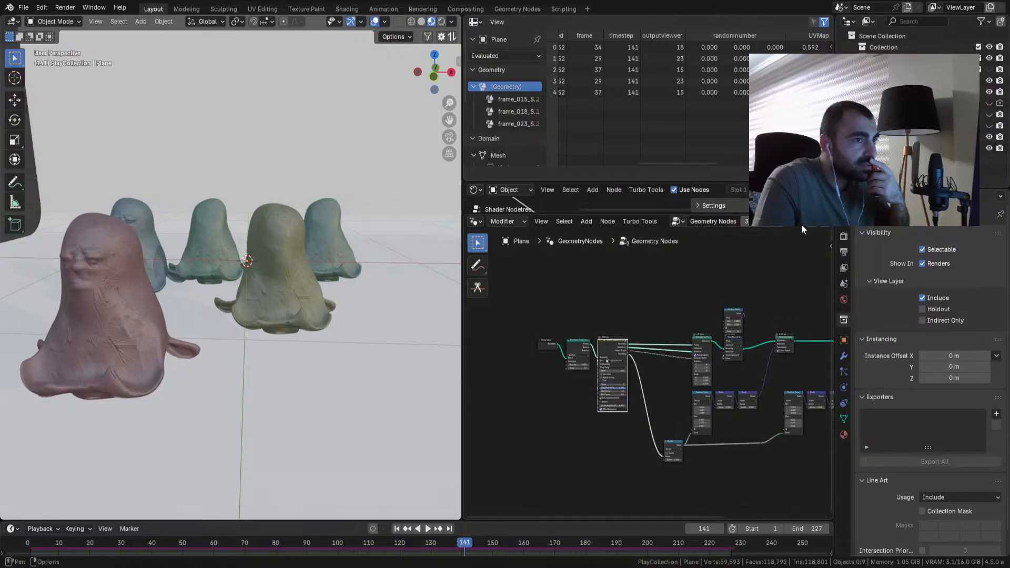
pyautogui.moveTo(728, 337); pyautogui.dragTo(465, 295, button='middle')
pyautogui.scroll(6, 658, 323)
pyautogui.moveTo(655, 324); pyautogui.dragTo(661, 370, button='middle')
pyautogui.scroll(2, 661, 370)
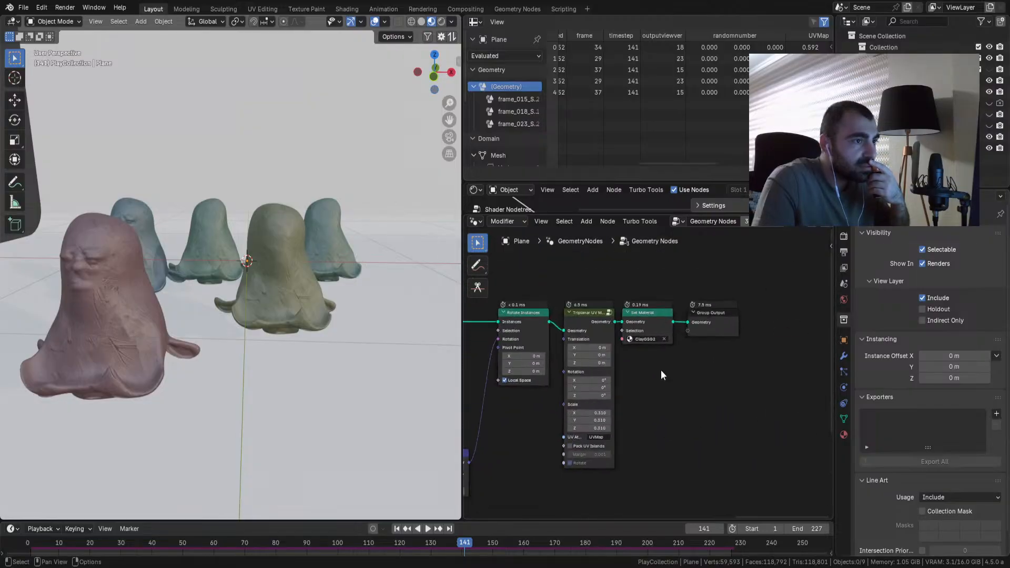
pyautogui.scroll(2, 671, 364)
pyautogui.click(576, 297)
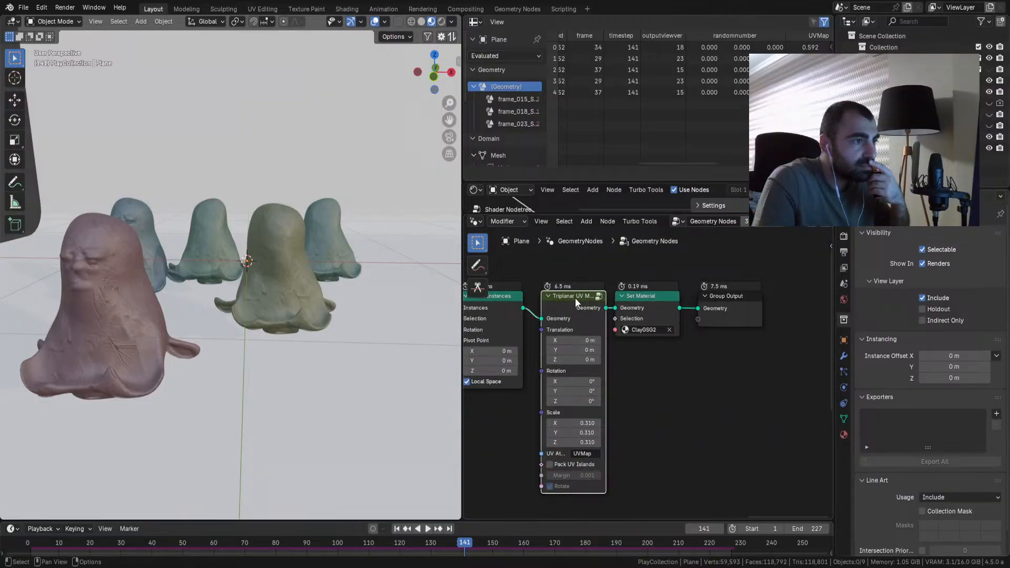
pyautogui.press('m')
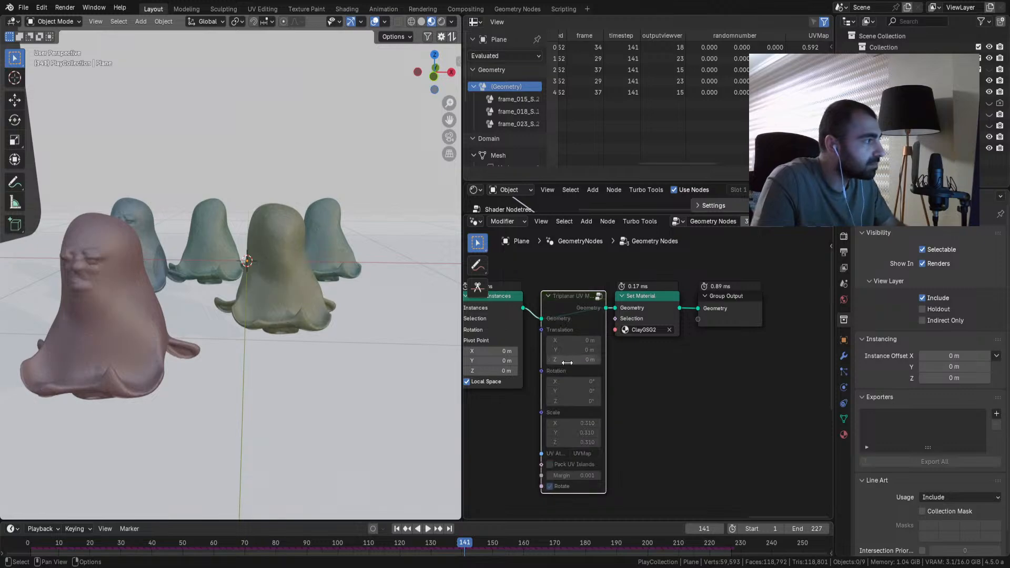
# Step: Replay the animation from the first frame with Triplanar UV Mapping muted, and stop it to judge the playback speed
pyautogui.press('space')
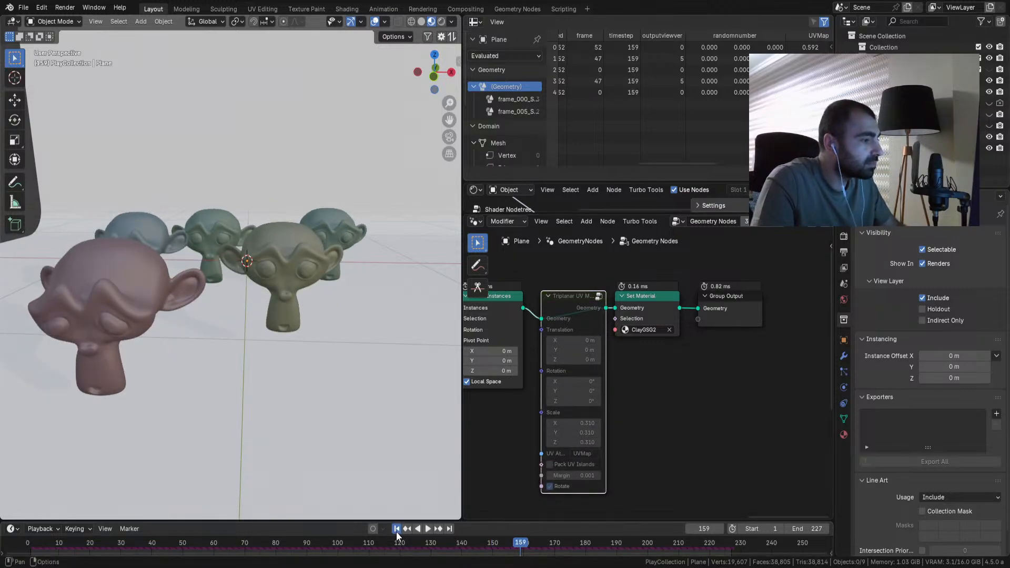
pyautogui.click(397, 529)
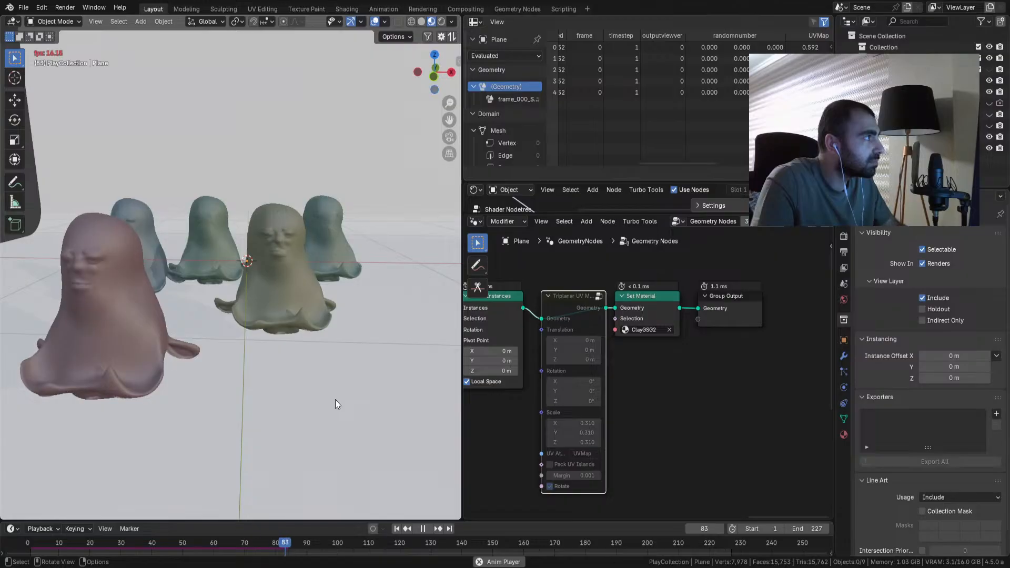
pyautogui.press('space')
# Step: Mute the Rotate Instances and Translate Instances nodes, plus the Random Value and Store Named Attribute nodes after Instance on Points
pyautogui.moveTo(584, 391); pyautogui.dragTo(843, 400, button='middle')
pyautogui.scroll(-5, 603, 412)
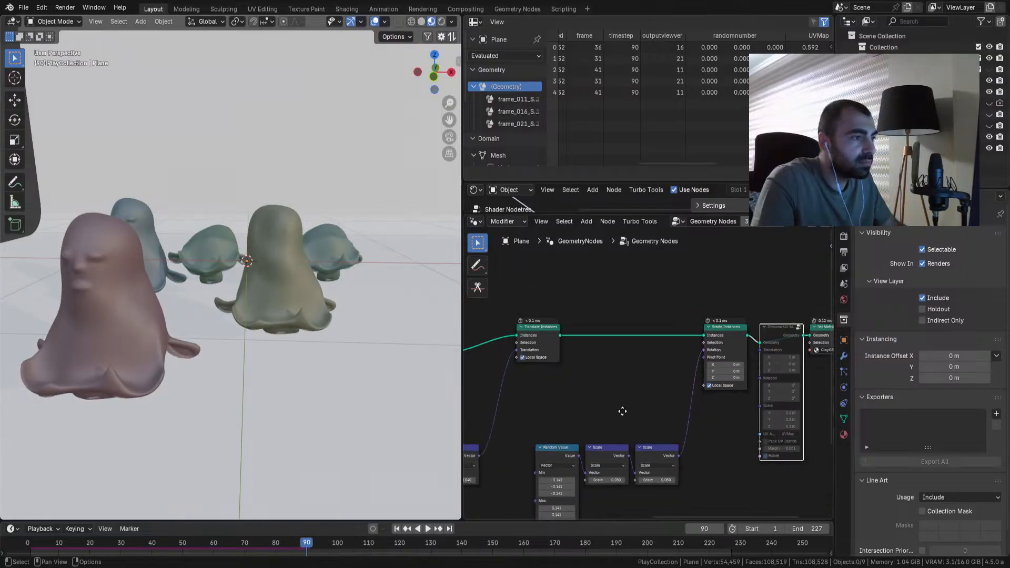
pyautogui.moveTo(603, 412); pyautogui.dragTo(682, 419, button='middle')
pyautogui.moveTo(798, 303); pyautogui.dragTo(610, 364)
pyautogui.press('m')
pyautogui.moveTo(525, 395); pyautogui.dragTo(626, 404, button='middle')
pyautogui.moveTo(624, 276); pyautogui.dragTo(573, 352)
pyautogui.press('m')
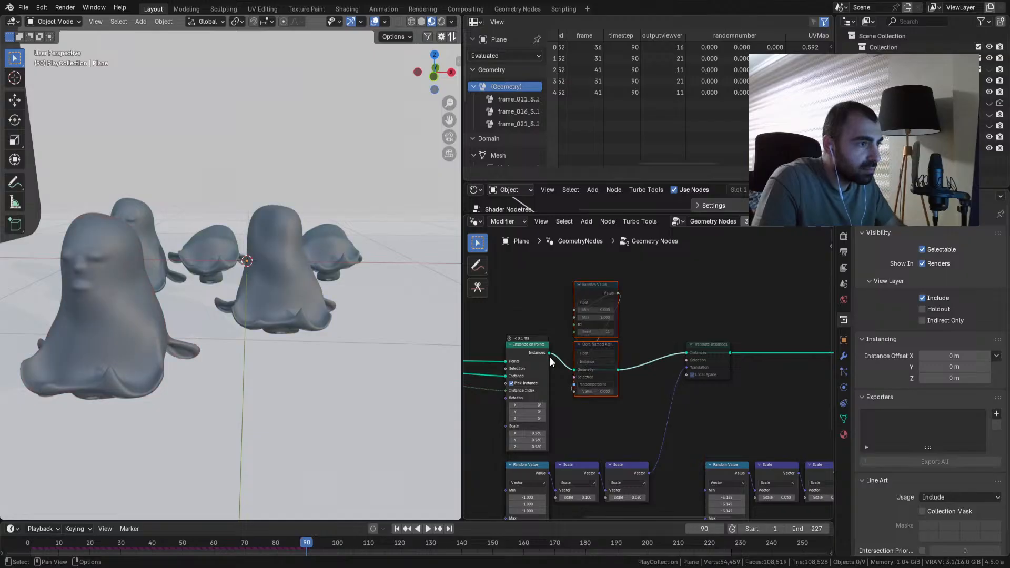
# Step: Play the animation from the first frame, stop it, and unmute the Random Value and Store Named Attribute nodes
pyautogui.click(398, 529)
pyautogui.press('space')
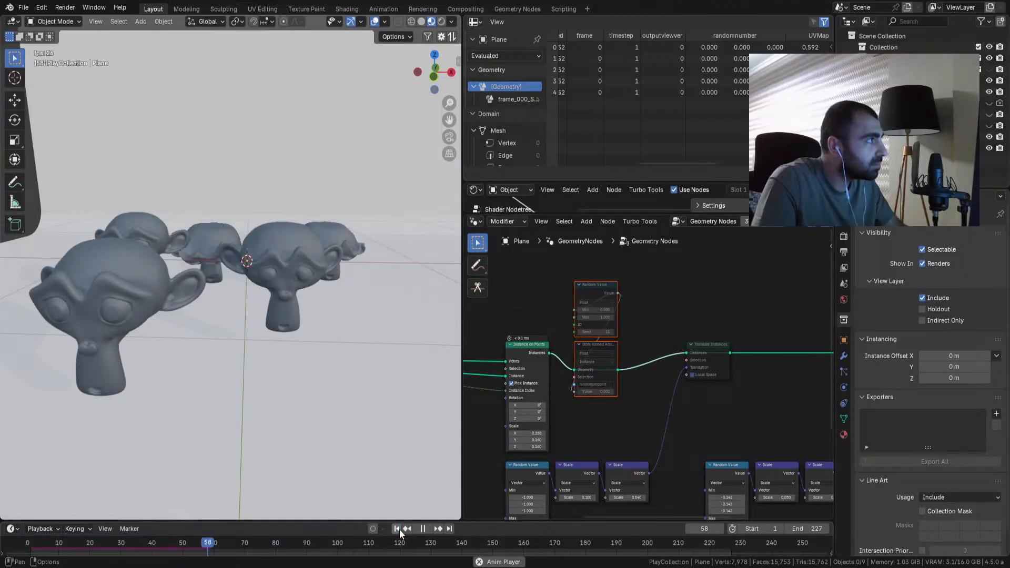
pyautogui.press('space')
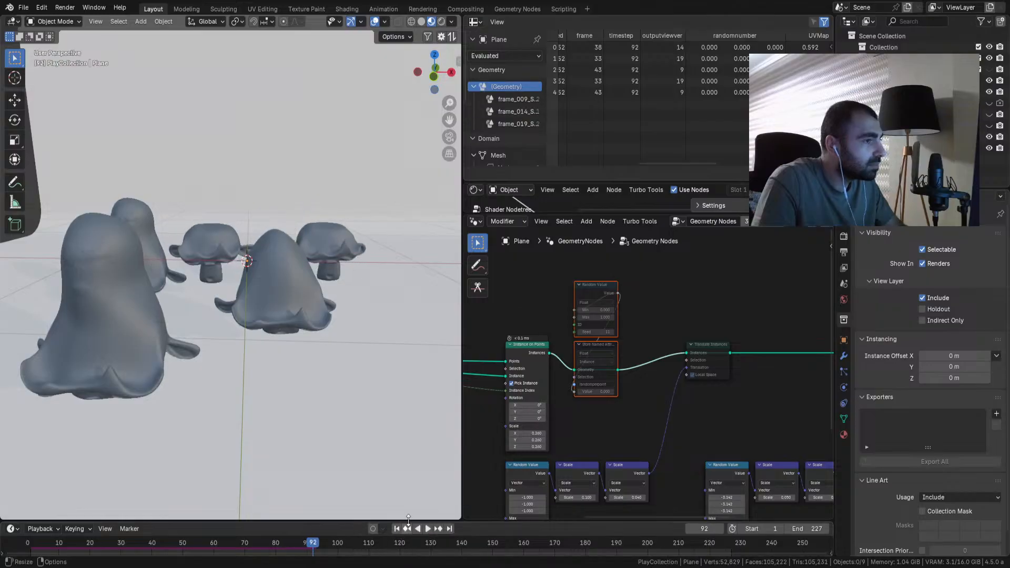
pyautogui.press('m')
# Step: Open the Stop-Motion Advanced V1 group and replace the ID node feeding the Random Play Chance Switch with an Index node
pyautogui.moveTo(529, 395); pyautogui.dragTo(728, 384, button='middle')
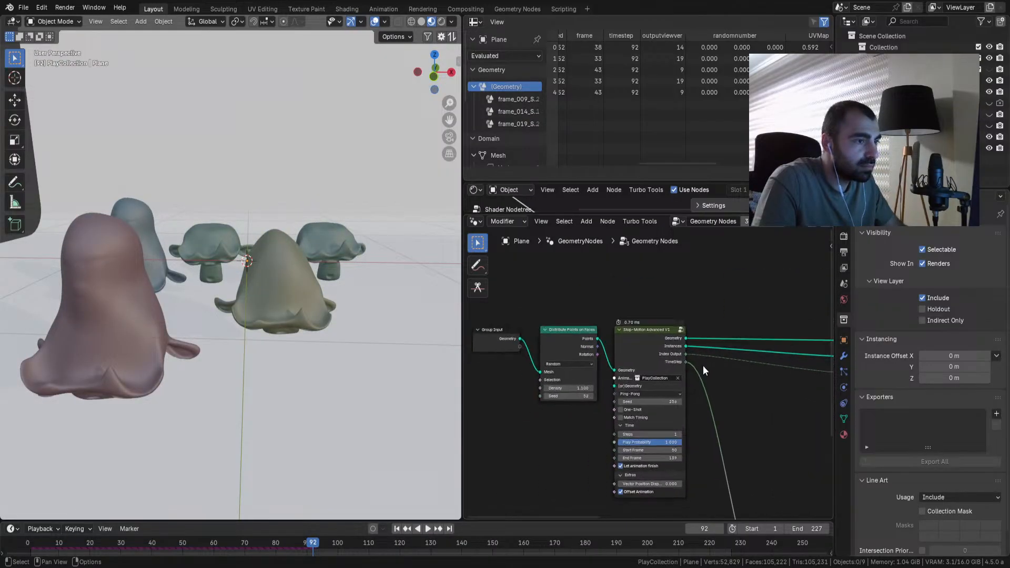
pyautogui.press('Tab')
pyautogui.moveTo(632, 388); pyautogui.dragTo(683, 370, button='middle')
pyautogui.scroll(6, 627, 393)
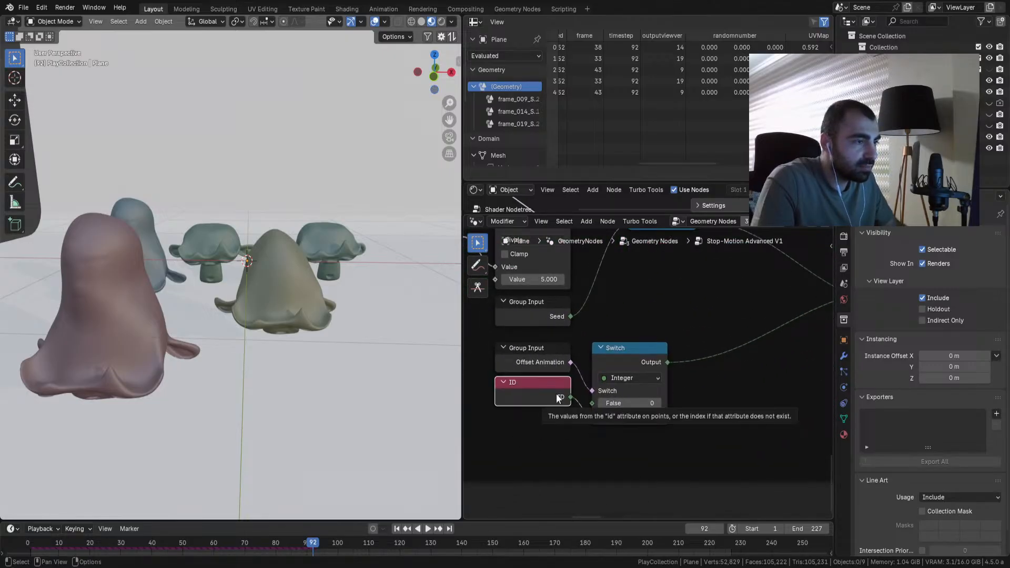
pyautogui.press('x')
pyautogui.scroll(-2, 555, 413)
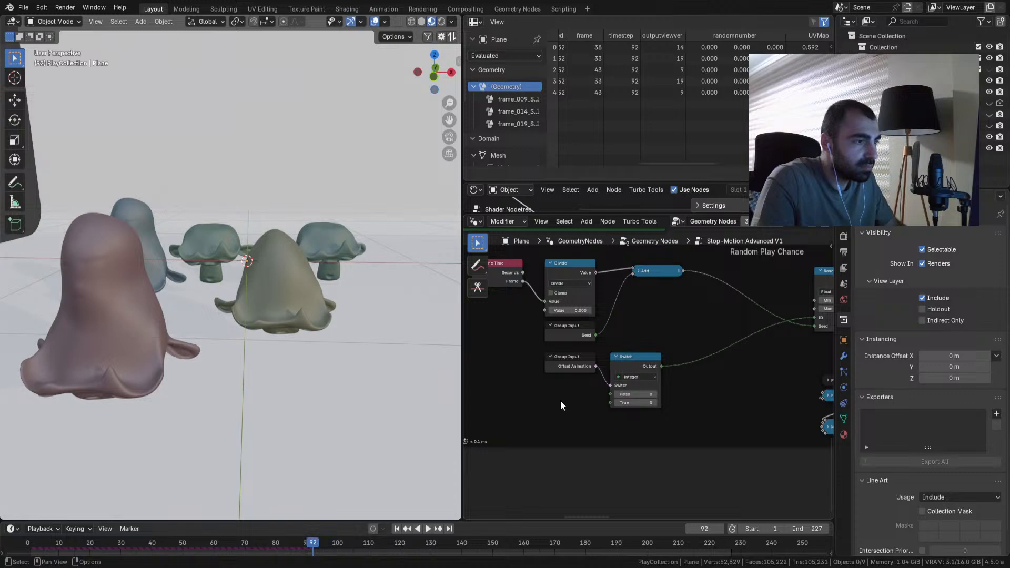
pyautogui.hotkey('shift', 'a')
pyautogui.write('index')
pyautogui.click(527, 427)
pyautogui.click(545, 391)
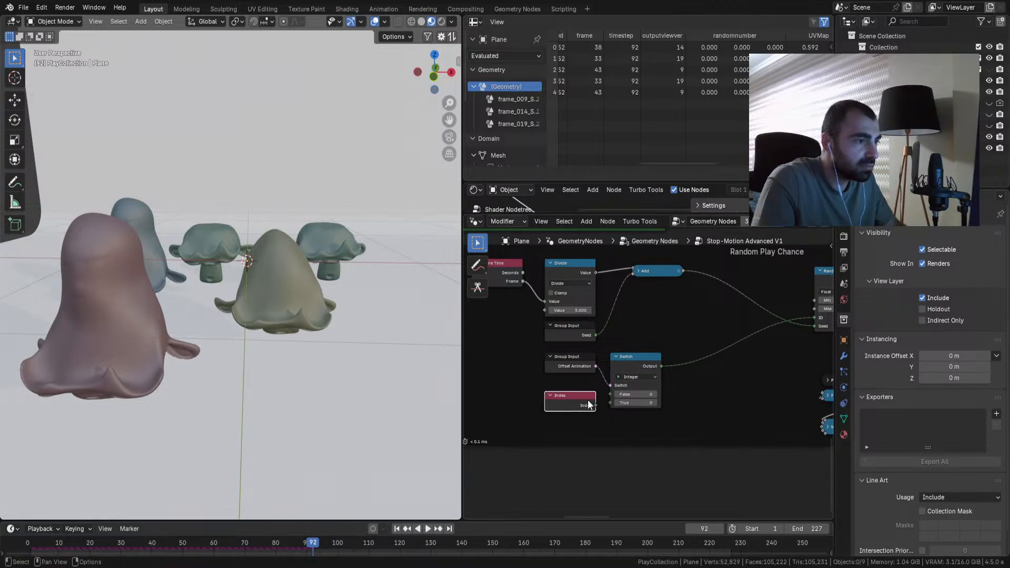
# Step: Play the animation from the first frame with Index feeding the Switch, and stop it to judge the playback speed
pyautogui.click(396, 528)
pyautogui.press('space')
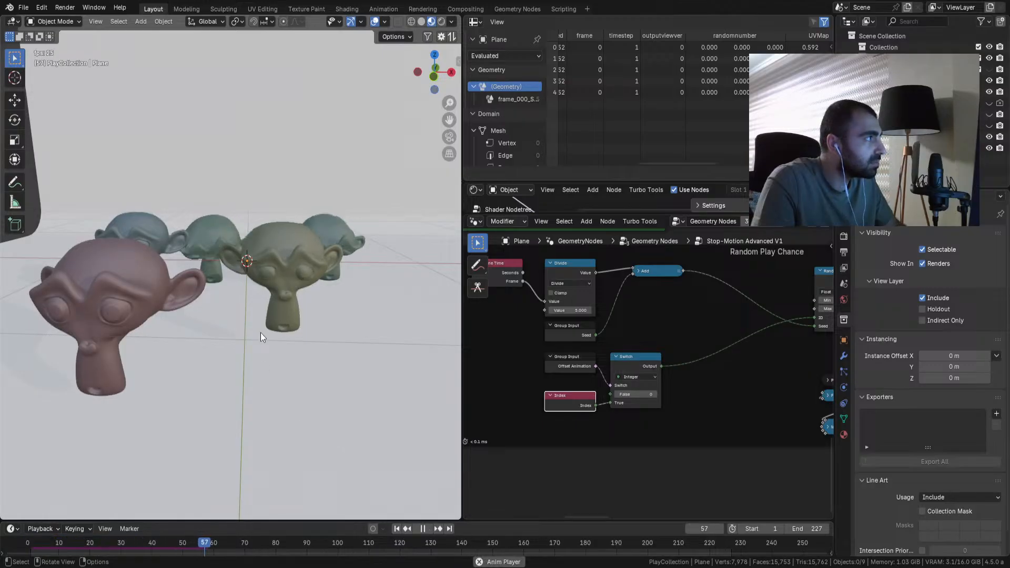
pyautogui.press('space')
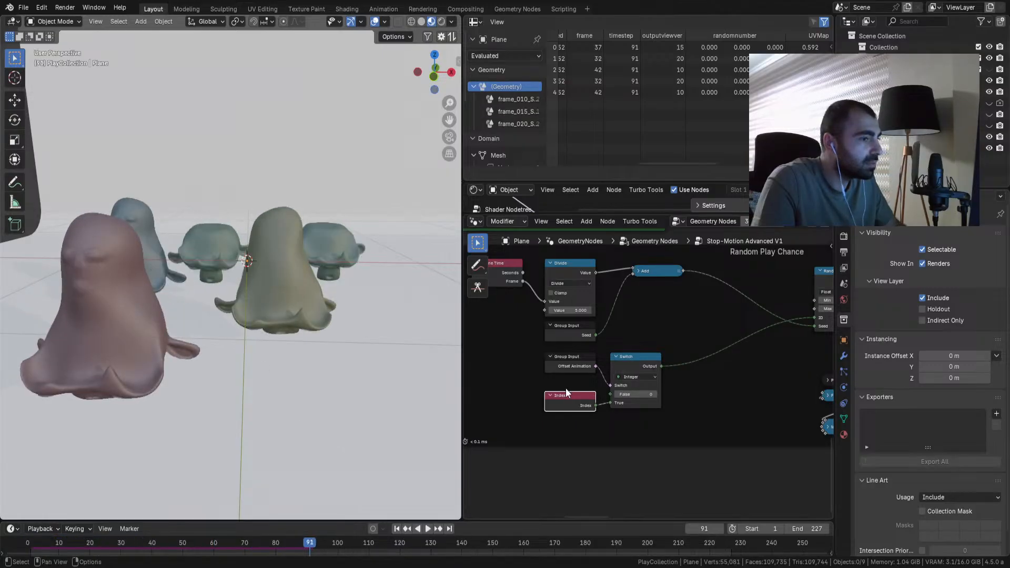
# Step: Disconnect Index from the Switch's True input and replay the animation from the first frame
pyautogui.moveTo(596, 406); pyautogui.dragTo(589, 417)
pyautogui.press('Escape')
pyautogui.click(398, 529)
pyautogui.press('space')
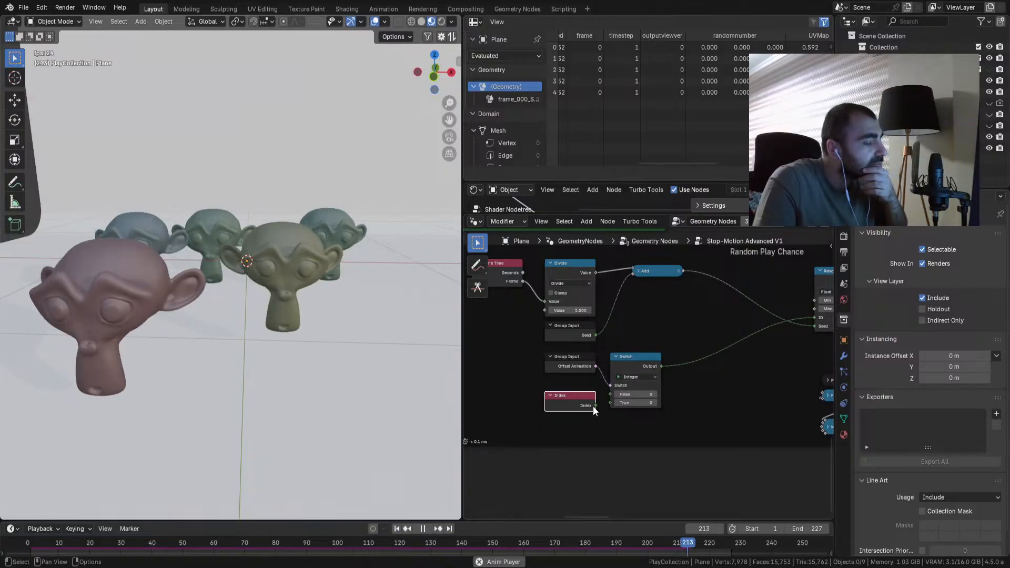
# Step: Reconnect Index to the Switch's True input and restart playback from the first frame
pyautogui.moveTo(594, 406); pyautogui.dragTo(601, 403)
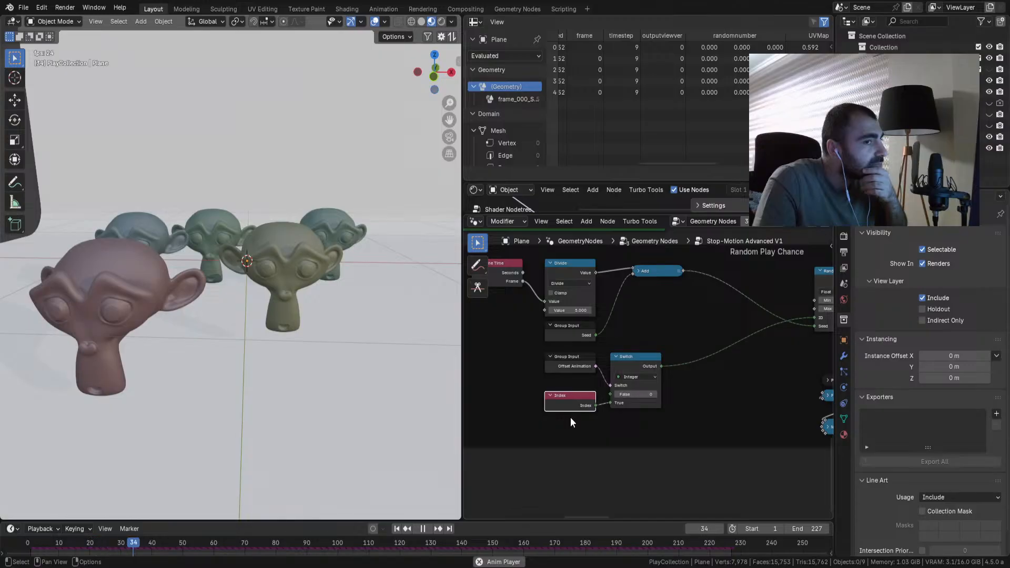
pyautogui.moveTo(614, 402); pyautogui.dragTo(494, 419, button='middle')
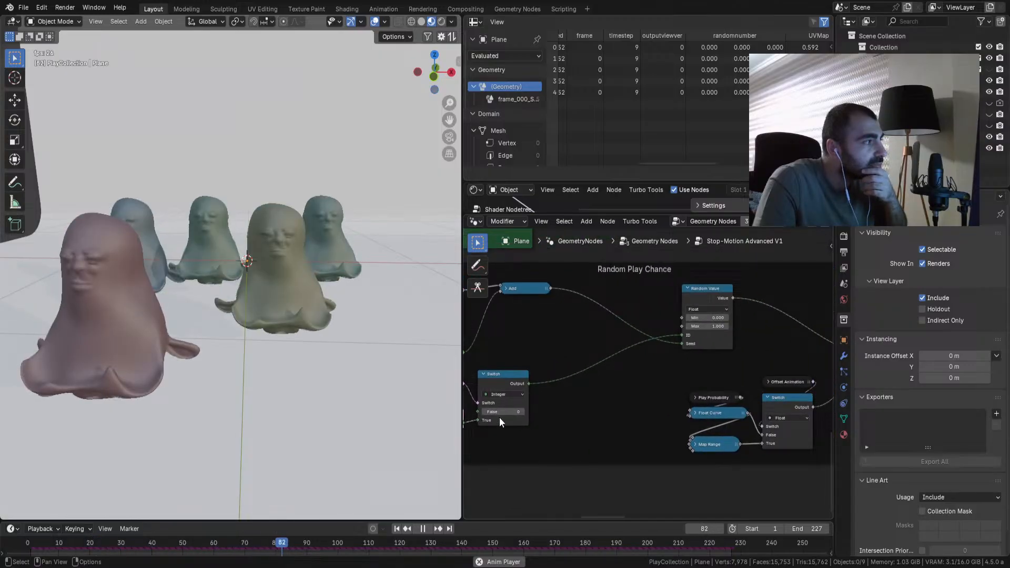
pyautogui.moveTo(500, 418)
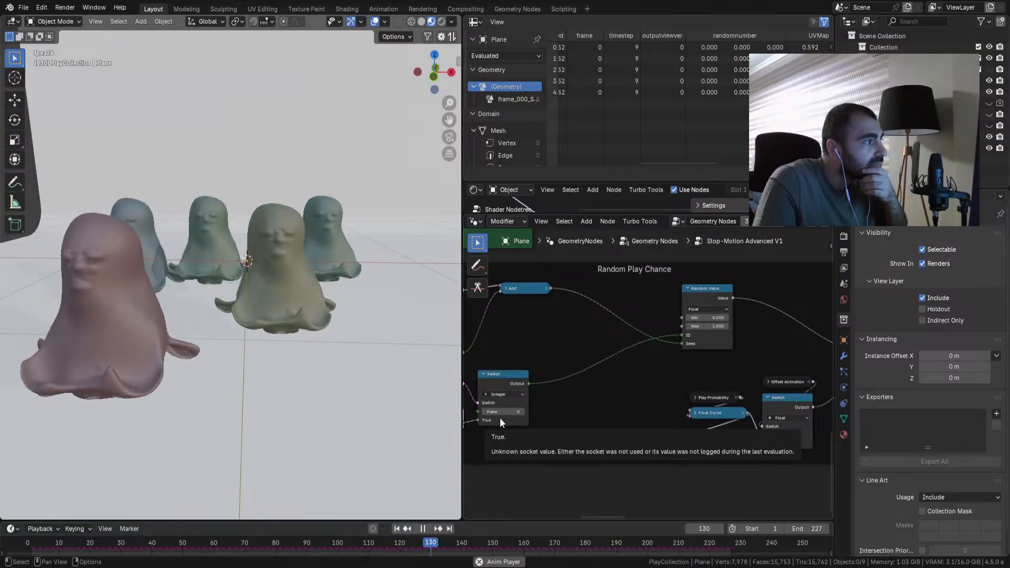
pyautogui.click(398, 529)
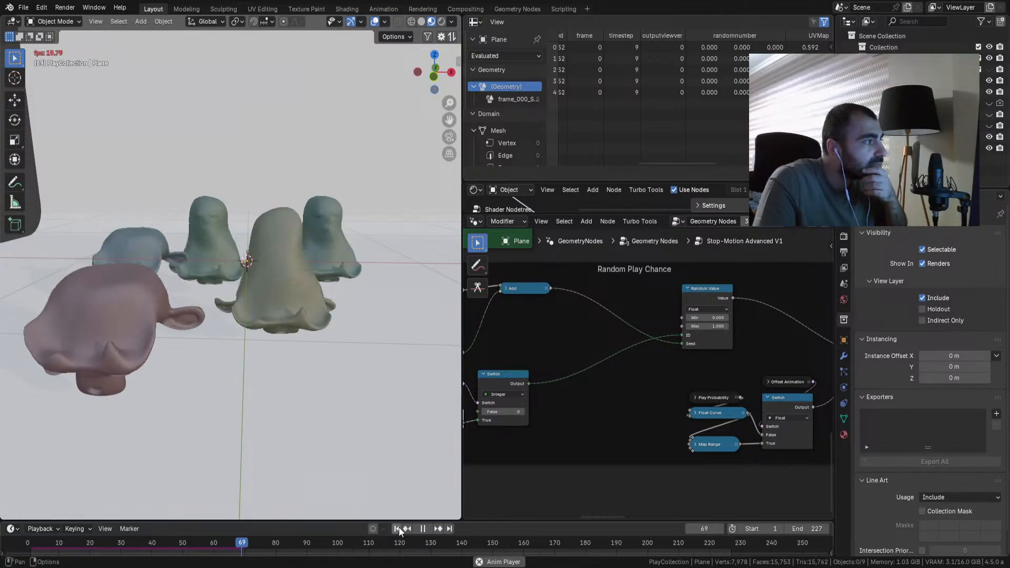
# Step: Disconnect the Add node from Random Value's Seed input, replay from the first frame, and pause
pyautogui.moveTo(682, 344); pyautogui.dragTo(586, 333)
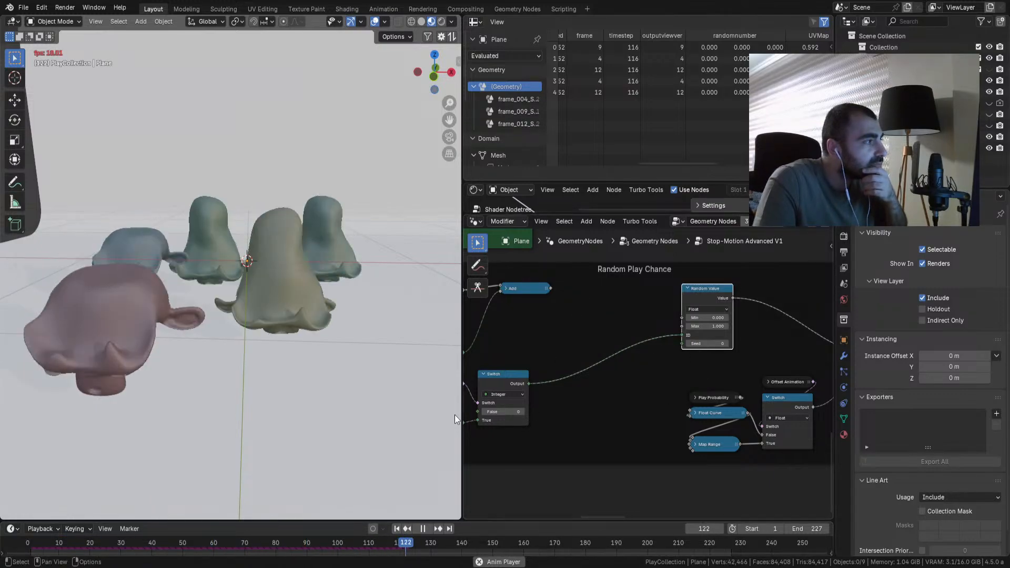
pyautogui.click(398, 529)
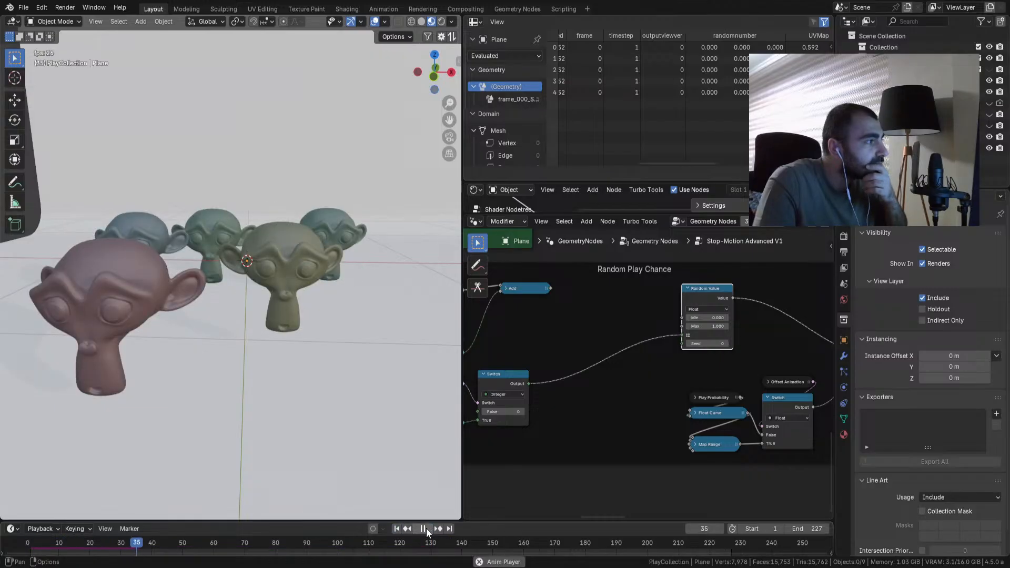
pyautogui.click(424, 529)
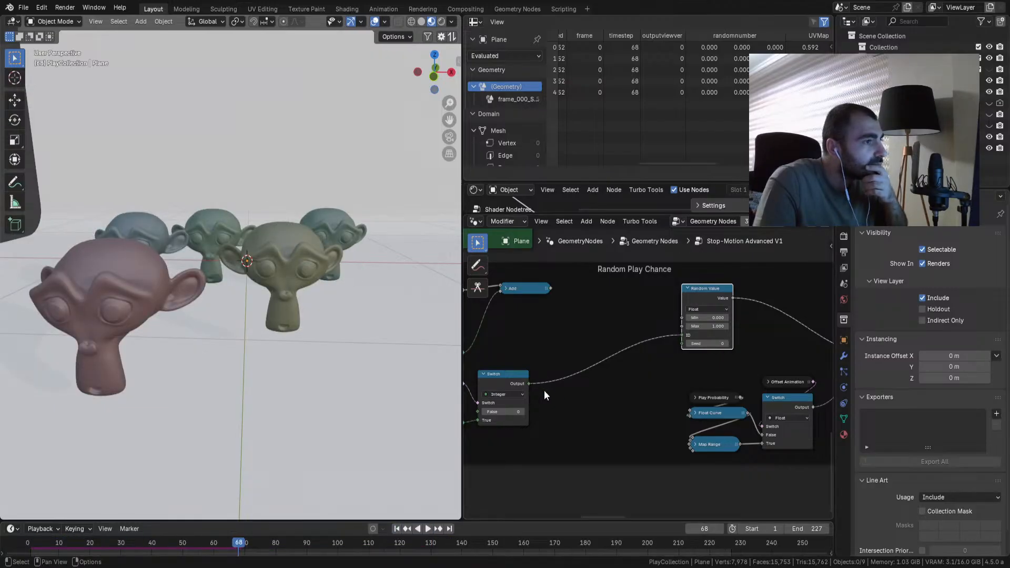
# Step: Reconnect the Add node to Random Value's Seed input and test playback from the first frame
pyautogui.moveTo(605, 358); pyautogui.dragTo(674, 378, button='middle')
pyautogui.moveTo(619, 308); pyautogui.dragTo(744, 363)
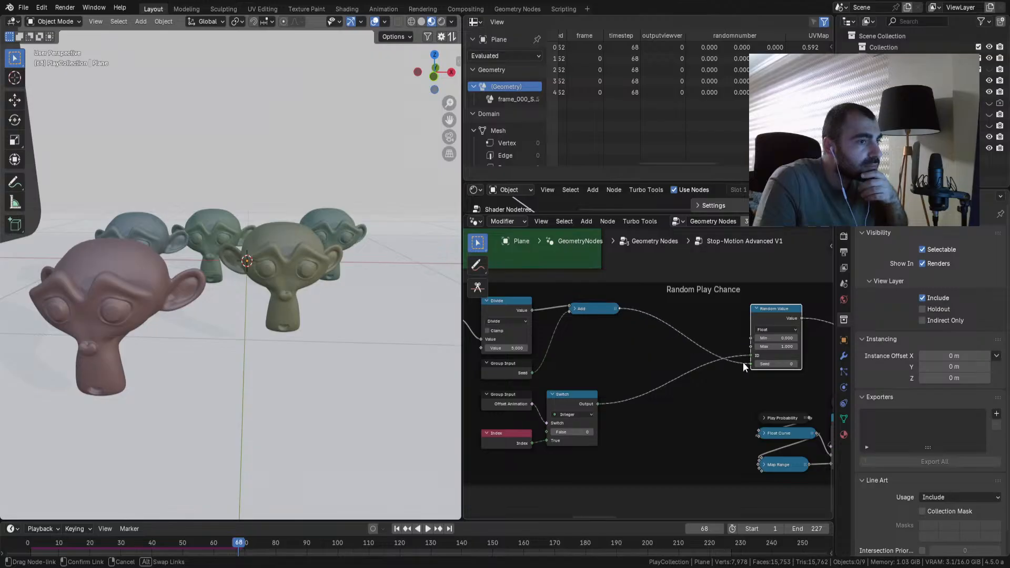
pyautogui.click(400, 529)
pyautogui.click(431, 528)
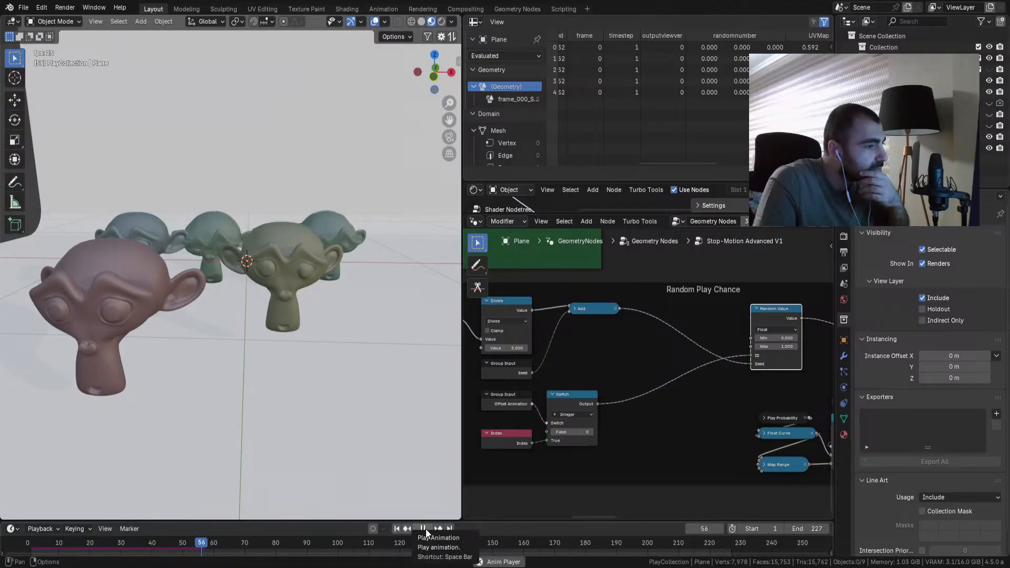
pyautogui.click(425, 529)
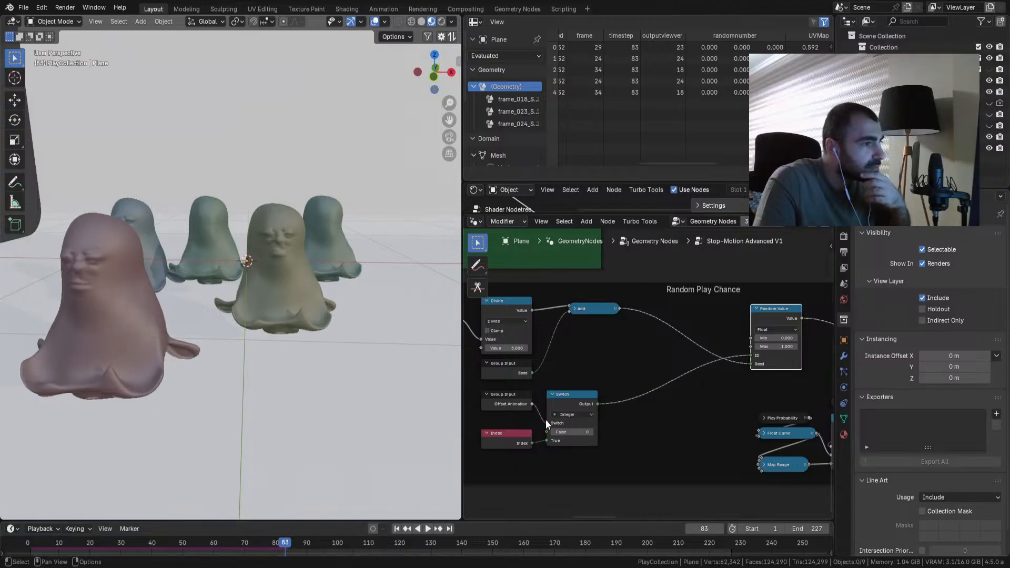
# Step: Add a Named Attribute node reading the integer og_index and connect it to the Switch's True input
pyautogui.moveTo(526, 433); pyautogui.dragTo(610, 396, button='middle')
pyautogui.press('q')
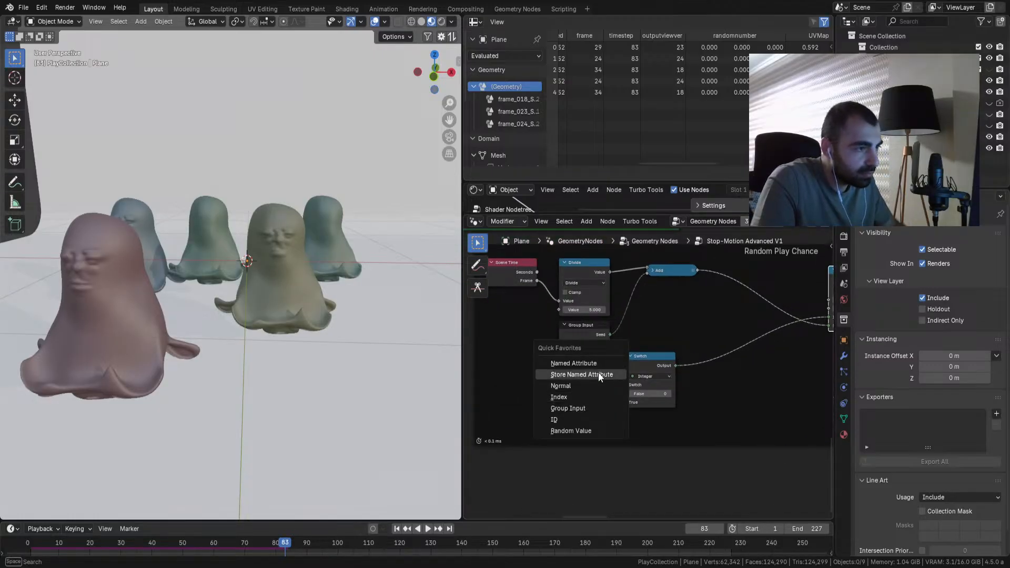
pyautogui.click(574, 363)
pyautogui.click(584, 437)
pyautogui.click(584, 463)
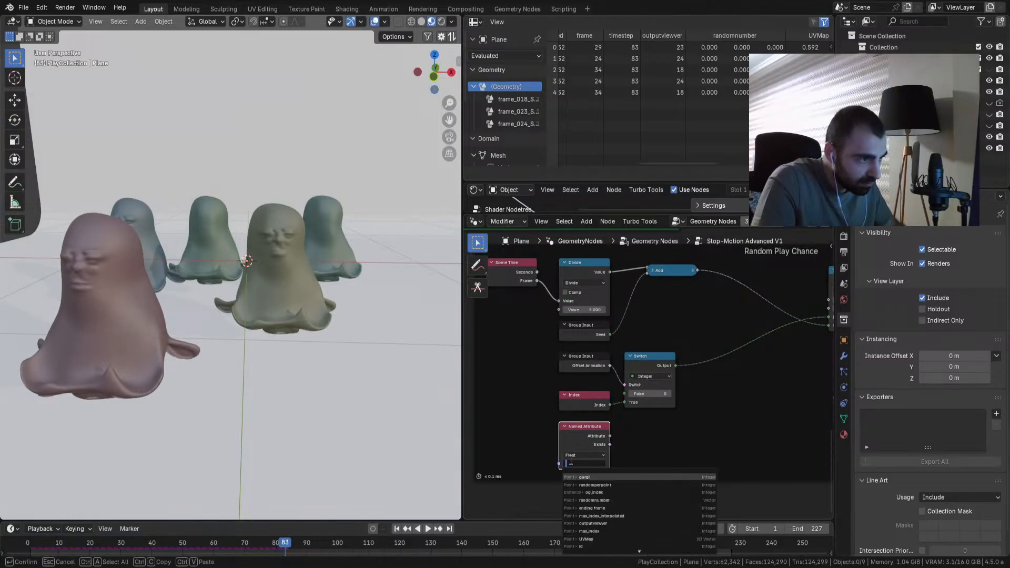
pyautogui.click(587, 492)
pyautogui.moveTo(624, 407); pyautogui.dragTo(624, 402)
# Step: Play the animation from the first frame with og_index feeding the Switch, and stop it
pyautogui.click(397, 529)
pyautogui.press('space')
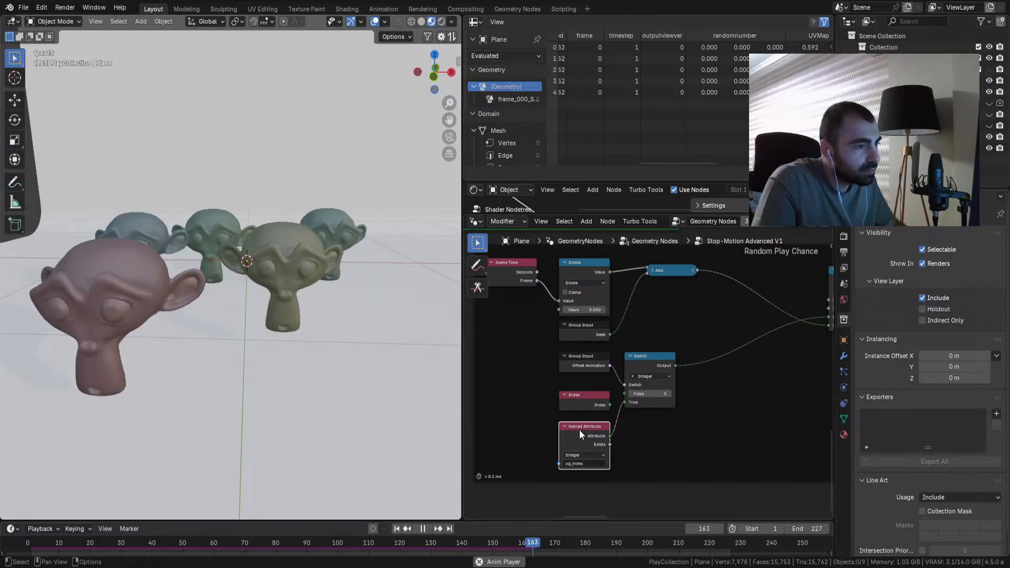
pyautogui.press('space')
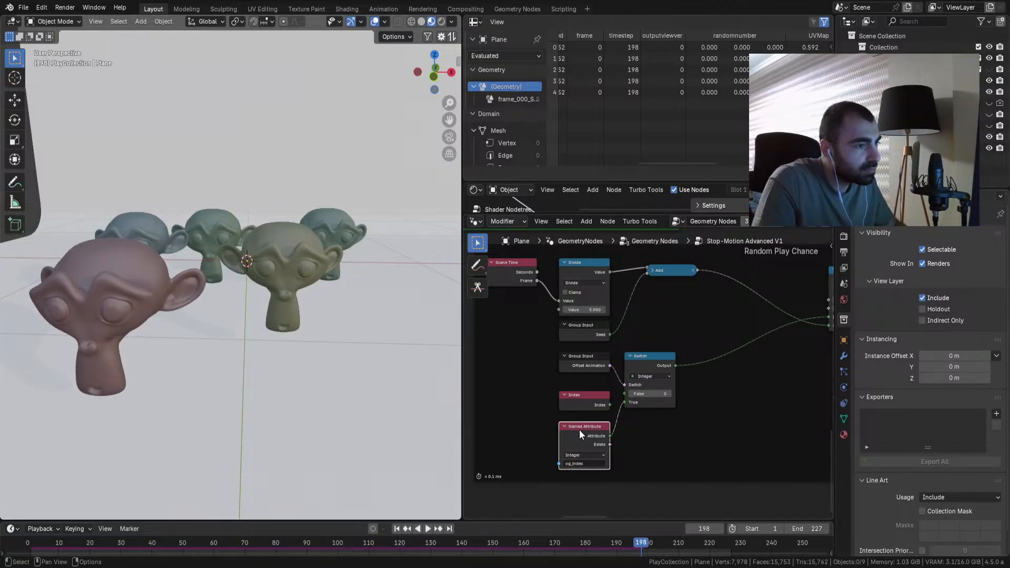
# Step: Connect Index back to the Switch's True input, delete the Named Attribute node, and test playback from the first frame
pyautogui.moveTo(609, 406); pyautogui.dragTo(621, 412)
pyautogui.click(581, 441)
pyautogui.hotkey('ctrl', 'x')
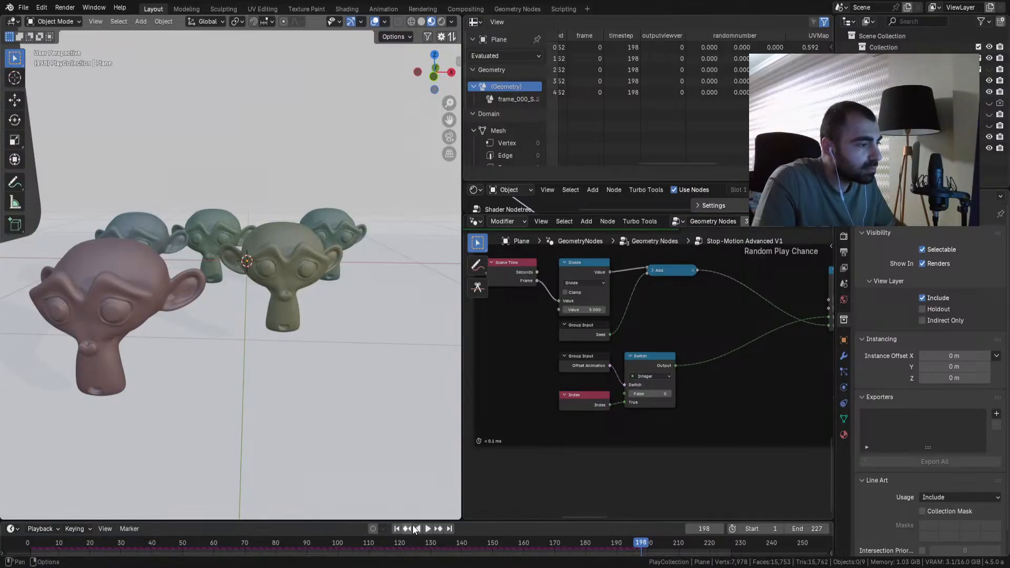
pyautogui.click(397, 529)
pyautogui.press('space')
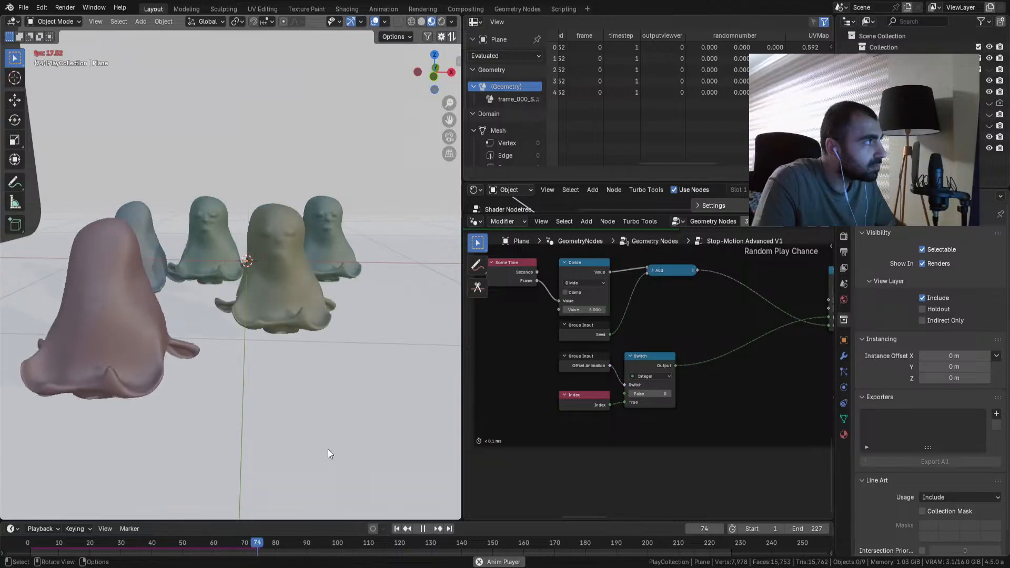
pyautogui.press('space')
# Step: Switch the viewport to Solid shading and play the animation from the first frame
pyautogui.click(421, 21)
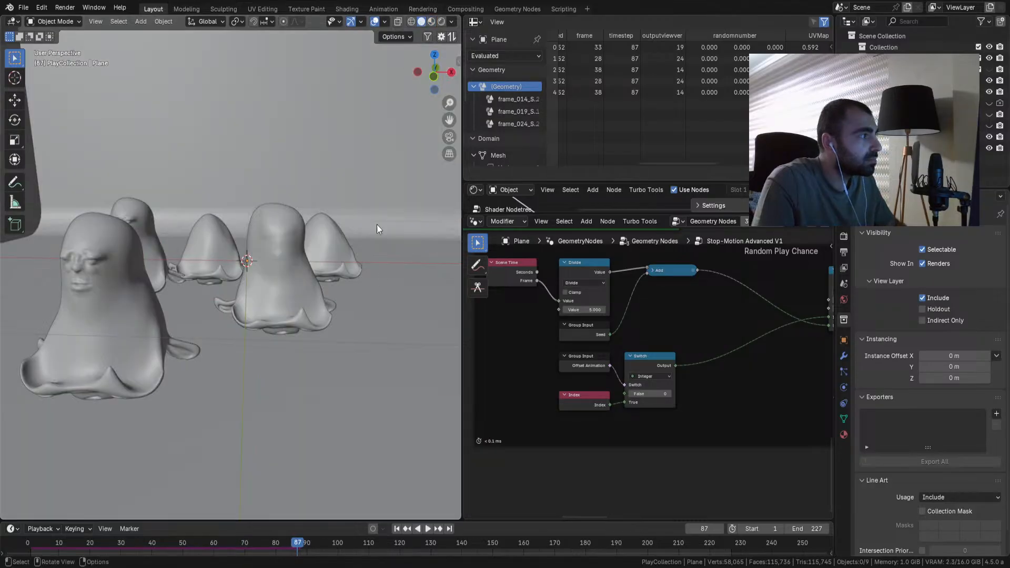
pyautogui.hotkey('shift', 'Left')
pyautogui.press('space')
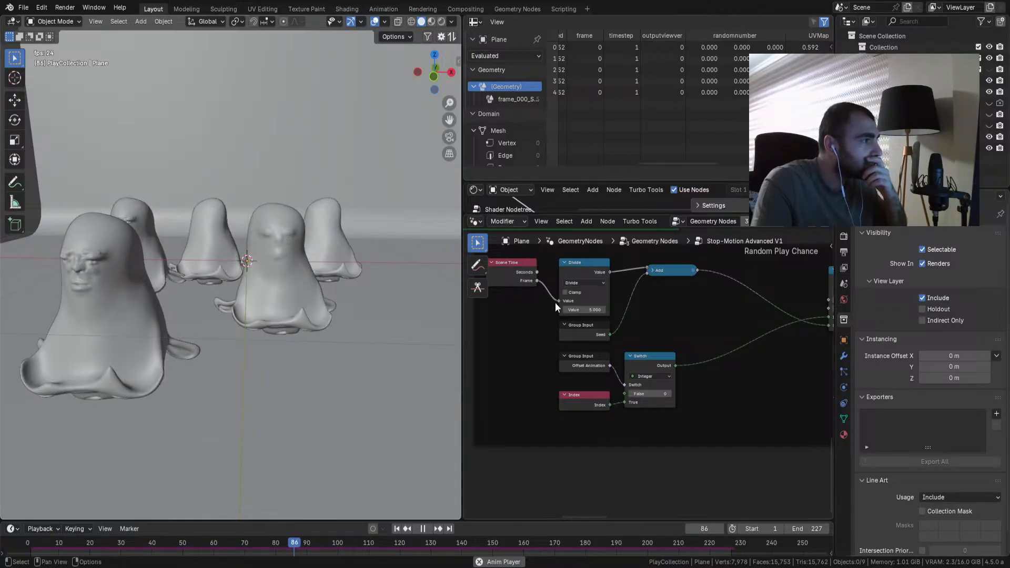
# Step: Leave the node group and unmute the Rotate Instances, Triplanar UV Mapping and Translate Instances nodes
pyautogui.click(808, 223)
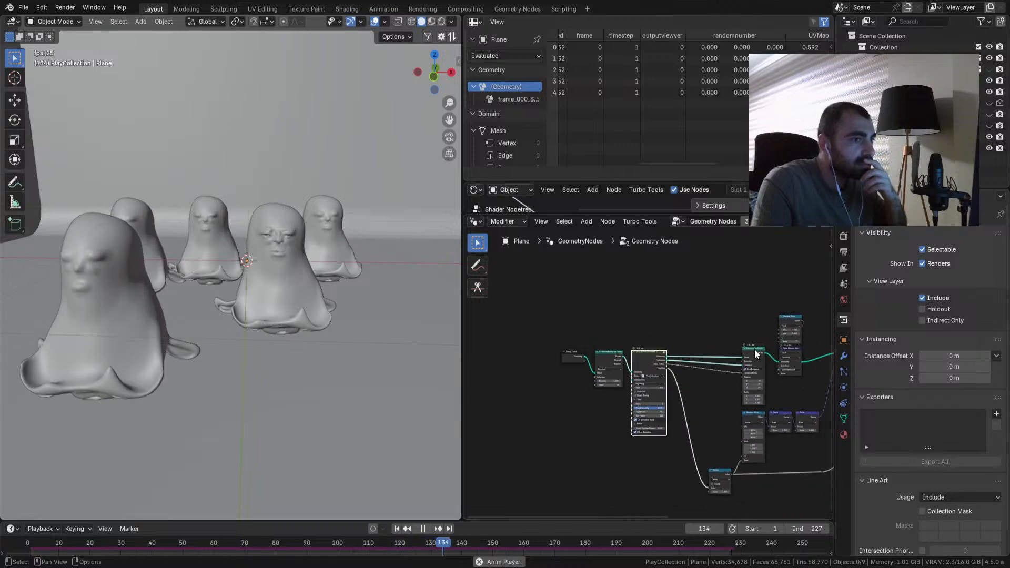
pyautogui.moveTo(754, 350); pyautogui.dragTo(494, 353, button='middle')
pyautogui.scroll(4, 680, 334)
pyautogui.moveTo(773, 276); pyautogui.dragTo(724, 327)
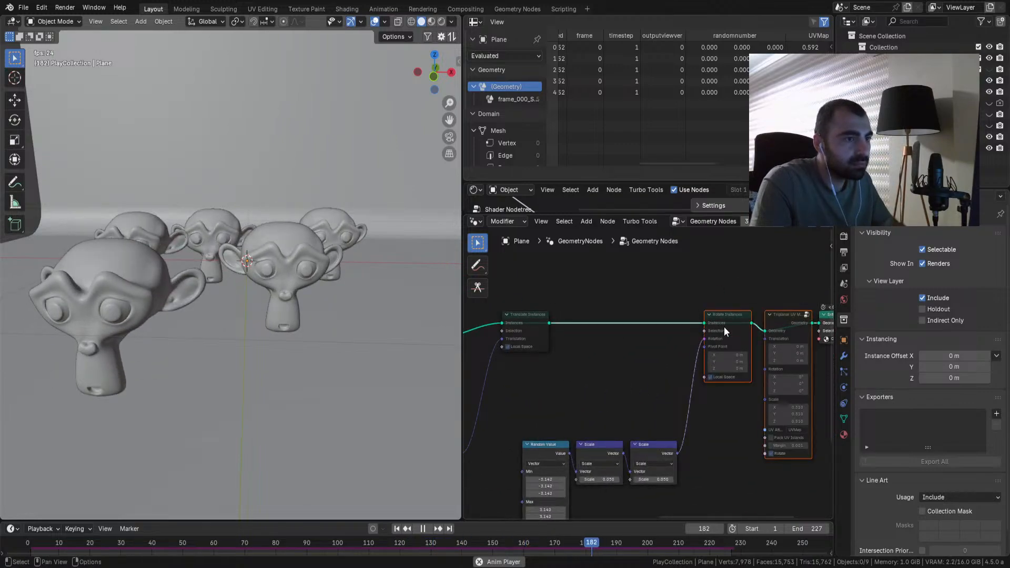
pyautogui.press('m')
pyautogui.moveTo(564, 276); pyautogui.dragTo(529, 329)
pyautogui.press('m')
# Step: Move Group Output farther from Set Material and insert a Realize Instances node between them
pyautogui.moveTo(659, 349); pyautogui.dragTo(496, 349, button='middle')
pyautogui.scroll(2, 653, 342)
pyautogui.moveTo(767, 314); pyautogui.dragTo(814, 314)
pyautogui.moveTo(764, 322); pyautogui.dragTo(596, 319, button='middle')
pyautogui.moveTo(629, 310); pyautogui.dragTo(796, 308)
pyautogui.hotkey('shift', 'a')
pyautogui.write('rea')
pyautogui.press('Return')
pyautogui.click(595, 342)
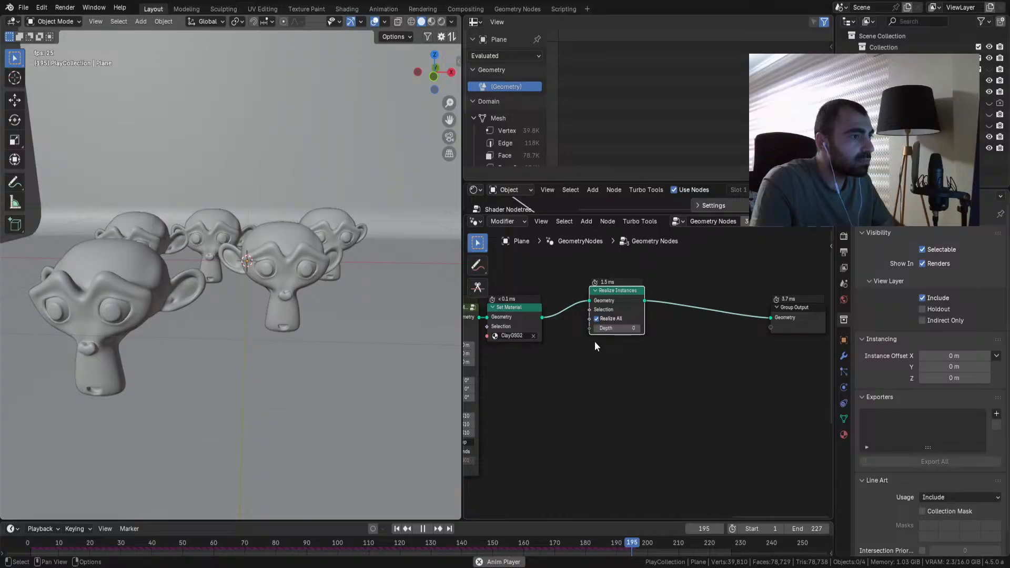
pyautogui.moveTo(624, 331); pyautogui.dragTo(545, 351, button='middle')
pyautogui.moveTo(535, 313); pyautogui.dragTo(535, 322)
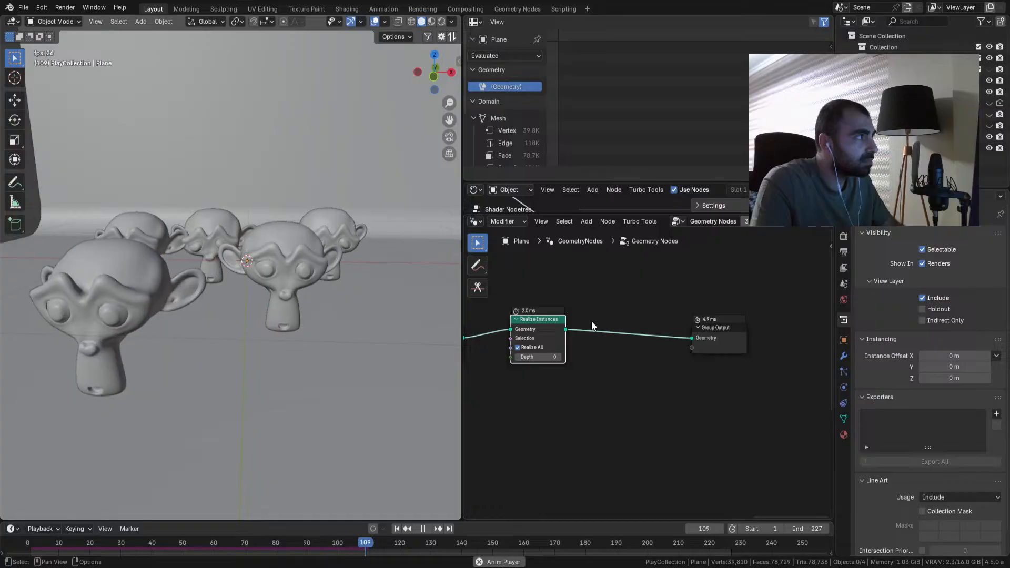
# Step: Move Group Output farther away and insert a Set Position node between Realize Instances and Group Output
pyautogui.moveTo(708, 333); pyautogui.dragTo(743, 323)
pyautogui.click(635, 306)
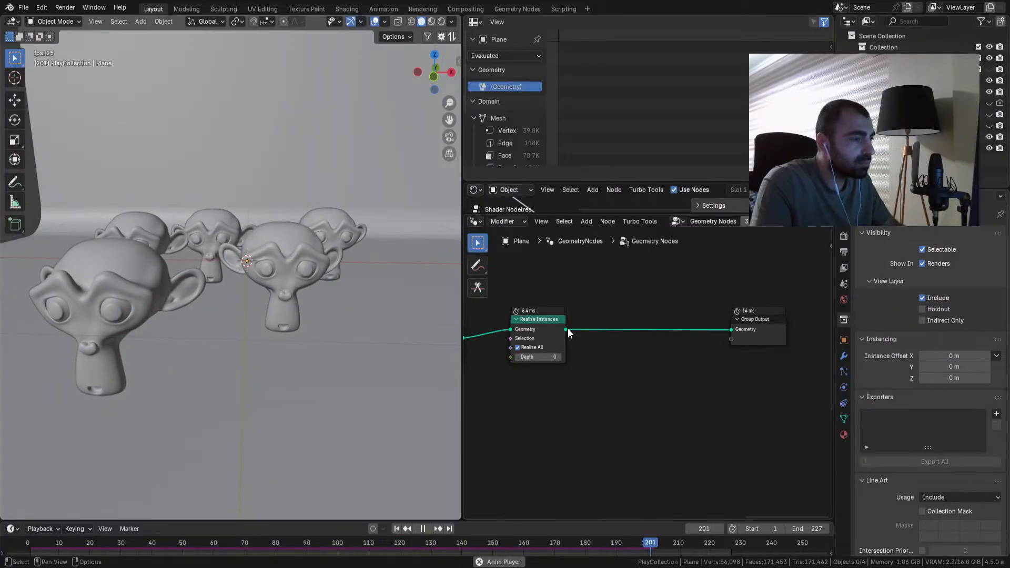
pyautogui.hotkey('shift', 'a')
pyautogui.write('set pos')
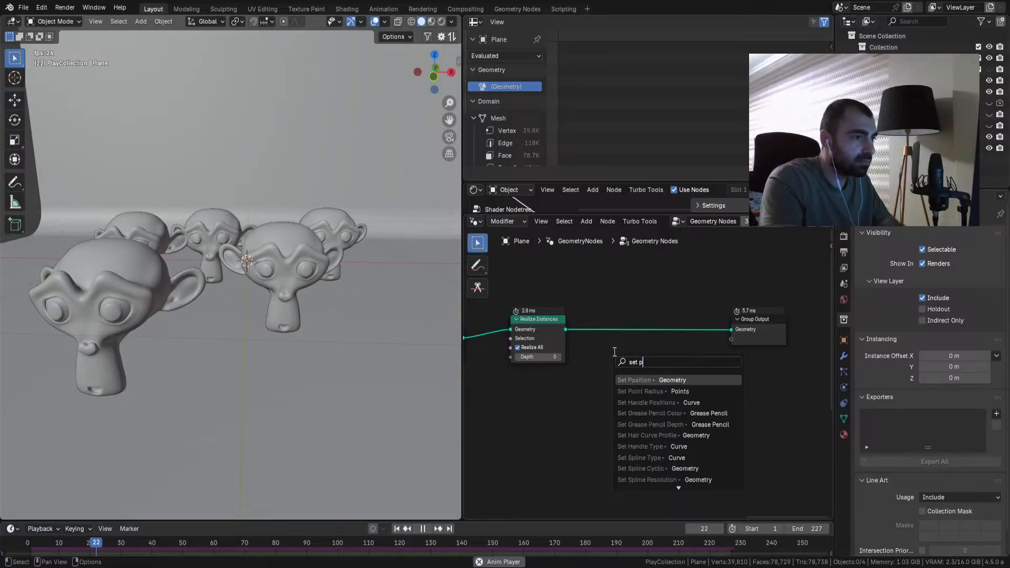
pyautogui.press('Return')
pyautogui.click(612, 320)
pyautogui.scroll(-2, 611, 355)
pyautogui.moveTo(646, 335)
pyautogui.mouseDown()
pyautogui.moveTo(647, 349)
pyautogui.moveTo(639, 340)
pyautogui.mouseUp()
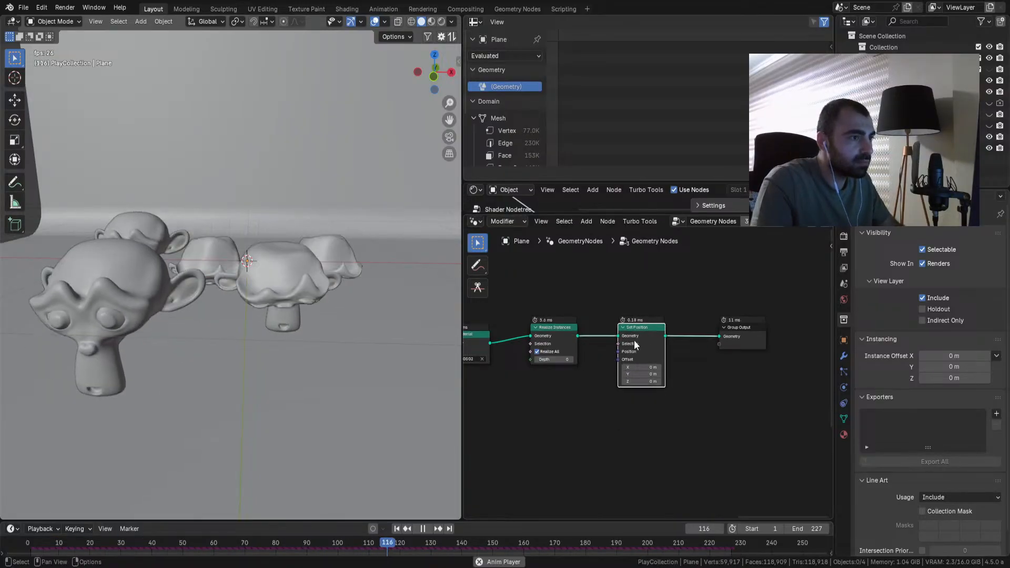
# Step: Add a Normal node below Set Position and connect its Normal output to a new vector Scale node
pyautogui.press('q')
pyautogui.click(545, 377)
pyautogui.click(536, 413)
pyautogui.moveTo(578, 423); pyautogui.dragTo(621, 429)
pyautogui.write('sca')
pyautogui.press('Return')
pyautogui.click(607, 424)
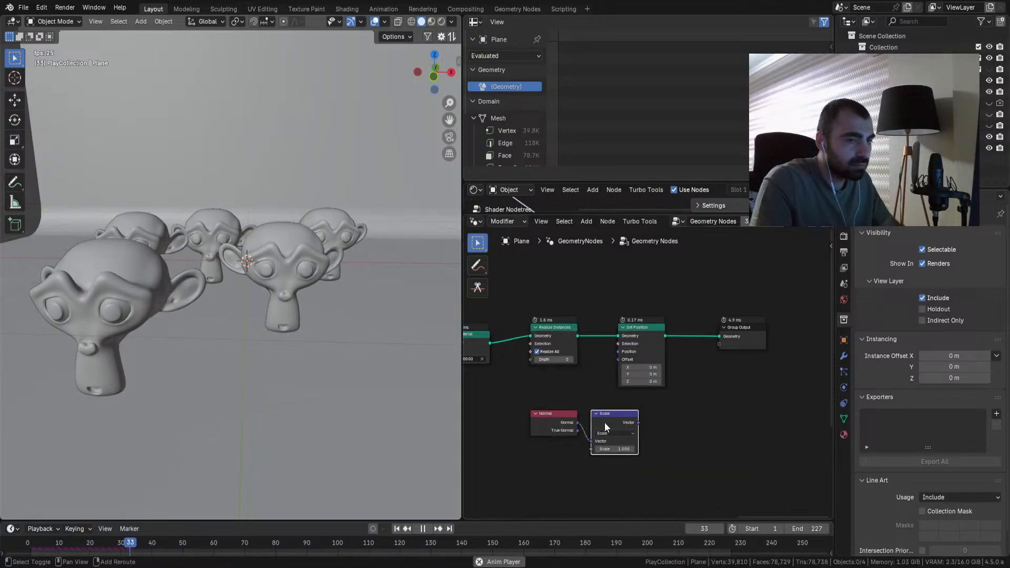
# Step: Add a Noise Texture, feed its Color into the Scale node's Scale input, and connect the scaled vector to Set Position's Offset
pyautogui.moveTo(607, 427); pyautogui.dragTo(632, 352, button='middle')
pyautogui.hotkey('shift', 'a')
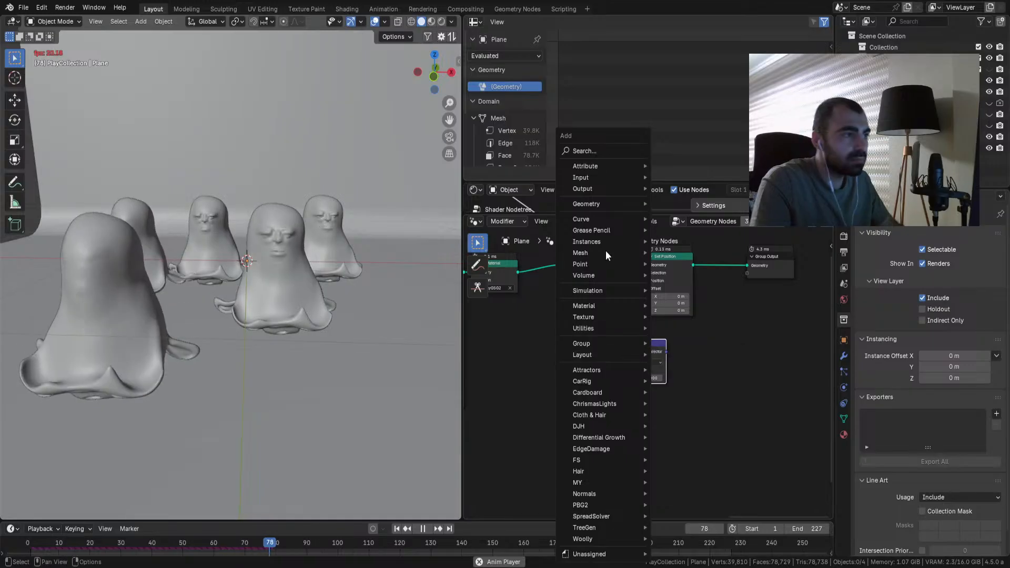
pyautogui.click(597, 152)
pyautogui.write('nois')
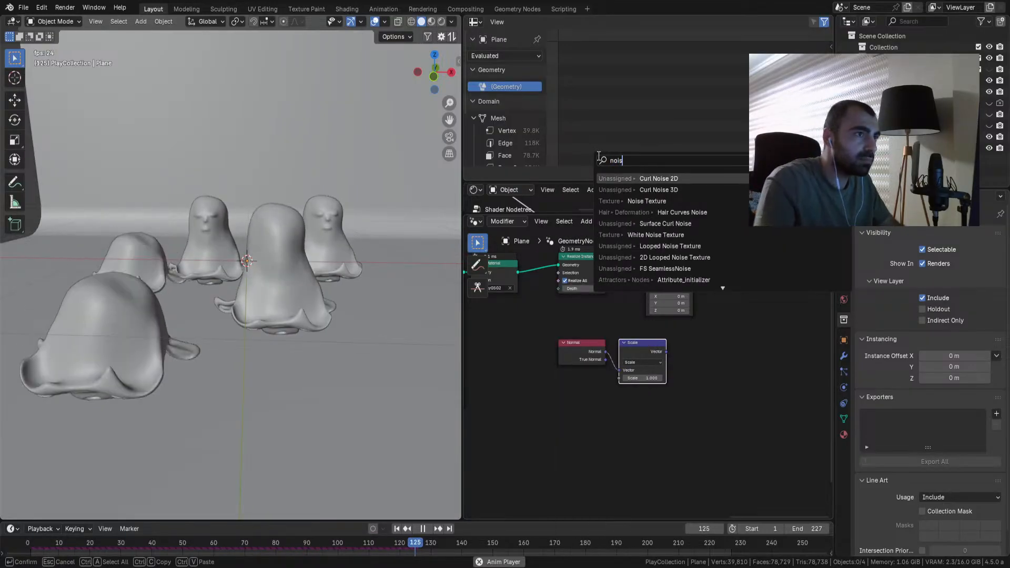
pyautogui.click(605, 202)
pyautogui.click(557, 393)
pyautogui.moveTo(606, 404); pyautogui.dragTo(620, 380)
pyautogui.moveTo(667, 351); pyautogui.dragTo(646, 288)
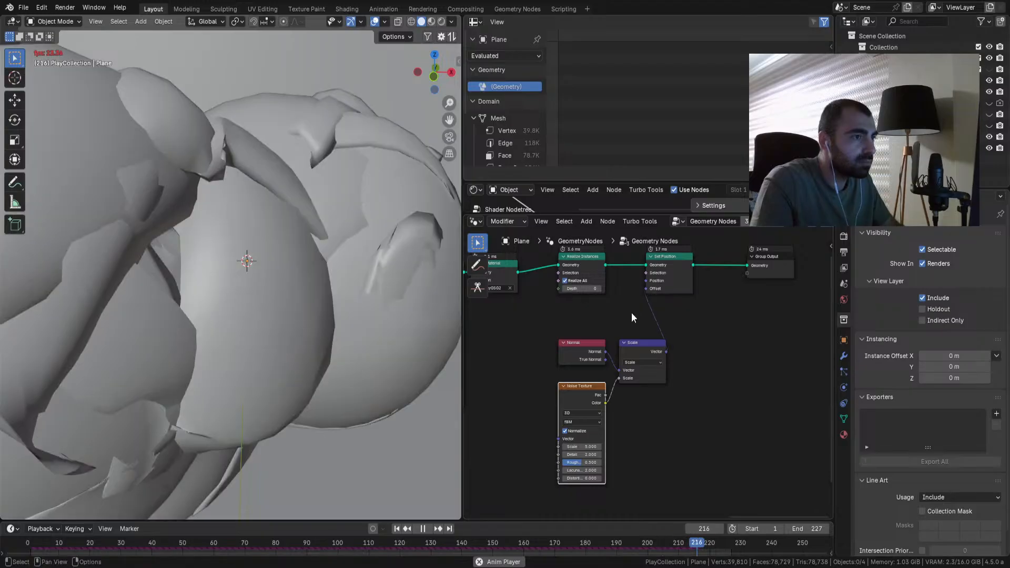
# Step: Stop playback and add a Named Attribute node beside the Noise Texture that reads the integer attribute timestep
pyautogui.moveTo(613, 399); pyautogui.dragTo(704, 356, button='middle')
pyautogui.scroll(-6, 611, 345)
pyautogui.moveTo(611, 345); pyautogui.dragTo(565, 355, button='middle')
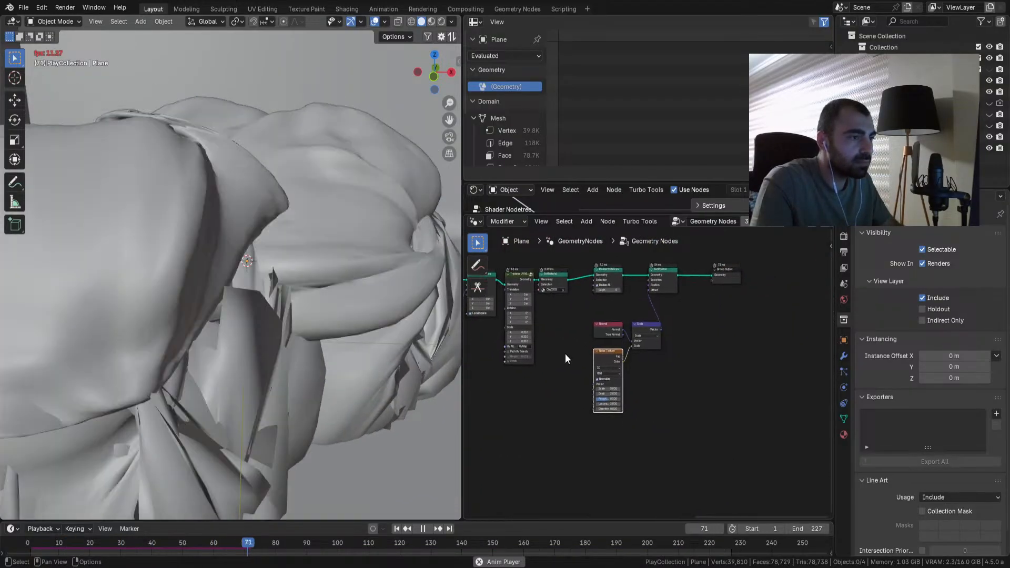
pyautogui.scroll(5, 565, 357)
pyautogui.press('space')
pyautogui.press('q')
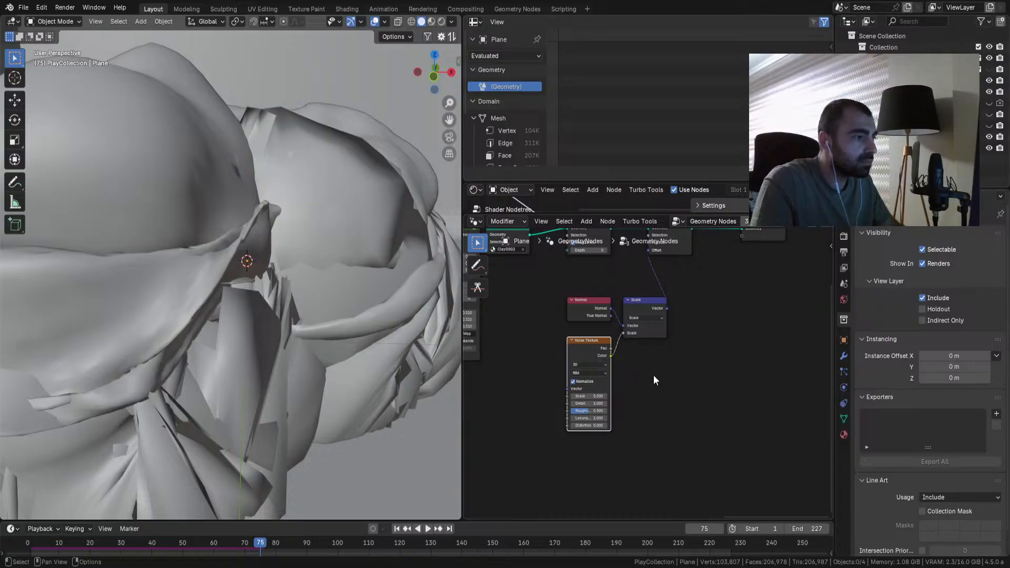
pyautogui.press('q')
pyautogui.click(495, 295)
pyautogui.click(503, 340)
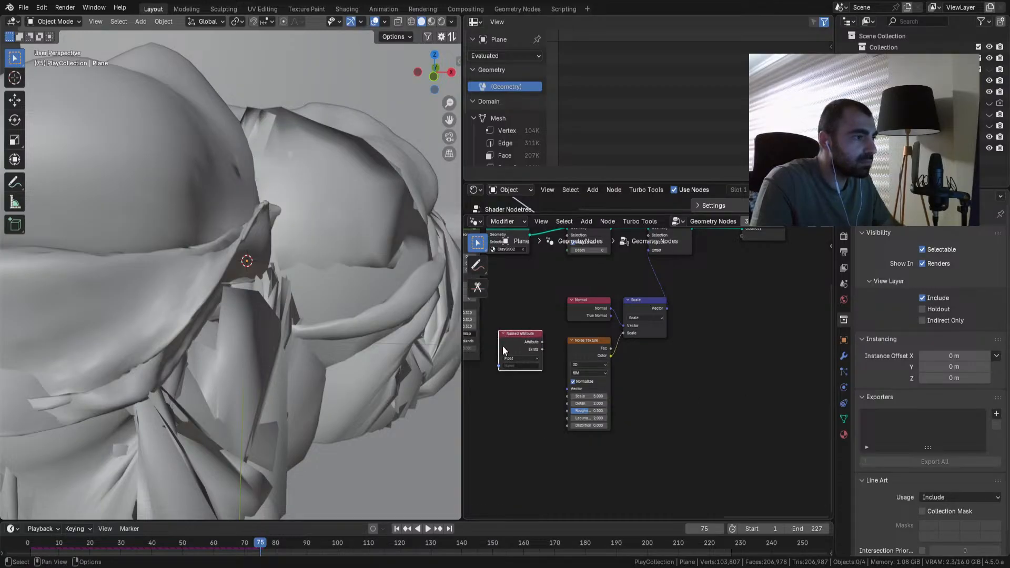
pyautogui.click(521, 366)
pyautogui.scroll(-10, 518, 411)
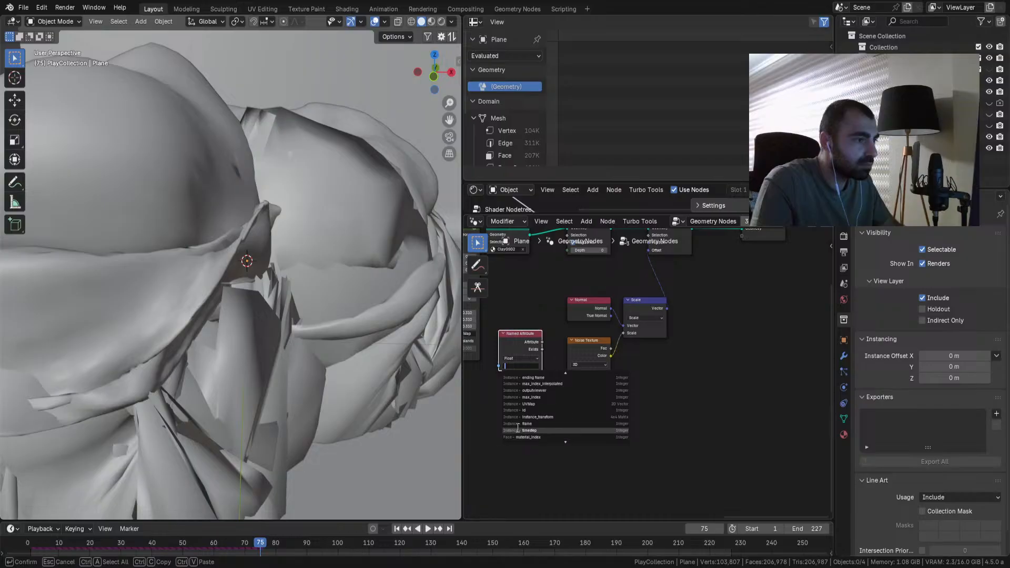
pyautogui.click(520, 430)
pyautogui.scroll(1, 517, 333)
pyautogui.moveTo(539, 399); pyautogui.dragTo(529, 396)
# Step: Switch the Noise Texture to 4D and drive its W input with the timestep attribute
pyautogui.click(567, 363)
pyautogui.click(574, 412)
pyautogui.moveTo(514, 333); pyautogui.dragTo(558, 400)
pyautogui.press('space')
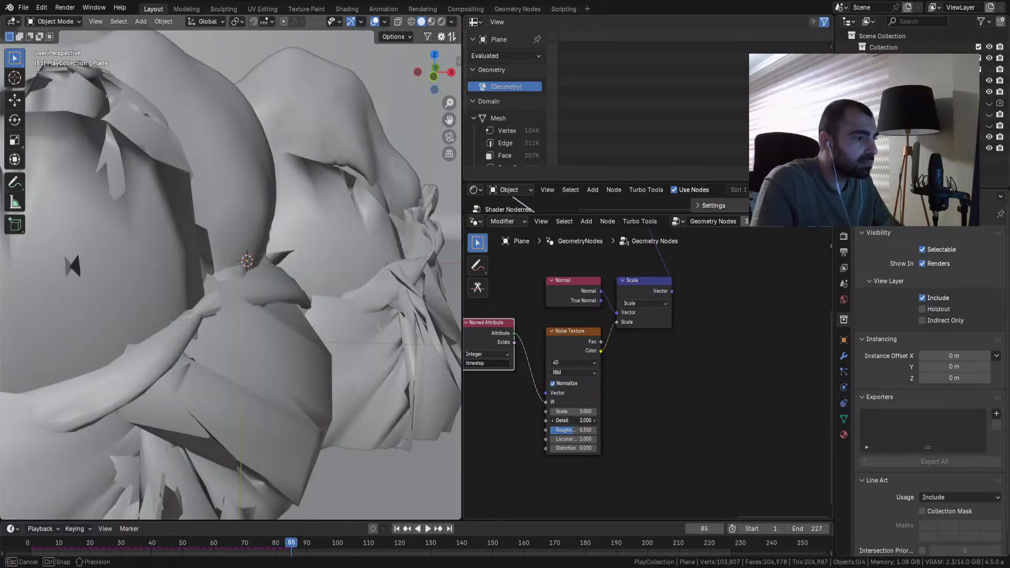
# Step: Set the Noise Texture's Detail to 0, then chain a duplicate Scale node before Set Position with its Scale at 0.010
pyautogui.moveTo(579, 420); pyautogui.dragTo(601, 408)
pyautogui.hotkey('shift', 'd')
pyautogui.click(673, 300)
pyautogui.moveTo(718, 322); pyautogui.dragTo(664, 321)
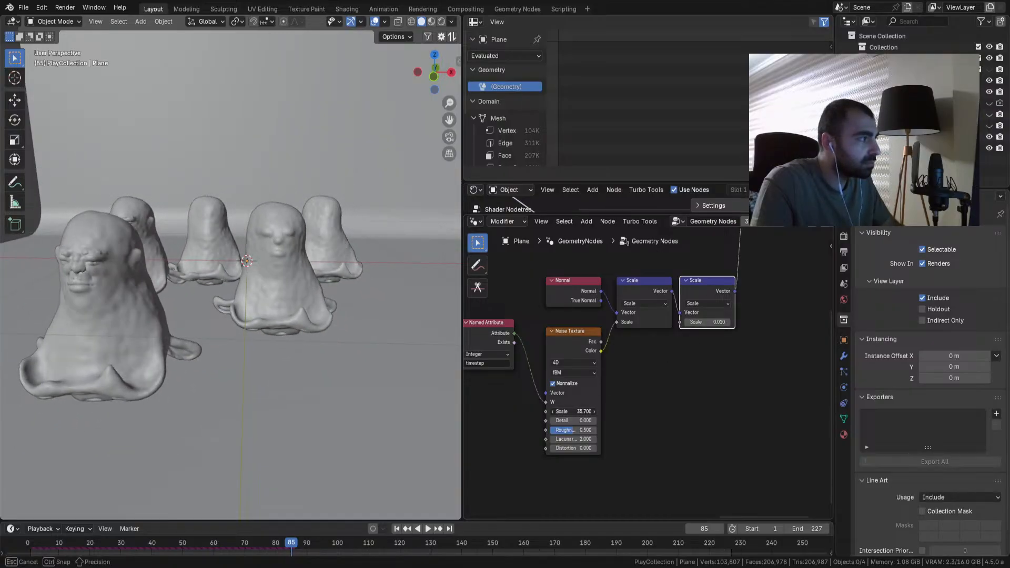
# Step: Lower the Noise Texture's Scale to 16.400, playing the animation to check the displacement
pyautogui.press('space')
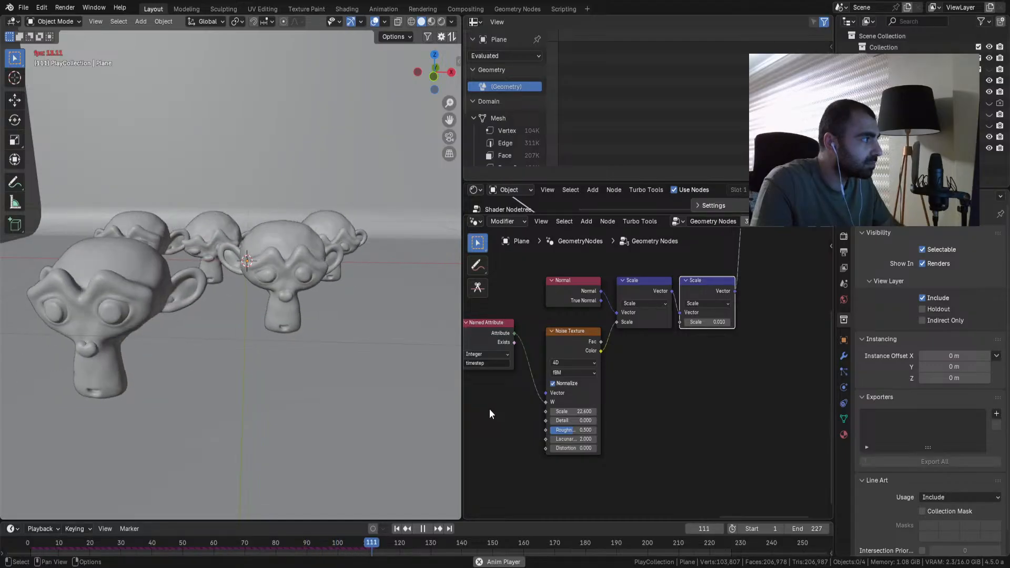
pyautogui.press('space')
pyautogui.moveTo(579, 412); pyautogui.dragTo(572, 420)
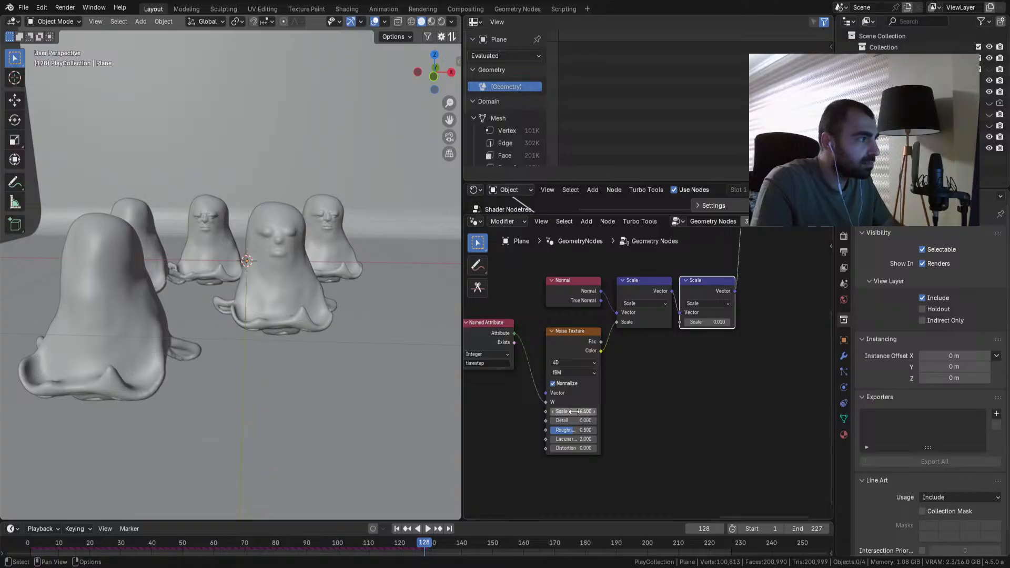
pyautogui.press('space')
pyautogui.press('space')
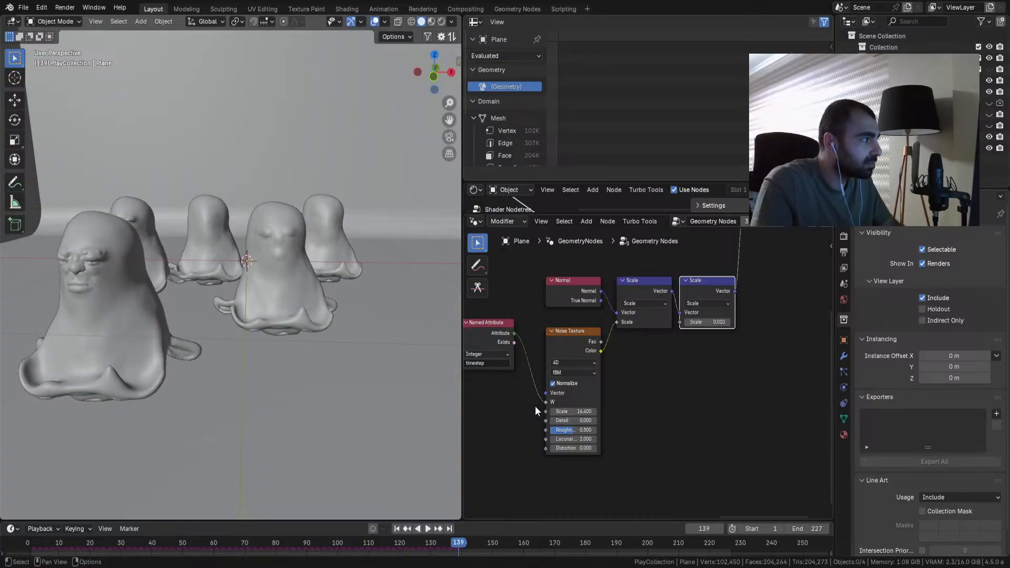
pyautogui.moveTo(574, 411); pyautogui.dragTo(570, 411)
# Step: Reduce the Distribute Points on Faces density to 0.300 and play the animation from the first frame
pyautogui.moveTo(559, 365); pyautogui.dragTo(810, 391, button='middle')
pyautogui.scroll(-12, 732, 390)
pyautogui.moveTo(665, 367); pyautogui.dragTo(568, 363, button='middle')
pyautogui.scroll(12, 636, 363)
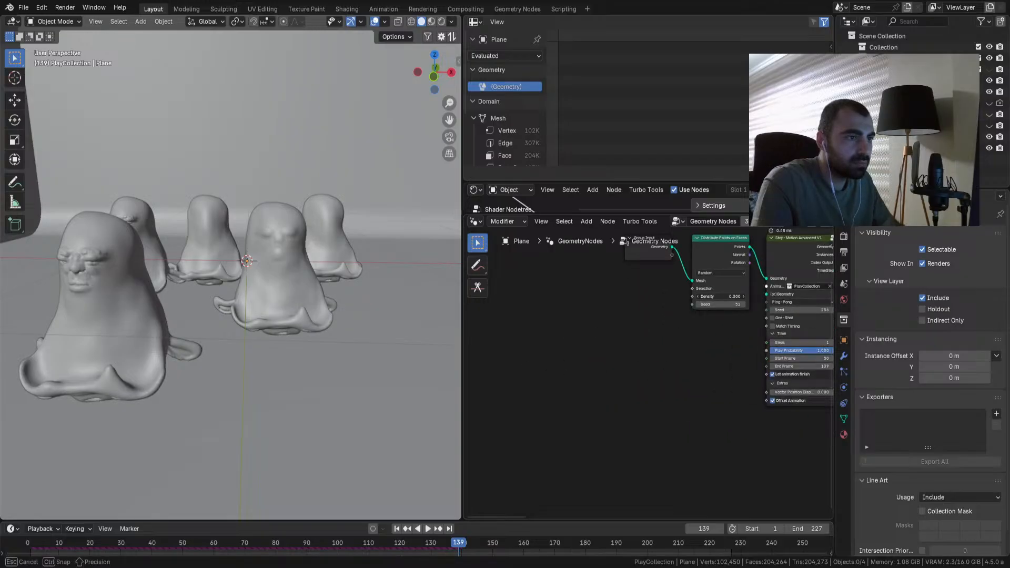
pyautogui.click(399, 529)
pyautogui.press('space')
pyautogui.keyDown('shift'); pyautogui.moveTo(304, 376); pyautogui.dragTo(236, 370, button='middle'); pyautogui.keyUp('shift')
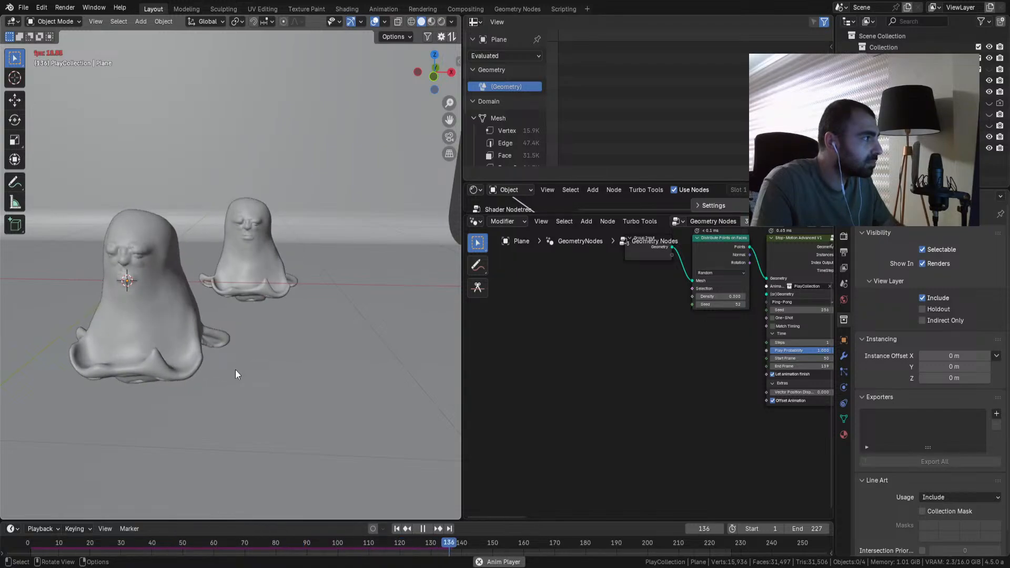
pyautogui.press('space')
# Step: Set the Noise Texture's Scale to 6.100 and keep the second Scale node at 0.010
pyautogui.scroll(-5, 664, 421)
pyautogui.keyDown('shift'); pyautogui.moveTo(665, 421); pyautogui.dragTo(646, 411, button='middle'); pyautogui.keyUp('shift')
pyautogui.scroll(5, 729, 372)
pyautogui.moveTo(646, 412); pyautogui.dragTo(597, 416)
pyautogui.moveTo(752, 333); pyautogui.dragTo(755, 333)
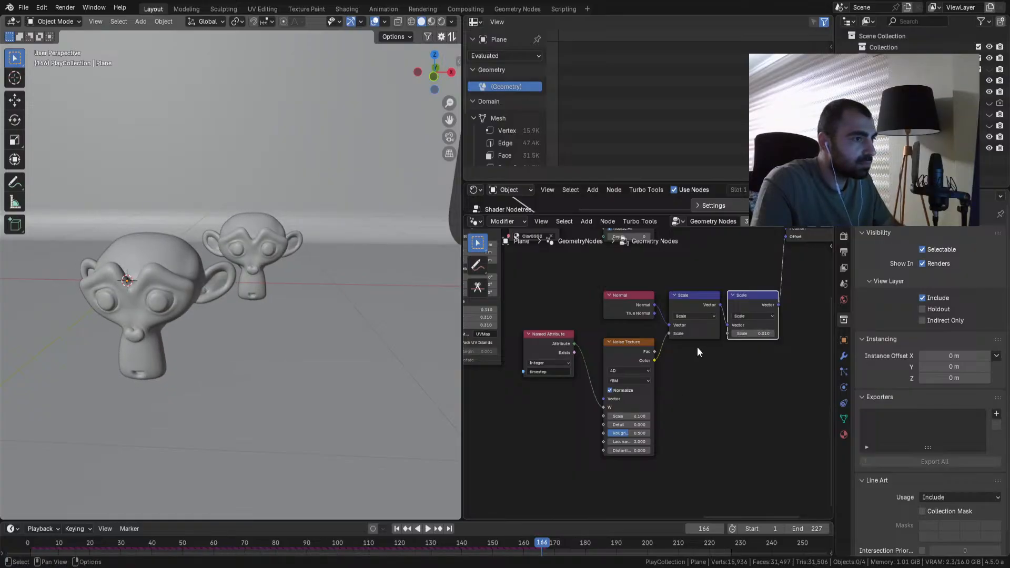
pyautogui.click(651, 358)
pyautogui.hotkey('shift', 'a')
pyautogui.write('s')
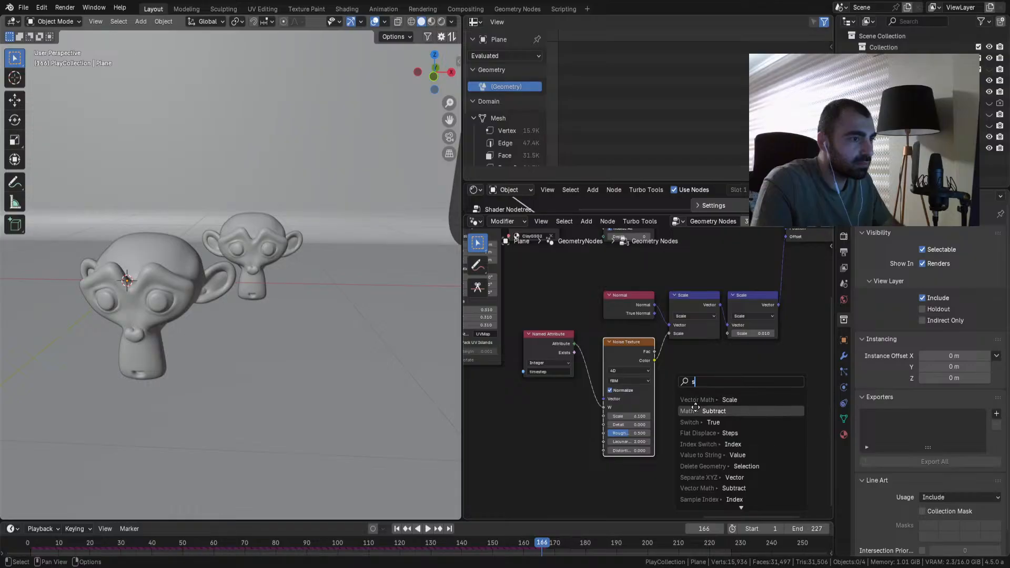
pyautogui.click(695, 411)
pyautogui.press('x')
pyautogui.moveTo(655, 362); pyautogui.dragTo(690, 397)
pyautogui.write('s')
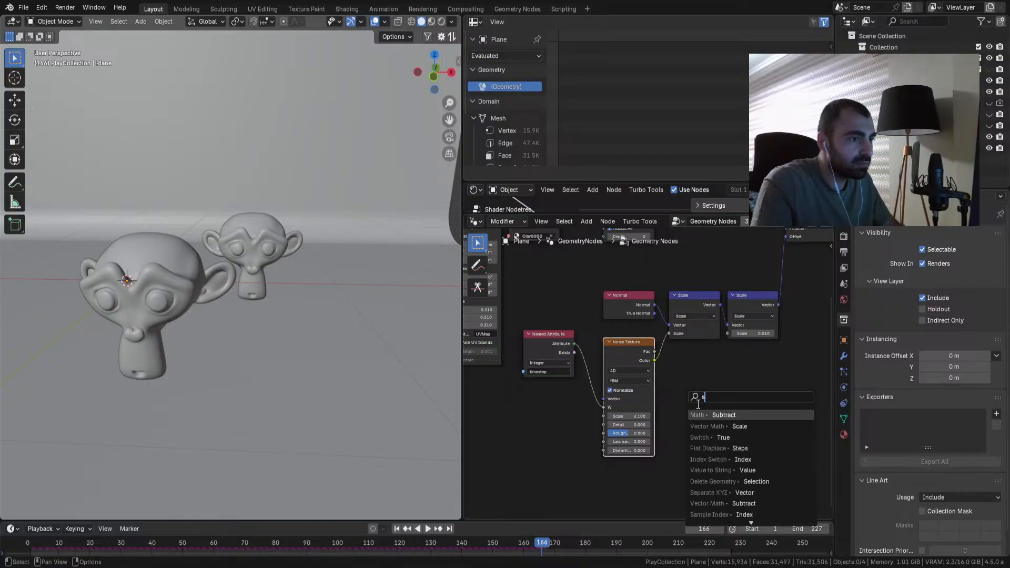
pyautogui.click(703, 424)
pyautogui.rightClick(688, 404)
# Step: Subtract 0.5 from every component of the noise Color with a vector Subtract node and connect it to the first Scale node's Scale
pyautogui.moveTo(655, 361); pyautogui.dragTo(689, 395)
pyautogui.write('s')
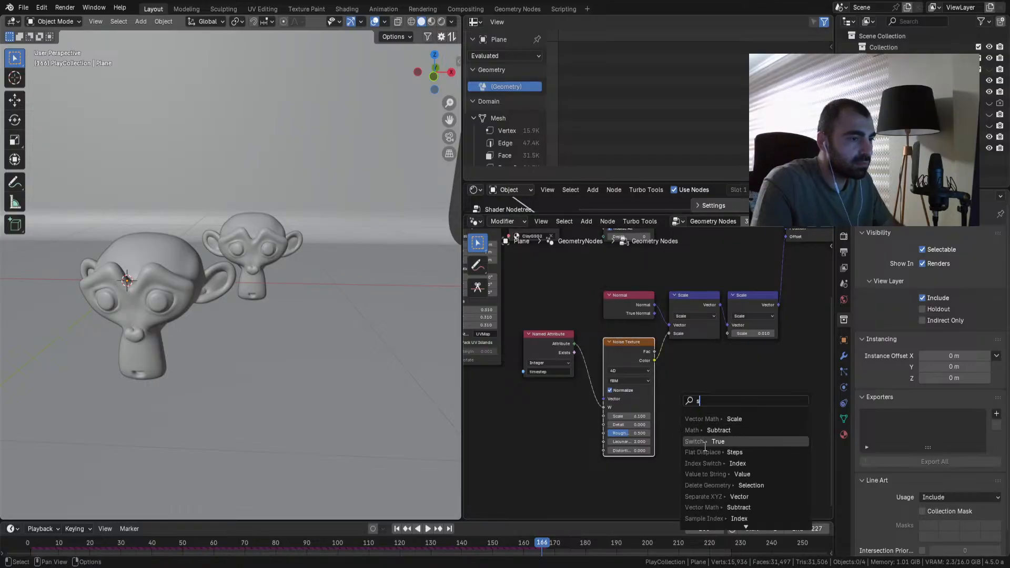
pyautogui.click(713, 508)
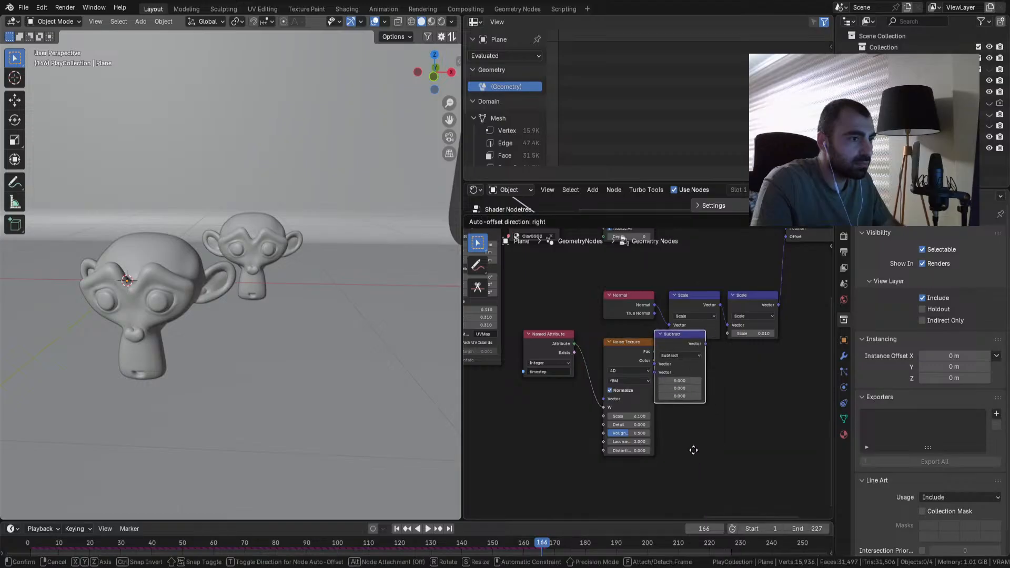
pyautogui.click(707, 403)
pyautogui.click(707, 403)
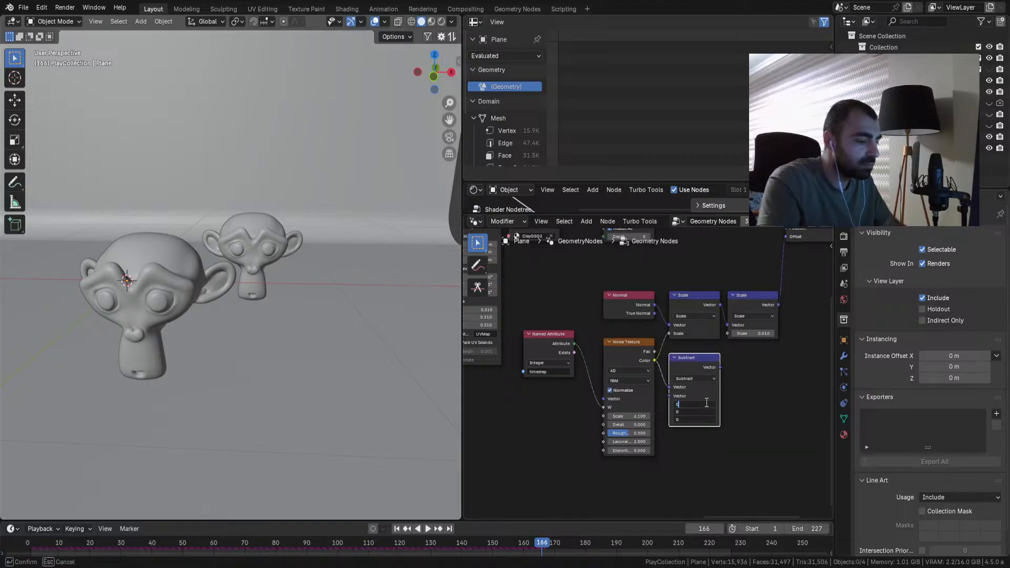
pyautogui.write('0.5')
pyautogui.press('Return')
pyautogui.moveTo(720, 367); pyautogui.dragTo(670, 335)
# Step: During playback, set the Noise Texture's Scale to 11.500 and Distortion to 0.800, and the second Scale node's Scale to 0.010
pyautogui.press('space')
pyautogui.moveTo(752, 333); pyautogui.dragTo(761, 333)
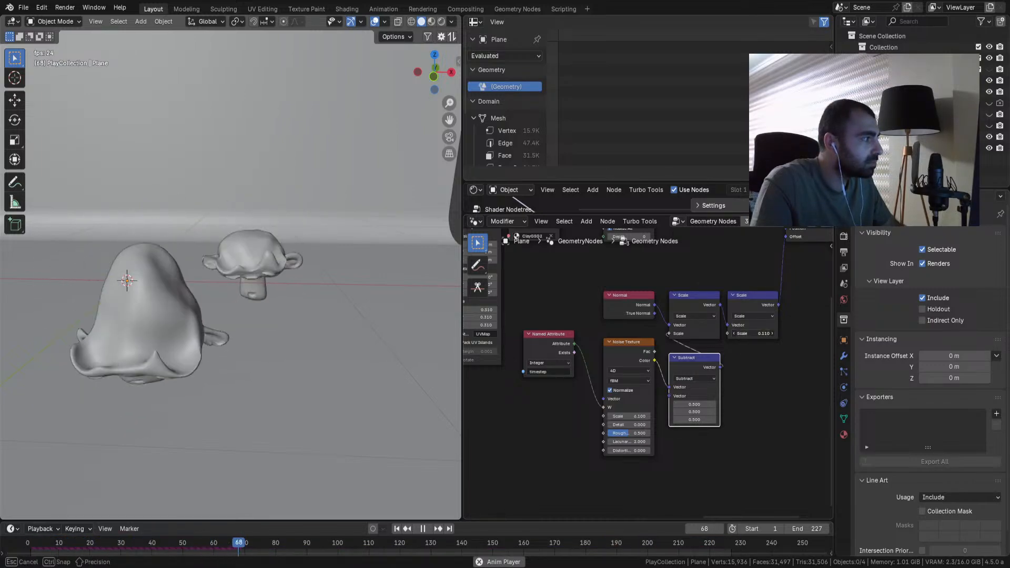
pyautogui.moveTo(758, 334); pyautogui.dragTo(754, 334)
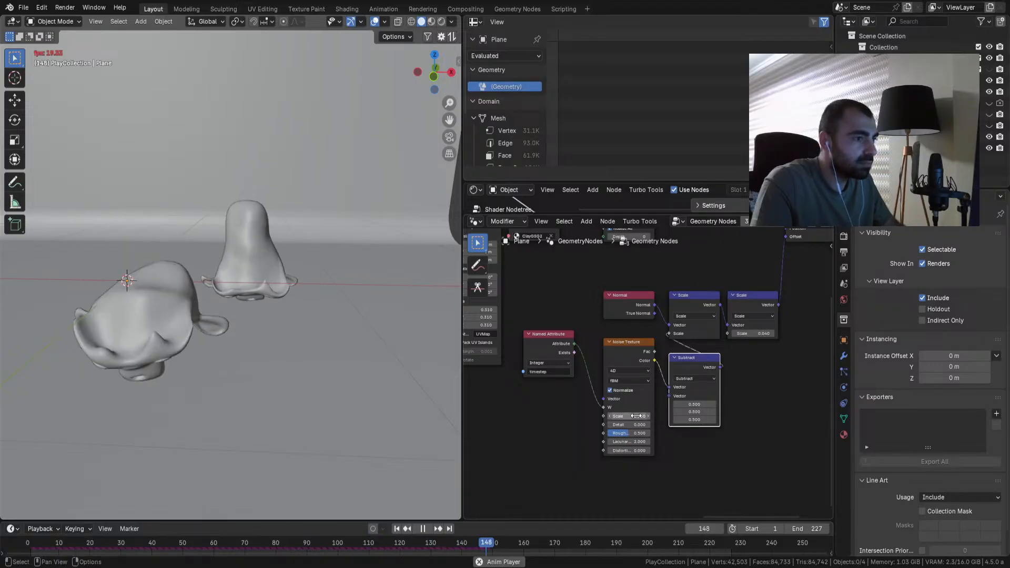
pyautogui.moveTo(629, 416); pyautogui.dragTo(633, 416)
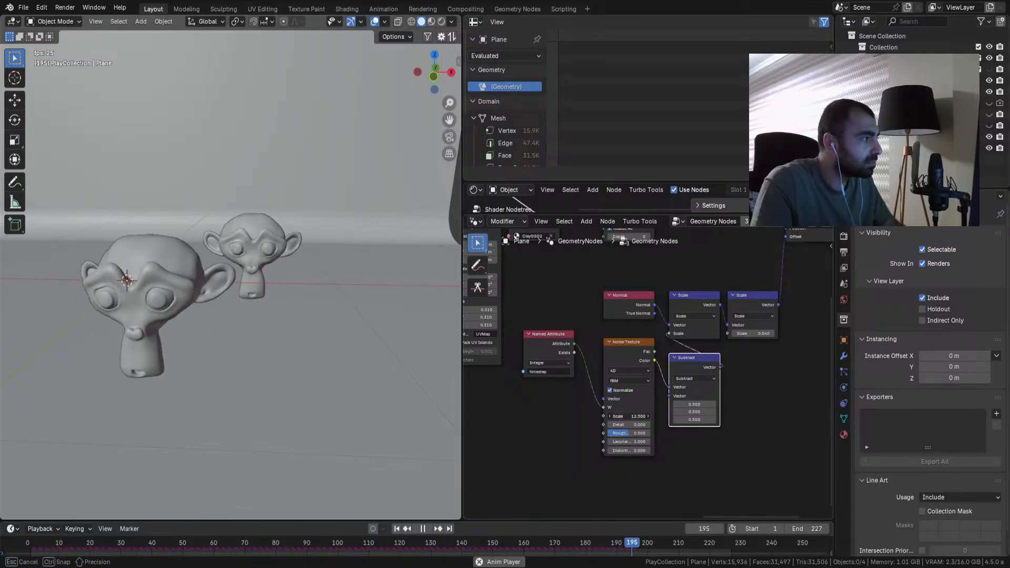
pyautogui.moveTo(629, 451); pyautogui.dragTo(634, 450)
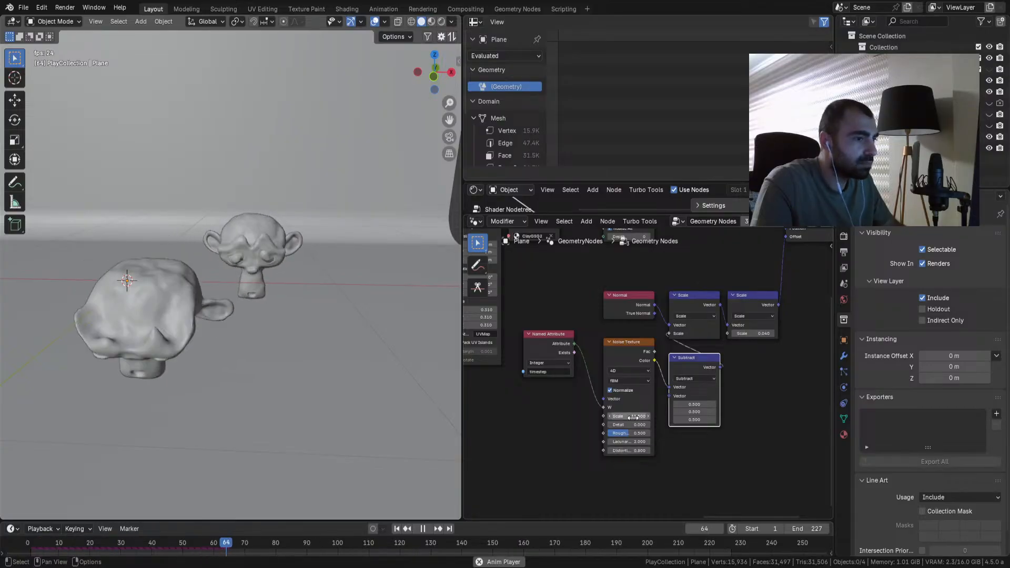
pyautogui.moveTo(754, 334)
pyautogui.mouseDown()
pyautogui.moveTo(742, 336)
pyautogui.moveTo(755, 335)
pyautogui.mouseUp()
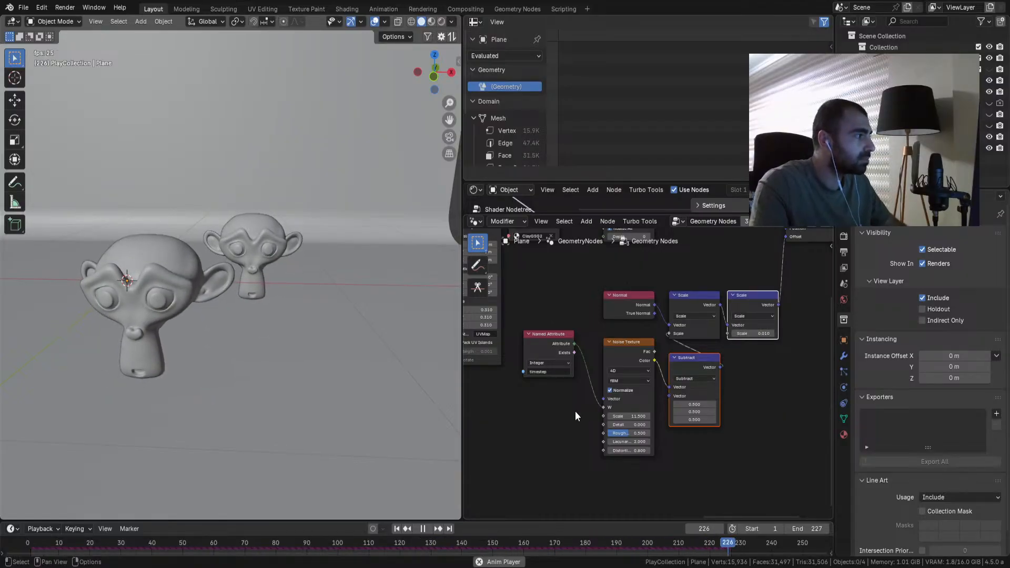
# Step: Raise Steps to 3 on the Stop-Motion Advanced V1 node, turn off Offset Animation, and watch the playback
pyautogui.scroll(-6, 563, 362)
pyautogui.moveTo(534, 362); pyautogui.dragTo(664, 377, button='middle')
pyautogui.scroll(4, 664, 377)
pyautogui.moveTo(567, 341); pyautogui.dragTo(743, 402, button='middle')
pyautogui.moveTo(665, 364); pyautogui.dragTo(747, 348, button='middle')
pyautogui.moveTo(578, 372); pyautogui.dragTo(724, 406, button='middle')
pyautogui.moveTo(604, 357); pyautogui.dragTo(656, 343, button='middle')
pyautogui.scroll(1, 633, 362)
pyautogui.click(608, 401)
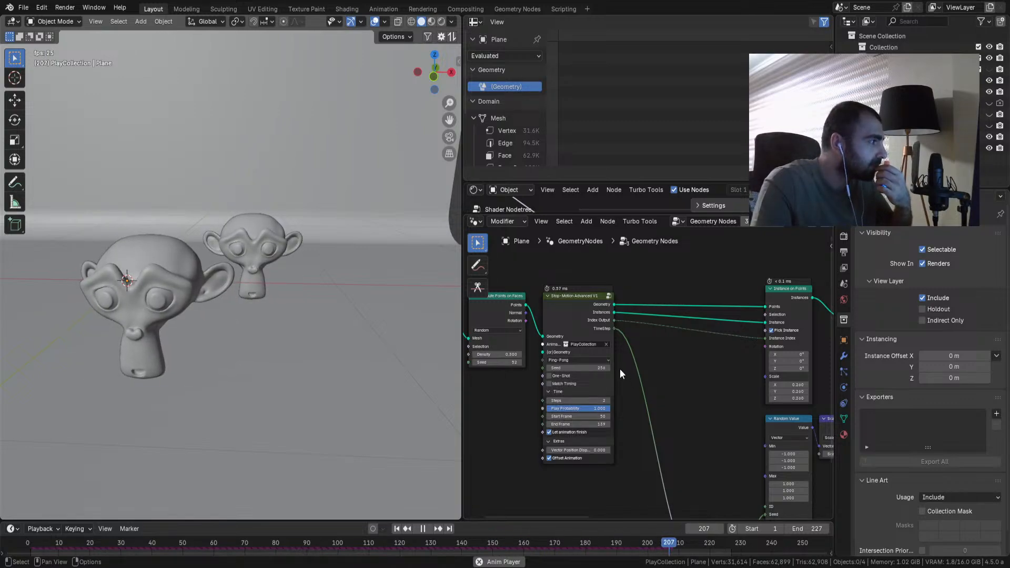
pyautogui.click(608, 401)
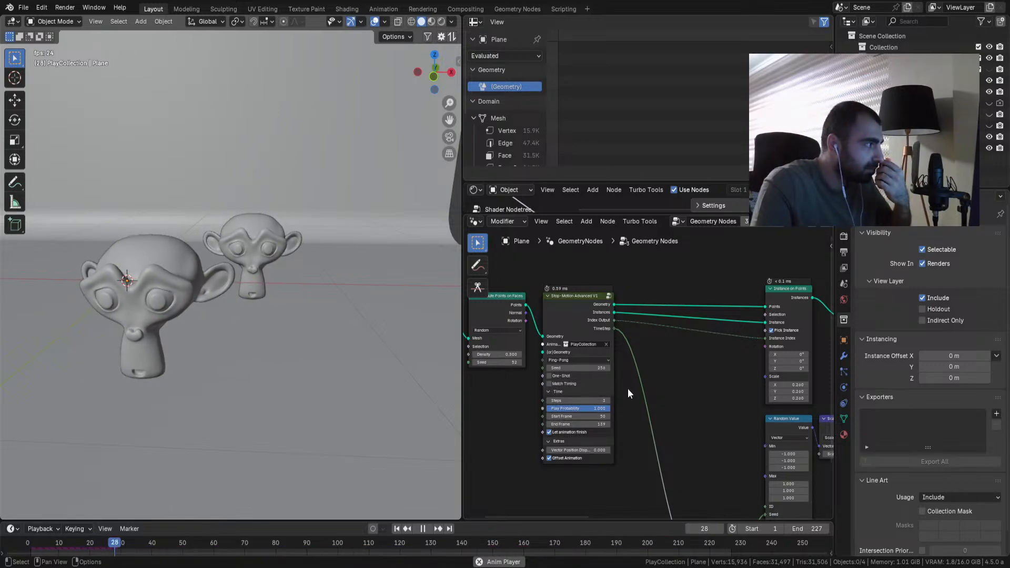
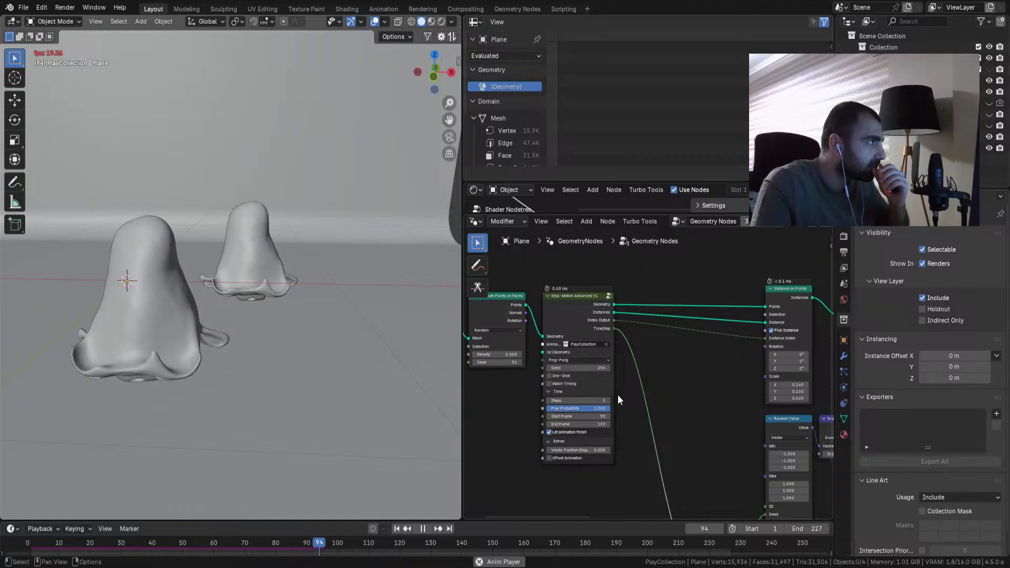
# Step: Insert a Merge by Distance node between Realize Instances and Set Position, set its Distance to 0.011 m, and preview the playback
pyautogui.scroll(-2, 696, 384)
pyautogui.moveTo(697, 383); pyautogui.dragTo(552, 388, button='middle')
pyautogui.moveTo(631, 368); pyautogui.dragTo(573, 371, button='middle')
pyautogui.scroll(2, 647, 347)
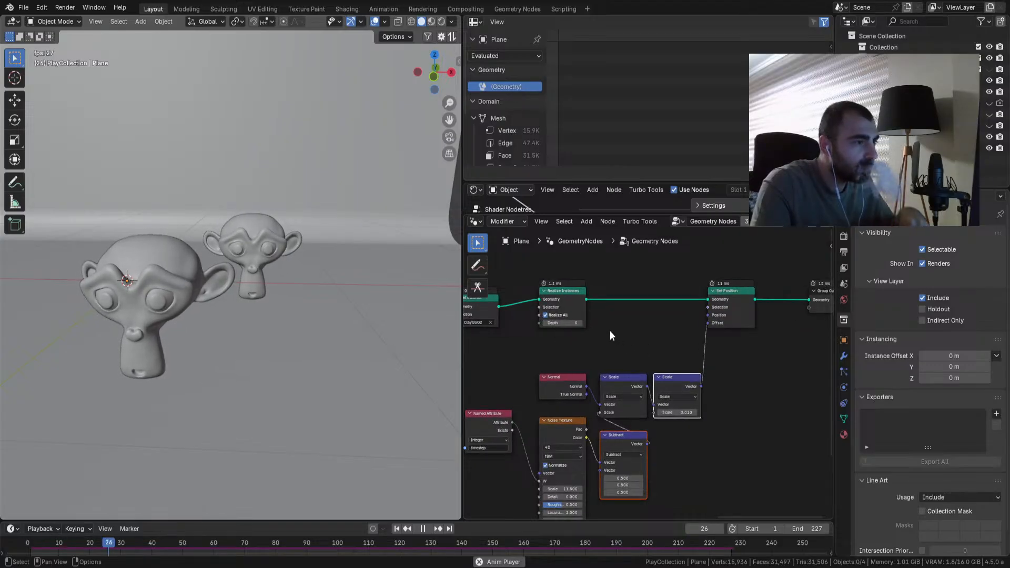
pyautogui.press('space')
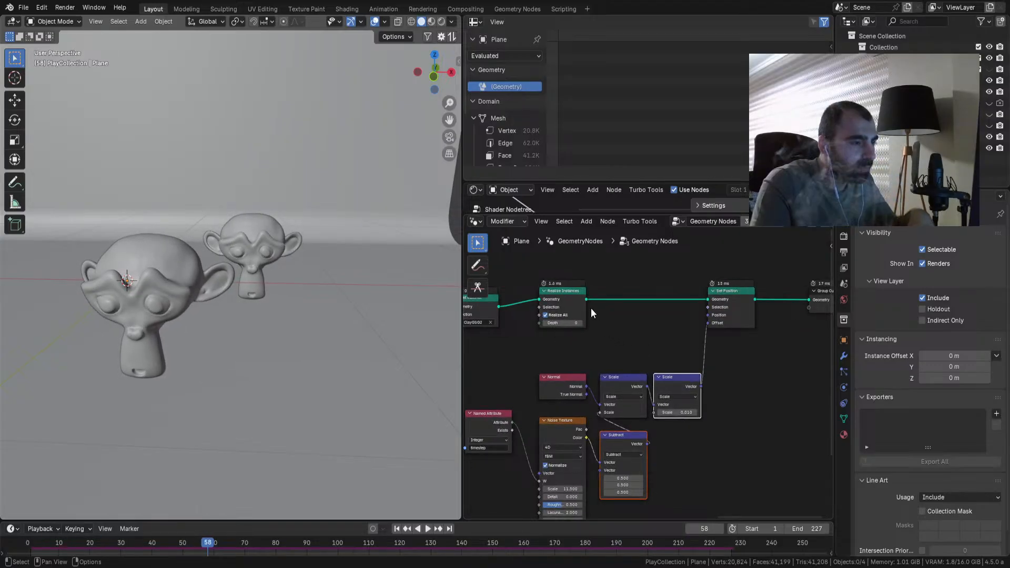
pyautogui.moveTo(586, 300); pyautogui.dragTo(622, 319)
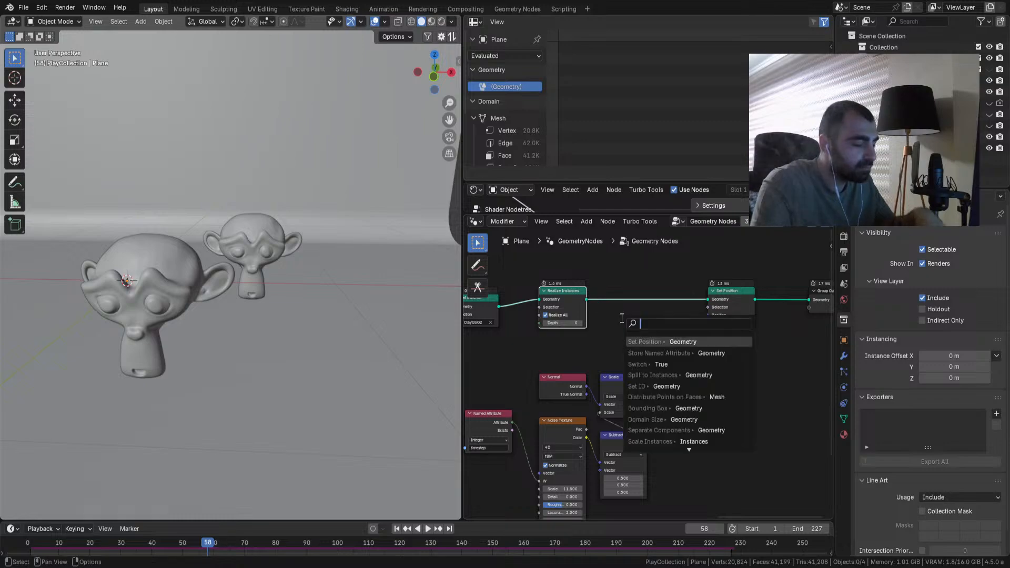
pyautogui.write('merge')
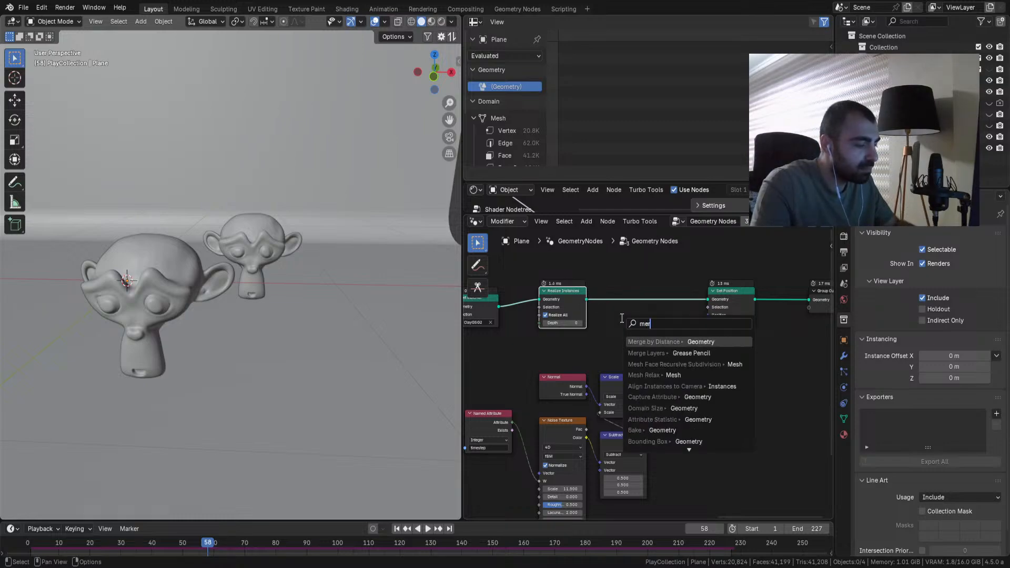
pyautogui.press('Return')
pyautogui.click(635, 312)
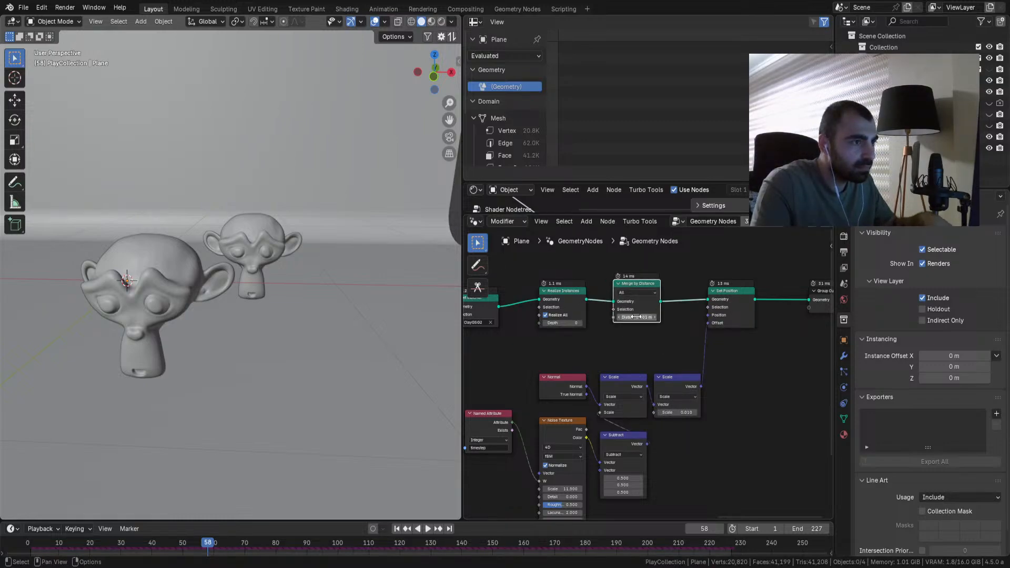
pyautogui.moveTo(634, 317)
pyautogui.mouseDown()
pyautogui.moveTo(667, 317)
pyautogui.moveTo(637, 317)
pyautogui.mouseUp()
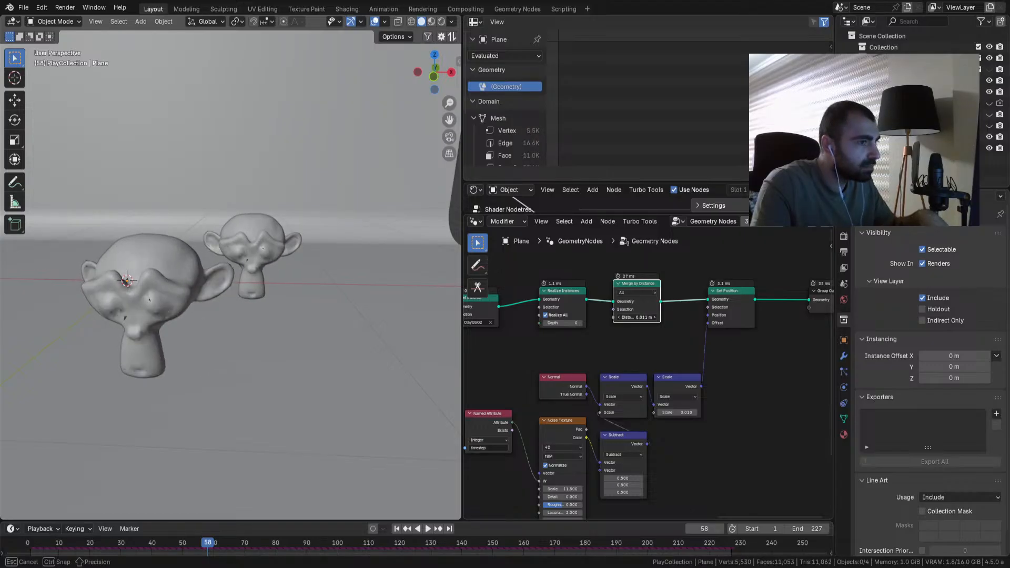
pyautogui.scroll(2, 631, 327)
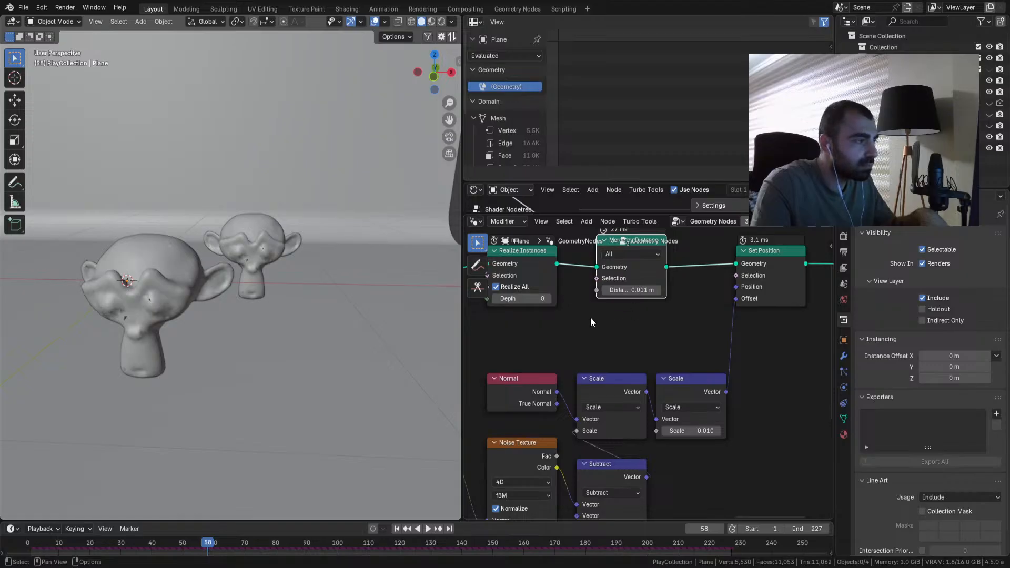
pyautogui.press('space')
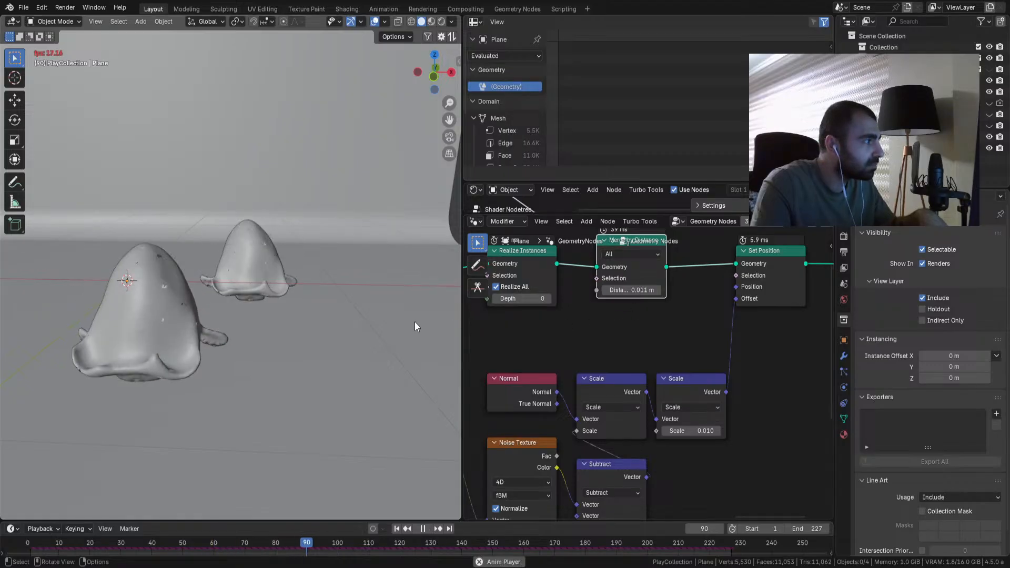
pyautogui.press('space')
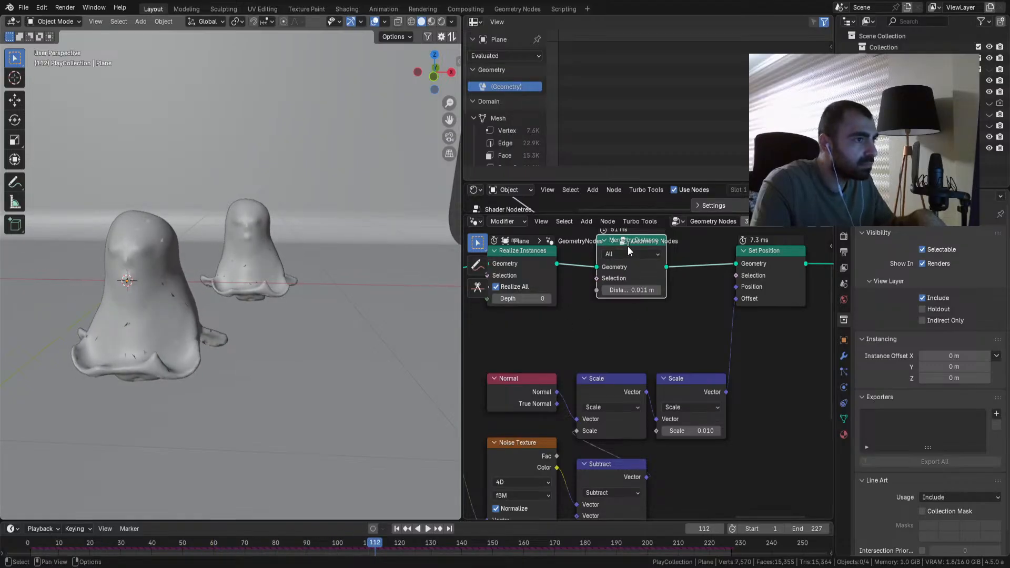
# Step: Delete the Merge by Distance node while keeping Realize Instances linked to Set Position, and replay the animation from the first frame
pyautogui.scroll(-2, 661, 290)
pyautogui.hotkey('ctrl', 'x')
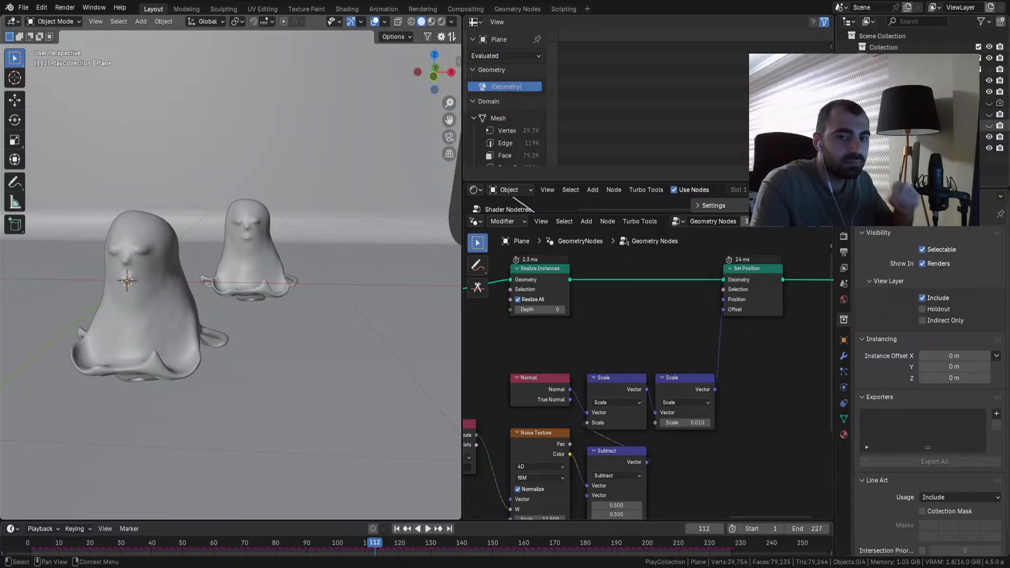
pyautogui.click(397, 529)
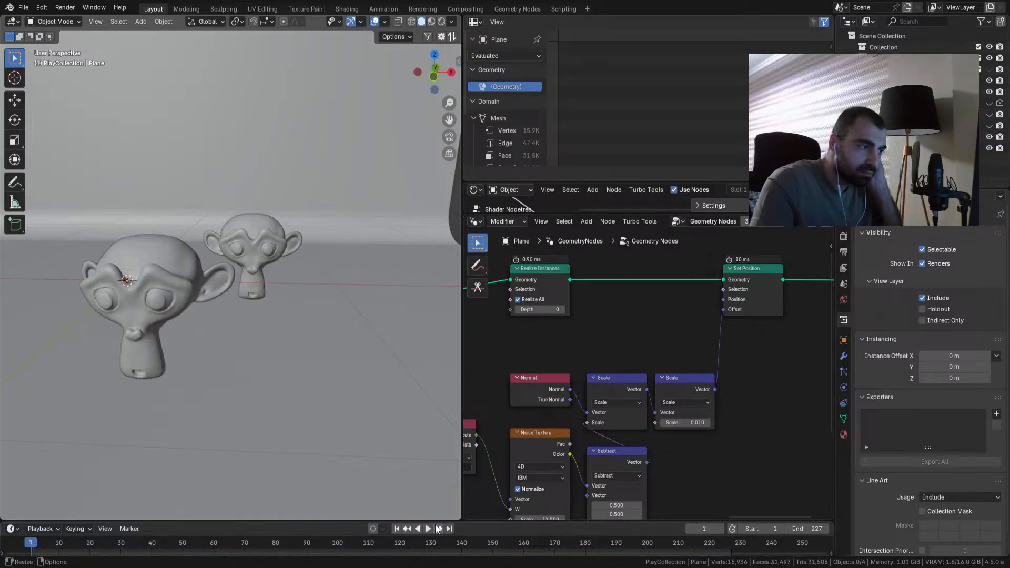
pyautogui.click(428, 529)
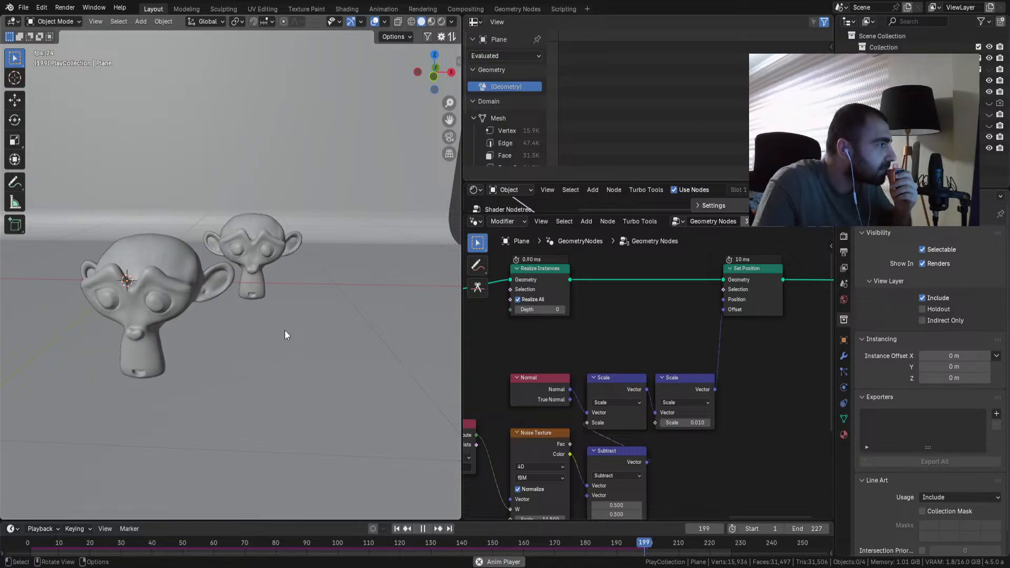
# Step: Stop the playback and add a Points node above the Group Input node at the start of the node tree
pyautogui.moveTo(574, 355); pyautogui.dragTo(656, 384, button='middle')
pyautogui.scroll(-5, 674, 377)
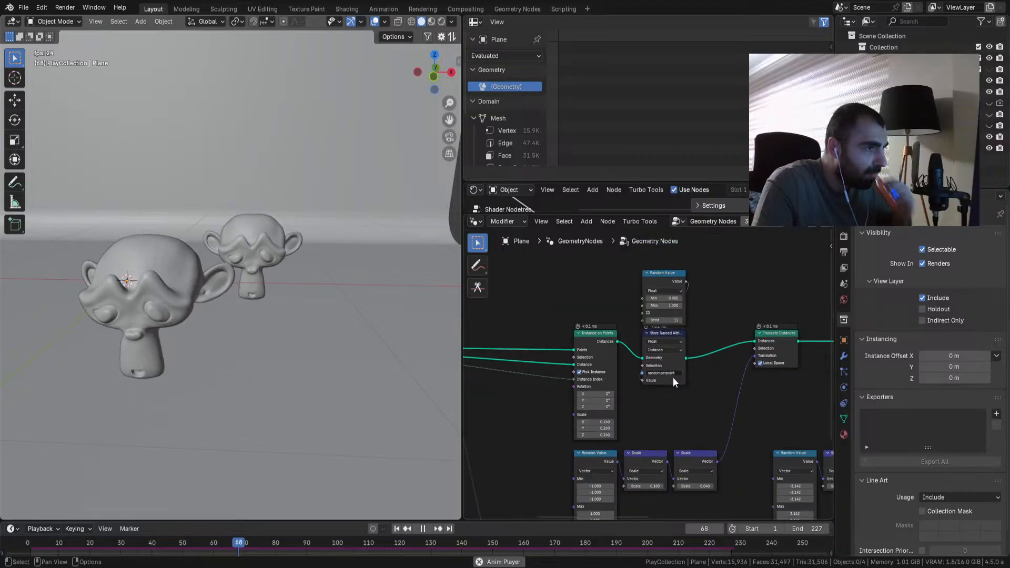
pyautogui.moveTo(744, 401); pyautogui.dragTo(603, 372, button='middle')
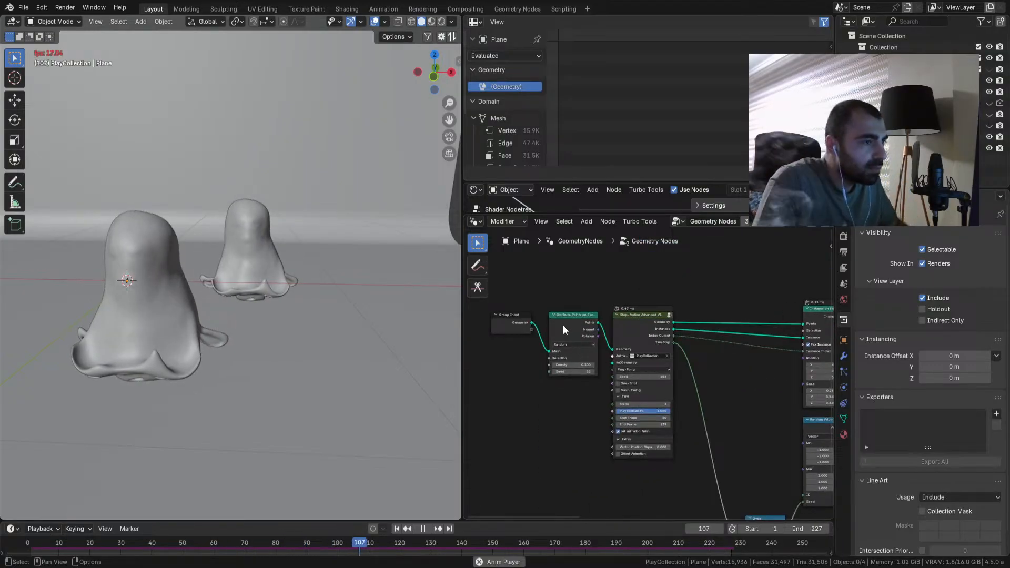
pyautogui.press('space')
pyautogui.hotkey('shift', 'a')
pyautogui.write('poi')
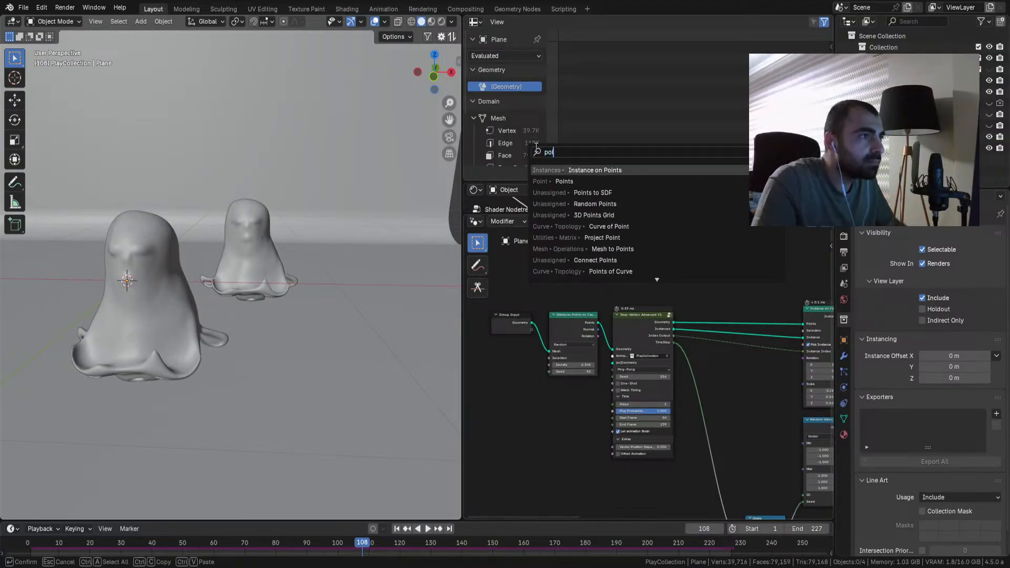
pyautogui.click(564, 181)
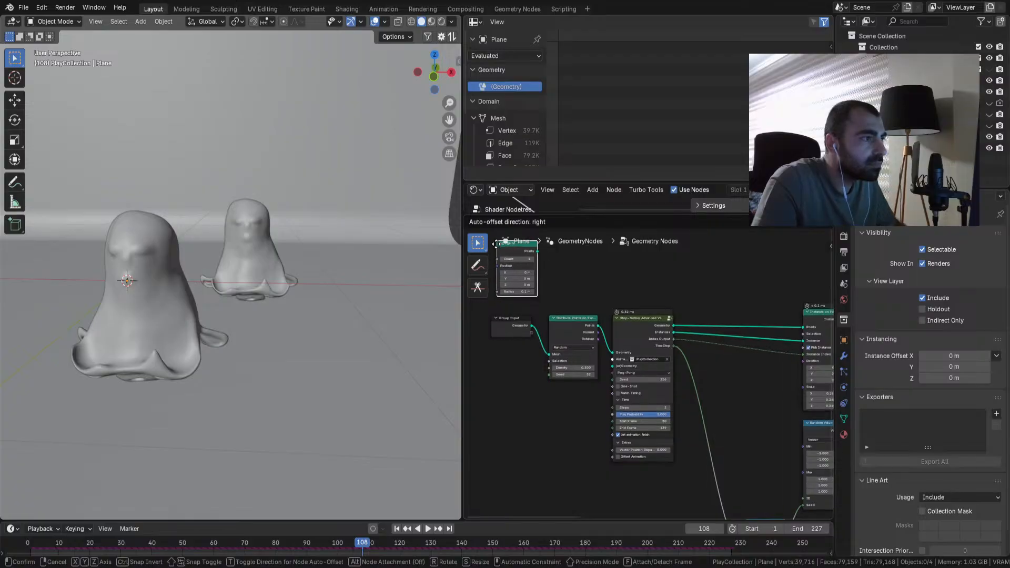
pyautogui.click(538, 286)
# Step: Feed Points into Stop-Motion Advanced V1's Geometry, replacing the Group Input and Distribute Points on Faces nodes, and play from the first frame
pyautogui.moveTo(538, 286); pyautogui.dragTo(569, 341)
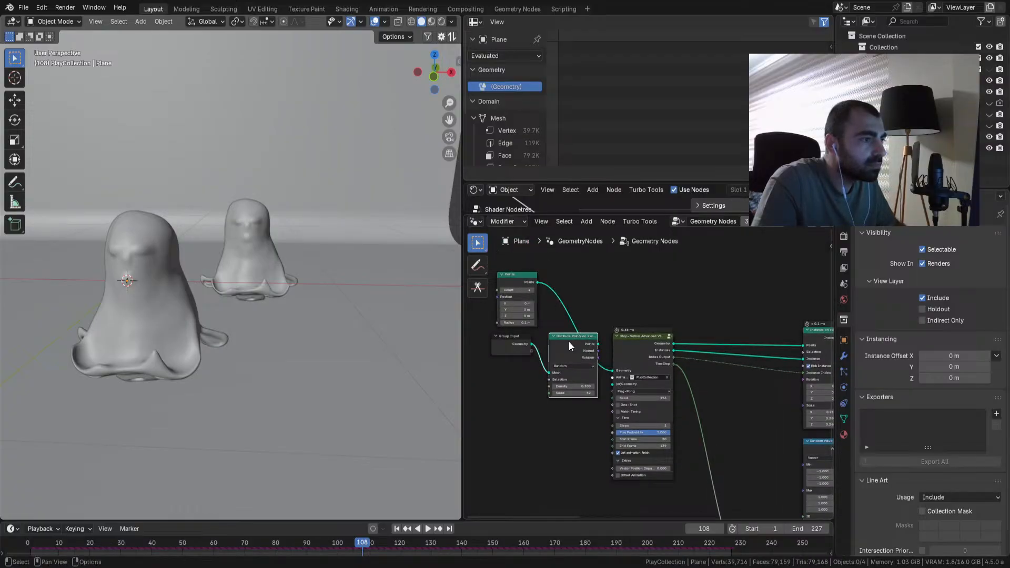
pyautogui.hotkey('ctrl', 'x')
pyautogui.moveTo(515, 283); pyautogui.dragTo(579, 346)
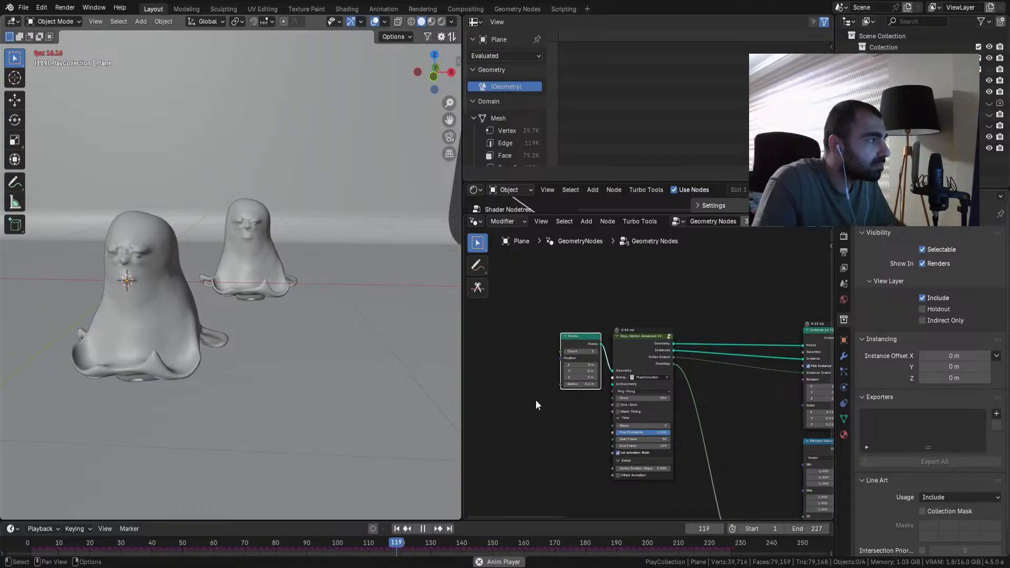
pyautogui.click(398, 528)
pyautogui.press('space')
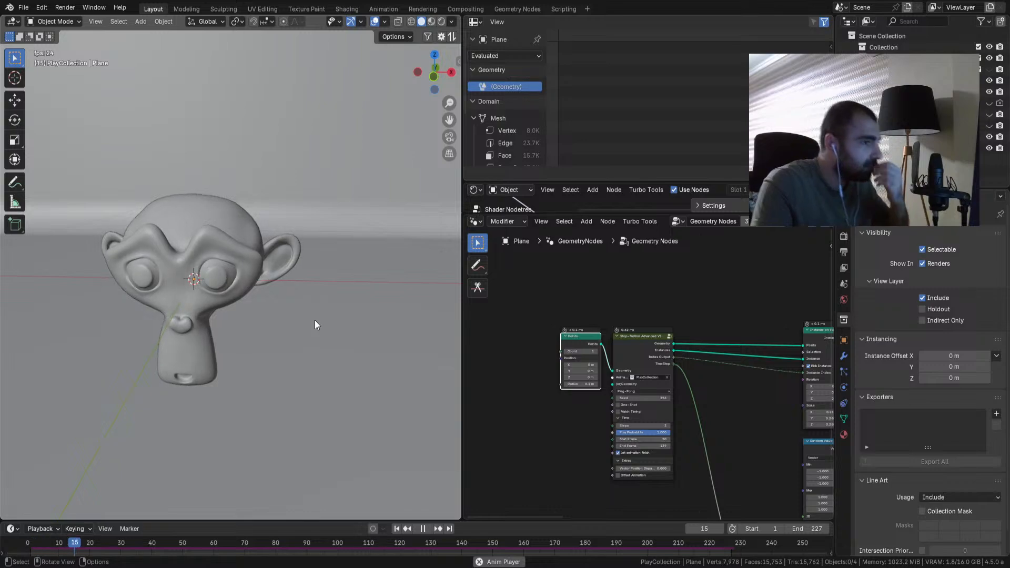
# Step: Turn on One-Shot and switch the playback mode to Repeat on the Stop-Motion Advanced V1 node
pyautogui.scroll(2, 643, 366)
pyautogui.moveTo(643, 366); pyautogui.dragTo(604, 295, button='middle')
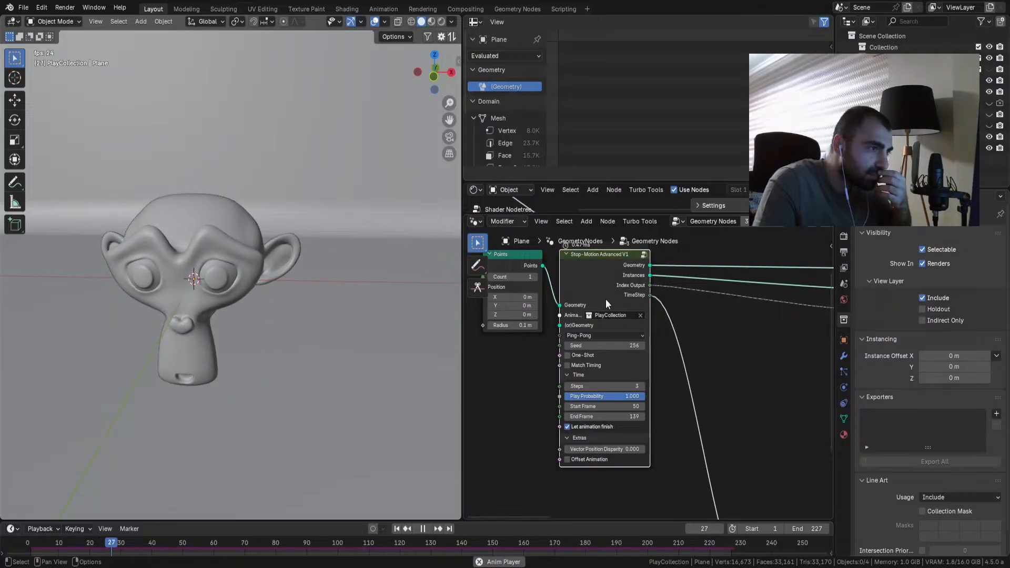
pyautogui.click(585, 354)
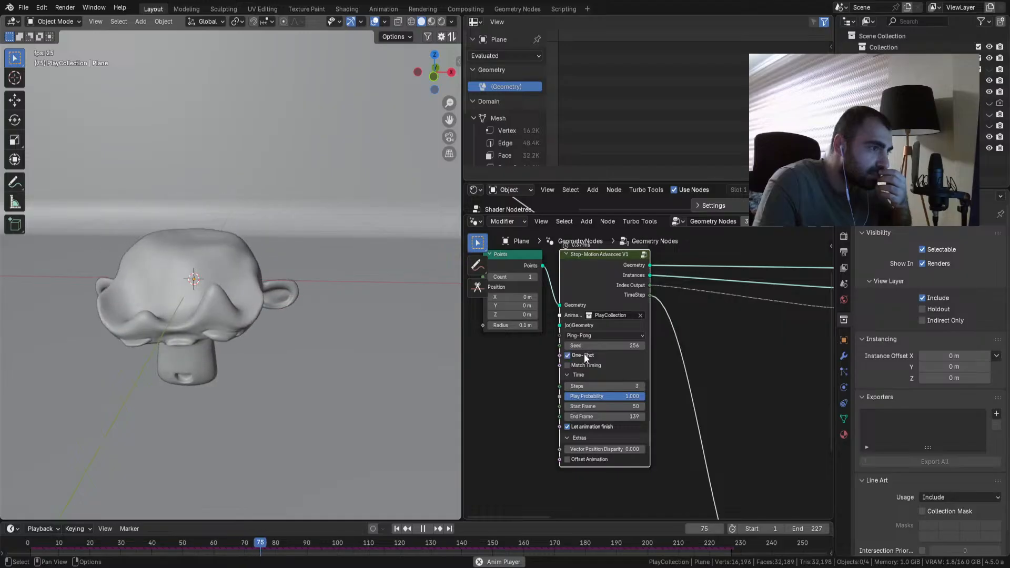
pyautogui.click(591, 337)
pyautogui.click(583, 358)
# Step: Set the Stop-Motion Advanced V1 node's Start Frame to 0 and replay the animation from the first frame
pyautogui.click(397, 529)
pyautogui.click(606, 406)
pyautogui.write('0')
pyautogui.press('Return')
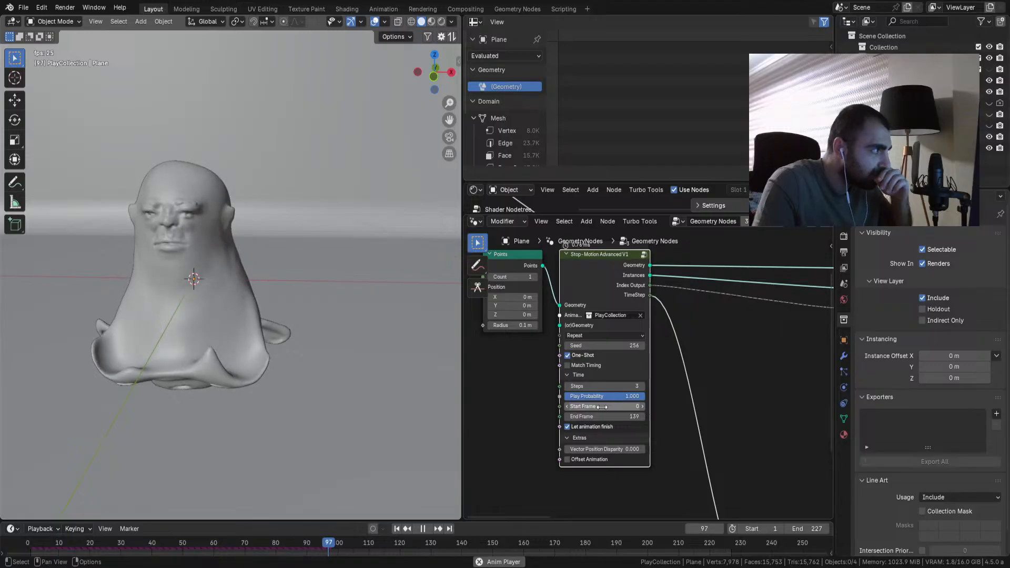
pyautogui.click(398, 529)
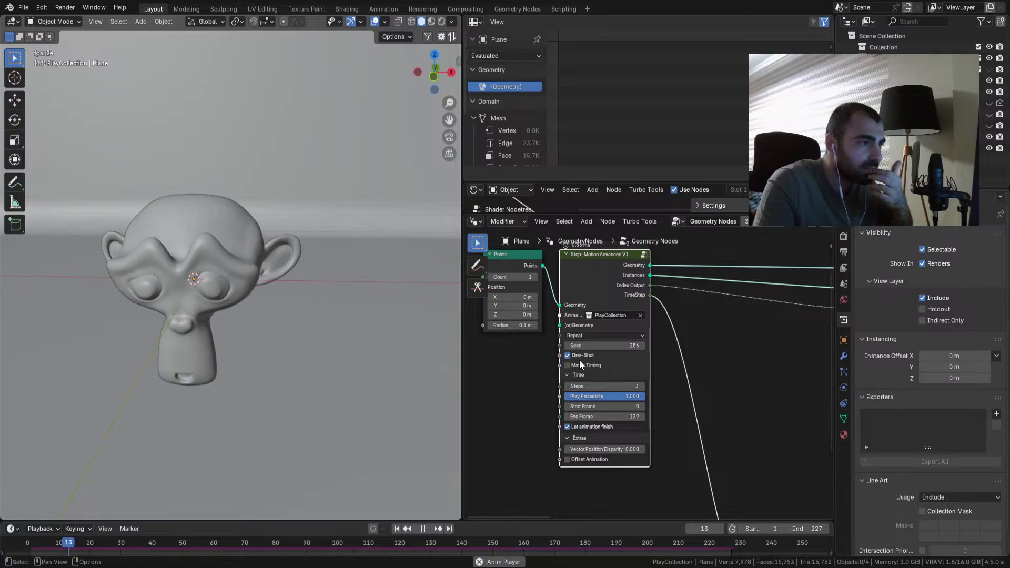
# Step: Enable Match Timing on the Stop-Motion Advanced V1 node and play the animation from the start
pyautogui.click(568, 366)
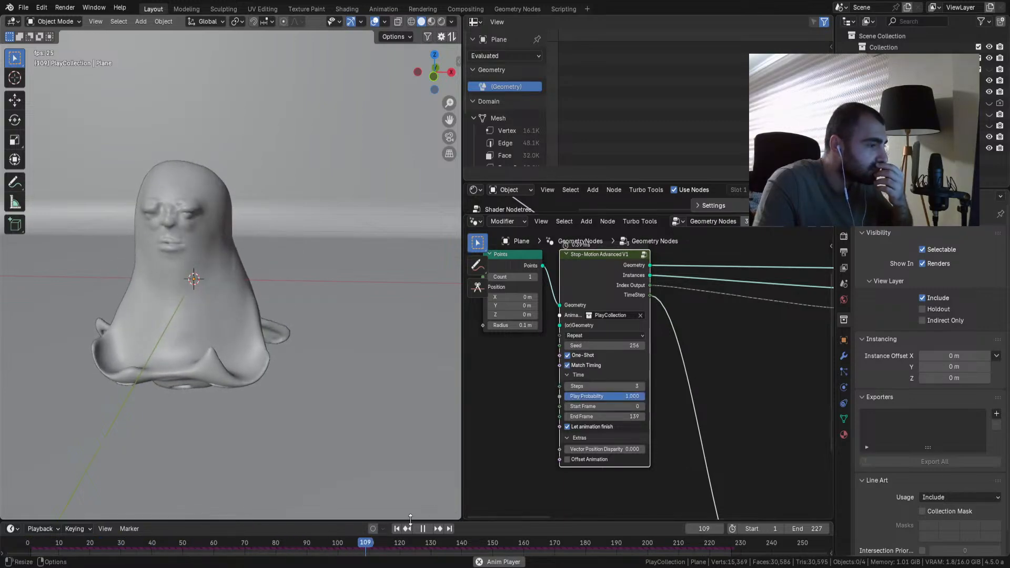
pyautogui.click(397, 529)
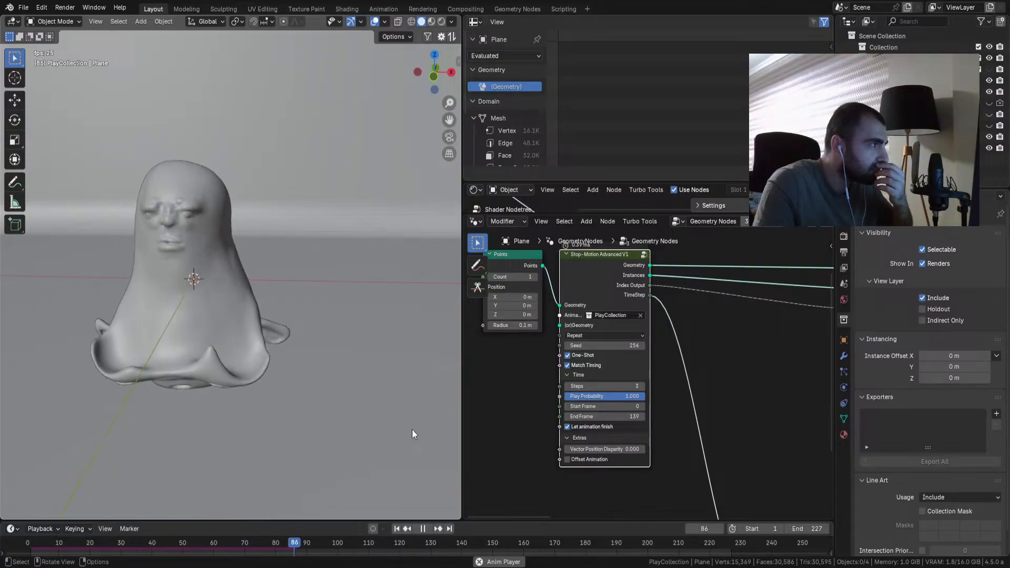
pyautogui.click(422, 529)
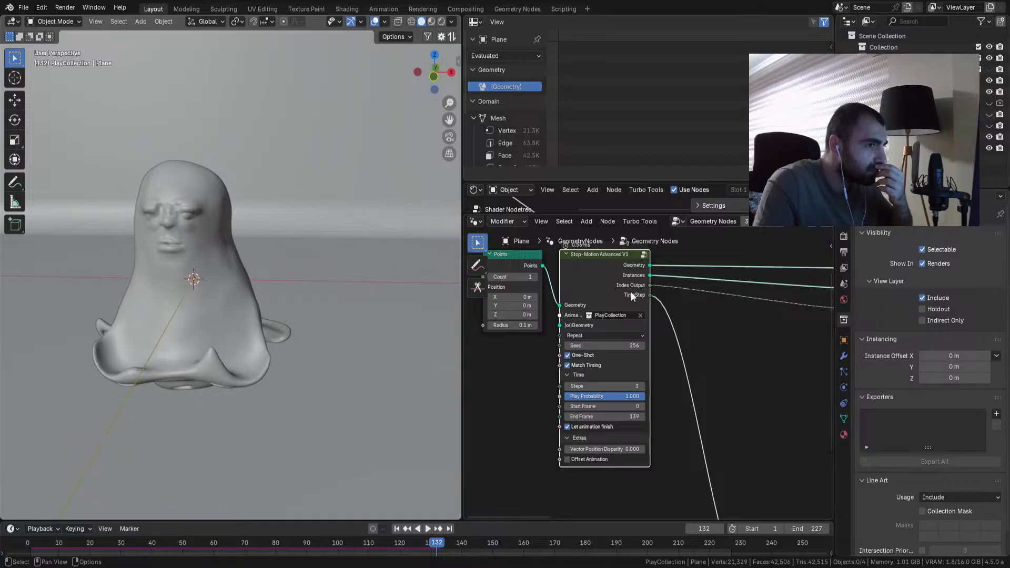
# Step: Examine the Repeat, Ping-Pong and Reverse frames inside the Stop-Motion Advanced V1 group, and return to the parent node tree
pyautogui.click(645, 254)
pyautogui.moveTo(645, 256); pyautogui.dragTo(624, 396, button='middle')
pyautogui.scroll(-5, 623, 396)
pyautogui.moveTo(723, 370); pyautogui.dragTo(495, 346, button='middle')
pyautogui.moveTo(673, 344); pyautogui.dragTo(698, 401, button='middle')
pyautogui.scroll(5, 693, 398)
pyautogui.scroll(2, 693, 399)
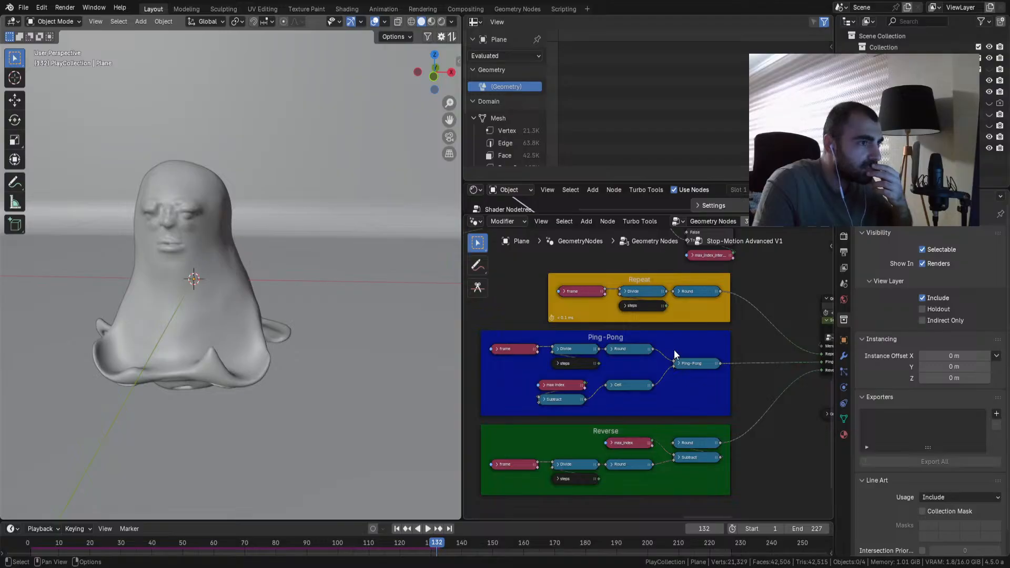
pyautogui.press('Tab')
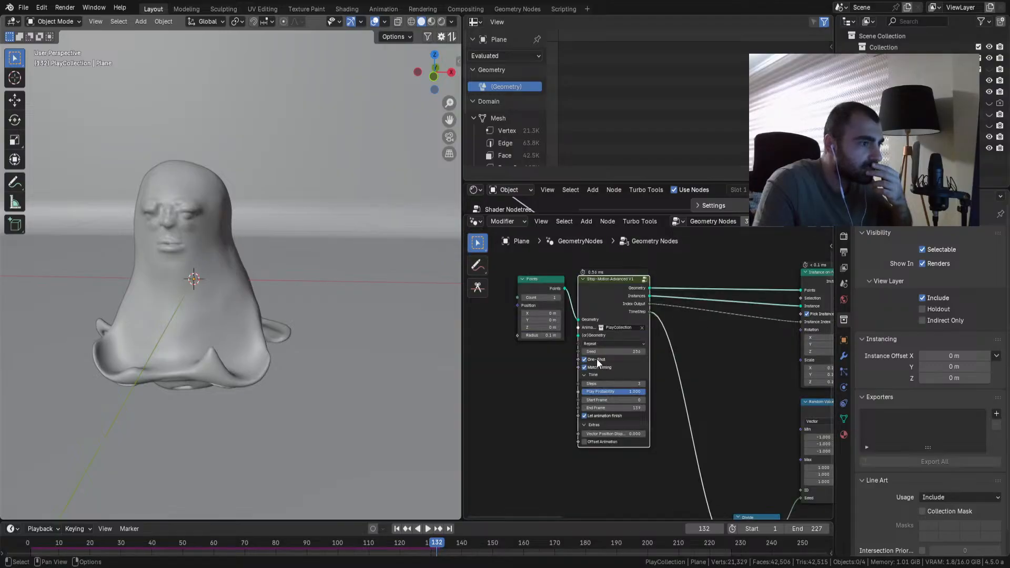
# Step: Disable One-Shot on the Stop-Motion Advanced V1 node, replay the animation from the start and stop at frame 25
pyautogui.click(397, 529)
pyautogui.click(426, 529)
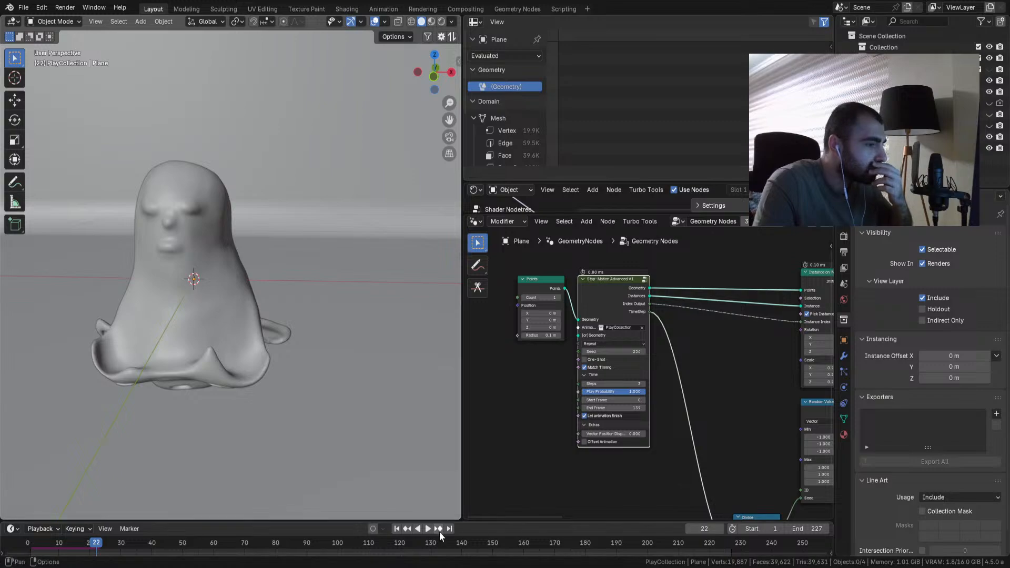
pyautogui.click(428, 529)
pyautogui.click(427, 528)
pyautogui.moveTo(91, 553); pyautogui.dragTo(106, 547)
# Step: Enter the Stop-Motion Advanced V1 group and nudge the Round and frame nodes inside the Repeat frame
pyautogui.press('Tab')
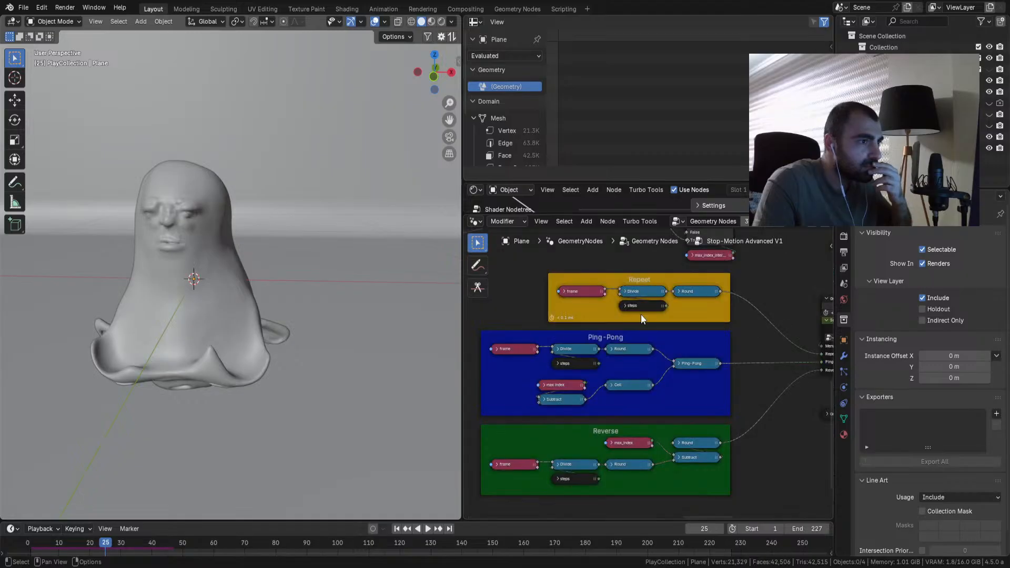
pyautogui.moveTo(665, 330); pyautogui.dragTo(681, 326)
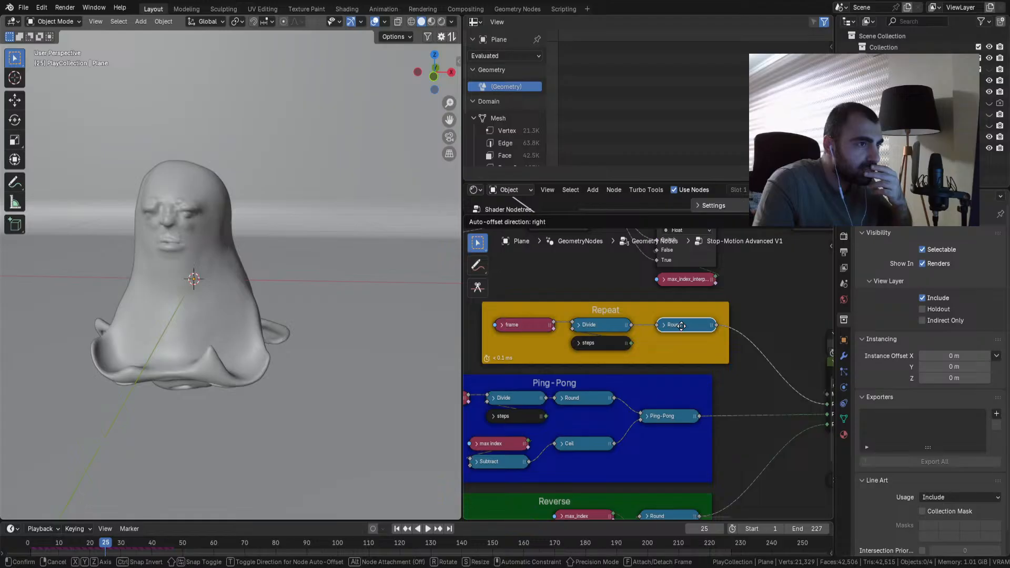
pyautogui.moveTo(682, 326); pyautogui.dragTo(682, 327)
pyautogui.moveTo(529, 324); pyautogui.dragTo(531, 320)
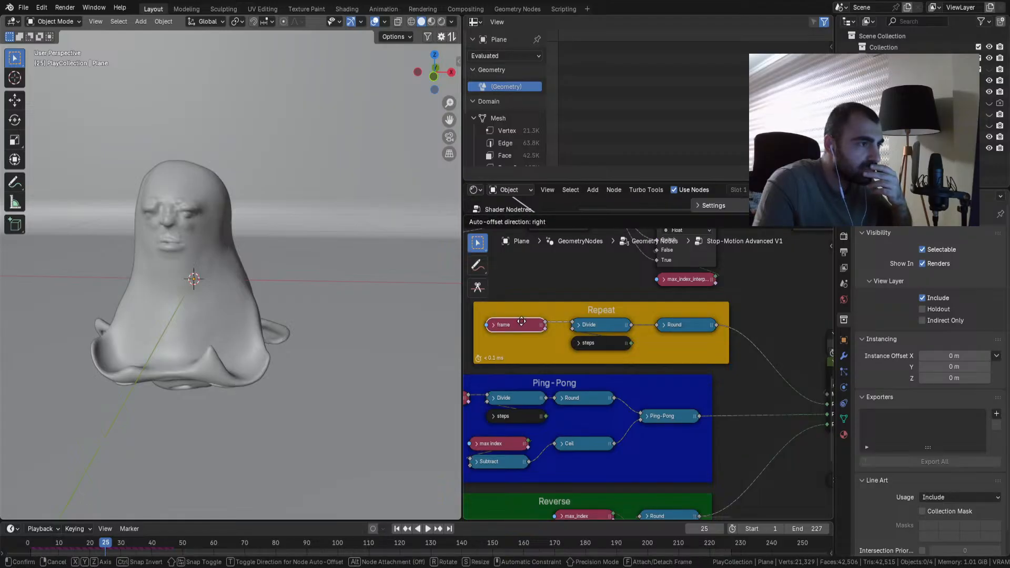
pyautogui.moveTo(522, 322); pyautogui.dragTo(515, 325)
# Step: Inspect the node links feeding the Selection node in the Animation Length Calc frame, and leave the group
pyautogui.moveTo(102, 550)
pyautogui.mouseDown()
pyautogui.moveTo(13, 557)
pyautogui.moveTo(111, 561)
pyautogui.mouseUp()
pyautogui.scroll(-3, 617, 428)
pyautogui.scroll(8, 619, 431)
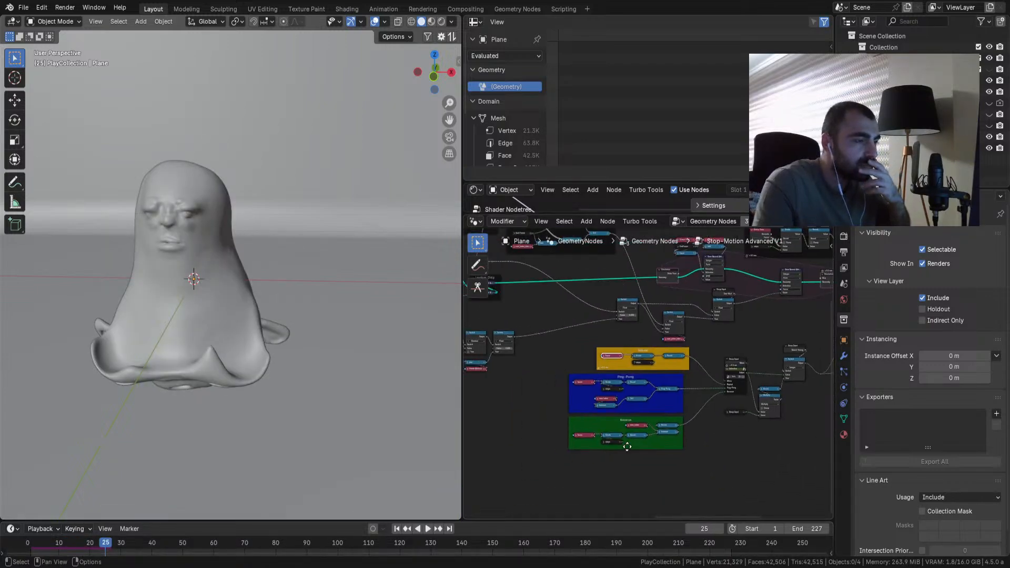
pyautogui.scroll(1, 629, 443)
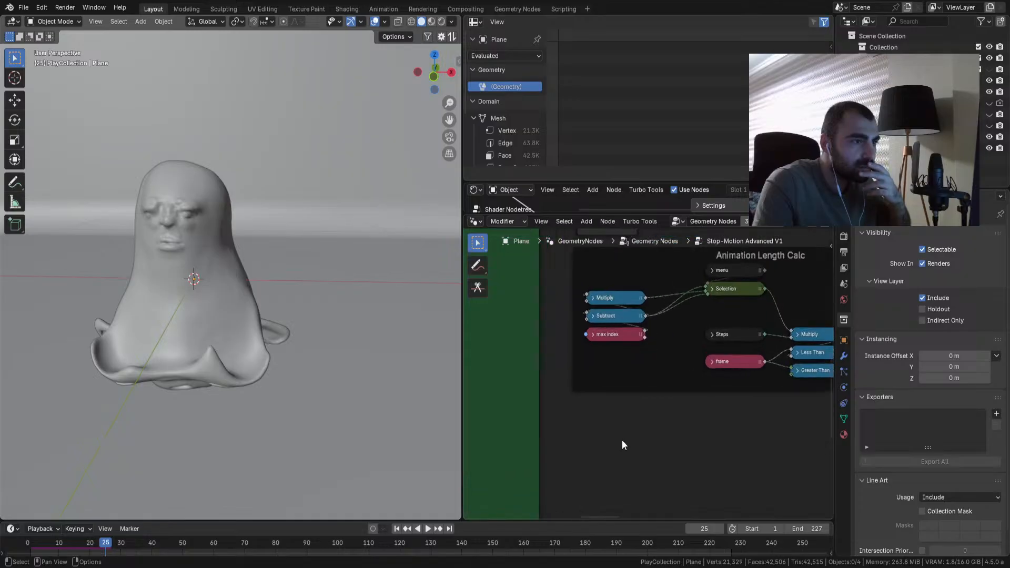
pyautogui.scroll(1, 620, 435)
pyautogui.moveTo(662, 370); pyautogui.dragTo(586, 412, button='middle')
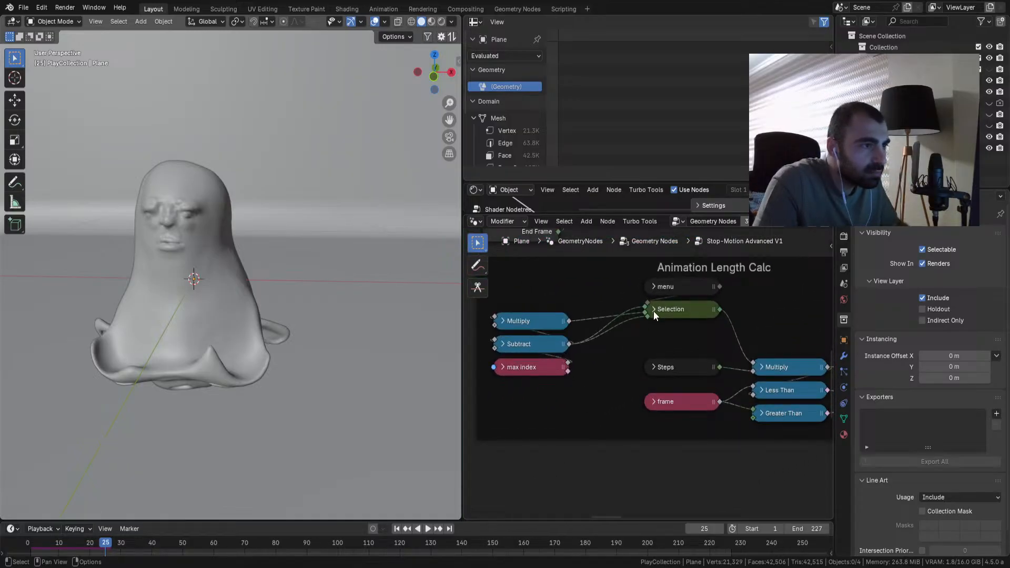
pyautogui.keyDown('ctrl'); pyautogui.moveTo(633, 435); pyautogui.dragTo(771, 316, button='middle'); pyautogui.keyUp('ctrl')
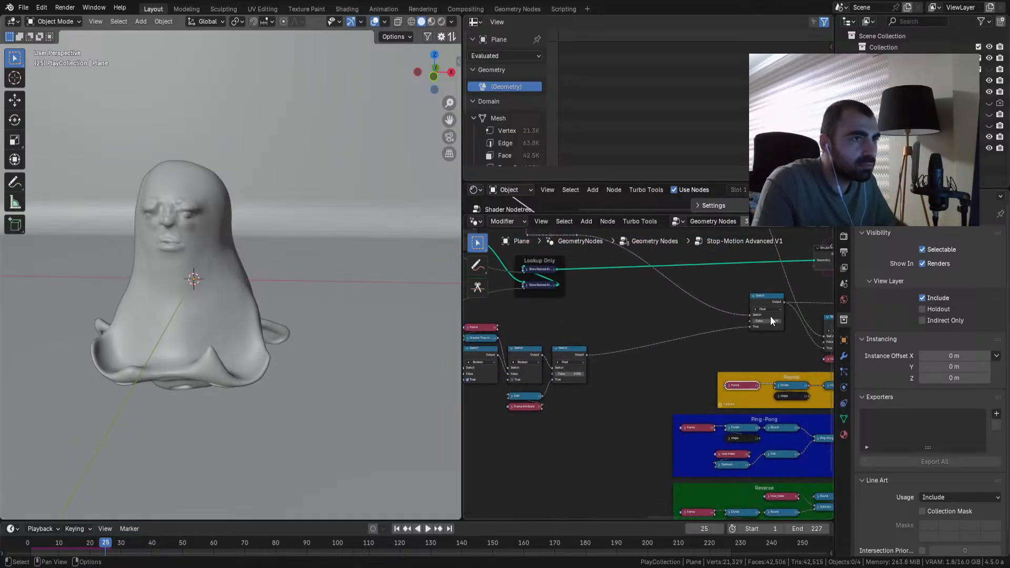
pyautogui.click(820, 221)
# Step: Set the Stop-Motion Advanced V1 play mode to Reverse, preview the animation from the start and scrub back to frame 2
pyautogui.scroll(4, 639, 342)
pyautogui.click(601, 334)
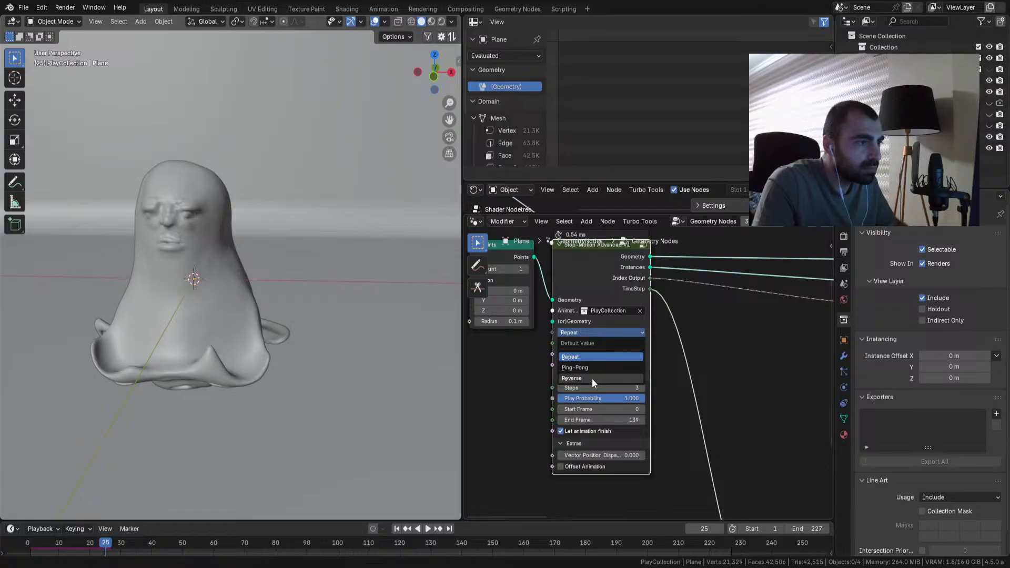
pyautogui.click(592, 379)
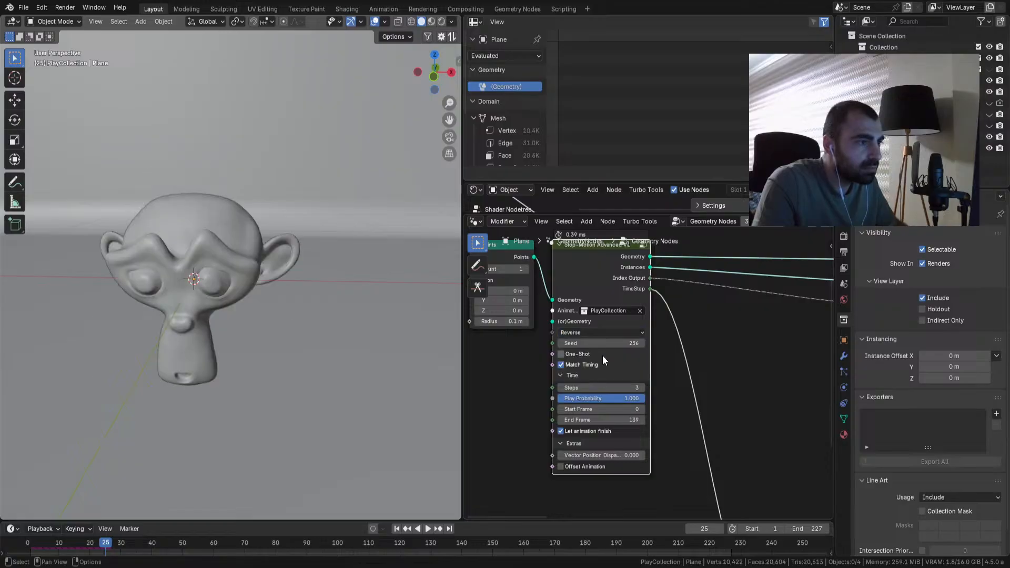
pyautogui.click(396, 530)
pyautogui.press('space')
pyautogui.press('space')
pyautogui.press('space')
pyautogui.moveTo(82, 538); pyautogui.dragTo(34, 546)
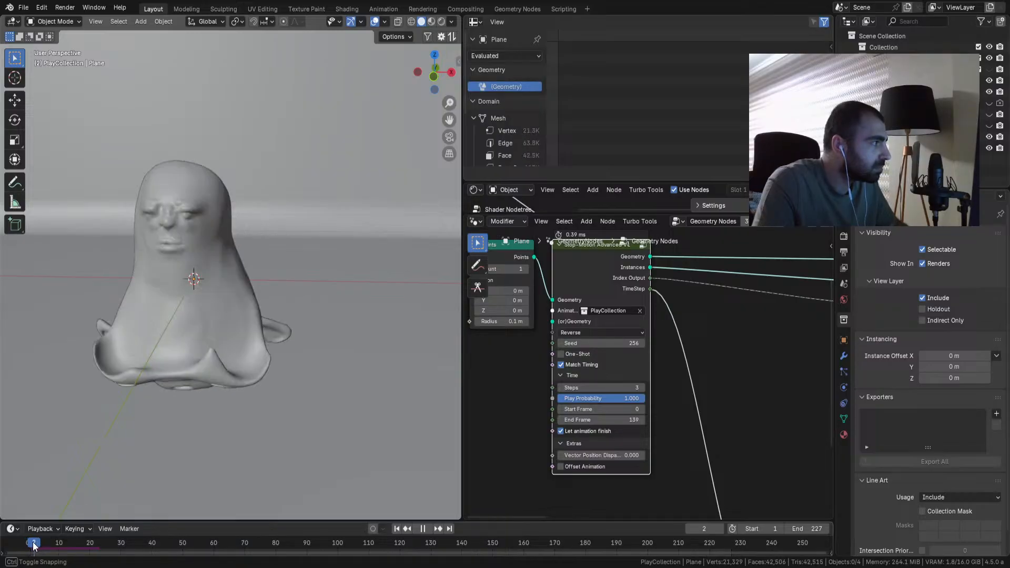
# Step: Reopen the Stop-Motion Advanced V1 group and trace the nodes from Animation Length Calc to the play-mode frames
pyautogui.click(642, 246)
pyautogui.scroll(-3, 555, 383)
pyautogui.moveTo(518, 447); pyautogui.dragTo(630, 445, button='middle')
pyautogui.scroll(2, 658, 428)
pyautogui.moveTo(686, 412); pyautogui.dragTo(546, 428, button='middle')
pyautogui.scroll(3, 548, 411)
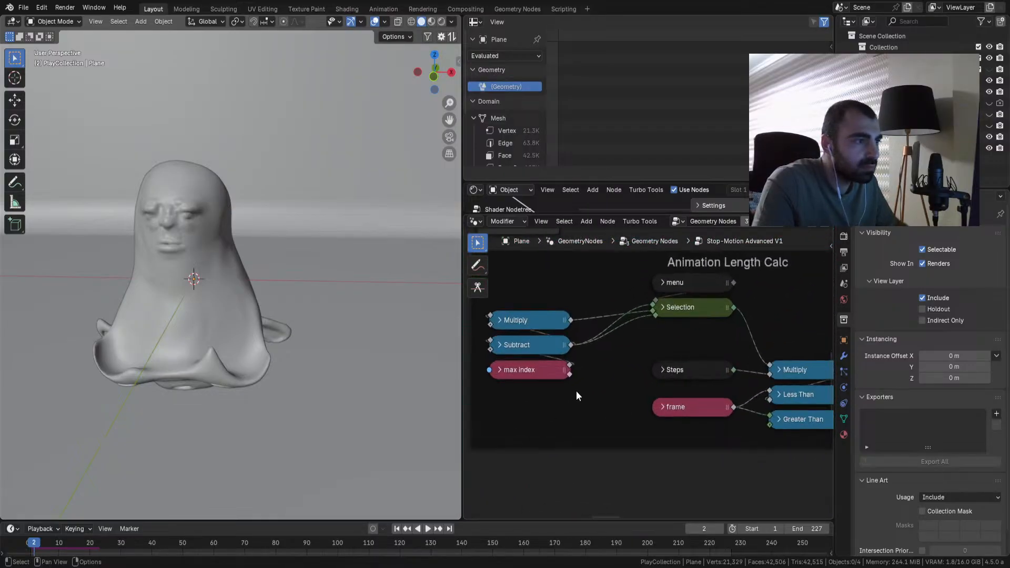
pyautogui.moveTo(579, 379); pyautogui.dragTo(501, 406, button='middle')
pyautogui.scroll(-10, 579, 418)
pyautogui.moveTo(527, 464); pyautogui.dragTo(816, 437, button='middle')
pyautogui.moveTo(643, 381); pyautogui.dragTo(755, 415, button='middle')
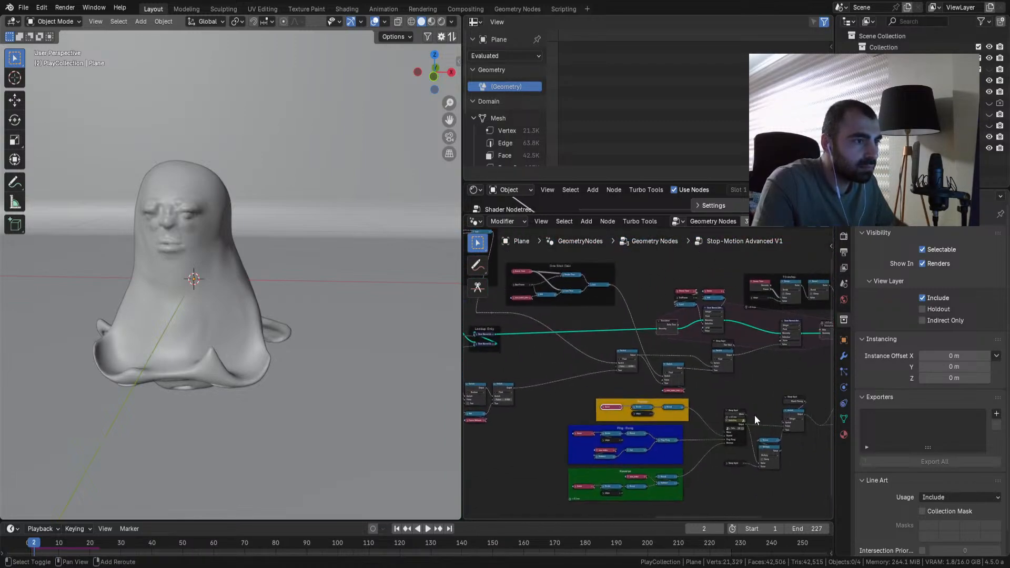
# Step: Shift the Repeat frame so its right edge lines up with the Ping-Pong frame
pyautogui.scroll(3, 657, 401)
pyautogui.moveTo(657, 401); pyautogui.dragTo(660, 406, button='middle')
pyautogui.moveTo(660, 406); pyautogui.dragTo(653, 406)
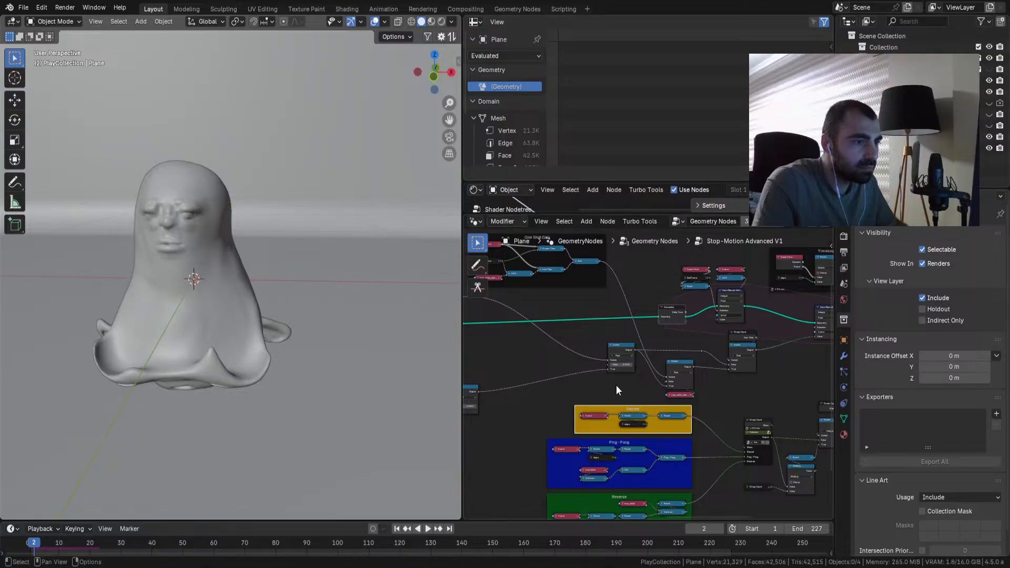
pyautogui.moveTo(681, 378); pyautogui.dragTo(665, 388, button='middle')
# Step: Collapse the Store Named Attribute node inside the simulation zone
pyautogui.scroll(4, 700, 383)
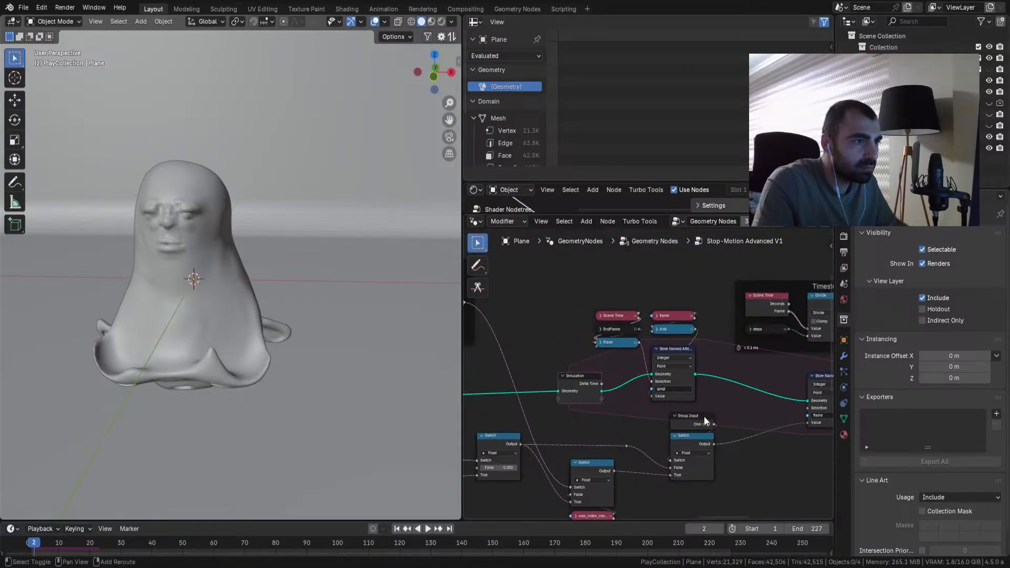
pyautogui.click(671, 345)
pyautogui.press('h')
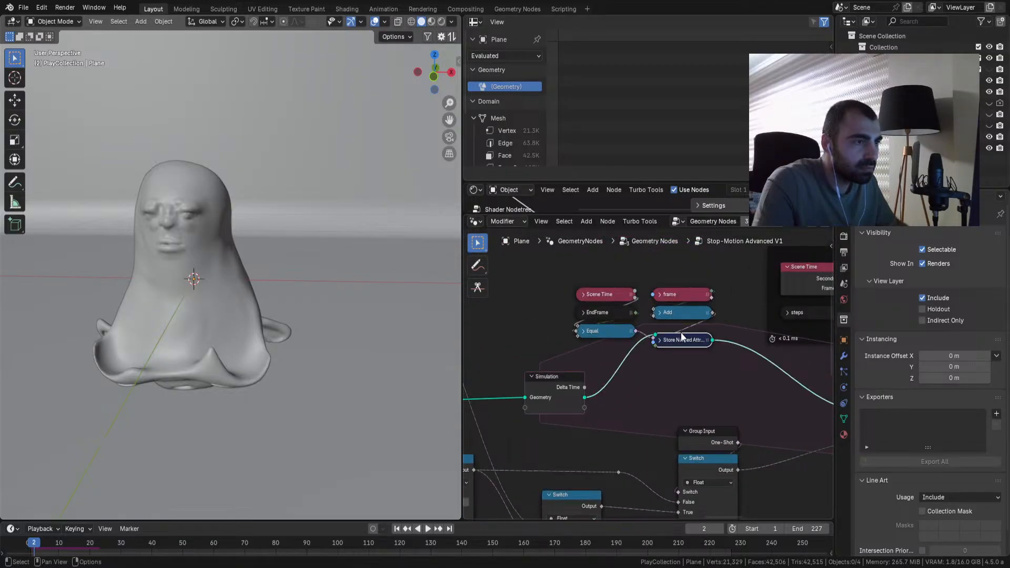
# Step: Delete the leftover nodes between Set ID and randomperpoint while keeping the geometry link, and move the Group Input, Index and Set ID nodes closer
pyautogui.scroll(-2, 693, 363)
pyautogui.moveTo(693, 370); pyautogui.dragTo(672, 365, button='middle')
pyautogui.scroll(-4, 676, 367)
pyautogui.moveTo(618, 419); pyautogui.dragTo(498, 398, button='middle')
pyautogui.scroll(8, 618, 386)
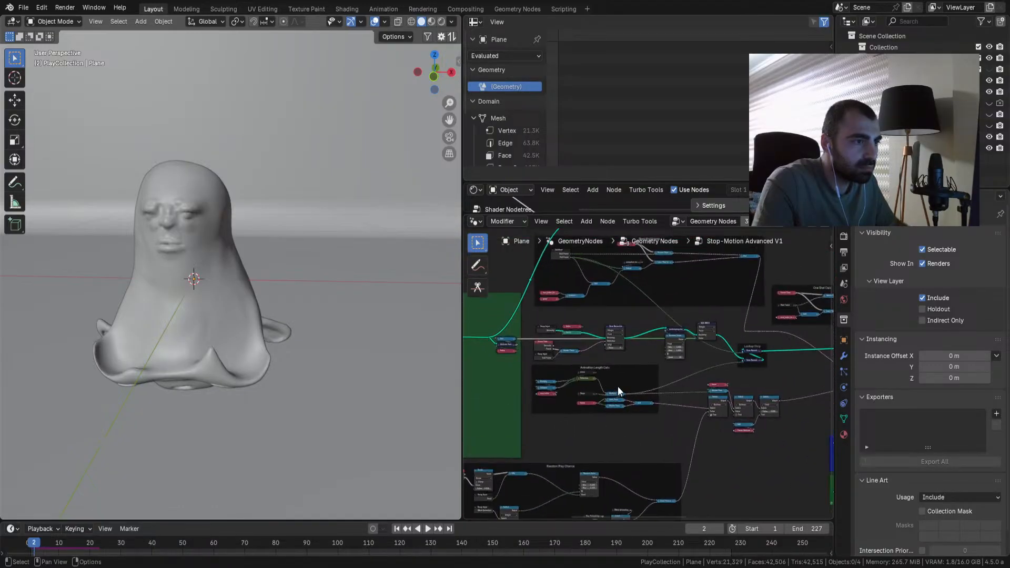
pyautogui.moveTo(588, 343); pyautogui.dragTo(632, 409, button='middle')
pyautogui.hotkey('ctrl', 'x')
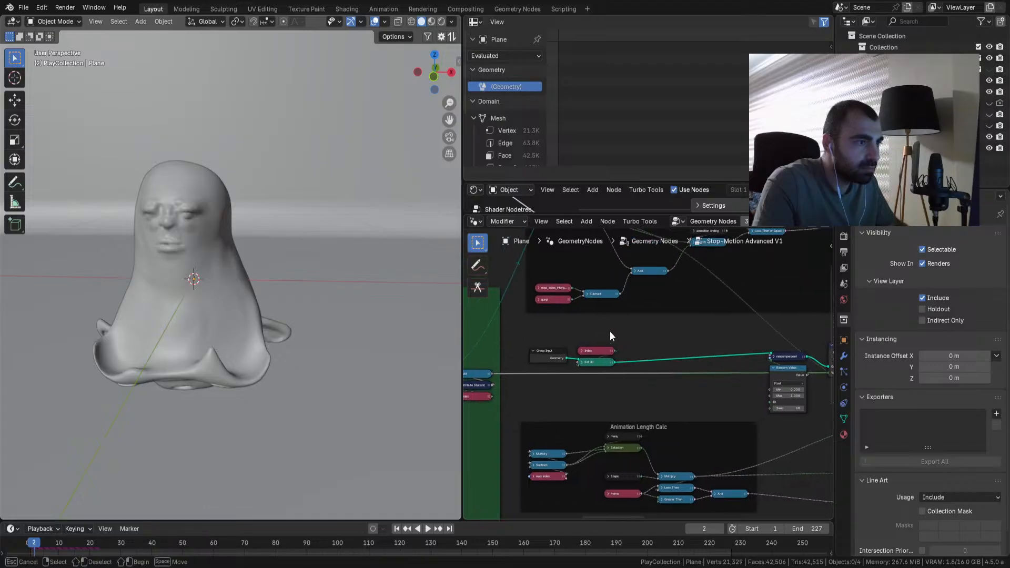
pyautogui.moveTo(589, 363); pyautogui.dragTo(717, 357)
pyautogui.click(707, 409)
# Step: Delete the randomperpoint node and its Random Value node while keeping the geometry link into MAX INDEX
pyautogui.scroll(-2, 725, 401)
pyautogui.moveTo(725, 402); pyautogui.dragTo(600, 365, button='middle')
pyautogui.scroll(2, 600, 365)
pyautogui.scroll(2, 599, 364)
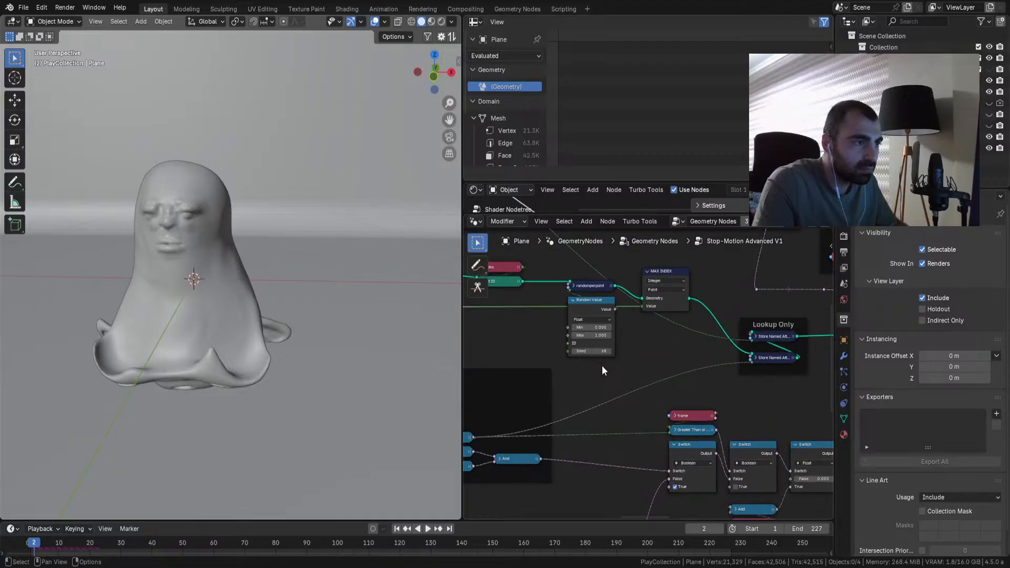
pyautogui.doubleClick(600, 352)
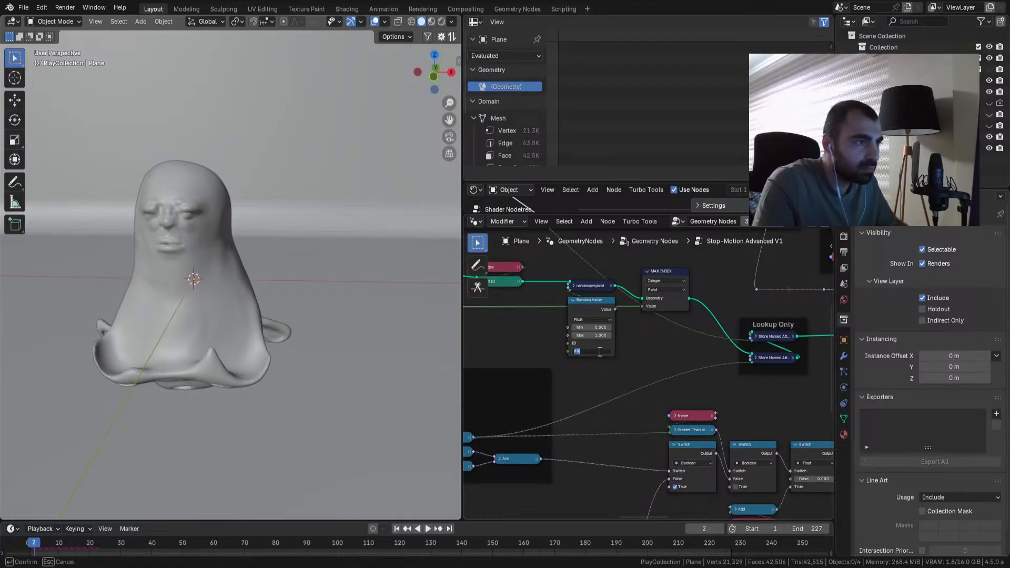
pyautogui.keyDown('shift'); pyautogui.click(590, 307); pyautogui.keyUp('shift')
pyautogui.keyDown('shift'); pyautogui.click(590, 286); pyautogui.keyUp('shift')
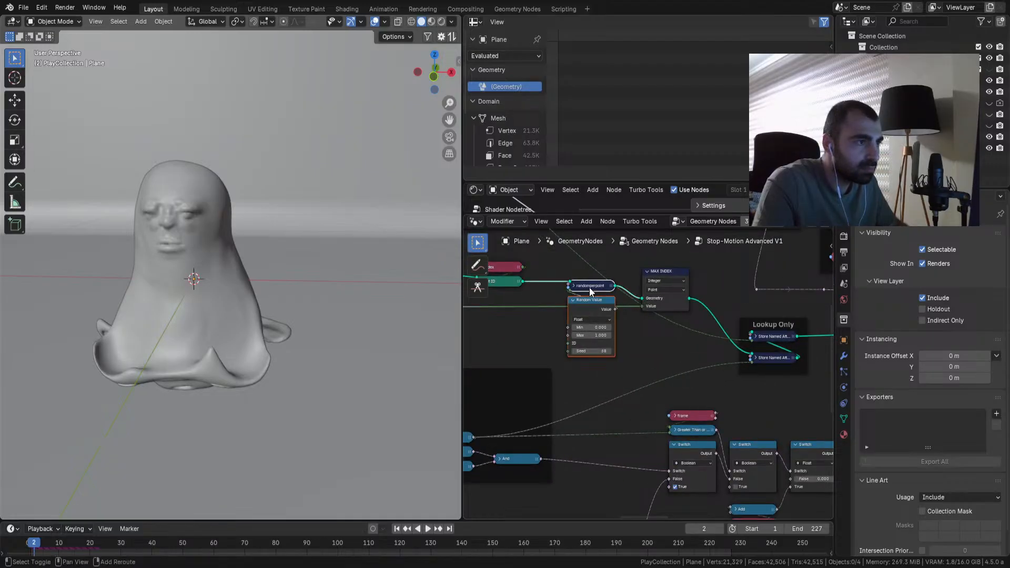
pyautogui.hotkey('ctrl', 'x')
# Step: Move the Group Input, Index and Set ID nodes closer to the MAX INDEX node
pyautogui.moveTo(607, 324); pyautogui.dragTo(692, 380, button='middle')
pyautogui.scroll(-4, 648, 371)
pyautogui.moveTo(618, 314); pyautogui.dragTo(548, 348)
pyautogui.moveTo(603, 348)
pyautogui.mouseDown()
pyautogui.moveTo(618, 360)
pyautogui.moveTo(618, 350)
pyautogui.mouseUp()
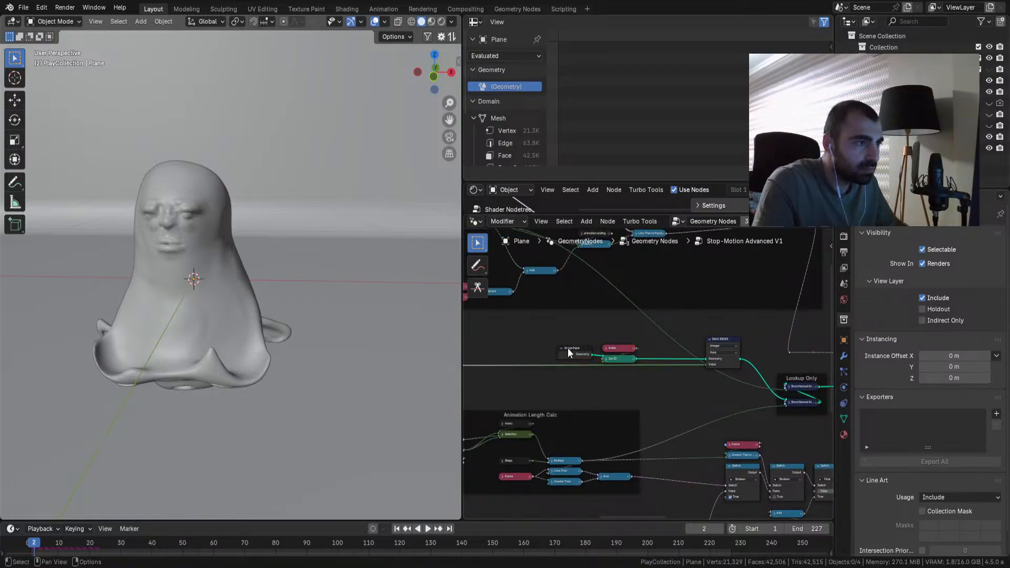
# Step: Tighten the Max Integer Calc frame by moving its input nodes, including the Collection Info chain, closer to Join Geometry
pyautogui.scroll(-5, 585, 410)
pyautogui.keyDown('shift'); pyautogui.moveTo(678, 374); pyautogui.dragTo(488, 342, button='middle'); pyautogui.keyUp('shift')
pyautogui.scroll(15, 722, 381)
pyautogui.scroll(-1, 547, 338)
pyautogui.moveTo(535, 321); pyautogui.dragTo(615, 322)
pyautogui.scroll(-2, 651, 374)
pyautogui.keyDown('shift'); pyautogui.moveTo(615, 367); pyautogui.dragTo(741, 368, button='middle'); pyautogui.keyUp('shift')
pyautogui.moveTo(598, 340); pyautogui.dragTo(737, 350, button='middle')
pyautogui.moveTo(710, 320)
pyautogui.mouseDown()
pyautogui.moveTo(581, 352)
pyautogui.moveTo(586, 339)
pyautogui.moveTo(503, 397)
pyautogui.moveTo(668, 332)
pyautogui.mouseUp()
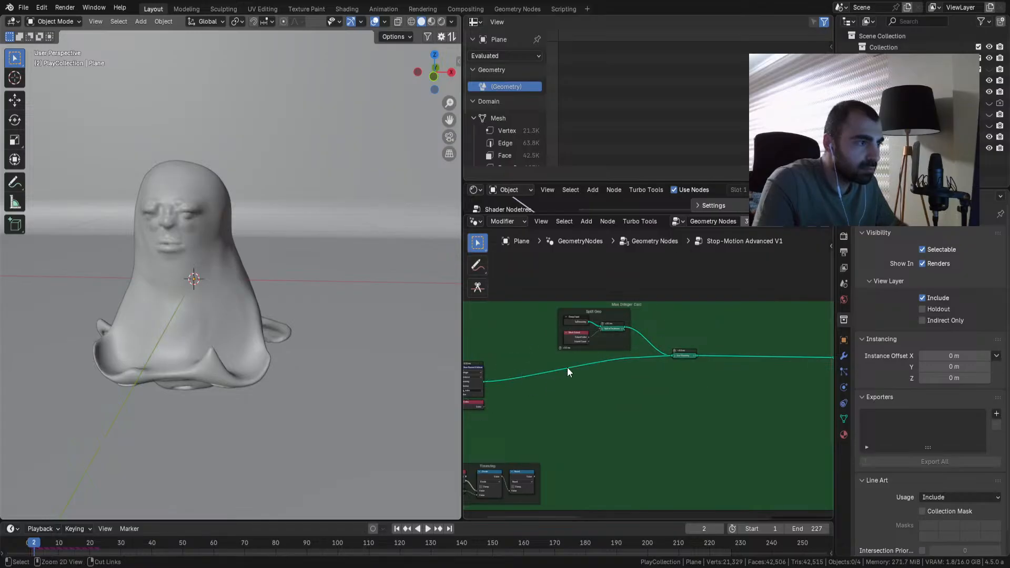
pyautogui.moveTo(538, 383); pyautogui.dragTo(642, 383, button='middle')
pyautogui.moveTo(577, 337); pyautogui.dragTo(725, 361)
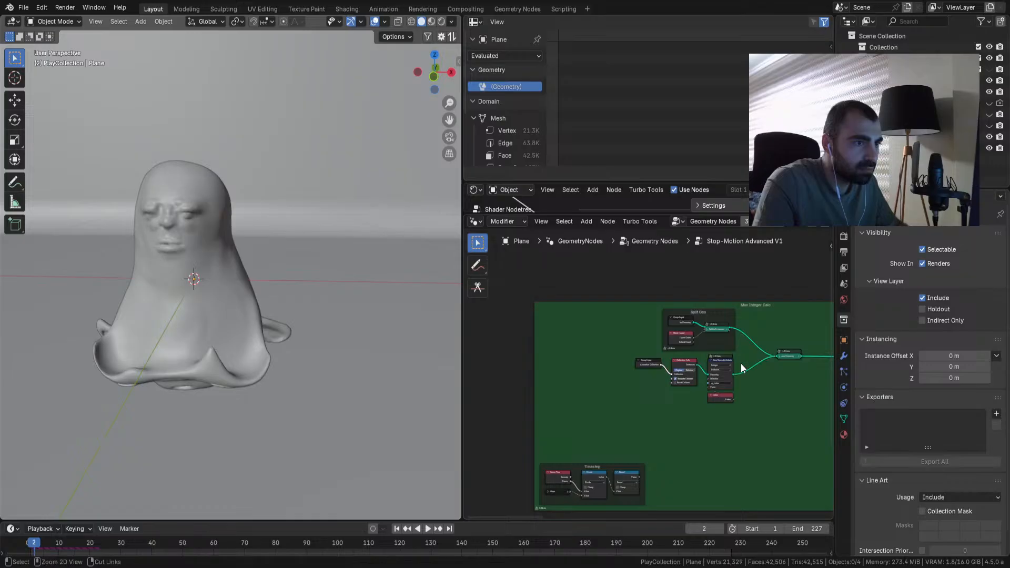
# Step: Delete the Timestep frame and all its nodes from the Max Integer Calc frame
pyautogui.moveTo(662, 447); pyautogui.dragTo(567, 505)
pyautogui.press('x')
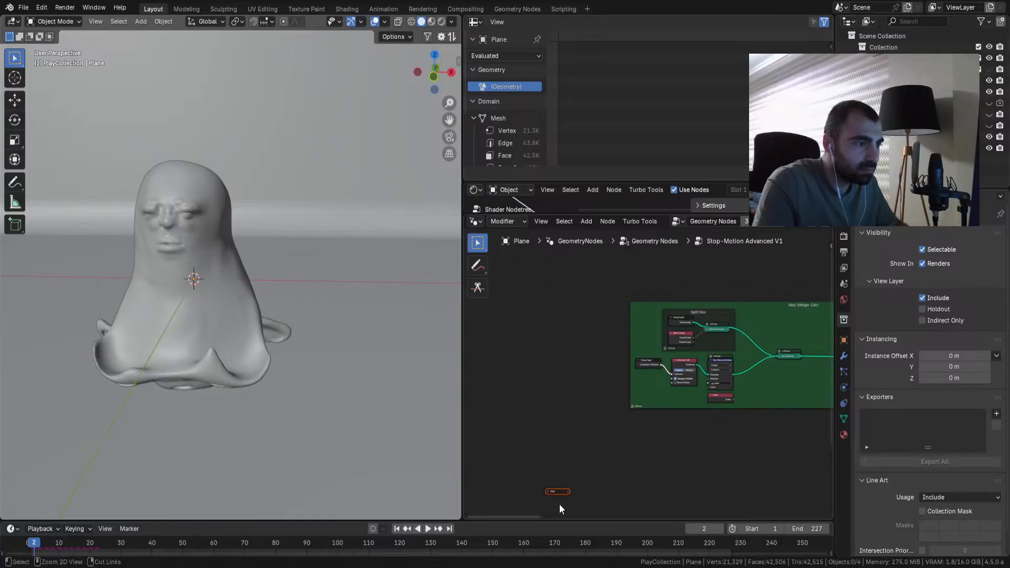
pyautogui.hotkey('ctrl', 'x')
pyautogui.moveTo(689, 447); pyautogui.dragTo(545, 451, button='middle')
pyautogui.moveTo(585, 353); pyautogui.dragTo(664, 389)
pyautogui.moveTo(701, 428); pyautogui.dragTo(567, 434, button='middle')
# Step: Play the animation, reselect the animated Plane object in the viewport and pause at frame 42
pyautogui.press('space')
pyautogui.click(337, 374)
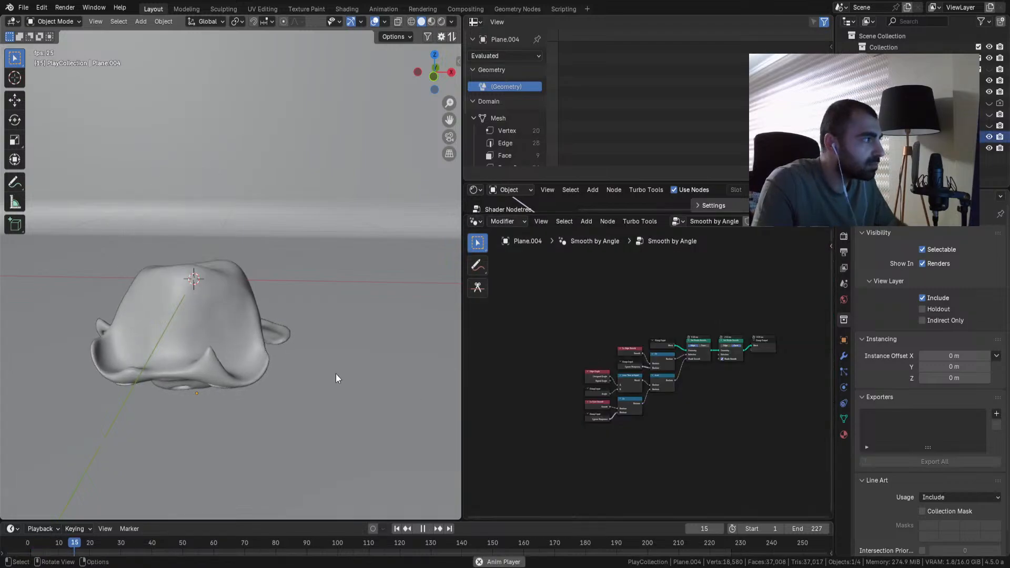
pyautogui.click(194, 254)
pyautogui.press('space')
# Step: Locate the Stop-Motion Advanced V1 node in Plane's node tree and open its group for editing
pyautogui.scroll(8, 614, 392)
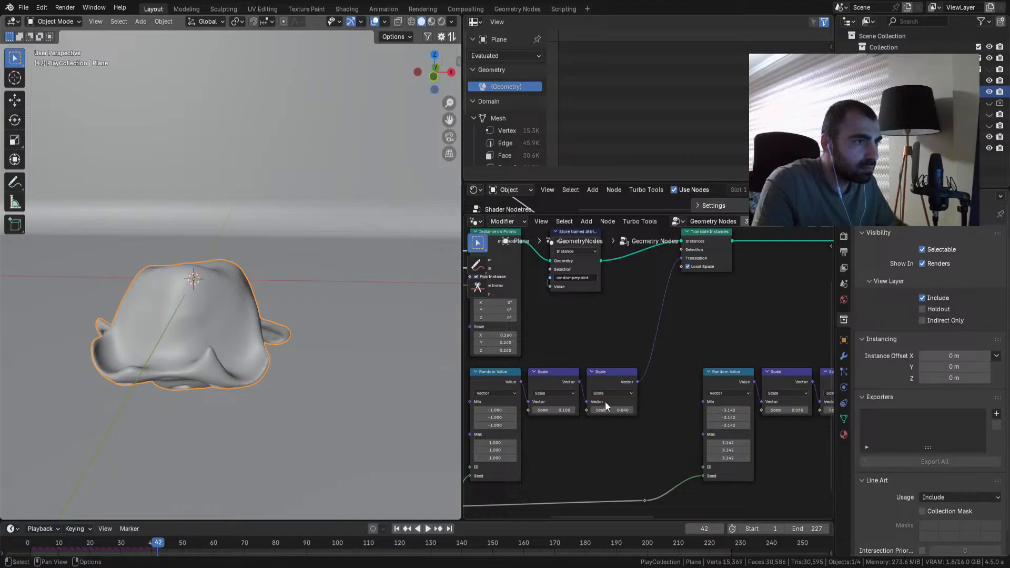
pyautogui.scroll(-4, 605, 402)
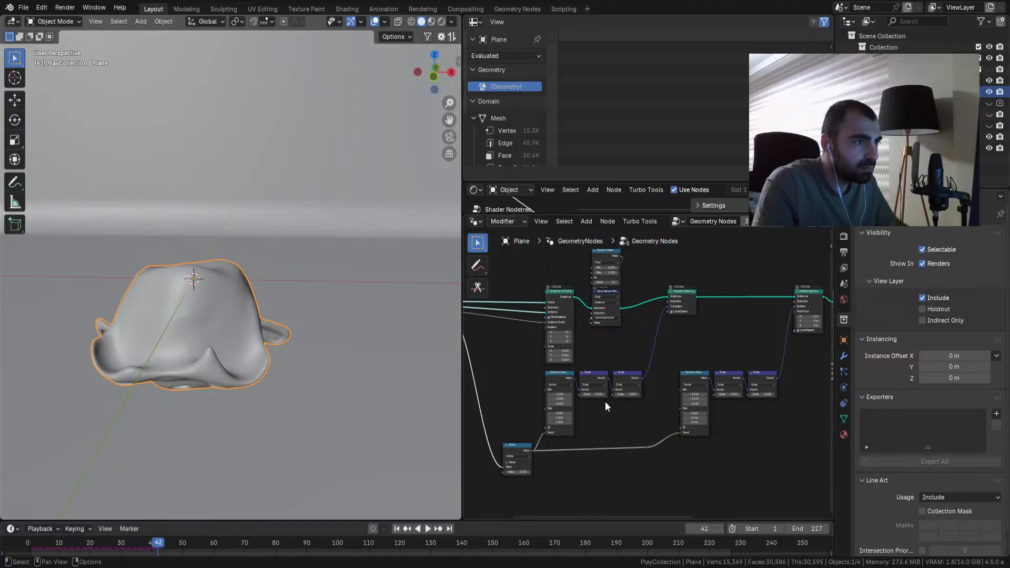
pyautogui.keyDown('shift'); pyautogui.moveTo(605, 402); pyautogui.dragTo(832, 422, button='middle'); pyautogui.keyUp('shift')
pyautogui.scroll(6, 664, 356)
pyautogui.keyDown('shift'); pyautogui.moveTo(711, 344); pyautogui.dragTo(673, 330, button='middle'); pyautogui.keyUp('shift')
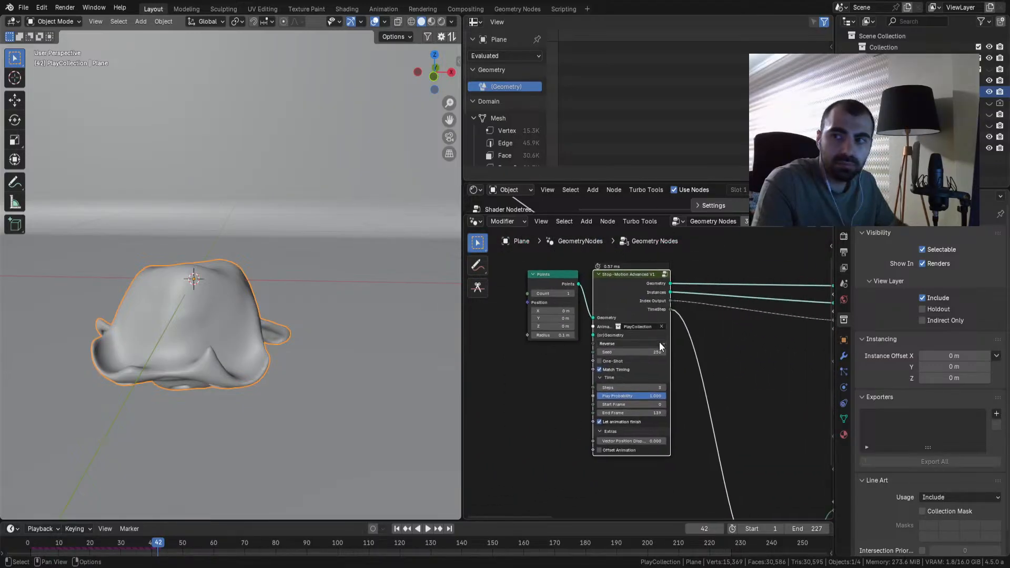
pyautogui.scroll(5, 674, 330)
pyautogui.press('Tab')
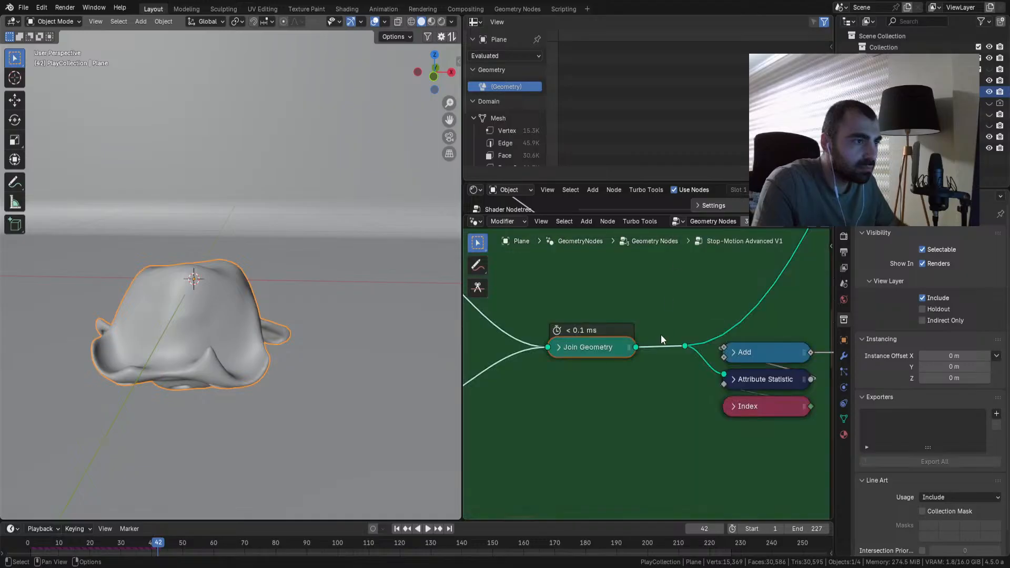
# Step: Try to erase annotations across the Max Integer Calc frame with the Annotate tool
pyautogui.scroll(-3, 662, 323)
pyautogui.scroll(-3, 655, 412)
pyautogui.moveTo(655, 412)
pyautogui.mouseDown(button='middle')
pyautogui.moveTo(568, 355)
pyautogui.moveTo(588, 459)
pyautogui.mouseUp(button='middle')
pyautogui.scroll(1, 597, 367)
pyautogui.click(478, 265)
pyautogui.moveTo(621, 307)
pyautogui.keyDown('ctrl'); pyautogui.mouseDown()
pyautogui.moveTo(696, 336)
pyautogui.moveTo(789, 339)
pyautogui.mouseUp(); pyautogui.keyUp('ctrl')
pyautogui.scroll(-2, 757, 438)
pyautogui.moveTo(757, 438); pyautogui.dragTo(613, 324, button='middle')
pyautogui.scroll(-3, 646, 357)
pyautogui.scroll(-2, 645, 356)
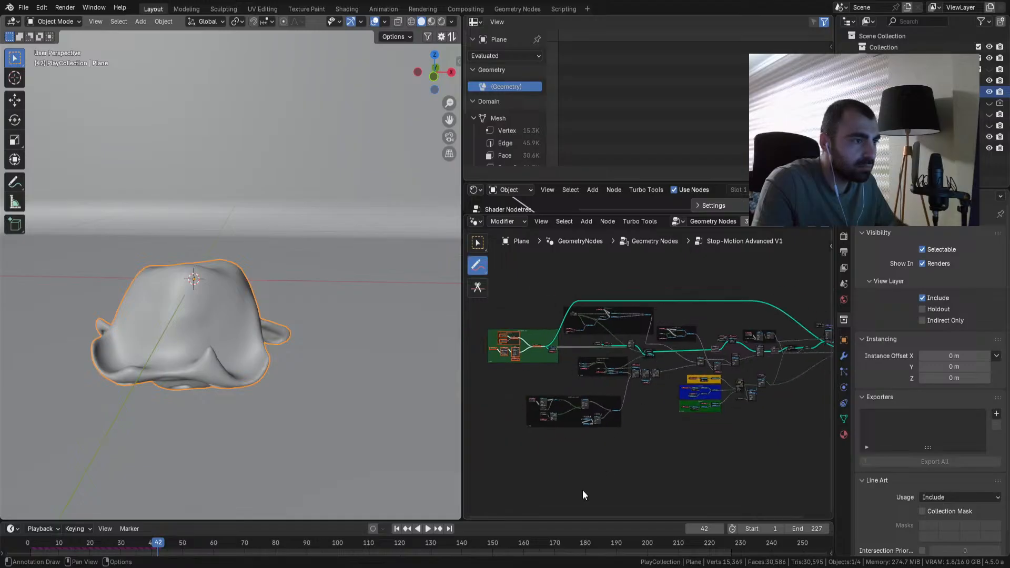
# Step: Scrub through the animation during playback and stop at frame 53
pyautogui.moveTo(462, 547); pyautogui.dragTo(424, 547)
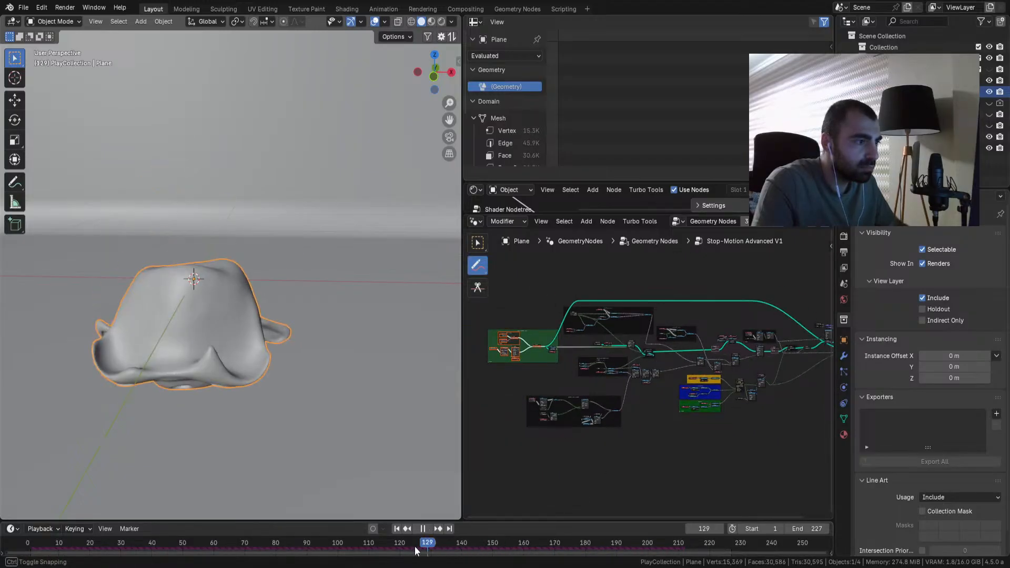
pyautogui.moveTo(284, 539); pyautogui.dragTo(192, 506)
# Step: Move the Scene Time, EndFrame, Equal, Add and Store Named Attribute node cluster down in line with the Simulation input node
pyautogui.scroll(5, 640, 394)
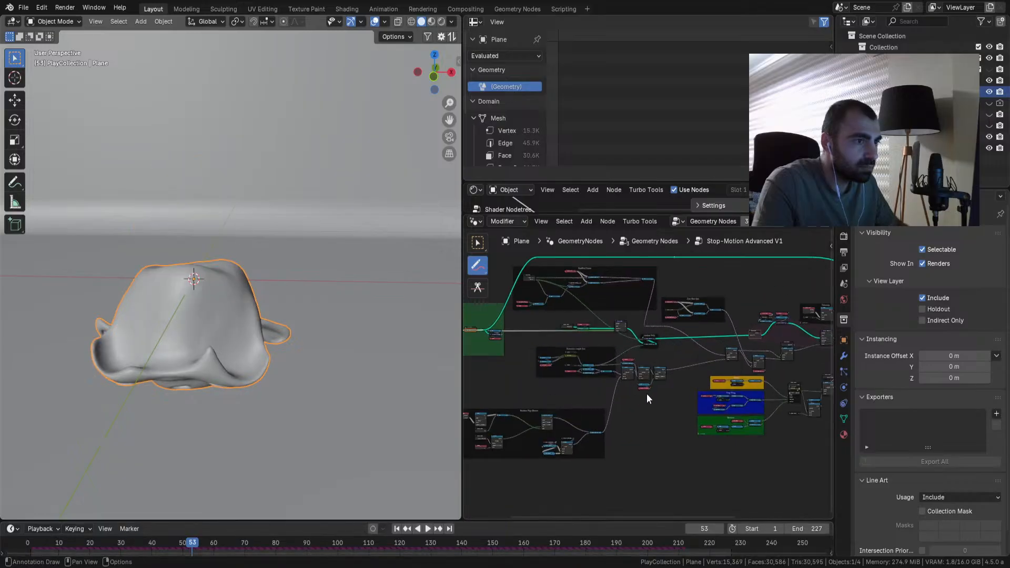
pyautogui.moveTo(690, 372); pyautogui.dragTo(682, 383, button='middle')
pyautogui.scroll(6, 682, 383)
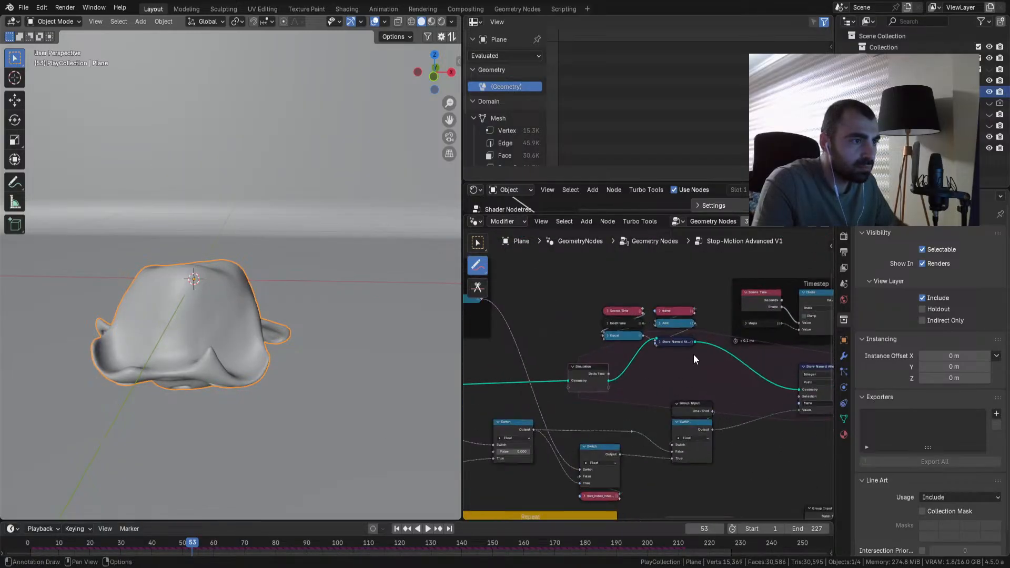
pyautogui.moveTo(608, 281); pyautogui.dragTo(682, 352)
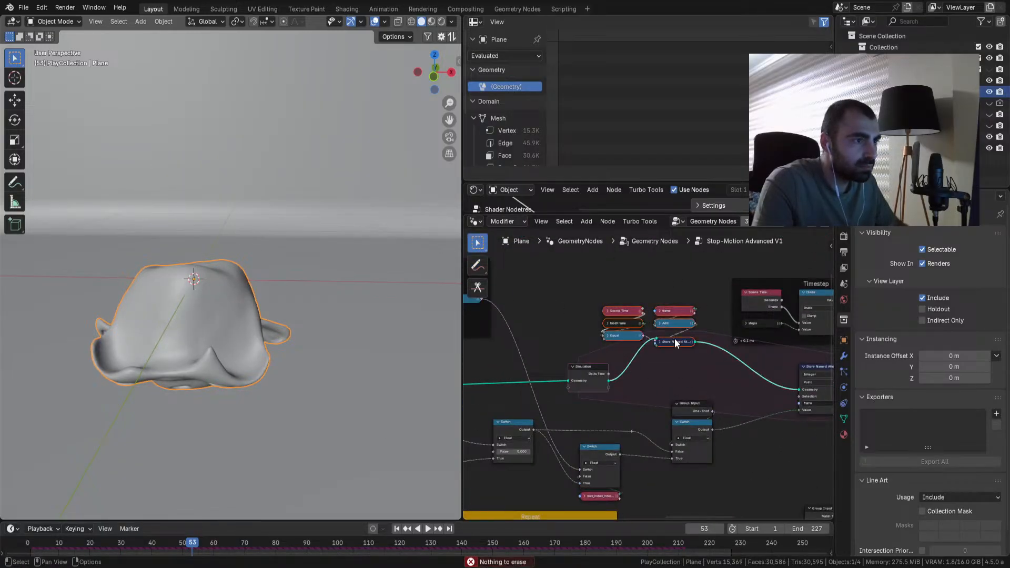
pyautogui.press('g')
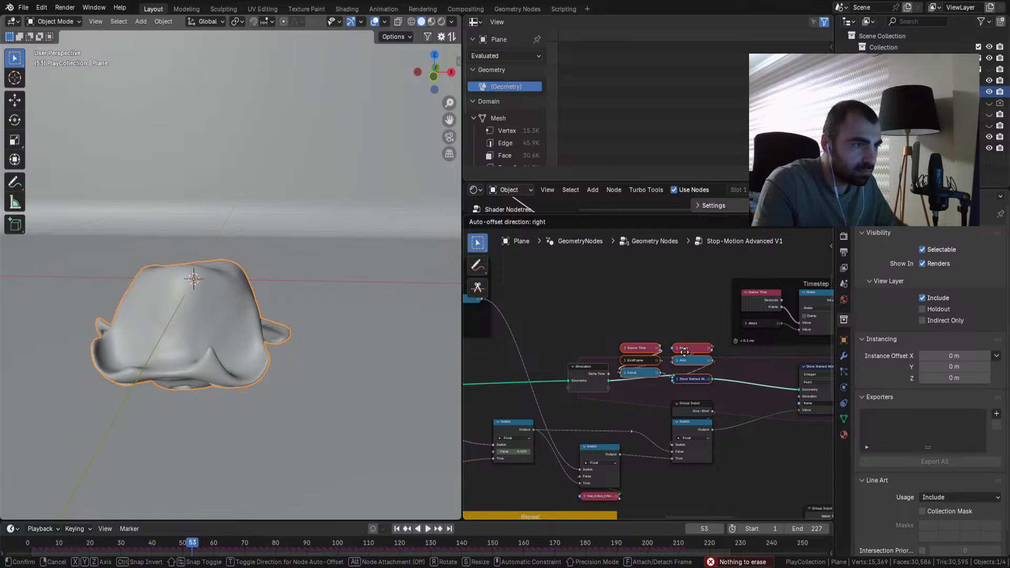
pyautogui.click(684, 346)
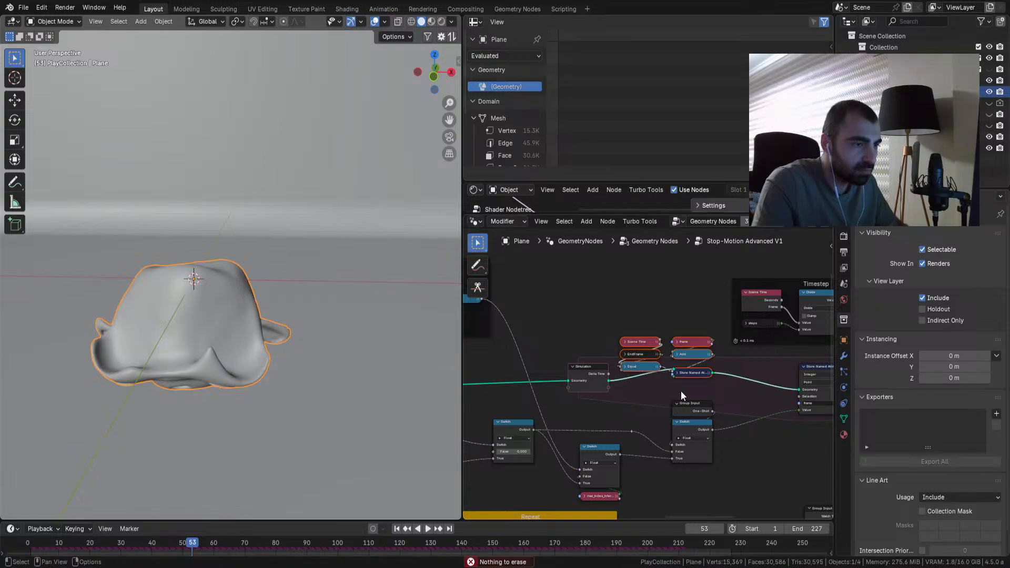
# Step: Tidy the One Shot Calc frame by placing its max index node beneath Add and respacing the other nodes
pyautogui.moveTo(594, 421); pyautogui.dragTo(700, 423, button='middle')
pyautogui.scroll(-9, 693, 420)
pyautogui.scroll(5, 603, 371)
pyautogui.moveTo(604, 371); pyautogui.dragTo(684, 422, button='middle')
pyautogui.scroll(4, 652, 383)
pyautogui.scroll(8, 661, 382)
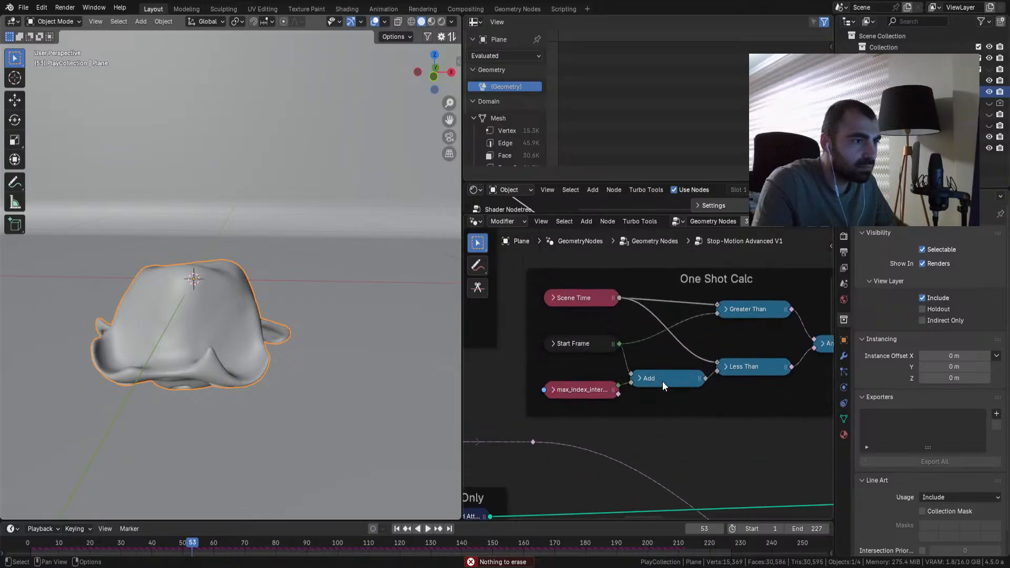
pyautogui.moveTo(594, 343); pyautogui.dragTo(605, 344)
pyautogui.moveTo(659, 379); pyautogui.dragTo(664, 394)
pyautogui.moveTo(579, 387); pyautogui.dragTo(662, 417)
pyautogui.moveTo(662, 417); pyautogui.dragTo(582, 424, button='middle')
pyautogui.moveTo(642, 375); pyautogui.dragTo(644, 394)
pyautogui.moveTo(658, 309); pyautogui.dragTo(657, 309)
pyautogui.moveTo(635, 350); pyautogui.dragTo(668, 372, button='middle')
pyautogui.moveTo(644, 306); pyautogui.dragTo(698, 305)
# Step: Enclose the Group Input, Index and Set ID nodes in a new frame labelled Input
pyautogui.scroll(-5, 689, 354)
pyautogui.moveTo(689, 354); pyautogui.dragTo(592, 294, button='middle')
pyautogui.scroll(-9, 584, 316)
pyautogui.moveTo(580, 405); pyautogui.dragTo(735, 426, button='middle')
pyautogui.scroll(2, 649, 400)
pyautogui.scroll(5, 648, 402)
pyautogui.moveTo(589, 386); pyautogui.dragTo(675, 405, button='middle')
pyautogui.scroll(-11, 638, 410)
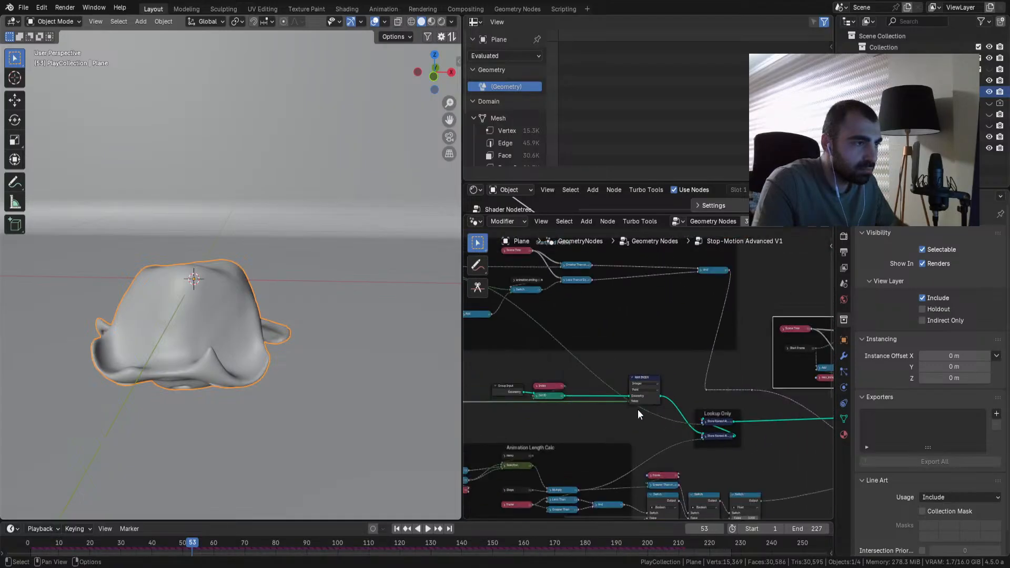
pyautogui.moveTo(606, 408); pyautogui.dragTo(560, 406, button='middle')
pyautogui.scroll(9, 664, 368)
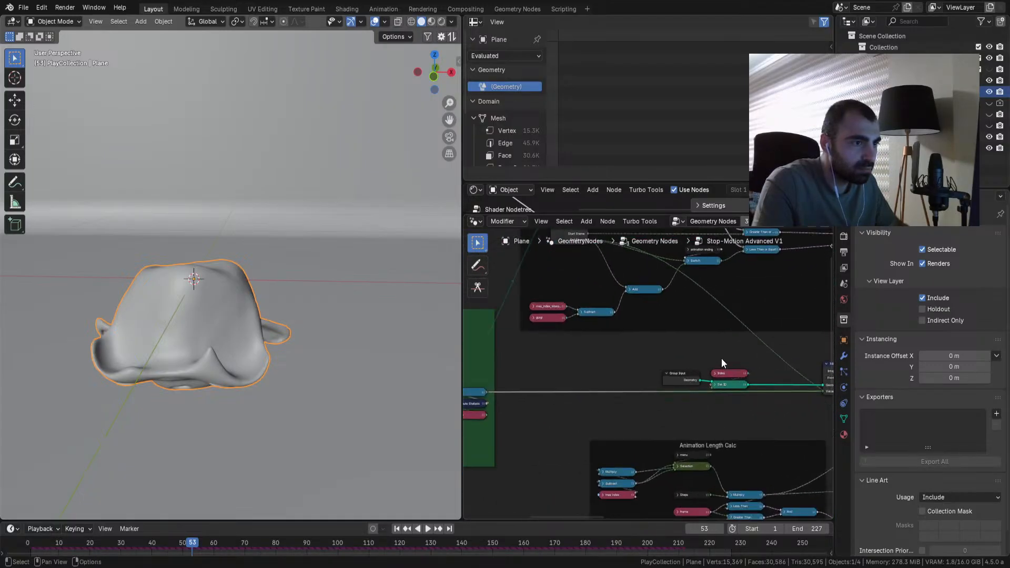
pyautogui.moveTo(669, 382); pyautogui.dragTo(673, 381)
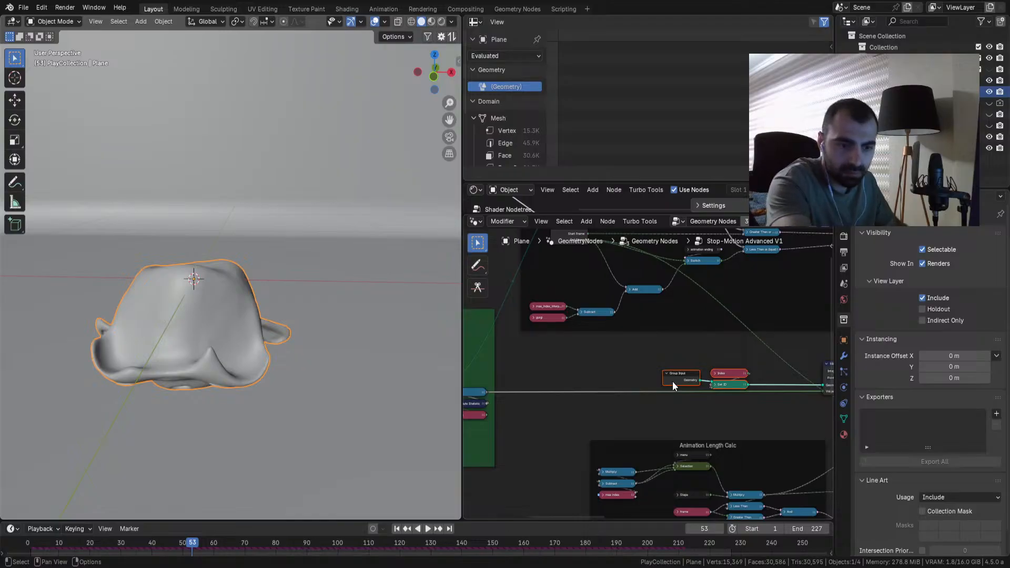
pyautogui.hotkey('ctrl', 'j')
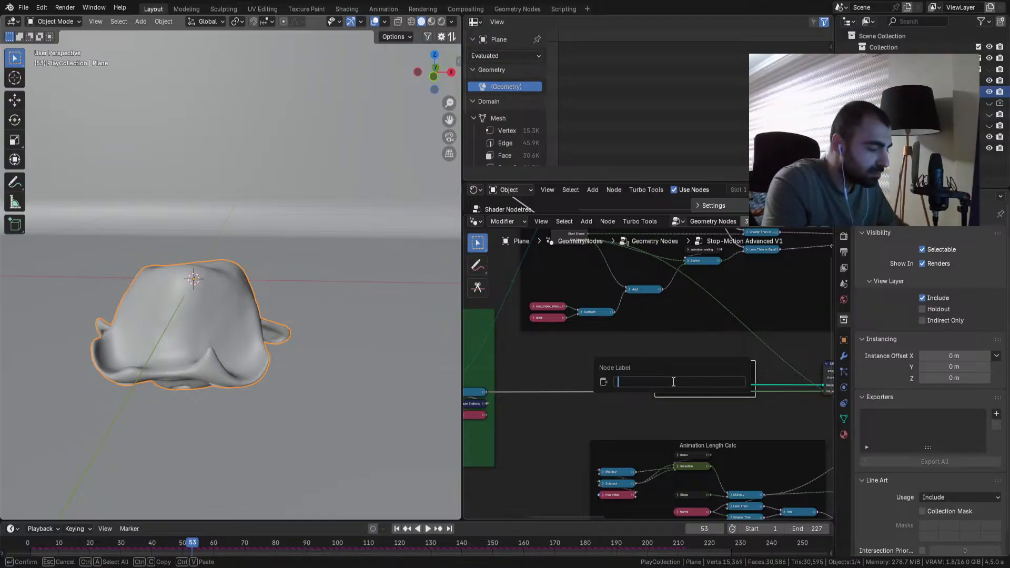
pyautogui.write('Inp')
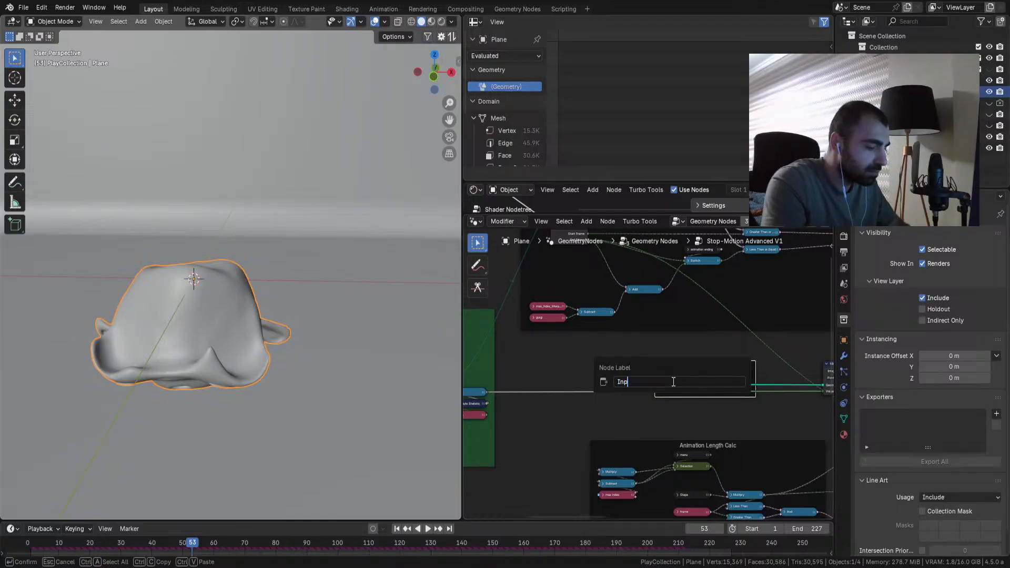
pyautogui.write('ut')
pyautogui.press('Return')
# Step: Nudge the Input frame upward and give it the custom dark red colour #9B0015
pyautogui.moveTo(708, 363); pyautogui.dragTo(717, 347)
pyautogui.press('n')
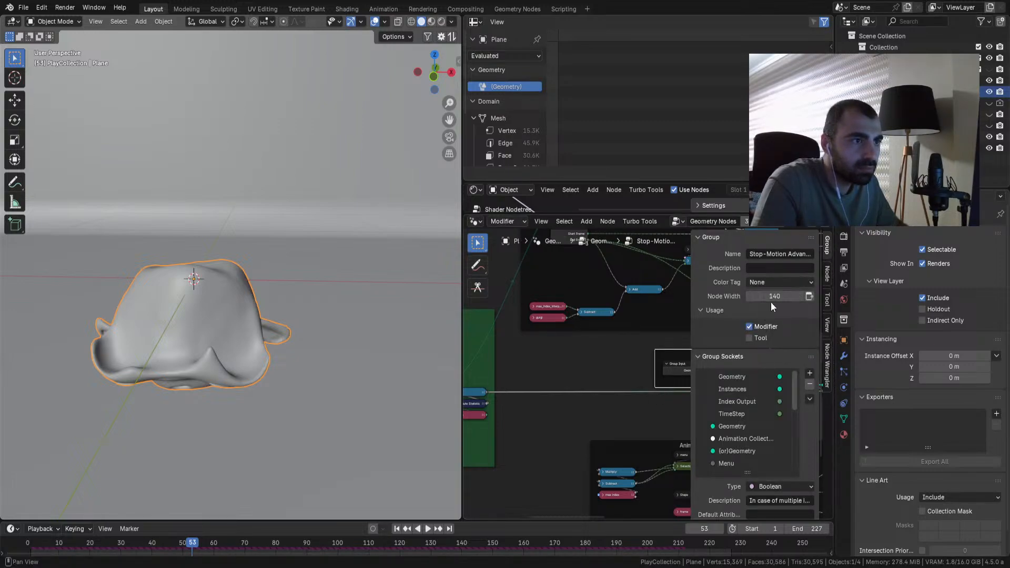
pyautogui.click(822, 274)
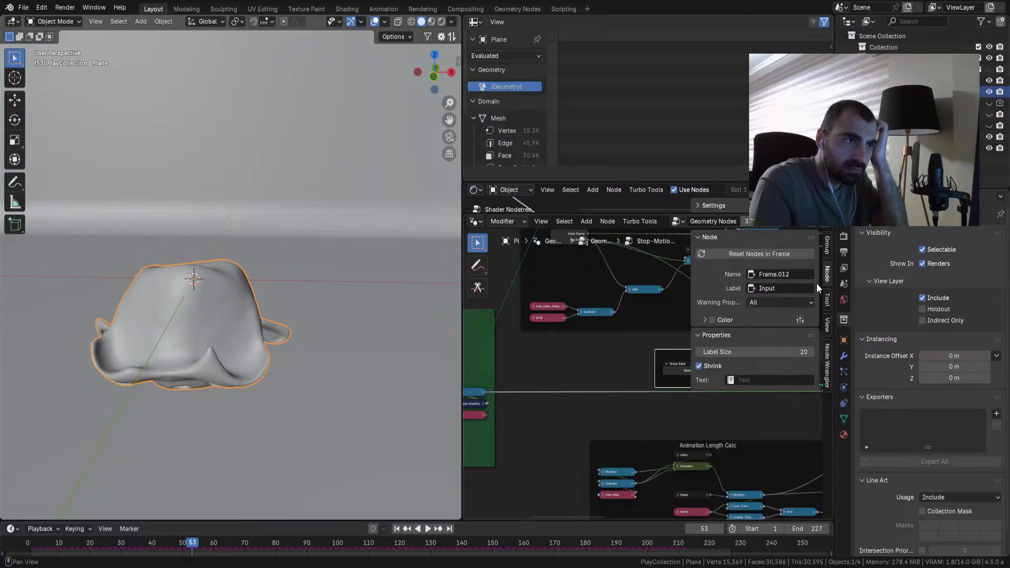
pyautogui.click(715, 320)
pyautogui.click(736, 336)
pyautogui.click(747, 250)
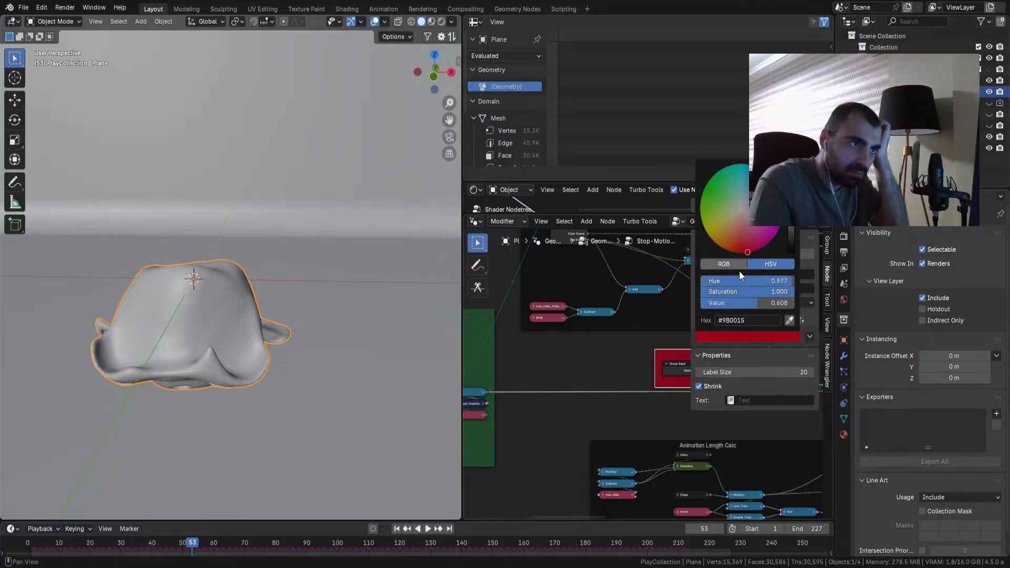
pyautogui.press('n')
# Step: Add the MAX INDEX node to the red Input frame
pyautogui.scroll(-9, 644, 356)
pyautogui.moveTo(674, 358); pyautogui.dragTo(679, 380, button='middle')
pyautogui.scroll(7, 613, 328)
pyautogui.scroll(4, 653, 329)
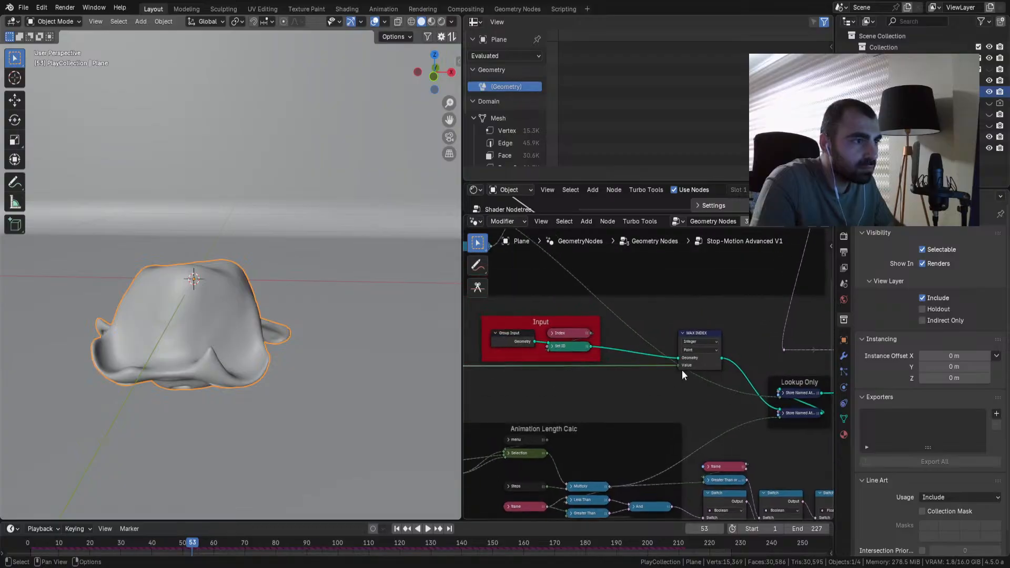
pyautogui.moveTo(695, 333)
pyautogui.mouseDown()
pyautogui.moveTo(600, 325)
pyautogui.moveTo(700, 327)
pyautogui.mouseUp()
# Step: Examine how the Input frame links to the Max Integer Calc frame and to the Lookup Only frame
pyautogui.moveTo(504, 339); pyautogui.dragTo(645, 357, button='middle')
pyautogui.scroll(-7, 646, 356)
pyautogui.scroll(2, 645, 362)
pyautogui.scroll(-2, 652, 367)
pyautogui.scroll(2, 611, 373)
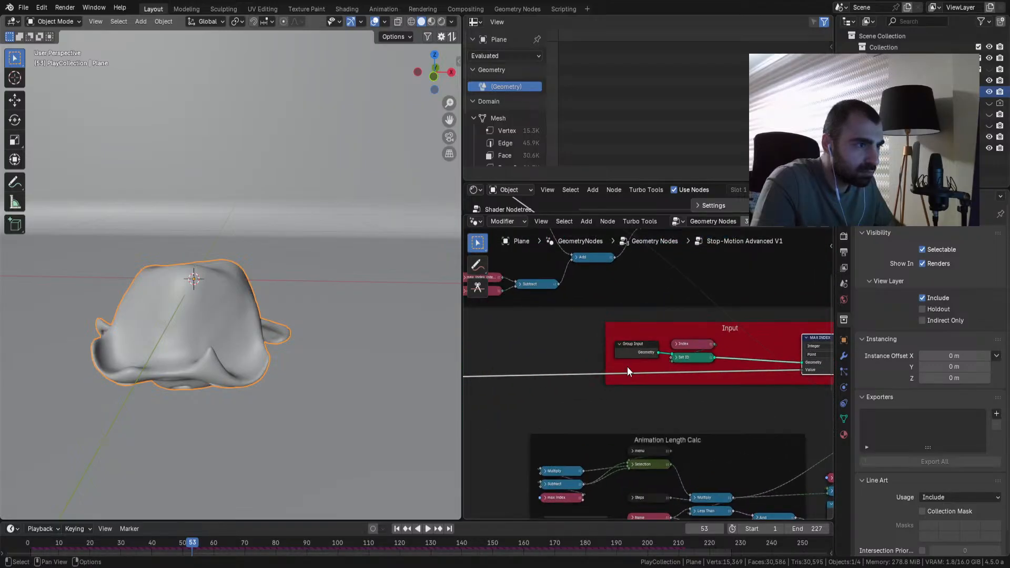
pyautogui.scroll(1, 595, 390)
pyautogui.scroll(-4, 616, 389)
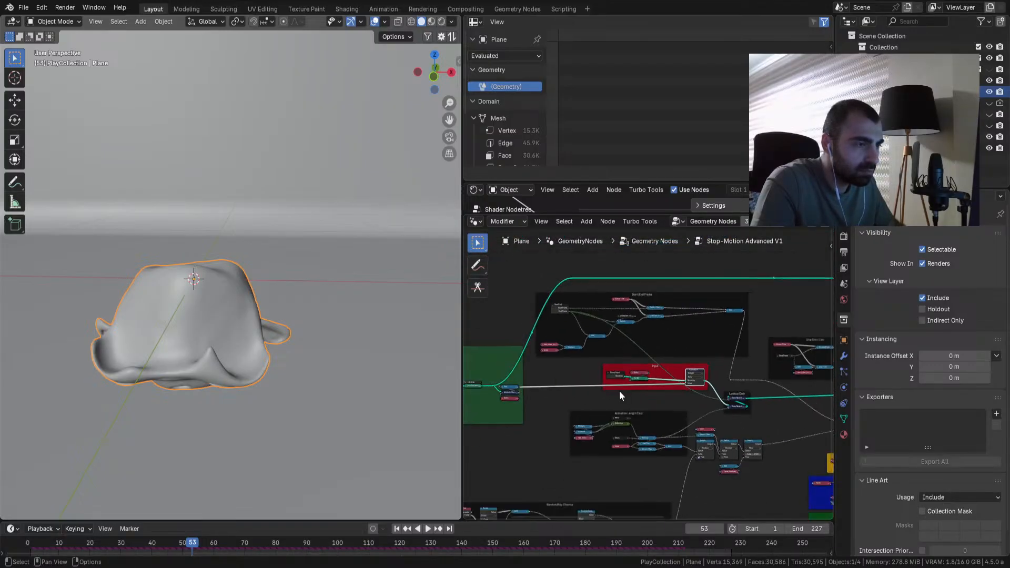
pyautogui.scroll(2, 619, 390)
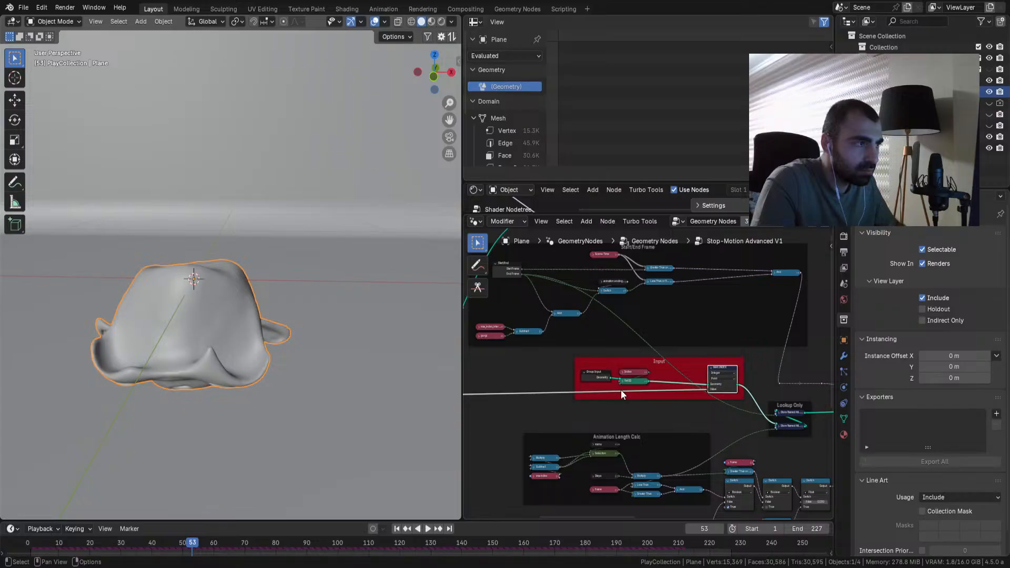
pyautogui.moveTo(621, 390); pyautogui.dragTo(656, 409, button='middle')
pyautogui.scroll(1, 654, 368)
pyautogui.moveTo(734, 383); pyautogui.dragTo(531, 328, button='middle')
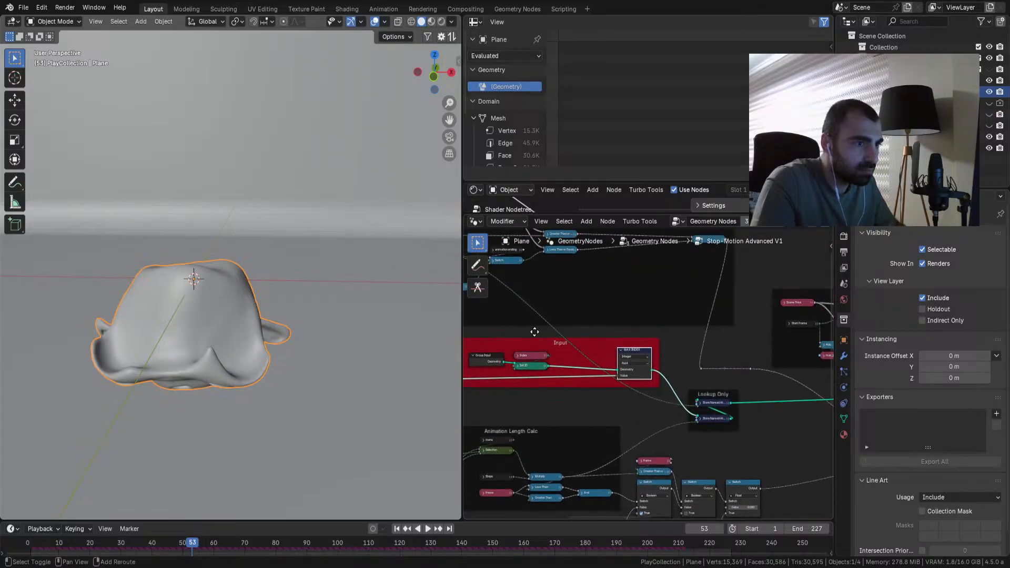
# Step: Try to dissolve the Lookup Only frame and its two Store Named Attribute nodes out of the geometry link
pyautogui.moveTo(759, 394); pyautogui.dragTo(691, 450)
pyautogui.hotkey('ctrl', 'x')
pyautogui.scroll(-2, 669, 395)
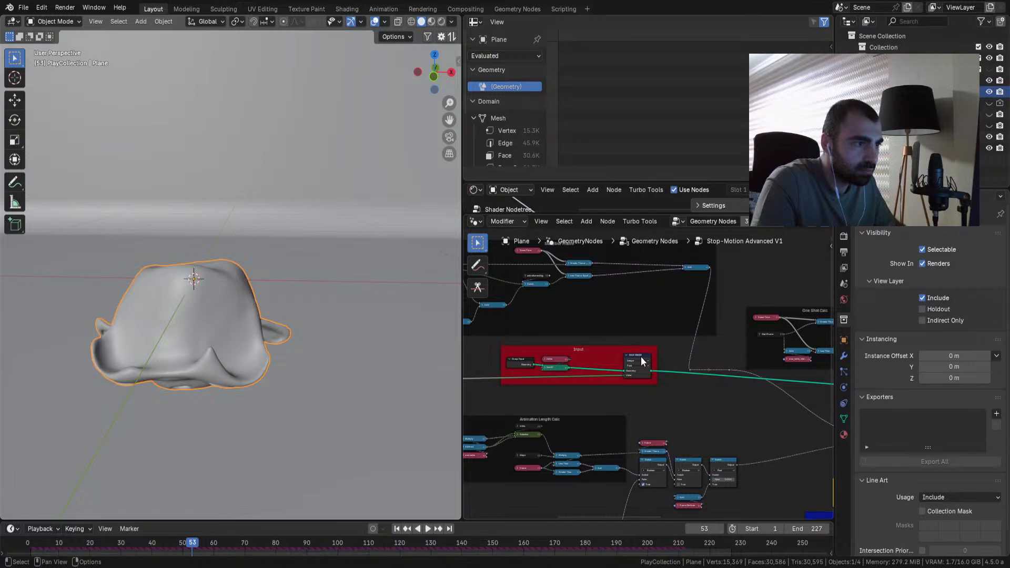
pyautogui.hotkey('ctrl', 'z')
# Step: In the Animation Length Calc frame, link max index directly to the Selection node and restack Multiply, Subtract and max index together
pyautogui.moveTo(555, 349); pyautogui.dragTo(621, 318, button='middle')
pyautogui.scroll(1, 698, 366)
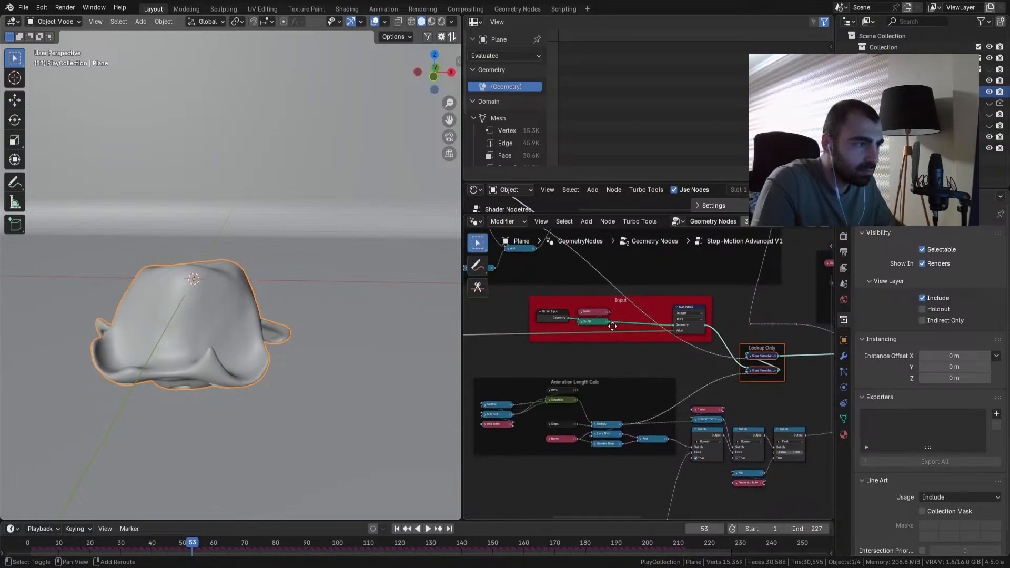
pyautogui.moveTo(616, 352); pyautogui.dragTo(722, 372, button='middle')
pyautogui.scroll(4, 638, 383)
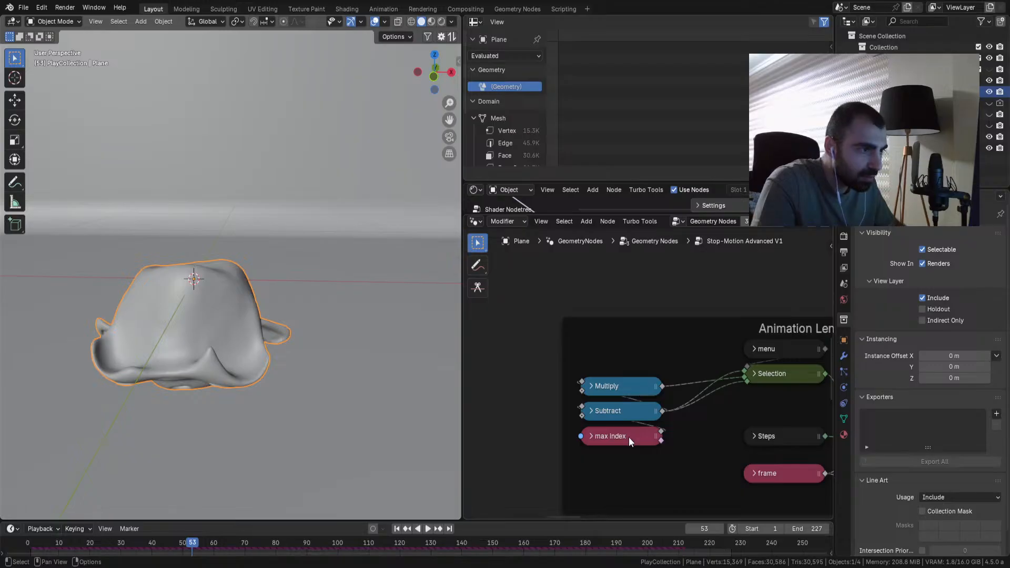
pyautogui.moveTo(630, 435)
pyautogui.mouseDown()
pyautogui.moveTo(628, 460)
pyautogui.moveTo(627, 440)
pyautogui.mouseUp()
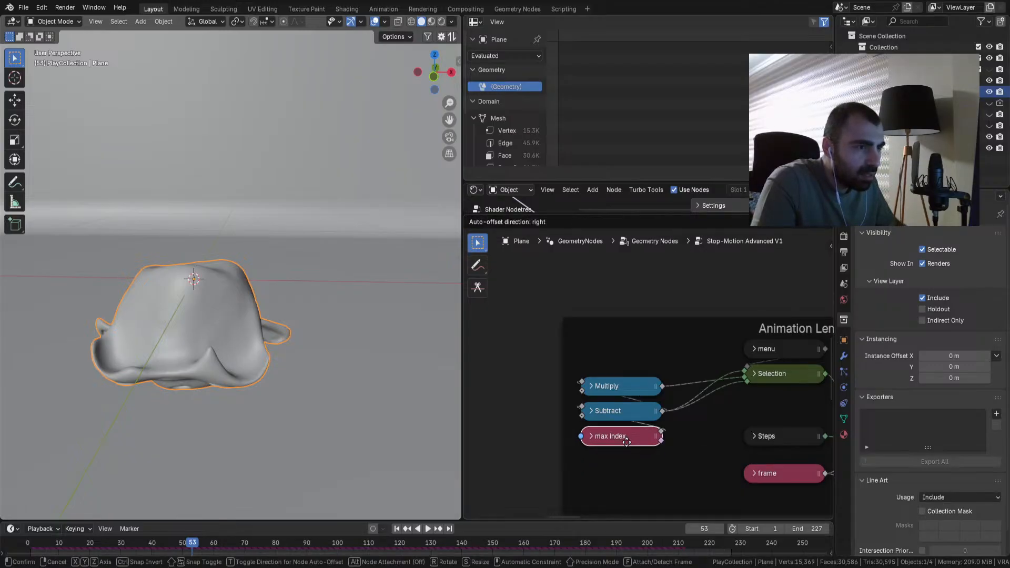
pyautogui.moveTo(628, 441); pyautogui.dragTo(510, 404)
pyautogui.moveTo(625, 386); pyautogui.dragTo(626, 351)
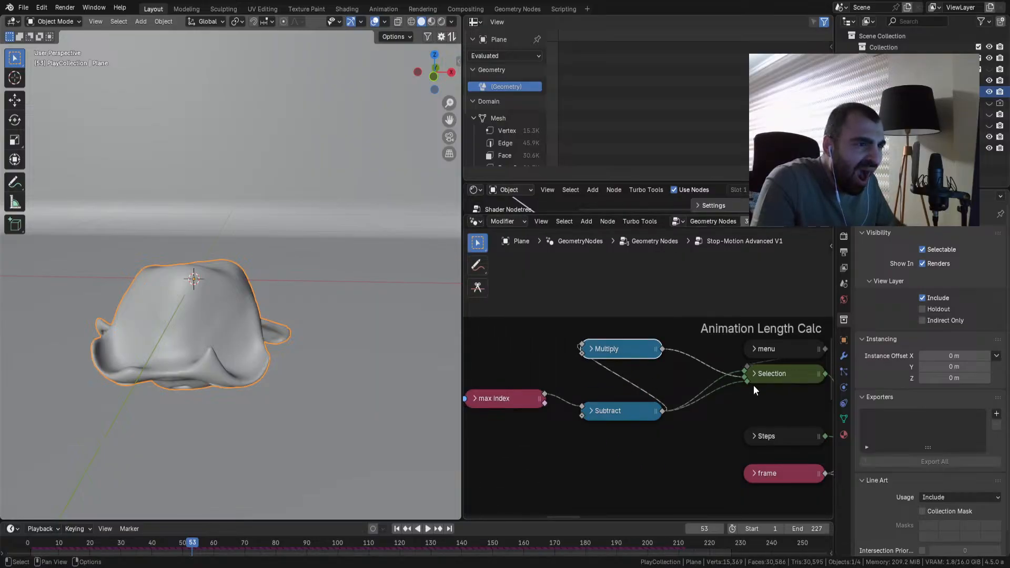
pyautogui.moveTo(545, 395); pyautogui.dragTo(744, 387)
pyautogui.moveTo(525, 402); pyautogui.dragTo(627, 395)
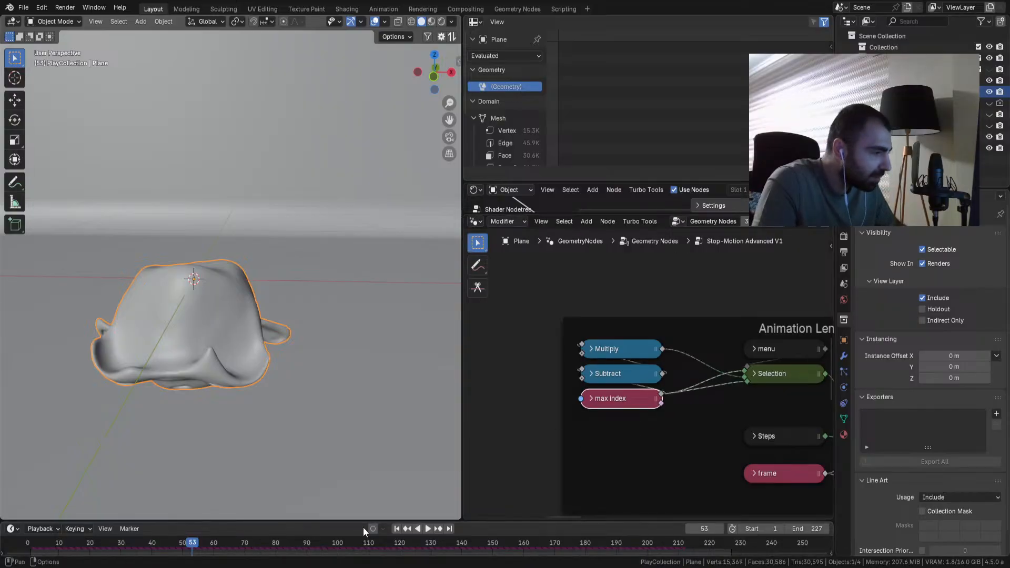
# Step: Play the animation from the start to test the new link, and return to frame 1
pyautogui.click(397, 530)
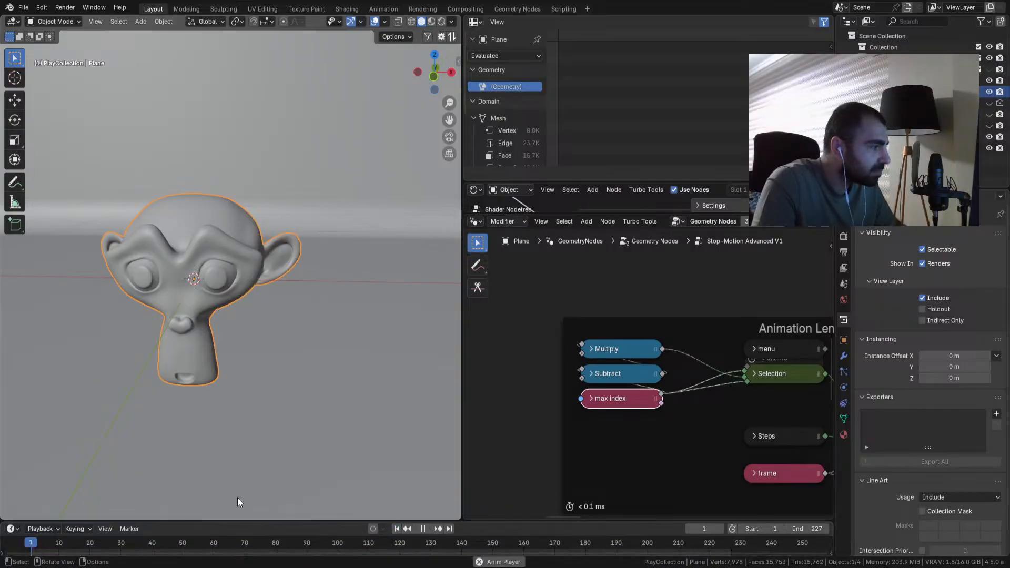
pyautogui.press('space')
pyautogui.click(33, 545)
pyautogui.moveTo(34, 545)
pyautogui.mouseDown()
pyautogui.moveTo(84, 547)
pyautogui.moveTo(31, 558)
pyautogui.mouseUp()
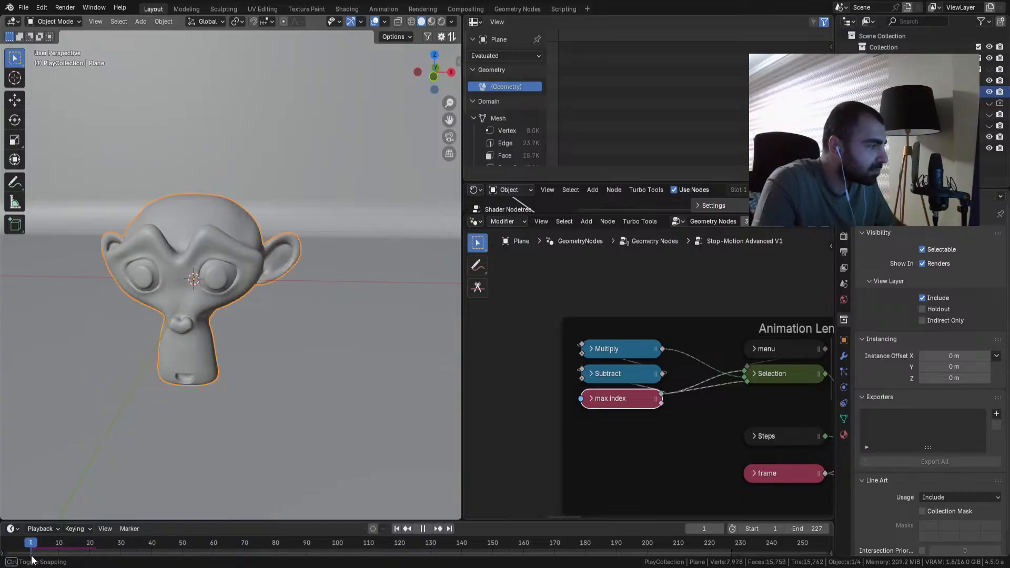
# Step: Raise the Multiply node above Less Than in the Animation Length Calc frame
pyautogui.keyDown('shift'); pyautogui.moveTo(578, 496); pyautogui.dragTo(786, 460, button='middle'); pyautogui.keyUp('shift')
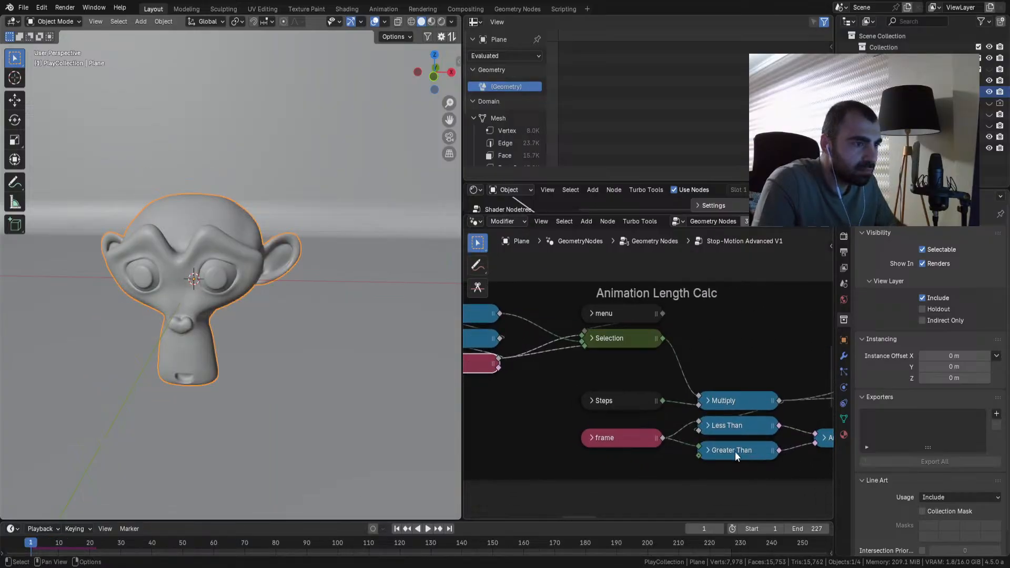
pyautogui.keyDown('shift'); pyautogui.moveTo(702, 411); pyautogui.dragTo(663, 415, button='middle'); pyautogui.keyUp('shift')
pyautogui.moveTo(690, 408); pyautogui.dragTo(690, 383)
# Step: Move the three Switch nodes and their attached small nodes farther away from the Animation Length Calc frame
pyautogui.moveTo(708, 421); pyautogui.dragTo(535, 399, button='middle')
pyautogui.scroll(-4, 595, 455)
pyautogui.moveTo(594, 455); pyautogui.dragTo(611, 429, button='middle')
pyautogui.scroll(-1, 663, 435)
pyautogui.moveTo(720, 441); pyautogui.dragTo(565, 400, button='middle')
pyautogui.scroll(-6, 584, 410)
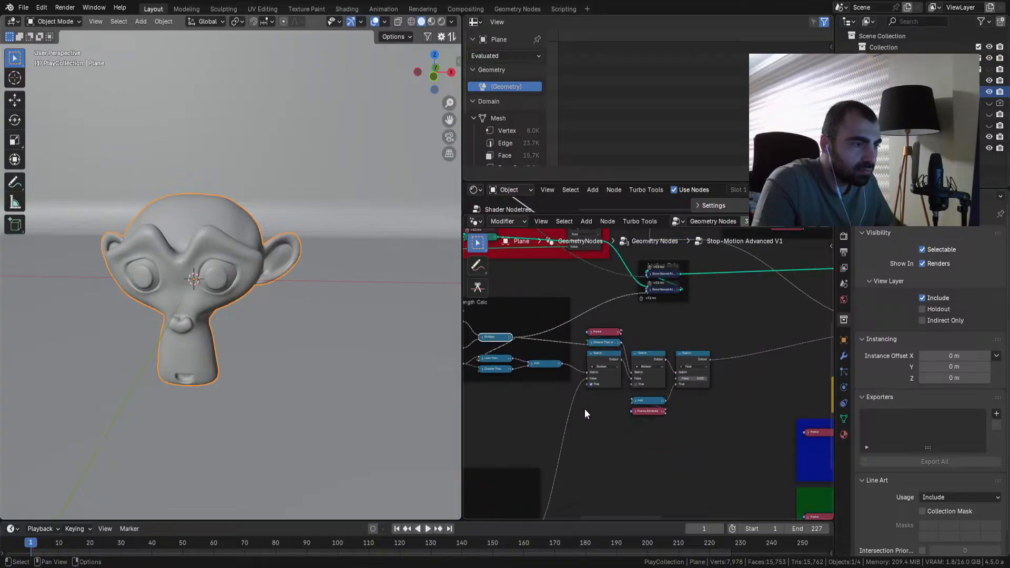
pyautogui.scroll(-5, 584, 409)
pyautogui.moveTo(673, 296); pyautogui.dragTo(675, 386, button='middle')
pyautogui.moveTo(691, 424); pyautogui.dragTo(669, 377, button='middle')
pyautogui.moveTo(677, 383); pyautogui.dragTo(594, 452)
pyautogui.press('g')
pyautogui.click(740, 417)
# Step: Raise the menu node farther above Selection in the Animation Length Calc frame
pyautogui.keyDown('shift'); pyautogui.moveTo(740, 416); pyautogui.dragTo(611, 400, button='middle'); pyautogui.keyUp('shift')
pyautogui.scroll(4, 643, 389)
pyautogui.scroll(-2, 673, 392)
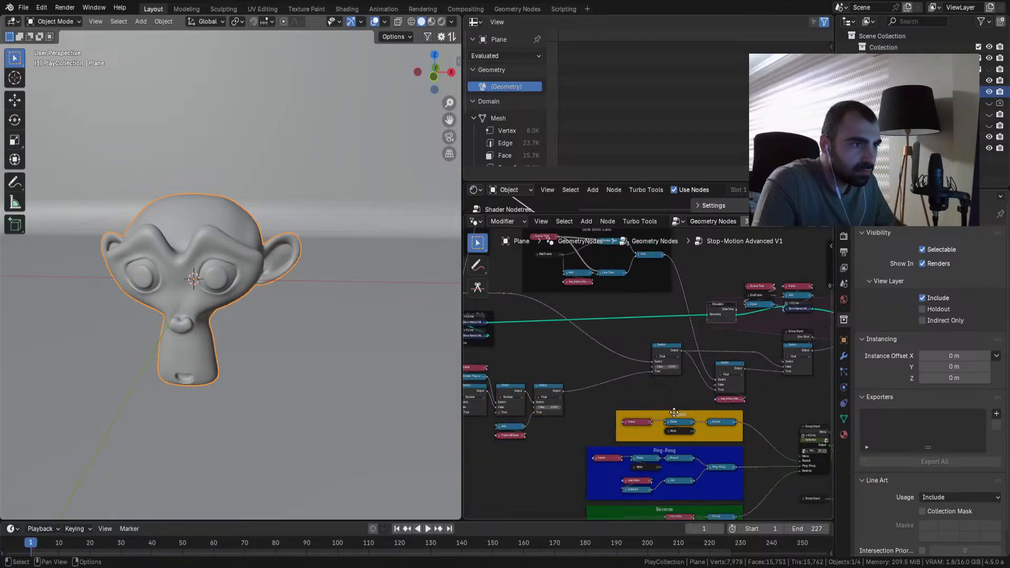
pyautogui.moveTo(593, 411); pyautogui.dragTo(785, 411, button='middle')
pyautogui.scroll(3, 646, 409)
pyautogui.moveTo(549, 387); pyautogui.dragTo(734, 421, button='middle')
pyautogui.scroll(3, 653, 401)
pyautogui.scroll(2, 658, 401)
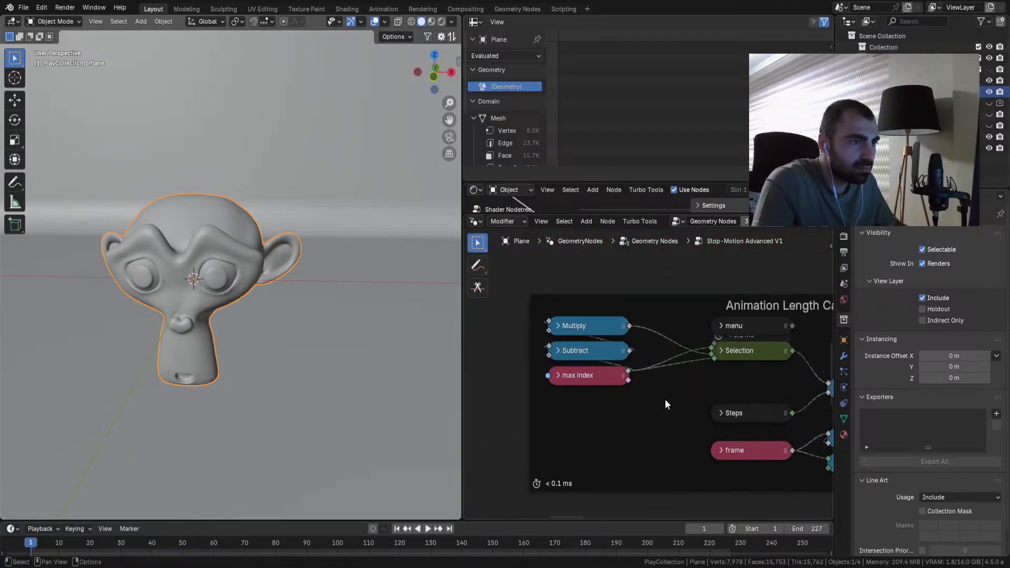
pyautogui.moveTo(601, 380)
pyautogui.mouseDown()
pyautogui.moveTo(548, 389)
pyautogui.moveTo(597, 381)
pyautogui.mouseUp()
pyautogui.moveTo(743, 330); pyautogui.dragTo(745, 317)
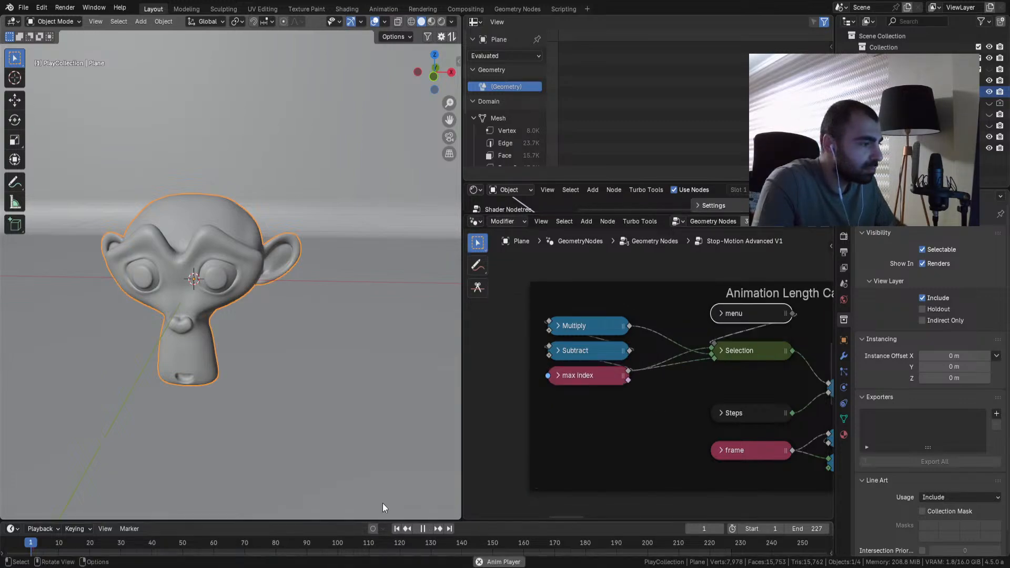
# Step: Play the animation briefly and rewind it to frame 1
pyautogui.press('space')
pyautogui.click(396, 528)
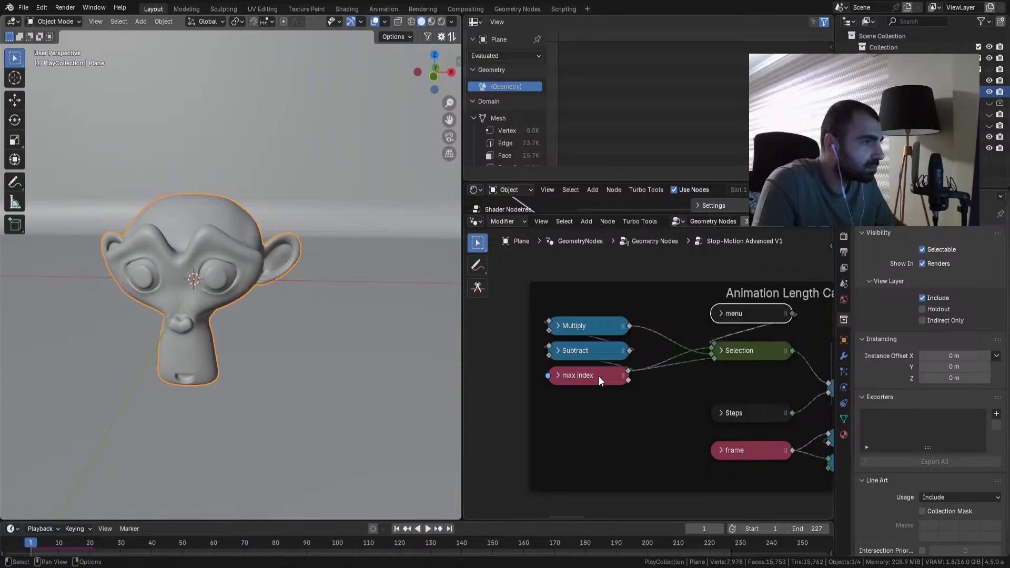
# Step: Scrub the animation to frame 87 and examine the Suzanne model and the Animation Length Calc nodes
pyautogui.moveTo(84, 547); pyautogui.dragTo(297, 554)
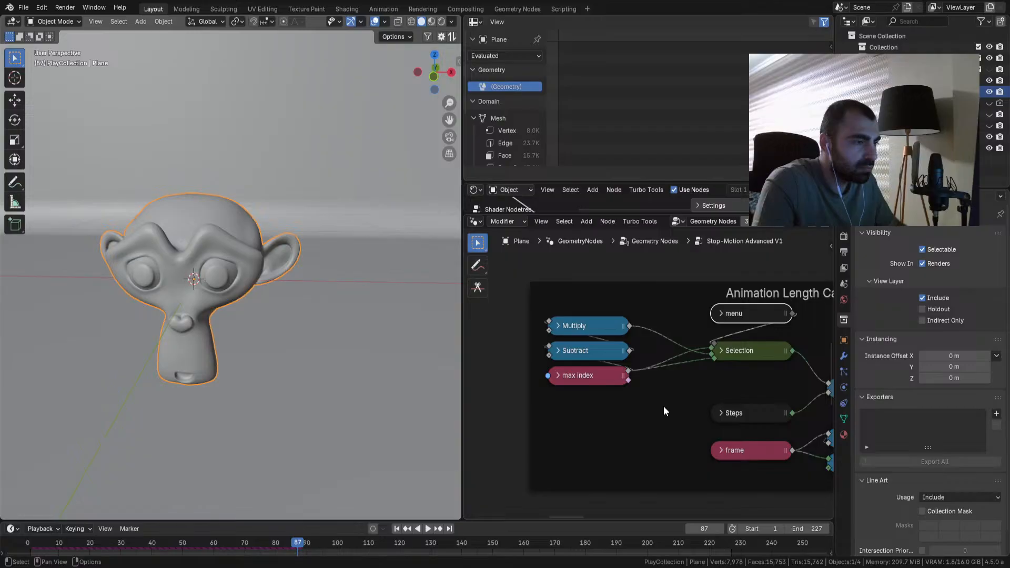
pyautogui.scroll(-5, 659, 404)
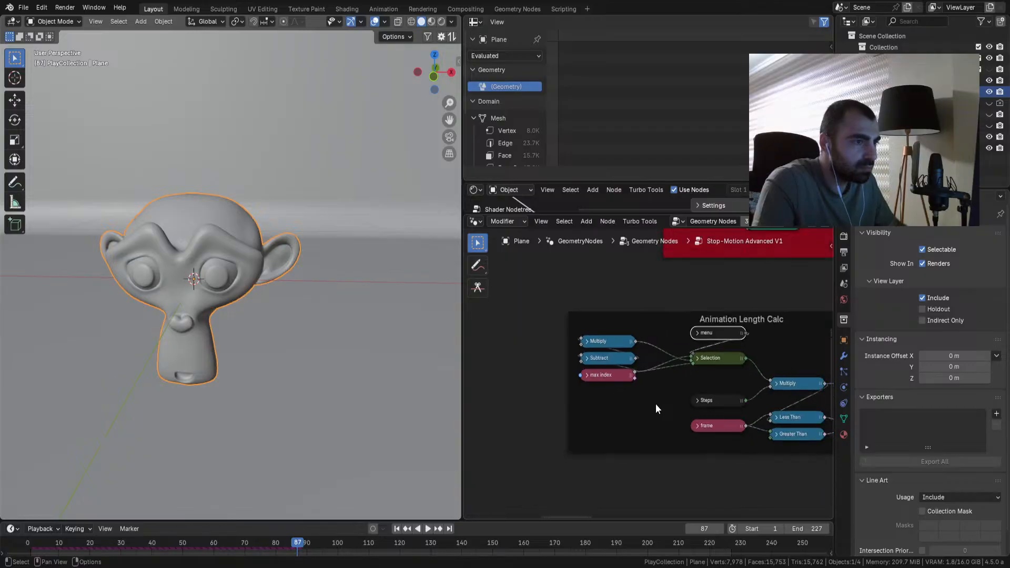
pyautogui.moveTo(649, 403); pyautogui.dragTo(347, 381, button='middle')
pyautogui.keyDown('shift'); pyautogui.moveTo(194, 324); pyautogui.dragTo(308, 360, button='middle'); pyautogui.keyUp('shift')
pyautogui.moveTo(636, 427); pyautogui.dragTo(710, 358, button='middle')
pyautogui.scroll(8, 589, 337)
pyautogui.moveTo(587, 338); pyautogui.dragTo(627, 404, button='middle')
pyautogui.scroll(3, 630, 401)
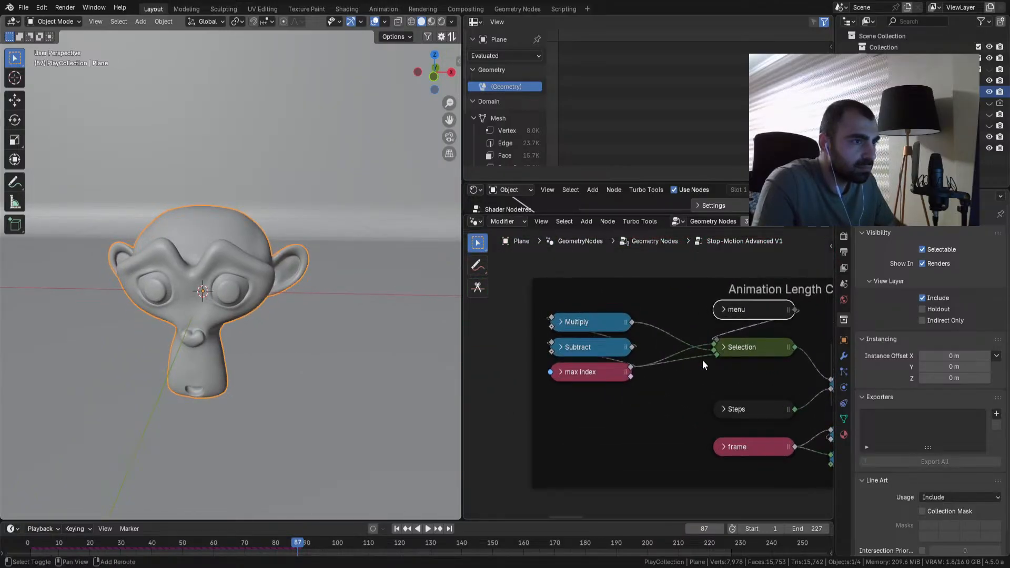
pyautogui.moveTo(680, 395); pyautogui.dragTo(665, 413, button='middle')
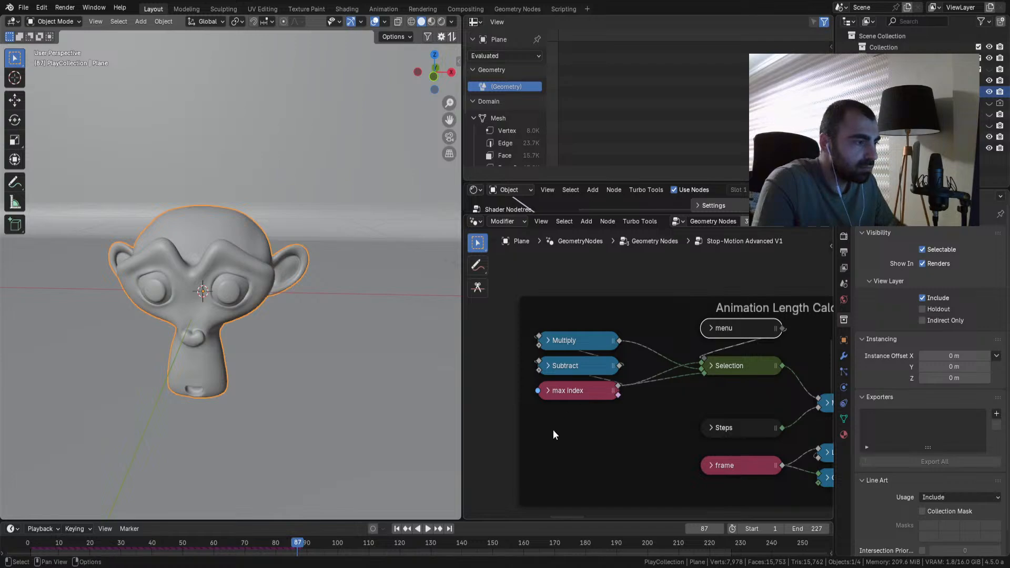
# Step: Change the spreadsheet area to a Geometry Node Editor and set the Stop-Motion Advanced V1 node's playback mode to Repeat
pyautogui.click(476, 22)
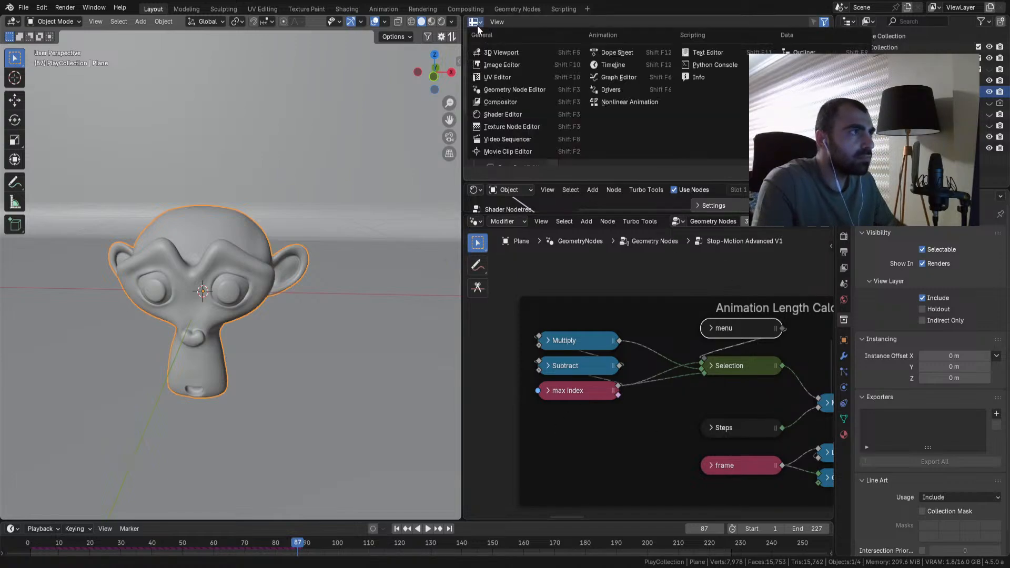
pyautogui.click(518, 90)
pyautogui.scroll(2, 605, 154)
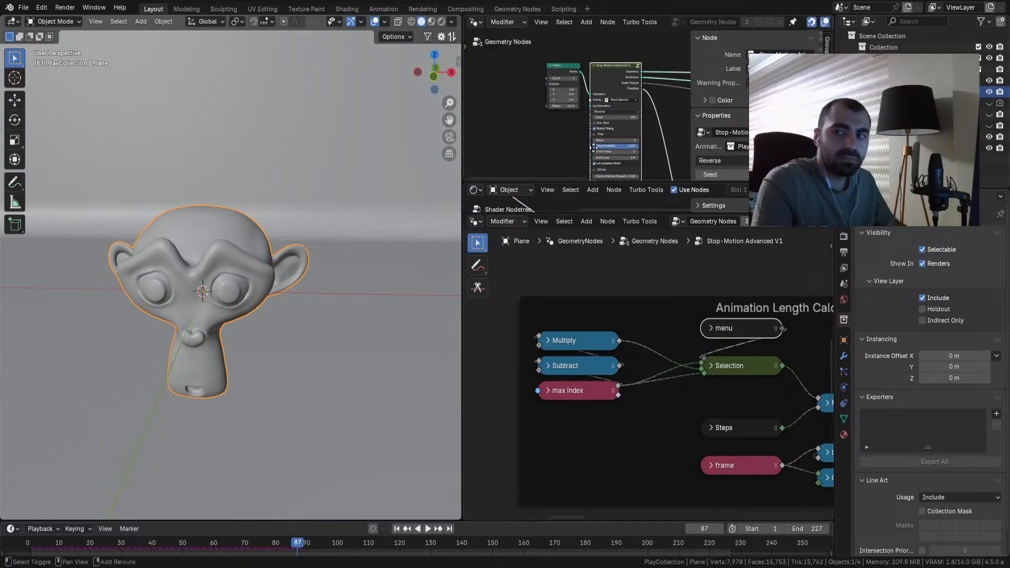
pyautogui.click(612, 115)
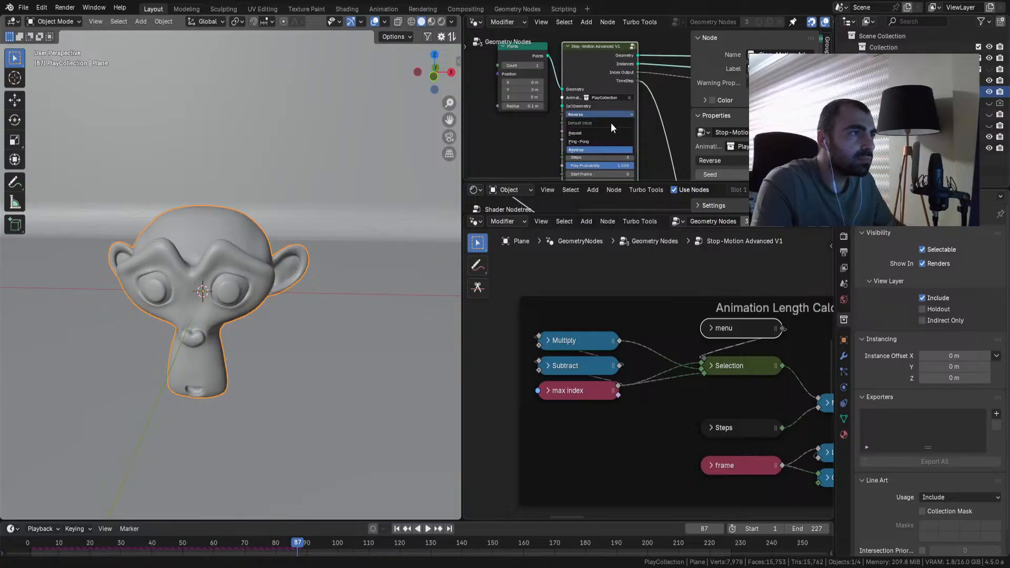
pyautogui.click(599, 131)
# Step: Play the animation briefly from frame 1 and scrub to frame 25
pyautogui.click(398, 529)
pyautogui.press('space')
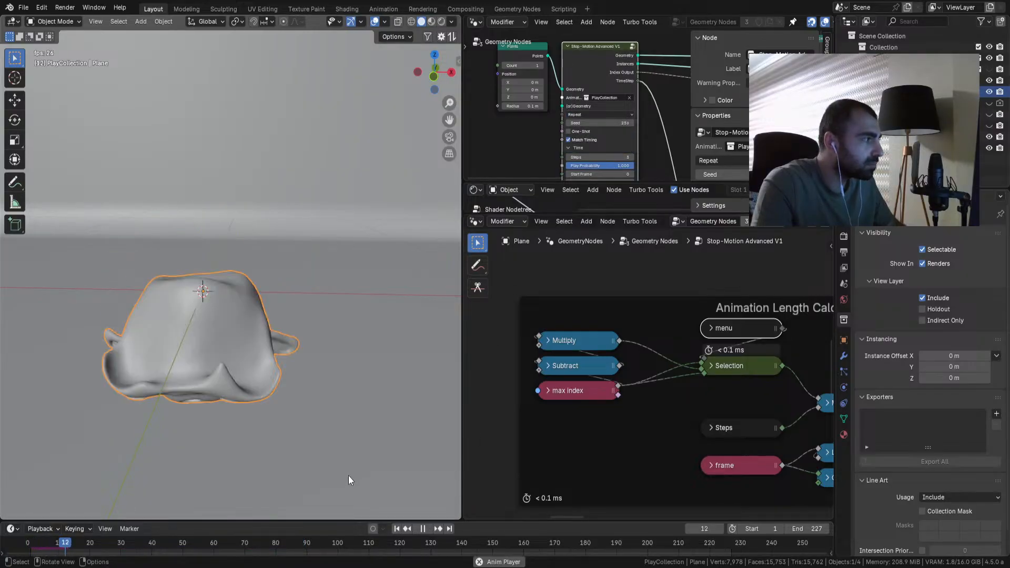
pyautogui.press('space')
pyautogui.moveTo(32, 543); pyautogui.dragTo(108, 549)
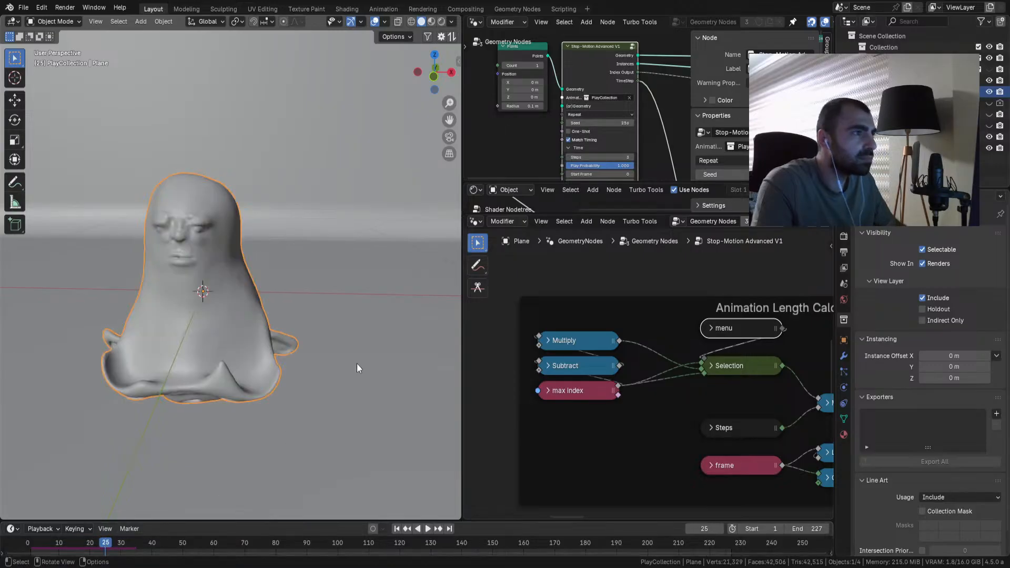
# Step: Change the upper Geometry Node Editor back to a Spreadsheet and examine the vertex attributes from frame through max_index_interpolated
pyautogui.click(475, 22)
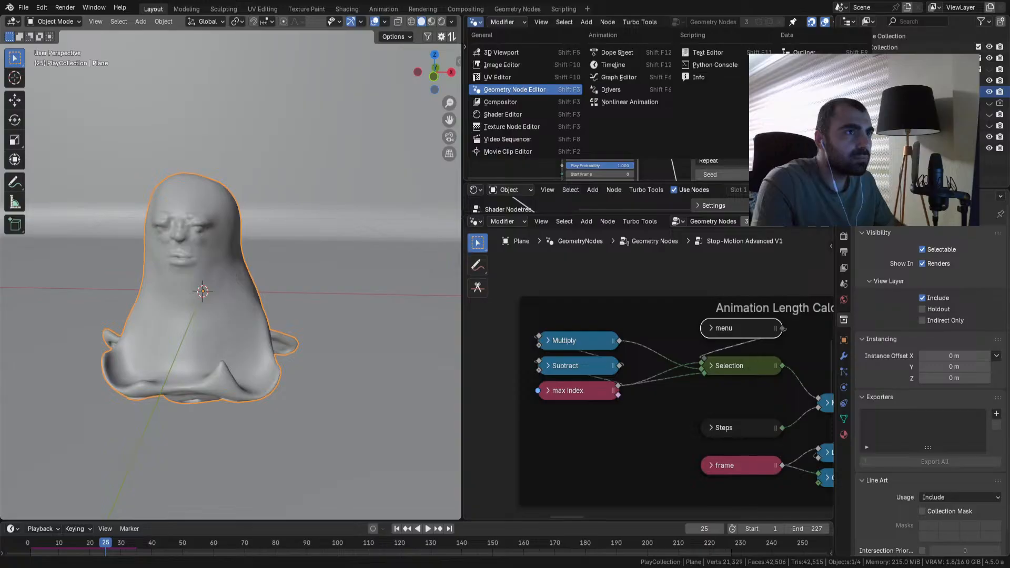
pyautogui.click(805, 102)
pyautogui.scroll(-4, 528, 141)
pyautogui.scroll(3, 523, 138)
pyautogui.click(513, 125)
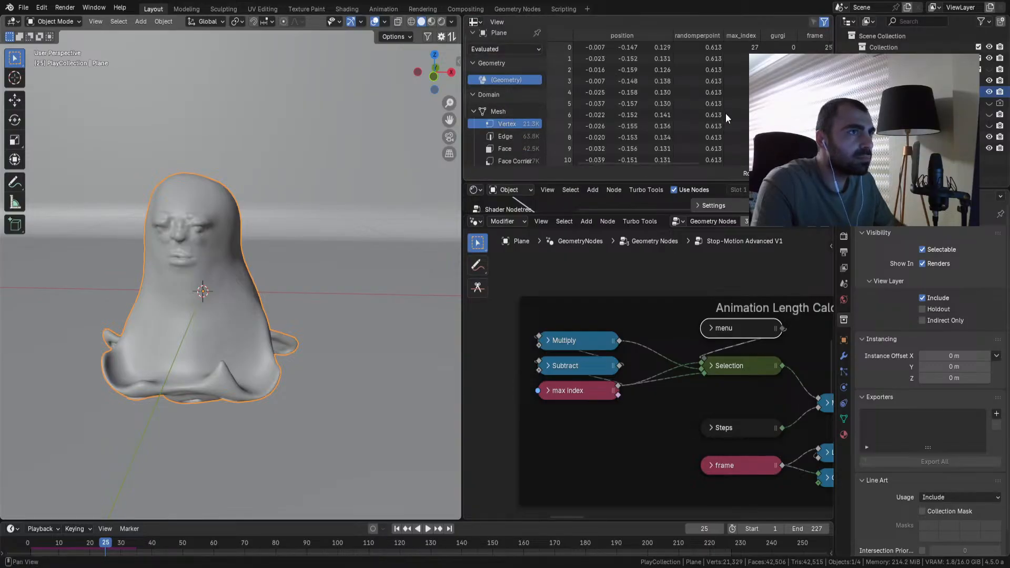
pyautogui.moveTo(689, 111); pyautogui.dragTo(643, 126, button='middle')
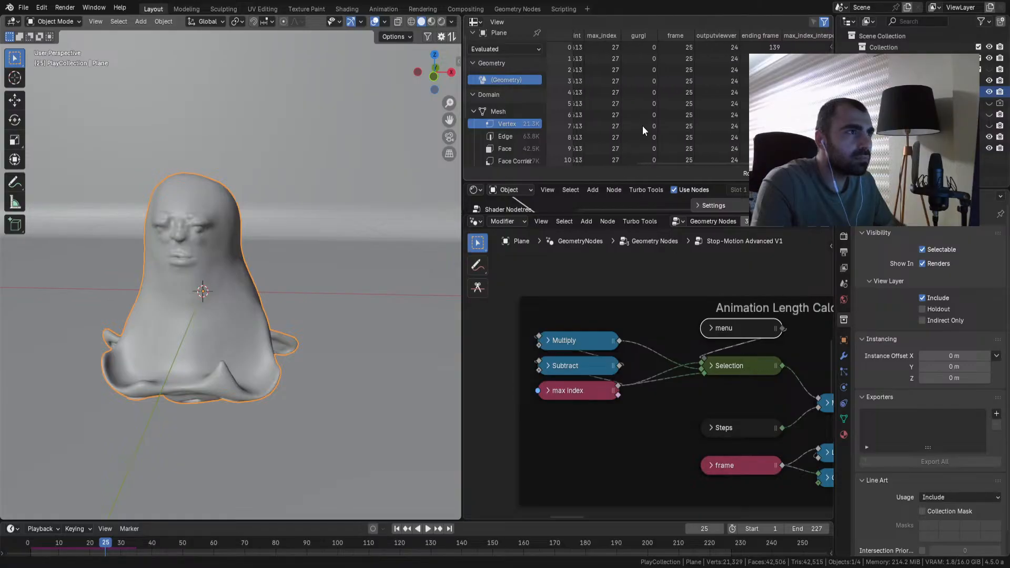
pyautogui.press('Right')
pyautogui.press('Left')
pyautogui.keyDown('ctrl'); pyautogui.scroll(-2, 681, 109); pyautogui.keyUp('ctrl')
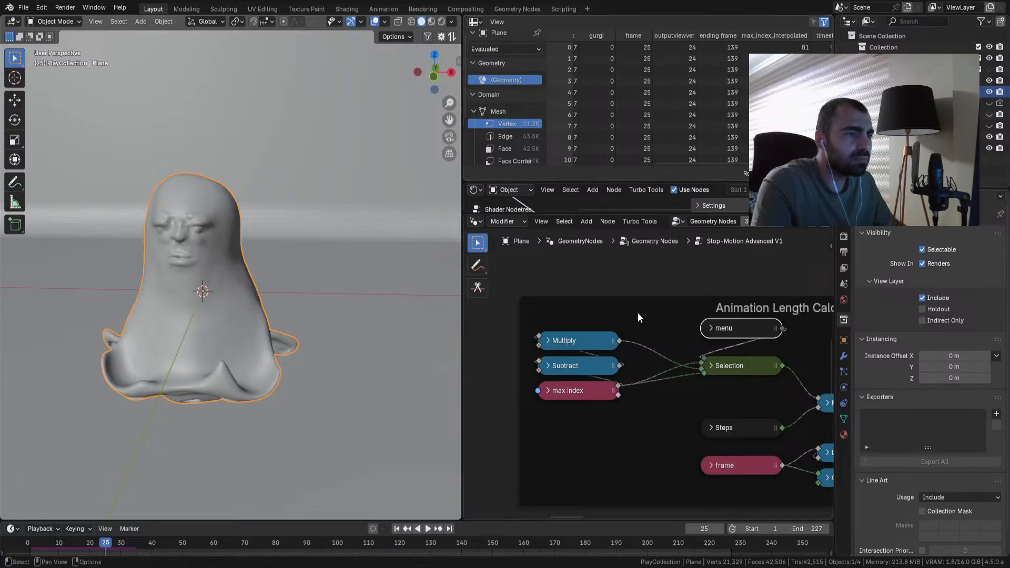
# Step: Enlarge the Shader Editor area and change it to a Geometry Node Editor showing the Stop-Motion Advanced V1 node
pyautogui.moveTo(661, 339); pyautogui.dragTo(445, 278, button='middle')
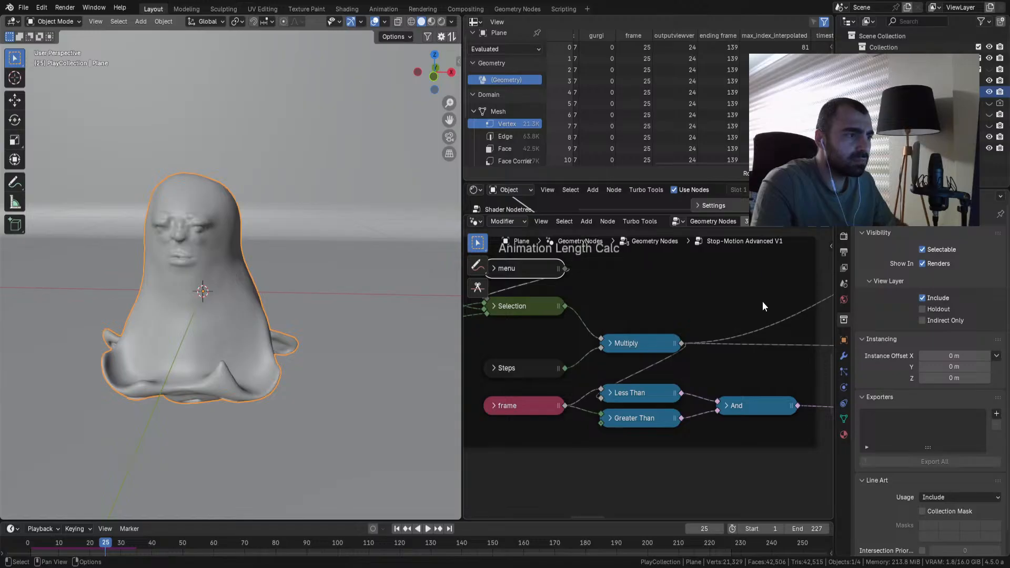
pyautogui.scroll(-2, 750, 293)
pyautogui.moveTo(750, 294); pyautogui.dragTo(777, 287, button='middle')
pyautogui.scroll(3, 667, 299)
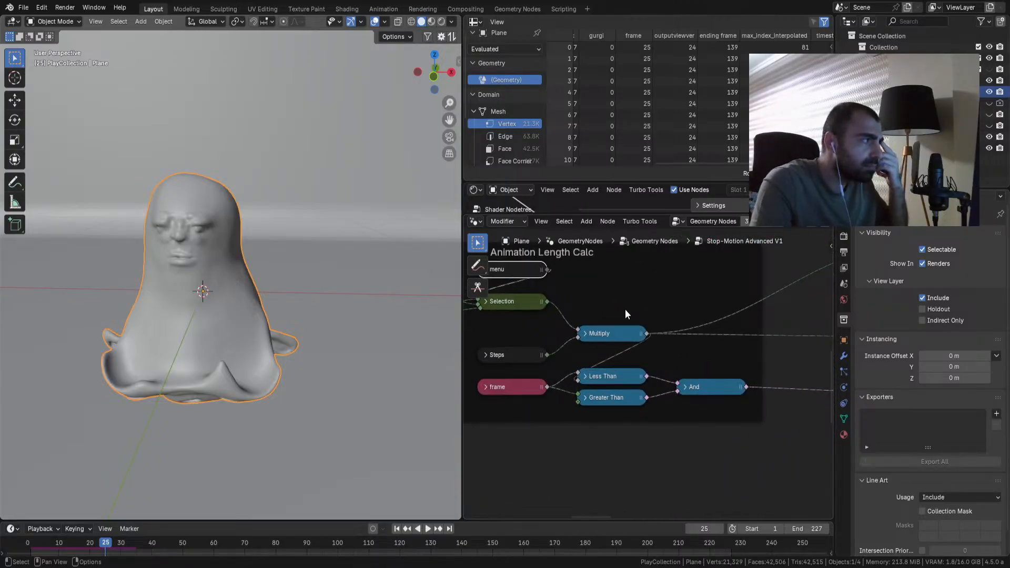
pyautogui.moveTo(626, 311); pyautogui.dragTo(661, 319, button='middle')
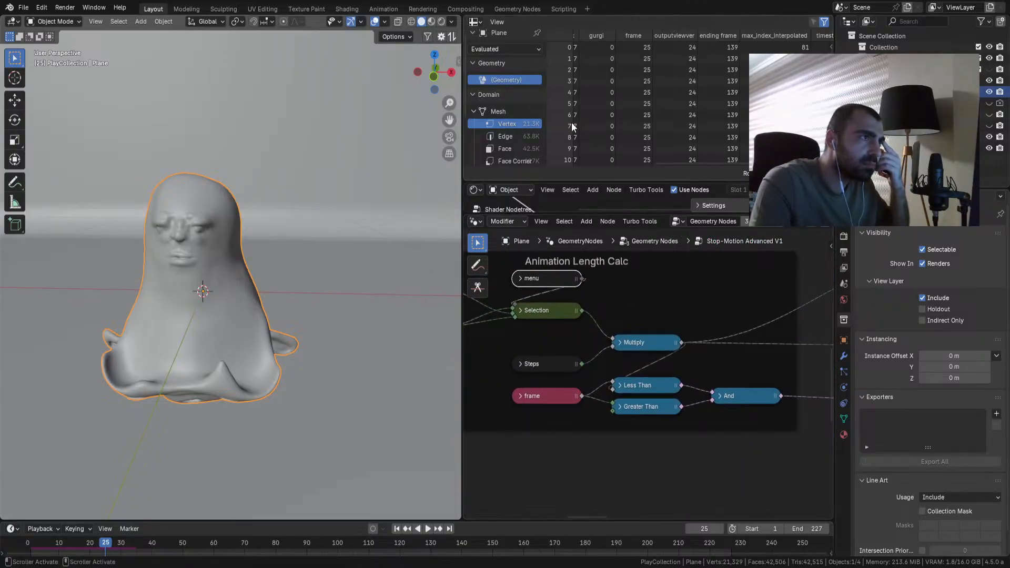
pyautogui.click(476, 21)
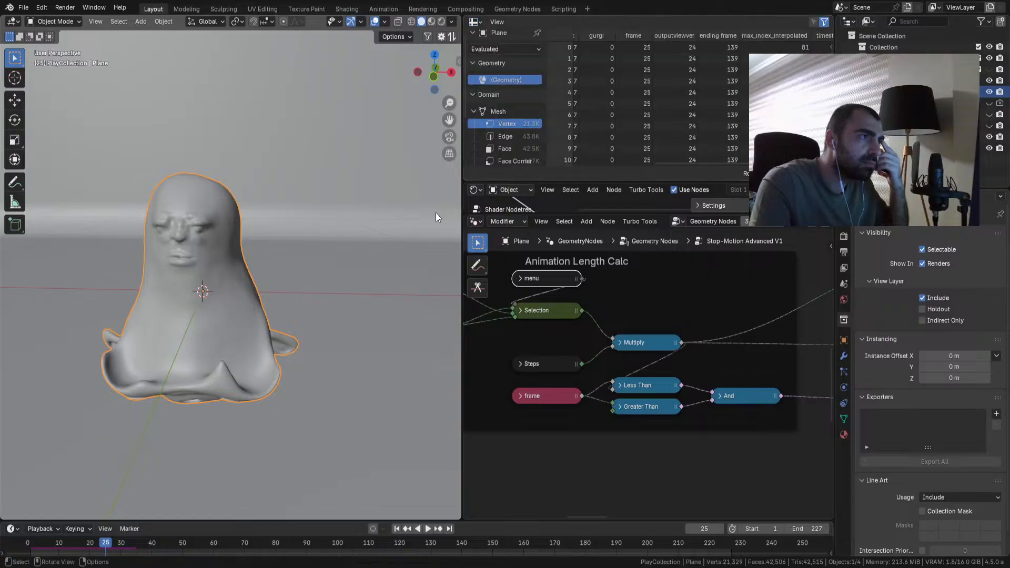
pyautogui.moveTo(517, 215); pyautogui.dragTo(505, 363)
pyautogui.click(477, 190)
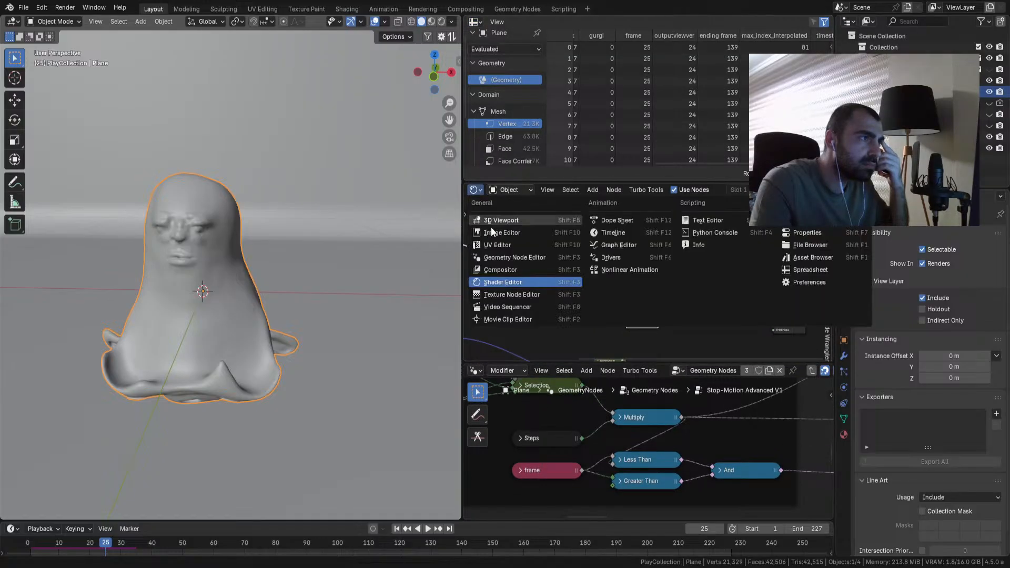
pyautogui.click(515, 256)
pyautogui.scroll(2, 595, 253)
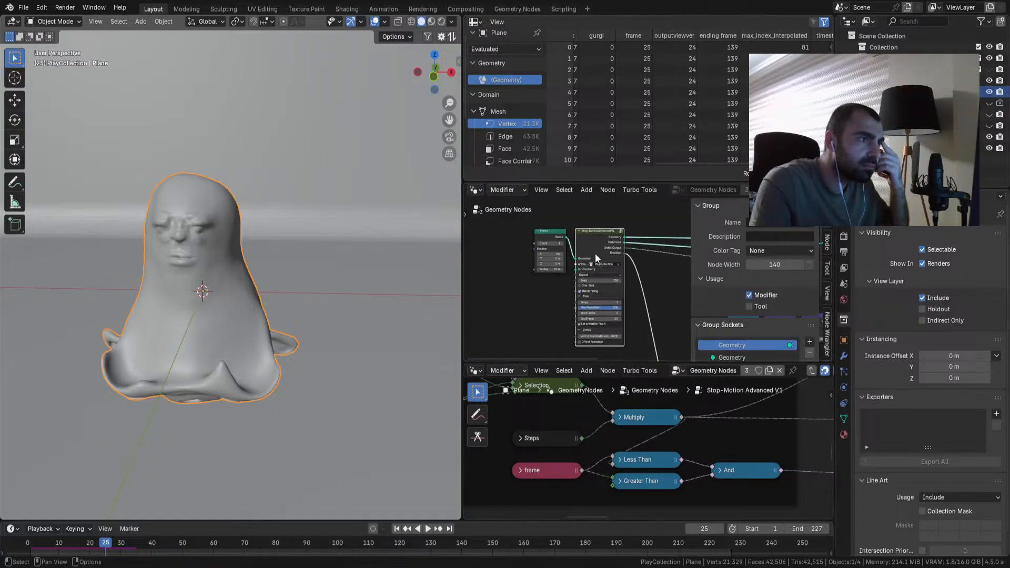
# Step: Set Steps to 1 on the Stop-Motion Advanced V1 node and check the spreadsheet's frame values
pyautogui.scroll(2, 581, 294)
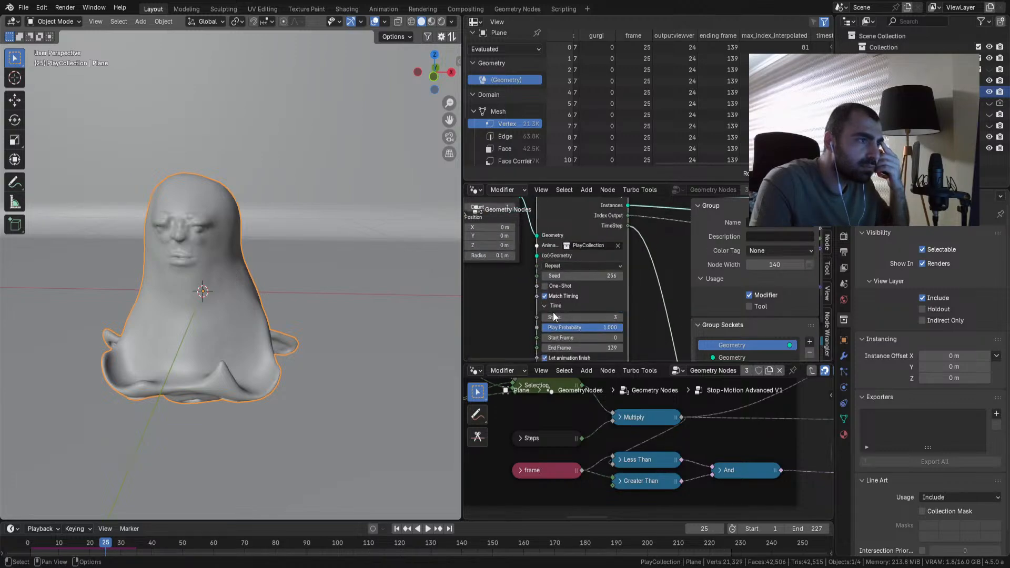
pyautogui.click(547, 318)
pyautogui.click(546, 318)
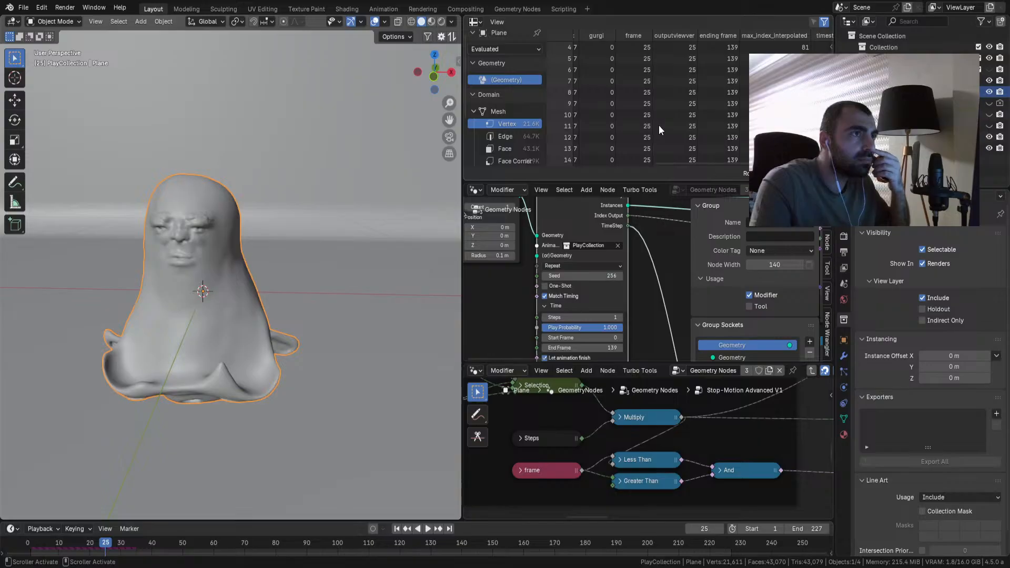
pyautogui.moveTo(662, 128); pyautogui.dragTo(685, 152, button='middle')
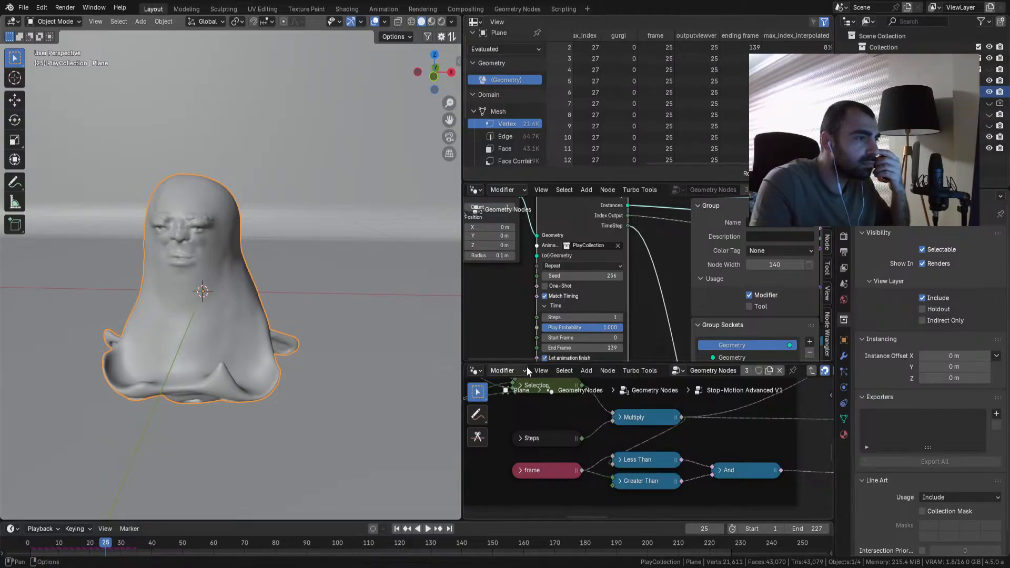
# Step: Play the animation from frame 1, then scrub to frame 27 to check where the sequence repeats
pyautogui.click(398, 529)
pyautogui.press('space')
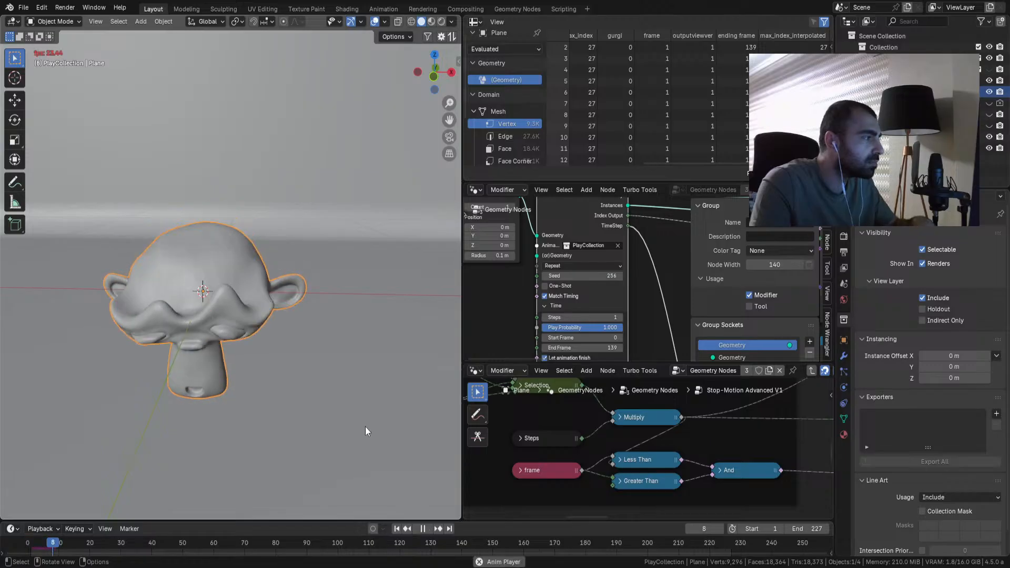
pyautogui.moveTo(143, 544); pyautogui.dragTo(113, 547)
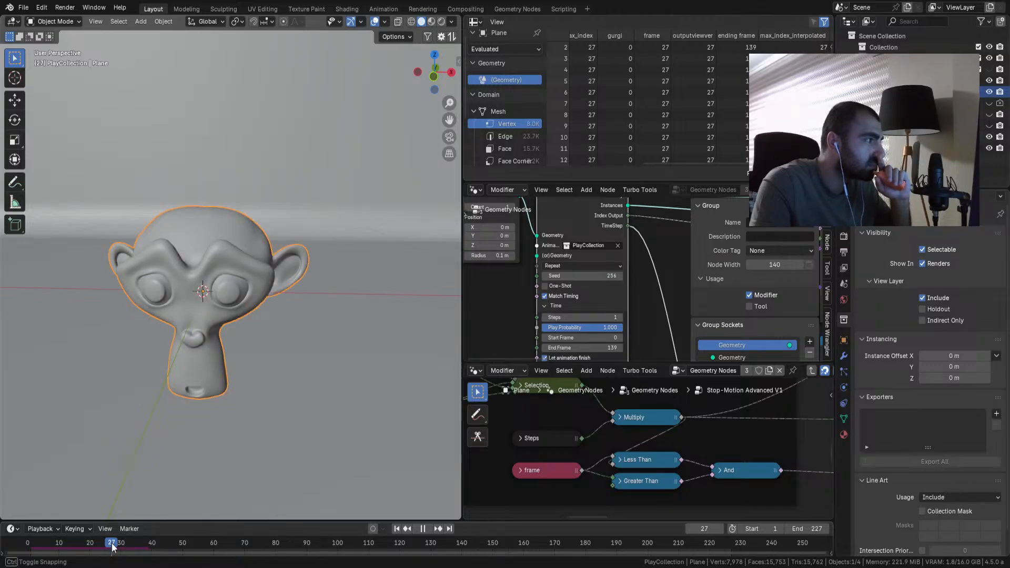
pyautogui.moveTo(112, 548); pyautogui.dragTo(113, 549)
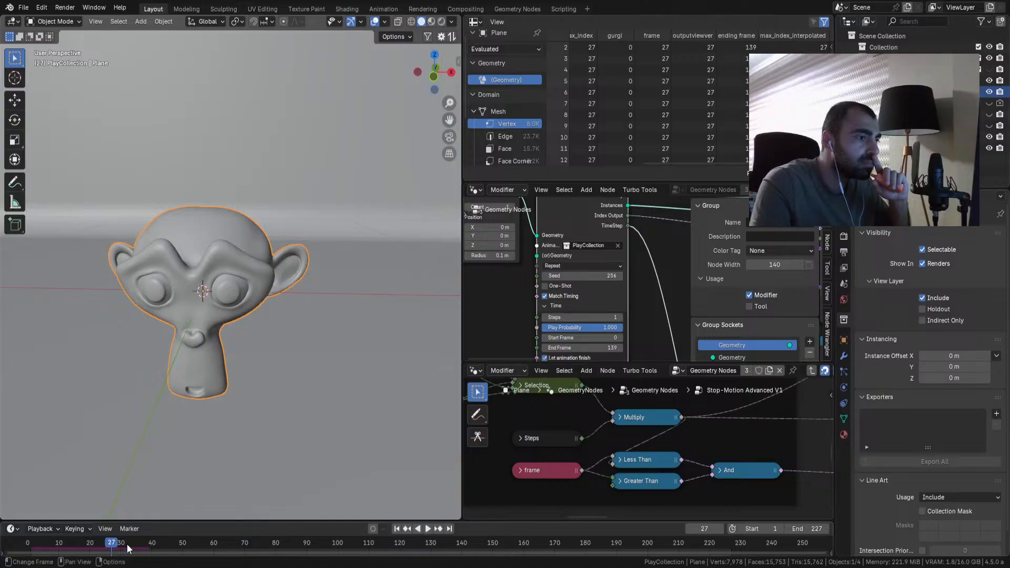
# Step: Set Steps to 3 on the Stop-Motion Advanced V1 node and replay from frame 1 to frame 21
pyautogui.click(620, 317)
pyautogui.click(620, 317)
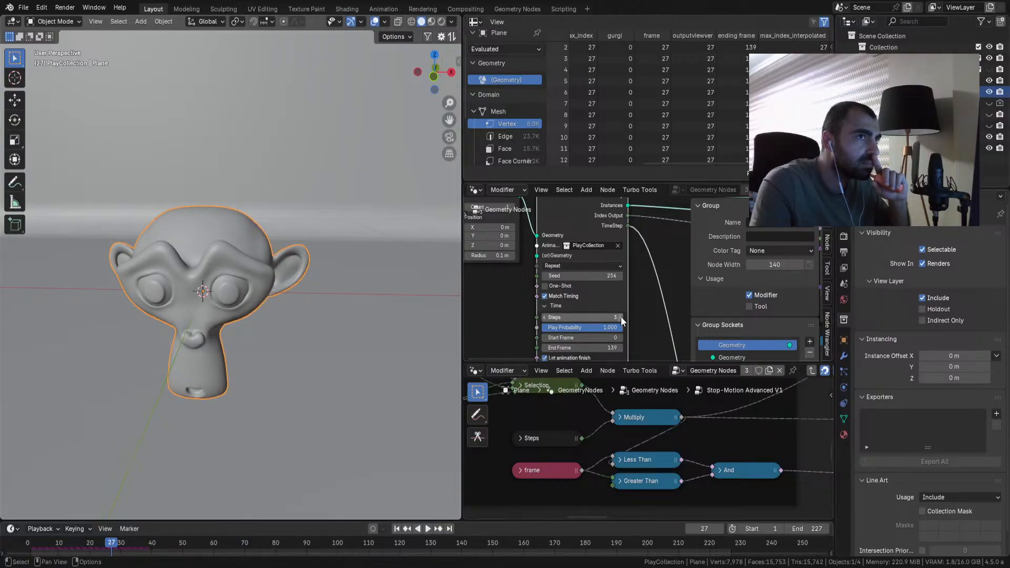
pyautogui.moveTo(649, 111); pyautogui.dragTo(638, 158, button='middle')
pyautogui.click(398, 529)
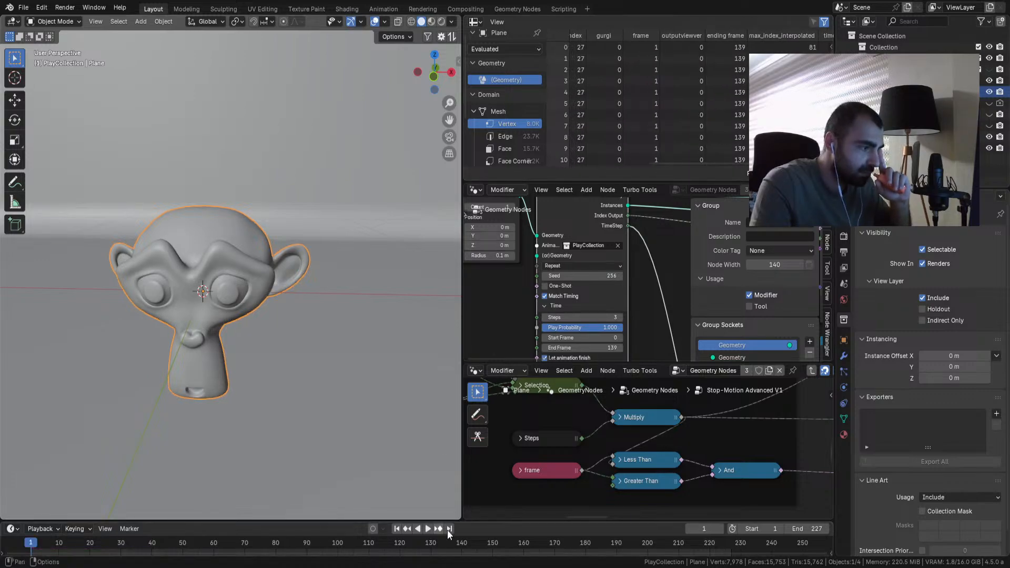
pyautogui.click(432, 529)
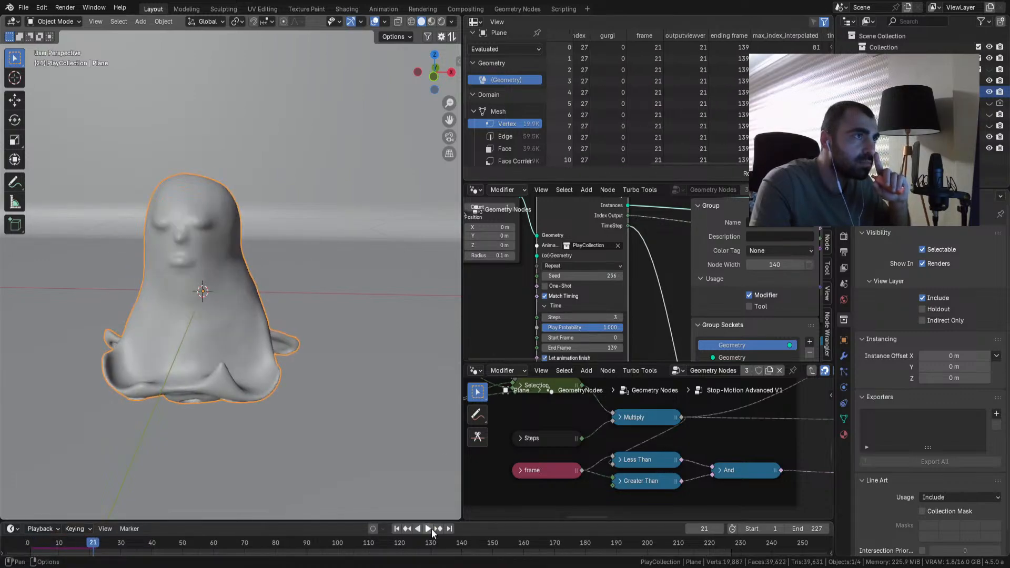
# Step: Inspect the Steps node's output in the Animation Length Calc frame and the group sockets list
pyautogui.moveTo(631, 432); pyautogui.dragTo(658, 450, button='middle')
pyautogui.click(551, 459)
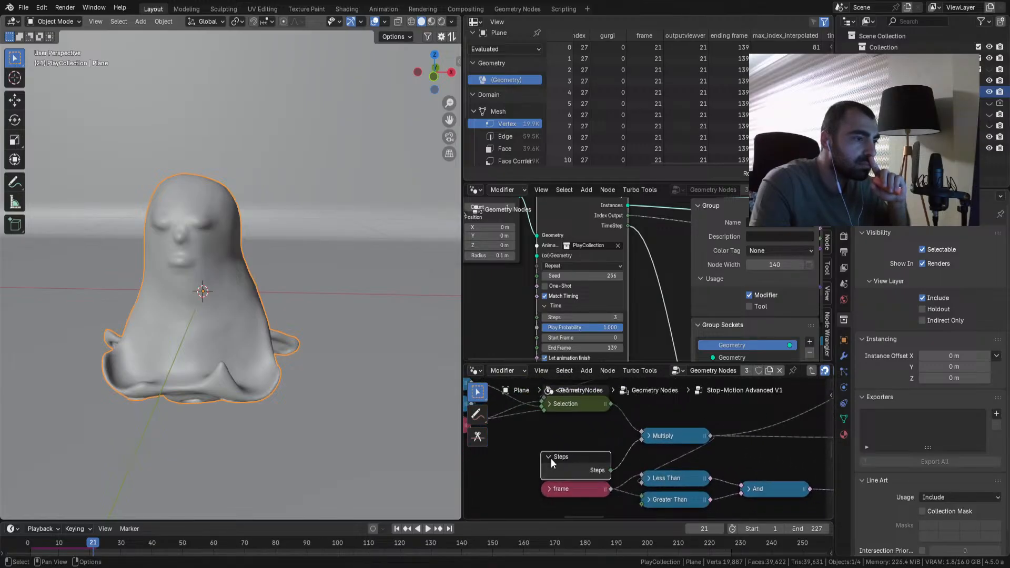
pyautogui.click(551, 459)
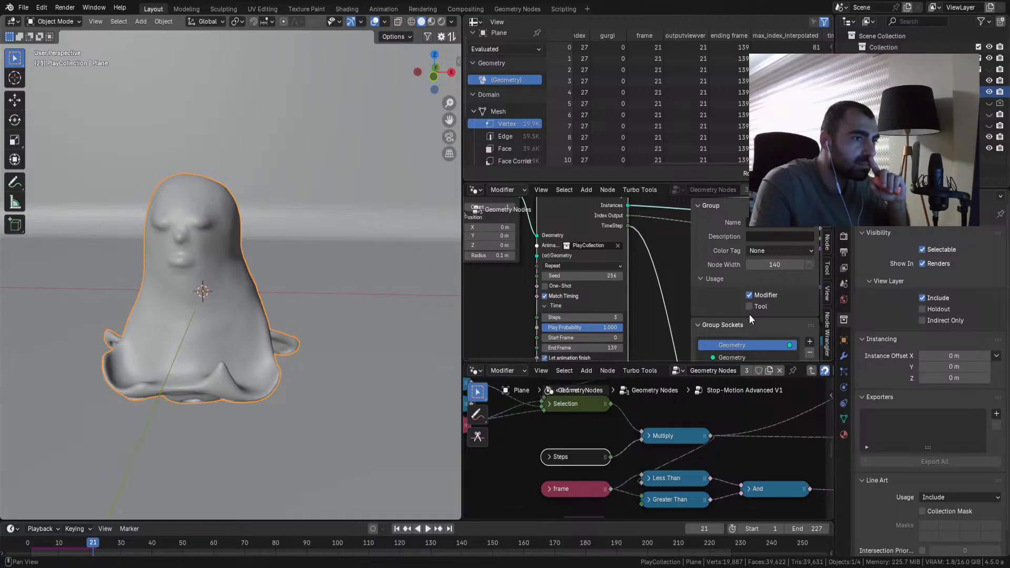
pyautogui.scroll(-3, 747, 343)
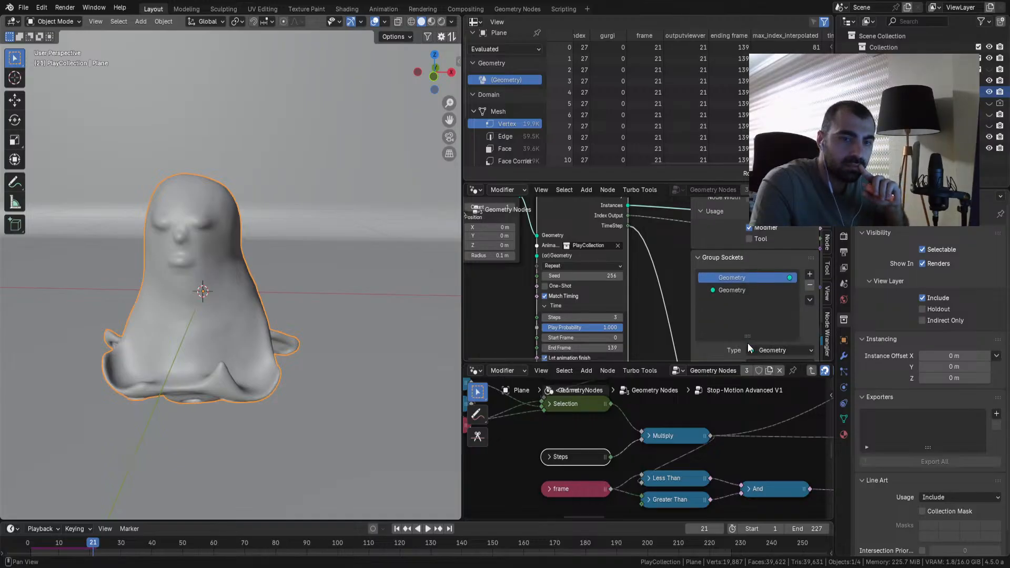
pyautogui.scroll(-2, 747, 343)
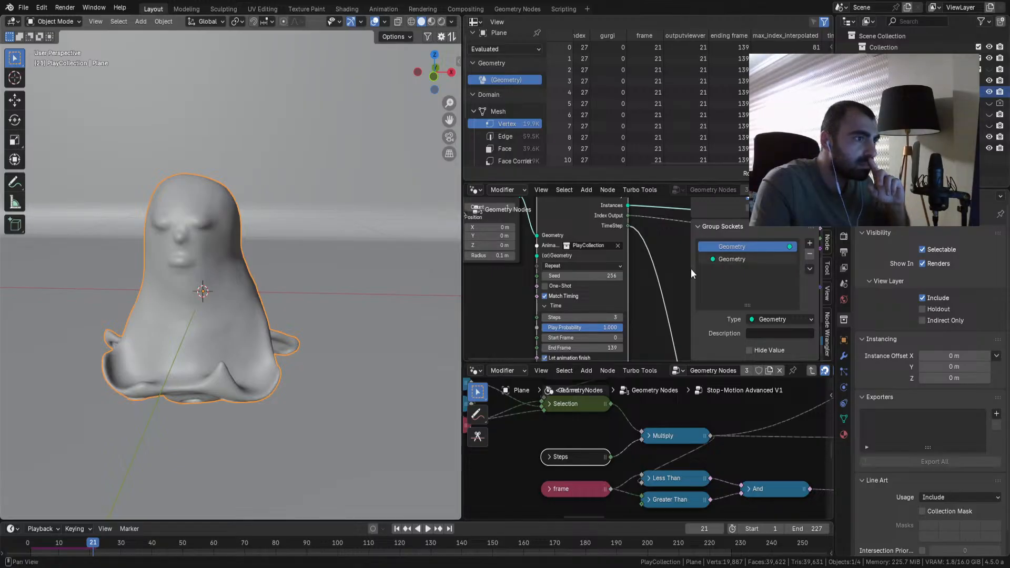
# Step: Reposition the Steps node midway between Selection and frame in the Animation Length Calc frame
pyautogui.press('g')
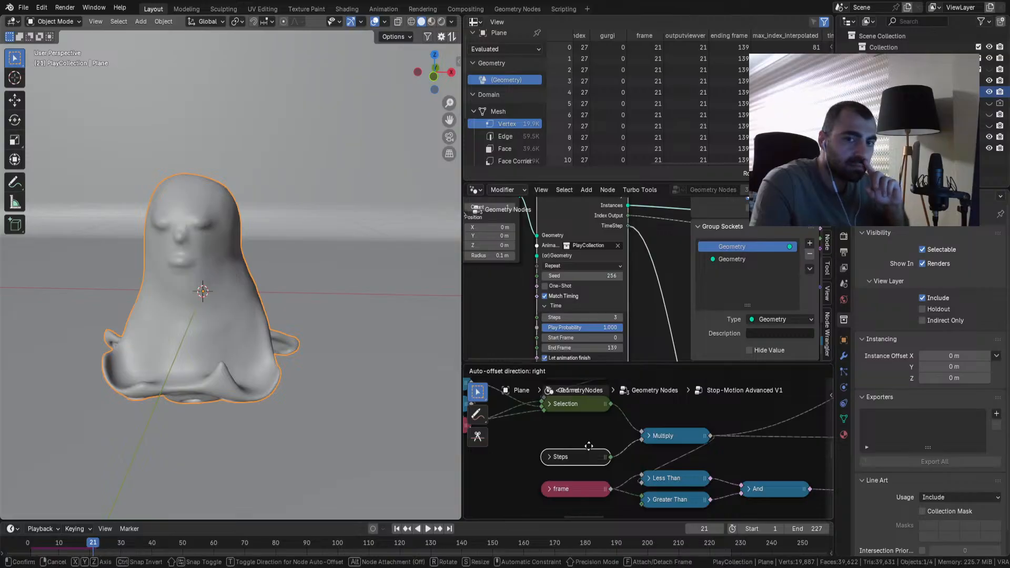
pyautogui.click(588, 418)
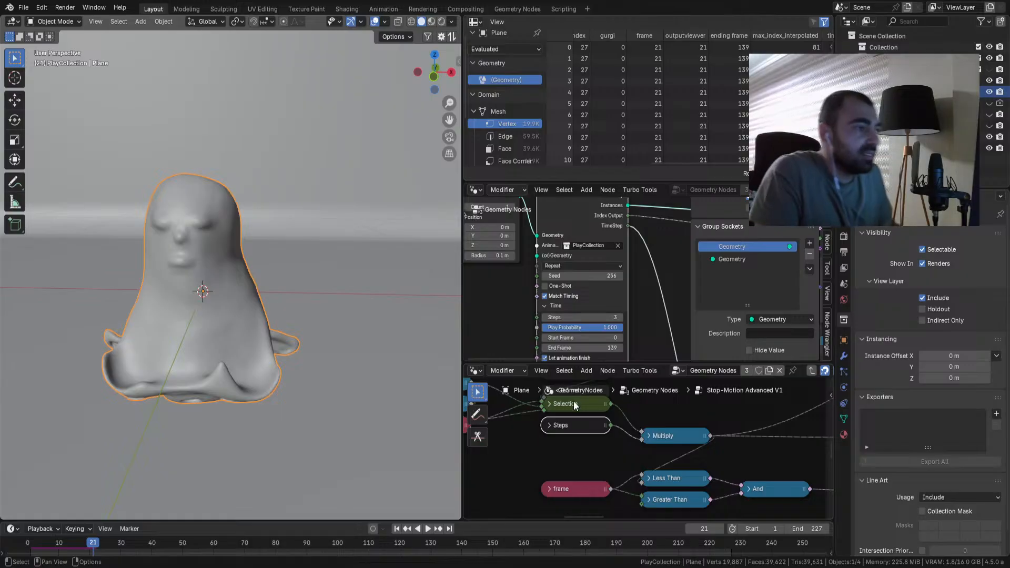
pyautogui.moveTo(572, 426); pyautogui.dragTo(569, 448)
pyautogui.scroll(-4, 559, 493)
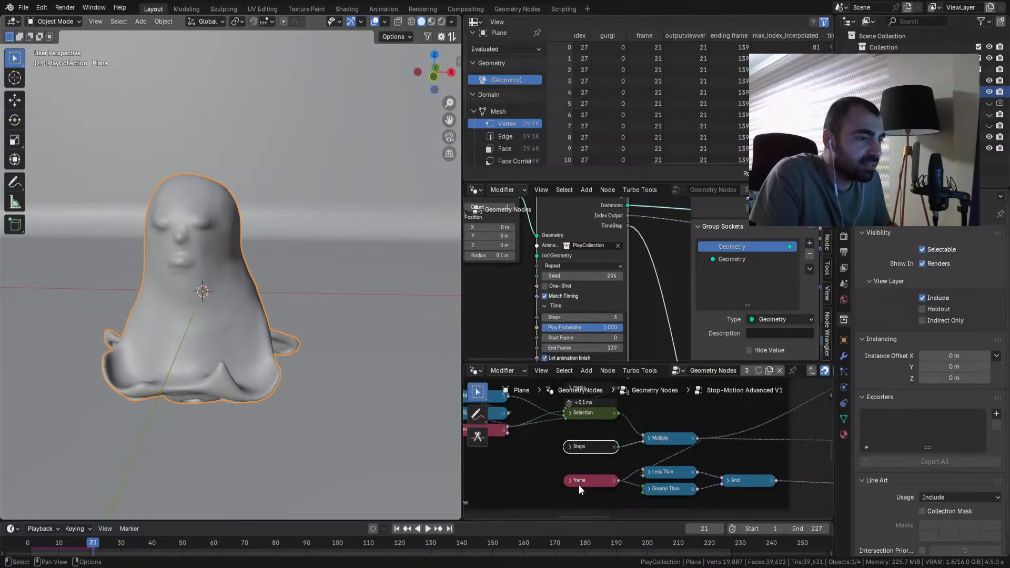
# Step: Move the Steps node slightly closer to the frame node in Animation Length Calc and enlarge the group's node editor
pyautogui.scroll(4, 578, 472)
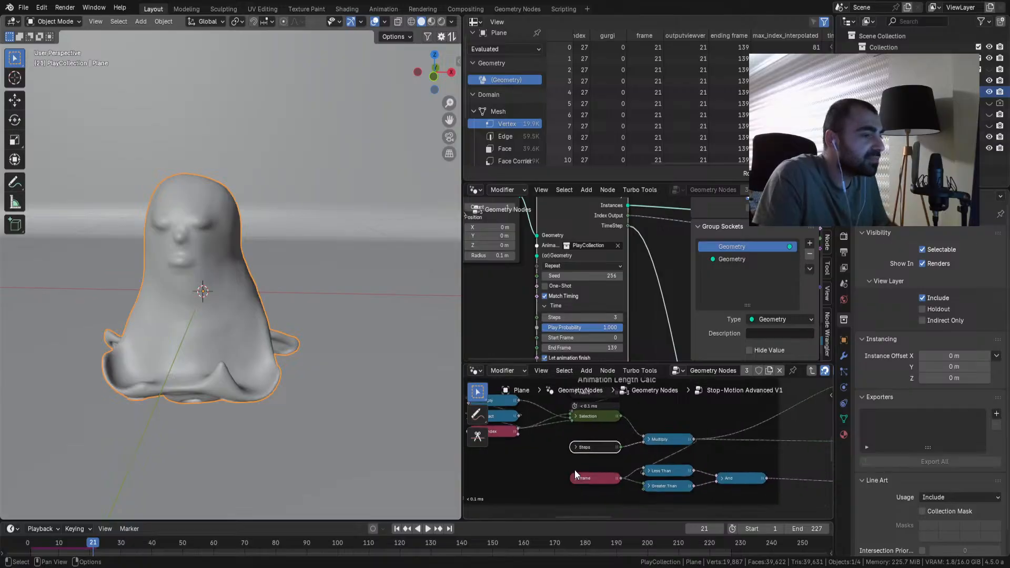
pyautogui.moveTo(581, 448); pyautogui.dragTo(580, 459)
pyautogui.scroll(-4, 578, 435)
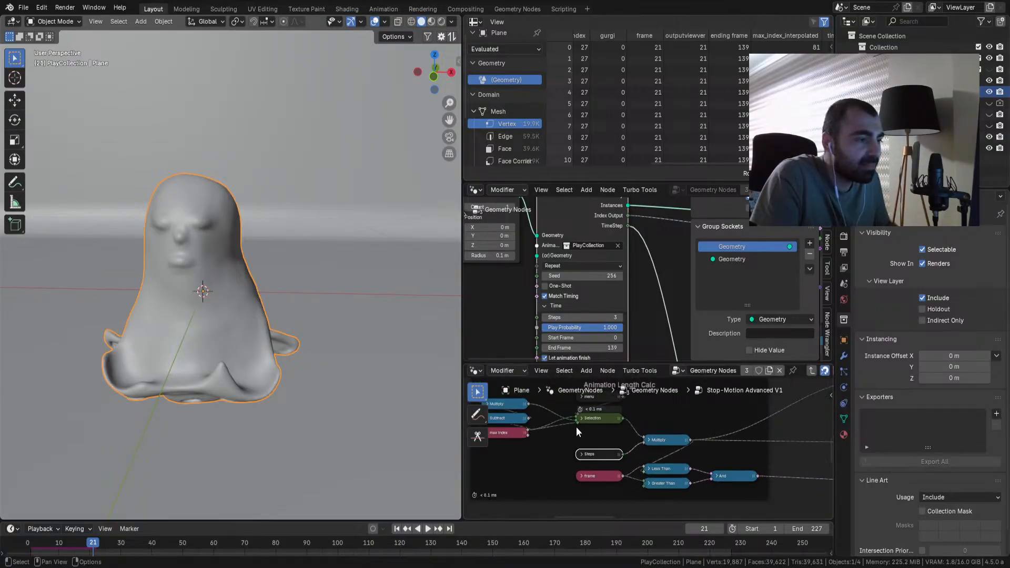
pyautogui.scroll(3, 580, 474)
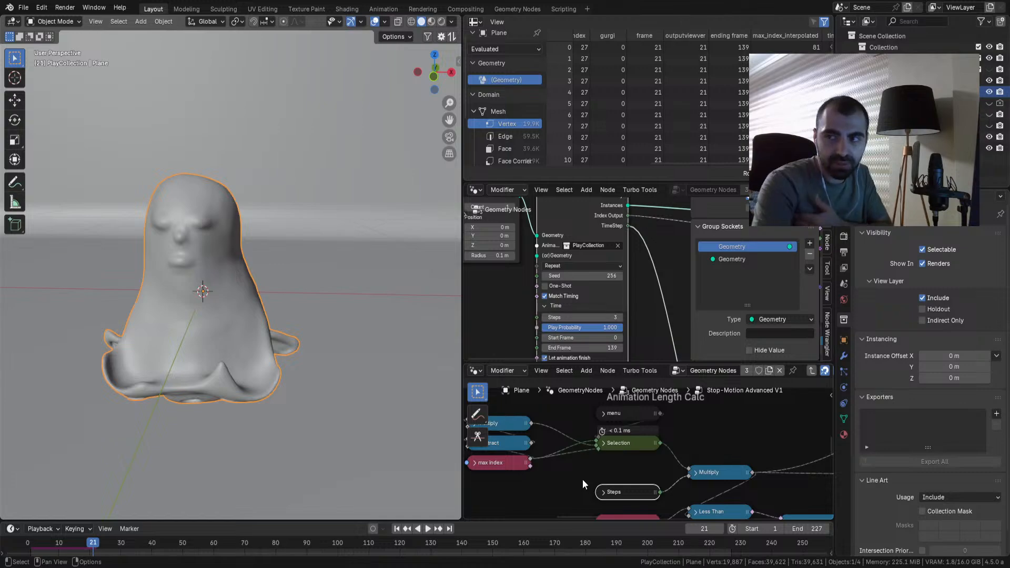
pyautogui.moveTo(609, 364); pyautogui.dragTo(663, 315)
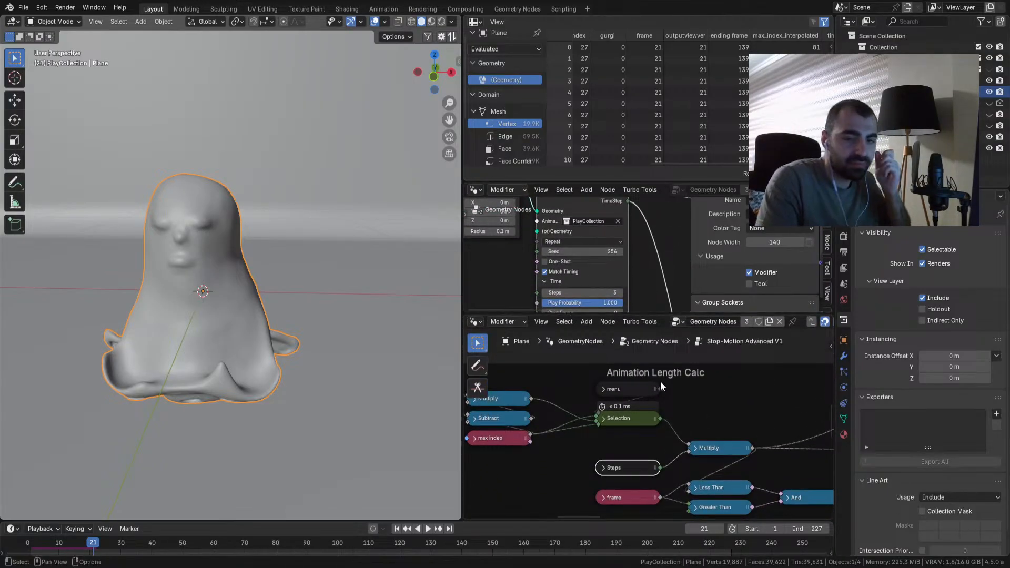
pyautogui.scroll(-2, 660, 380)
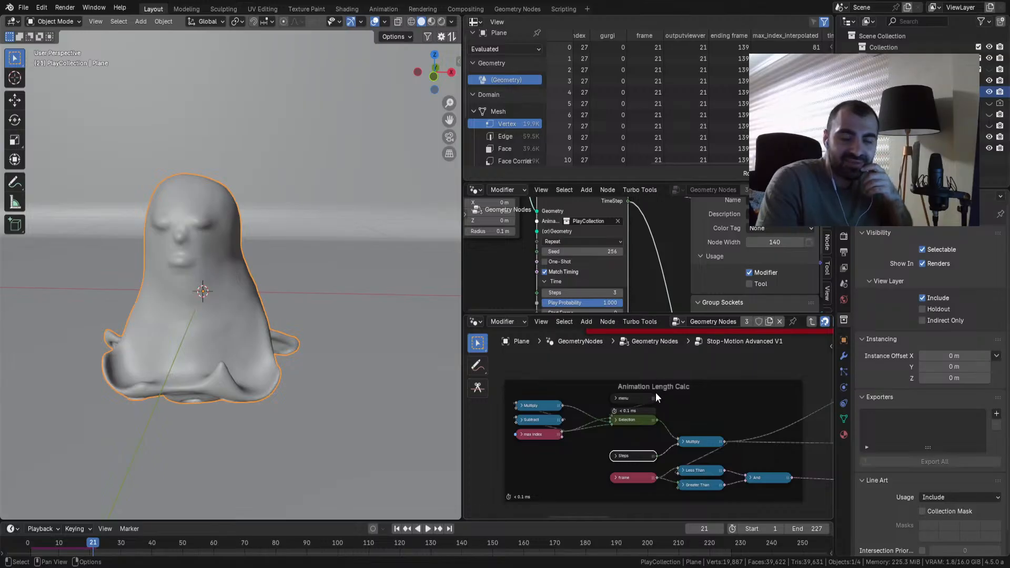
pyautogui.scroll(-3, 656, 392)
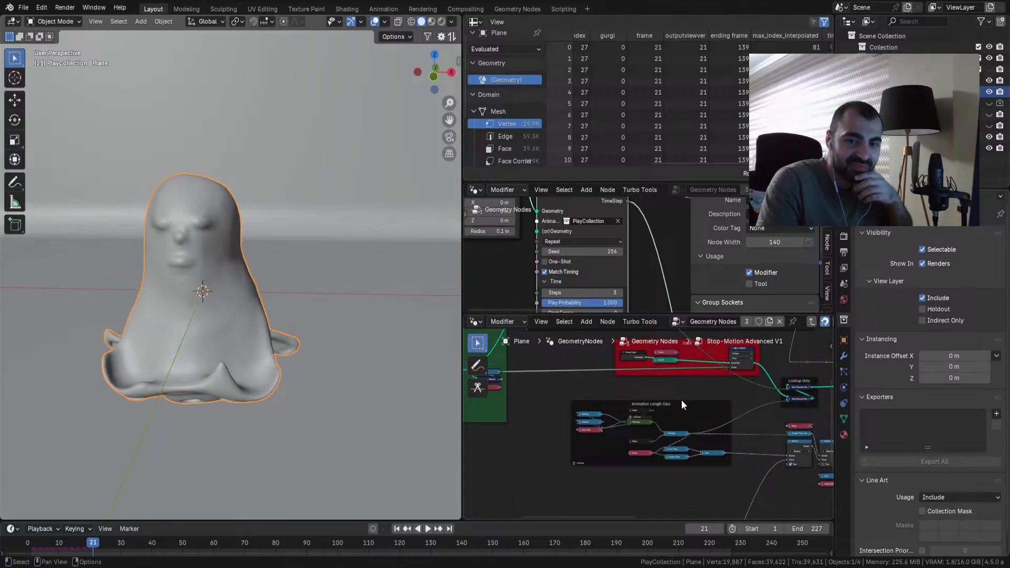
# Step: Add a reroute point to the Multiply output links and place it inside the Animation Length Calc frame
pyautogui.scroll(3, 668, 417)
pyautogui.moveTo(722, 427); pyautogui.dragTo(537, 426, button='middle')
pyautogui.keyDown('shift'); pyautogui.moveTo(625, 398); pyautogui.dragTo(624, 457, button='right'); pyautogui.keyUp('shift')
pyautogui.press('g')
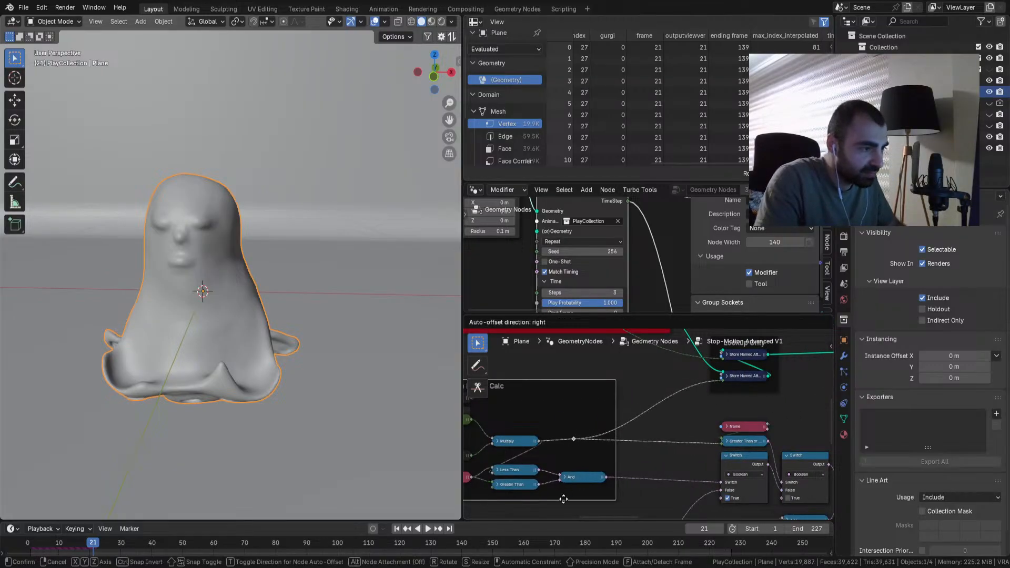
pyautogui.click(554, 492)
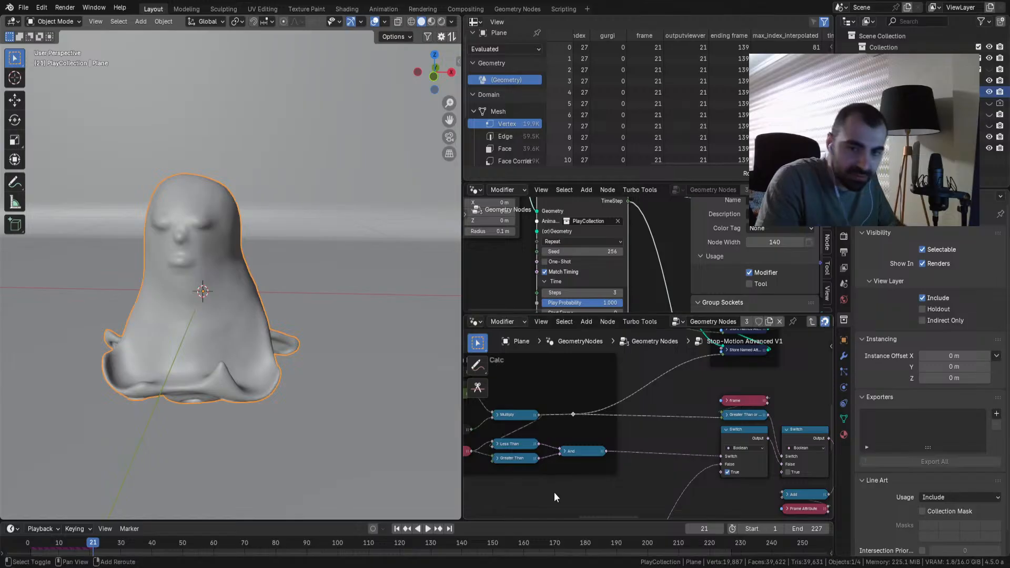
# Step: Move the Random Play Chance frame directly beneath Animation Length Calc so their right edges line up
pyautogui.scroll(-8, 594, 452)
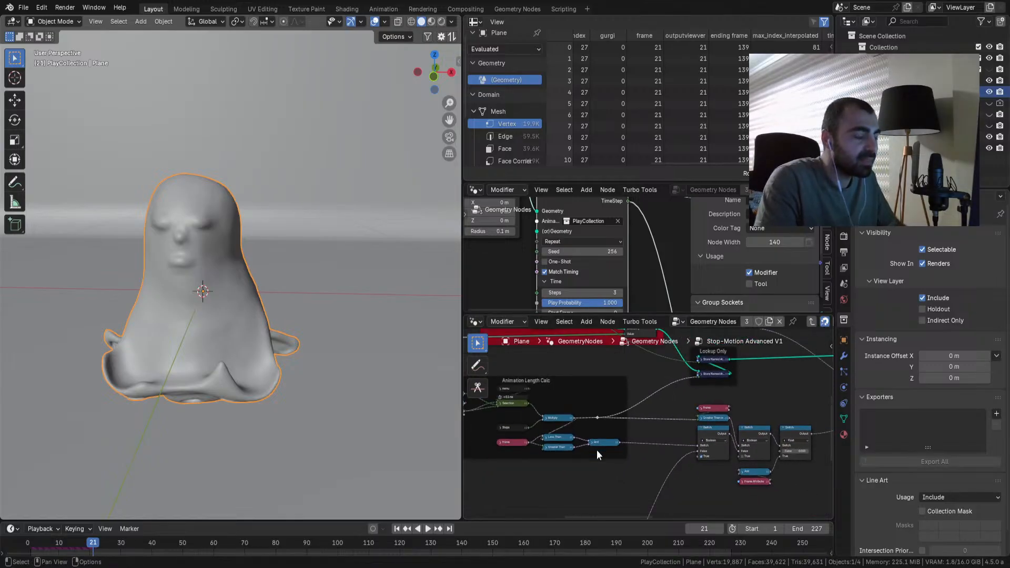
pyautogui.scroll(-2, 669, 465)
pyautogui.scroll(8, 654, 474)
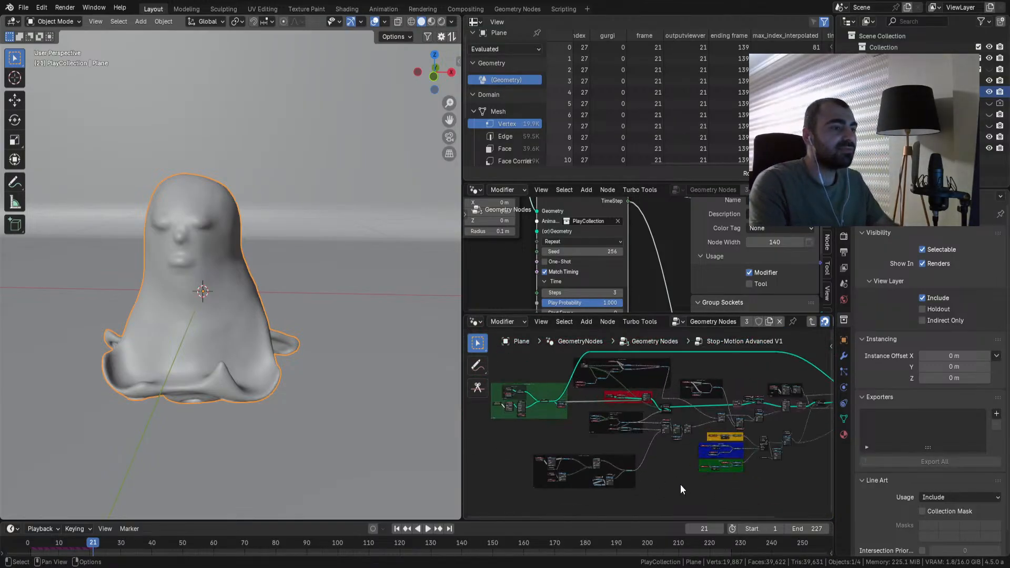
pyautogui.moveTo(593, 433); pyautogui.dragTo(645, 351, button='middle')
pyautogui.moveTo(613, 421); pyautogui.dragTo(637, 390)
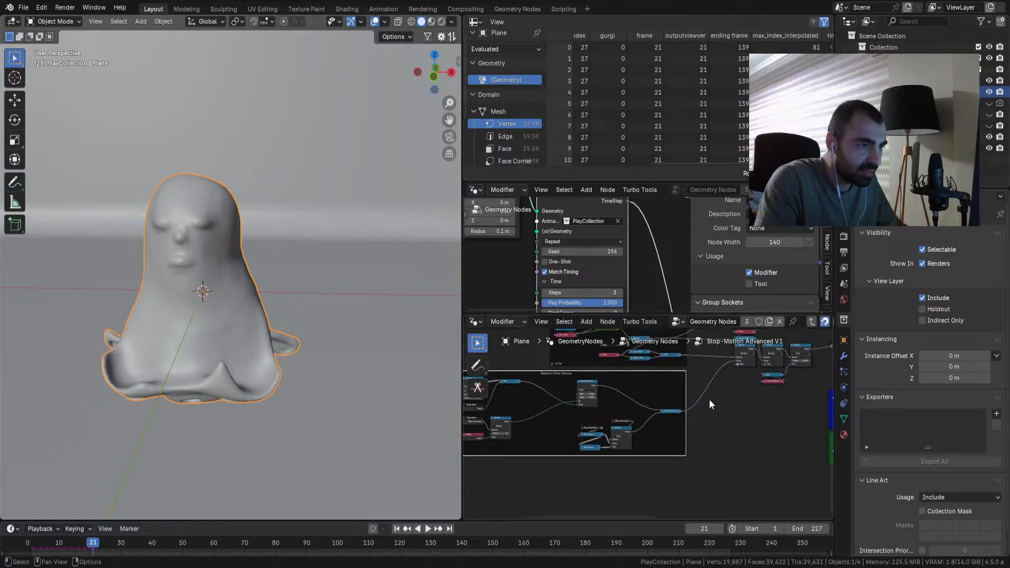
# Step: Examine the group's overall layout around the Input, Animation Length Calc and Random Play Chance frames
pyautogui.scroll(-3, 699, 403)
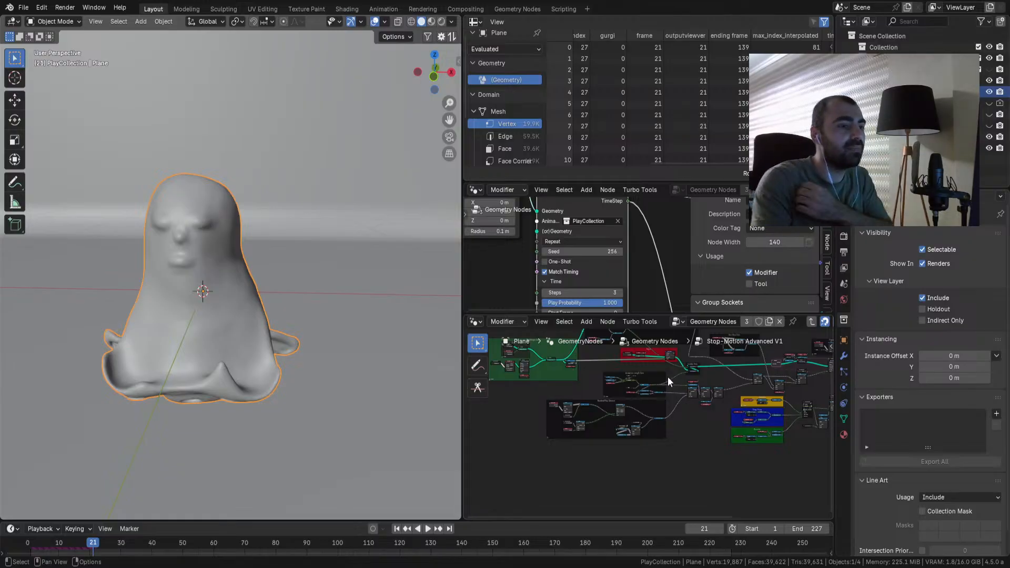
pyautogui.scroll(5, 685, 400)
pyautogui.moveTo(609, 470); pyautogui.dragTo(622, 477, button='middle')
pyautogui.scroll(5, 618, 429)
pyautogui.moveTo(629, 420); pyautogui.dragTo(672, 432, button='middle')
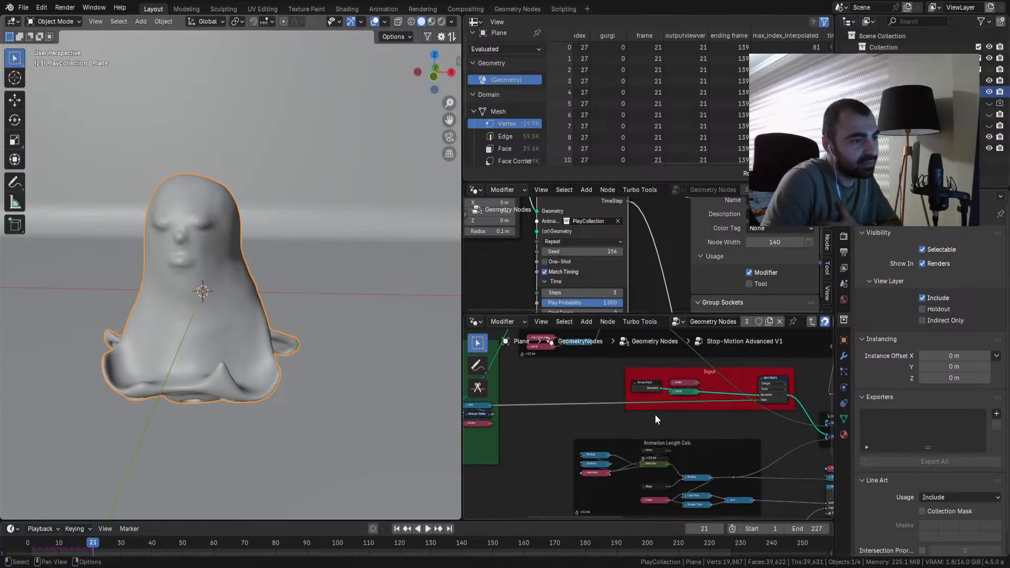
pyautogui.scroll(-2, 646, 416)
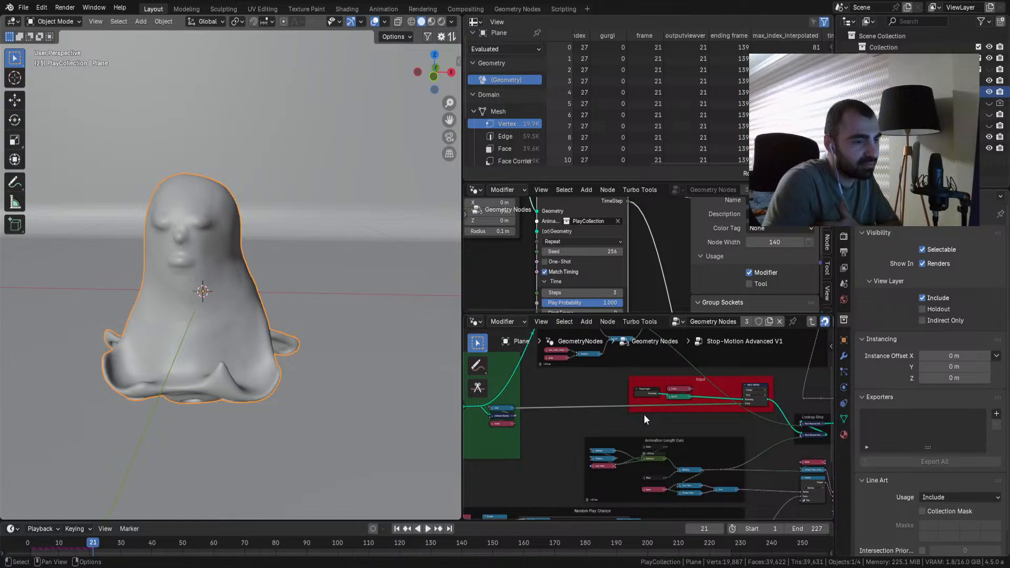
pyautogui.scroll(-6, 644, 414)
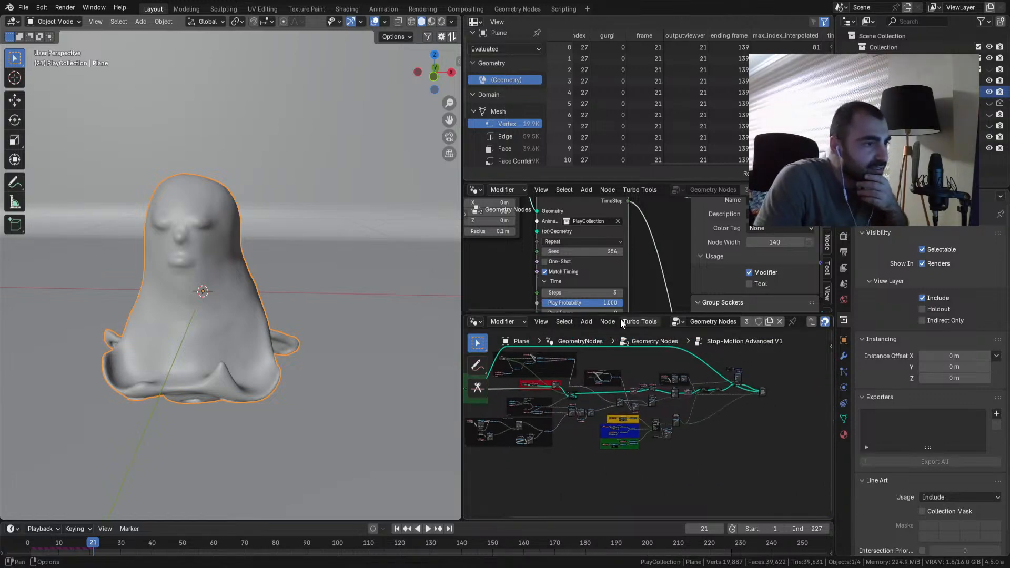
# Step: Inspect the Animation Length Calc nodes in an enlarged node editor and return the timeline to frame 1
pyautogui.moveTo(621, 315); pyautogui.dragTo(617, 227)
pyautogui.moveTo(615, 338); pyautogui.dragTo(619, 378, button='middle')
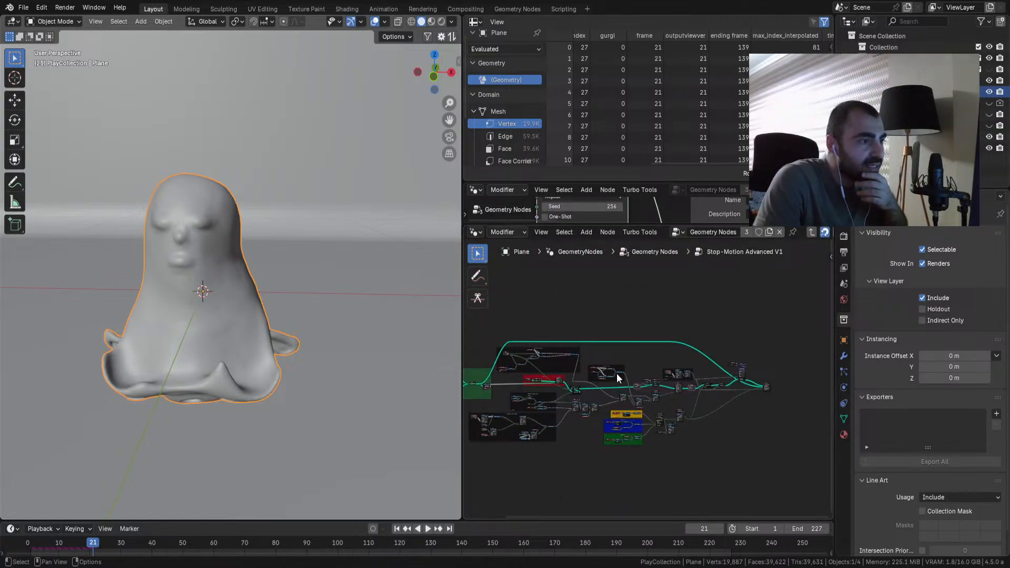
pyautogui.scroll(5, 525, 418)
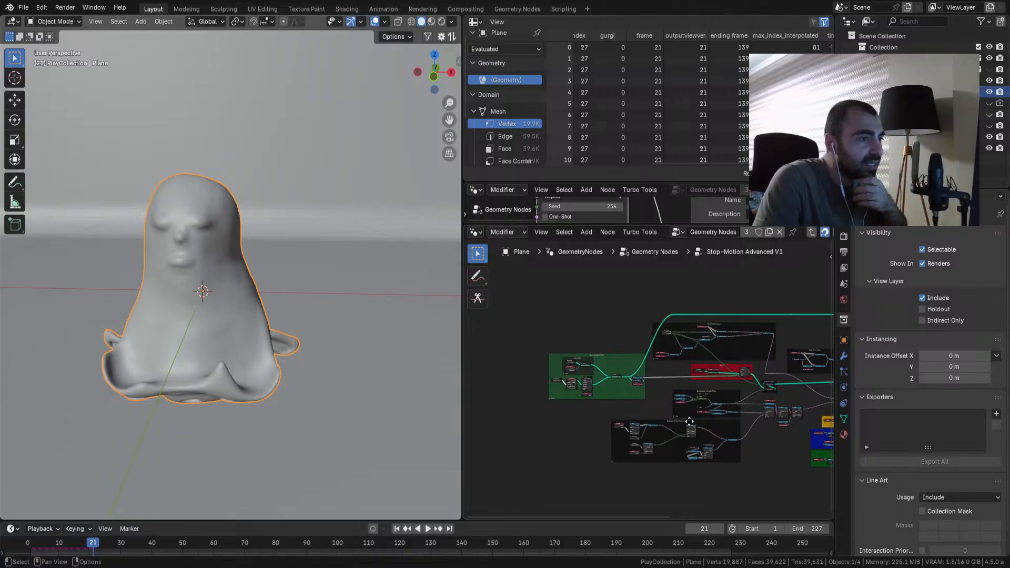
pyautogui.moveTo(682, 423); pyautogui.dragTo(513, 357, button='middle')
pyautogui.scroll(5, 532, 373)
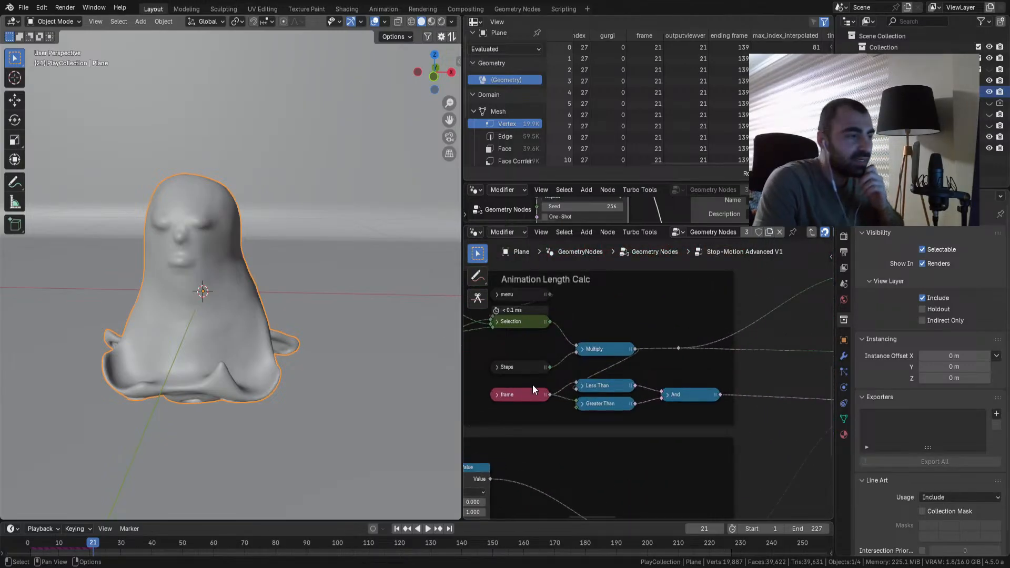
pyautogui.click(396, 529)
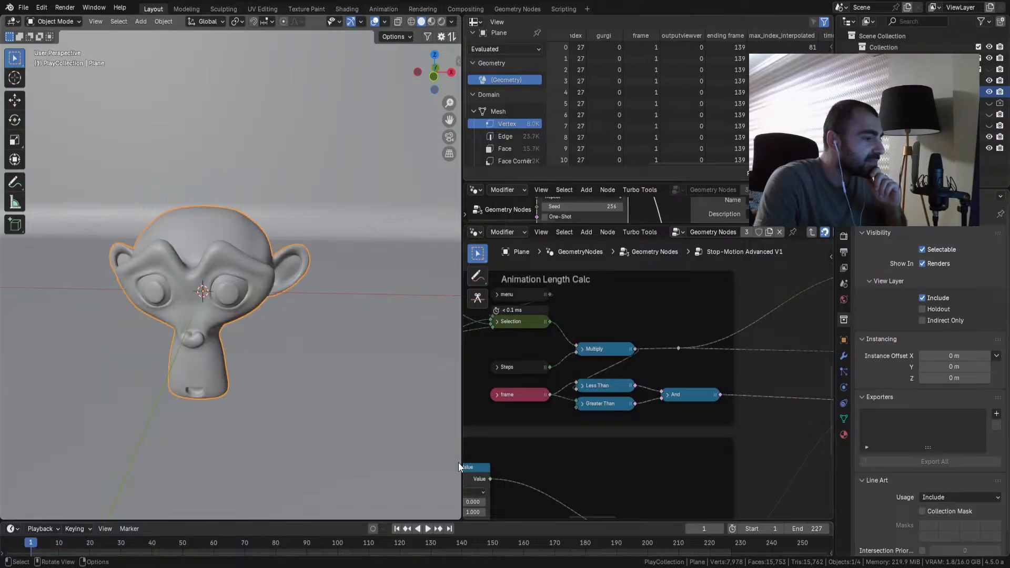
pyautogui.scroll(-4, 700, 396)
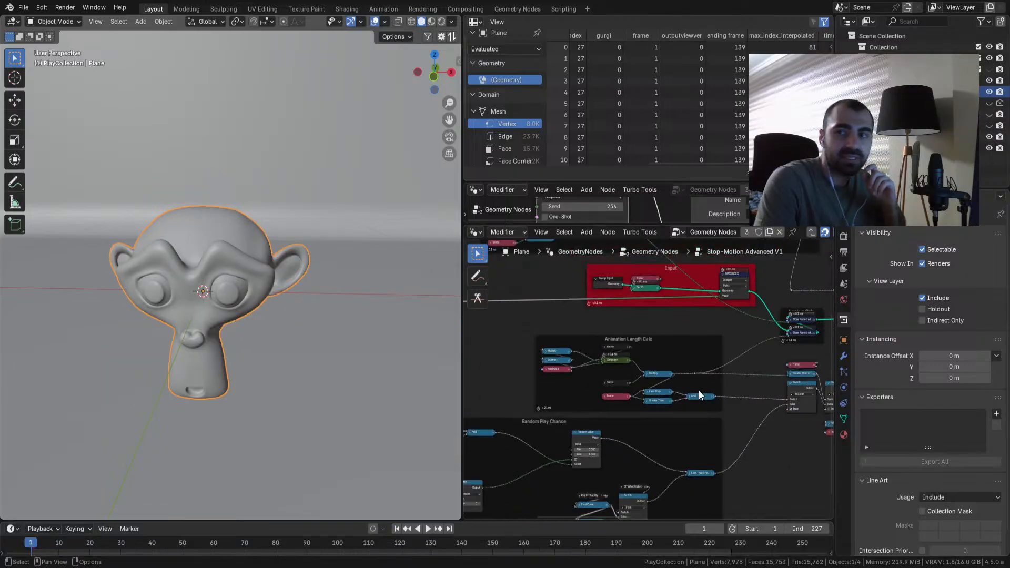
pyautogui.scroll(-3, 678, 385)
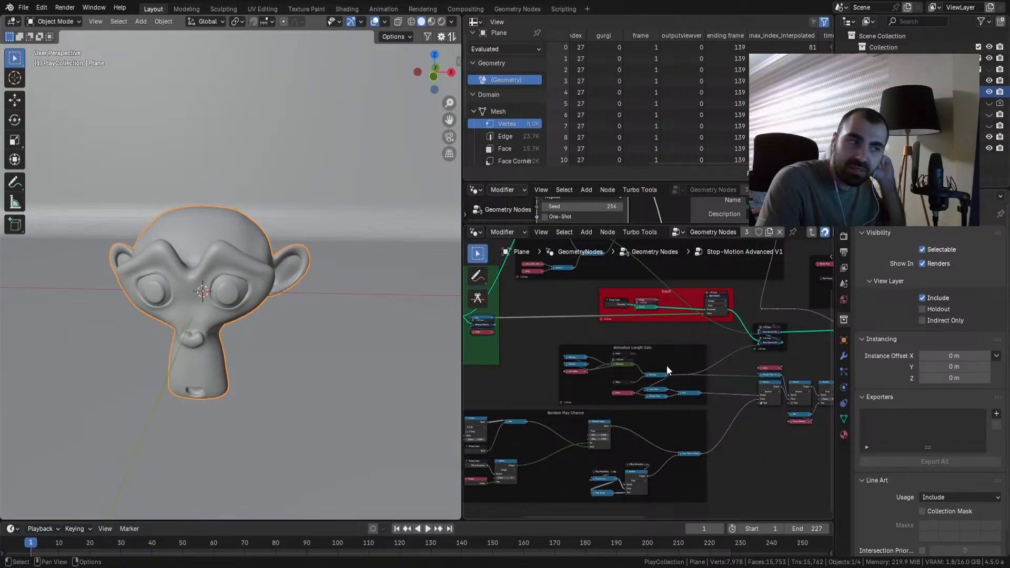
pyautogui.moveTo(646, 380); pyautogui.dragTo(670, 443, button='middle')
# Step: Enlarge the parent node tree's editor to show the whole Stop-Motion Advanced V1 node and hide its sidebar
pyautogui.moveTo(614, 180); pyautogui.dragTo(610, 60)
pyautogui.scroll(-2, 607, 158)
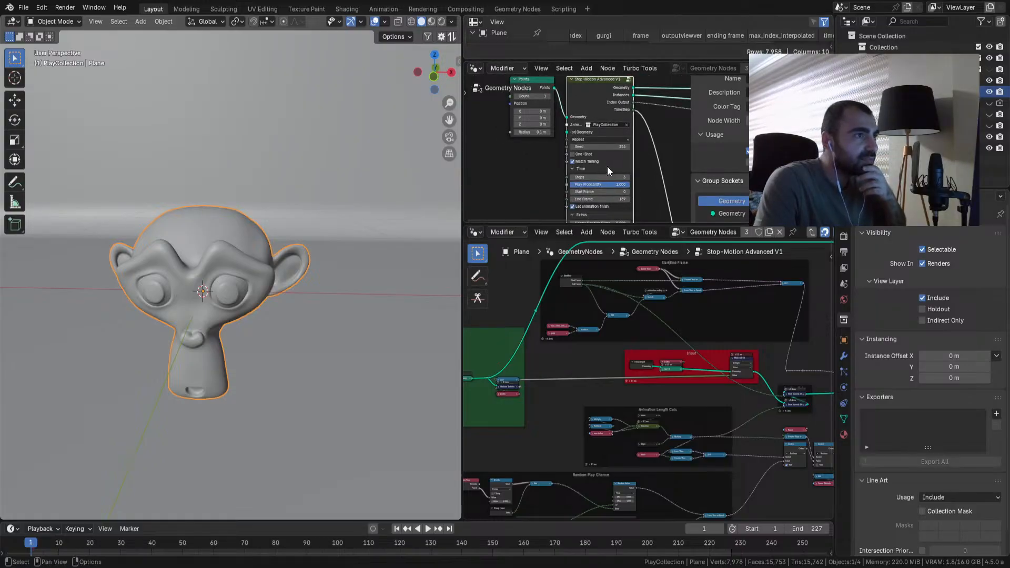
pyautogui.moveTo(569, 227); pyautogui.dragTo(568, 466)
pyautogui.scroll(3, 637, 263)
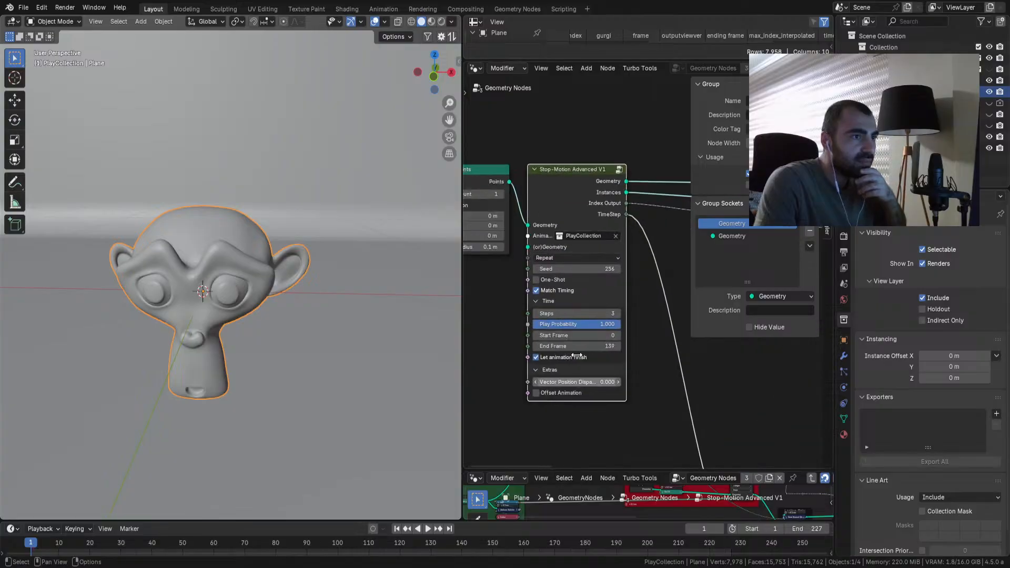
pyautogui.press('n')
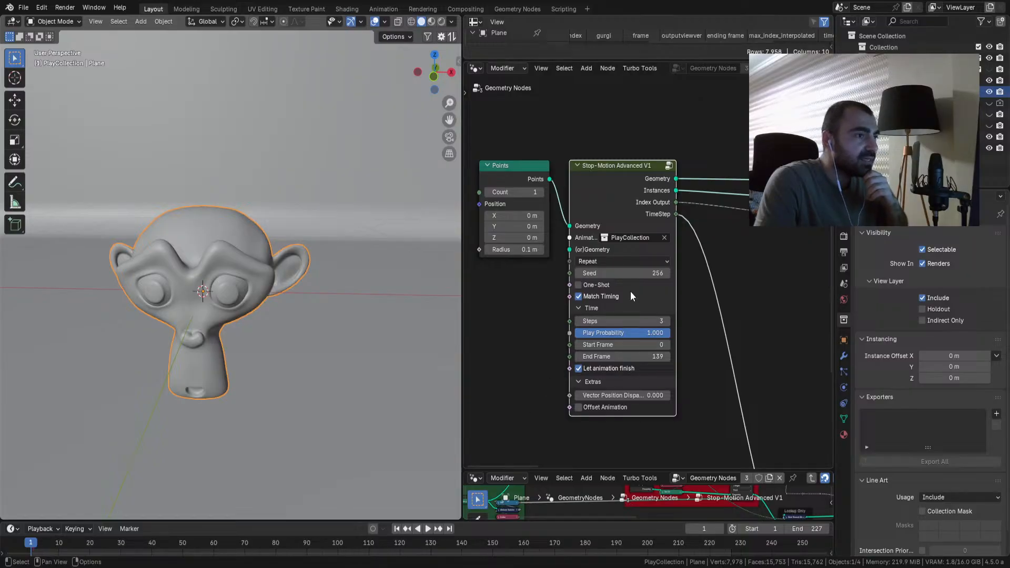
# Step: Set Steps to 1 on the Stop-Motion Advanced V1 node and keep its playback mode on Repeat
pyautogui.click(580, 321)
pyautogui.click(579, 321)
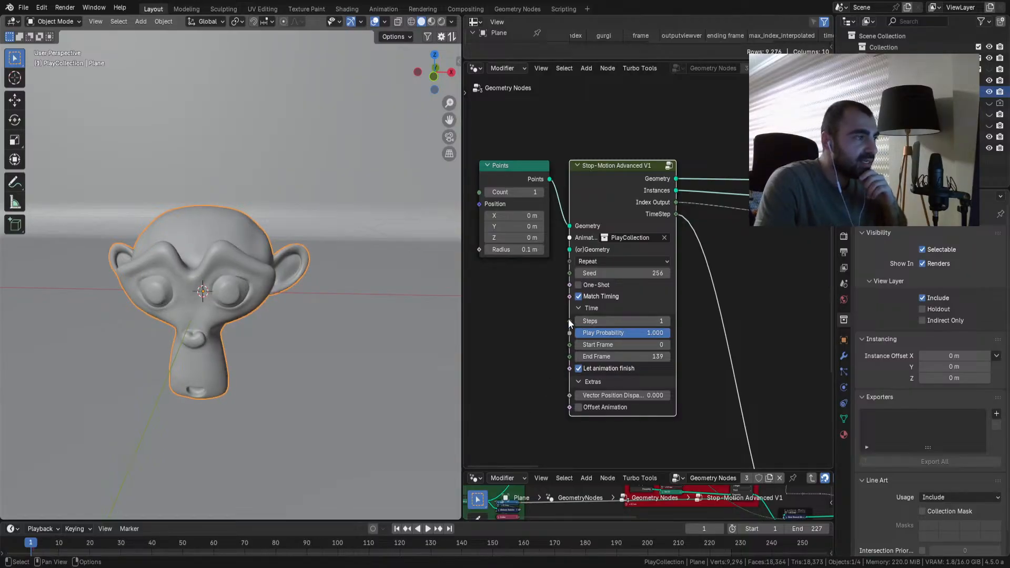
pyautogui.click(602, 262)
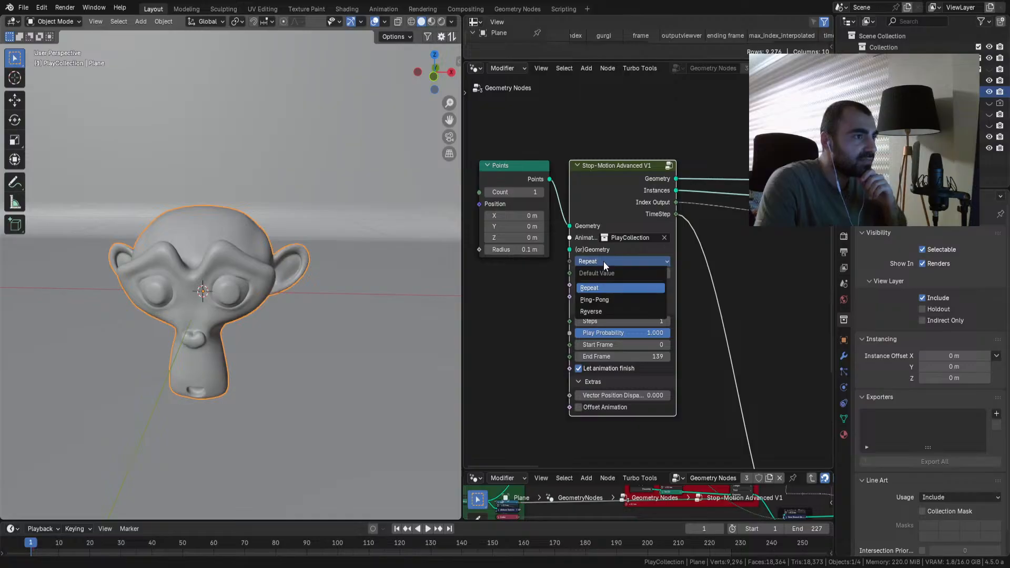
pyautogui.click(611, 260)
pyautogui.click(595, 288)
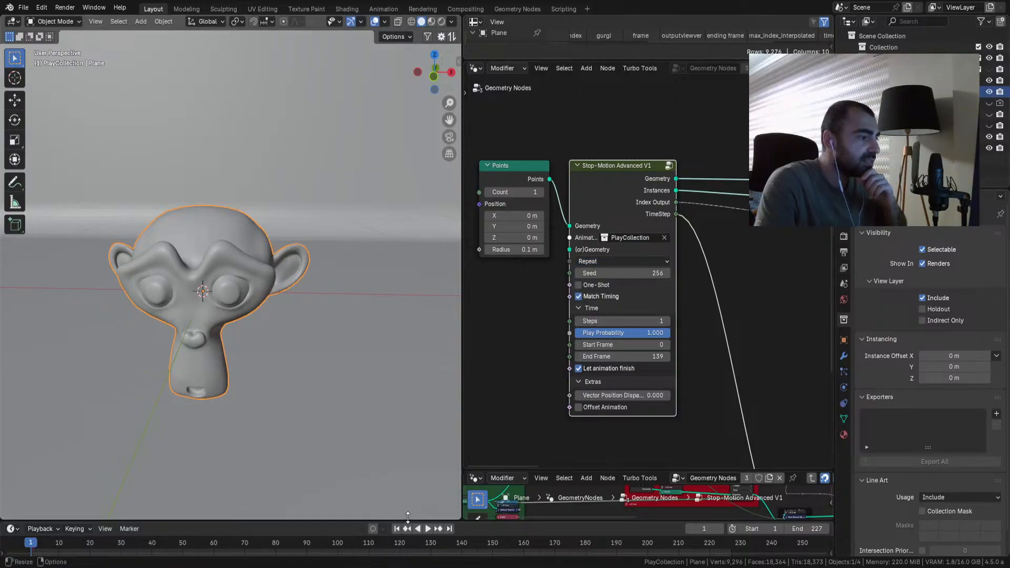
# Step: Turn off Let animation finish and Match Timing on the Stop-Motion Advanced V1 node and set End Frame to 250
pyautogui.click(599, 369)
pyautogui.click(579, 297)
pyautogui.doubleClick(621, 357)
pyautogui.write('1')
pyautogui.press('Return')
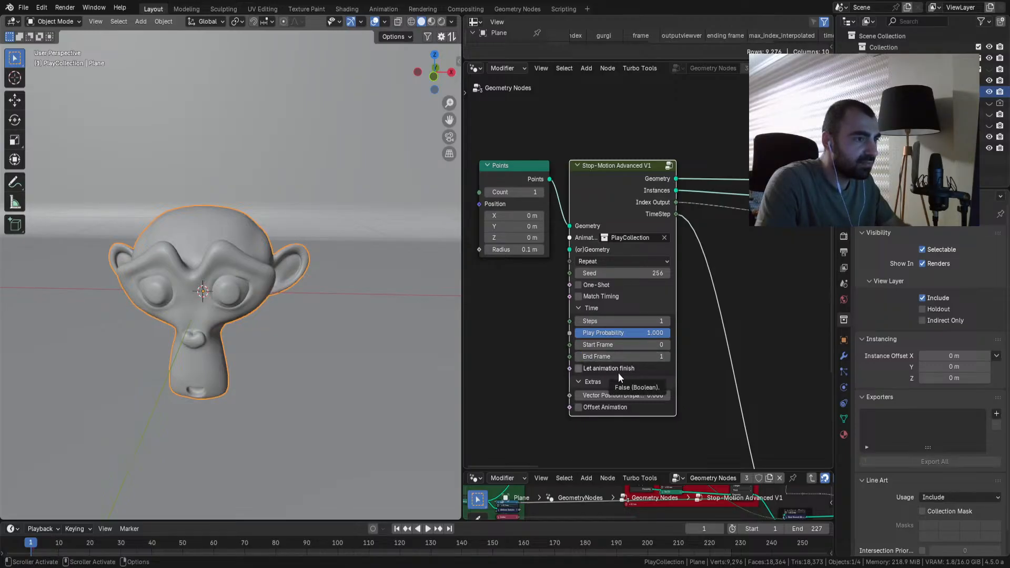
pyautogui.doubleClick(621, 356)
pyautogui.write('250')
pyautogui.press('Return')
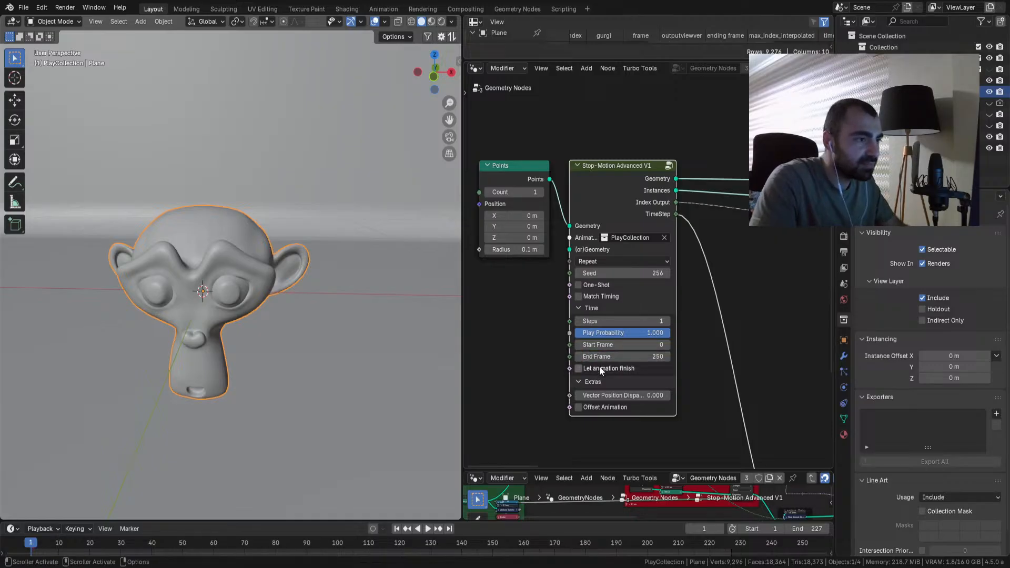
# Step: Set the Seed to 0 on the Stop-Motion Advanced V1 node
pyautogui.doubleClick(622, 273)
pyautogui.write('0')
pyautogui.press('Return')
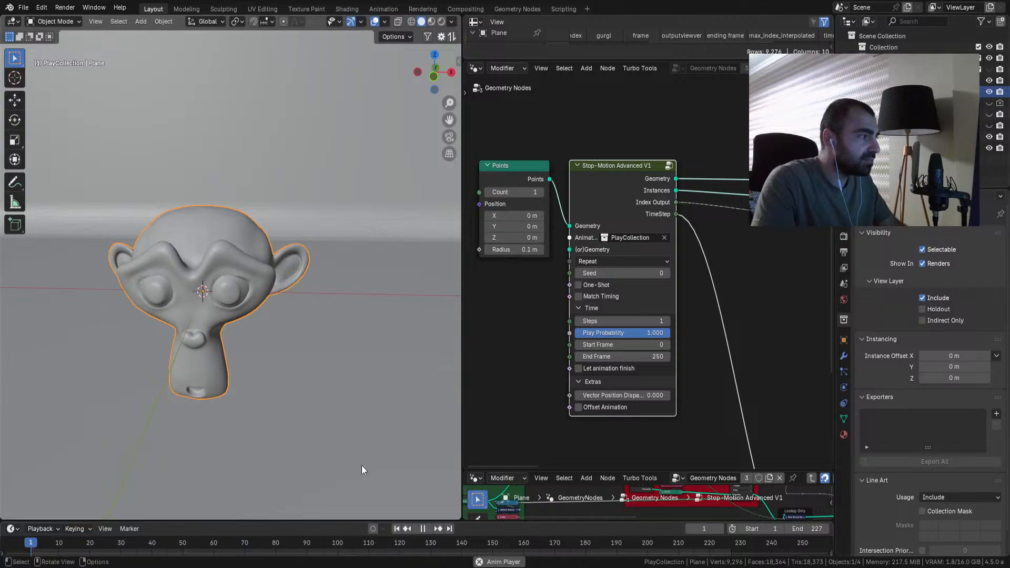
# Step: Play the Repeat animation, scrub back through the timeline and replay it from frame 1
pyautogui.press('space')
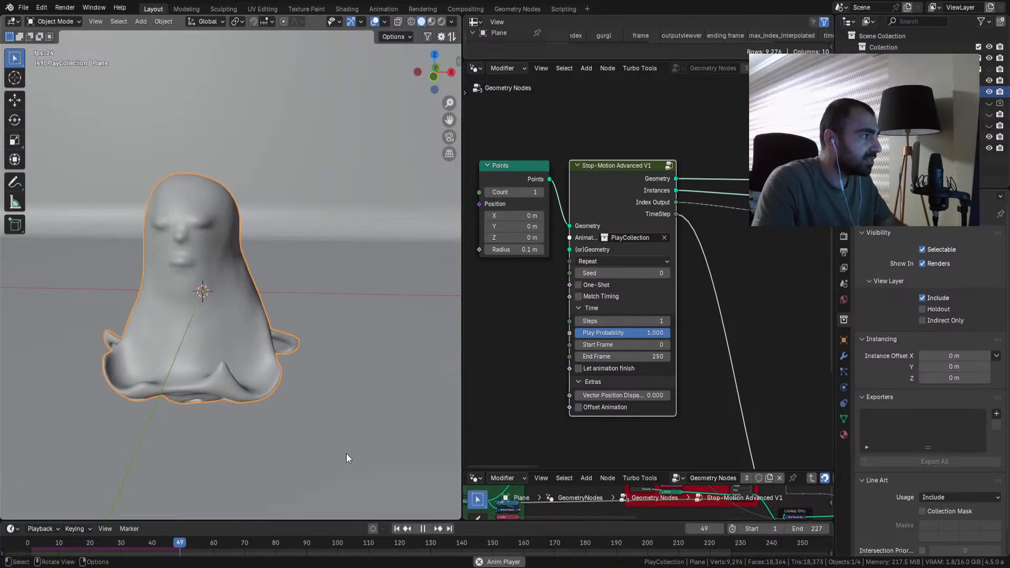
pyautogui.moveTo(267, 544); pyautogui.dragTo(90, 557)
pyautogui.click(398, 528)
pyautogui.press('space')
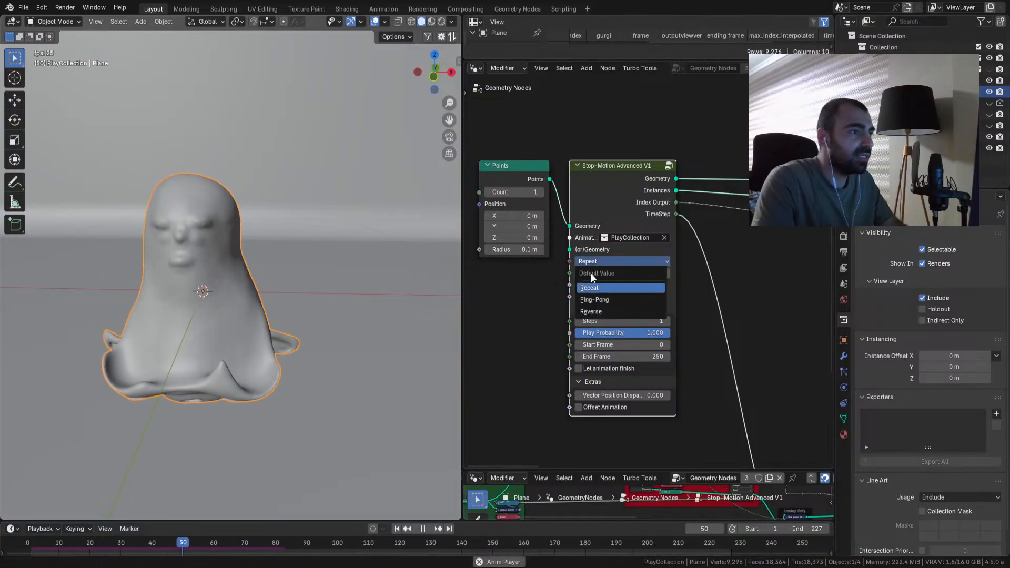
# Step: Switch the playback mode to Ping-Pong, then play the animation and scrub it to frame 26
pyautogui.click(585, 299)
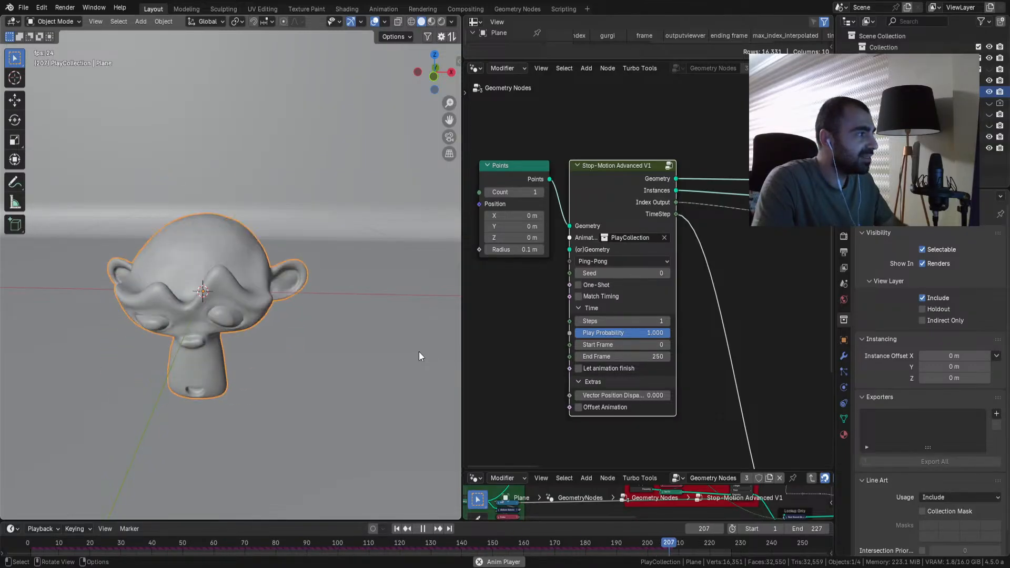
pyautogui.press('space')
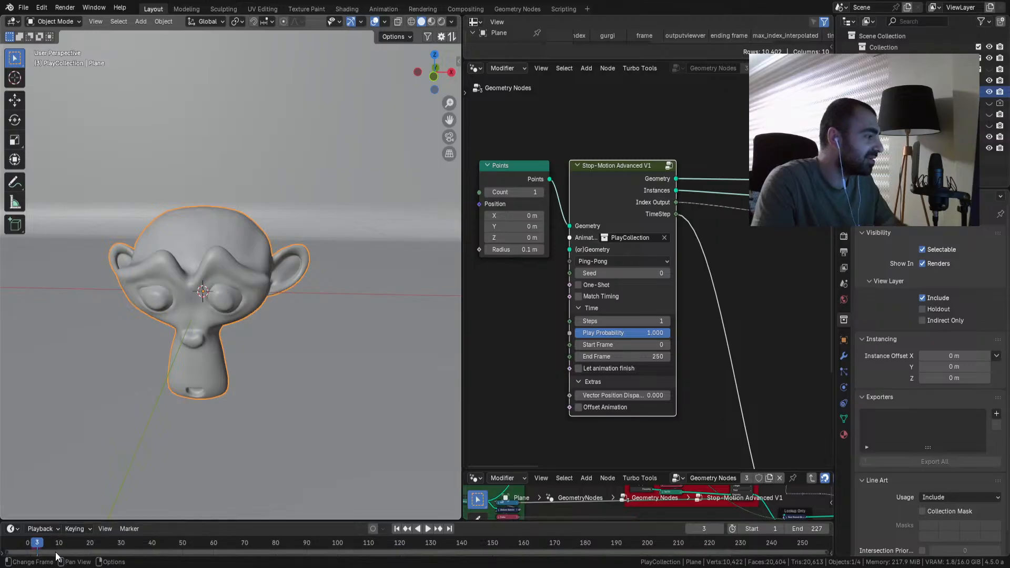
pyautogui.press('space')
pyautogui.moveTo(121, 550); pyautogui.dragTo(109, 550)
# Step: Examine the sculpted head at frame 26 up close from a different angle
pyautogui.moveTo(242, 407); pyautogui.dragTo(259, 409, button='middle')
pyautogui.scroll(5, 245, 361)
pyautogui.moveTo(245, 359)
pyautogui.mouseDown(button='middle')
pyautogui.moveTo(283, 412)
pyautogui.moveTo(286, 394)
pyautogui.moveTo(261, 403)
pyautogui.mouseUp(button='middle')
pyautogui.scroll(-5, 261, 403)
pyautogui.keyDown('ctrl'); pyautogui.hscroll(6, 659, 373); pyautogui.keyUp('ctrl')
pyautogui.scroll(-3, 832, 397)
pyautogui.scroll(-4, 737, 376)
pyautogui.scroll(5, 604, 388)
pyautogui.scroll(8, 279, 342)
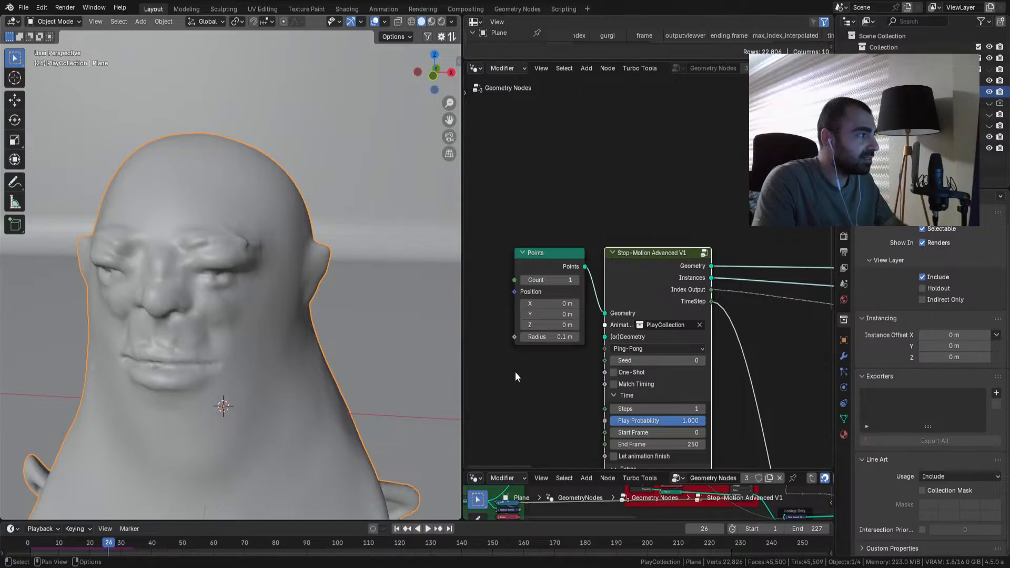
# Step: Switch the Stop-Motion Advanced V1 playback mode to Reverse and play the animation
pyautogui.scroll(2, 617, 343)
pyautogui.click(674, 280)
pyautogui.click(650, 320)
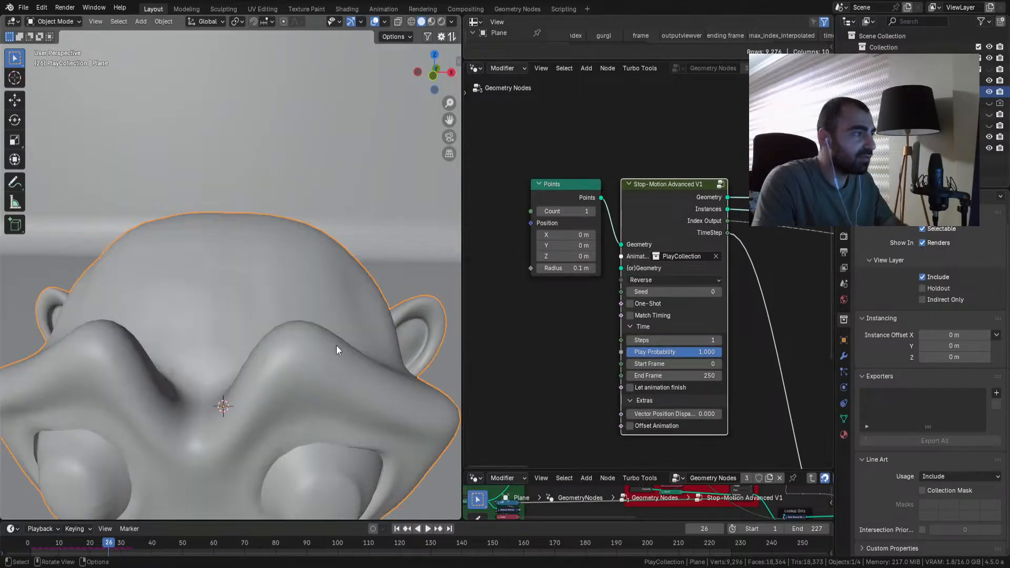
pyautogui.scroll(-5, 343, 359)
pyautogui.scroll(3, 387, 491)
pyautogui.press('space')
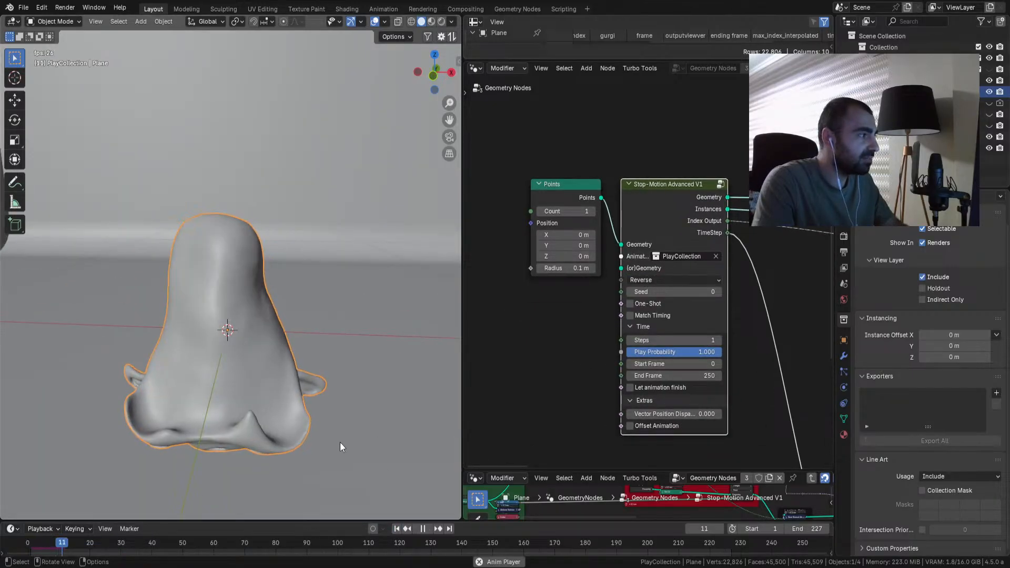
pyautogui.press('space')
# Step: Enable One-Shot with the Ping-Pong playback mode and play the animation from frame 1
pyautogui.click(655, 304)
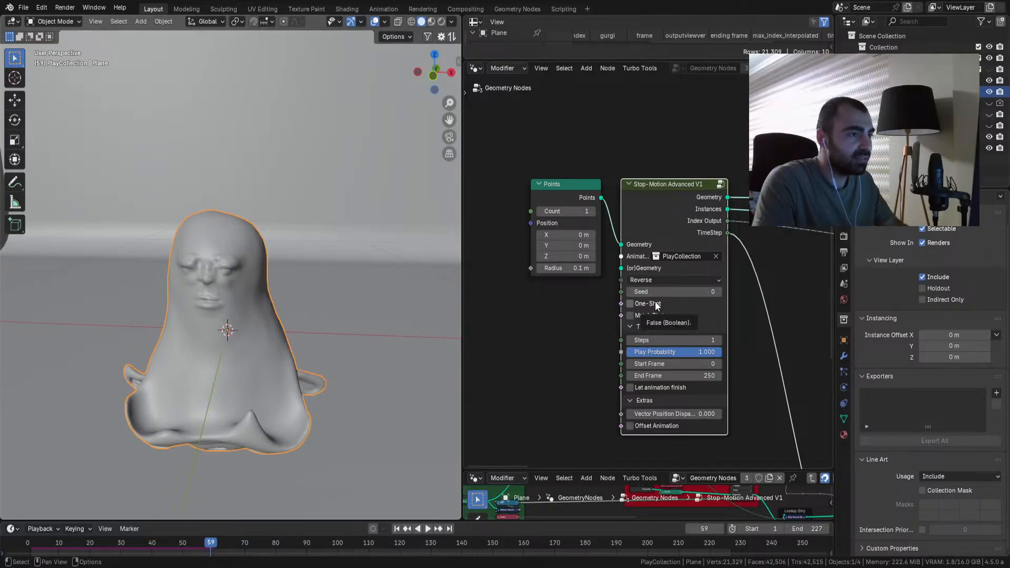
pyautogui.click(396, 528)
pyautogui.click(674, 280)
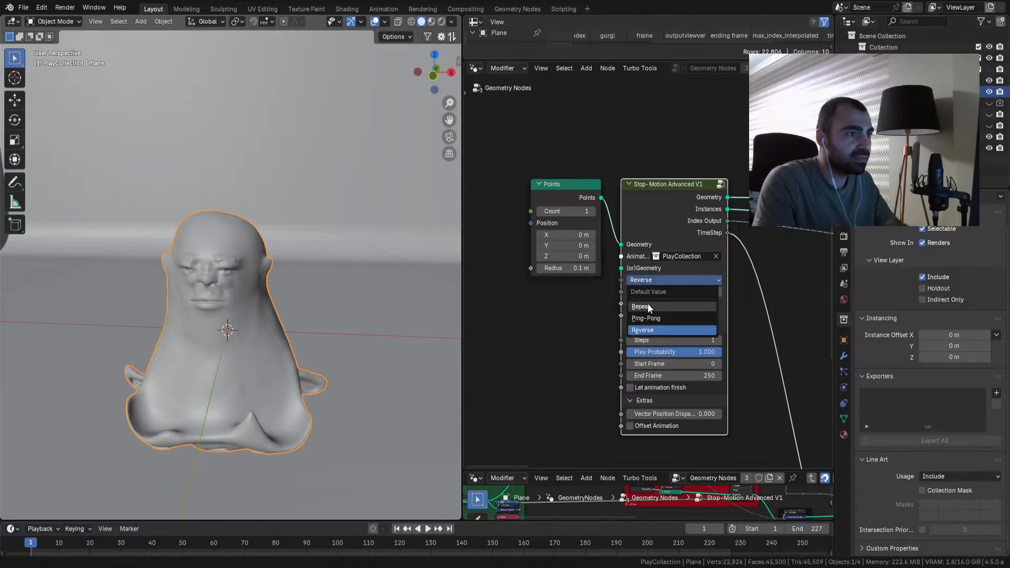
pyautogui.click(650, 316)
pyautogui.press('space')
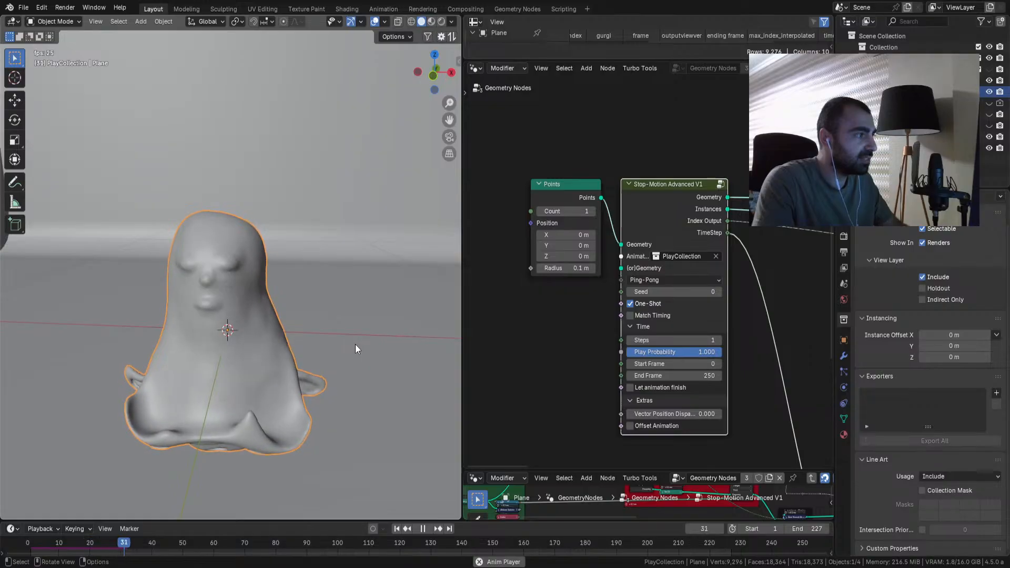
pyautogui.press('space')
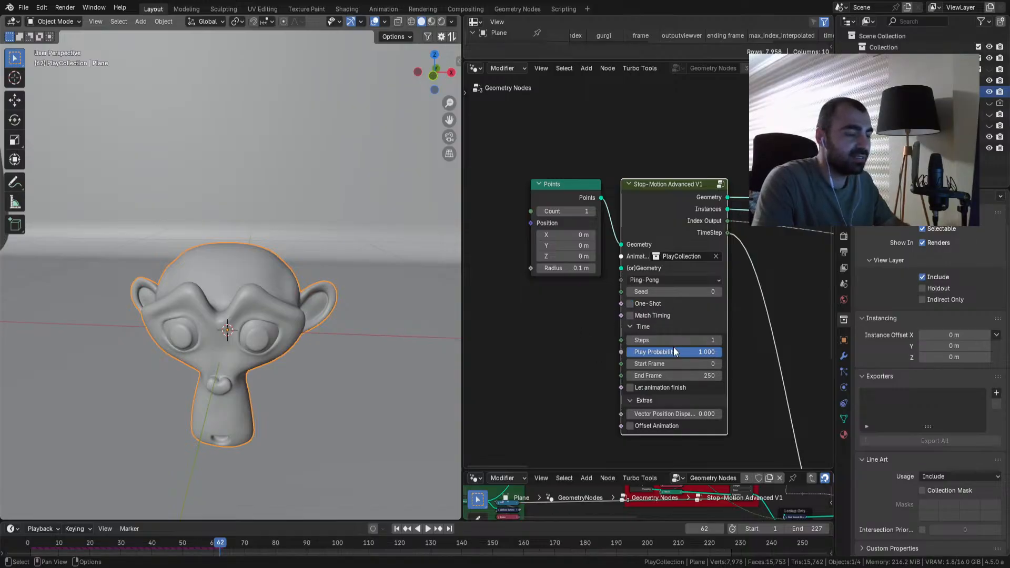
# Step: Turn One-Shot off, set Steps to 2 and replay the animation from the first frame
pyautogui.click(714, 339)
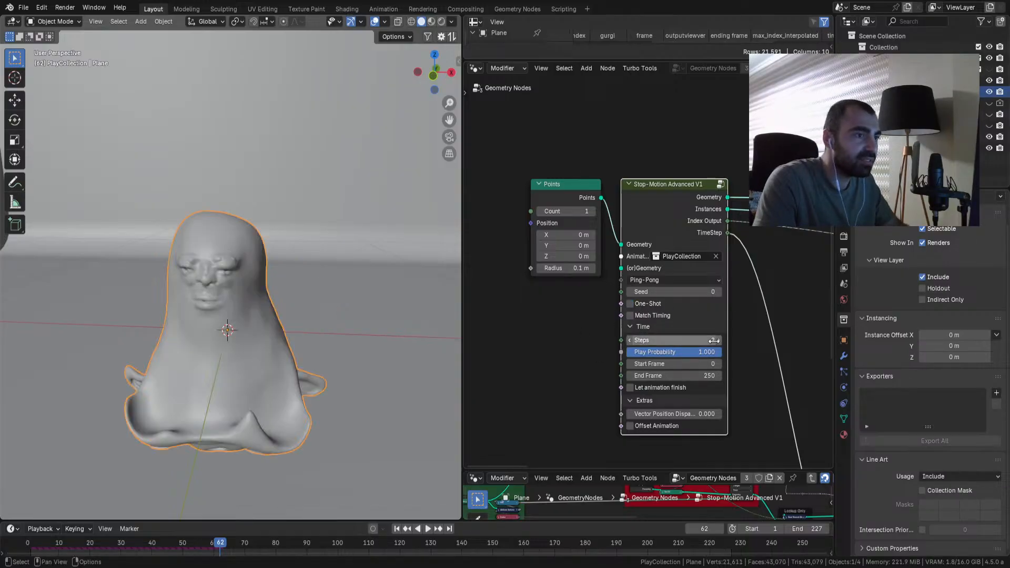
pyautogui.hotkey('shift', 'Left')
pyautogui.press('space')
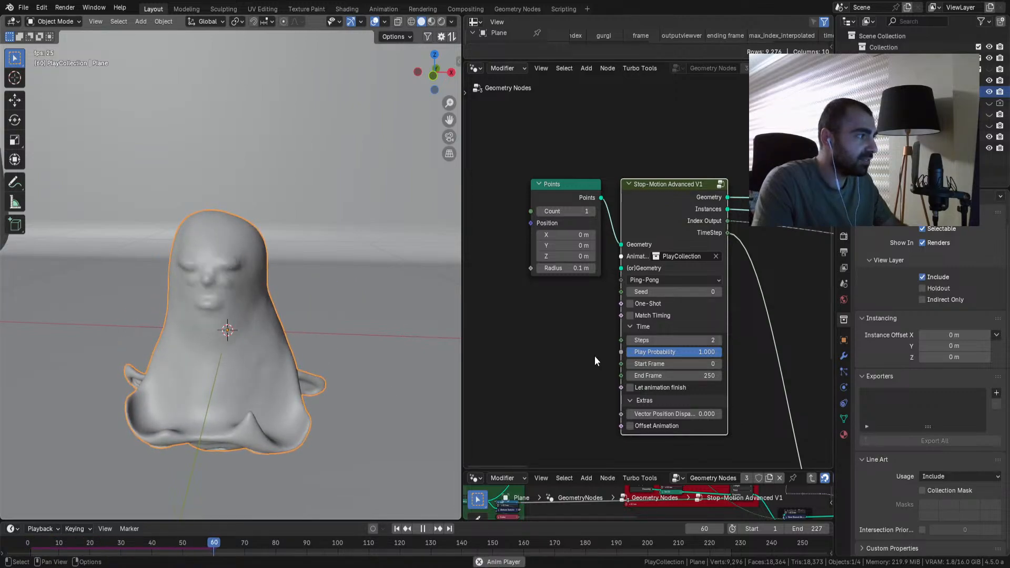
pyautogui.press('space')
# Step: Set Steps to 3 with One-Shot enabled and replay the Ping-Pong animation from the first frame
pyautogui.click(714, 340)
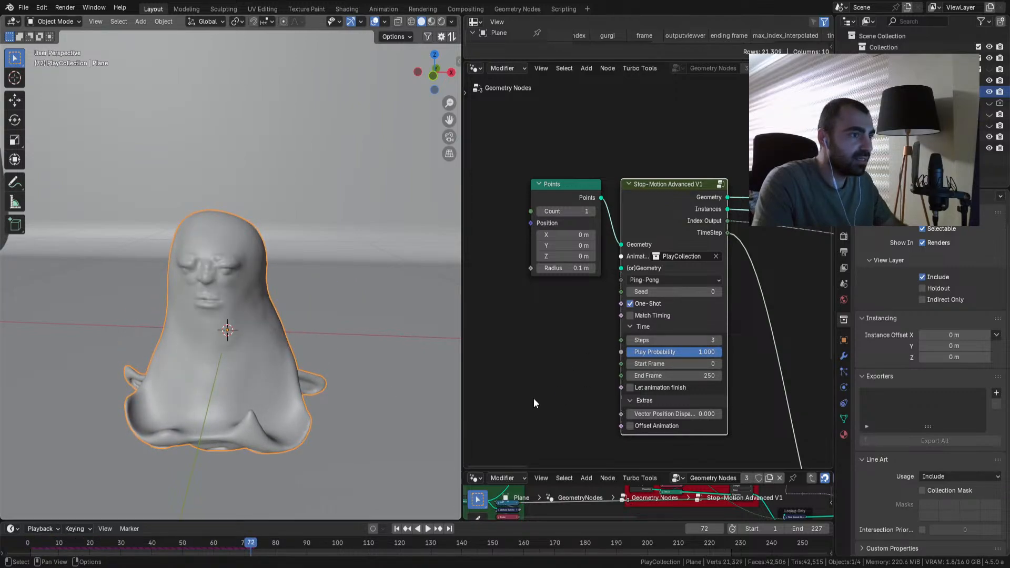
pyautogui.hotkey('shift', 'Left')
pyautogui.press('space')
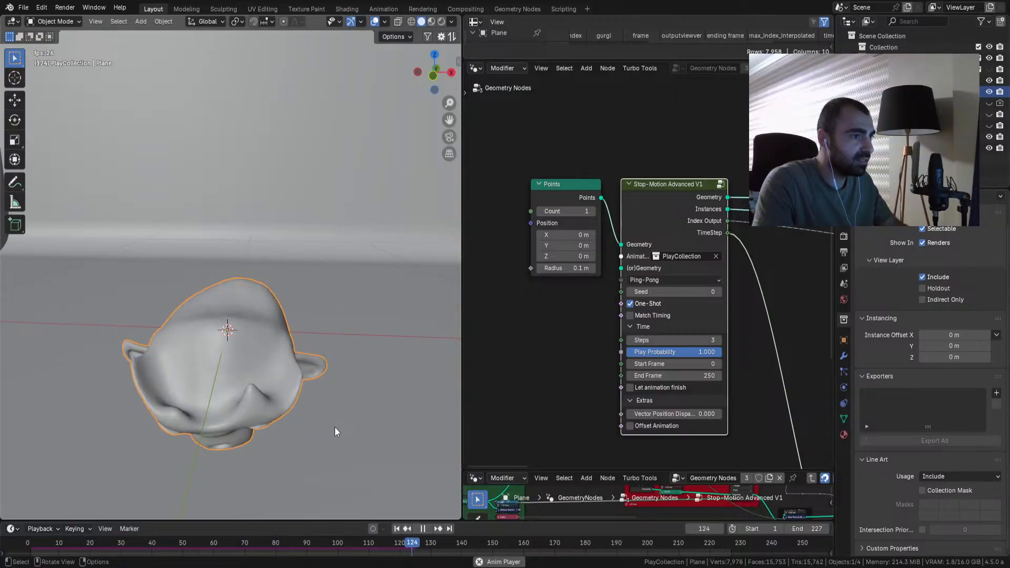
pyautogui.click(396, 529)
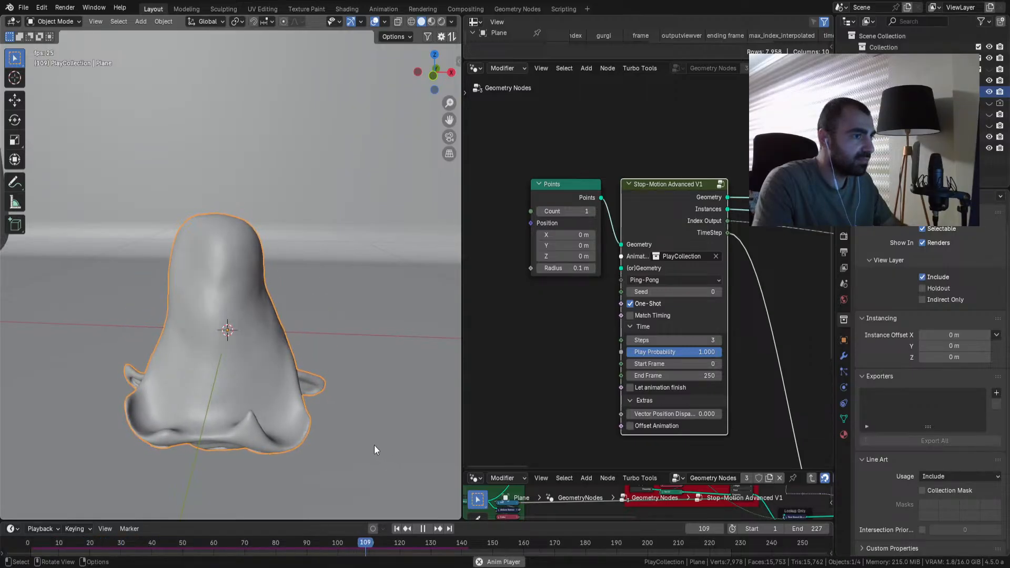
# Step: Switch the playback mode to Repeat and play the one-shot animation from frame 1
pyautogui.press('space')
pyautogui.click(643, 280)
pyautogui.click(641, 306)
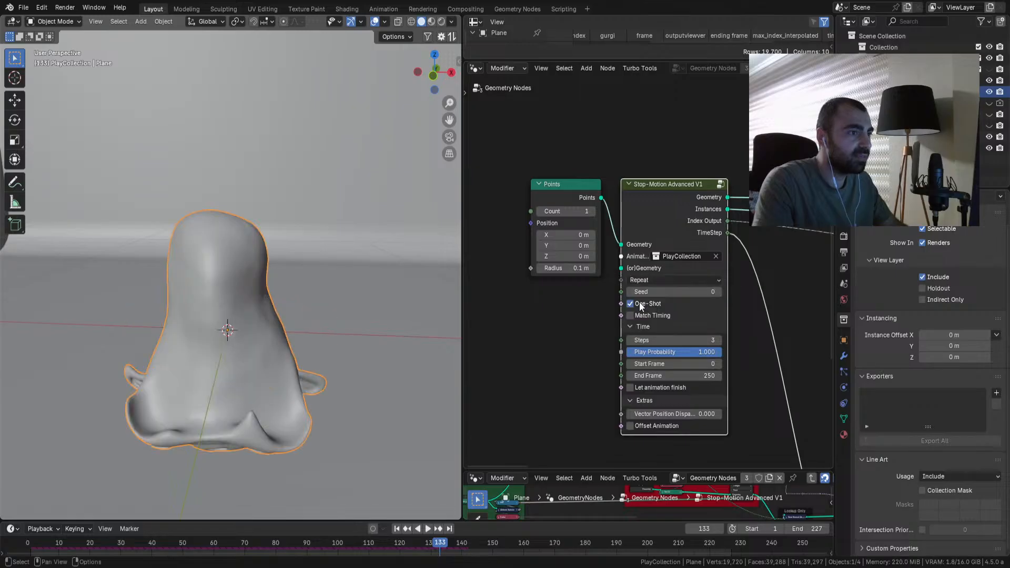
pyautogui.click(397, 529)
pyautogui.press('space')
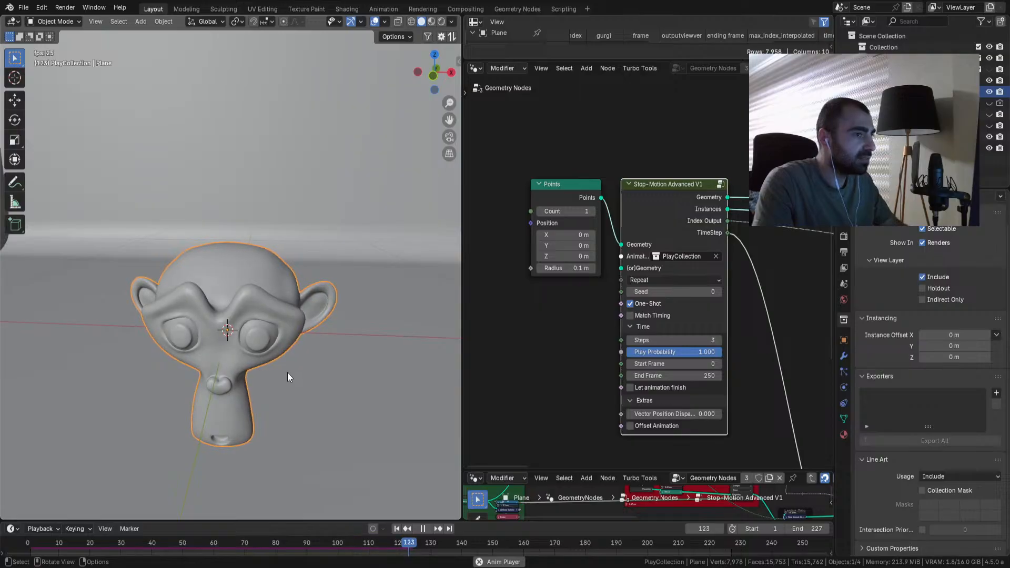
pyautogui.press('space')
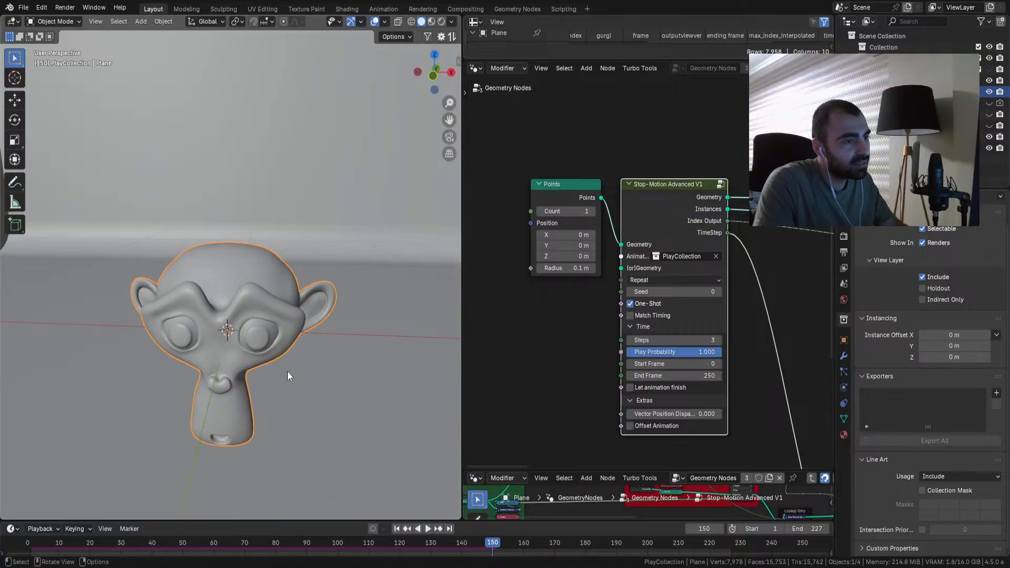
# Step: Enlarge the timeline area and replay the Repeat animation from frame 1
pyautogui.moveTo(406, 522); pyautogui.dragTo(395, 485)
pyautogui.click(398, 533)
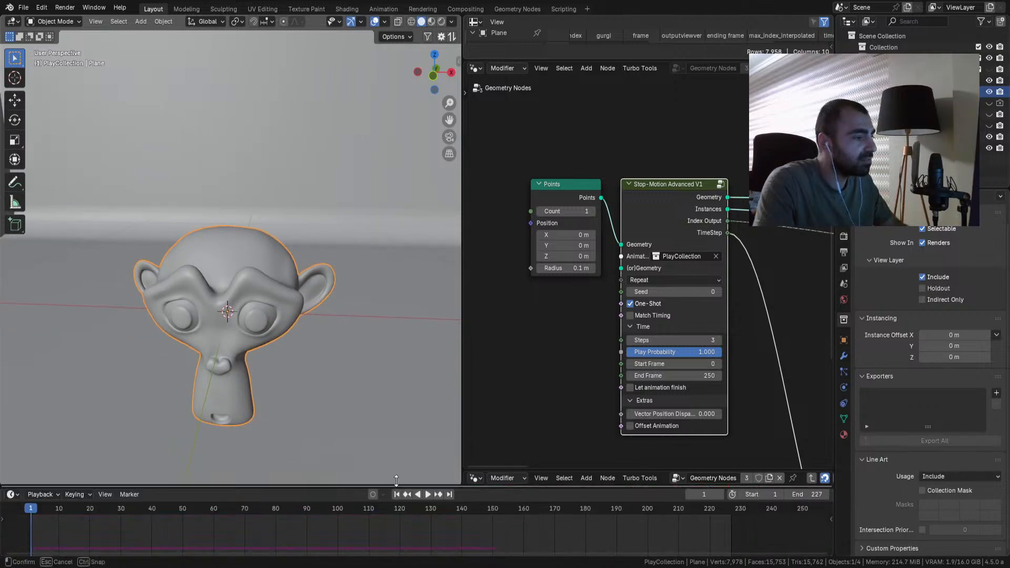
pyautogui.press('space')
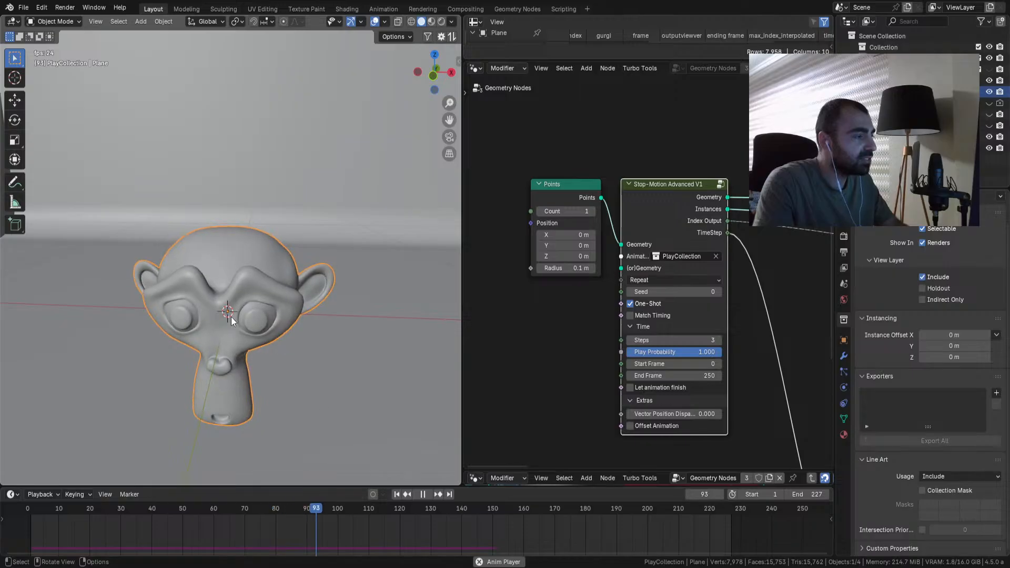
pyautogui.press('space')
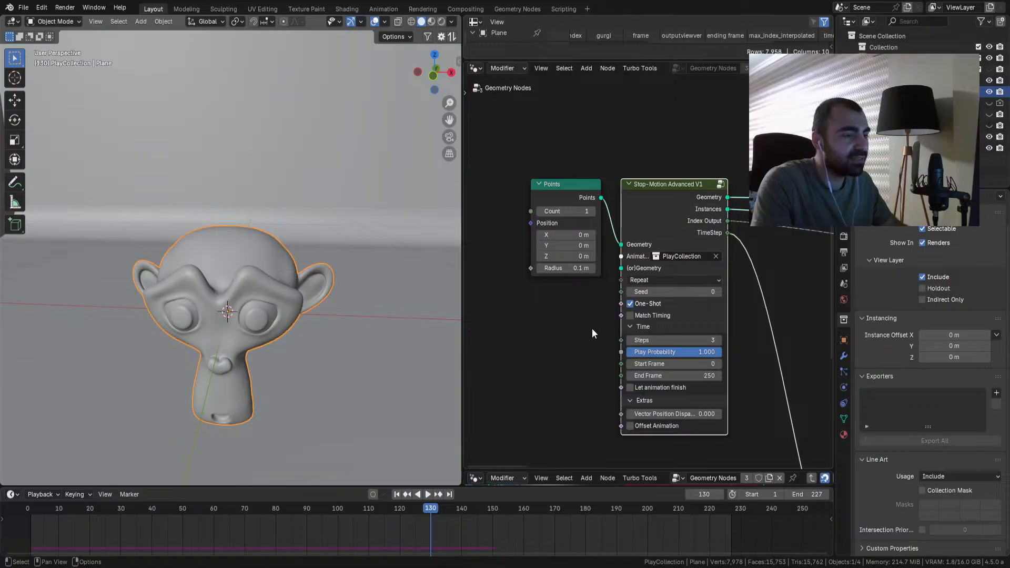
# Step: Set Play Probability to 0.443, switch to Ping-Pong with One-Shot off, and play the animation from frame 1
pyautogui.moveTo(669, 352); pyautogui.dragTo(669, 352)
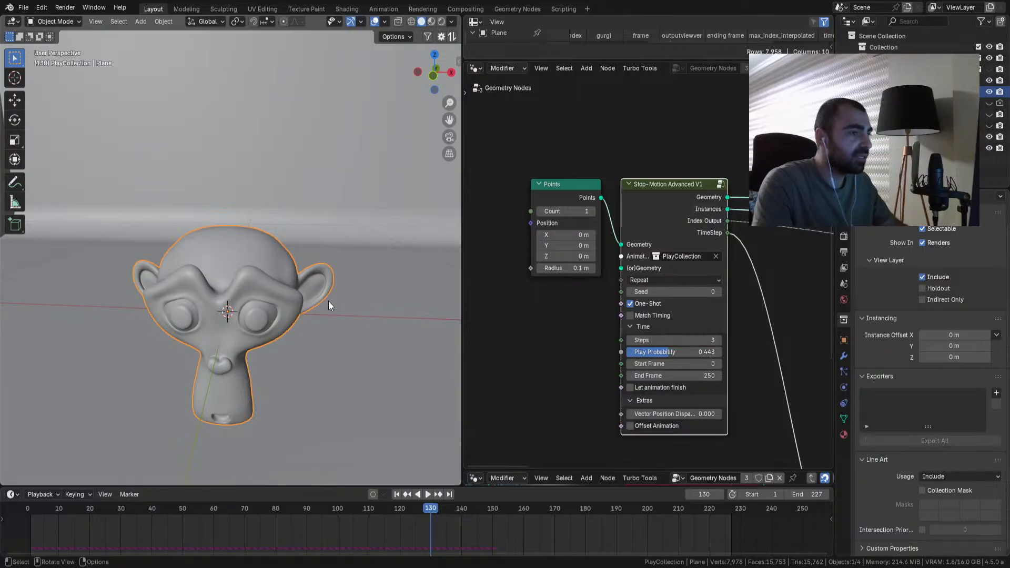
pyautogui.click(647, 280)
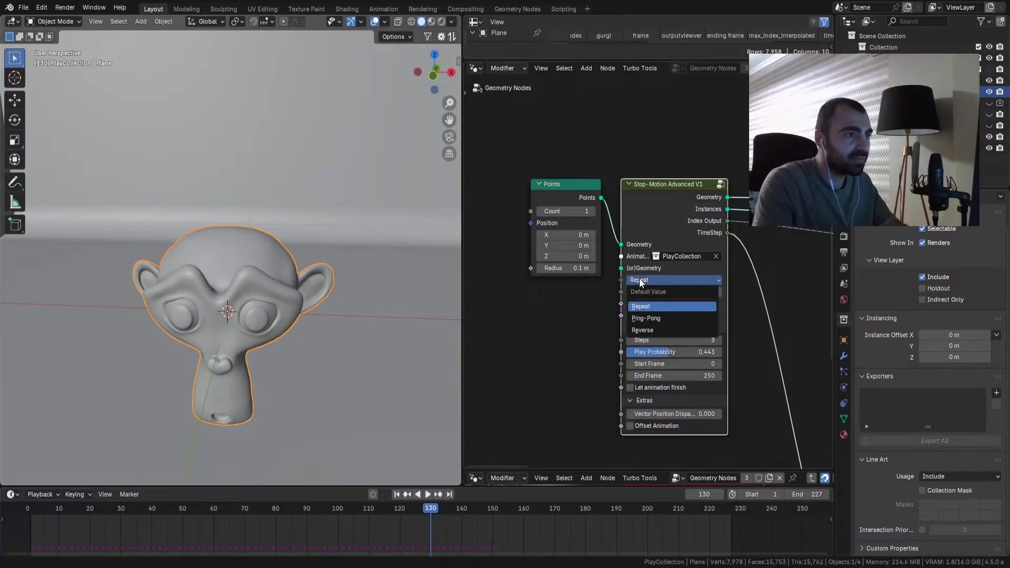
pyautogui.click(643, 319)
pyautogui.click(397, 494)
pyautogui.press('space')
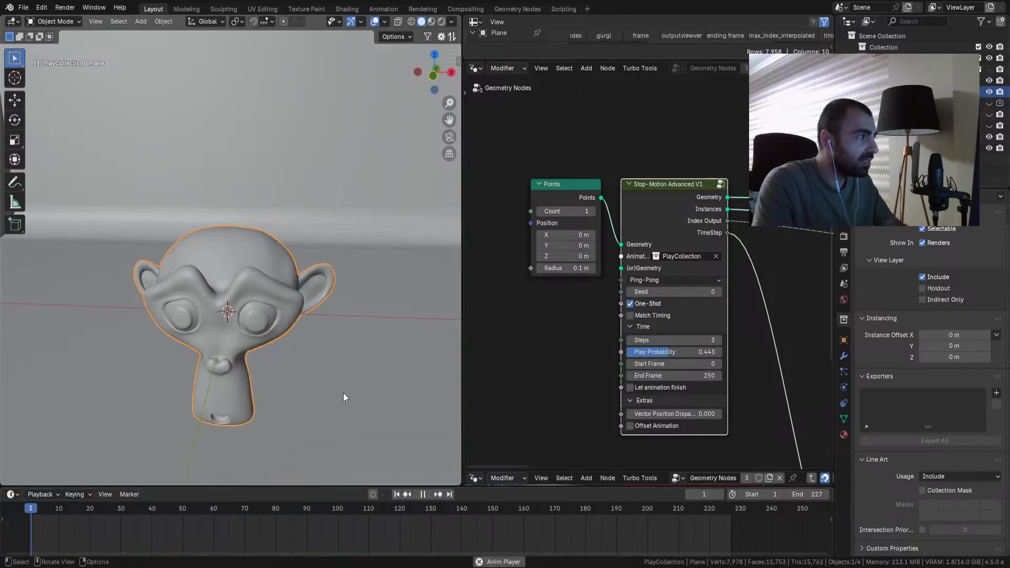
pyautogui.click(630, 304)
pyautogui.click(397, 495)
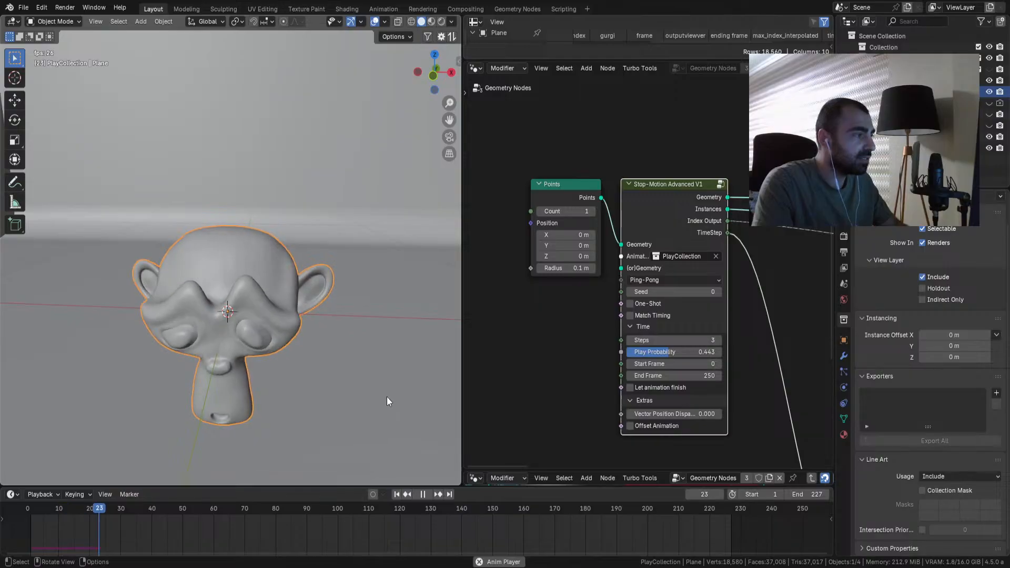
# Step: Set Steps to 1 and limit the node's playback range to Start Frame 20 and End Frame 67
pyautogui.moveTo(670, 341); pyautogui.dragTo(645, 341)
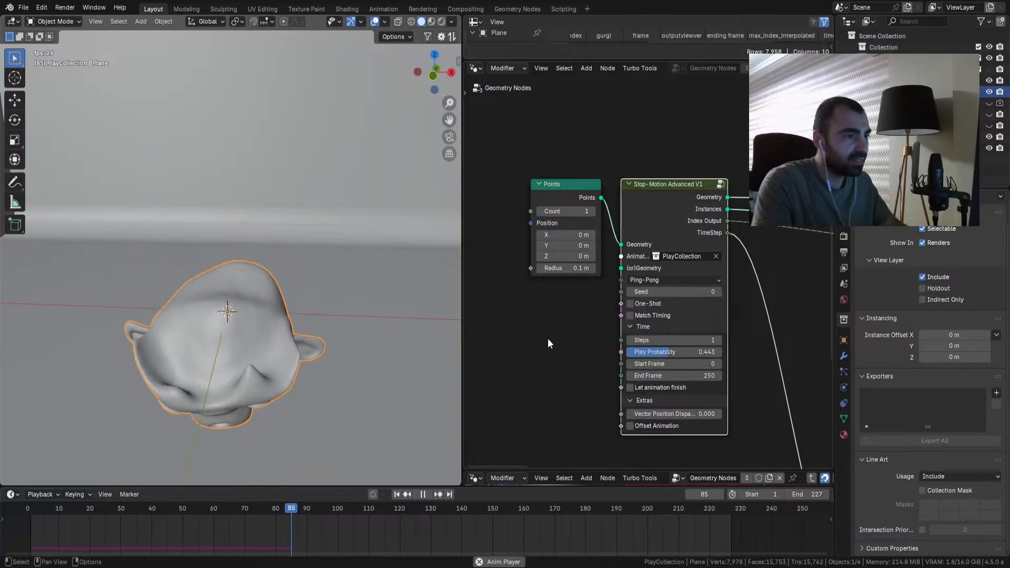
pyautogui.press('space')
pyautogui.click(636, 377)
pyautogui.moveTo(636, 377)
pyautogui.mouseDown()
pyautogui.moveTo(605, 376)
pyautogui.moveTo(639, 364)
pyautogui.mouseUp()
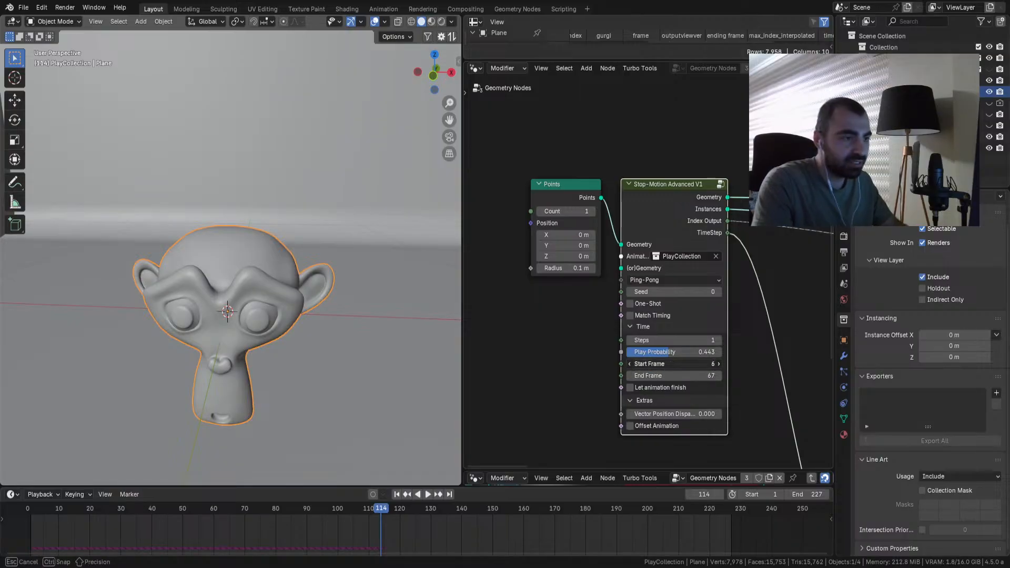
pyautogui.moveTo(660, 364); pyautogui.dragTo(664, 364)
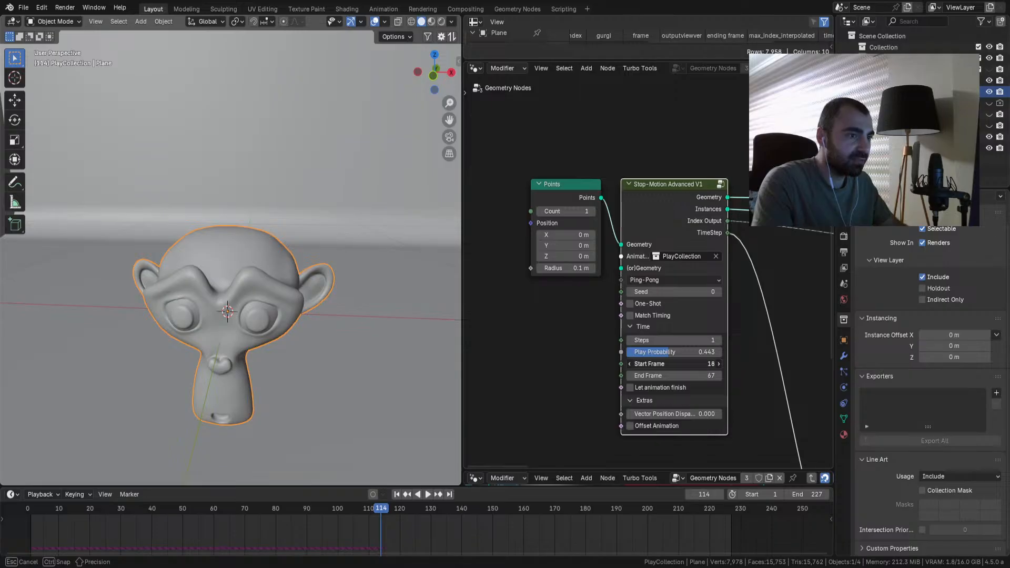
pyautogui.moveTo(662, 364); pyautogui.dragTo(662, 364)
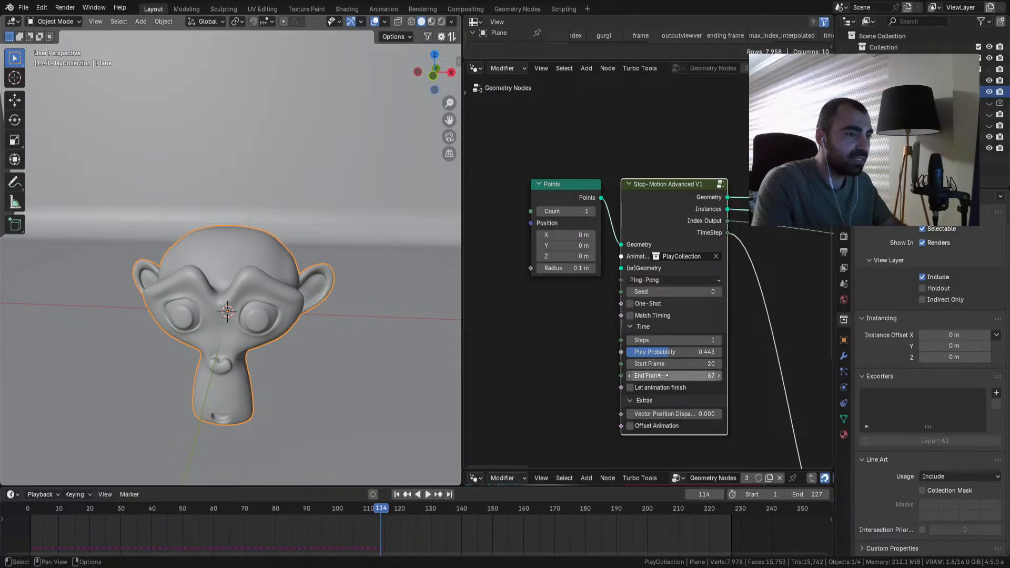
# Step: Play the animation from frame 1 to check how it behaves around the start and end frames
pyautogui.click(397, 495)
pyautogui.press('space')
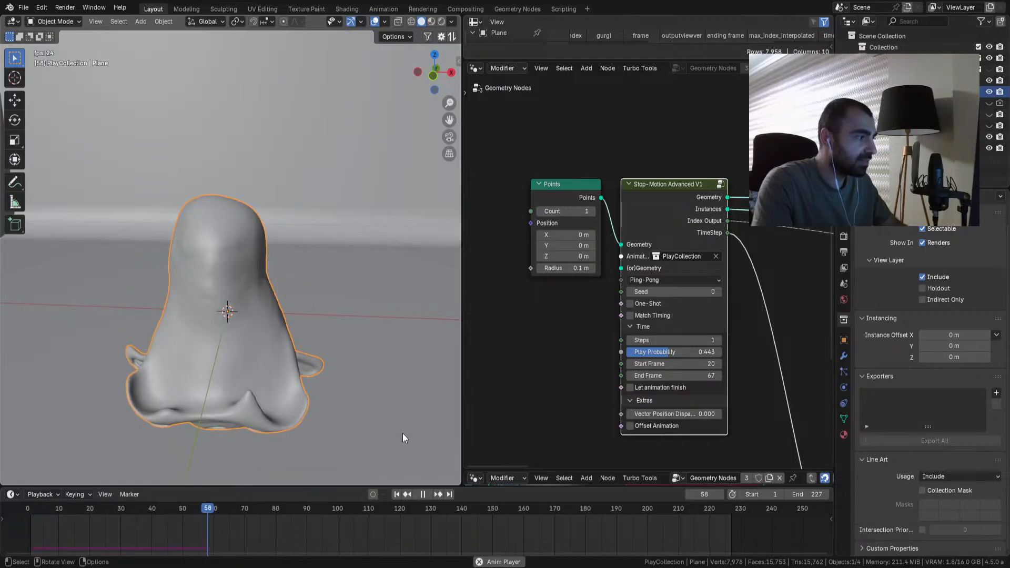
pyautogui.press('space')
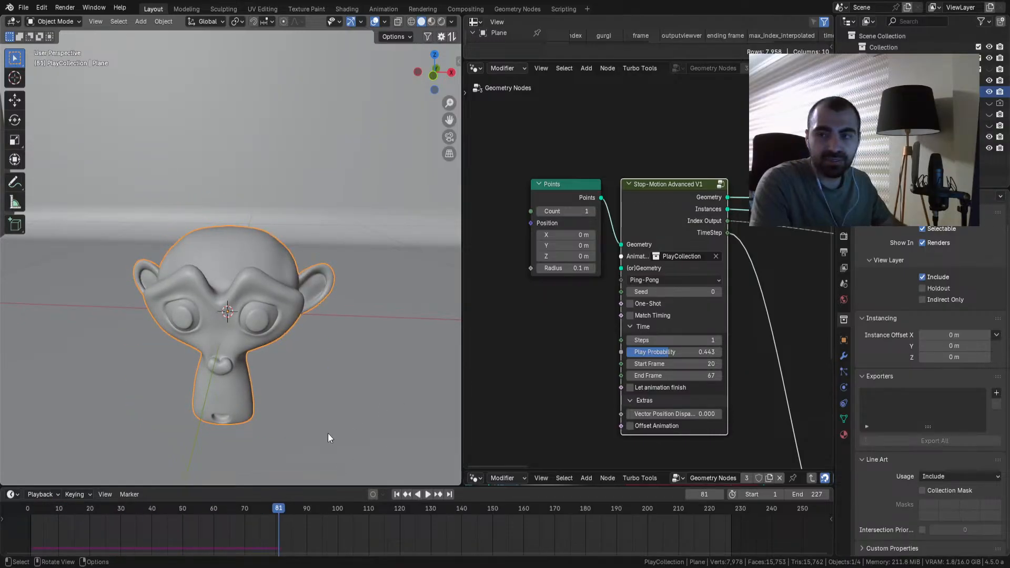
pyautogui.click(116, 510)
pyautogui.press('space')
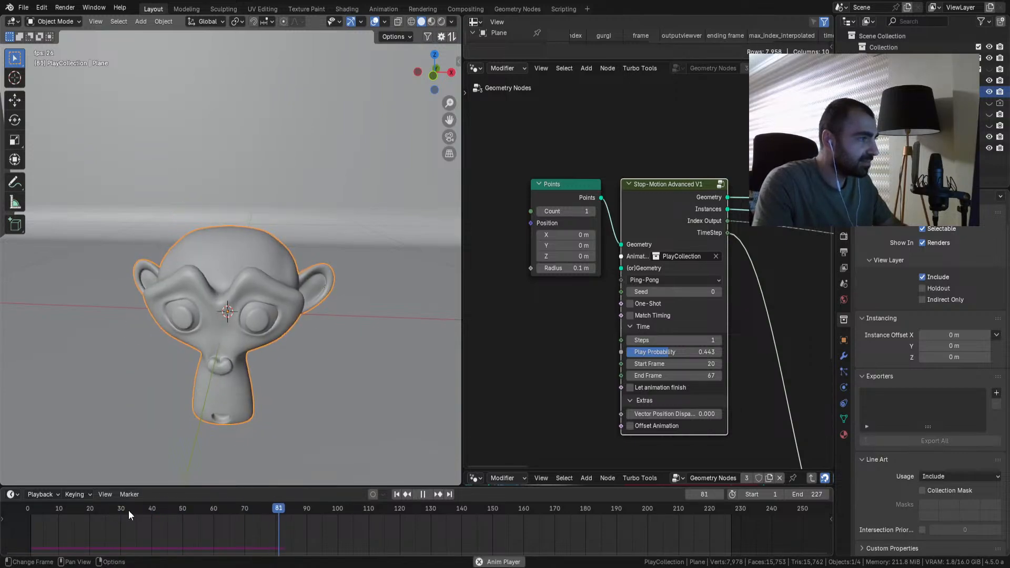
pyautogui.press('space')
# Step: Enable Let animation finish and replay the animation from frame 1
pyautogui.scroll(3, 598, 412)
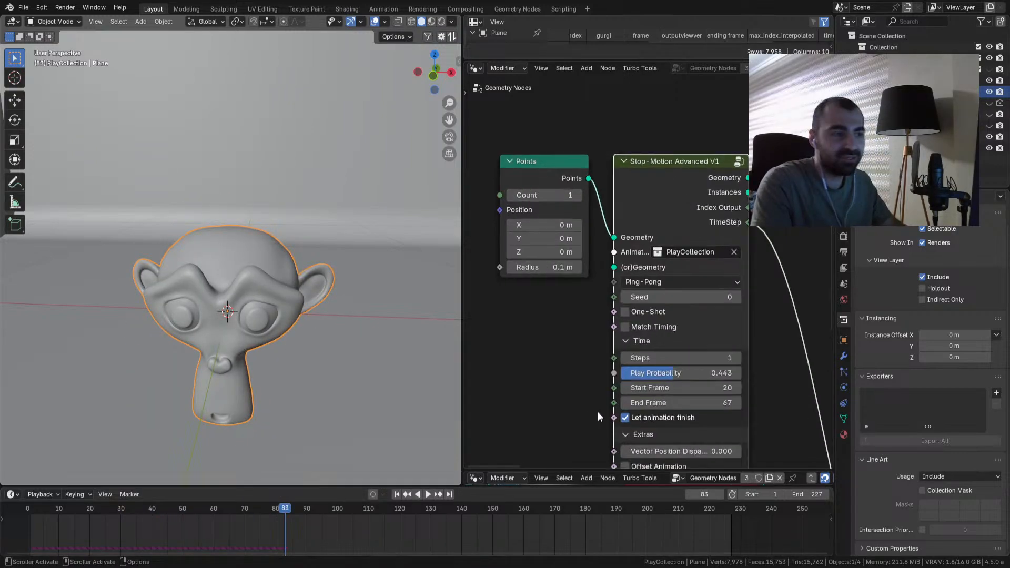
pyautogui.click(396, 496)
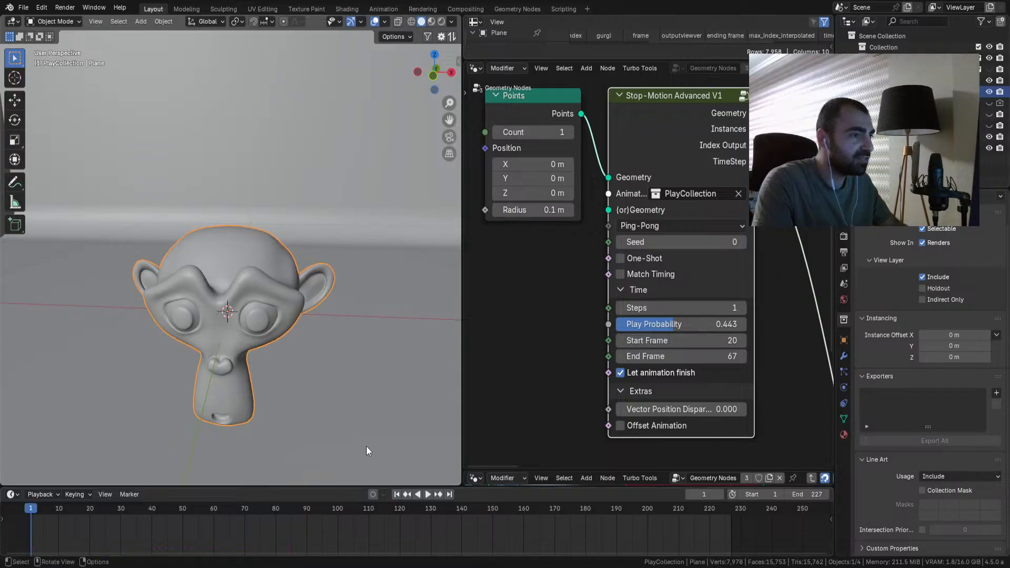
pyautogui.press('space')
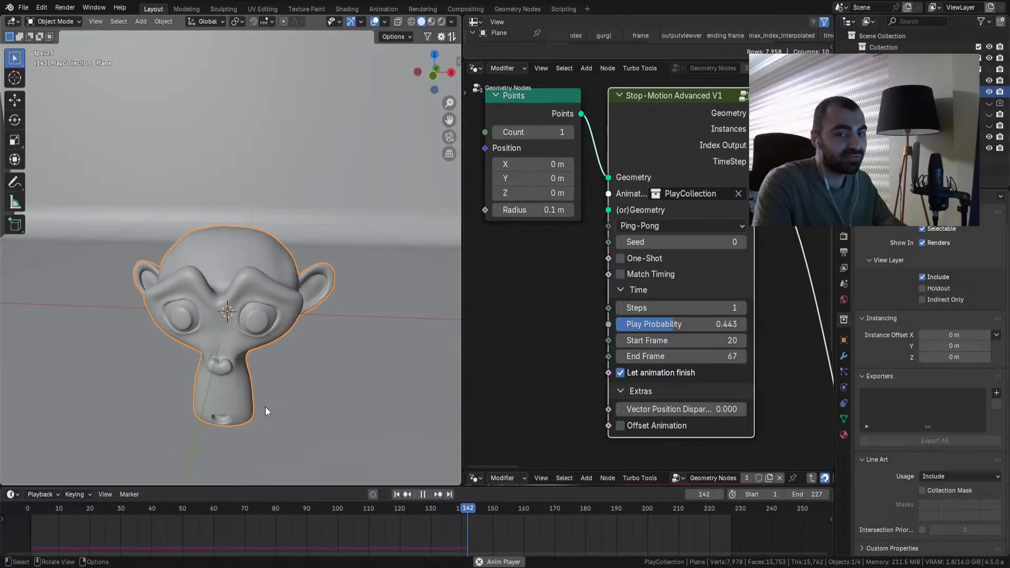
pyautogui.press('space')
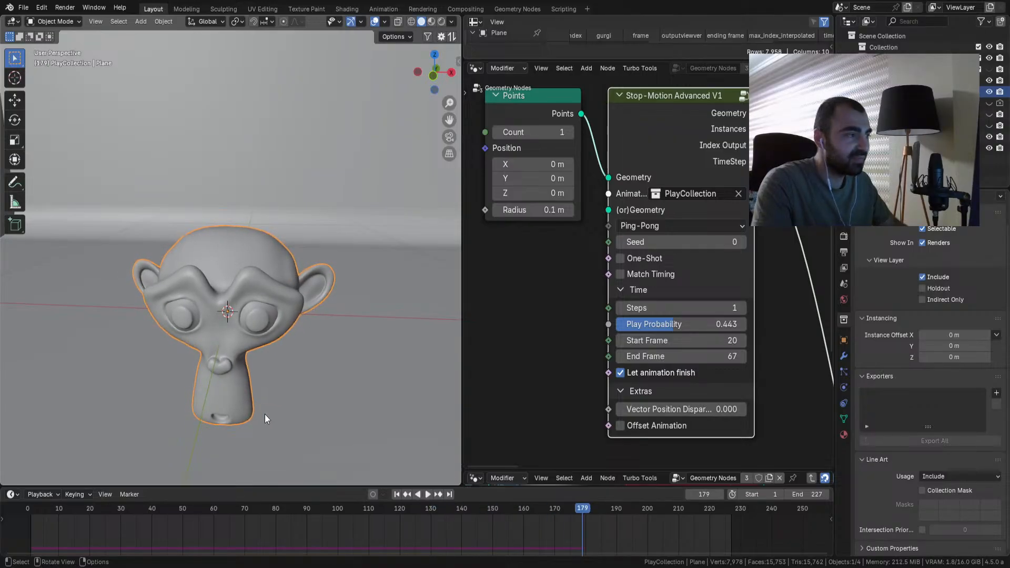
# Step: Set Steps to 2 on the Stop-Motion Advanced V1 node
pyautogui.scroll(-8, 701, 282)
pyautogui.moveTo(701, 282)
pyautogui.mouseDown(button='middle')
pyautogui.moveTo(532, 314)
pyautogui.moveTo(740, 298)
pyautogui.moveTo(689, 287)
pyautogui.mouseUp(button='middle')
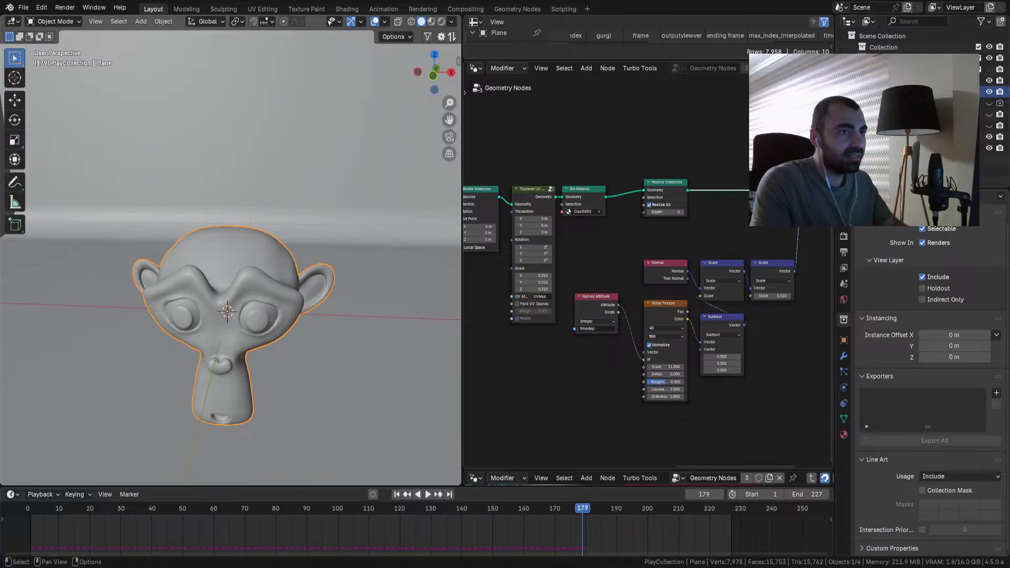
pyautogui.moveTo(626, 240)
pyautogui.mouseDown(button='middle')
pyautogui.moveTo(679, 244)
pyautogui.moveTo(533, 255)
pyautogui.moveTo(618, 254)
pyautogui.mouseUp(button='middle')
pyautogui.scroll(5, 589, 257)
pyautogui.scroll(3, 661, 202)
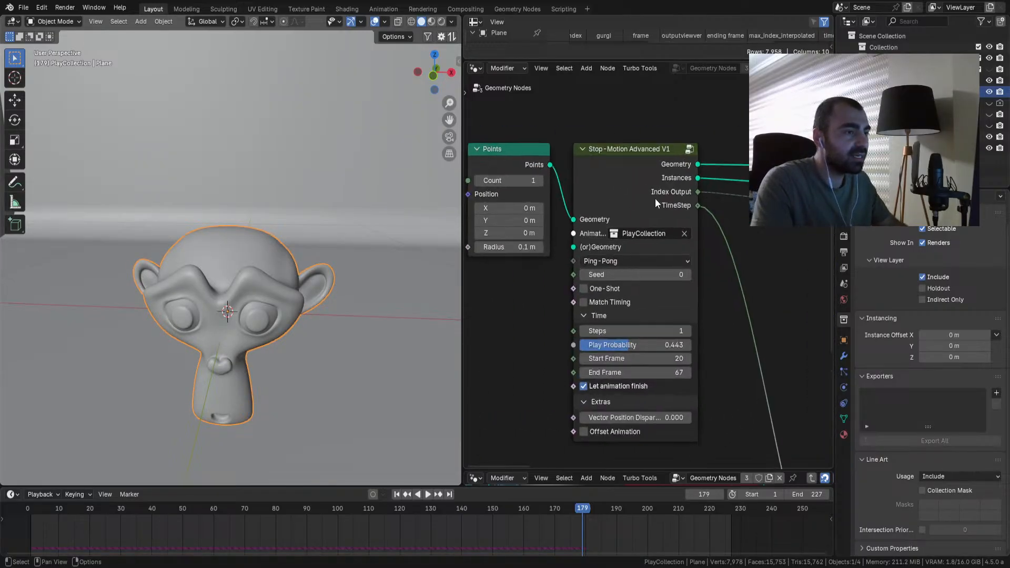
pyautogui.click(687, 330)
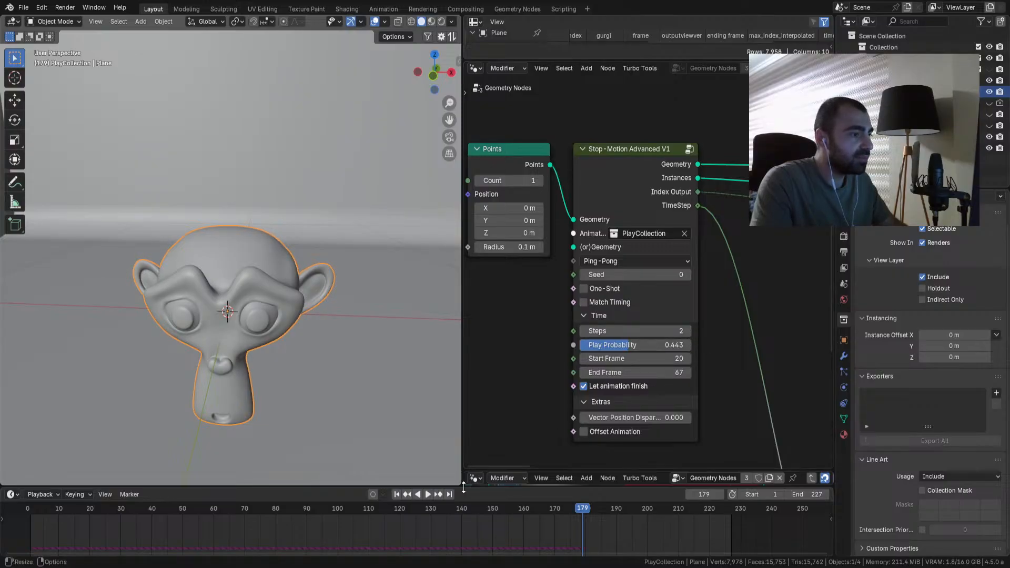
# Step: Play the animation from frame 1, switch the Stop-Motion Advanced V1 mode from Ping-Pong to Repeat, and replay it from the start
pyautogui.click(397, 495)
pyautogui.press('space')
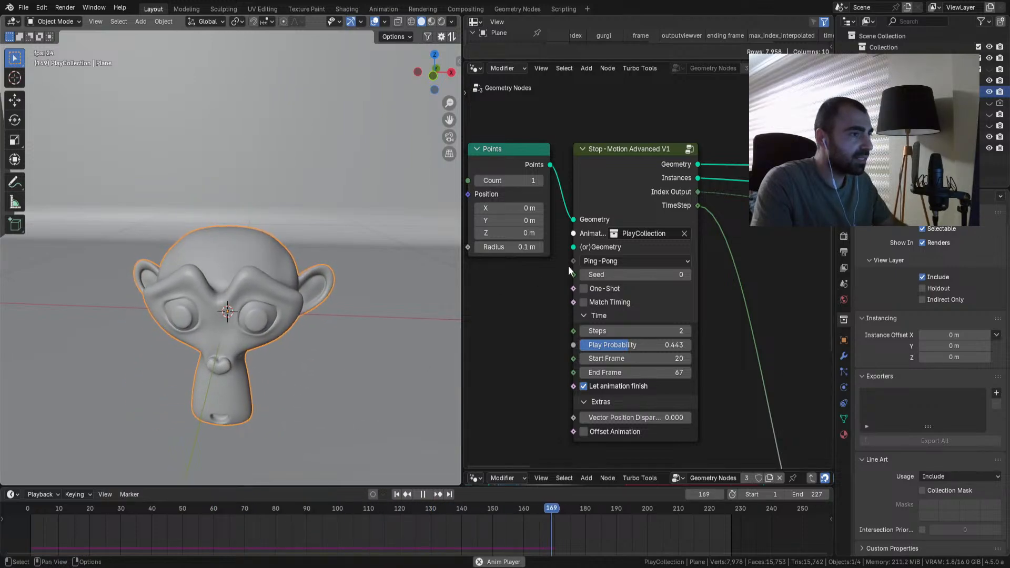
pyautogui.click(608, 259)
pyautogui.click(610, 294)
pyautogui.click(397, 495)
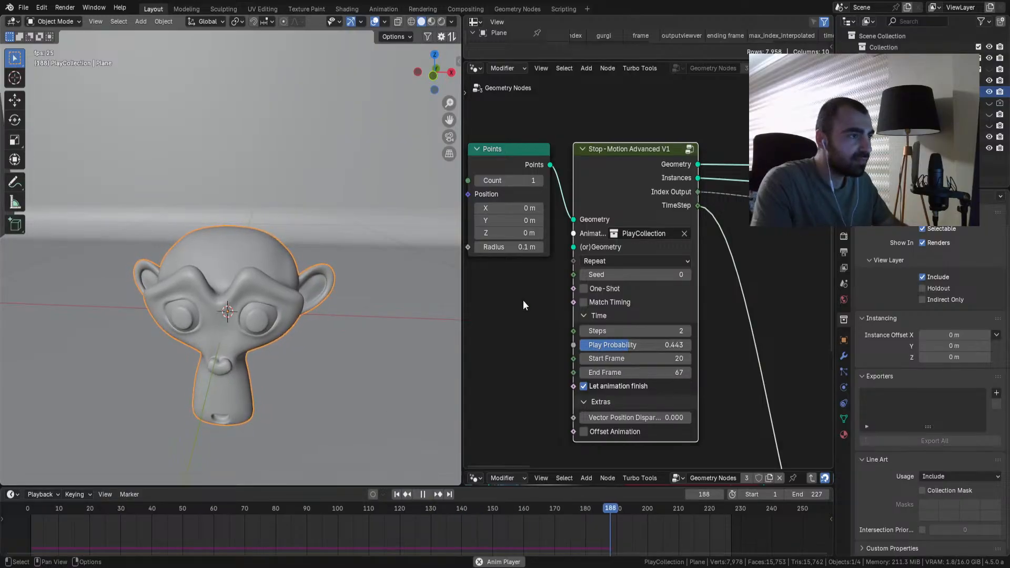
pyautogui.press('space')
pyautogui.scroll(-3, 557, 274)
pyautogui.hotkey('shift', 'a')
pyautogui.click(548, 158)
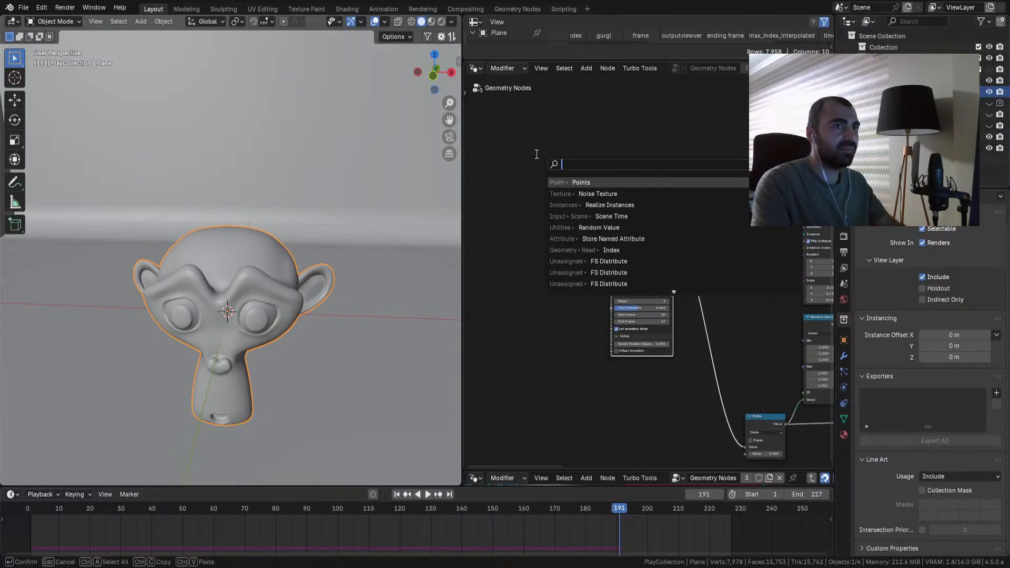
pyautogui.press('Escape')
pyautogui.hotkey('shift', 'a')
pyautogui.click(535, 152)
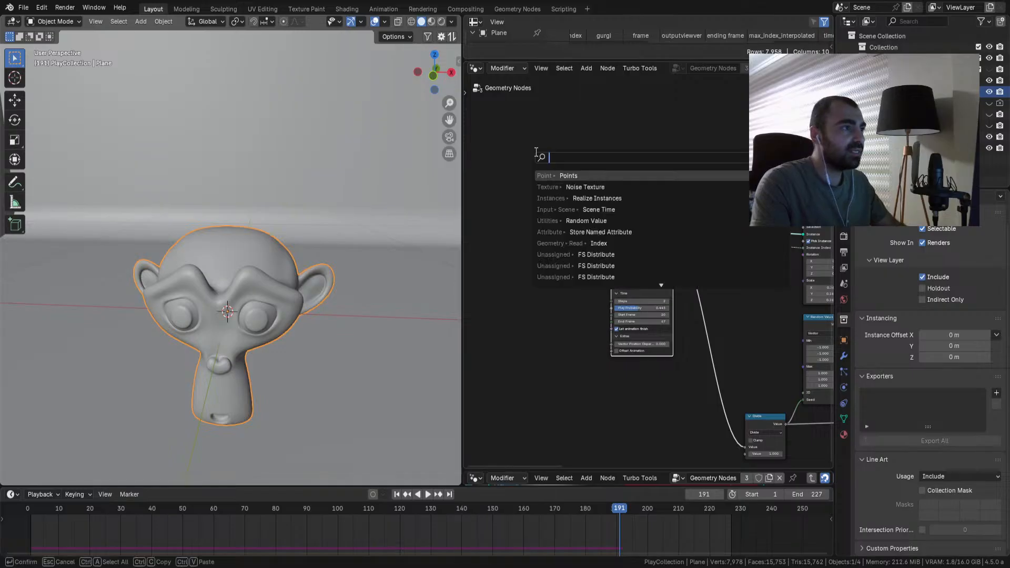
pyautogui.write('poin')
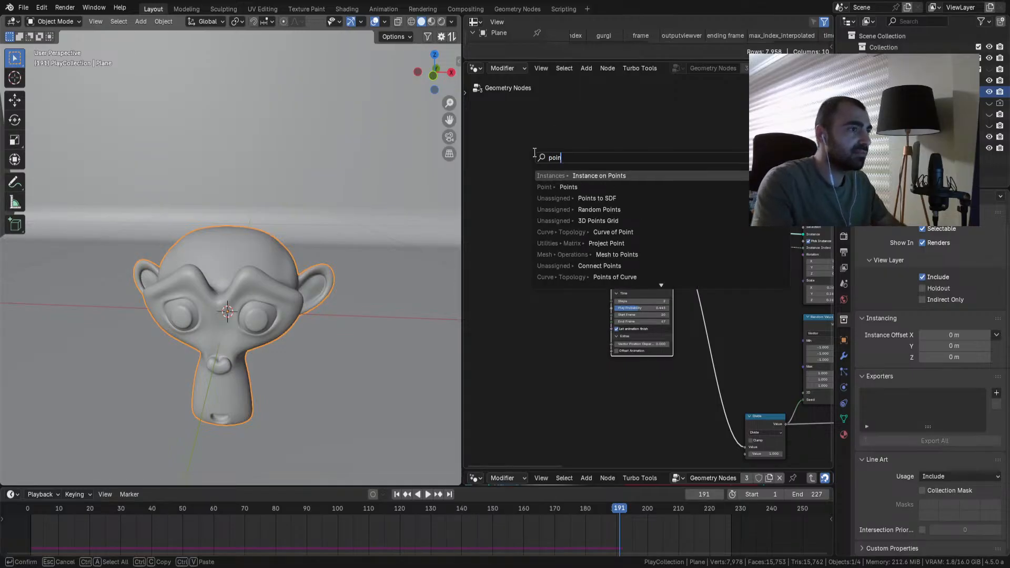
pyautogui.press('Escape')
pyautogui.hotkey('shift', 'a')
pyautogui.click(555, 149)
pyautogui.write('grid')
pyautogui.press('Return')
pyautogui.click(494, 128)
pyautogui.moveTo(535, 140); pyautogui.dragTo(643, 137)
pyautogui.press('Escape')
pyautogui.press('x')
# Step: Add a UV Sphere mesh primitive node beside the existing Points node
pyautogui.hotkey('shift', 'a')
pyautogui.click(530, 138)
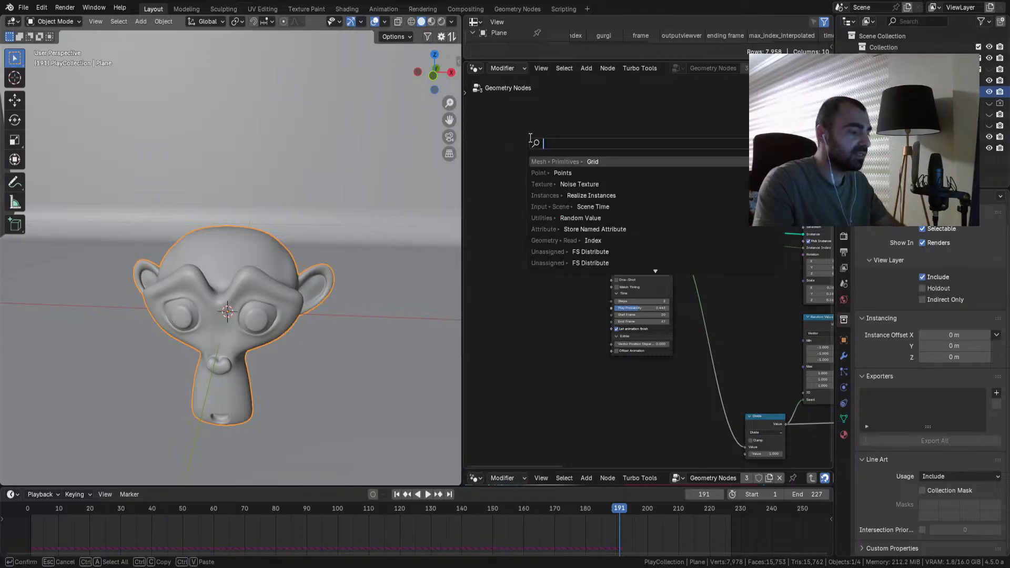
pyautogui.write('sphere')
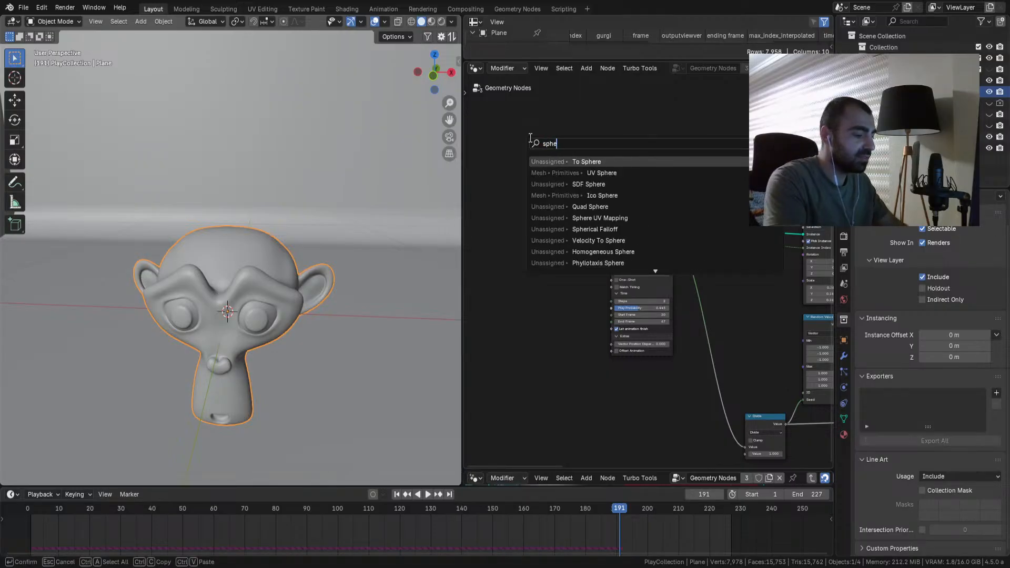
pyautogui.click(559, 173)
pyautogui.click(481, 210)
# Step: Feed the sphere mesh through a new Distribute Points on Faces node into Stop-Motion Advanced V1's Geometry input, moving the Points node aside
pyautogui.moveTo(519, 219); pyautogui.dragTo(549, 263)
pyautogui.write('dis')
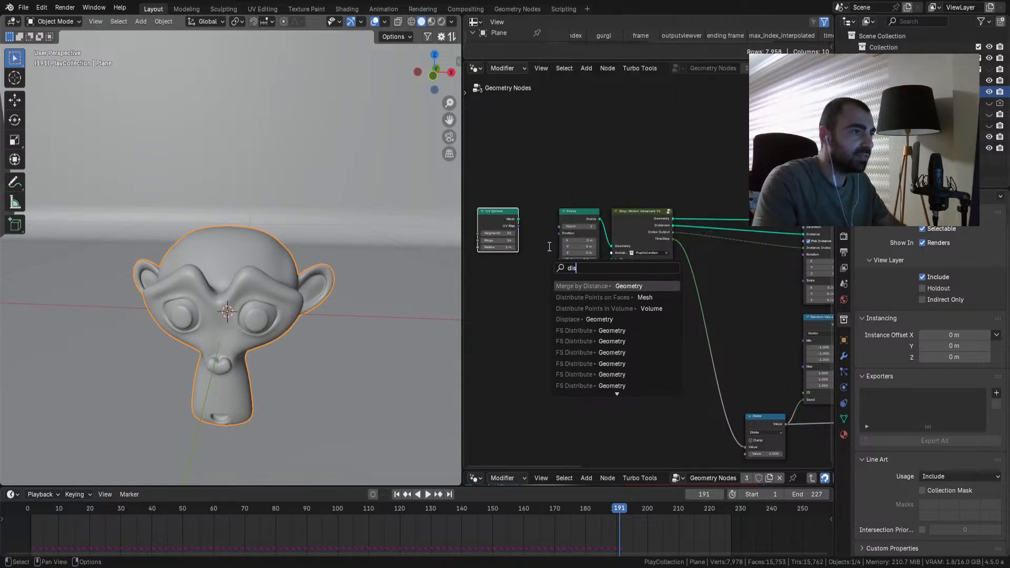
pyautogui.click(594, 298)
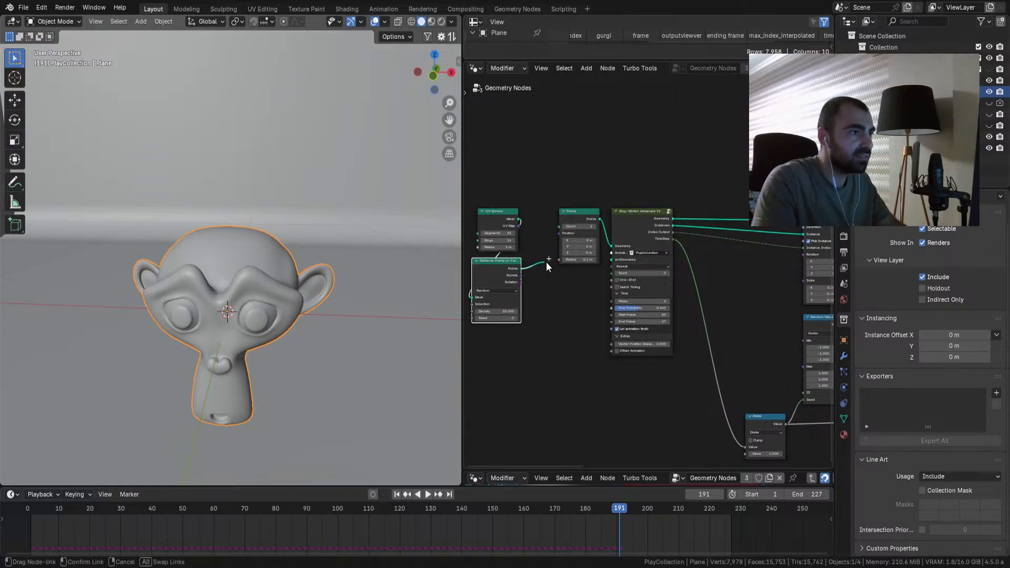
pyautogui.moveTo(612, 246); pyautogui.dragTo(612, 247)
pyautogui.click(582, 227)
pyautogui.moveTo(573, 211); pyautogui.dragTo(562, 174)
# Step: Preview the instanced heads in playback and hide the backdrop plane behind them
pyautogui.press('space')
pyautogui.scroll(-11, 310, 305)
pyautogui.press('space')
pyautogui.scroll(6, 304, 300)
pyautogui.click(414, 348)
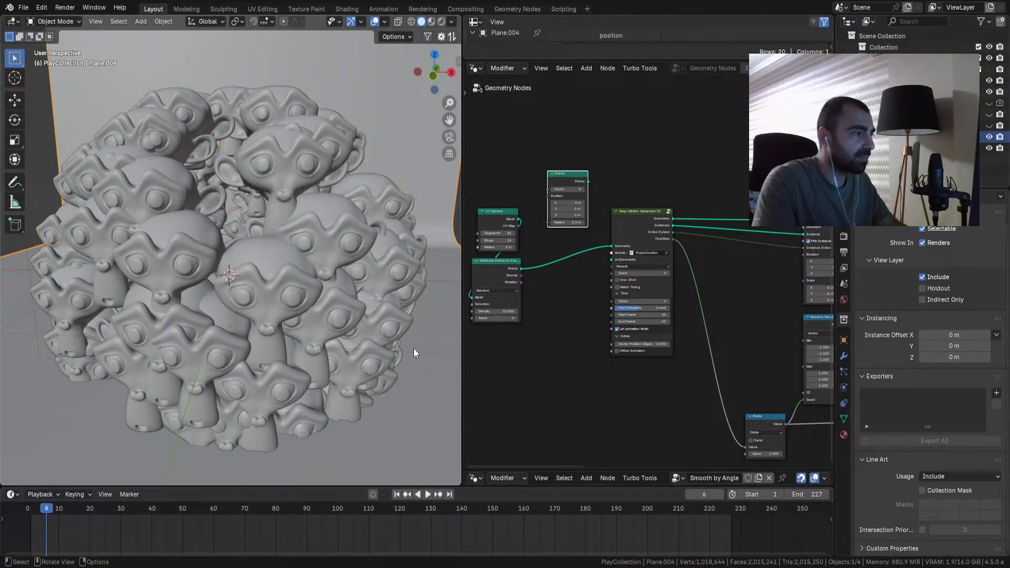
pyautogui.press('h')
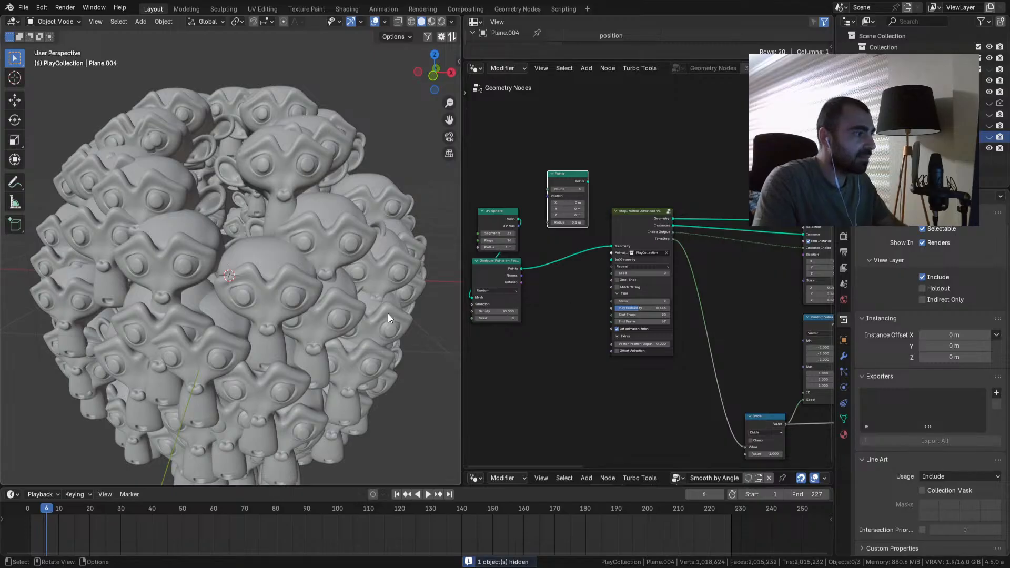
pyautogui.scroll(2, 610, 326)
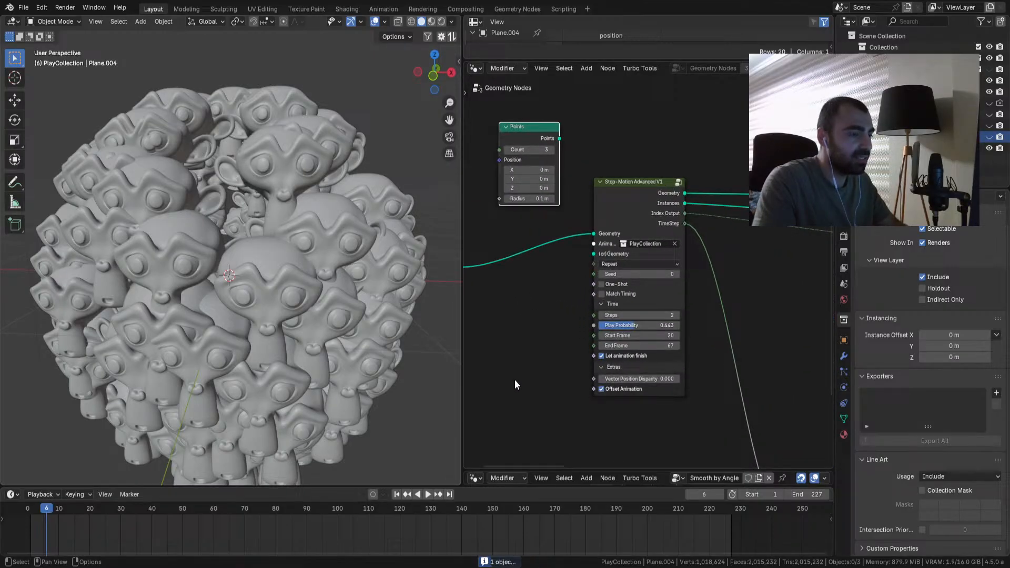
# Step: Mute the Realize Instances node in the tree after Instance on Points
pyautogui.moveTo(563, 349); pyautogui.dragTo(528, 333, button='middle')
pyautogui.moveTo(731, 331); pyautogui.dragTo(514, 357, button='middle')
pyautogui.click(574, 269)
pyautogui.press('m')
pyautogui.moveTo(574, 269); pyautogui.dragTo(513, 406, button='middle')
# Step: Switch the viewport to Material Preview and play the animation from frame 1
pyautogui.click(397, 495)
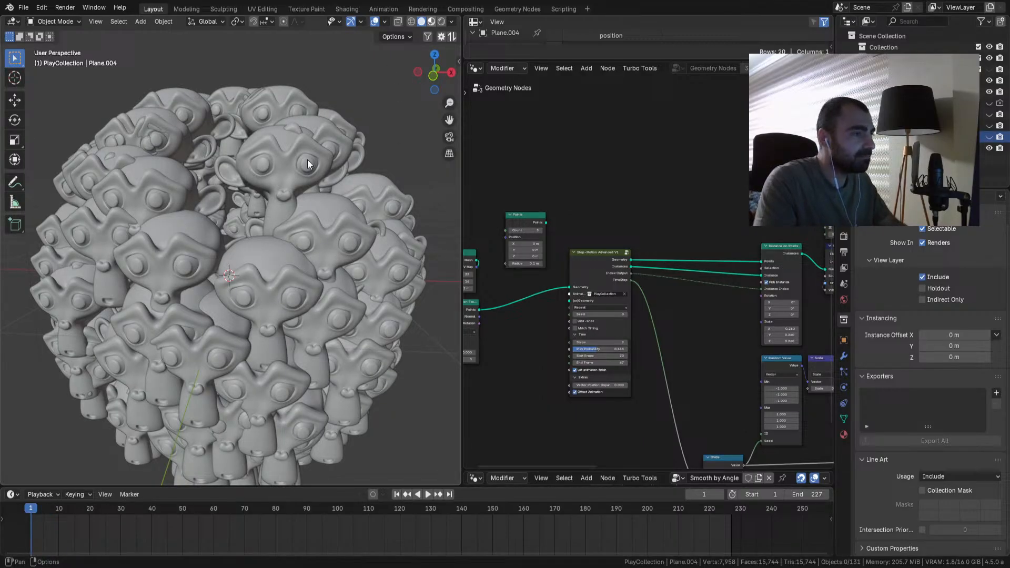
pyautogui.press('z')
pyautogui.press('2')
pyautogui.press('space')
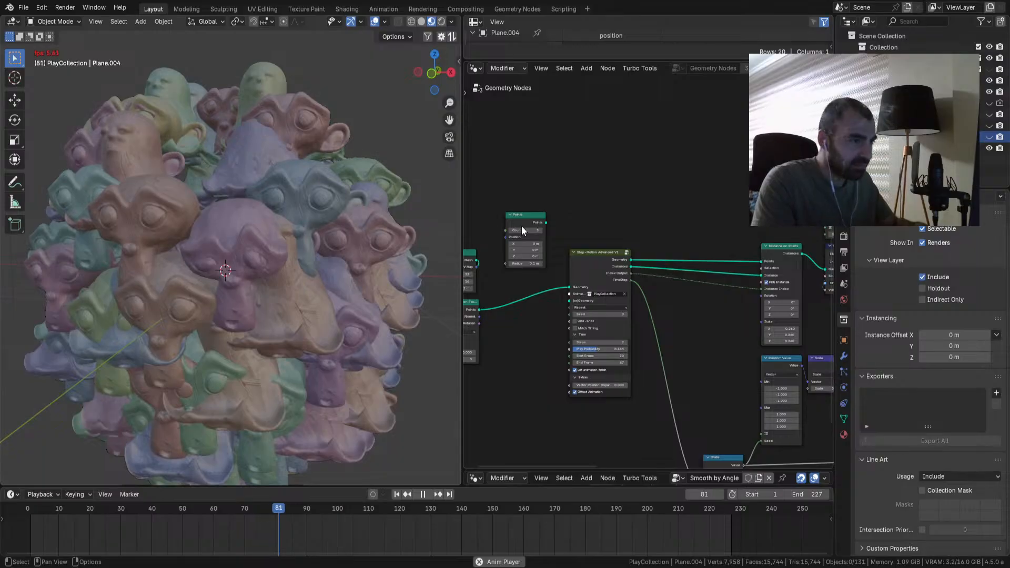
pyautogui.press('space')
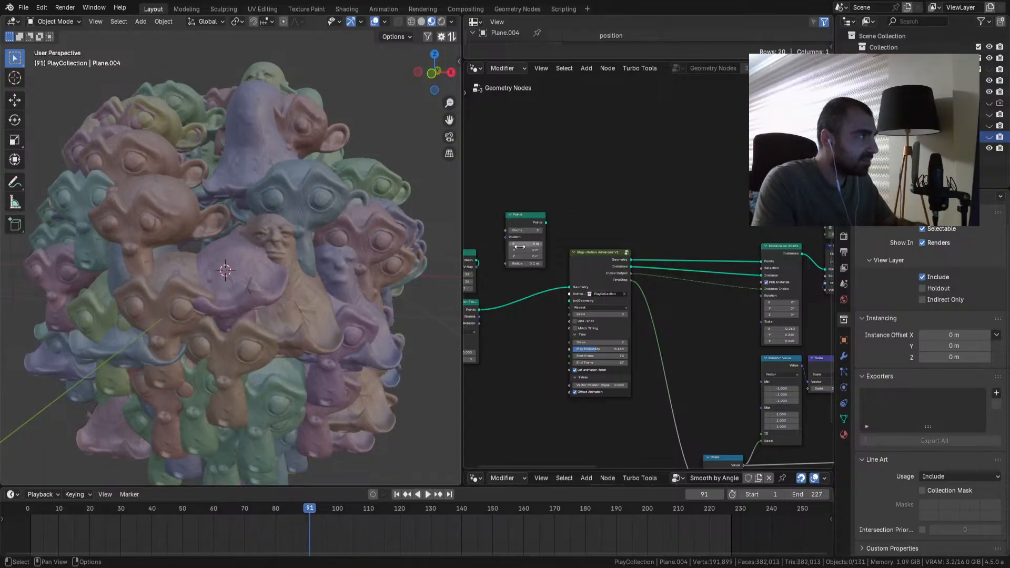
# Step: Set the Distribute Points on Faces density to 1.4 and replay the animation from frame 1
pyautogui.scroll(3, 547, 271)
pyautogui.moveTo(547, 274); pyautogui.dragTo(645, 275, button='middle')
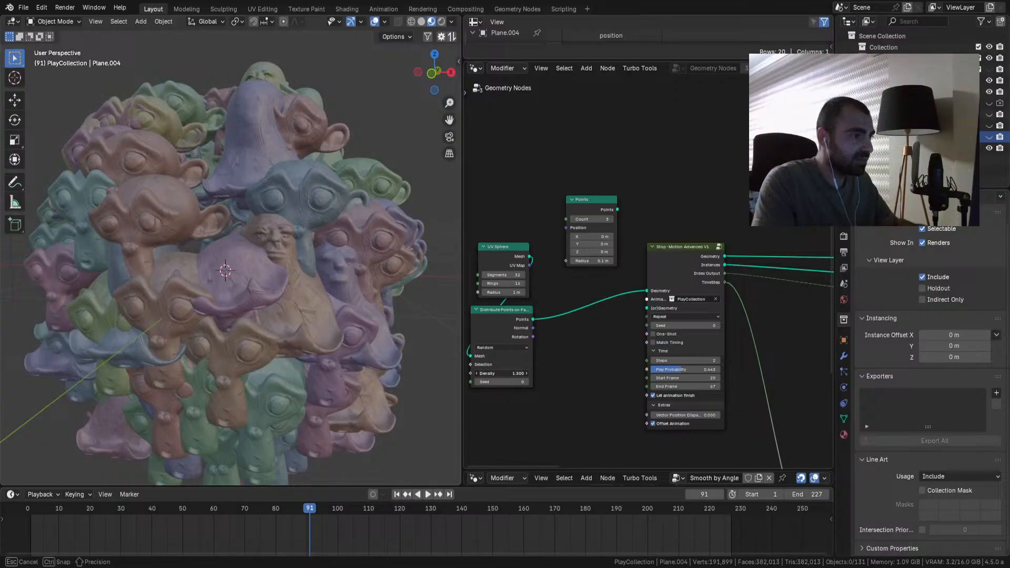
pyautogui.hotkey('shift', 'Left')
pyautogui.press('space')
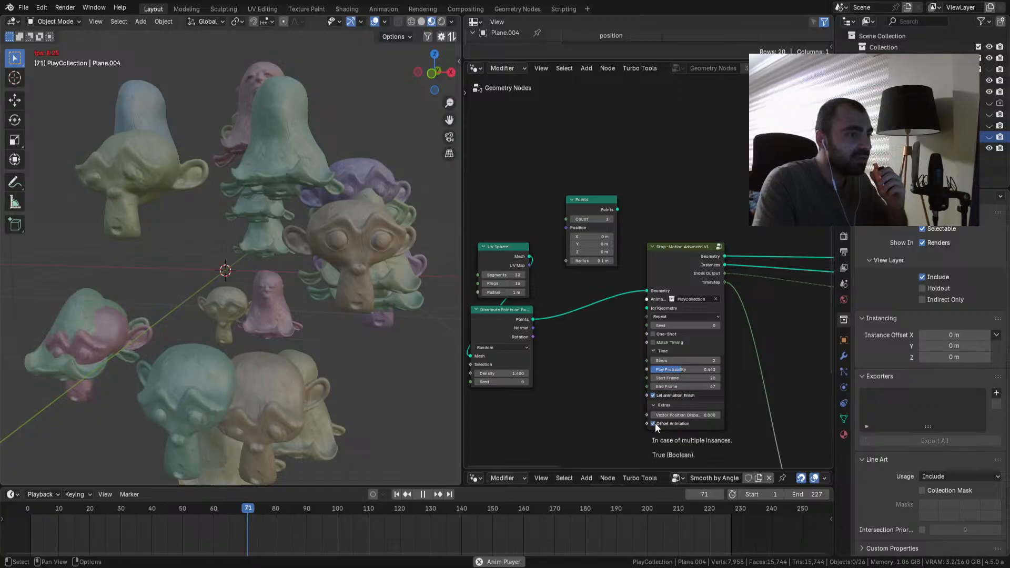
# Step: Compare playback from frame 1 with Offset Animation disabled, and re-enable the option
pyautogui.click(397, 495)
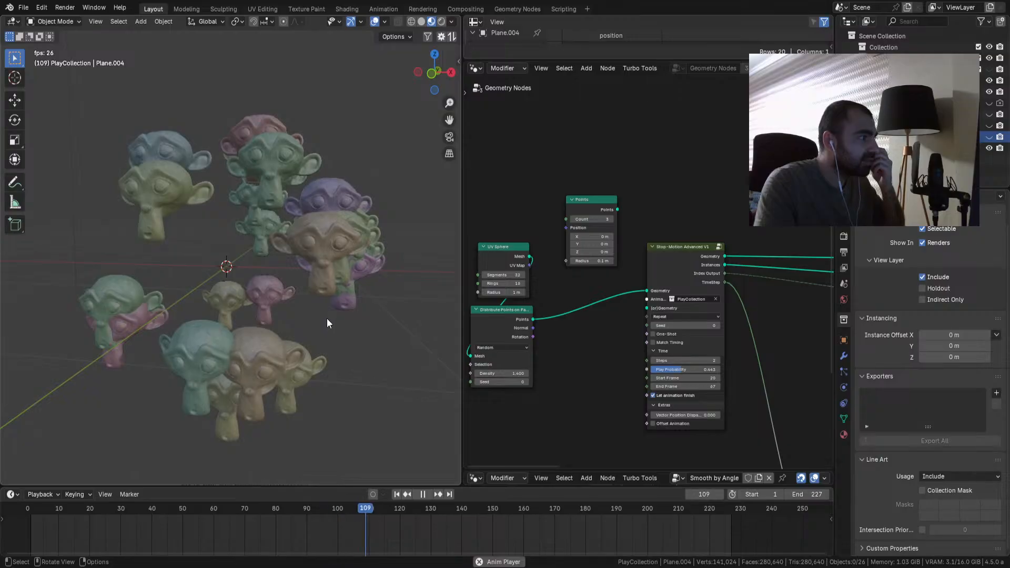
pyautogui.click(653, 424)
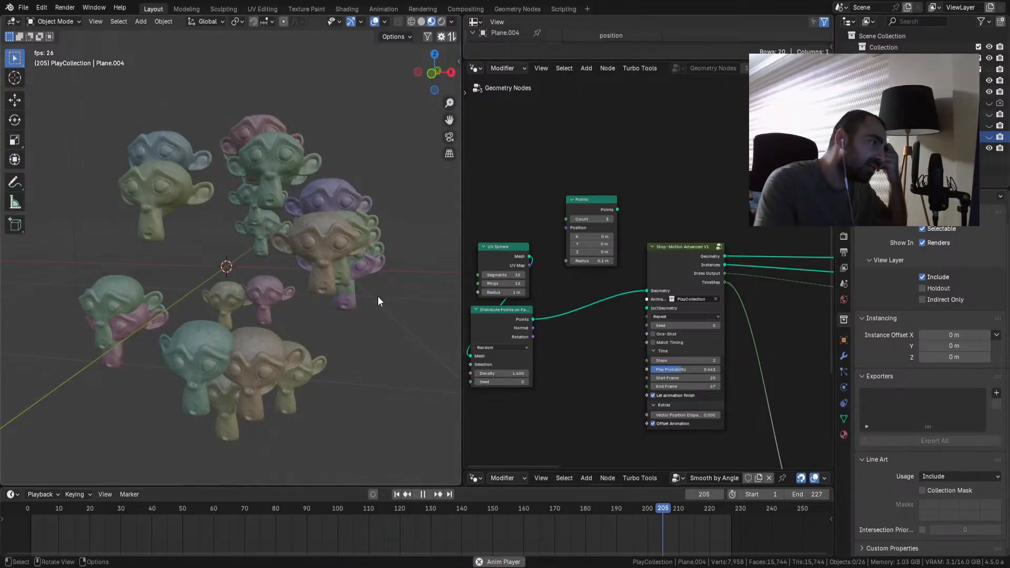
# Step: Select the instanced Plane object, set the Distribute Points on Faces seed to 9, and replay the animation from frame 1
pyautogui.click(346, 257)
pyautogui.moveTo(503, 382); pyautogui.dragTo(507, 382)
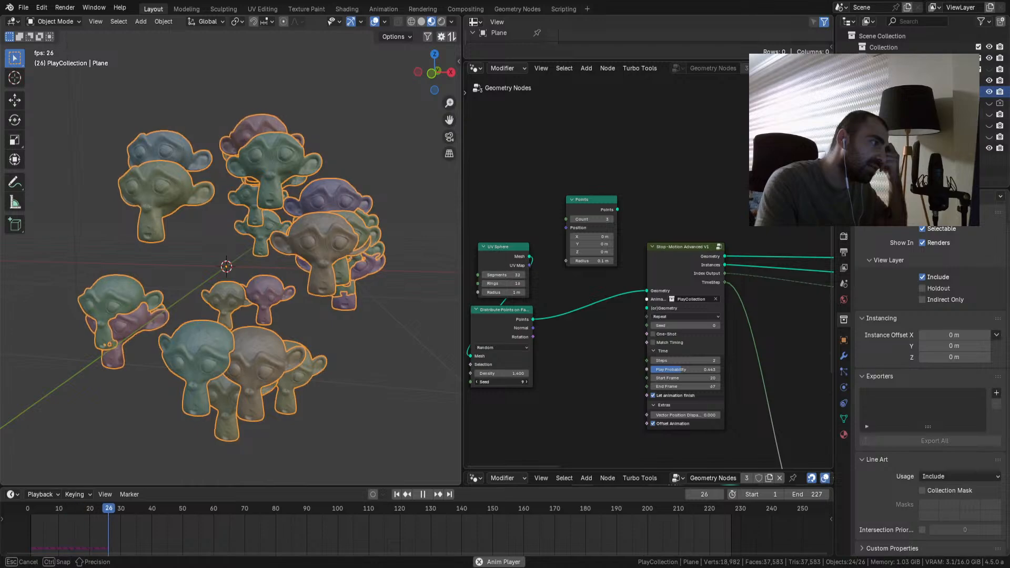
pyautogui.click(398, 348)
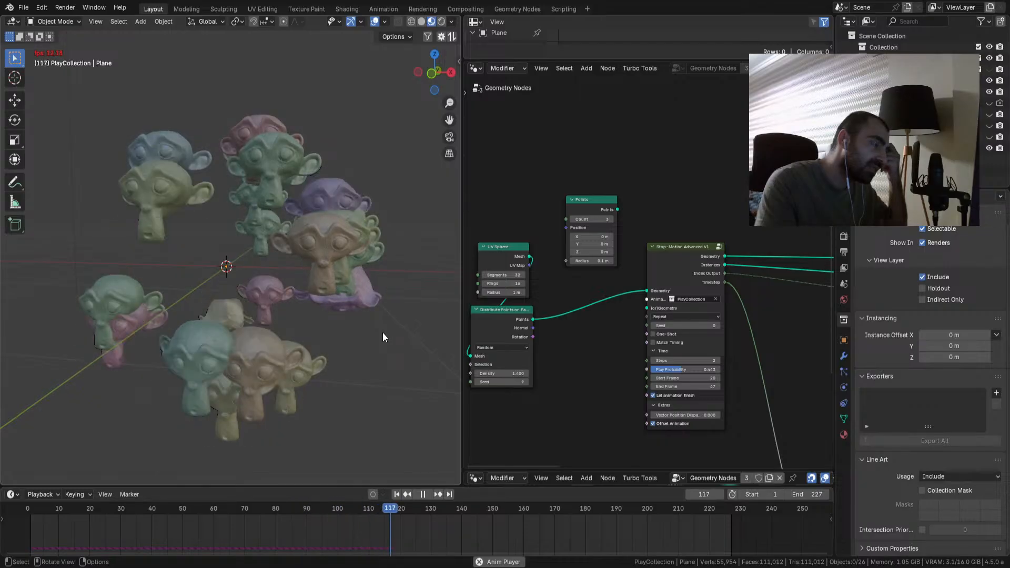
pyautogui.click(423, 494)
pyautogui.click(397, 494)
pyautogui.click(428, 494)
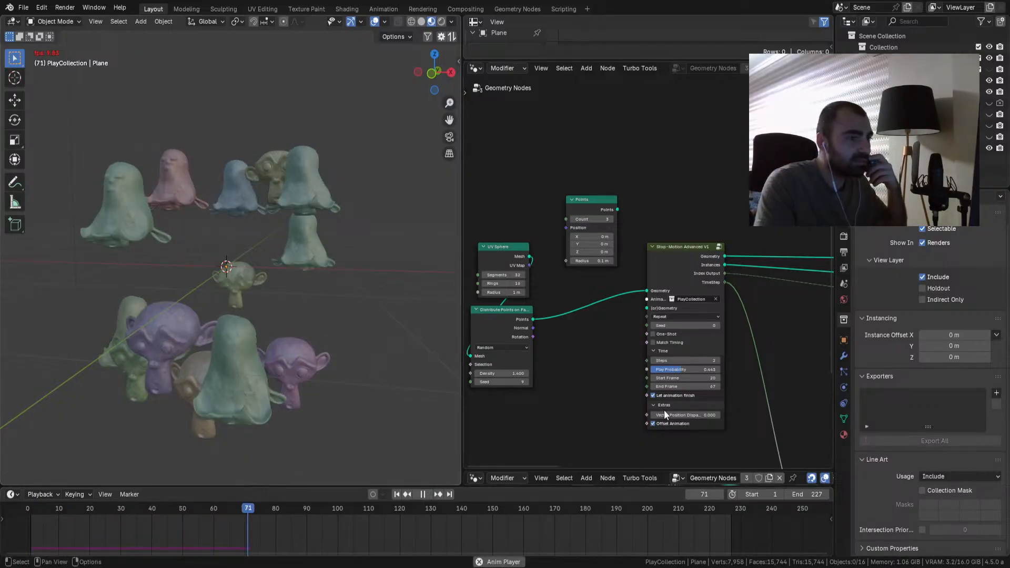
# Step: Set Vector Position Disparity to 0.5 and inspect the playing heads up close
pyautogui.moveTo(679, 415); pyautogui.dragTo(719, 415)
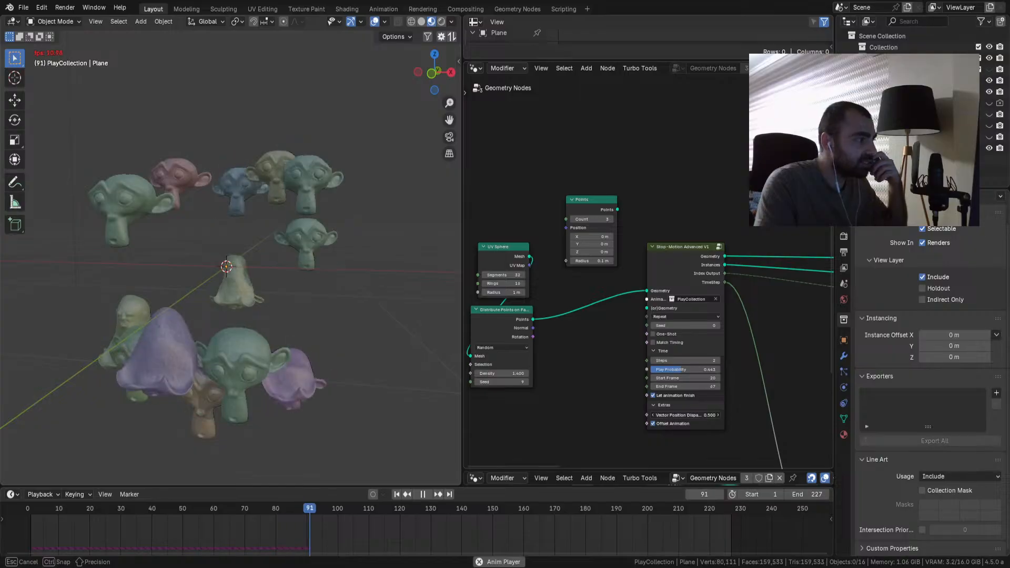
pyautogui.scroll(3, 337, 345)
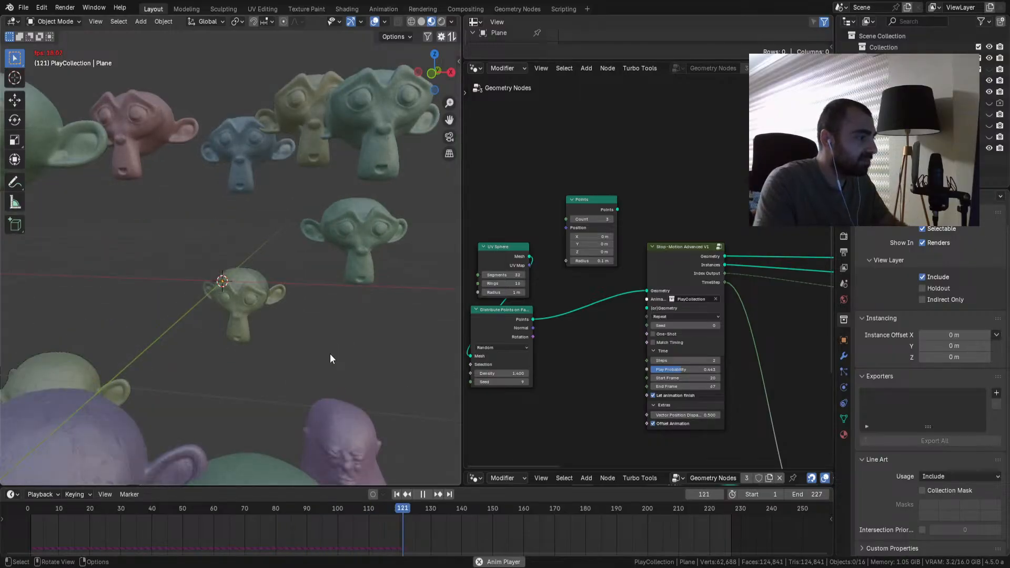
pyautogui.keyDown('shift'); pyautogui.moveTo(330, 354); pyautogui.dragTo(319, 222, button='middle'); pyautogui.keyUp('shift')
pyautogui.scroll(2, 253, 284)
pyautogui.scroll(-4, 266, 270)
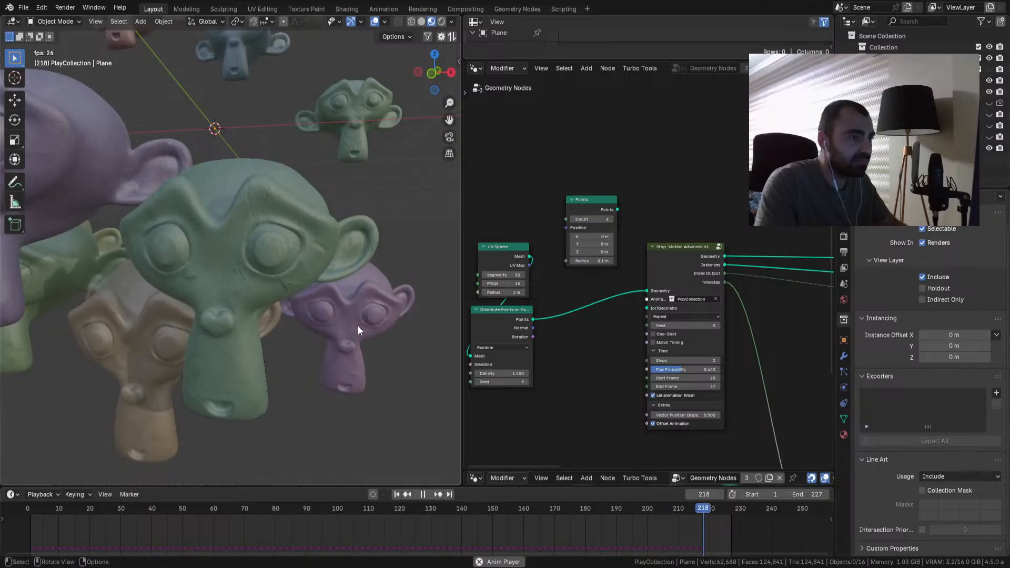
# Step: Set Steps to 1 on the Stop-Motion Advanced V1 node and stop the playback
pyautogui.click(652, 360)
pyautogui.scroll(-4, 329, 286)
pyautogui.press('space')
pyautogui.keyDown('shift'); pyautogui.moveTo(285, 228); pyautogui.dragTo(318, 310, button='middle'); pyautogui.keyUp('shift')
# Step: Swap the node's animation collection to Raindrop and preview the playback
pyautogui.click(681, 317)
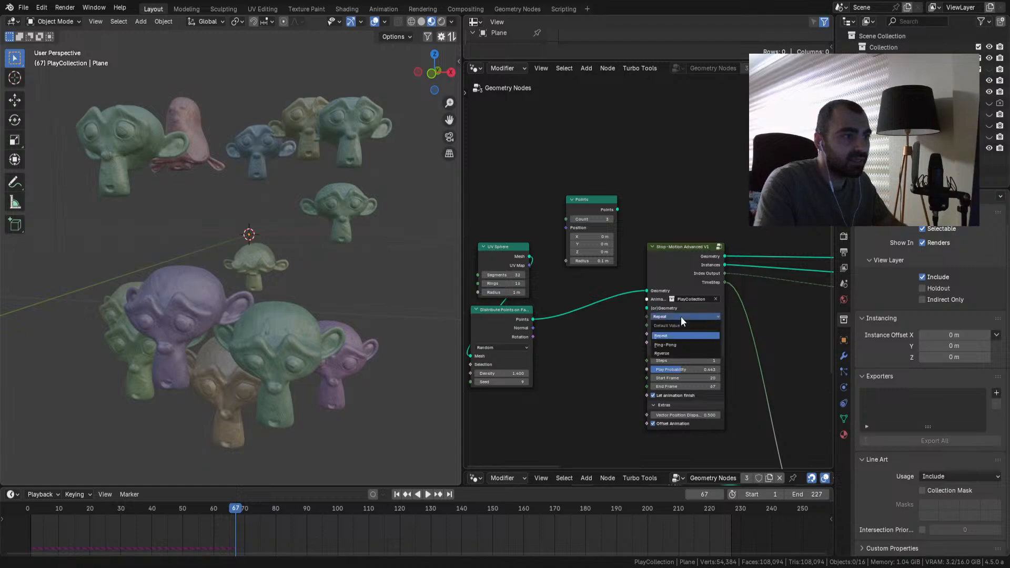
pyautogui.click(683, 299)
pyautogui.click(686, 328)
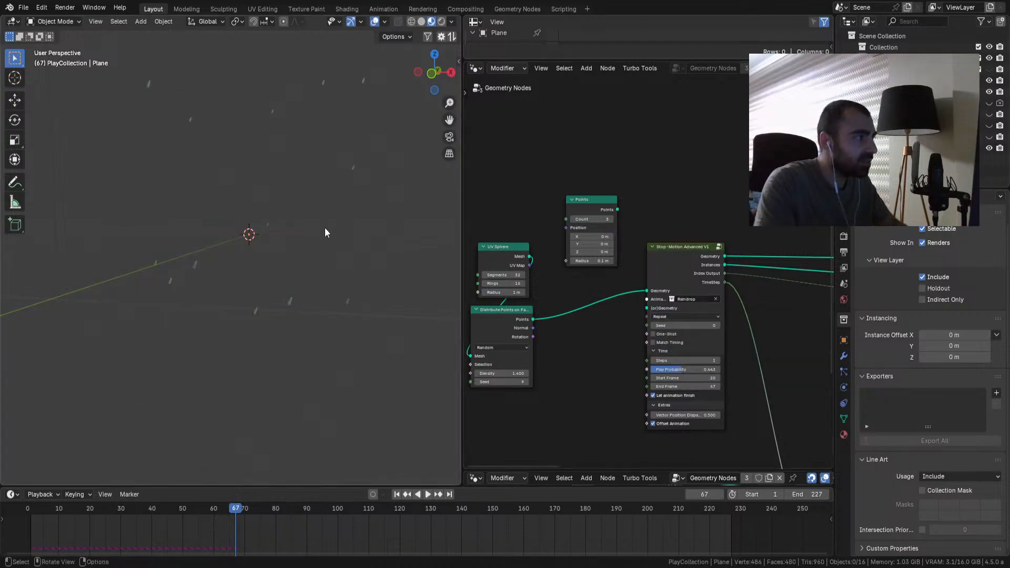
pyautogui.press('space')
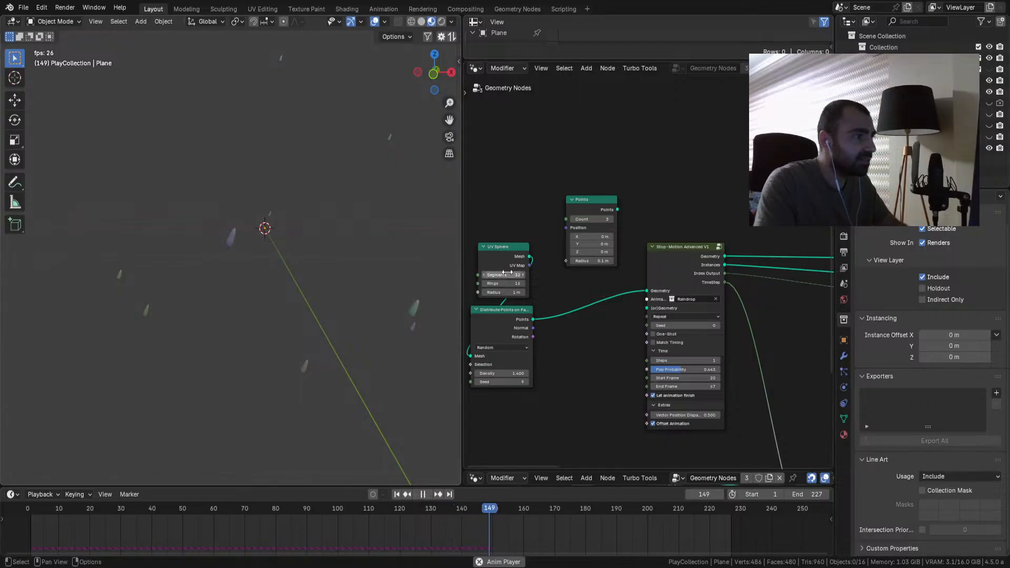
pyautogui.press('space')
# Step: Add a Grid node and connect its mesh to Distribute Points on Faces in place of the UV Sphere
pyautogui.scroll(-1, 509, 263)
pyautogui.hotkey('shift', 'a')
pyautogui.write('gr')
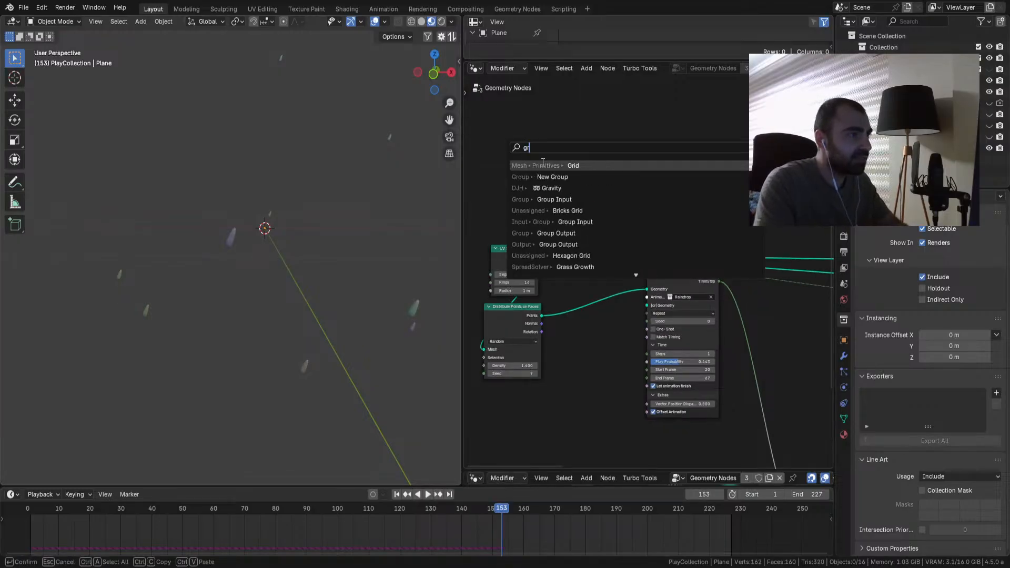
pyautogui.click(544, 165)
pyautogui.click(519, 197)
pyautogui.moveTo(495, 315); pyautogui.dragTo(484, 348)
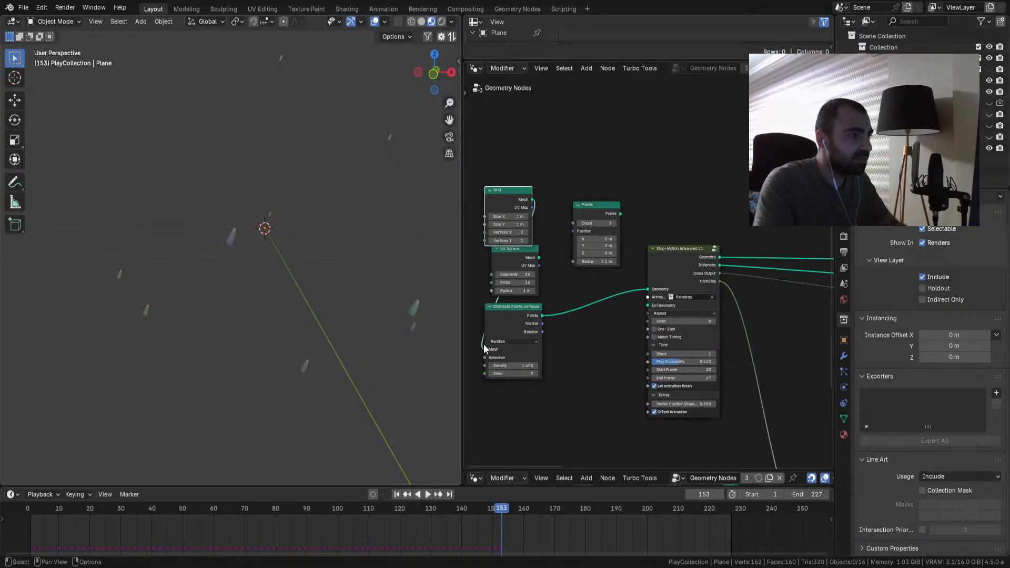
# Step: Raise the Distribute Points on Faces density to 21.6, replaying the animation from frame 1
pyautogui.click(397, 495)
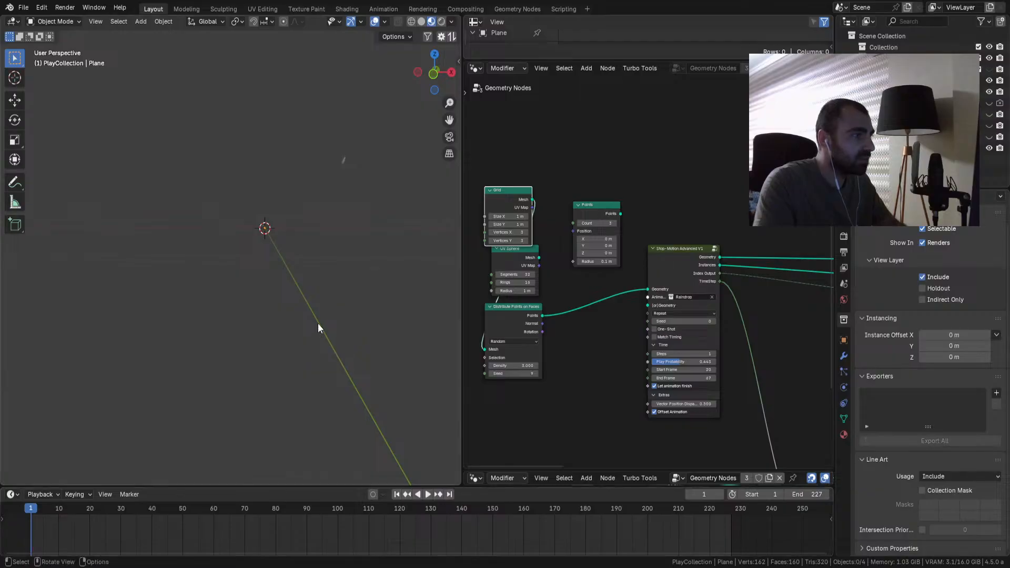
pyautogui.press('space')
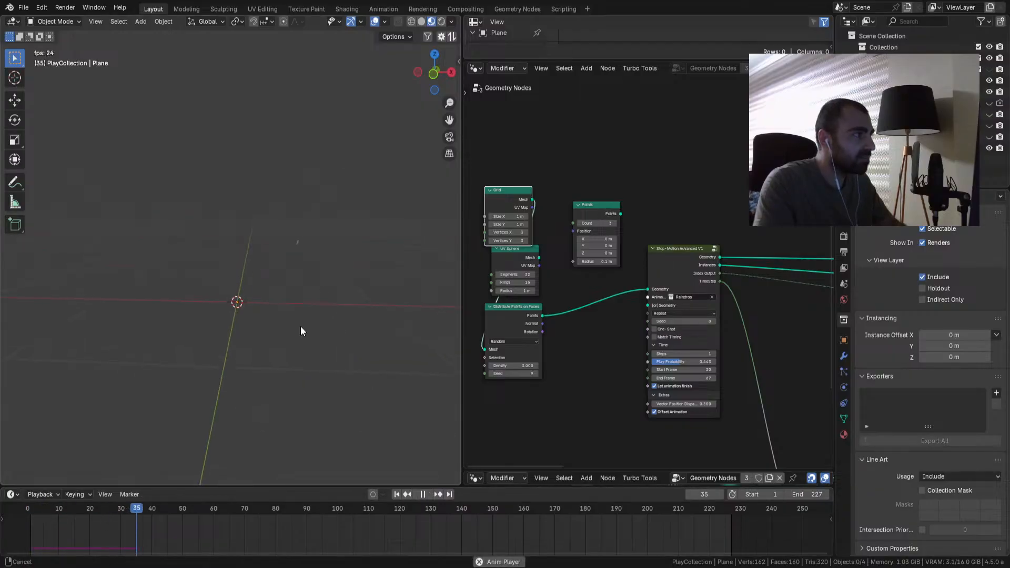
pyautogui.click(397, 495)
pyautogui.press('space')
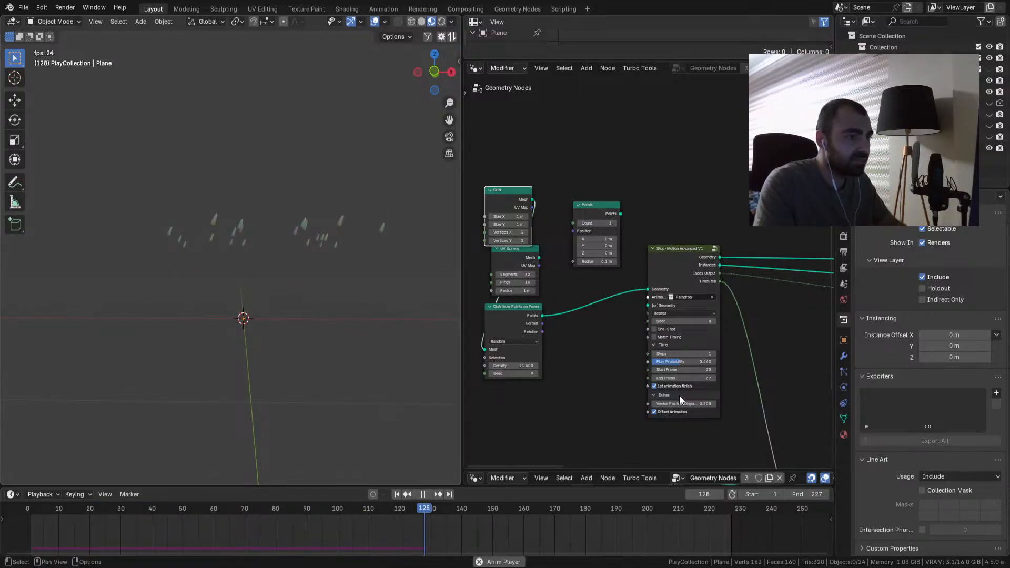
# Step: Set the End Frame on the Stop-Motion Advanced V1 node to 100
pyautogui.write('100')
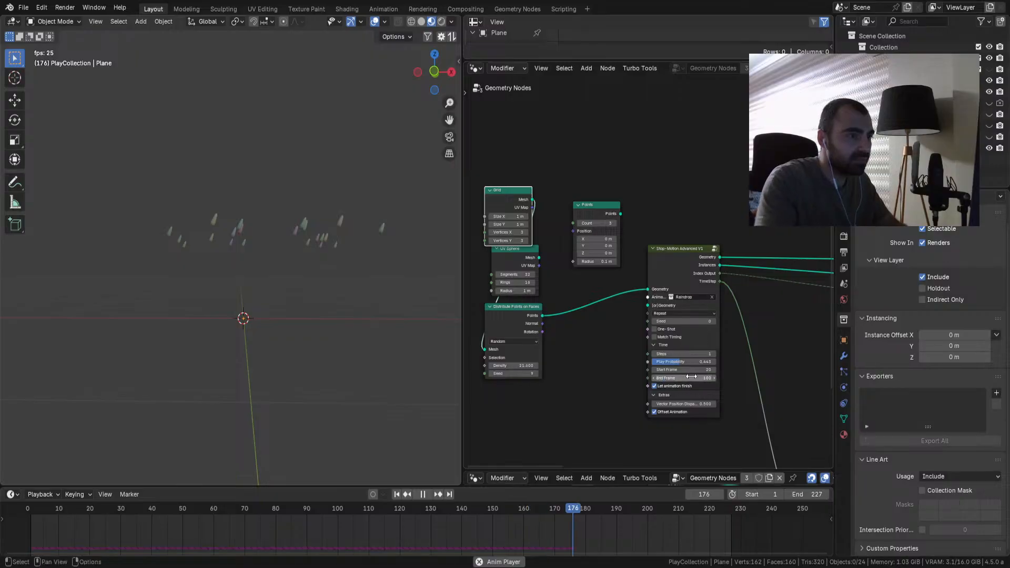
pyautogui.press('Return')
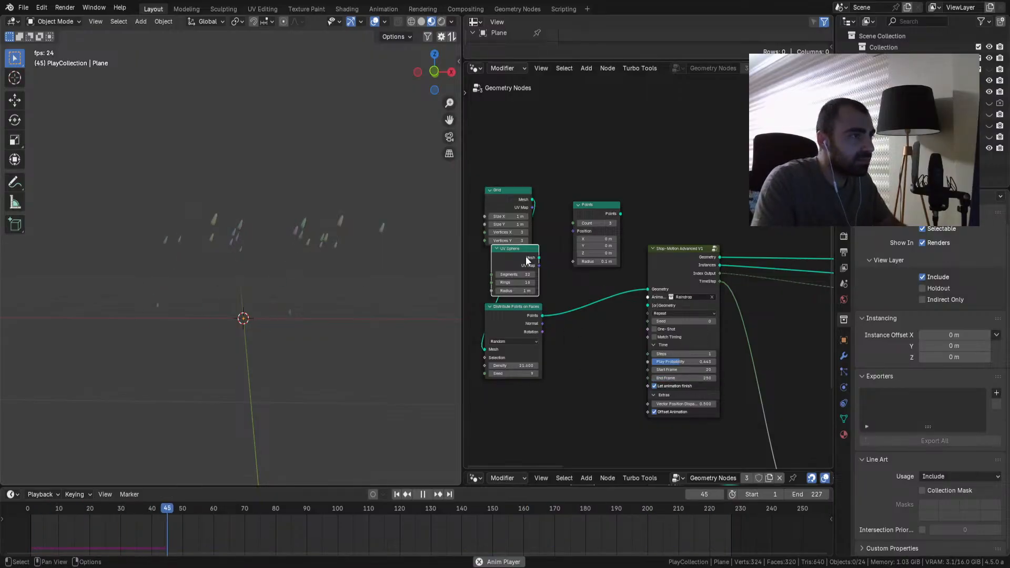
# Step: Delete the unconnected UV Sphere and Points nodes from the Geometry Nodes tree
pyautogui.moveTo(517, 257); pyautogui.dragTo(597, 375)
pyautogui.press('x')
pyautogui.scroll(-3, 726, 360)
pyautogui.keyDown('shift'); pyautogui.moveTo(729, 363); pyautogui.dragTo(547, 364, button='middle'); pyautogui.keyUp('shift')
pyautogui.keyDown('shift'); pyautogui.moveTo(649, 367); pyautogui.dragTo(493, 346, button='middle'); pyautogui.keyUp('shift')
pyautogui.scroll(2, 657, 297)
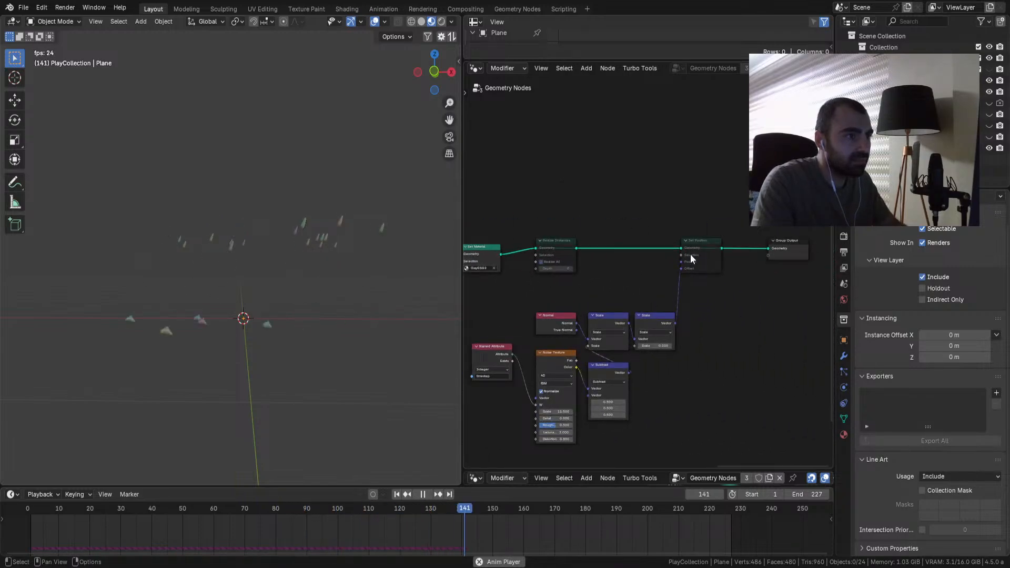
pyautogui.moveTo(538, 268); pyautogui.dragTo(686, 284, button='middle')
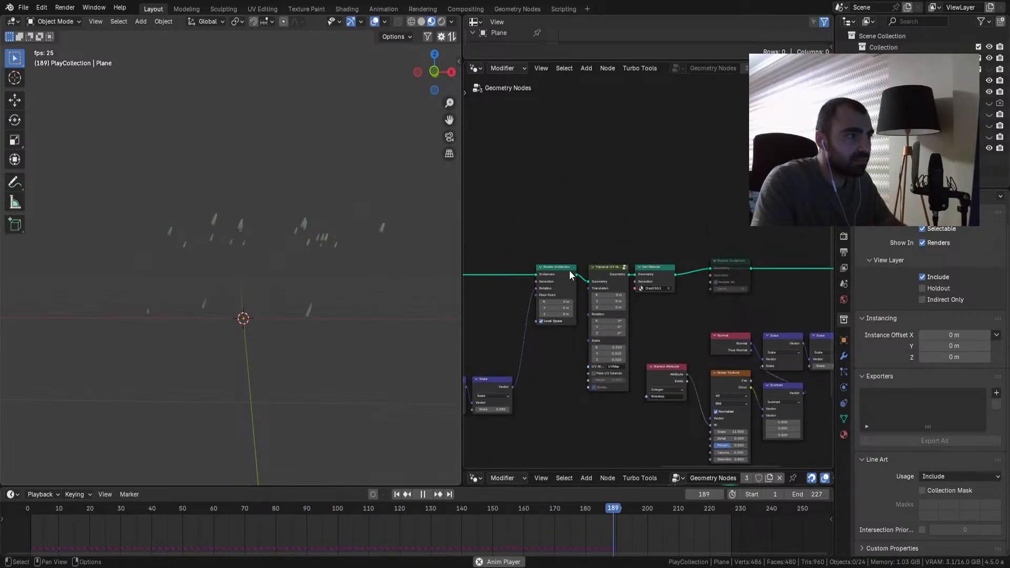
pyautogui.keyDown('shift'); pyautogui.moveTo(525, 284); pyautogui.dragTo(708, 285, button='middle'); pyautogui.keyUp('shift')
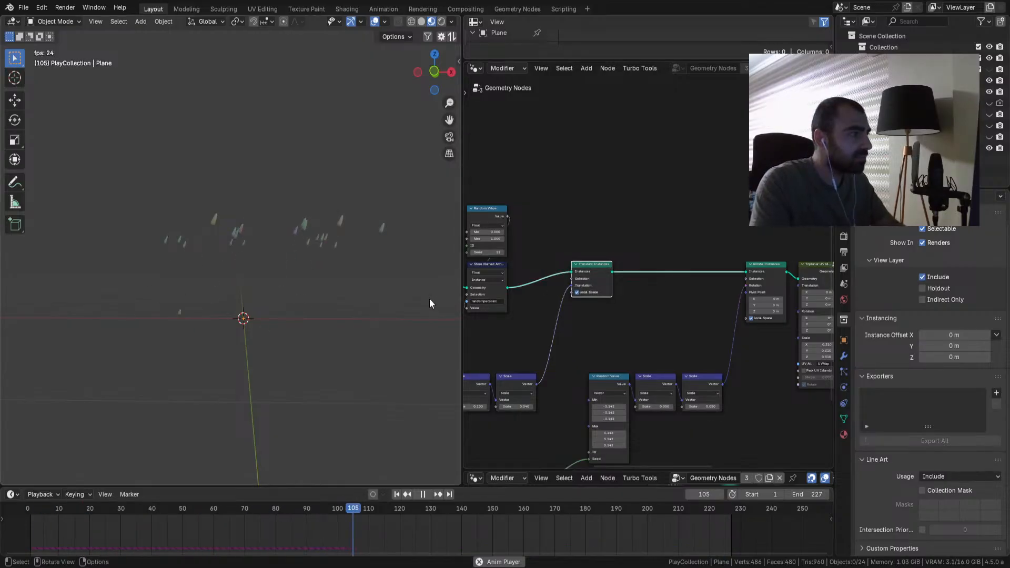
pyautogui.moveTo(489, 342); pyautogui.dragTo(744, 327, button='middle')
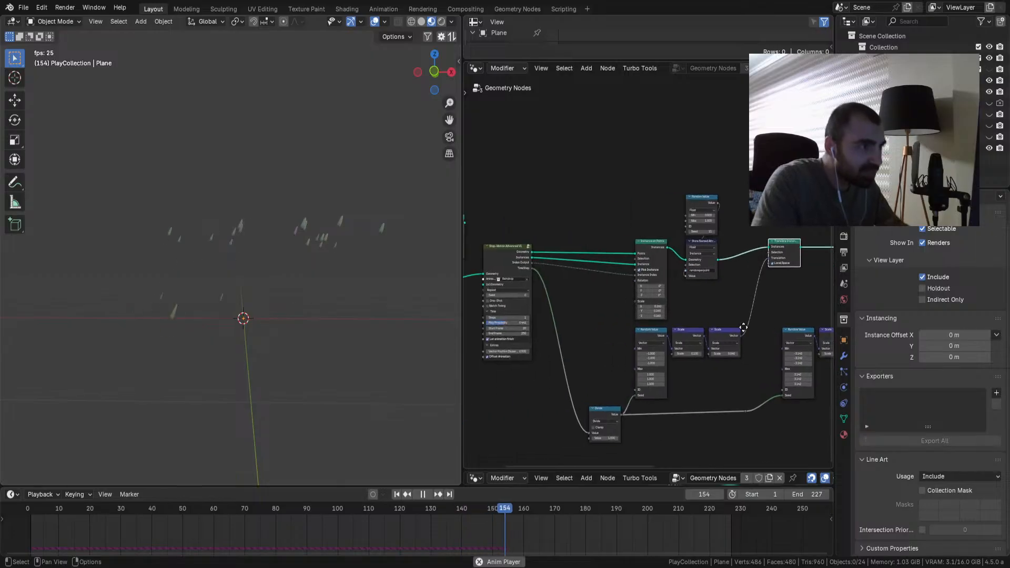
pyautogui.moveTo(582, 306); pyautogui.dragTo(715, 318, button='middle')
pyautogui.scroll(3, 690, 312)
pyautogui.moveTo(595, 175); pyautogui.dragTo(554, 227)
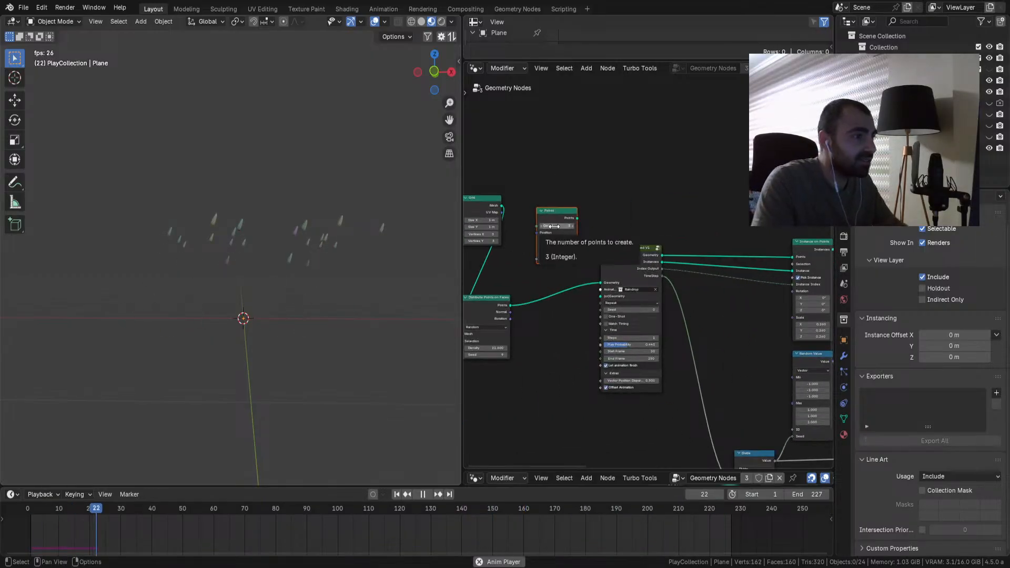
pyautogui.press('x')
# Step: Preview the raindrops in rendered shading with the studio backdrop made visible
pyautogui.click(442, 21)
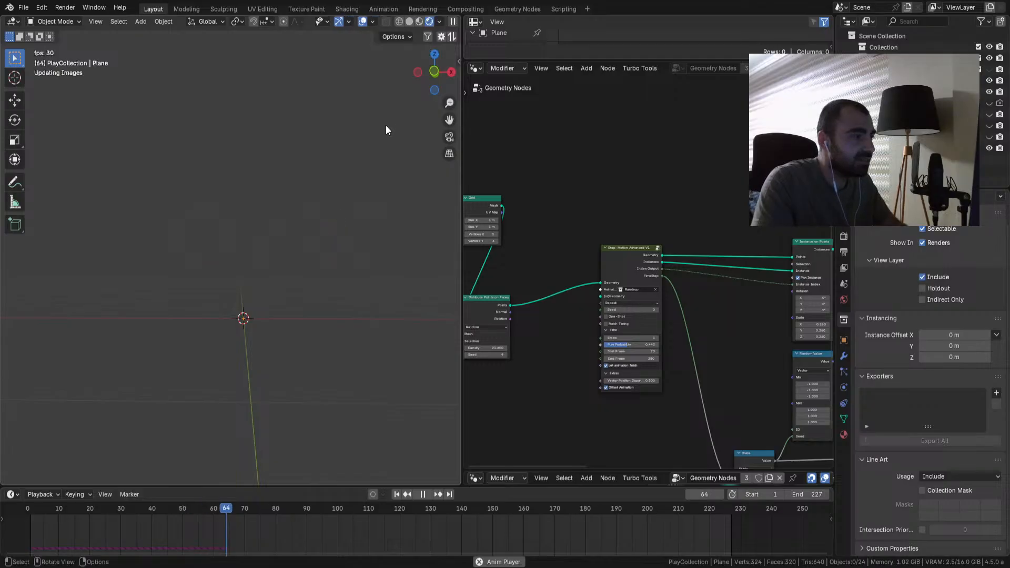
pyautogui.click(989, 136)
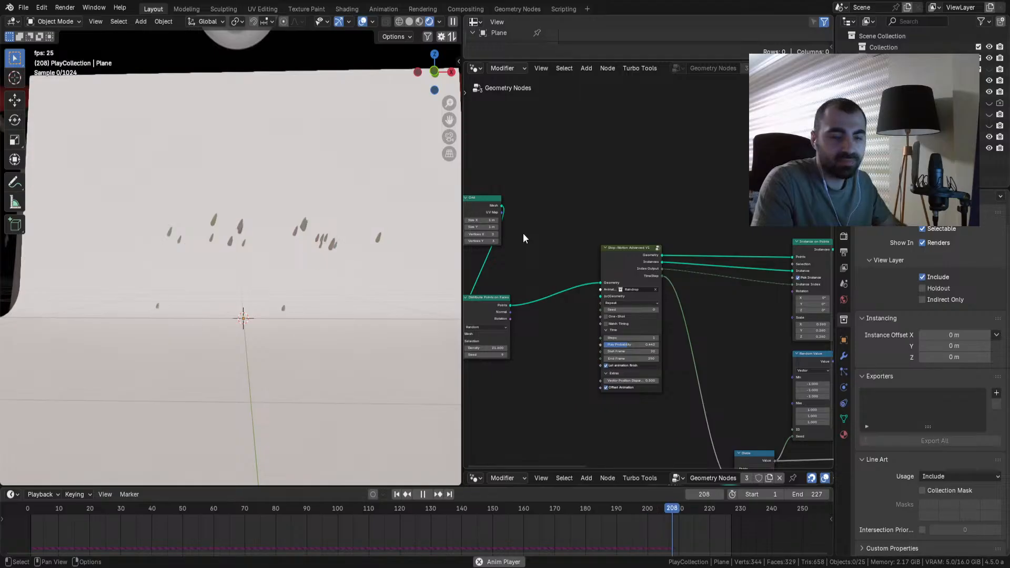
pyautogui.moveTo(313, 281); pyautogui.dragTo(342, 299, button='middle')
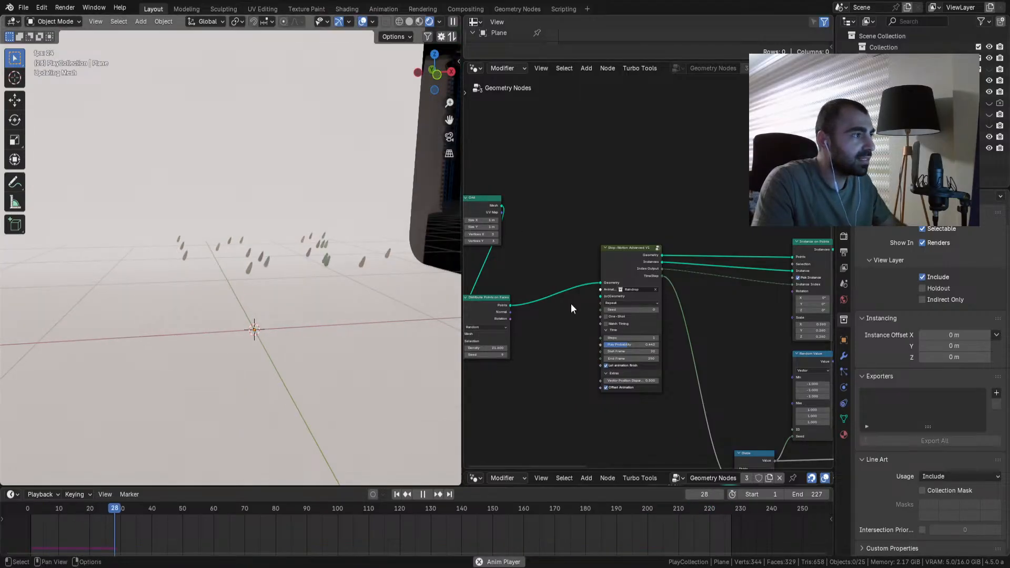
# Step: Enable One-Shot and set Play Probability to 1.000 on the Stop-Motion Advanced V1 node, returning the timeline to frame 1
pyautogui.scroll(-1, 626, 314)
pyautogui.scroll(4, 627, 323)
pyautogui.moveTo(568, 309); pyautogui.dragTo(694, 298, button='middle')
pyautogui.scroll(1, 624, 284)
pyautogui.press('space')
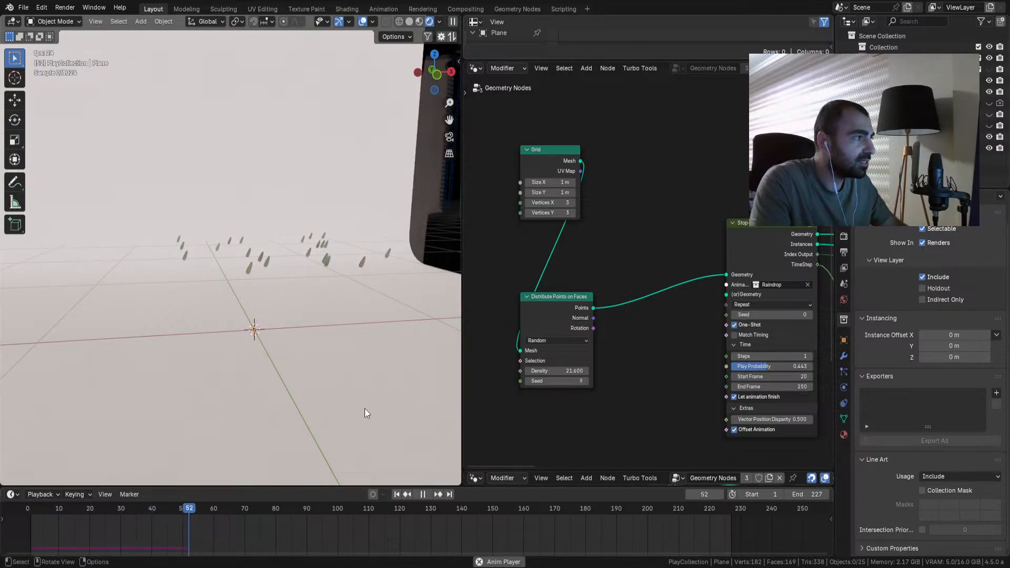
pyautogui.press('space')
pyautogui.press('space')
pyautogui.press('space')
pyautogui.click(396, 494)
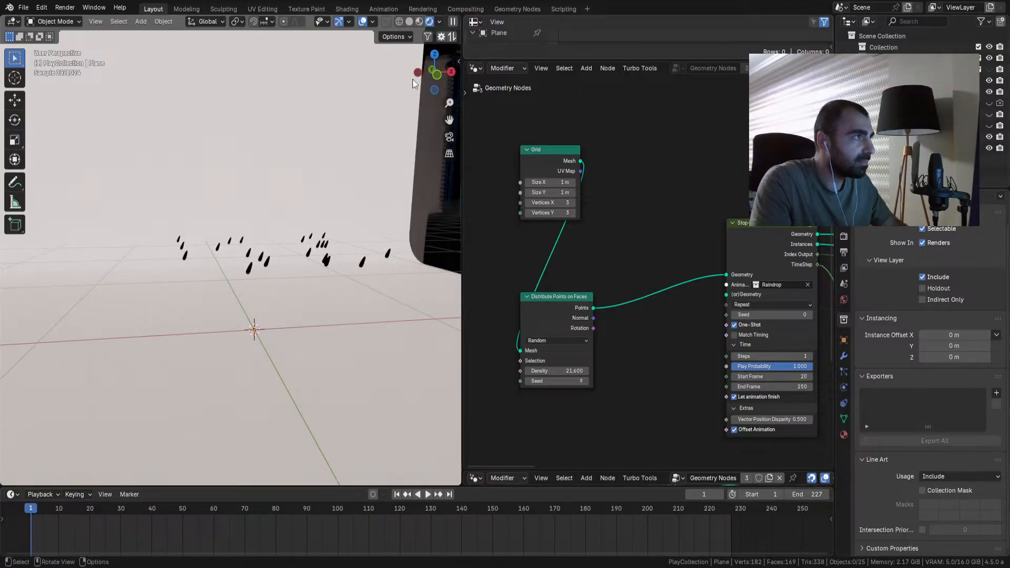
# Step: Switch the viewport to solid shading, replay the animation and turn off One-Shot on the Stop-Motion Advanced V1 node
pyautogui.click(410, 24)
pyautogui.press('space')
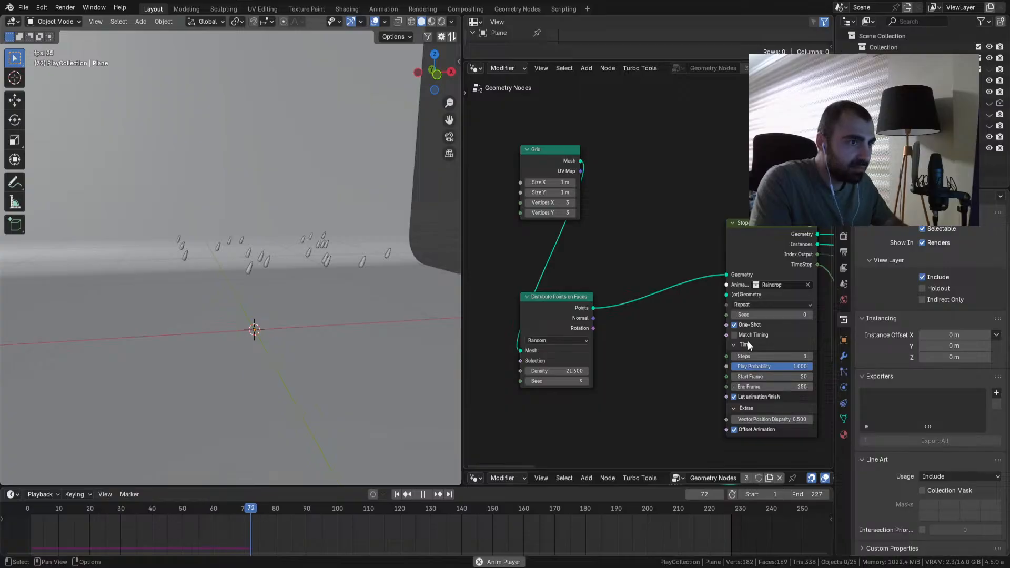
pyautogui.moveTo(402, 317); pyautogui.dragTo(385, 302, button='middle')
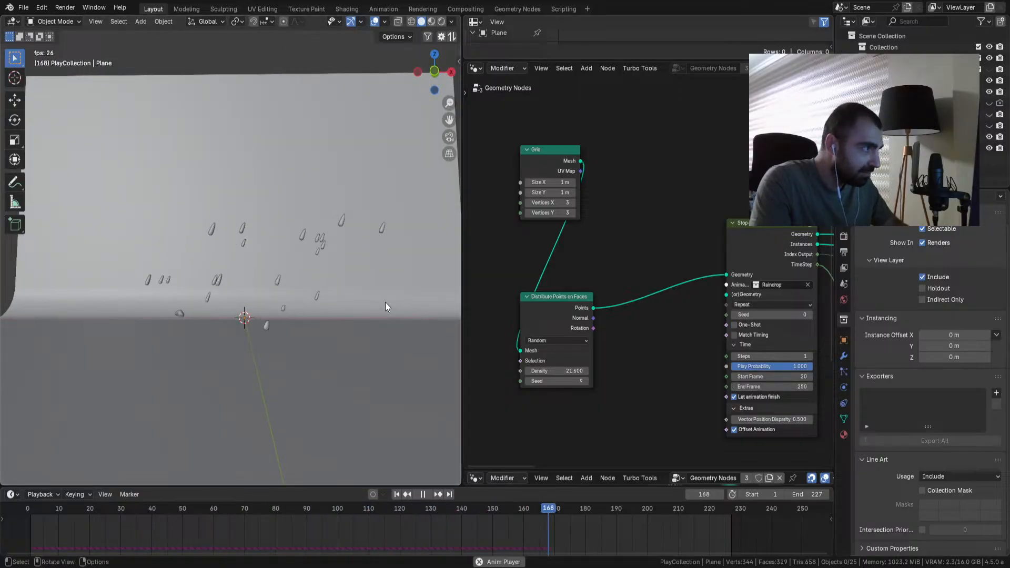
# Step: Lower the Distribute Points on Faces density to 18.5 and hide the backdrop while the animation plays
pyautogui.moveTo(553, 371); pyautogui.dragTo(536, 371)
pyautogui.click(989, 138)
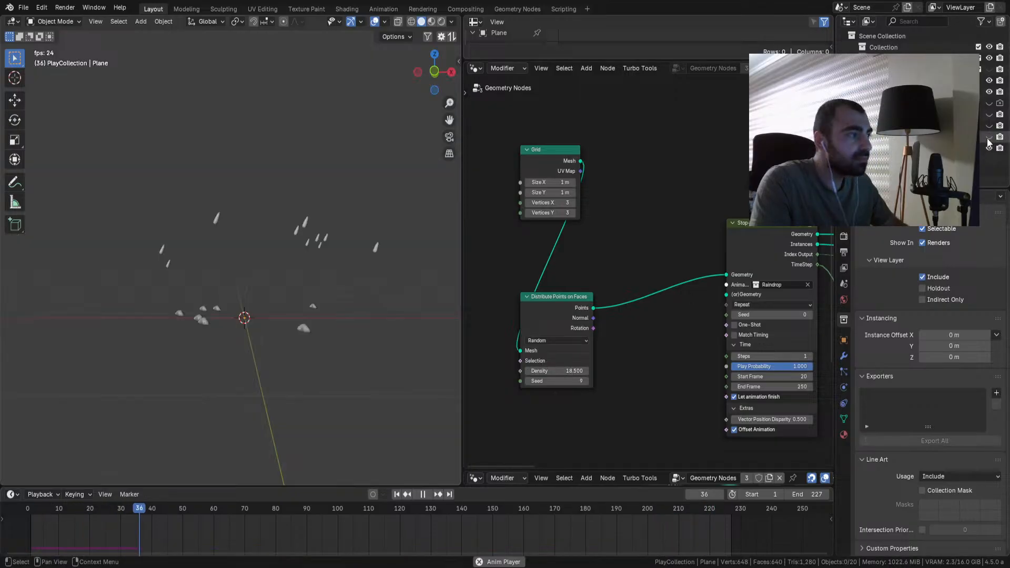
pyautogui.moveTo(391, 257); pyautogui.dragTo(333, 270, button='middle')
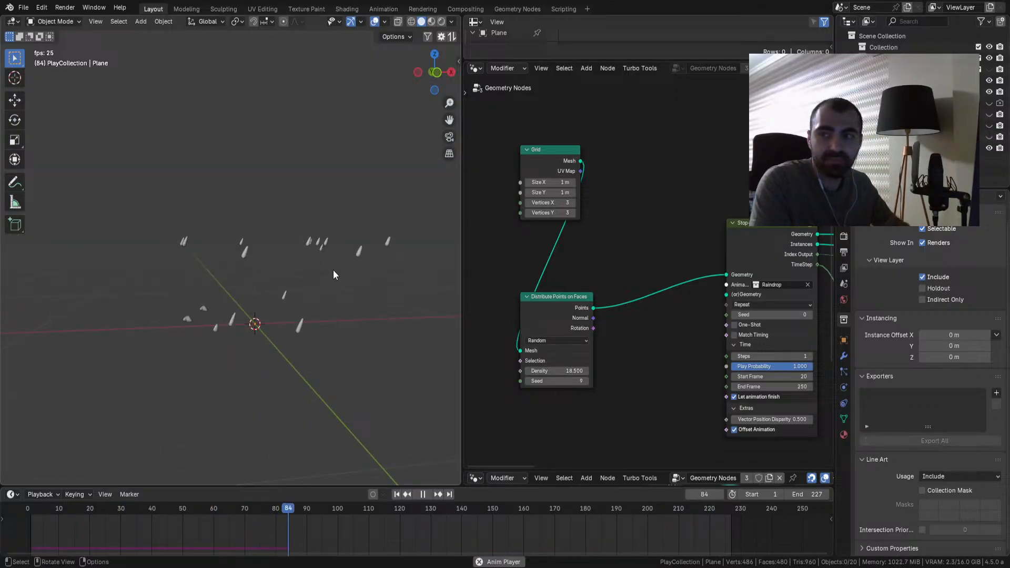
pyautogui.scroll(2, 332, 273)
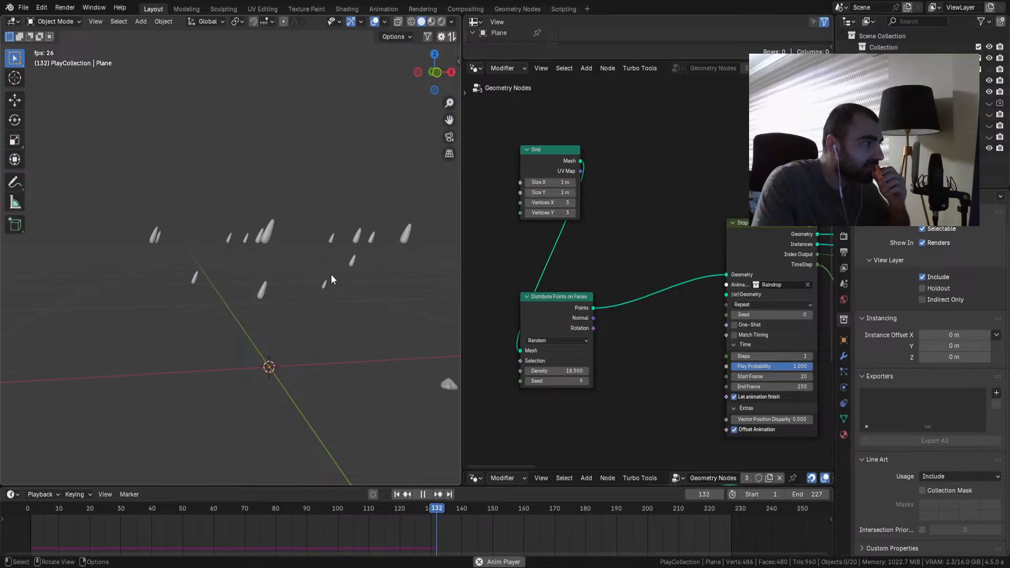
pyautogui.scroll(-2, 330, 274)
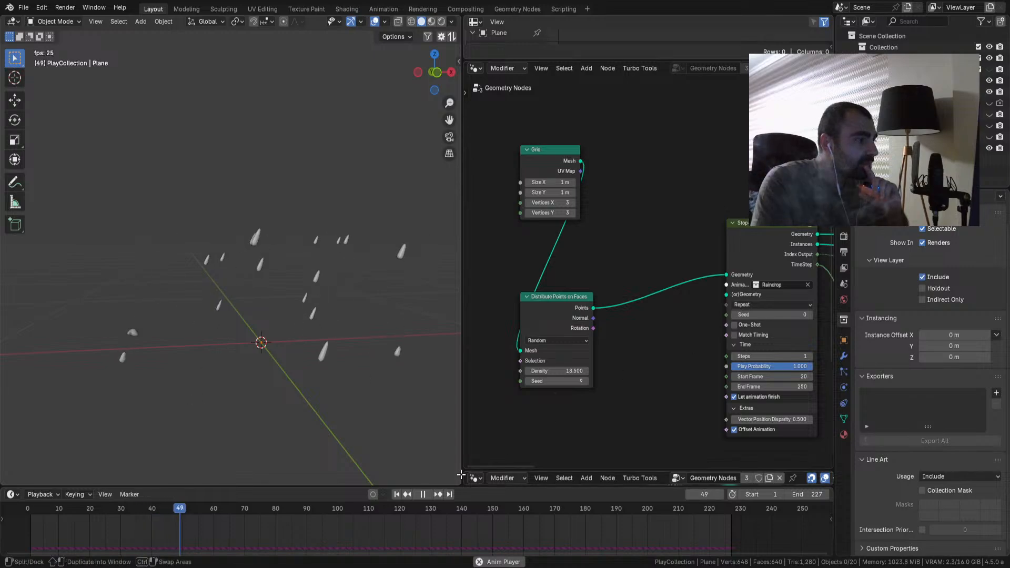
# Step: Set the Start Frame on the Stop-Motion Advanced V1 node to 0 and replay the animation from frame 1
pyautogui.click(423, 495)
pyautogui.click(397, 495)
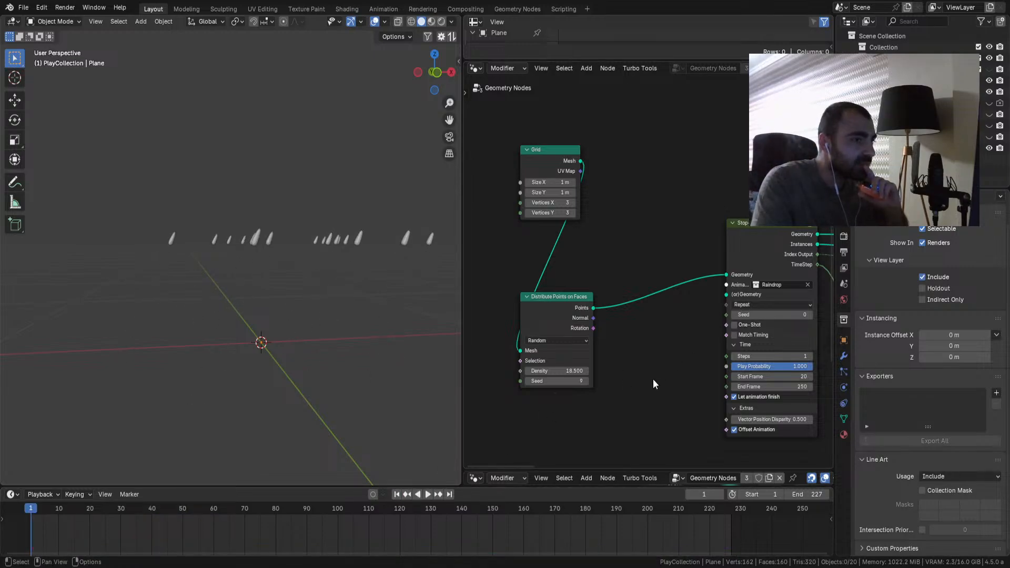
pyautogui.click(748, 377)
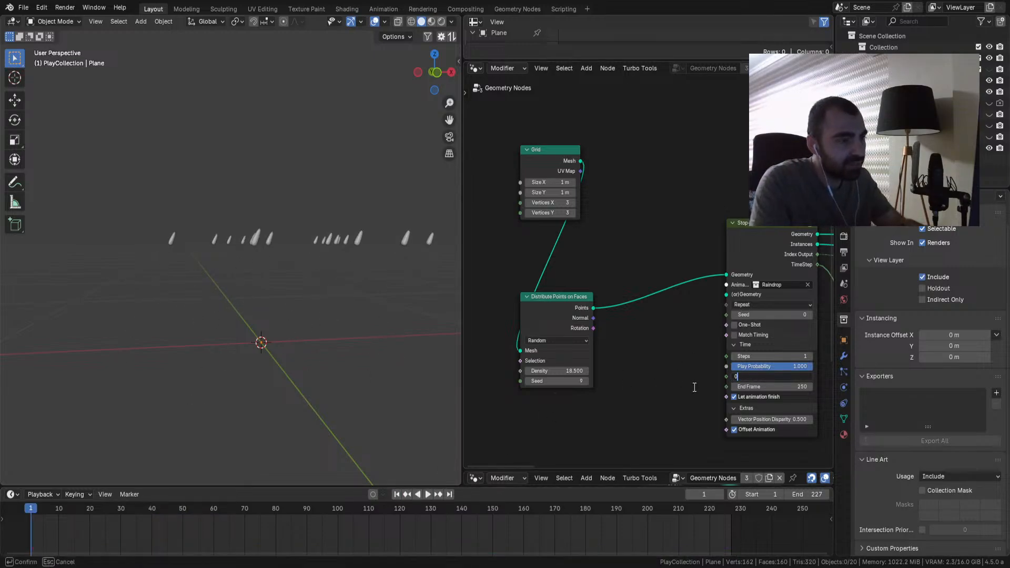
pyautogui.write('0')
pyautogui.press('Return')
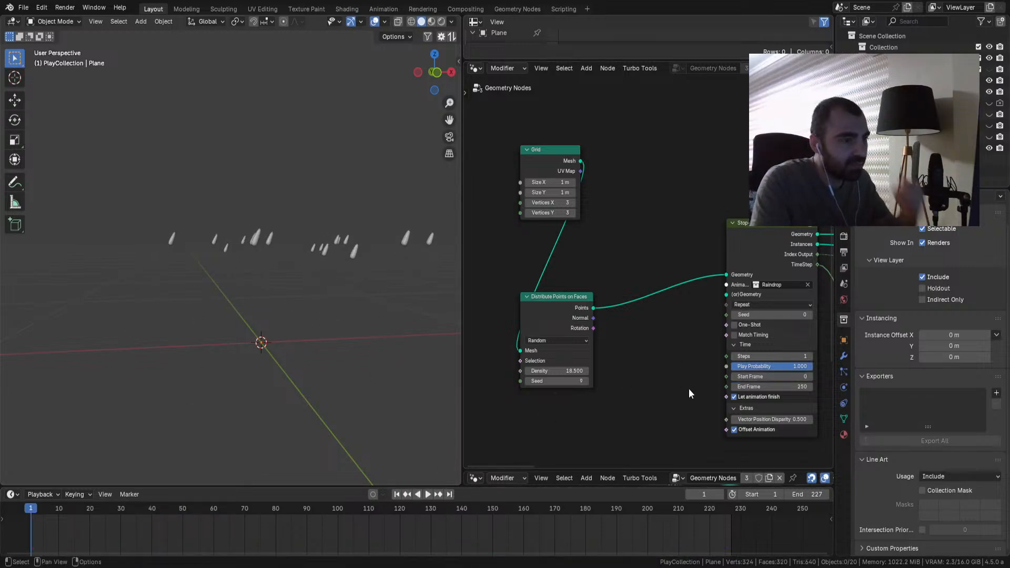
pyautogui.click(428, 495)
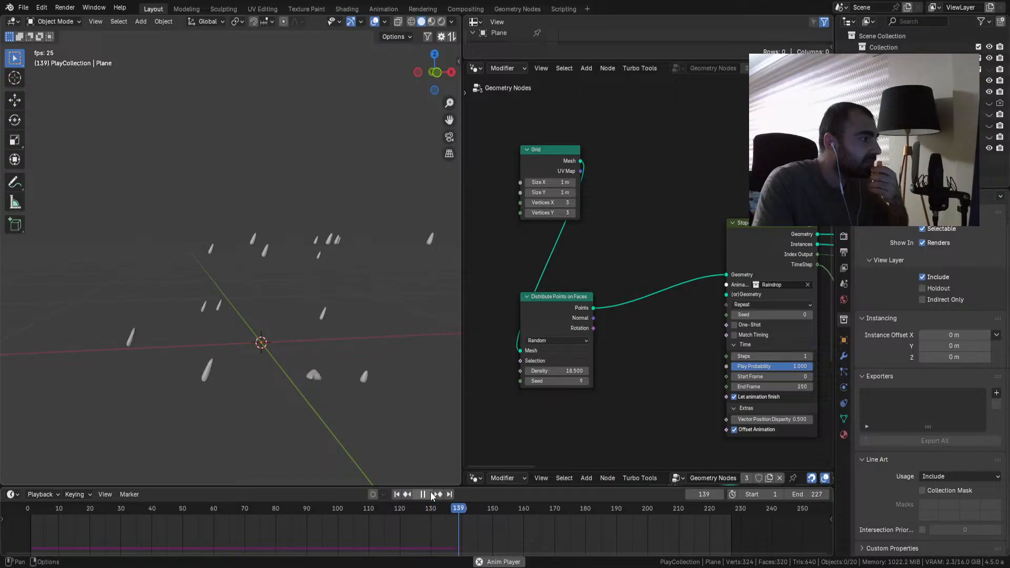
pyautogui.moveTo(346, 394); pyautogui.dragTo(310, 390, button='middle')
pyautogui.moveTo(703, 342); pyautogui.dragTo(646, 327, button='middle')
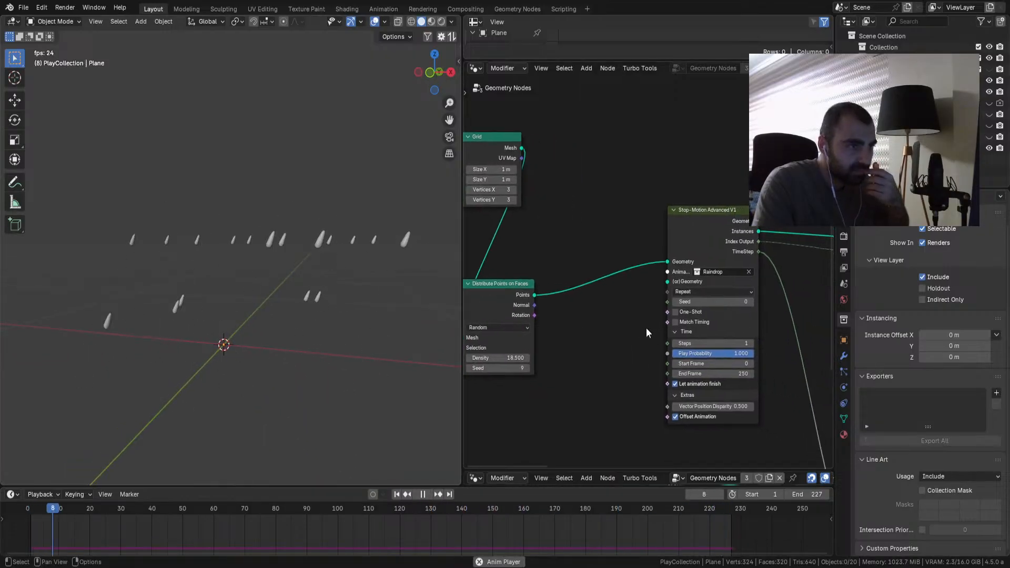
pyautogui.scroll(1, 647, 327)
pyautogui.scroll(-1, 359, 310)
pyautogui.press('space')
# Step: Try a UV sphere scaled to about 0.27 at the origin beneath the raindrops, and delete it again
pyautogui.hotkey('shift', 'a')
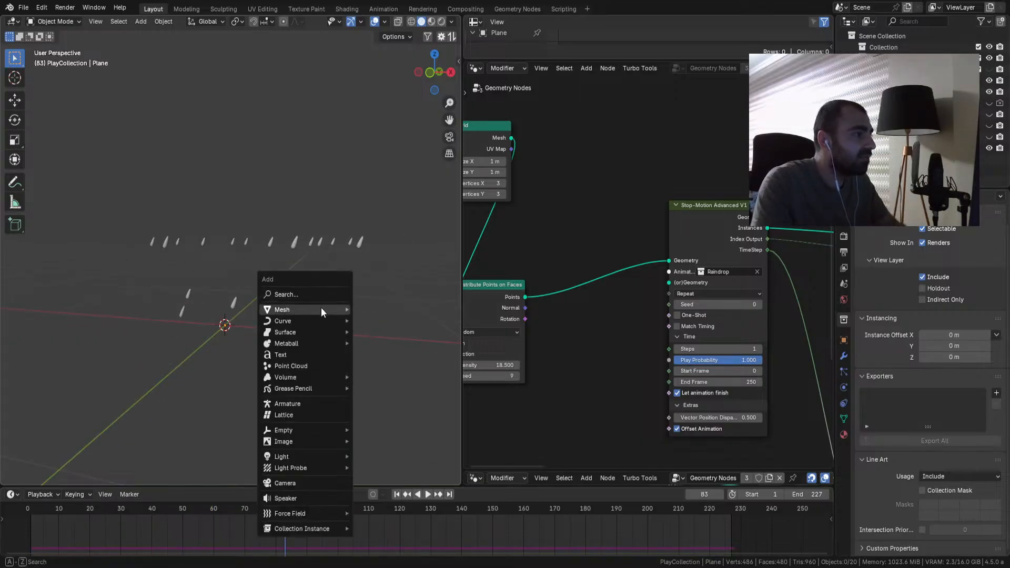
pyautogui.moveTo(321, 309)
pyautogui.click(374, 341)
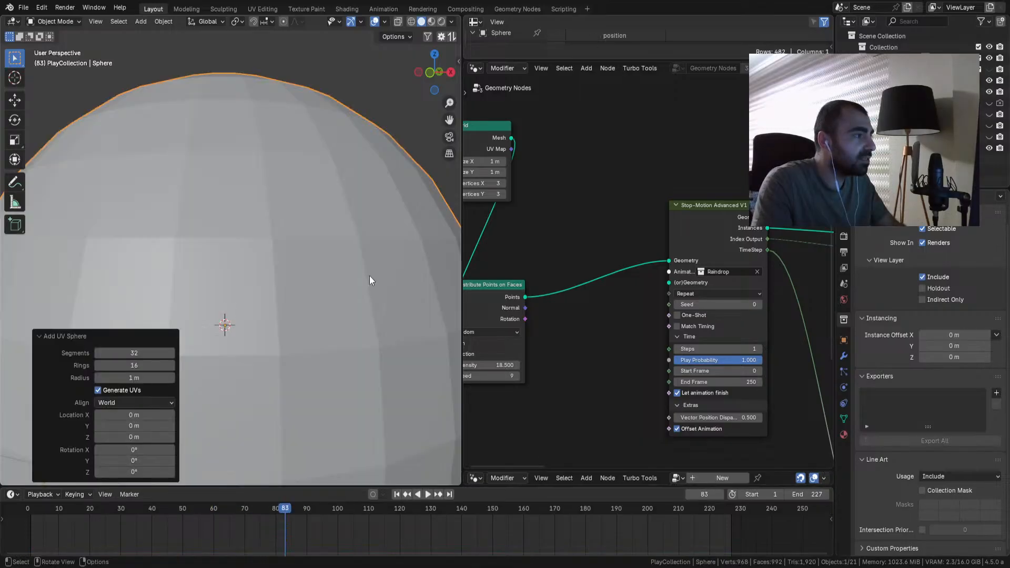
pyautogui.press('s')
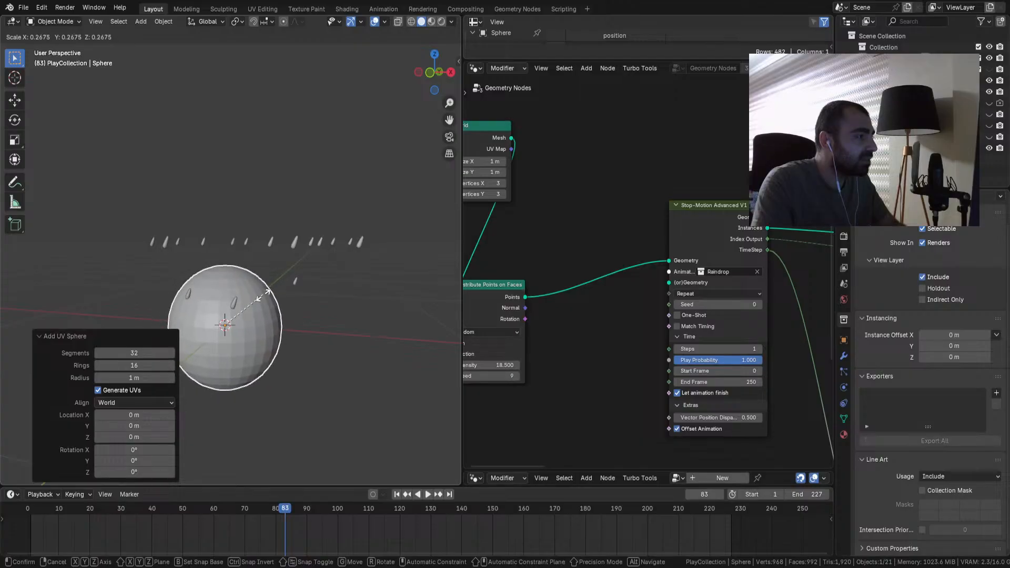
pyautogui.click(262, 293)
pyautogui.moveTo(260, 290)
pyautogui.mouseDown(button='middle')
pyautogui.moveTo(290, 295)
pyautogui.moveTo(253, 304)
pyautogui.mouseUp(button='middle')
pyautogui.press('Delete')
pyautogui.moveTo(318, 300); pyautogui.dragTo(288, 241, button='middle')
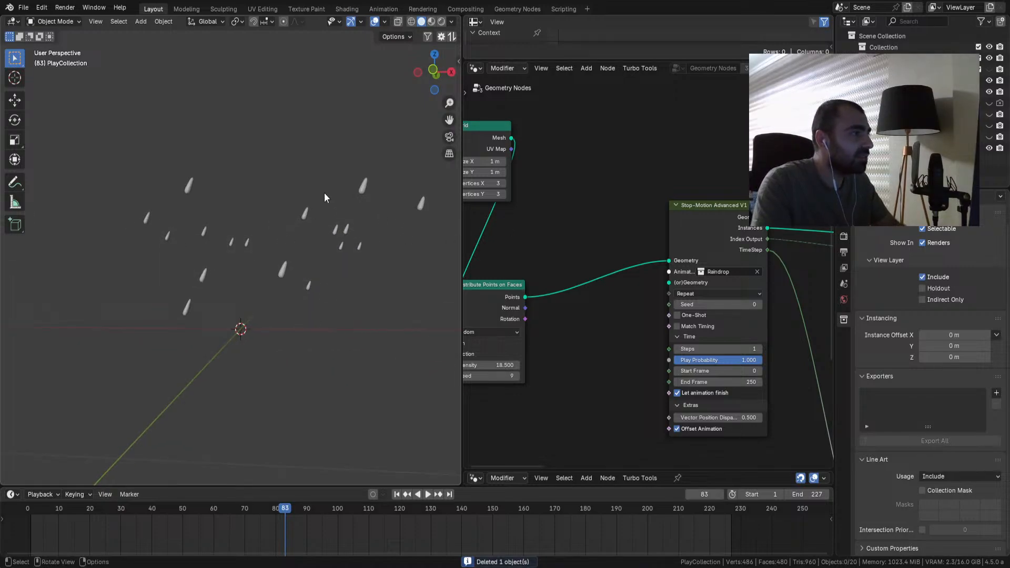
# Step: Move the Grid node in line above the Distribute Points on Faces node
pyautogui.click(483, 153)
pyautogui.moveTo(489, 236); pyautogui.dragTo(575, 270, button='middle')
pyautogui.moveTo(557, 177); pyautogui.dragTo(557, 191)
# Step: Annotate the viewport with a circle and several downward arrows illustrating rain falling over and around an object
pyautogui.moveTo(358, 260); pyautogui.dragTo(271, 256, button='middle')
pyautogui.click(15, 182)
pyautogui.moveTo(331, 288); pyautogui.dragTo(284, 282, button='middle')
pyautogui.moveTo(315, 261)
pyautogui.mouseDown()
pyautogui.moveTo(402, 270)
pyautogui.moveTo(300, 266)
pyautogui.mouseUp()
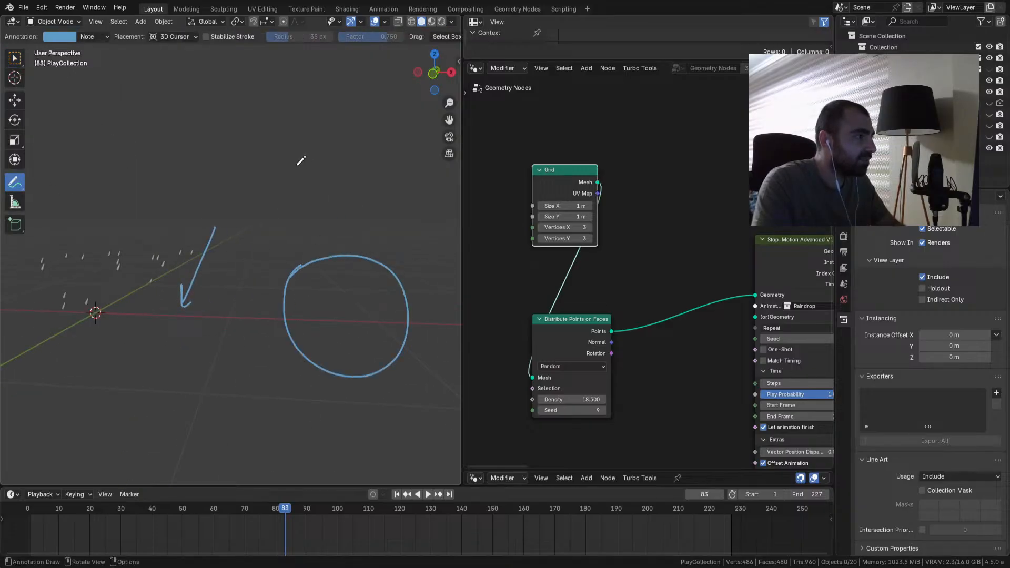
pyautogui.moveTo(242, 112)
pyautogui.mouseDown()
pyautogui.moveTo(457, 120)
pyautogui.moveTo(242, 140)
pyautogui.mouseUp()
pyautogui.moveTo(230, 315); pyautogui.dragTo(252, 292)
pyautogui.moveTo(291, 136); pyautogui.dragTo(292, 251)
pyautogui.moveTo(324, 217); pyautogui.dragTo(346, 209)
pyautogui.moveTo(368, 147); pyautogui.dragTo(375, 208)
pyautogui.keyDown('shift'); pyautogui.moveTo(403, 137); pyautogui.dragTo(300, 180, button='middle'); pyautogui.keyUp('shift')
pyautogui.moveTo(304, 180); pyautogui.dragTo(295, 262)
pyautogui.moveTo(294, 296); pyautogui.dragTo(314, 269)
pyautogui.moveTo(348, 183)
pyautogui.mouseDown()
pyautogui.moveTo(338, 337)
pyautogui.moveTo(354, 316)
pyautogui.mouseUp()
pyautogui.moveTo(385, 203)
pyautogui.mouseDown()
pyautogui.moveTo(351, 403)
pyautogui.moveTo(390, 351)
pyautogui.mouseUp()
# Step: Add a row of sketched raindrops above the annotated arrows as the rain source
pyautogui.moveTo(390, 321)
pyautogui.mouseDown(button='middle')
pyautogui.moveTo(300, 241)
pyautogui.moveTo(230, 214)
pyautogui.mouseUp(button='middle')
pyautogui.moveTo(172, 209)
pyautogui.mouseDown()
pyautogui.moveTo(170, 224)
pyautogui.moveTo(174, 211)
pyautogui.moveTo(210, 209)
pyautogui.mouseUp()
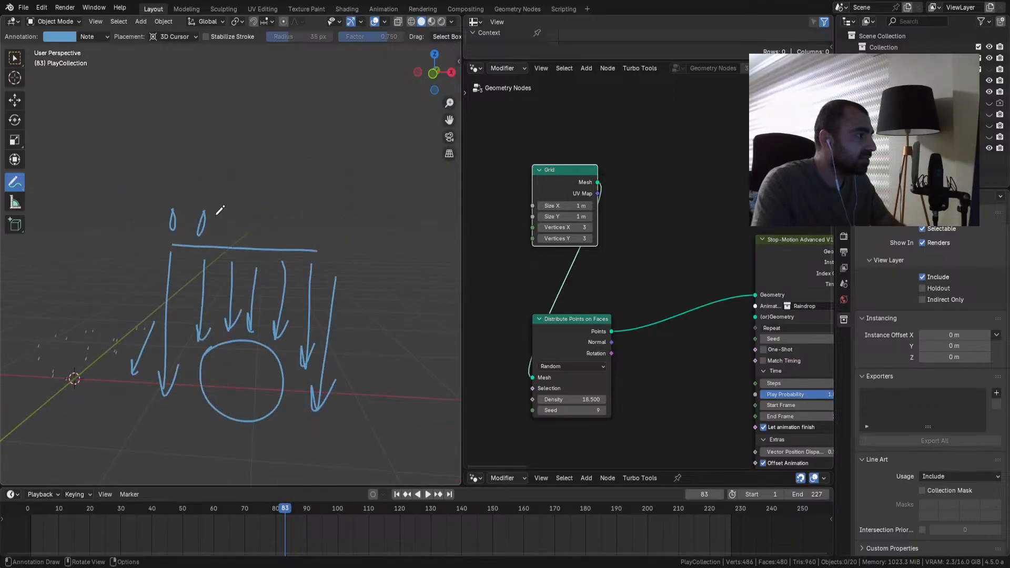
pyautogui.moveTo(237, 176)
pyautogui.mouseDown()
pyautogui.moveTo(262, 153)
pyautogui.moveTo(285, 186)
pyautogui.moveTo(296, 177)
pyautogui.moveTo(338, 224)
pyautogui.mouseUp()
pyautogui.scroll(-1, 322, 318)
pyautogui.moveTo(321, 317)
pyautogui.mouseDown(button='middle')
pyautogui.moveTo(365, 316)
pyautogui.moveTo(298, 321)
pyautogui.moveTo(287, 275)
pyautogui.mouseUp(button='middle')
# Step: Erase the annotation sketch, switch back to the Select Box tool and resume playback
pyautogui.moveTo(15, 182)
pyautogui.mouseDown()
pyautogui.moveTo(74, 231)
pyautogui.moveTo(74, 255)
pyautogui.mouseUp()
pyautogui.moveTo(199, 191)
pyautogui.mouseDown()
pyautogui.moveTo(188, 384)
pyautogui.moveTo(232, 375)
pyautogui.moveTo(316, 235)
pyautogui.mouseUp()
pyautogui.moveTo(254, 191)
pyautogui.mouseDown(button='middle')
pyautogui.moveTo(295, 237)
pyautogui.moveTo(208, 251)
pyautogui.mouseUp(button='middle')
pyautogui.press('w')
pyautogui.moveTo(301, 285); pyautogui.dragTo(287, 266, button='middle')
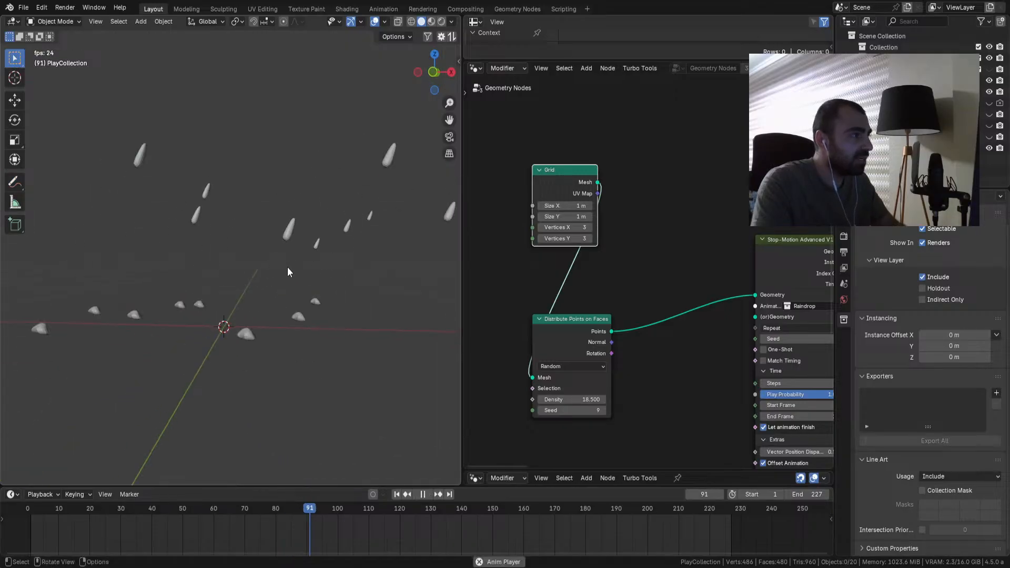
# Step: Pause the playback and mute the Translate Instances node
pyautogui.scroll(-1, 665, 334)
pyautogui.scroll(-4, 665, 334)
pyautogui.keyDown('shift'); pyautogui.moveTo(701, 332); pyautogui.dragTo(584, 326, button='middle'); pyautogui.keyUp('shift')
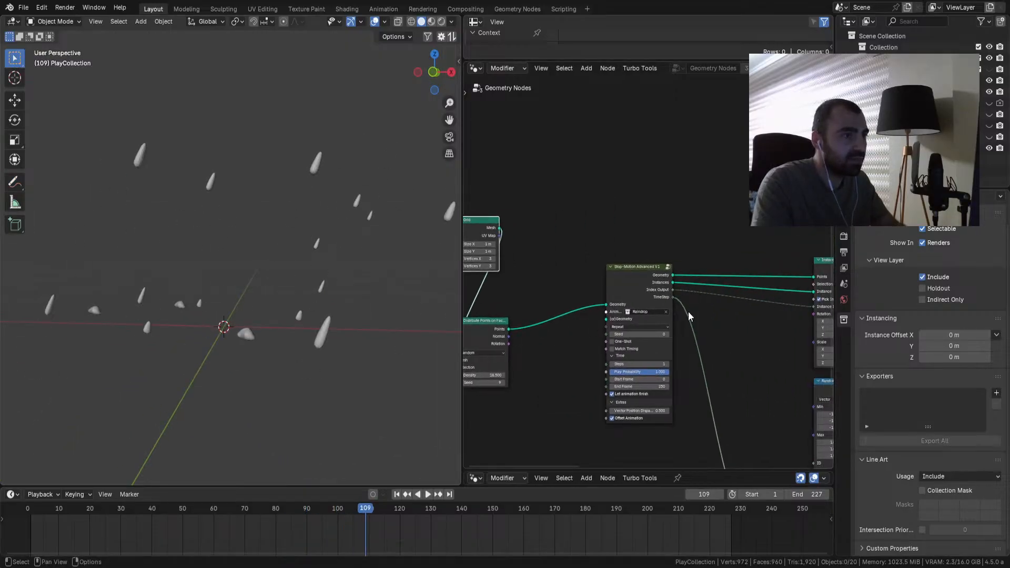
pyautogui.keyDown('shift'); pyautogui.moveTo(689, 316); pyautogui.dragTo(494, 296, button='middle'); pyautogui.keyUp('shift')
pyautogui.click(643, 241)
pyautogui.moveTo(729, 192); pyautogui.dragTo(599, 186, button='middle')
pyautogui.moveTo(603, 159); pyautogui.dragTo(574, 279)
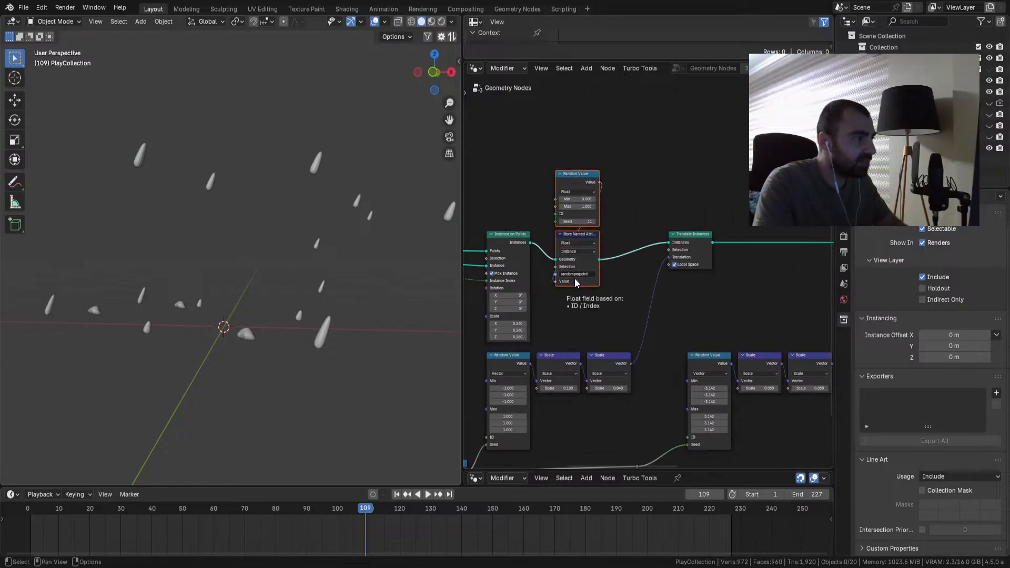
pyautogui.moveTo(617, 297); pyautogui.dragTo(527, 280, button='middle')
pyautogui.click(604, 224)
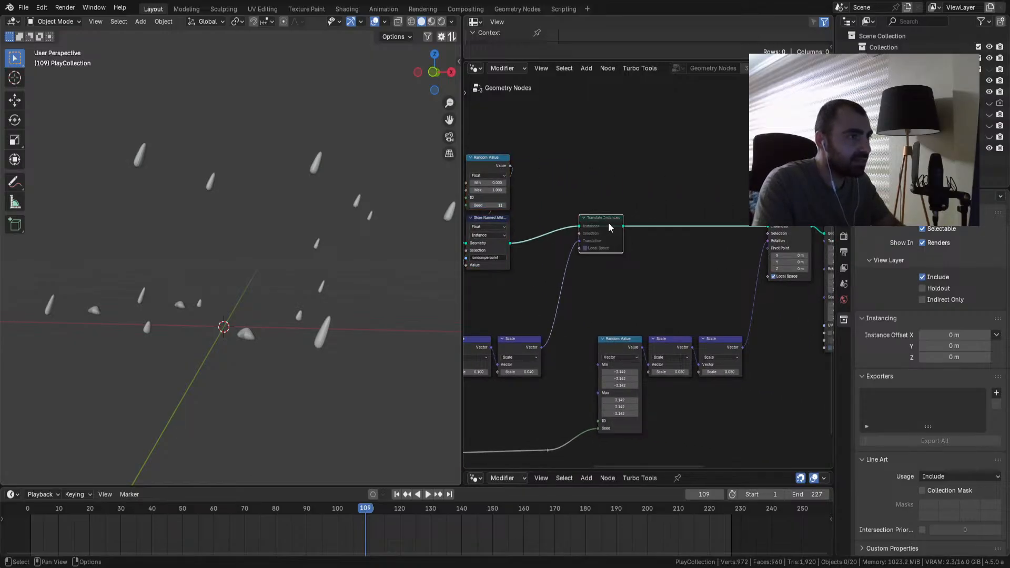
# Step: Mute the Rotate Instances node, the UV node after it and the Set Material node
pyautogui.moveTo(756, 229); pyautogui.dragTo(662, 248, button='middle')
pyautogui.moveTo(765, 223); pyautogui.dragTo(697, 264)
pyautogui.press('m')
pyautogui.moveTo(802, 232); pyautogui.dragTo(724, 242, button='middle')
pyautogui.click(724, 245)
pyautogui.press('m')
pyautogui.moveTo(622, 290); pyautogui.dragTo(505, 295, button='middle')
pyautogui.moveTo(656, 233); pyautogui.dragTo(520, 303)
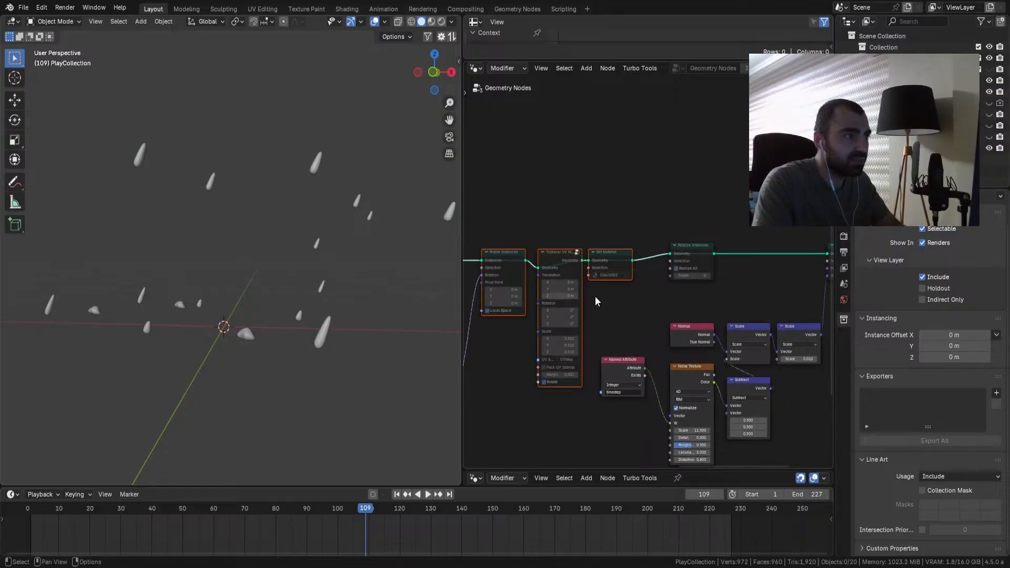
pyautogui.moveTo(656, 297); pyautogui.dragTo(486, 312, button='middle')
# Step: Toggle muting of the Realize Instances and Set Position nodes off and back on, and unmute Translate Instances
pyautogui.moveTo(707, 233); pyautogui.dragTo(516, 303)
pyautogui.press('m')
pyautogui.press('m')
pyautogui.press('m')
pyautogui.press('m')
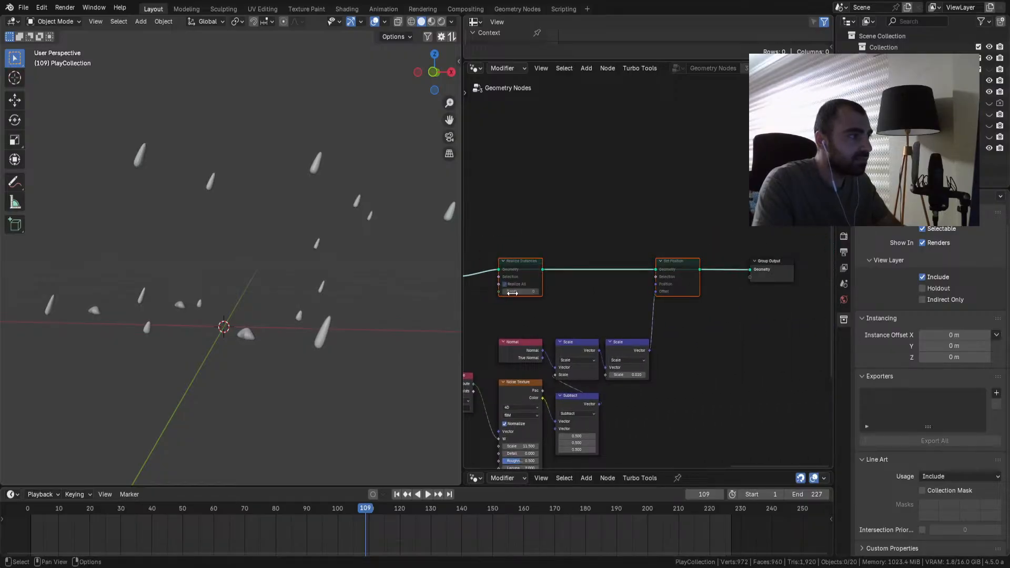
pyautogui.moveTo(516, 302); pyautogui.dragTo(547, 309, button='middle')
pyautogui.moveTo(583, 268); pyautogui.dragTo(520, 321)
pyautogui.press('m')
# Step: Open the Stop-Motion Advanced V1 node group to show its internal nodes
pyautogui.moveTo(519, 342); pyautogui.dragTo(725, 333, button='middle')
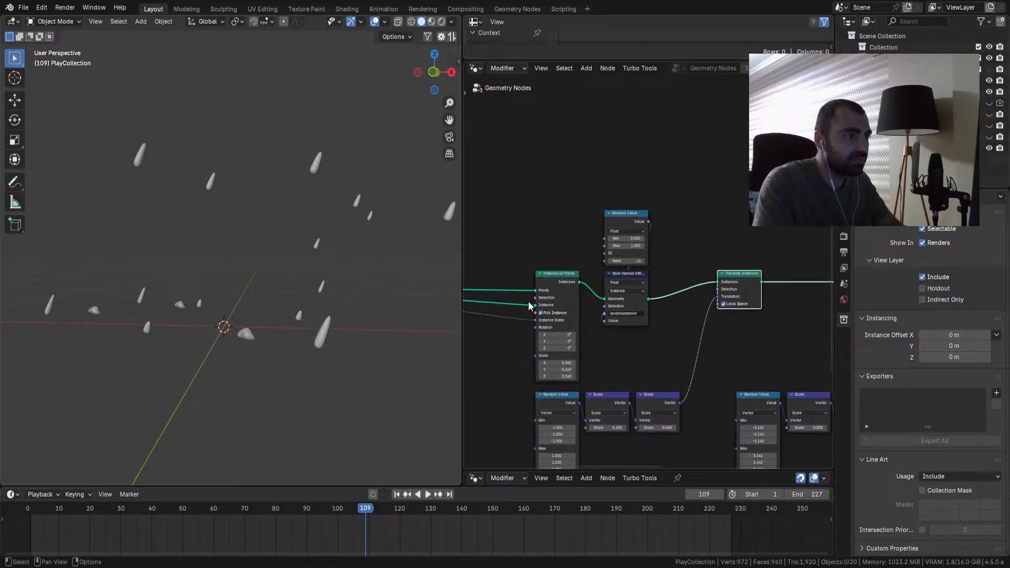
pyautogui.moveTo(552, 300); pyautogui.dragTo(747, 307, button='middle')
pyautogui.click(585, 288)
pyautogui.scroll(-5, 639, 290)
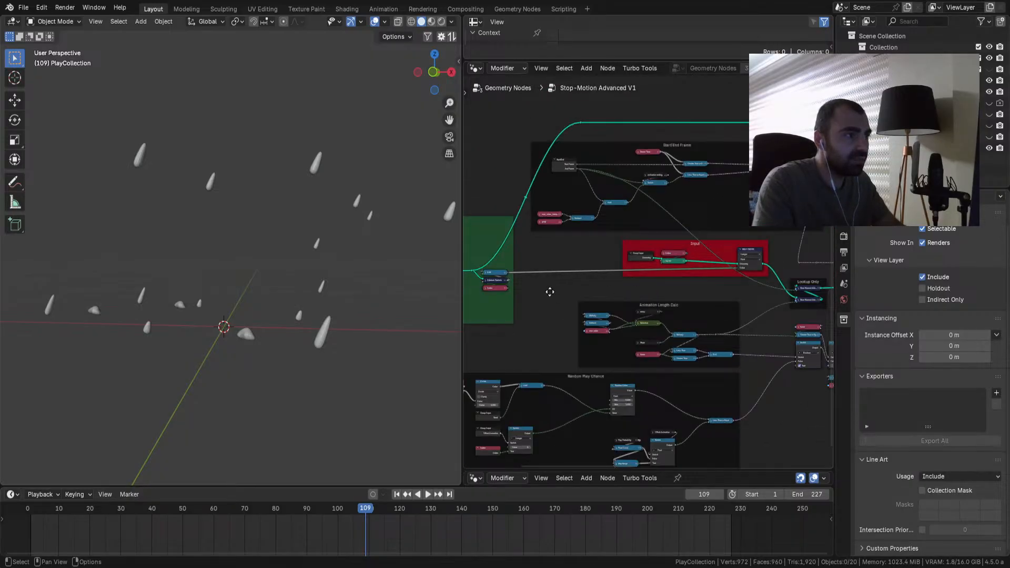
# Step: Mute the Join Geometry node in the Max Integer Calc frame, check the playback, and unmute it
pyautogui.moveTo(476, 291); pyautogui.dragTo(655, 303, button='middle')
pyautogui.scroll(7, 637, 305)
pyautogui.click(615, 289)
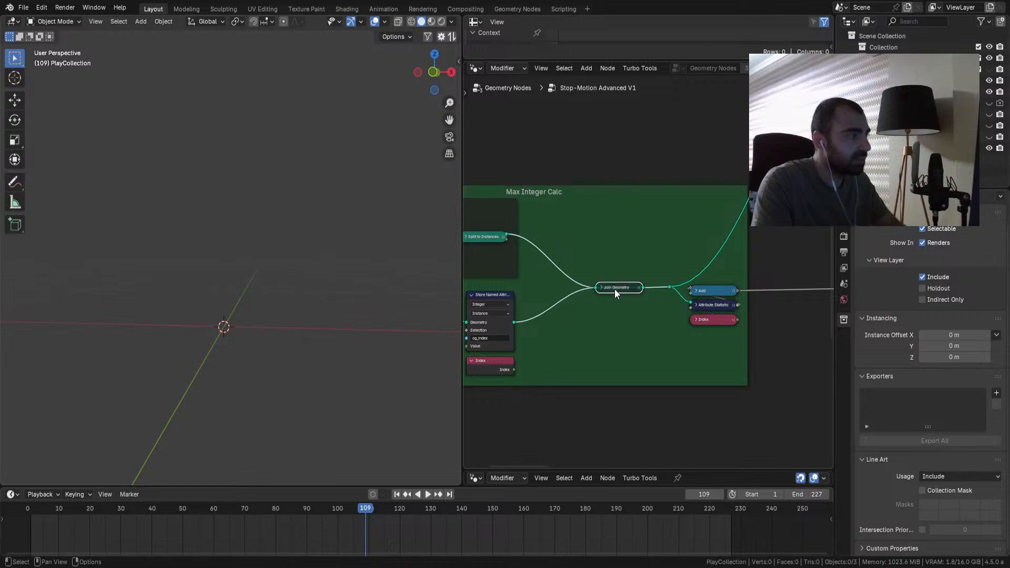
pyautogui.moveTo(377, 279); pyautogui.dragTo(318, 310, button='middle')
pyautogui.keyDown('ctrl'); pyautogui.moveTo(575, 255); pyautogui.dragTo(595, 287, button='right'); pyautogui.keyUp('ctrl')
pyautogui.scroll(4, 281, 304)
pyautogui.press('space')
pyautogui.press('space')
pyautogui.moveTo(649, 324); pyautogui.dragTo(600, 336, button='middle')
pyautogui.moveTo(564, 293); pyautogui.dragTo(641, 307, button='middle')
pyautogui.moveTo(536, 259); pyautogui.dragTo(642, 311)
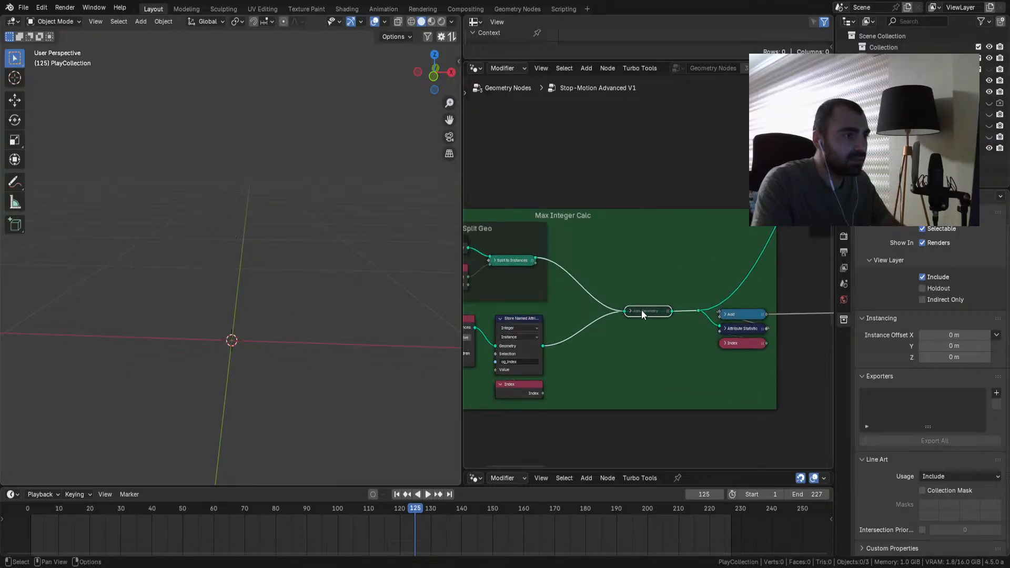
# Step: Examine the Input, Animation Length Calc and Random Play Chance frames, including the Index node feeding the Switch
pyautogui.moveTo(679, 370); pyautogui.dragTo(571, 361, button='middle')
pyautogui.scroll(-7, 621, 353)
pyautogui.moveTo(674, 342); pyautogui.dragTo(582, 328, button='middle')
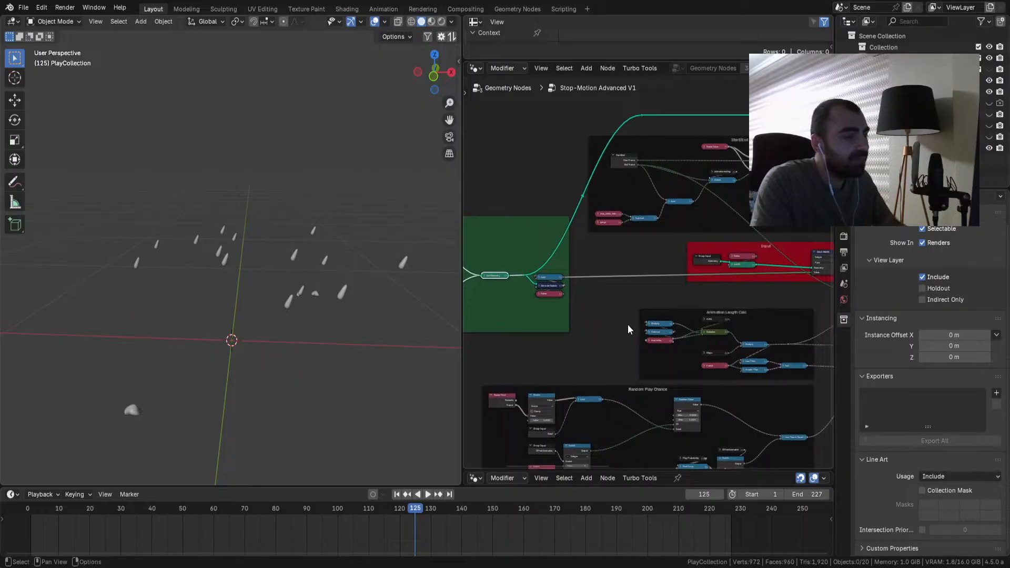
pyautogui.scroll(3, 592, 333)
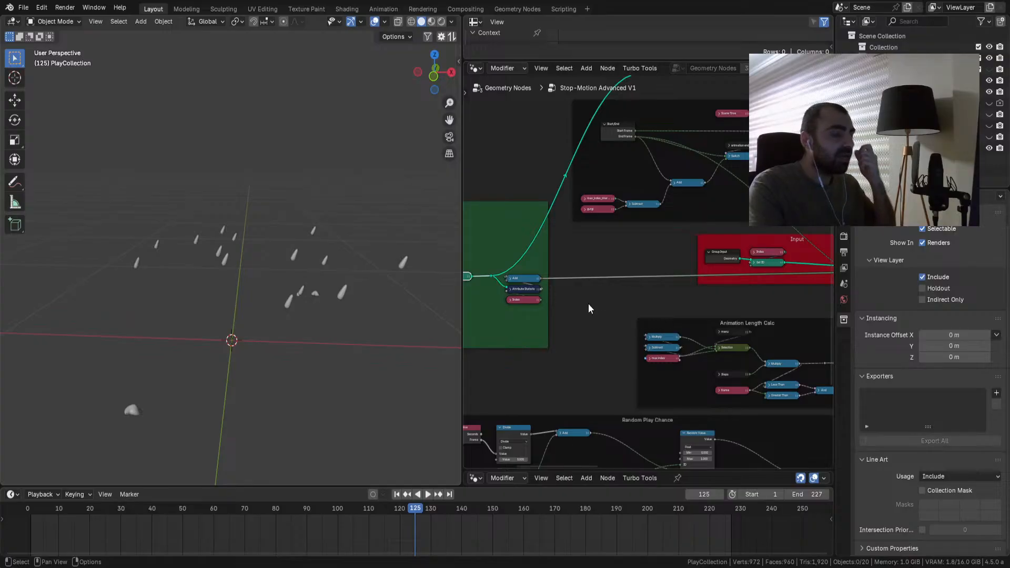
pyautogui.scroll(-2, 599, 299)
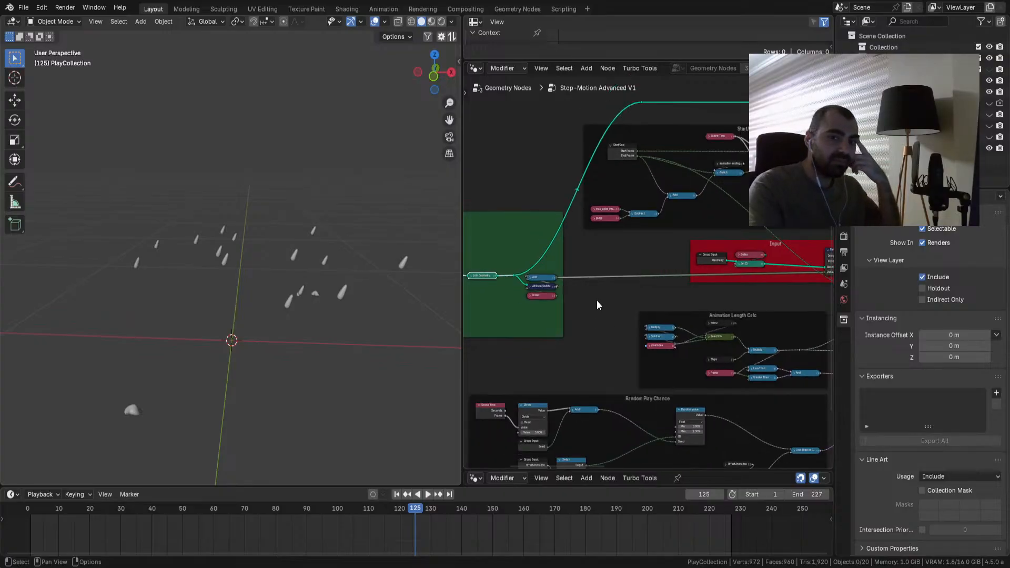
pyautogui.moveTo(697, 314); pyautogui.dragTo(494, 327, button='middle')
pyautogui.scroll(2, 494, 326)
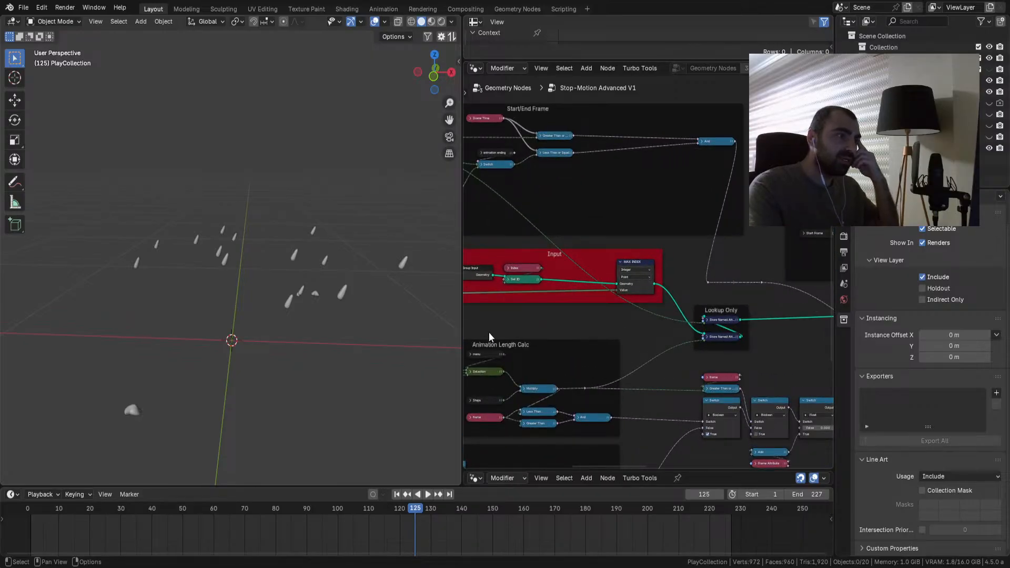
pyautogui.moveTo(636, 266); pyautogui.dragTo(646, 270)
pyautogui.click(646, 270)
pyautogui.moveTo(687, 334); pyautogui.dragTo(676, 278, button='middle')
pyautogui.moveTo(619, 334); pyautogui.dragTo(699, 321, button='middle')
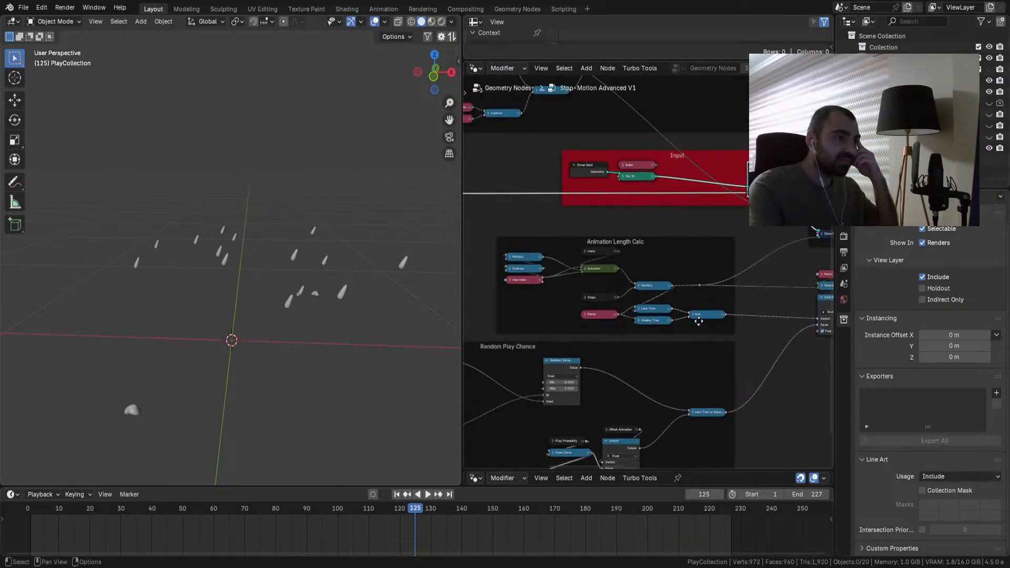
pyautogui.moveTo(673, 371); pyautogui.dragTo(721, 293, button='middle')
pyautogui.scroll(2, 722, 294)
pyautogui.moveTo(676, 332); pyautogui.dragTo(482, 293, button='middle')
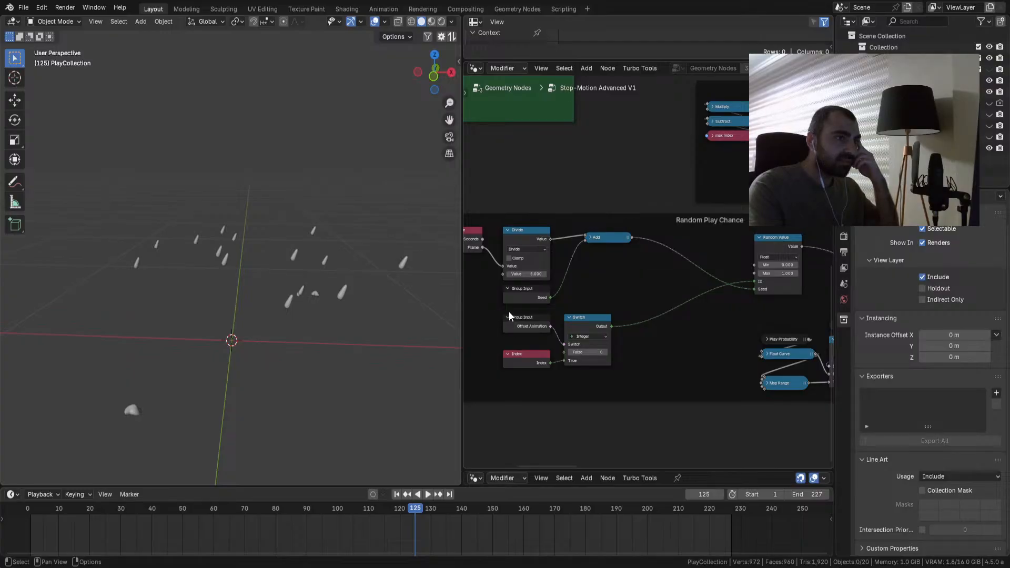
pyautogui.scroll(-4, 513, 315)
pyautogui.scroll(3, 545, 324)
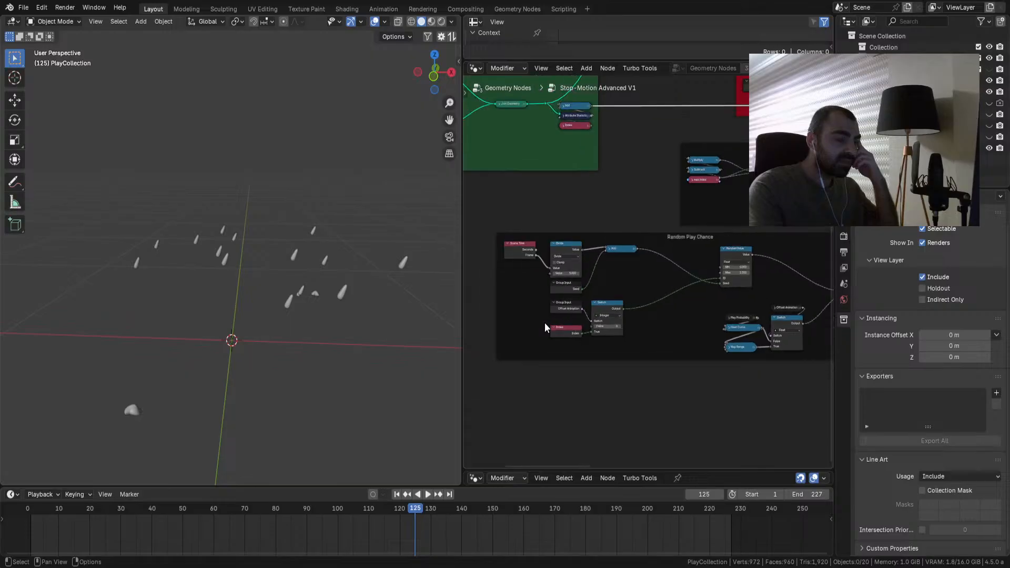
pyautogui.click(552, 353)
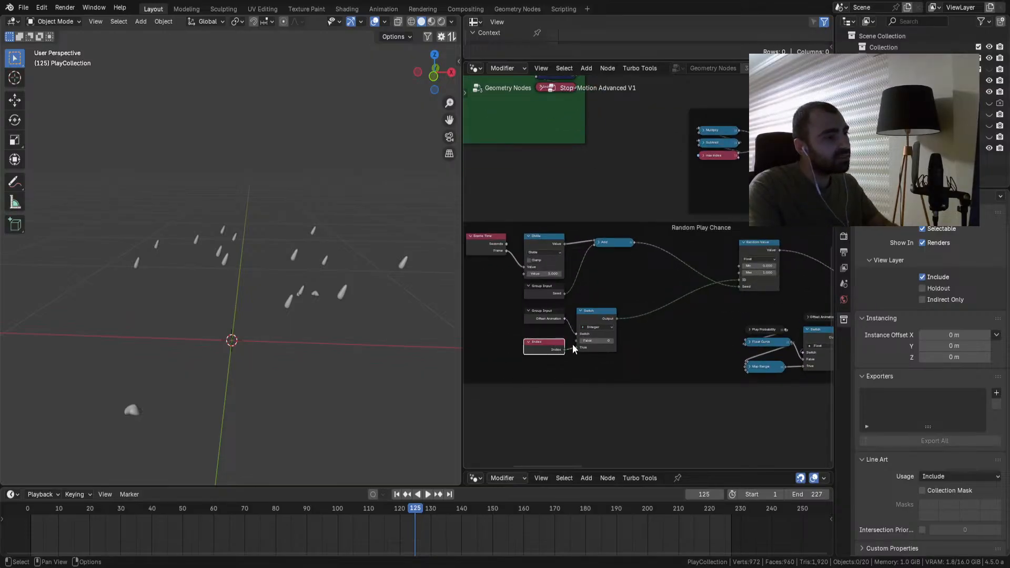
pyautogui.moveTo(557, 355)
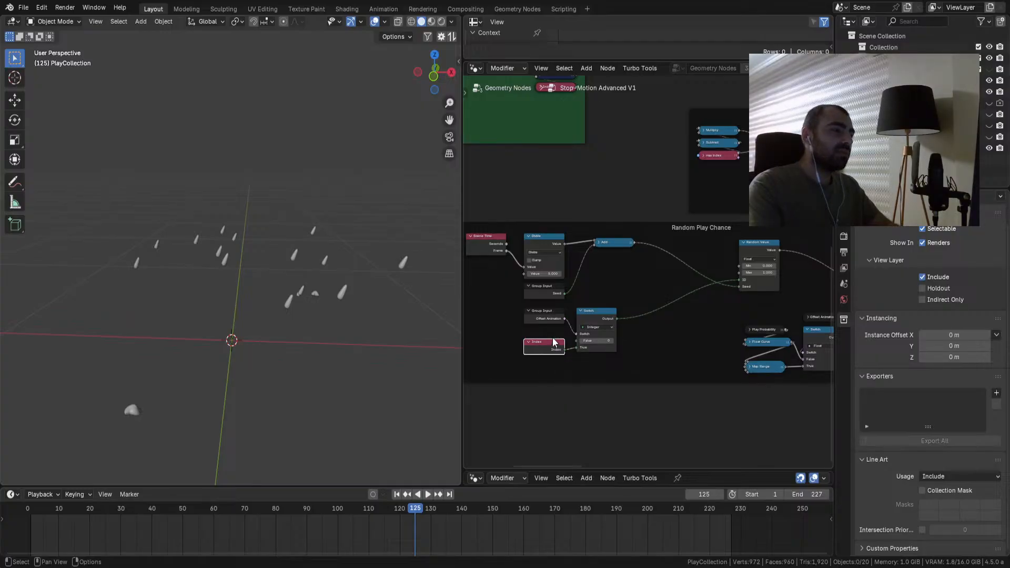
# Step: Replace the Index node on the Switch's True input in Random Play Chance with an integer Named Attribute node reading og_index
pyautogui.scroll(-5, 562, 317)
pyautogui.moveTo(574, 265); pyautogui.dragTo(729, 357, button='middle')
pyautogui.scroll(2, 673, 306)
pyautogui.scroll(3, 672, 307)
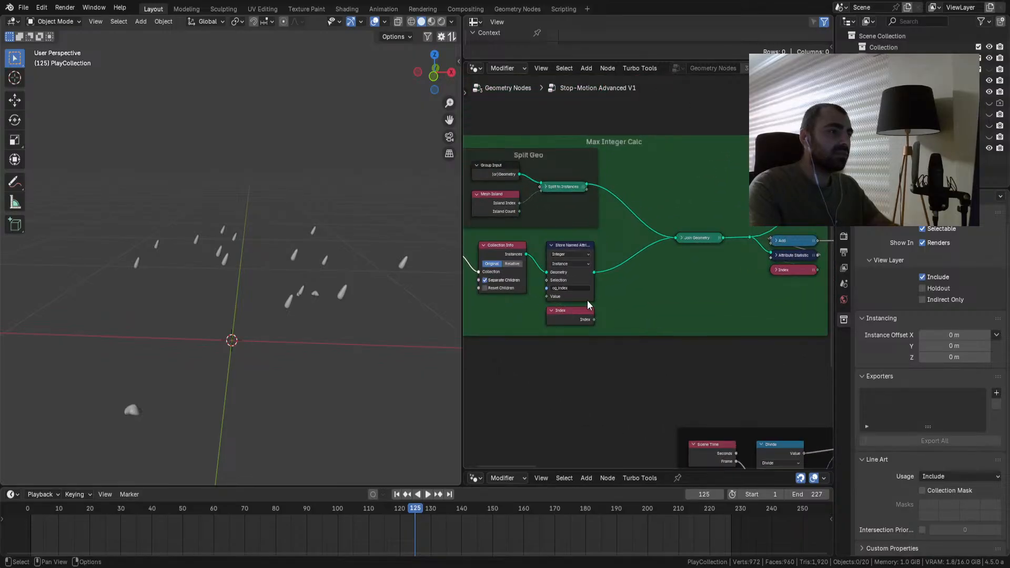
pyautogui.moveTo(621, 361); pyautogui.dragTo(547, 200, button='middle')
pyautogui.moveTo(679, 357); pyautogui.dragTo(600, 219, button='middle')
pyautogui.scroll(4, 604, 226)
pyautogui.press('q')
pyautogui.click(580, 318)
pyautogui.click(595, 316)
pyautogui.click(614, 370)
pyautogui.click(616, 398)
pyautogui.moveTo(657, 332); pyautogui.dragTo(678, 296)
pyautogui.click(628, 295)
pyautogui.press('x')
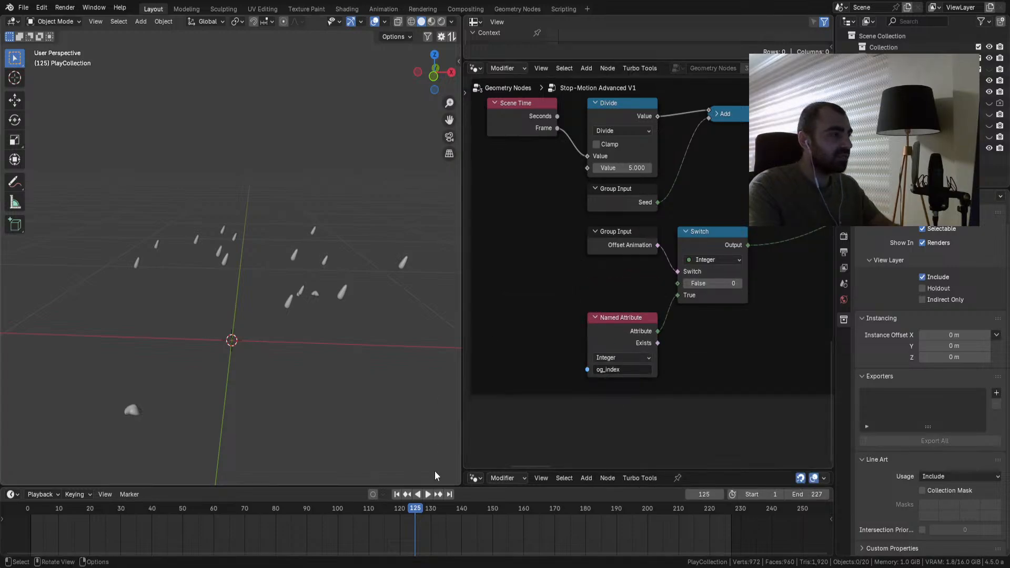
# Step: Play the animation from the first frame, check it against the group's outer settings, return inside the group and pause
pyautogui.click(397, 495)
pyautogui.press('space')
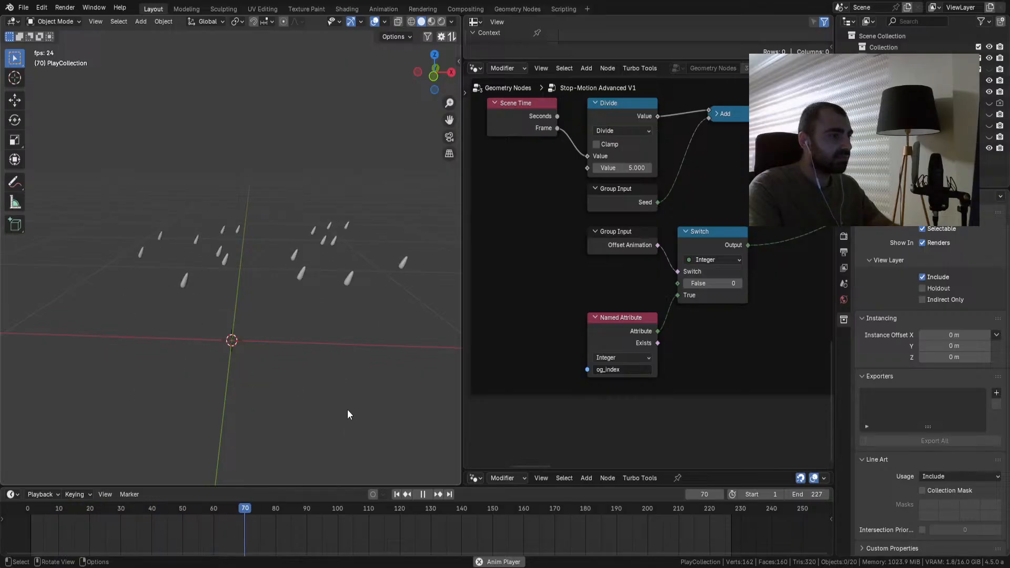
pyautogui.press('space')
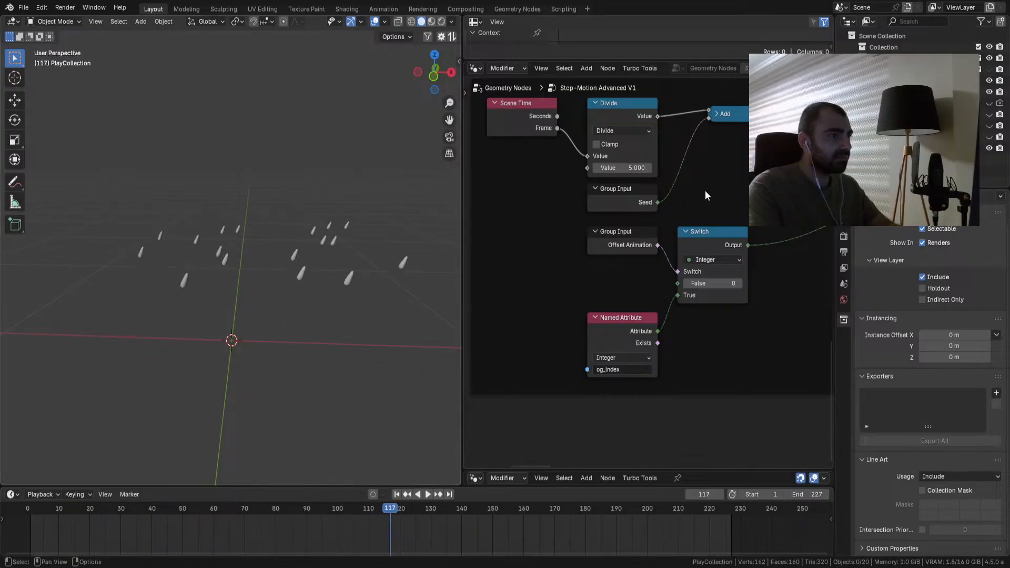
pyautogui.press('Tab')
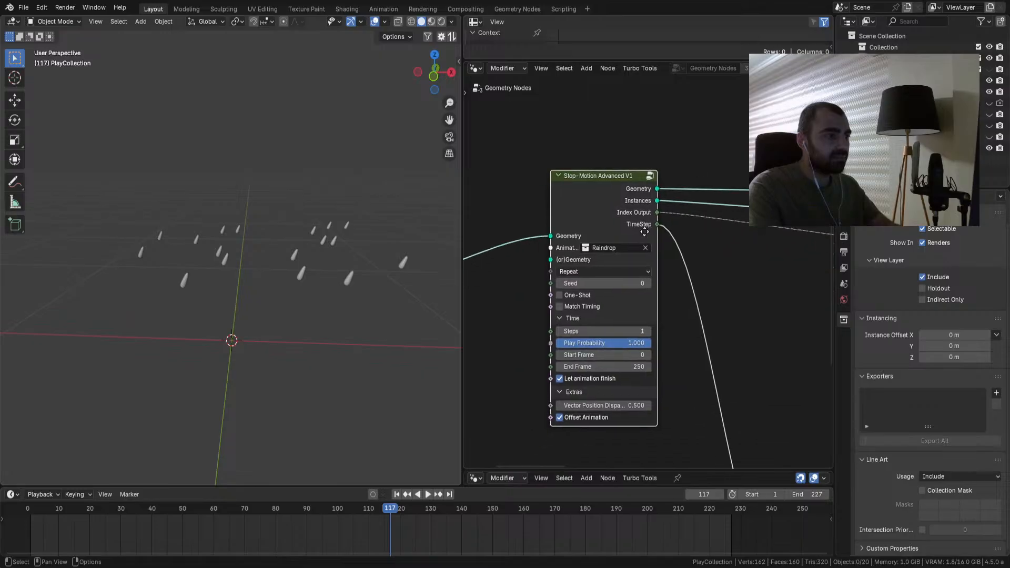
pyautogui.press('space')
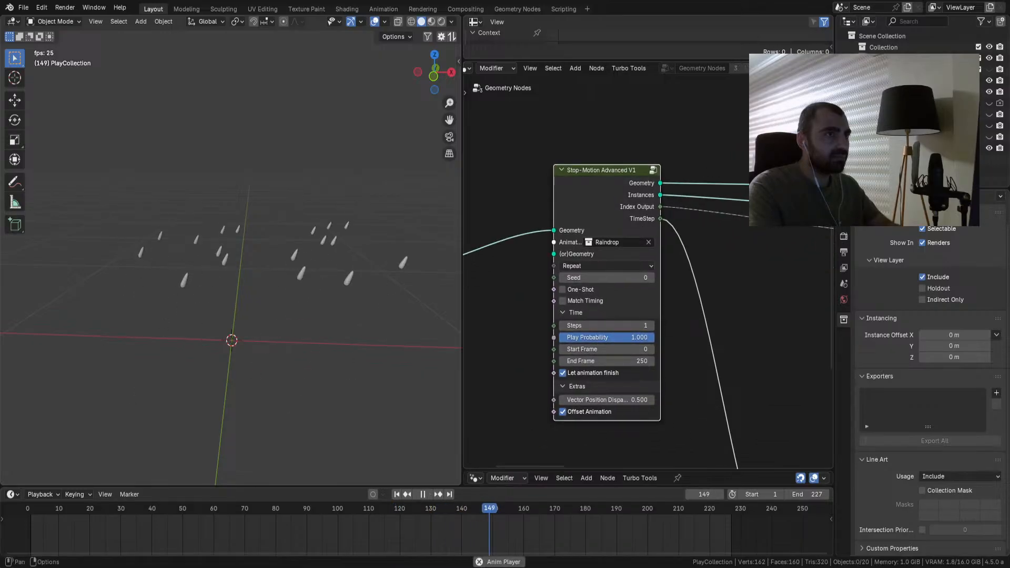
pyautogui.press('Tab')
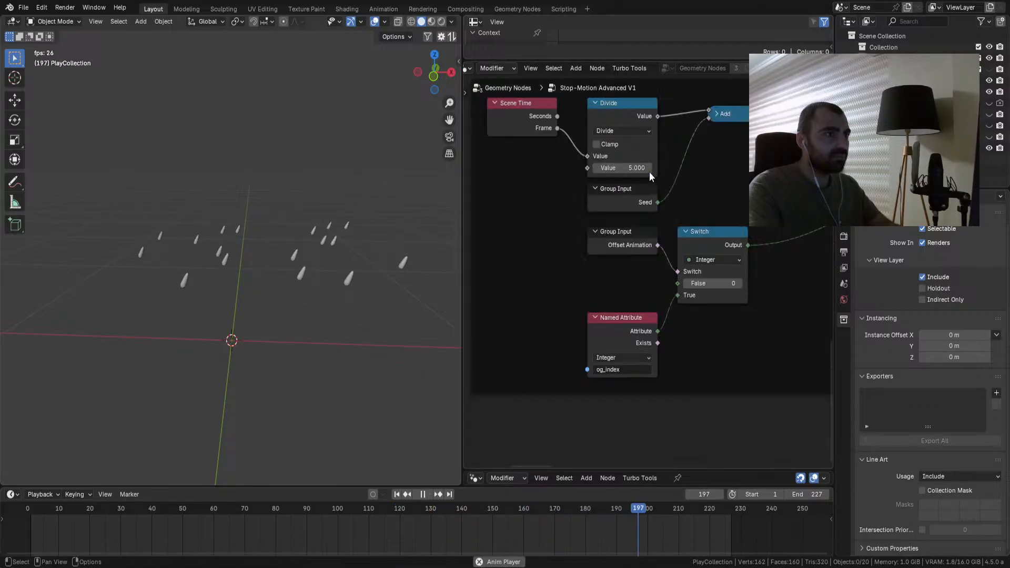
pyautogui.scroll(1, 649, 273)
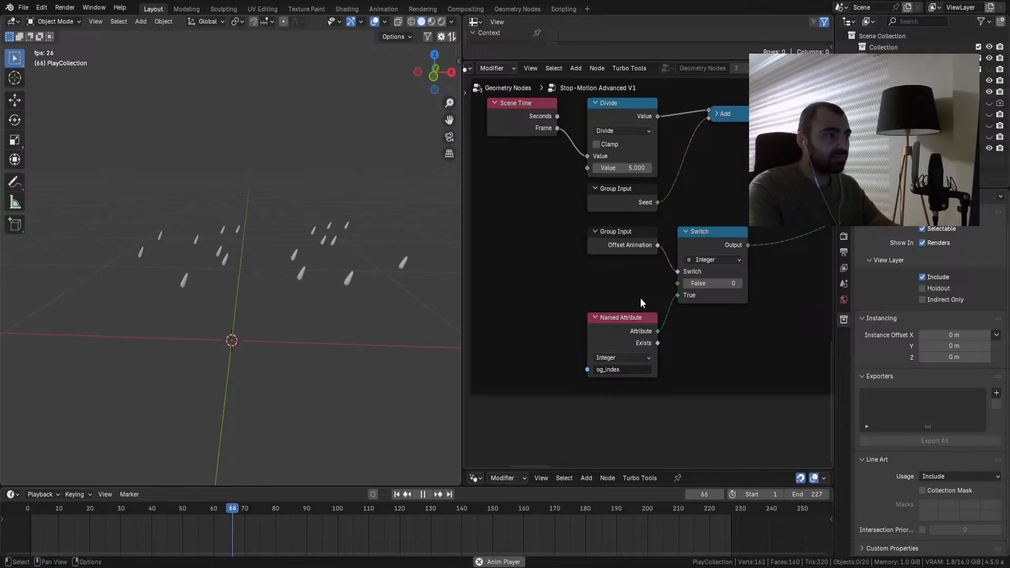
pyautogui.press('space')
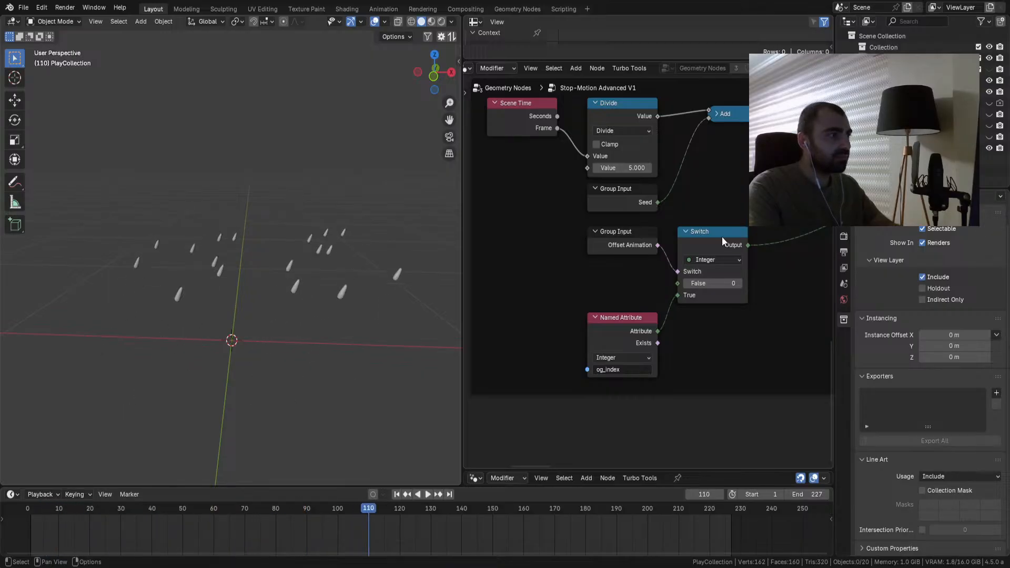
# Step: Remove the two Store Named Attribute nodes in the Lookup Only frame while keeping the geometry link connected
pyautogui.keyDown('shift'); pyautogui.moveTo(767, 208); pyautogui.dragTo(644, 313, button='middle'); pyautogui.keyUp('shift')
pyautogui.scroll(-8, 655, 276)
pyautogui.keyDown('shift'); pyautogui.moveTo(747, 224); pyautogui.dragTo(813, 384, button='middle'); pyautogui.keyUp('shift')
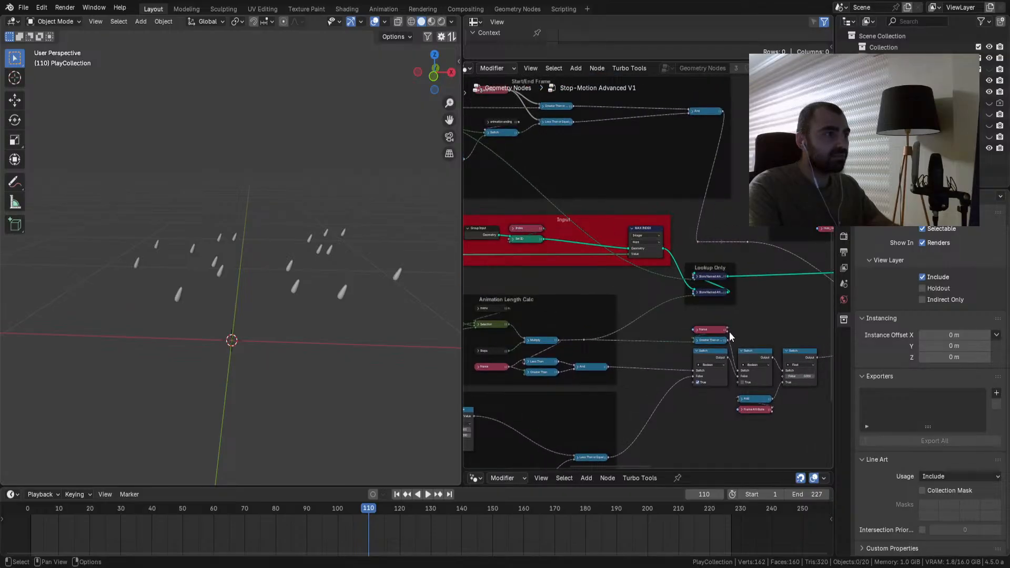
pyautogui.keyDown('shift'); pyautogui.moveTo(729, 332); pyautogui.dragTo(527, 318, button='middle'); pyautogui.keyUp('shift')
pyautogui.moveTo(665, 247); pyautogui.dragTo(604, 288)
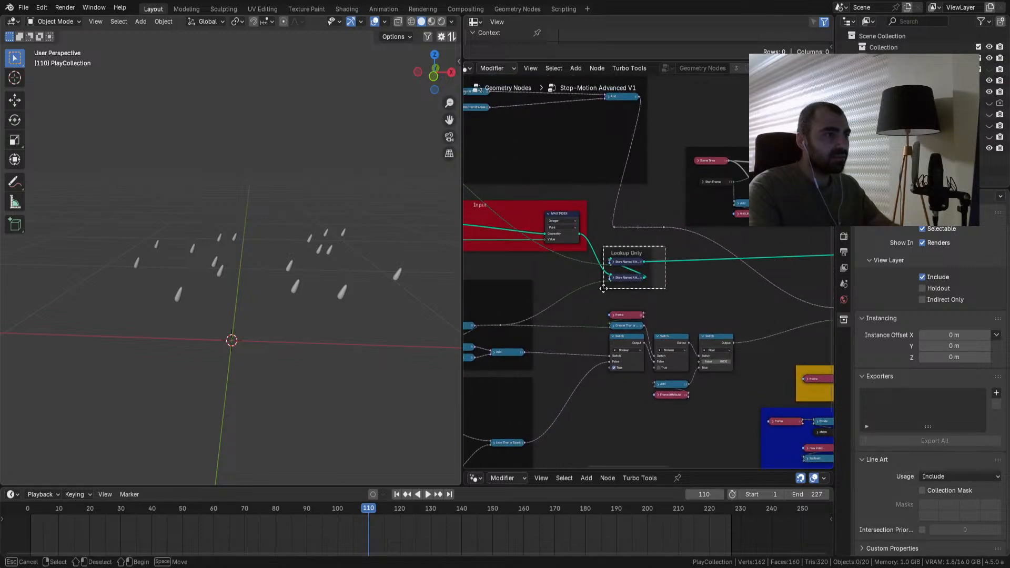
pyautogui.hotkey('ctrl', 'x')
# Step: Tidy the reroutes on the link leaving the Start/End Frame section
pyautogui.keyDown('shift'); pyautogui.moveTo(646, 283); pyautogui.dragTo(609, 309, button='middle'); pyautogui.keyUp('shift')
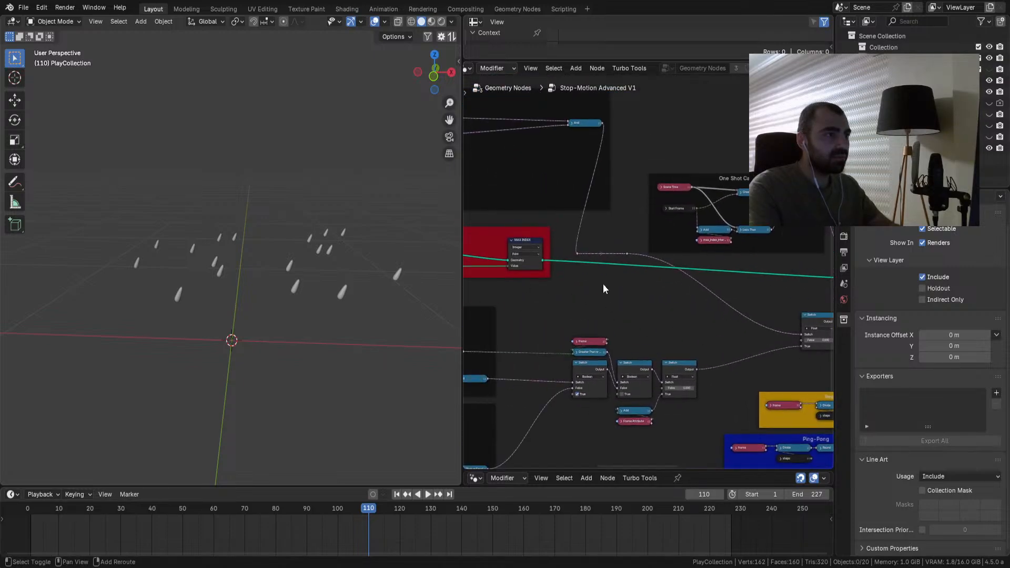
pyautogui.moveTo(579, 254); pyautogui.dragTo(618, 255)
pyautogui.moveTo(664, 254)
pyautogui.mouseDown(button='middle')
pyautogui.moveTo(512, 257)
pyautogui.moveTo(751, 257)
pyautogui.moveTo(584, 243)
pyautogui.moveTo(580, 279)
pyautogui.moveTo(489, 292)
pyautogui.mouseUp(button='middle')
pyautogui.scroll(2, 685, 261)
pyautogui.moveTo(672, 262)
pyautogui.mouseDown()
pyautogui.moveTo(576, 291)
pyautogui.moveTo(617, 268)
pyautogui.mouseUp()
pyautogui.moveTo(608, 264); pyautogui.dragTo(550, 292)
pyautogui.moveTo(718, 238); pyautogui.dragTo(647, 249, button='middle')
pyautogui.moveTo(708, 258)
pyautogui.mouseDown(button='middle')
pyautogui.moveTo(586, 243)
pyautogui.moveTo(525, 314)
pyautogui.moveTo(528, 384)
pyautogui.moveTo(607, 340)
pyautogui.moveTo(630, 282)
pyautogui.moveTo(652, 290)
pyautogui.mouseUp(button='middle')
# Step: Select the Store Named Attribute and Index nodes in Max Integer Calc, and temporarily show the source raindrop objects in the viewport
pyautogui.press('b')
pyautogui.moveTo(568, 349); pyautogui.dragTo(567, 356)
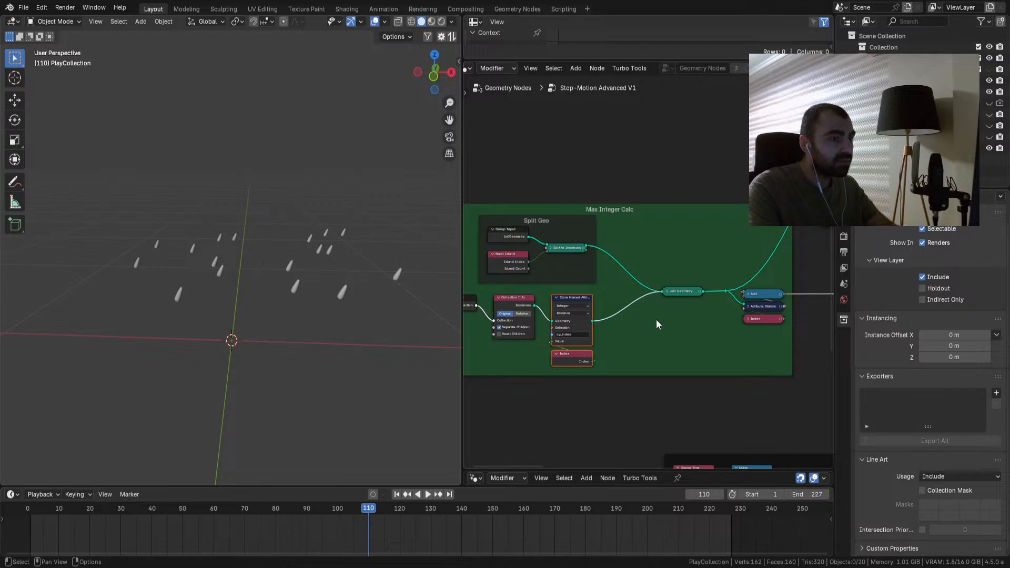
pyautogui.click(989, 70)
pyautogui.scroll(-7, 359, 210)
pyautogui.scroll(6, 337, 221)
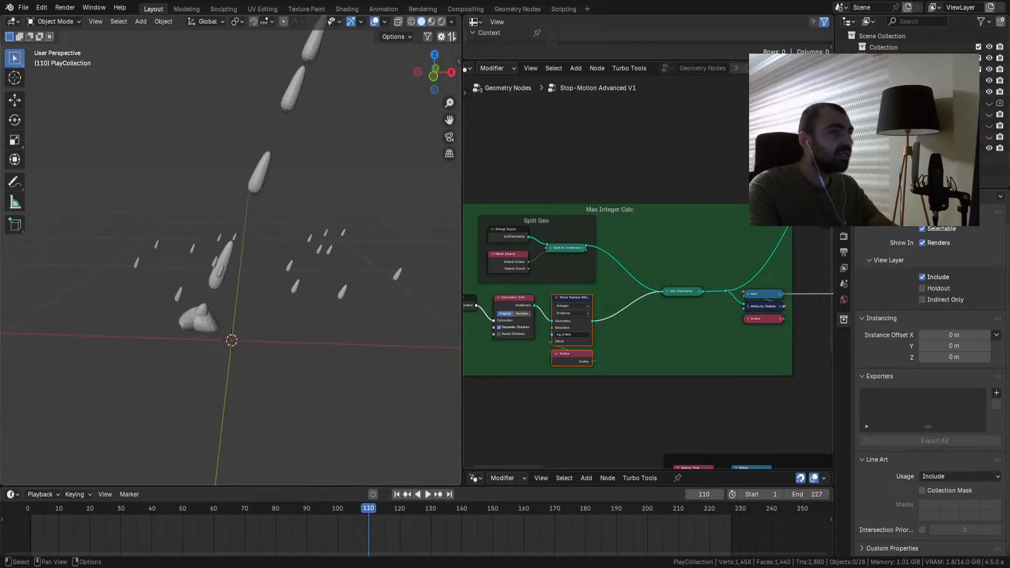
pyautogui.click(990, 71)
# Step: Delete the og_index Named Attribute node from the Random Play Chance frame
pyautogui.moveTo(562, 242); pyautogui.dragTo(456, 51, button='middle')
pyautogui.moveTo(772, 421); pyautogui.dragTo(759, 348, button='middle')
pyautogui.scroll(2, 667, 351)
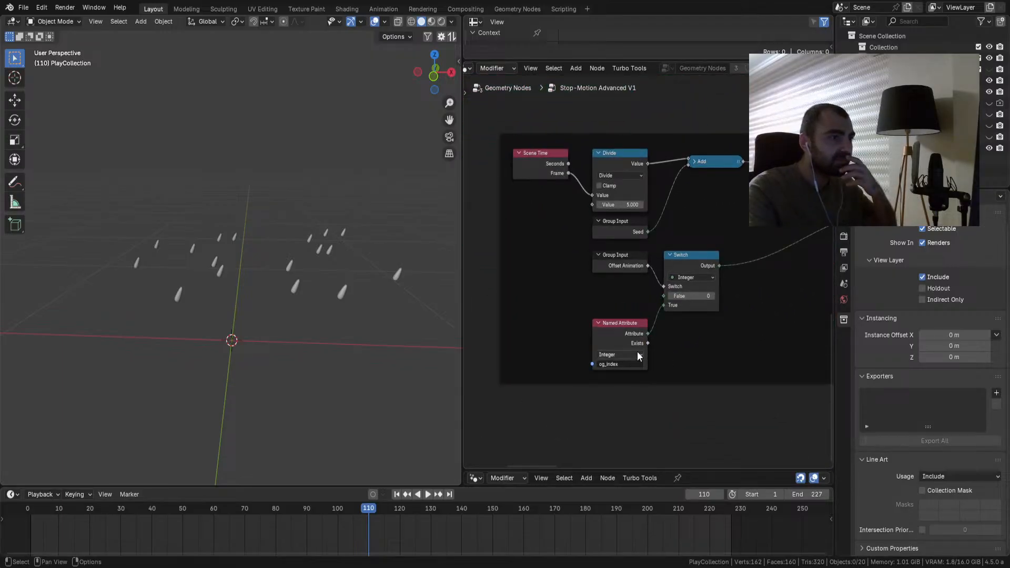
pyautogui.scroll(2, 620, 299)
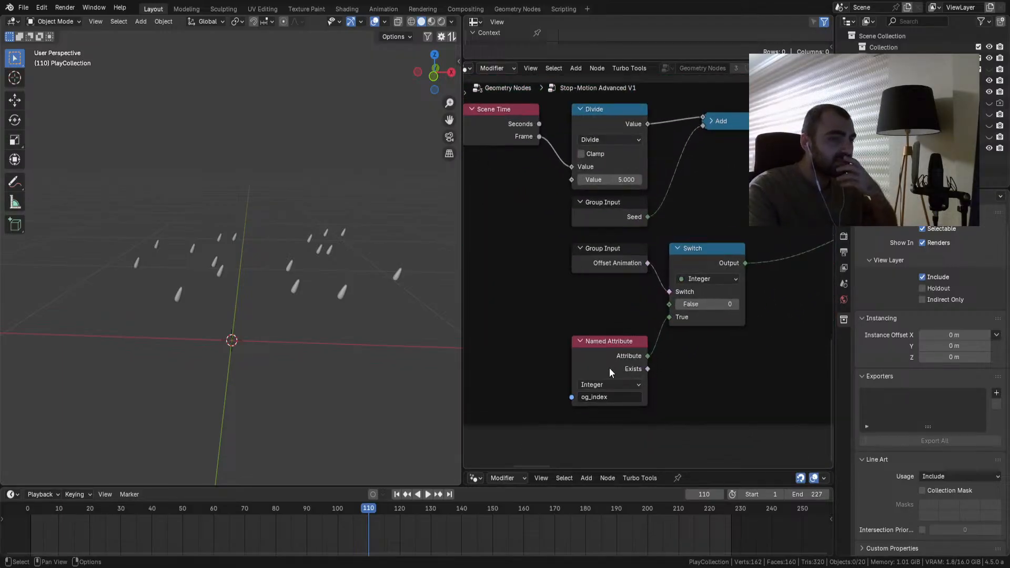
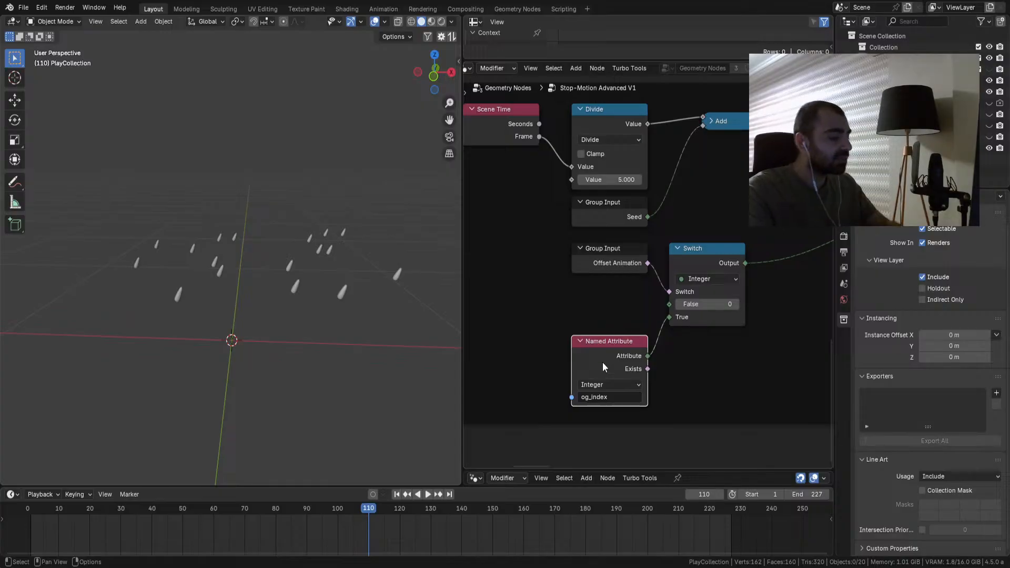
pyautogui.moveTo(552, 323); pyautogui.dragTo(507, 468, button='middle')
pyautogui.press('x')
# Step: Remove the Index and Set ID nodes from the Input frame while keeping the Group Input geometry connected
pyautogui.scroll(-3, 627, 339)
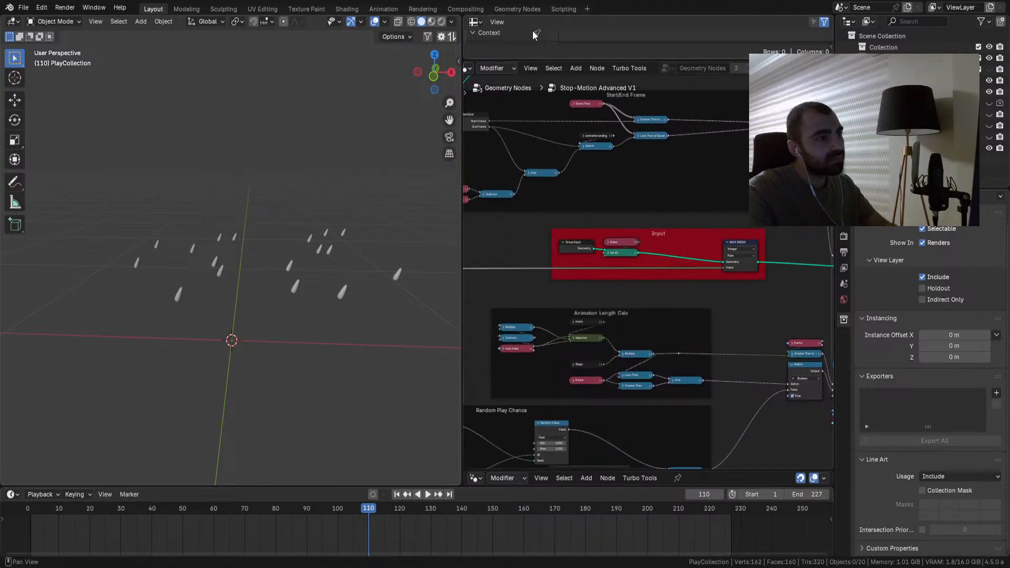
pyautogui.scroll(3, 588, 239)
pyautogui.moveTo(597, 223)
pyautogui.mouseDown()
pyautogui.moveTo(599, 260)
pyautogui.moveTo(591, 241)
pyautogui.mouseUp()
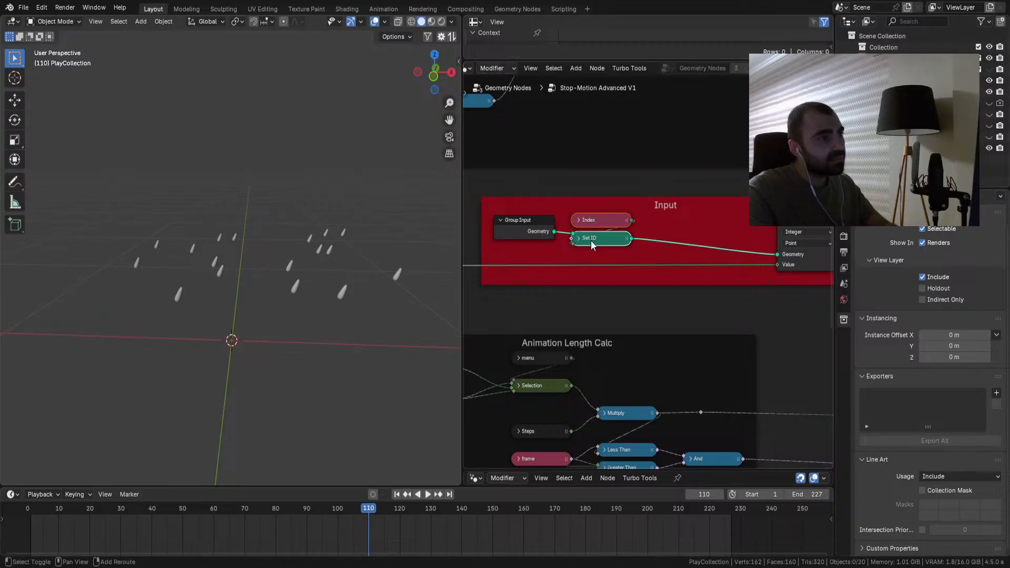
pyautogui.hotkey('ctrl', 'x')
# Step: Play the animation from the first frame to check the raindrops, and pause it
pyautogui.hotkey('shift', 'Left')
pyautogui.press('space')
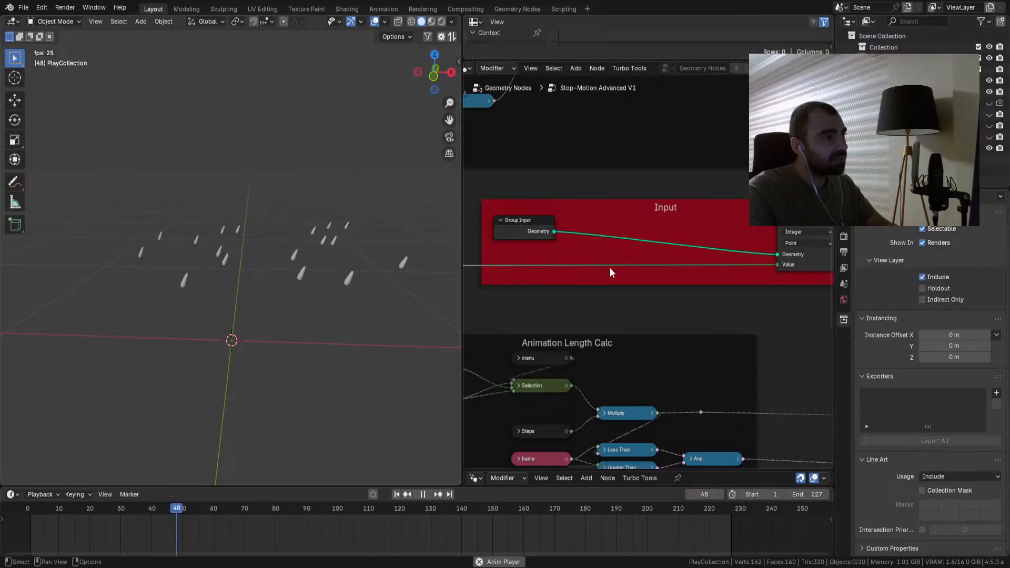
pyautogui.press('space')
# Step: Add an ID node in Random Play Chance, connect it to the Switch's True input and play the animation
pyautogui.scroll(-1, 611, 269)
pyautogui.keyDown('shift'); pyautogui.moveTo(622, 334); pyautogui.dragTo(735, 167, button='middle'); pyautogui.keyUp('shift')
pyautogui.keyDown('shift'); pyautogui.moveTo(643, 292); pyautogui.dragTo(723, 230, button='middle'); pyautogui.keyUp('shift')
pyautogui.keyDown('shift'); pyautogui.moveTo(670, 269); pyautogui.dragTo(735, 257, button='middle'); pyautogui.keyUp('shift')
pyautogui.scroll(3, 687, 267)
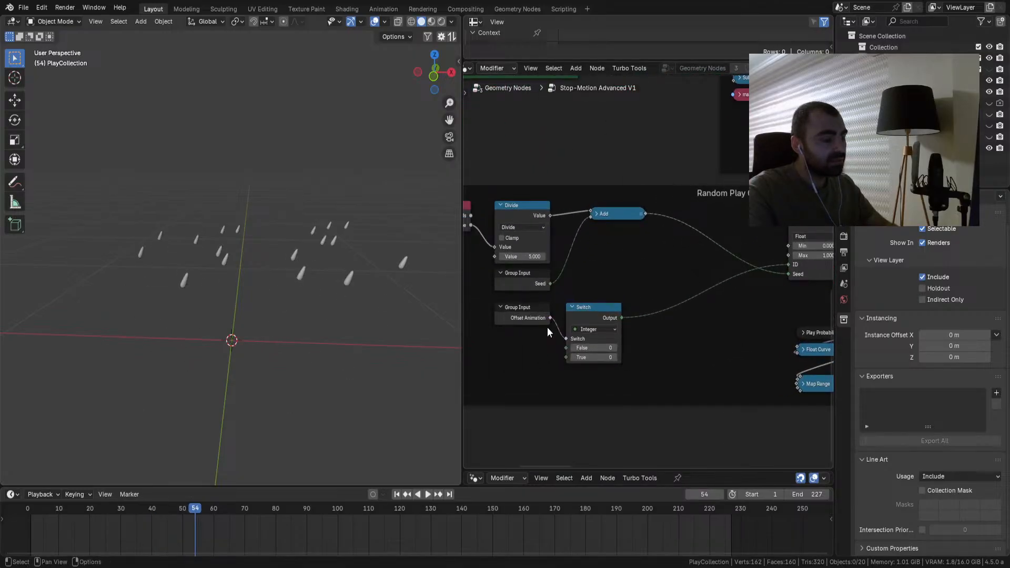
pyautogui.click(495, 392)
pyautogui.click(509, 349)
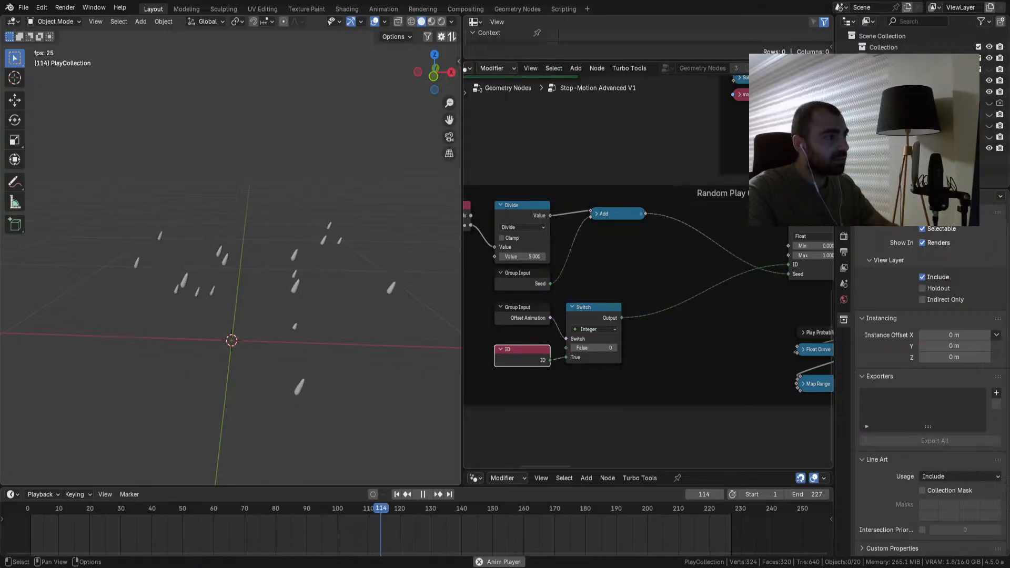
# Step: Leave the group and set the Stop-Motion Advanced V1 node's animation collection to PlayCollection
pyautogui.moveTo(765, 180); pyautogui.dragTo(658, 276, button='middle')
pyautogui.click(788, 69)
pyautogui.scroll(-4, 650, 270)
pyautogui.scroll(2, 658, 275)
pyautogui.click(589, 271)
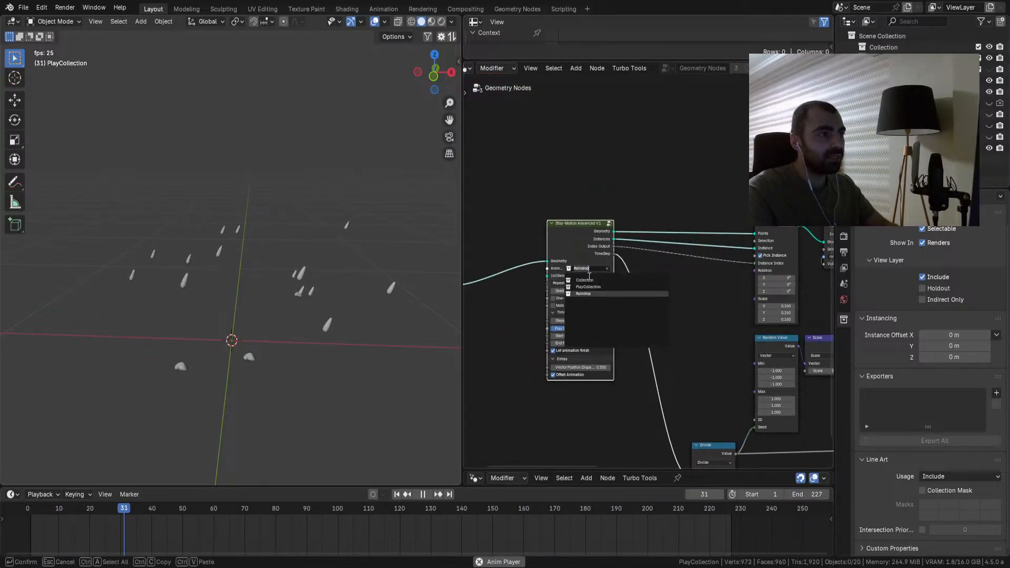
pyautogui.click(588, 287)
pyautogui.moveTo(362, 288); pyautogui.dragTo(332, 205, button='middle')
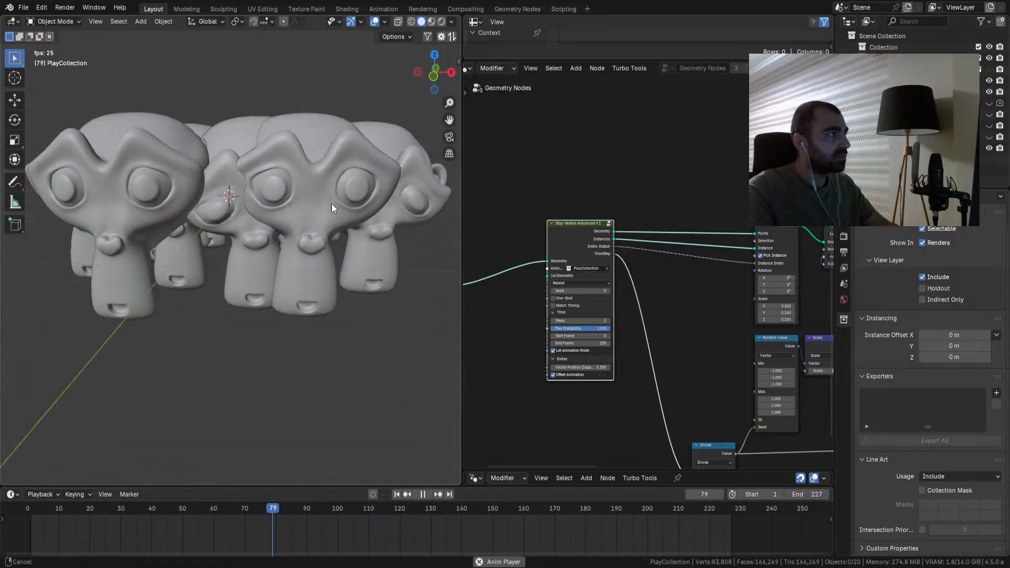
# Step: Set the Stop-Motion Advanced V1 node's Steps to 2 and pause the animation
pyautogui.scroll(1, 553, 290)
pyautogui.click(597, 334)
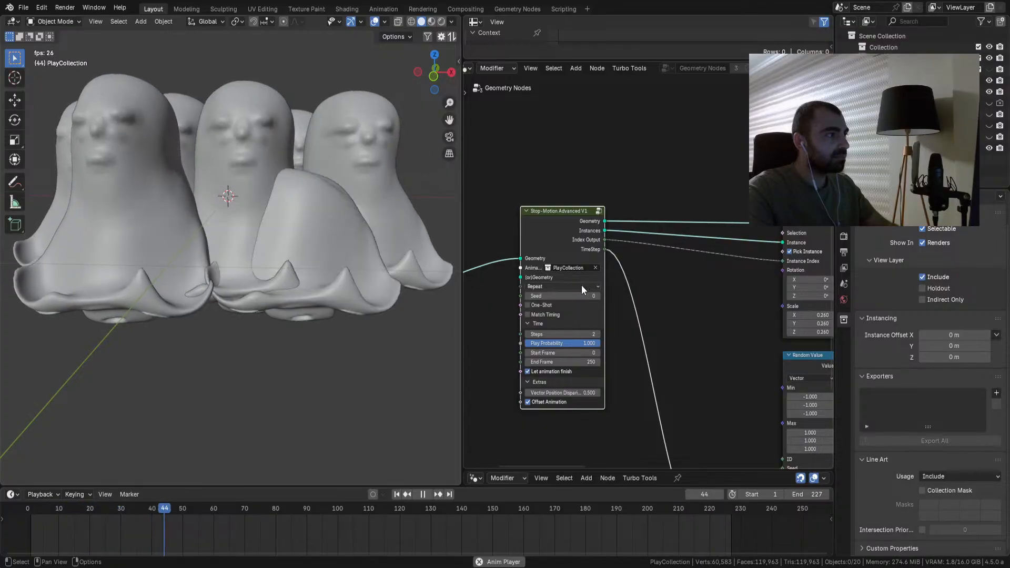
pyautogui.press('space')
# Step: Set the Instance on Points node's scale to 0.060 on all axes and play the animation
pyautogui.moveTo(737, 284); pyautogui.dragTo(553, 277, button='middle')
pyautogui.moveTo(625, 322); pyautogui.dragTo(615, 322)
pyautogui.moveTo(310, 219)
pyautogui.mouseDown(button='middle')
pyautogui.moveTo(315, 242)
pyautogui.moveTo(315, 219)
pyautogui.mouseUp(button='middle')
pyautogui.scroll(3, 315, 242)
pyautogui.press('space')
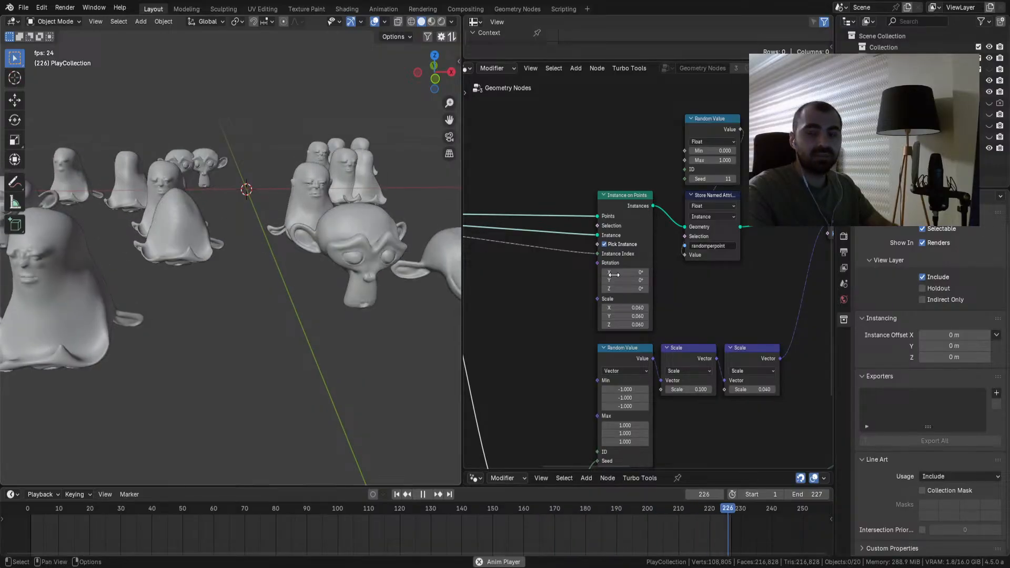
# Step: Set the Stop-Motion Advanced V1 node's playback mode to Ping-Pong and restart the animation from the first frame
pyautogui.scroll(-3, 605, 274)
pyautogui.moveTo(609, 276); pyautogui.dragTo(784, 274, button='middle')
pyautogui.scroll(1, 641, 289)
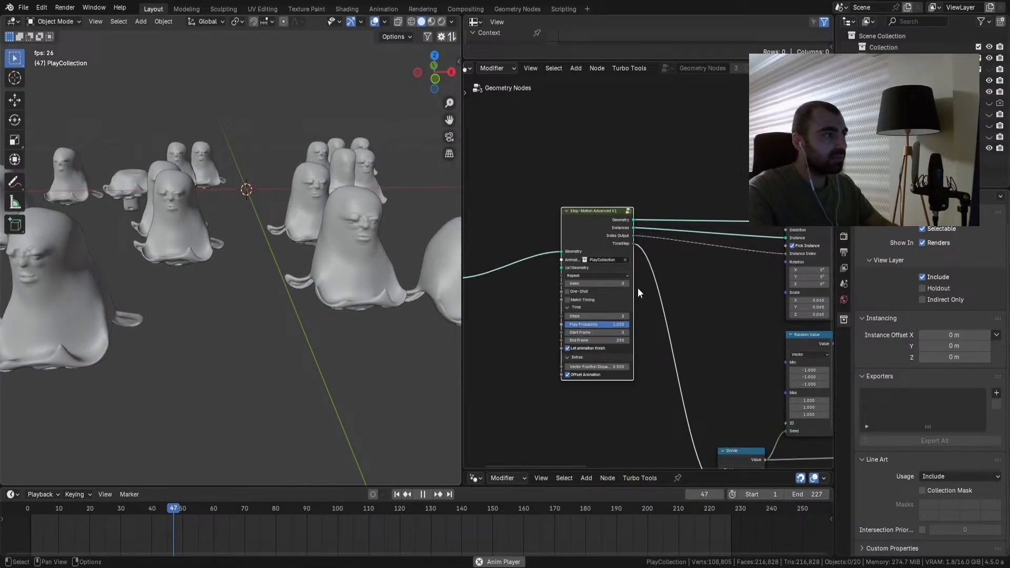
pyautogui.click(598, 276)
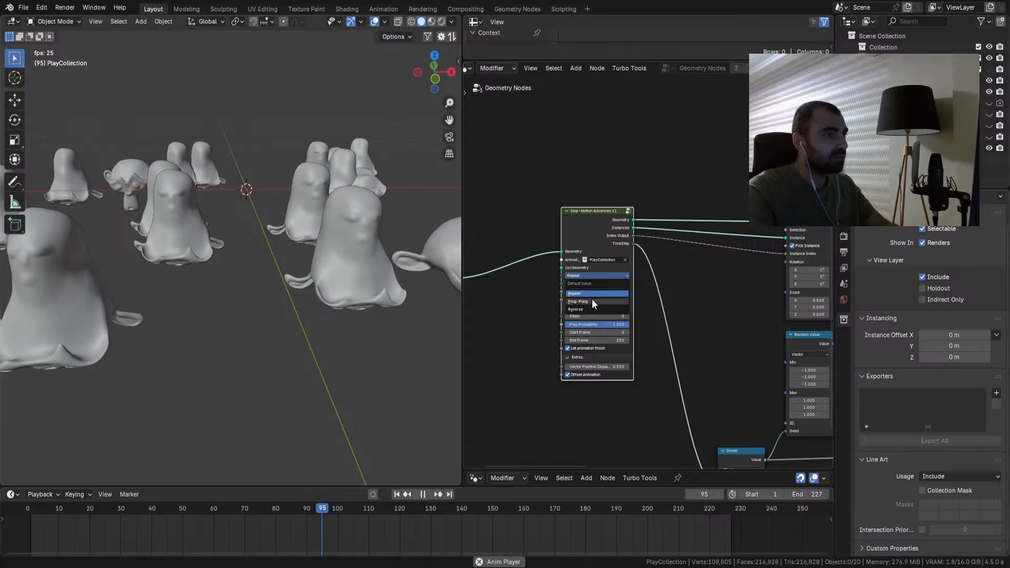
pyautogui.click(592, 300)
pyautogui.click(403, 495)
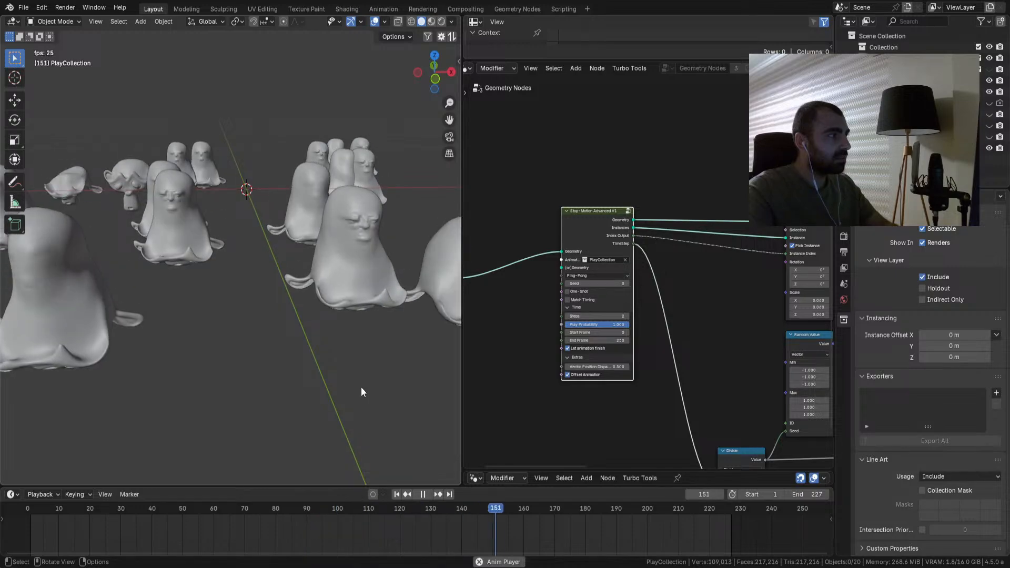
# Step: Add a plane as a floor, scale it by about 1.19 and lower it about 0.078 m along Z beneath the instances
pyautogui.scroll(-4, 331, 321)
pyautogui.hotkey('shift', 'a')
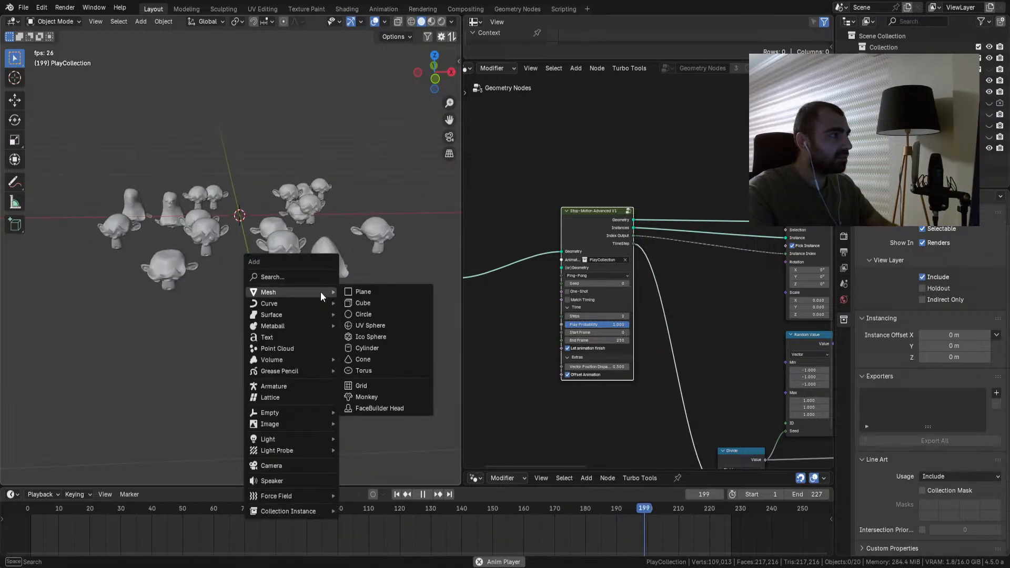
pyautogui.click(363, 289)
pyautogui.press('s')
pyautogui.click(380, 273)
pyautogui.press('g')
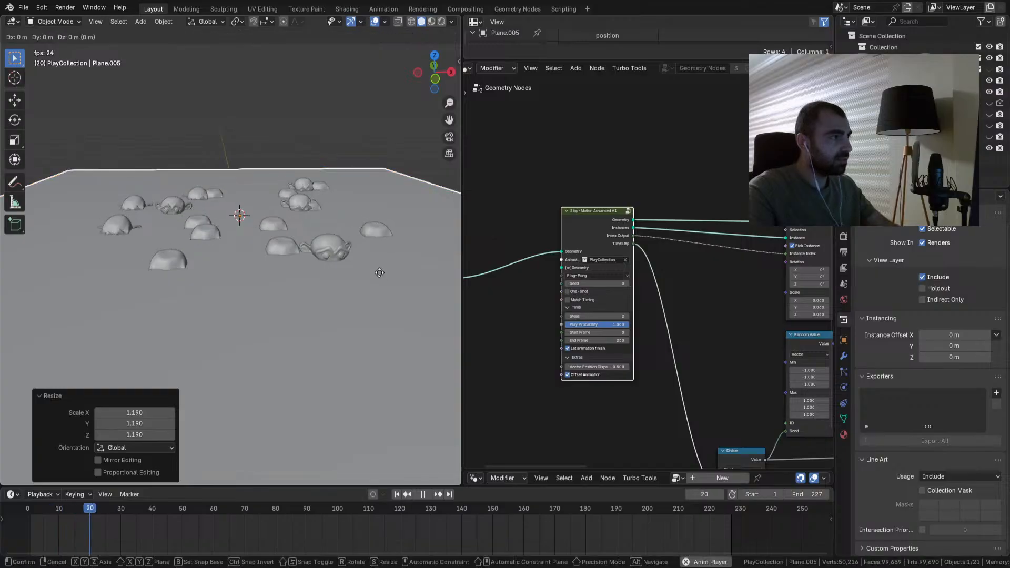
pyautogui.press('z')
pyautogui.click(378, 267)
pyautogui.scroll(1, 377, 264)
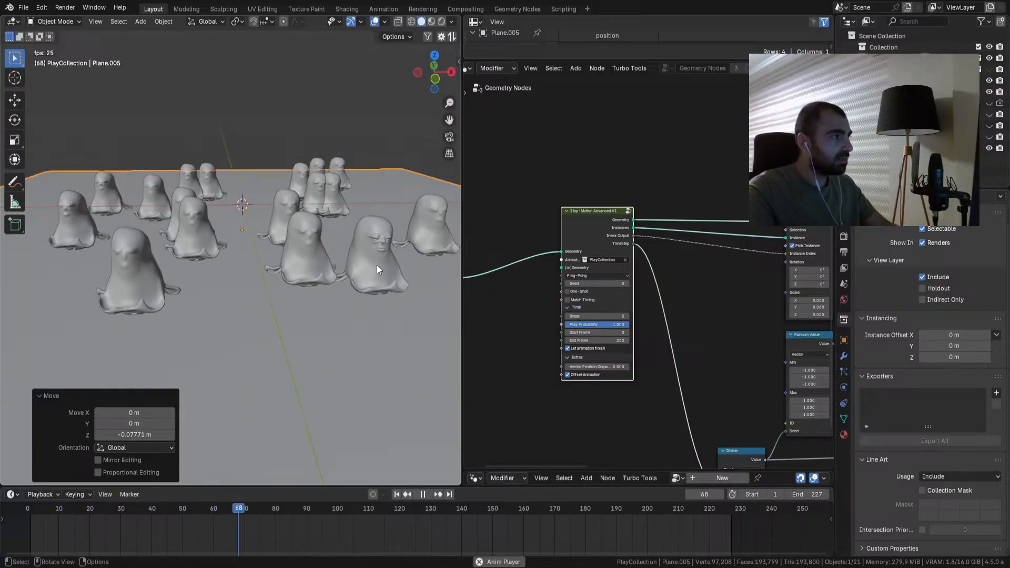
# Step: Preview the playing animation in rendered shading from near and far
pyautogui.click(442, 22)
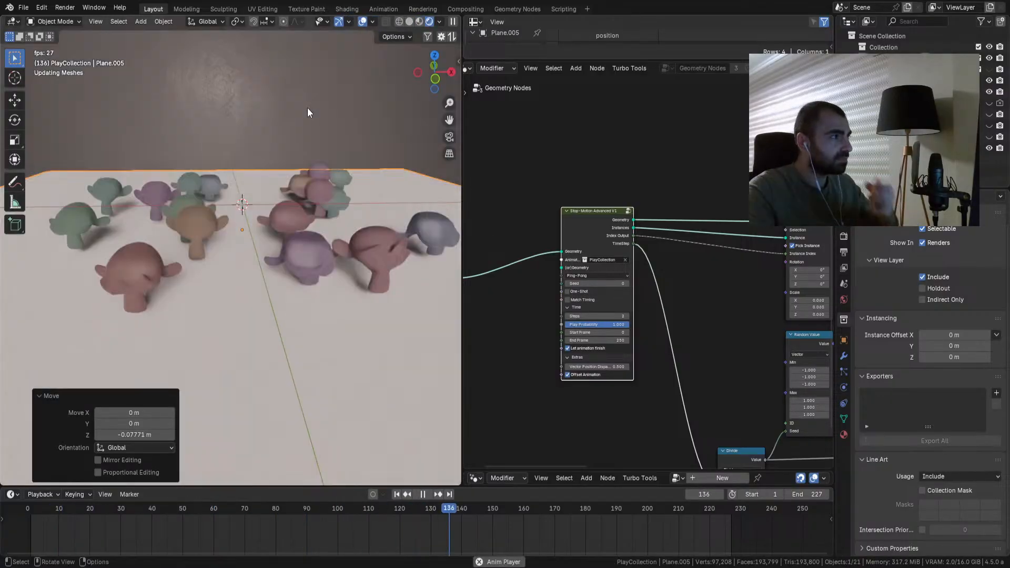
pyautogui.click(308, 109)
pyautogui.scroll(2, 304, 115)
pyautogui.scroll(2, 305, 115)
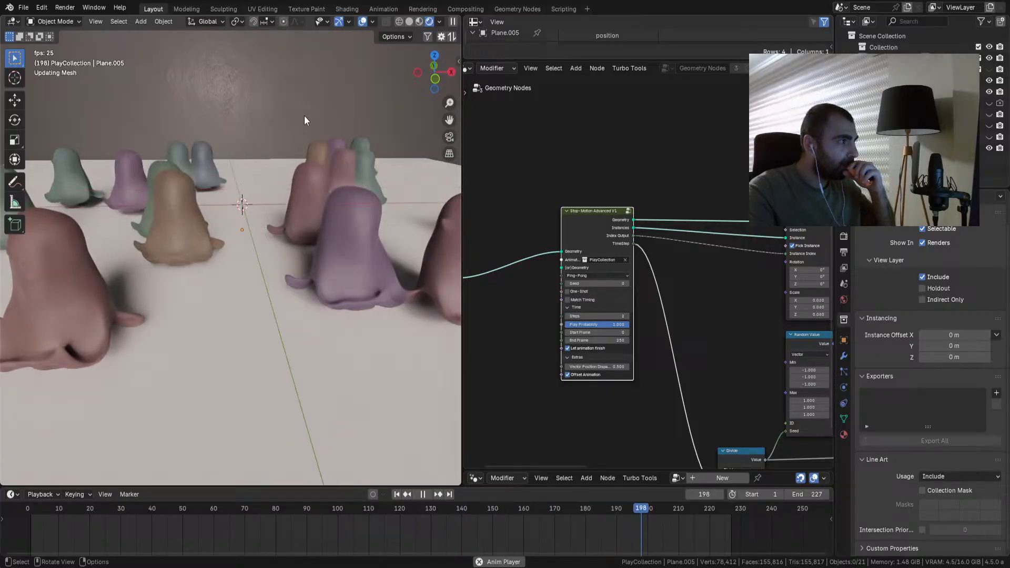
pyautogui.scroll(-3, 304, 116)
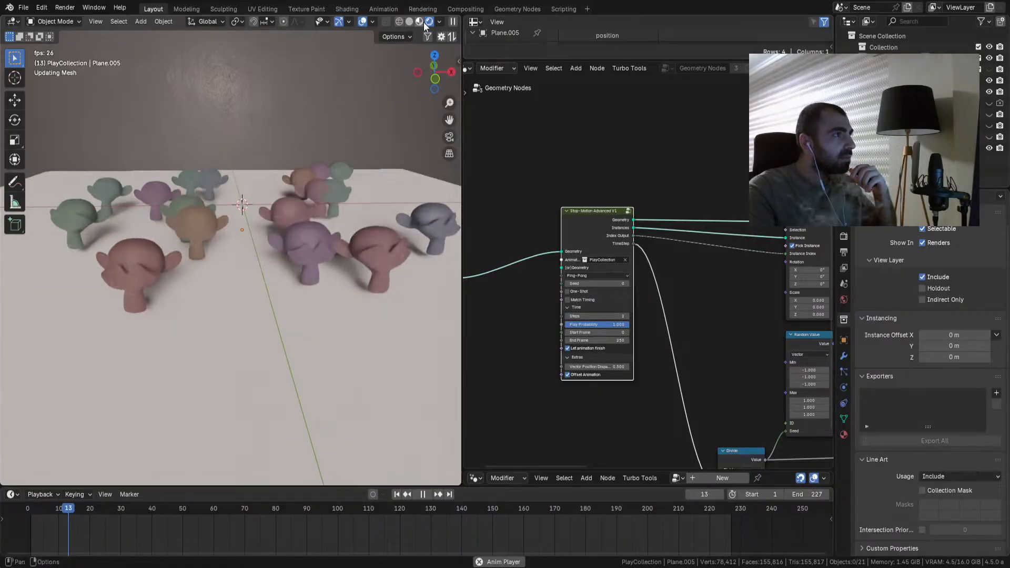
# Step: Inspect the playing animation in Material Preview shading, and return the viewport to solid shading
pyautogui.press('z')
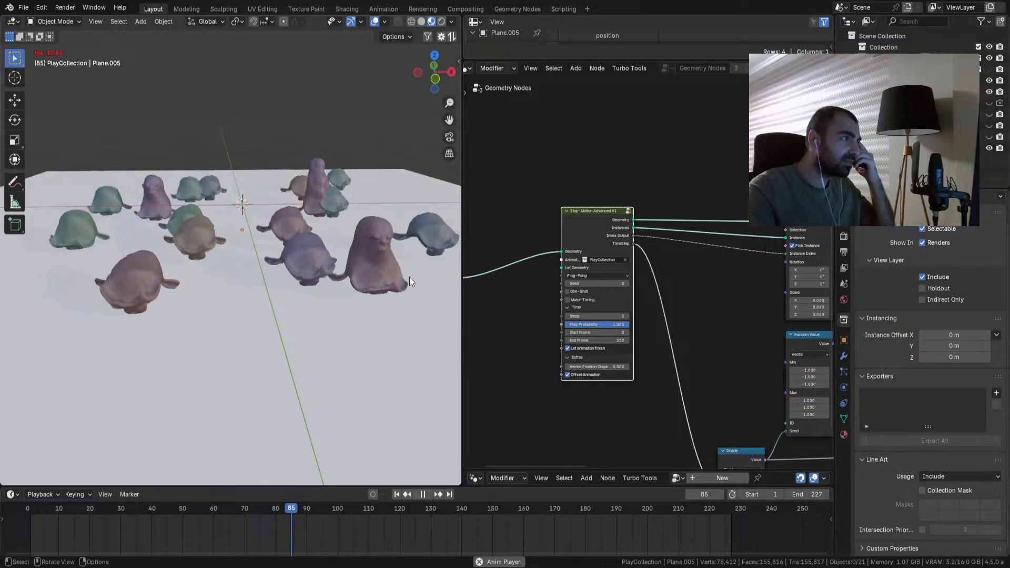
pyautogui.scroll(2, 376, 247)
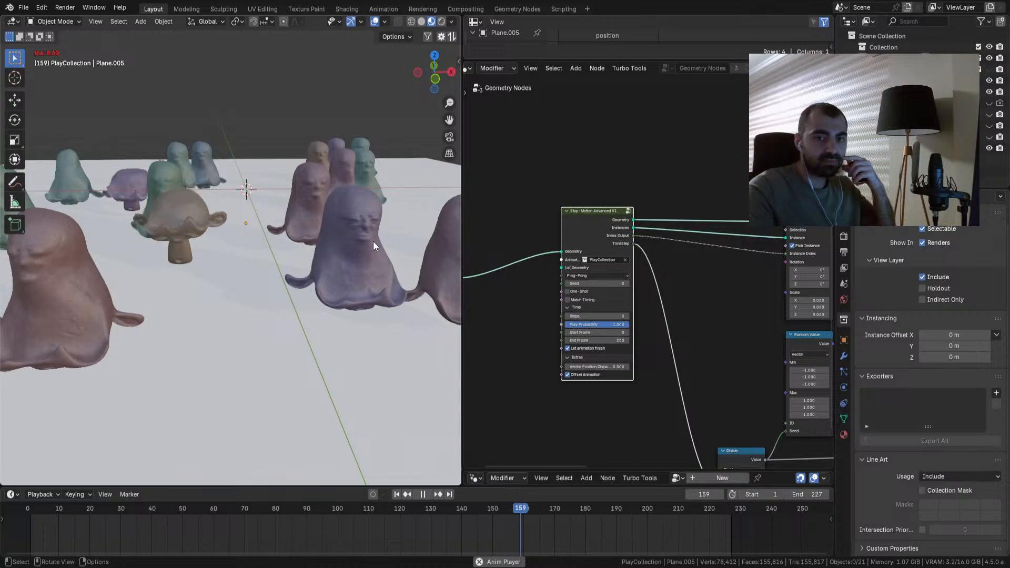
pyautogui.scroll(-3, 374, 243)
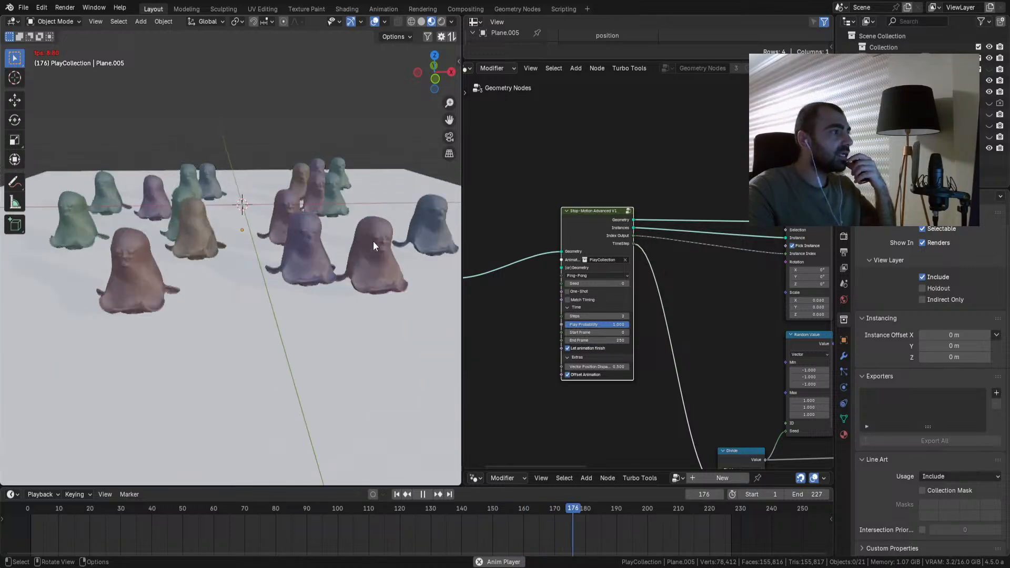
pyautogui.click(421, 21)
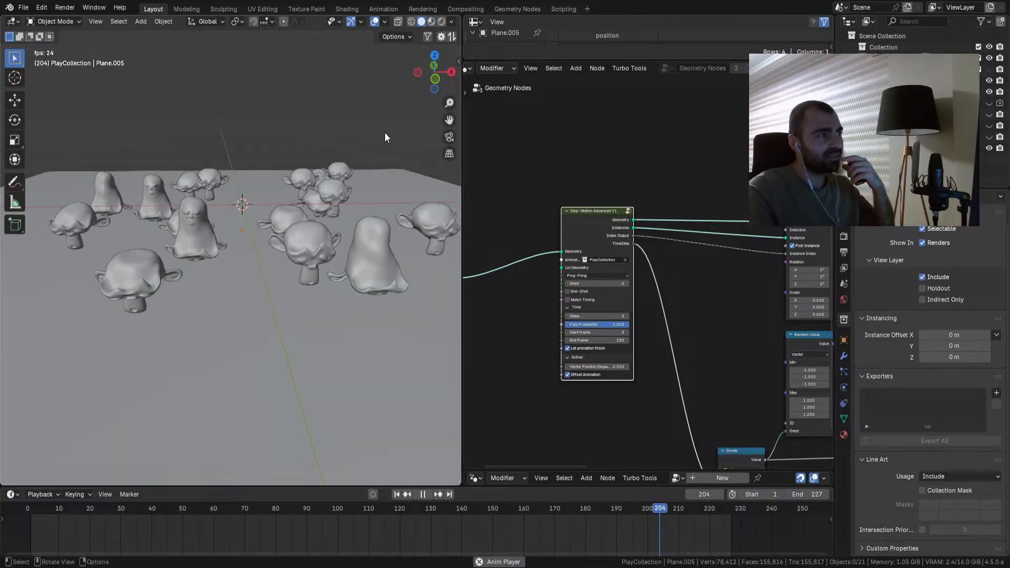
# Step: Open the Stop-Motion Advanced V1 node group for editing
pyautogui.moveTo(665, 265); pyautogui.dragTo(646, 311, button='middle')
pyautogui.scroll(-4, 600, 301)
pyautogui.scroll(1, 645, 311)
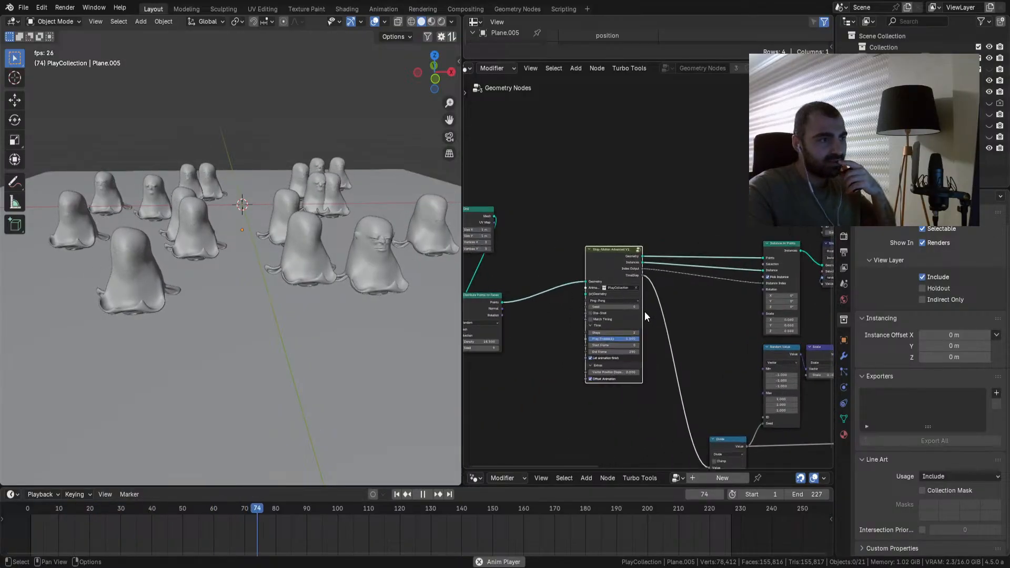
pyautogui.scroll(3, 601, 263)
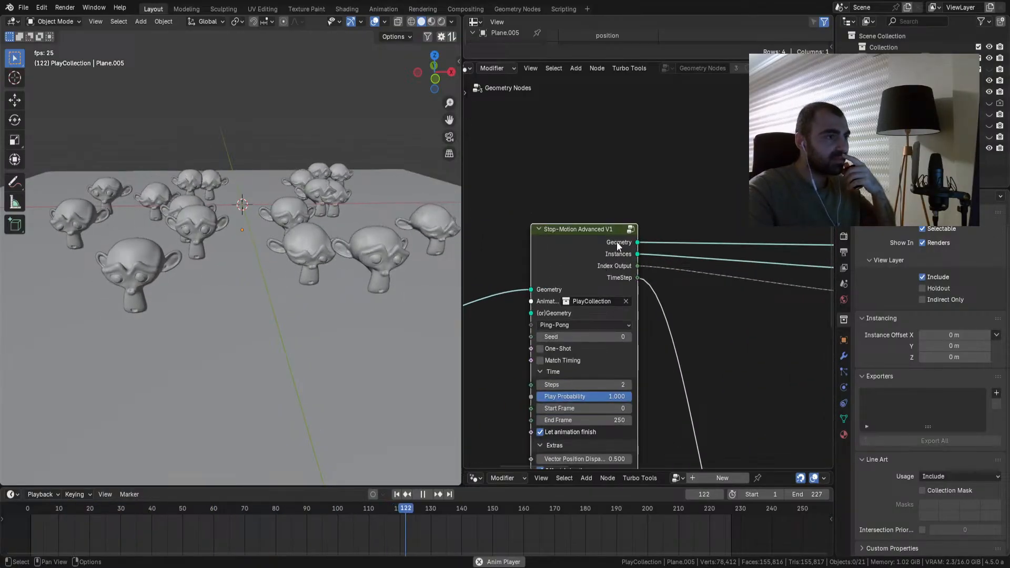
pyautogui.click(630, 230)
# Step: Tidy the Scene Time, EndFrame, Equal, frame and Add nodes compactly above the first Store Named Attribute node in the simulation zone
pyautogui.scroll(-4, 626, 260)
pyautogui.moveTo(601, 234)
pyautogui.mouseDown(button='middle')
pyautogui.moveTo(613, 242)
pyautogui.moveTo(598, 244)
pyautogui.mouseUp(button='middle')
pyautogui.scroll(-2, 610, 240)
pyautogui.scroll(-2, 598, 244)
pyautogui.moveTo(489, 275); pyautogui.dragTo(624, 318, button='middle')
pyautogui.scroll(5, 624, 295)
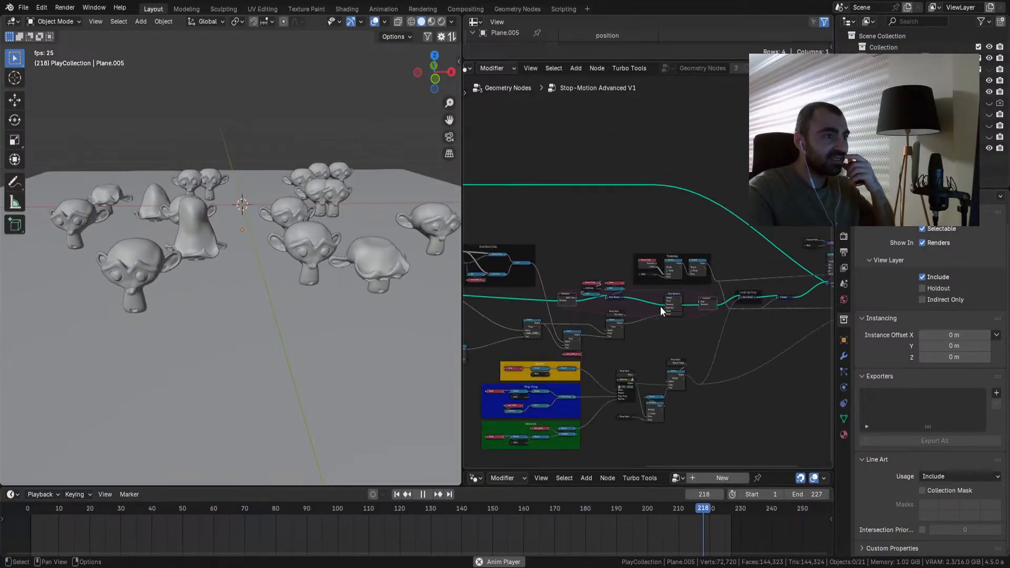
pyautogui.scroll(6, 655, 298)
pyautogui.moveTo(635, 244); pyautogui.dragTo(547, 325)
pyautogui.moveTo(544, 288); pyautogui.dragTo(554, 304)
pyautogui.click(558, 286)
pyautogui.moveTo(558, 286); pyautogui.dragTo(620, 254, button='middle')
pyautogui.moveTo(519, 295)
pyautogui.mouseDown()
pyautogui.moveTo(518, 305)
pyautogui.moveTo(519, 295)
pyautogui.mouseUp()
pyautogui.moveTo(597, 303); pyautogui.dragTo(596, 302)
pyautogui.moveTo(596, 302); pyautogui.dragTo(602, 278)
pyautogui.moveTo(704, 245); pyautogui.dragTo(677, 285)
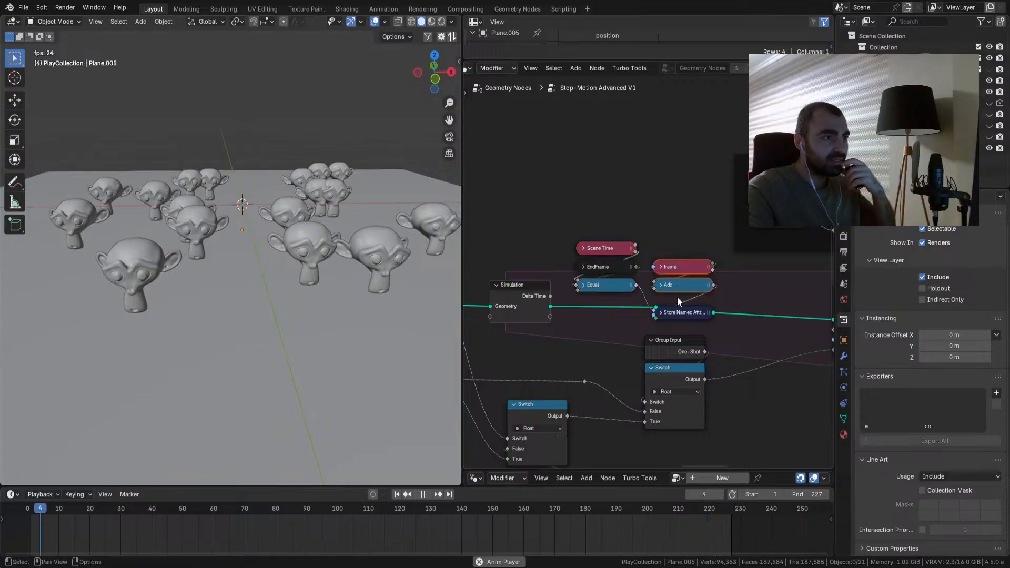
# Step: Review the overall node layout of the Stop-Motion Advanced V1 group and return to the parent node tree
pyautogui.scroll(-4, 681, 308)
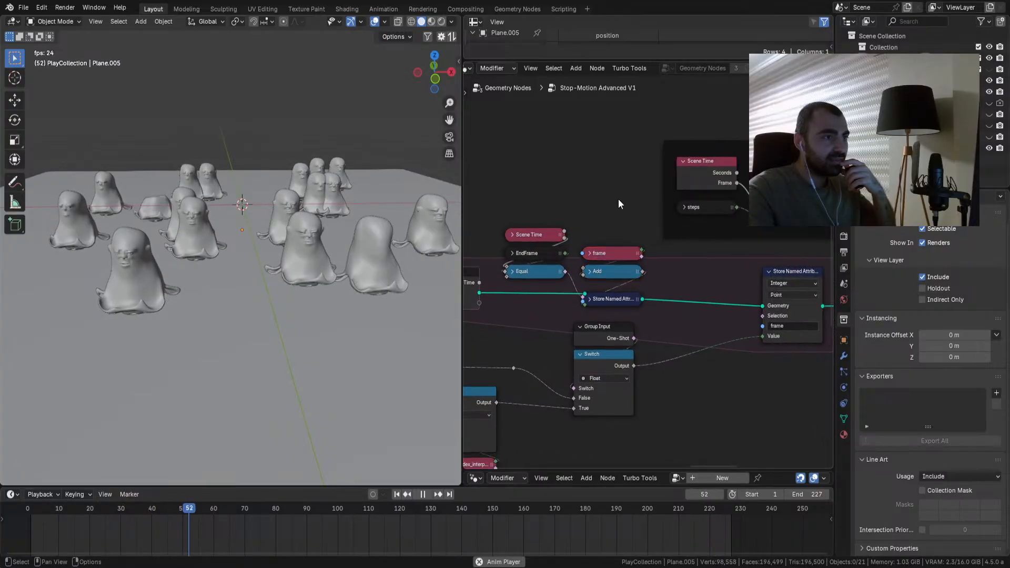
pyautogui.scroll(-5, 624, 269)
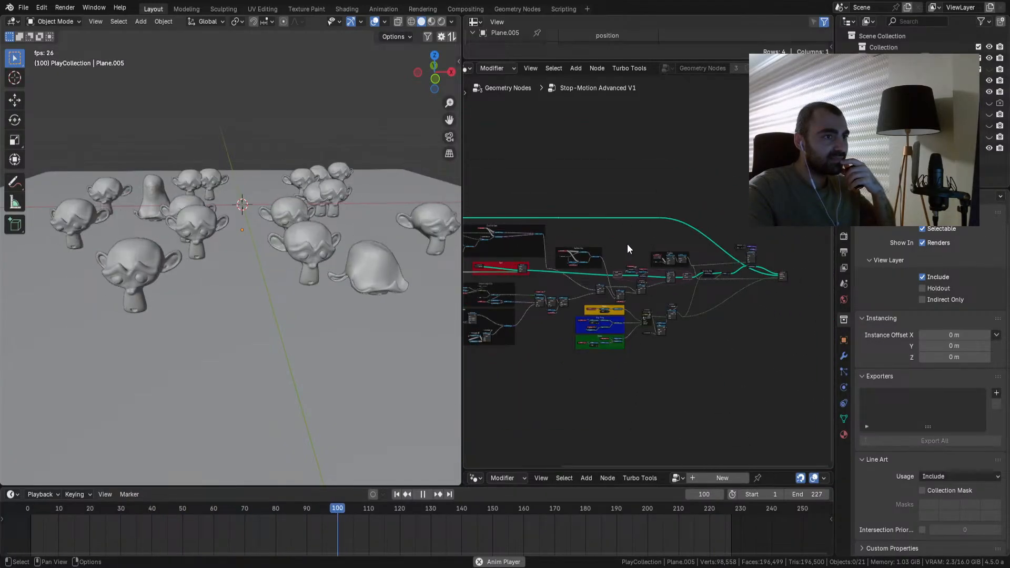
pyautogui.scroll(3, 631, 258)
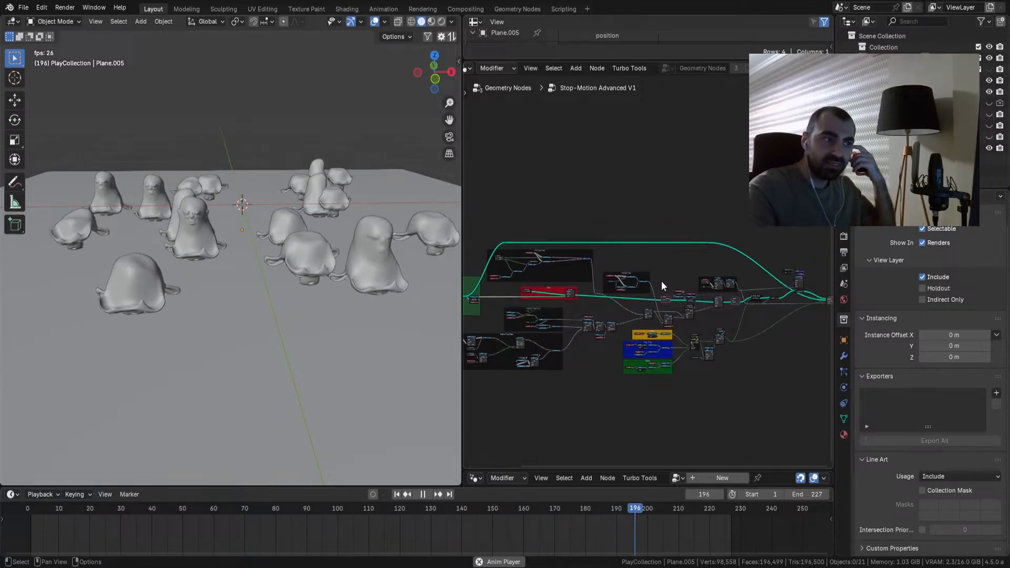
pyautogui.scroll(2, 661, 281)
pyautogui.scroll(2, 689, 255)
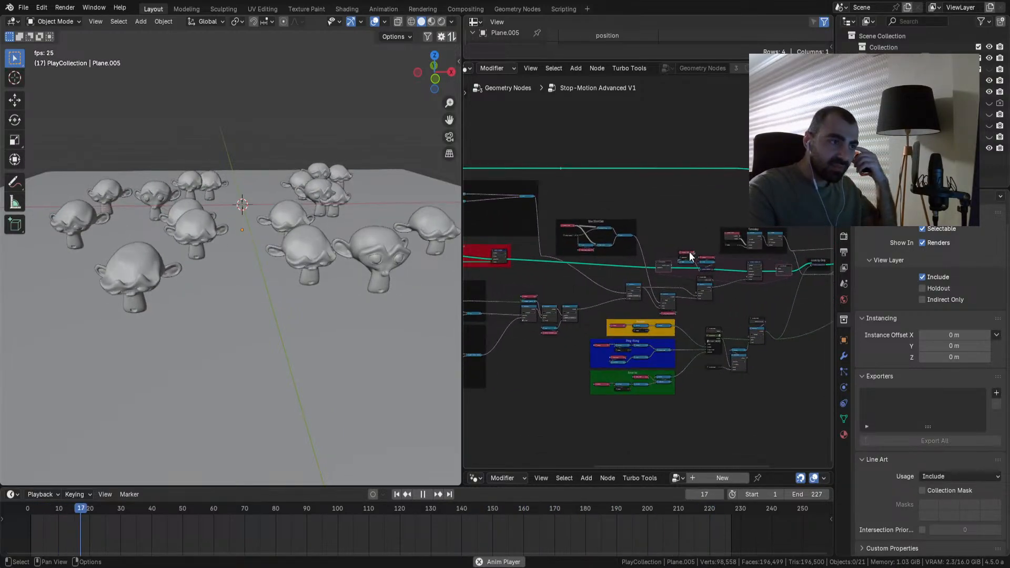
pyautogui.moveTo(622, 258); pyautogui.dragTo(537, 261, button='middle')
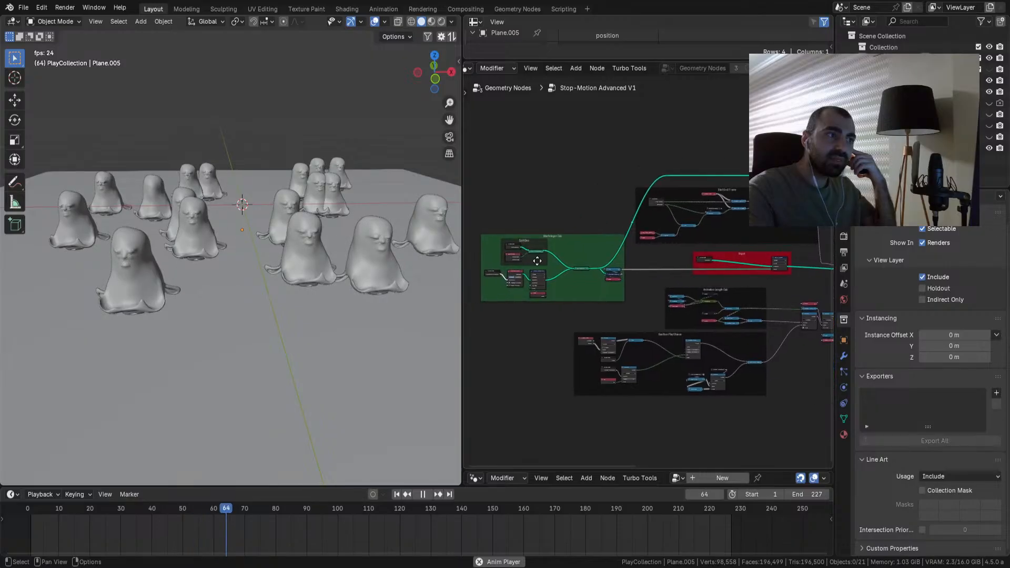
pyautogui.press('Tab')
# Step: Place the Grid and Distribute Points on Faces nodes side by side ahead of the Stop-Motion Advanced V1 node
pyautogui.scroll(3, 667, 224)
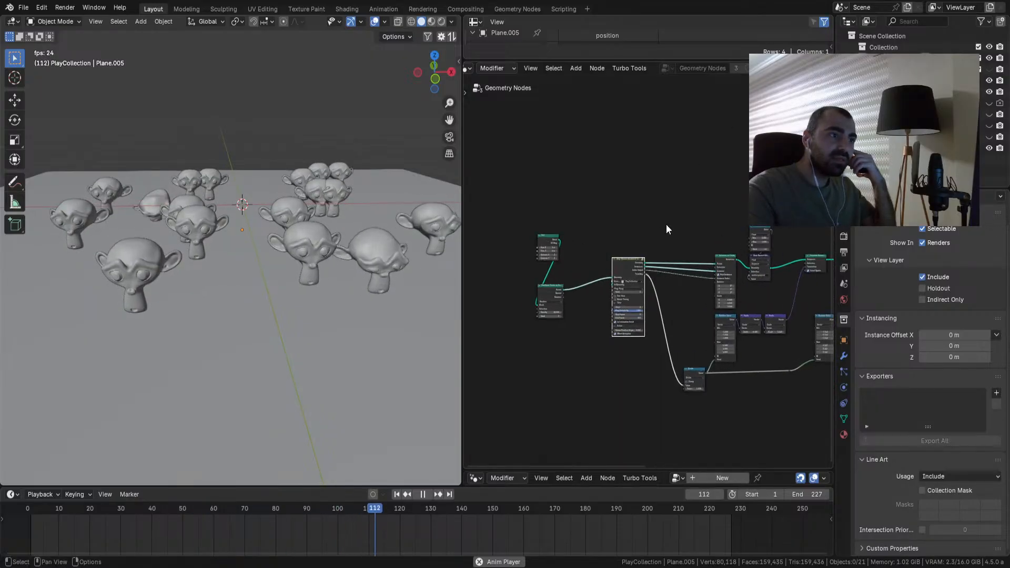
pyautogui.moveTo(583, 249); pyautogui.dragTo(636, 217, button='middle')
pyautogui.moveTo(553, 267); pyautogui.dragTo(600, 187)
pyautogui.click(590, 160)
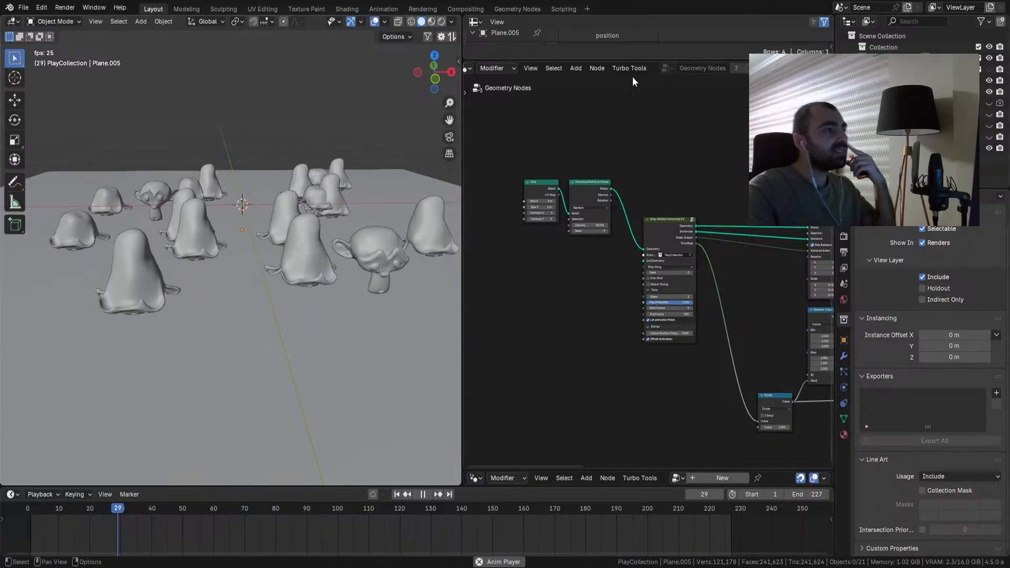
# Step: Inspect the playing instances on the floor up close, checking their wireframe before returning to solid shading
pyautogui.scroll(5, 302, 238)
pyautogui.scroll(-7, 302, 238)
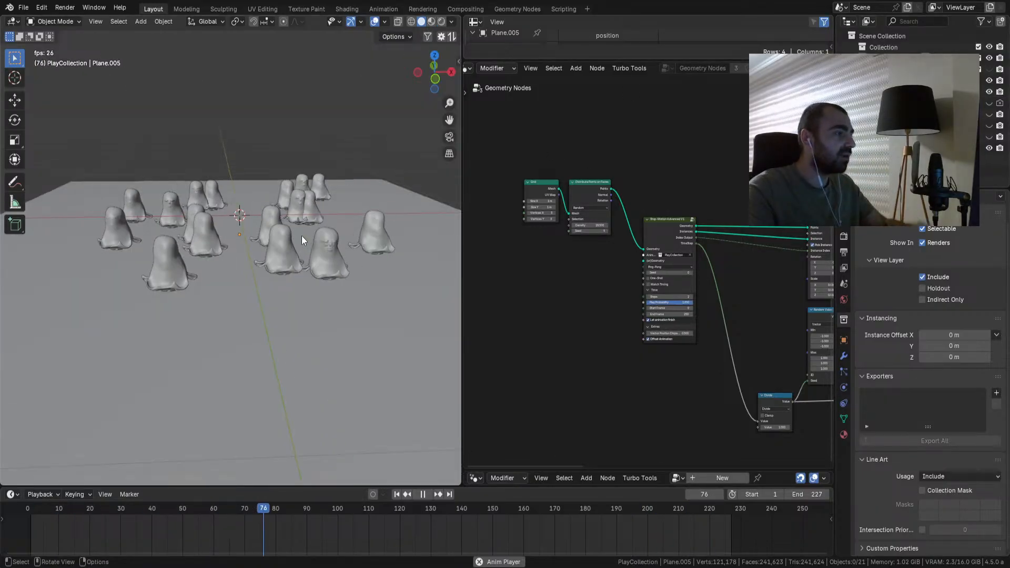
pyautogui.scroll(3, 298, 225)
pyautogui.moveTo(298, 226); pyautogui.dragTo(305, 205, button='middle')
pyautogui.scroll(5, 305, 206)
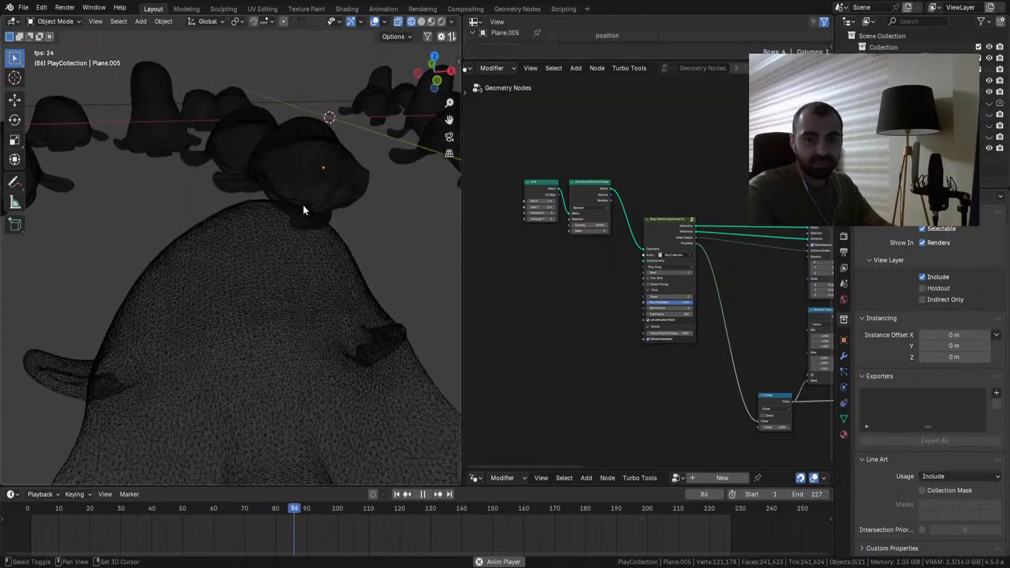
pyautogui.hotkey('shift', 'z')
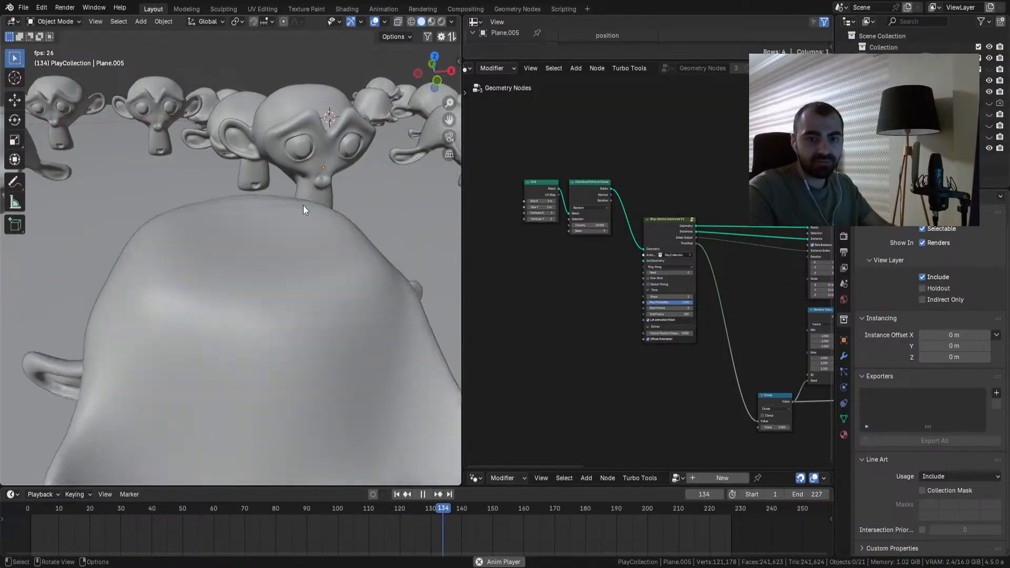
pyautogui.scroll(-5, 303, 209)
pyautogui.scroll(5, 287, 212)
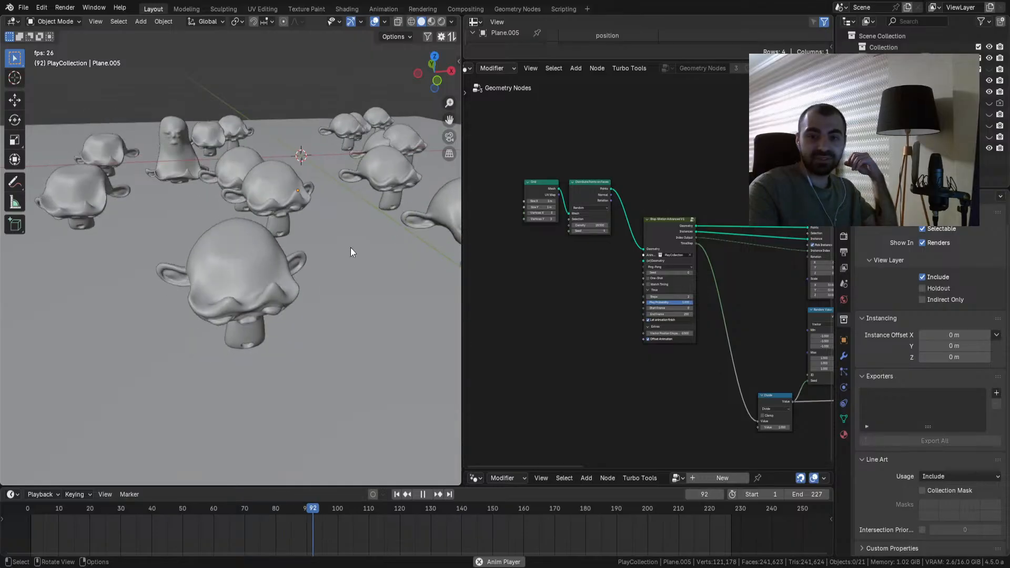
# Step: Line up the Grid and Distribute Points on Faces nodes in one row with the Stop-Motion Advanced V1 node
pyautogui.scroll(3, 561, 305)
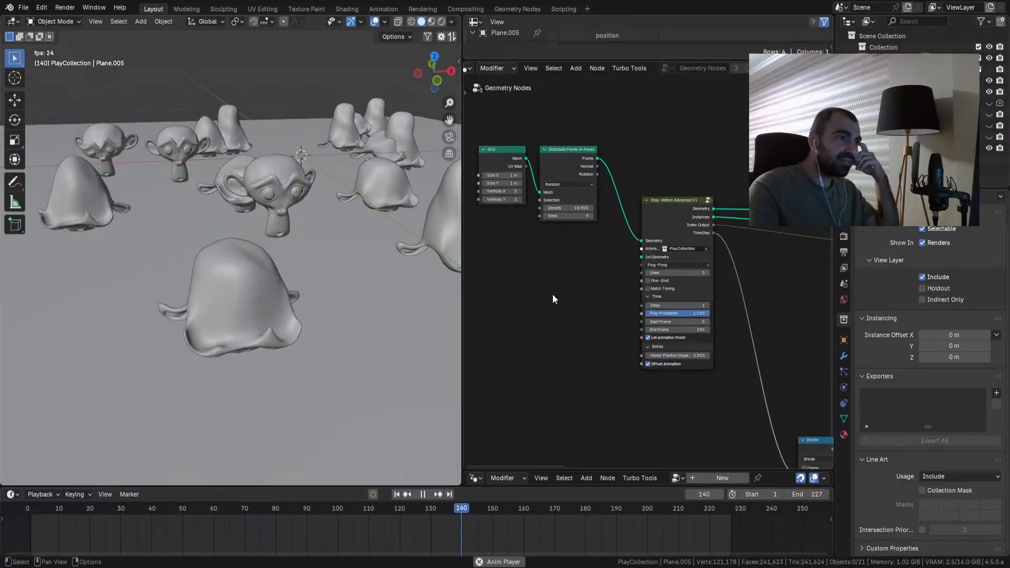
pyautogui.moveTo(600, 196); pyautogui.dragTo(627, 247)
pyautogui.click(615, 216)
pyautogui.moveTo(569, 232); pyautogui.dragTo(563, 232)
pyautogui.click(563, 218)
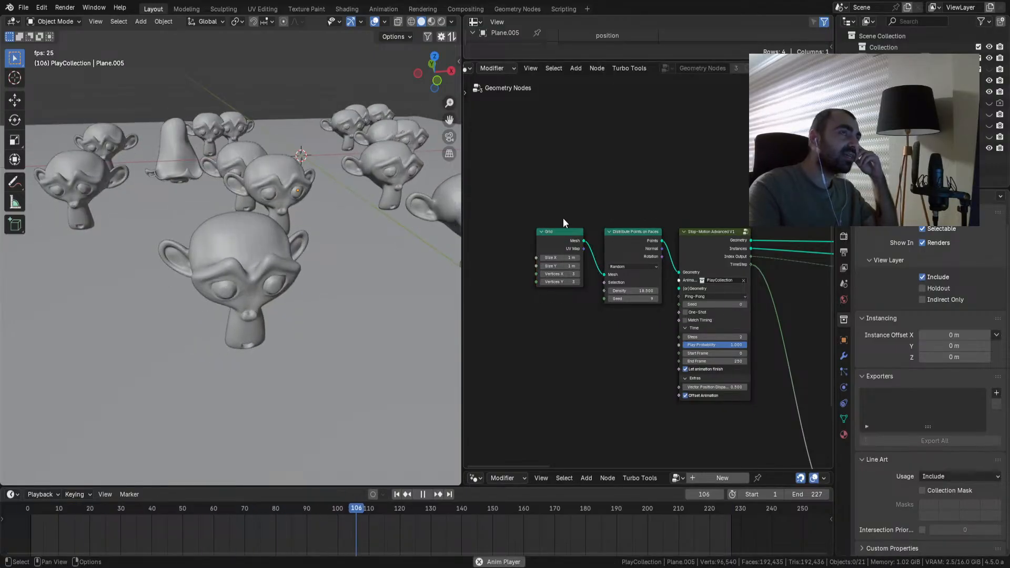
pyautogui.scroll(-2, 650, 271)
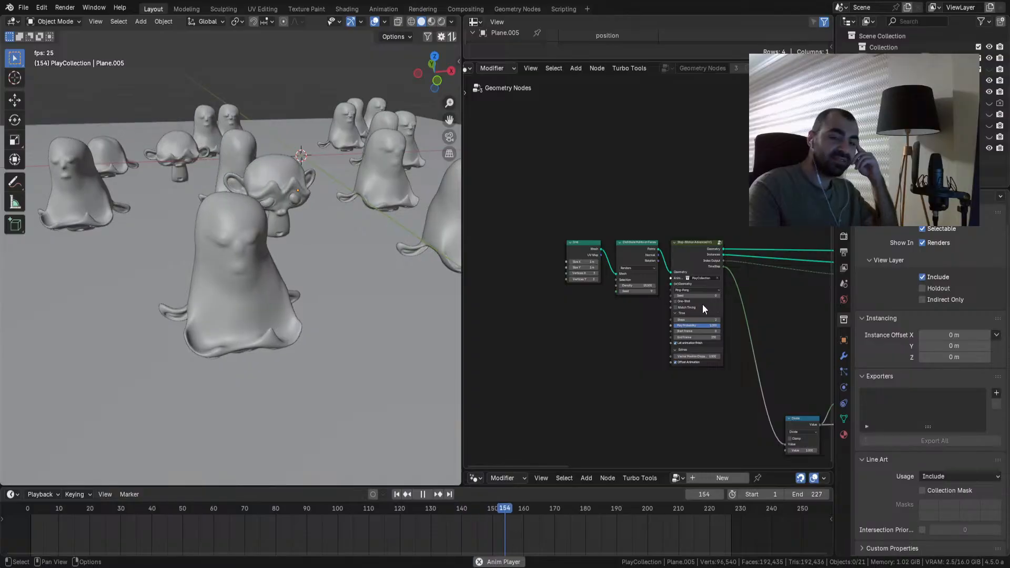
pyautogui.moveTo(697, 309); pyautogui.dragTo(476, 245, button='middle')
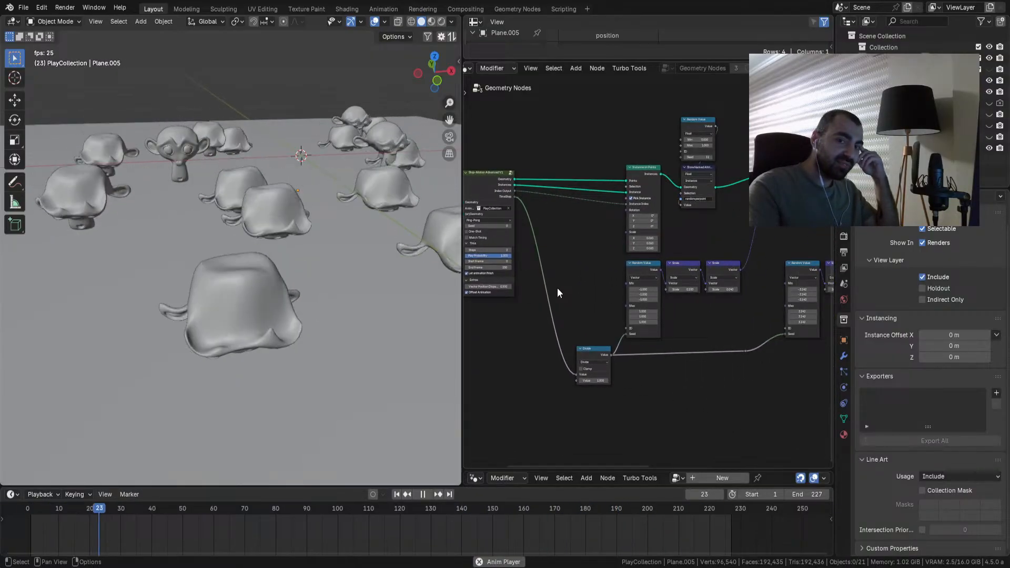
pyautogui.moveTo(557, 289); pyautogui.dragTo(663, 347, button='middle')
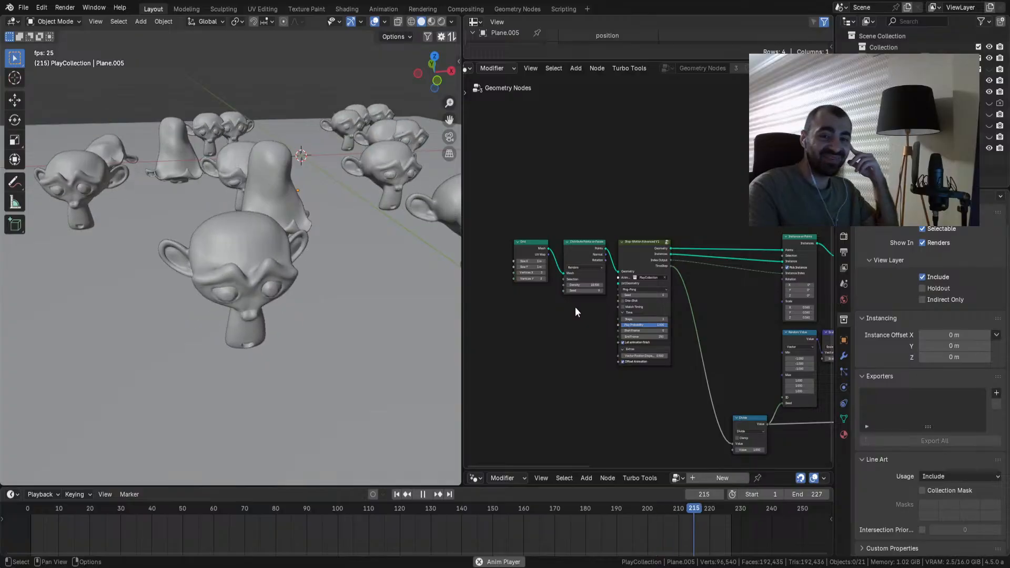
# Step: Review the parent node tree from the Grid node through to the Set Material node while the animation plays
pyautogui.scroll(3, 568, 350)
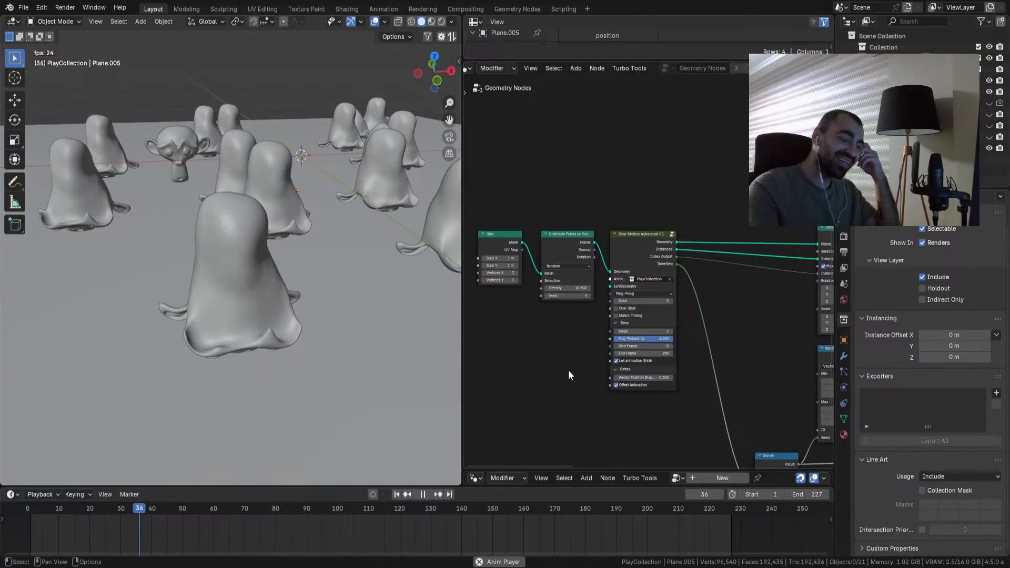
pyautogui.scroll(-2, 577, 348)
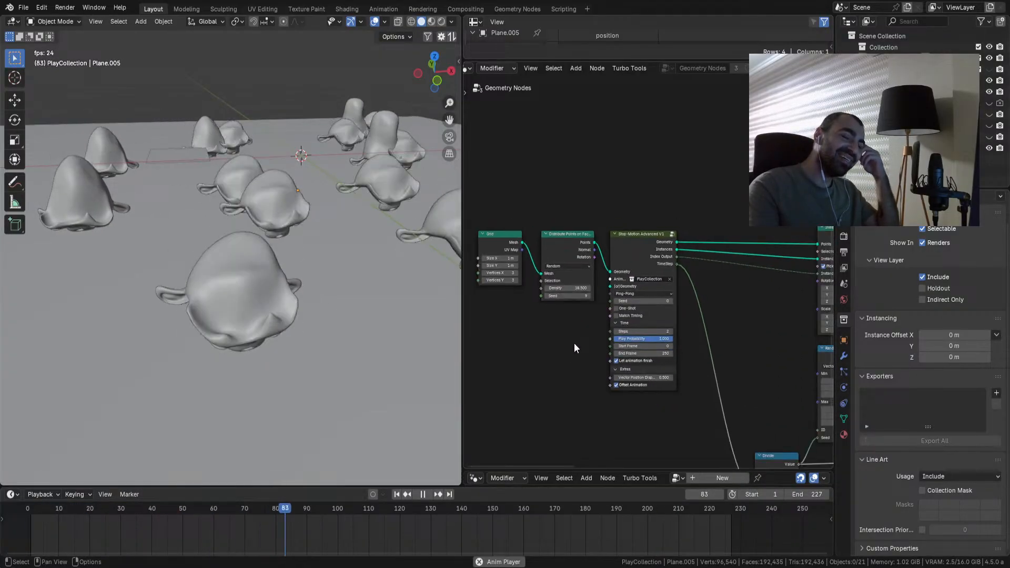
pyautogui.moveTo(620, 356); pyautogui.dragTo(530, 367, button='middle')
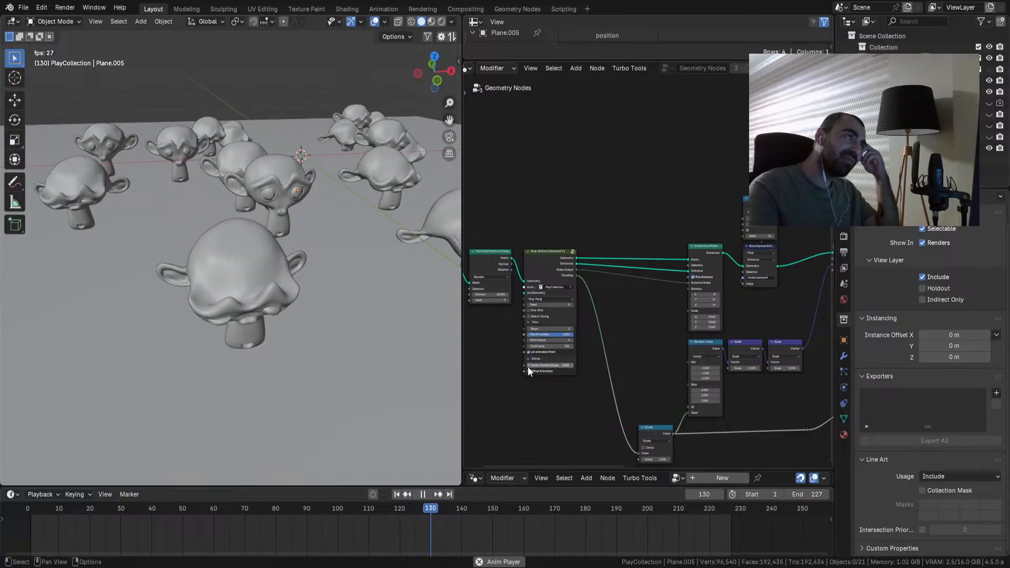
pyautogui.scroll(2, 583, 346)
pyautogui.scroll(1, 583, 346)
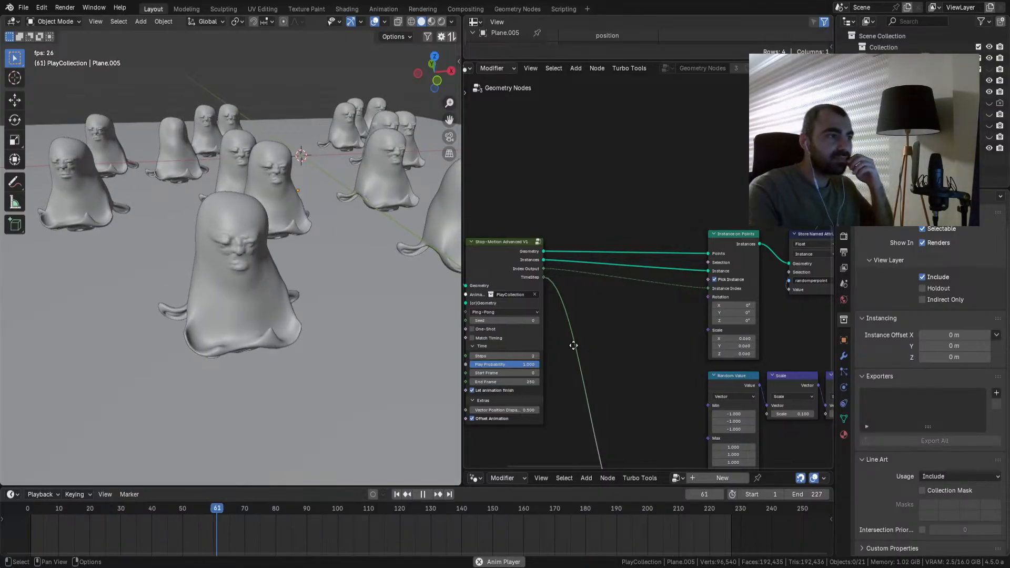
pyautogui.scroll(-2, 571, 346)
pyautogui.scroll(-1, 640, 345)
pyautogui.moveTo(668, 363); pyautogui.dragTo(569, 317, button='middle')
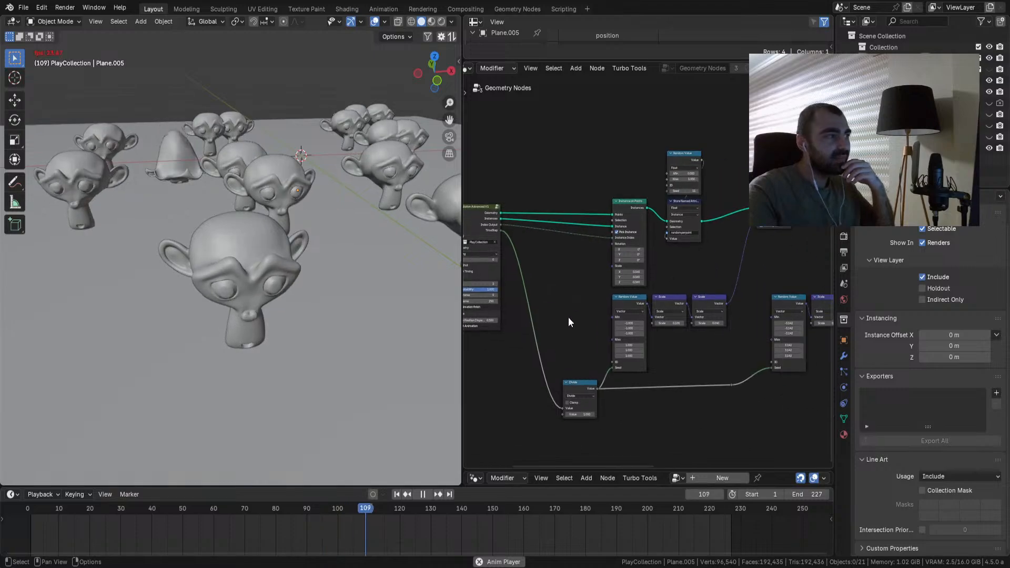
pyautogui.moveTo(700, 305); pyautogui.dragTo(814, 382, button='middle')
pyautogui.scroll(1, 750, 327)
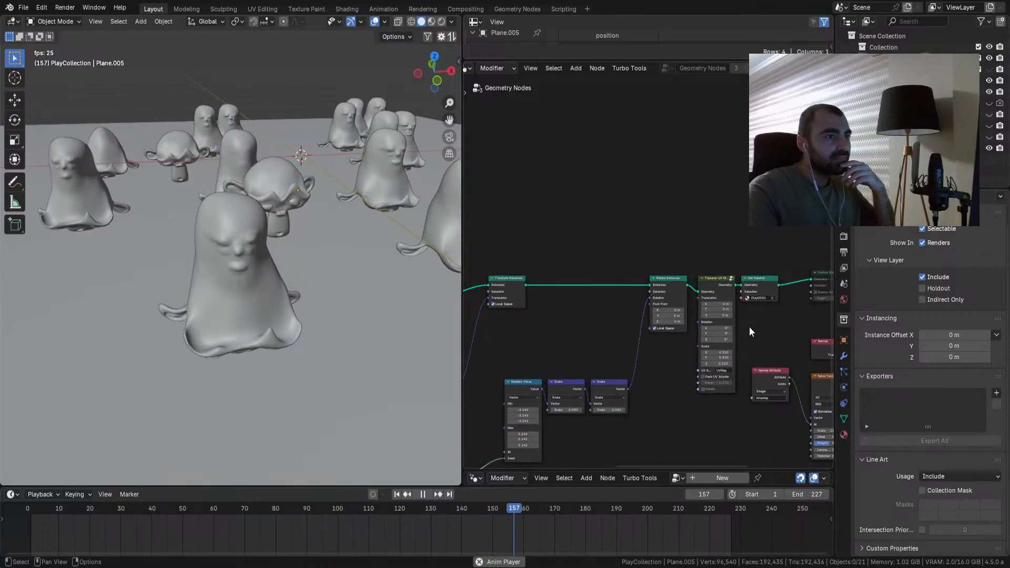
# Step: Pause the animation at frame 167, move the floor plane Plane.005 out of PlayCollection, and make Scene Collection active
pyautogui.moveTo(573, 510); pyautogui.dragTo(545, 529)
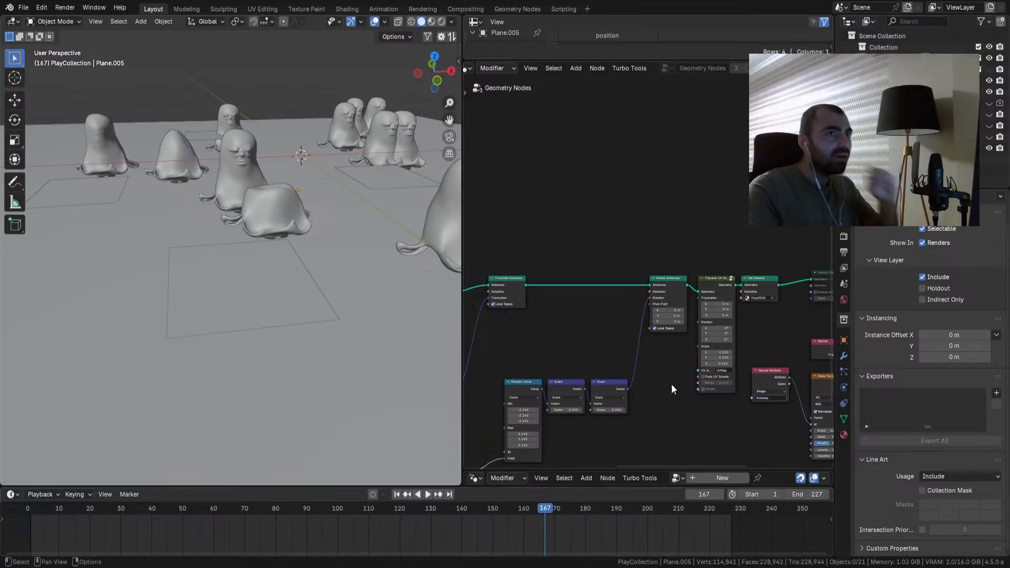
pyautogui.scroll(-5, 895, 132)
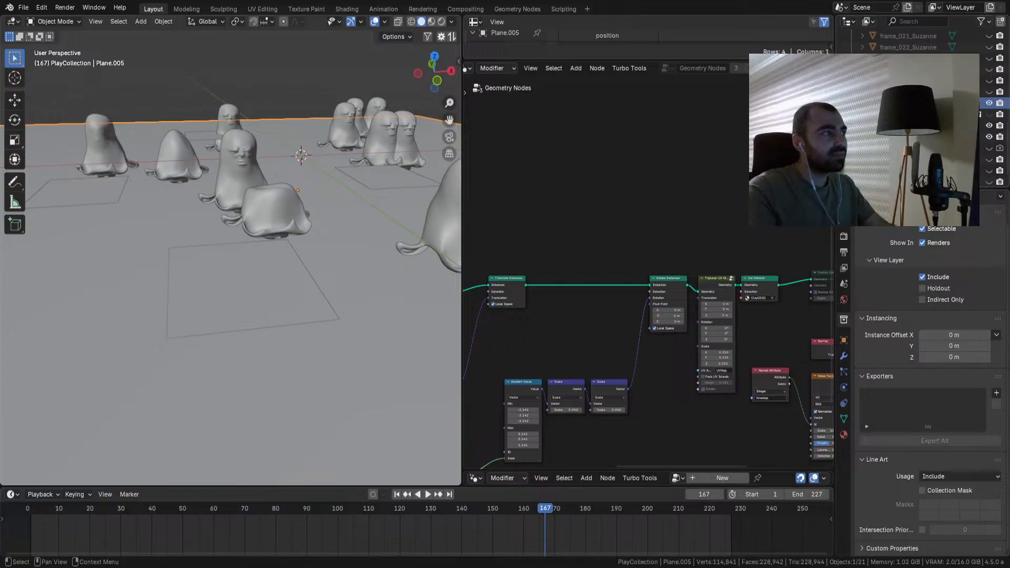
pyautogui.moveTo(890, 105); pyautogui.dragTo(889, 160)
pyautogui.scroll(-2, 889, 160)
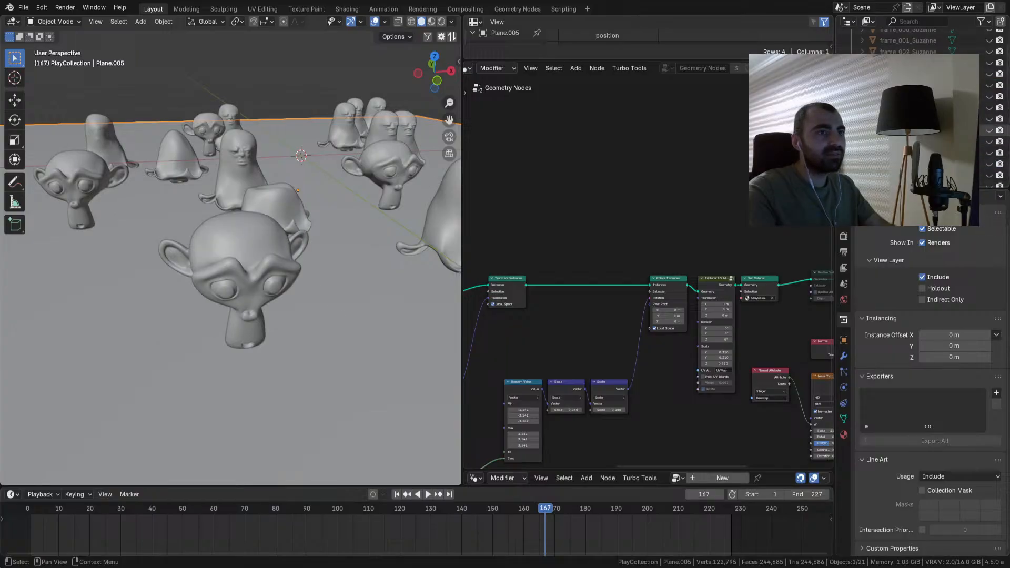
pyautogui.scroll(5, 889, 132)
pyautogui.click(883, 35)
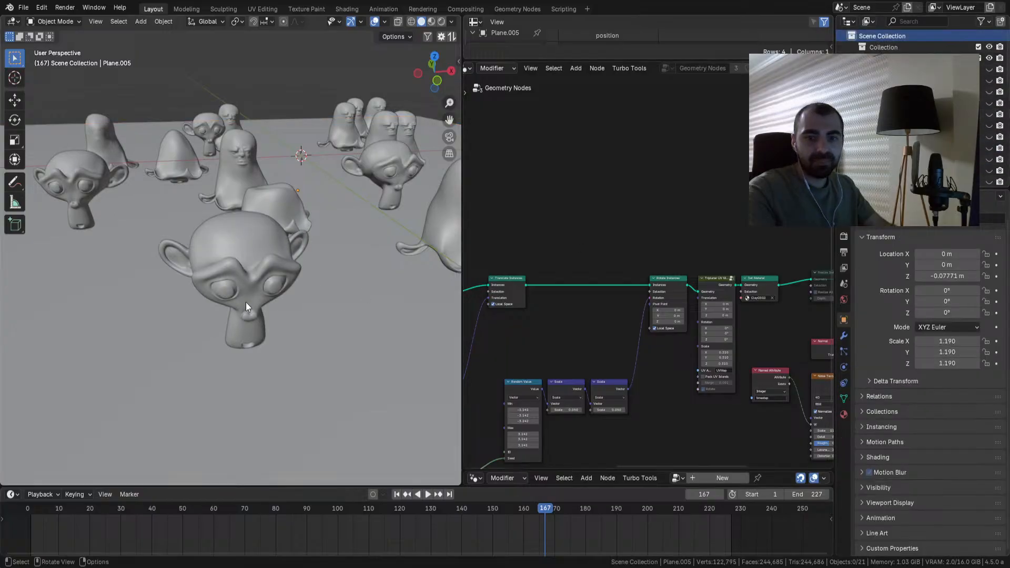
# Step: Play the animation to check the instances from a lower angle, pausing at frame 145
pyautogui.press('space')
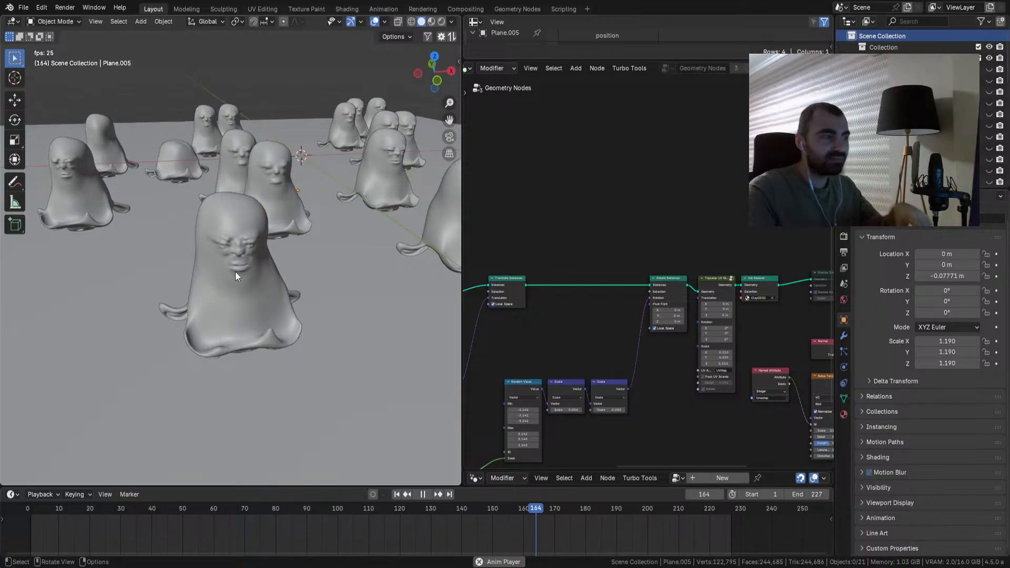
pyautogui.scroll(-2, 237, 268)
pyautogui.moveTo(241, 266); pyautogui.dragTo(304, 252, button='middle')
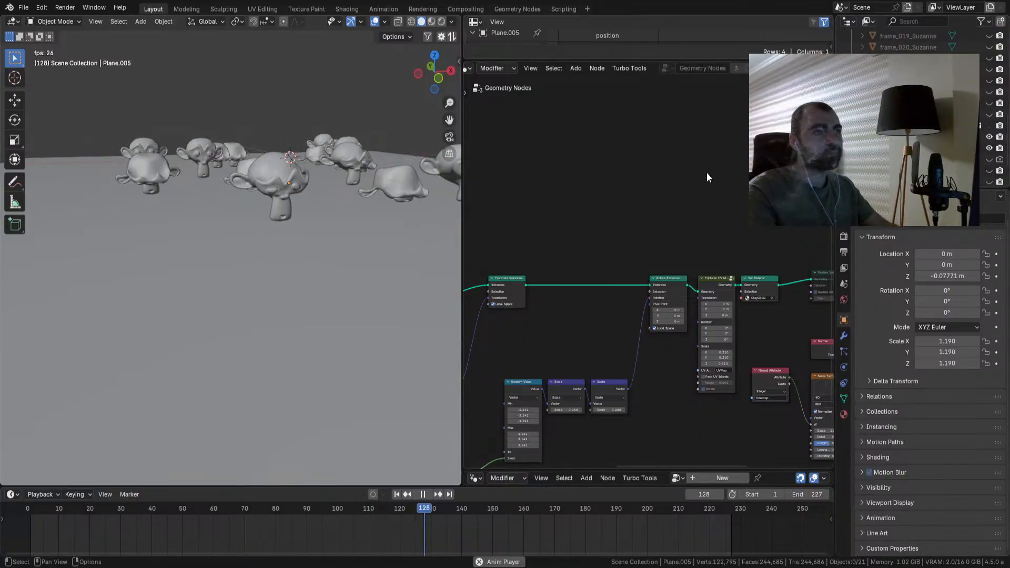
pyautogui.click(295, 212)
pyautogui.press('space')
pyautogui.keyDown('shift'); pyautogui.moveTo(362, 194); pyautogui.dragTo(295, 262, button='middle'); pyautogui.keyUp('shift')
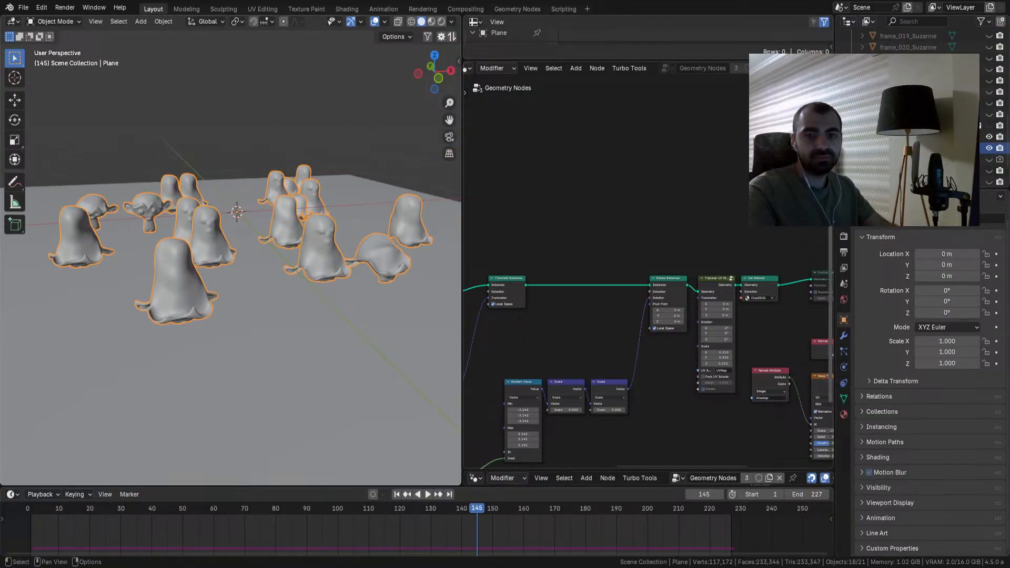
# Step: Select frame_026_Suzanne and switch to the Sculpting workspace, leaving local view
pyautogui.click(908, 115)
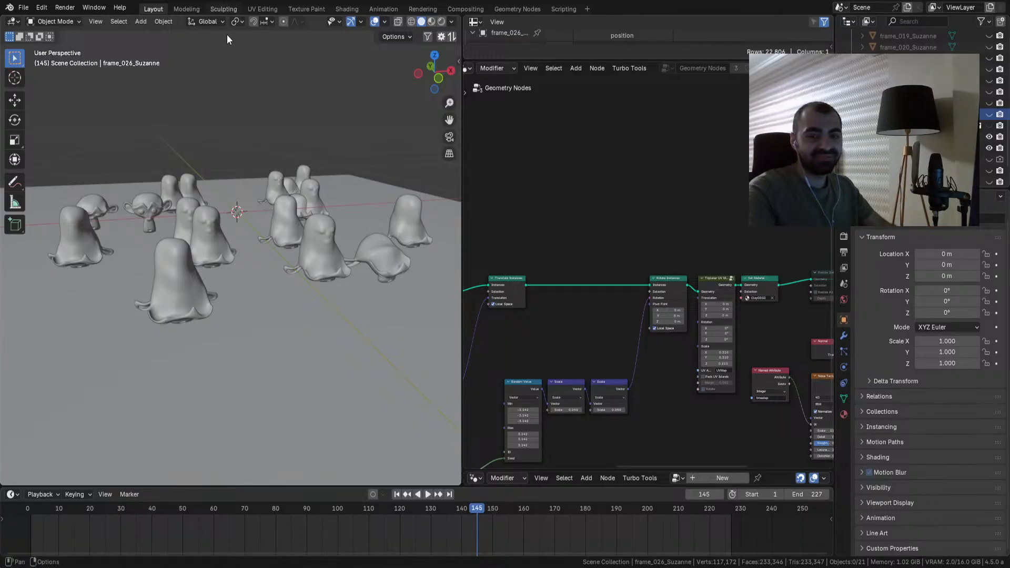
pyautogui.click(223, 9)
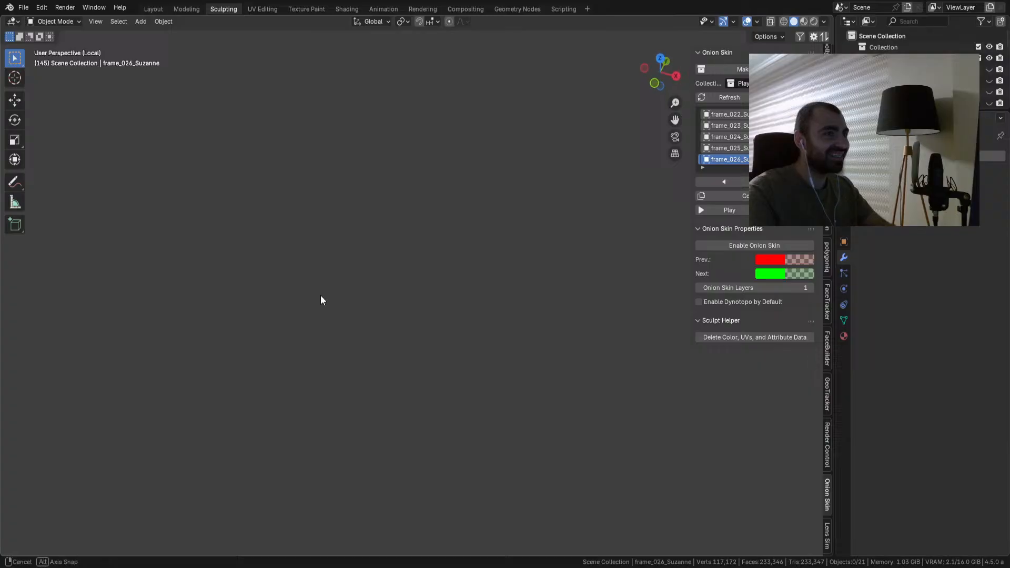
pyautogui.press('KP_Divide')
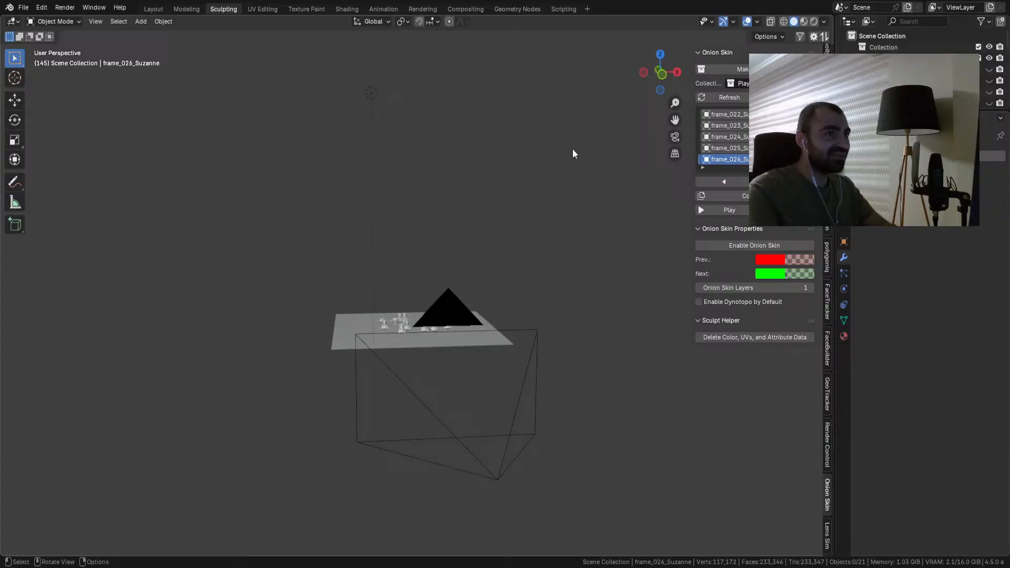
# Step: Leave frame_000_Suzanne hidden, unhide frame_026_Suzanne, and select it in a close view
pyautogui.click(990, 71)
pyautogui.scroll(-2, 991, 81)
pyautogui.scroll(1, 991, 100)
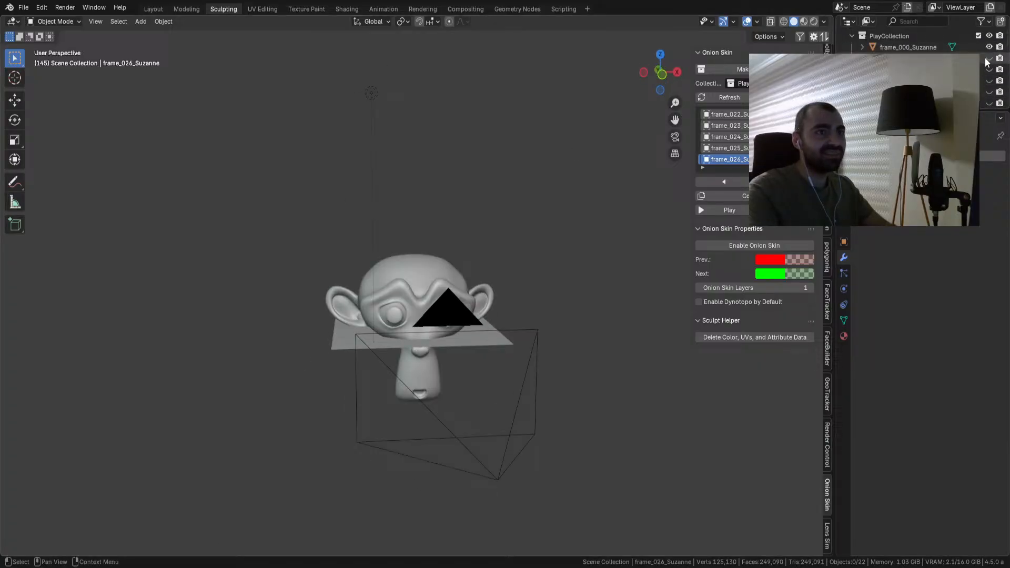
pyautogui.click(989, 48)
pyautogui.click(989, 47)
pyautogui.scroll(5, 529, 229)
pyautogui.click(430, 255)
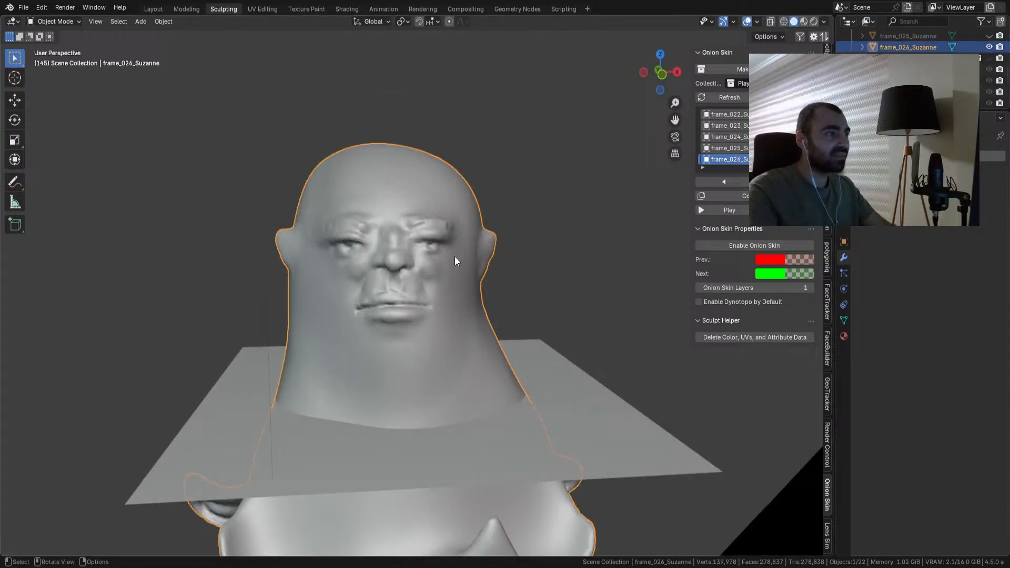
# Step: Copy the current head sculpt to a new onion-skin frame and switch it to Sculpt Mode
pyautogui.scroll(3, 538, 244)
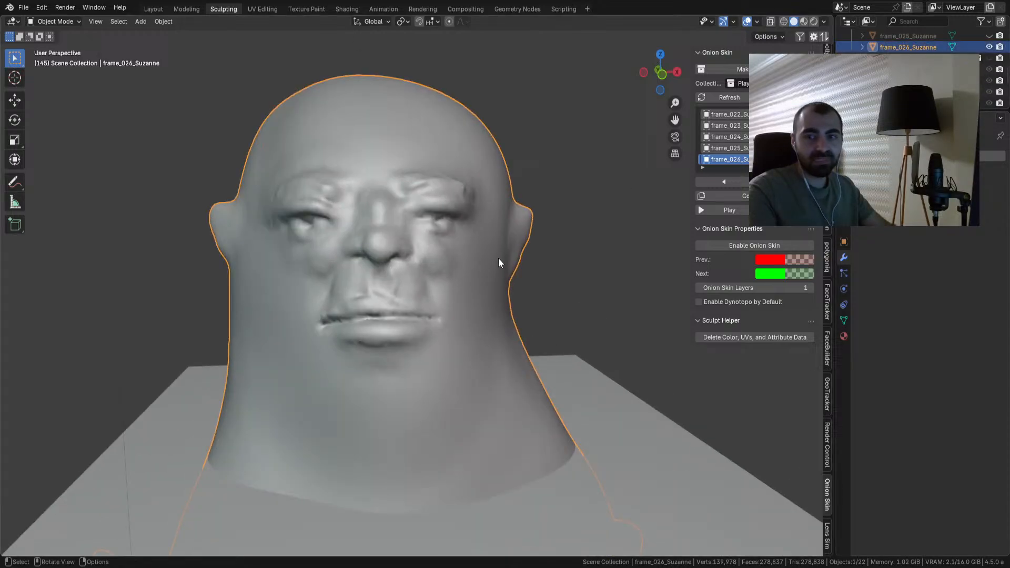
pyautogui.click(737, 200)
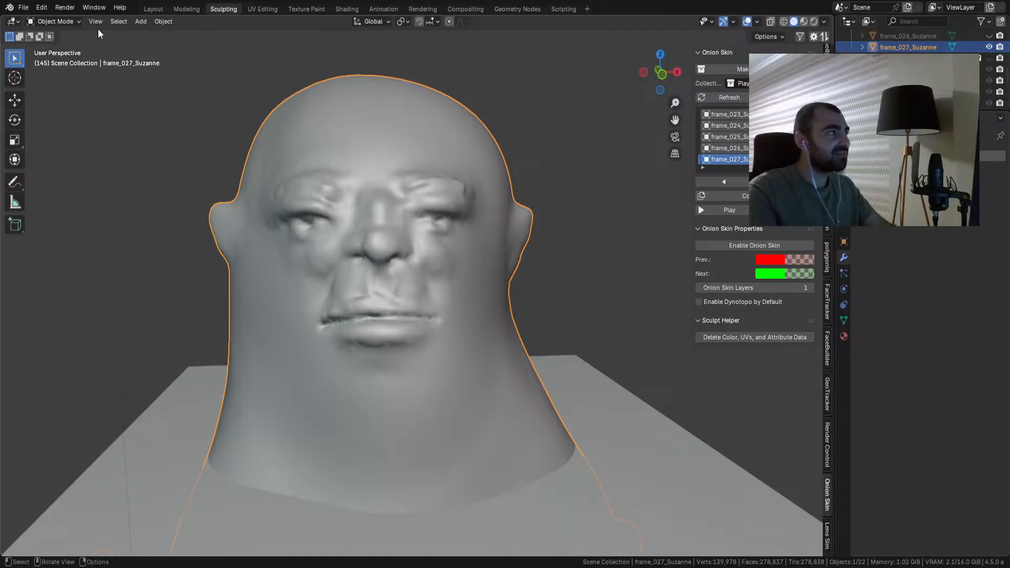
pyautogui.click(68, 21)
pyautogui.click(66, 60)
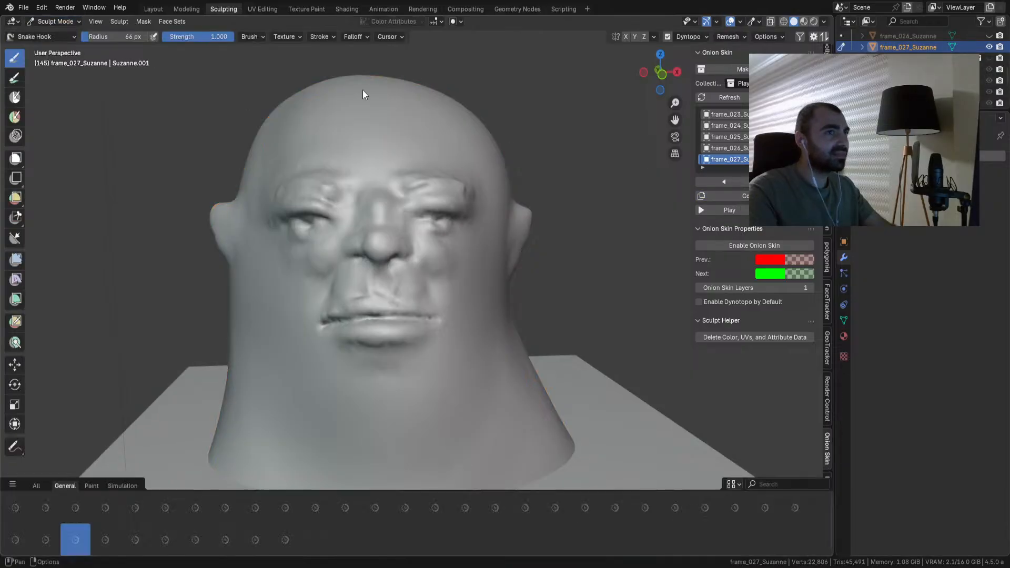
pyautogui.scroll(-2, 407, 194)
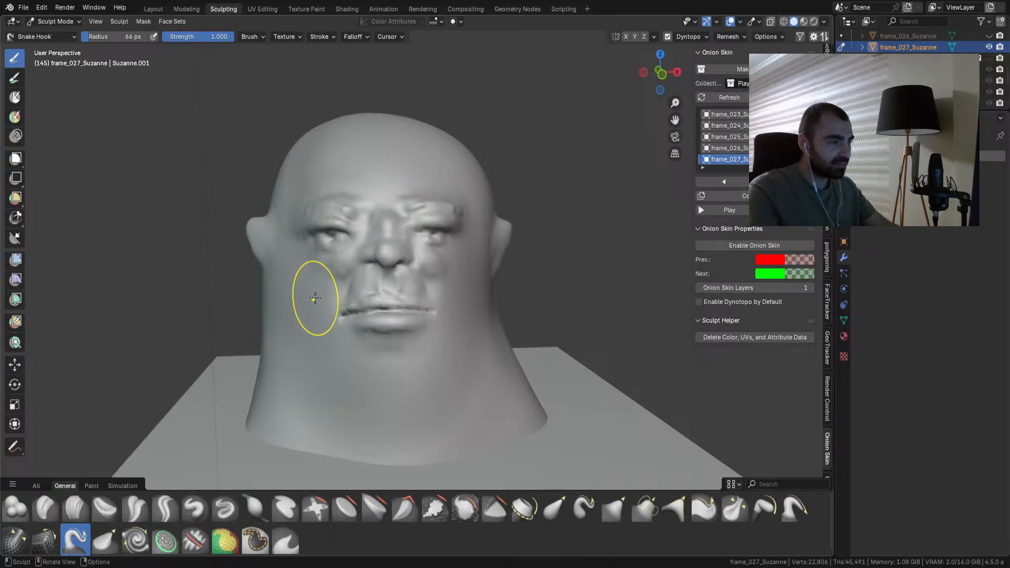
# Step: Hide the flat plane that cuts through the figure's neck
pyautogui.scroll(5, 980, 99)
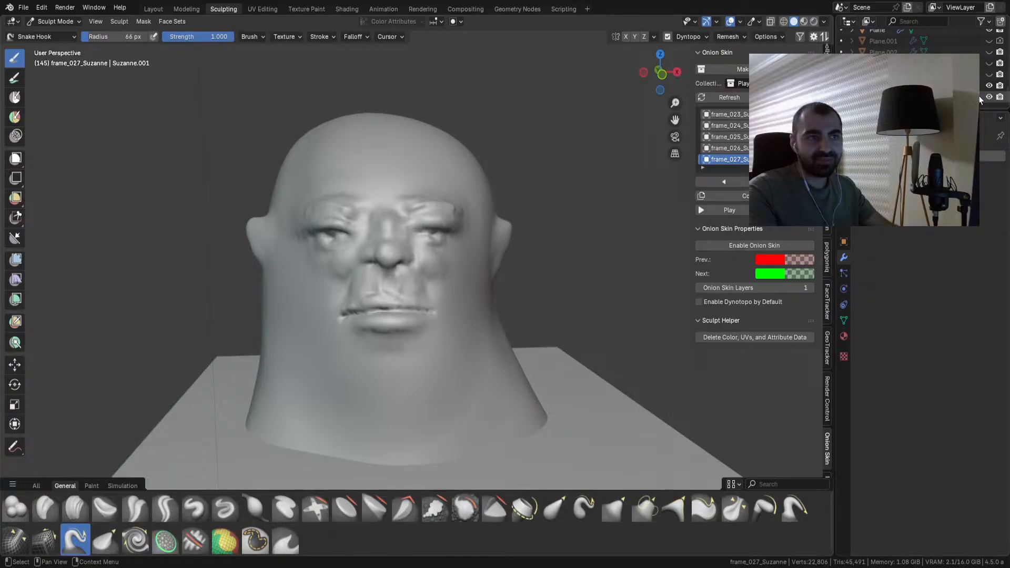
pyautogui.click(989, 85)
pyautogui.scroll(-1, 421, 258)
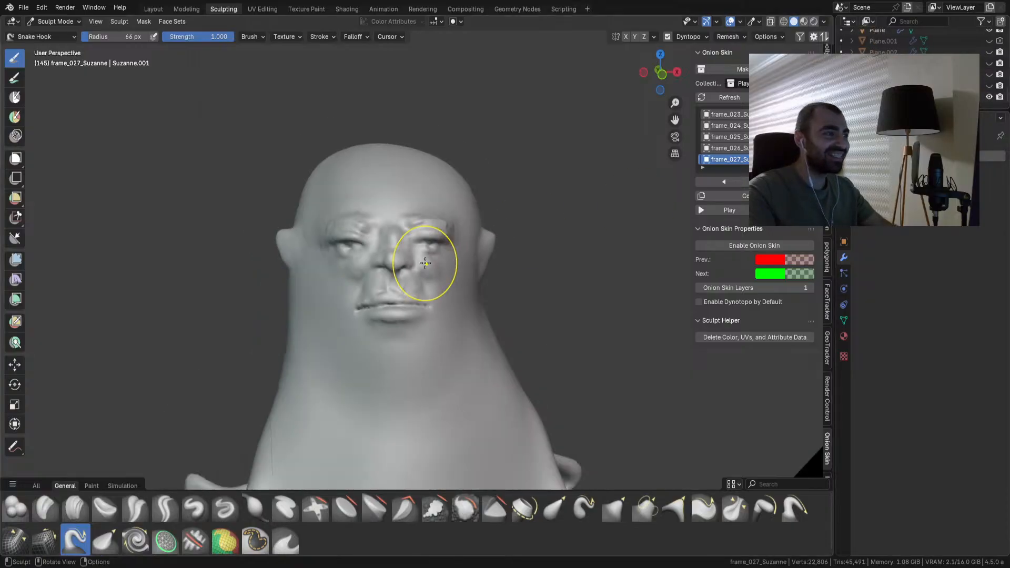
# Step: Set the Snake Hook radius to 94 px and push both sides of the jaw inward
pyautogui.press('f')
pyautogui.click(342, 312)
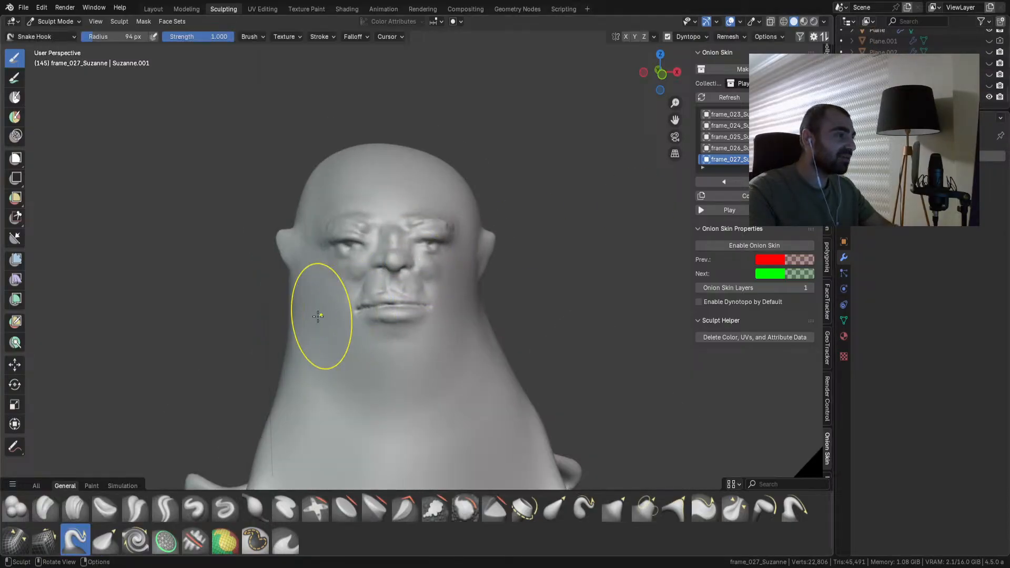
pyautogui.moveTo(307, 319); pyautogui.dragTo(320, 319)
pyautogui.moveTo(474, 313); pyautogui.dragTo(467, 313)
pyautogui.moveTo(313, 314); pyautogui.dragTo(319, 314)
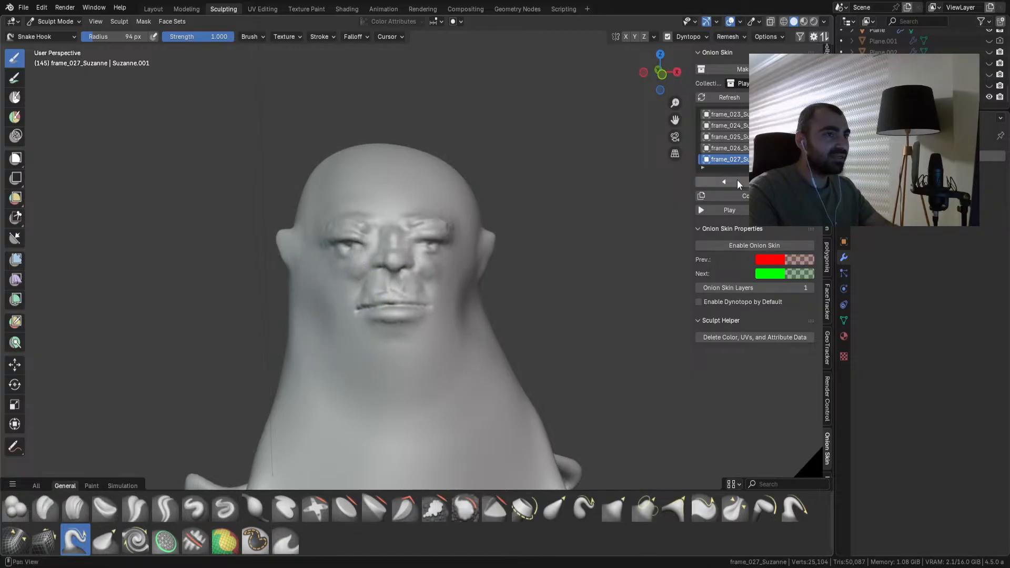
# Step: Push the neck inward on both sides below the jaw and pull the nose slightly down
pyautogui.moveTo(330, 354); pyautogui.dragTo(336, 353)
pyautogui.moveTo(474, 348); pyautogui.dragTo(461, 347)
pyautogui.moveTo(407, 260)
pyautogui.mouseDown()
pyautogui.moveTo(380, 270)
pyautogui.moveTo(414, 266)
pyautogui.mouseUp()
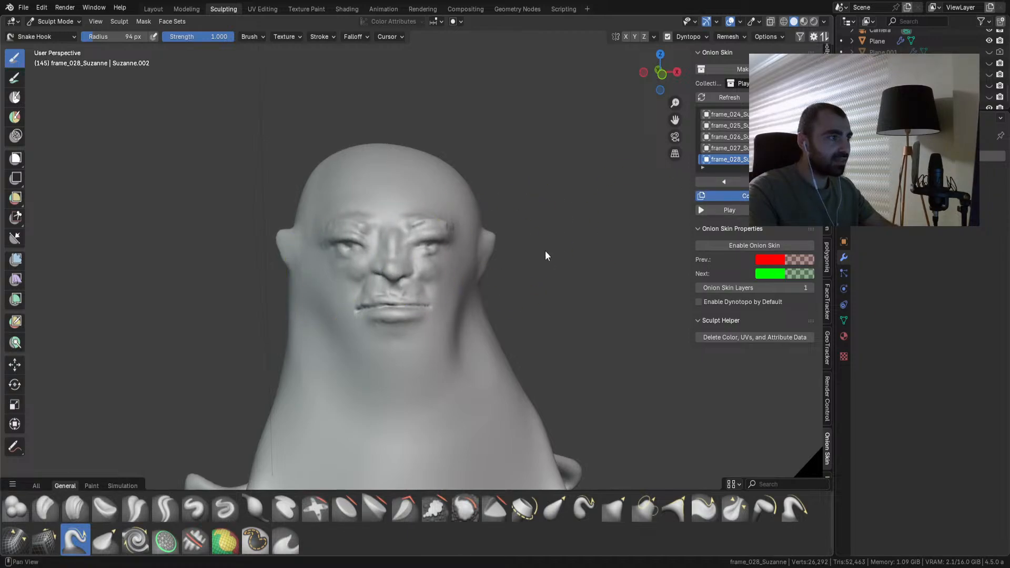
# Step: Narrow both cheeks in front of the ears and nudge both sides of the neck inward
pyautogui.moveTo(304, 283); pyautogui.dragTo(312, 282)
pyautogui.moveTo(474, 259); pyautogui.dragTo(468, 261)
pyautogui.moveTo(291, 342); pyautogui.dragTo(298, 345)
pyautogui.moveTo(491, 338); pyautogui.dragTo(488, 336)
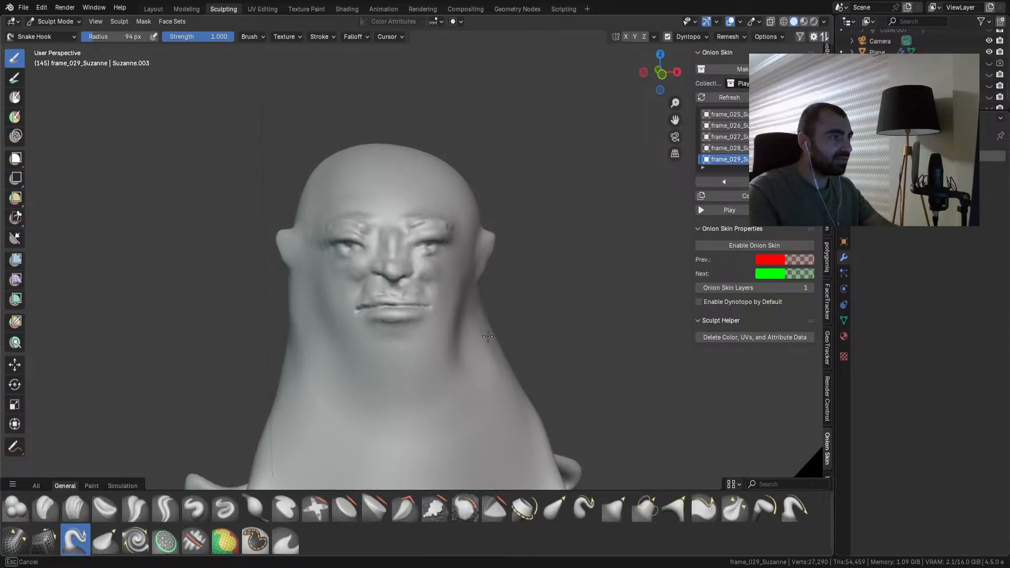
# Step: Reshape the mouth and pull the outer ends of both brows slightly outward
pyautogui.moveTo(393, 311); pyautogui.dragTo(364, 311)
pyautogui.moveTo(411, 308); pyautogui.dragTo(371, 310)
pyautogui.moveTo(325, 231); pyautogui.dragTo(323, 232)
pyautogui.moveTo(446, 229); pyautogui.dragTo(454, 233)
# Step: Copy the pose to a new frame, then pull both brows and the mouth slightly down
pyautogui.click(735, 197)
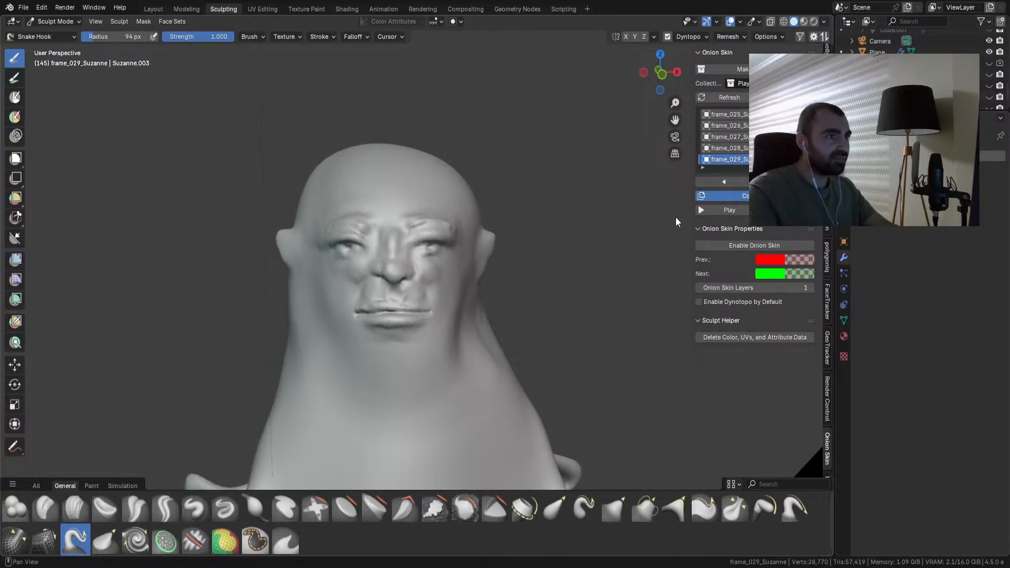
pyautogui.moveTo(353, 230); pyautogui.dragTo(354, 235)
pyautogui.moveTo(429, 231); pyautogui.dragTo(428, 236)
pyautogui.moveTo(399, 309)
pyautogui.mouseDown()
pyautogui.moveTo(369, 313)
pyautogui.moveTo(415, 319)
pyautogui.mouseUp()
# Step: Enlarge the Snake Hook radius to 149 px, try pulling the side of the neck, and undo the last stroke
pyautogui.keyDown('shift'); pyautogui.moveTo(406, 338); pyautogui.dragTo(392, 268, button='middle'); pyautogui.keyUp('shift')
pyautogui.moveTo(316, 310); pyautogui.dragTo(326, 323, button='middle')
pyautogui.press('f')
pyautogui.click(338, 332)
pyautogui.moveTo(271, 341); pyautogui.dragTo(282, 328)
pyautogui.moveTo(499, 309); pyautogui.dragTo(472, 318, button='middle')
pyautogui.hotkey('ctrl', 'z')
# Step: Pull both sides of the lower neck outward toward the shoulders
pyautogui.moveTo(478, 320)
pyautogui.mouseDown(button='middle')
pyautogui.moveTo(507, 316)
pyautogui.moveTo(480, 339)
pyautogui.moveTo(410, 323)
pyautogui.moveTo(444, 333)
pyautogui.moveTo(377, 338)
pyautogui.moveTo(506, 343)
pyautogui.mouseUp(button='middle')
pyautogui.scroll(2, 515, 324)
pyautogui.moveTo(253, 383); pyautogui.dragTo(238, 393)
pyautogui.moveTo(492, 381)
pyautogui.mouseDown()
pyautogui.moveTo(537, 373)
pyautogui.moveTo(540, 385)
pyautogui.mouseUp()
pyautogui.moveTo(541, 388); pyautogui.dragTo(462, 352, button='middle')
pyautogui.scroll(2, 462, 351)
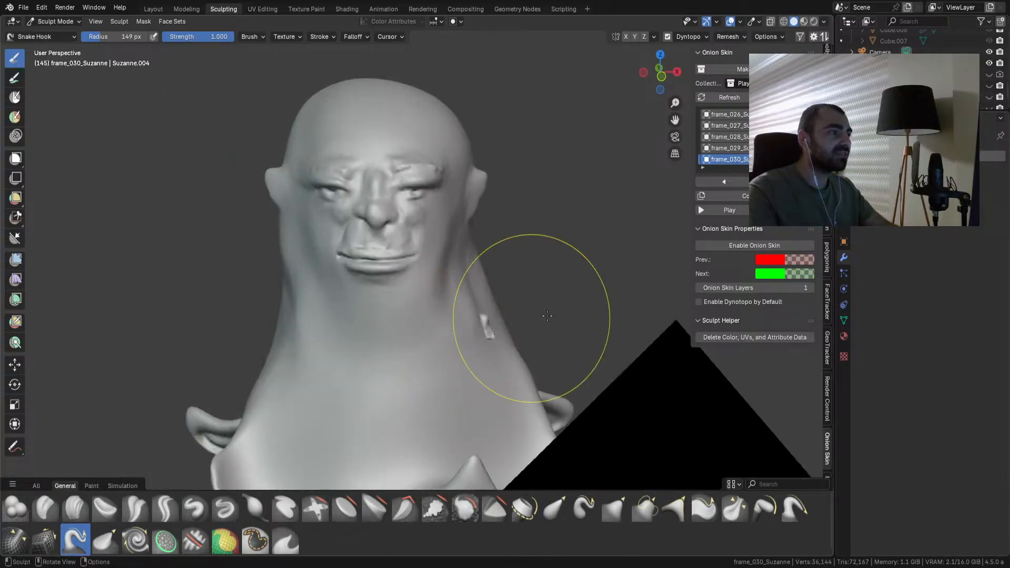
# Step: Copy the pose to a new frame, then bend the mouth and adjust the eye area on both sides
pyautogui.click(744, 197)
pyautogui.scroll(3, 440, 260)
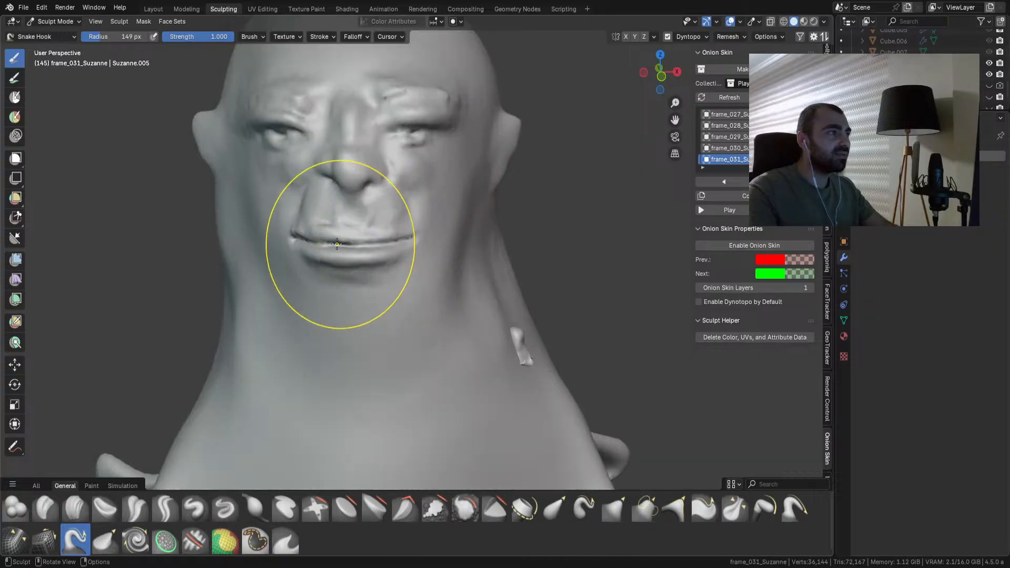
pyautogui.moveTo(372, 240); pyautogui.dragTo(349, 258)
pyautogui.moveTo(406, 240); pyautogui.dragTo(415, 241)
pyautogui.moveTo(318, 177); pyautogui.dragTo(281, 124)
pyautogui.moveTo(404, 127); pyautogui.dragTo(404, 130)
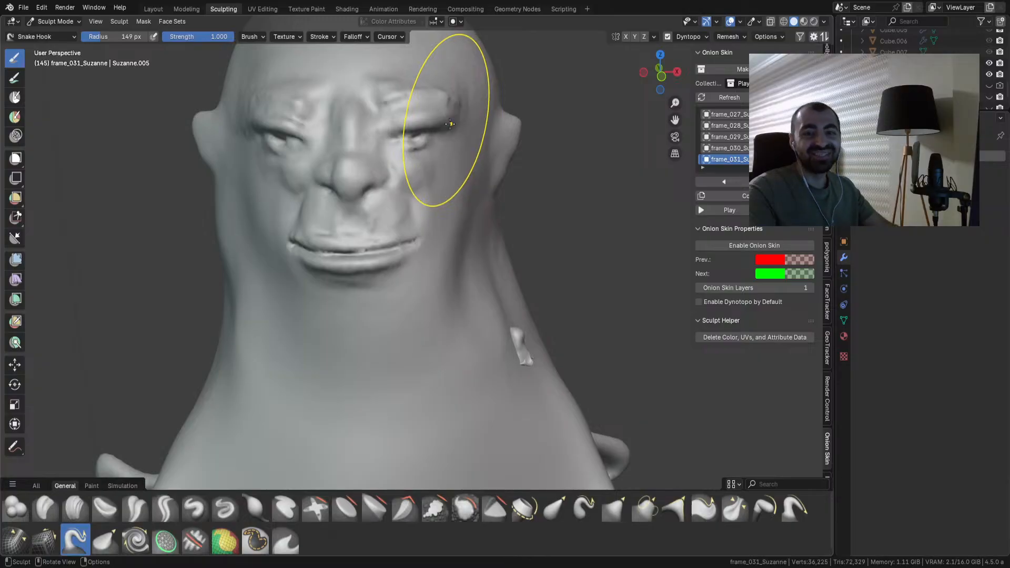
# Step: Drag both sides of the face downward and adjust the outer ends of both brows
pyautogui.moveTo(379, 207)
pyautogui.mouseDown(button='middle')
pyautogui.moveTo(395, 225)
pyautogui.moveTo(352, 209)
pyautogui.mouseUp(button='middle')
pyautogui.moveTo(248, 155); pyautogui.dragTo(248, 194)
pyautogui.moveTo(497, 167); pyautogui.dragTo(493, 181)
pyautogui.moveTo(273, 82); pyautogui.dragTo(287, 83)
pyautogui.moveTo(455, 104); pyautogui.dragTo(458, 111)
# Step: Copy the pose to a new frame, then pull the cheeks beside the nose inward and the chin down
pyautogui.click(711, 197)
pyautogui.moveTo(305, 170); pyautogui.dragTo(316, 174)
pyautogui.moveTo(416, 158); pyautogui.dragTo(401, 195)
pyautogui.moveTo(411, 195); pyautogui.dragTo(537, 198, button='middle')
pyautogui.moveTo(537, 198); pyautogui.dragTo(545, 221)
pyautogui.moveTo(546, 221); pyautogui.dragTo(453, 234, button='middle')
pyautogui.moveTo(368, 279); pyautogui.dragTo(367, 287)
# Step: Copy the pose to another frame and pull one side of the face outward near the brow and cheek
pyautogui.click(724, 200)
pyautogui.moveTo(473, 237); pyautogui.dragTo(342, 245, button='middle')
pyautogui.moveTo(279, 198); pyautogui.dragTo(225, 216)
pyautogui.moveTo(287, 151); pyautogui.dragTo(270, 152)
pyautogui.moveTo(290, 200); pyautogui.dragTo(454, 224, button='middle')
# Step: Reshape the jaw and cheek on both sides of the face from angled views
pyautogui.moveTo(498, 246); pyautogui.dragTo(496, 287)
pyautogui.moveTo(495, 288); pyautogui.dragTo(537, 276, button='middle')
pyautogui.moveTo(520, 258); pyautogui.dragTo(527, 248)
pyautogui.moveTo(527, 247)
pyautogui.mouseDown(button='middle')
pyautogui.moveTo(310, 247)
pyautogui.moveTo(400, 247)
pyautogui.mouseUp(button='middle')
pyautogui.moveTo(277, 259); pyautogui.dragTo(274, 279)
pyautogui.moveTo(272, 290); pyautogui.dragTo(280, 301)
# Step: Copy the pose to a new frame and pull the centre of the brow down toward the nose
pyautogui.scroll(-2, 349, 300)
pyautogui.moveTo(350, 300); pyautogui.dragTo(354, 304, button='middle')
pyautogui.scroll(2, 355, 302)
pyautogui.click(743, 200)
pyautogui.moveTo(375, 152); pyautogui.dragTo(378, 176)
# Step: Pull a row of bumps out along the top of the head with Snake Hook radii of 93 px and 80 px
pyautogui.keyDown('shift'); pyautogui.moveTo(402, 164); pyautogui.dragTo(400, 254, button='middle'); pyautogui.keyUp('shift')
pyautogui.press('f')
pyautogui.click(298, 218)
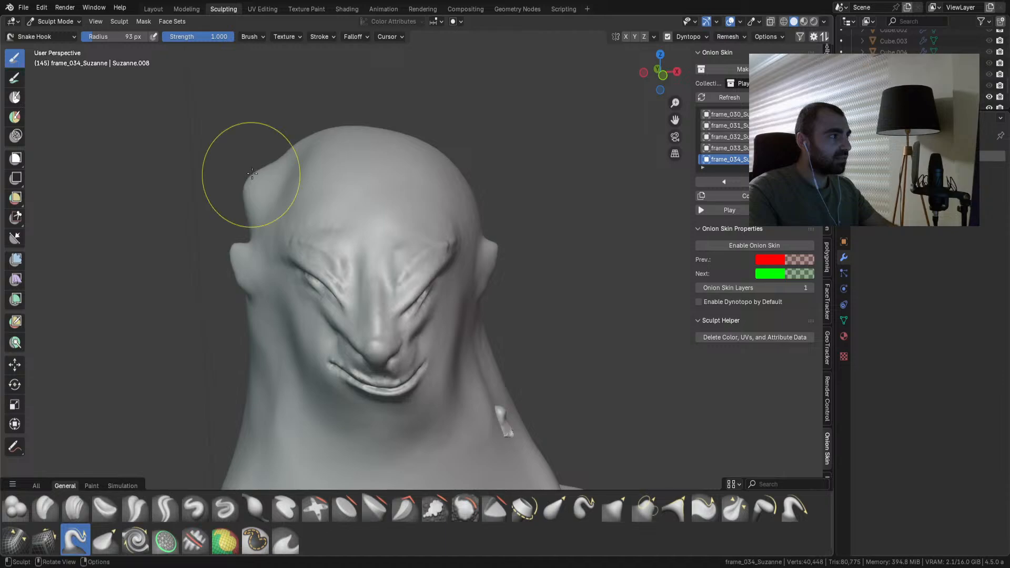
pyautogui.press('f')
pyautogui.click(372, 131)
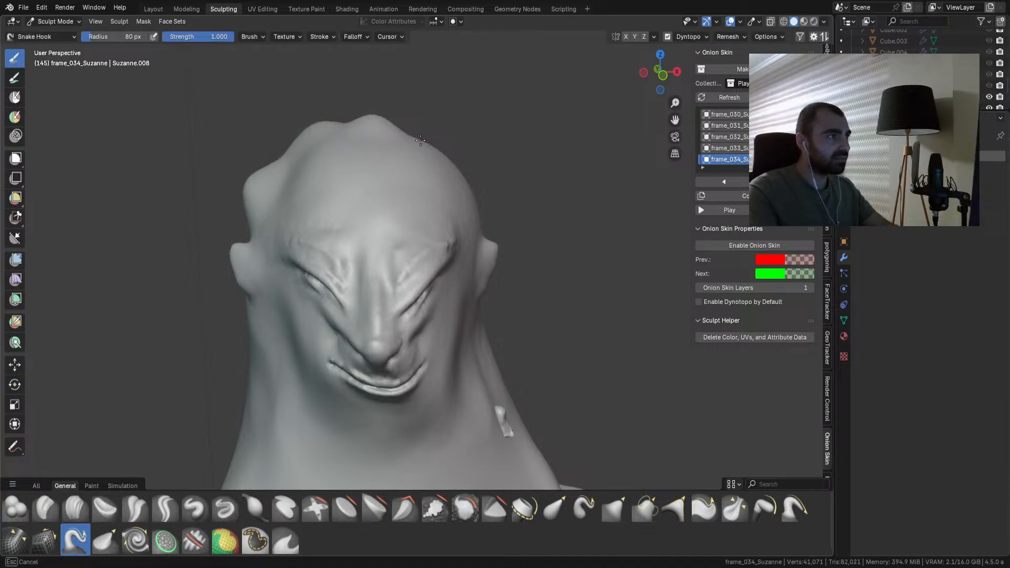
pyautogui.moveTo(462, 152); pyautogui.dragTo(463, 158)
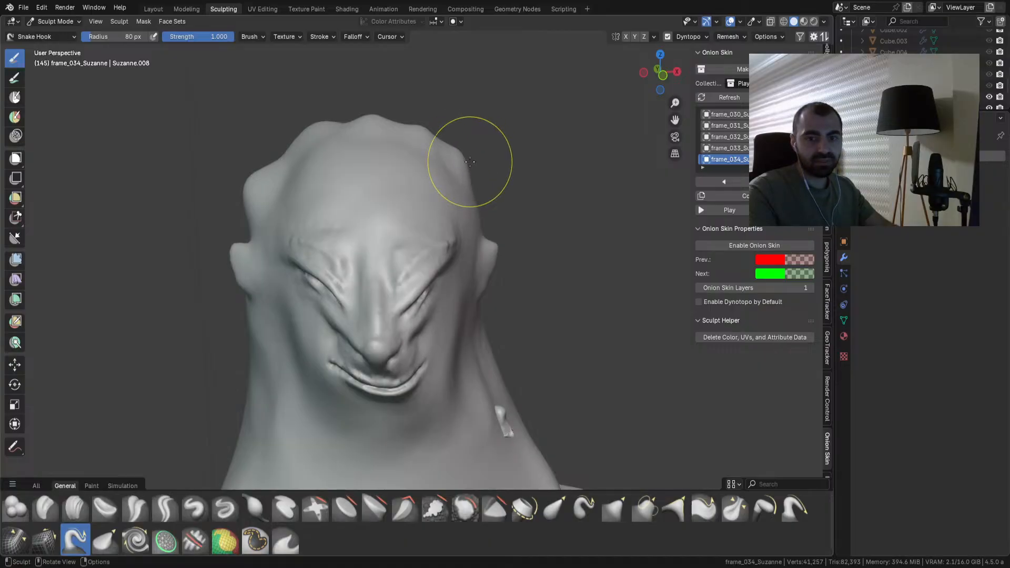
# Step: Copy the pose to a new frame and stretch the first bumps on the head upward into spikes
pyautogui.click(747, 197)
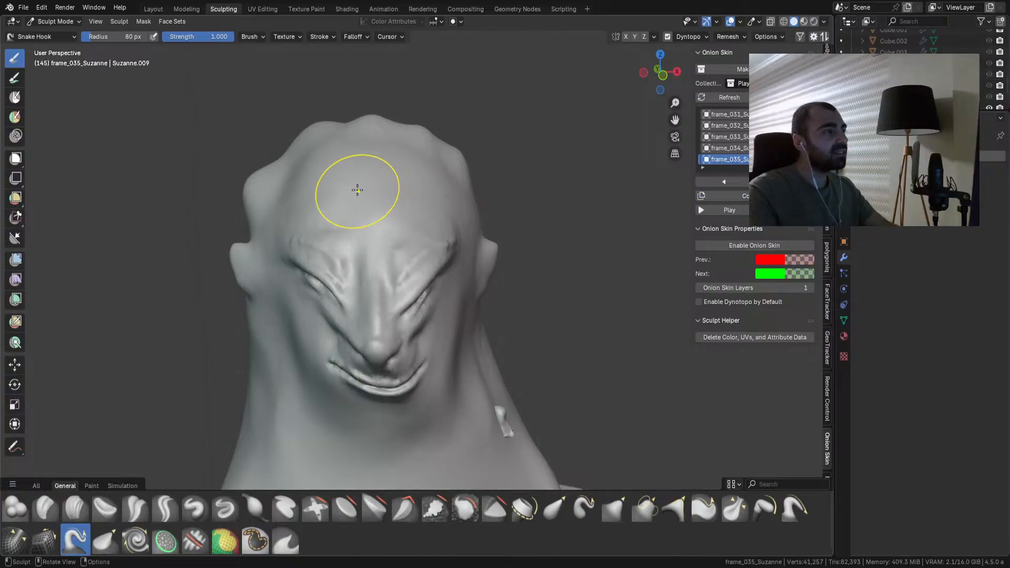
pyautogui.moveTo(356, 191); pyautogui.dragTo(320, 127, button='middle')
pyautogui.moveTo(380, 100); pyautogui.dragTo(380, 97)
pyautogui.moveTo(383, 164); pyautogui.dragTo(360, 157, button='middle')
# Step: Set the Snake Hook radius to 117 px and pull both brows outward
pyautogui.press('f')
pyautogui.click(380, 160)
pyautogui.moveTo(318, 268); pyautogui.dragTo(303, 253)
pyautogui.moveTo(296, 253); pyautogui.dragTo(293, 249)
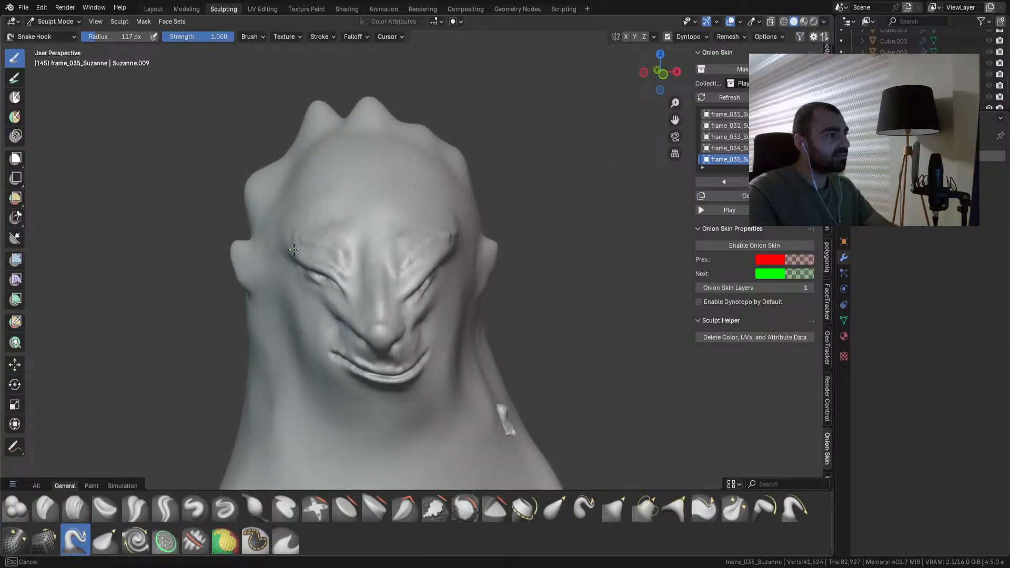
pyautogui.moveTo(418, 259)
pyautogui.mouseDown()
pyautogui.moveTo(456, 238)
pyautogui.moveTo(453, 258)
pyautogui.mouseUp()
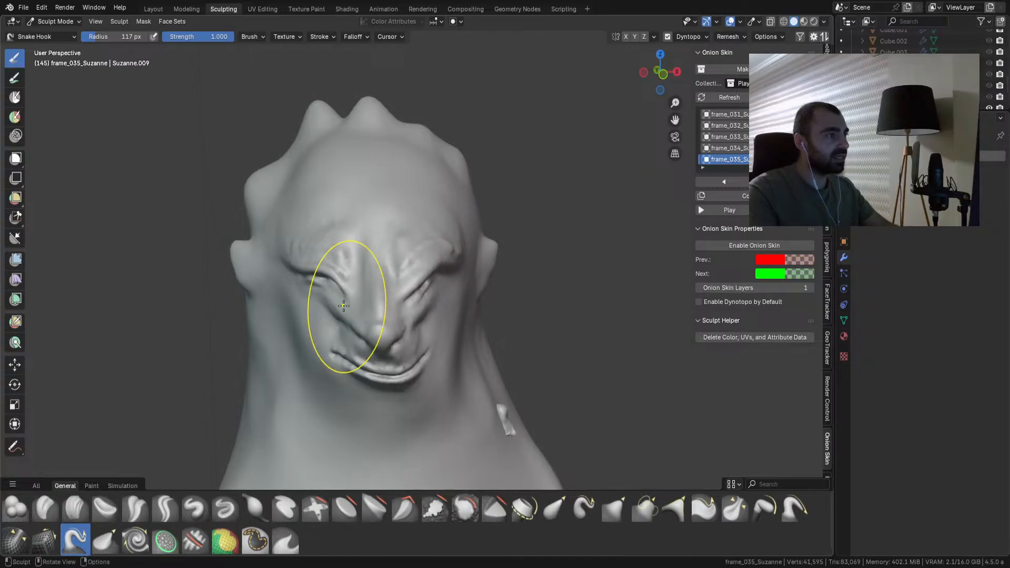
# Step: Reshape the cheek and mouth corners to flatten the smile into a straight mouth
pyautogui.moveTo(319, 325); pyautogui.dragTo(327, 328)
pyautogui.moveTo(400, 372)
pyautogui.mouseDown()
pyautogui.moveTo(402, 359)
pyautogui.moveTo(427, 354)
pyautogui.mouseUp()
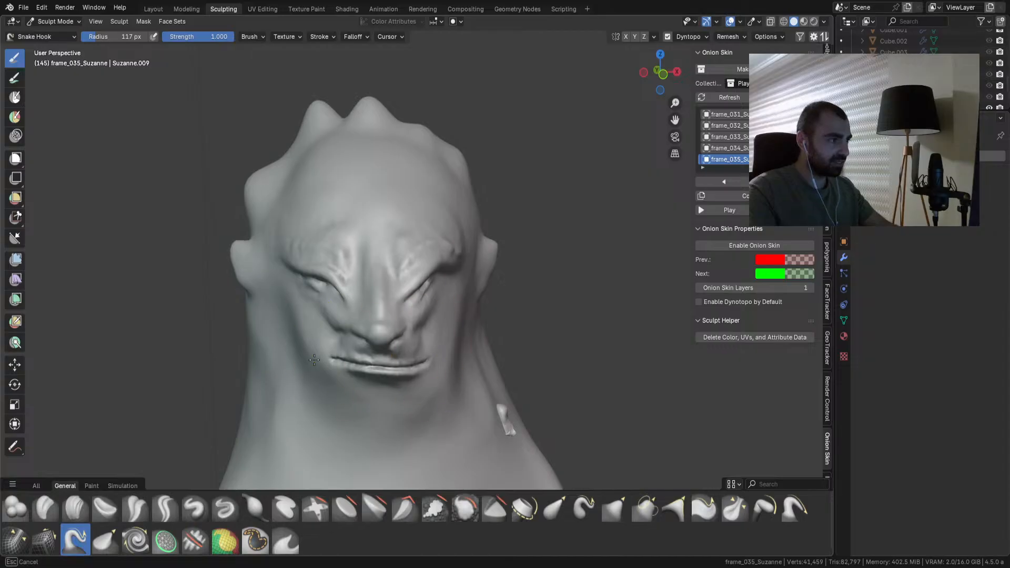
pyautogui.moveTo(314, 359); pyautogui.dragTo(316, 363)
# Step: Set the Snake Hook radius to 194 px and pull the chin and mouth down
pyautogui.press('f')
pyautogui.click(404, 387)
pyautogui.moveTo(383, 387); pyautogui.dragTo(381, 404)
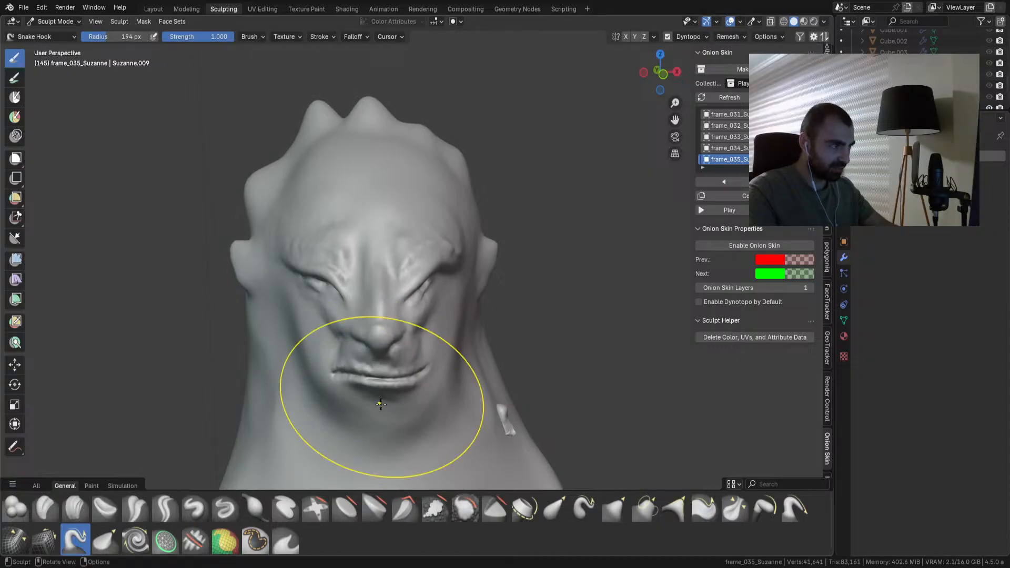
pyautogui.moveTo(463, 317); pyautogui.dragTo(426, 213, button='middle')
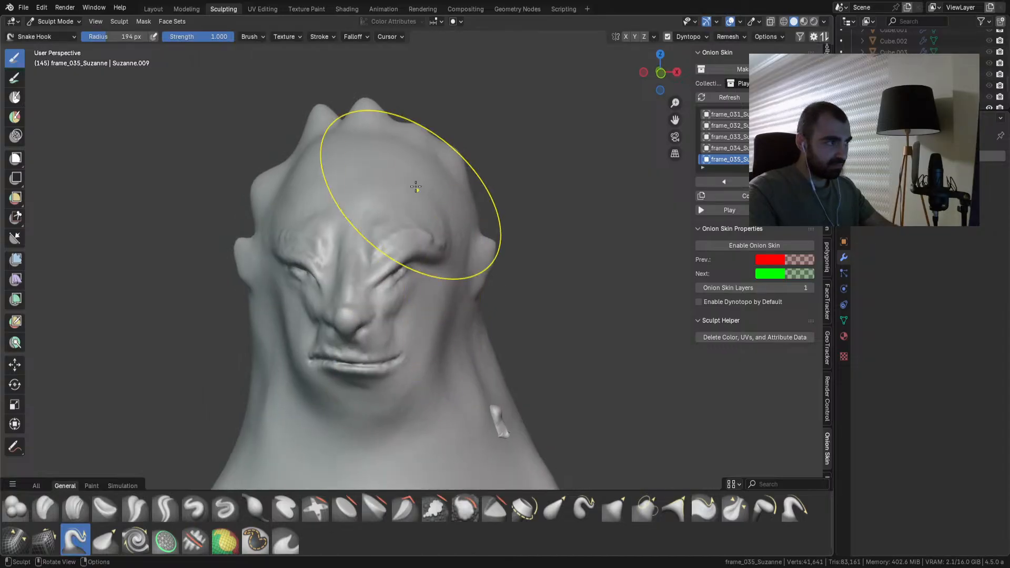
# Step: Copy the pose to a new frame and stretch the head spikes taller with a 92 px Snake Hook radius
pyautogui.click(743, 198)
pyautogui.press('f')
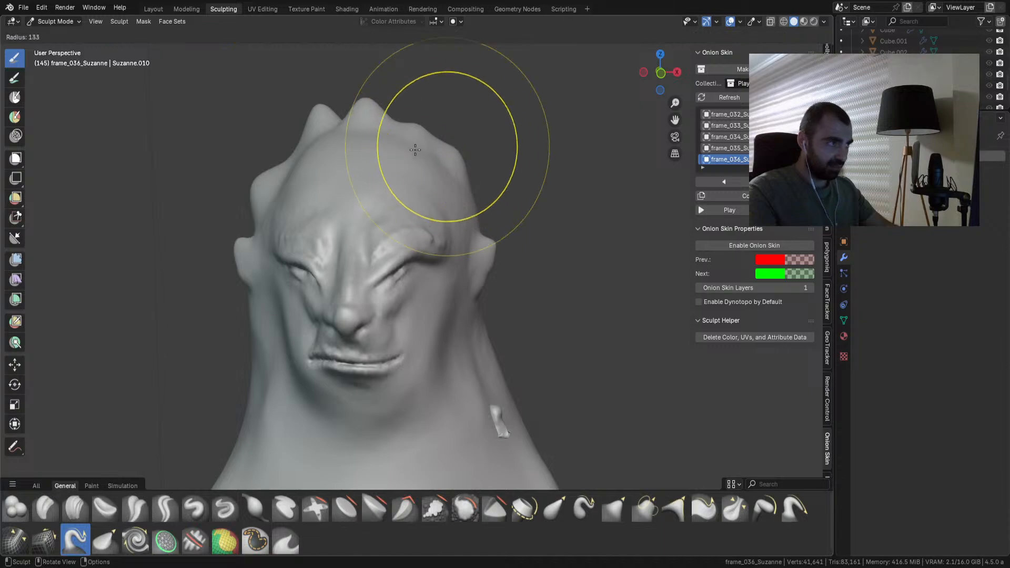
pyautogui.click(396, 130)
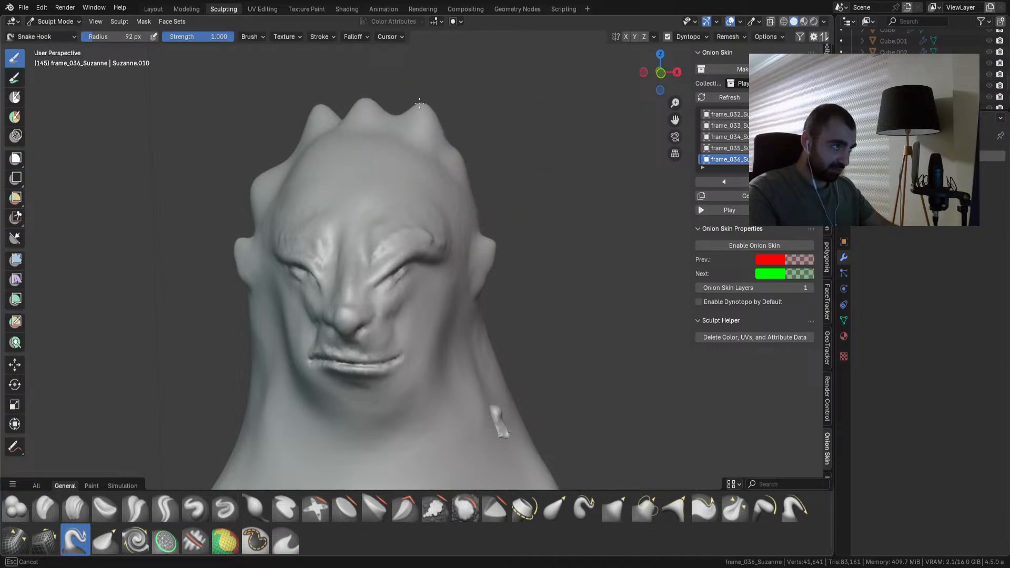
pyautogui.moveTo(459, 152); pyautogui.dragTo(352, 131, button='middle')
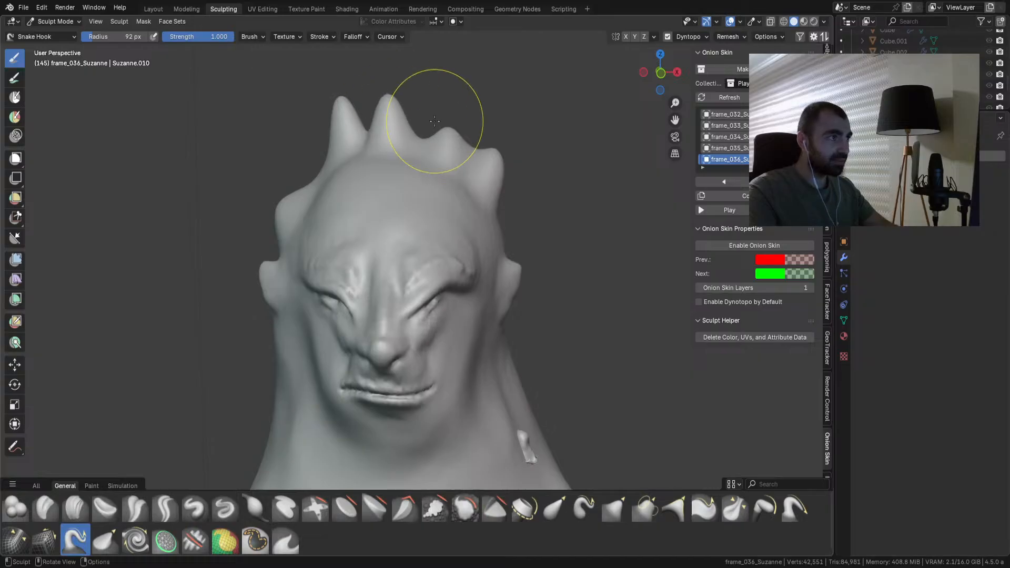
pyautogui.moveTo(443, 125); pyautogui.dragTo(451, 110)
pyautogui.moveTo(496, 154); pyautogui.dragTo(508, 131)
# Step: Set the Snake Hook radius to 156 px and reshape the outer brows, one ear and the side of the neck
pyautogui.keyDown('shift'); pyautogui.moveTo(453, 242); pyautogui.dragTo(477, 210, button='middle'); pyautogui.keyUp('shift')
pyautogui.press('f')
pyautogui.click(475, 221)
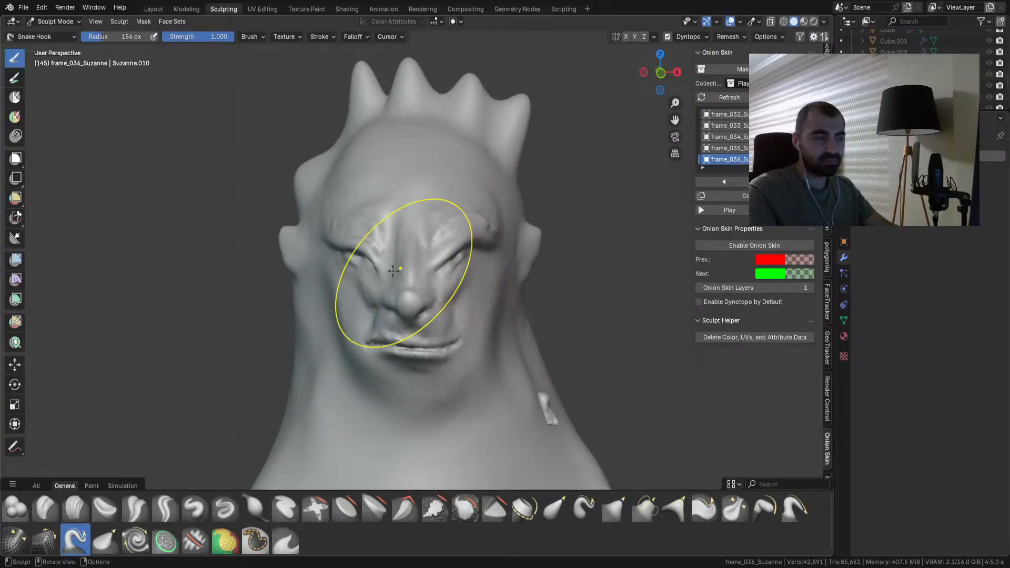
pyautogui.moveTo(318, 242); pyautogui.dragTo(315, 243)
pyautogui.moveTo(490, 234); pyautogui.dragTo(524, 287)
pyautogui.moveTo(302, 323); pyautogui.dragTo(298, 290)
pyautogui.moveTo(286, 235); pyautogui.dragTo(292, 241)
# Step: Push both sides of the jaw inward and pull the outer eye areas slightly down
pyautogui.moveTo(366, 294)
pyautogui.keyDown('shift'); pyautogui.mouseDown(button='middle')
pyautogui.moveTo(364, 265)
pyautogui.moveTo(370, 286)
pyautogui.mouseUp(button='middle'); pyautogui.keyUp('shift')
pyautogui.scroll(-1, 364, 266)
pyautogui.moveTo(315, 333); pyautogui.dragTo(361, 349)
pyautogui.moveTo(483, 341); pyautogui.dragTo(485, 349)
pyautogui.moveTo(427, 289); pyautogui.dragTo(421, 293, button='middle')
pyautogui.moveTo(356, 268); pyautogui.dragTo(355, 274)
pyautogui.moveTo(481, 248); pyautogui.dragTo(492, 255)
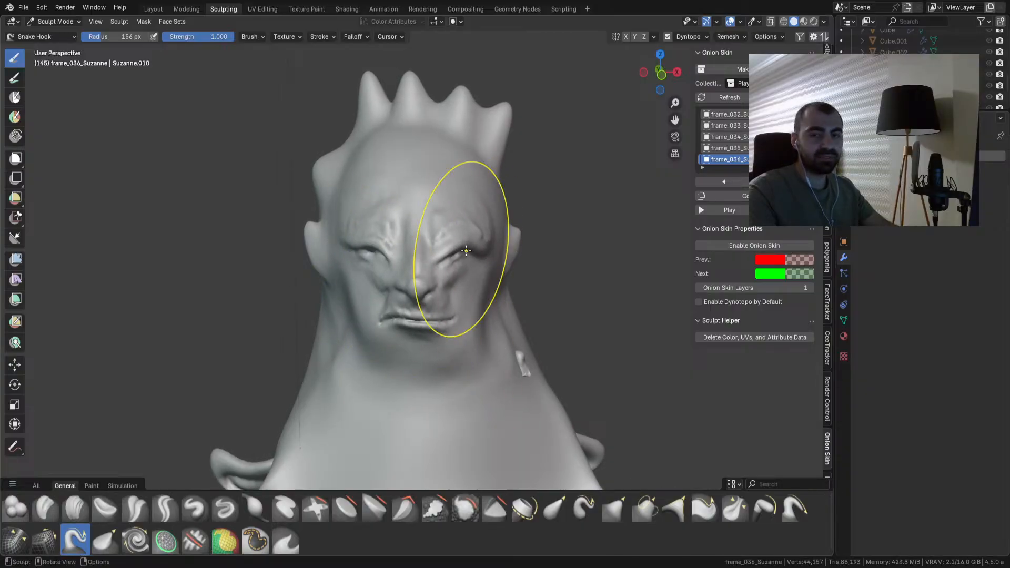
# Step: Copy the pose to a new frame and lengthen the head spikes, including the side one, with a 102 px Snake Hook radius
pyautogui.press('f')
pyautogui.click(413, 169)
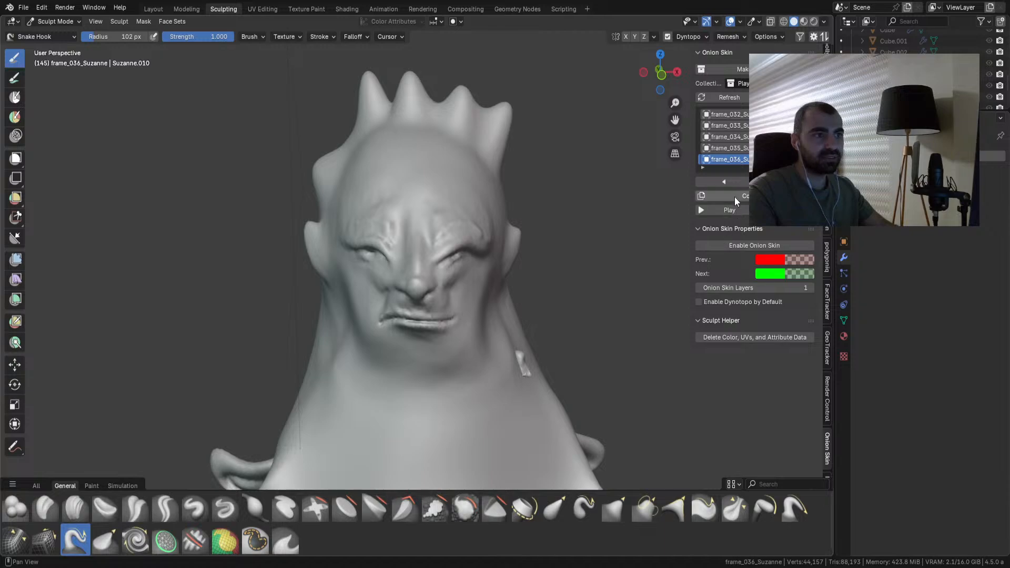
pyautogui.keyDown('shift'); pyautogui.moveTo(411, 121); pyautogui.dragTo(420, 164, button='middle'); pyautogui.keyUp('shift')
pyautogui.moveTo(382, 125)
pyautogui.mouseDown()
pyautogui.moveTo(382, 98)
pyautogui.moveTo(419, 109)
pyautogui.mouseUp()
pyautogui.moveTo(466, 132); pyautogui.dragTo(465, 88)
pyautogui.moveTo(509, 149); pyautogui.dragTo(508, 133)
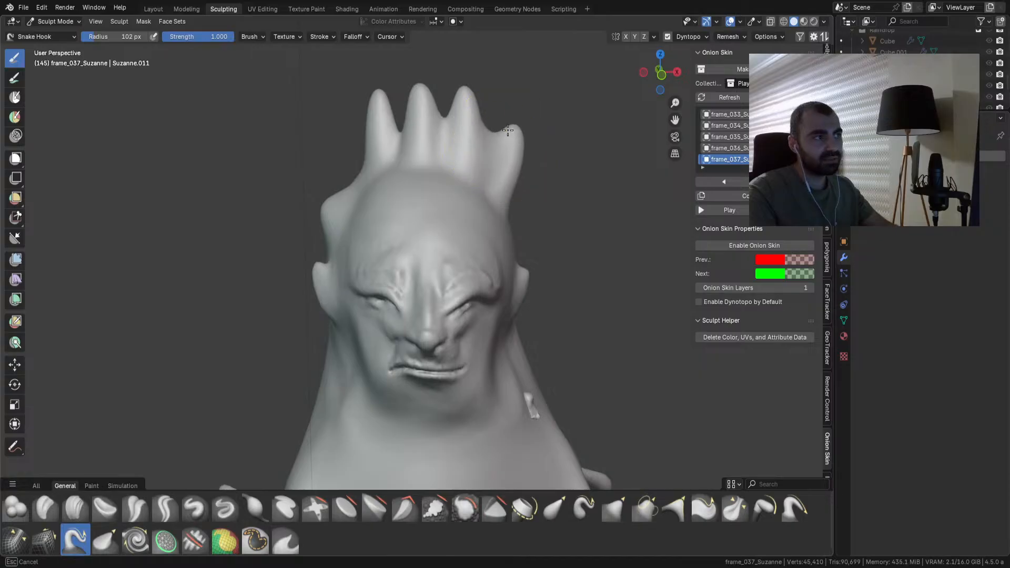
pyautogui.moveTo(327, 207); pyautogui.dragTo(324, 201)
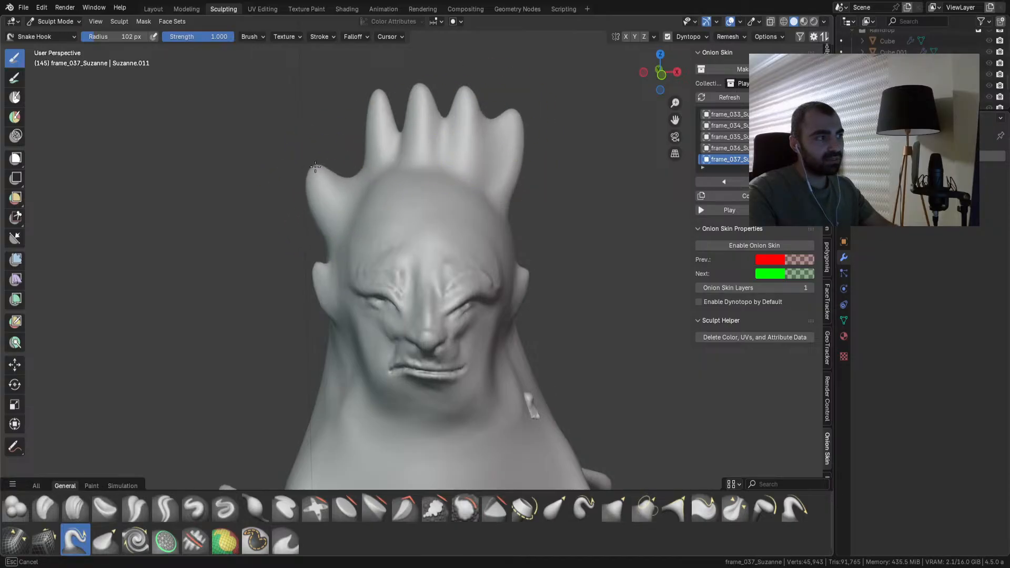
# Step: Copy the pose to two more frames and lower both eyes with a 141 px Snake Hook radius
pyautogui.click(735, 197)
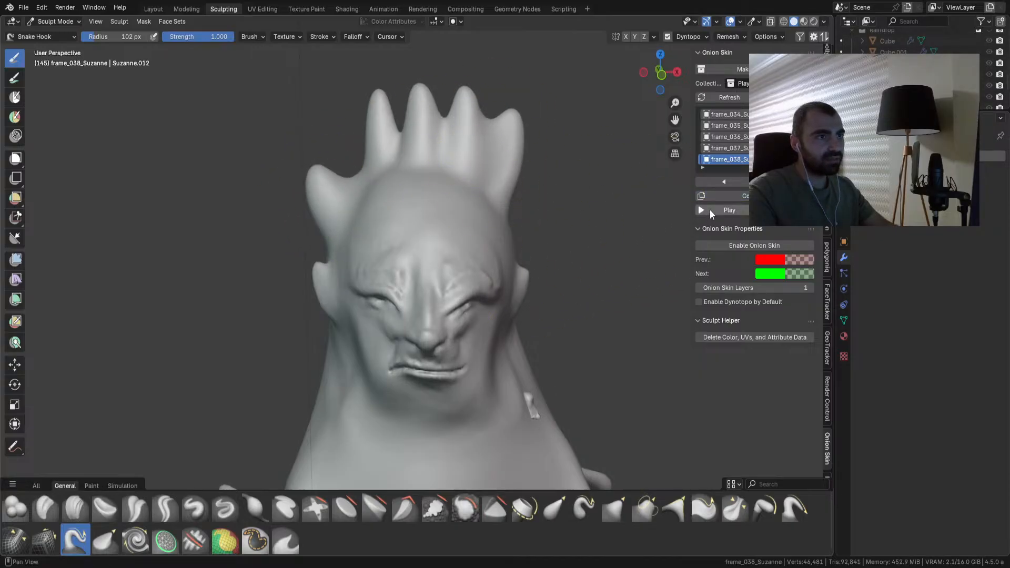
pyautogui.click(724, 195)
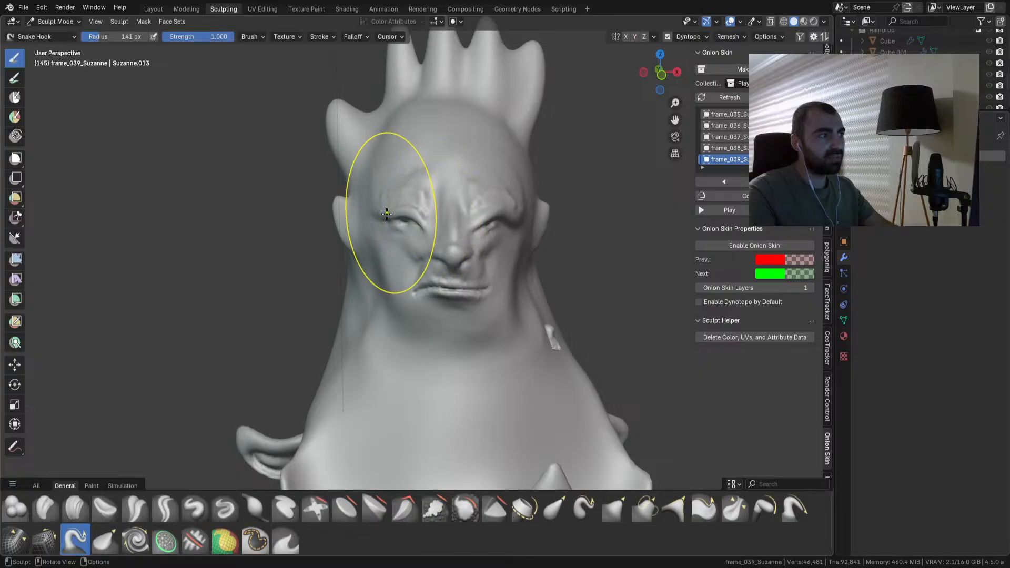
pyautogui.moveTo(395, 215); pyautogui.dragTo(394, 229)
pyautogui.moveTo(489, 210)
pyautogui.mouseDown()
pyautogui.moveTo(491, 222)
pyautogui.moveTo(520, 219)
pyautogui.mouseUp()
# Step: Pull the nose, mouth and chin down and reshape the mouth corner and the neck folds below the jaw
pyautogui.moveTo(436, 268)
pyautogui.mouseDown()
pyautogui.moveTo(470, 286)
pyautogui.moveTo(447, 312)
pyautogui.mouseUp()
pyautogui.moveTo(445, 332); pyautogui.dragTo(444, 350)
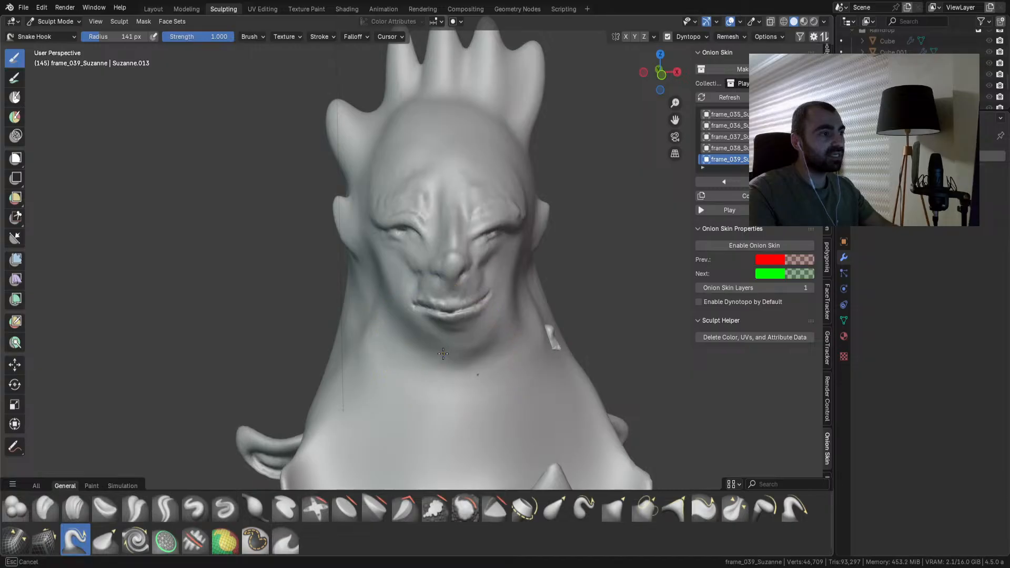
pyautogui.moveTo(412, 309); pyautogui.dragTo(417, 316)
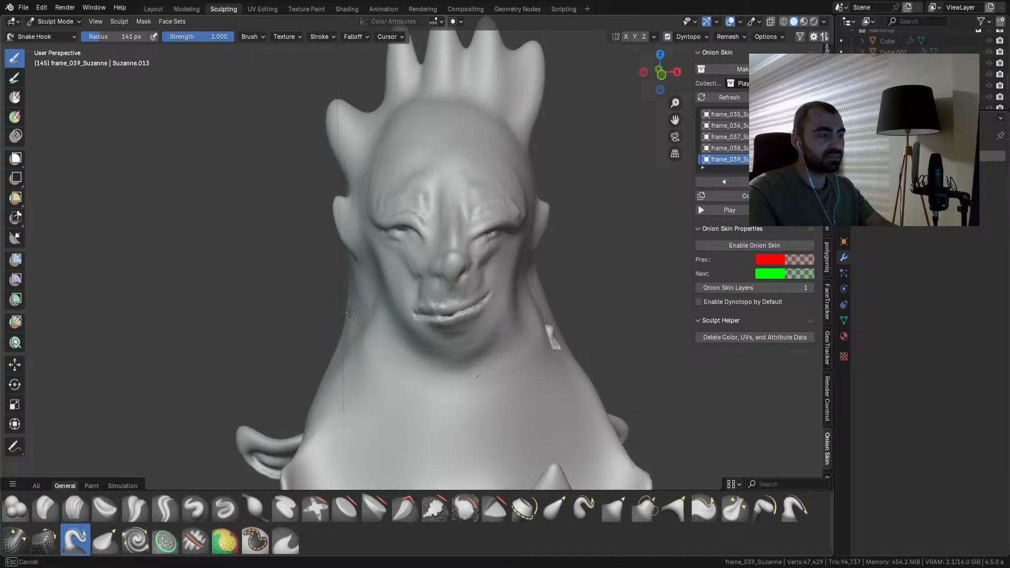
pyautogui.moveTo(355, 338)
pyautogui.mouseDown()
pyautogui.moveTo(356, 367)
pyautogui.moveTo(379, 367)
pyautogui.mouseUp()
pyautogui.moveTo(457, 386); pyautogui.dragTo(457, 398)
pyautogui.moveTo(429, 366); pyautogui.dragTo(433, 382)
pyautogui.moveTo(500, 364); pyautogui.dragTo(494, 380)
# Step: Nudge both ears and refine the side of the neck, the middle of the face and one eye from several angles
pyautogui.keyDown('shift'); pyautogui.moveTo(502, 284); pyautogui.dragTo(502, 342, button='middle'); pyautogui.keyUp('shift')
pyautogui.moveTo(343, 277); pyautogui.dragTo(343, 277)
pyautogui.moveTo(555, 277); pyautogui.dragTo(548, 275)
pyautogui.moveTo(548, 312)
pyautogui.mouseDown(button='middle')
pyautogui.moveTo(537, 304)
pyautogui.moveTo(546, 277)
pyautogui.mouseUp(button='middle')
pyautogui.moveTo(546, 277); pyautogui.dragTo(541, 276)
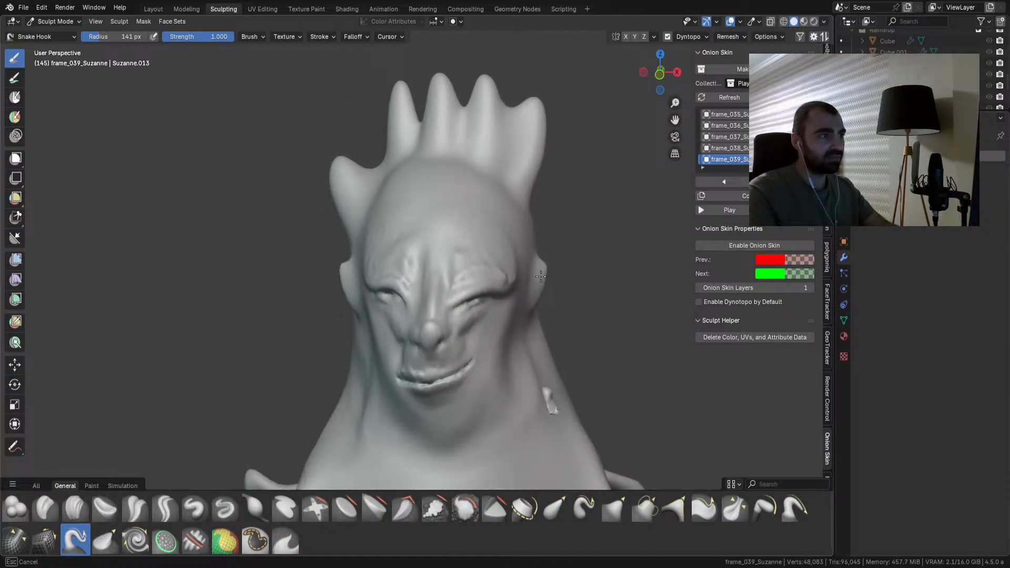
pyautogui.moveTo(442, 244); pyautogui.dragTo(472, 229, button='middle')
pyautogui.moveTo(568, 291); pyautogui.dragTo(574, 311)
pyautogui.moveTo(572, 309); pyautogui.dragTo(465, 298, button='middle')
pyautogui.moveTo(465, 297); pyautogui.dragTo(457, 301)
pyautogui.moveTo(456, 295); pyautogui.dragTo(440, 274, button='middle')
pyautogui.moveTo(396, 241); pyautogui.dragTo(397, 243)
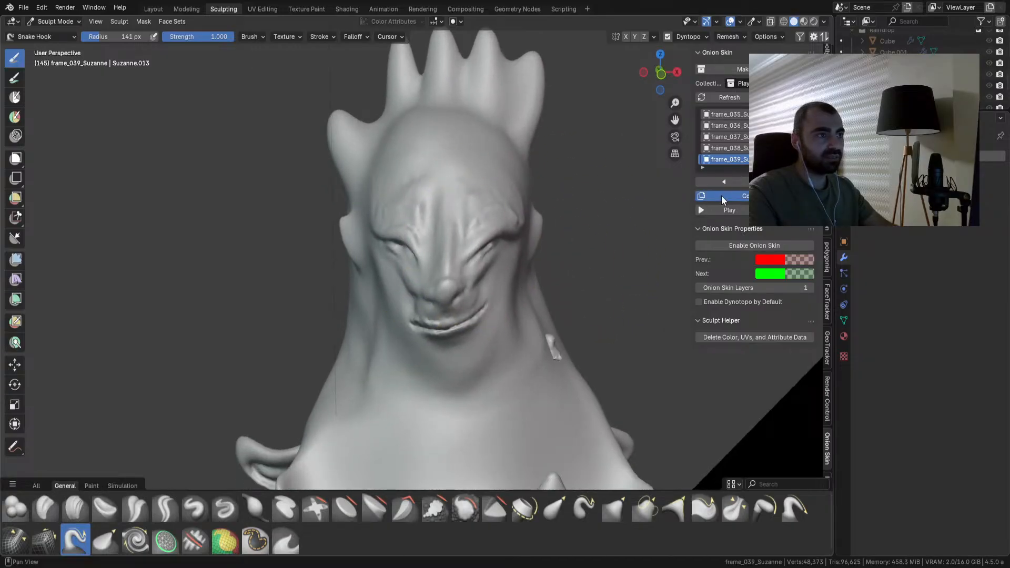
# Step: Copy the pose to a new frame, lower the mouth corners and lengthen the head spikes with a 104 px Snake Hook radius
pyautogui.moveTo(509, 277); pyautogui.dragTo(492, 324)
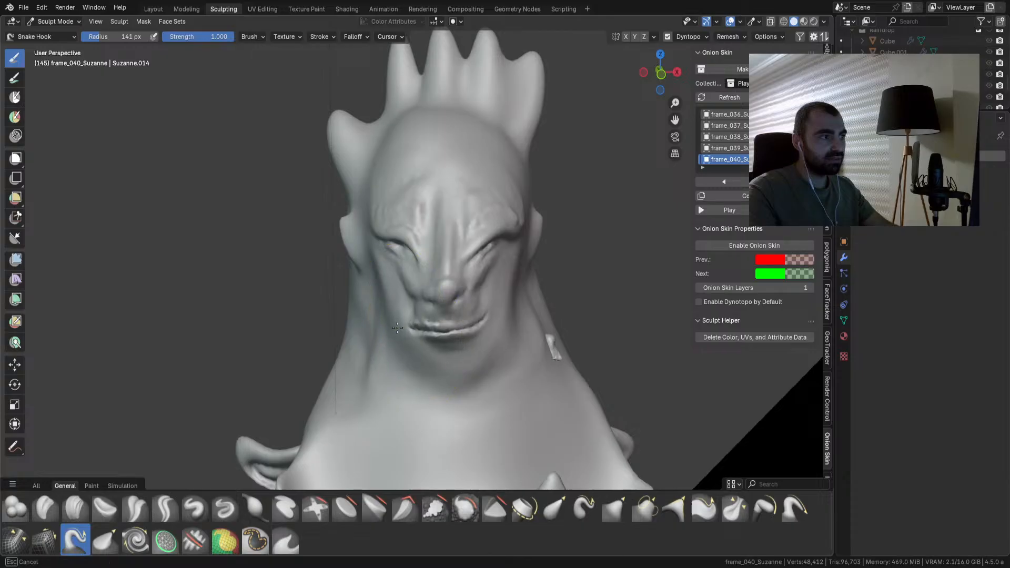
pyautogui.moveTo(398, 327); pyautogui.dragTo(397, 322)
pyautogui.keyDown('shift'); pyautogui.moveTo(467, 214); pyautogui.dragTo(466, 310, button='middle'); pyautogui.keyUp('shift')
pyautogui.press('f')
pyautogui.click(457, 225)
pyautogui.moveTo(403, 130)
pyautogui.mouseDown()
pyautogui.moveTo(399, 99)
pyautogui.moveTo(443, 88)
pyautogui.mouseUp()
pyautogui.moveTo(482, 124); pyautogui.dragTo(488, 93)
pyautogui.moveTo(529, 146); pyautogui.dragTo(530, 102)
pyautogui.moveTo(337, 217); pyautogui.dragTo(320, 169)
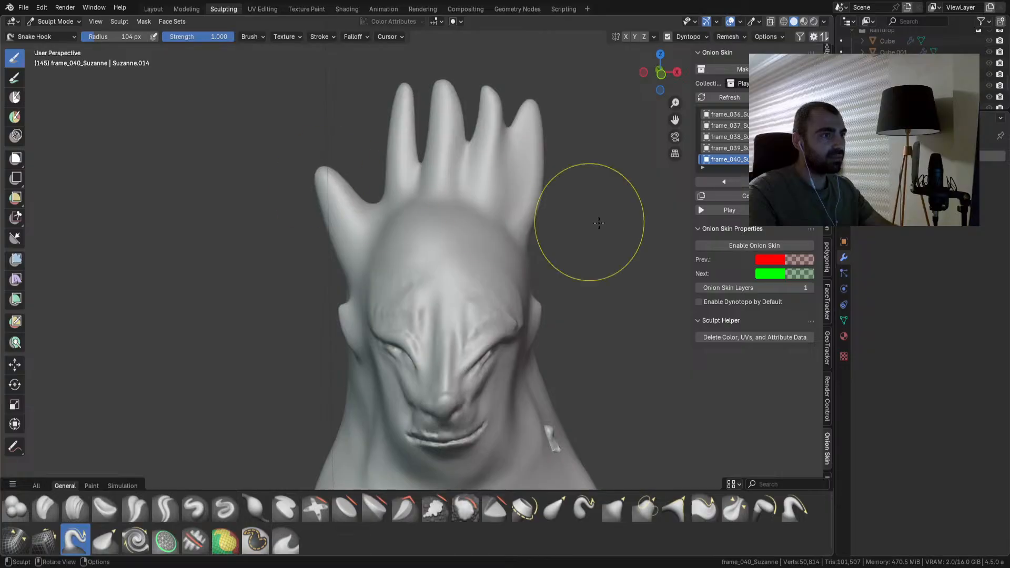
# Step: Copy the pose to another frame, stretch the four top spikes into long fingers and curl the side spike inward
pyautogui.click(731, 196)
pyautogui.keyDown('shift'); pyautogui.moveTo(467, 170); pyautogui.dragTo(473, 258, button='middle'); pyautogui.keyUp('shift')
pyautogui.moveTo(413, 180); pyautogui.dragTo(409, 133)
pyautogui.moveTo(446, 163); pyautogui.dragTo(443, 114)
pyautogui.moveTo(493, 182); pyautogui.dragTo(497, 117)
pyautogui.moveTo(536, 191); pyautogui.dragTo(530, 126)
pyautogui.moveTo(330, 254); pyautogui.dragTo(330, 209)
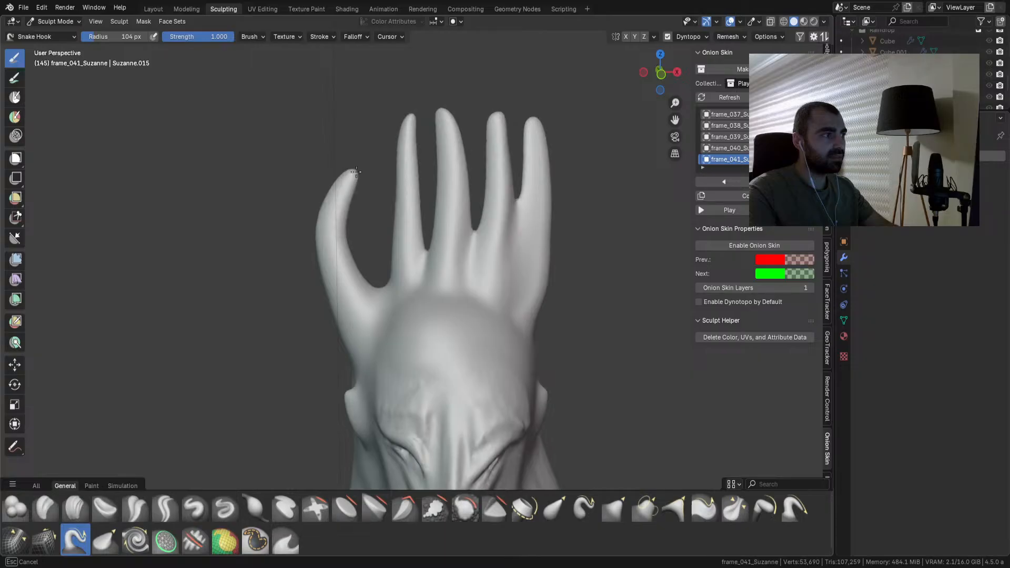
# Step: Copy the pose to a new frame, reshape the side spike into a thumb and lengthen and bend the finger spikes
pyautogui.keyDown('shift'); pyautogui.moveTo(543, 333); pyautogui.dragTo(564, 240, button='middle'); pyautogui.keyUp('shift')
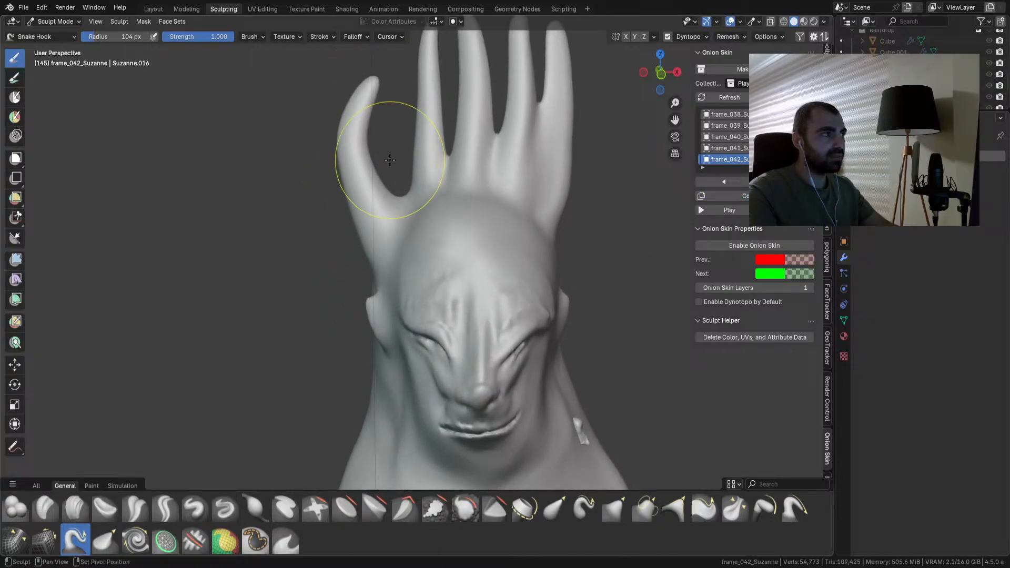
pyautogui.hotkey('ctrl', 'z')
pyautogui.moveTo(364, 109)
pyautogui.mouseDown()
pyautogui.moveTo(369, 116)
pyautogui.moveTo(360, 117)
pyautogui.moveTo(369, 115)
pyautogui.mouseUp()
pyautogui.moveTo(363, 133); pyautogui.dragTo(367, 107)
pyautogui.keyDown('shift'); pyautogui.moveTo(383, 92); pyautogui.dragTo(395, 191, button='middle'); pyautogui.keyUp('shift')
pyautogui.moveTo(438, 159)
pyautogui.mouseDown()
pyautogui.moveTo(440, 102)
pyautogui.moveTo(481, 107)
pyautogui.mouseUp()
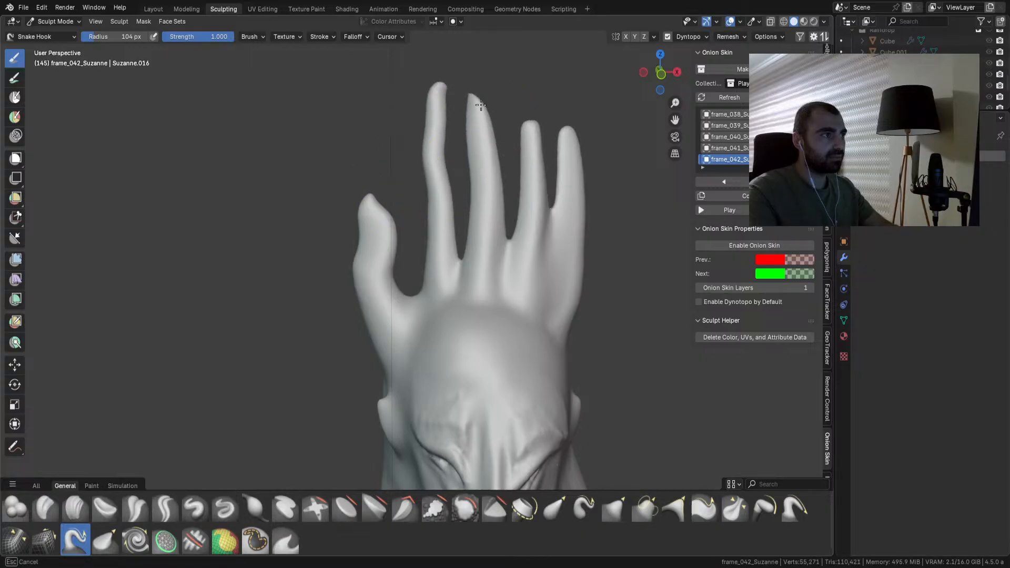
pyautogui.moveTo(531, 134)
pyautogui.mouseDown()
pyautogui.moveTo(529, 108)
pyautogui.moveTo(481, 79)
pyautogui.moveTo(481, 64)
pyautogui.mouseUp()
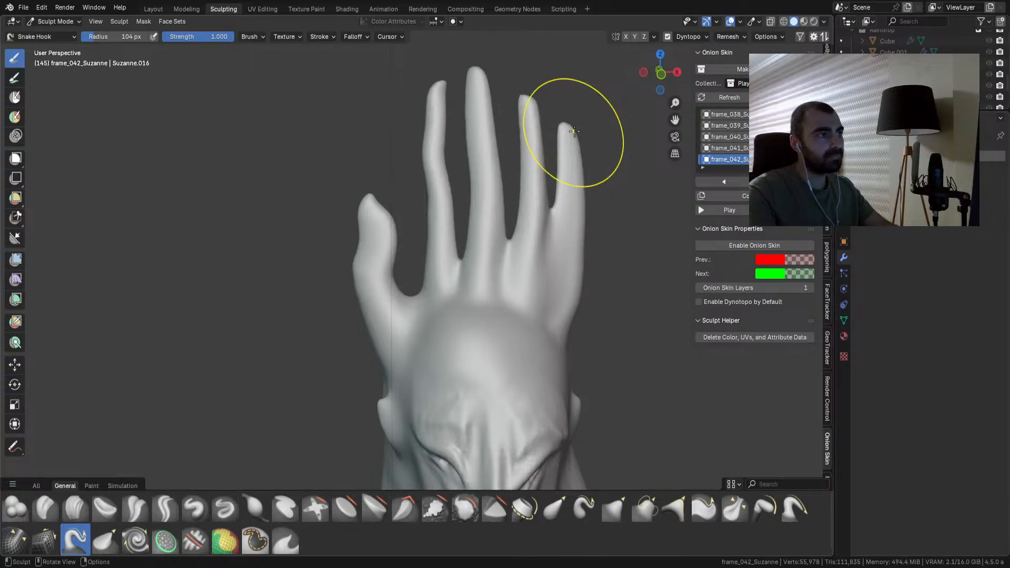
pyautogui.moveTo(564, 192); pyautogui.dragTo(555, 238)
# Step: Set the Snake Hook radius to 195 px and adjust the overall shape of the hand-like spikes
pyautogui.scroll(-3, 560, 244)
pyautogui.moveTo(559, 244); pyautogui.dragTo(592, 245, button='middle')
pyautogui.moveTo(668, 252); pyautogui.dragTo(666, 253, button='middle')
pyautogui.press('f')
pyautogui.click(630, 240)
pyautogui.moveTo(450, 232); pyautogui.dragTo(439, 234, button='middle')
pyautogui.moveTo(436, 234); pyautogui.dragTo(450, 202)
pyautogui.moveTo(450, 202); pyautogui.dragTo(344, 222, button='middle')
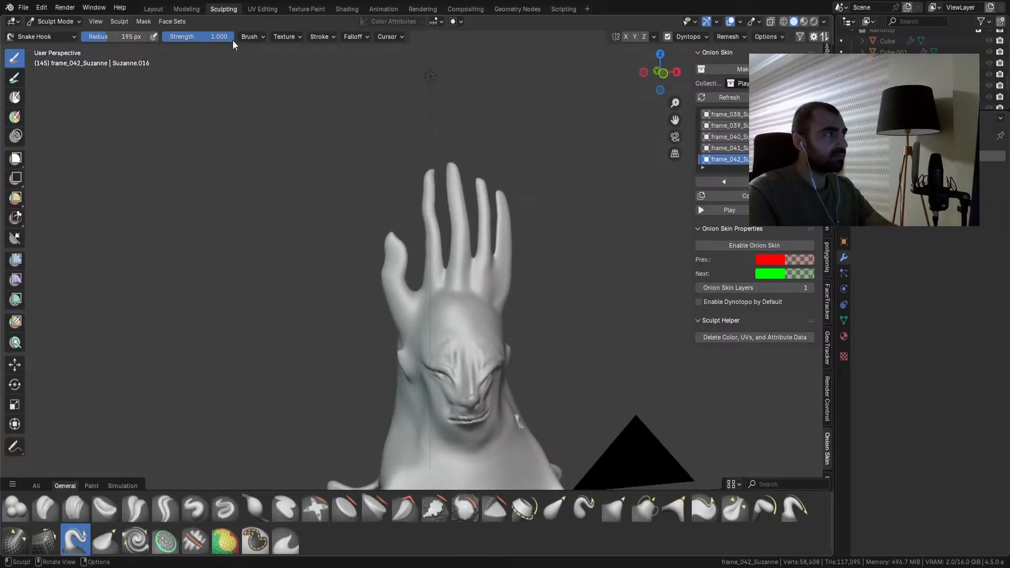
# Step: Switch to the Layout workspace and hide the frame_042_Suzanne sculpt in the viewport
pyautogui.click(153, 8)
pyautogui.scroll(-5, 282, 189)
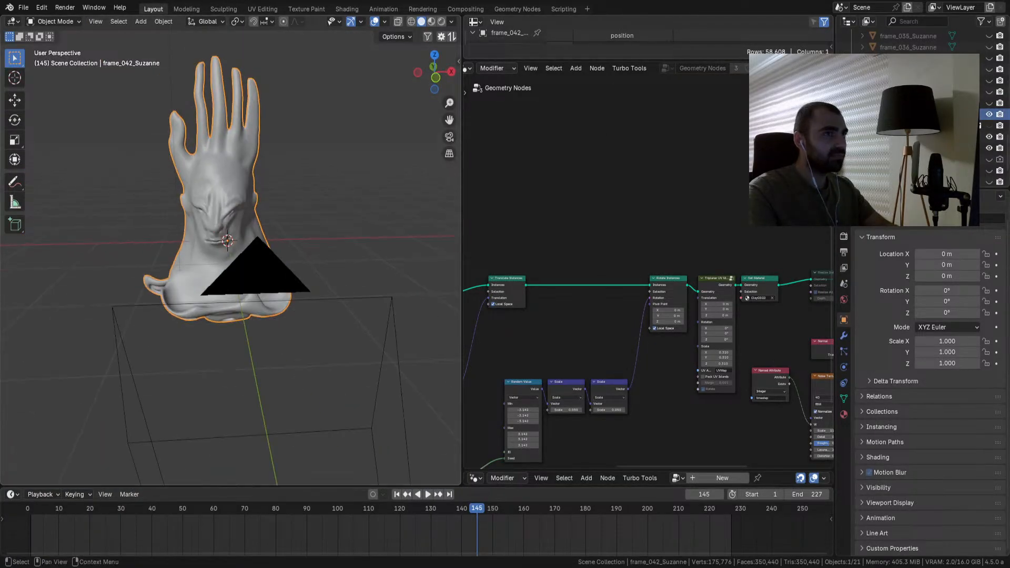
pyautogui.click(987, 113)
pyautogui.scroll(8, 274, 189)
# Step: Play the animation from frame 1 and examine how the crowd of morphing heads moves
pyautogui.press('space')
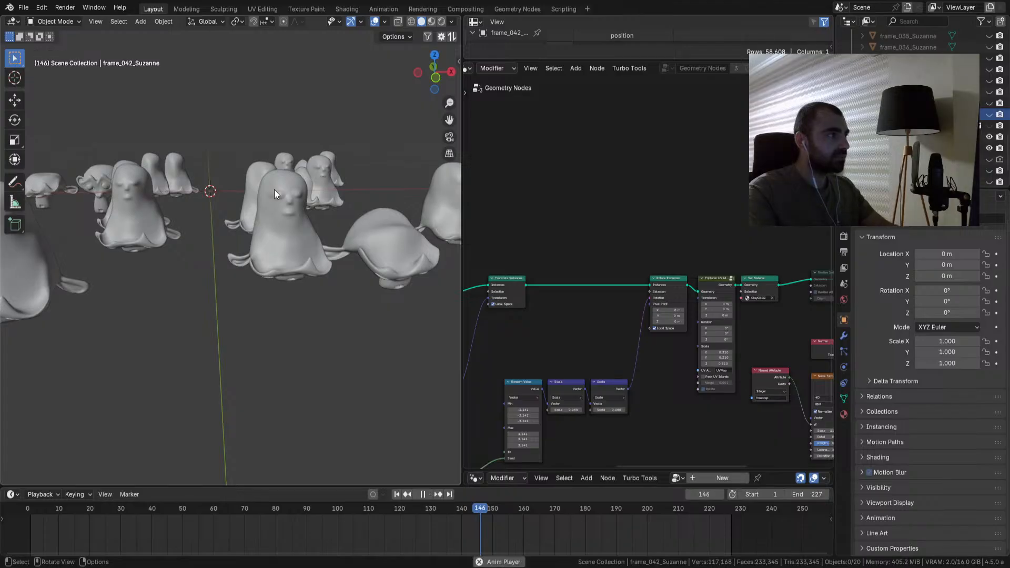
pyautogui.press('space')
pyautogui.hotkey('shift', 'Left')
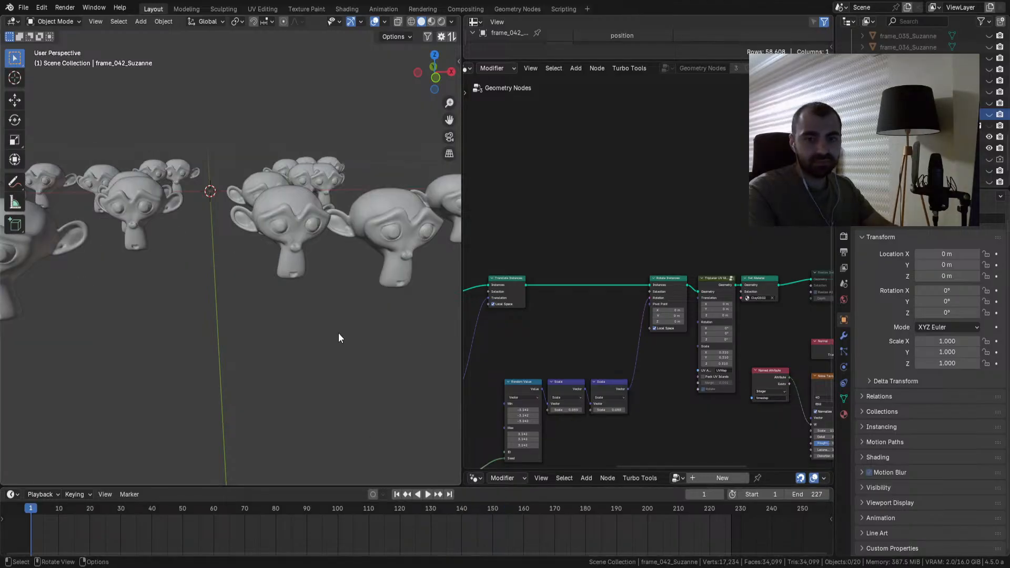
pyautogui.moveTo(336, 327)
pyautogui.mouseDown(button='middle')
pyautogui.moveTo(322, 302)
pyautogui.moveTo(335, 316)
pyautogui.mouseUp(button='middle')
pyautogui.scroll(-3, 335, 317)
pyautogui.press('space')
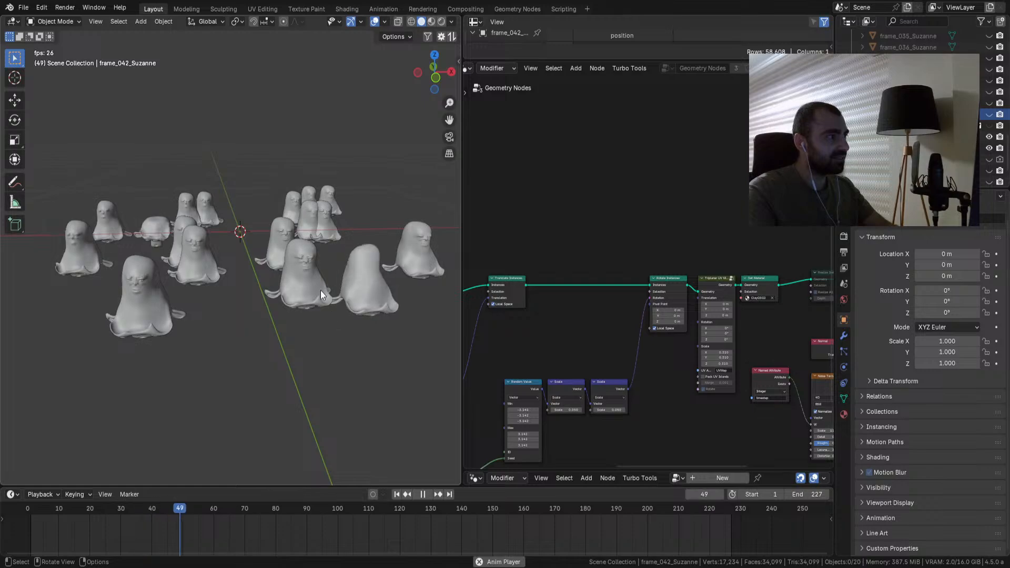
pyautogui.scroll(4, 321, 290)
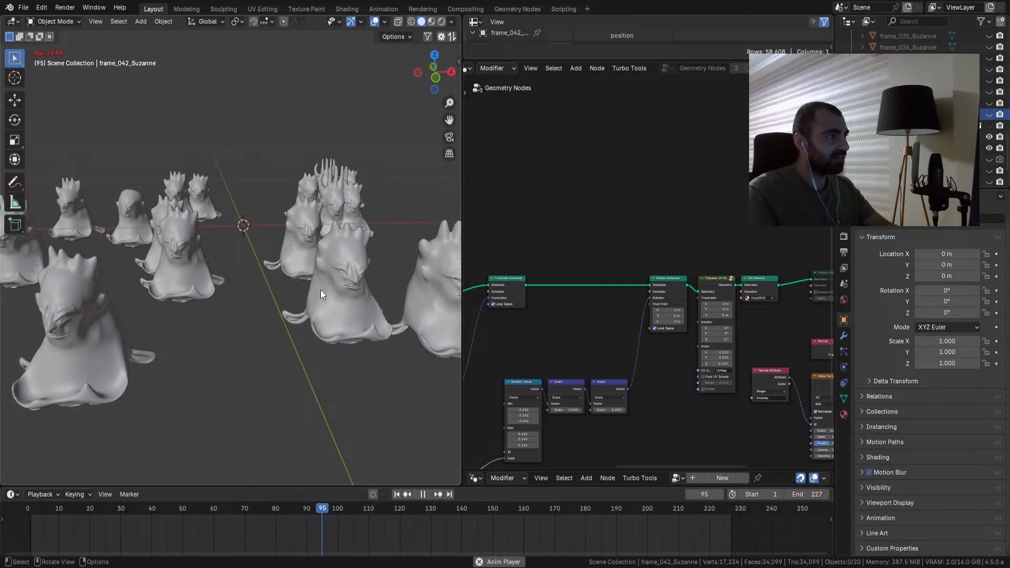
pyautogui.scroll(2, 318, 287)
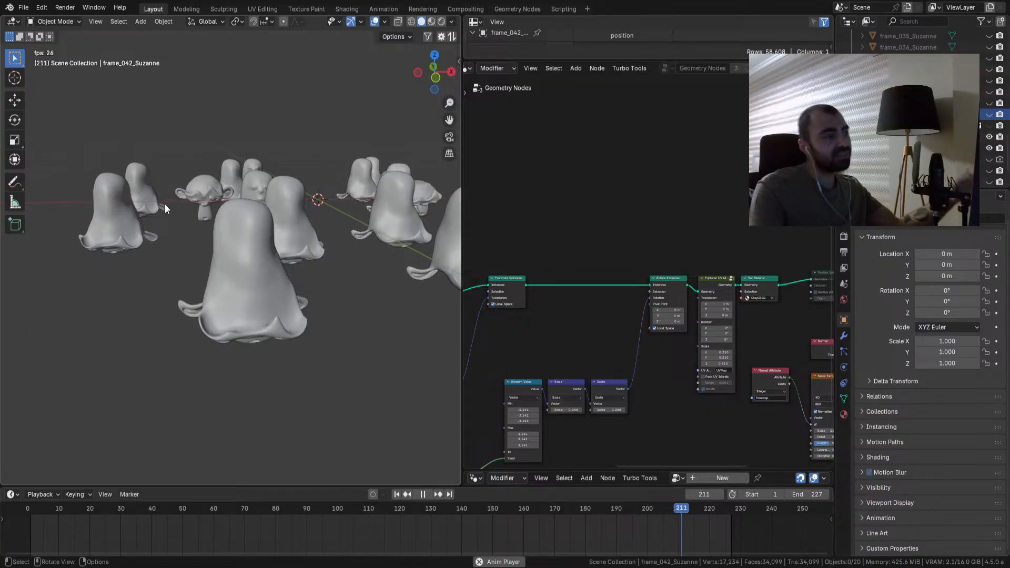
# Step: Select the plane that carries the head instances and examine the crowd from near and far during playback
pyautogui.click(241, 242)
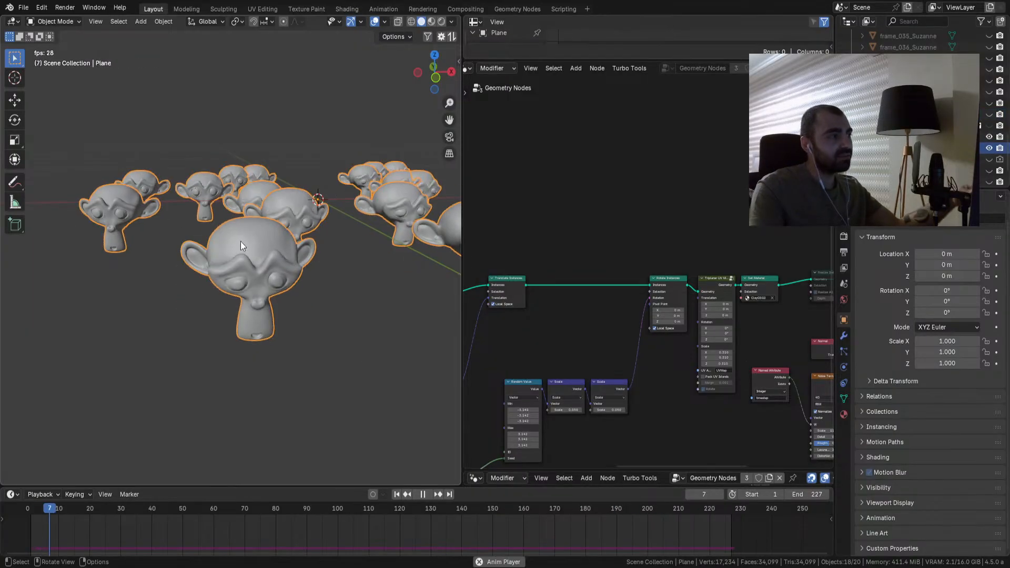
pyautogui.click(318, 289)
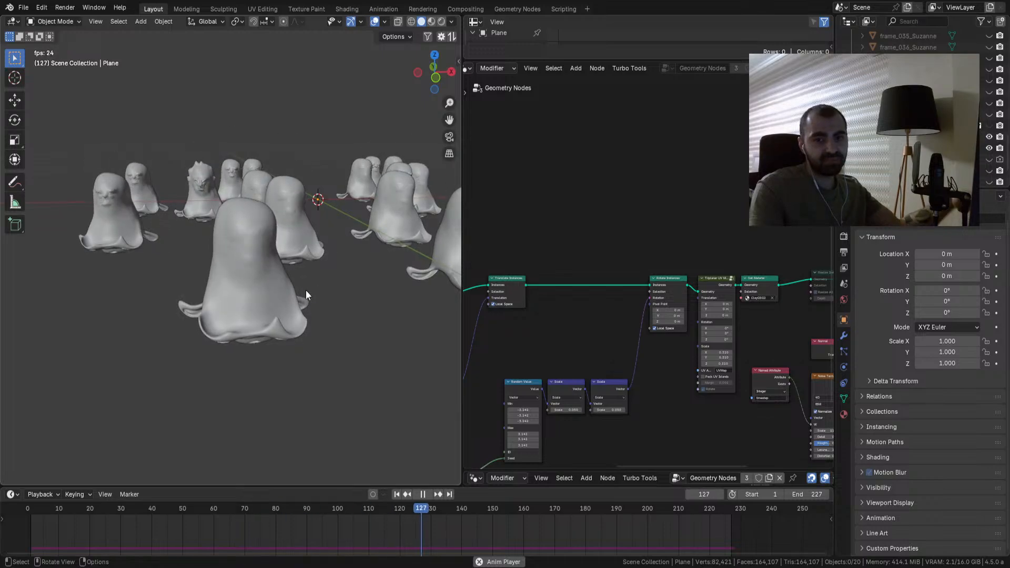
pyautogui.scroll(-4, 308, 270)
pyautogui.scroll(8, 307, 265)
pyautogui.scroll(-8, 298, 264)
pyautogui.scroll(2, 296, 273)
pyautogui.keyDown('shift'); pyautogui.moveTo(324, 242); pyautogui.dragTo(291, 257, button='middle'); pyautogui.keyUp('shift')
pyautogui.scroll(1, 291, 257)
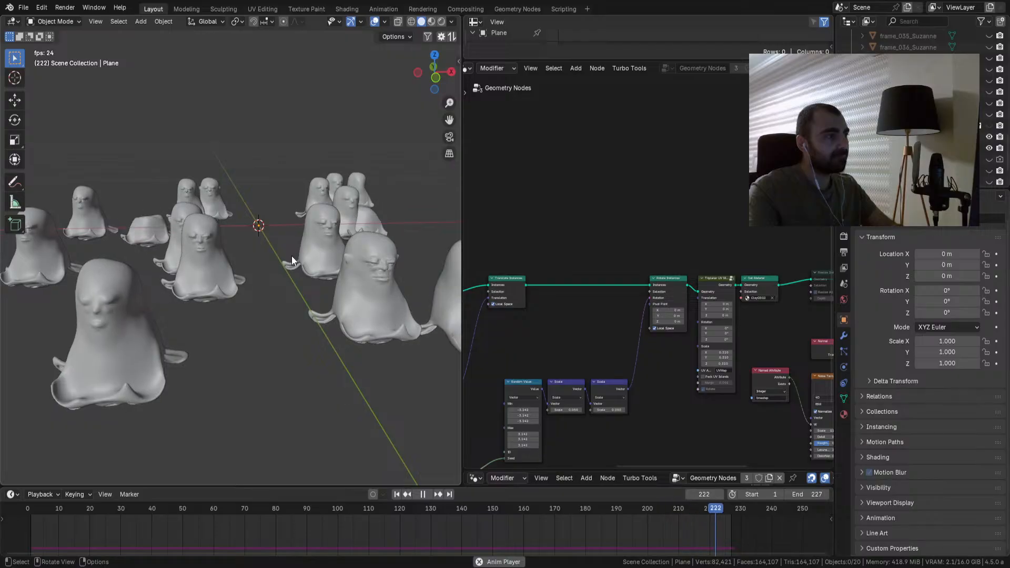
pyautogui.press('space')
# Step: Temporarily unmute the Realize Instances and Set Position nodes to test the playback
pyautogui.scroll(-2, 659, 303)
pyautogui.moveTo(708, 312); pyautogui.dragTo(552, 326, button='middle')
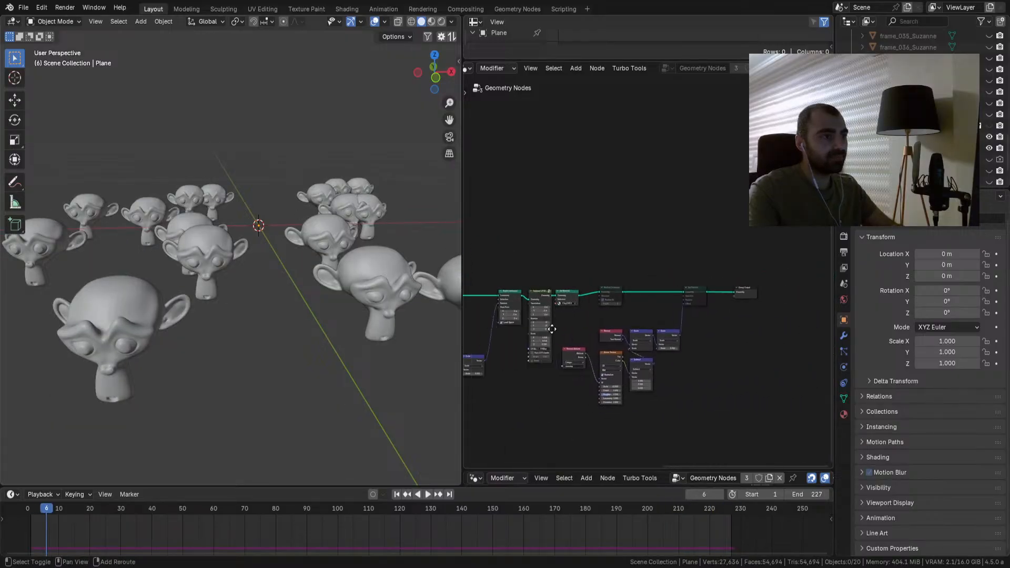
pyautogui.scroll(2, 657, 274)
pyautogui.moveTo(719, 245); pyautogui.dragTo(589, 324)
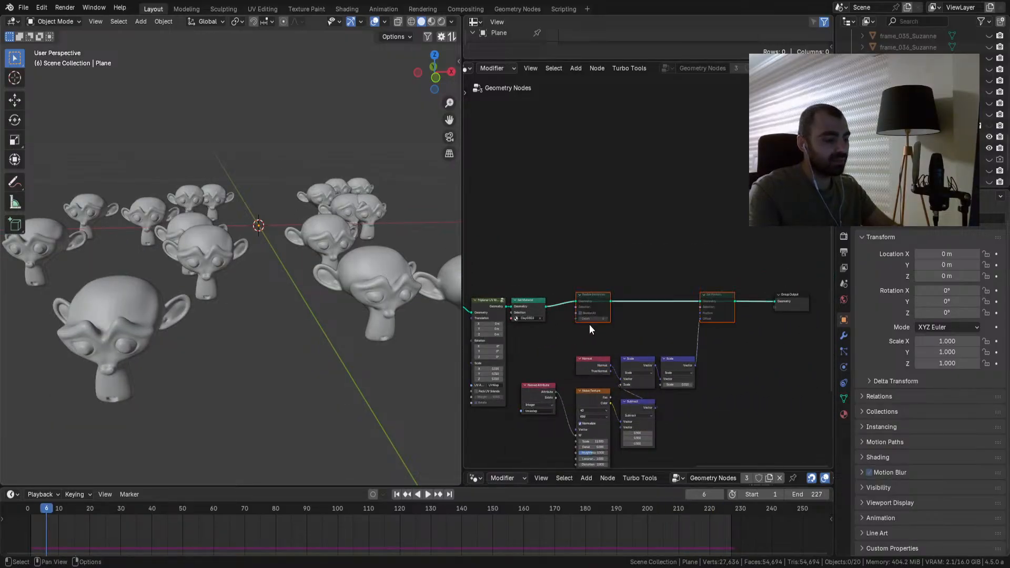
pyautogui.press('space')
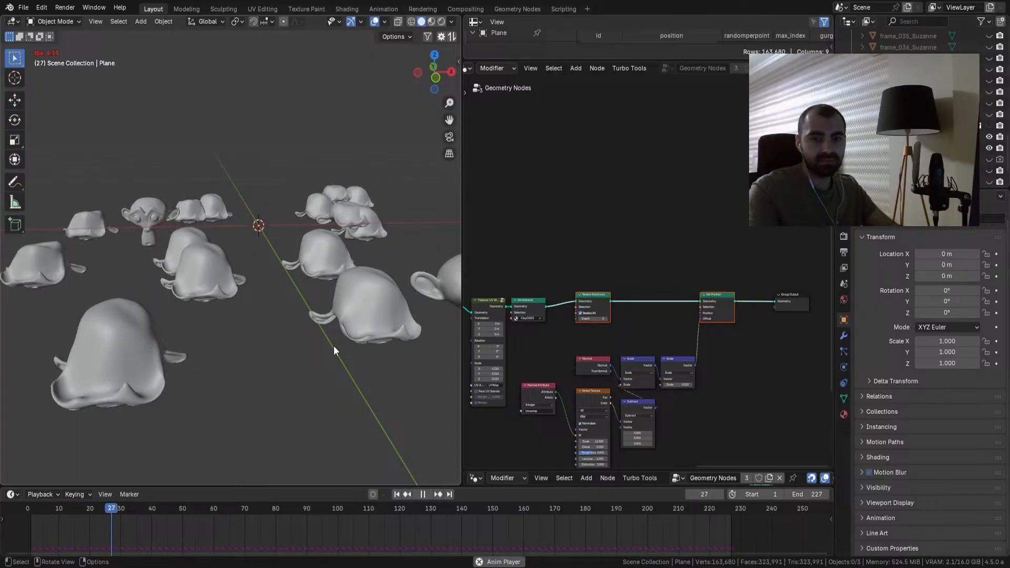
pyautogui.press('space')
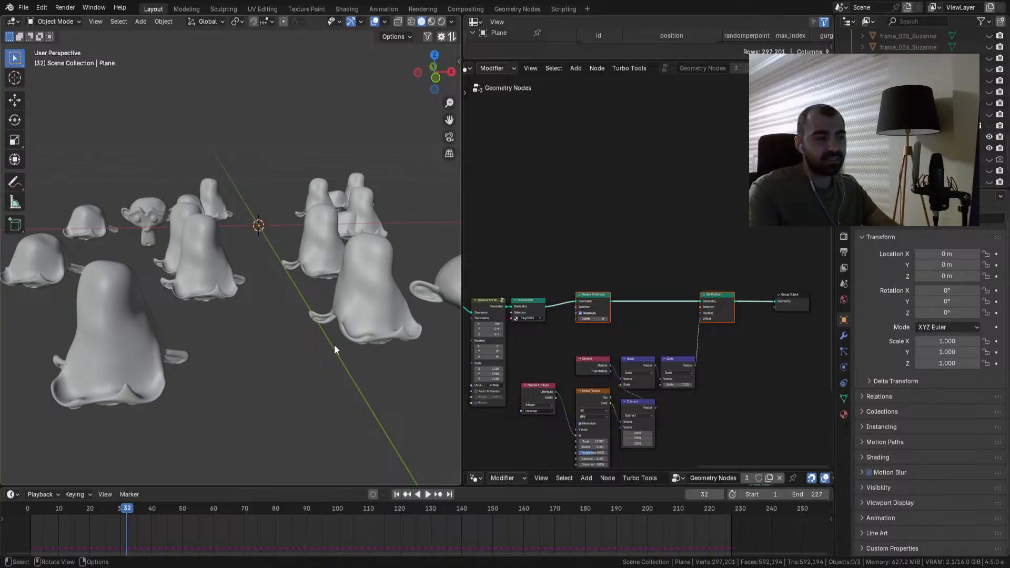
pyautogui.scroll(2, 605, 356)
pyautogui.press('m')
pyautogui.scroll(-1, 600, 356)
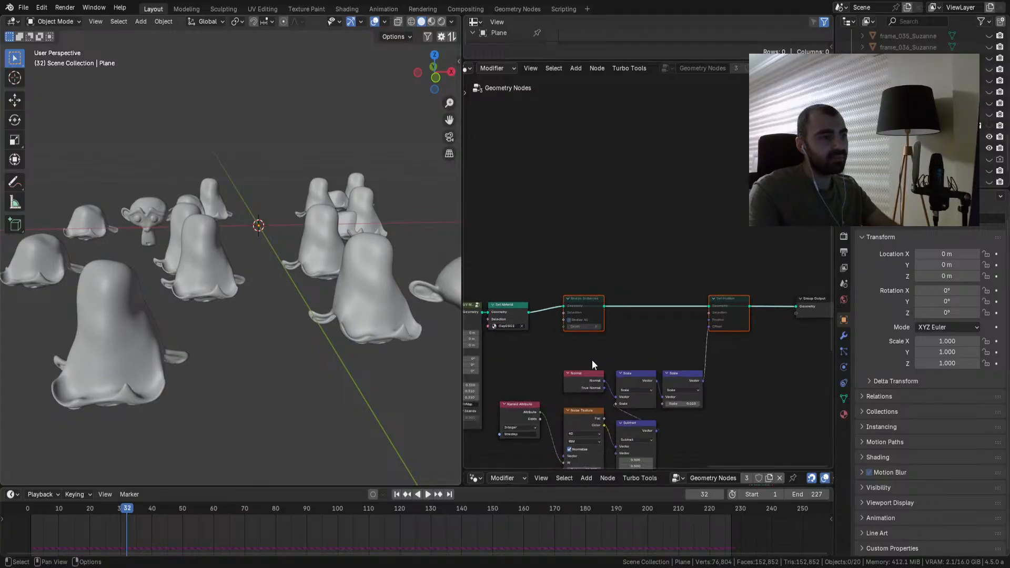
# Step: Tidy the spacing between the triplanar UV group, the Set Material node and the nodes that follow them
pyautogui.moveTo(537, 361); pyautogui.dragTo(600, 348, button='middle')
pyautogui.moveTo(570, 293); pyautogui.dragTo(581, 293)
pyautogui.moveTo(582, 293); pyautogui.dragTo(524, 285, button='middle')
pyautogui.click(659, 303)
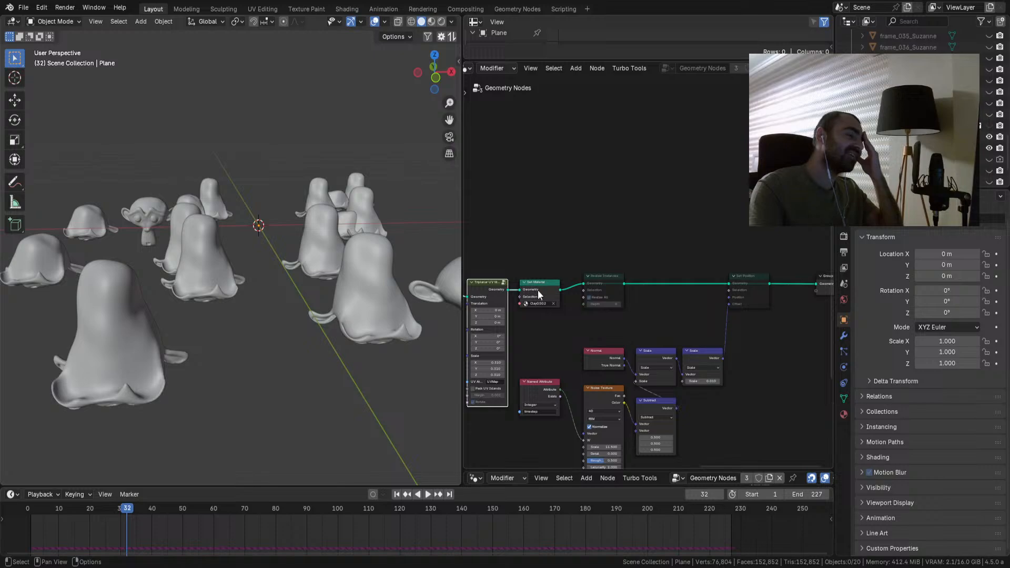
pyautogui.moveTo(596, 294); pyautogui.dragTo(547, 310, button='middle')
pyautogui.moveTo(792, 258); pyautogui.dragTo(492, 460)
pyautogui.moveTo(502, 303); pyautogui.dragTo(515, 301)
pyautogui.click(510, 276)
pyautogui.moveTo(508, 315); pyautogui.dragTo(607, 305, button='middle')
pyautogui.moveTo(610, 293); pyautogui.dragTo(598, 291)
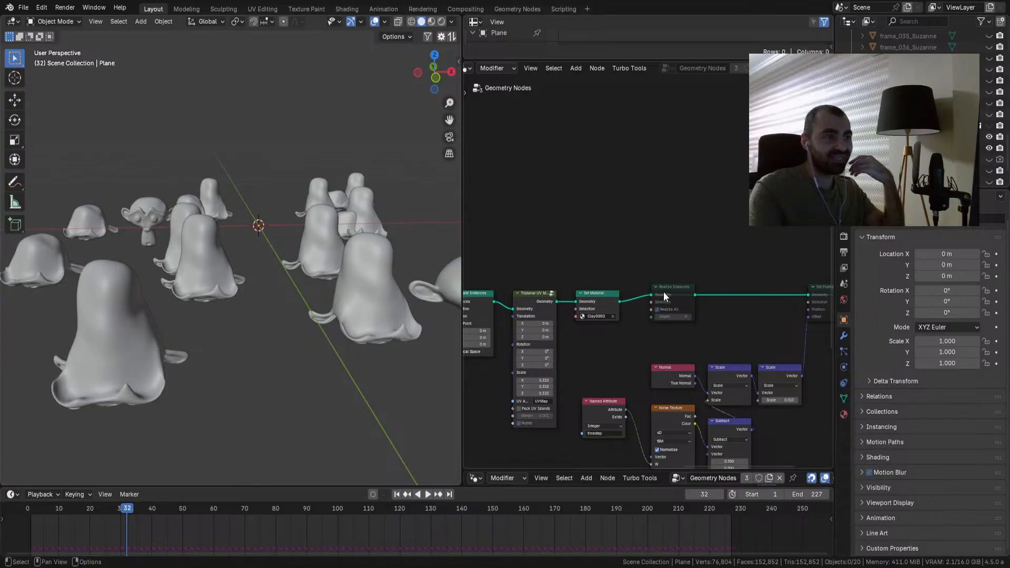
# Step: Move the muted Realize Instances node close beside the Set Material node and level with it
pyautogui.moveTo(667, 289); pyautogui.dragTo(655, 298)
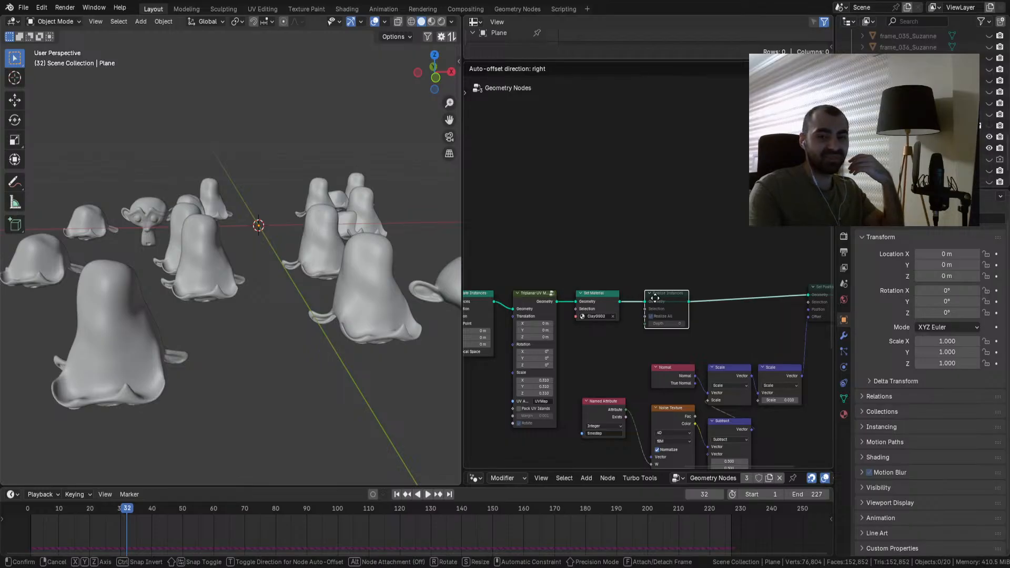
pyautogui.moveTo(655, 298); pyautogui.dragTo(653, 296)
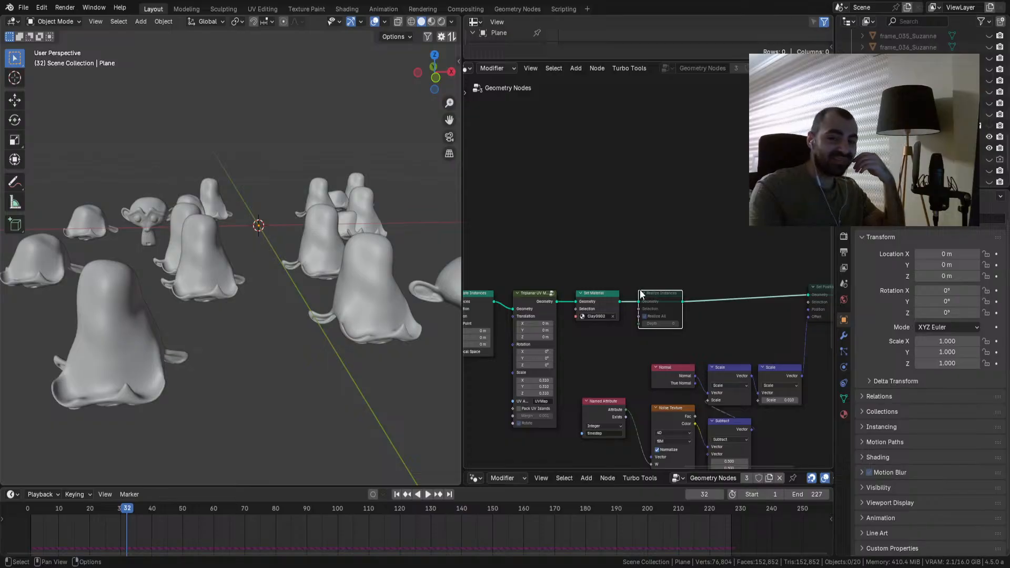
pyautogui.scroll(3, 633, 296)
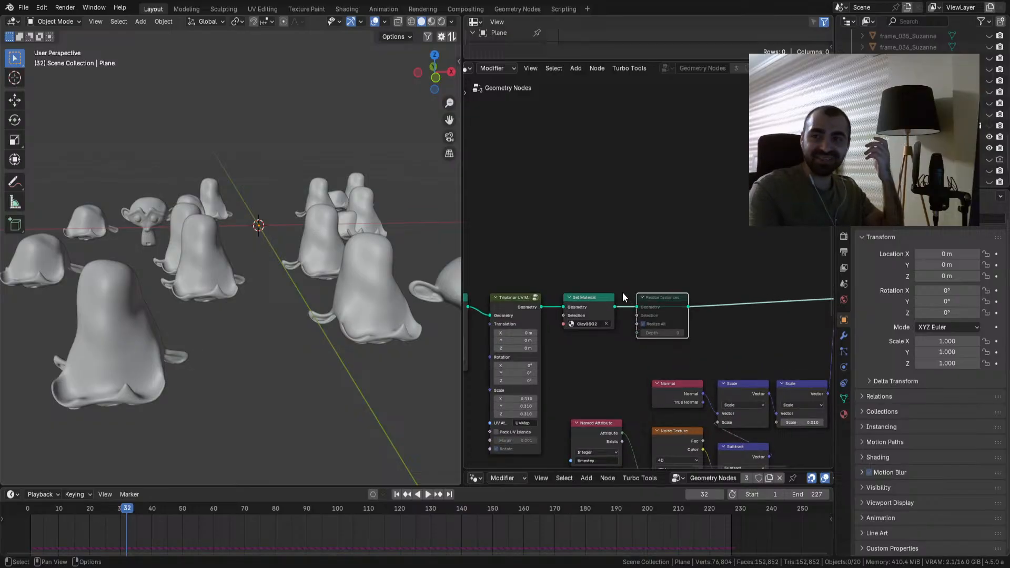
pyautogui.scroll(-2, 623, 296)
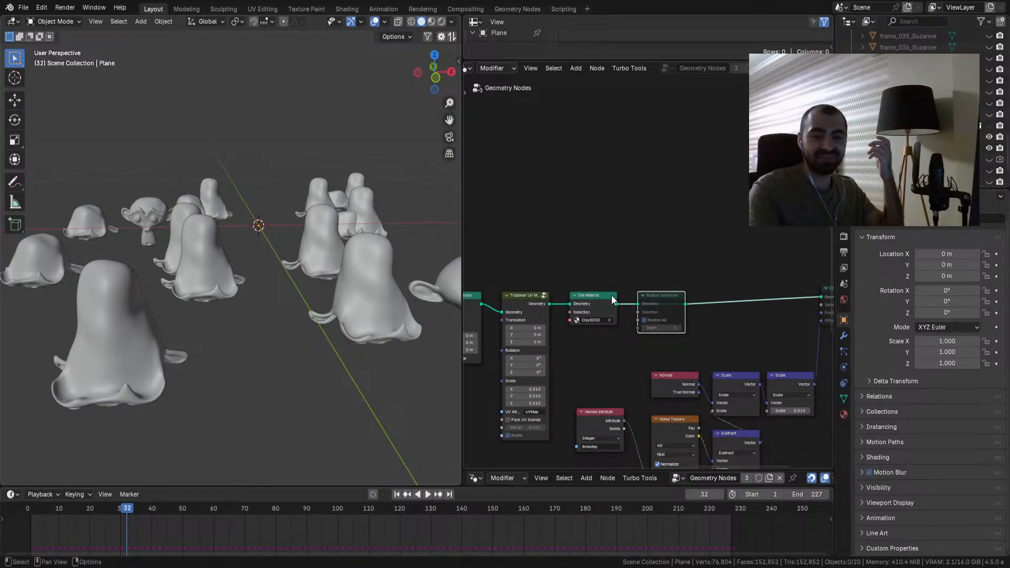
# Step: Move the noise and normal offset nodes together further below the main geometry chain
pyautogui.moveTo(690, 303); pyautogui.dragTo(608, 252, button='middle')
pyautogui.moveTo(706, 311); pyautogui.dragTo(513, 451)
pyautogui.press('g')
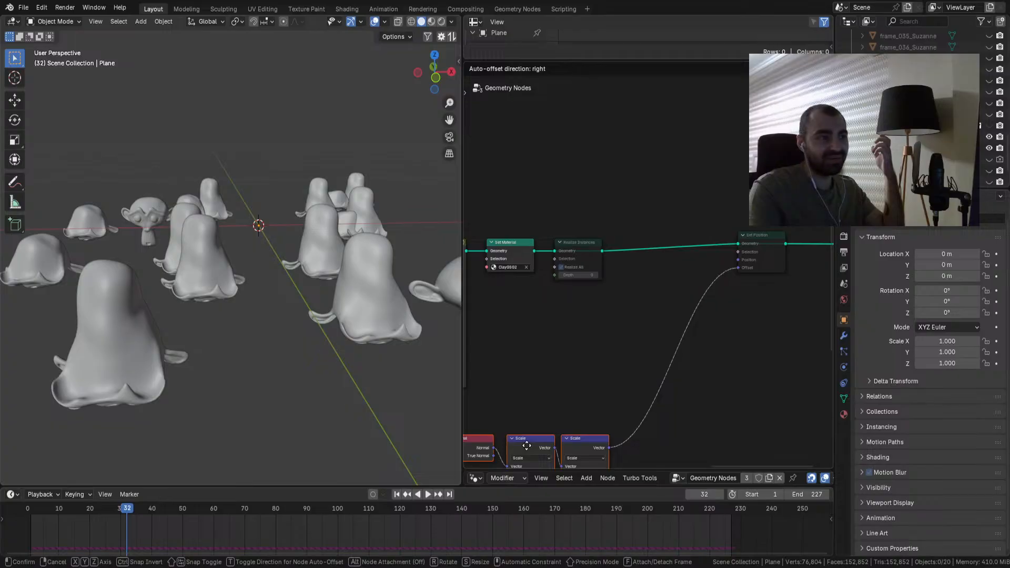
pyautogui.click(525, 446)
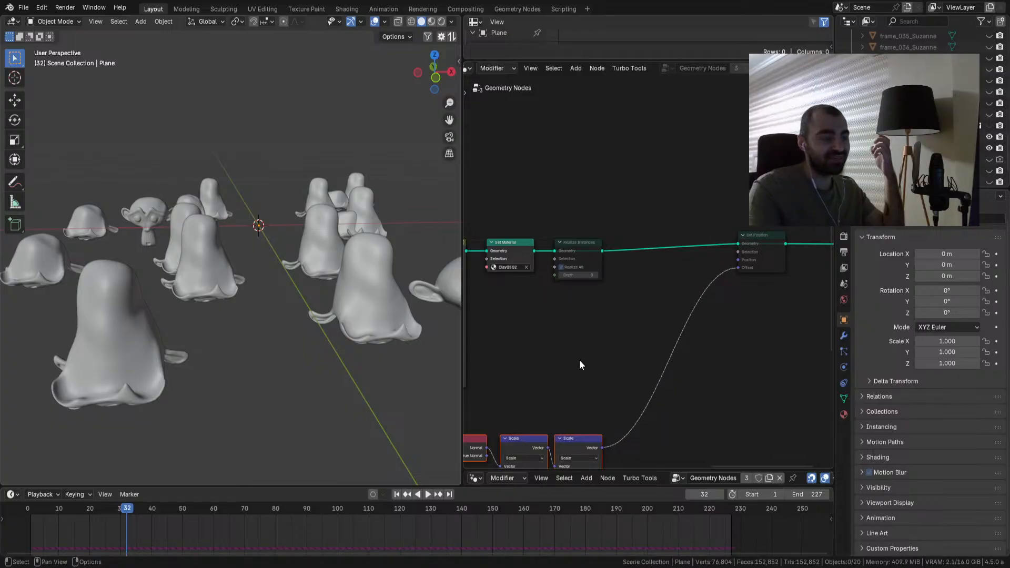
# Step: Move the Set Position node closer to Realize Instances, level with it, and even out the spacing between them
pyautogui.moveTo(774, 241); pyautogui.dragTo(685, 247)
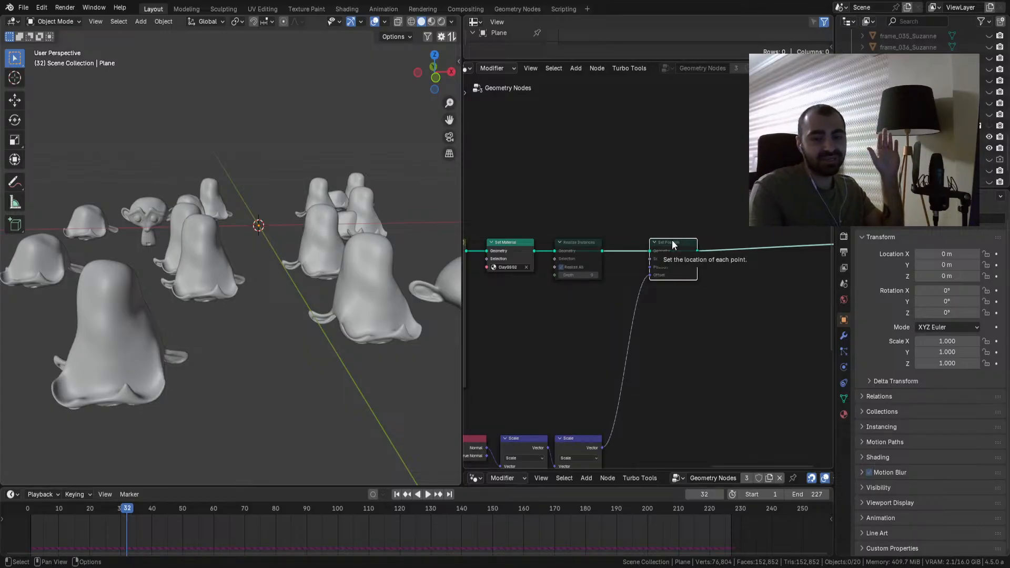
pyautogui.scroll(1, 644, 261)
pyautogui.scroll(-1, 644, 260)
pyautogui.moveTo(581, 244); pyautogui.dragTo(603, 245)
pyautogui.click(588, 235)
pyautogui.moveTo(673, 247); pyautogui.dragTo(679, 246)
pyautogui.click(664, 227)
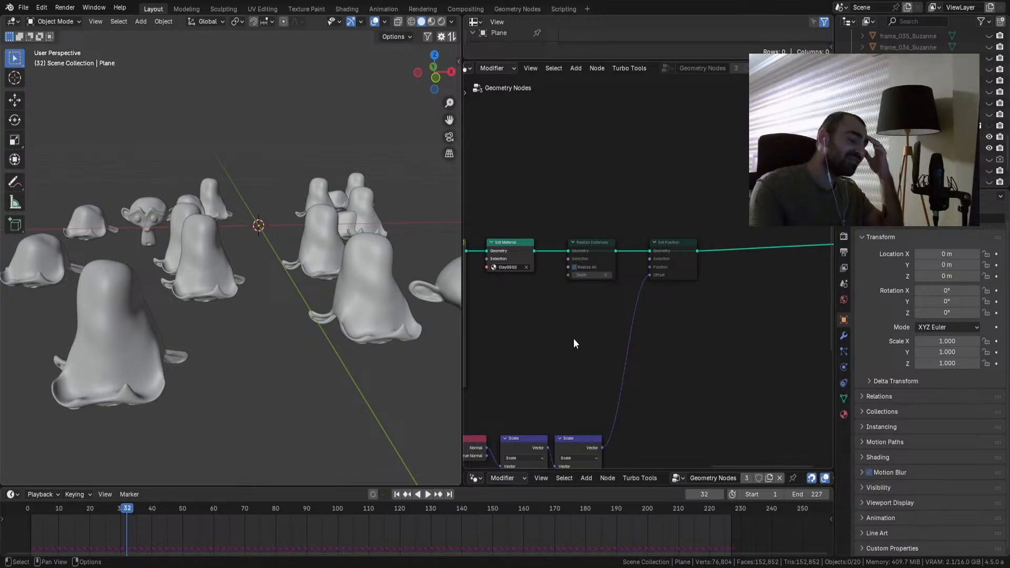
# Step: Shift the Set Material, Realize Instances and Set Position nodes together slightly further away from the triplanar UV group
pyautogui.scroll(-1, 574, 339)
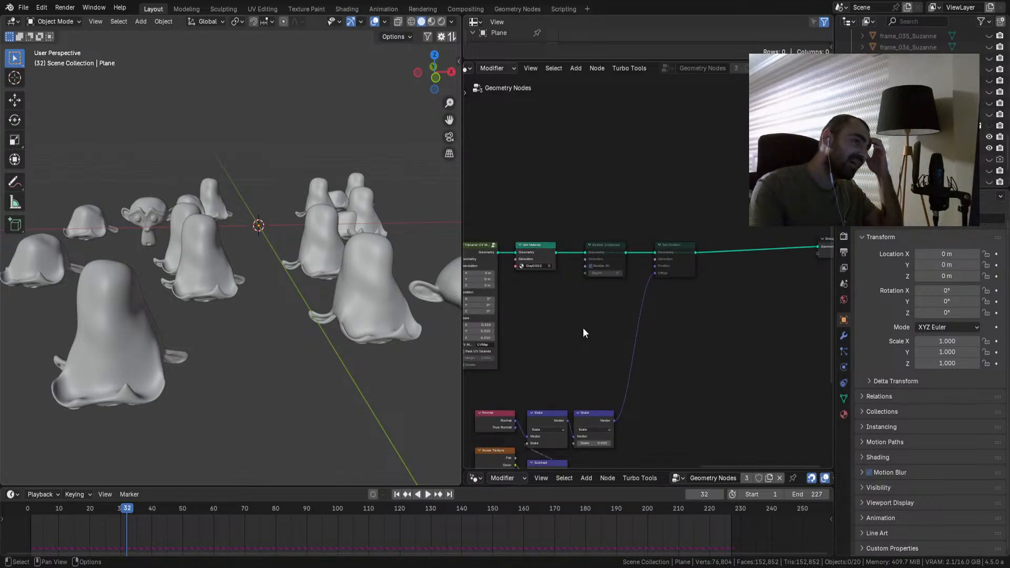
pyautogui.scroll(1, 583, 327)
pyautogui.moveTo(668, 215); pyautogui.dragTo(542, 273)
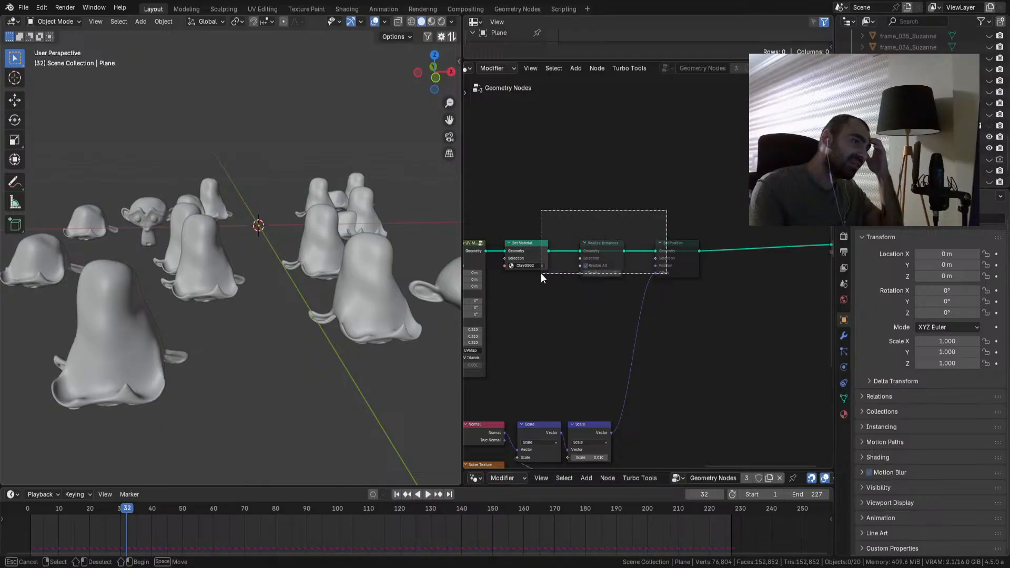
pyautogui.press('g')
pyautogui.click(538, 245)
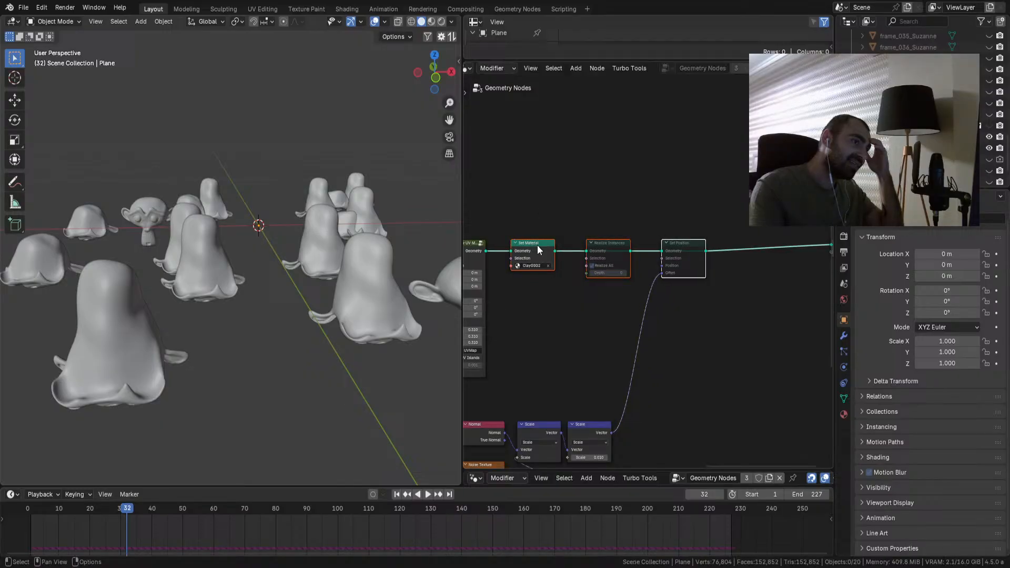
pyautogui.click(535, 229)
pyautogui.moveTo(532, 222); pyautogui.dragTo(677, 244)
pyautogui.press('g')
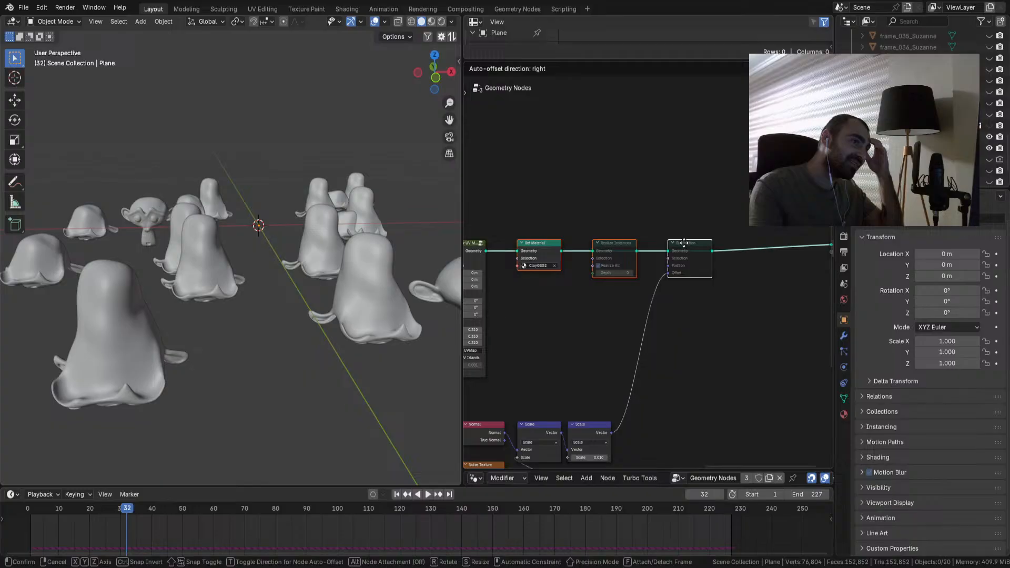
pyautogui.click(684, 243)
pyautogui.click(618, 219)
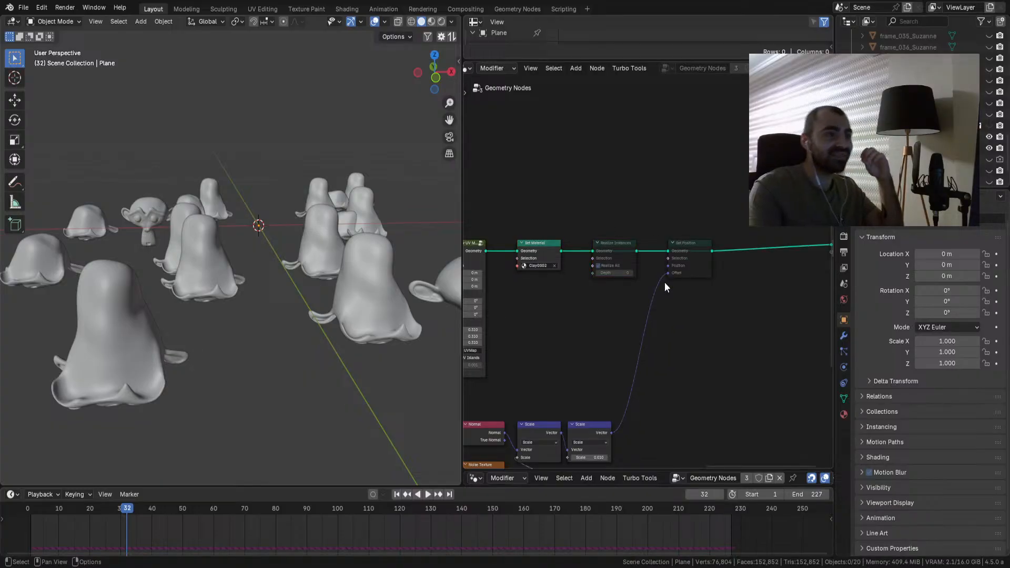
# Step: Move the Group Output node close to Set Position, level with it and spaced like the other nodes
pyautogui.moveTo(660, 271); pyautogui.dragTo(579, 287, button='middle')
pyautogui.moveTo(746, 260); pyautogui.dragTo(692, 266)
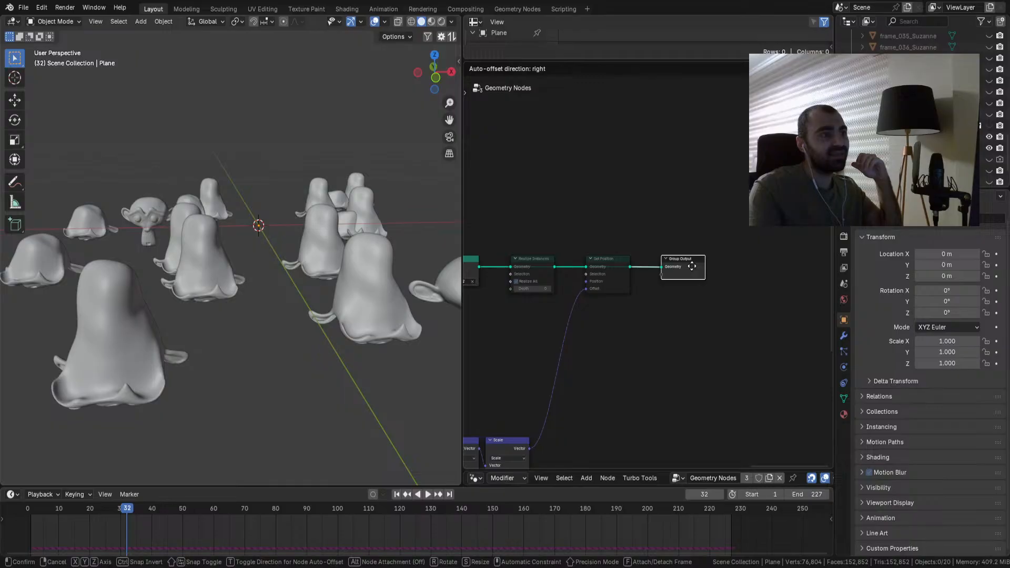
pyautogui.moveTo(694, 267); pyautogui.dragTo(694, 269)
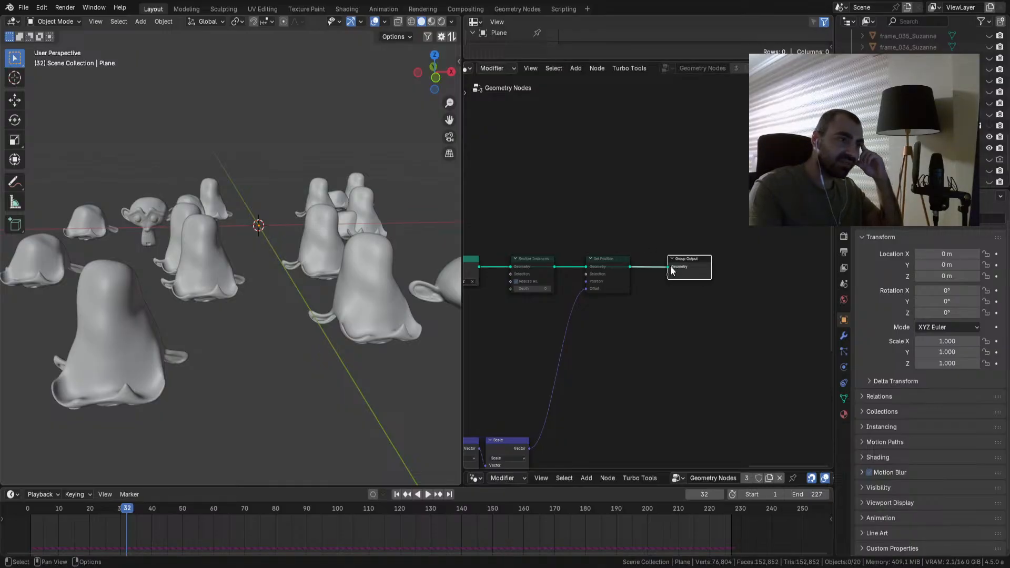
pyautogui.scroll(-2, 658, 268)
pyautogui.keyDown('ctrl'); pyautogui.hscroll(-5, 600, 293); pyautogui.keyUp('ctrl')
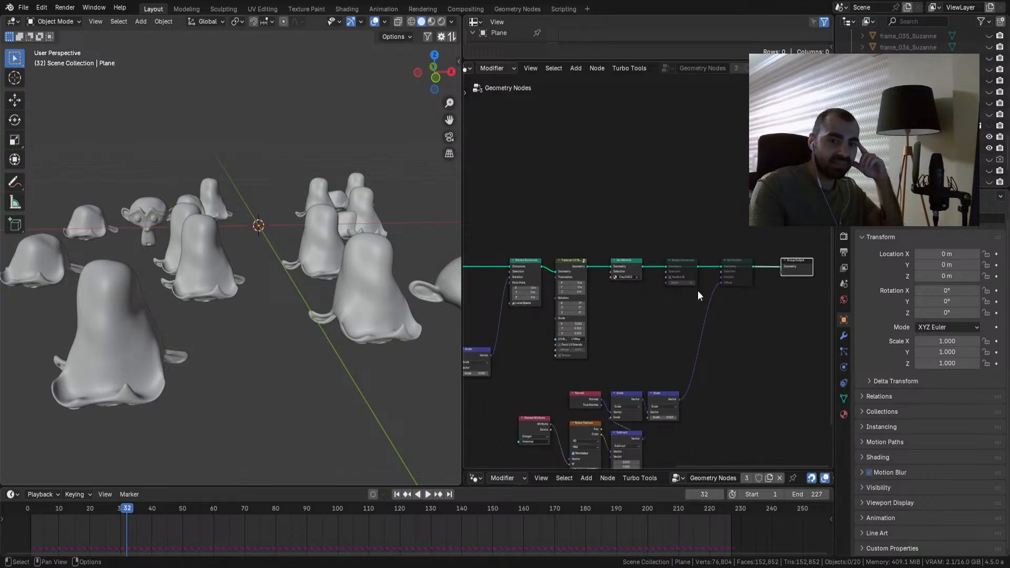
pyautogui.click(705, 342)
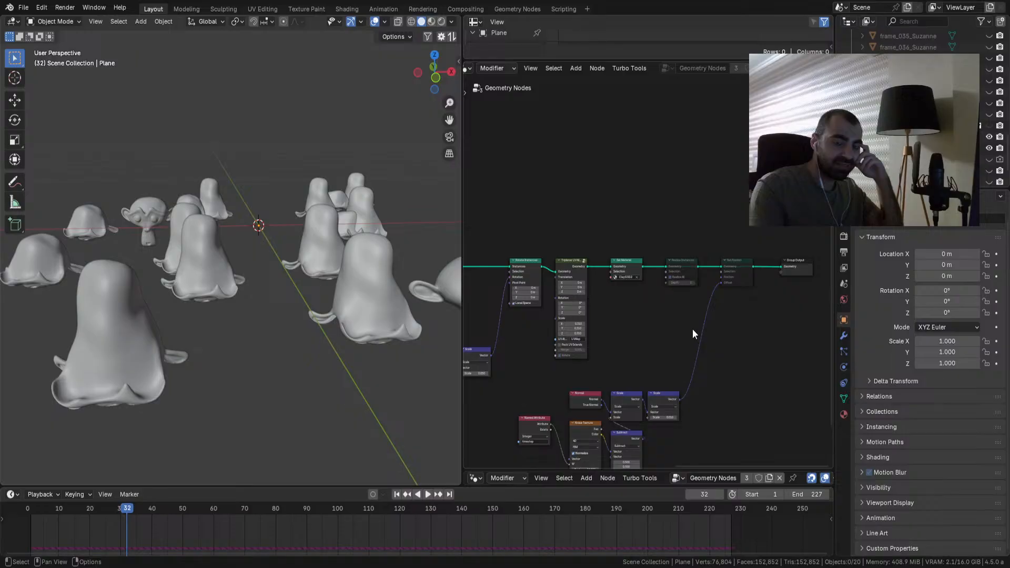
# Step: Look over the crowd's Instance on Points, Random Value, Scale and Divide nodes
pyautogui.keyDown('ctrl'); pyautogui.hscroll(-8, 653, 352); pyautogui.keyUp('ctrl')
pyautogui.moveTo(626, 325); pyautogui.dragTo(731, 321, button='middle')
pyautogui.scroll(2, 730, 323)
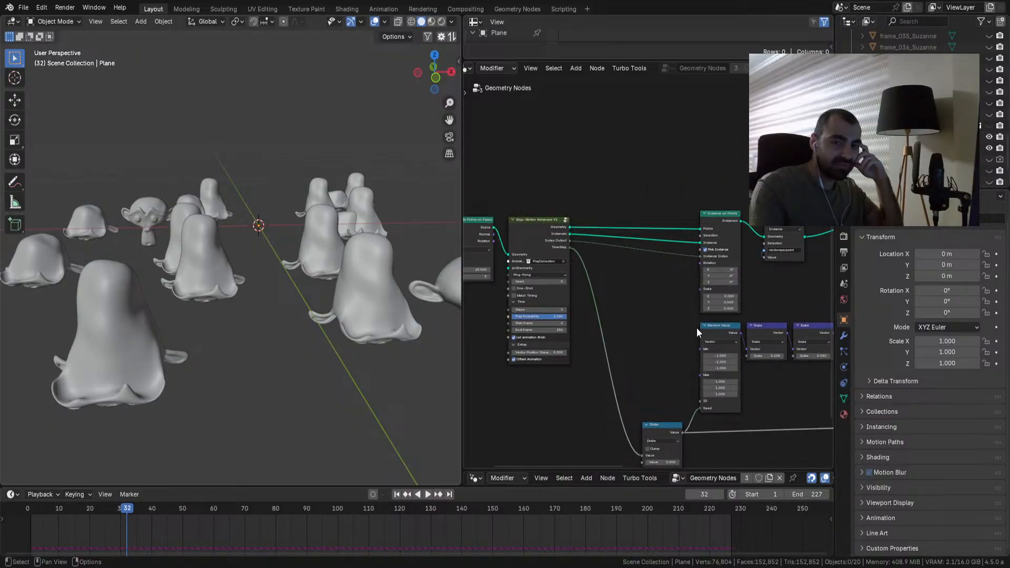
pyautogui.scroll(2, 697, 327)
pyautogui.moveTo(694, 326); pyautogui.dragTo(574, 308, button='middle')
pyautogui.scroll(1, 575, 302)
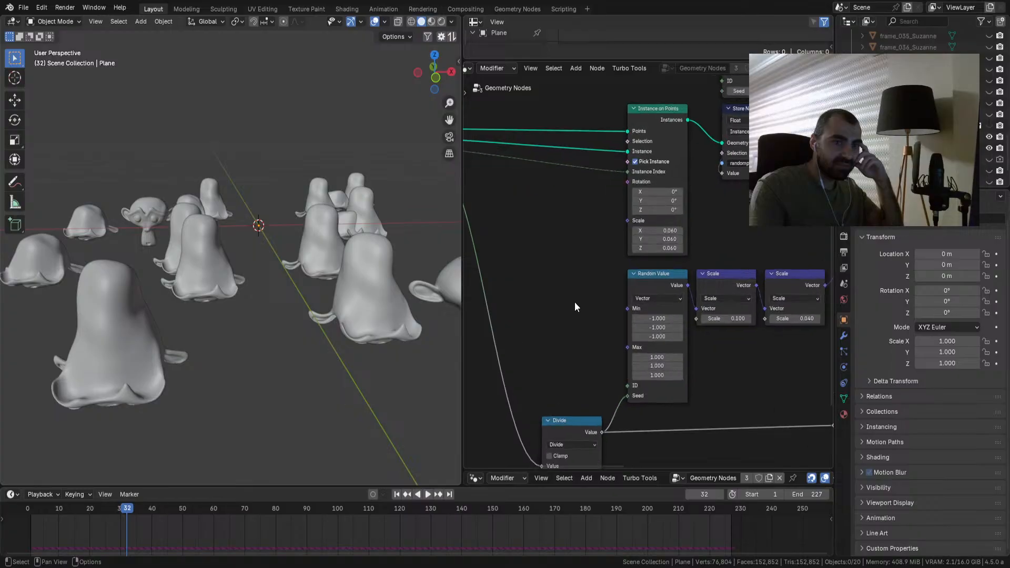
pyautogui.scroll(1, 574, 302)
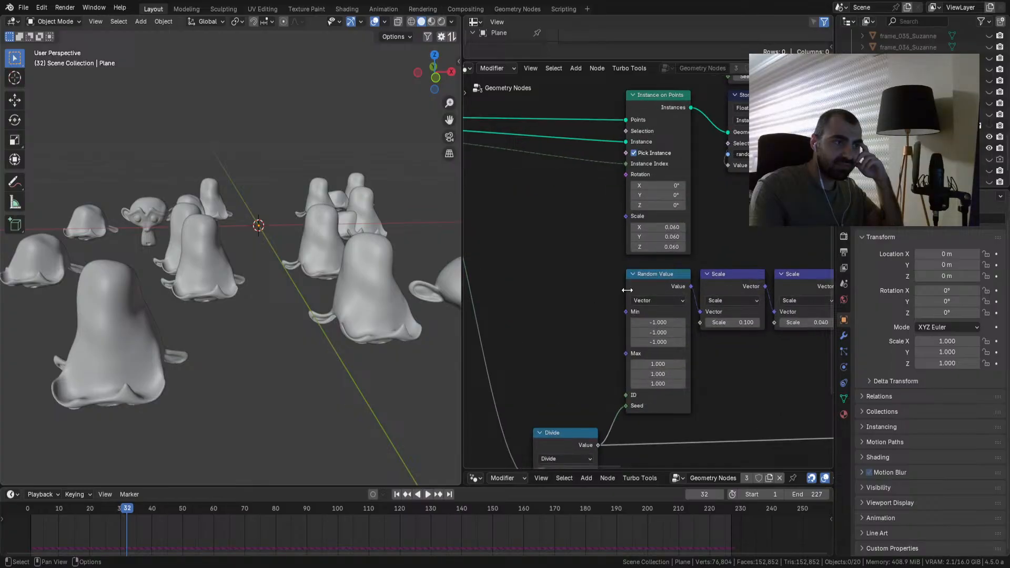
pyautogui.scroll(-2, 600, 280)
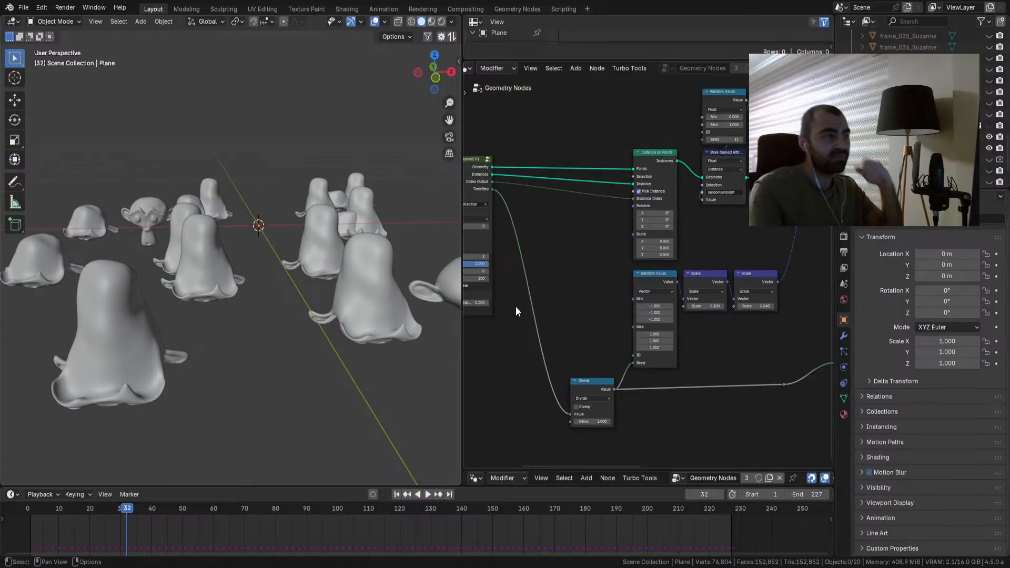
# Step: Play the crowd animation and scrub through its middle section, stopping at frame 120
pyautogui.press('space')
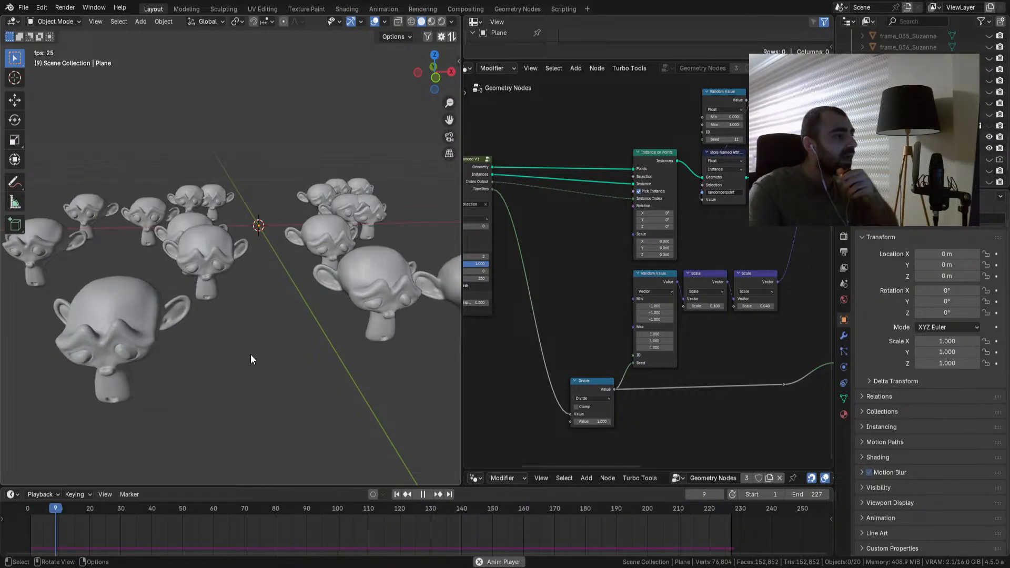
pyautogui.click(421, 495)
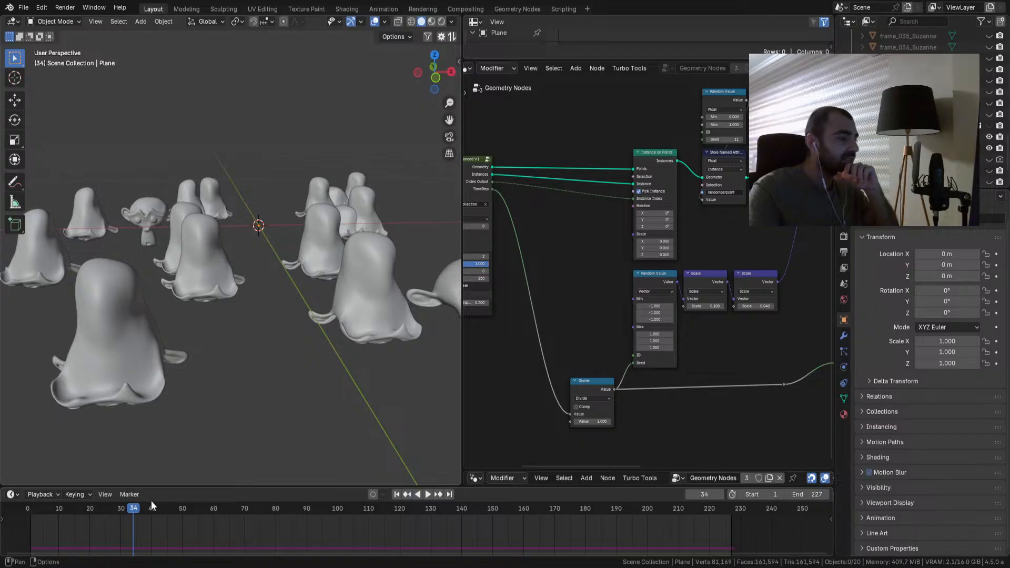
pyautogui.press('space')
pyautogui.moveTo(255, 544); pyautogui.dragTo(447, 533)
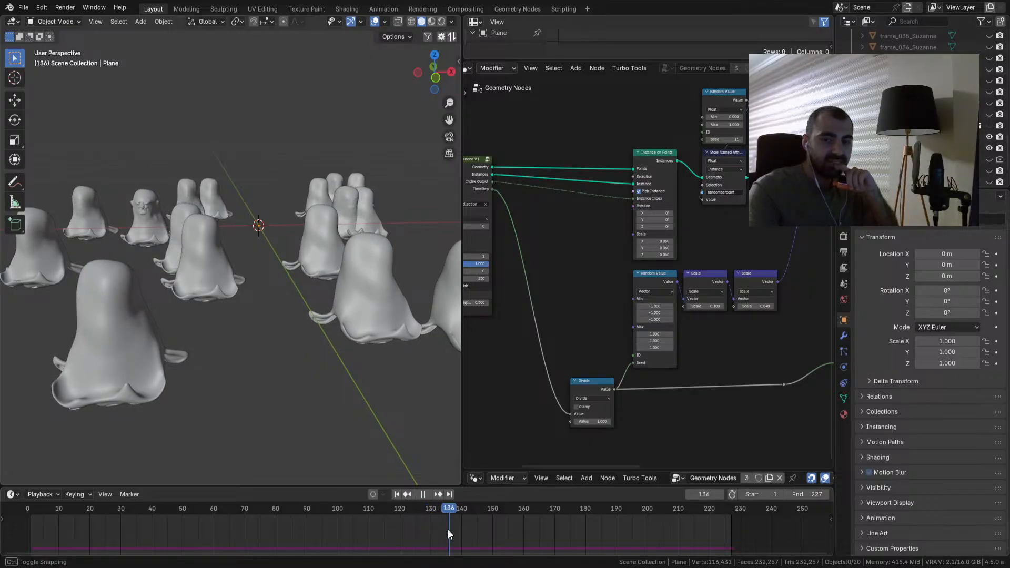
pyautogui.moveTo(447, 529); pyautogui.dragTo(401, 526)
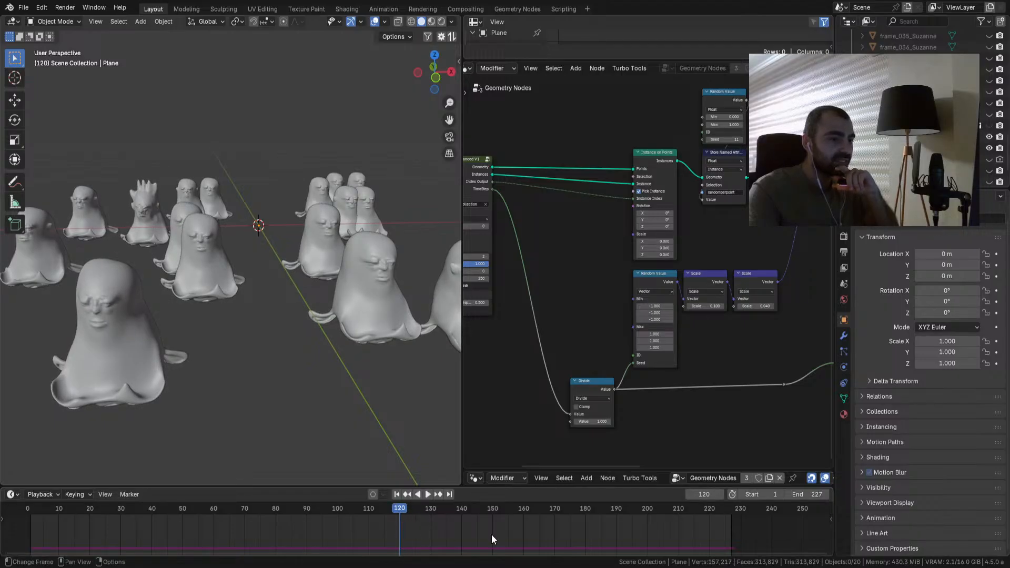
# Step: Set the scene's end frame to 240 and play the crowd animation from the first frame
pyautogui.moveTo(800, 497); pyautogui.dragTo(813, 497)
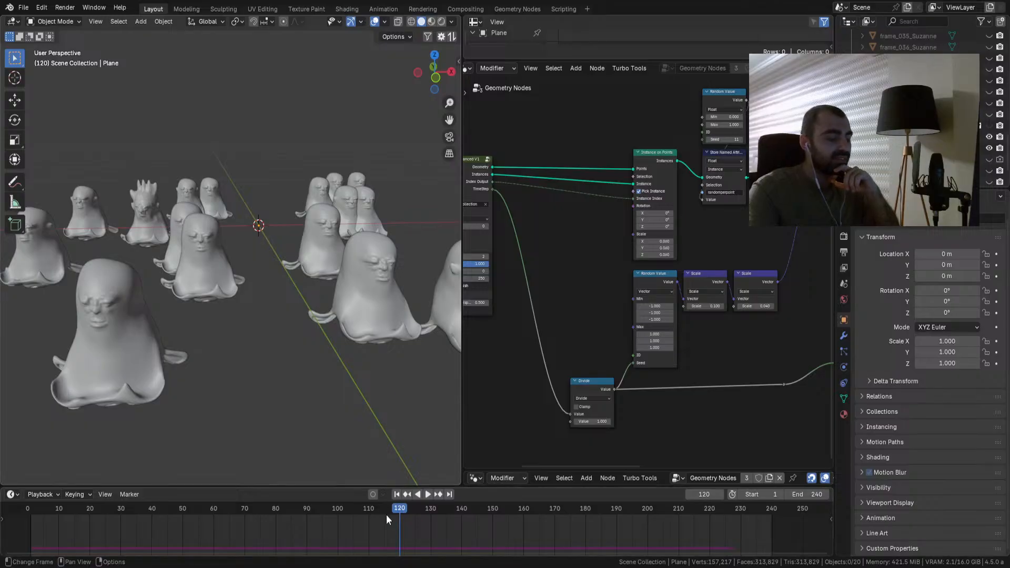
pyautogui.press('space')
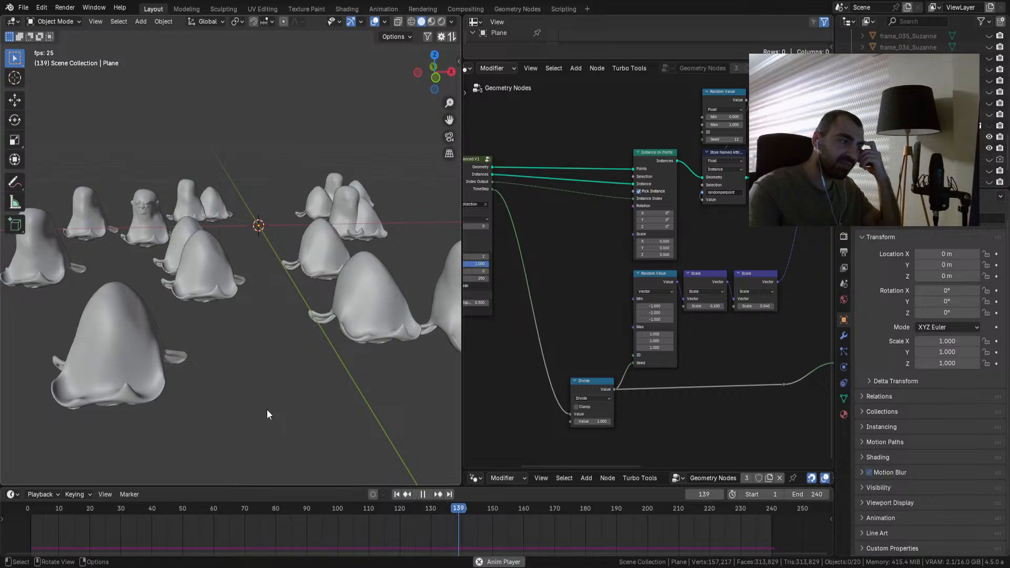
pyautogui.click(413, 496)
pyautogui.click(399, 496)
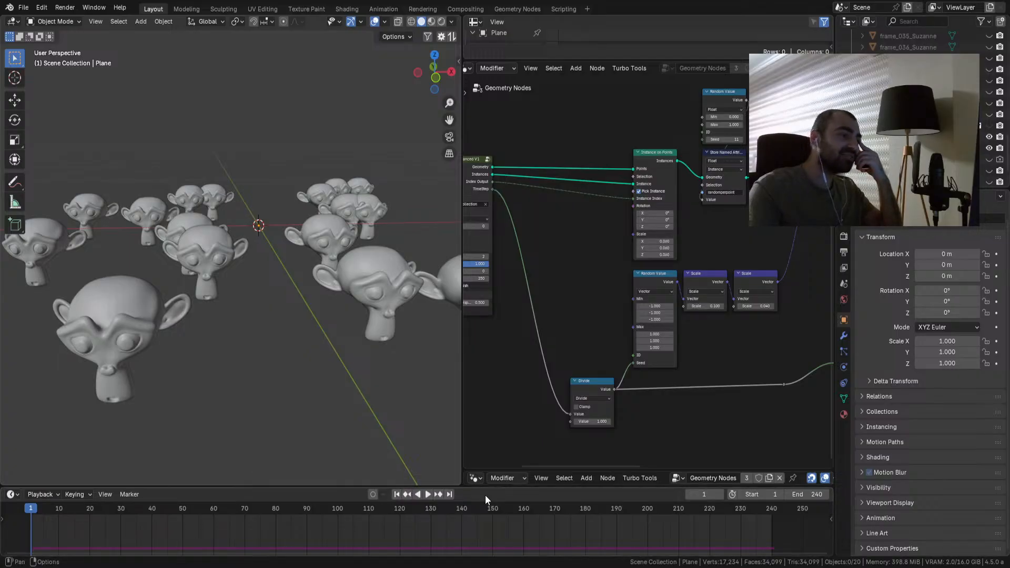
pyautogui.click(433, 493)
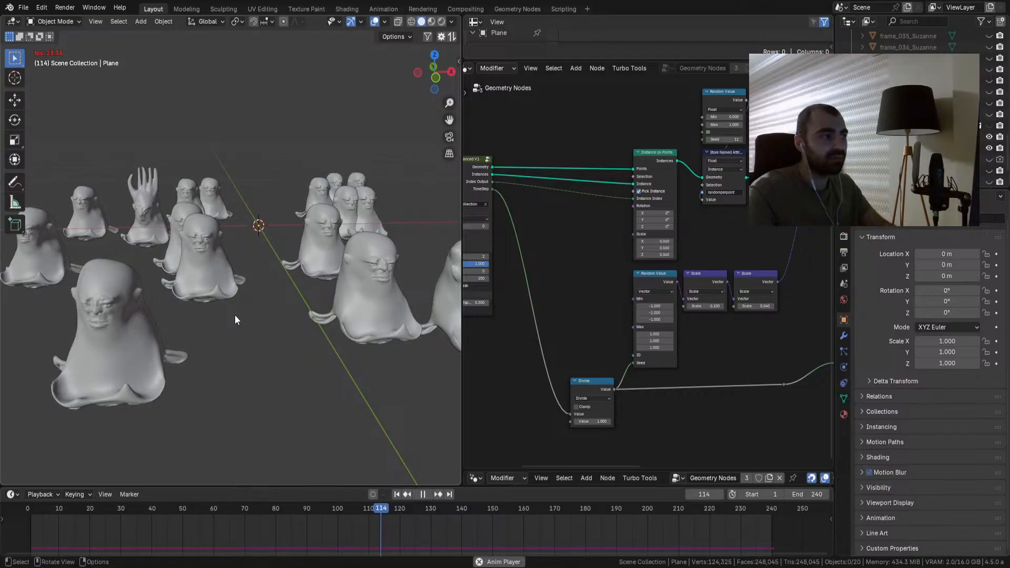
pyautogui.moveTo(545, 288); pyautogui.dragTo(454, 377, button='middle')
pyautogui.press('space')
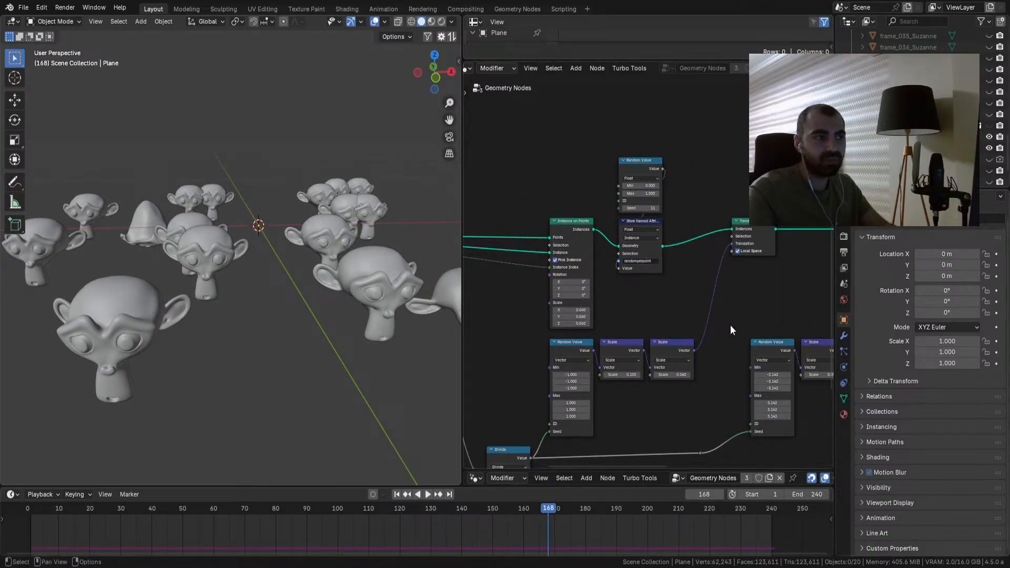
# Step: Open the Stop-Motion Advanced V1 group, examine the green frame of nodes that calculates the maximum integer, and leave the group
pyautogui.scroll(-6, 735, 326)
pyautogui.scroll(6, 650, 279)
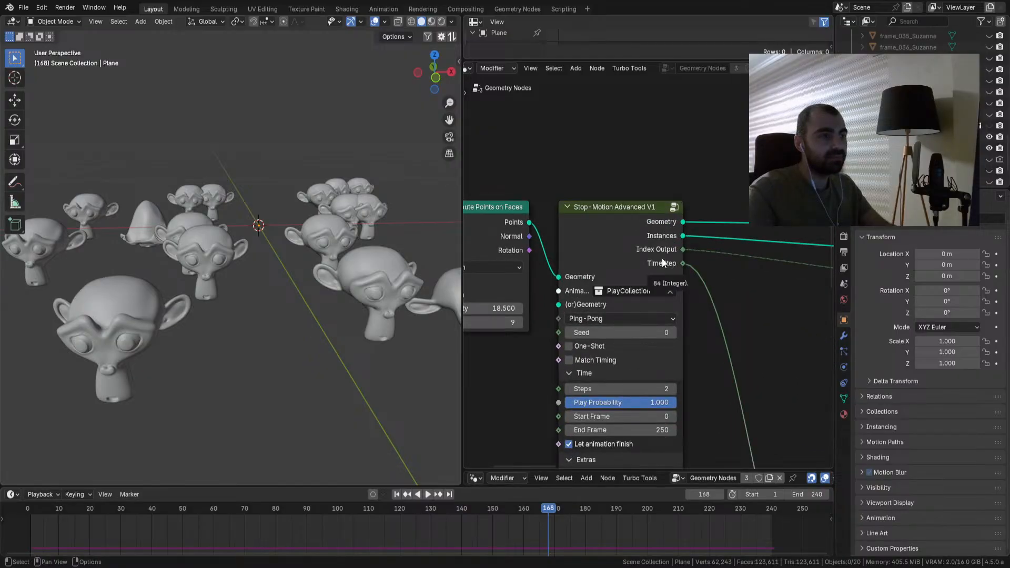
pyautogui.click(674, 207)
pyautogui.scroll(-5, 621, 313)
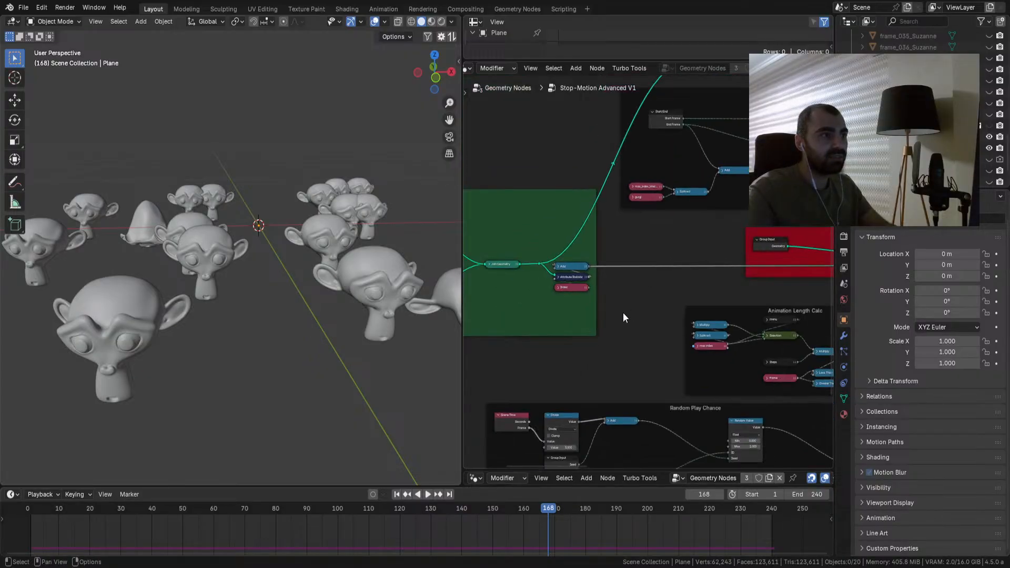
pyautogui.moveTo(745, 344); pyautogui.dragTo(826, 365, button='middle')
pyautogui.scroll(5, 737, 314)
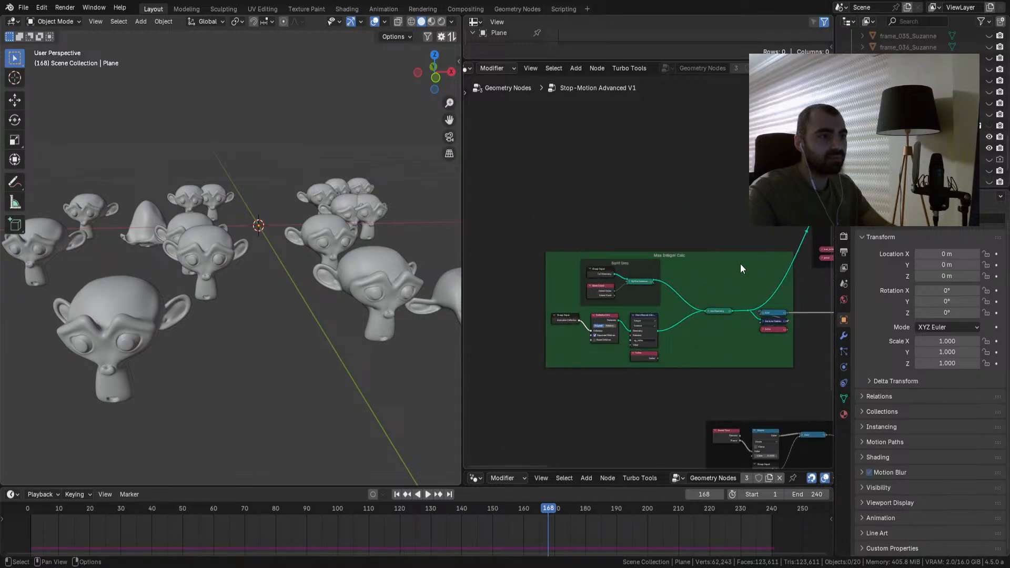
pyautogui.moveTo(769, 226); pyautogui.dragTo(507, 383)
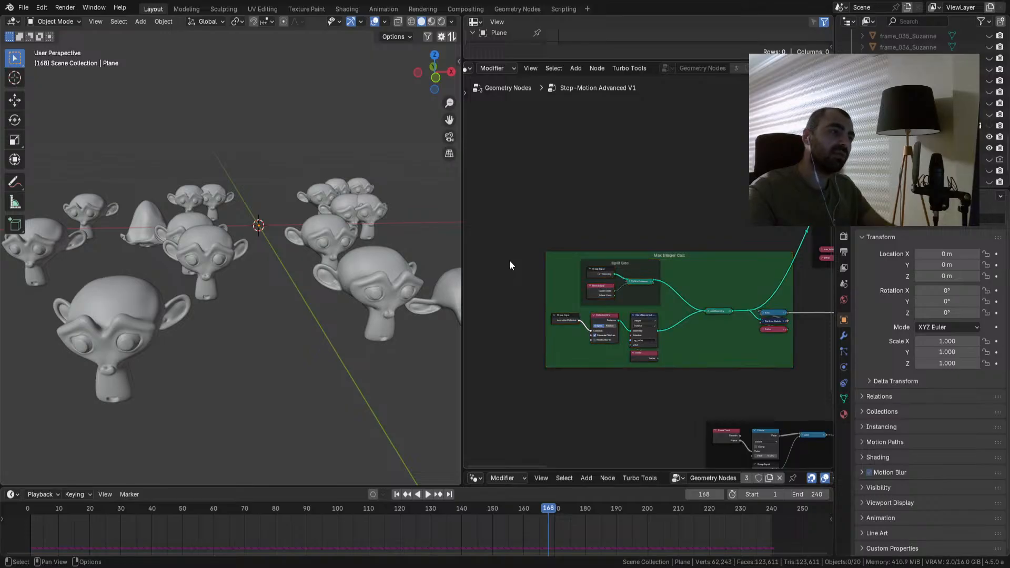
pyautogui.moveTo(508, 239); pyautogui.dragTo(781, 405)
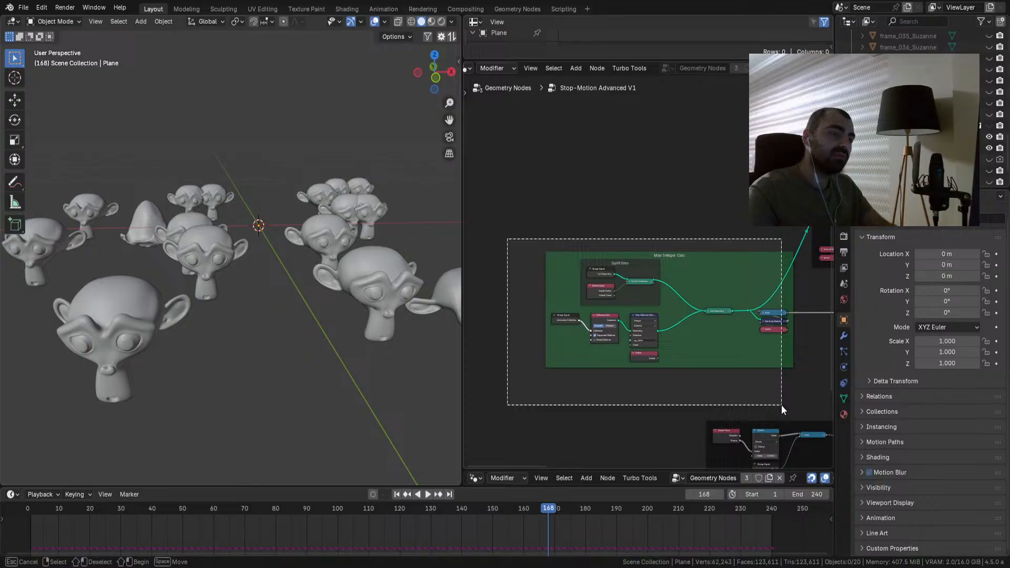
pyautogui.moveTo(782, 405); pyautogui.dragTo(782, 406)
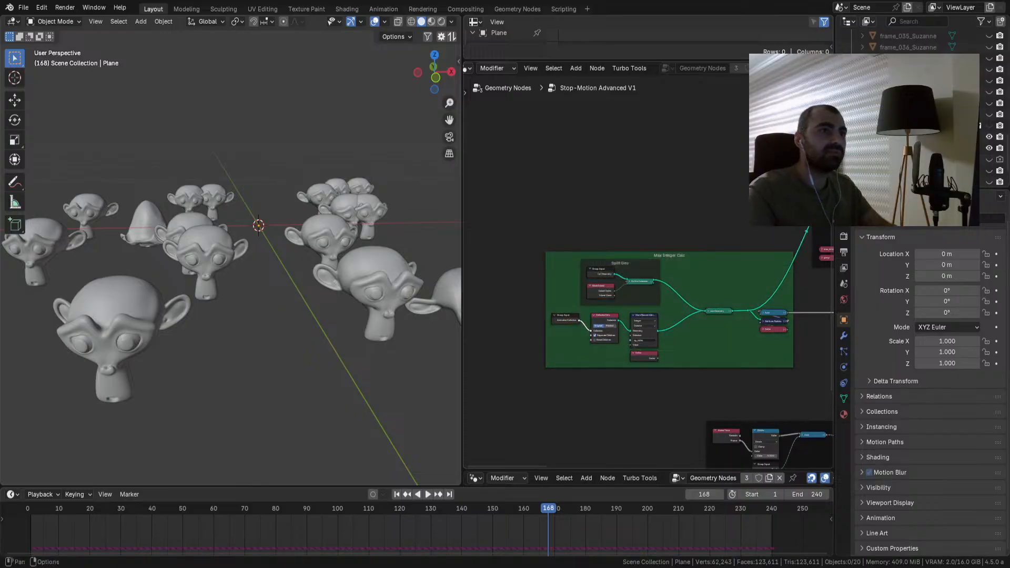
pyautogui.press('Tab')
# Step: Unmute the Set Position and Realize Instances nodes and play the animation to preview the noise offset
pyautogui.scroll(-4, 744, 311)
pyautogui.moveTo(776, 316); pyautogui.dragTo(571, 339, button='middle')
pyautogui.scroll(7, 737, 330)
pyautogui.moveTo(708, 294); pyautogui.dragTo(581, 299, button='middle')
pyautogui.scroll(3, 689, 295)
pyautogui.moveTo(715, 219); pyautogui.dragTo(670, 343)
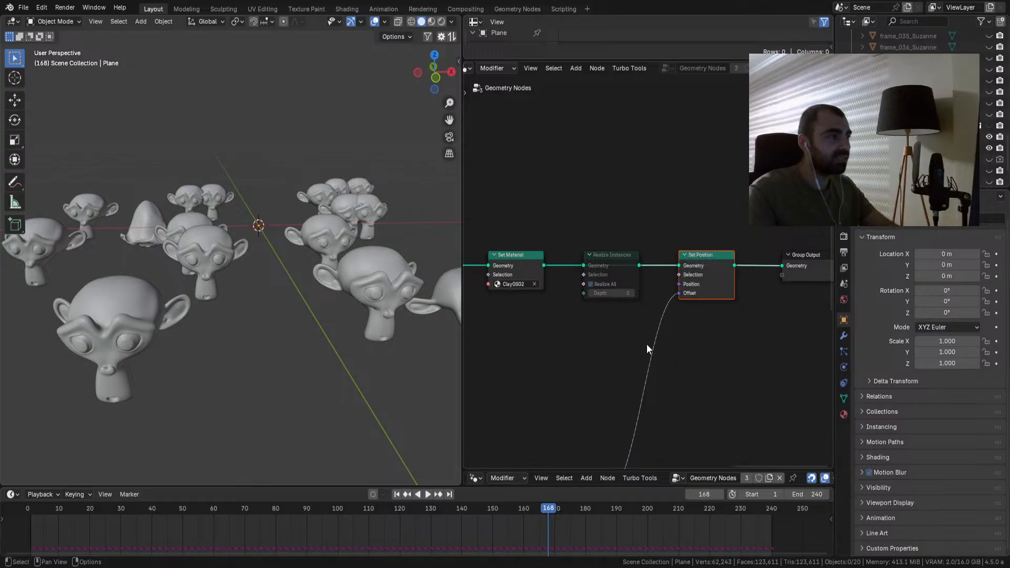
pyautogui.click(611, 276)
pyautogui.press('m')
pyautogui.press('space')
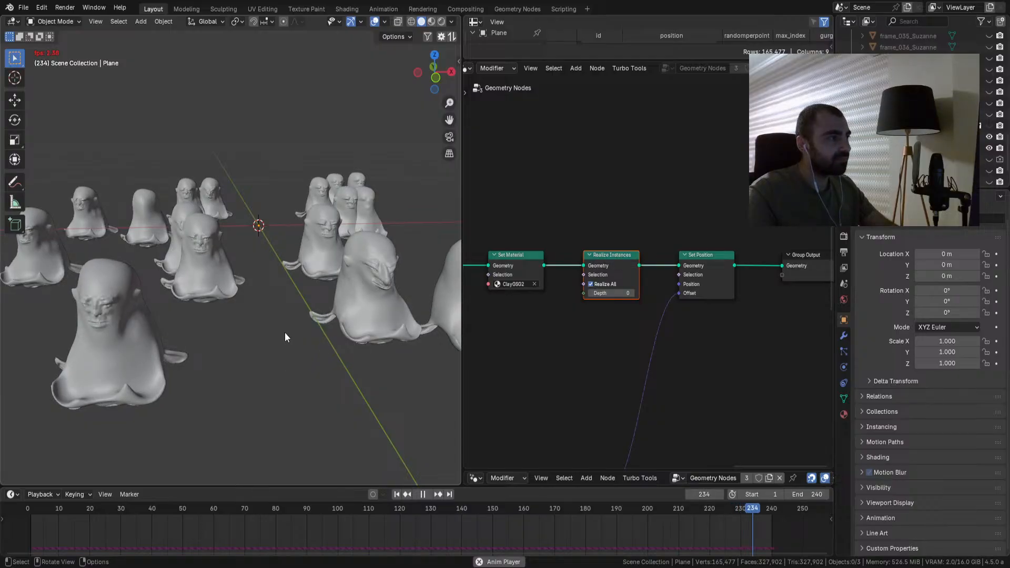
pyautogui.press('space')
# Step: Bypass Realize Instances and Set Position: mute both, move them below the main chain and link Set Material directly to Group Output
pyautogui.moveTo(725, 215); pyautogui.dragTo(601, 338)
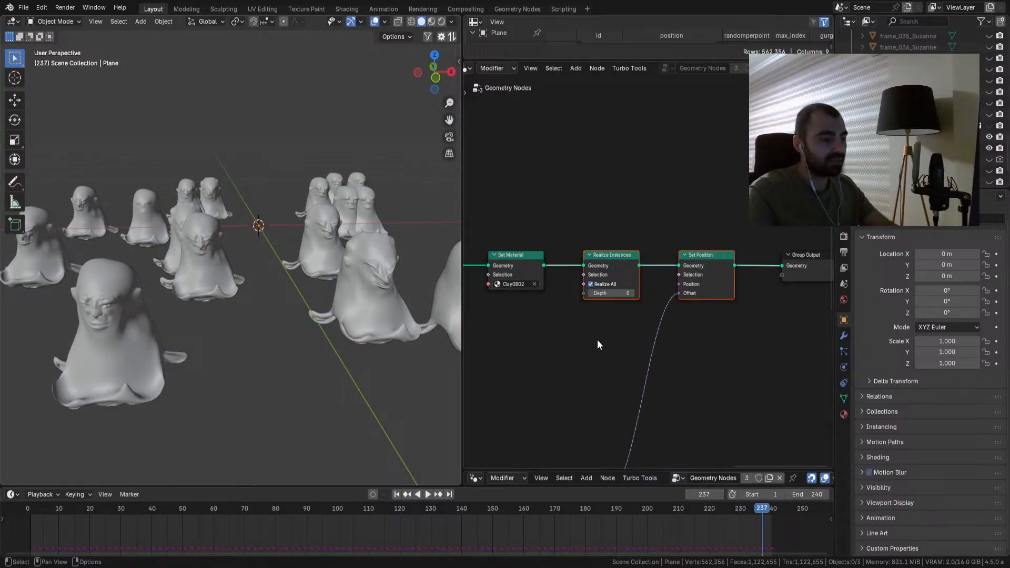
pyautogui.press('m')
pyautogui.scroll(-2, 620, 258)
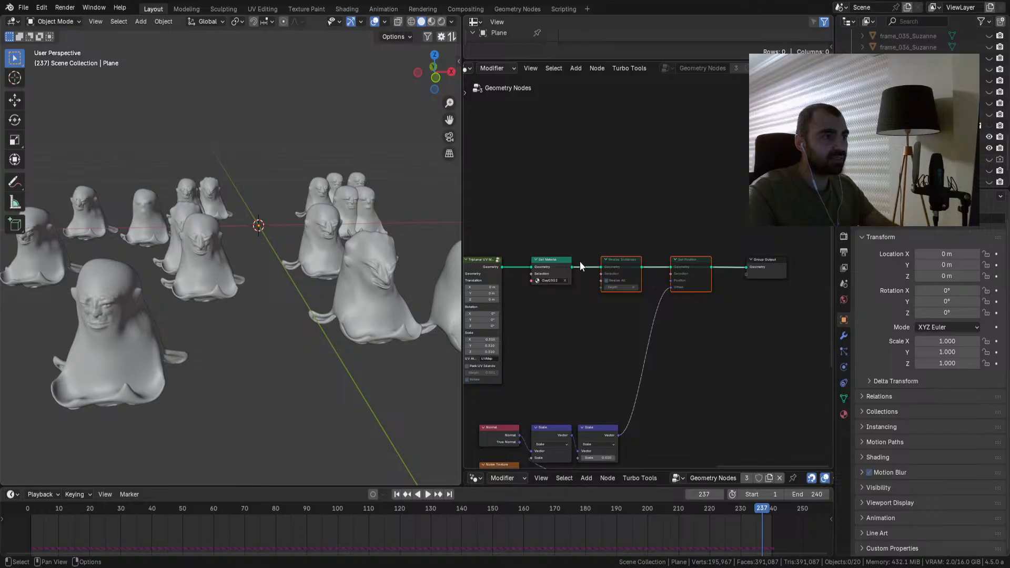
pyautogui.moveTo(702, 222); pyautogui.dragTo(629, 322)
pyautogui.moveTo(599, 224); pyautogui.dragTo(683, 330)
pyautogui.moveTo(689, 258); pyautogui.dragTo(690, 370)
pyautogui.moveTo(573, 266); pyautogui.dragTo(746, 267)
# Step: Try removing Distribute Points on Faces so that Grid feeds Stop-Motion Advanced V1 directly, and undo the removal
pyautogui.keyDown('shift'); pyautogui.moveTo(564, 321); pyautogui.dragTo(808, 346, button='middle'); pyautogui.keyUp('shift')
pyautogui.keyDown('shift'); pyautogui.moveTo(641, 343); pyautogui.dragTo(708, 354, button='middle'); pyautogui.keyUp('shift')
pyautogui.scroll(4, 573, 341)
pyautogui.scroll(4, 573, 341)
pyautogui.moveTo(485, 328); pyautogui.dragTo(665, 327, button='middle')
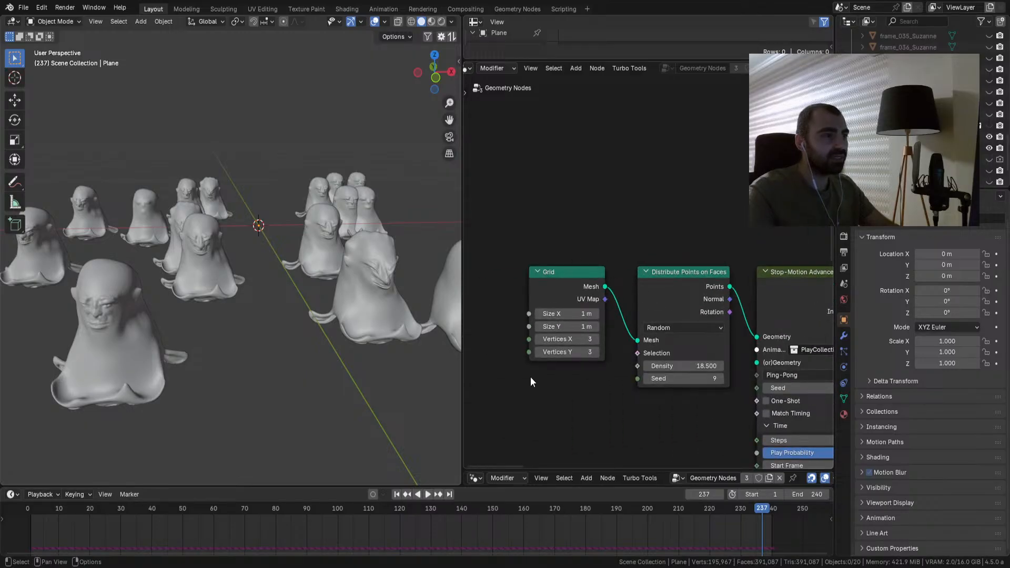
pyautogui.moveTo(649, 195); pyautogui.dragTo(697, 437)
pyautogui.hotkey('ctrl', 'x')
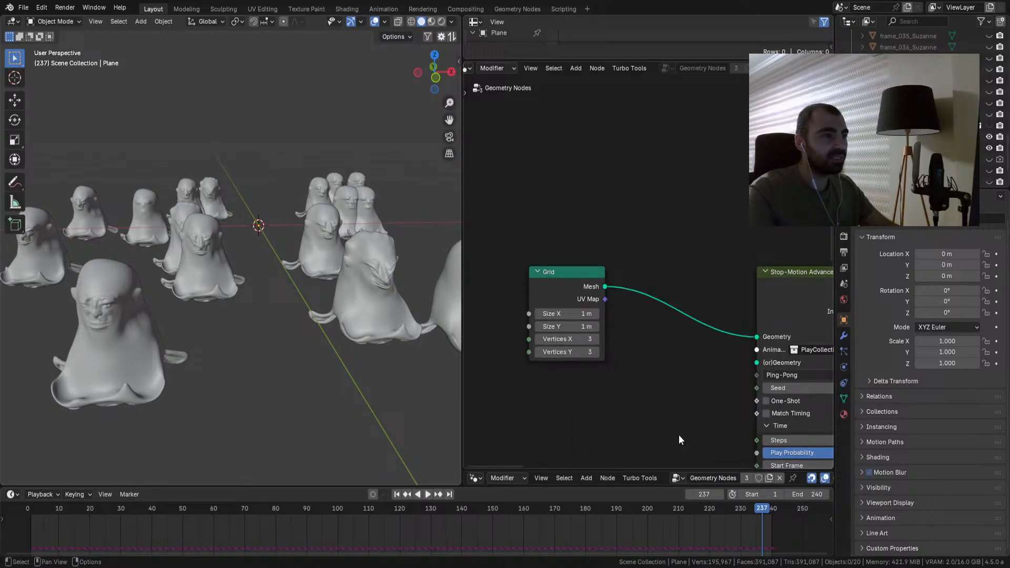
pyautogui.hotkey('ctrl', 'z')
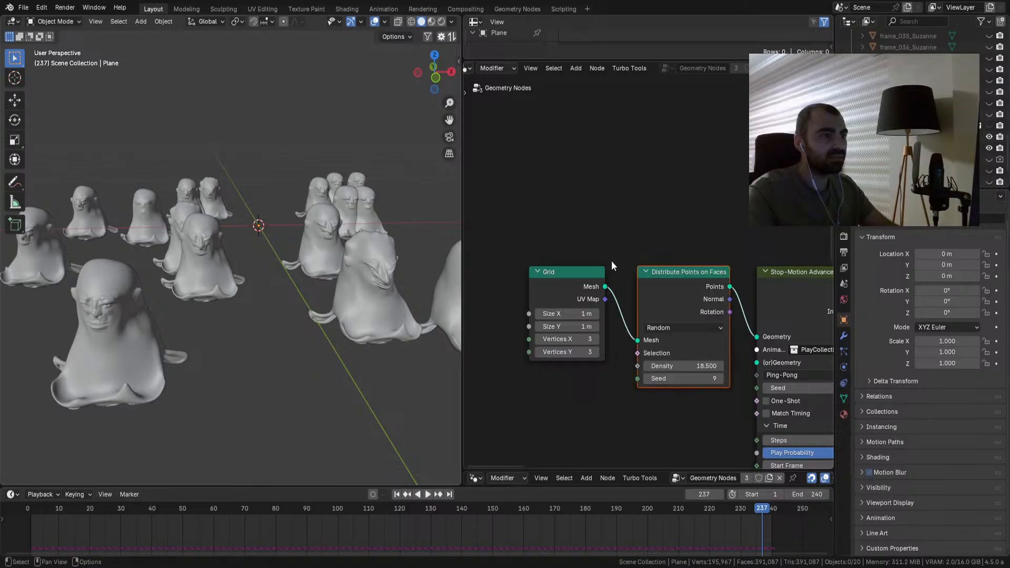
# Step: Add a Points node, feed it into the Geometry input of Stop-Motion Advanced V1 instead of Distribute Points on Faces, and play the animation
pyautogui.hotkey('shift', 'a')
pyautogui.write('p')
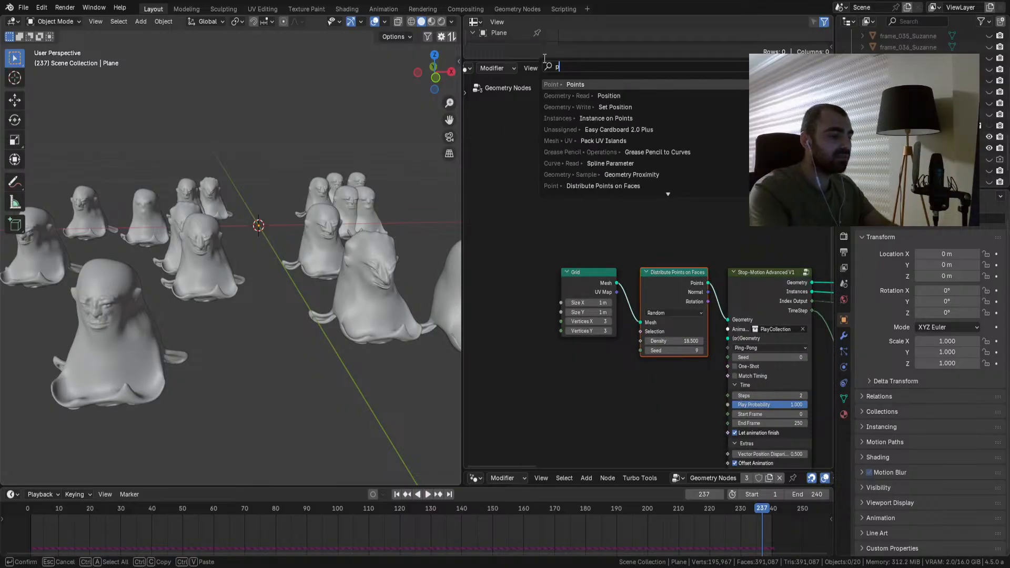
pyautogui.write('oints')
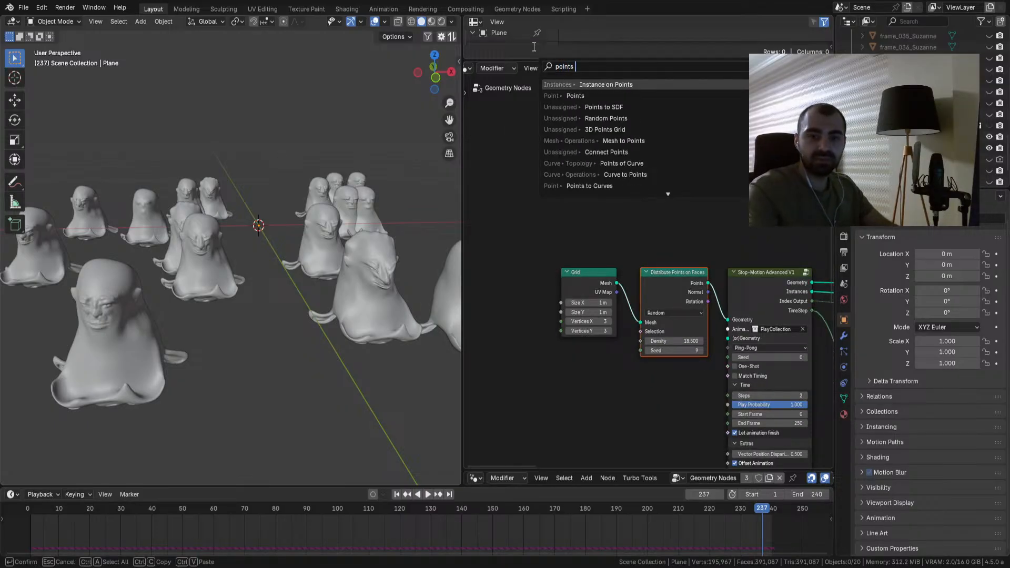
pyautogui.click(576, 96)
pyautogui.click(626, 202)
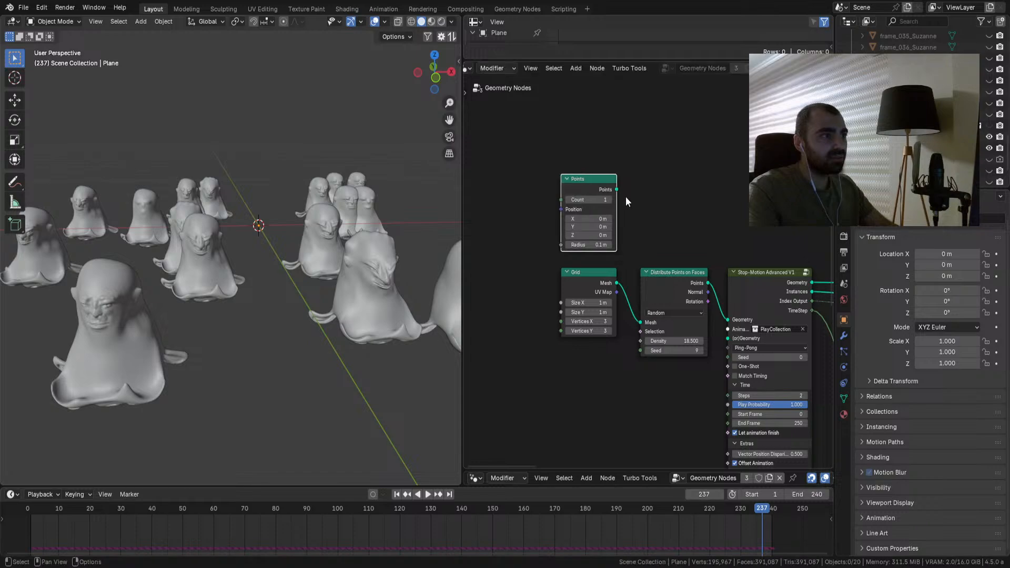
pyautogui.moveTo(719, 320); pyautogui.dragTo(728, 319)
pyautogui.scroll(-2, 652, 248)
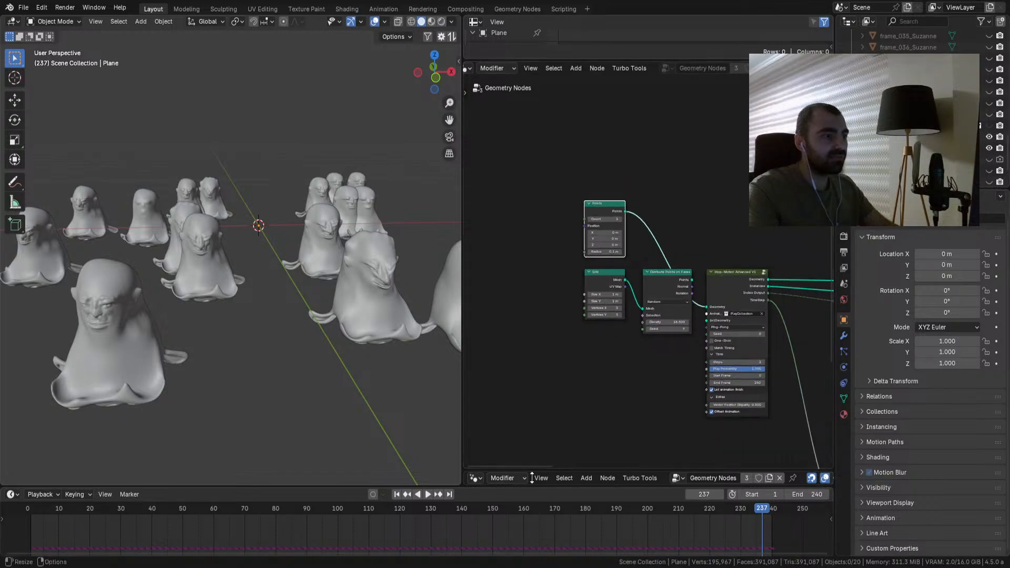
pyautogui.click(428, 495)
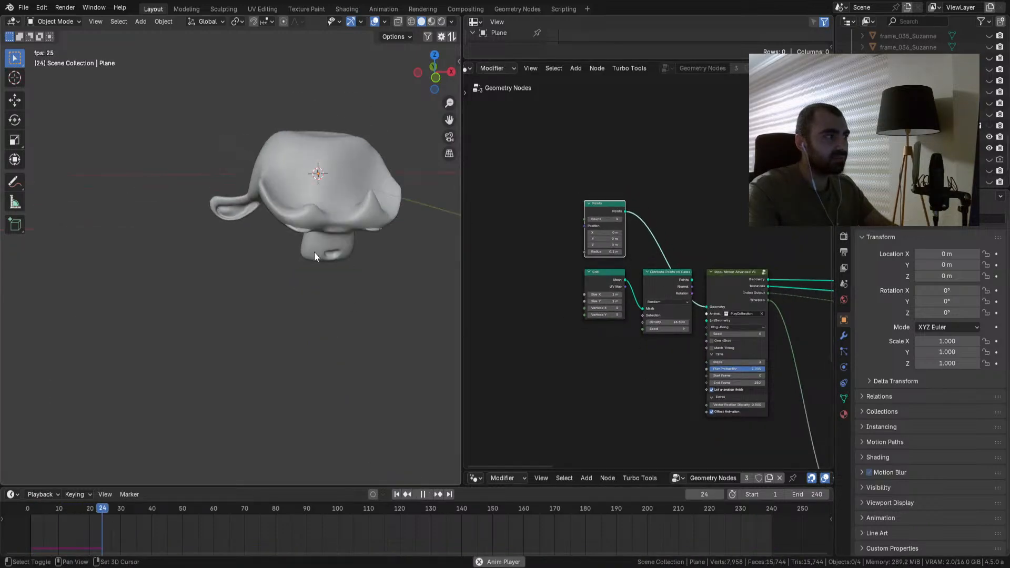
# Step: Link Set Position's geometry to Group Output and unmute the Realize Instances and Set Position nodes
pyautogui.scroll(-3, 685, 291)
pyautogui.moveTo(748, 302); pyautogui.dragTo(458, 304, button='middle')
pyautogui.moveTo(524, 297); pyautogui.dragTo(593, 285, button='middle')
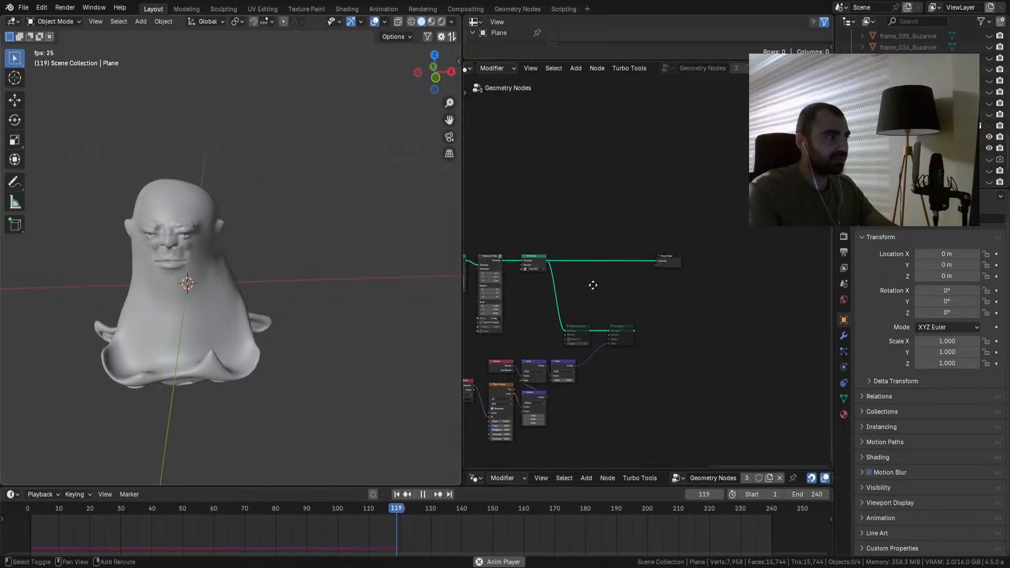
pyautogui.scroll(4, 631, 327)
pyautogui.moveTo(631, 352); pyautogui.dragTo(660, 256)
pyautogui.moveTo(623, 317); pyautogui.dragTo(561, 359)
pyautogui.click(561, 363)
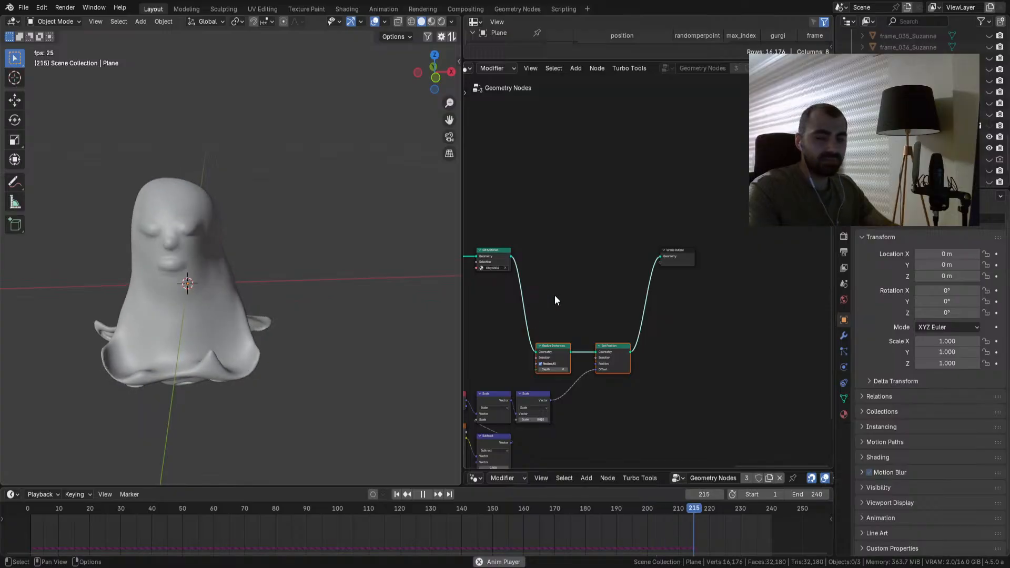
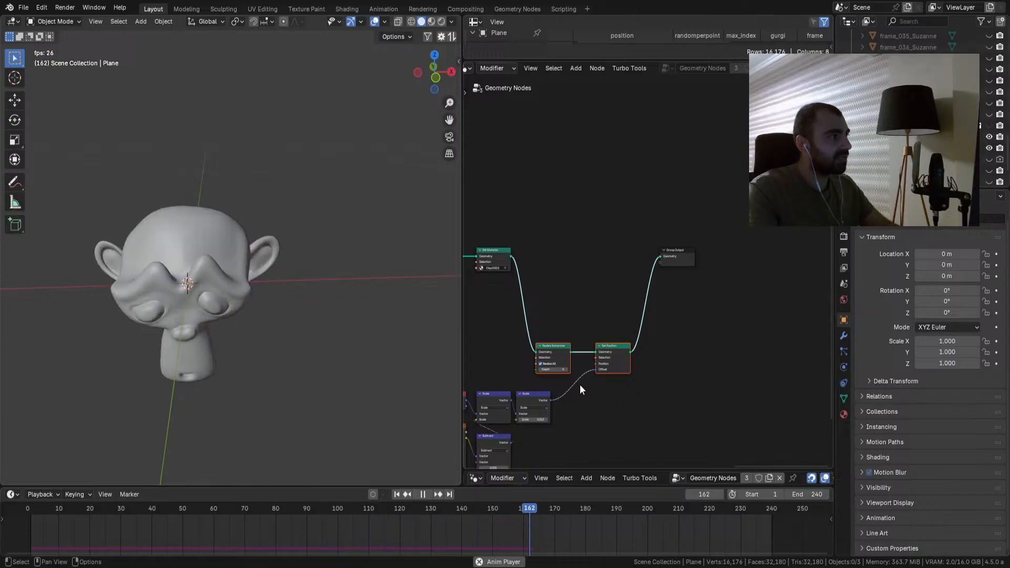
# Step: Examine the single creature's mesh in wireframe during playback and return to solid shading
pyautogui.press('space')
pyautogui.hotkey('shift', 'z')
pyautogui.moveTo(207, 265); pyautogui.dragTo(206, 273, button='middle')
pyautogui.press('space')
pyautogui.scroll(3, 206, 274)
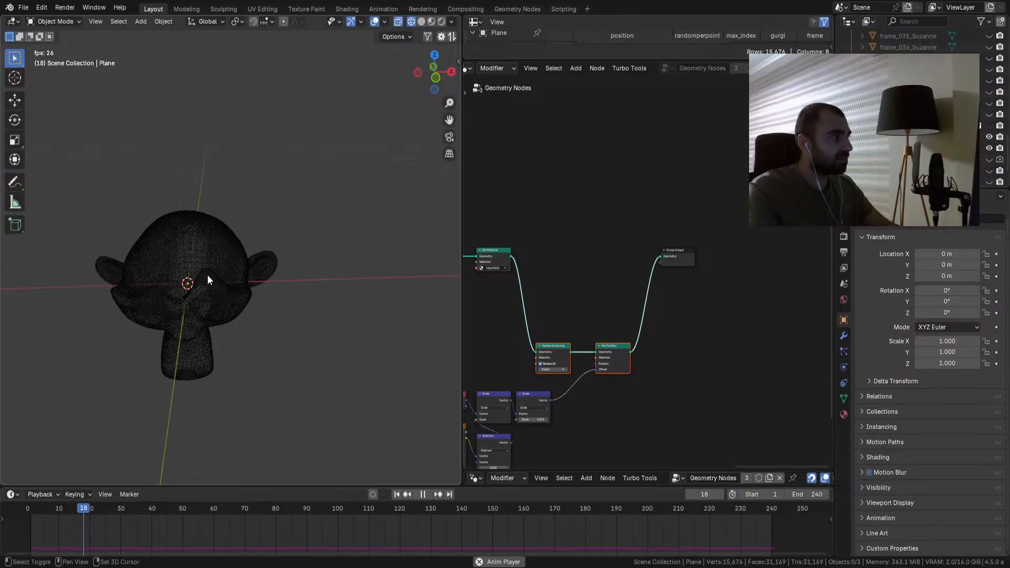
pyautogui.hotkey('shift', 'z')
# Step: Set the Scale node feeding Set Position's offset to 0.04 and the Noise Texture's Scale to 4
pyautogui.moveTo(555, 365); pyautogui.dragTo(646, 312, button='middle')
pyautogui.scroll(2, 634, 363)
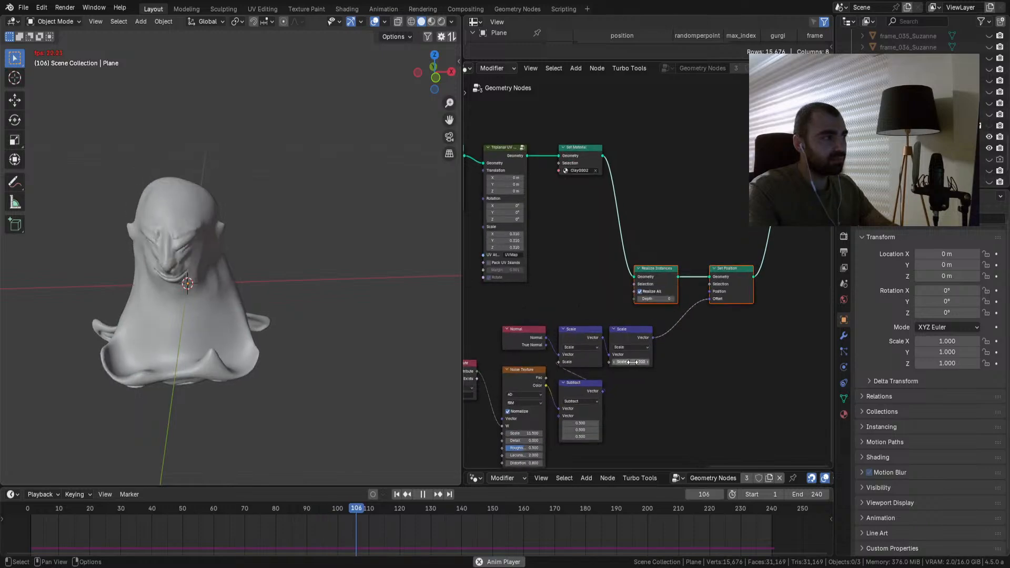
pyautogui.doubleClick(634, 363)
pyautogui.write('0.04')
pyautogui.press('Return')
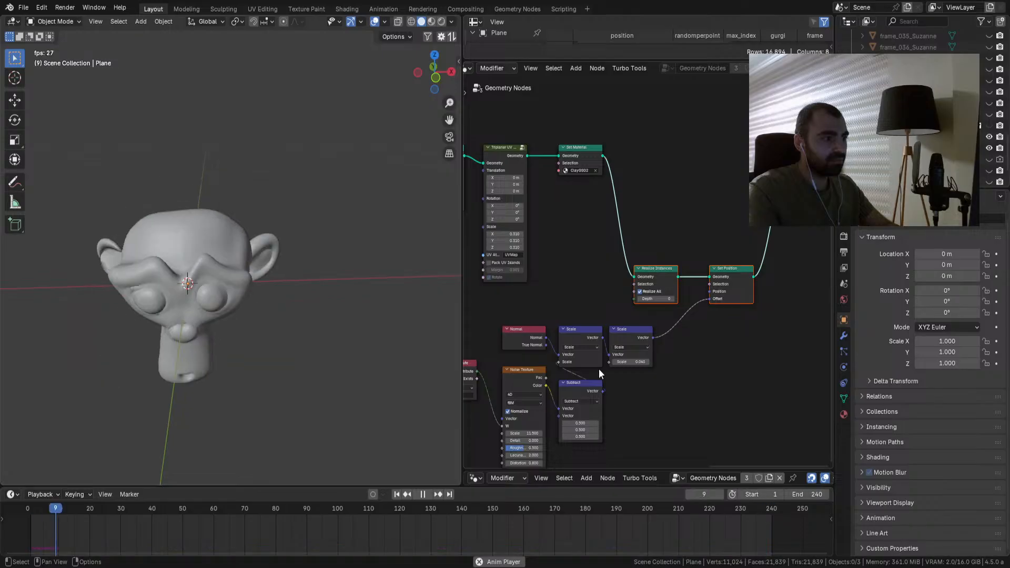
pyautogui.doubleClick(525, 433)
pyautogui.write('4')
pyautogui.press('Return')
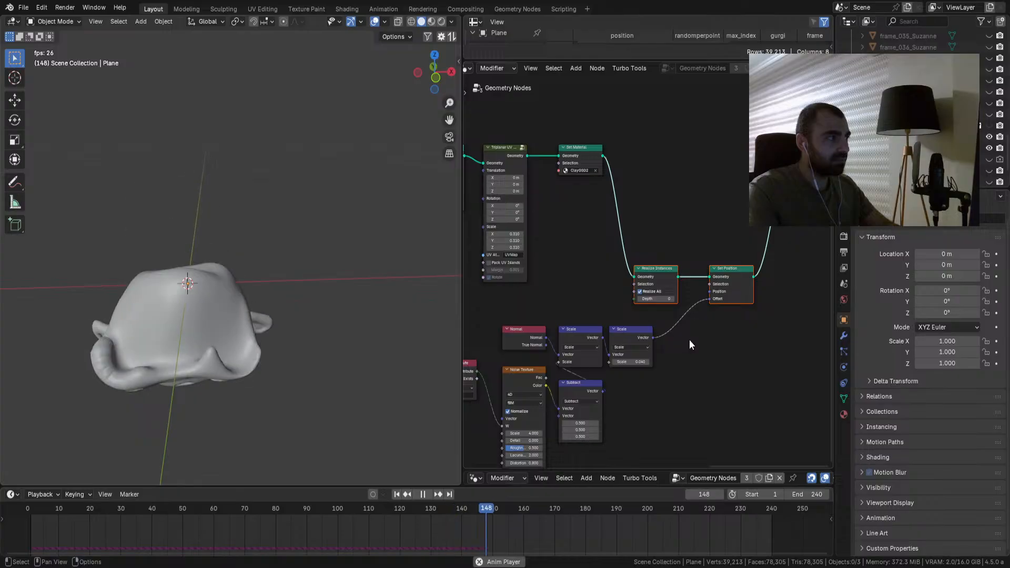
# Step: Fine-tune the noise offset during playback: lower the offset's Scale factor and raise the Noise Texture's Scale to 4.9
pyautogui.moveTo(642, 362); pyautogui.dragTo(637, 362)
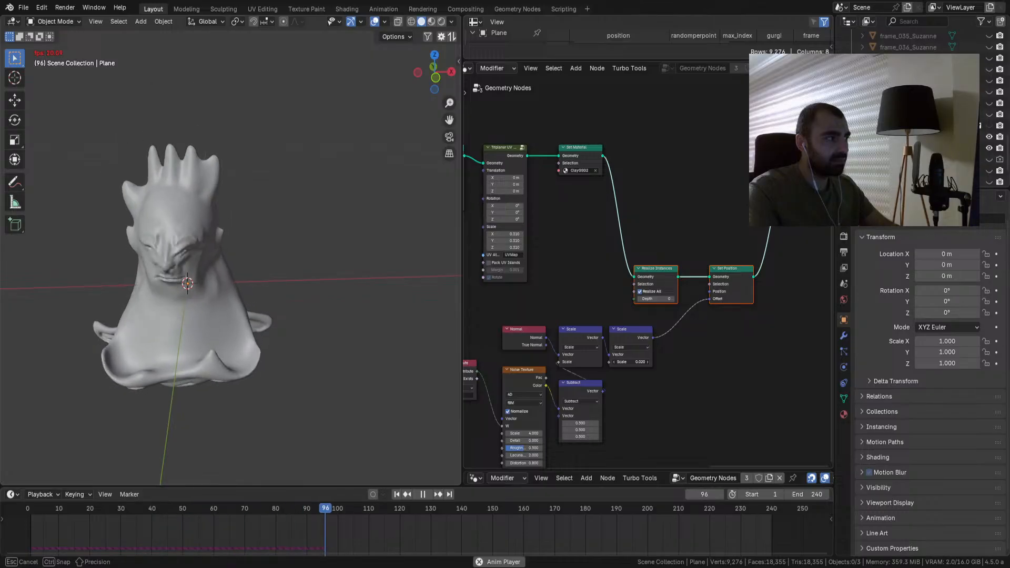
pyautogui.moveTo(534, 434); pyautogui.dragTo(540, 434)
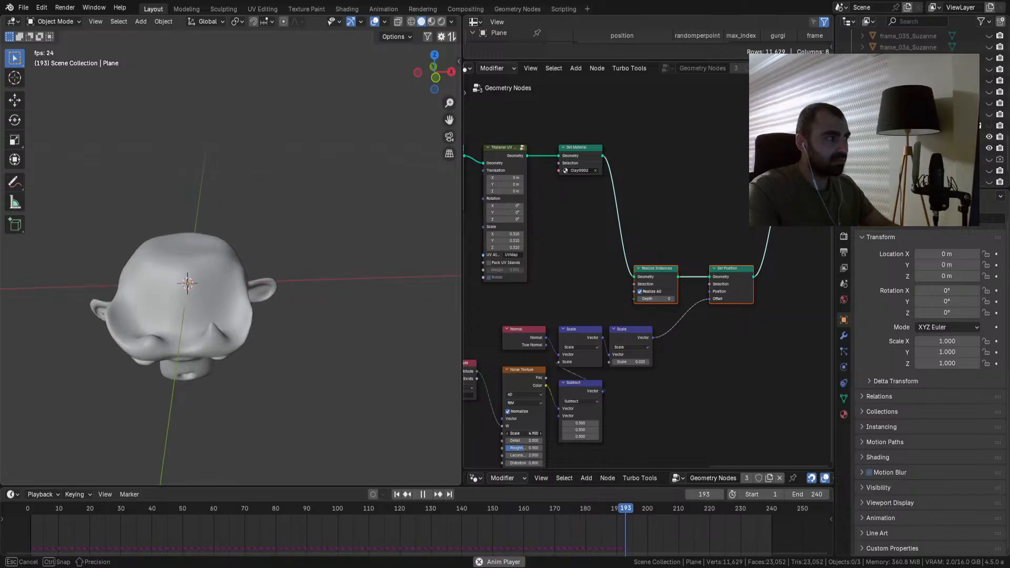
pyautogui.moveTo(633, 364); pyautogui.dragTo(629, 364)
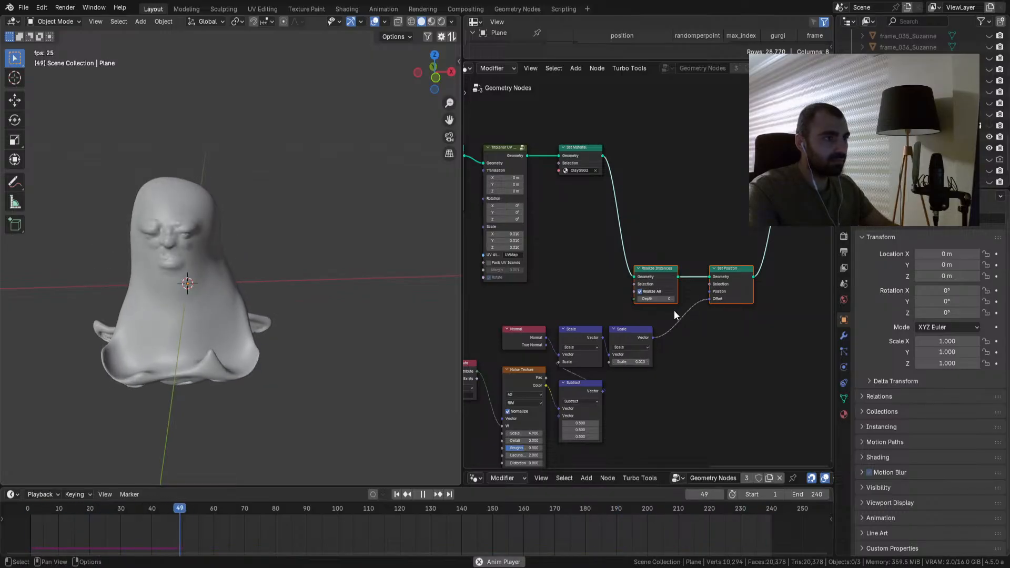
# Step: Mute the Set Position node to turn off the noise offset
pyautogui.click(722, 238)
pyautogui.moveTo(716, 216); pyautogui.dragTo(725, 356)
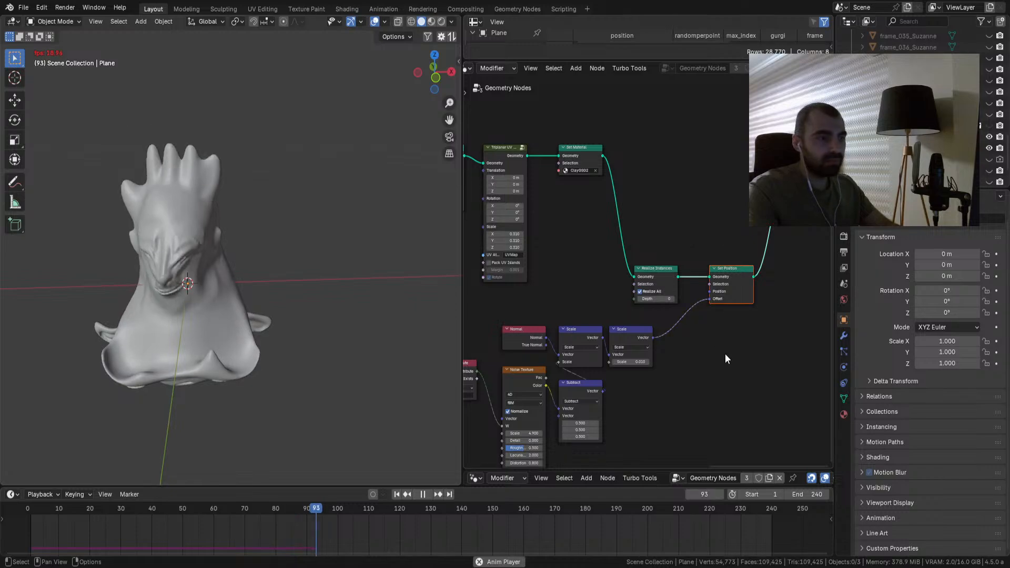
pyautogui.press('m')
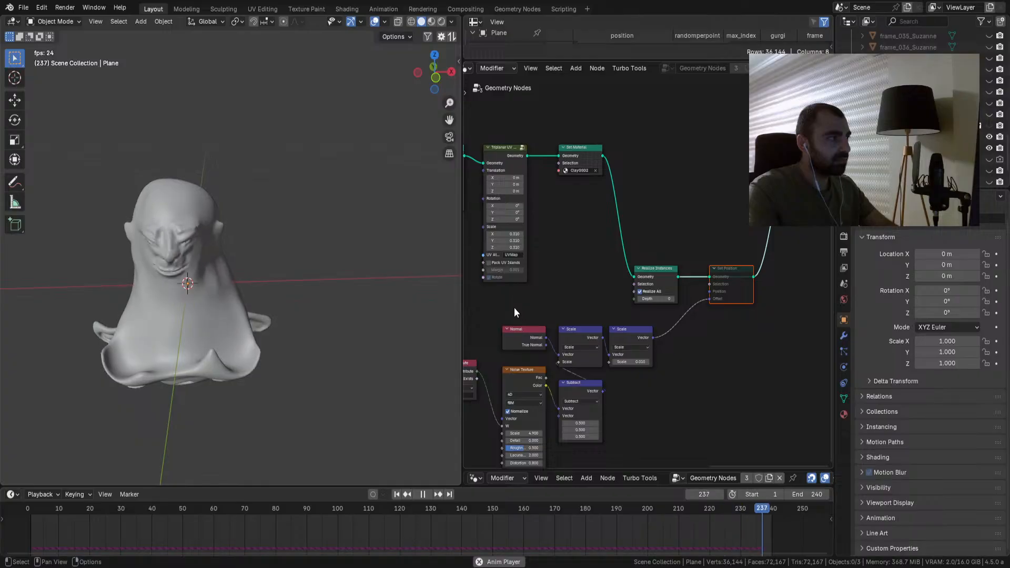
# Step: Stop playback, switch the viewport to rendered shading and raise the creature about 0.038 m along Z
pyautogui.press('space')
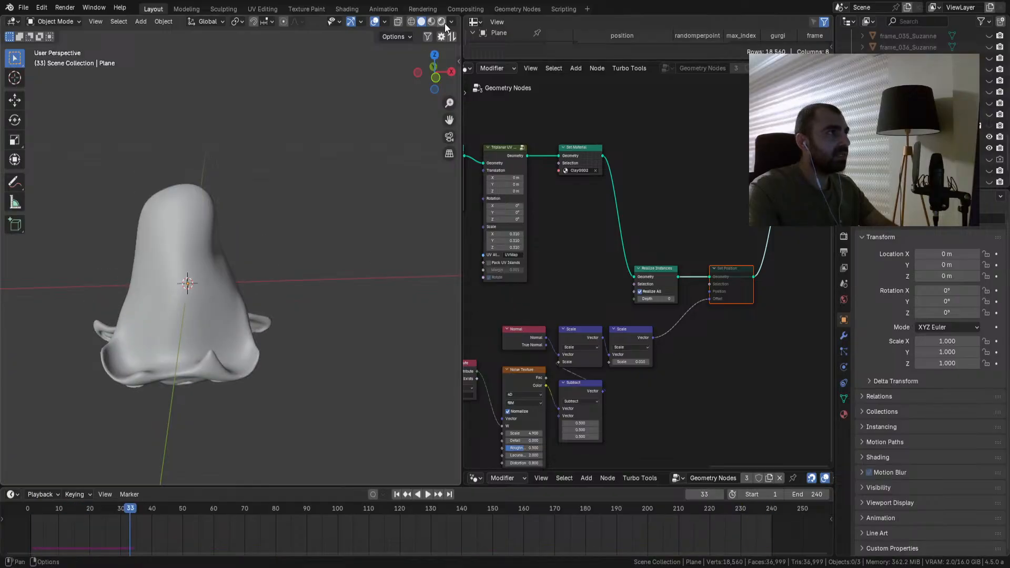
pyautogui.click(442, 21)
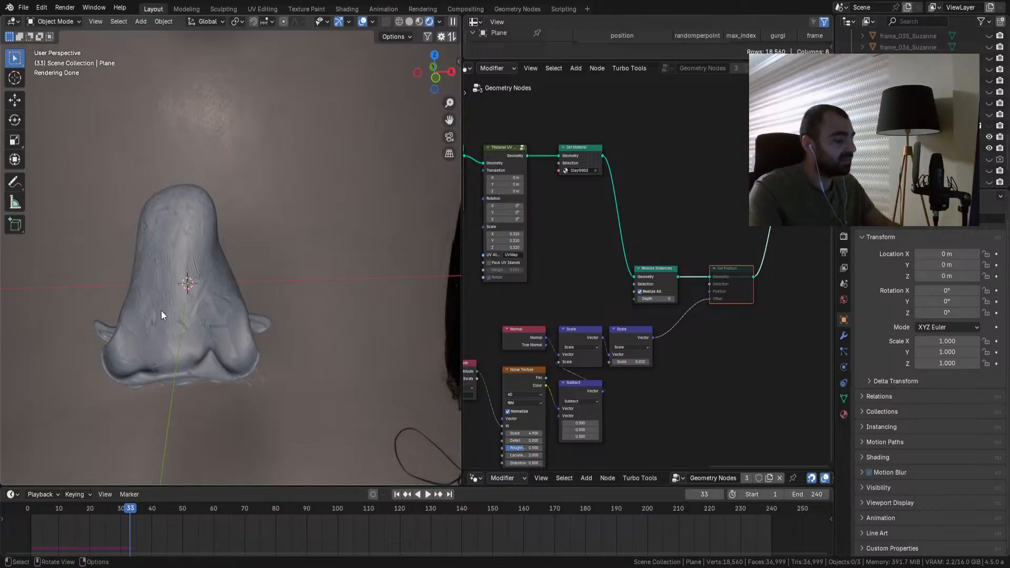
pyautogui.click(202, 305)
pyautogui.press('g')
pyautogui.press('z')
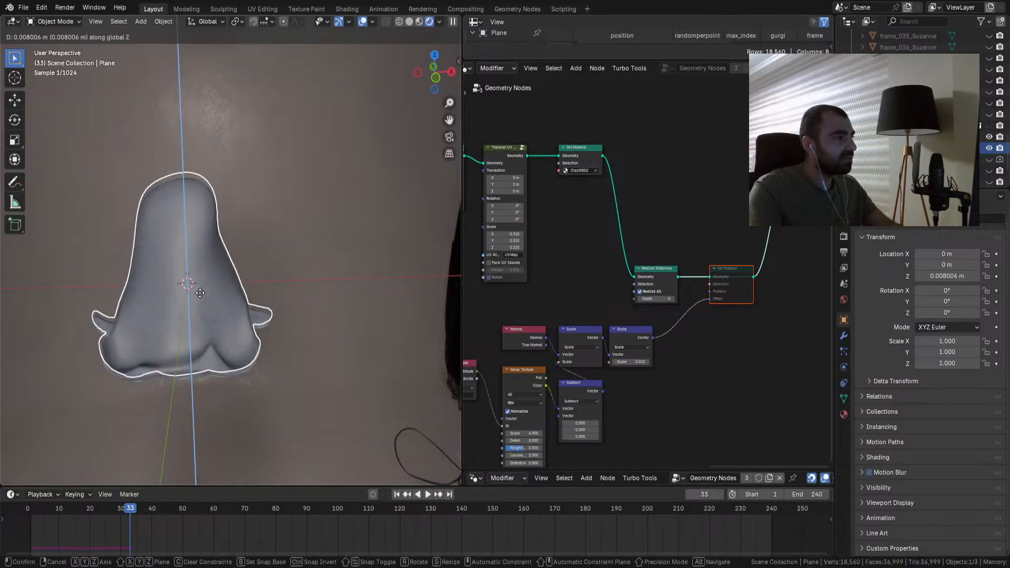
pyautogui.click(313, 264)
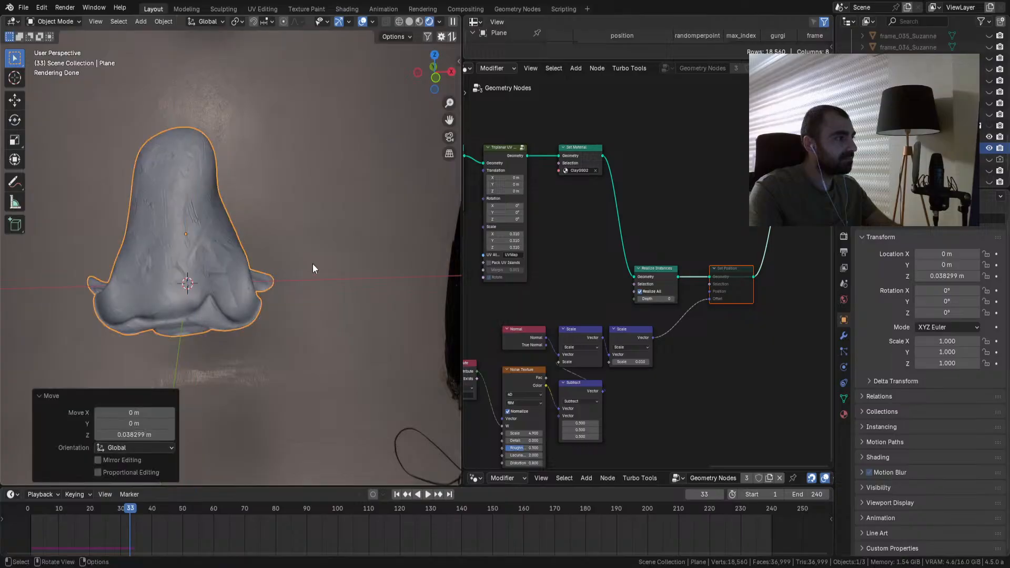
# Step: Add a floor plane scaled to 1.286 beneath the creature and preview the animation from the first frame
pyautogui.hotkey('shift', 'a')
pyautogui.moveTo(284, 272)
pyautogui.click(317, 272)
pyautogui.press('s')
pyautogui.click(340, 292)
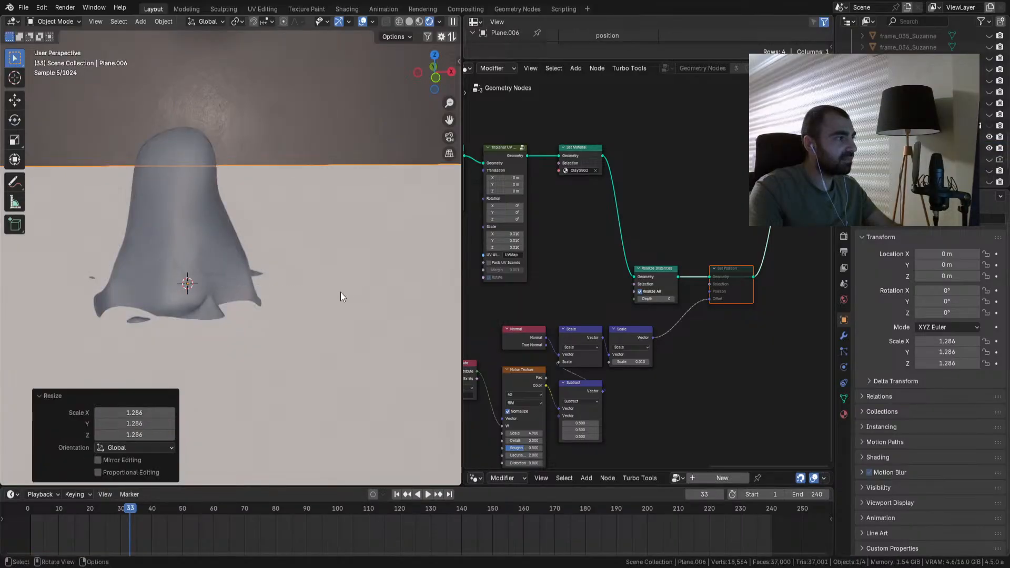
pyautogui.click(397, 494)
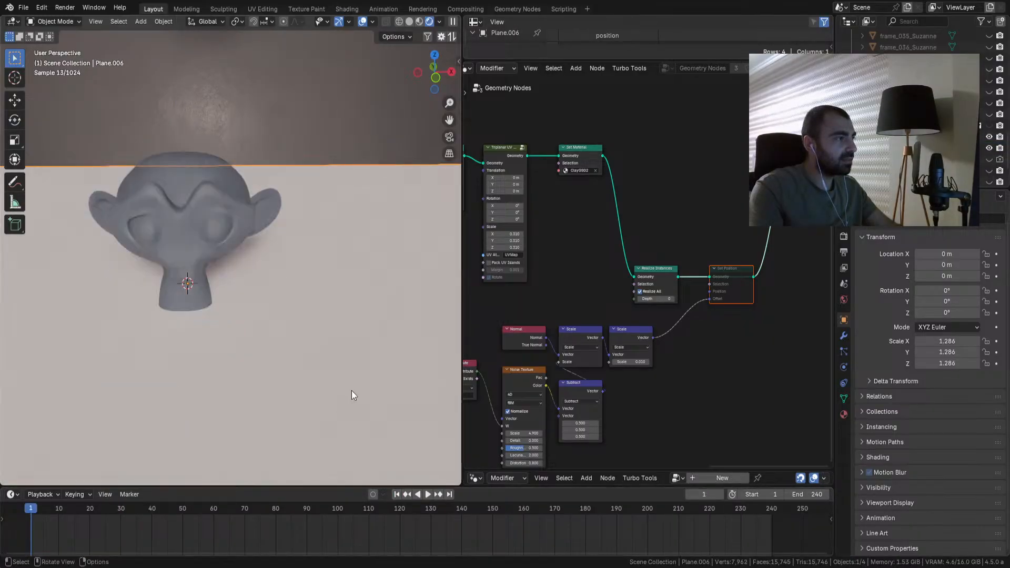
pyautogui.press('space')
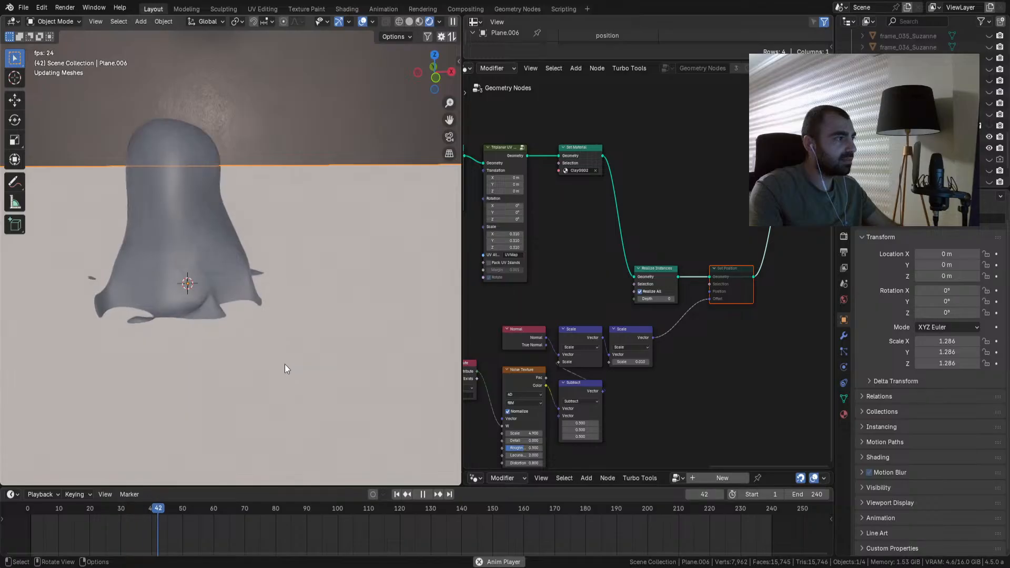
pyautogui.press('space')
# Step: Raise the creature to a Z location of about 0.047 m so its base clears the floor, and preview it
pyautogui.click(213, 266)
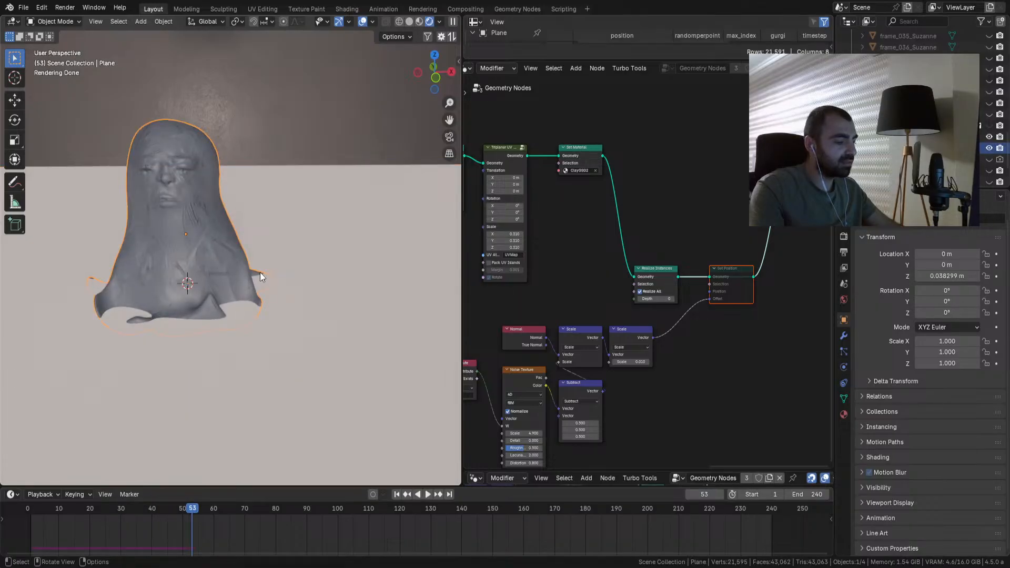
pyautogui.press('g')
pyautogui.press('z')
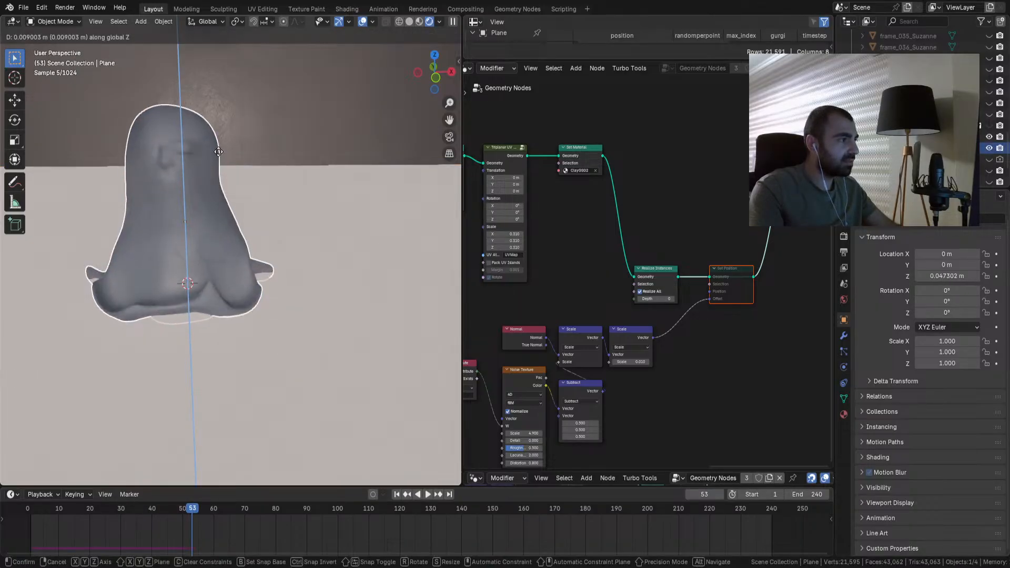
pyautogui.click(217, 153)
pyautogui.click(250, 140)
pyautogui.press('space')
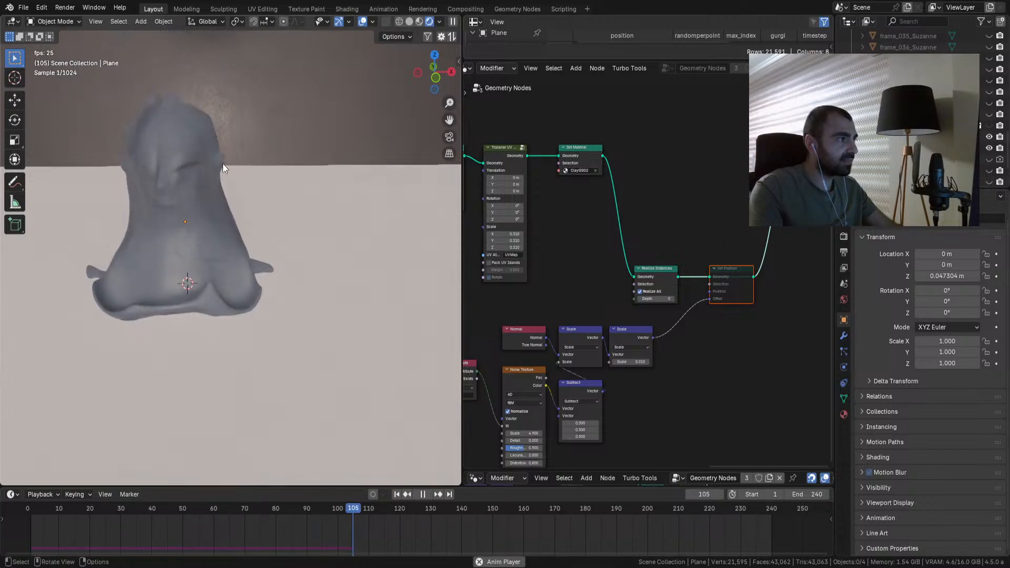
pyautogui.press('space')
pyautogui.moveTo(199, 184)
pyautogui.mouseDown(button='middle')
pyautogui.moveTo(226, 199)
pyautogui.moveTo(197, 187)
pyautogui.moveTo(221, 189)
pyautogui.mouseUp(button='middle')
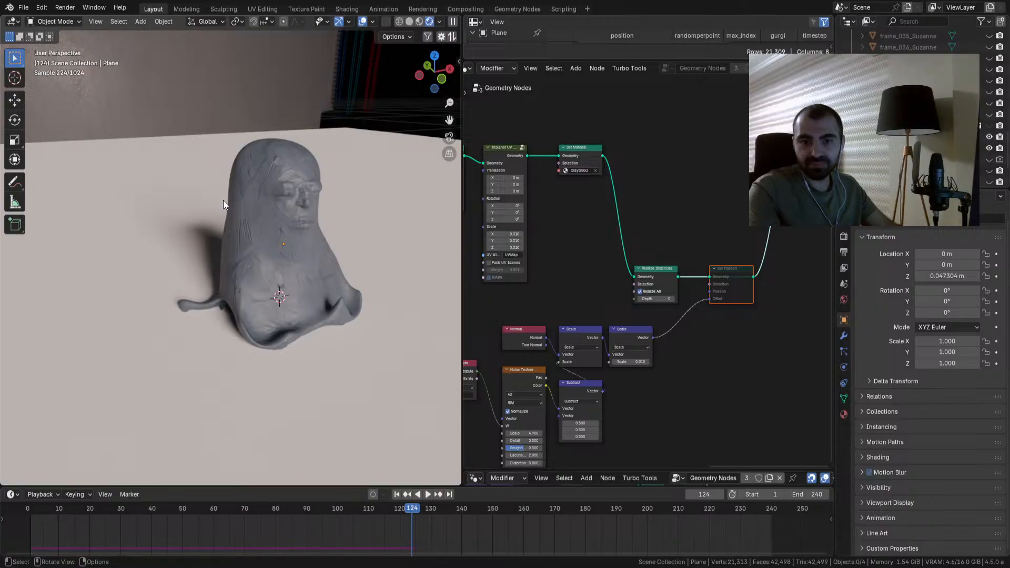
# Step: Set the world background Strength to 0 and add a point light to the scene
pyautogui.click(845, 300)
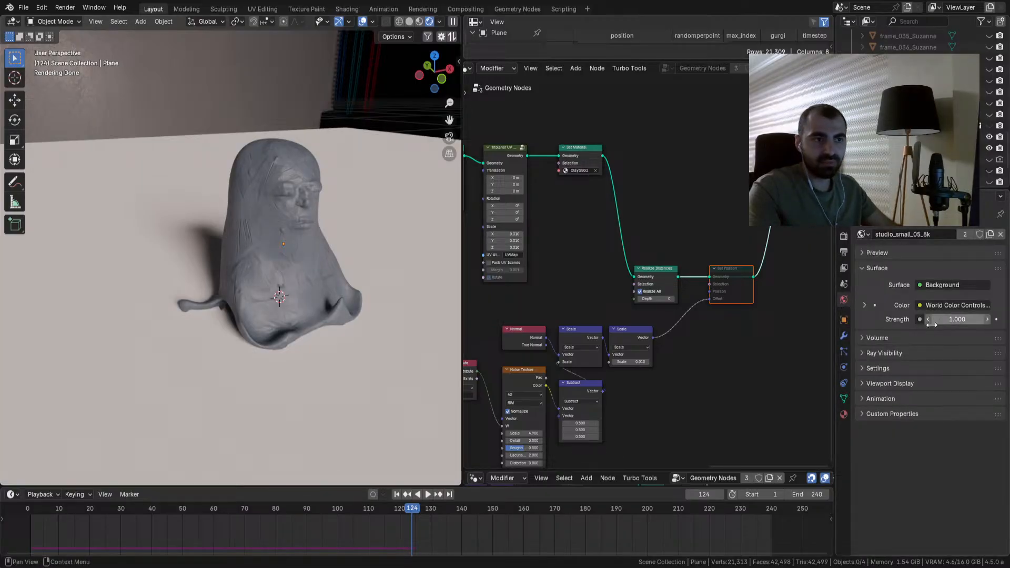
pyautogui.moveTo(943, 320); pyautogui.dragTo(895, 320)
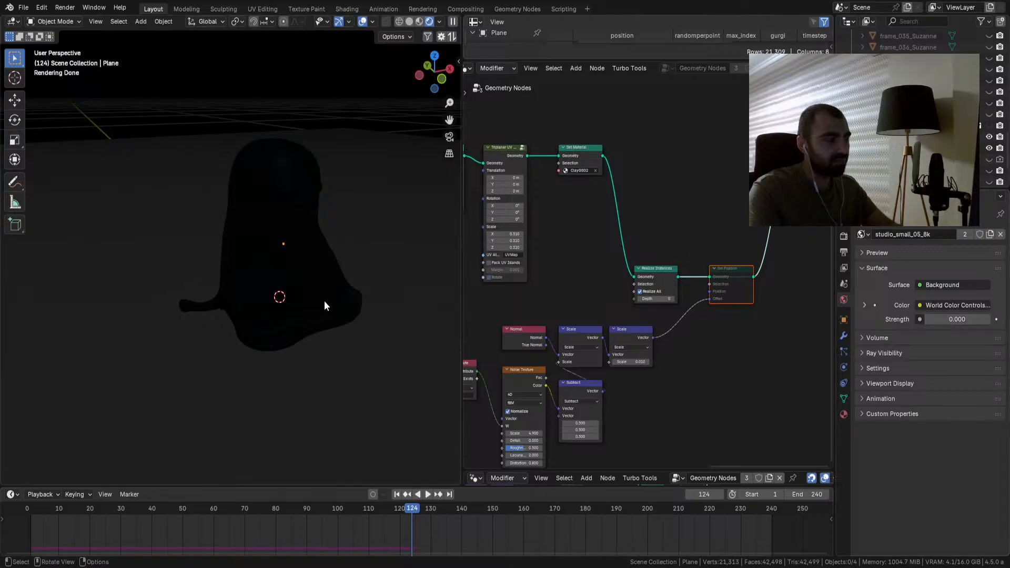
pyautogui.hotkey('shift', 'a')
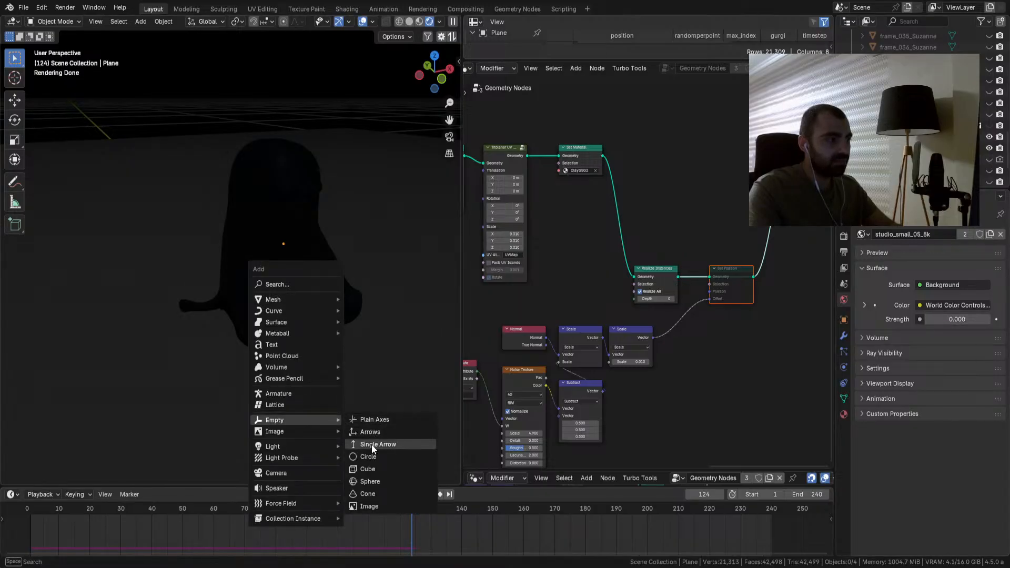
pyautogui.click(363, 446)
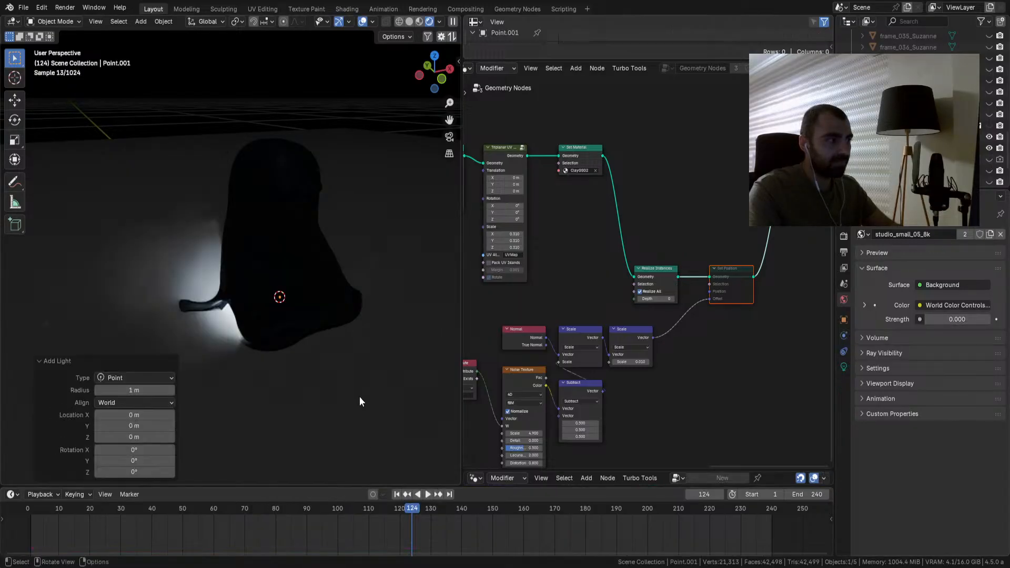
# Step: Raise the point light about 0.159 m along Z and move it about -0.056 m along Y
pyautogui.press('g')
pyautogui.press('z')
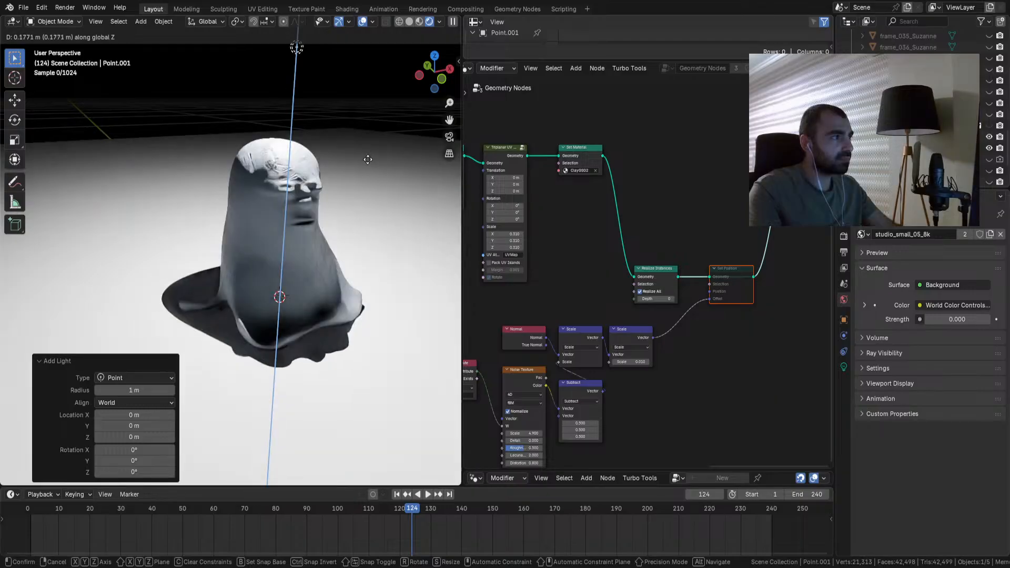
pyautogui.click(368, 153)
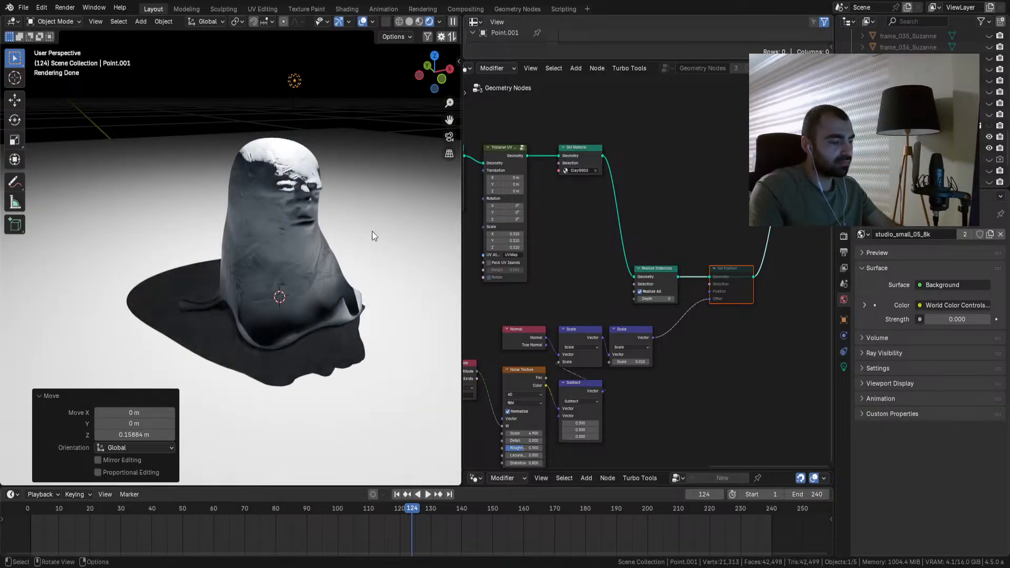
pyautogui.press('g')
pyautogui.press('y')
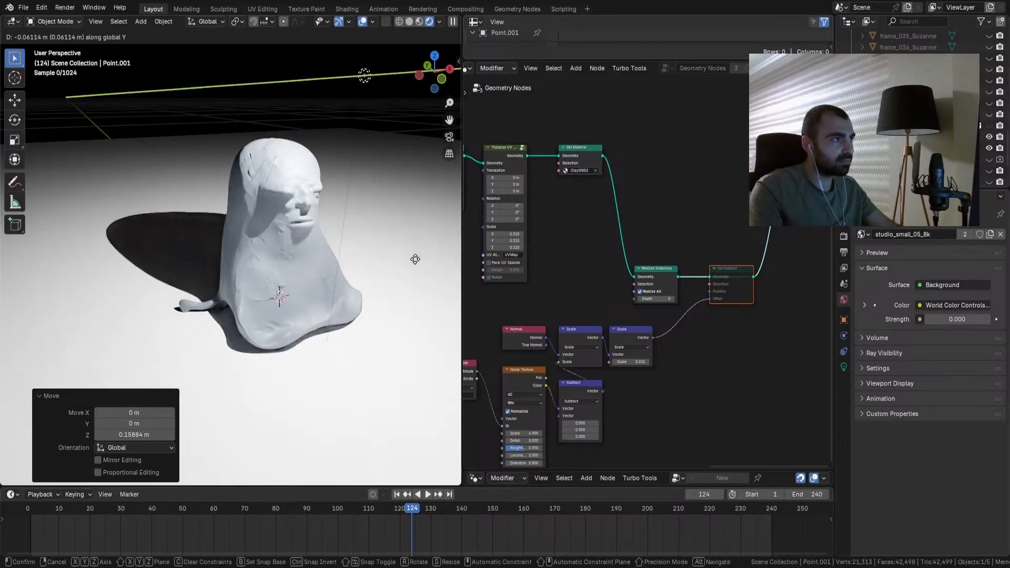
pyautogui.click(398, 253)
# Step: Move the point light about 0.063 m along X and about 0.015 m along Y
pyautogui.moveTo(398, 254); pyautogui.dragTo(354, 262, button='middle')
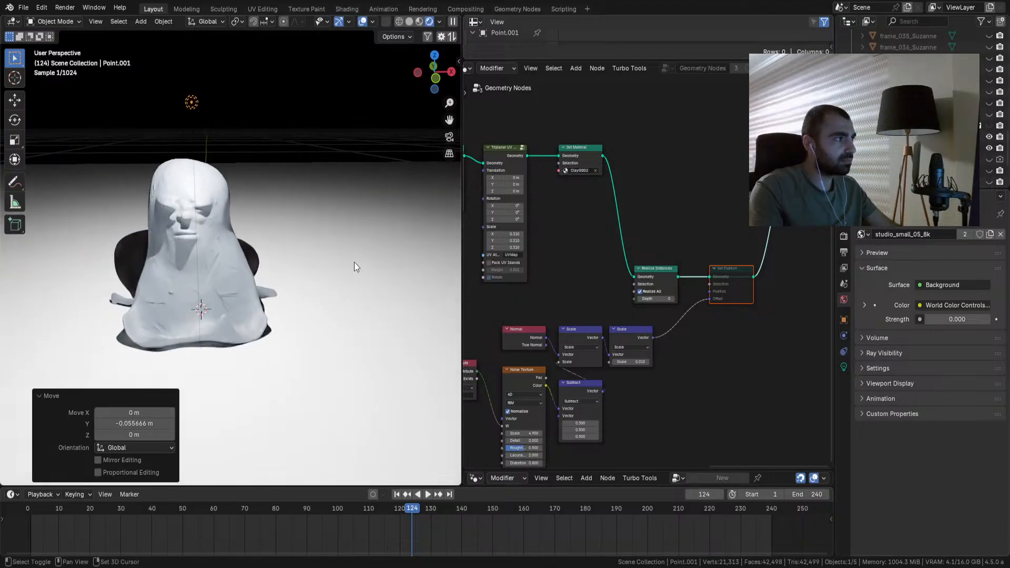
pyautogui.press('g')
pyautogui.press('x')
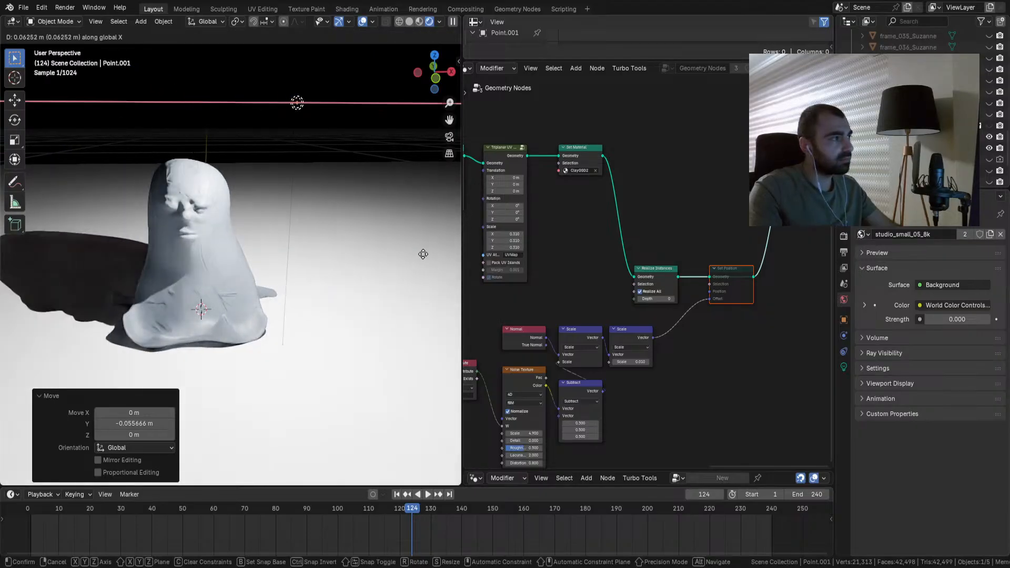
pyautogui.click(423, 254)
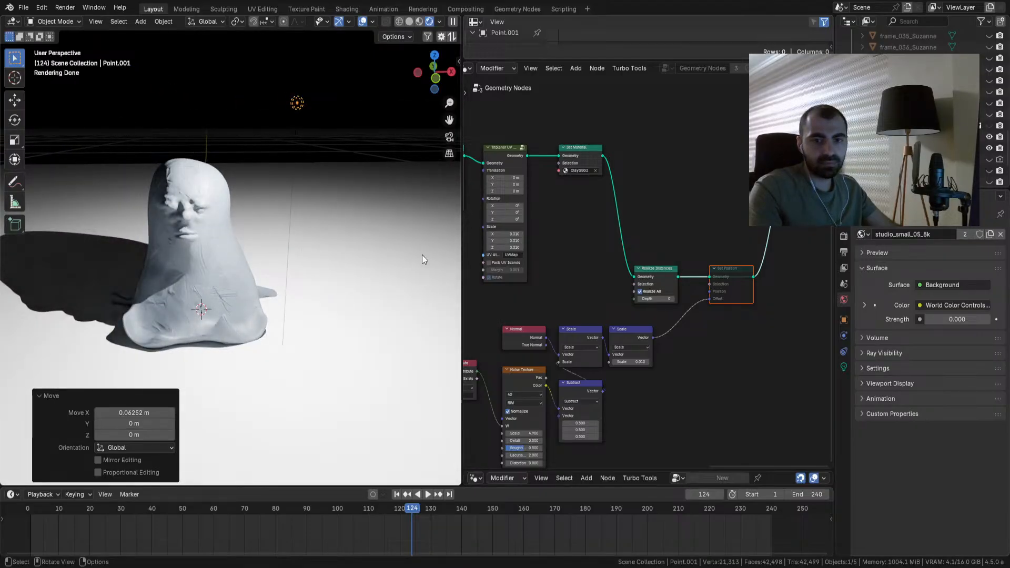
pyautogui.moveTo(299, 268); pyautogui.dragTo(331, 288, button='middle')
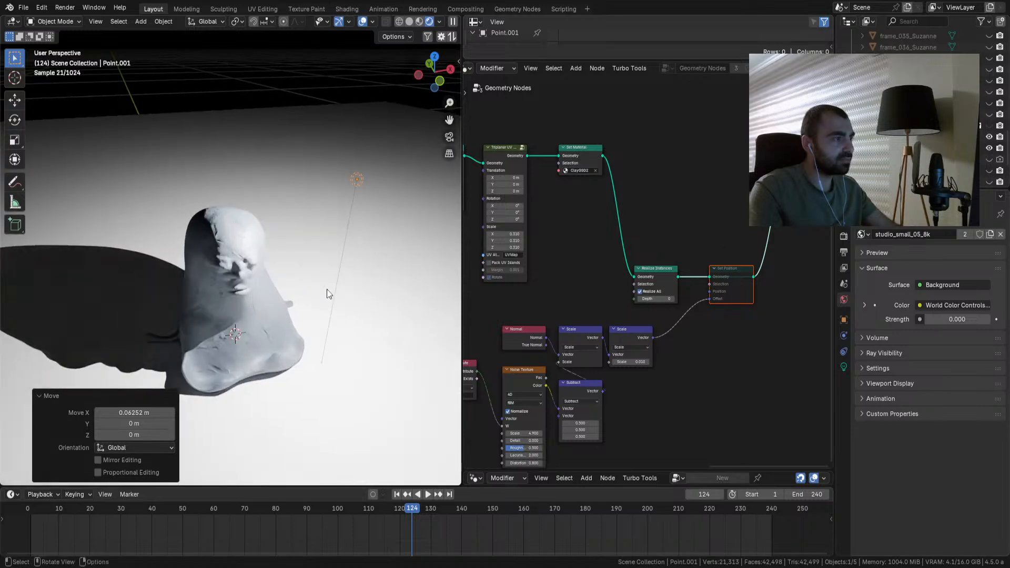
pyautogui.press('g')
pyautogui.press('y')
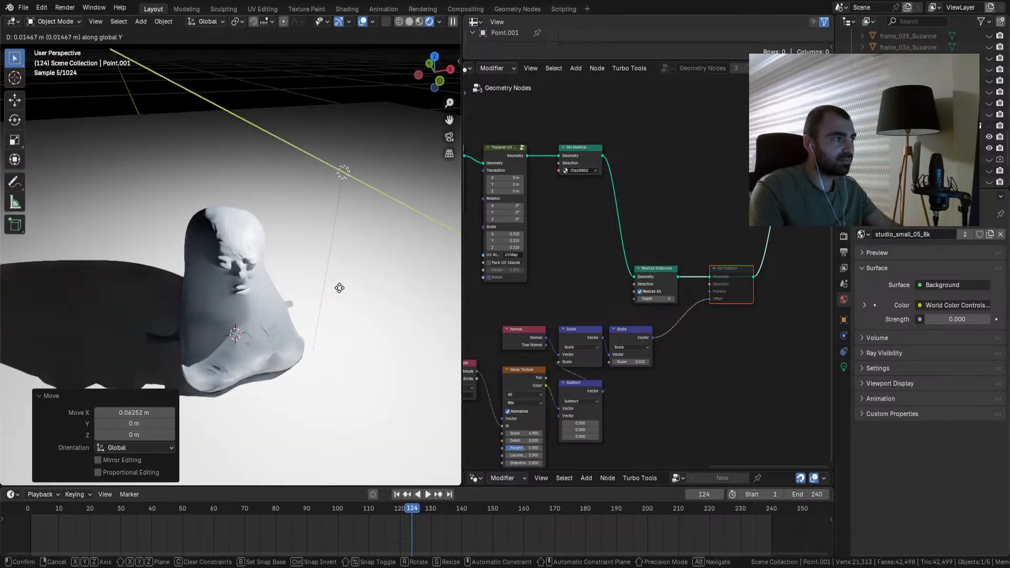
pyautogui.click(337, 287)
# Step: Set the point light's power to 1.1, its temperature to 4620 K and its exposure to -0.27
pyautogui.click(842, 322)
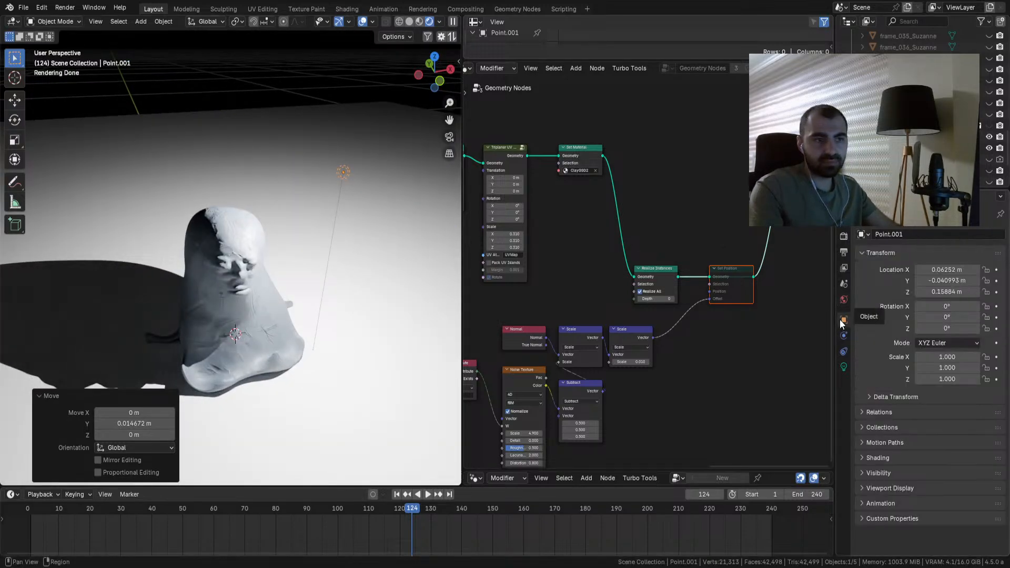
pyautogui.click(844, 367)
pyautogui.moveTo(947, 332); pyautogui.dragTo(924, 331)
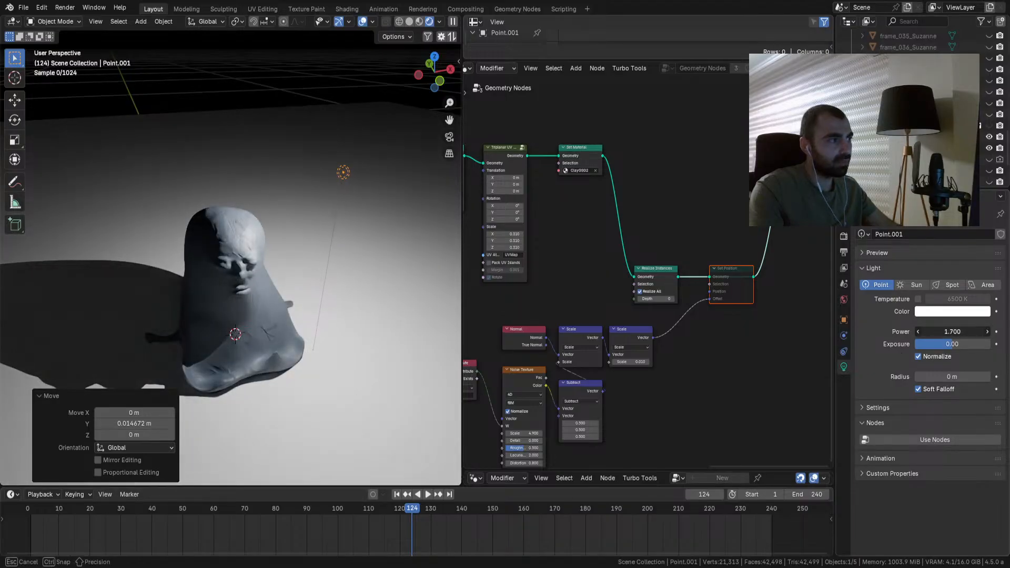
pyautogui.moveTo(374, 295); pyautogui.dragTo(361, 251, button='middle')
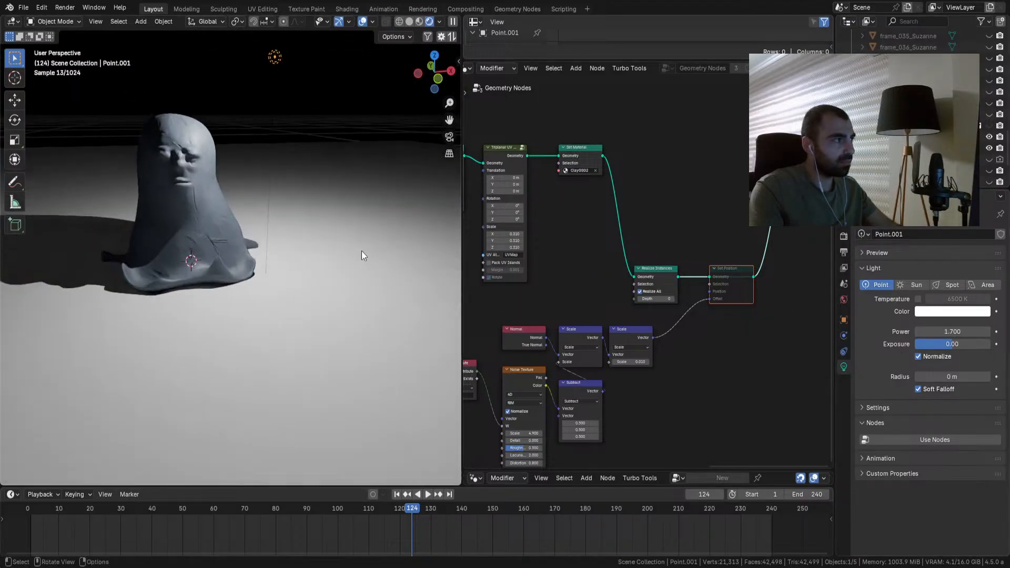
pyautogui.moveTo(953, 331); pyautogui.dragTo(931, 332)
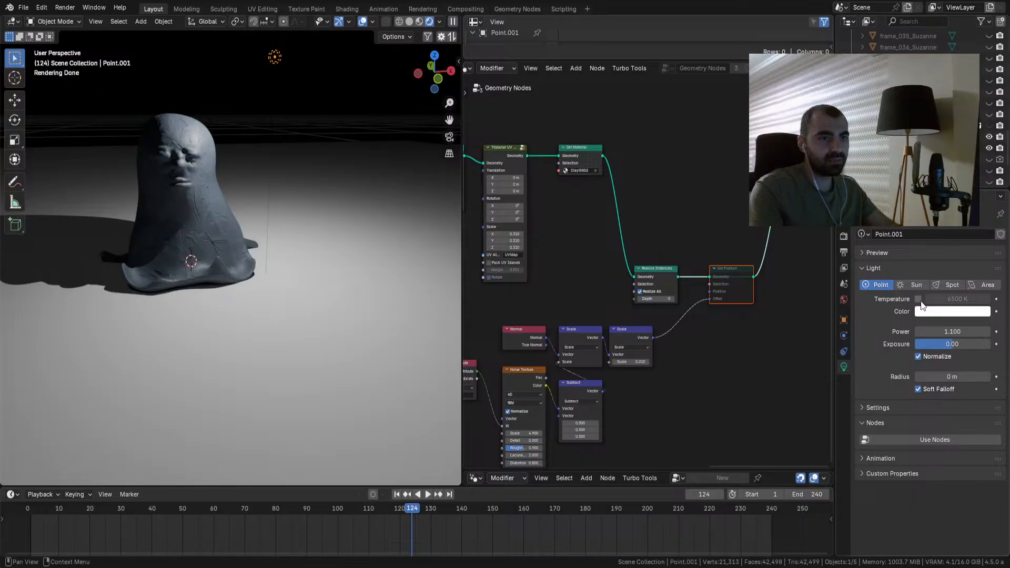
pyautogui.moveTo(922, 301)
pyautogui.mouseDown()
pyautogui.moveTo(889, 301)
pyautogui.moveTo(917, 300)
pyautogui.moveTo(920, 327)
pyautogui.moveTo(990, 345)
pyautogui.moveTo(889, 344)
pyautogui.moveTo(952, 345)
pyautogui.mouseUp()
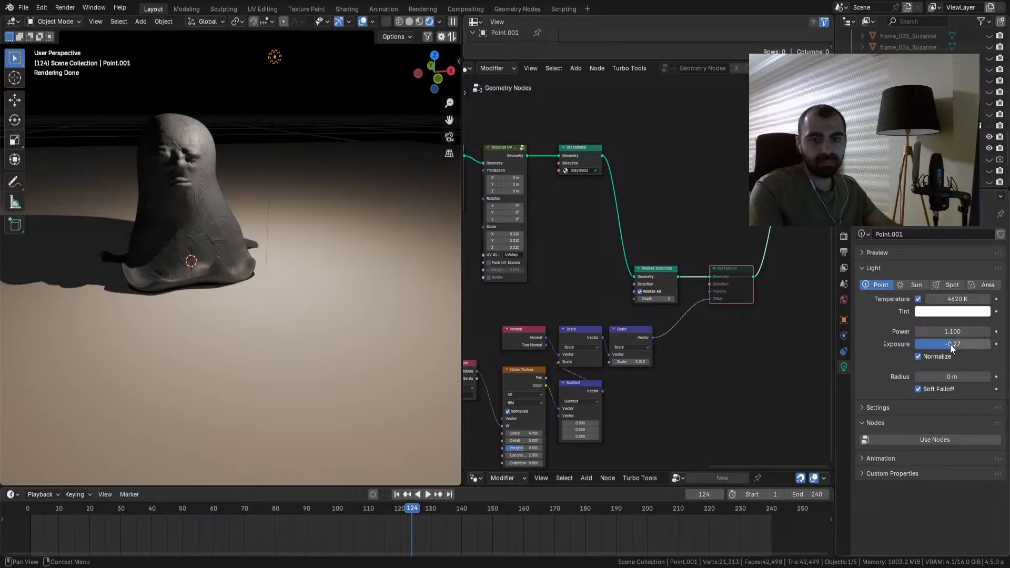
# Step: Duplicate the point light and position the copy close to the lower front of the creature
pyautogui.moveTo(351, 255); pyautogui.dragTo(312, 220, button='middle')
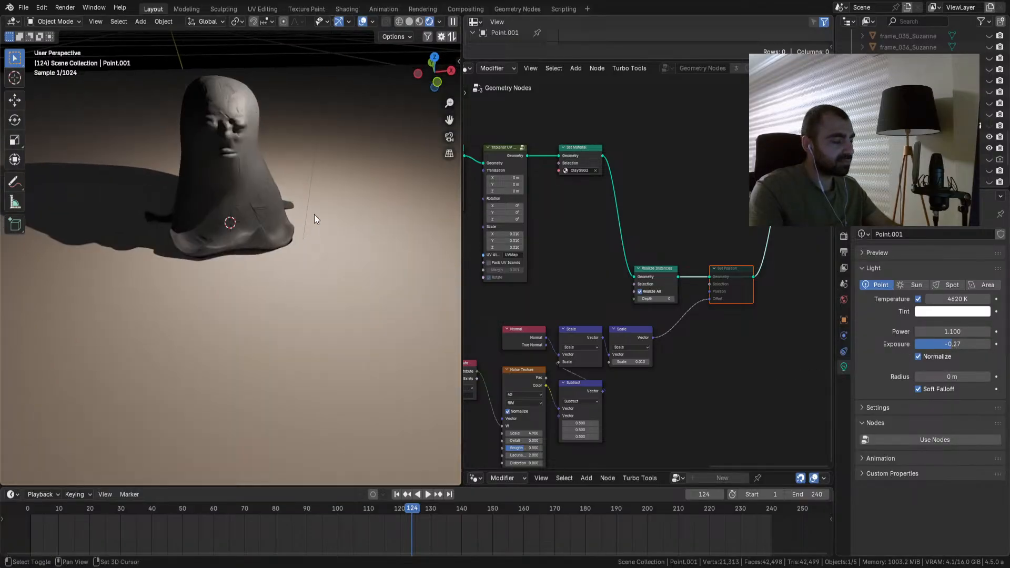
pyautogui.hotkey('shift', 'd')
pyautogui.click(274, 275)
pyautogui.moveTo(275, 275)
pyautogui.mouseDown(button='middle')
pyautogui.moveTo(292, 273)
pyautogui.moveTo(290, 286)
pyautogui.mouseUp(button='middle')
pyautogui.press('g')
pyautogui.click(311, 239)
pyautogui.moveTo(311, 239); pyautogui.dragTo(442, 280, button='middle')
# Step: Set the duplicate light's exposure to -20 and try negative power values of -10 and -200
pyautogui.moveTo(956, 331); pyautogui.dragTo(895, 332)
pyautogui.moveTo(966, 344); pyautogui.dragTo(935, 332)
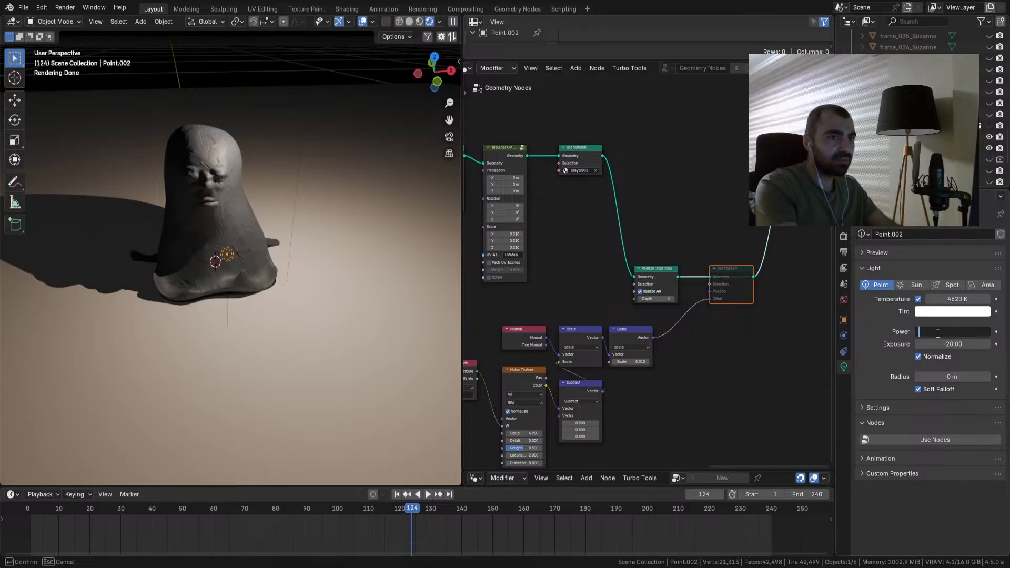
pyautogui.write('-10')
pyautogui.press('Return')
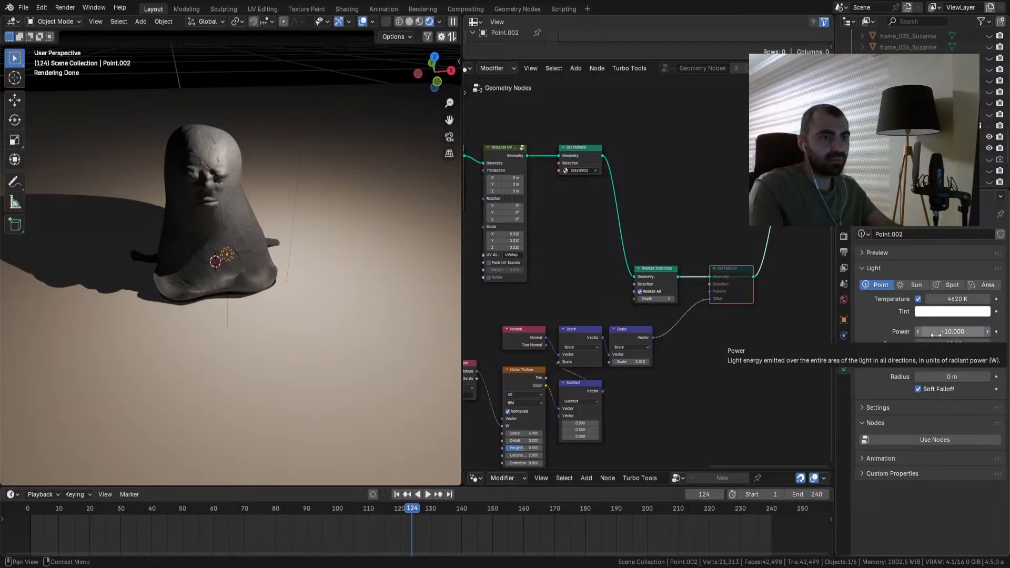
pyautogui.click(938, 333)
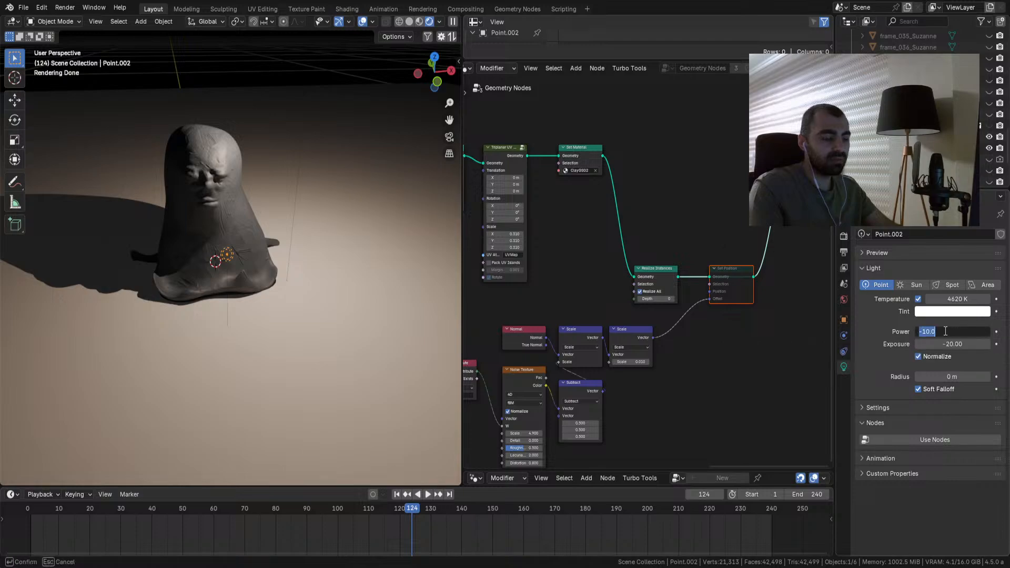
pyautogui.write('-200')
pyautogui.press('Return')
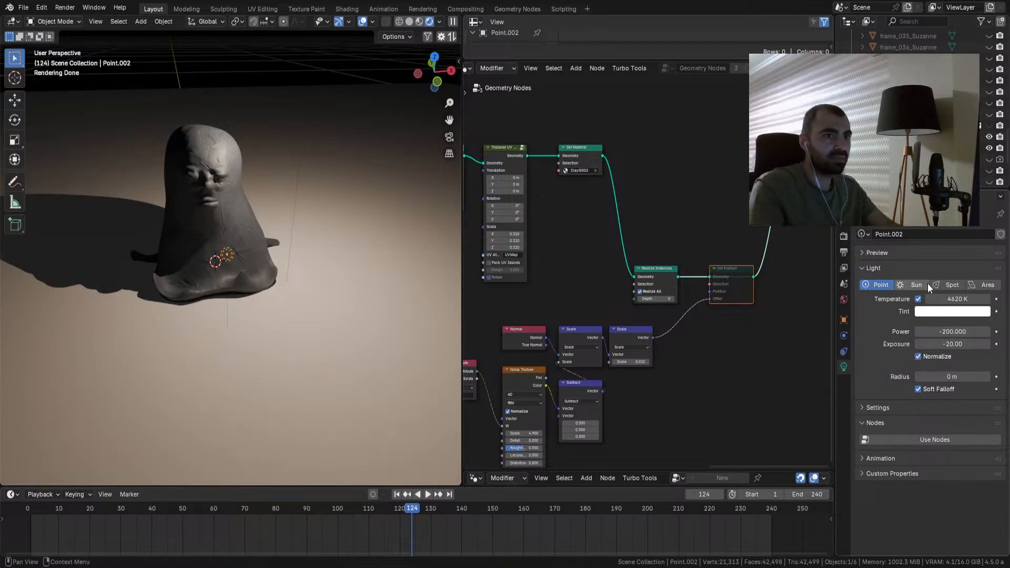
# Step: Try the duplicate light as an Area light, then delete it from the scene
pyautogui.click(948, 285)
pyautogui.click(971, 286)
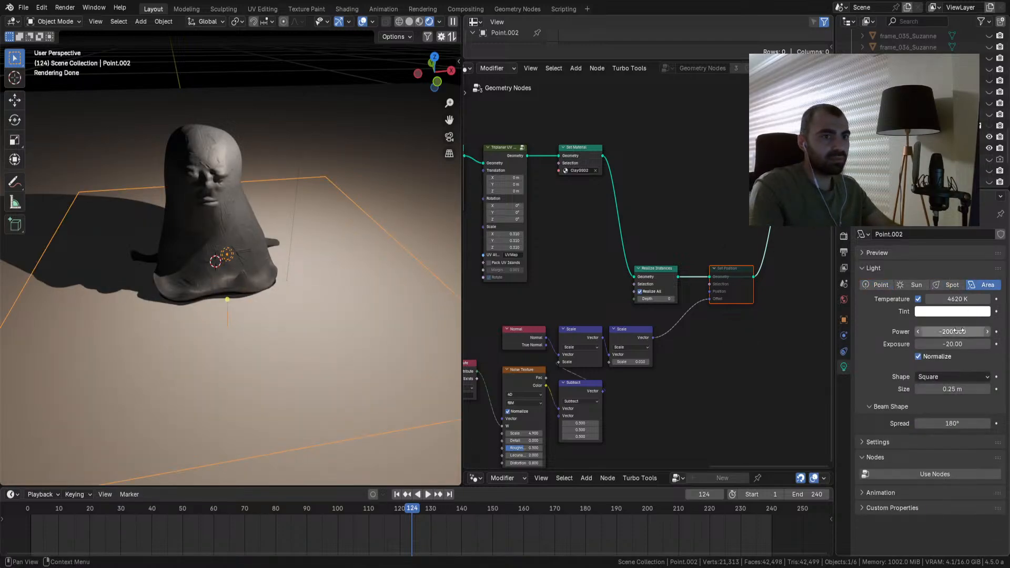
pyautogui.click(949, 344)
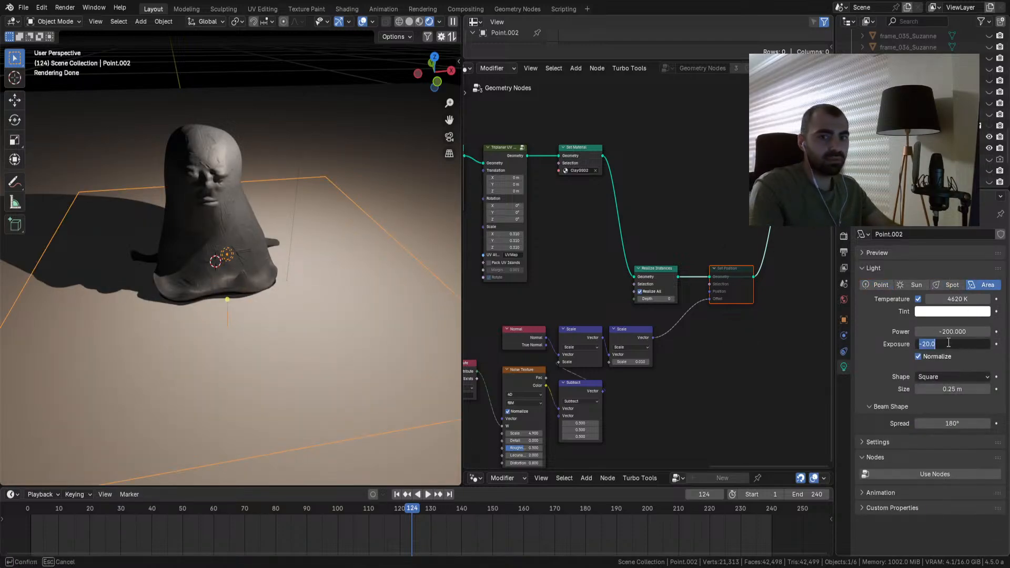
pyautogui.click(904, 340)
pyautogui.press('x')
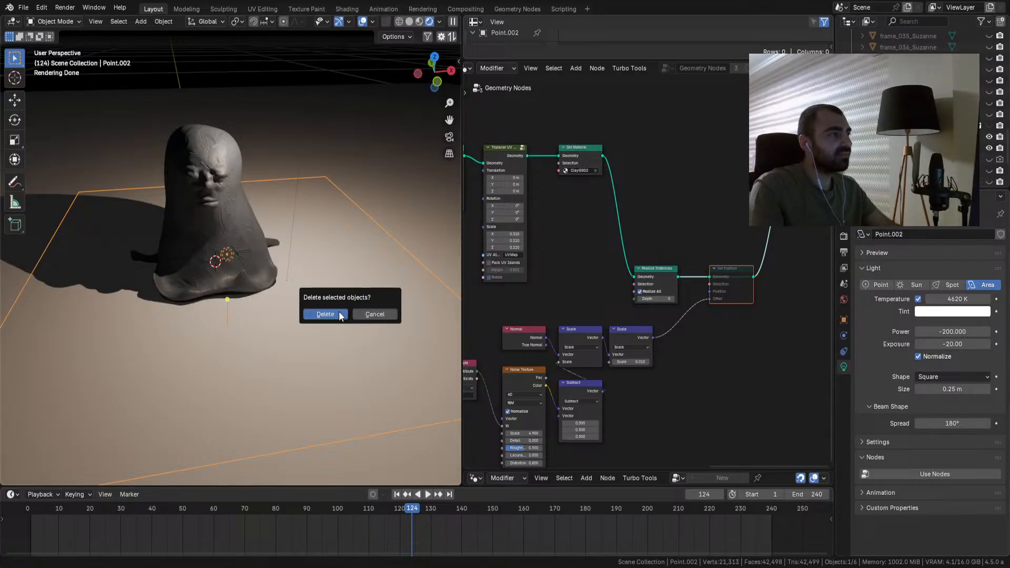
pyautogui.click(341, 314)
# Step: Play the animation to preview the creature under the single warm light, stopping near the end
pyautogui.moveTo(267, 282)
pyautogui.mouseDown(button='middle')
pyautogui.moveTo(254, 267)
pyautogui.moveTo(269, 292)
pyautogui.mouseUp(button='middle')
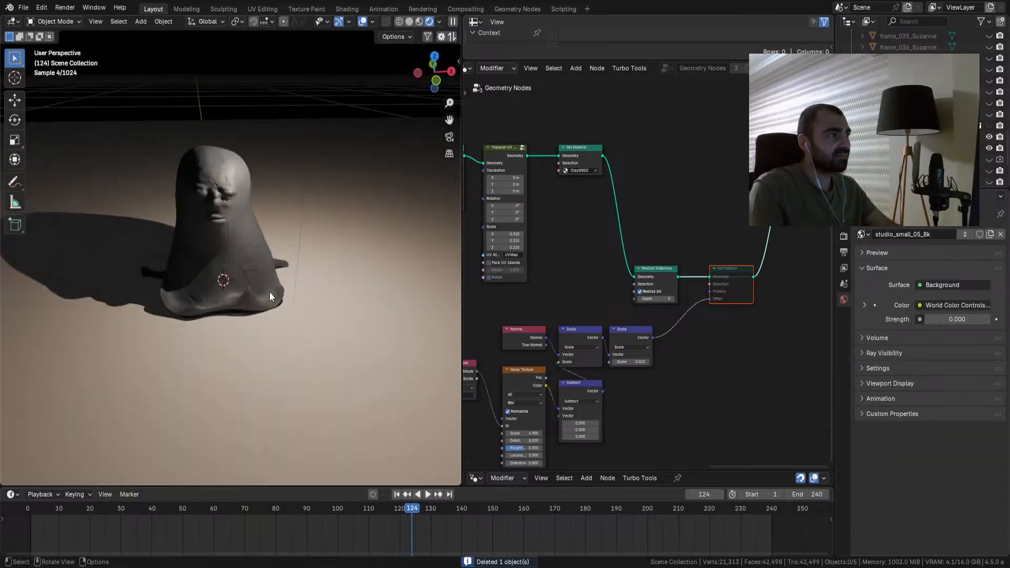
pyautogui.scroll(3, 270, 291)
pyautogui.press('space')
pyautogui.scroll(-4, 269, 292)
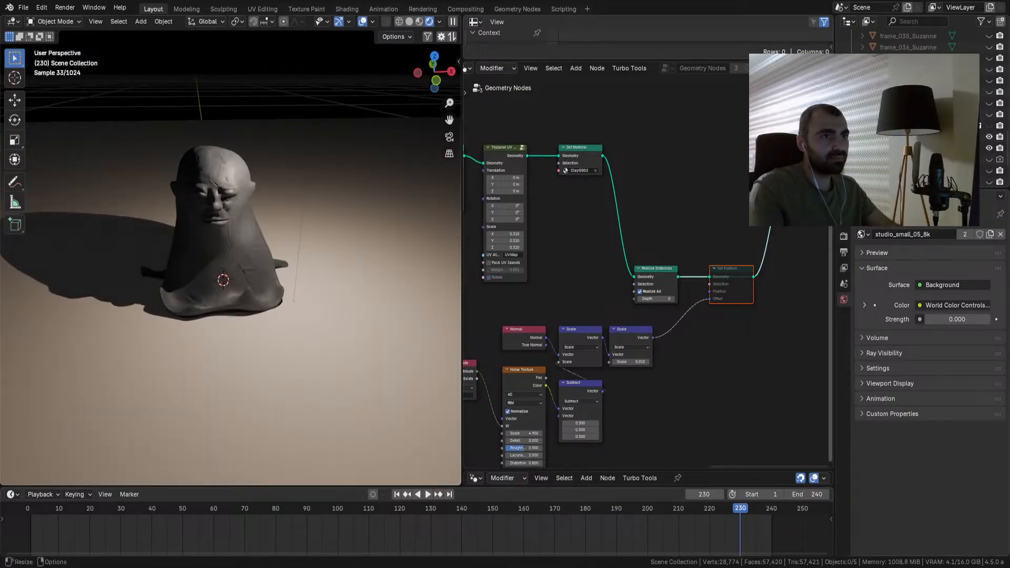
pyautogui.scroll(-3, 921, 121)
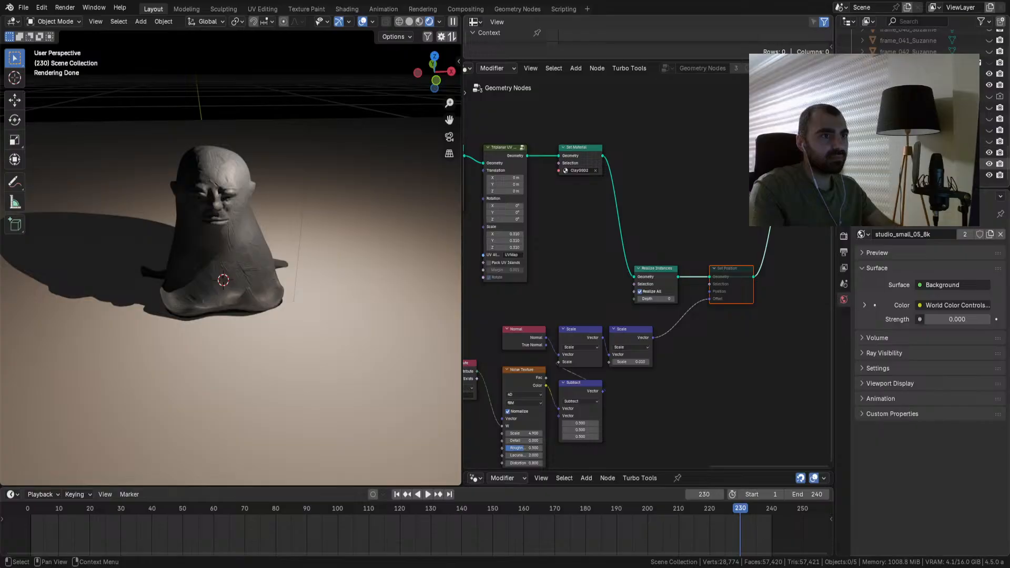
# Step: Lower the floor plane slightly along Z beneath the creature and preview the animation
pyautogui.click(329, 280)
pyautogui.press('g')
pyautogui.press('z')
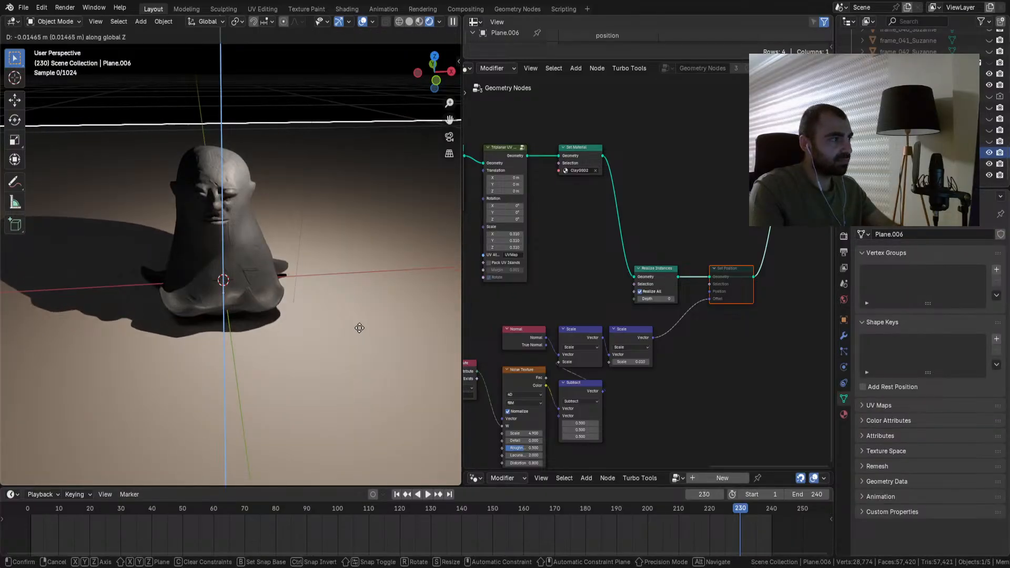
pyautogui.click(356, 300)
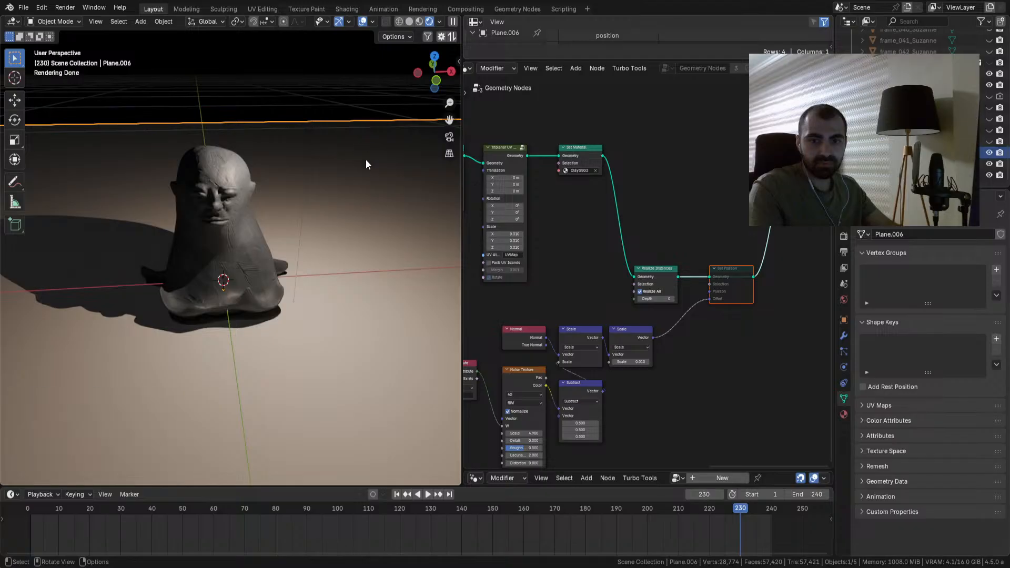
pyautogui.press('space')
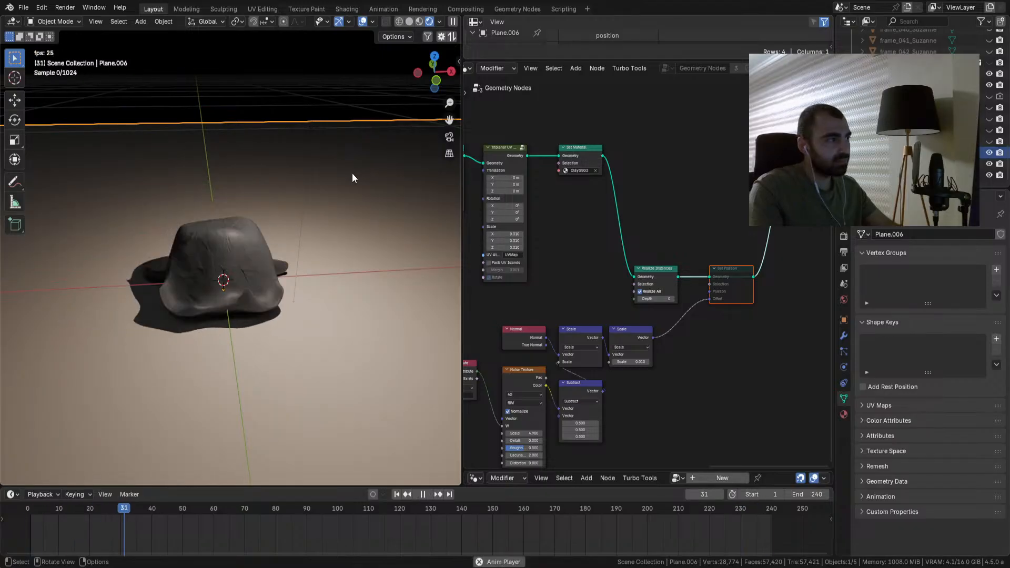
pyautogui.press('space')
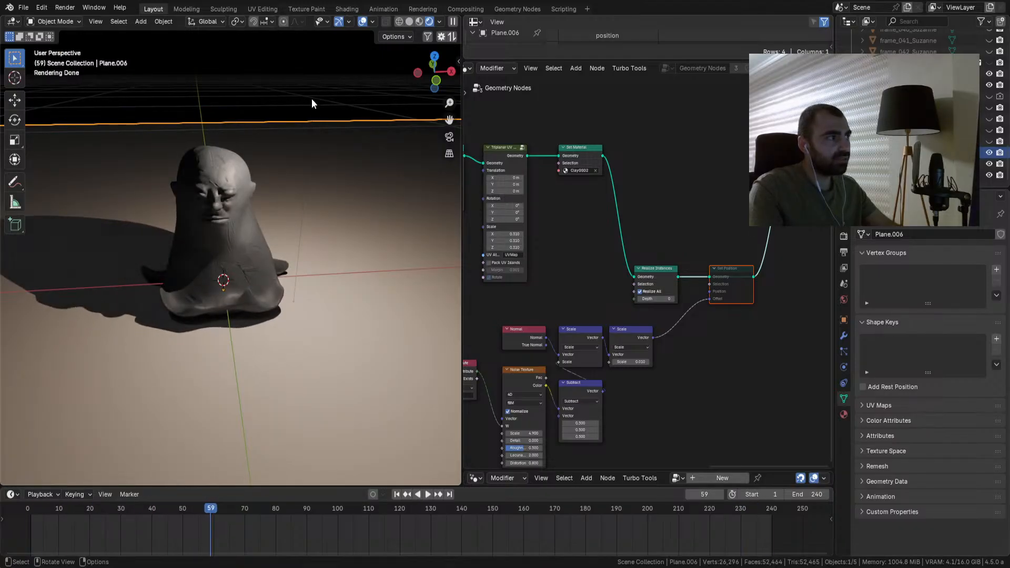
# Step: Try the point light's power at 1.4 and then at -1000 to test a negative light
pyautogui.click(313, 103)
pyautogui.moveTo(945, 332)
pyautogui.mouseDown()
pyautogui.moveTo(919, 333)
pyautogui.moveTo(947, 333)
pyautogui.mouseUp()
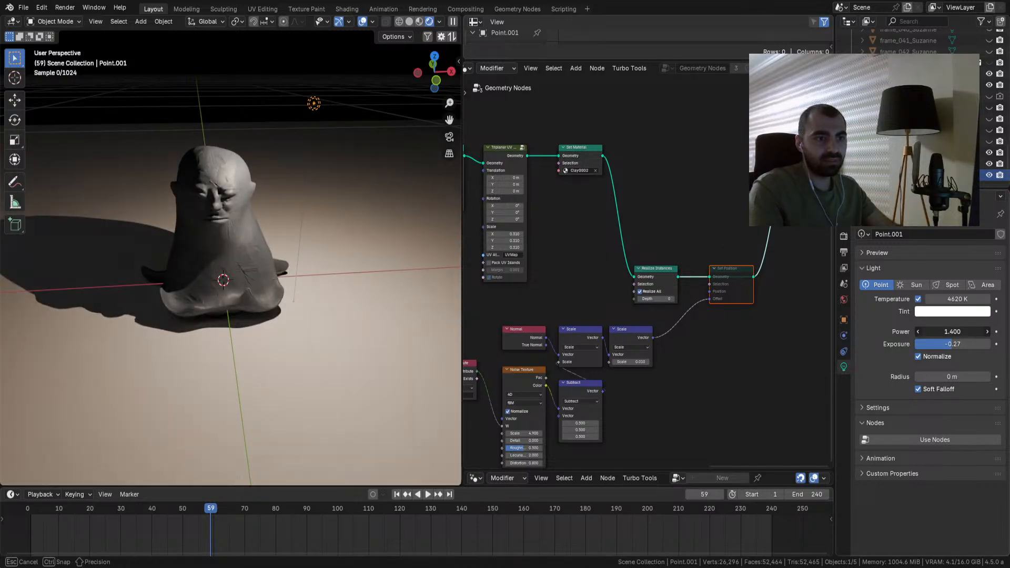
pyautogui.click(898, 409)
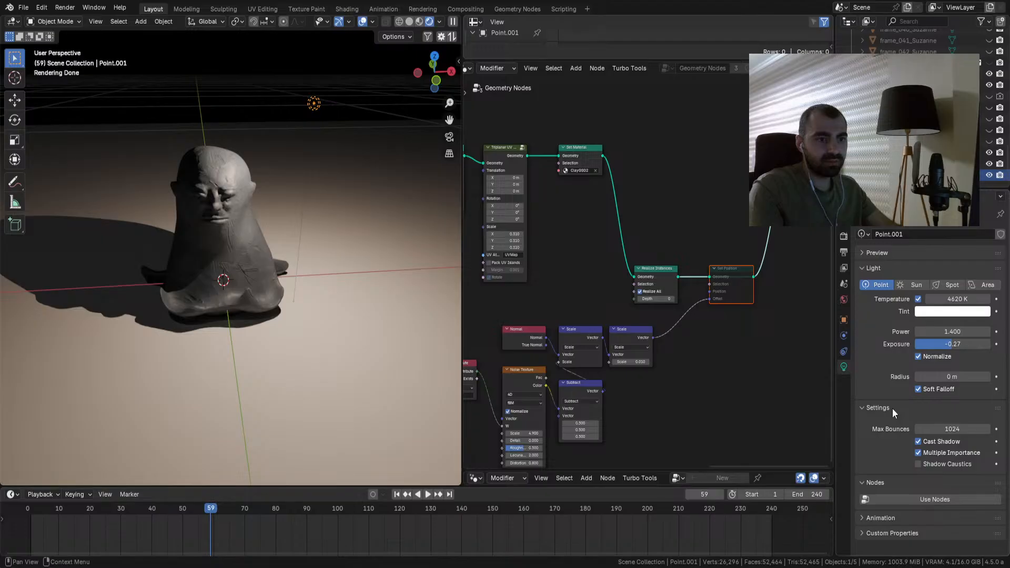
pyautogui.click(952, 331)
pyautogui.write('-1000')
pyautogui.press('Return')
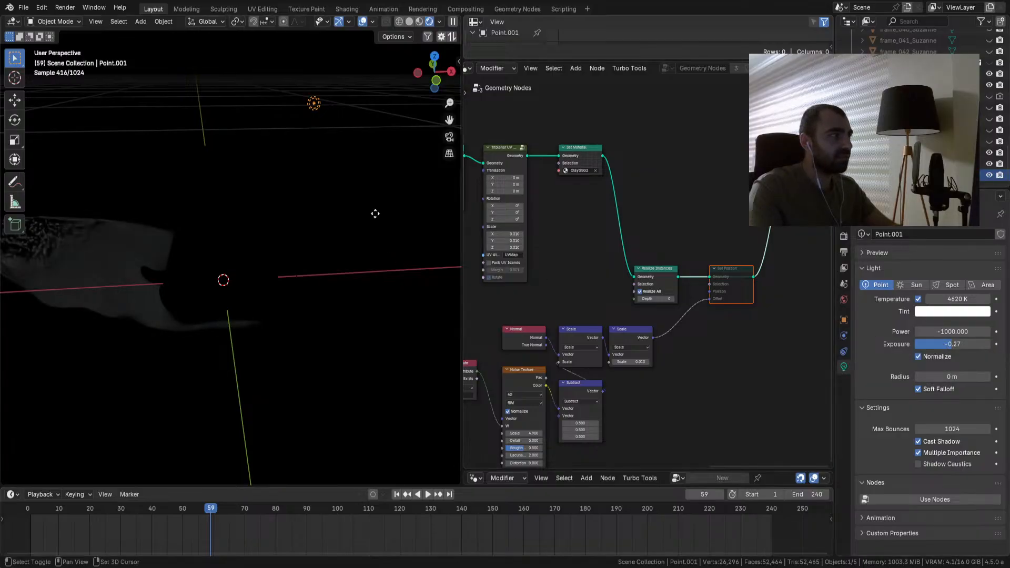
# Step: Duplicate the light, place the copy on the shadowed side of the creature's head and set its power to 1
pyautogui.hotkey('shift', 'd')
pyautogui.click(229, 309)
pyautogui.moveTo(952, 331); pyautogui.dragTo(969, 331)
pyautogui.click(948, 332)
pyautogui.write('1')
pyautogui.press('Return')
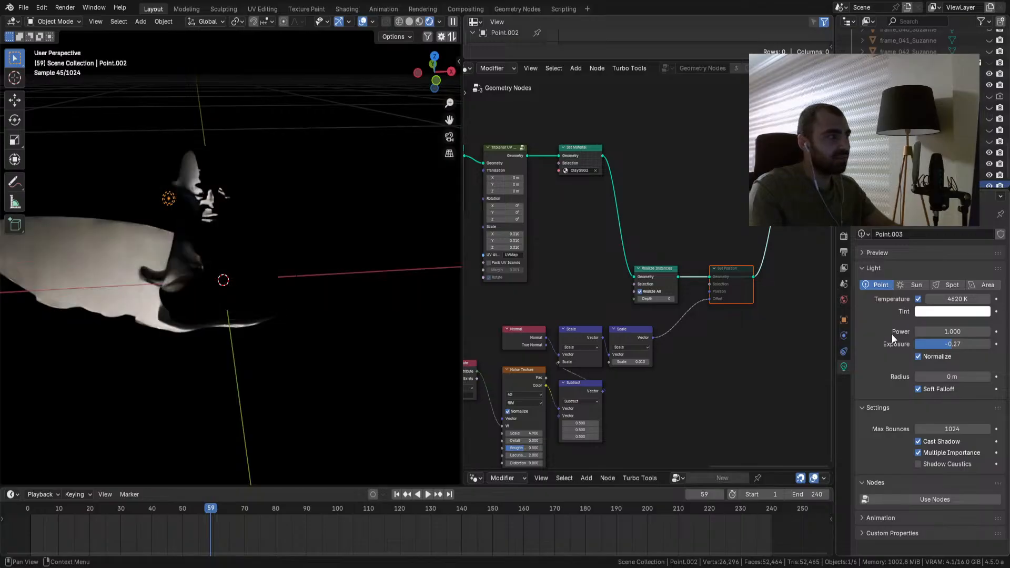
# Step: Select the original point light, try a power of -100, and weaken its negative power to about -1
pyautogui.scroll(-1, 908, 174)
pyautogui.click(907, 163)
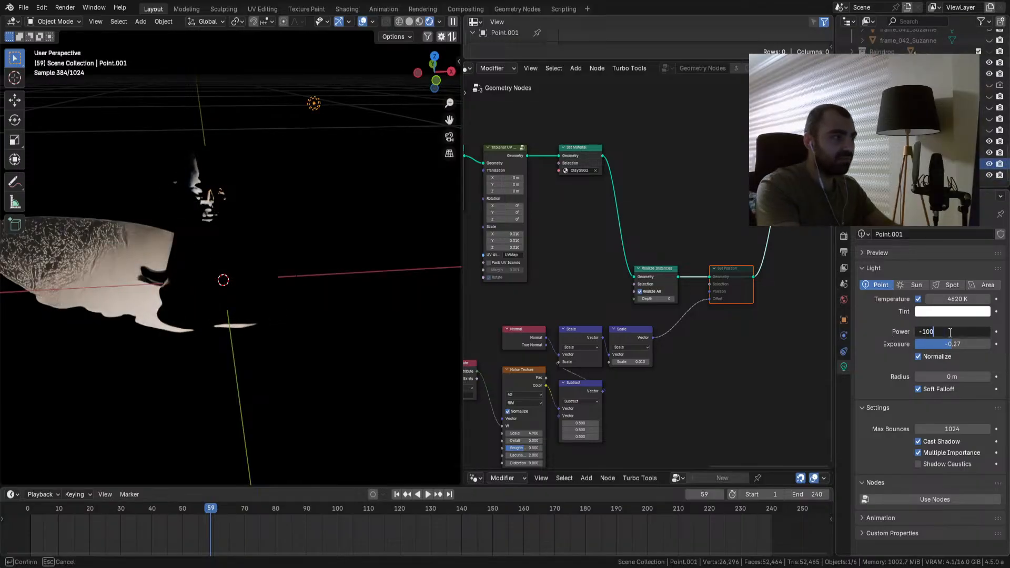
pyautogui.click(951, 332)
pyautogui.write('-100')
pyautogui.press('Return')
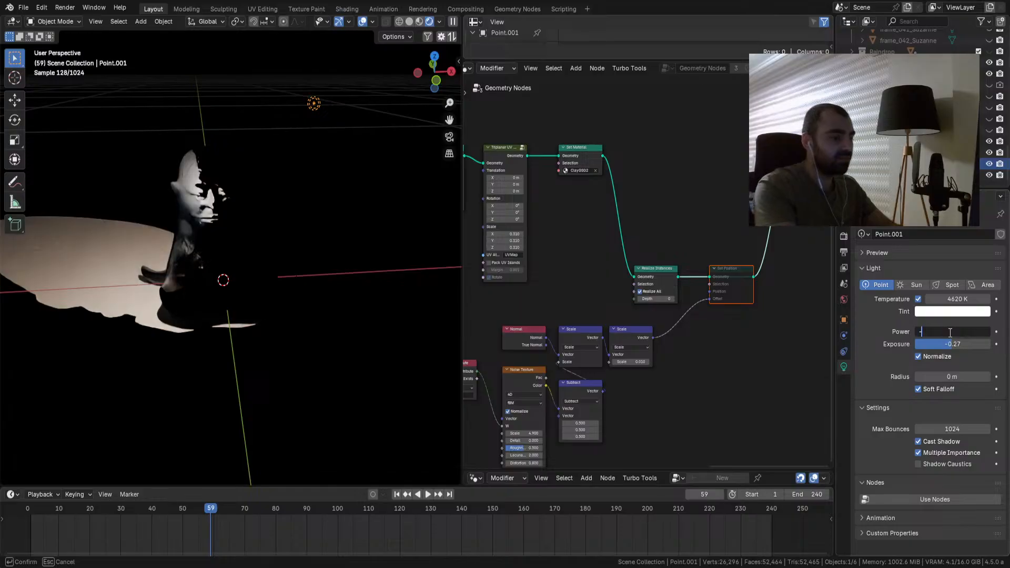
pyautogui.write('100')
pyautogui.press('Return')
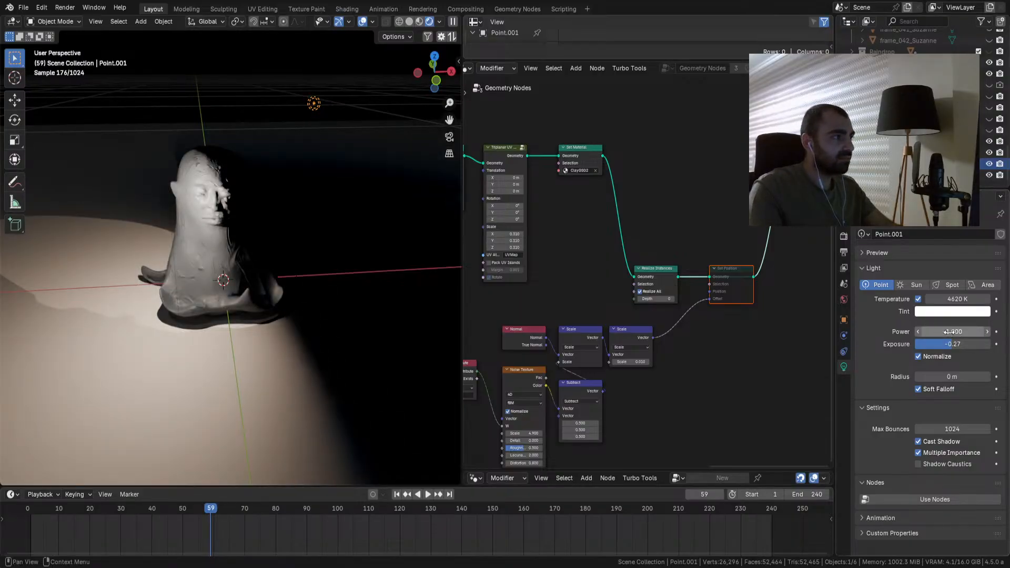
# Step: Set the selected point light's power to 0.4 and exposure to about -0.82, testing it without Normalize before re-enabling the option
pyautogui.moveTo(950, 342); pyautogui.dragTo(991, 344)
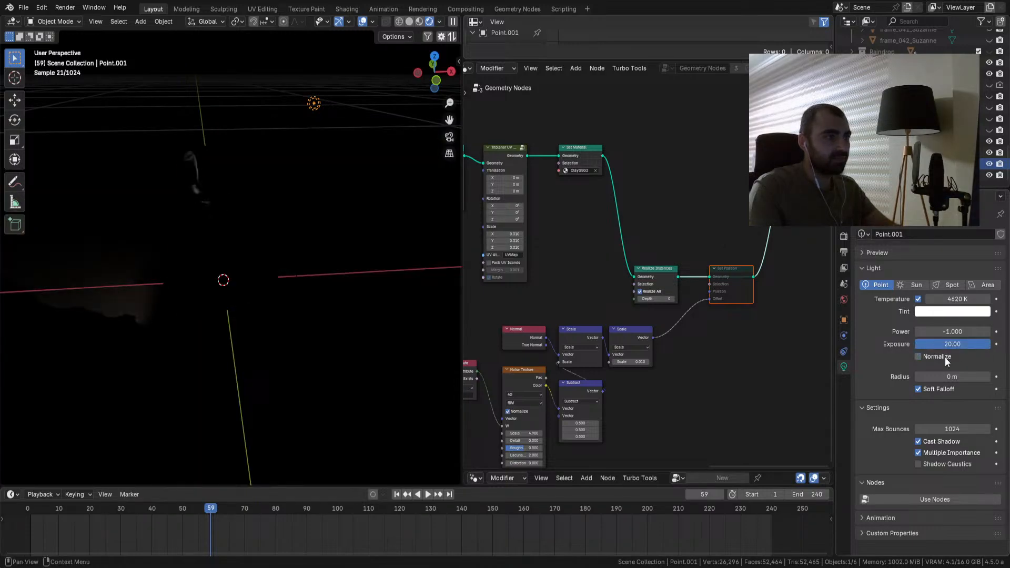
pyautogui.moveTo(953, 331); pyautogui.dragTo(921, 344)
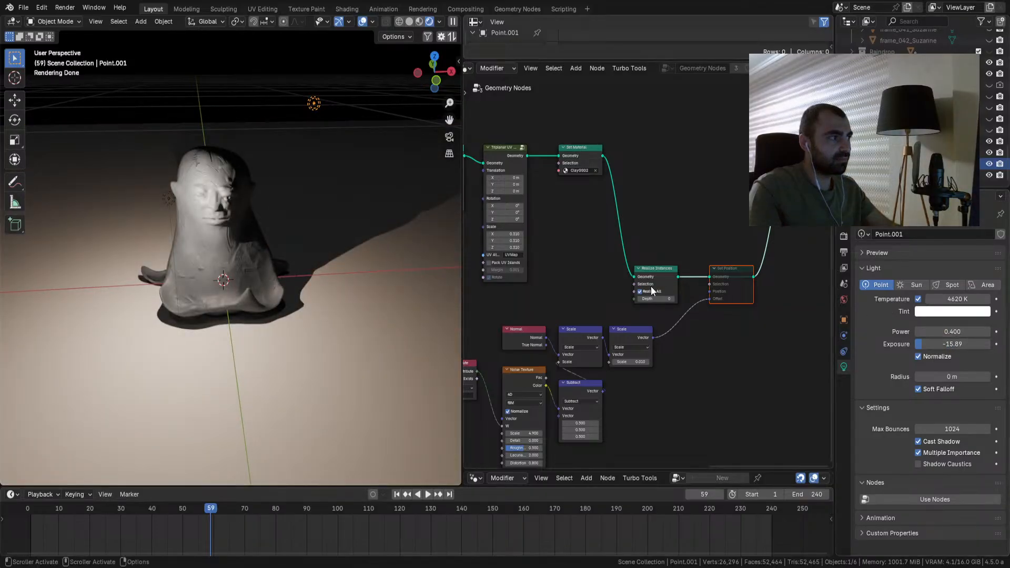
pyautogui.click(936, 357)
pyautogui.moveTo(962, 345); pyautogui.dragTo(997, 346)
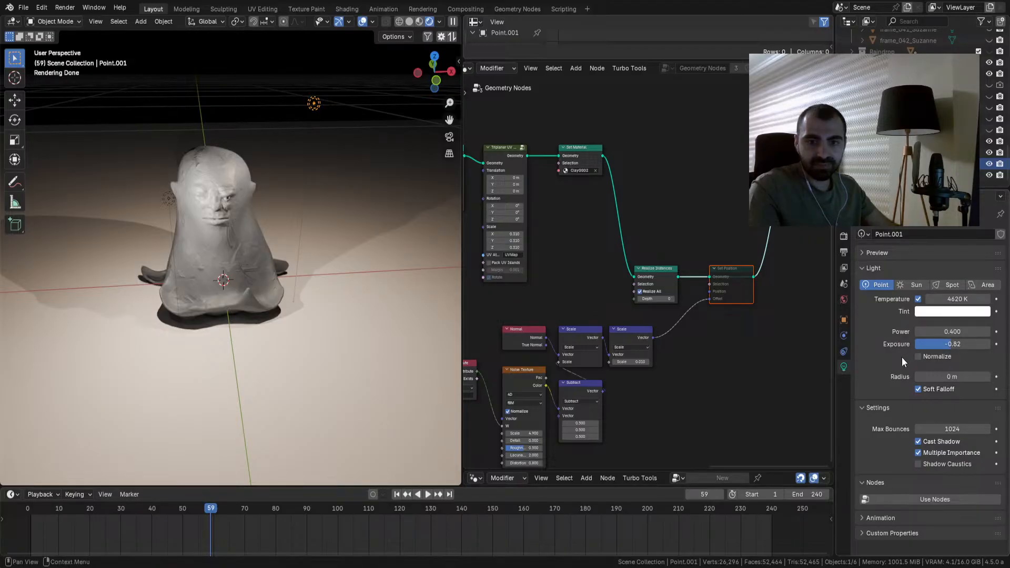
pyautogui.click(918, 357)
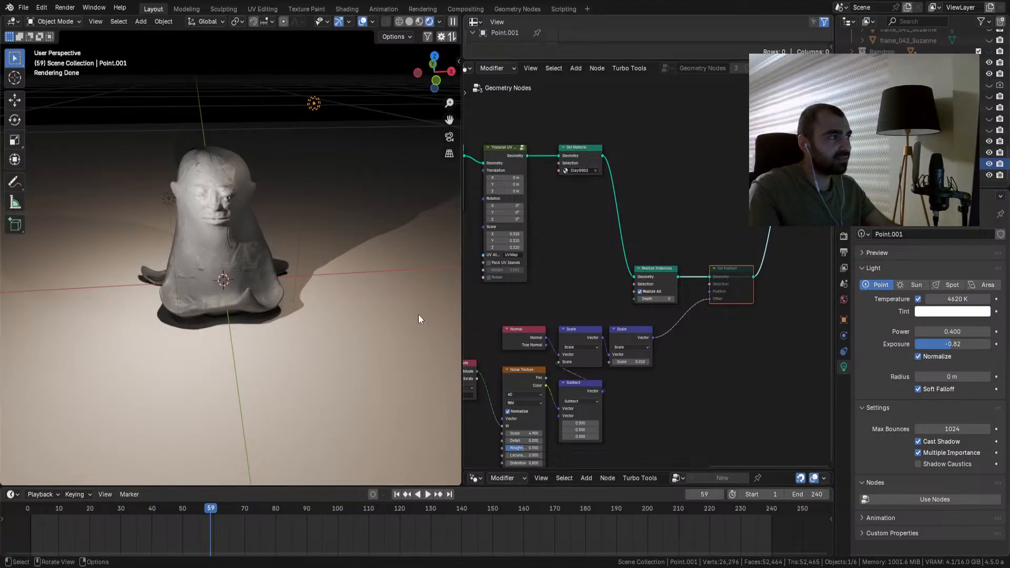
# Step: Play the morph animation and examine the lit clay surface close up and from a lower angle
pyautogui.press('space')
pyautogui.click(276, 163)
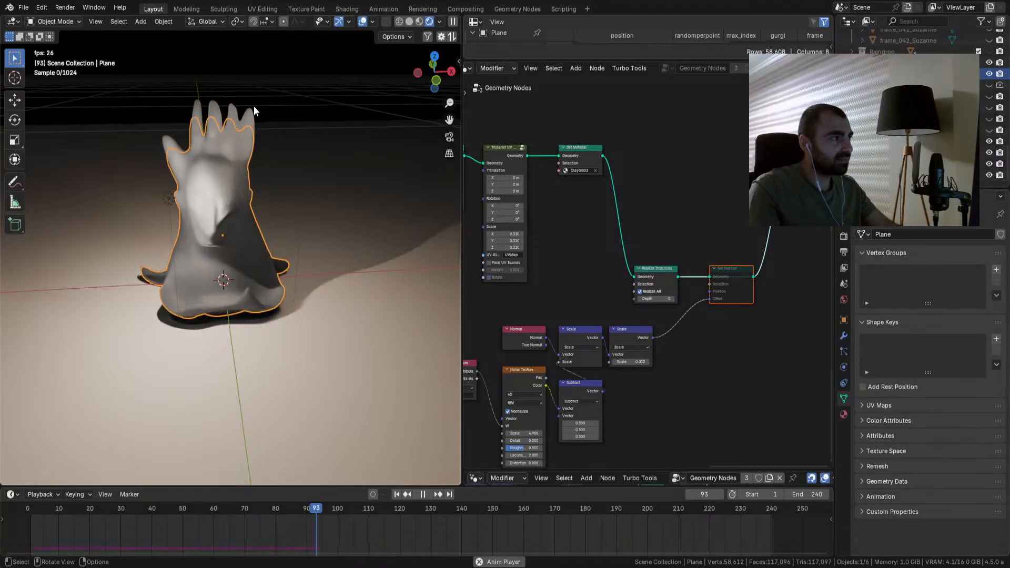
pyautogui.press('space')
pyautogui.scroll(3, 257, 140)
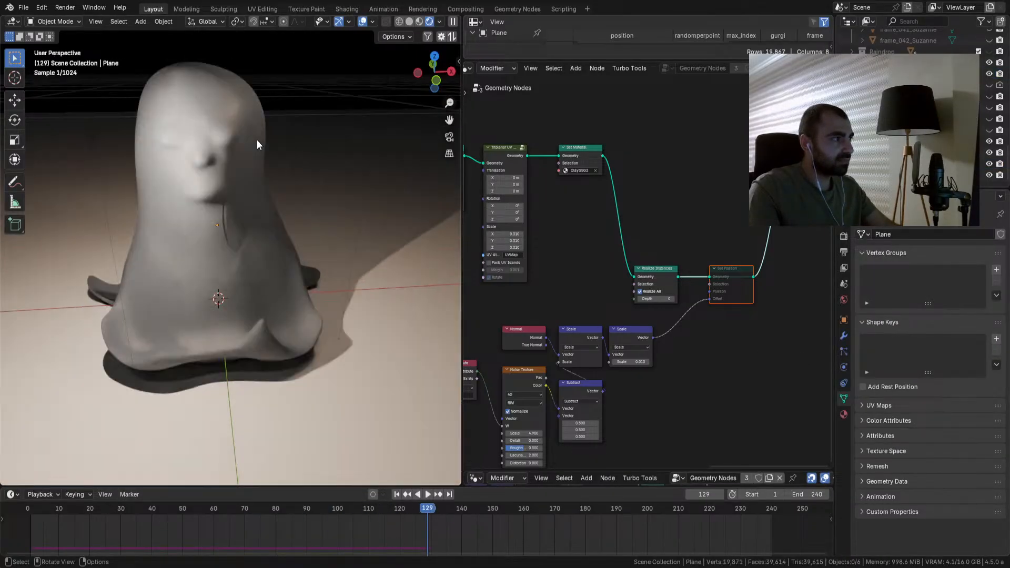
pyautogui.scroll(3, 264, 155)
pyautogui.scroll(-3, 264, 155)
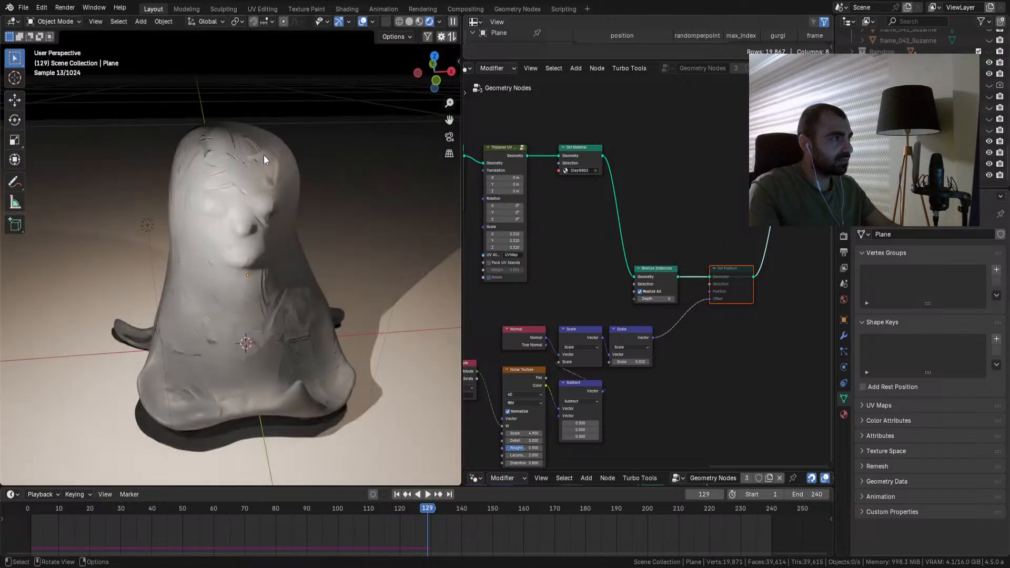
pyautogui.press('space')
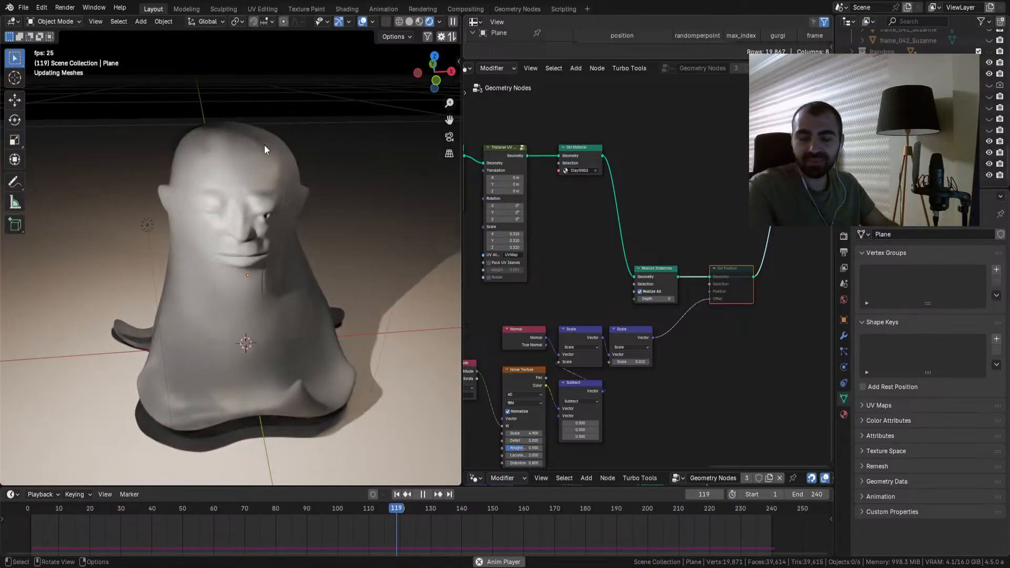
pyautogui.moveTo(265, 144); pyautogui.dragTo(249, 178, button='middle')
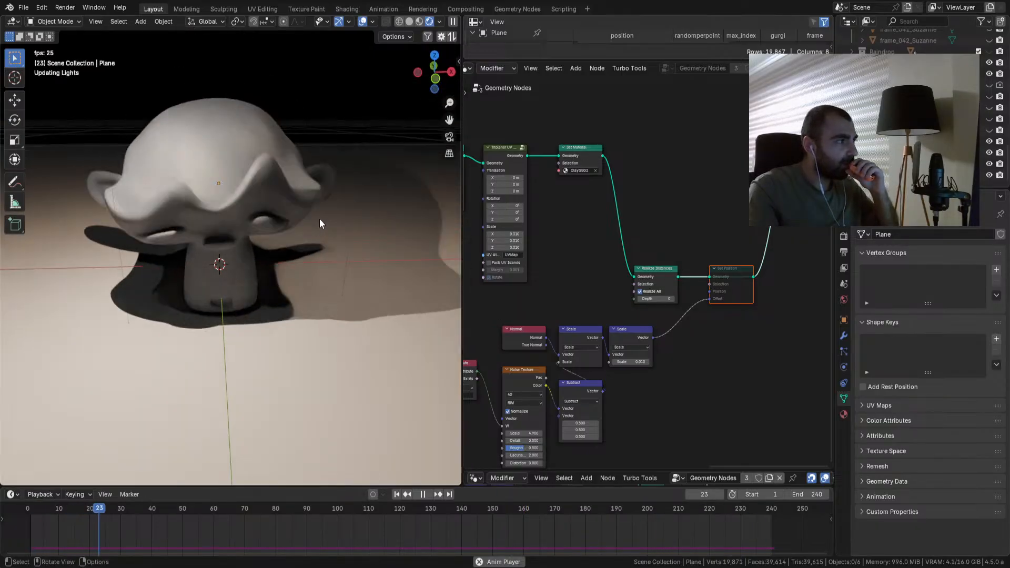
# Step: Select the creature, enlarge the spreadsheet area and switch it to the Shader Editor to show the clay material's nodes
pyautogui.click(263, 209)
pyautogui.scroll(-1, 592, 244)
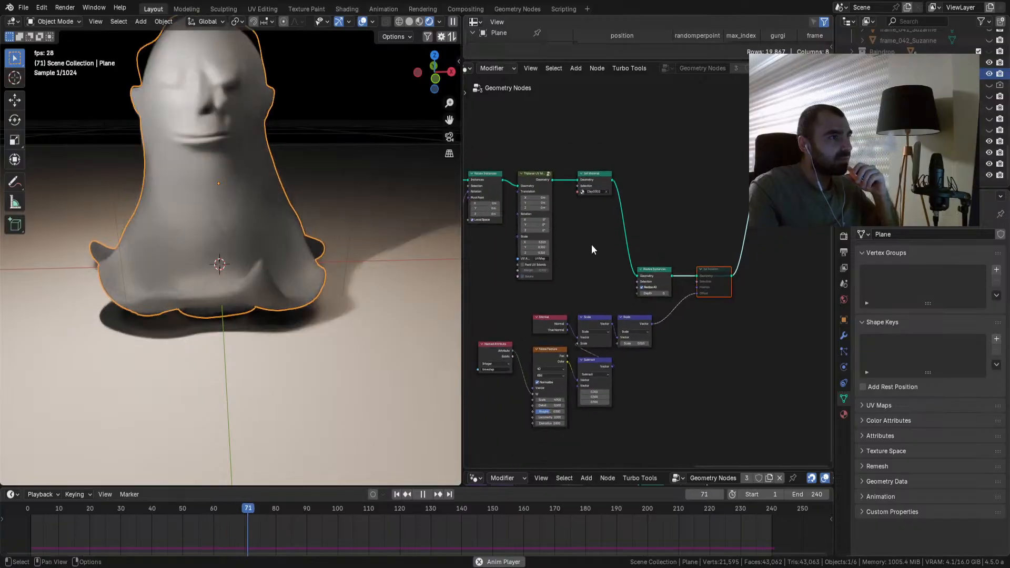
pyautogui.moveTo(507, 59); pyautogui.dragTo(508, 333)
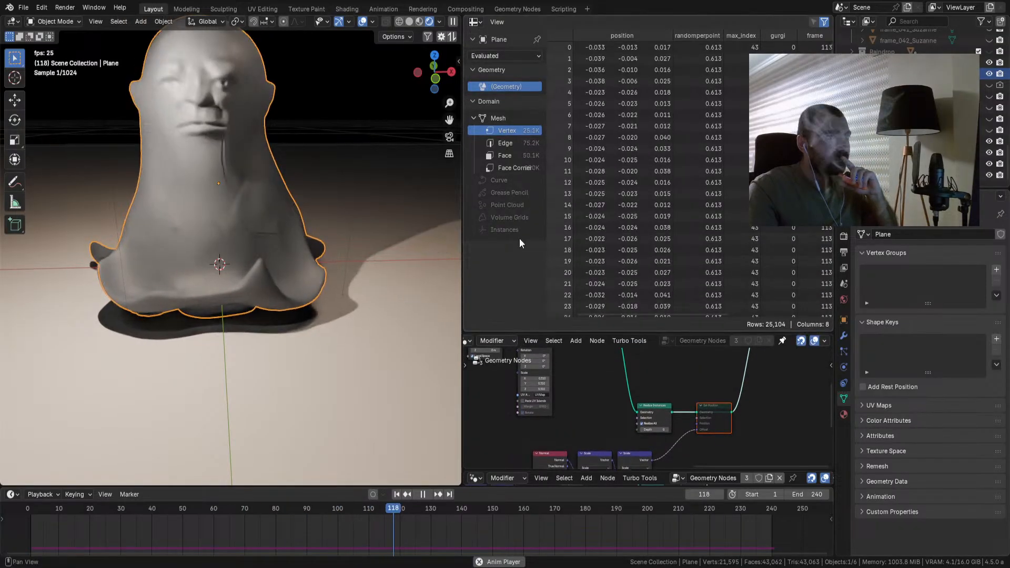
pyautogui.click(474, 24)
pyautogui.click(497, 113)
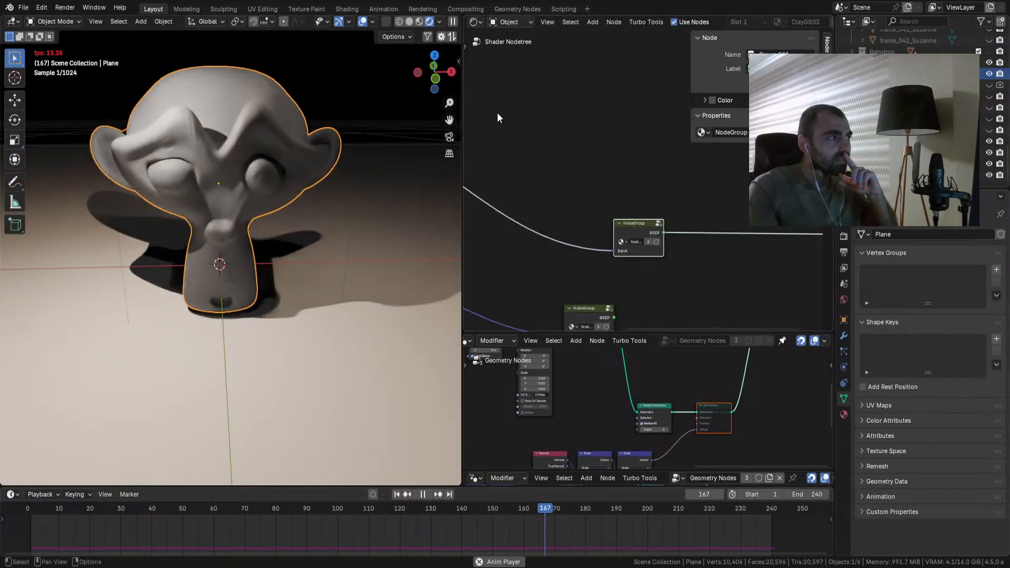
pyautogui.click(555, 194)
pyautogui.scroll(1, 553, 217)
pyautogui.moveTo(569, 228); pyautogui.dragTo(664, 259, button='middle')
pyautogui.scroll(2, 584, 216)
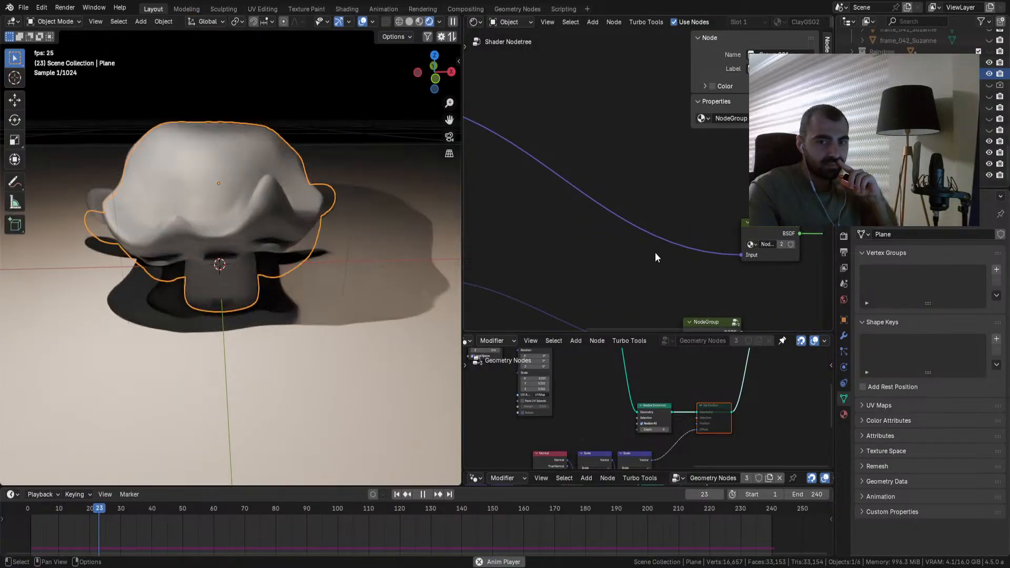
# Step: Move the point light beside the creature's head about 0.15 m farther away from it
pyautogui.scroll(-3, 316, 210)
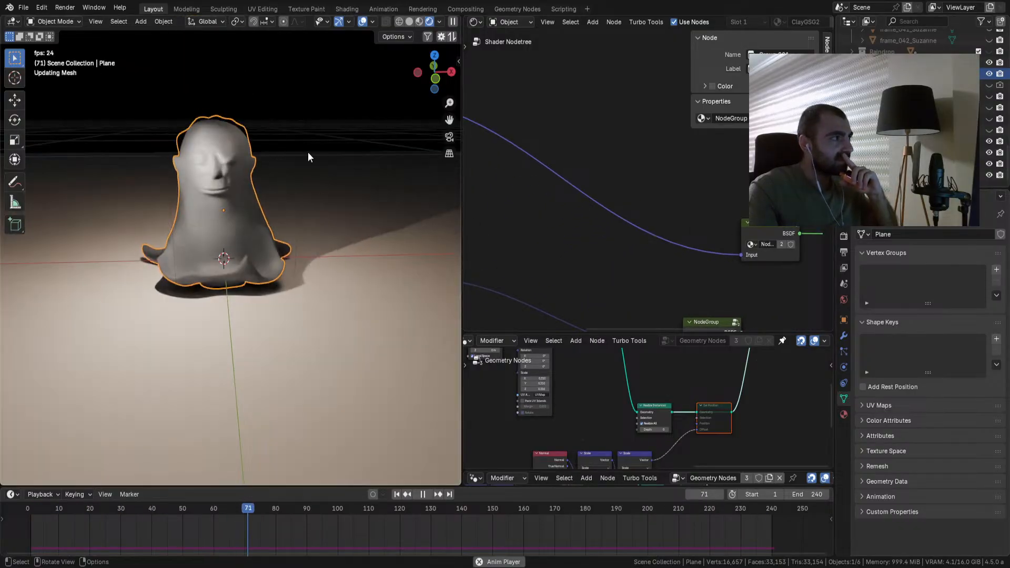
pyautogui.click(310, 65)
pyautogui.click(347, 120)
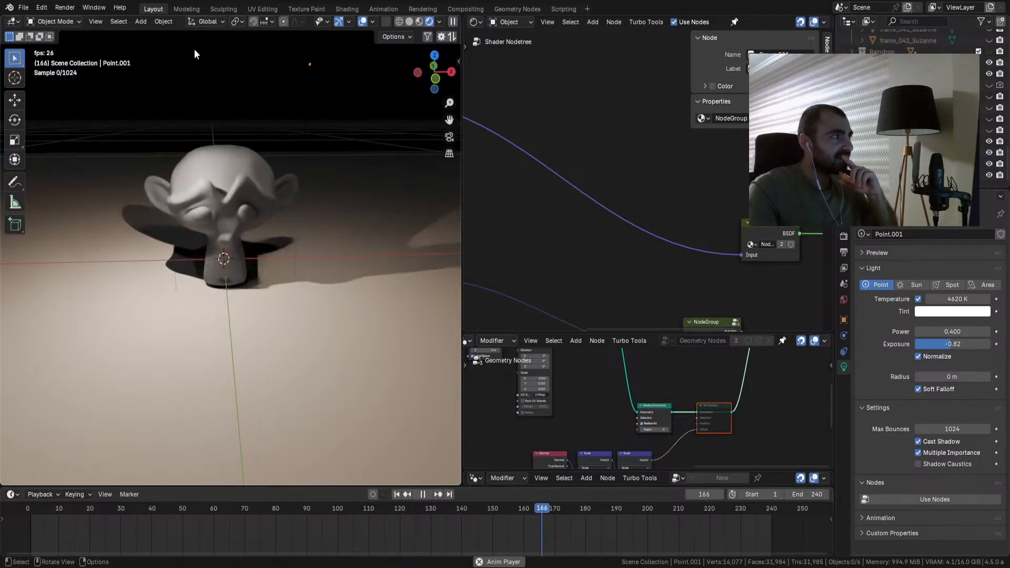
pyautogui.click(167, 152)
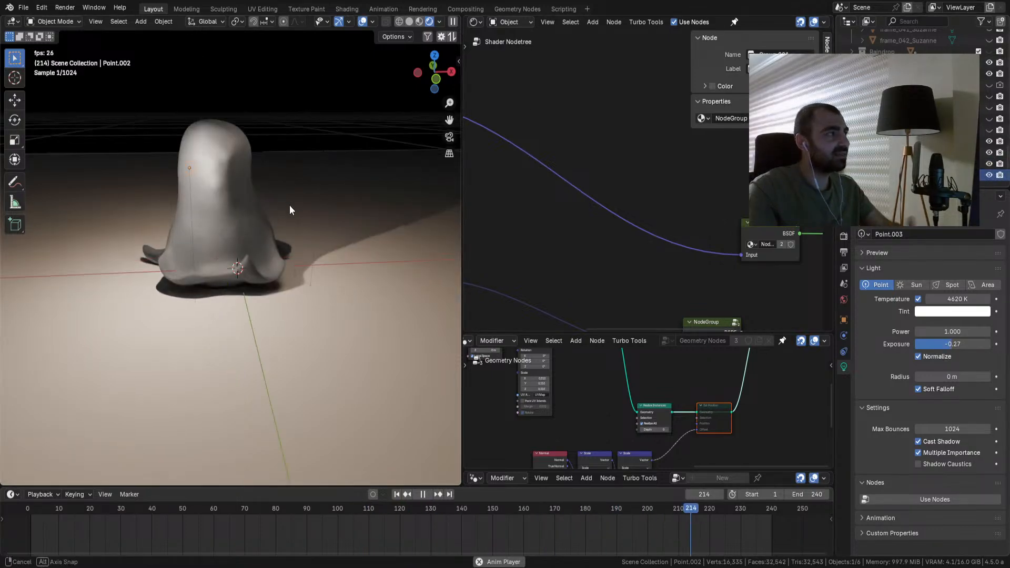
pyautogui.moveTo(282, 204); pyautogui.dragTo(330, 205, button='middle')
pyautogui.press('g')
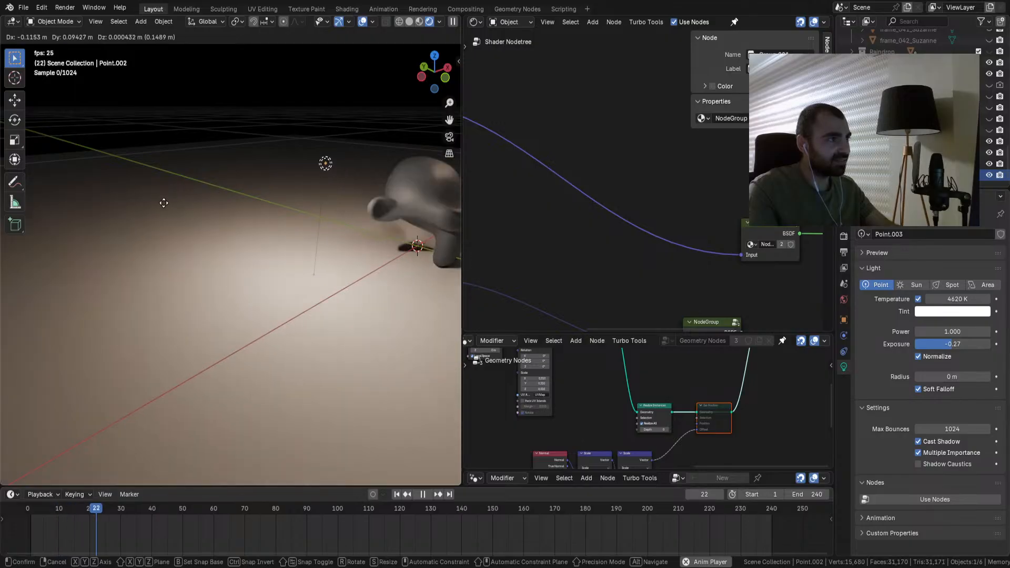
pyautogui.click(164, 204)
pyautogui.moveTo(362, 189); pyautogui.dragTo(313, 190, button='middle')
# Step: Set the power of the point light above and behind the creature to 1.4
pyautogui.click(332, 93)
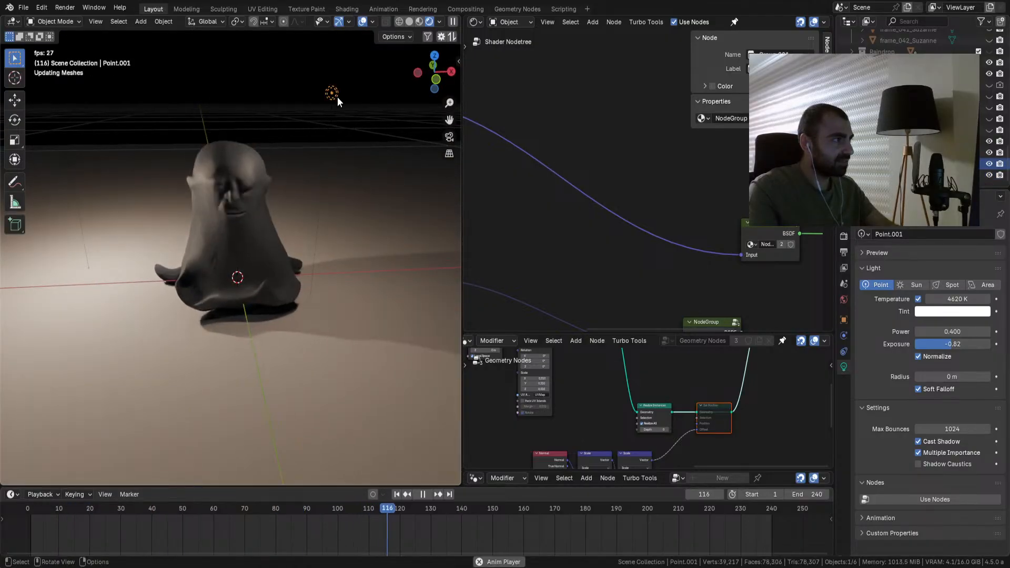
pyautogui.moveTo(948, 332); pyautogui.dragTo(968, 332)
pyautogui.click(269, 103)
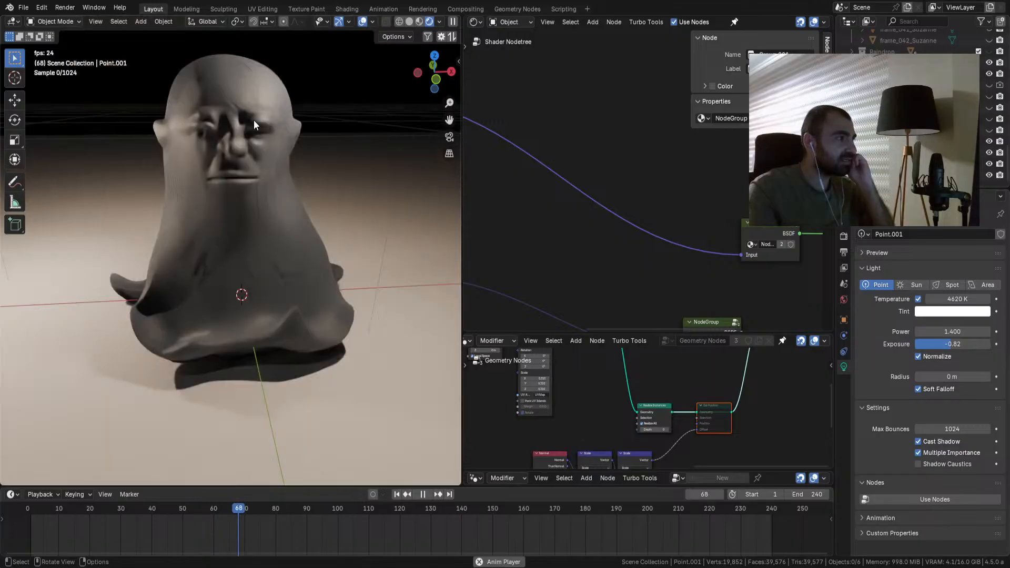
# Step: Pause at frame 97 to inspect the clay detail, then play the animation with the viewport overlays hidden
pyautogui.press('space')
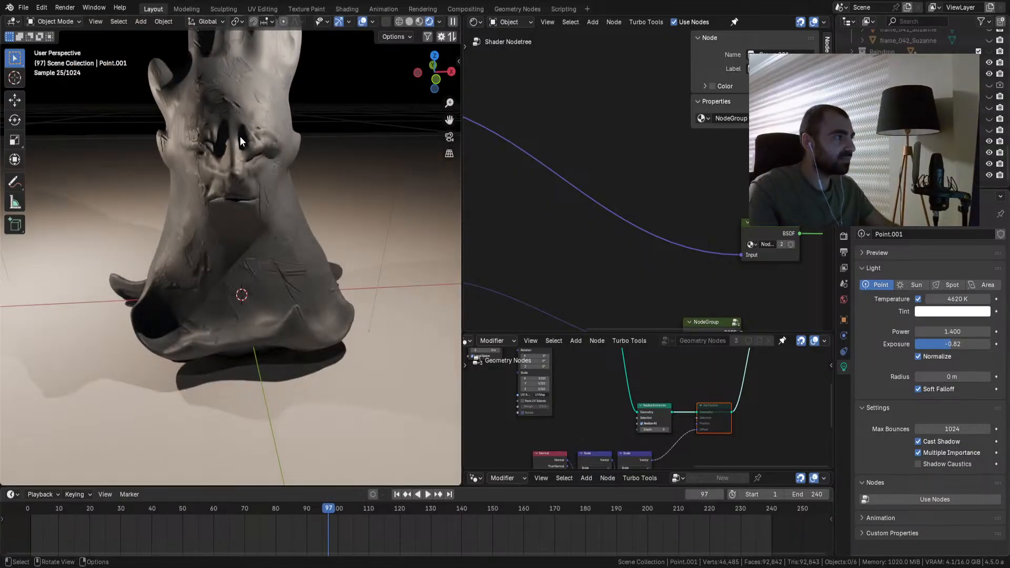
pyautogui.scroll(4, 240, 137)
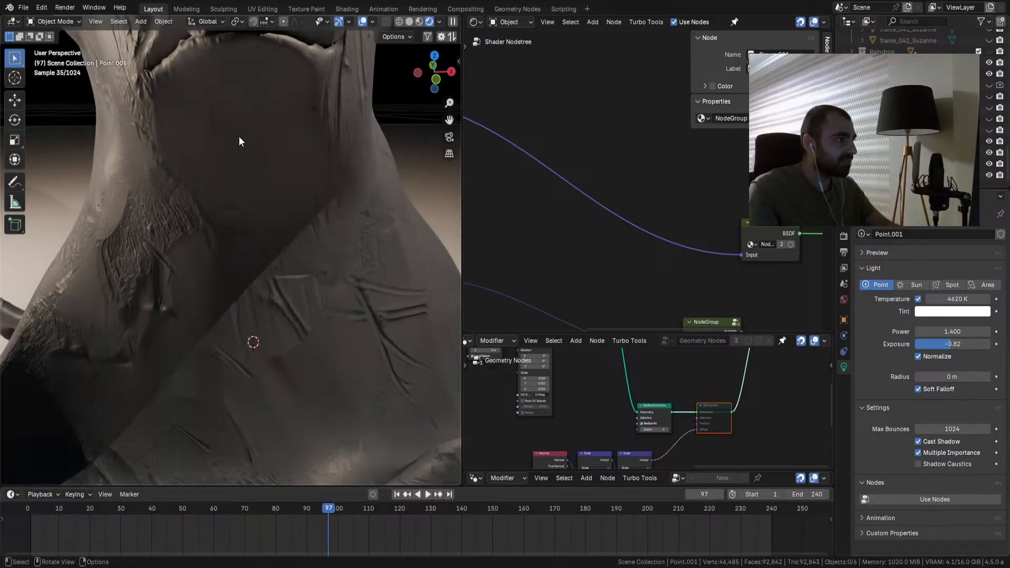
pyautogui.scroll(-4, 239, 137)
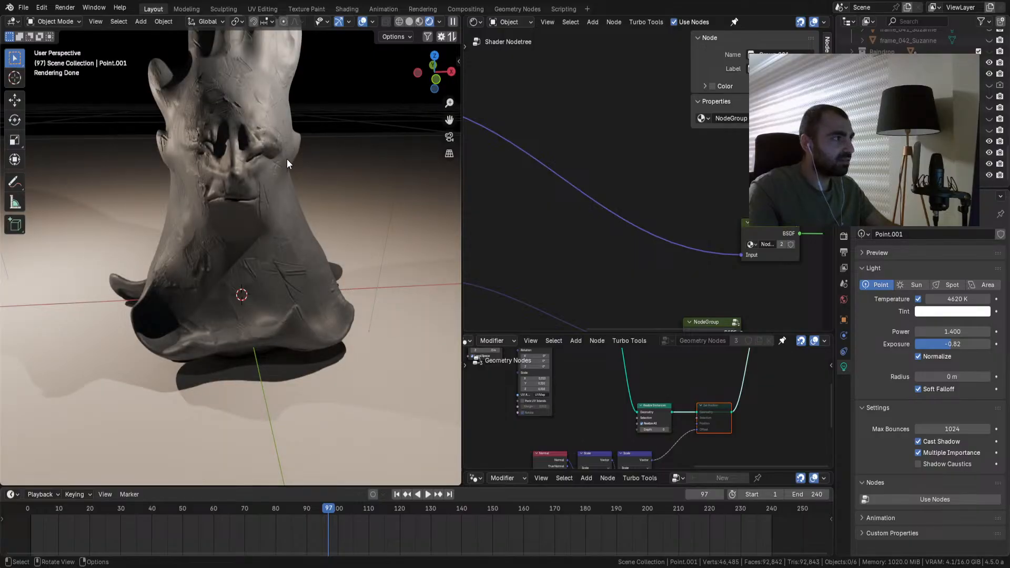
pyautogui.press('space')
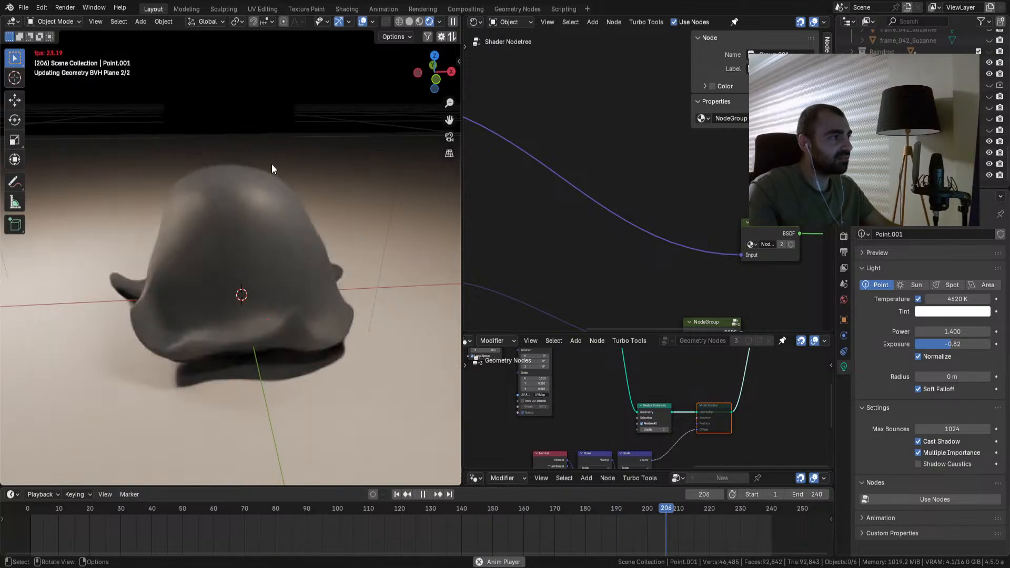
pyautogui.click(364, 21)
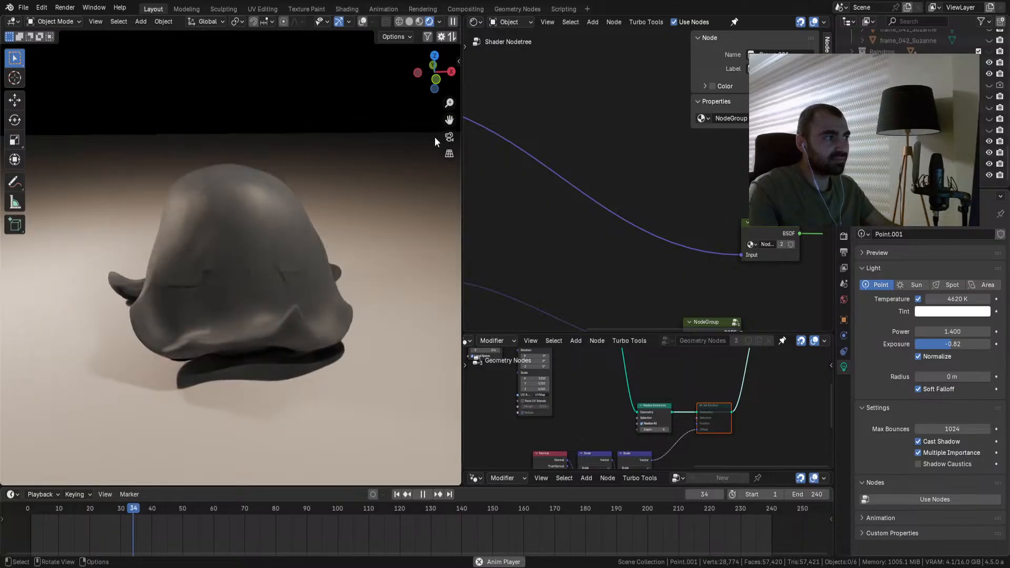
pyautogui.press('space')
# Step: Set the viewport sampling noise threshold to 0.5 in the render settings
pyautogui.click(844, 237)
pyautogui.scroll(-8, 893, 421)
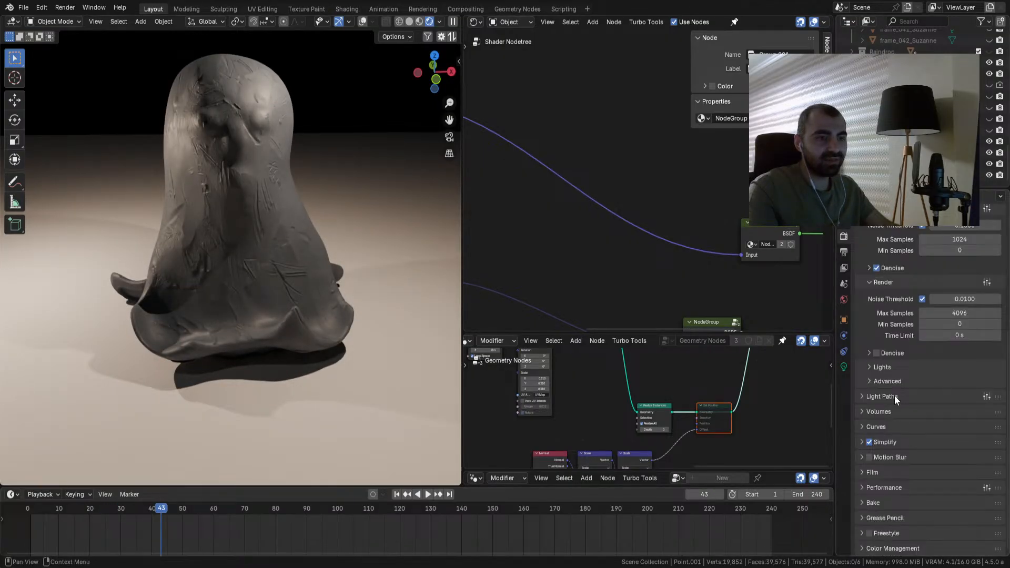
pyautogui.scroll(2, 878, 355)
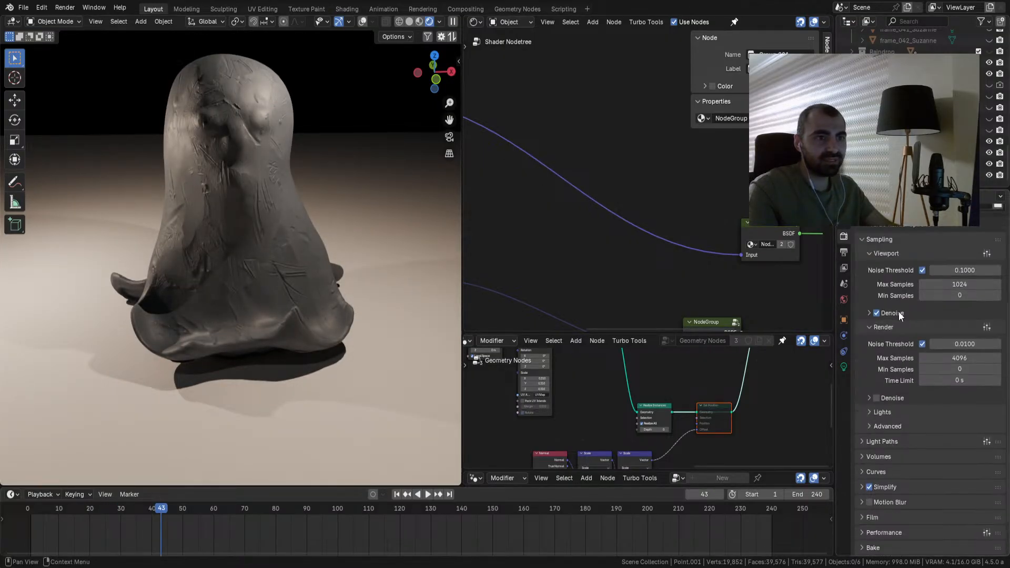
pyautogui.click(948, 271)
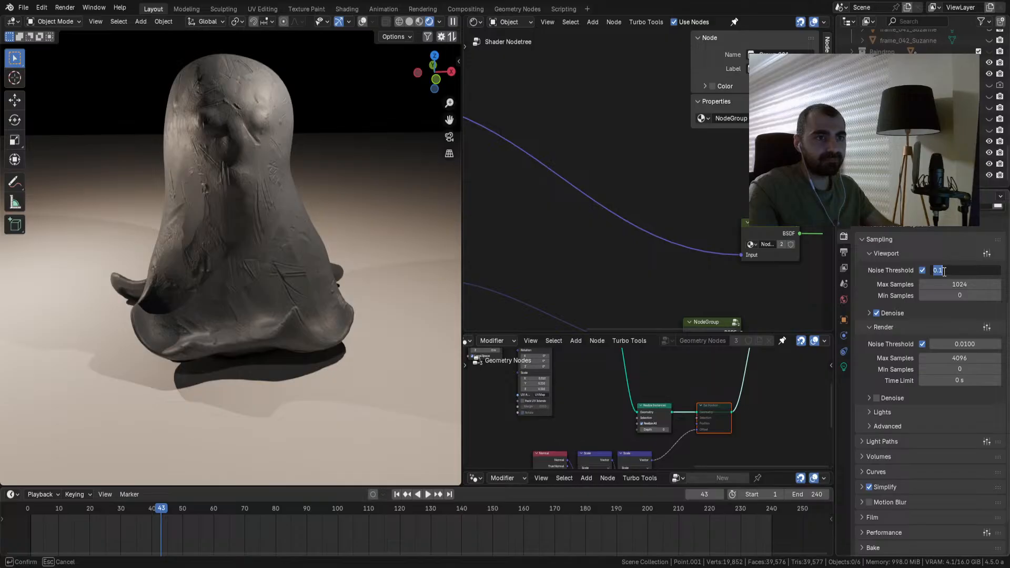
pyautogui.press('Return')
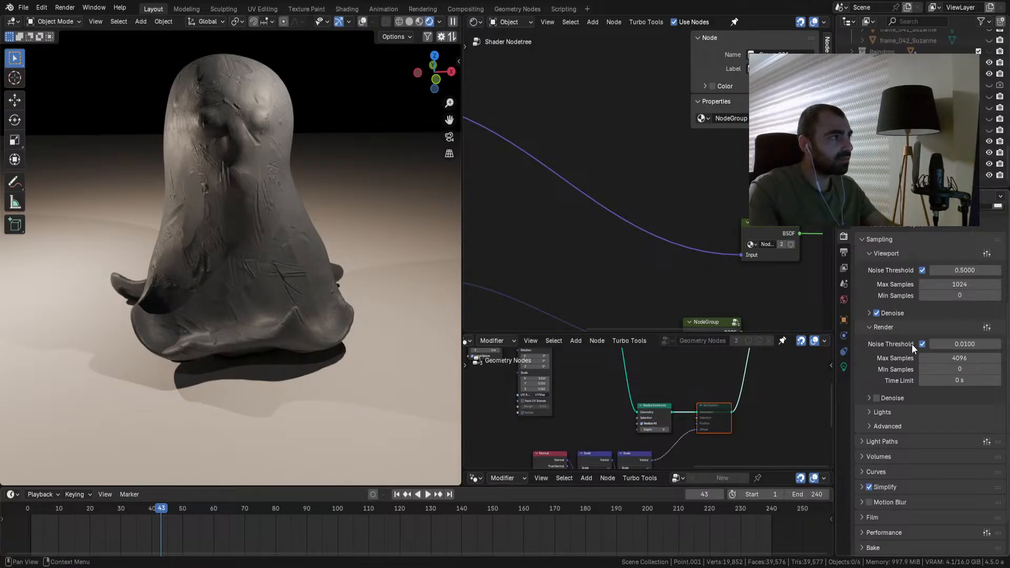
# Step: Limit total light bounces to 1, with direct light clamping at 5.79 and indirect at 0.28, and preview the animation
pyautogui.scroll(-2, 892, 330)
pyautogui.click(891, 397)
pyautogui.moveTo(960, 427); pyautogui.dragTo(990, 412)
pyautogui.scroll(-5, 905, 433)
pyautogui.press('space')
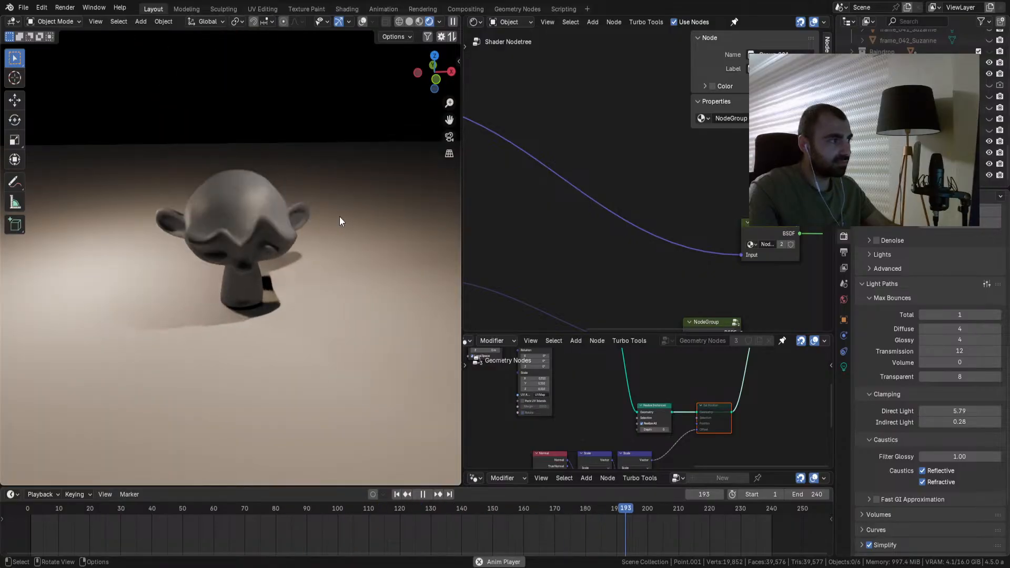
pyautogui.press('space')
# Step: Open the creature's clay material node group and cut the link feeding the Hue input of the Hue/Saturation/Value node
pyautogui.click(323, 235)
pyautogui.scroll(-1, 664, 317)
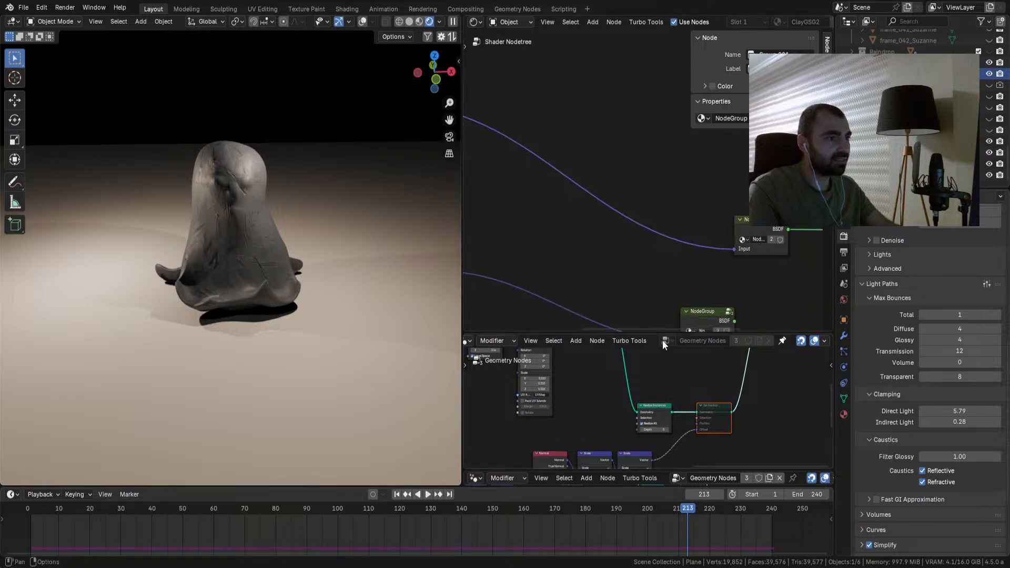
pyautogui.moveTo(655, 334); pyautogui.dragTo(658, 371)
pyautogui.click(782, 240)
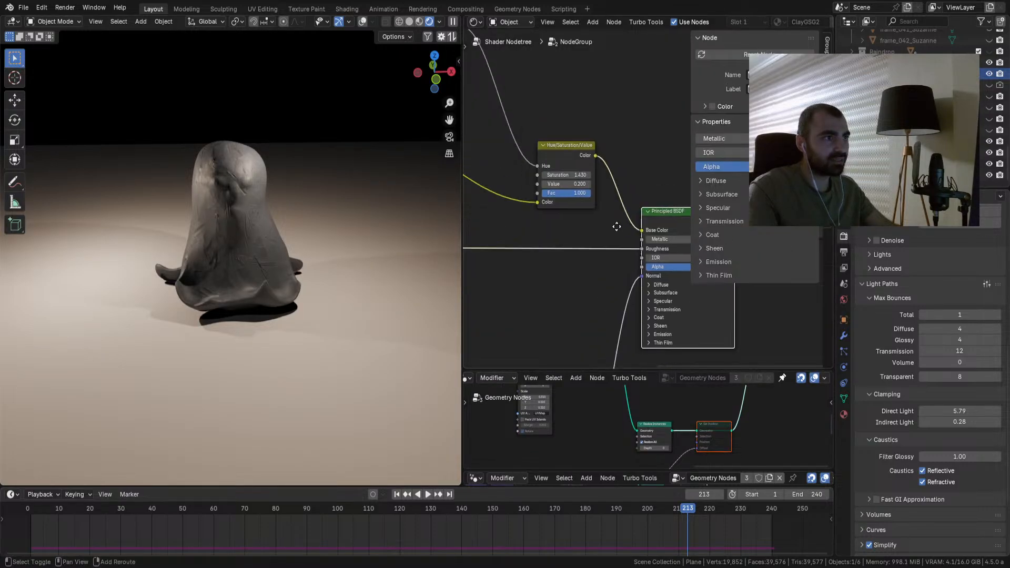
pyautogui.keyDown('ctrl'); pyautogui.moveTo(638, 189); pyautogui.dragTo(636, 192, button='right'); pyautogui.keyUp('ctrl')
pyautogui.scroll(2, 563, 214)
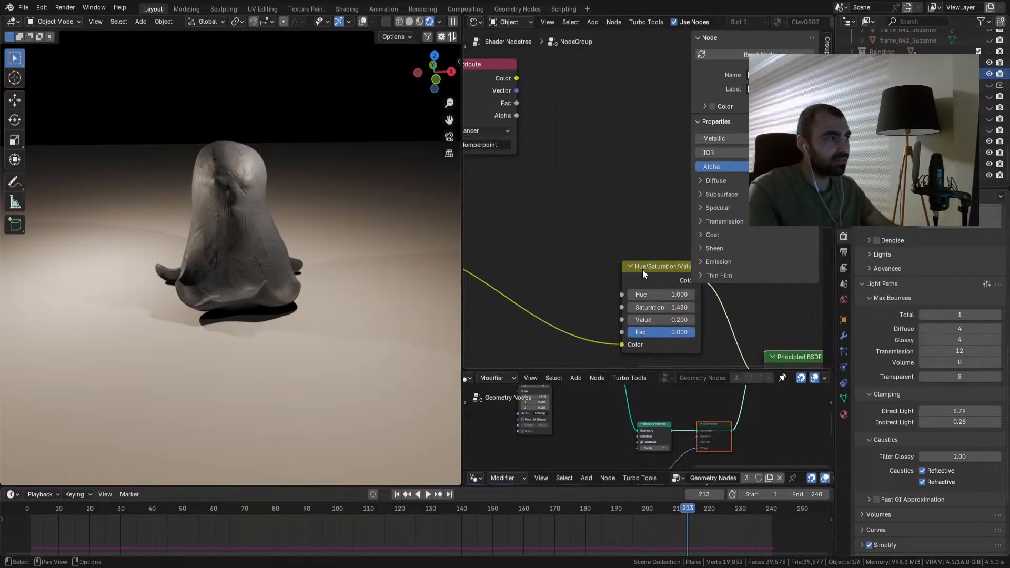
# Step: Set the Hue/Saturation/Value node to hue 0.41, saturation 2 and value 0.18, then play the animation
pyautogui.moveTo(656, 307); pyautogui.dragTo(632, 295)
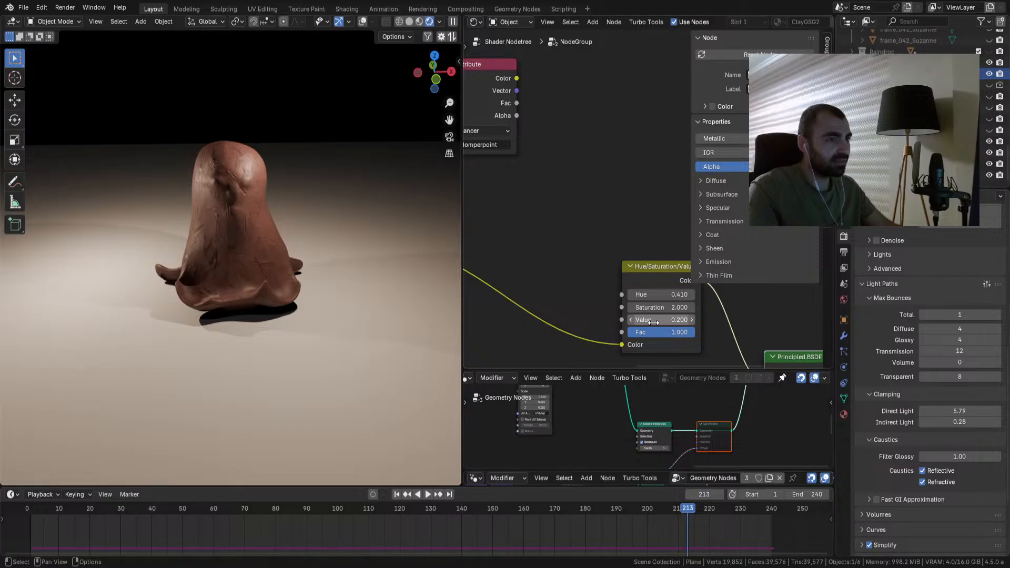
pyautogui.moveTo(654, 322)
pyautogui.mouseDown()
pyautogui.moveTo(635, 323)
pyautogui.moveTo(649, 322)
pyautogui.mouseUp()
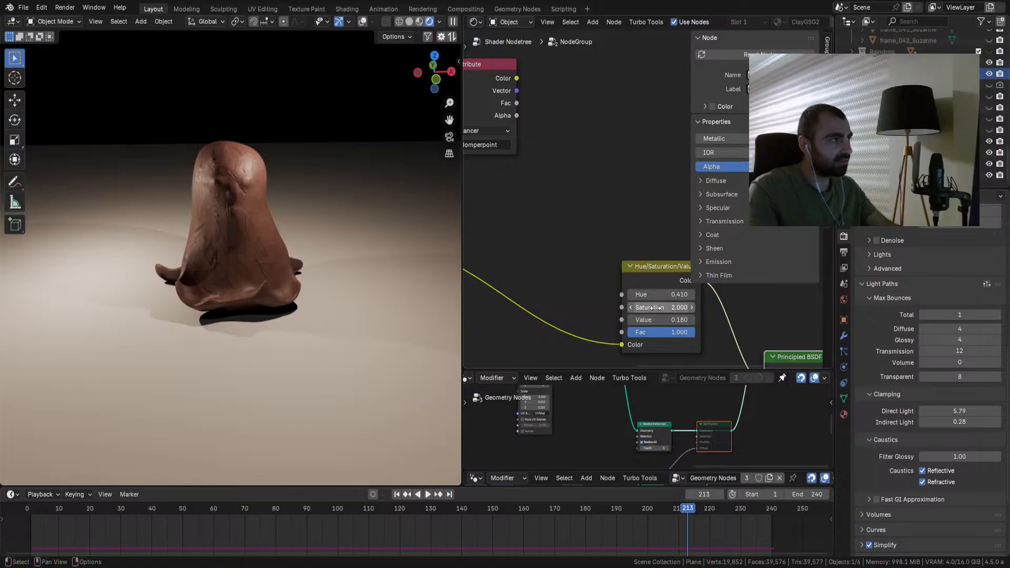
pyautogui.press('space')
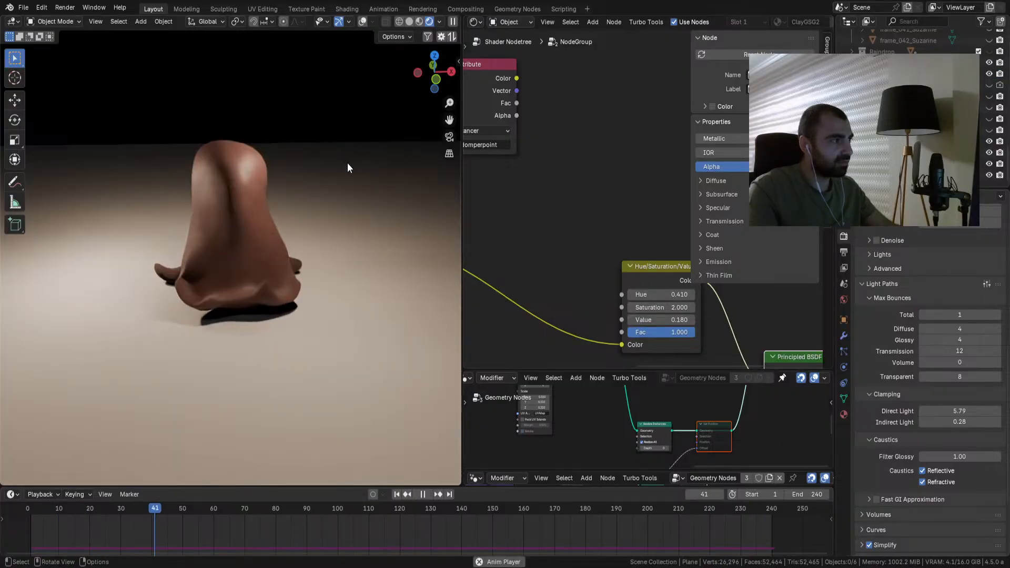
# Step: Set the Principled BSDF's diffuse roughness to 1 in the clay node group and preview the animation
pyautogui.press('space')
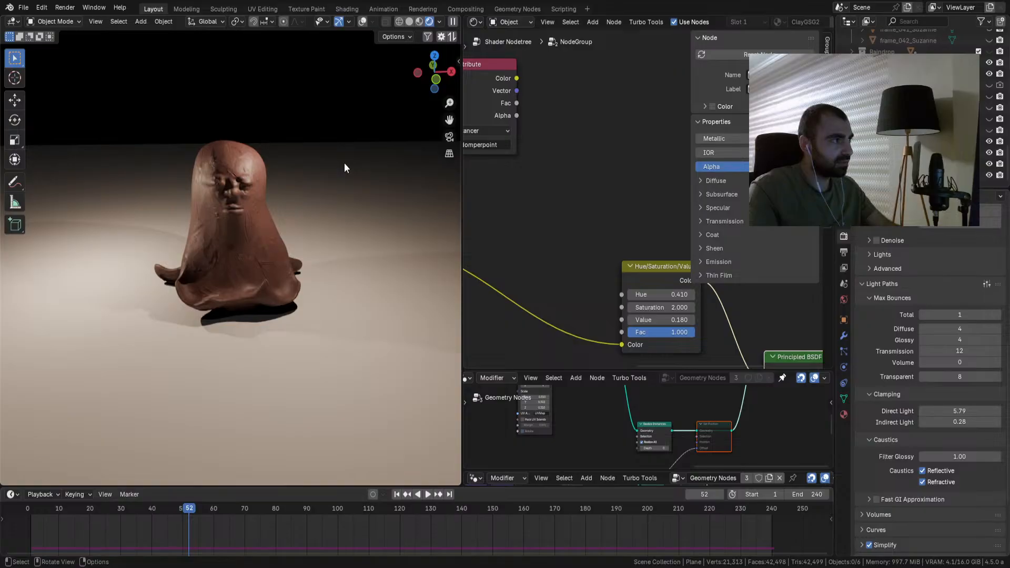
pyautogui.press('space')
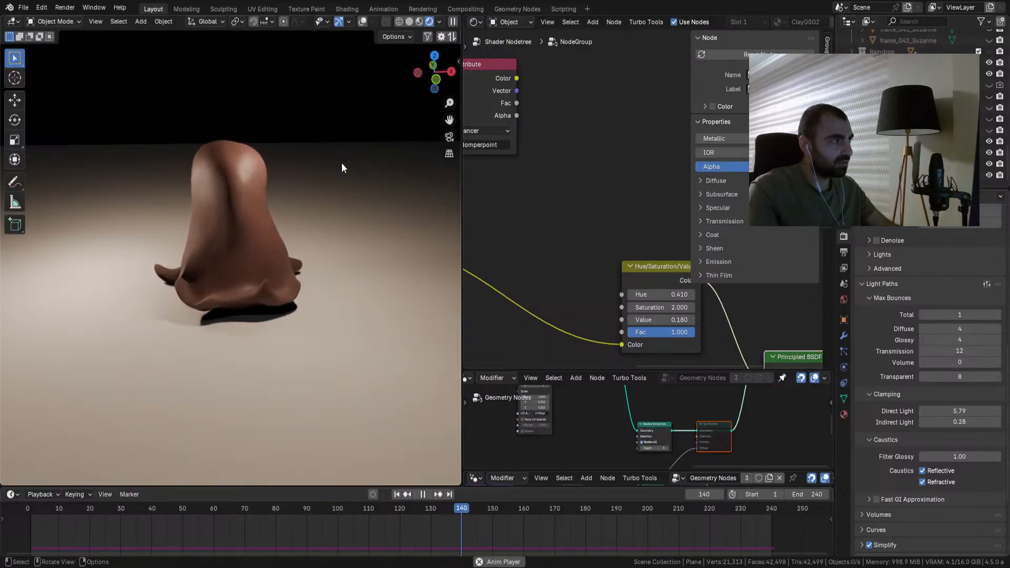
pyautogui.press('space')
pyautogui.keyDown('shift'); pyautogui.moveTo(631, 301); pyautogui.dragTo(468, 167, button='middle'); pyautogui.keyUp('shift')
pyautogui.keyDown('shift'); pyautogui.moveTo(660, 253); pyautogui.dragTo(604, 222, button='middle'); pyautogui.keyUp('shift')
pyautogui.click(579, 291)
pyautogui.moveTo(580, 306); pyautogui.dragTo(697, 305)
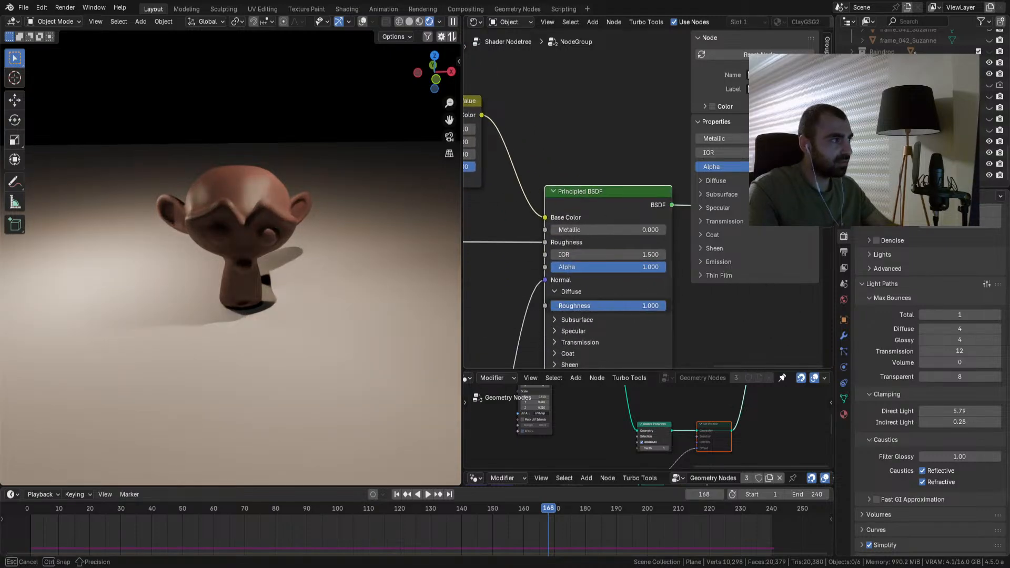
pyautogui.press('space')
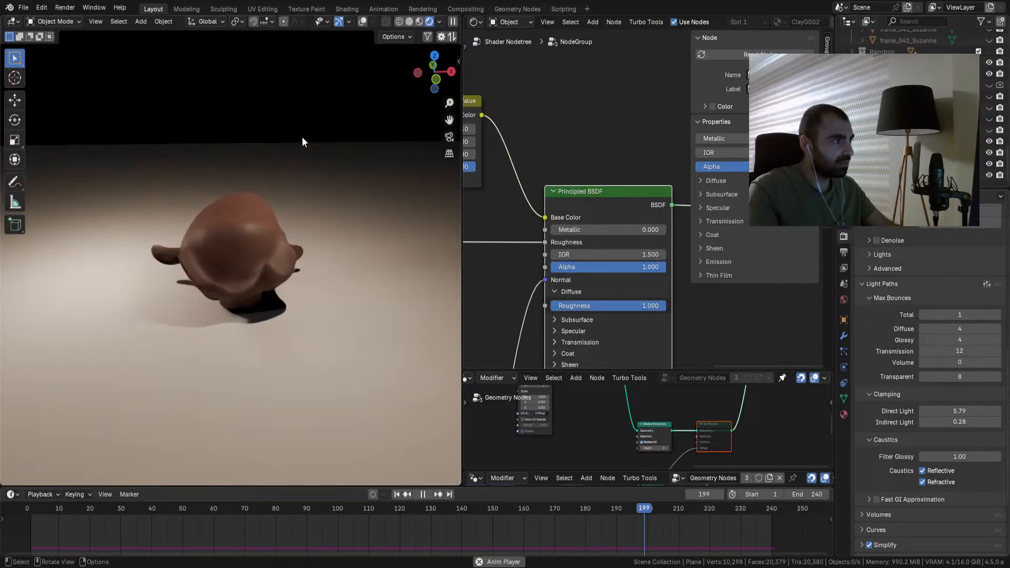
# Step: Give the Principled BSDF a subsurface weight of 0.191 with radius values 0.68, 0.48 and 0.1
pyautogui.moveTo(591, 279); pyautogui.dragTo(596, 226, button='middle')
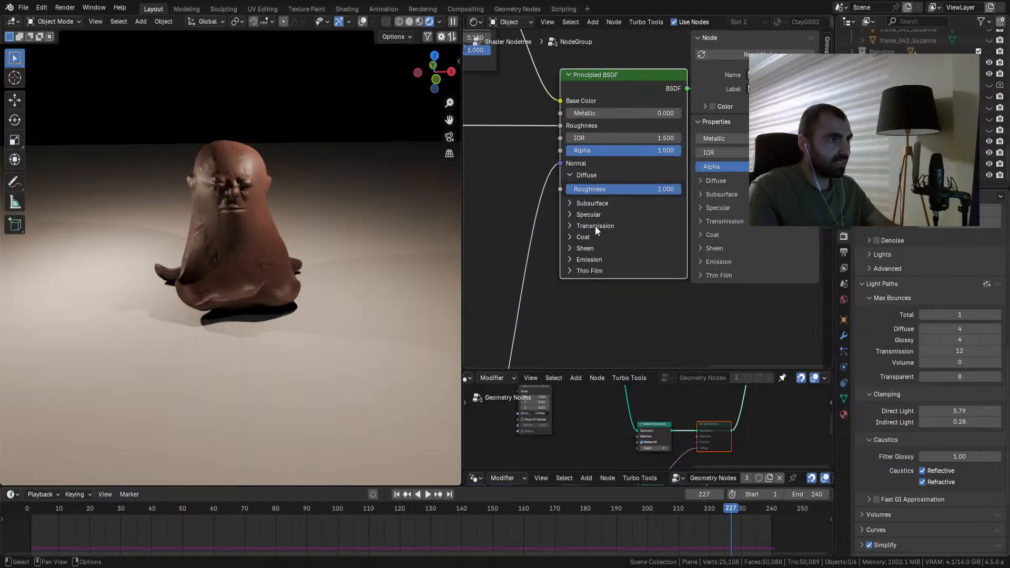
pyautogui.click(589, 203)
pyautogui.moveTo(601, 232); pyautogui.dragTo(624, 232)
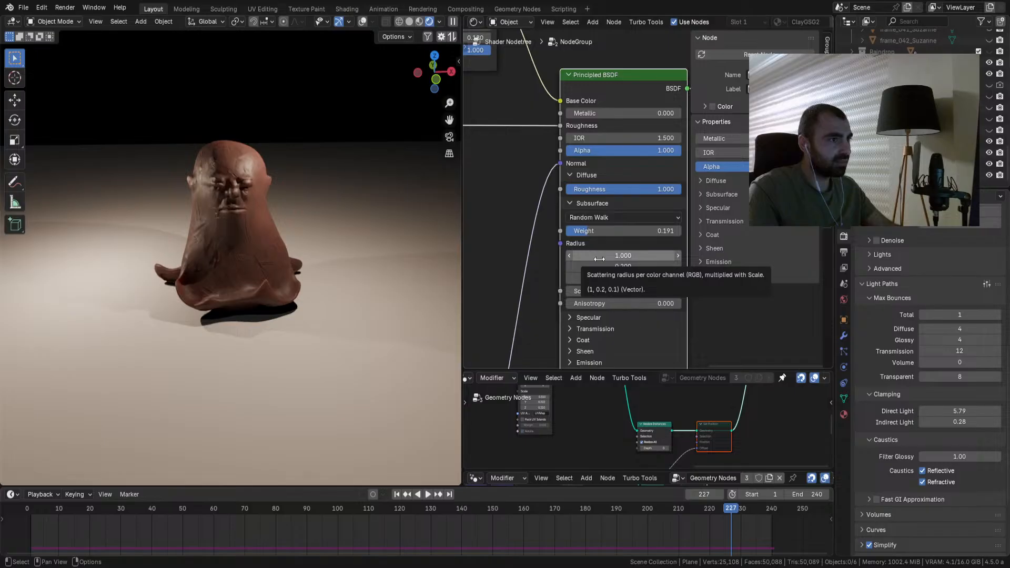
pyautogui.click(624, 266)
pyautogui.write('1')
pyautogui.press('Return')
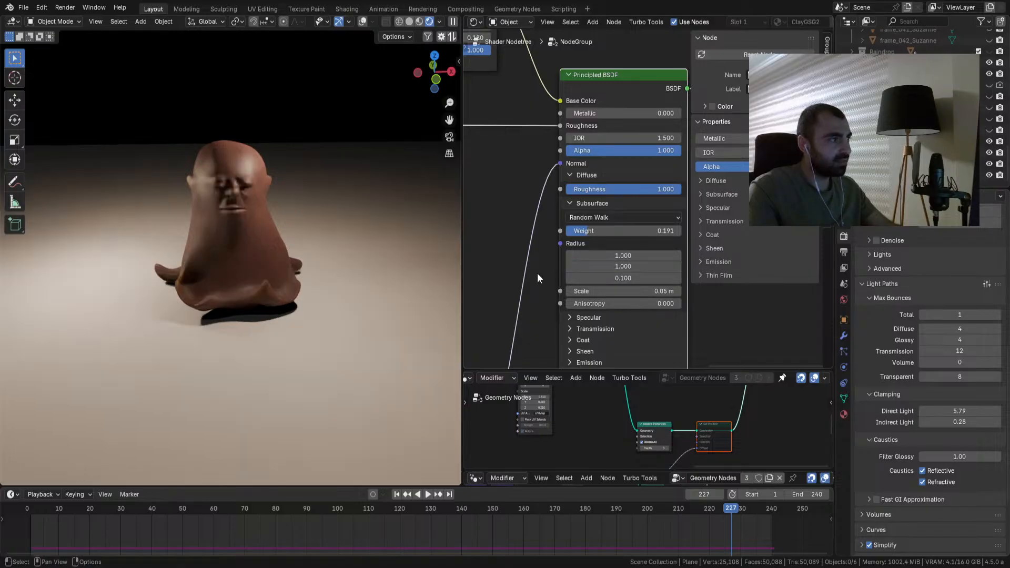
pyautogui.moveTo(624, 266)
pyautogui.mouseDown()
pyautogui.moveTo(615, 255)
pyautogui.moveTo(642, 256)
pyautogui.moveTo(615, 256)
pyautogui.mouseUp()
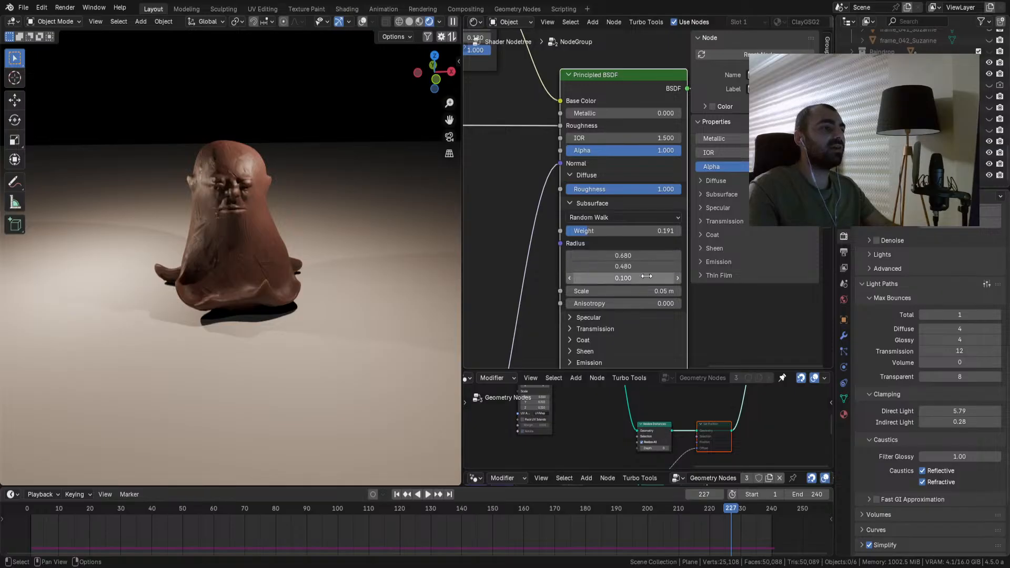
pyautogui.scroll(-2, 624, 287)
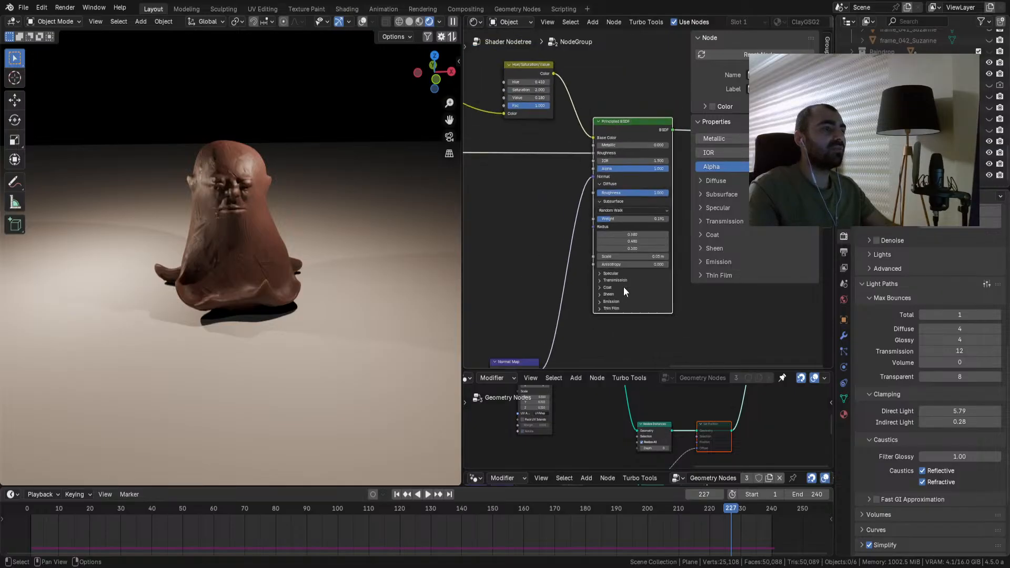
pyautogui.hotkey('shift', 'a')
pyautogui.click(512, 153)
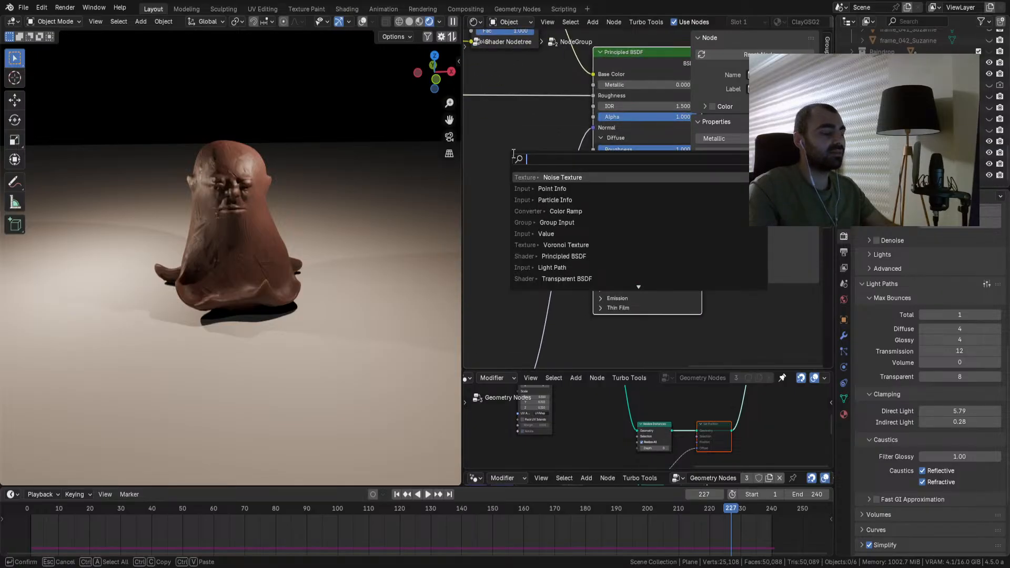
pyautogui.write('mix')
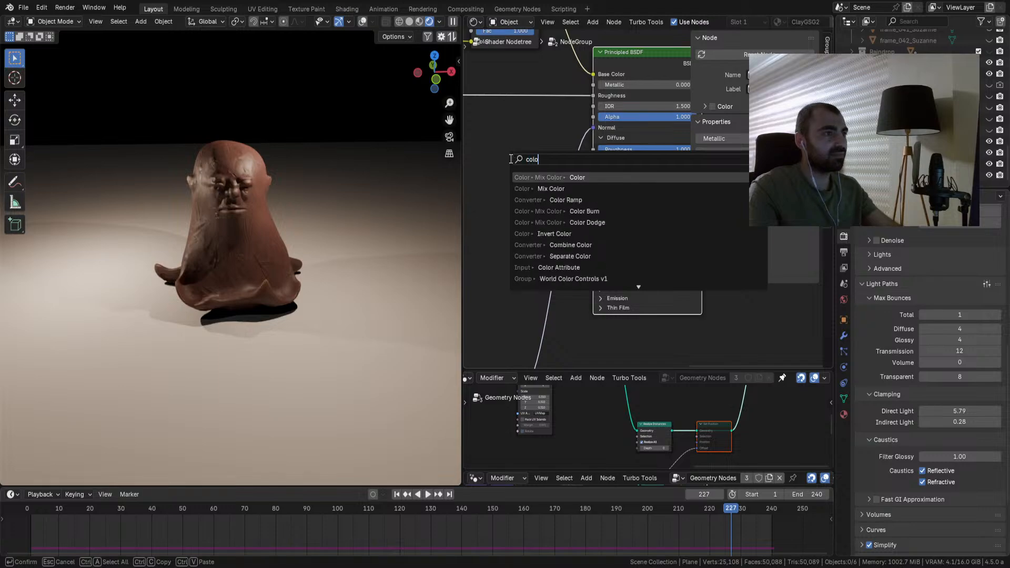
pyautogui.press('Return')
pyautogui.click(499, 165)
pyautogui.press('x')
# Step: Add an RGB node, connect it to the Principled BSDF's subsurface Radius and choose a light pink colour
pyautogui.hotkey('shift', 'a')
pyautogui.click(510, 135)
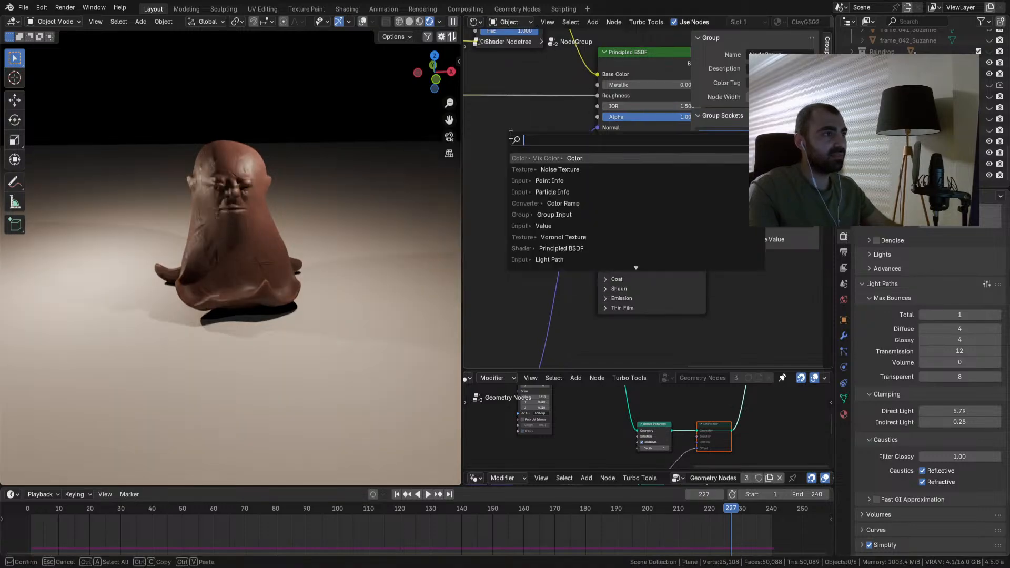
pyautogui.write('rgb')
pyautogui.press('Return')
pyautogui.click(532, 171)
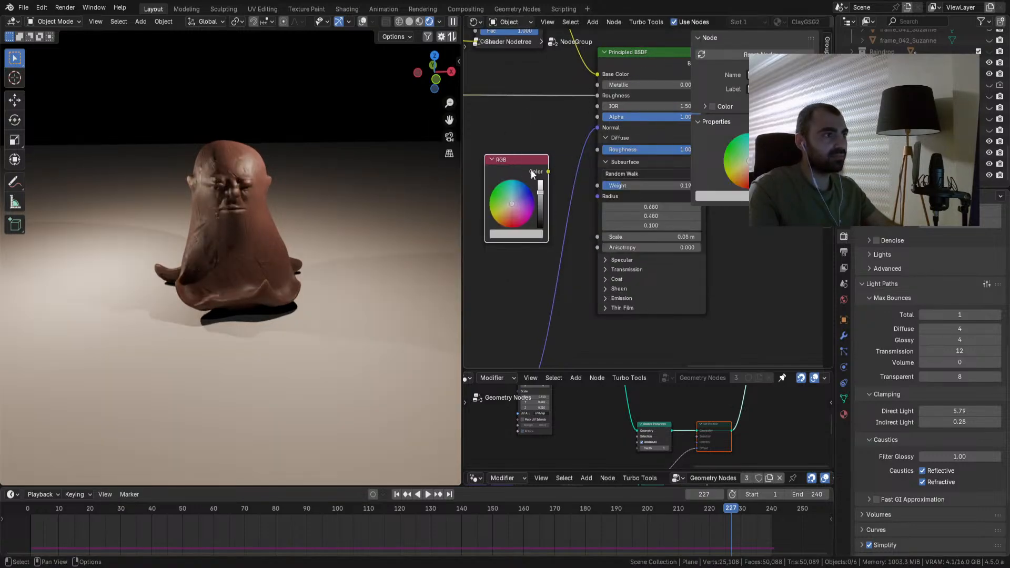
pyautogui.moveTo(588, 188); pyautogui.dragTo(598, 196)
pyautogui.moveTo(510, 208); pyautogui.dragTo(511, 211)
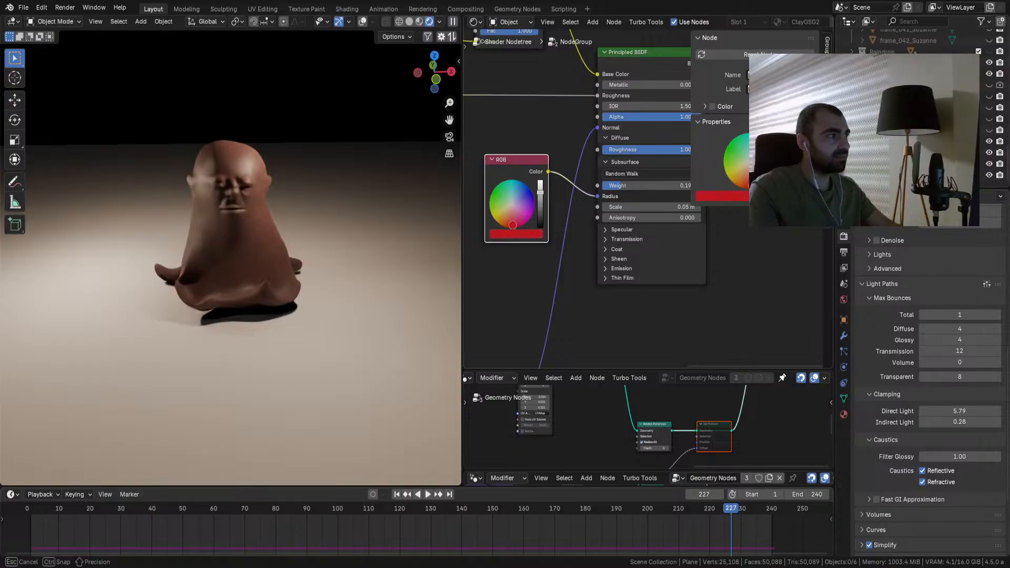
pyautogui.scroll(5, 531, 205)
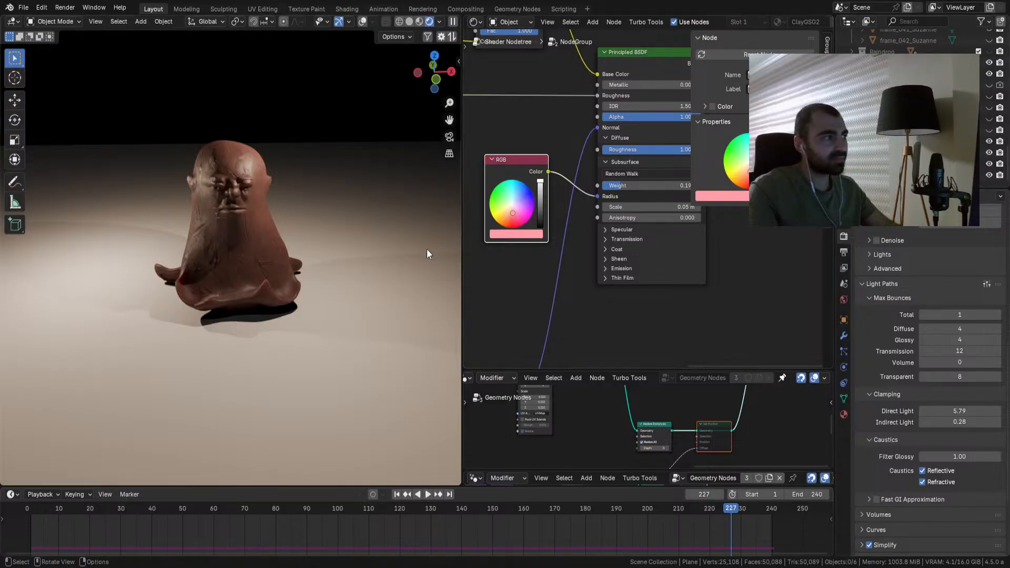
# Step: Switch the subsurface method to Random Walk (Skin) with weight about 0.15 and scale 0.01 m, and make the radius colour orange-red
pyautogui.moveTo(616, 189); pyautogui.dragTo(637, 187)
pyautogui.click(643, 175)
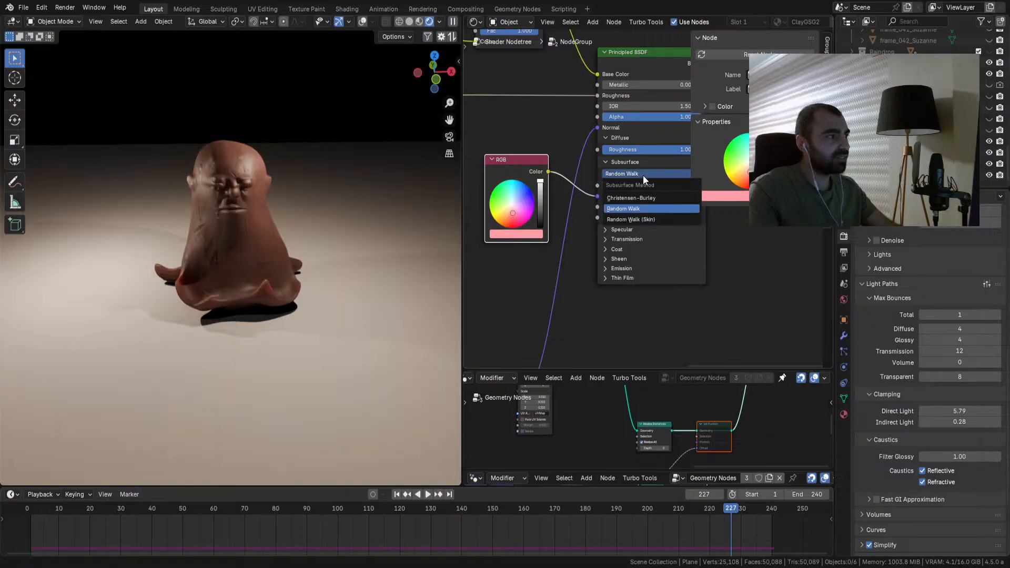
pyautogui.click(630, 216)
pyautogui.moveTo(647, 187); pyautogui.dragTo(619, 187)
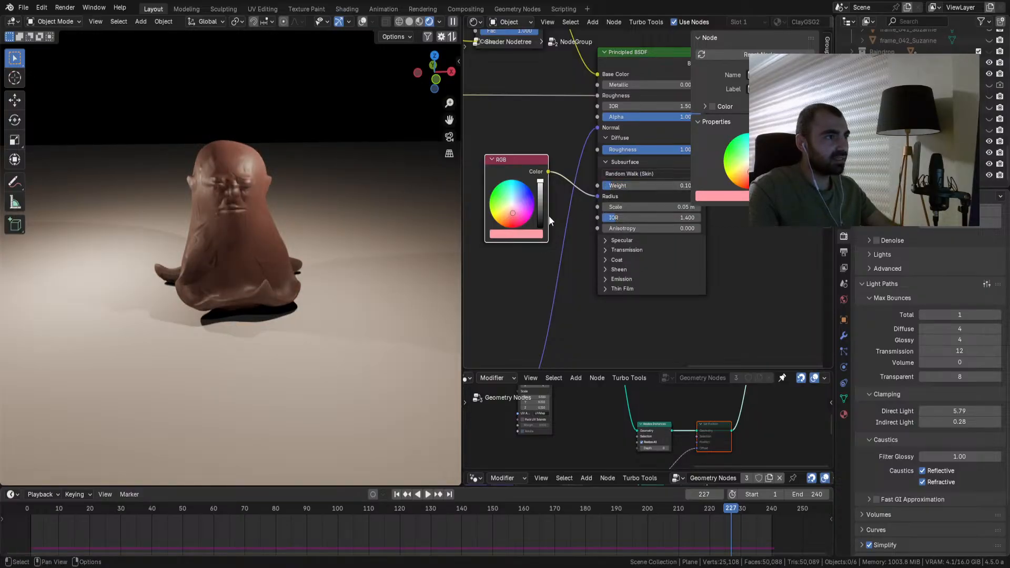
pyautogui.moveTo(544, 197)
pyautogui.mouseDown()
pyautogui.moveTo(508, 222)
pyautogui.moveTo(541, 187)
pyautogui.mouseUp()
pyautogui.moveTo(619, 186); pyautogui.dragTo(644, 207)
# Step: Try coat weights of 0.323 and 0.455 on the Principled BSDF and reset the coat weight to 0
pyautogui.click(611, 259)
pyautogui.moveTo(637, 271); pyautogui.dragTo(660, 272)
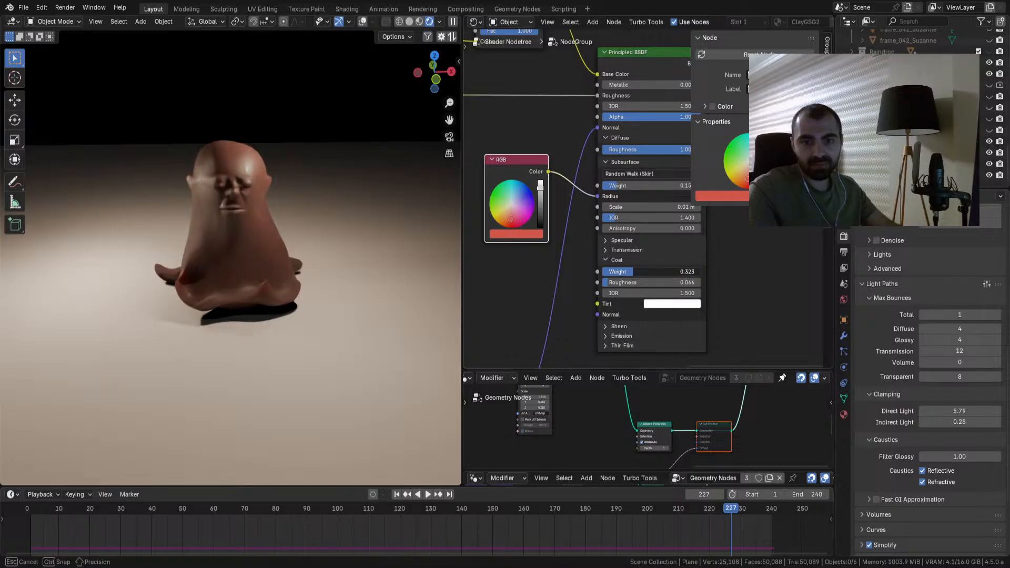
pyautogui.moveTo(638, 271); pyautogui.dragTo(651, 272)
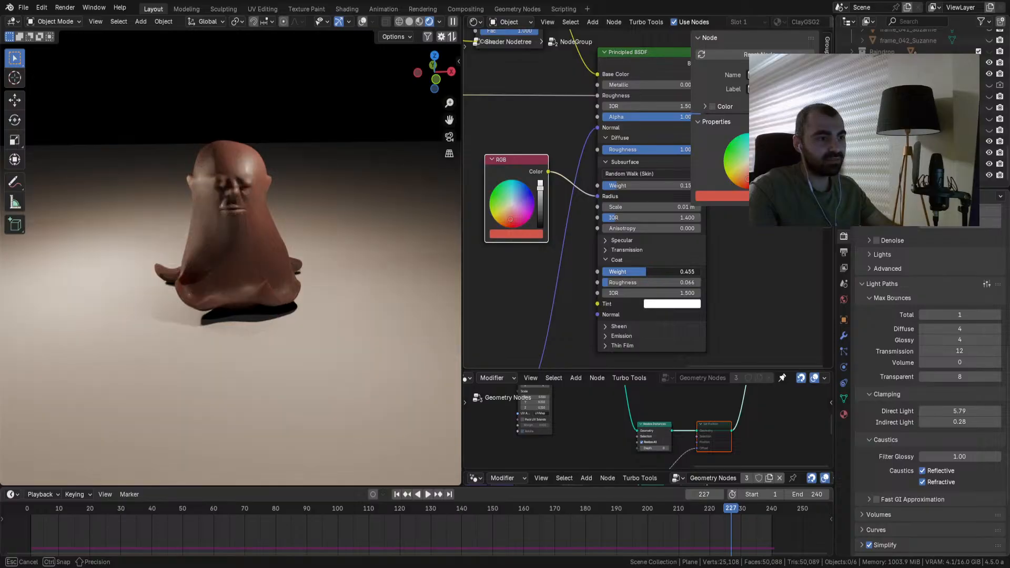
pyautogui.moveTo(605, 272); pyautogui.dragTo(603, 272)
# Step: Set the subsurface weight to about 0.18, shift the radius colour to orange and preview the animated creature
pyautogui.moveTo(625, 190)
pyautogui.mouseDown()
pyautogui.moveTo(636, 190)
pyautogui.moveTo(621, 185)
pyautogui.mouseUp()
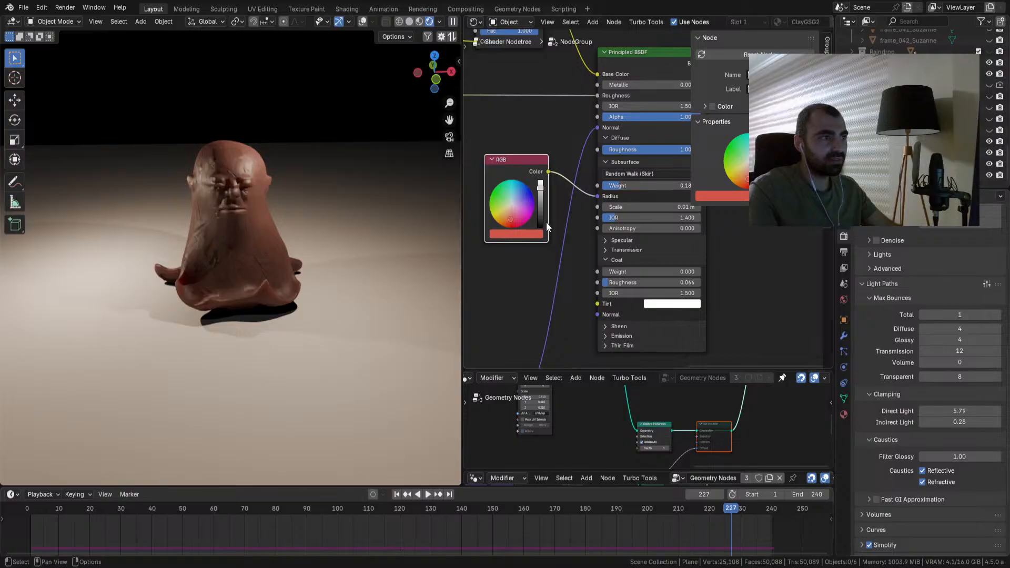
pyautogui.moveTo(513, 217); pyautogui.dragTo(506, 218)
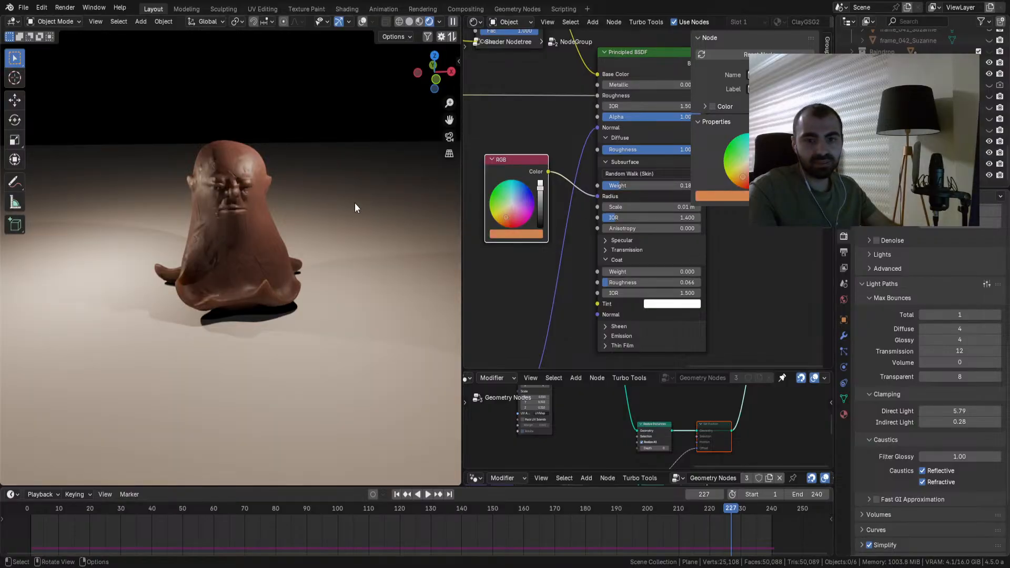
pyautogui.press('space')
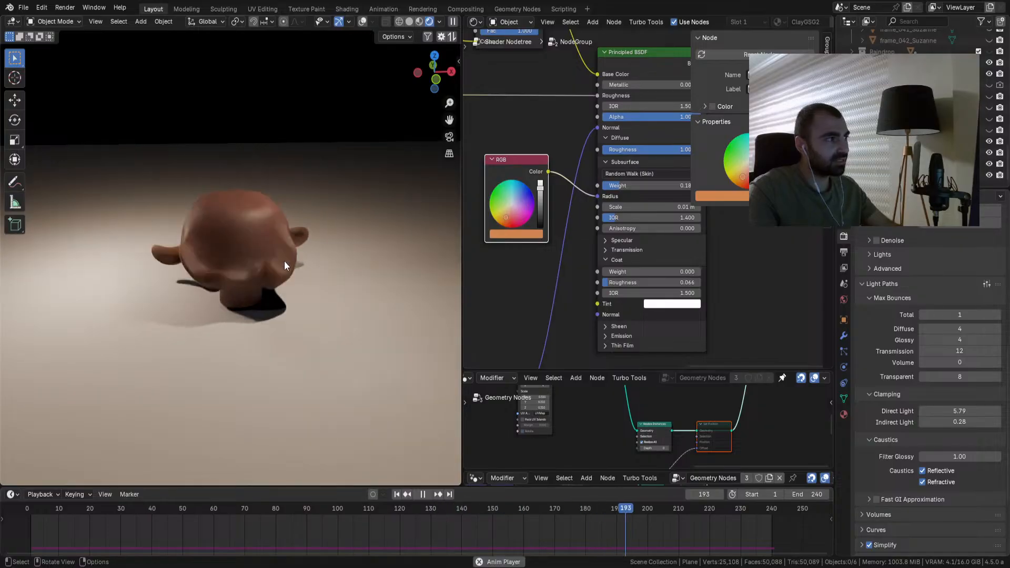
pyautogui.press('space')
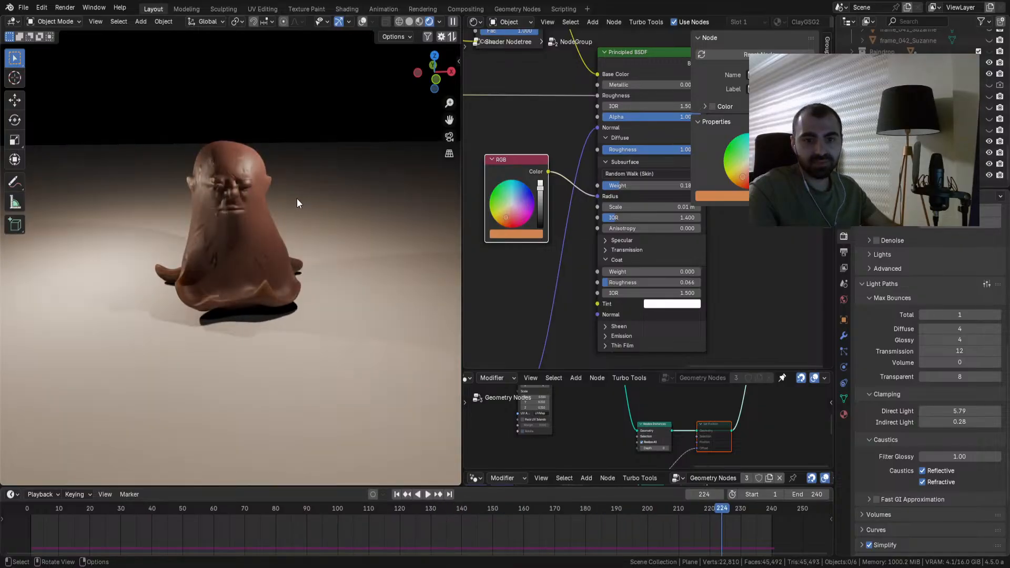
pyautogui.scroll(3, 274, 213)
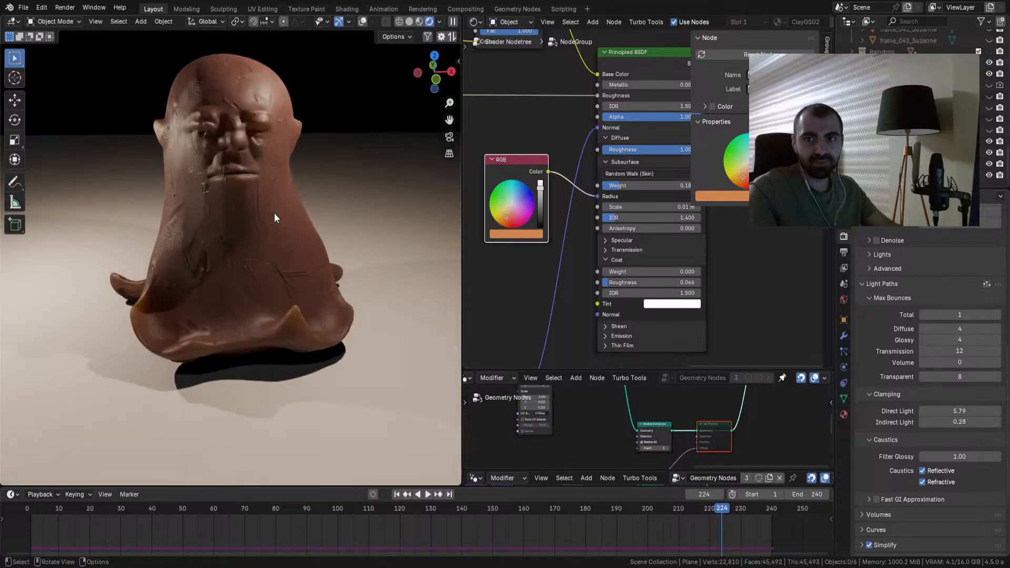
# Step: Show the creature's geometry node tree in place of the shader nodes and move the Distribute Points on Faces node aside
pyautogui.click(260, 214)
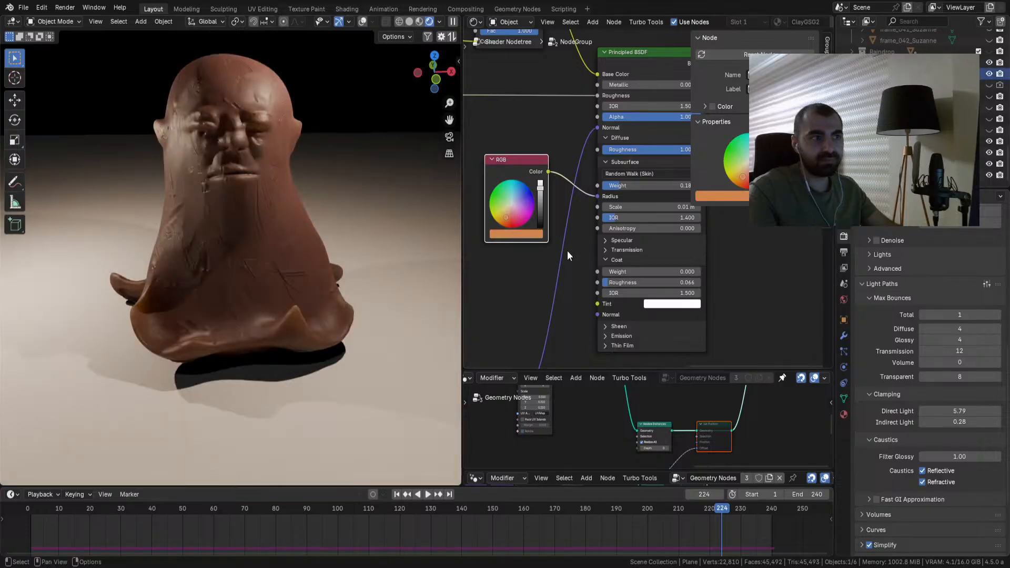
pyautogui.click(476, 21)
pyautogui.click(500, 90)
pyautogui.scroll(-5, 561, 220)
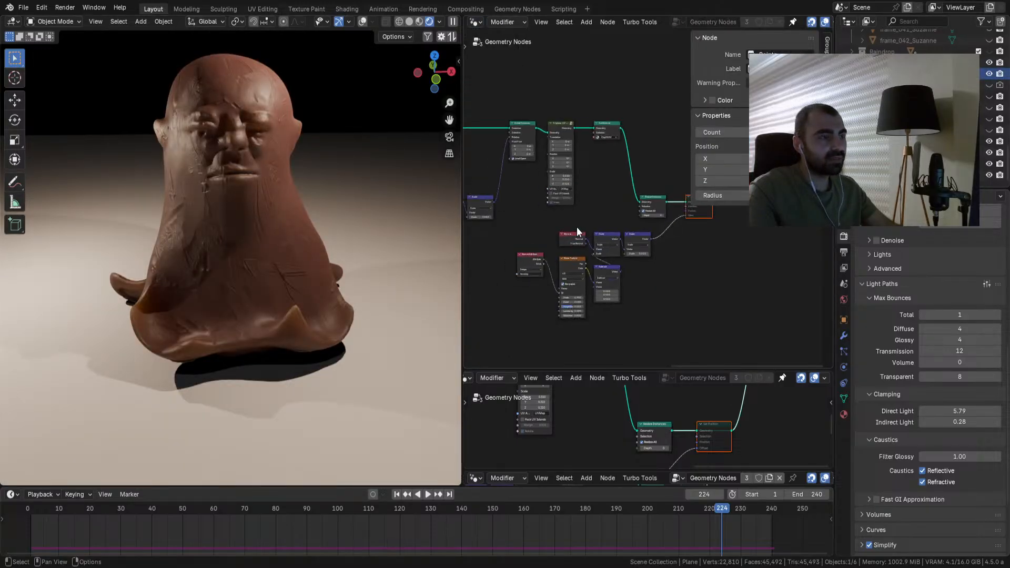
pyautogui.scroll(5, 655, 242)
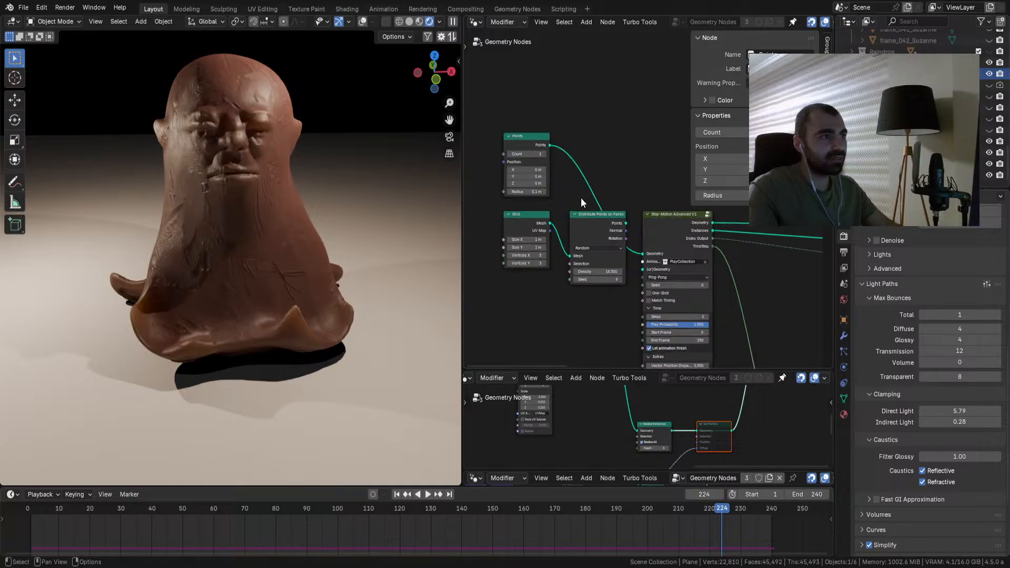
pyautogui.moveTo(526, 242); pyautogui.dragTo(526, 244)
pyautogui.moveTo(584, 219); pyautogui.dragTo(511, 226)
pyautogui.click(558, 257)
pyautogui.moveTo(600, 253); pyautogui.dragTo(572, 255, button='middle')
# Step: Set the Stop-Motion Advanced node's steps to 1 and play probability to 0.453, and preview the animation
pyautogui.scroll(3, 652, 235)
pyautogui.moveTo(656, 300); pyautogui.dragTo(598, 210, button='middle')
pyautogui.scroll(3, 601, 208)
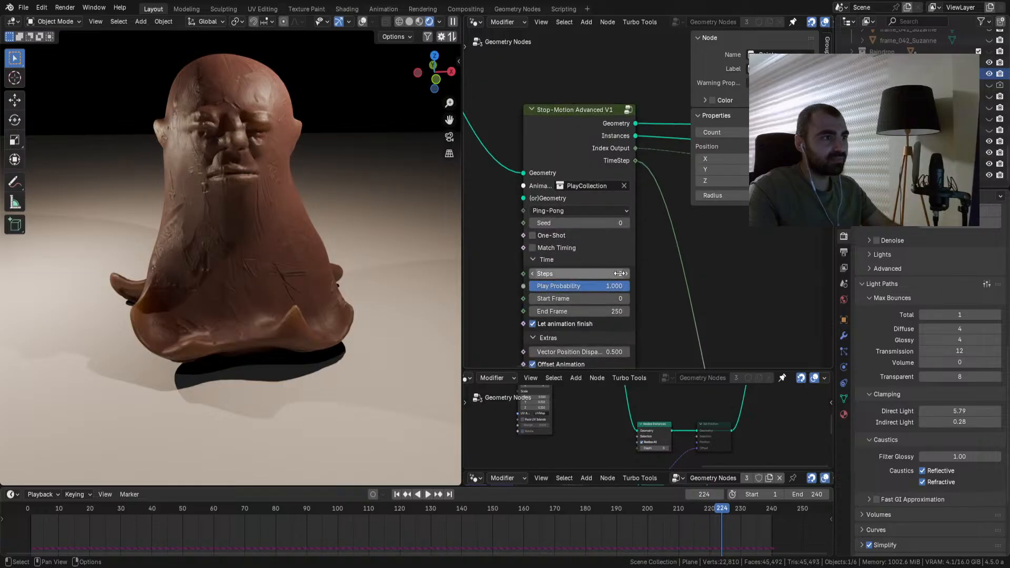
pyautogui.moveTo(542, 272); pyautogui.dragTo(508, 286)
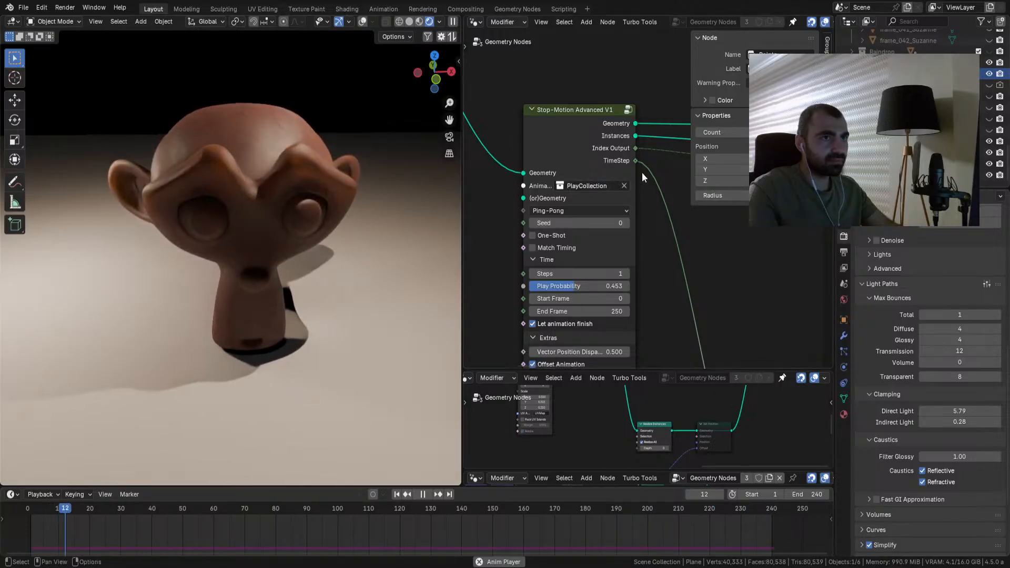
pyautogui.press('space')
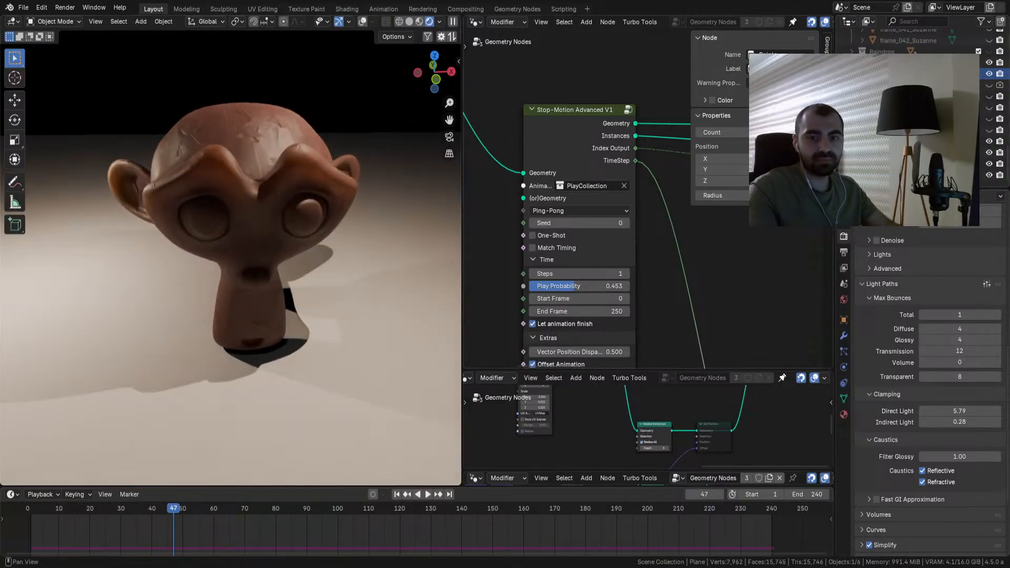
# Step: Make frame_032_Suzanne visible and delete the frame objects from frame_033_Suzanne through frame_042_Suzanne
pyautogui.scroll(3, 910, 108)
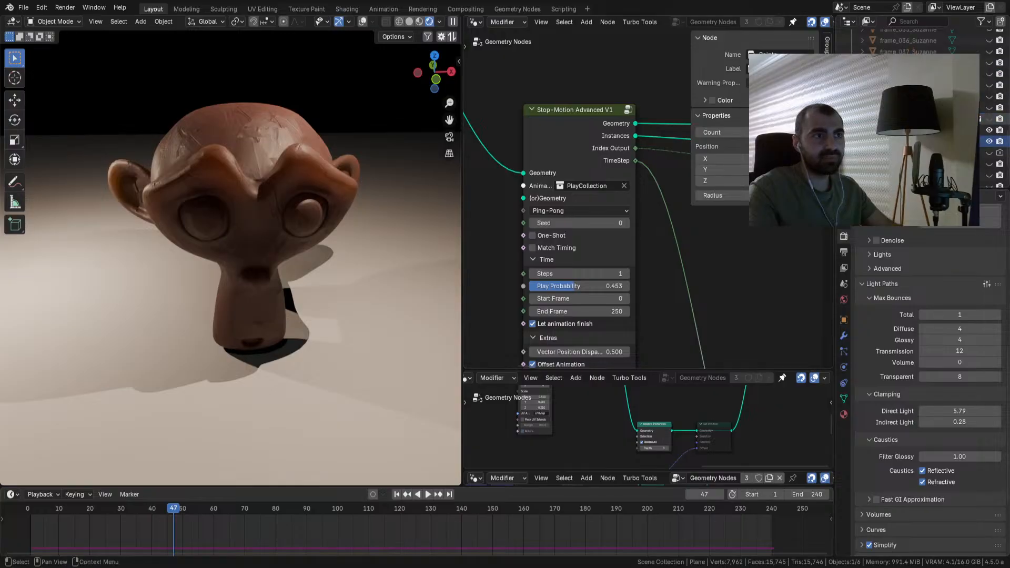
pyautogui.click(910, 108)
pyautogui.scroll(3, 910, 107)
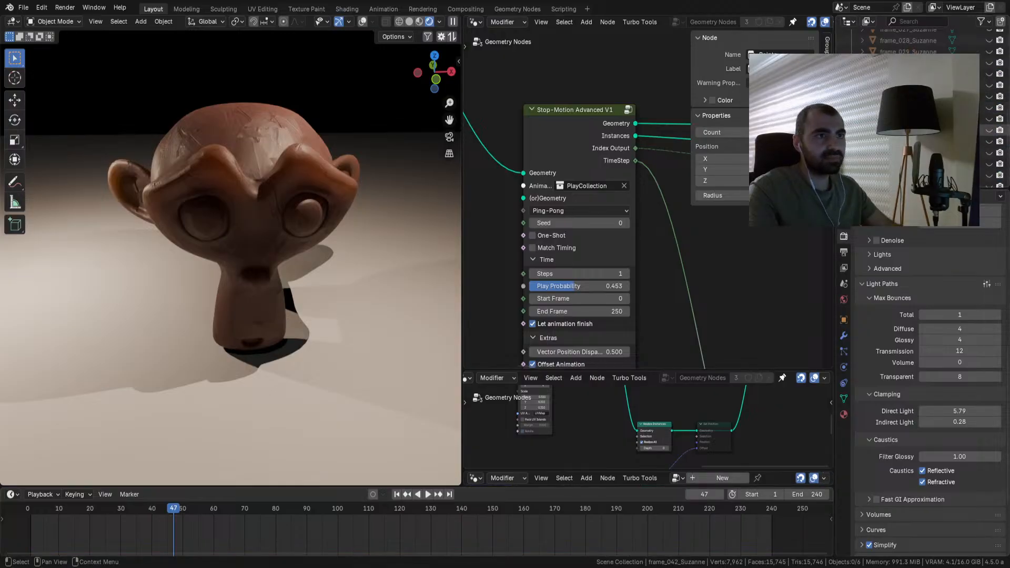
pyautogui.click(989, 107)
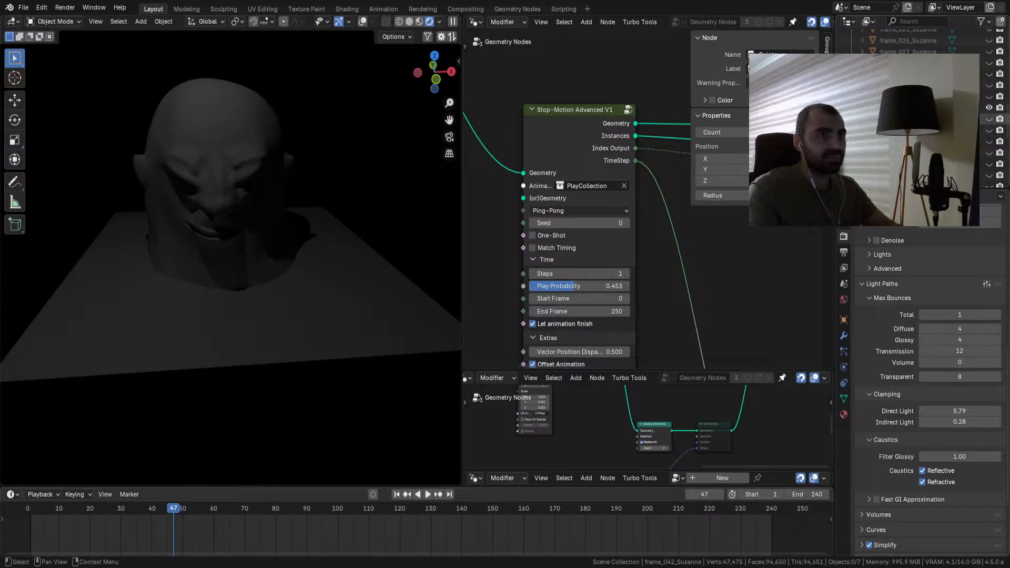
pyautogui.scroll(-4, 909, 108)
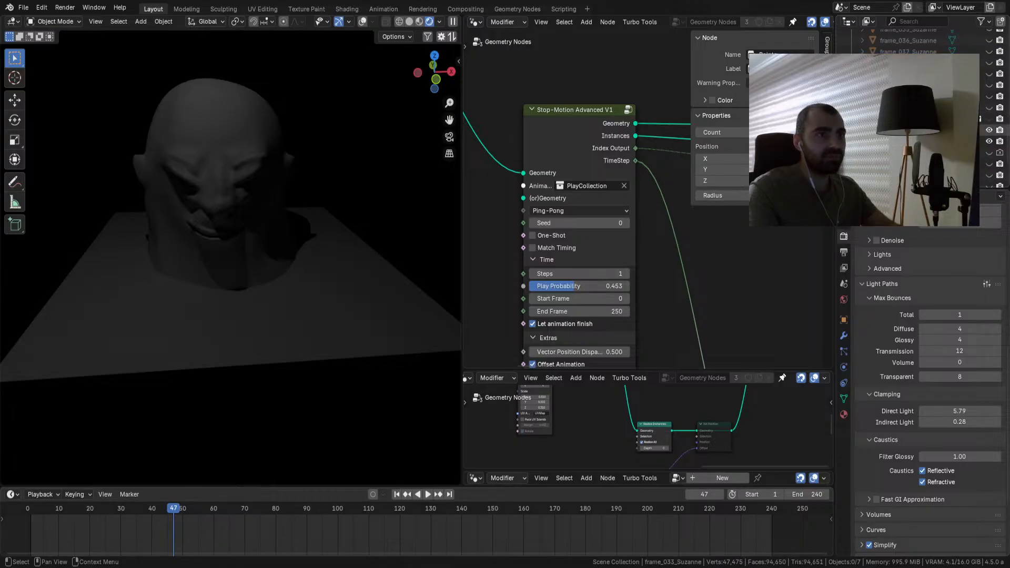
pyautogui.press('x')
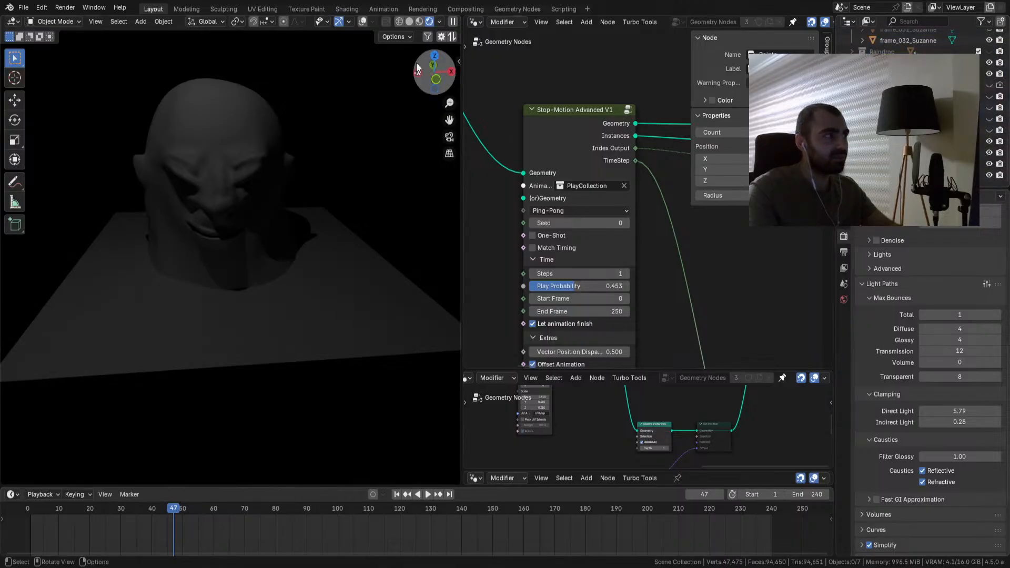
# Step: Save the project as a new incremental version of the file
pyautogui.click(24, 8)
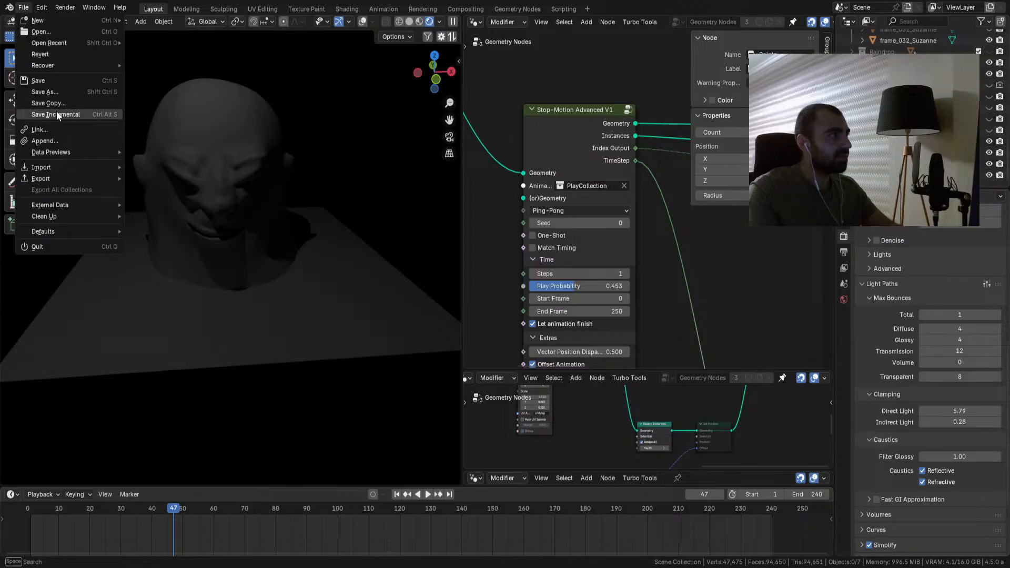
pyautogui.click(55, 114)
# Step: Hide the frame_032_Suzanne object in the viewport and play the clay creature's animation
pyautogui.scroll(4, 232, 158)
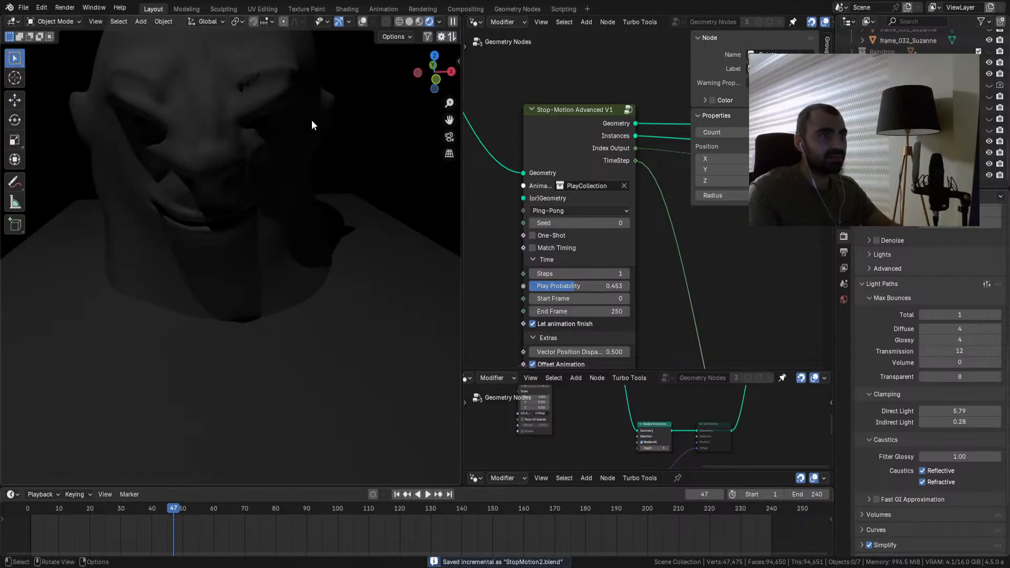
pyautogui.click(235, 115)
pyautogui.press('h')
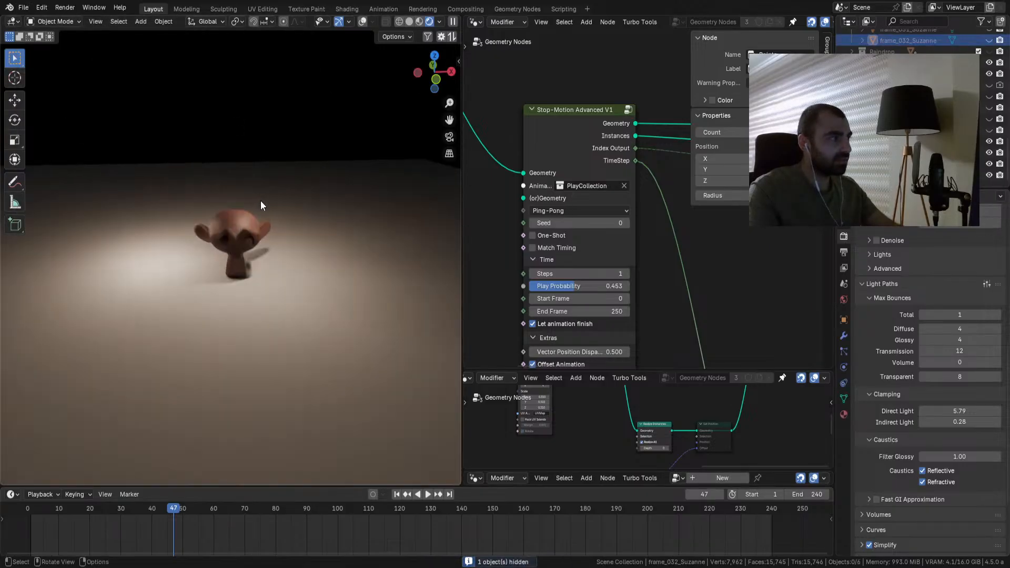
pyautogui.press('space')
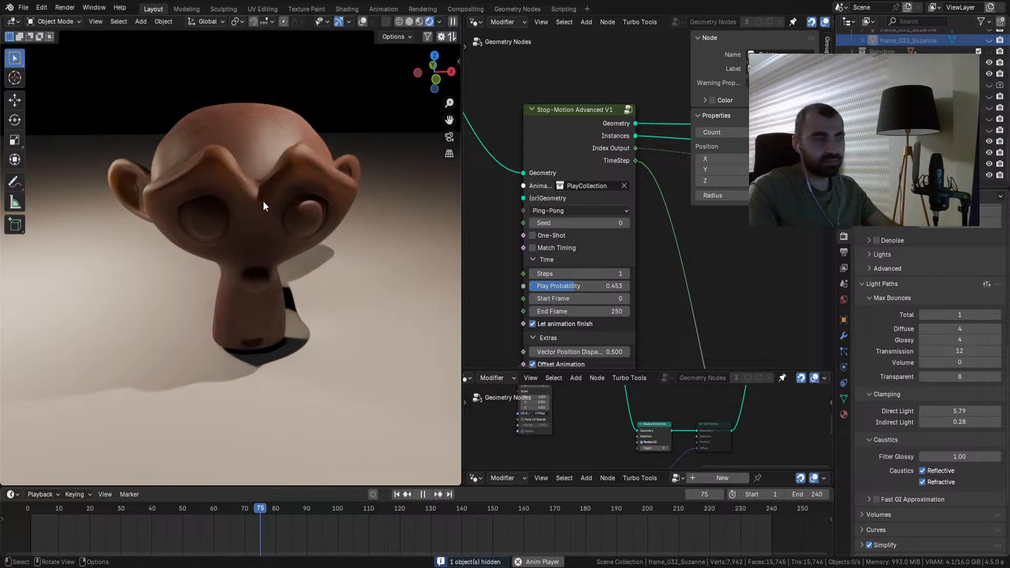
pyautogui.scroll(-1, 687, 281)
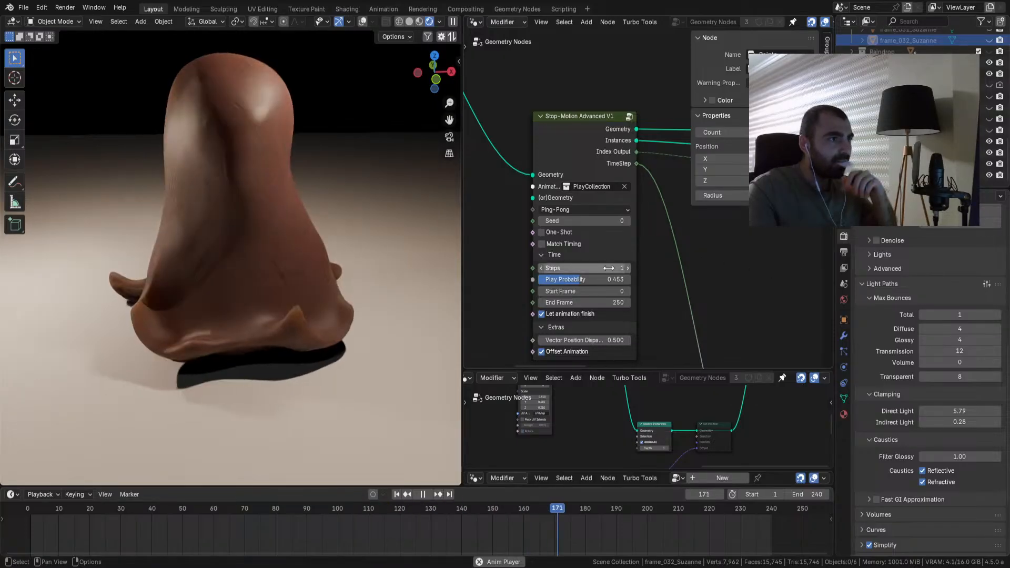
# Step: Enlarge the lower node editor and switch it from geometry nodes to the Shader Editor
pyautogui.scroll(-1, 671, 276)
pyautogui.moveTo(668, 368); pyautogui.dragTo(653, 233)
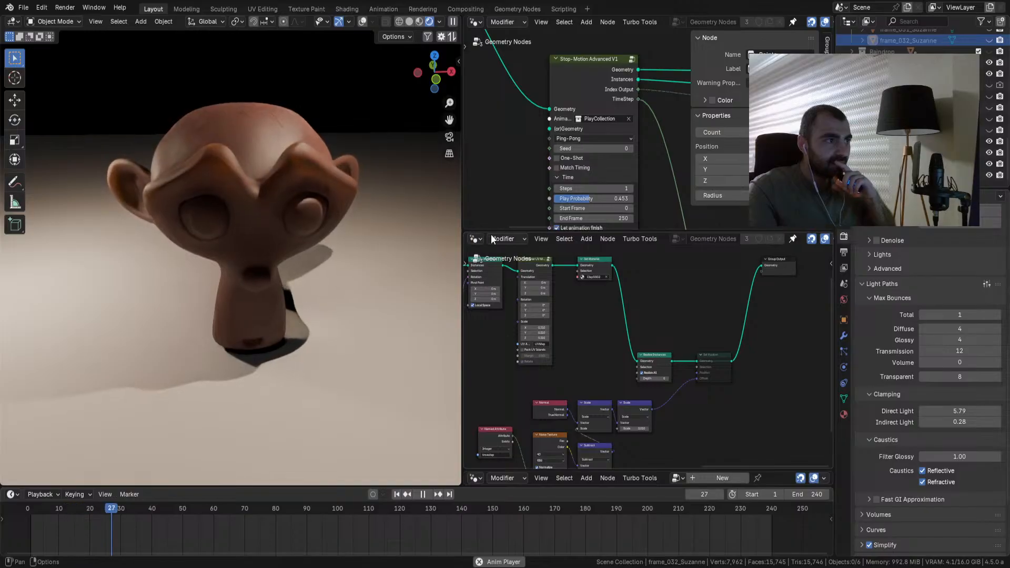
pyautogui.click(476, 239)
pyautogui.click(499, 330)
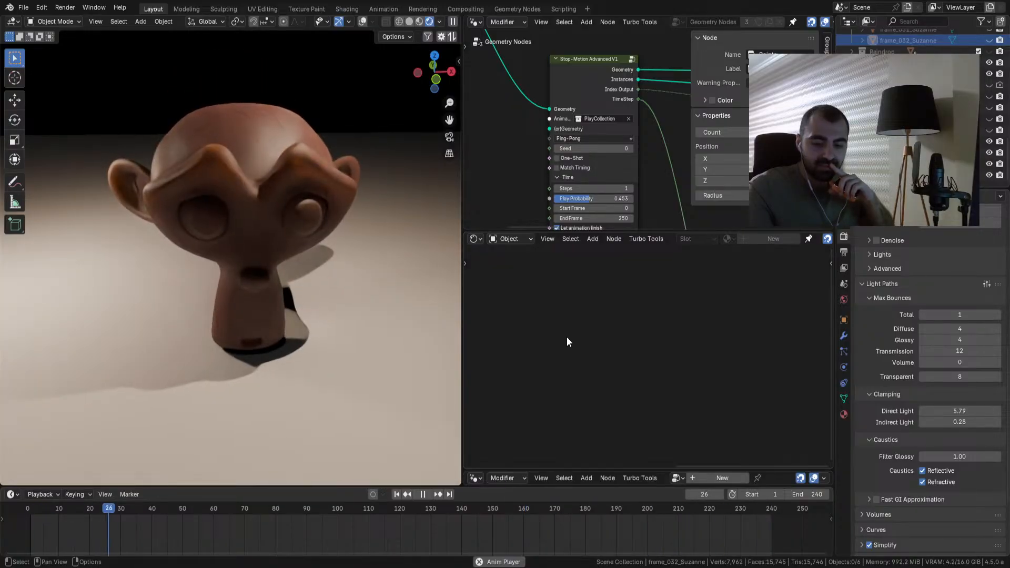
pyautogui.scroll(-8, 532, 162)
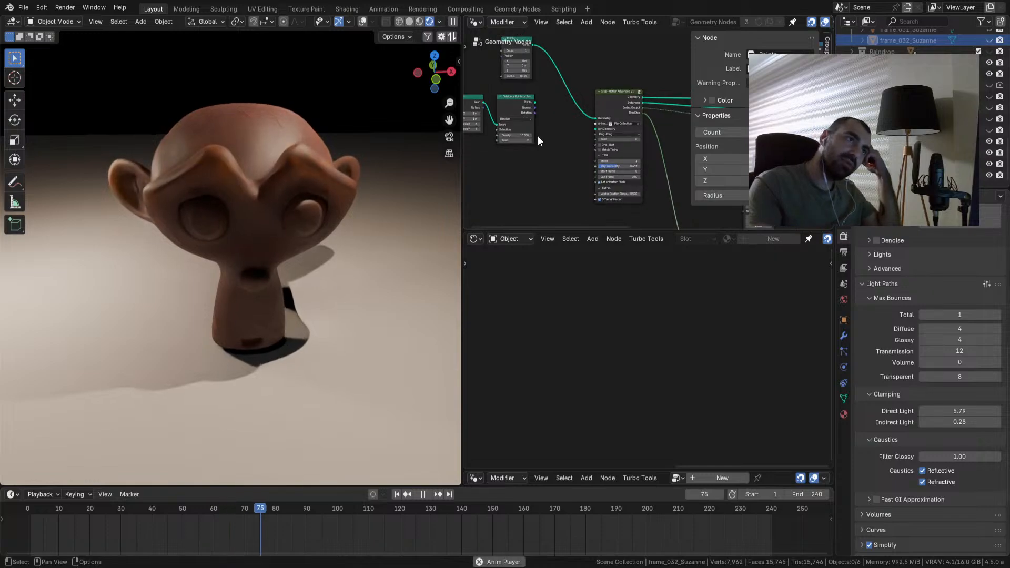
pyautogui.moveTo(539, 137); pyautogui.dragTo(545, 140, button='middle')
pyautogui.scroll(3, 546, 140)
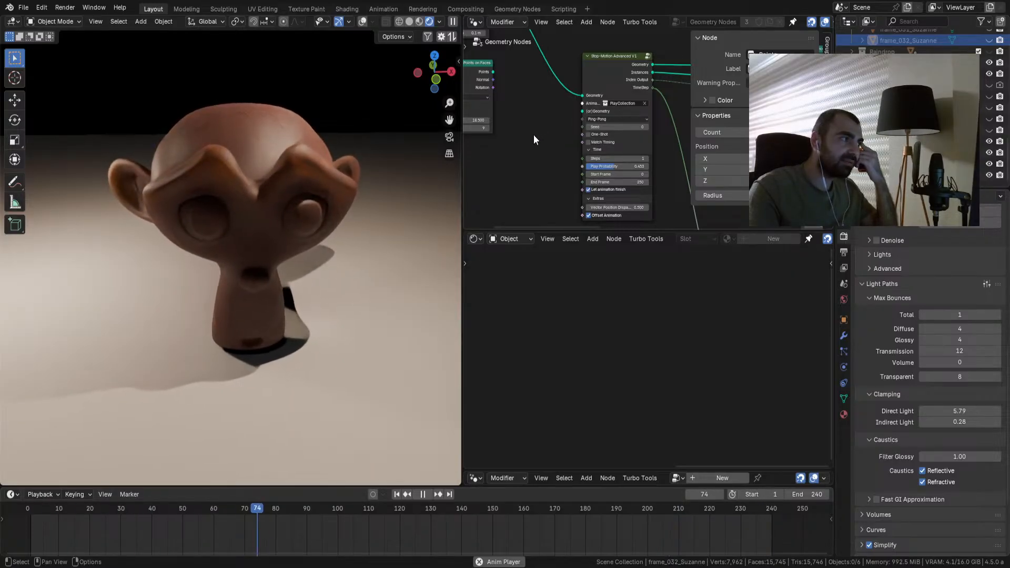
# Step: Select the animated creature and open the node group inside its clay material
pyautogui.click(269, 216)
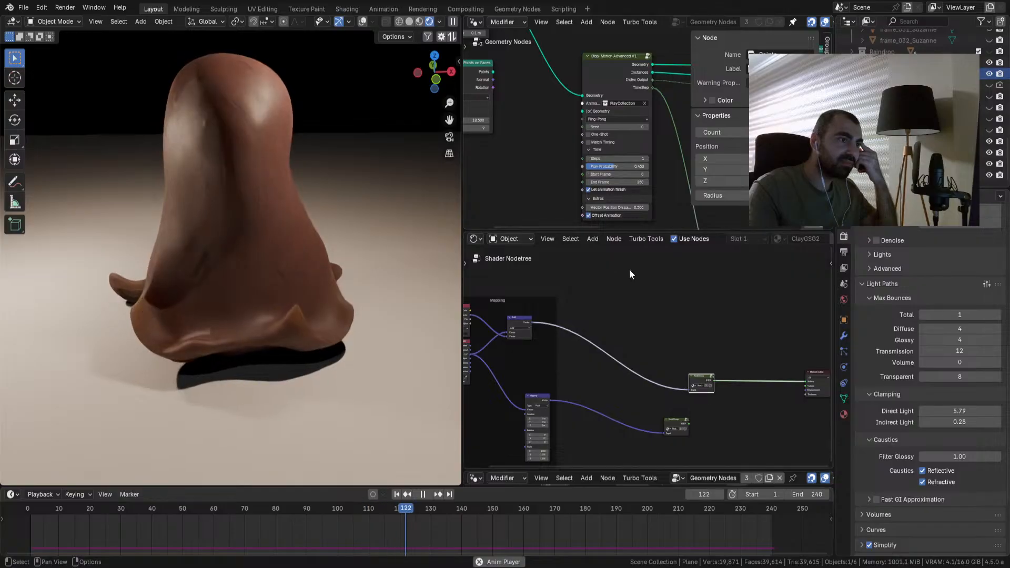
pyautogui.moveTo(690, 344); pyautogui.dragTo(723, 300, button='middle')
pyautogui.scroll(5, 723, 300)
pyautogui.click(742, 337)
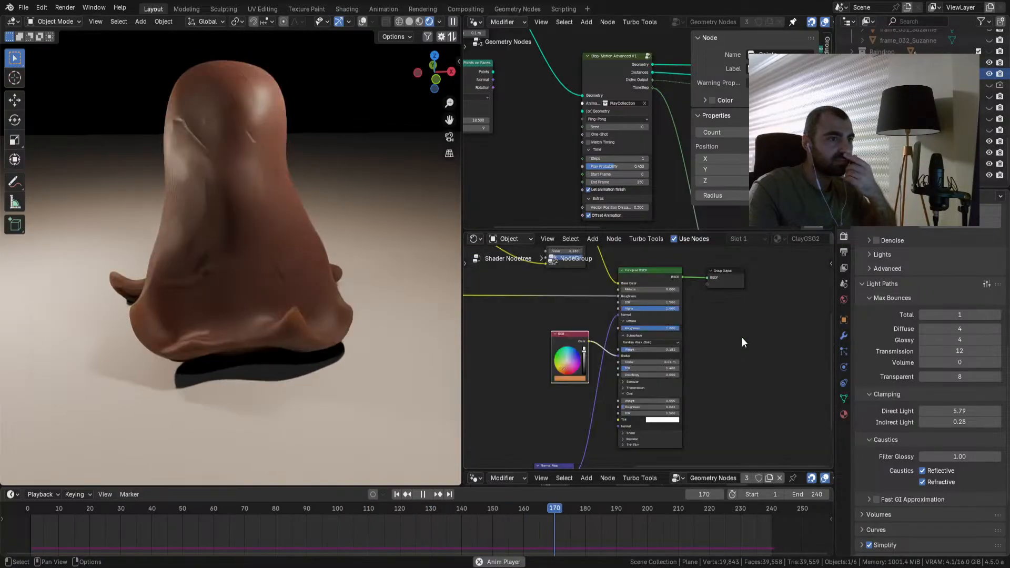
pyautogui.scroll(2, 648, 384)
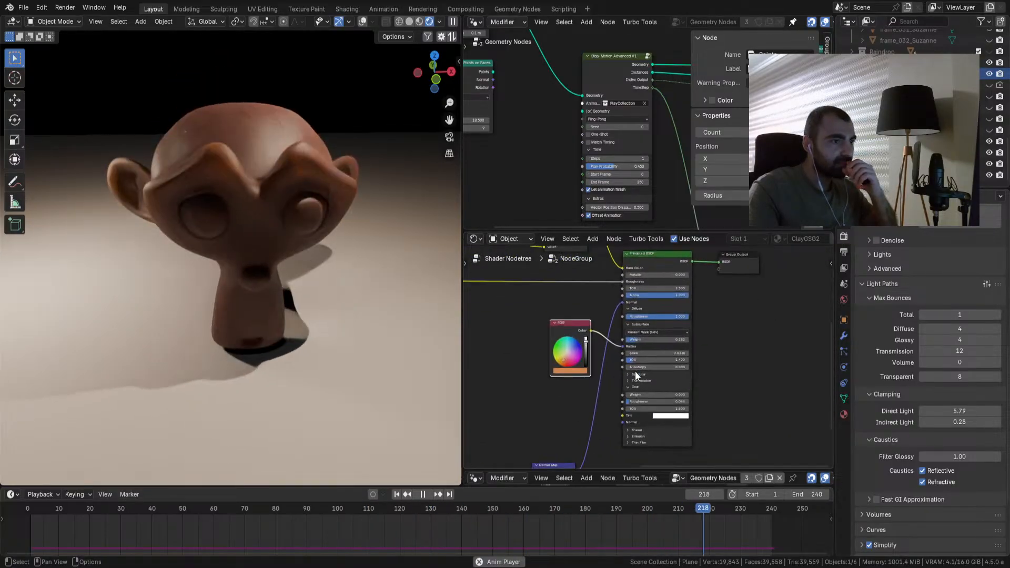
# Step: Set the clay shader's coat weight to 0.277 and its subsurface weight to 0.100
pyautogui.moveTo(644, 402); pyautogui.dragTo(627, 413)
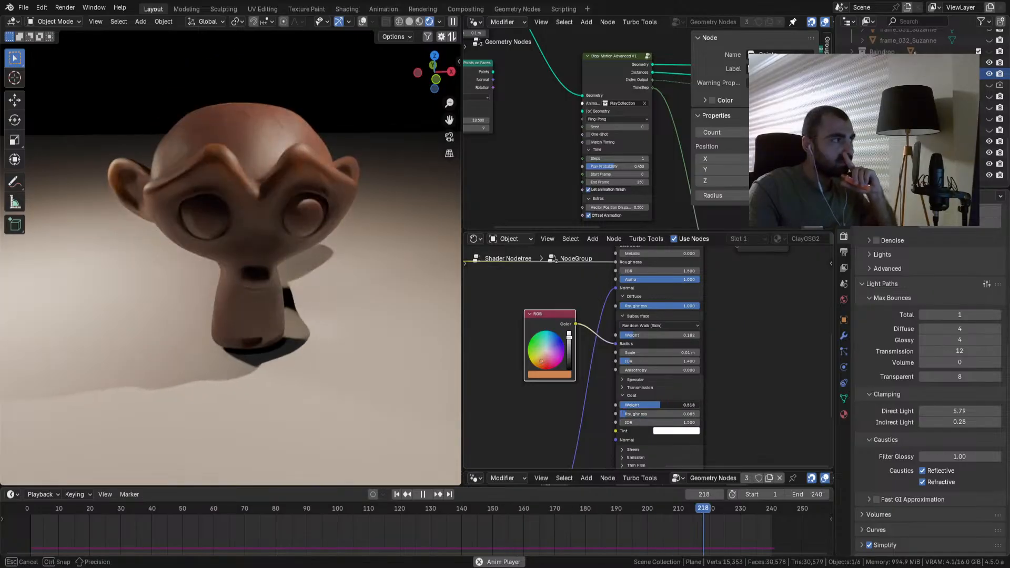
pyautogui.moveTo(649, 406); pyautogui.dragTo(640, 405)
pyautogui.moveTo(632, 336); pyautogui.dragTo(615, 335)
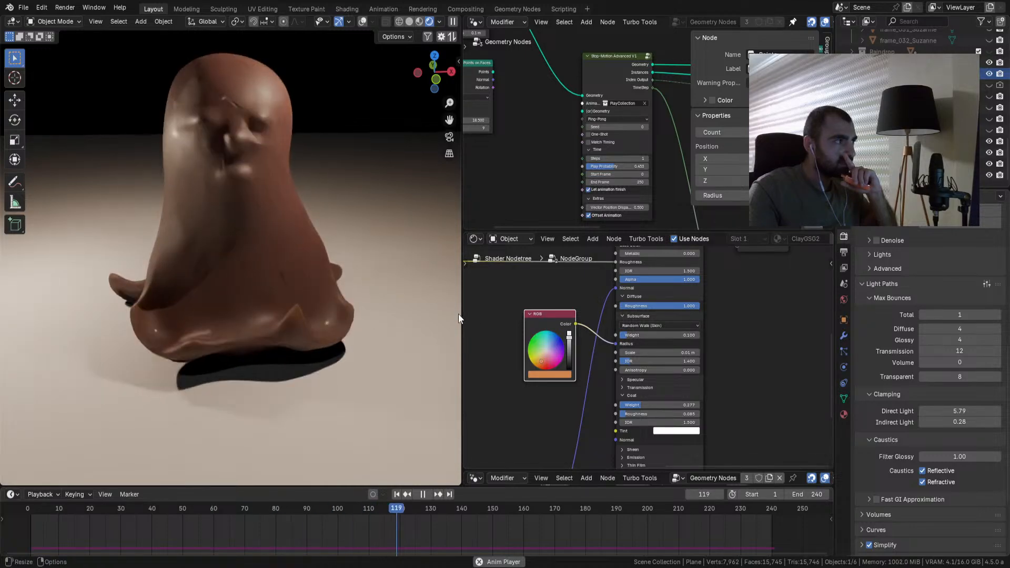
# Step: Enlarge the geometry node editor and set the Stop-Motion Advanced node's steps to 3 while the animation plays
pyautogui.scroll(-5, 592, 387)
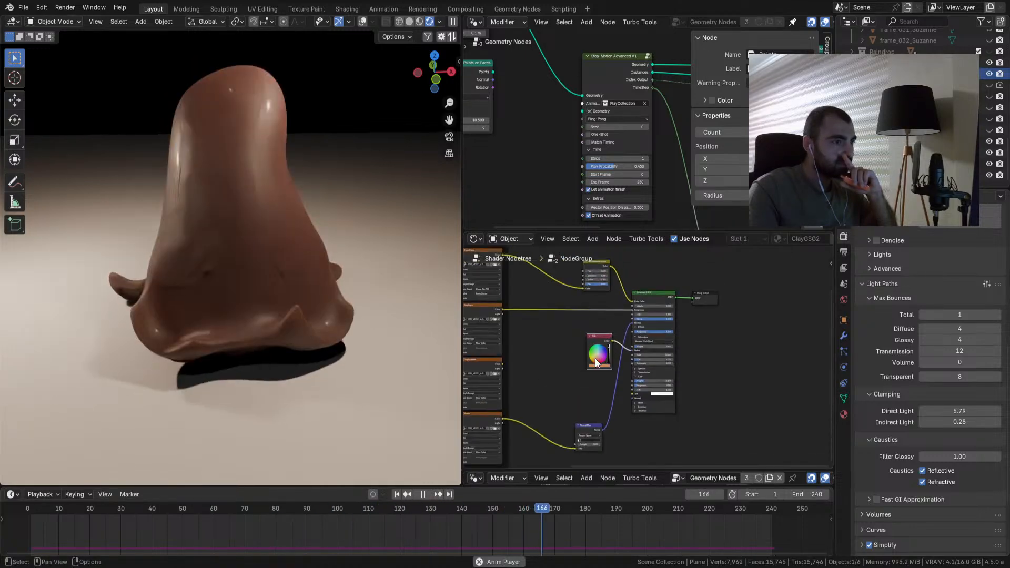
pyautogui.moveTo(592, 387); pyautogui.dragTo(630, 381, button='middle')
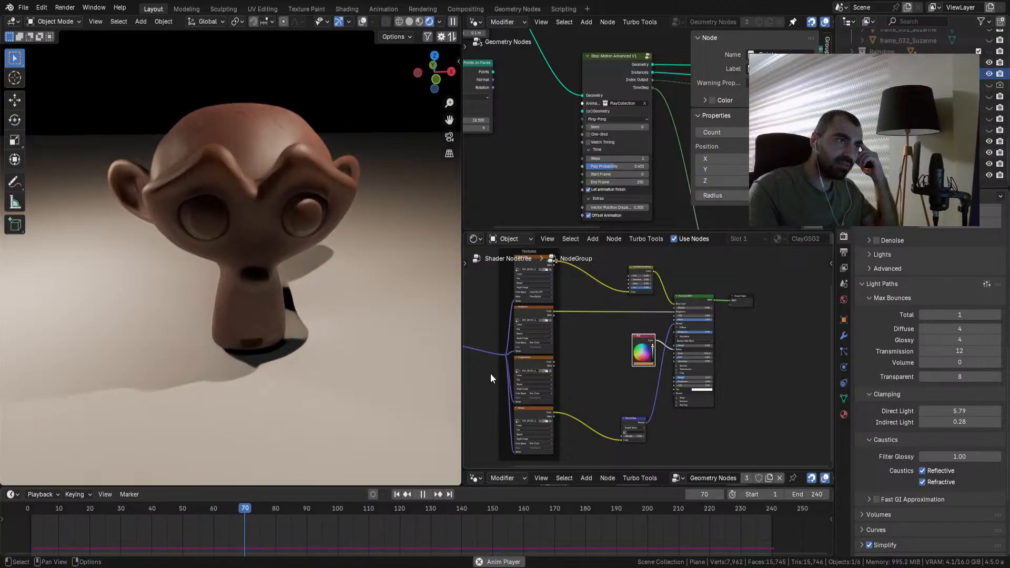
pyautogui.scroll(3, 567, 158)
pyautogui.scroll(1, 567, 146)
pyautogui.moveTo(567, 232); pyautogui.dragTo(566, 409)
pyautogui.moveTo(568, 301); pyautogui.dragTo(594, 291, button='middle')
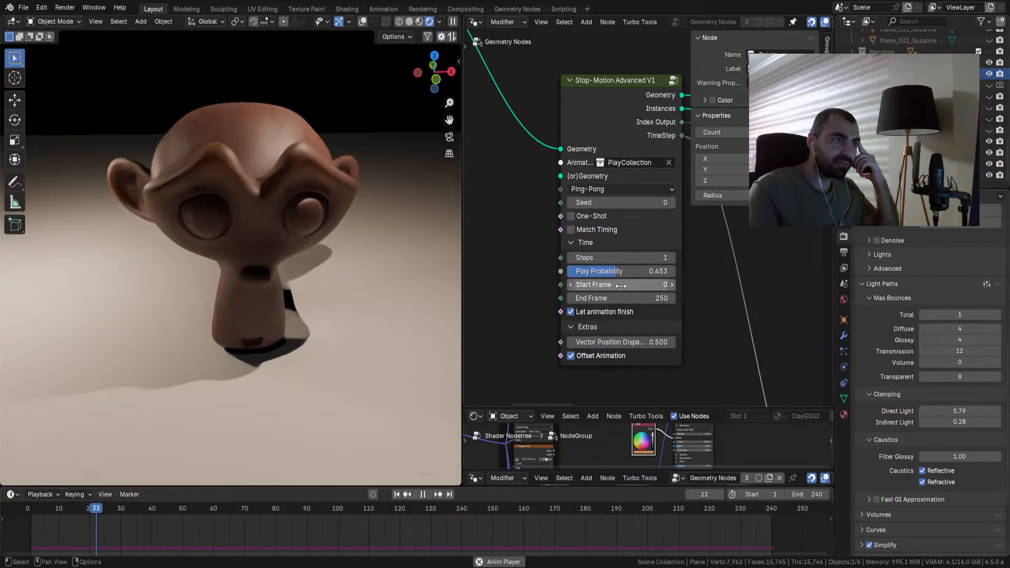
pyautogui.click(672, 258)
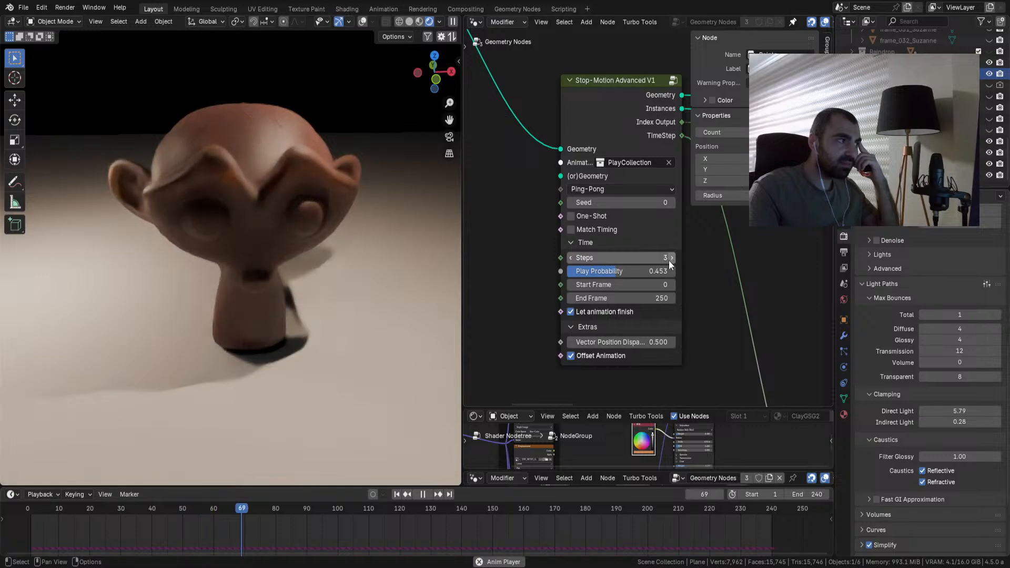
pyautogui.click(672, 258)
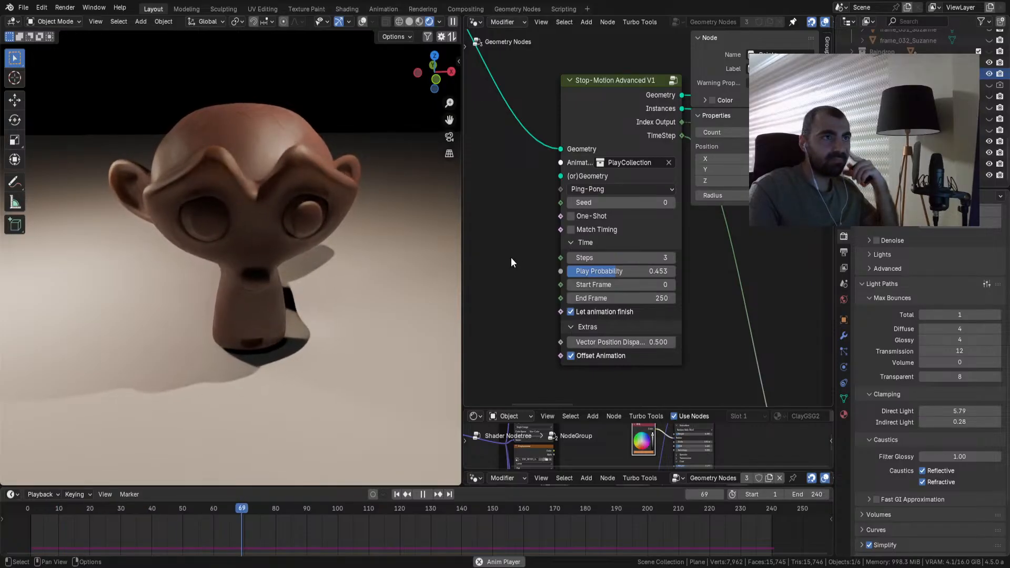
# Step: Show and select frame_032_Suzanne in the Sculpting workspace, and put it into Sculpt Mode
pyautogui.scroll(5, 908, 147)
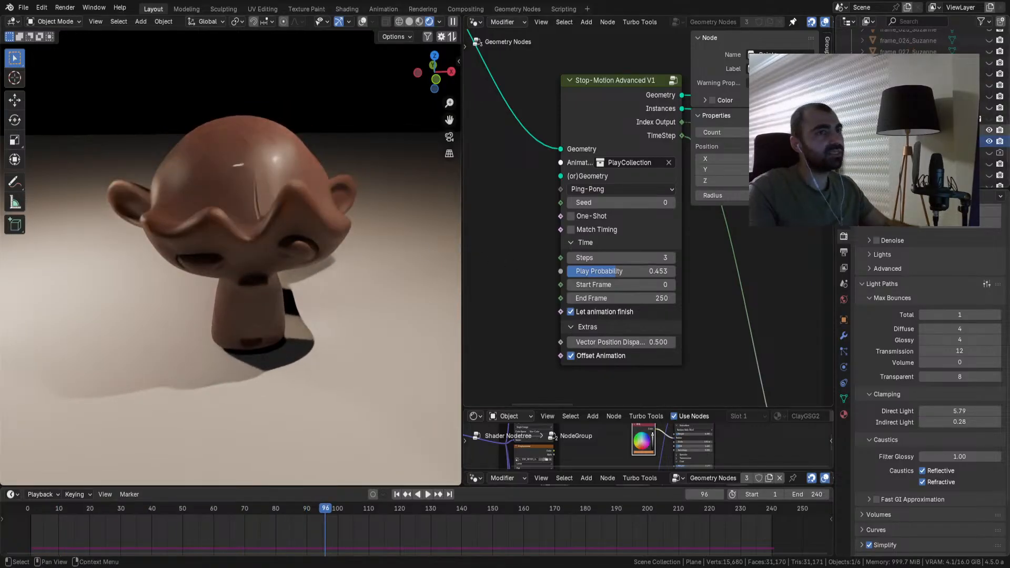
pyautogui.click(908, 153)
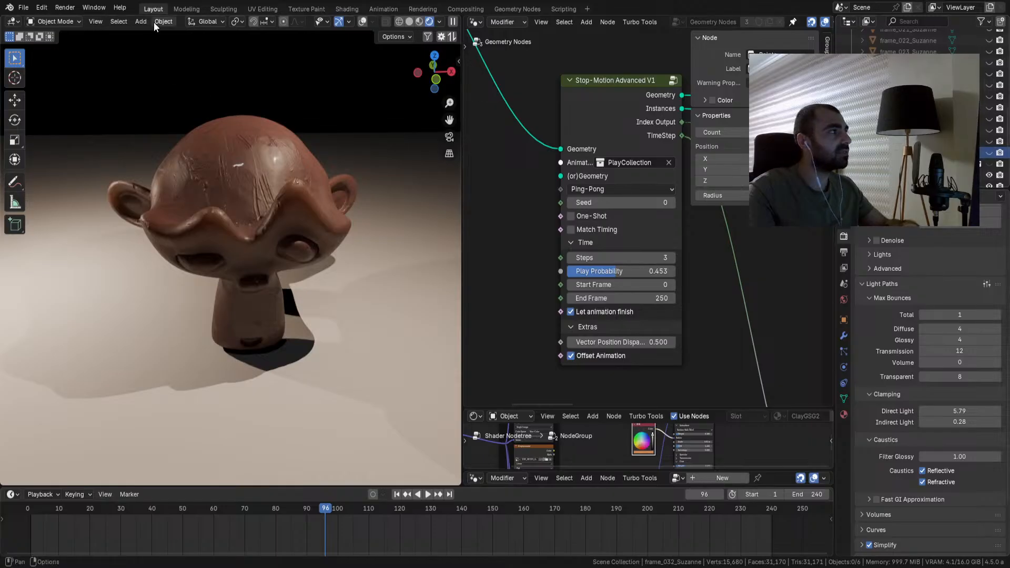
pyautogui.click(223, 8)
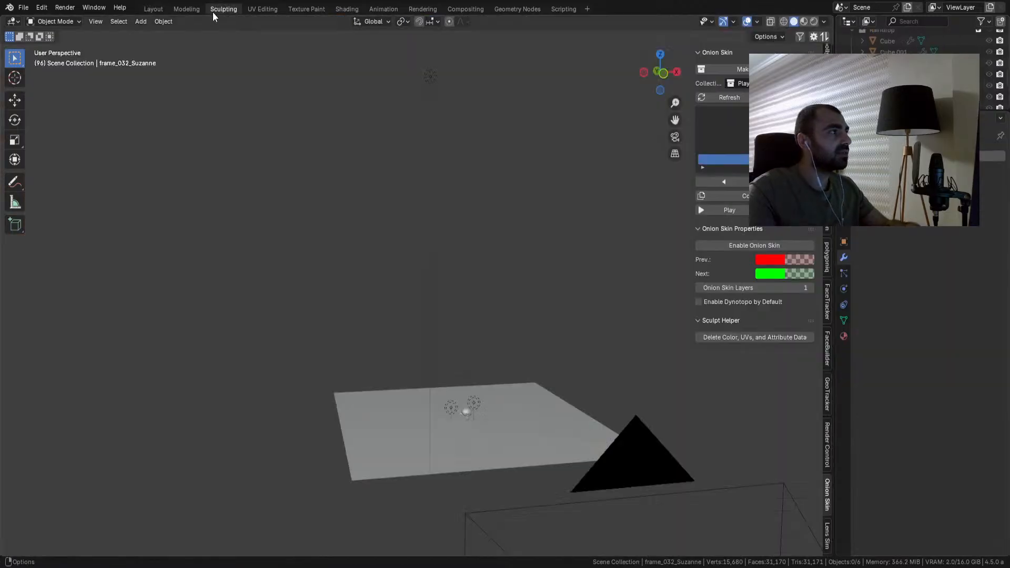
pyautogui.scroll(3, 990, 74)
pyautogui.click(990, 69)
pyautogui.scroll(-3, 989, 71)
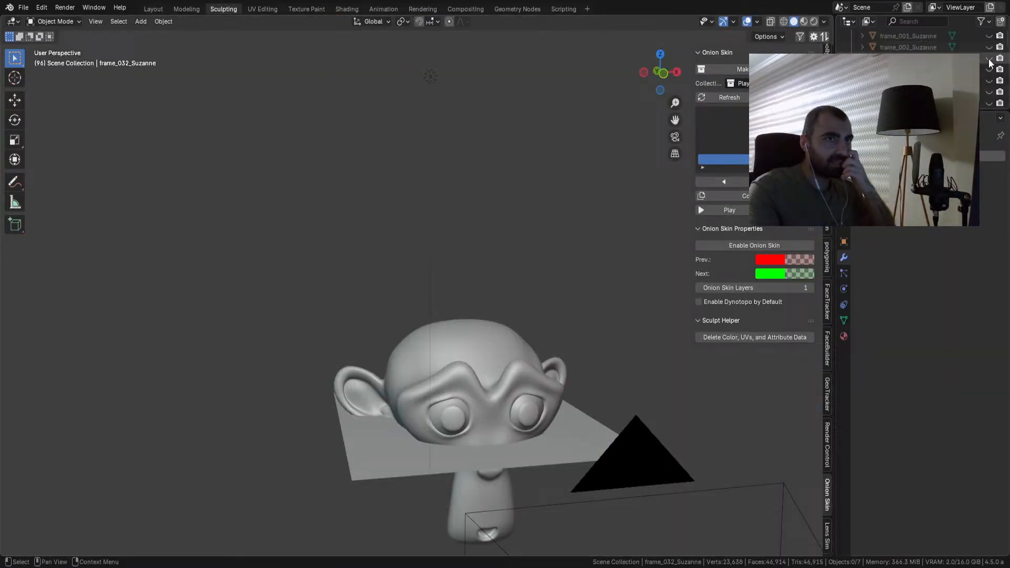
pyautogui.click(988, 69)
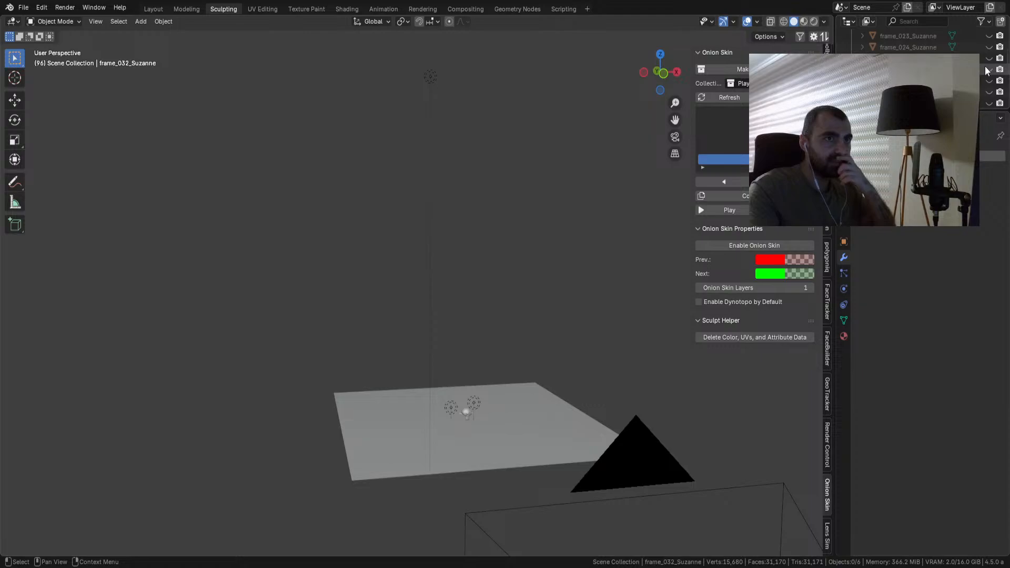
pyautogui.click(989, 70)
pyautogui.click(984, 69)
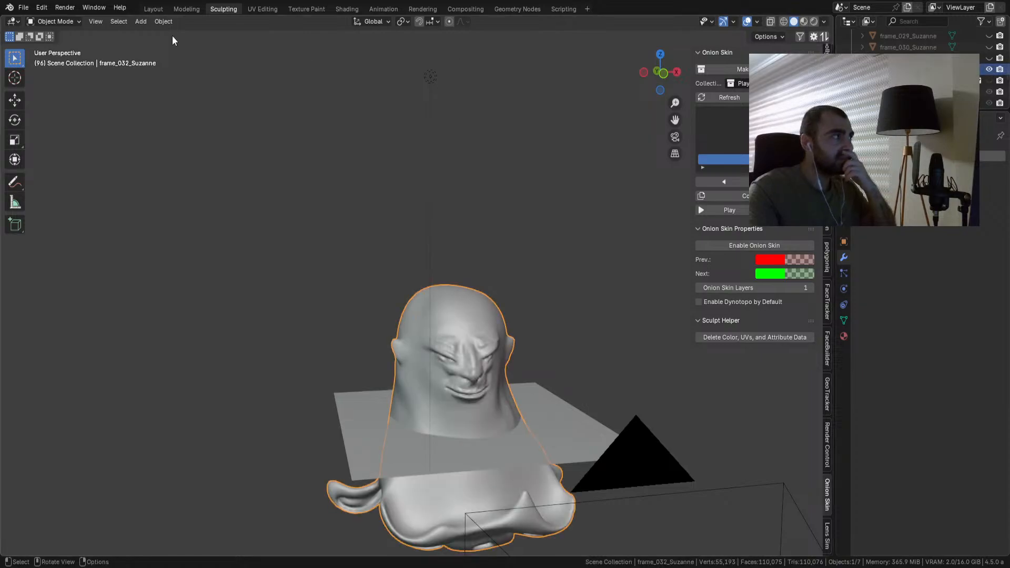
pyautogui.click(62, 21)
pyautogui.click(63, 61)
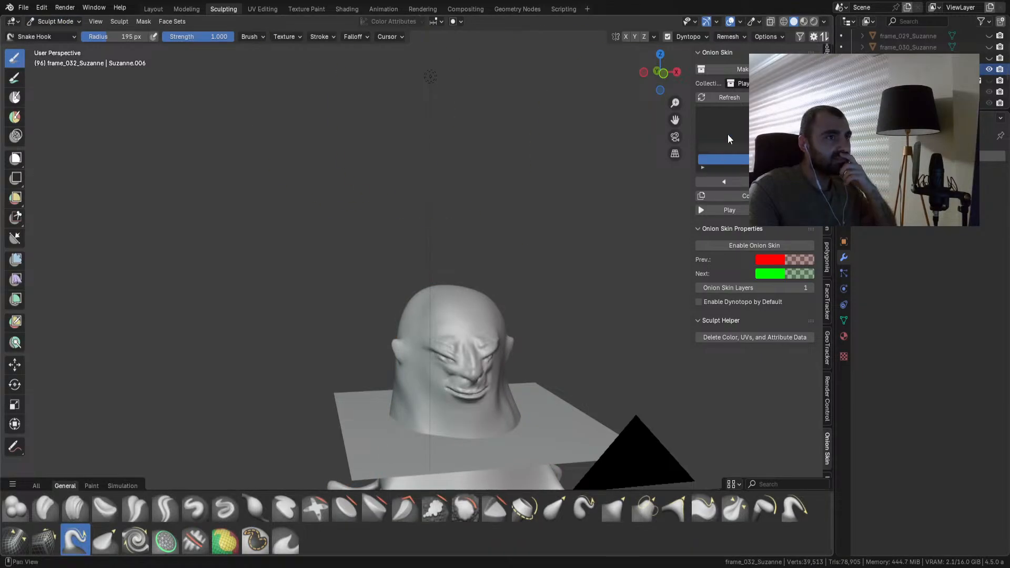
# Step: Refresh the onion skin frame list for the play collection and try enabling the onion skin
pyautogui.click(736, 97)
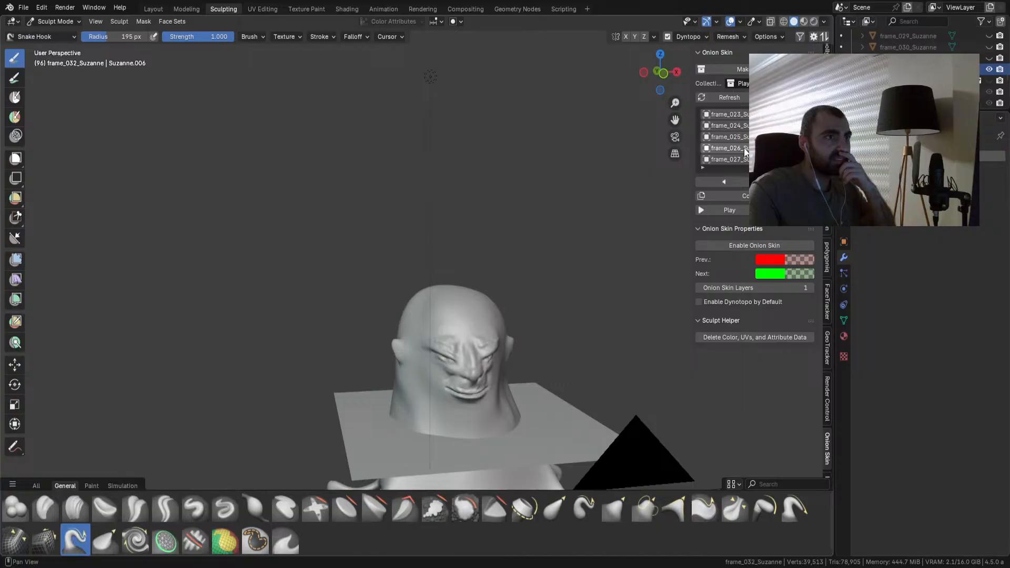
pyautogui.moveTo(507, 331)
pyautogui.mouseDown(button='middle')
pyautogui.moveTo(507, 346)
pyautogui.moveTo(497, 331)
pyautogui.moveTo(504, 345)
pyautogui.moveTo(525, 102)
pyautogui.mouseUp(button='middle')
pyautogui.moveTo(530, 174); pyautogui.dragTo(534, 242, button='middle')
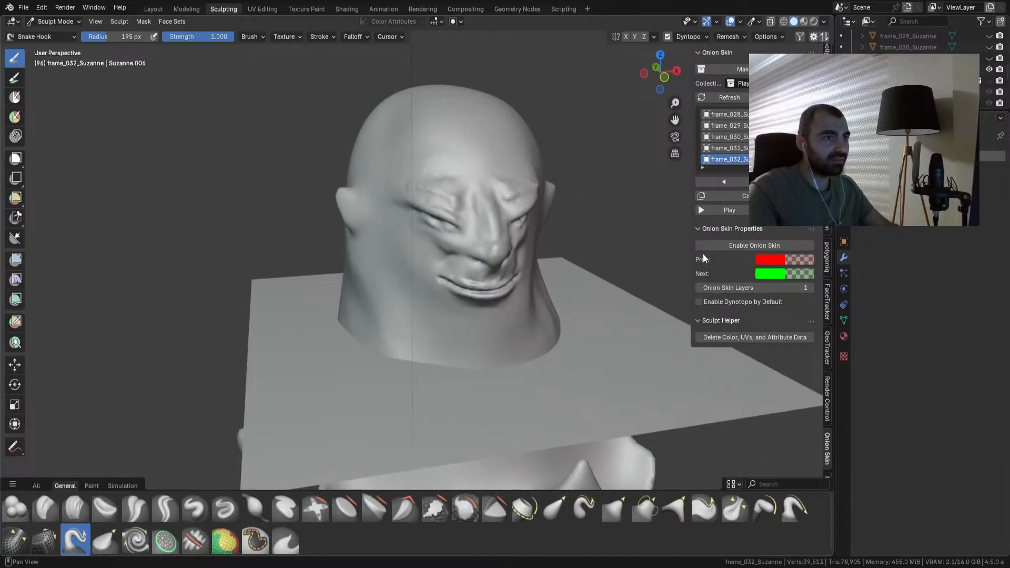
pyautogui.click(735, 244)
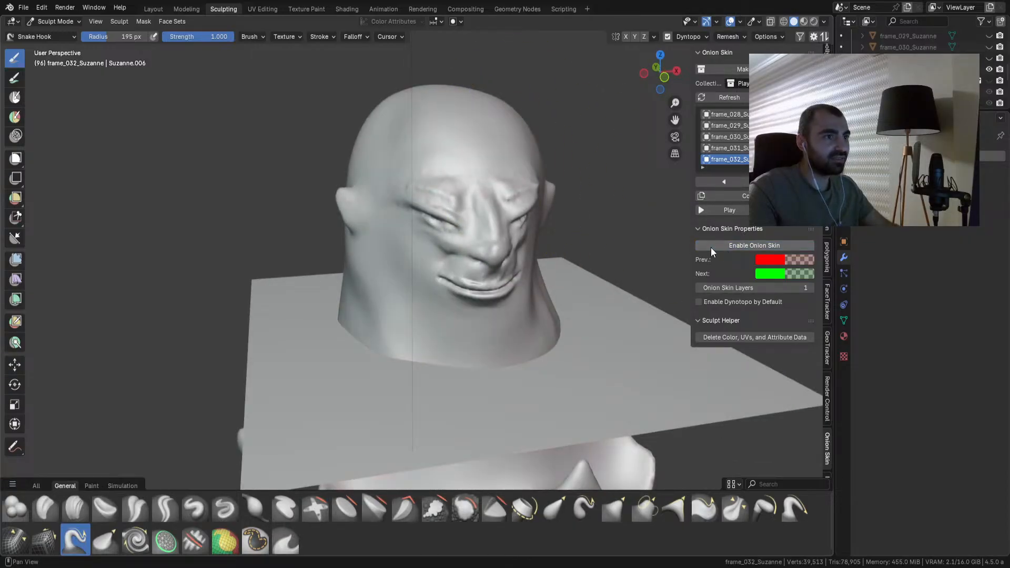
pyautogui.click(724, 248)
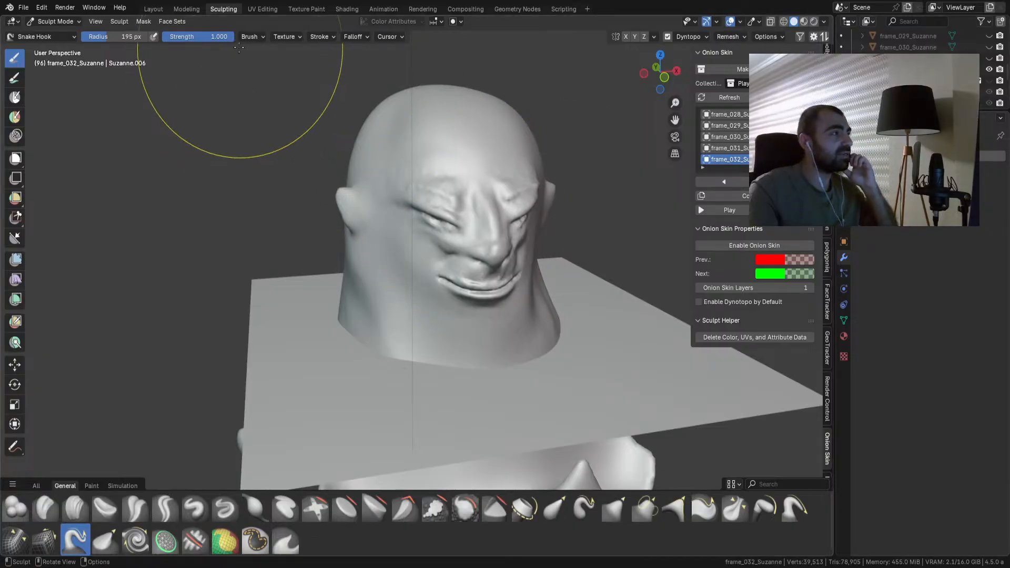
# Step: Return to the Layout workspace and hide the frame_032_Suzanne object in the viewport
pyautogui.click(153, 9)
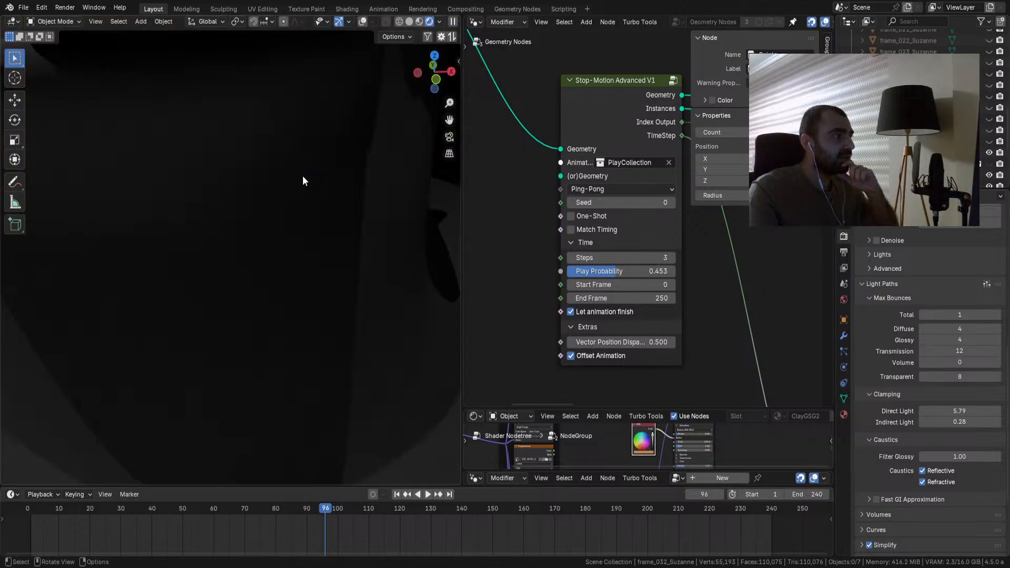
pyautogui.scroll(-4, 302, 175)
pyautogui.click(238, 143)
pyautogui.press('h')
pyautogui.scroll(6, 236, 174)
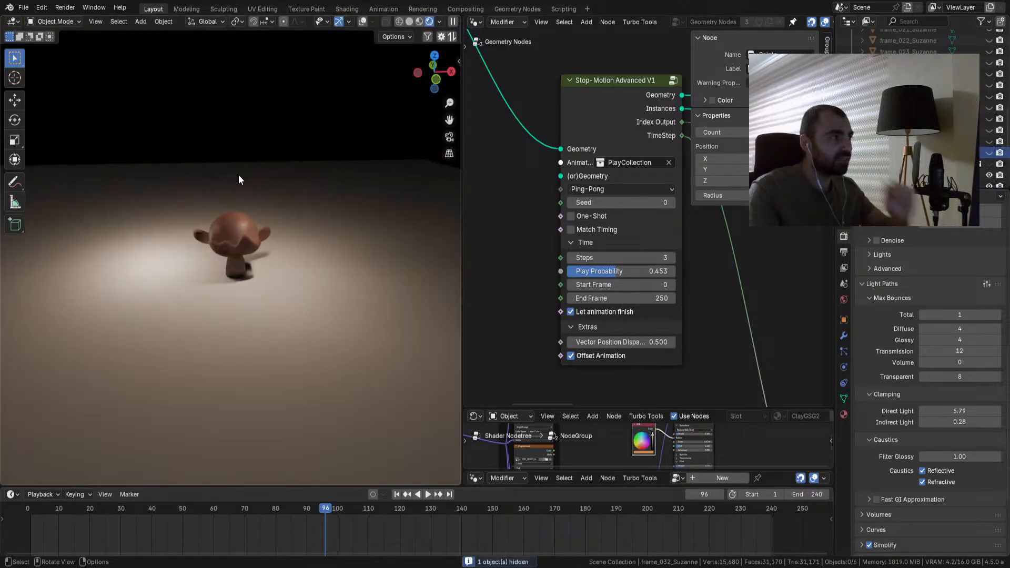
pyautogui.scroll(-3, 239, 177)
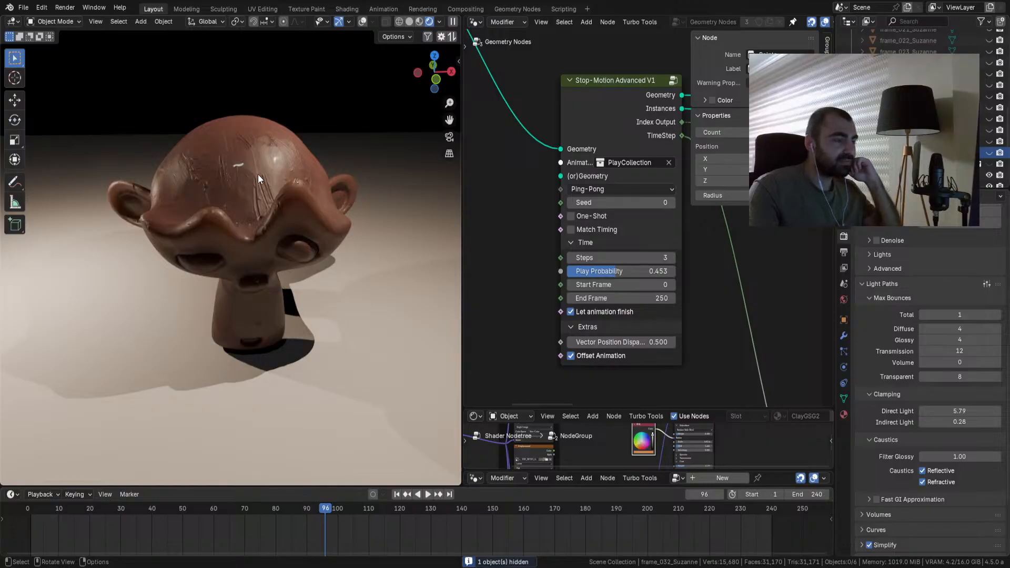
# Step: Try showing the hidden Suzanne frame objects in the viewport, and hide them again
pyautogui.click(263, 175)
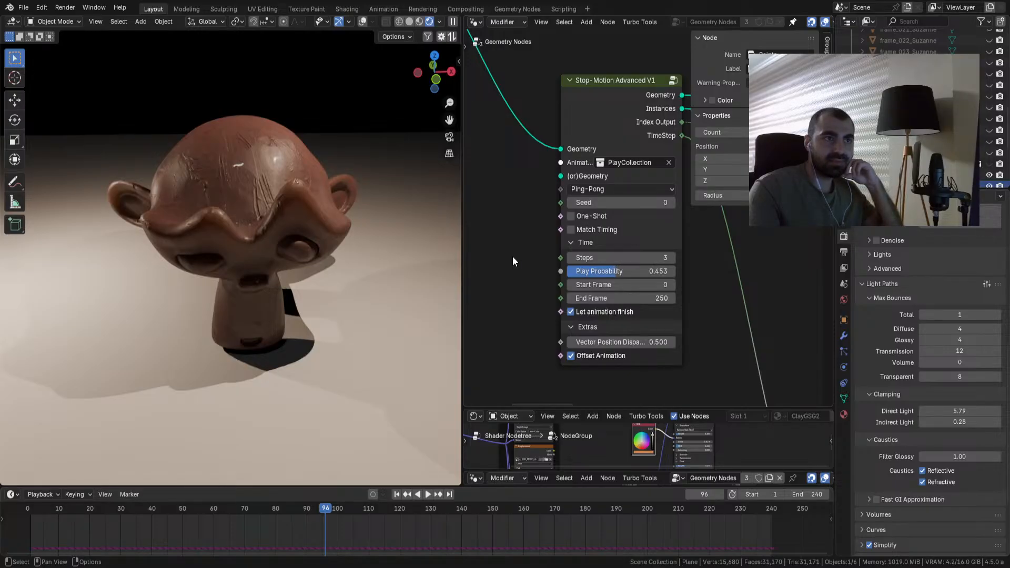
pyautogui.click(913, 153)
pyautogui.scroll(8, 913, 119)
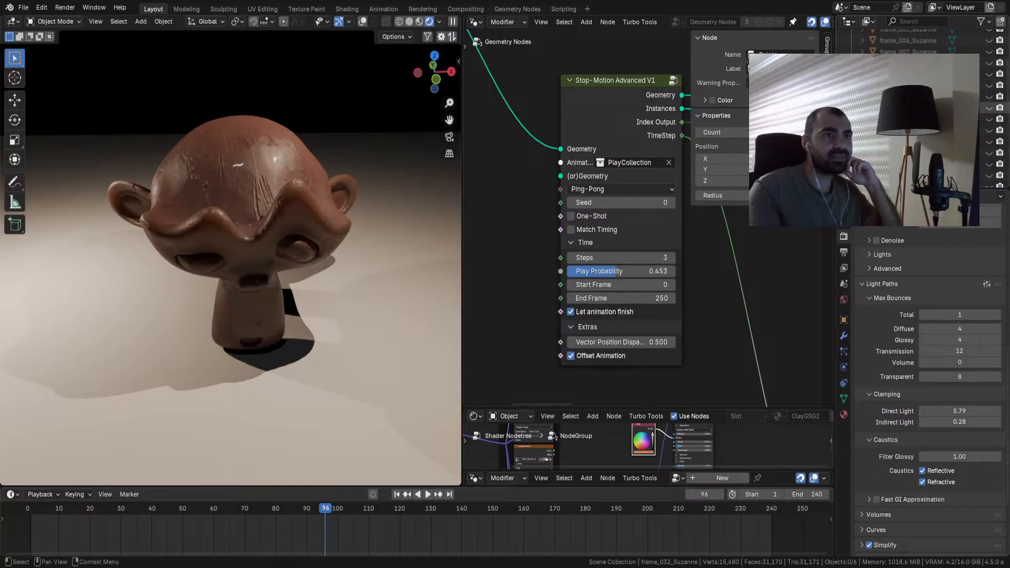
pyautogui.scroll(5, 913, 108)
pyautogui.moveTo(989, 69); pyautogui.dragTo(989, 168)
pyautogui.scroll(-4, 988, 138)
pyautogui.moveTo(990, 94); pyautogui.dragTo(989, 181)
pyautogui.scroll(-4, 988, 176)
pyautogui.moveTo(989, 103); pyautogui.dragTo(988, 145)
pyautogui.scroll(-6, 314, 240)
pyautogui.scroll(2, 295, 223)
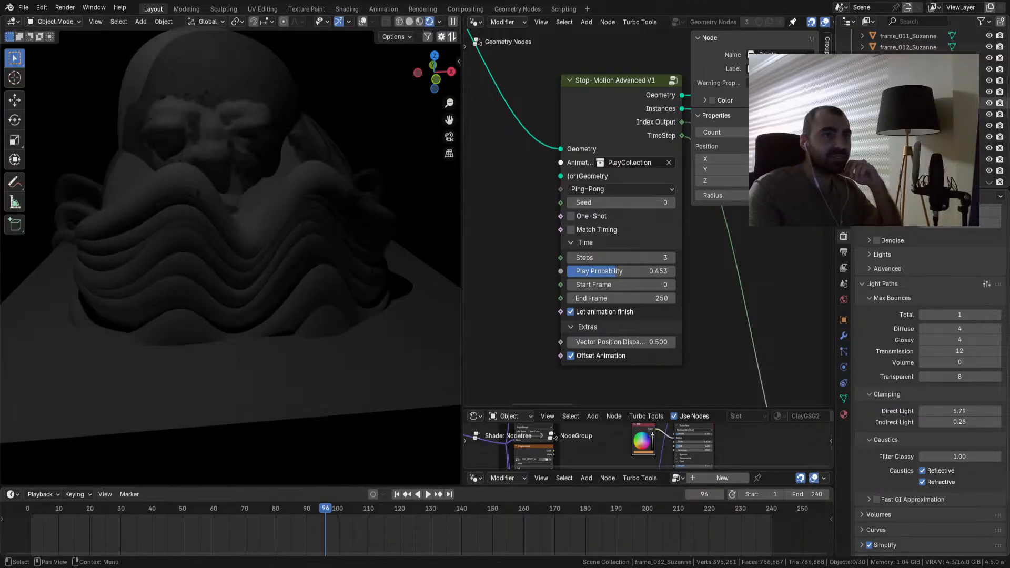
pyautogui.scroll(8, 921, 95)
pyautogui.click(990, 58)
pyautogui.scroll(9, 275, 191)
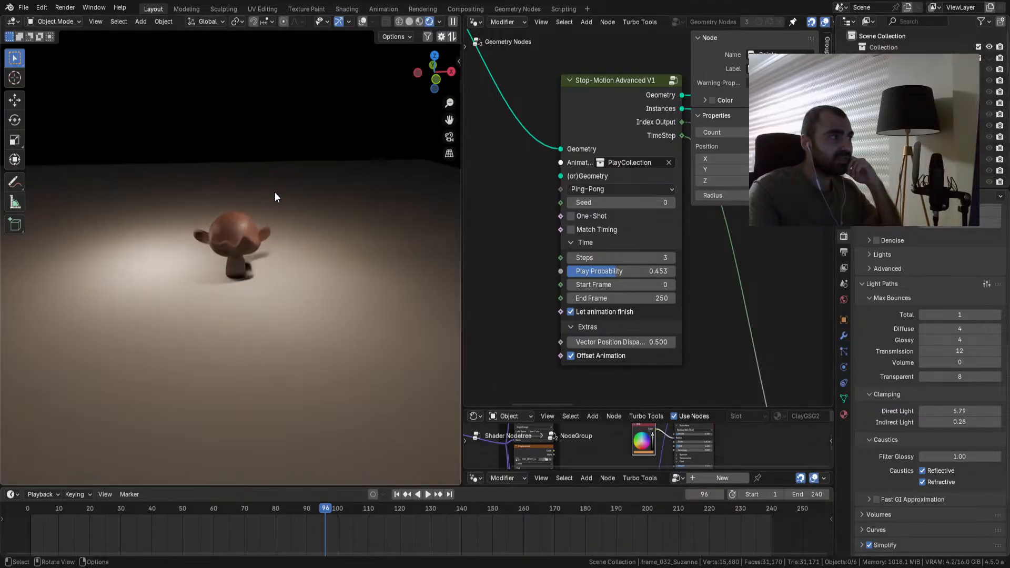
# Step: Add a cube scaled to about 0.412 and a default cone at the world origin
pyautogui.hotkey('shift', 'a')
pyautogui.moveTo(284, 210)
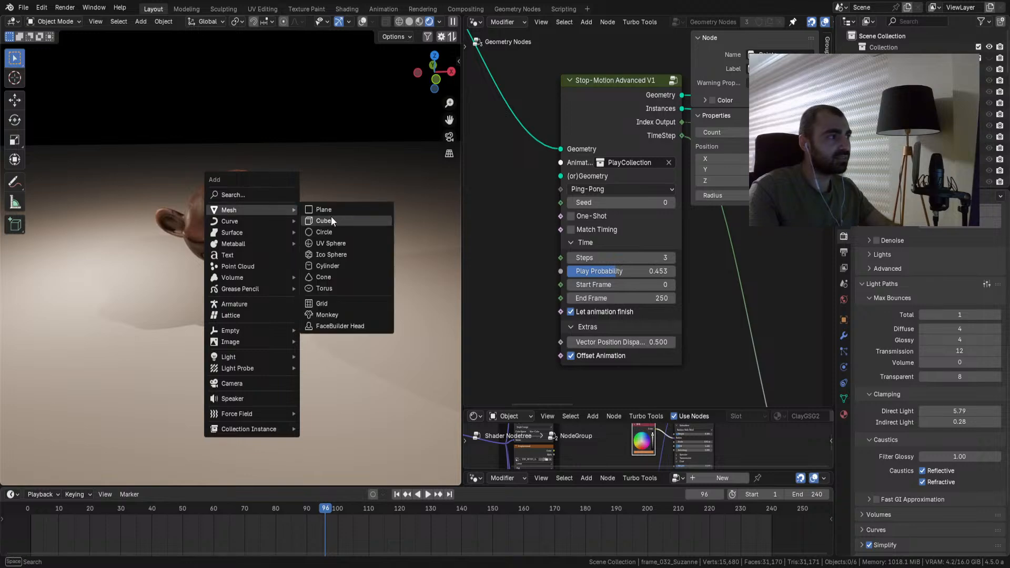
pyautogui.click(330, 218)
pyautogui.press('s')
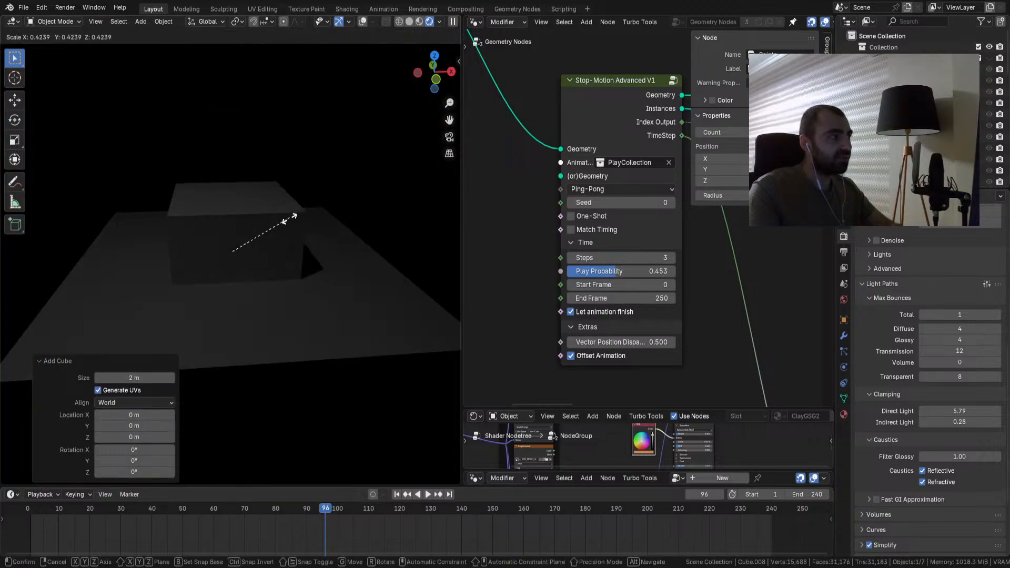
pyautogui.click(267, 227)
pyautogui.scroll(5, 267, 227)
pyautogui.scroll(-8, 894, 121)
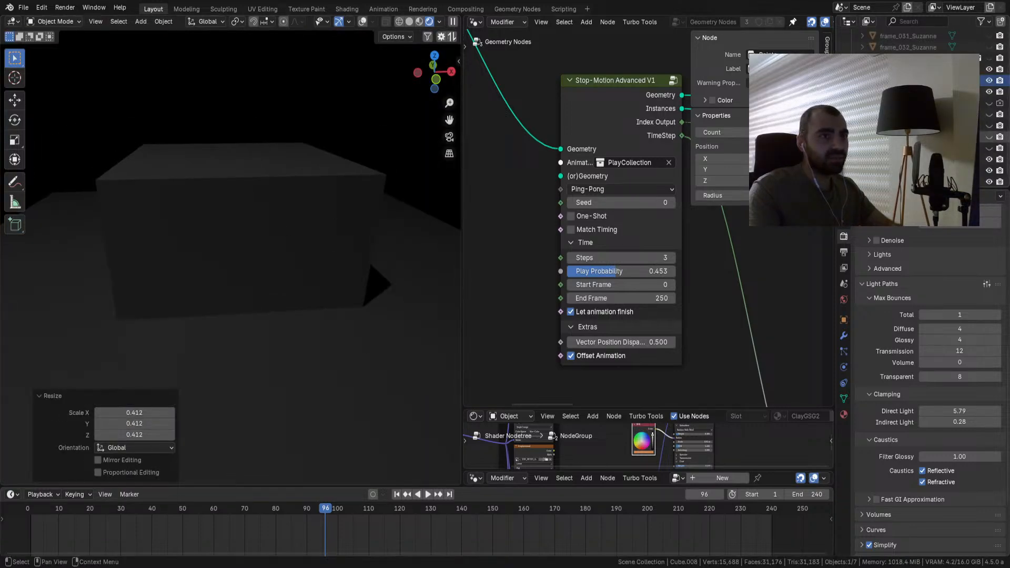
pyautogui.hotkey('shift', 'a')
pyautogui.moveTo(233, 233)
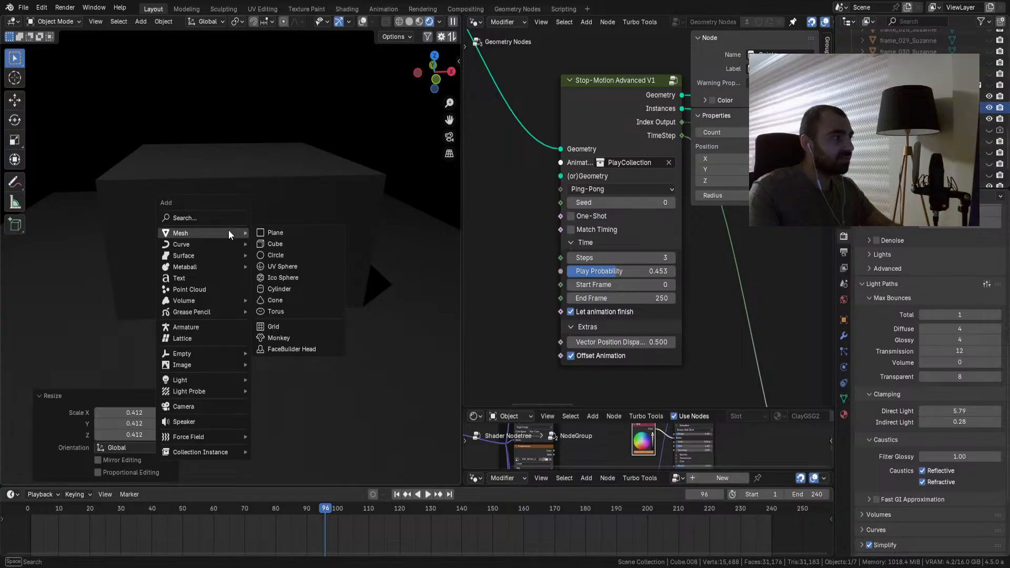
pyautogui.click(278, 301)
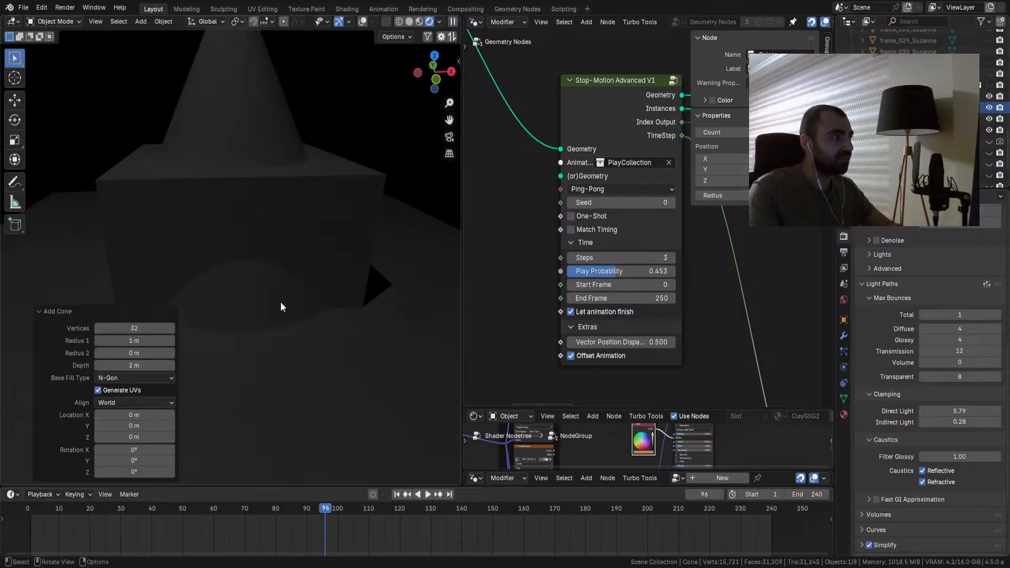
# Step: Move the new cube and cone into a new collection named play, and hide it from the viewport
pyautogui.keyDown('shift'); pyautogui.click(903, 119); pyautogui.keyUp('shift')
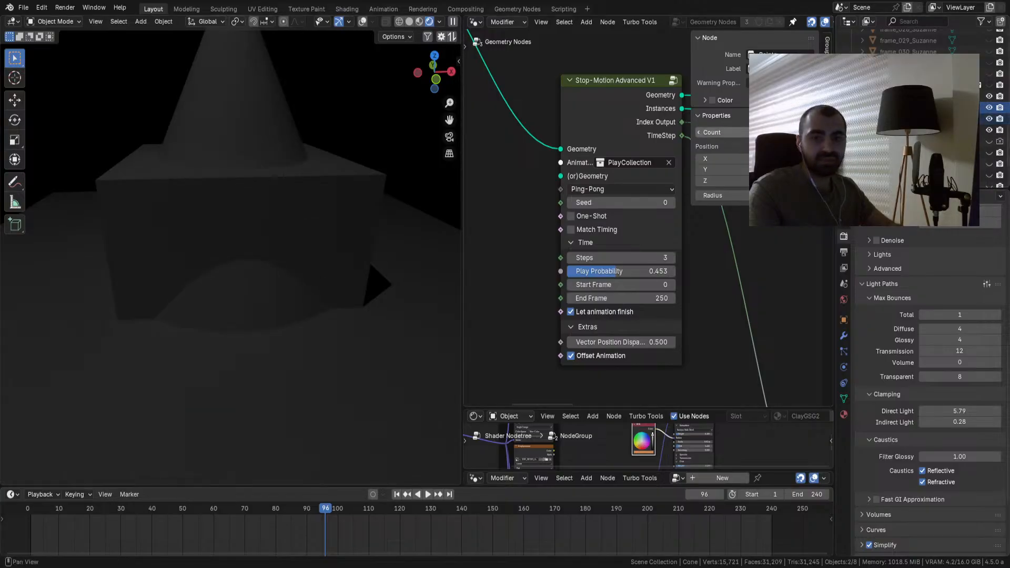
pyautogui.press('m')
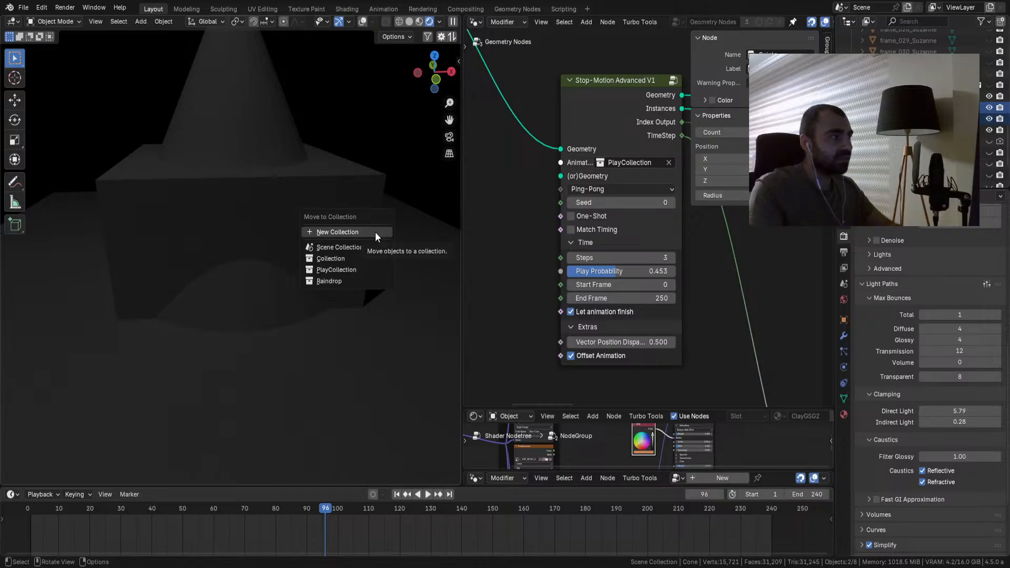
pyautogui.click(376, 232)
pyautogui.write('play')
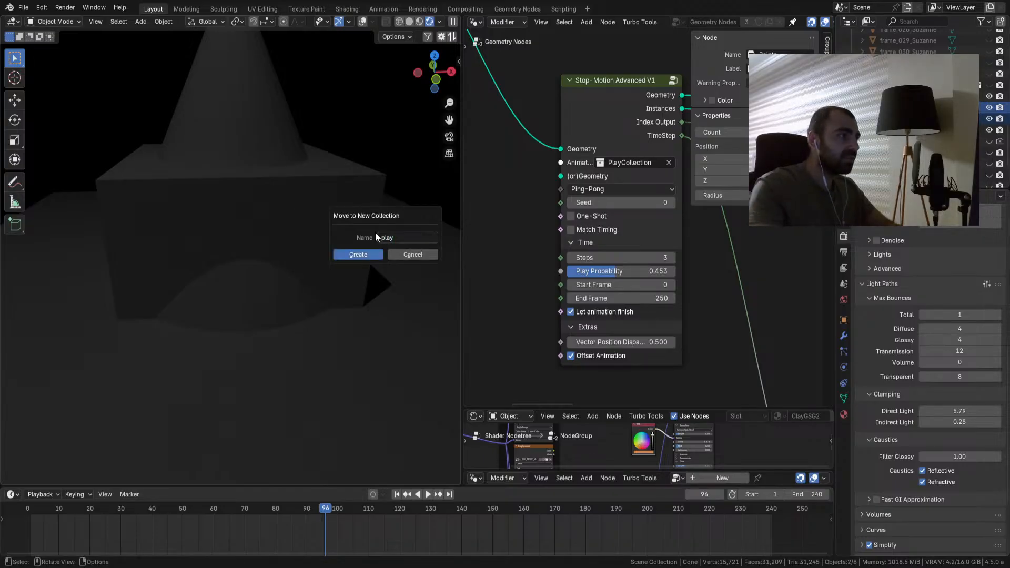
pyautogui.click(359, 256)
pyautogui.press('h')
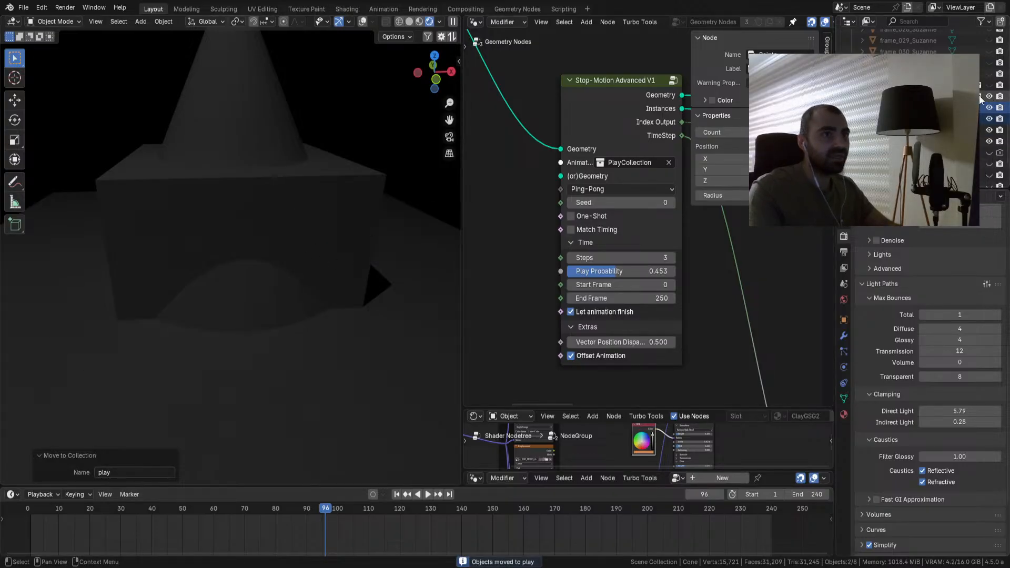
# Step: Select the clay creature's geometry node object and set the Stop-Motion Advanced node's animation collection to play
pyautogui.click(249, 238)
pyautogui.click(601, 189)
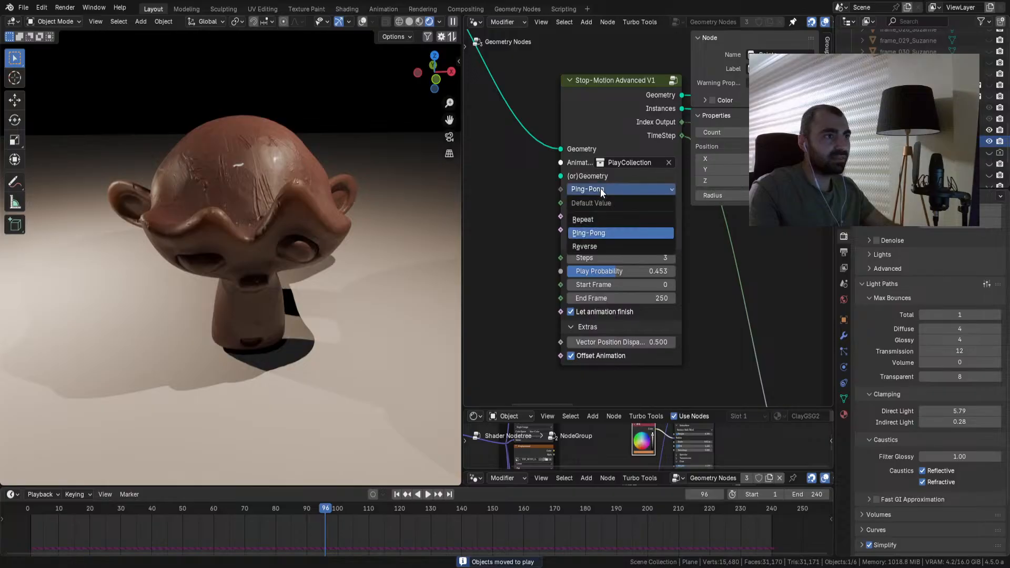
pyautogui.click(627, 163)
pyautogui.click(621, 195)
# Step: Set the Stop-Motion Advanced node's steps to 5 while the animation plays, and stop the playback
pyautogui.press('space')
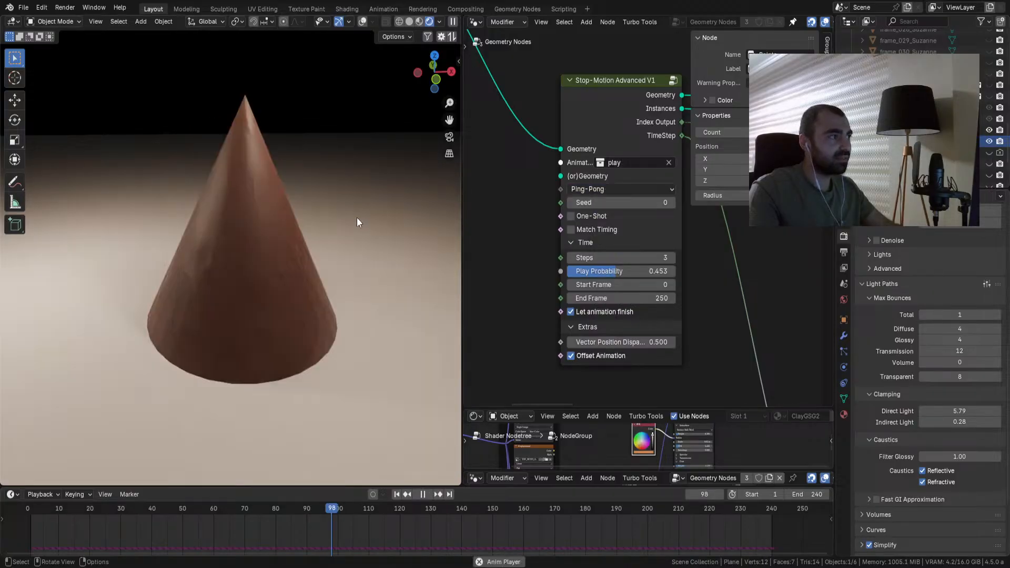
pyautogui.click(671, 259)
pyautogui.click(669, 260)
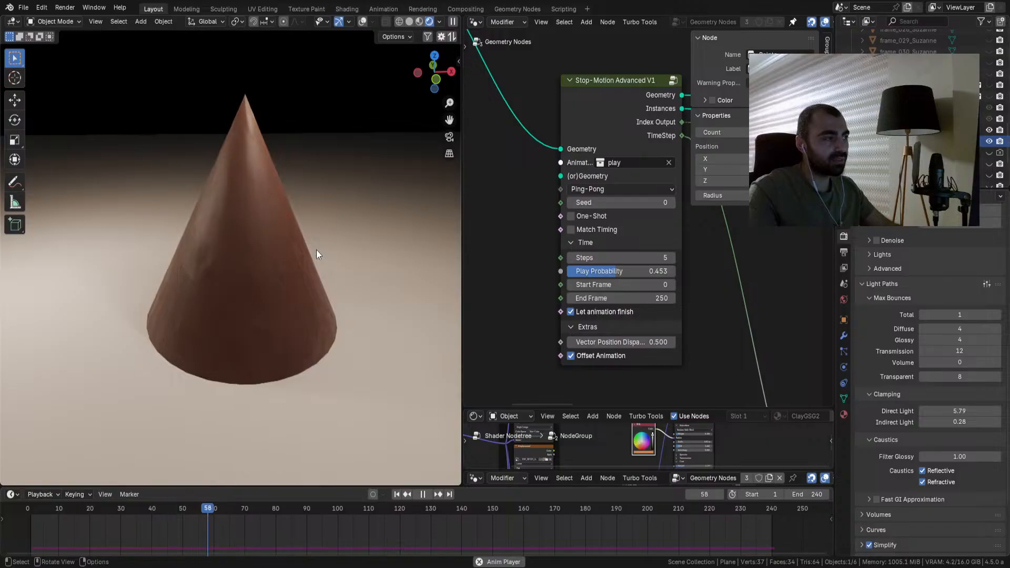
pyautogui.press('space')
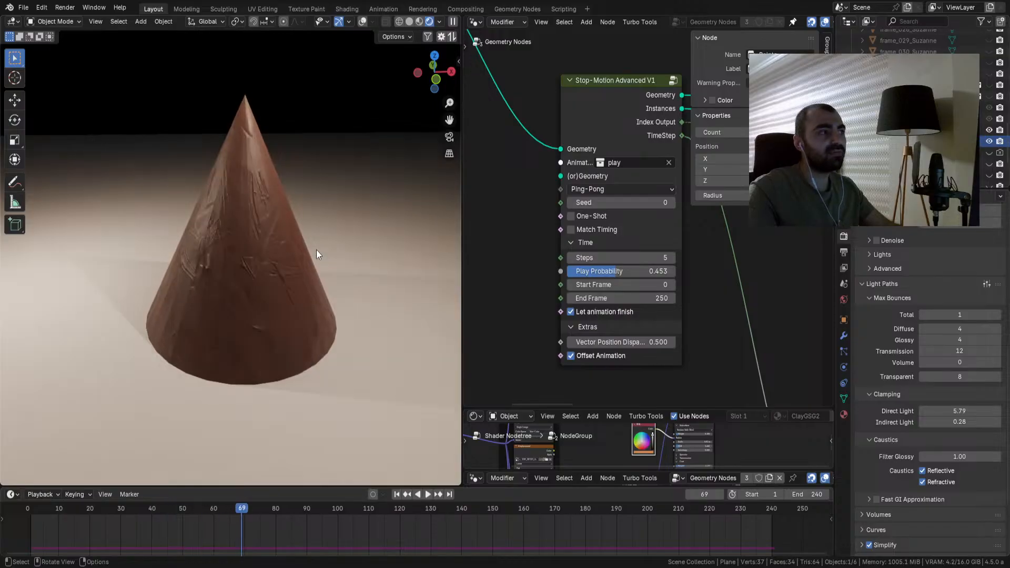
pyautogui.rightClick(252, 232)
pyautogui.click(252, 232)
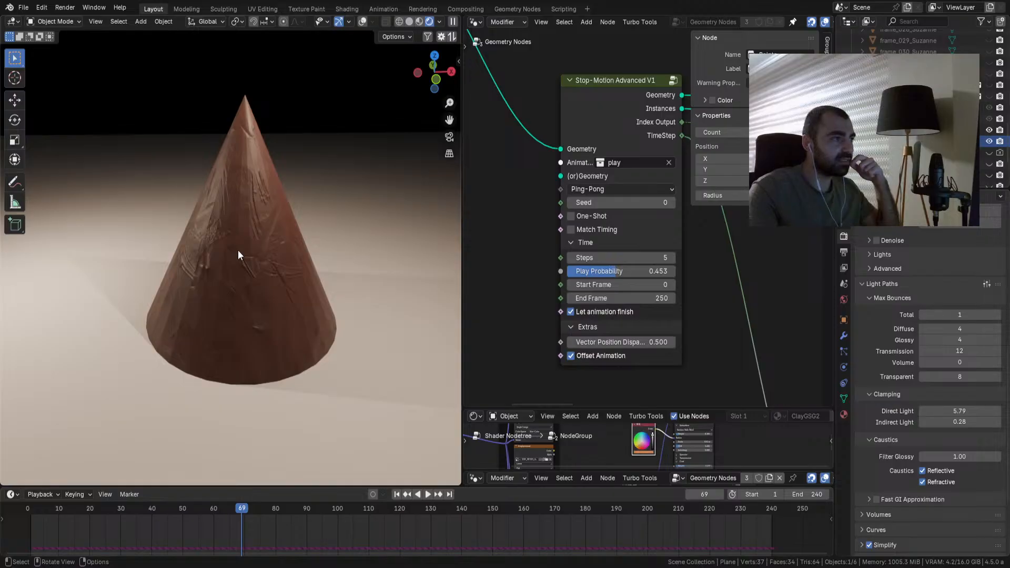
# Step: Replay the cube and cone animation, pausing and resuming to examine how the two shapes alternate
pyautogui.scroll(-2, 605, 253)
pyautogui.scroll(-3, 605, 256)
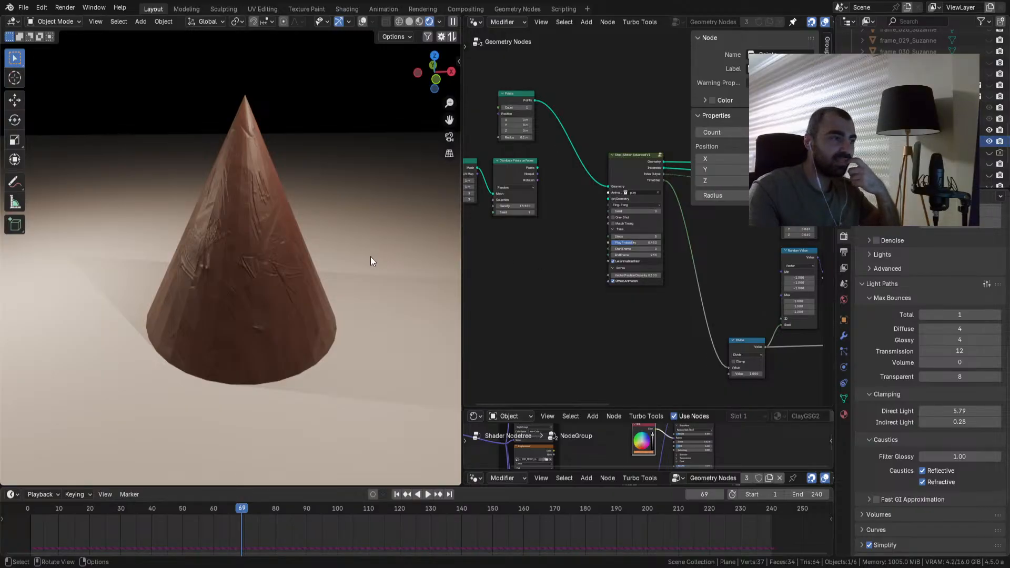
pyautogui.scroll(5, 295, 327)
pyautogui.scroll(-5, 294, 327)
pyautogui.click(397, 494)
pyautogui.click(432, 496)
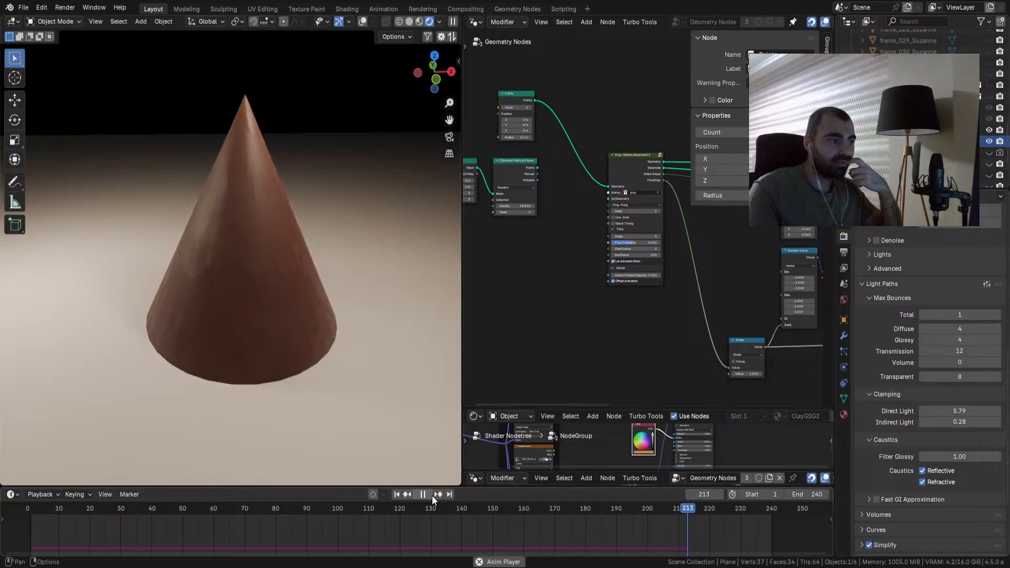
pyautogui.press('space')
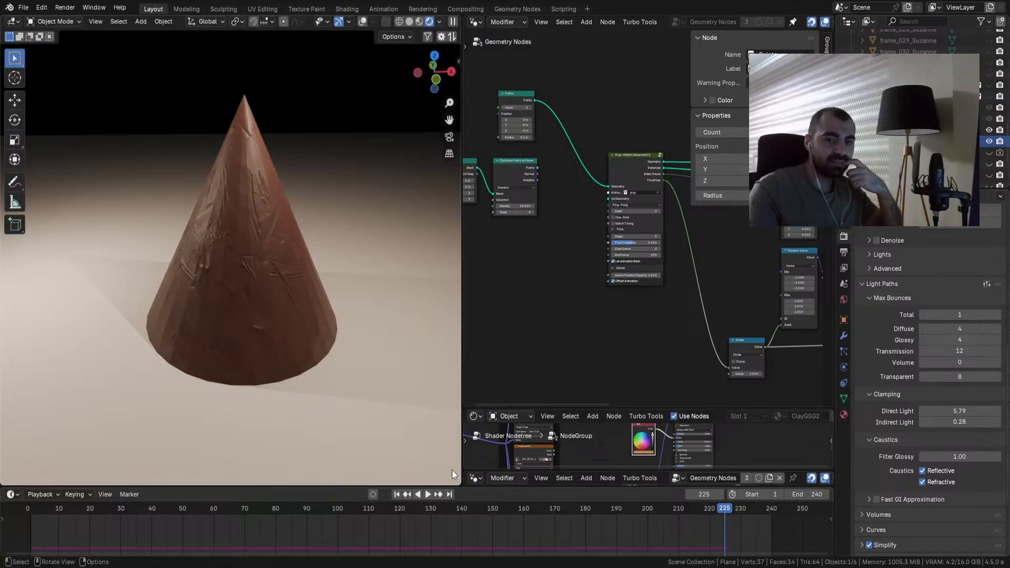
pyautogui.click(428, 495)
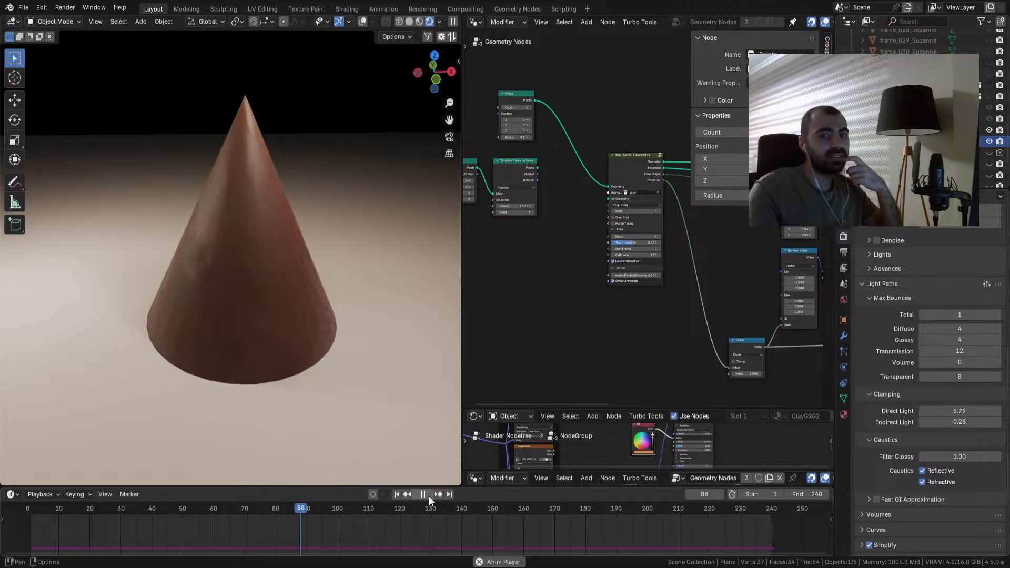
pyautogui.click(428, 497)
pyautogui.click(429, 497)
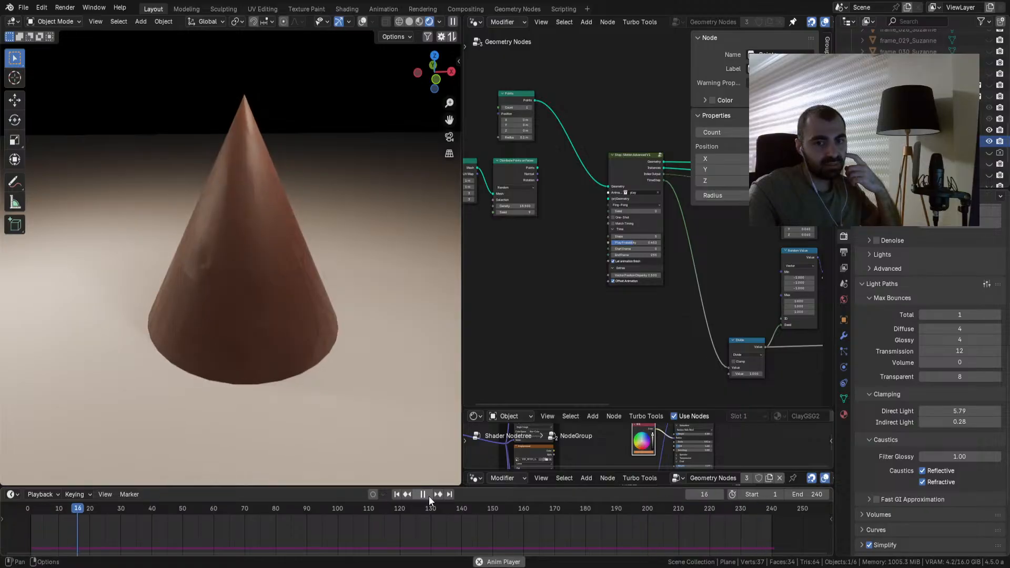
pyautogui.click(428, 495)
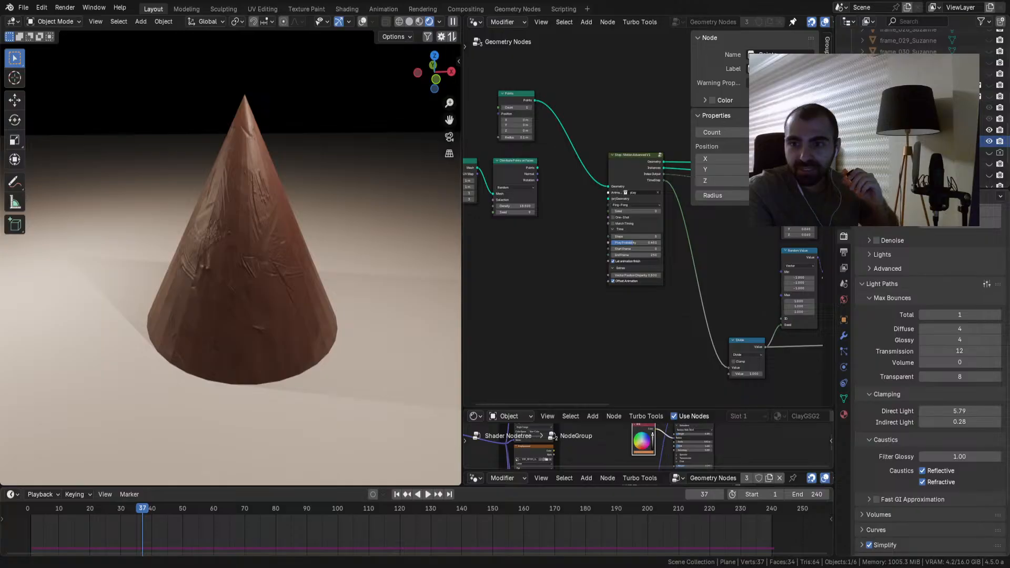
# Step: Switch to the YouTube page in the browser and play the Kinetic Rush Submission video, replaying and pausing it to examine the morphing figures
pyautogui.hotkey('alt', 'Tab')
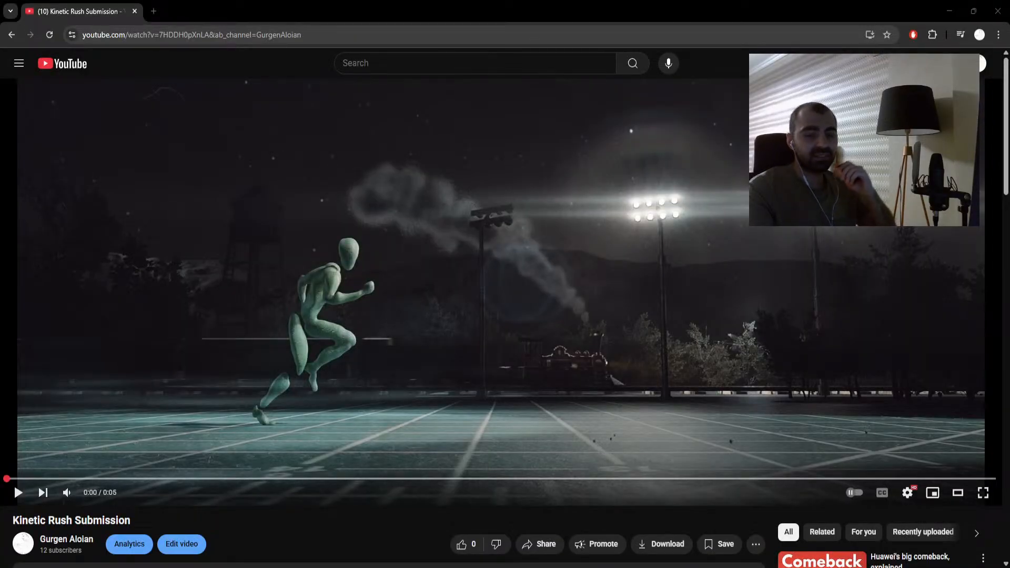
pyautogui.click(18, 494)
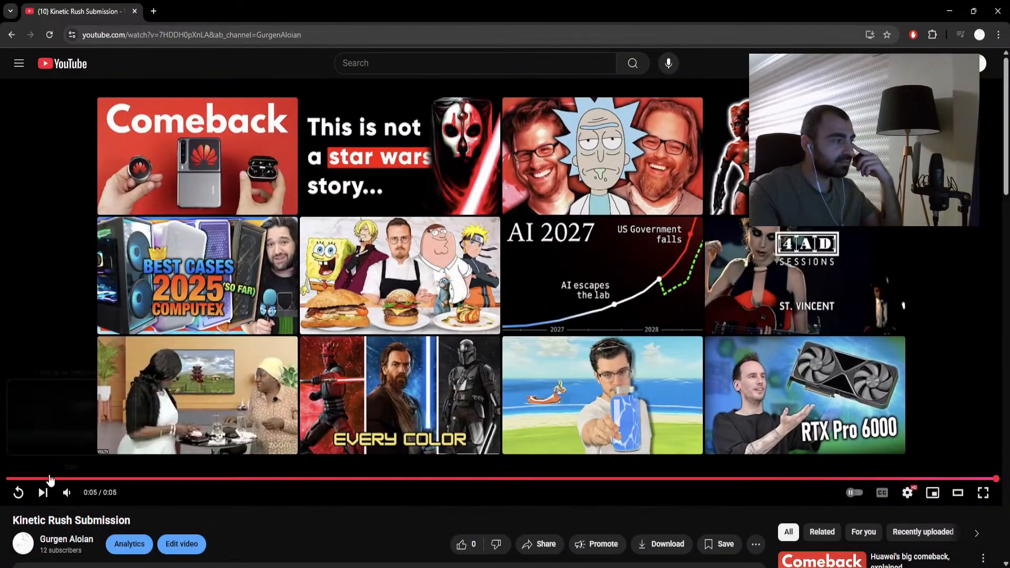
pyautogui.click(18, 493)
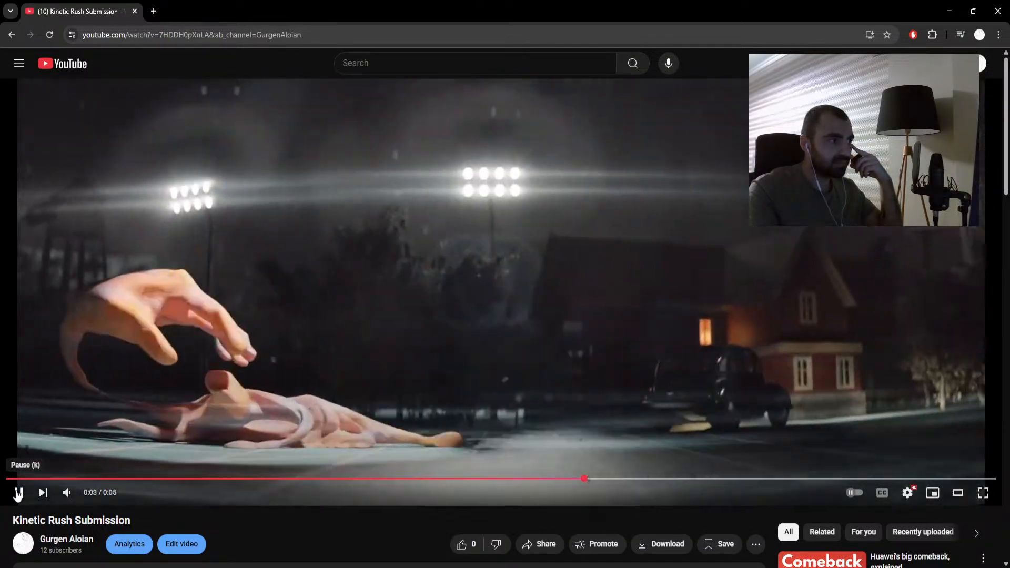
pyautogui.click(17, 492)
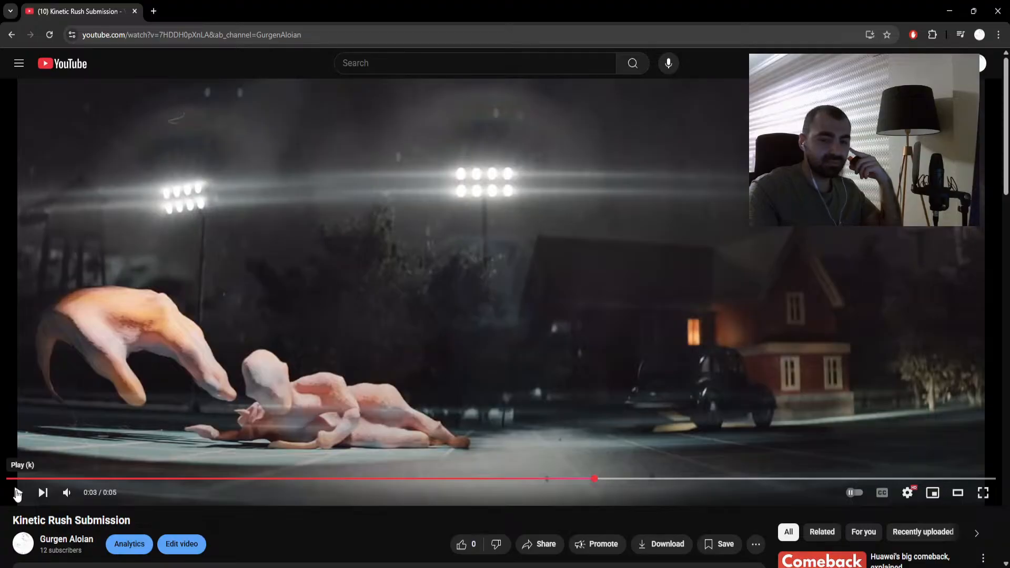
pyautogui.click(18, 479)
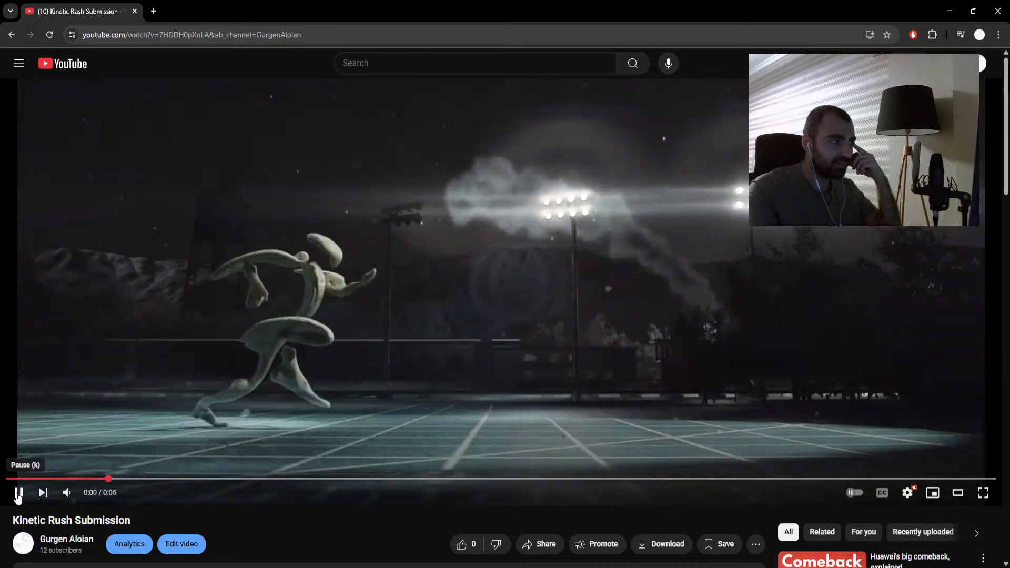
pyautogui.click(18, 493)
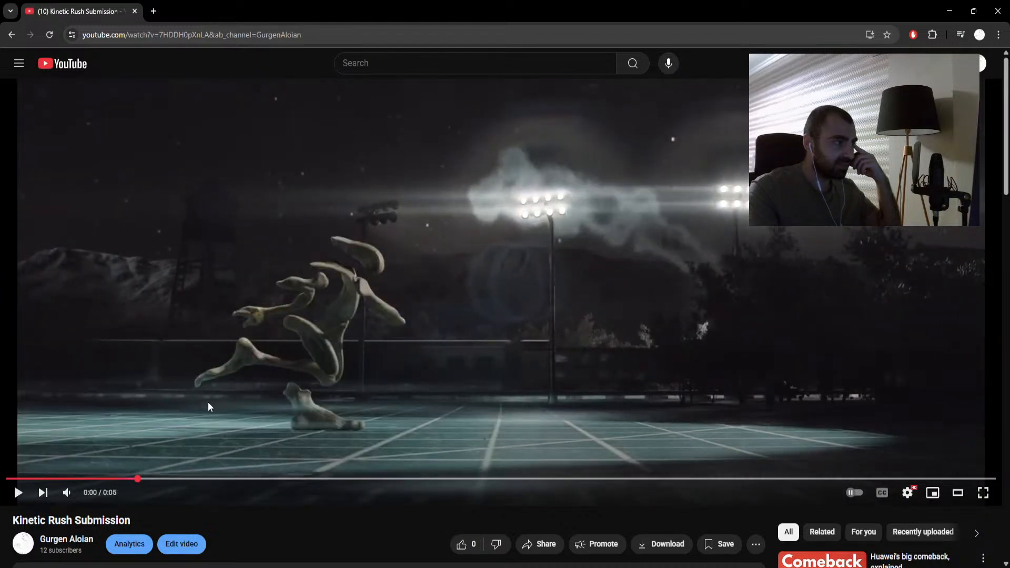
# Step: Check the video's quality options, and step frame by frame through the hand and crawling figure shot around 0:03
pyautogui.click(907, 493)
pyautogui.click(876, 456)
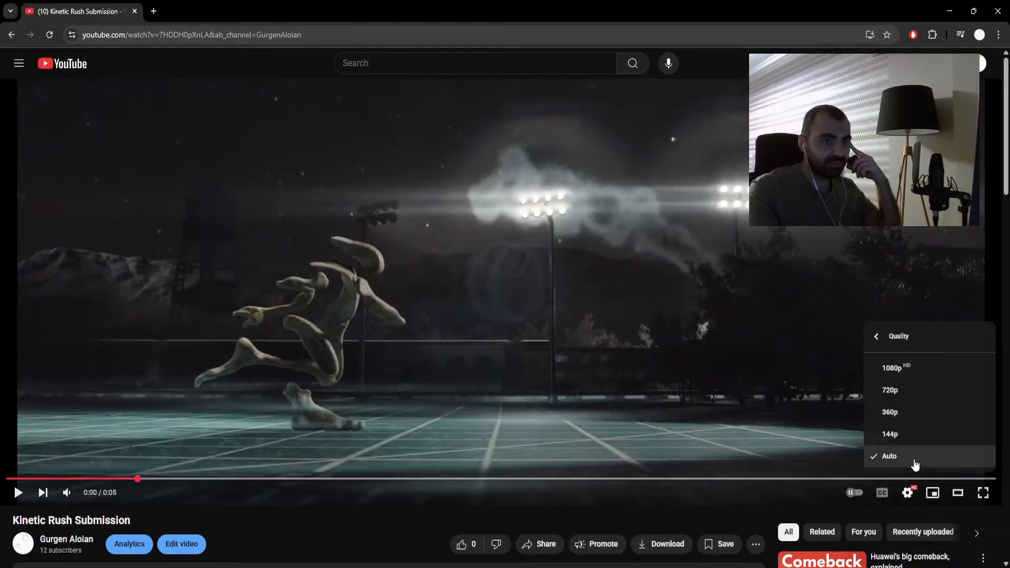
pyautogui.click(861, 457)
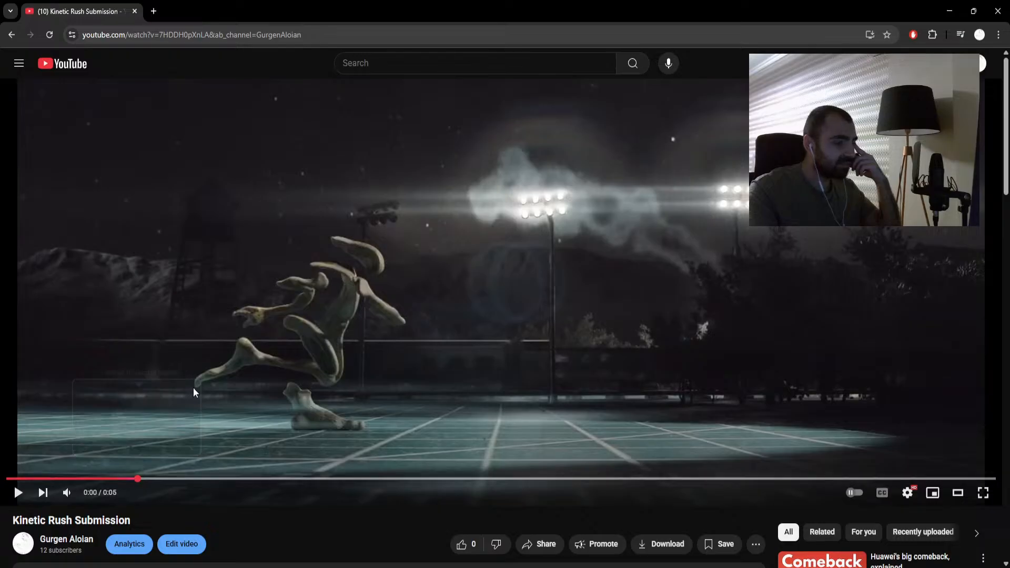
pyautogui.press('Left')
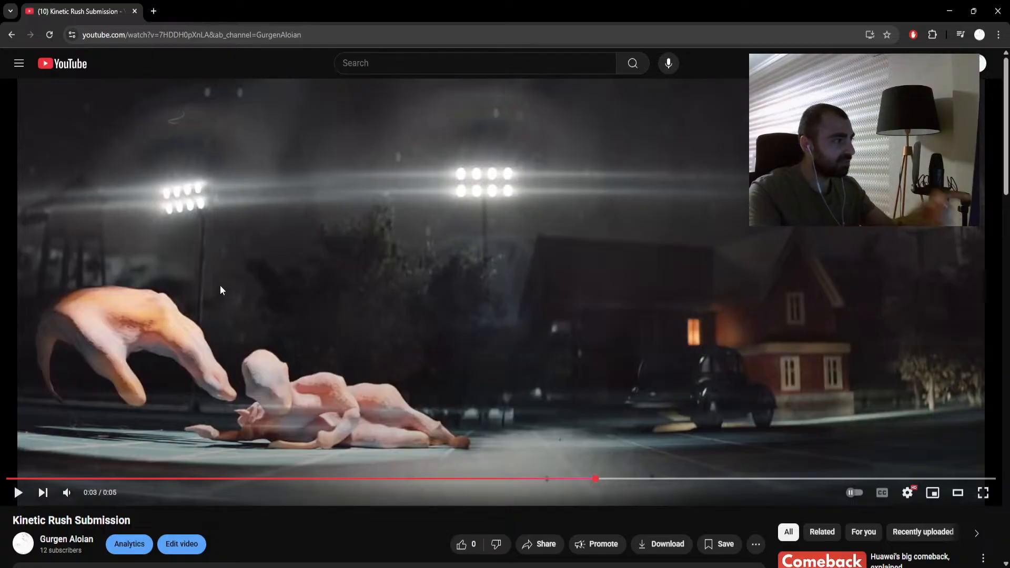
pyautogui.press('.')
pyautogui.press('.')
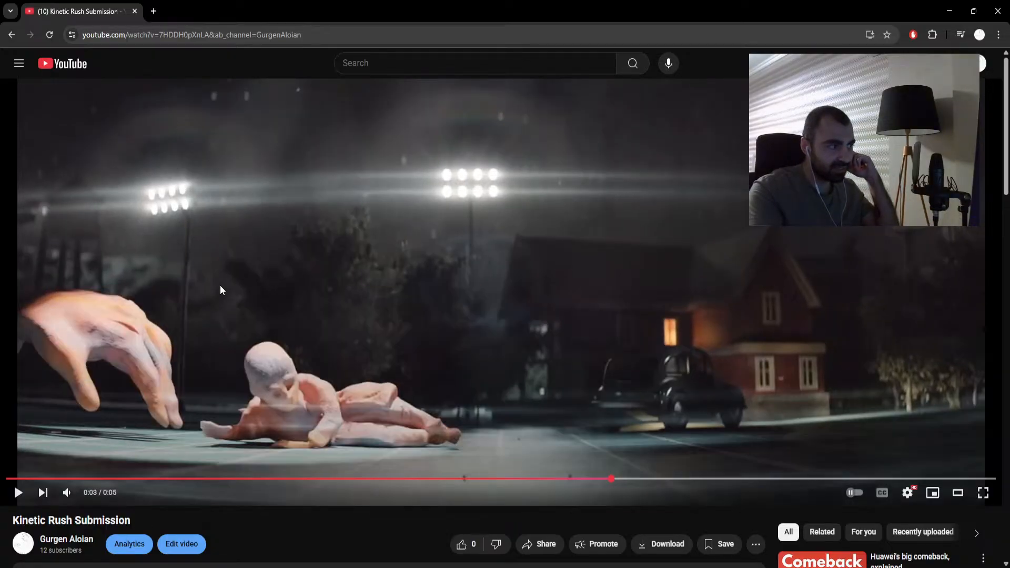
pyautogui.press('.')
pyautogui.press('.')
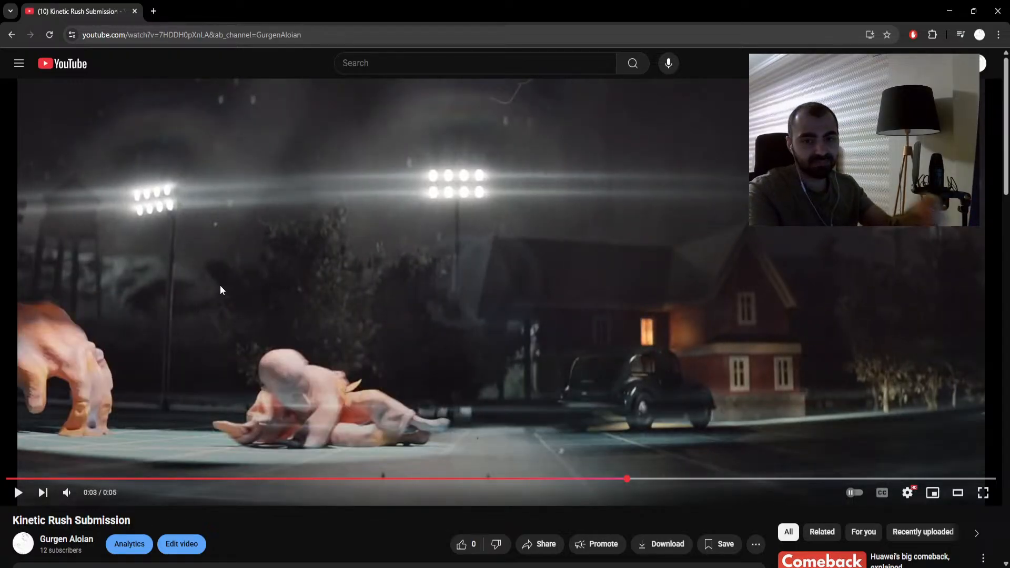
# Step: Step frame by frame from the crawling figure around 0:03 to examine how it rises and morphs into the leaping figure
pyautogui.press('.')
pyautogui.press('.')
pyautogui.press('.')
pyautogui.press('.')
pyautogui.press('.')
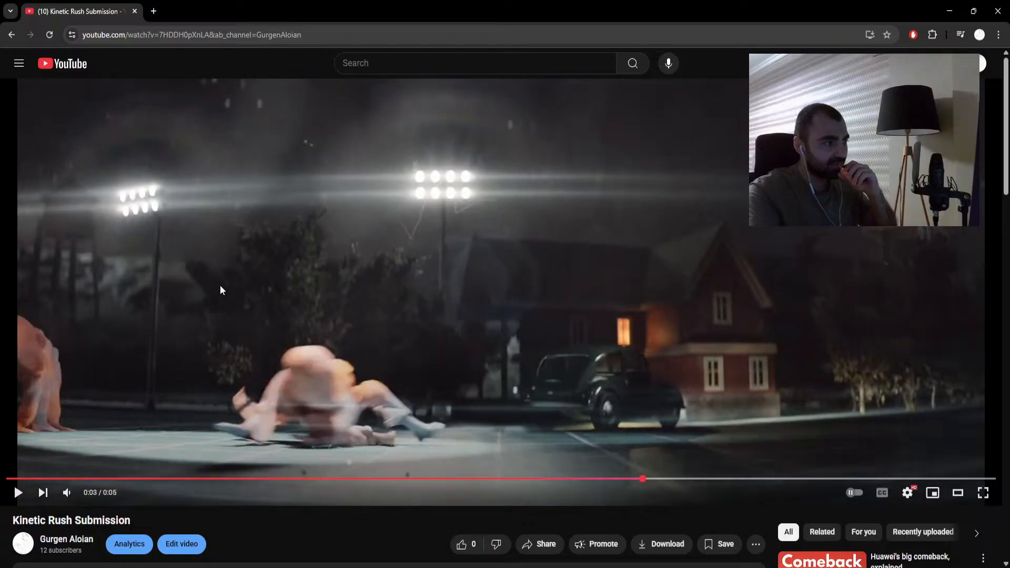
pyautogui.press('.')
pyautogui.press('.')
pyautogui.press('.')
pyautogui.press('.')
pyautogui.press('.')
pyautogui.press('.')
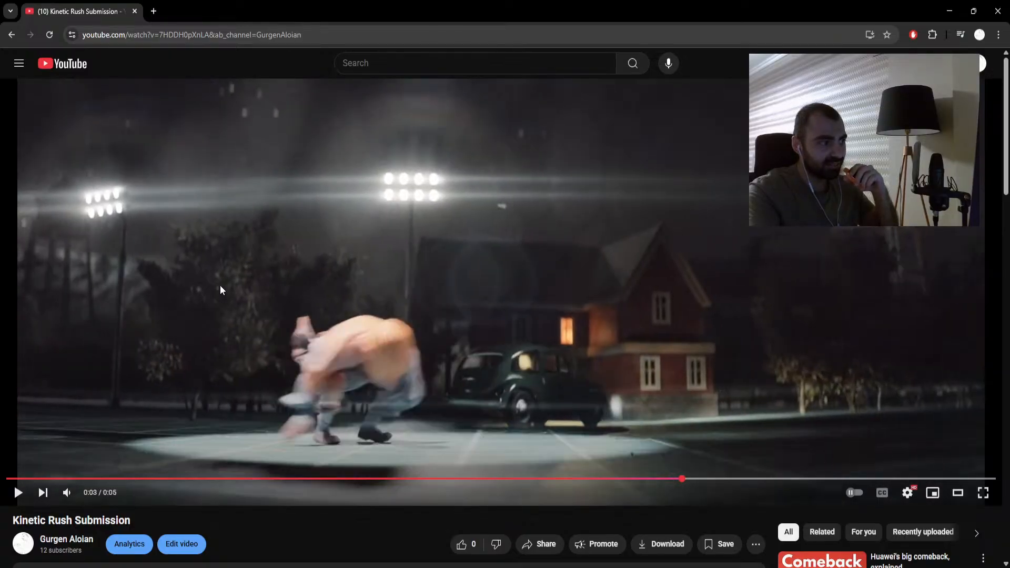
pyautogui.press('.')
pyautogui.press('.')
pyautogui.press('.')
pyautogui.press('.')
pyautogui.press('.')
pyautogui.press('.')
pyautogui.press('.')
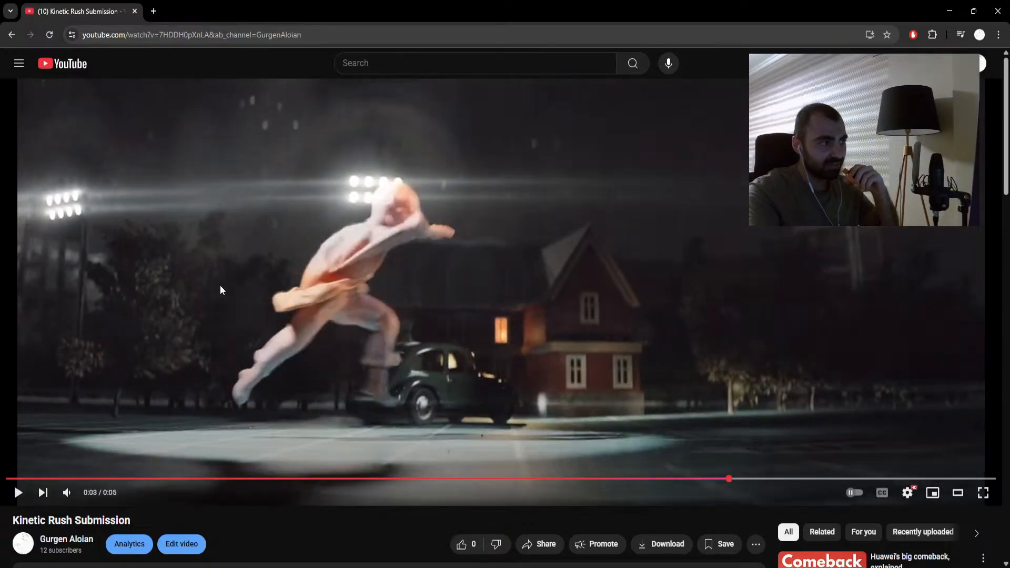
# Step: Advance frame by frame past 0:04 to examine how the leaping figure turns into the clothed running man
pyautogui.press('.')
pyautogui.press('.')
pyautogui.press('.')
pyautogui.press('.')
pyautogui.press('.')
pyautogui.press('.')
pyautogui.press('.')
pyautogui.press('.')
pyautogui.press('.')
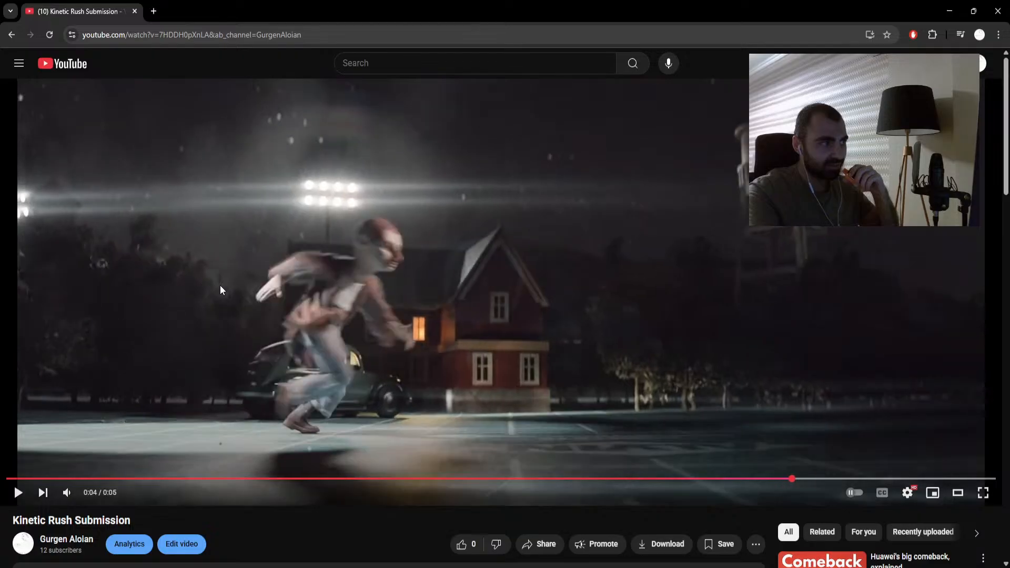
pyautogui.press('.')
pyautogui.press('.')
pyautogui.press('.')
pyautogui.press('.')
pyautogui.press('.')
pyautogui.press('.')
pyautogui.press('.')
pyautogui.press('.')
pyautogui.press('.')
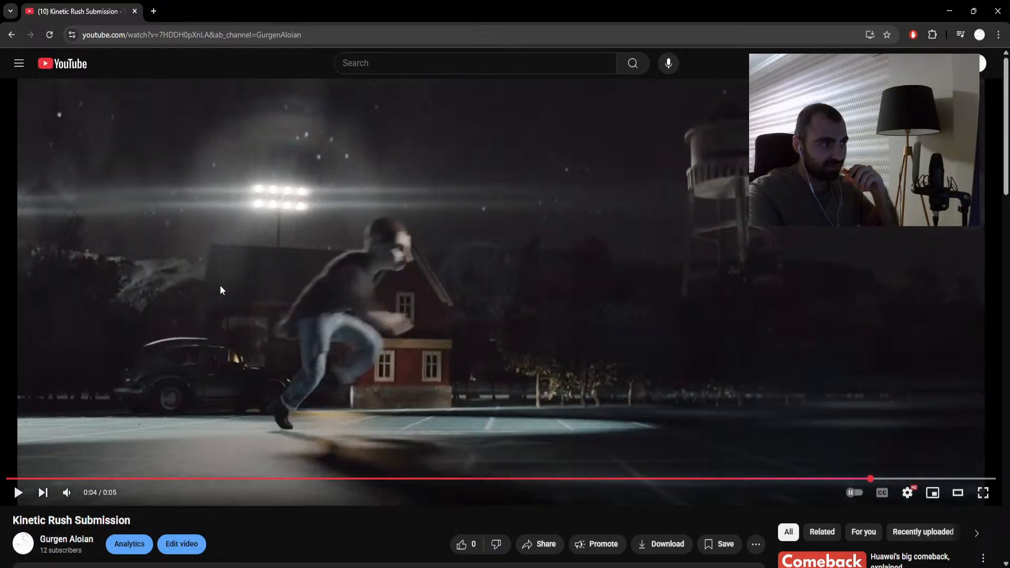
pyautogui.press('.')
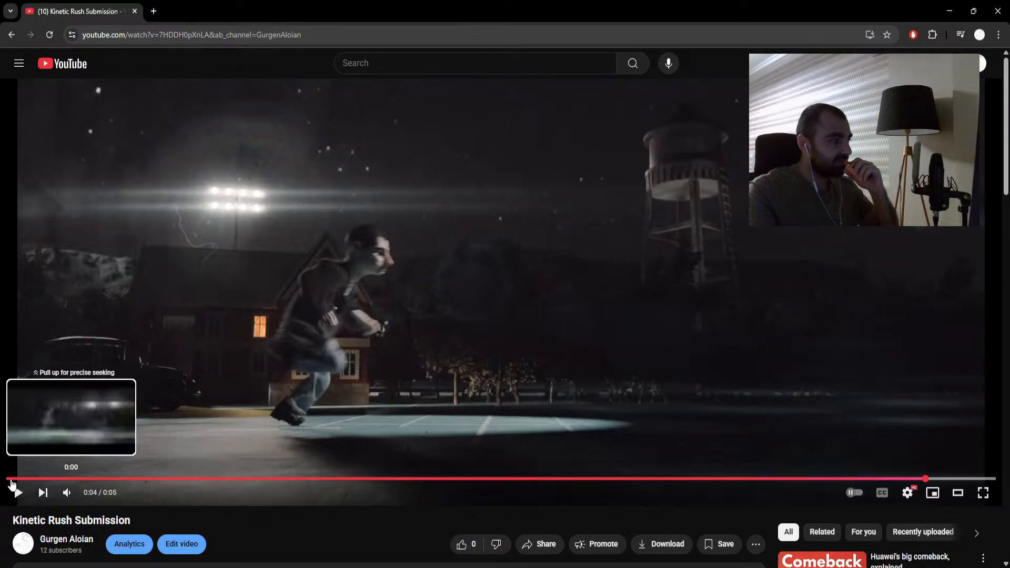
# Step: Replay the video from the beginning, pause it around 0:01, and step back to the opening frame of the green runner
pyautogui.click(11, 479)
pyautogui.click(19, 494)
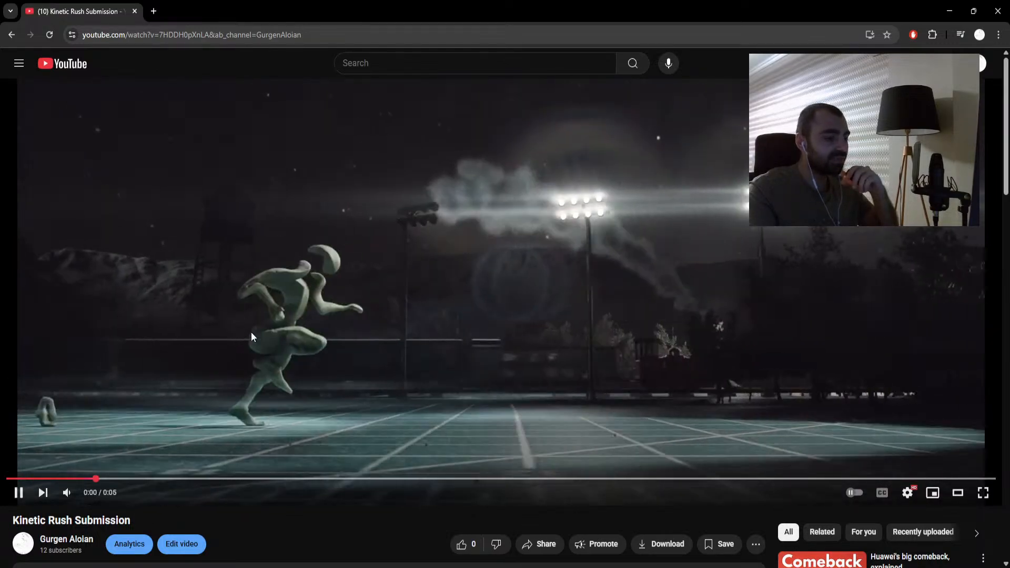
pyautogui.press('k')
pyautogui.press(',')
pyautogui.press(',')
pyautogui.press(',')
pyautogui.press(',')
pyautogui.press(',')
pyautogui.press(',')
pyautogui.press(',')
pyautogui.press(',')
pyautogui.press(',')
pyautogui.press(',')
pyautogui.press(',')
pyautogui.press(',')
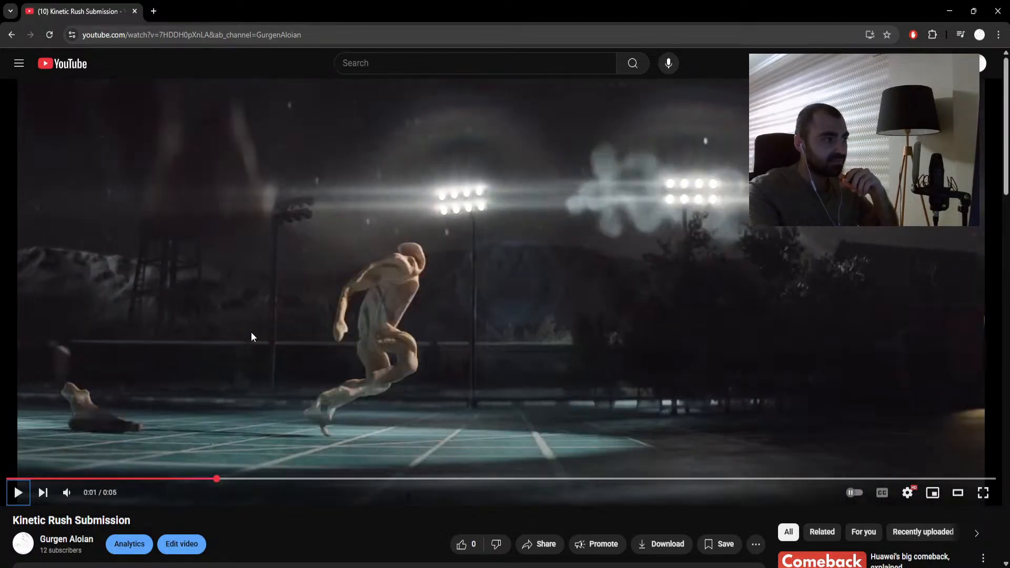
# Step: Step frame by frame from the opening to 0:01, examining how the green runner's body splits and morphs into the clay figure
pyautogui.press('.')
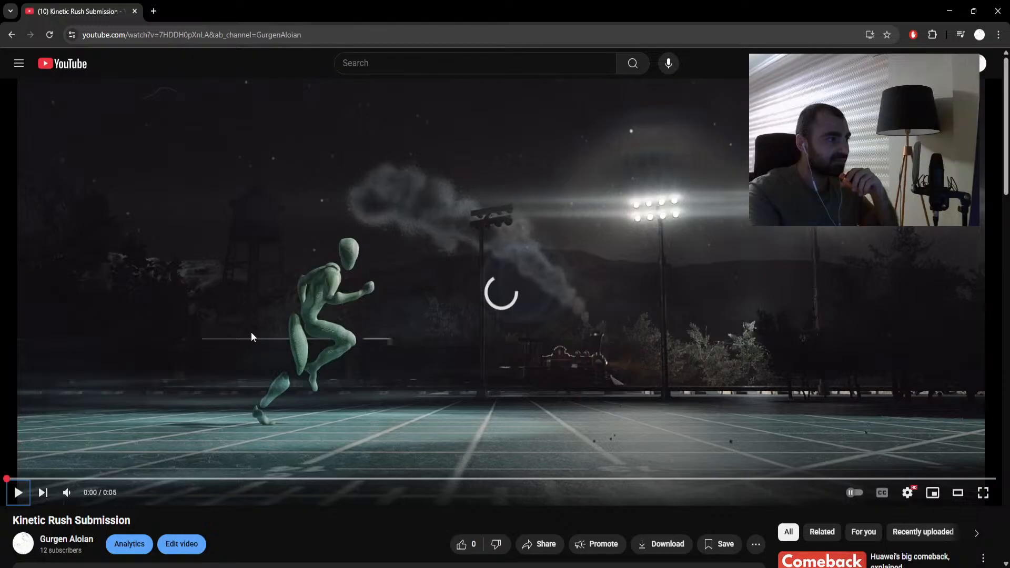
pyautogui.press('.')
pyautogui.press('.')
pyautogui.press('.')
pyautogui.press('.')
pyautogui.press('.')
pyautogui.press('.')
pyautogui.press('.')
pyautogui.press('.')
pyautogui.press('.')
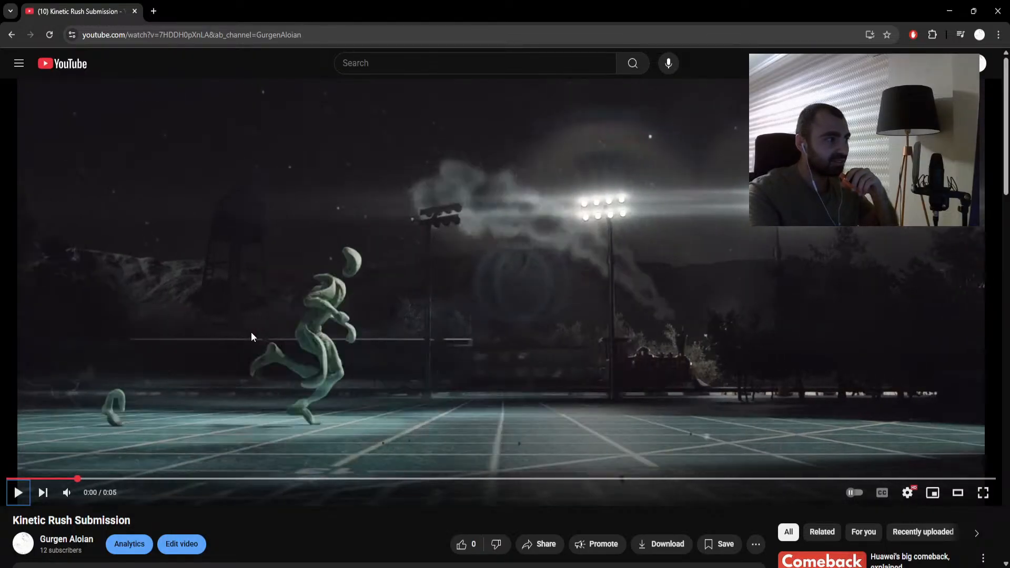
pyautogui.press('.')
pyautogui.press('.')
pyautogui.press('.')
pyautogui.press('.')
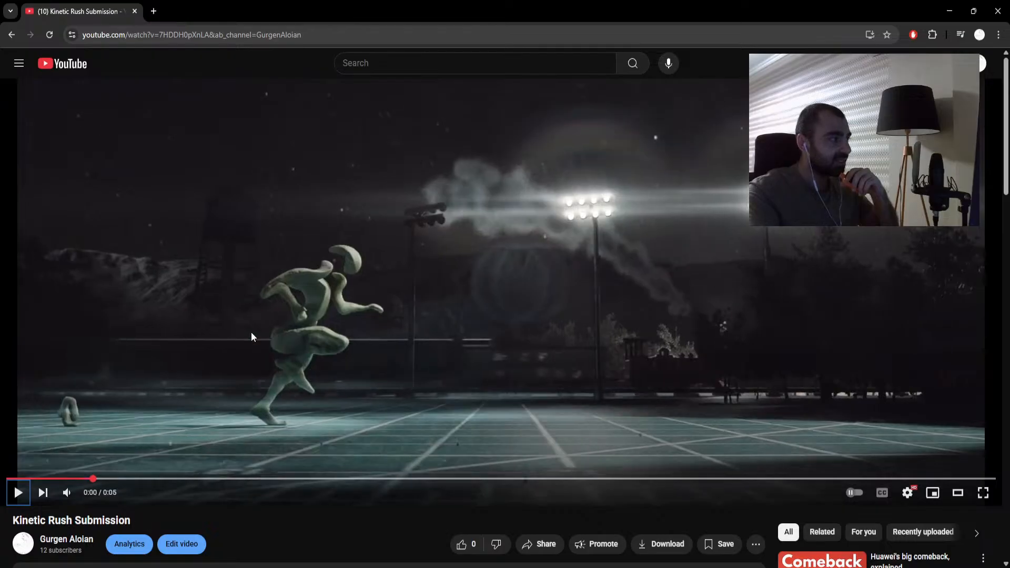
pyautogui.press('.')
pyautogui.press('.')
pyautogui.press('.')
pyautogui.press('.')
pyautogui.press('.')
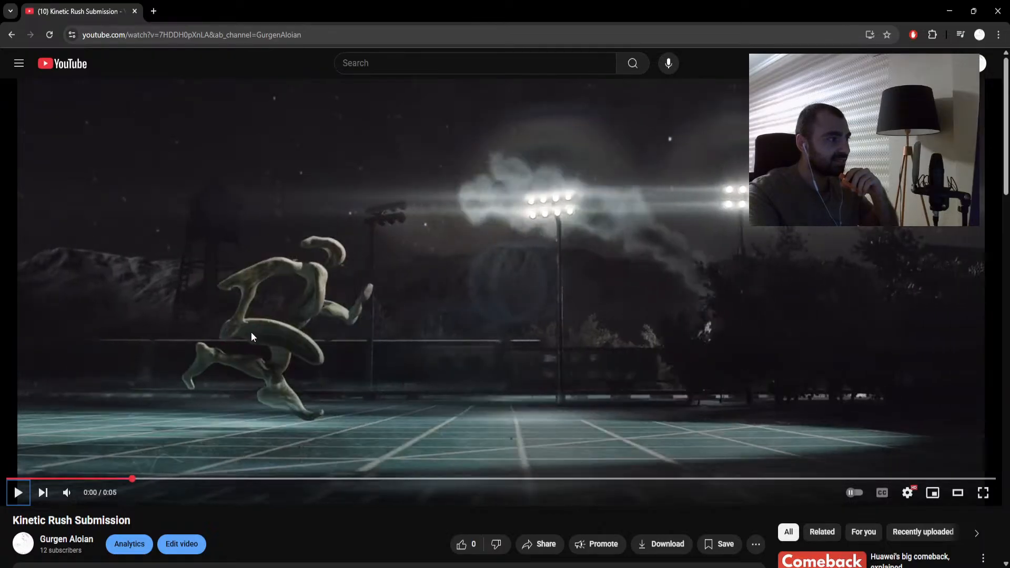
pyautogui.press('.')
pyautogui.press('.')
pyautogui.press('.')
pyautogui.press('.')
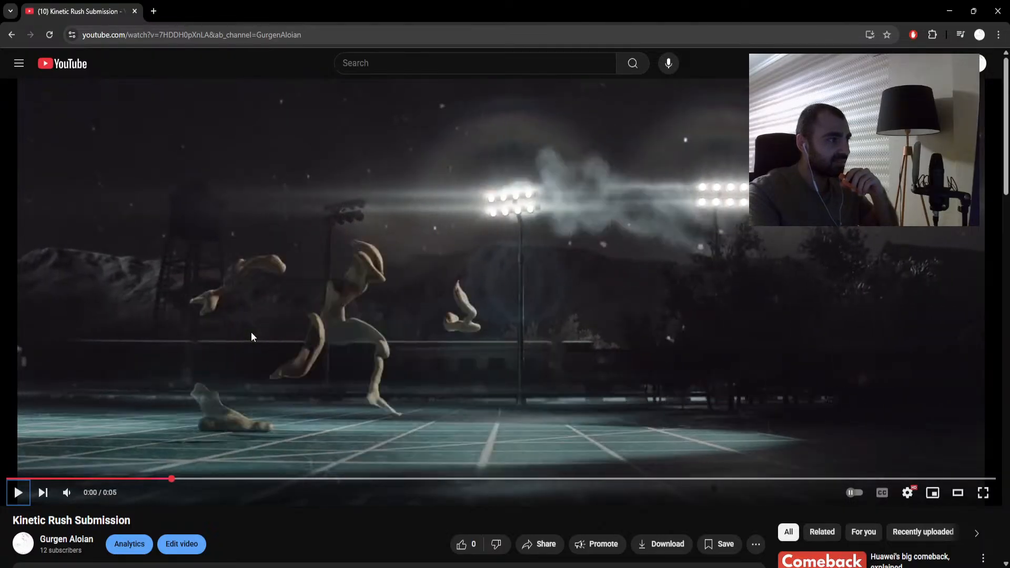
pyautogui.press('.')
pyautogui.press('.')
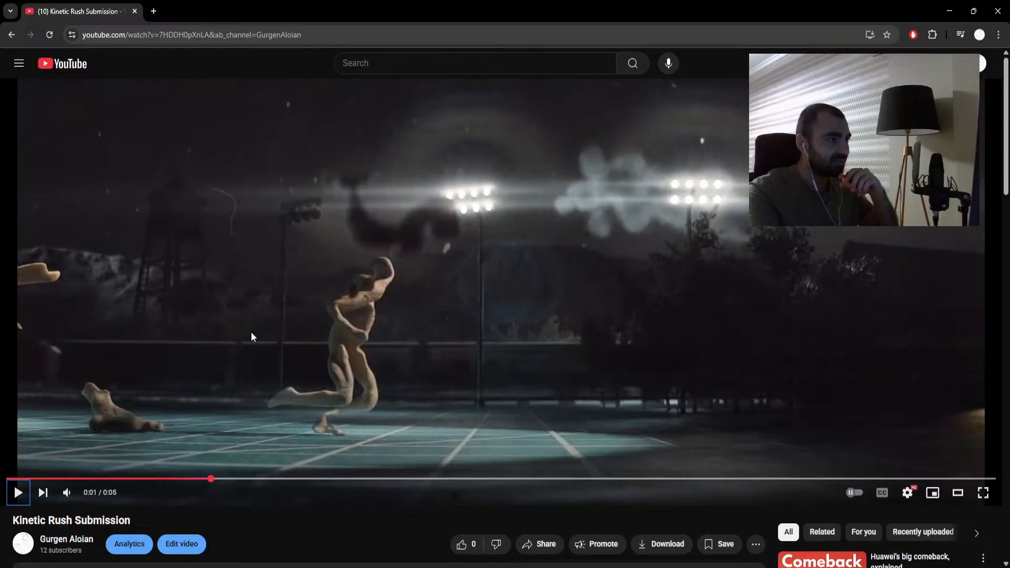
pyautogui.press('.')
pyautogui.press('.')
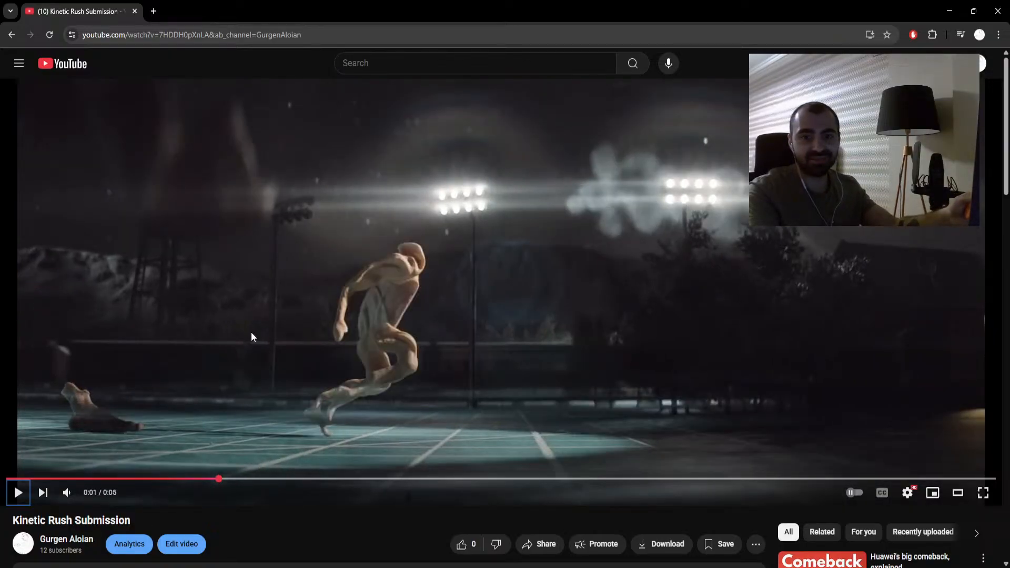
# Step: Step back to the detached limbs just before 0:01 and go forward again to re-examine how they become the running figure
pyautogui.press(',')
pyautogui.press(',')
pyautogui.press(',')
pyautogui.press(',')
pyautogui.press('.')
pyautogui.press('.')
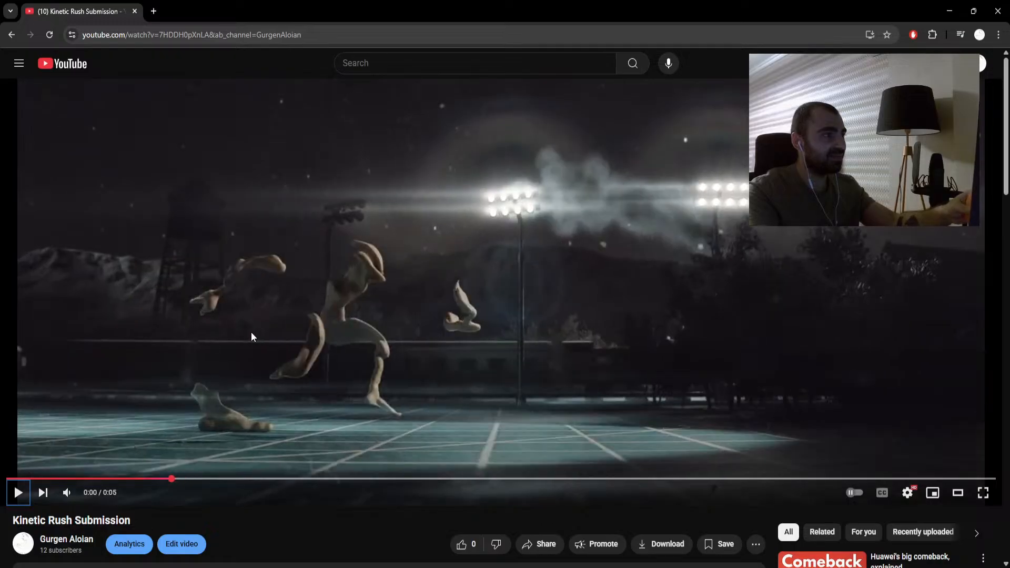
pyautogui.press('.')
pyautogui.press('.')
pyautogui.press('.')
pyautogui.press('.')
pyautogui.press('.')
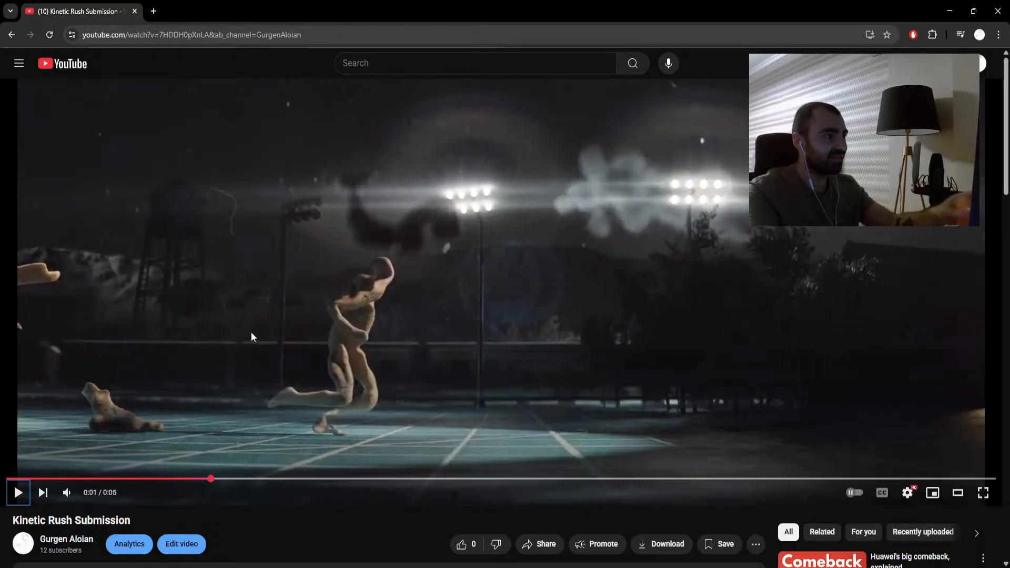
# Step: Advance frame by frame from 0:01 to 0:02 to examine how the running figure's upper body morphs into a hand
pyautogui.press('.')
pyautogui.press('.')
pyautogui.press('.')
pyautogui.press('.')
pyautogui.press('.')
pyautogui.press('.')
pyautogui.press('.')
pyautogui.press('.')
pyautogui.press('.')
pyautogui.press('.')
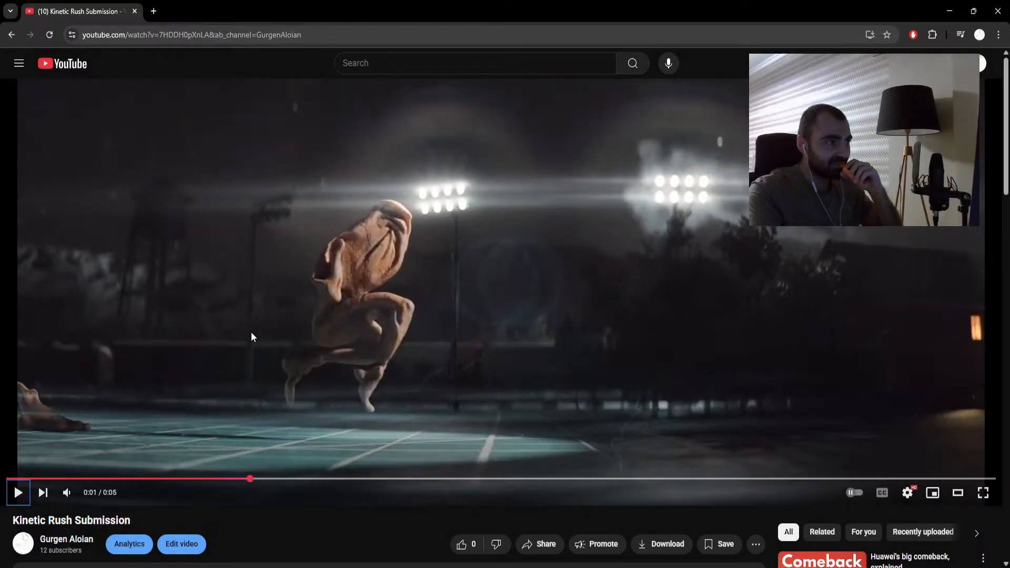
pyautogui.press('.')
pyautogui.press('.')
pyautogui.press('.')
pyautogui.press('.')
pyautogui.press('.')
pyautogui.press('.')
pyautogui.press('.')
pyautogui.press('.')
pyautogui.press('.')
pyautogui.press('.')
pyautogui.press('.')
pyautogui.press('.')
pyautogui.press('.')
pyautogui.press('.')
pyautogui.press('.')
pyautogui.press('.')
pyautogui.press('.')
pyautogui.press('.')
pyautogui.press('.')
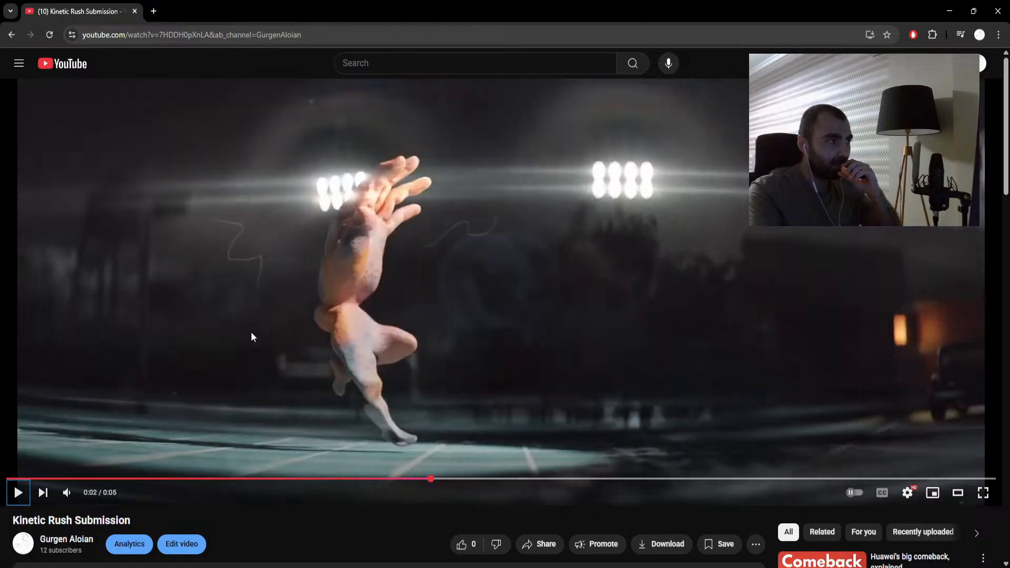
# Step: Step frame by frame from 0:02 to 0:03 to examine the giant hand bending down and the figure forming on the ground
pyautogui.press('.')
pyautogui.press('.')
pyautogui.press('.')
pyautogui.press('.')
pyautogui.press('.')
pyautogui.press('.')
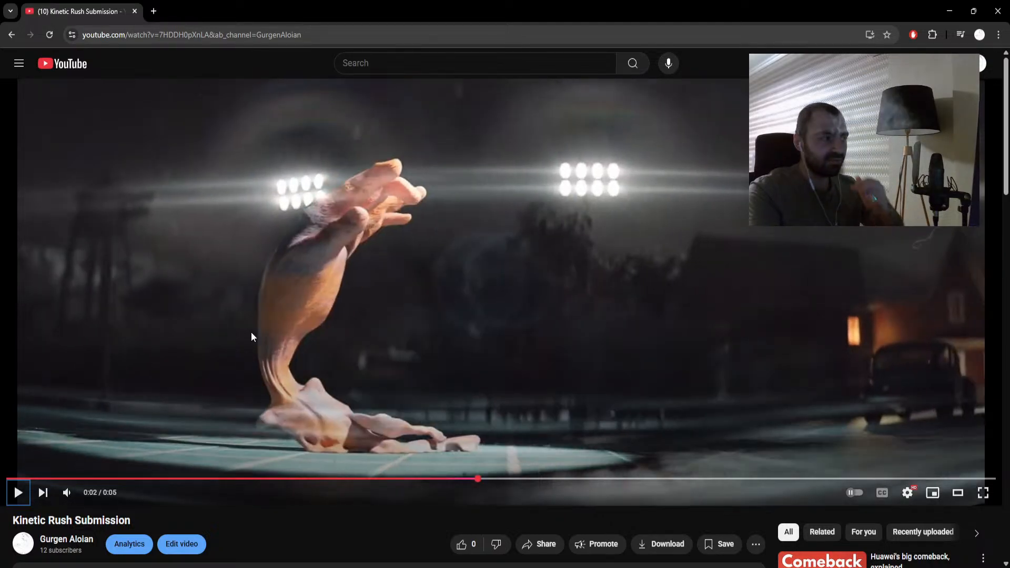
pyautogui.press('.')
pyautogui.press('.')
pyautogui.press('.')
pyautogui.press('.')
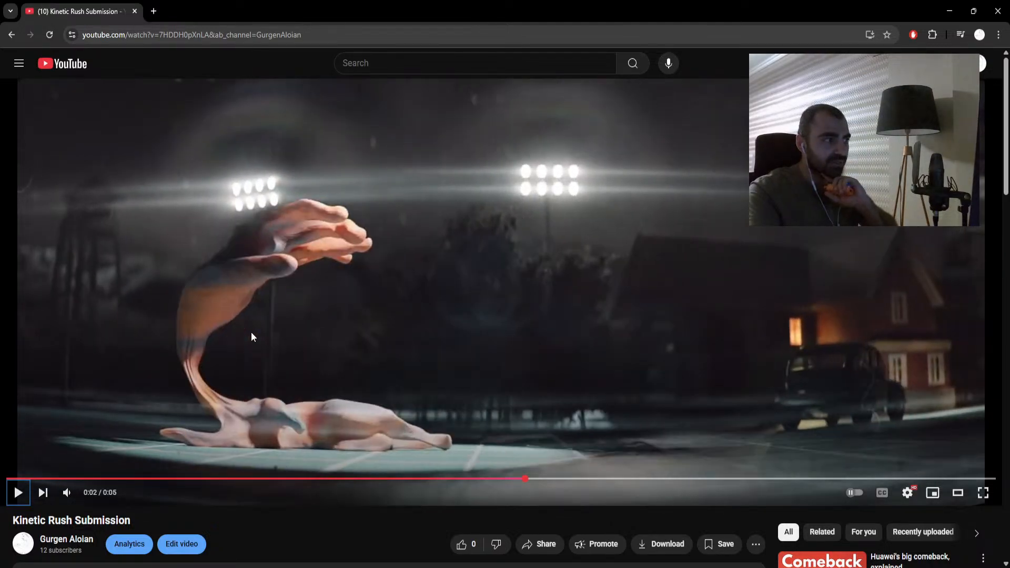
pyautogui.press('.')
pyautogui.press('.')
pyautogui.press('.')
pyautogui.press('.')
pyautogui.press('.')
pyautogui.press('.')
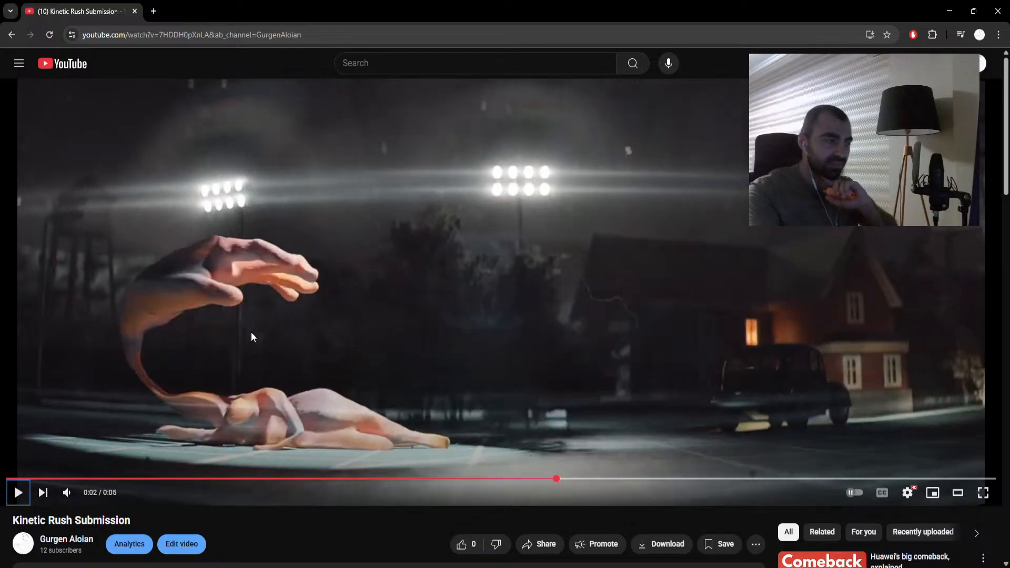
pyautogui.press('.')
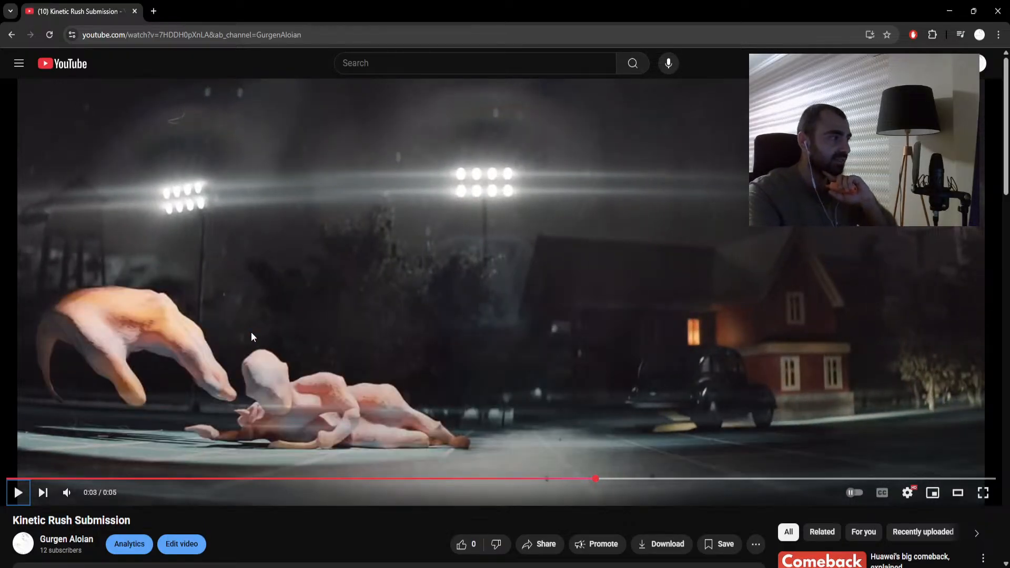
# Step: Step back frame by frame from 0:03 to 0:01 to re-examine how the running figure morphs into the giant hand, and switch away from the browser
pyautogui.press(',')
pyautogui.press(',')
pyautogui.press(',')
pyautogui.press(',')
pyautogui.press(',')
pyautogui.press(',')
pyautogui.press(',')
pyautogui.press(',')
pyautogui.press(',')
pyautogui.press(',')
pyautogui.press(',')
pyautogui.press(',')
pyautogui.press(',')
pyautogui.press(',')
pyautogui.press(',')
pyautogui.press(',')
pyautogui.press(',')
pyautogui.press(',')
pyautogui.press(',')
pyautogui.press(',')
pyautogui.press(',')
pyautogui.press(',')
pyautogui.press(',')
pyautogui.press(',')
pyautogui.press(',')
pyautogui.press(',')
pyautogui.press(',')
pyautogui.press(',')
pyautogui.press(',')
pyautogui.press(',')
pyautogui.press(',')
pyautogui.press(',')
pyautogui.press(',')
pyautogui.press(',')
pyautogui.press(',')
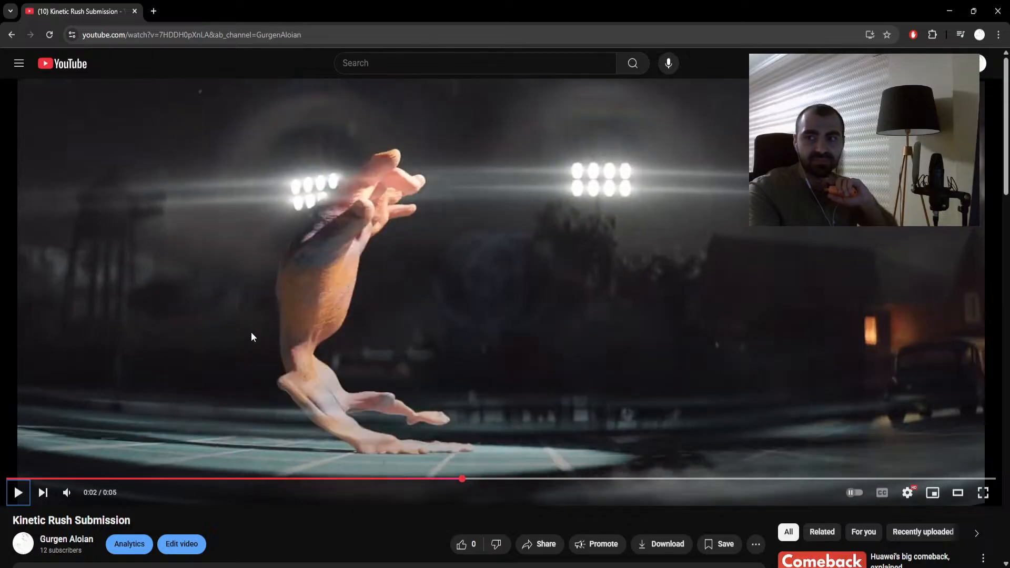
pyautogui.press(',')
pyautogui.press(',')
pyautogui.press(',')
pyautogui.press(',')
pyautogui.press(',')
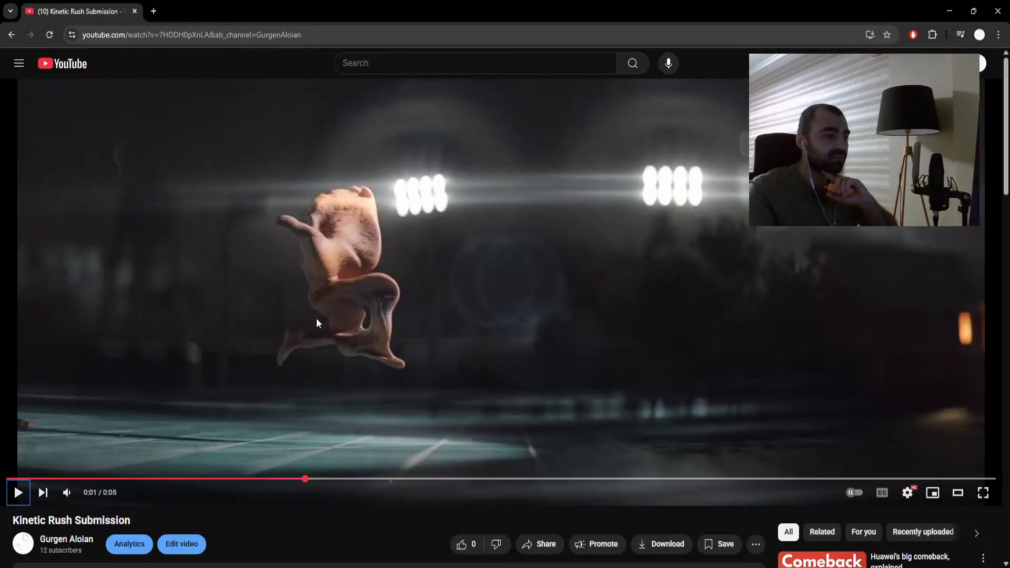
pyautogui.click(466, 567)
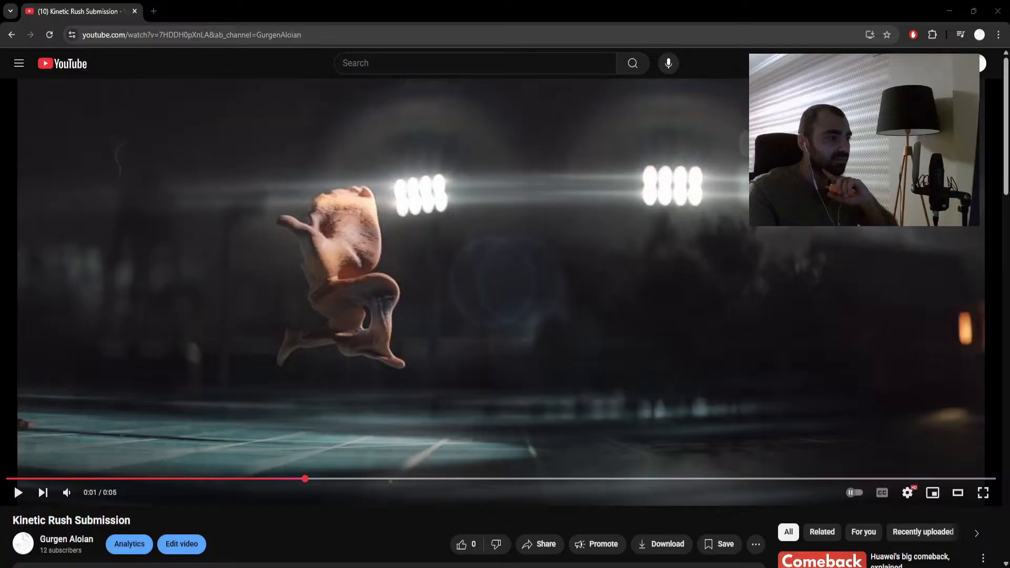